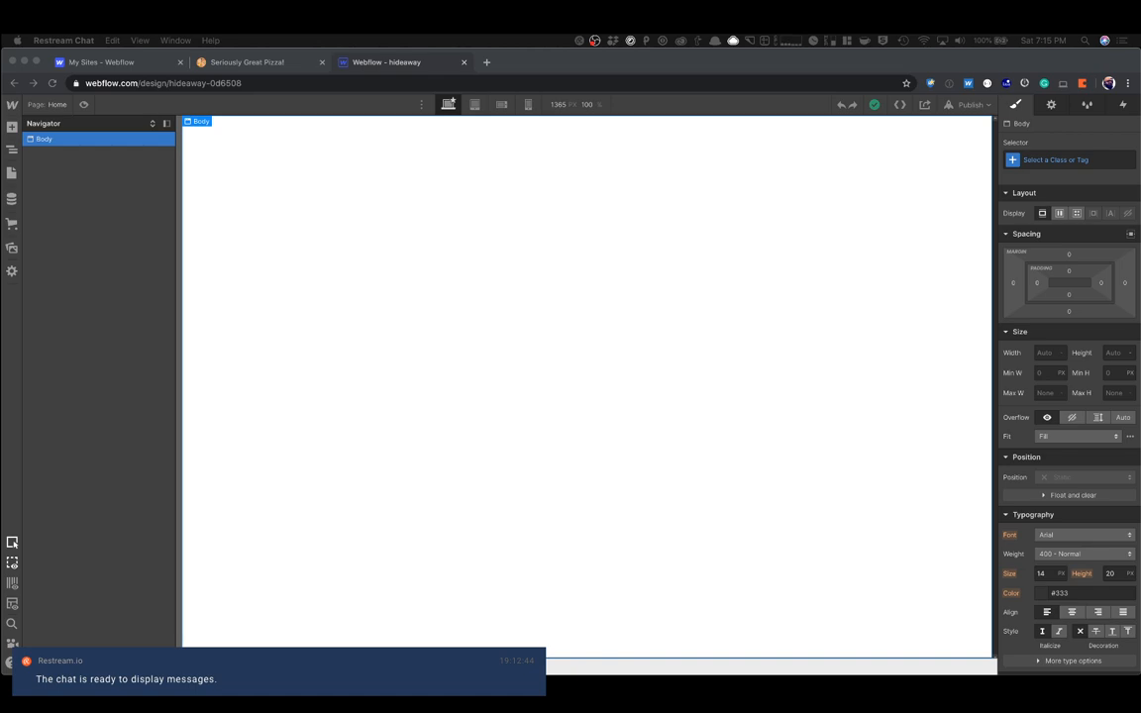
Look through the Hideaway Pizza homepage from the header down to the footer.
click(222, 198)
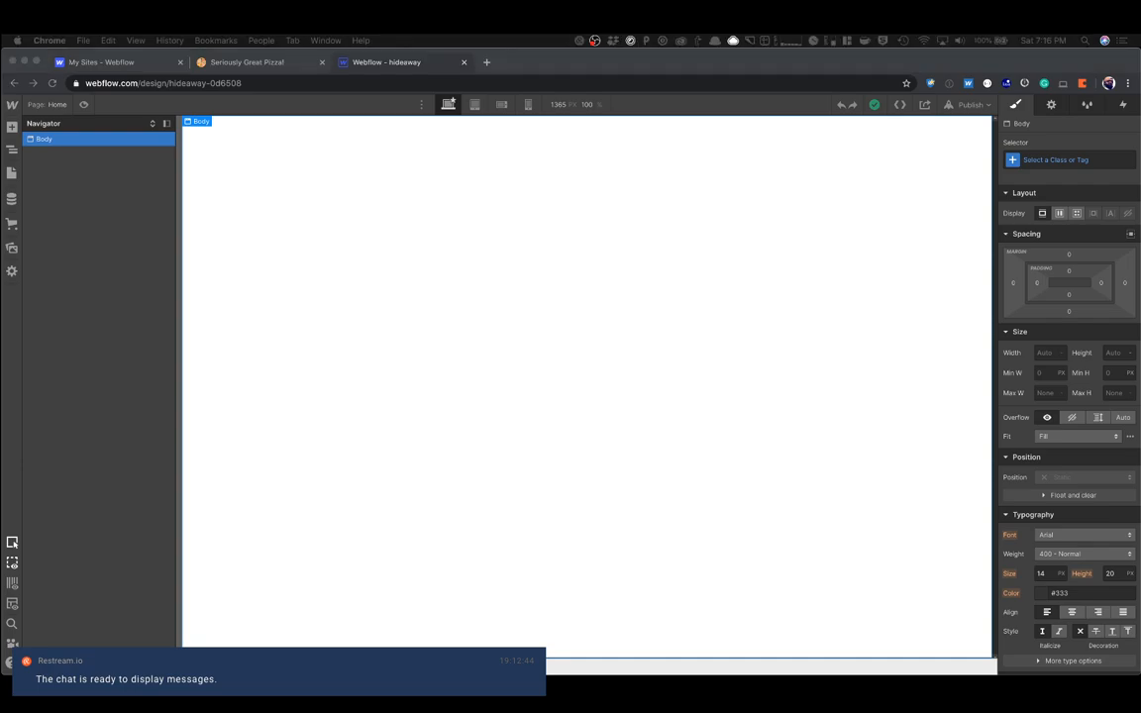
click(332, 260)
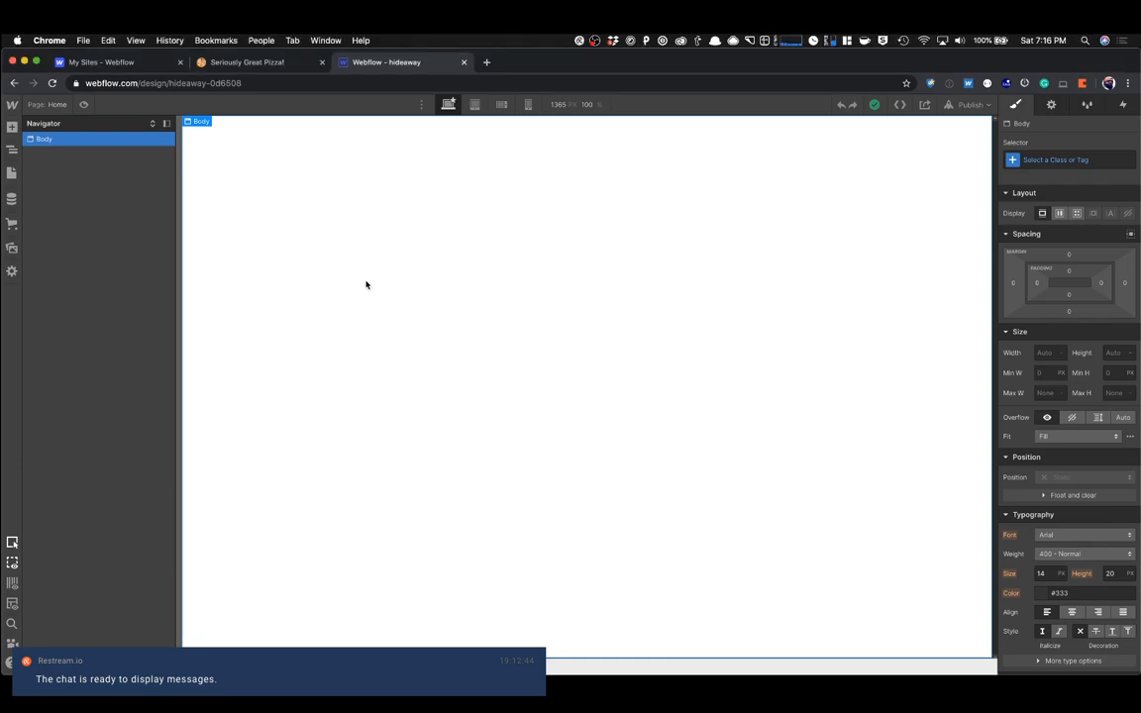
click(266, 66)
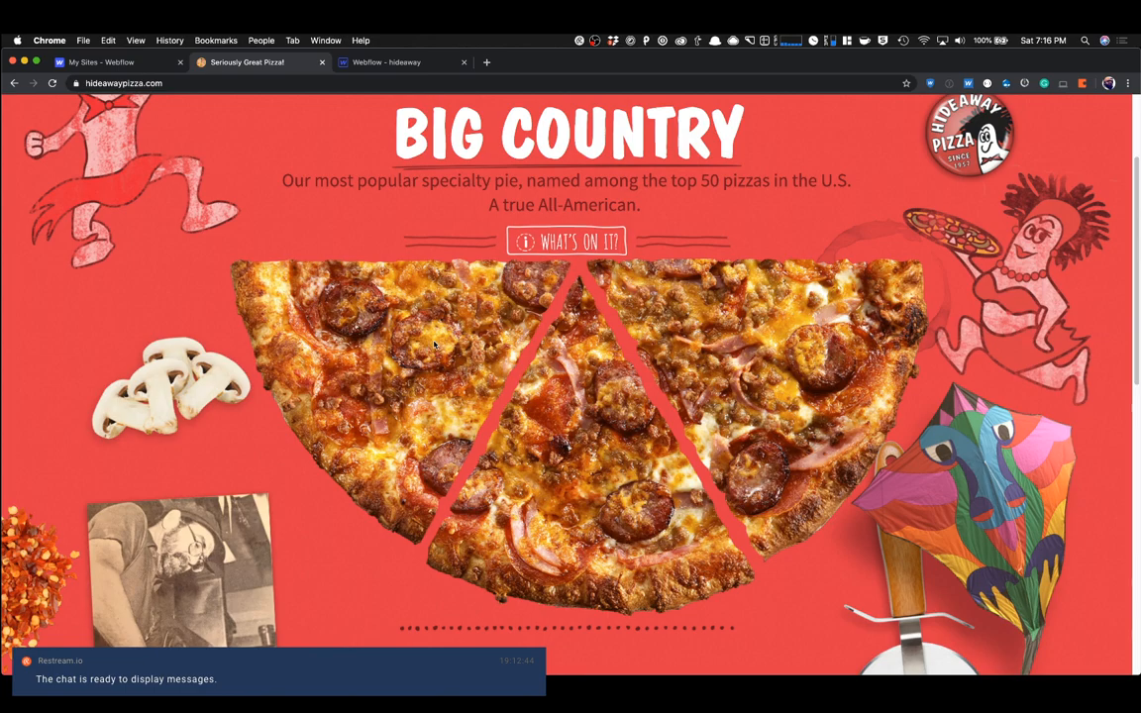
scroll(588, 299, down, 6)
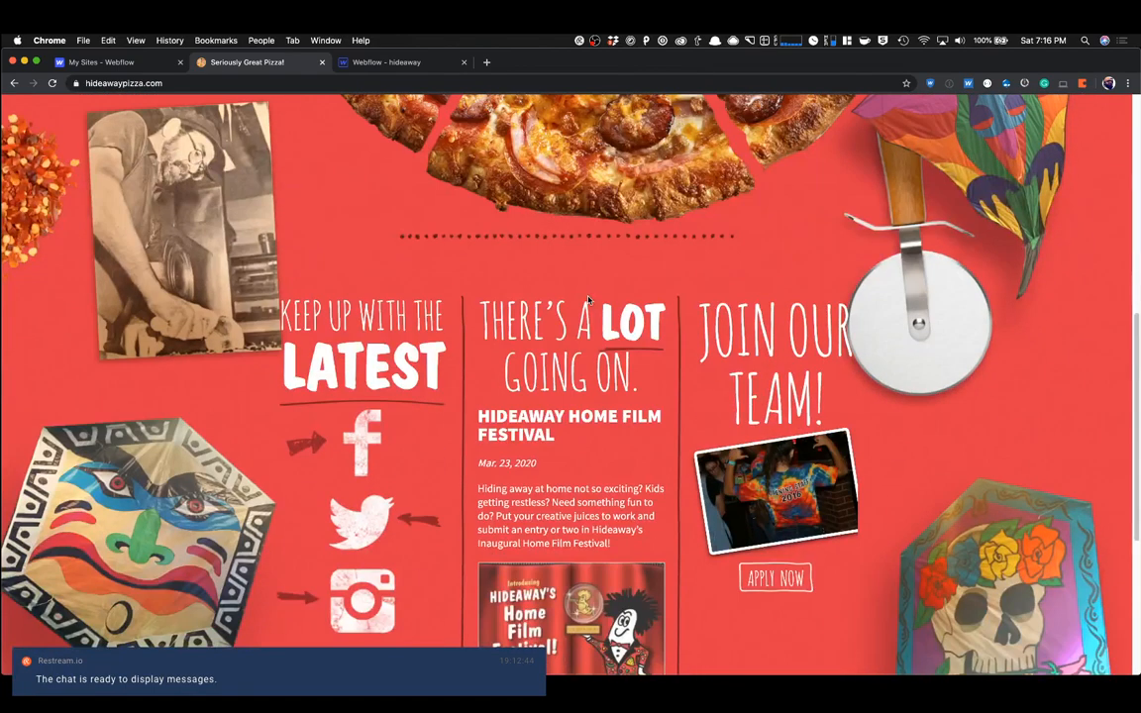
scroll(588, 296, down, 2)
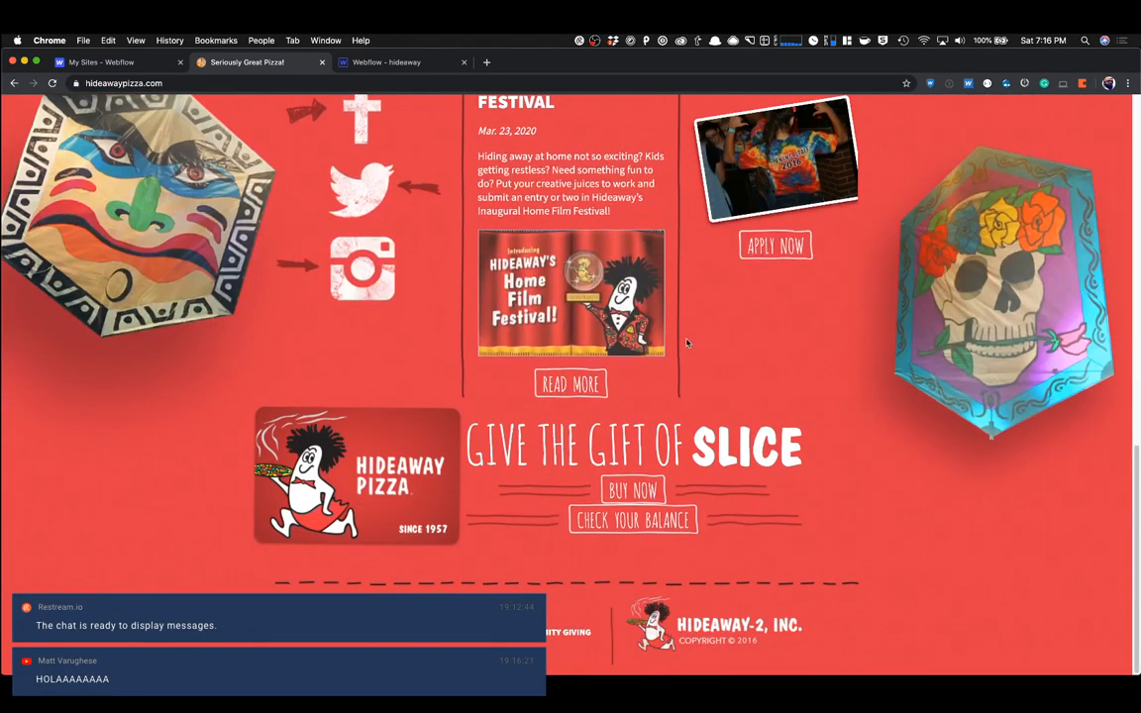
scroll(442, 331, up, 10)
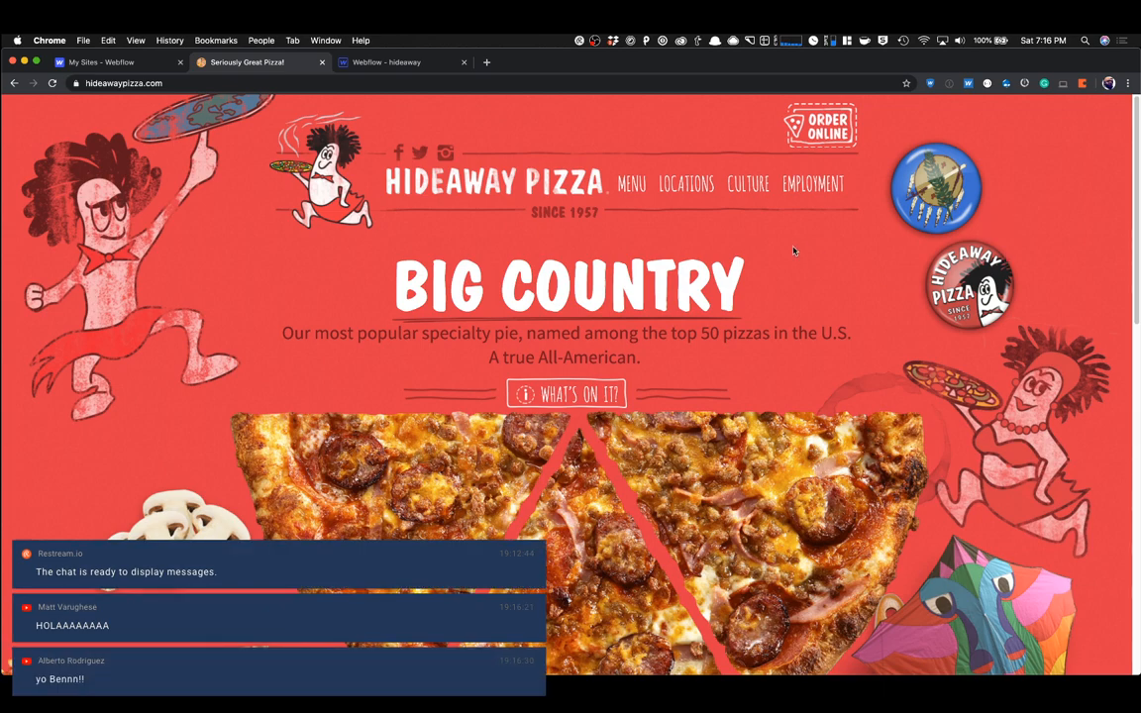
Return to the hideaway project in Webflow and browse the image assets uploaded for it.
click(378, 63)
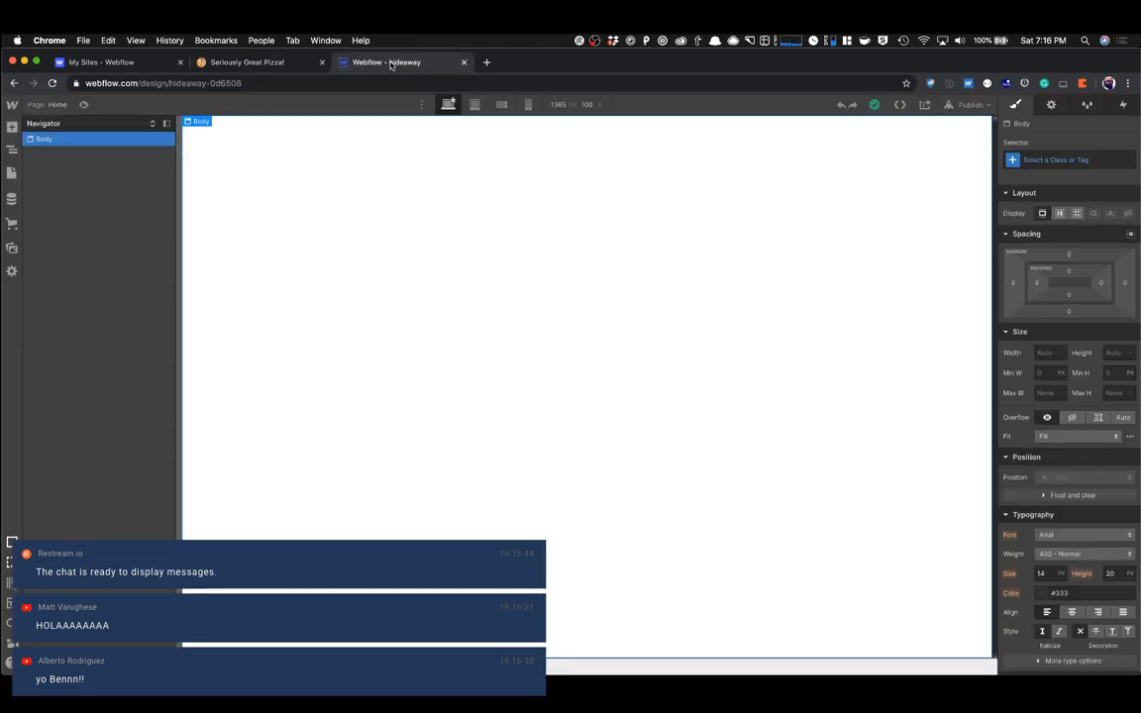
click(18, 249)
scroll(138, 230, down, 5)
scroll(130, 317, down, 5)
scroll(126, 342, up, 8)
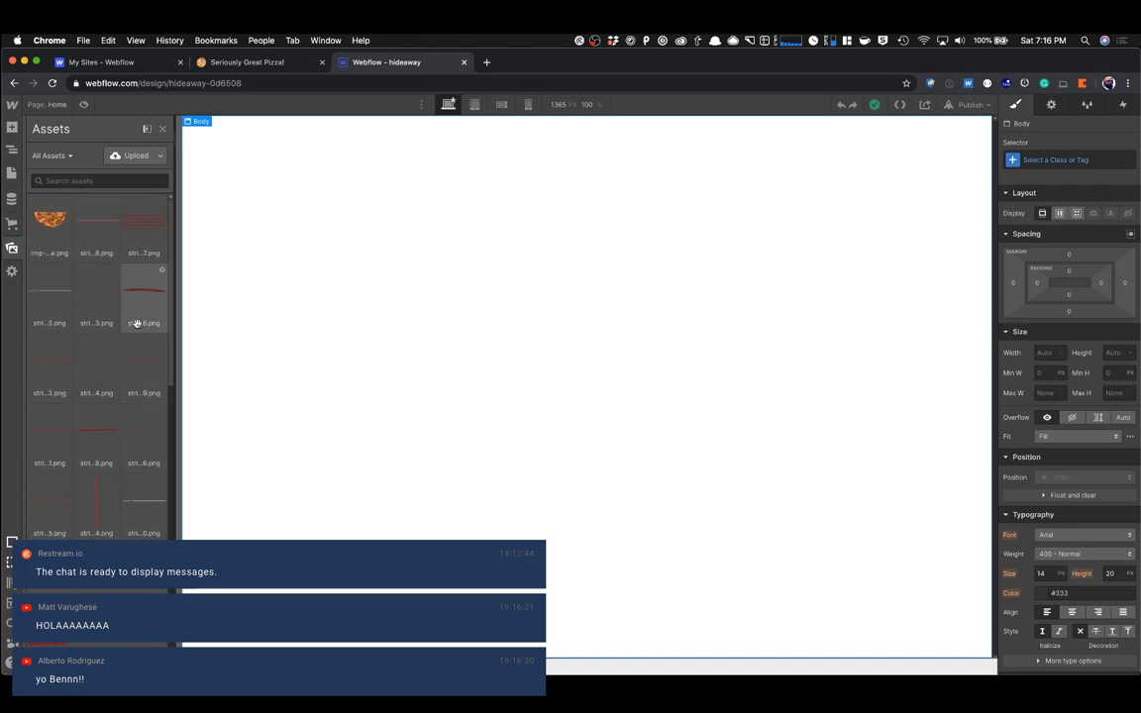
click(319, 197)
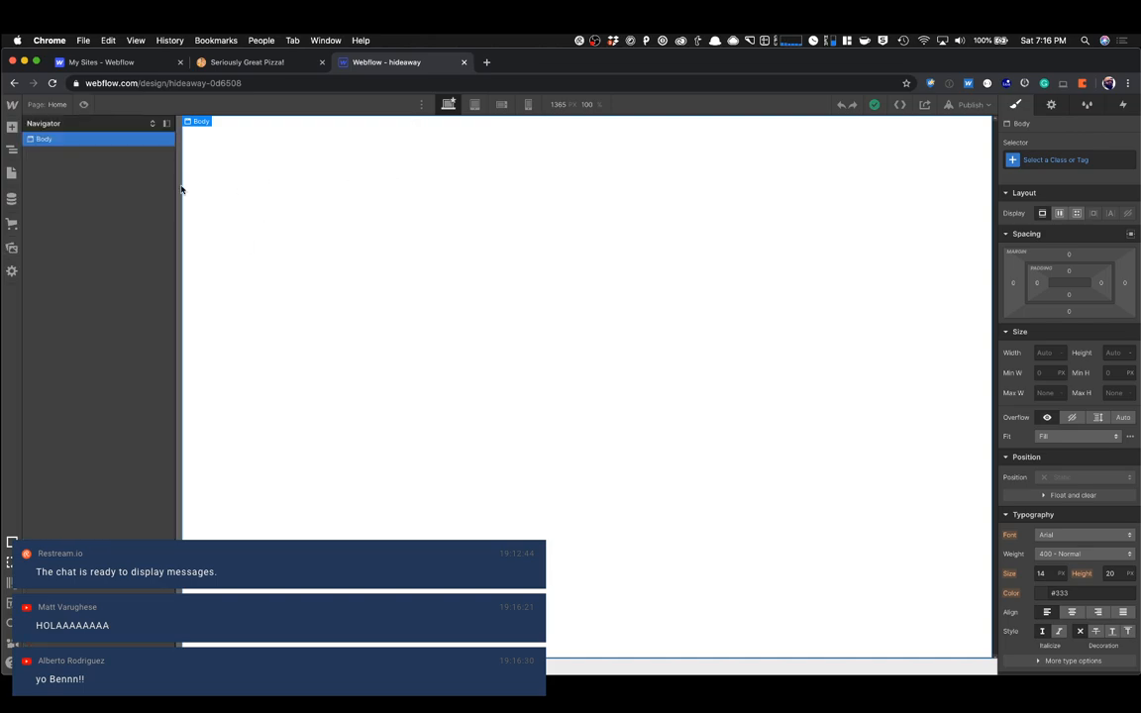
key(super+Tab)
key(super+Tab)
key(super+Tab)
key(super+Tab)
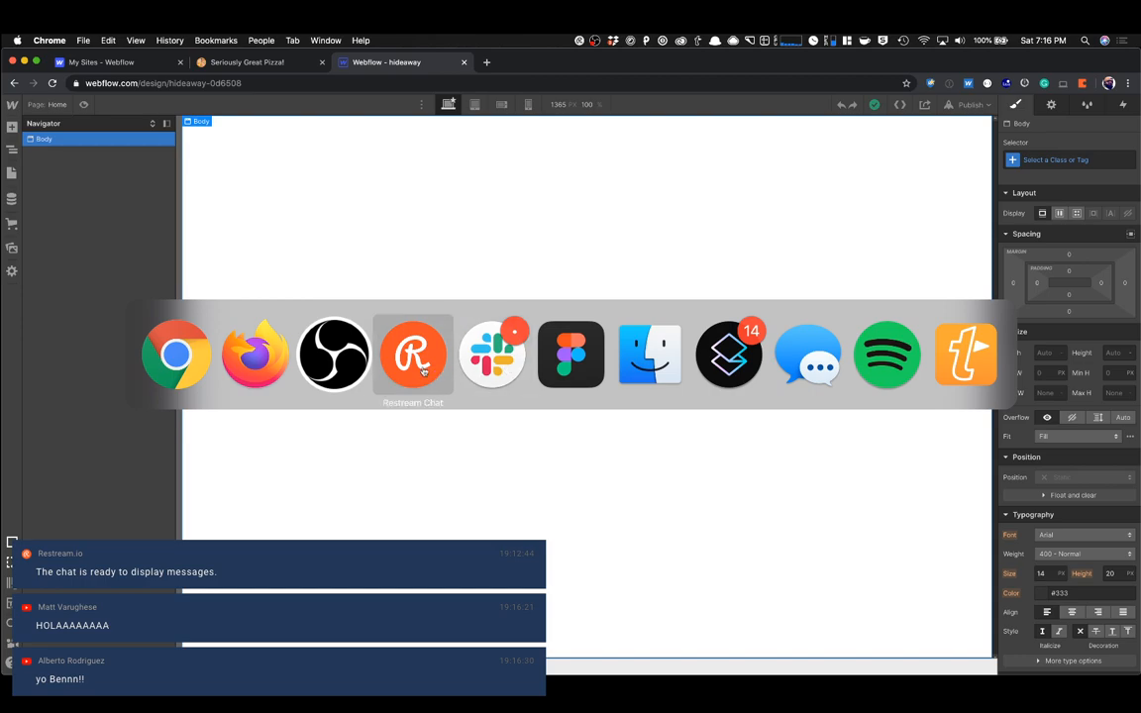
click(384, 329)
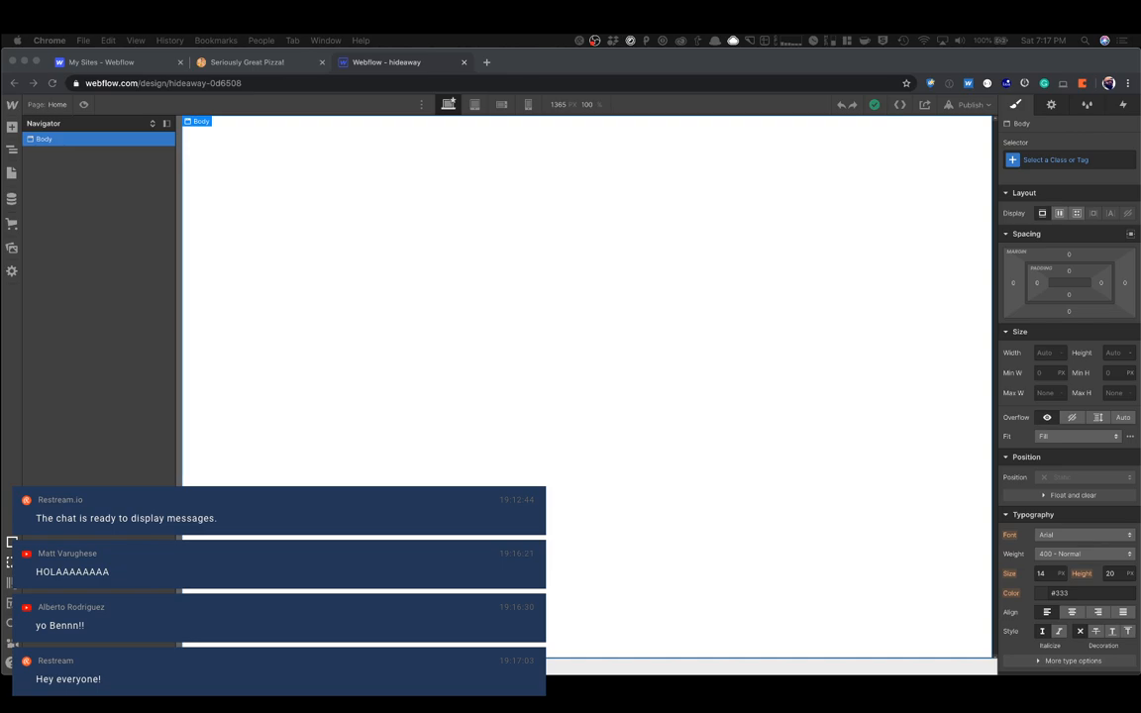
key(super+Tab)
key(super+Tab)
key(super+shift+Tab)
key(super+Tab)
key(Escape)
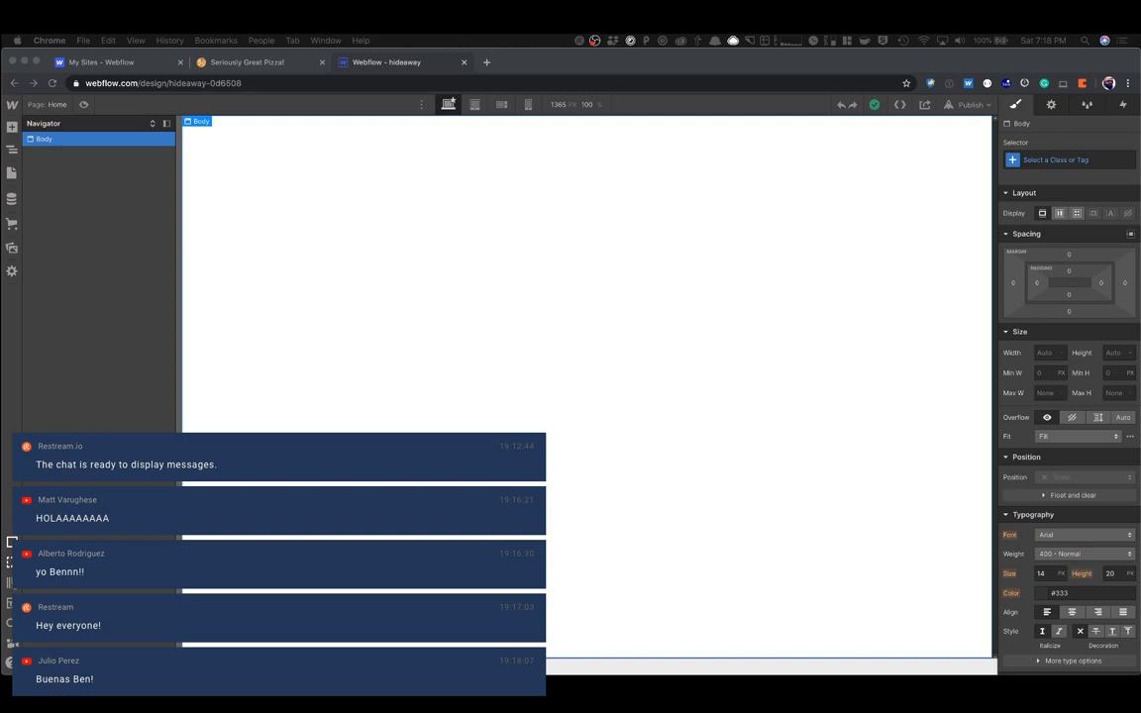
click(188, 170)
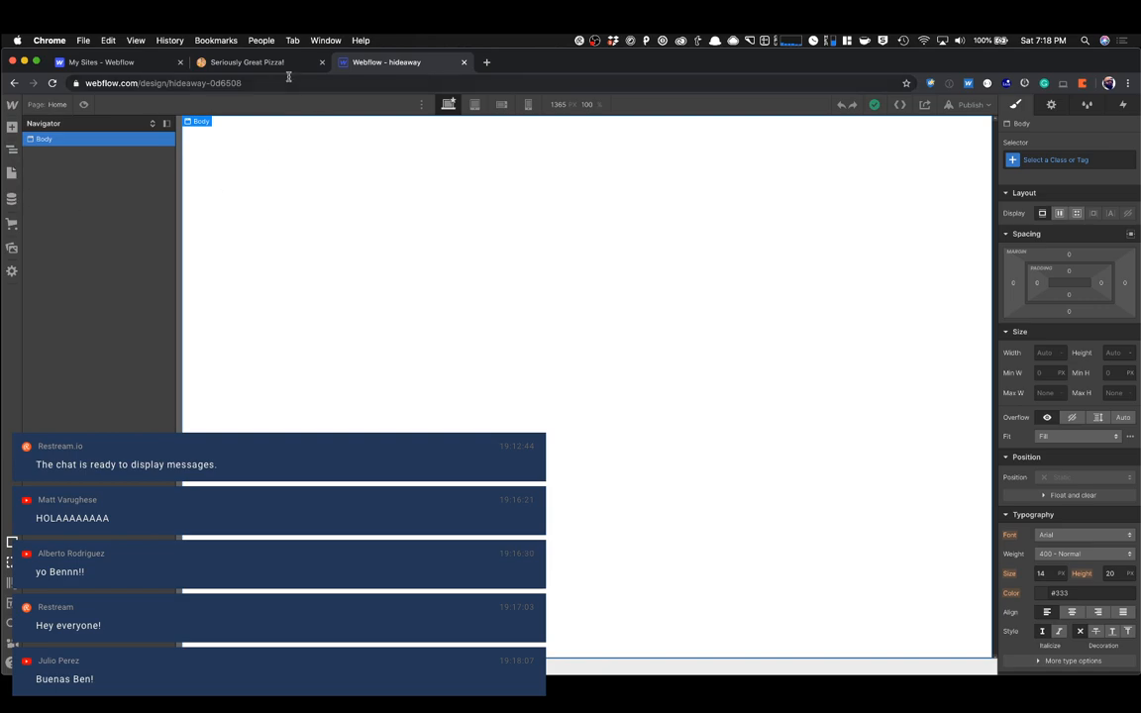
Go back to the Hideaway Pizza homepage and inspect its BIG COUNTRY heading in DevTools.
click(259, 64)
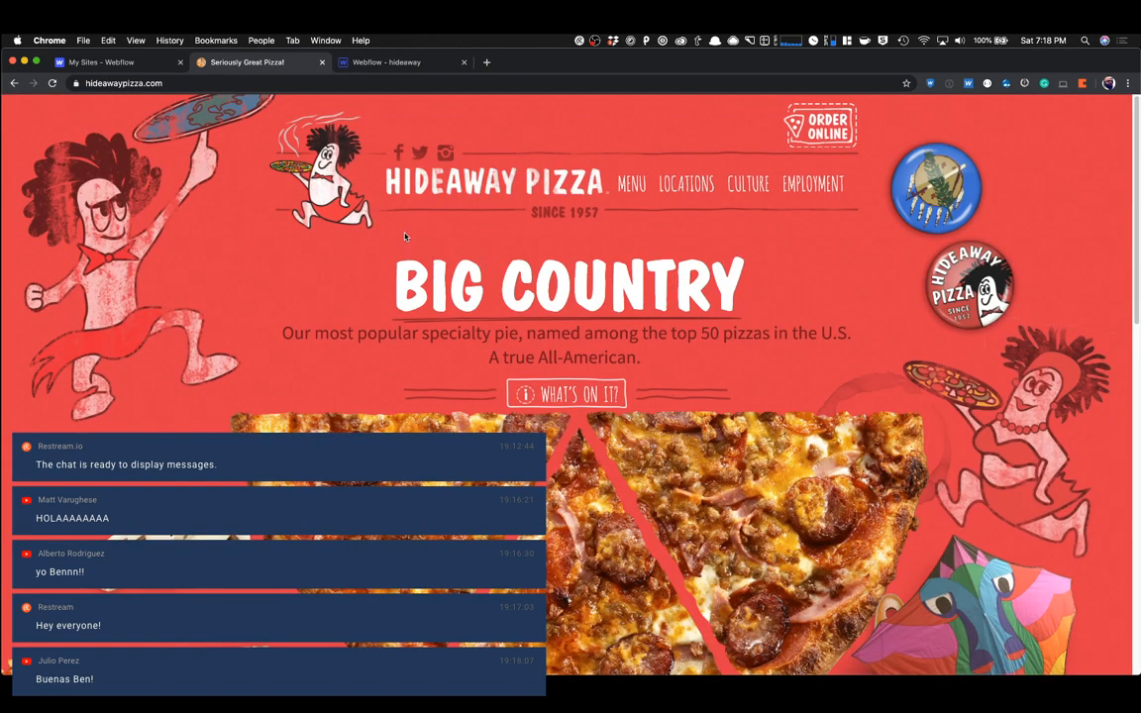
scroll(412, 234, down, 1)
scroll(413, 234, down, 3)
scroll(412, 234, up, 4)
right_click(486, 285)
click(497, 290)
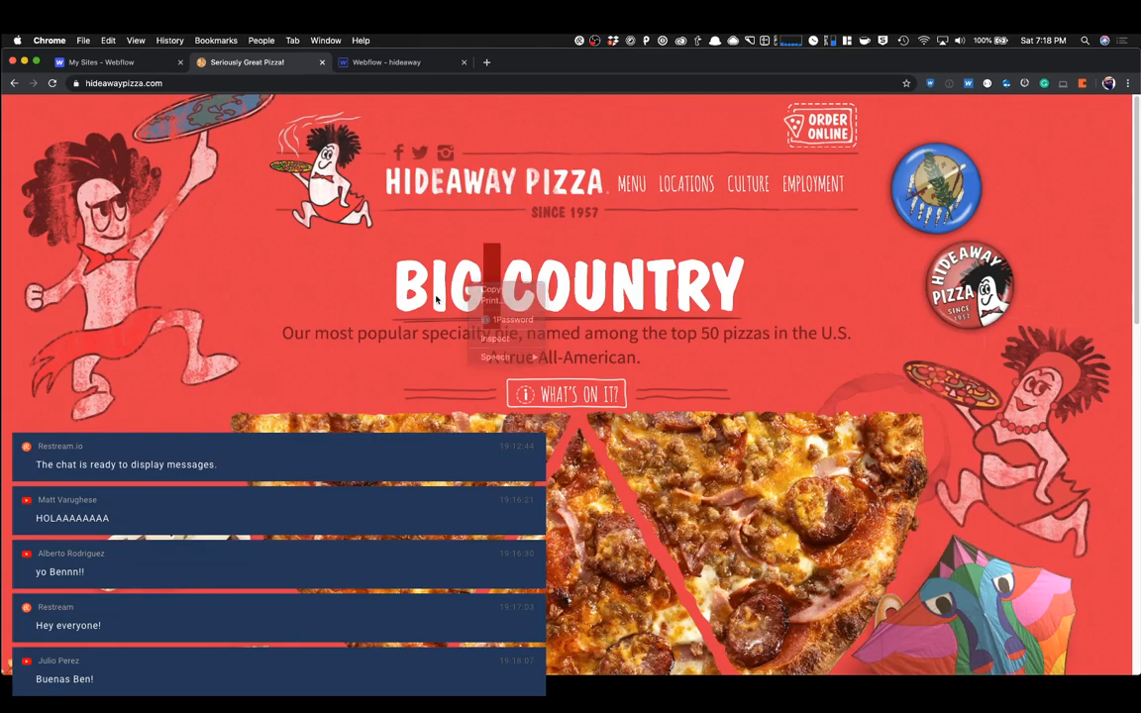
click(352, 62)
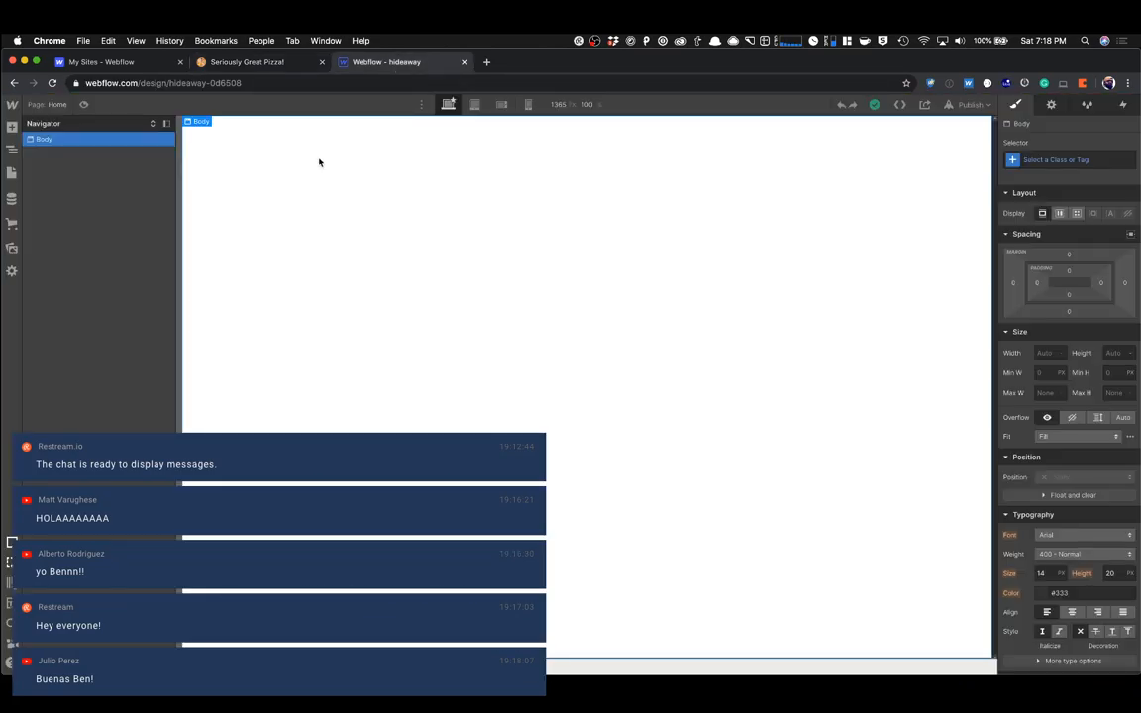
click(198, 64)
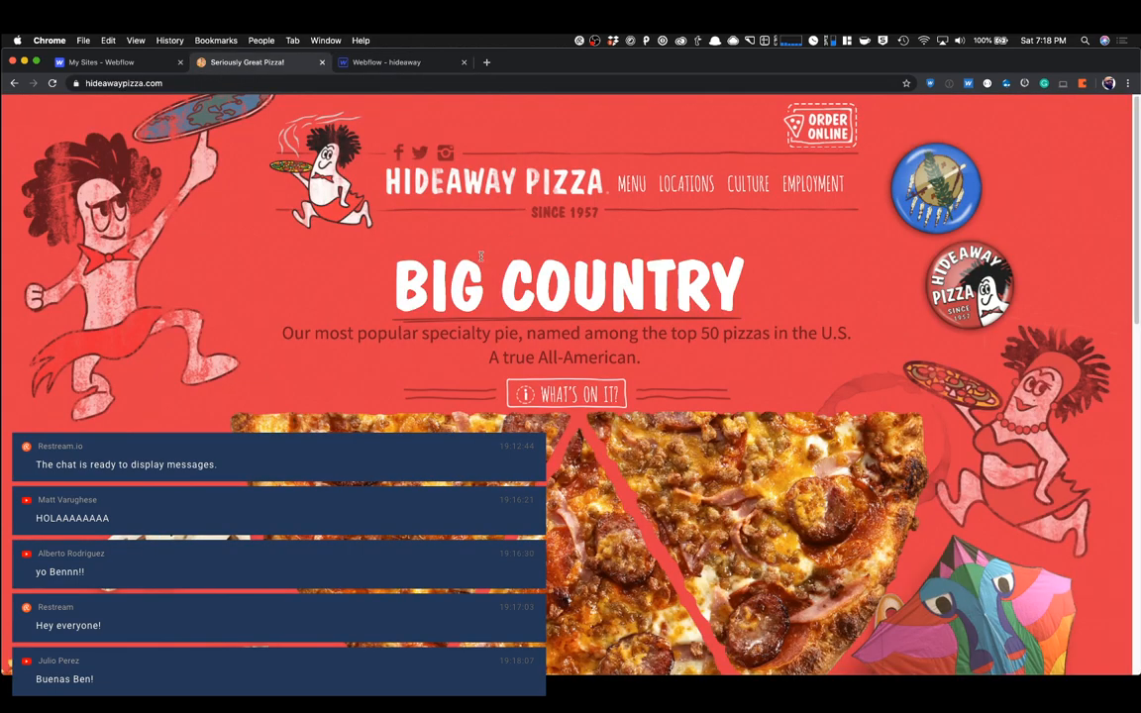
right_click(447, 286)
click(474, 366)
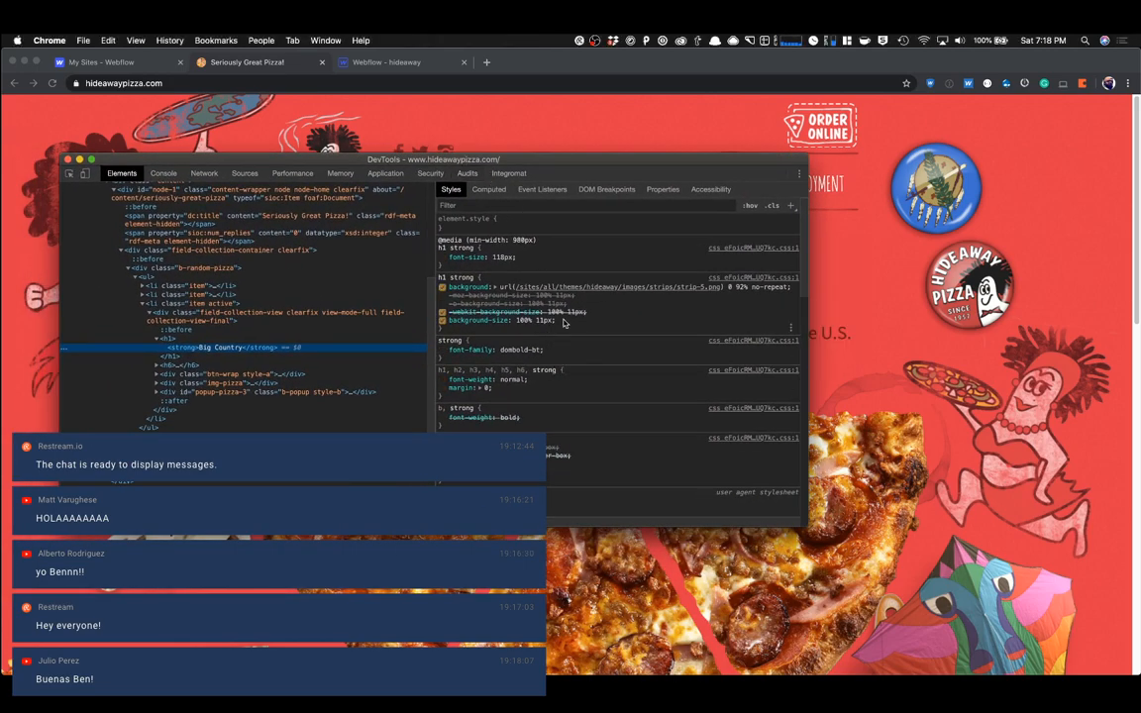
Examine the font-family in the body element's styles and move the DevTools window clear of the heading.
scroll(248, 297, up, 5)
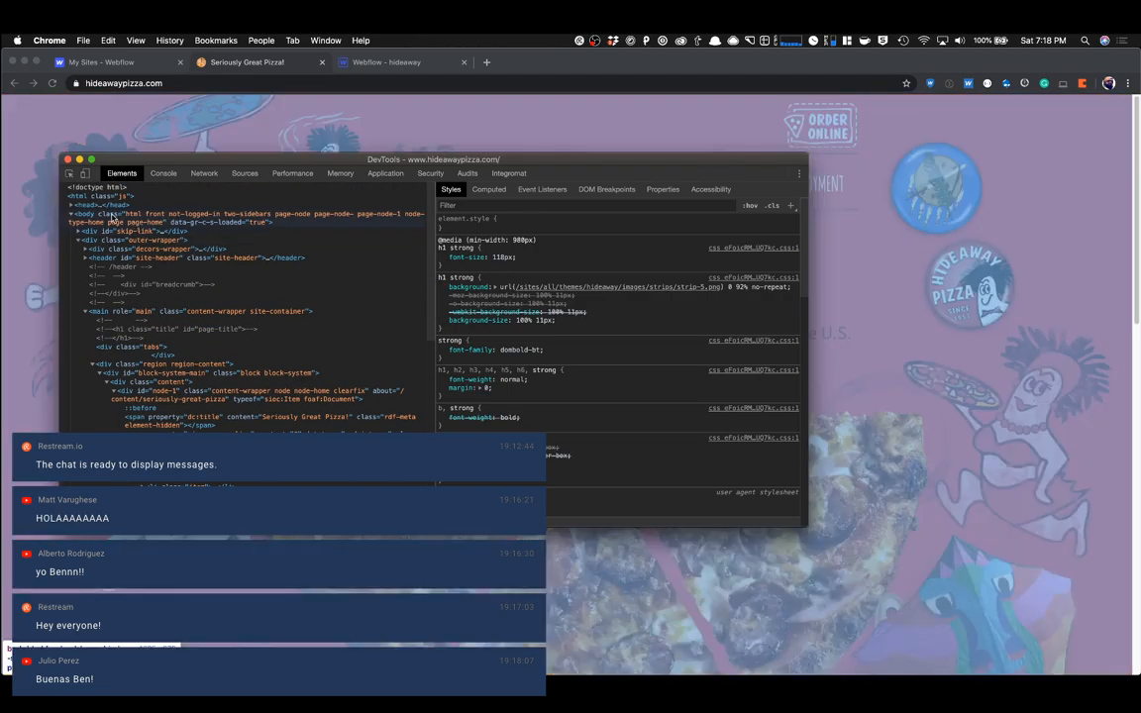
click(109, 216)
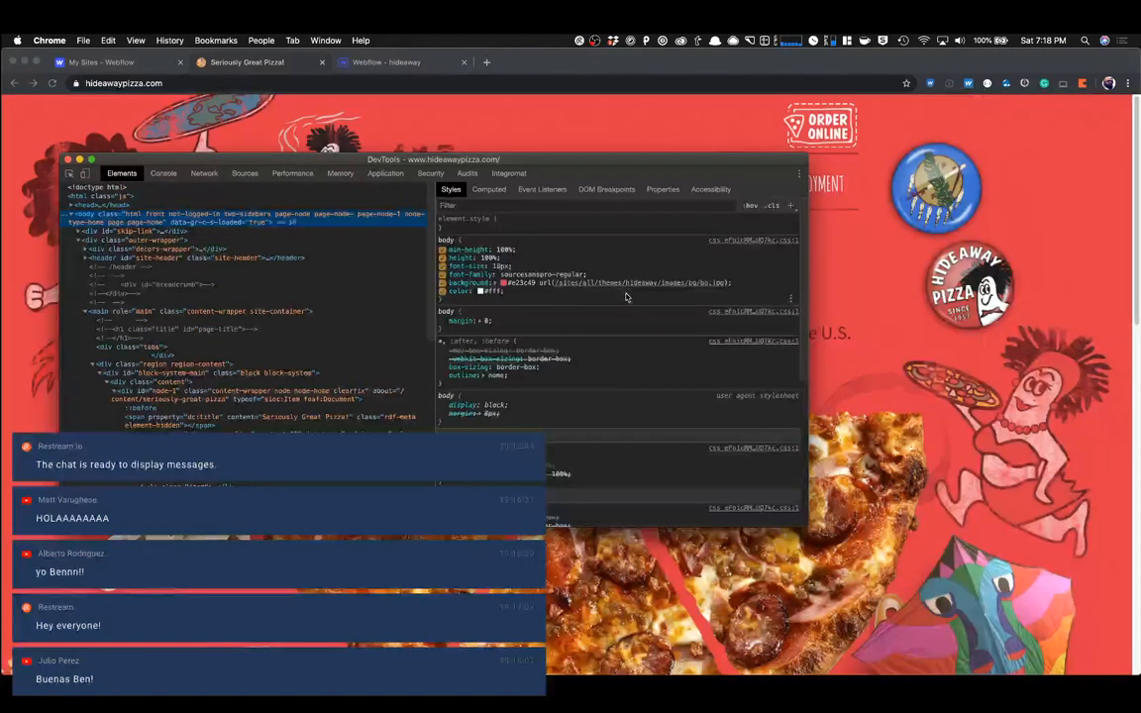
click(535, 276)
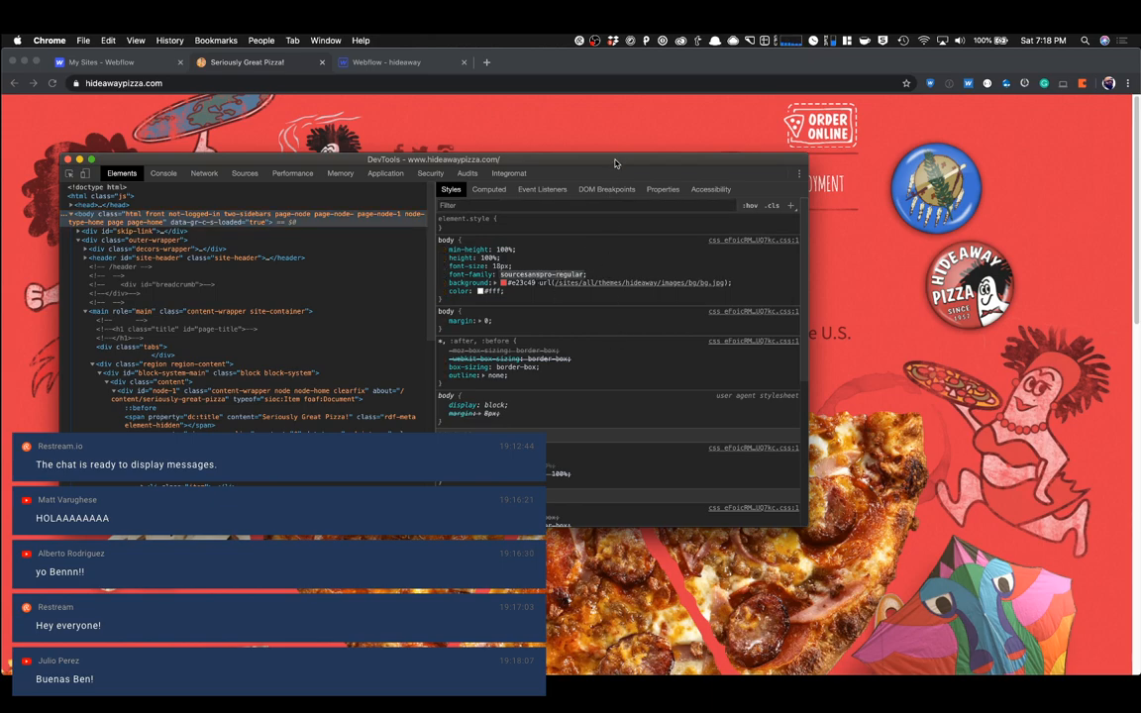
drag(615, 163, 681, 372)
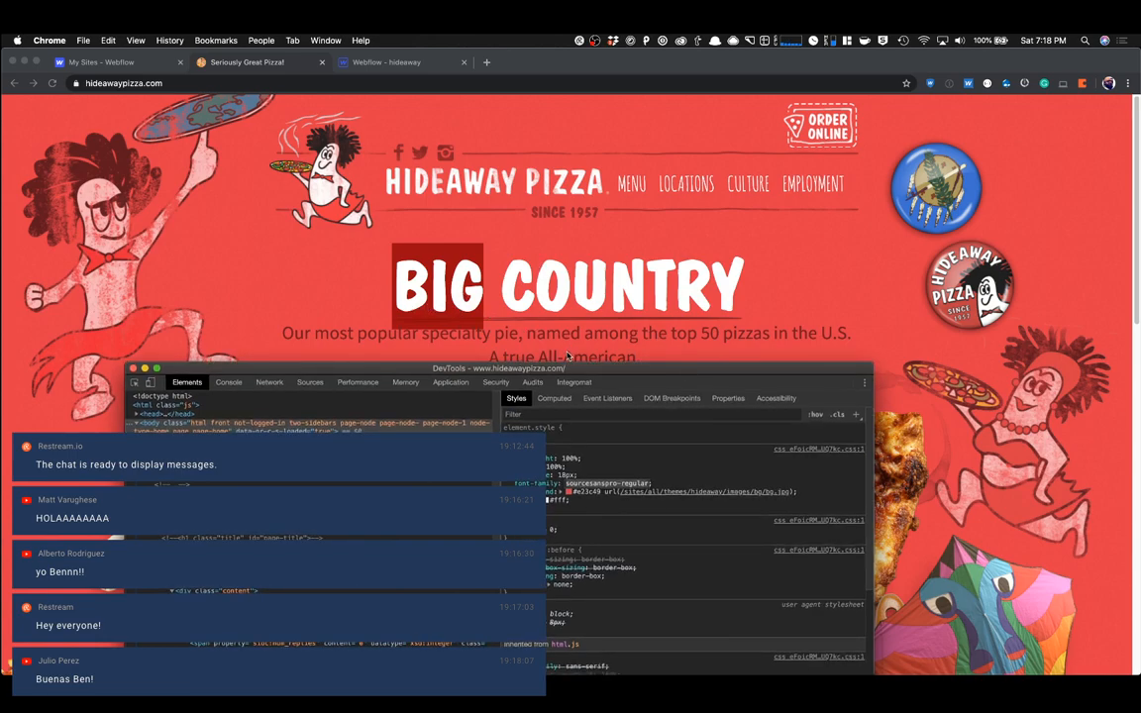
Search the web for "source sans pro" in a new tab and review the font's styles on Google Fonts.
click(486, 63)
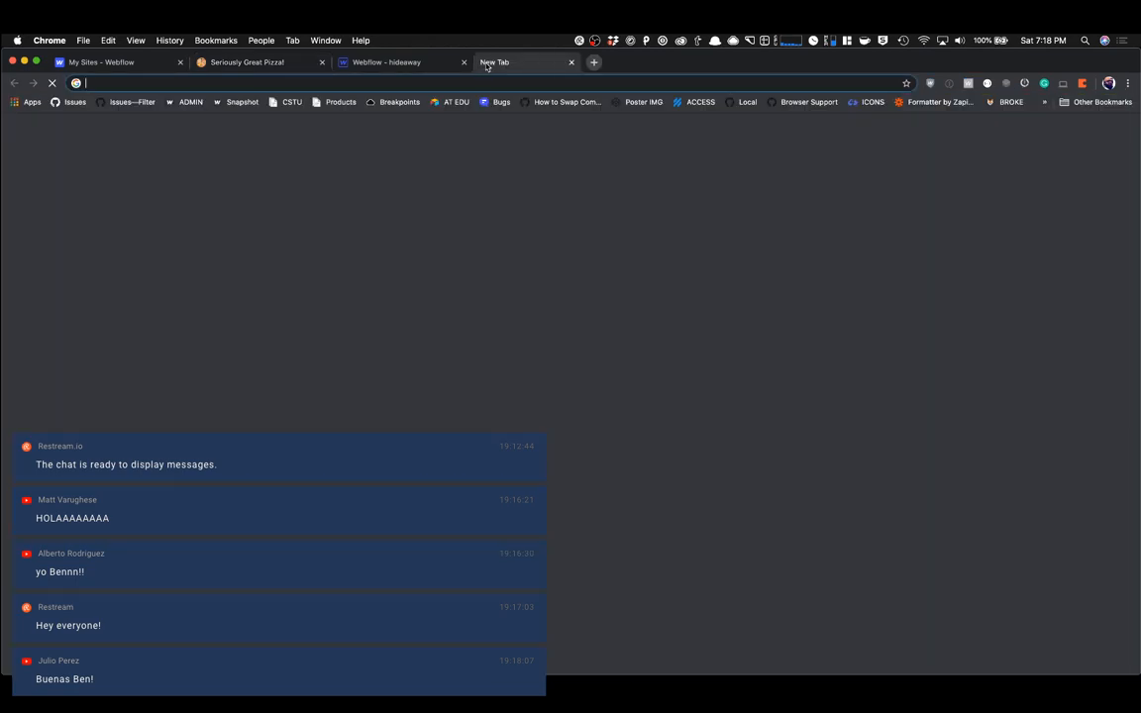
text(source sans pro)
key(Return)
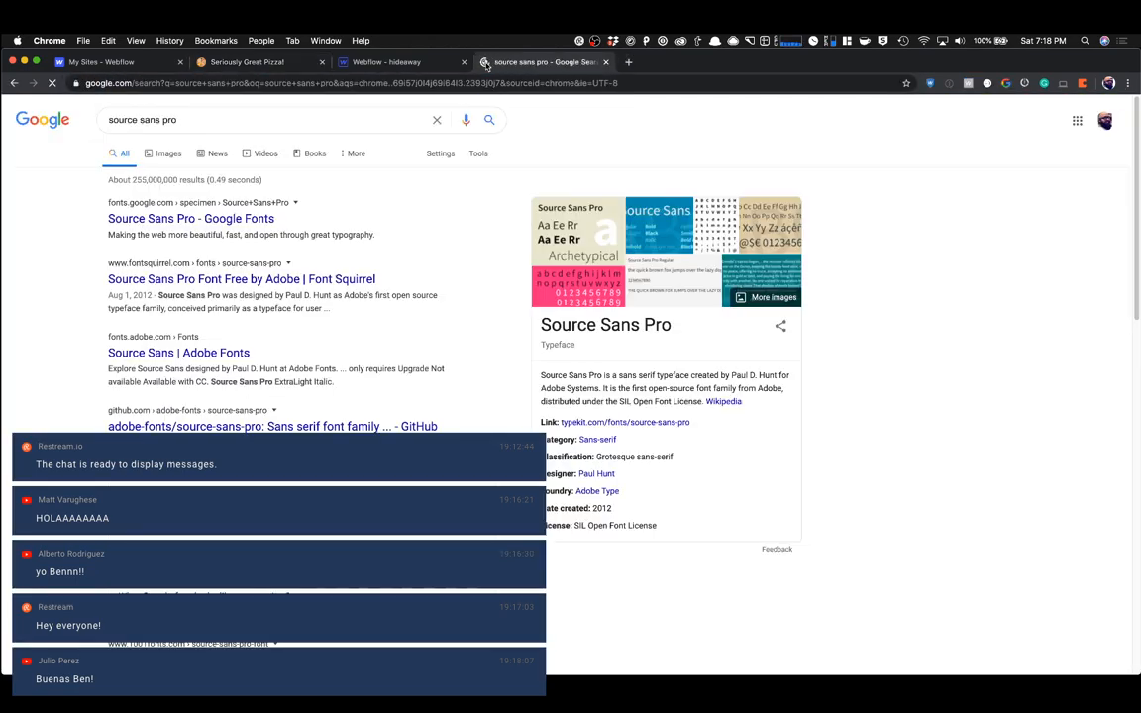
click(198, 219)
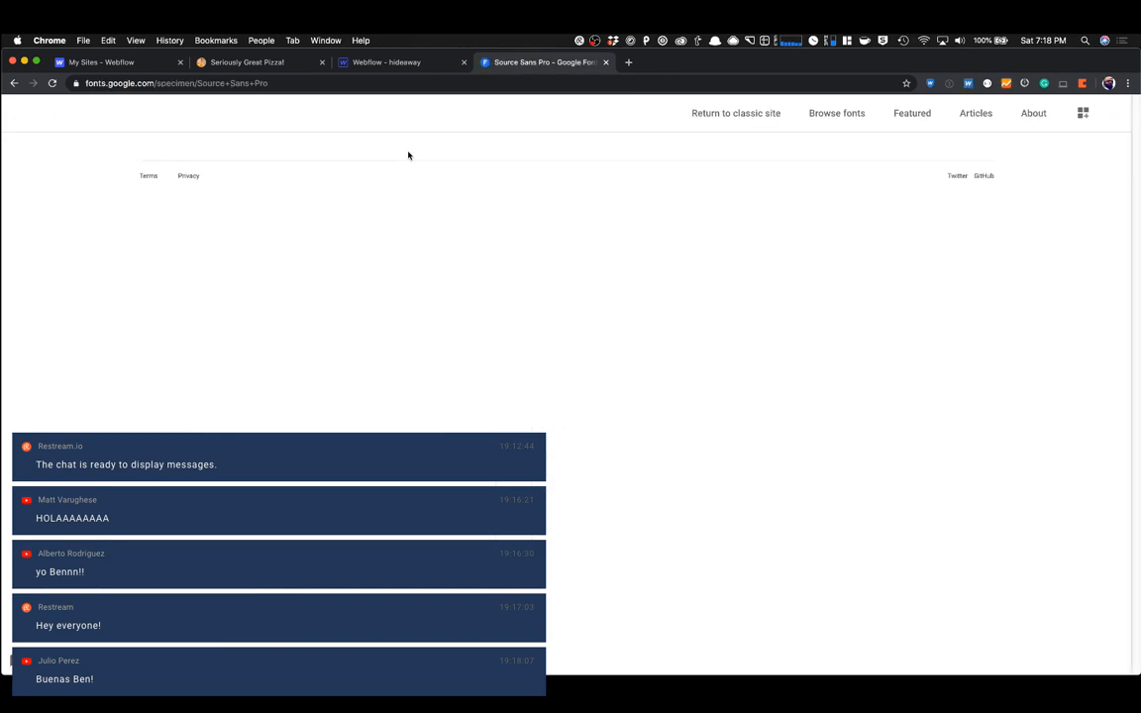
scroll(418, 277, down, 5)
scroll(419, 278, down, 5)
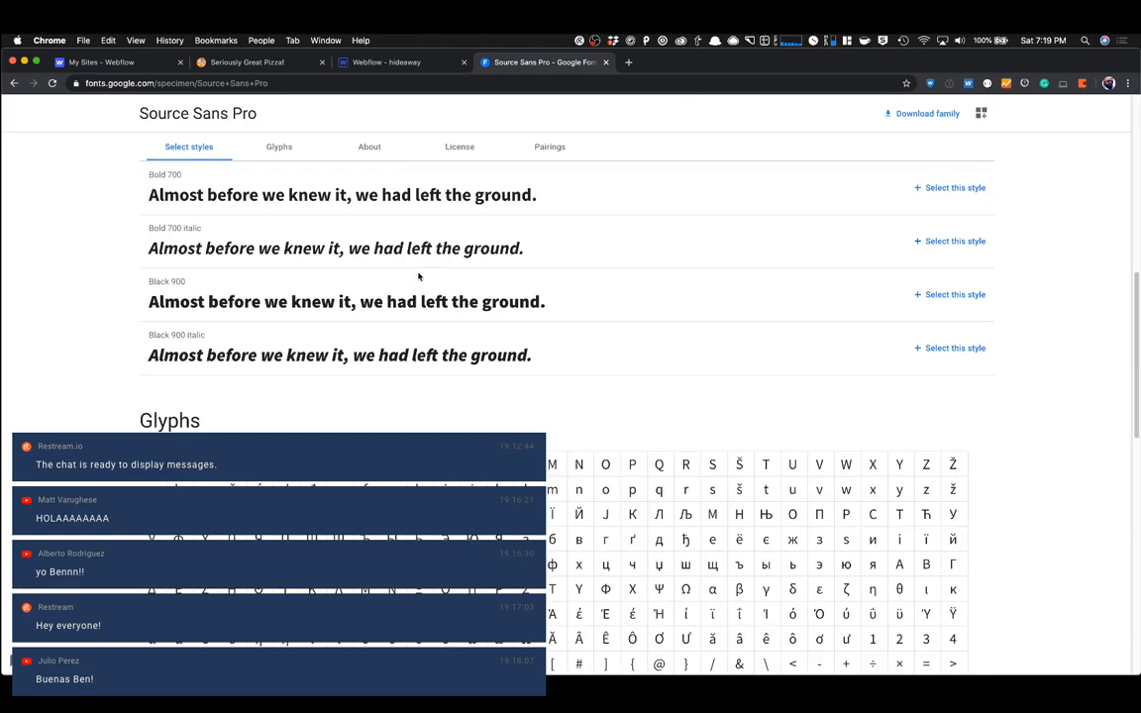
scroll(418, 278, up, 5)
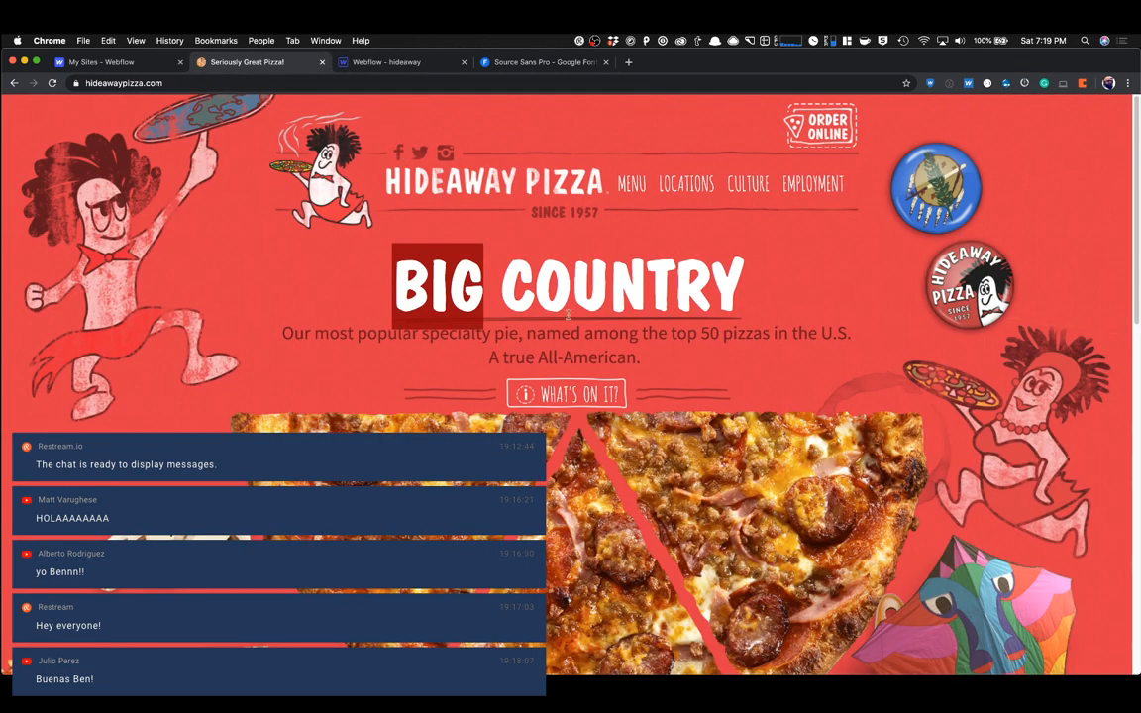
Inspect the "Keep up with the Latest" heading on the Hideaway Pizza homepage in DevTools.
click(521, 332)
scroll(511, 316, down, 10)
double_click(386, 220)
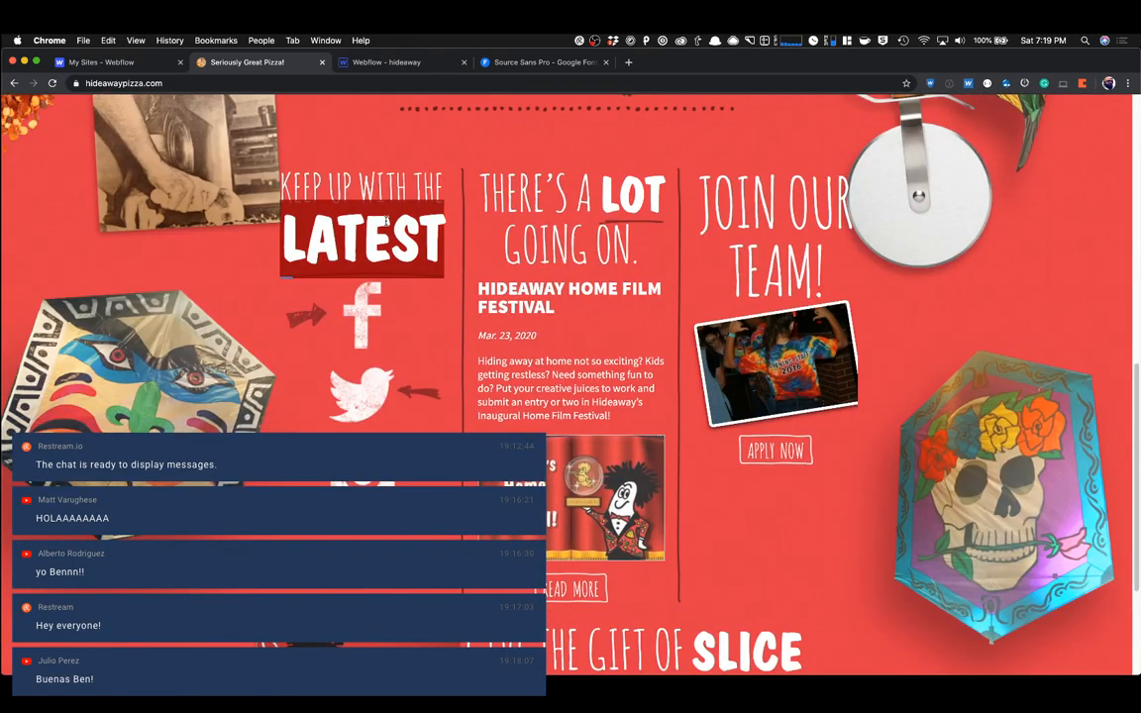
click(383, 189)
double_click(381, 181)
click(363, 166)
drag(436, 187, 315, 187)
right_click(324, 183)
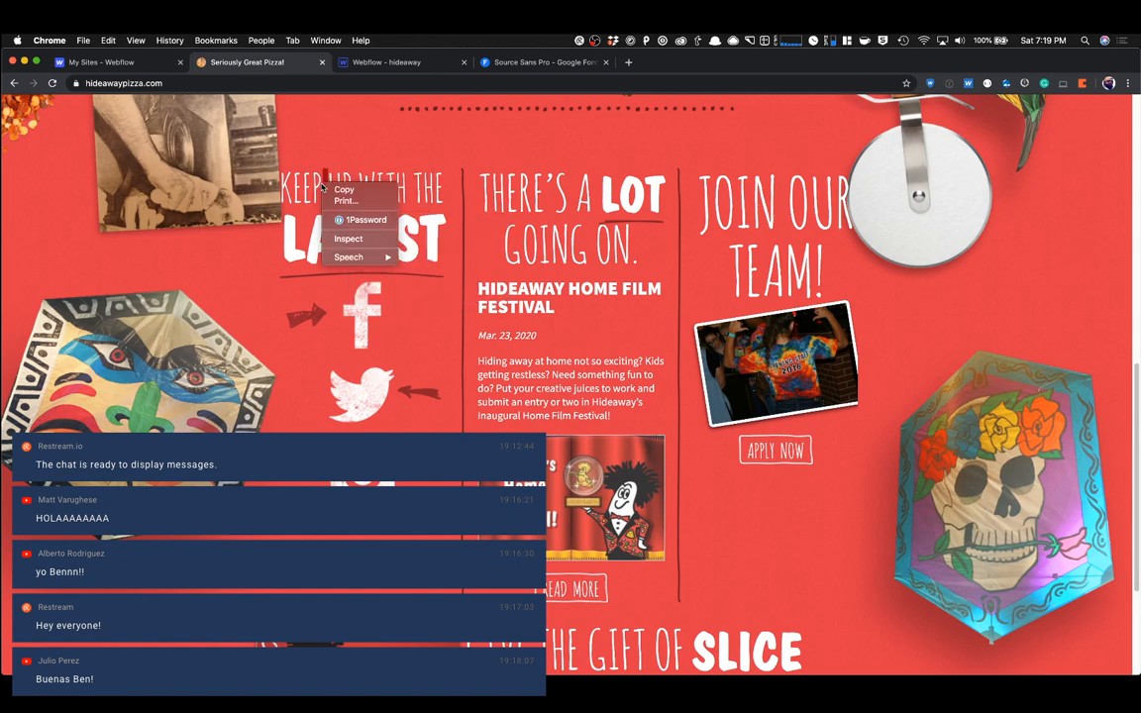
click(367, 240)
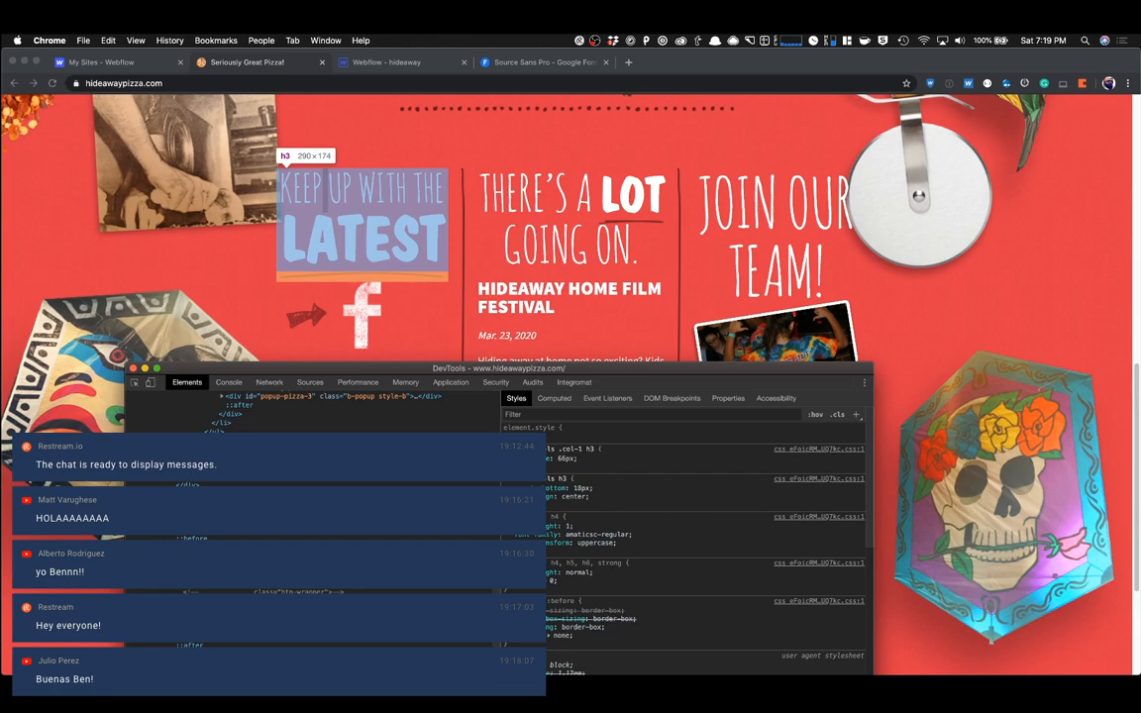
Copy the font-family value from the styles of the "Keep up with the Latest" h3 element.
click(179, 547)
click(213, 556)
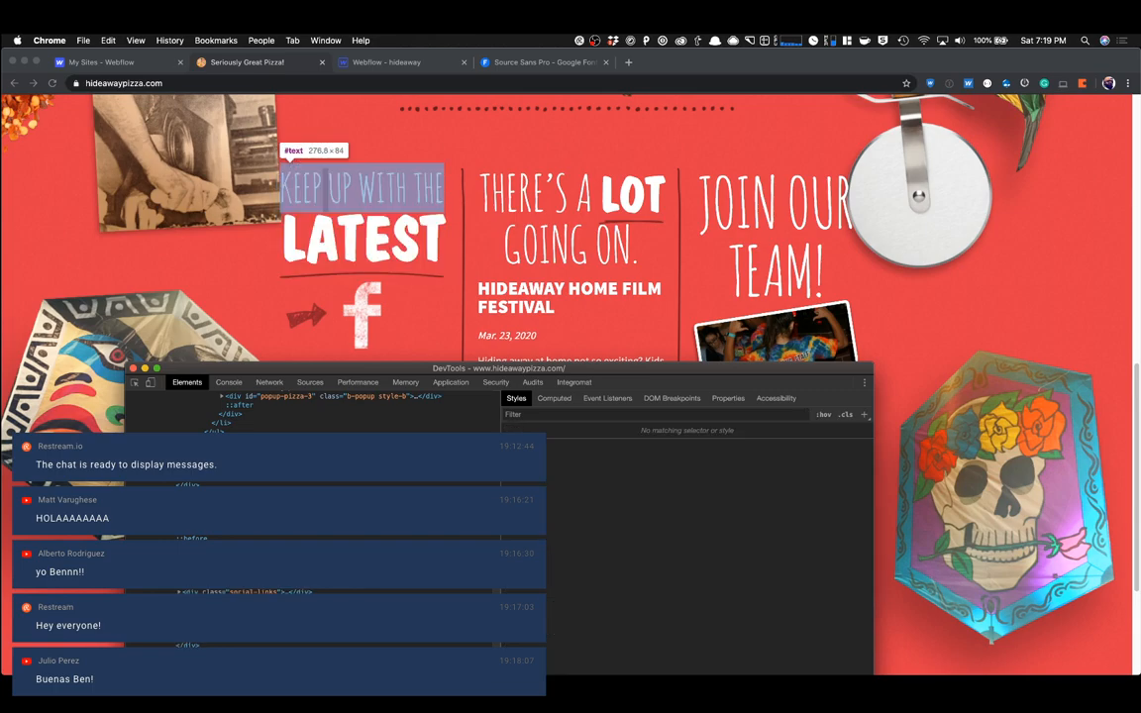
click(198, 547)
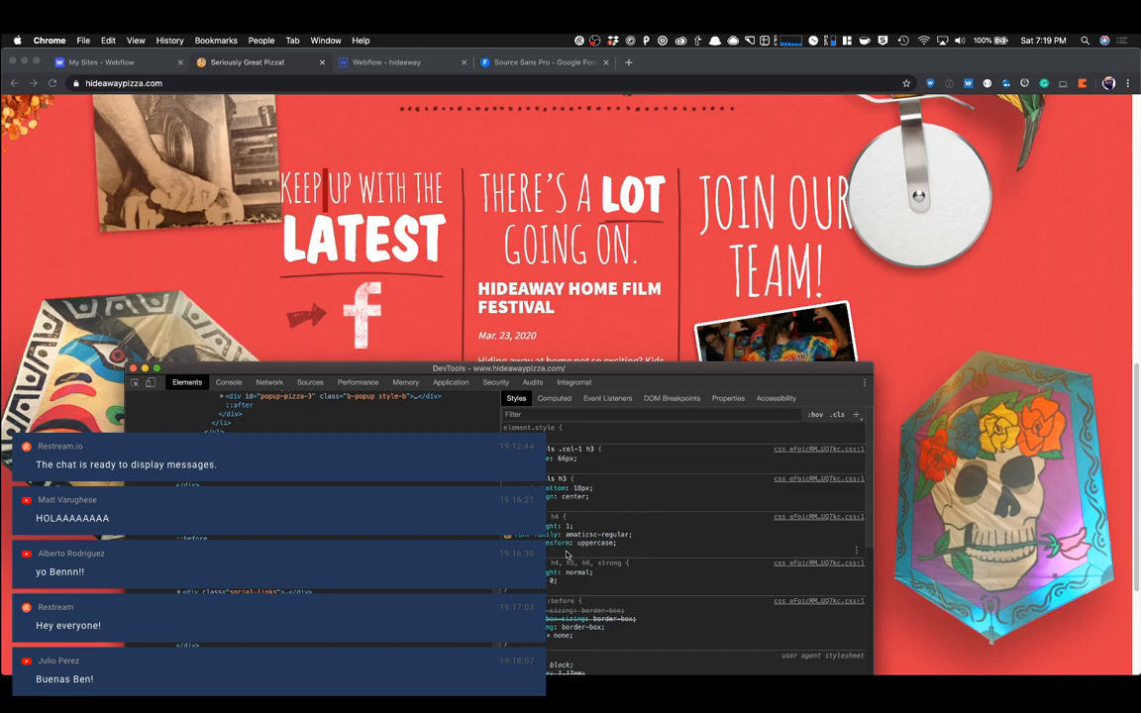
click(571, 534)
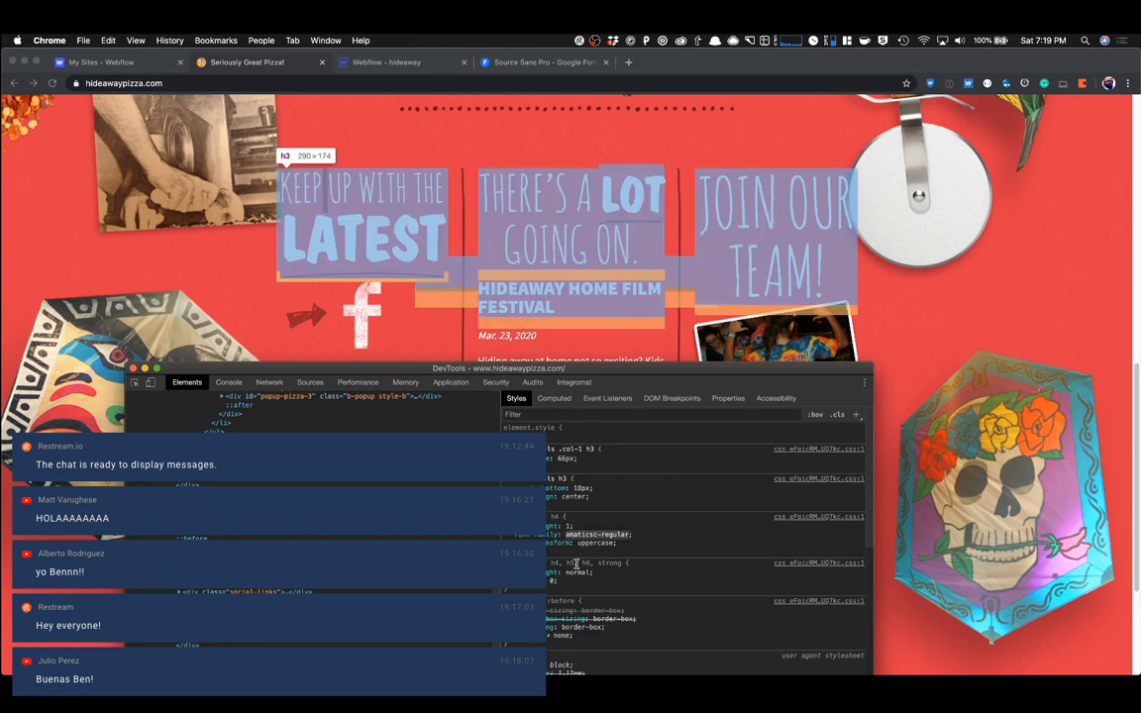
key(super+c)
Search the web for "amaticsc-regular" in a new tab and open the Amatic SC page on Google Fonts.
click(628, 63)
key(super+v)
key(Return)
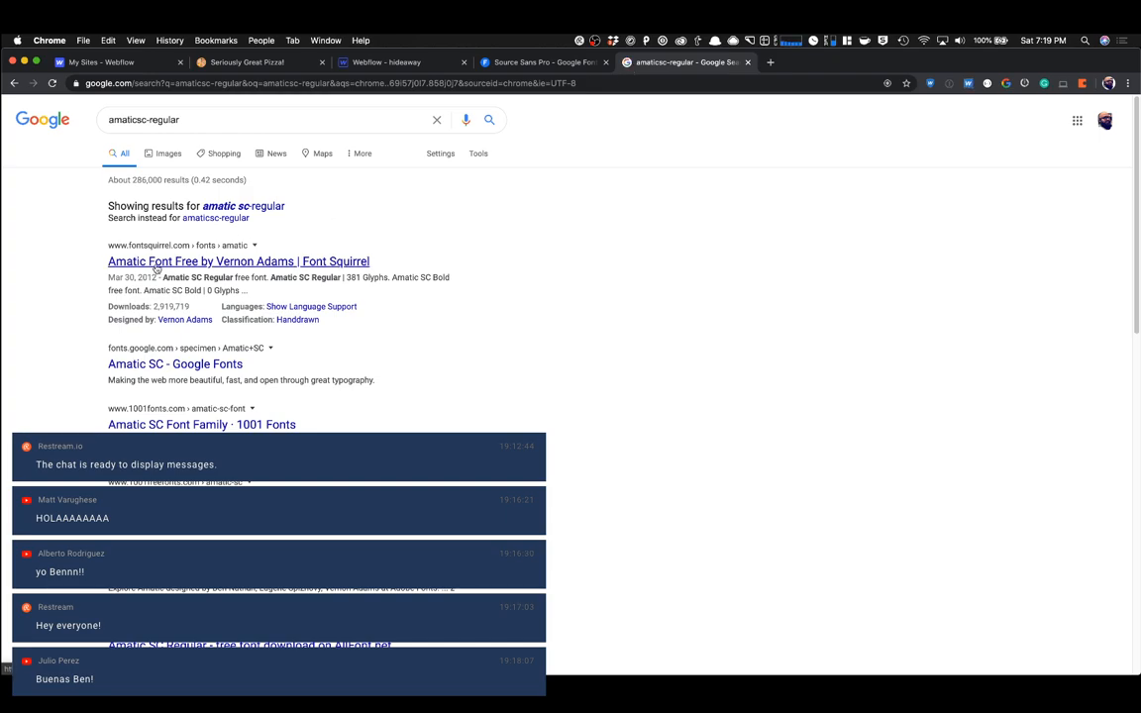
click(174, 363)
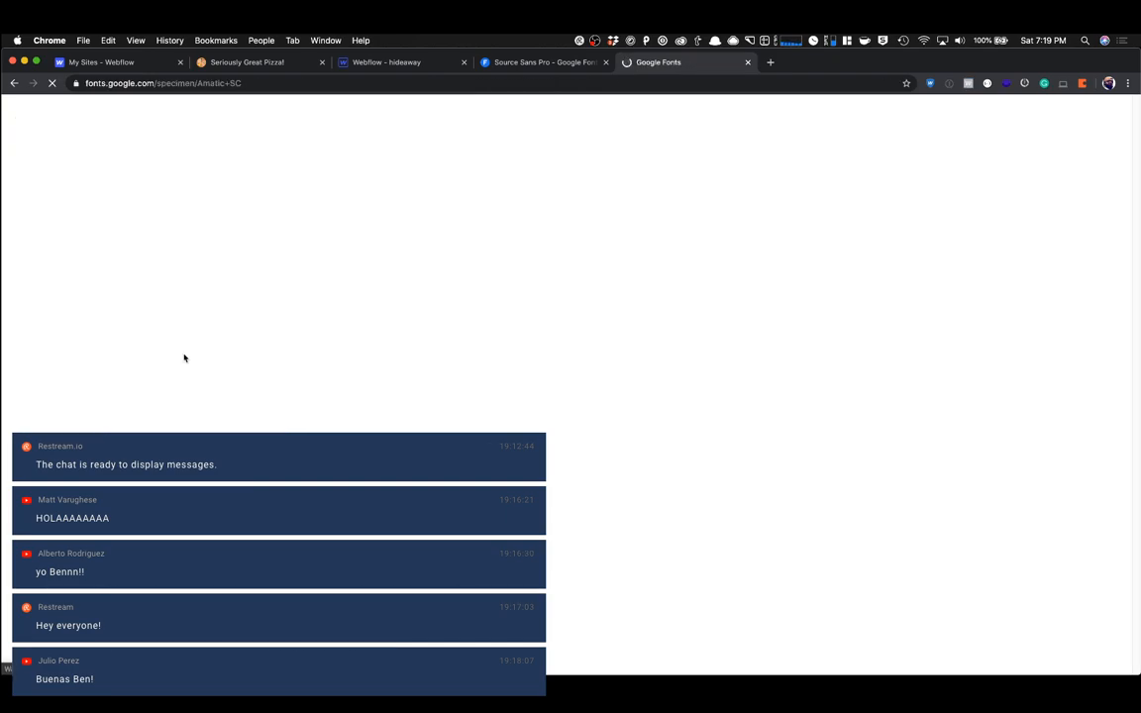
Review the Amatic SC styles on Google Fonts, and open the font settings of the hideaway project in Webflow.
scroll(363, 263, down, 4)
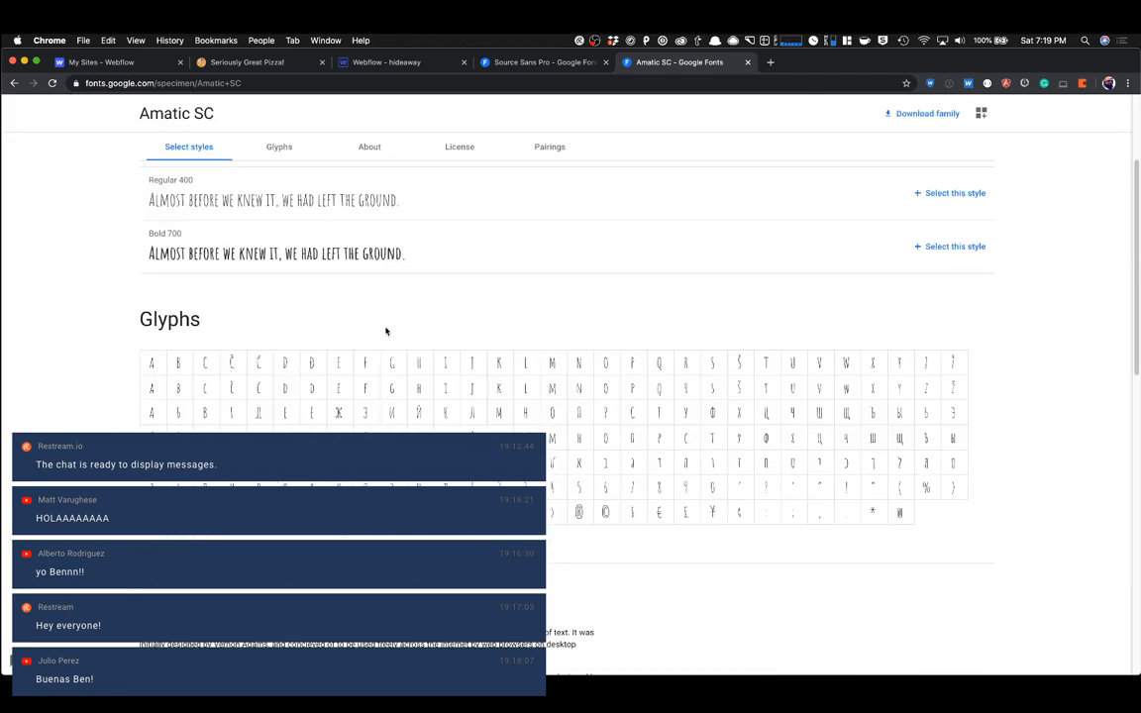
scroll(387, 330, up, 3)
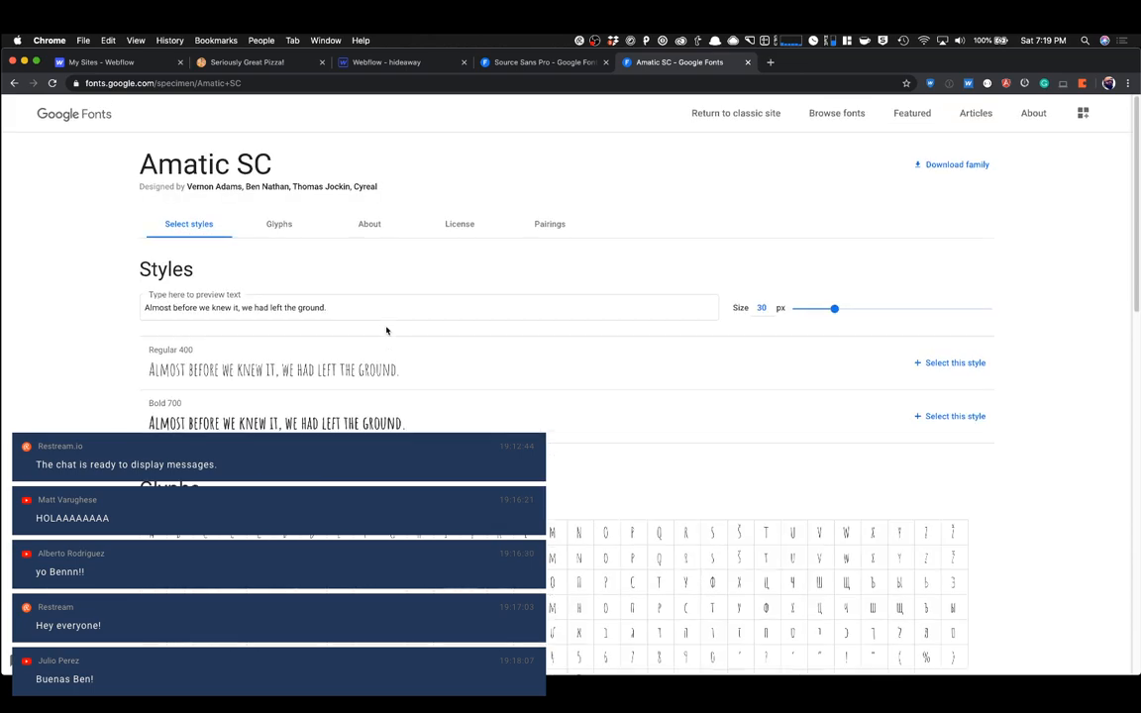
click(381, 63)
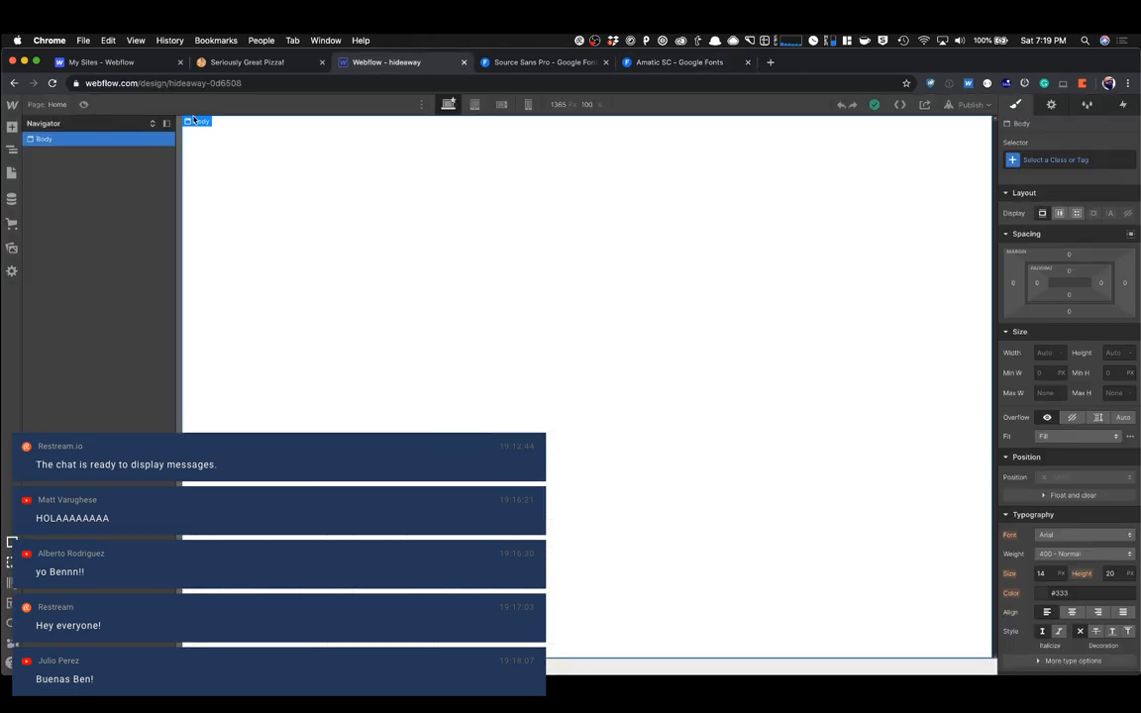
mouse_move(12, 99)
click(57, 133)
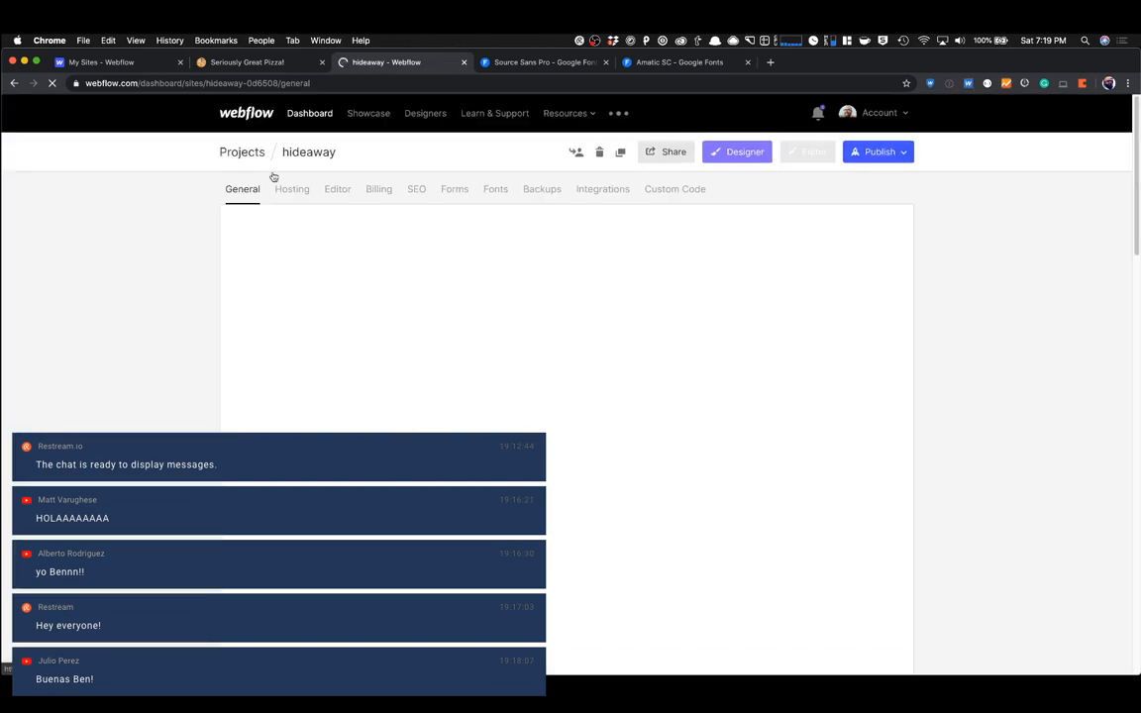
click(486, 190)
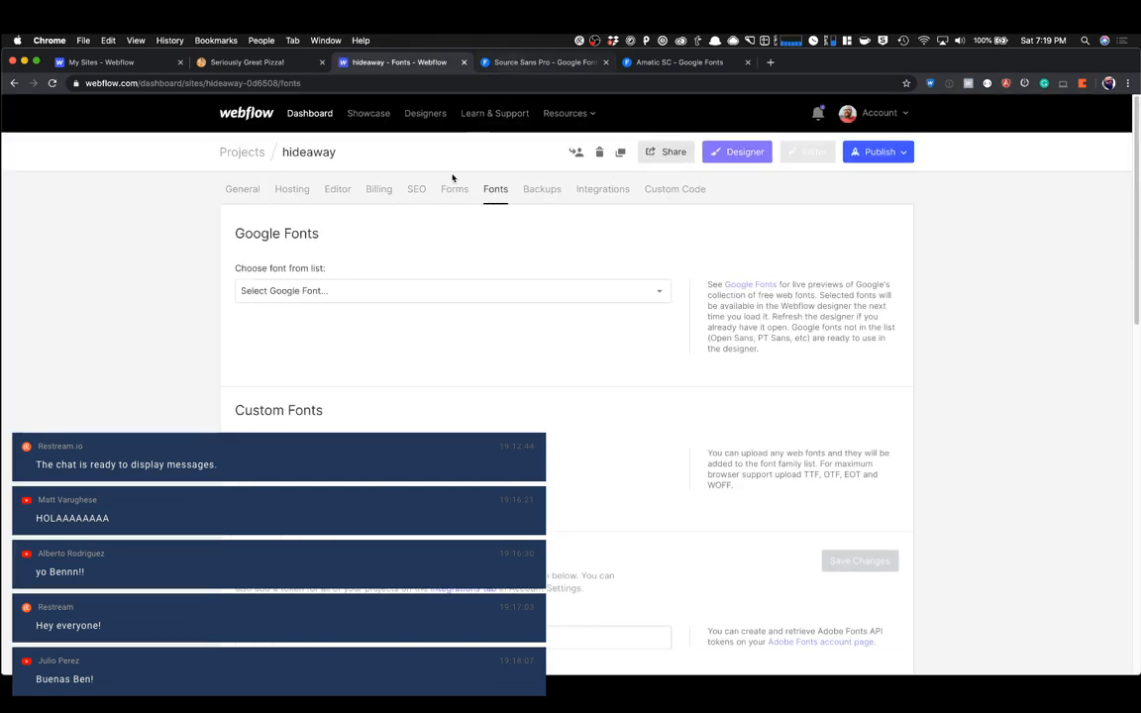
Choose Source Sans Pro from the Google Fonts list in the project's font settings.
click(337, 294)
scroll(338, 297, down, 20)
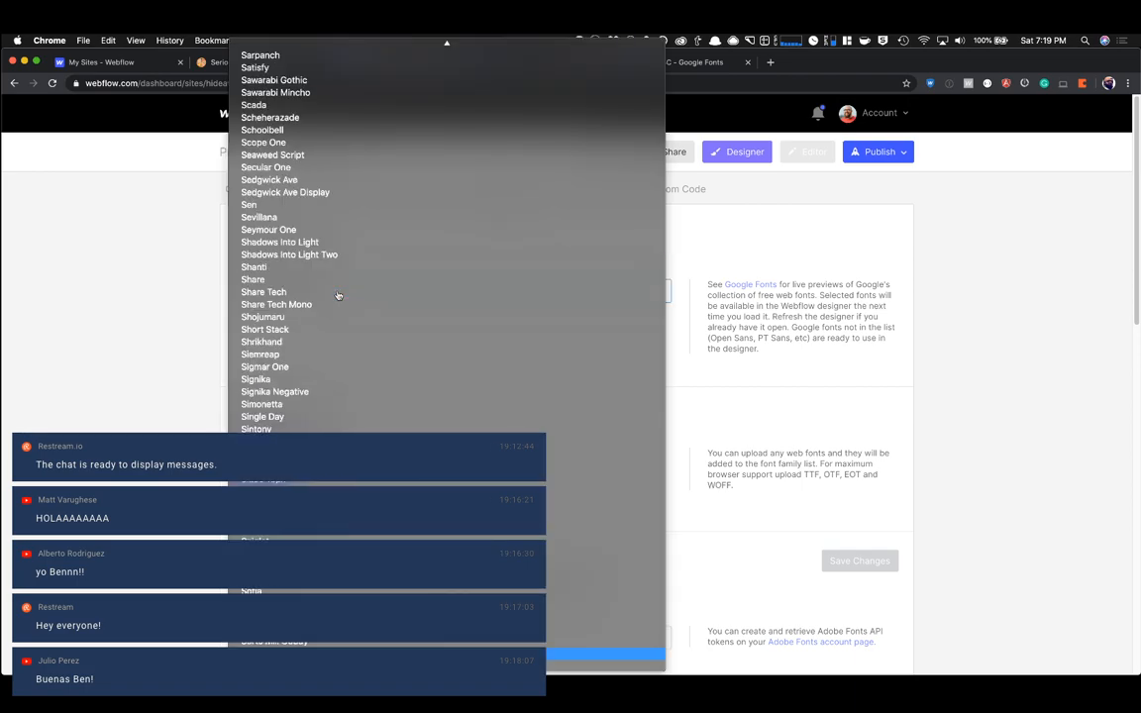
scroll(340, 357, down, 1)
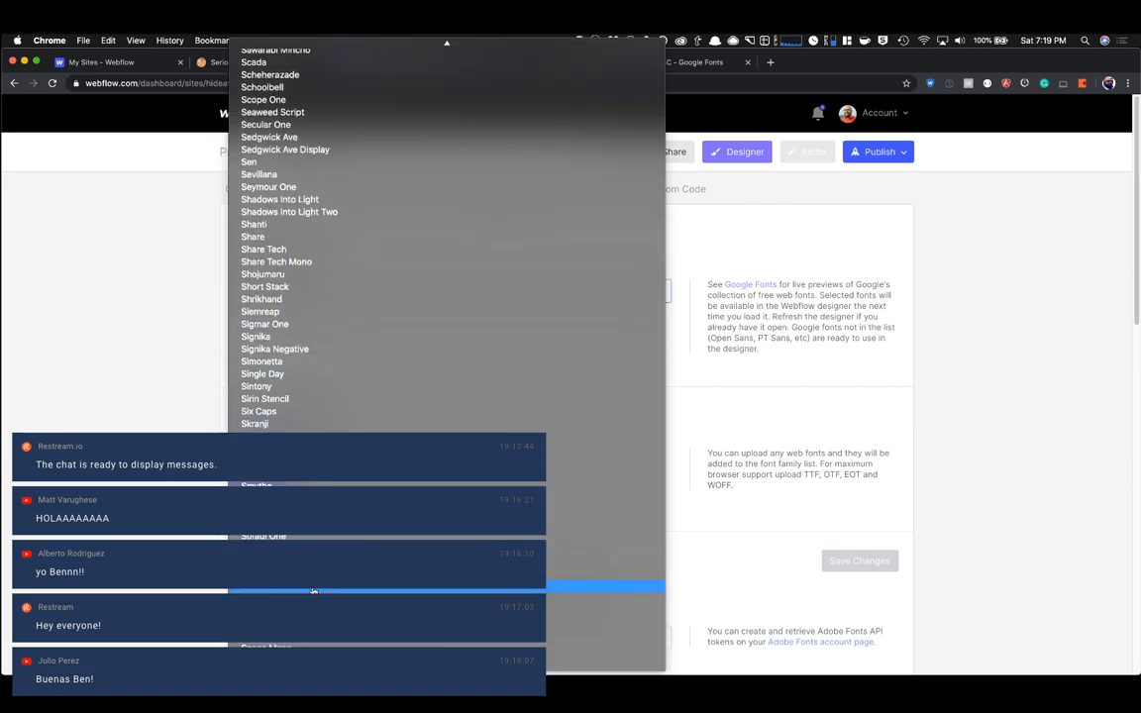
click(377, 624)
scroll(441, 345, down, 1)
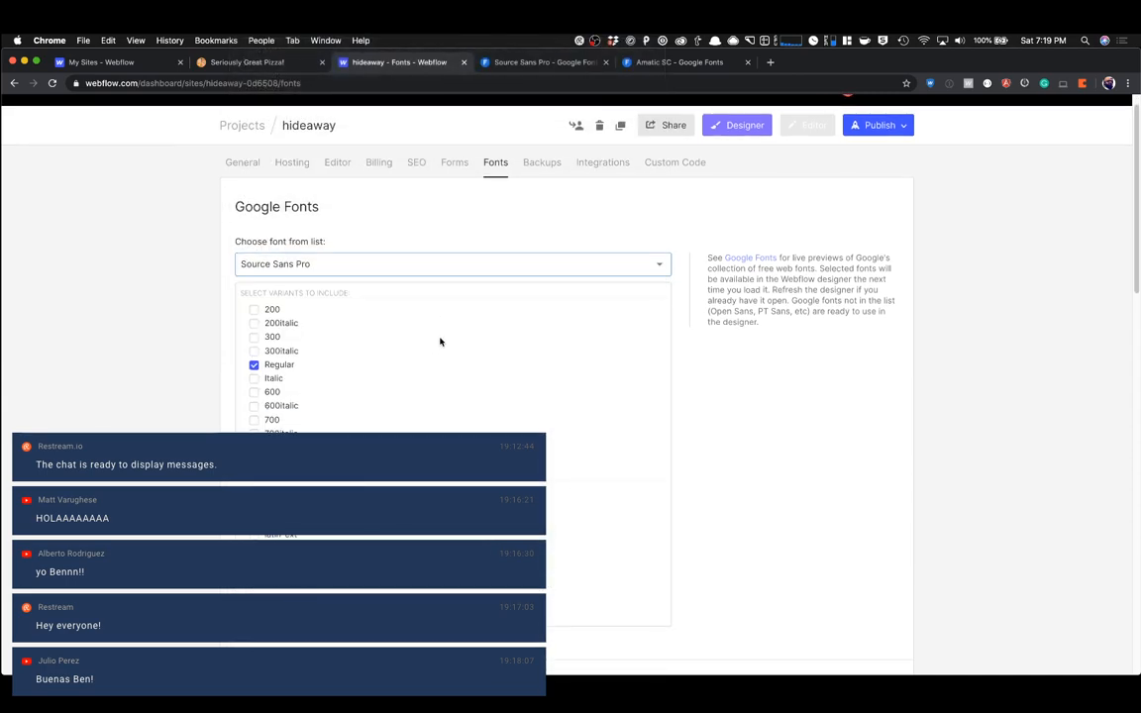
Include every Source Sans Pro variant from 200 to 900italic with the latin script and add the font to the project.
click(253, 309)
click(254, 323)
click(253, 337)
click(253, 351)
click(254, 379)
click(254, 392)
click(253, 406)
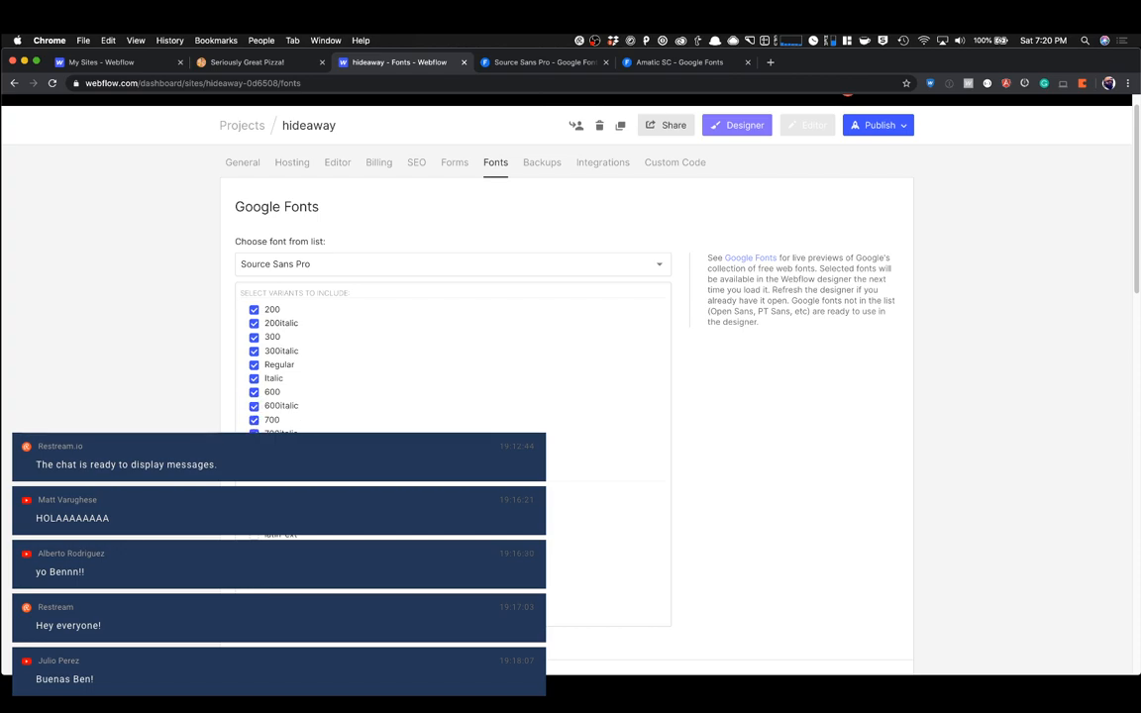
click(275, 600)
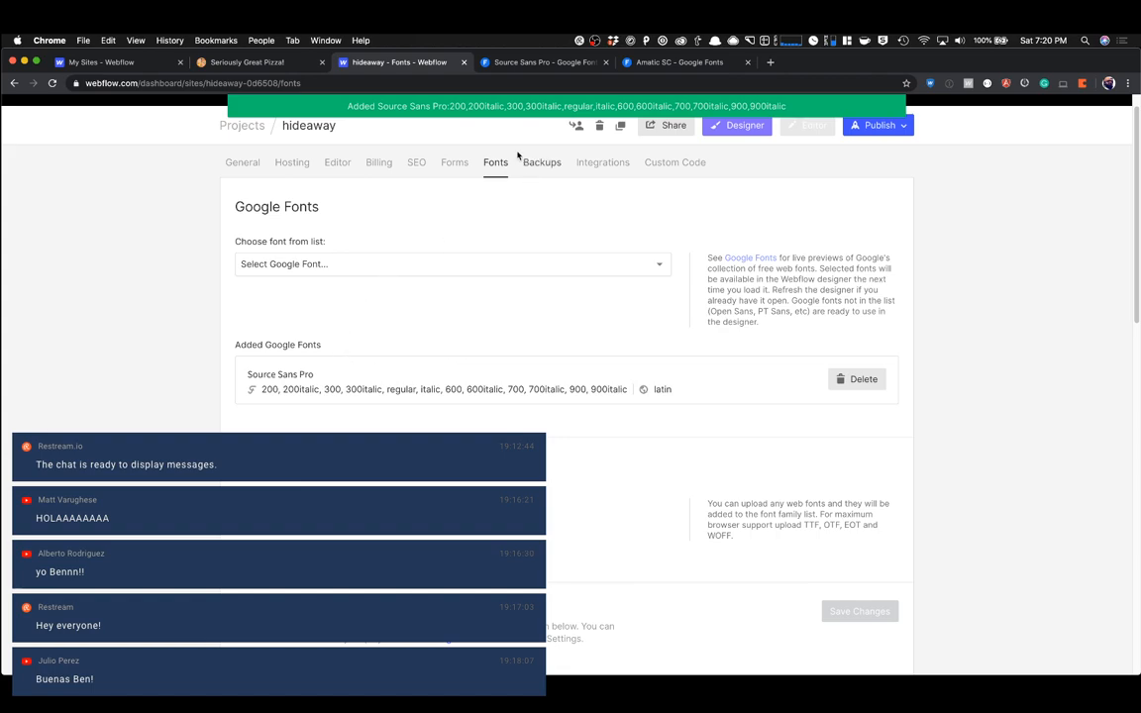
Add the Google font Amatic SC to the project with the Regular and 700 variants.
click(360, 266)
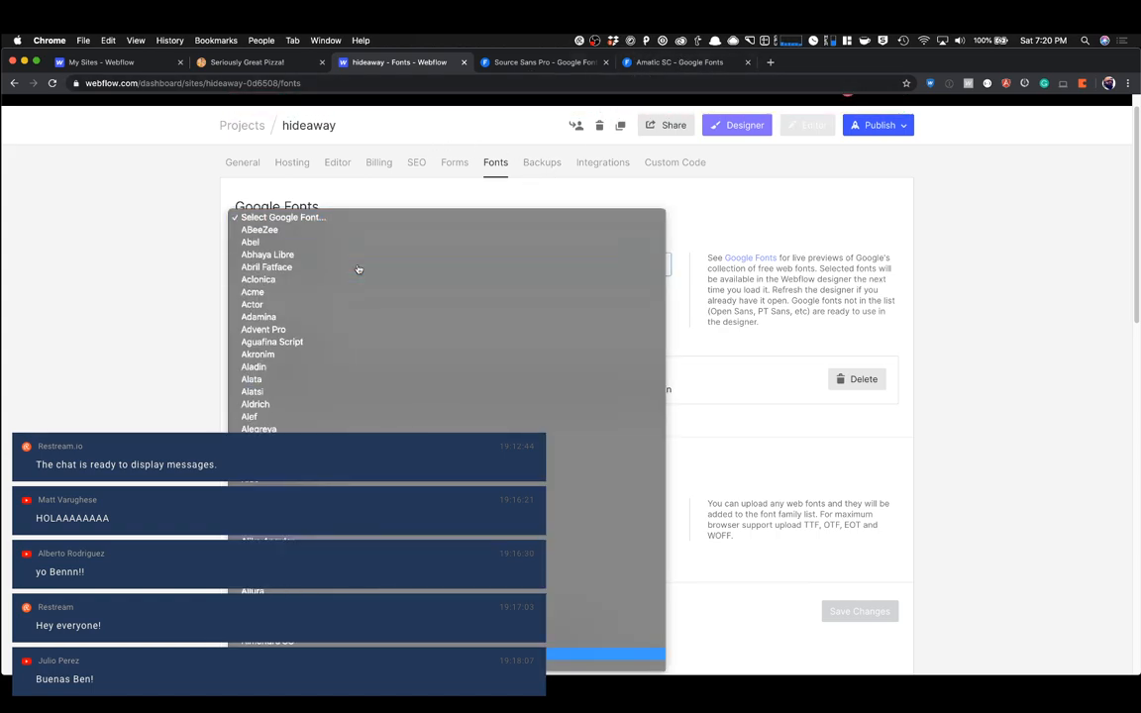
scroll(378, 428, down, 5)
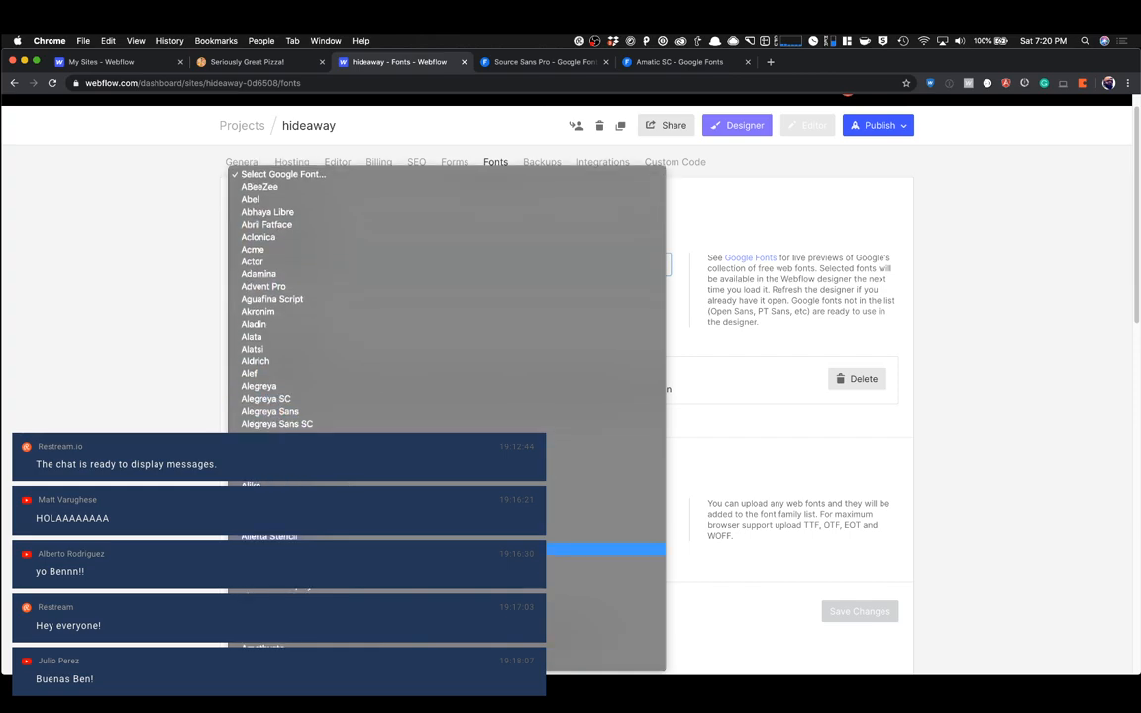
scroll(445, 560, down, 1)
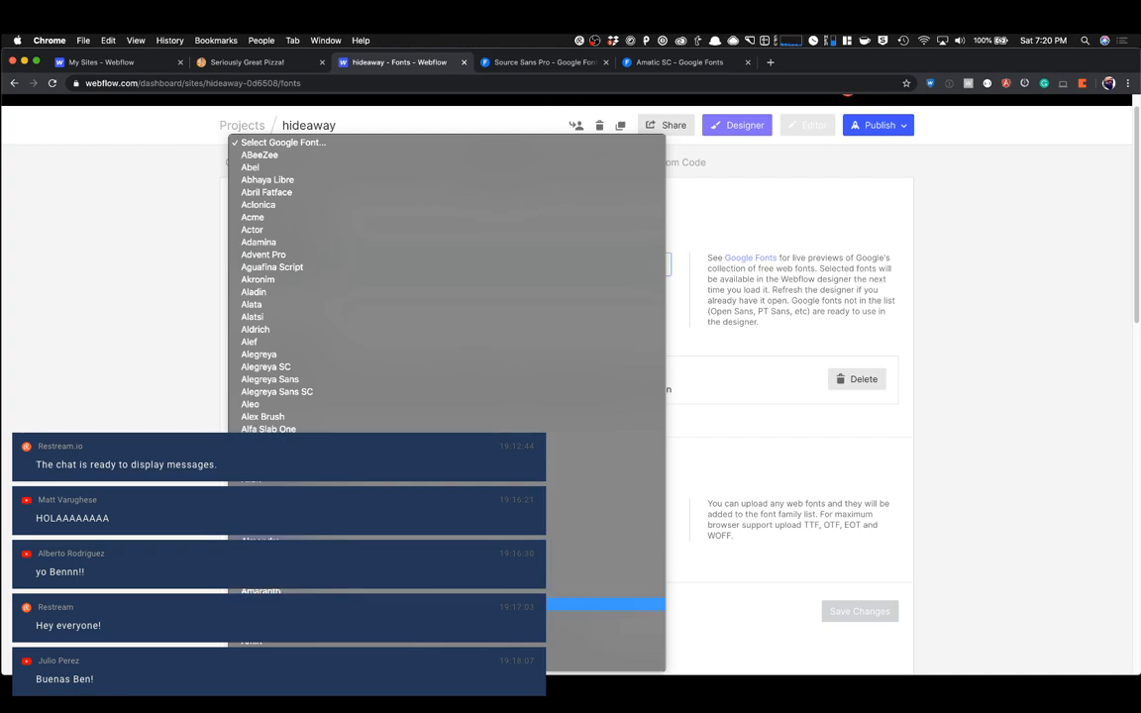
click(287, 604)
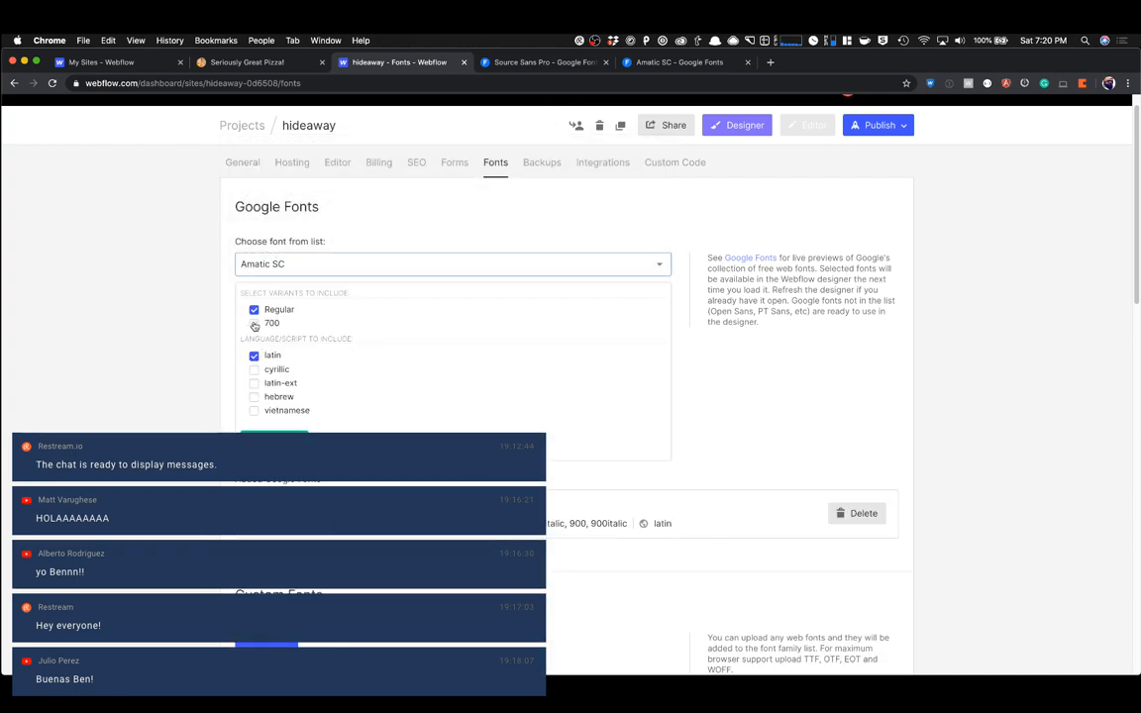
click(274, 438)
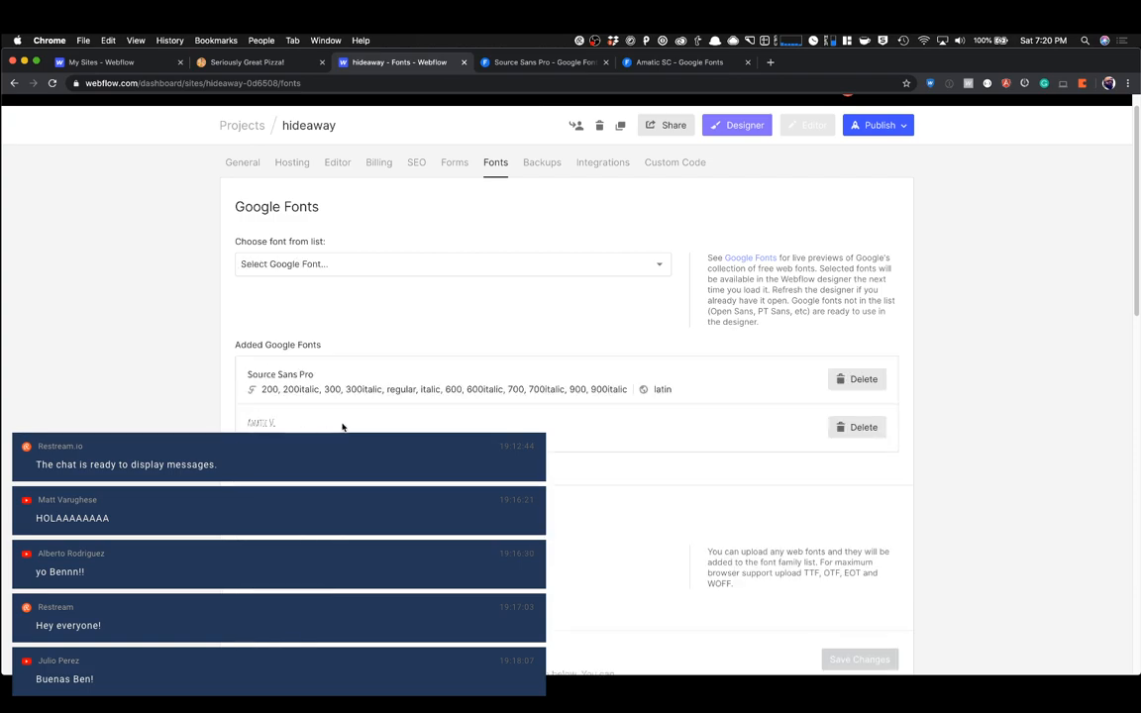
scroll(793, 227, up, 1)
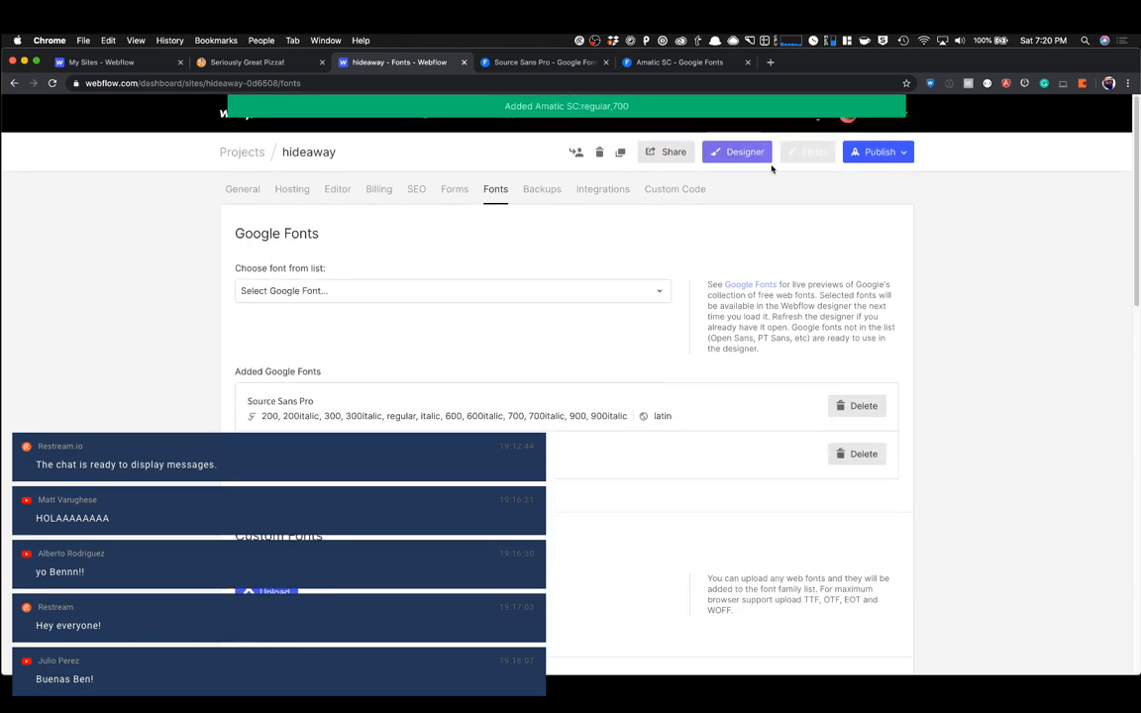
Open the hideaway project in the Webflow Designer and close both Google Fonts pages.
click(713, 156)
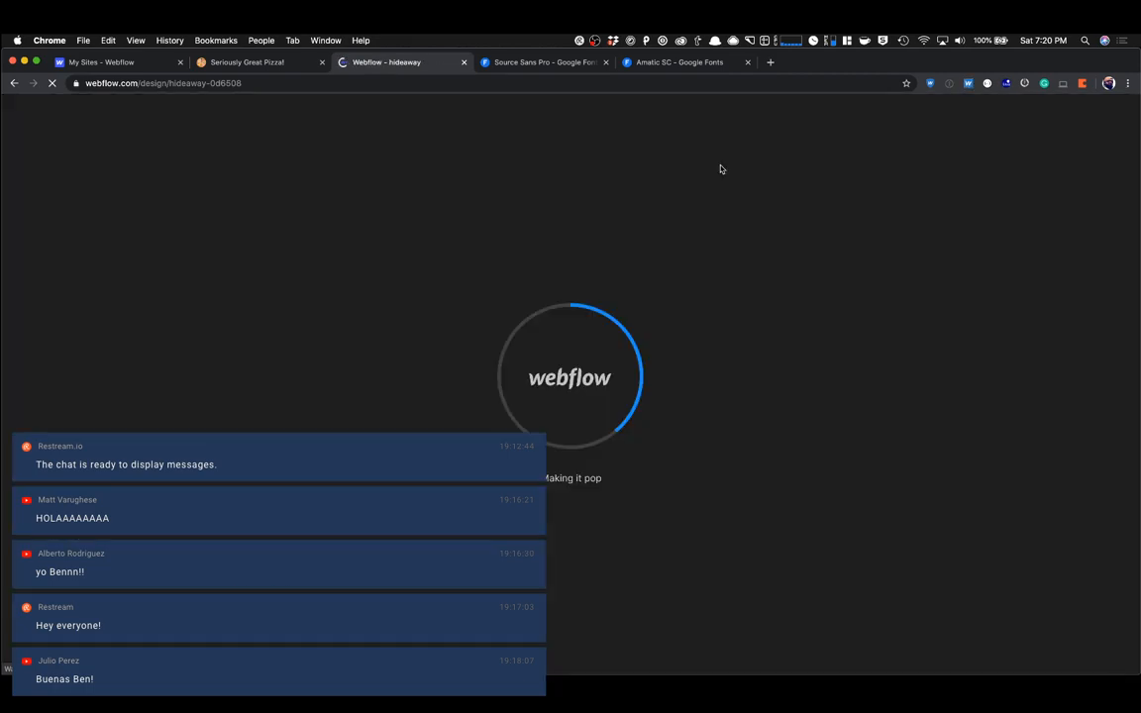
click(606, 62)
click(605, 61)
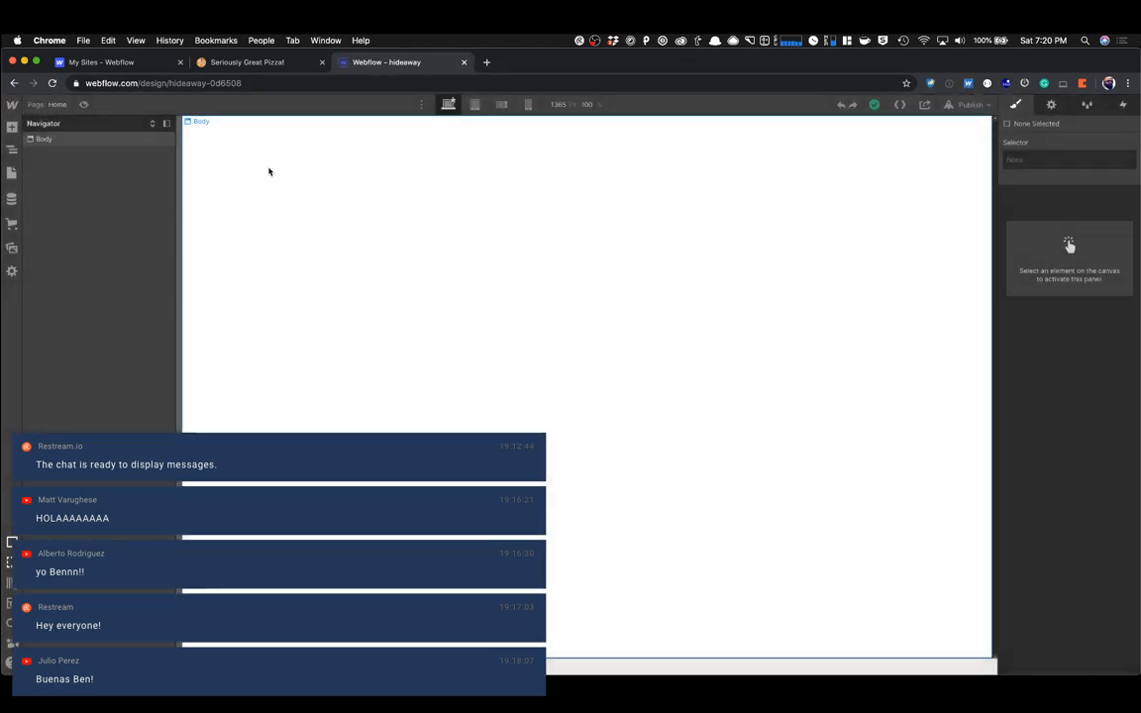
Review the Hideaway Pizza homepage's layout and artwork, from the header to the sections below the pizza.
click(238, 65)
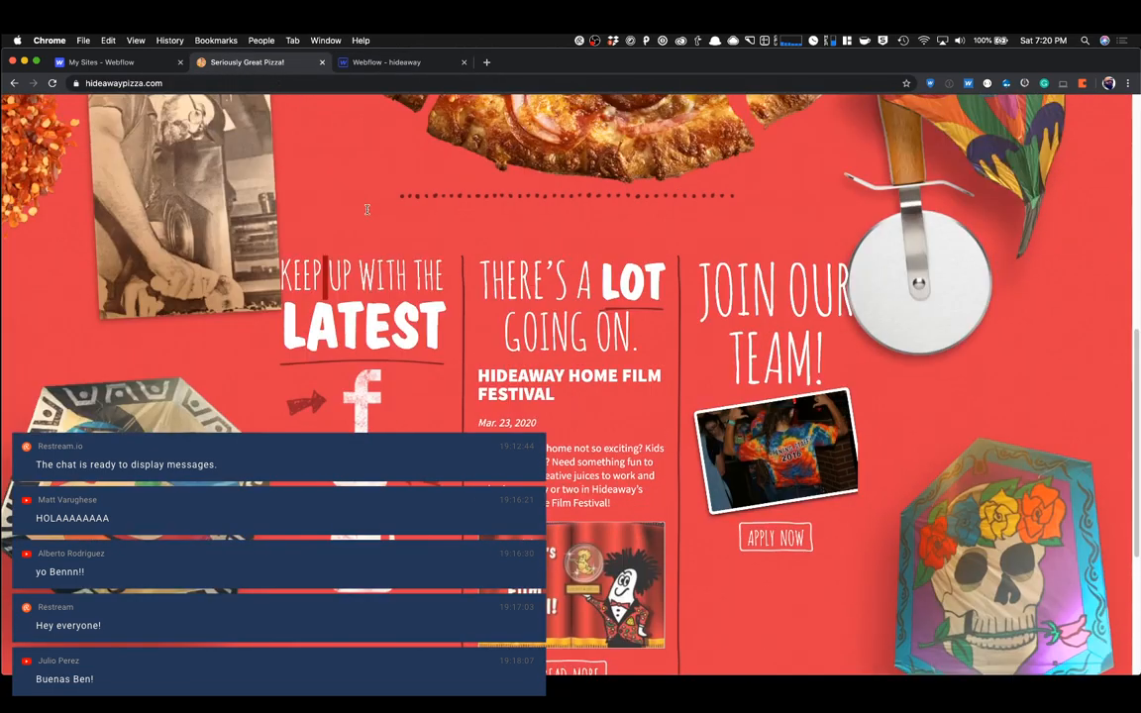
scroll(332, 195, up, 10)
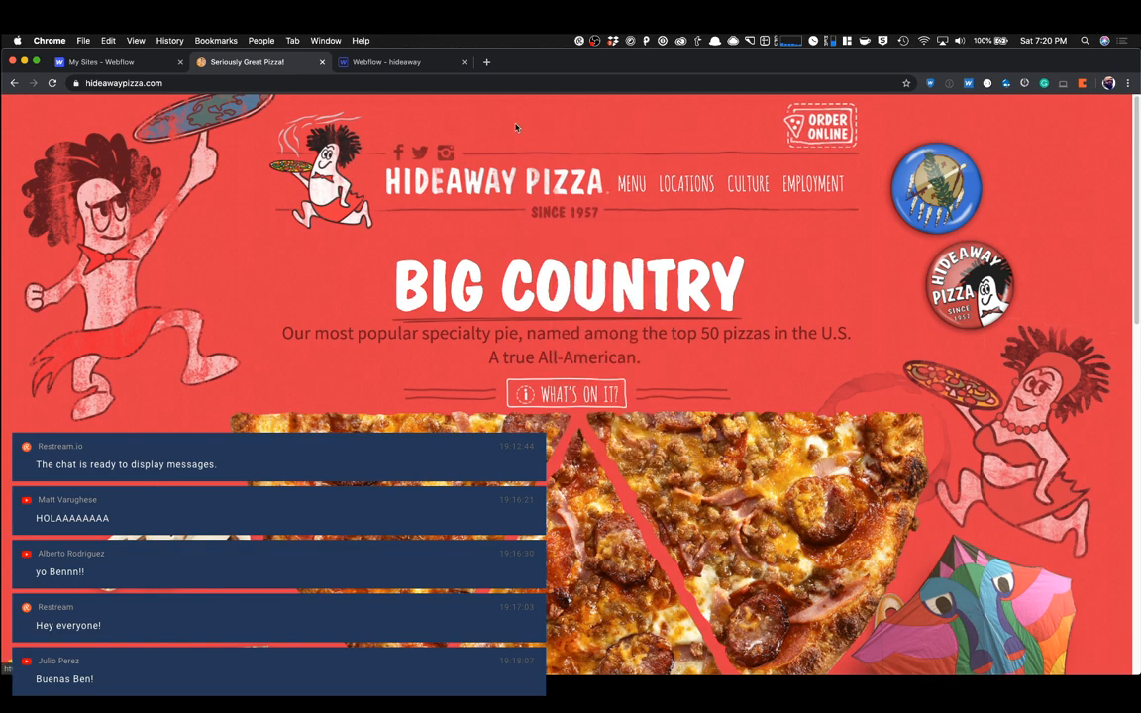
scroll(482, 173, down, 5)
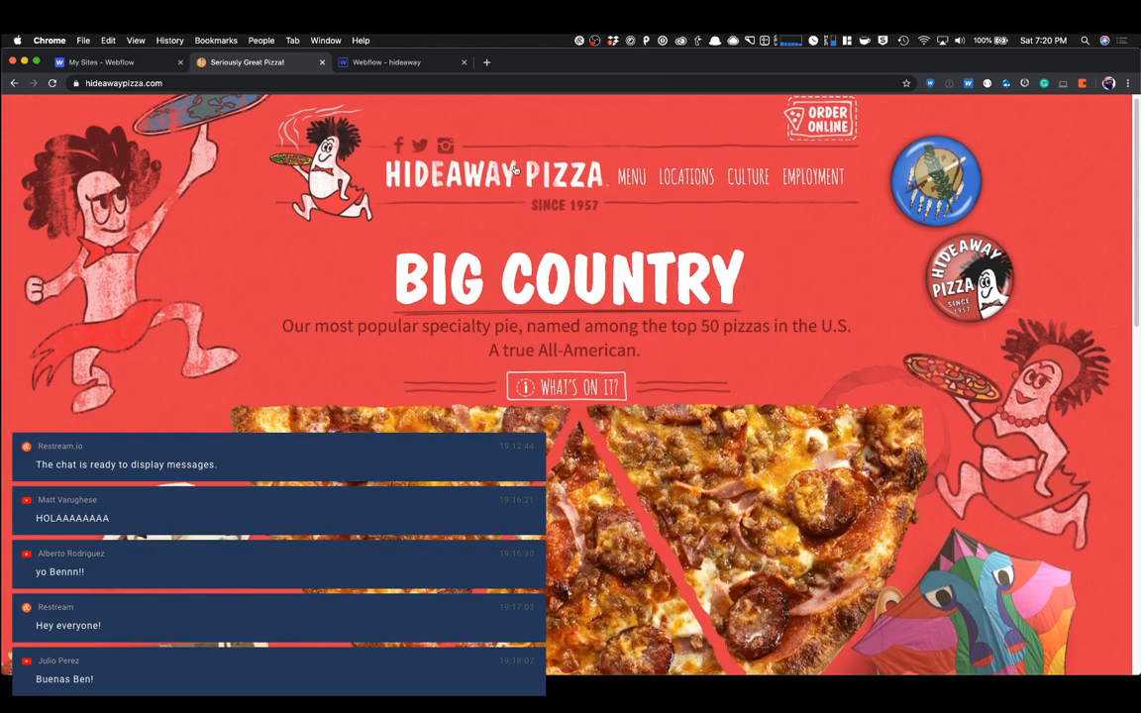
scroll(677, 216, down, 1)
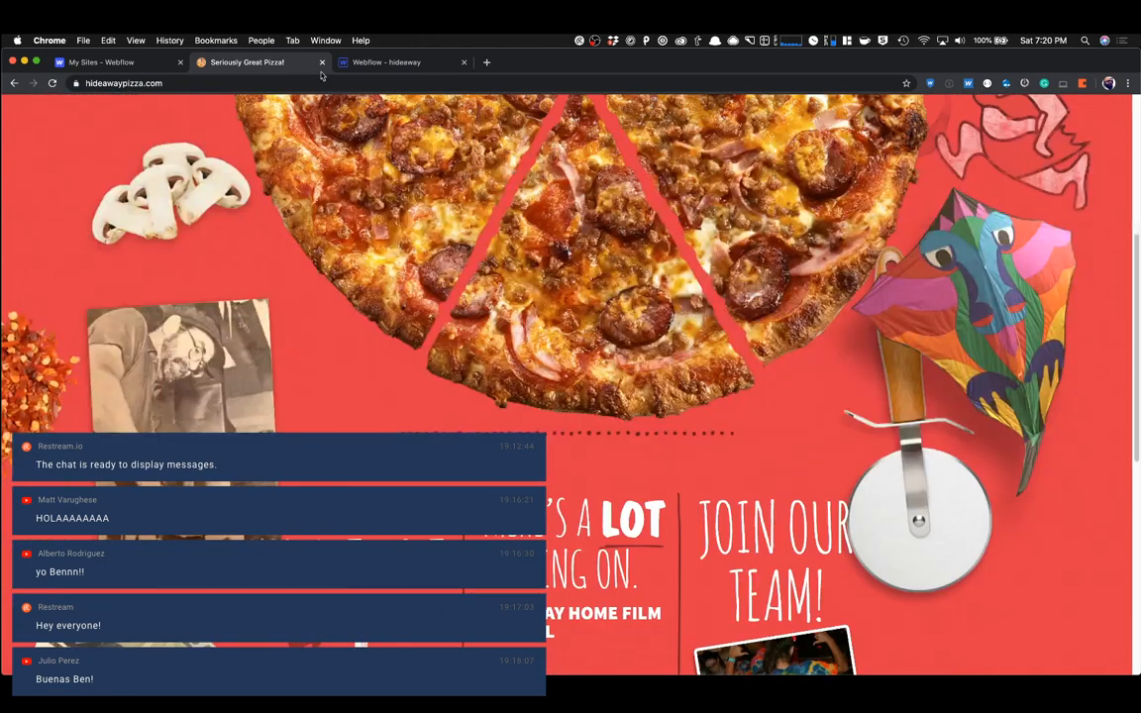
Examine the uploaded image files in the hideaway project's assets in the Webflow Designer.
click(347, 63)
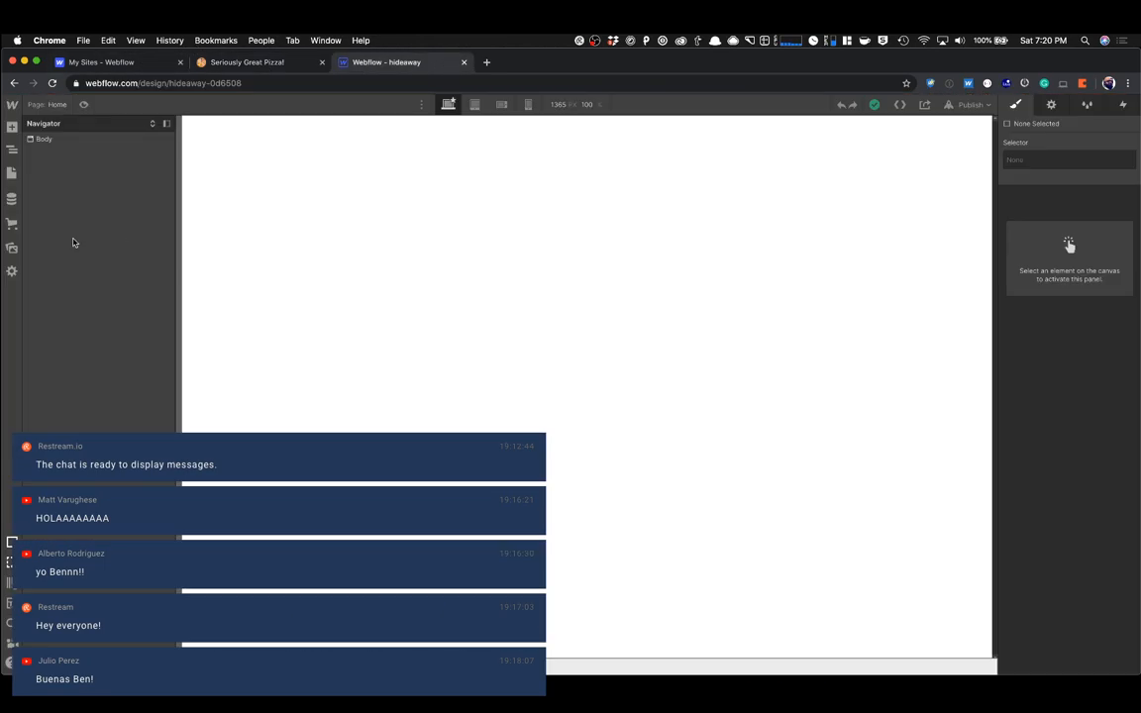
click(12, 247)
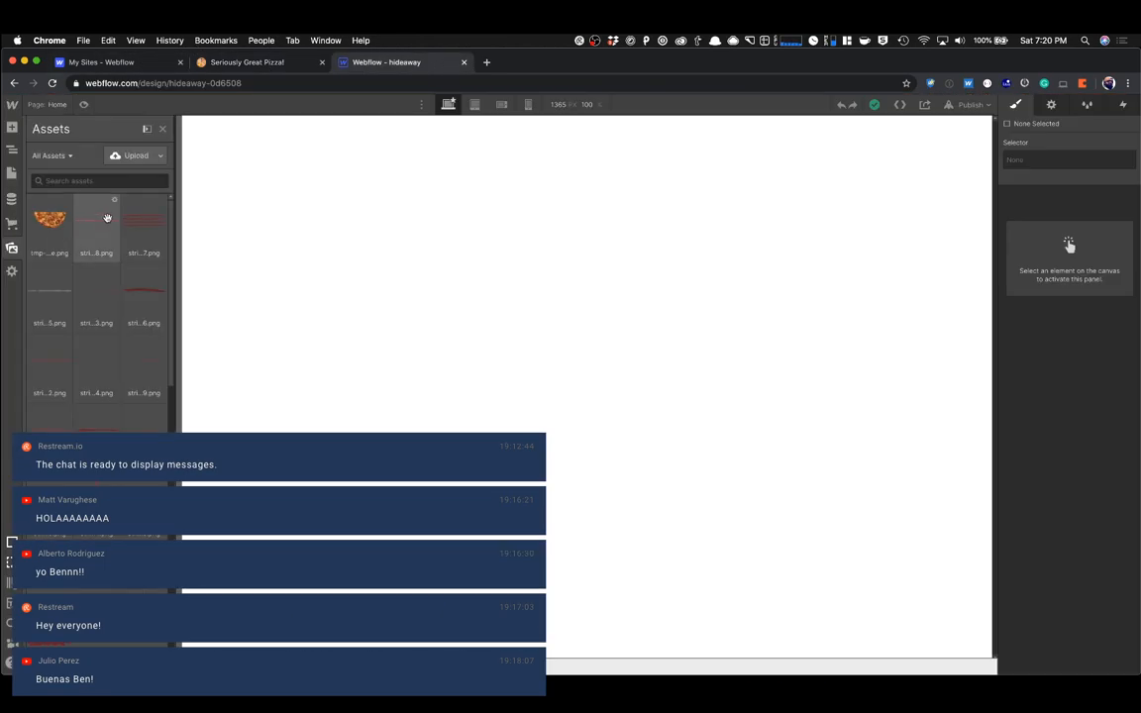
scroll(123, 317, down, 3)
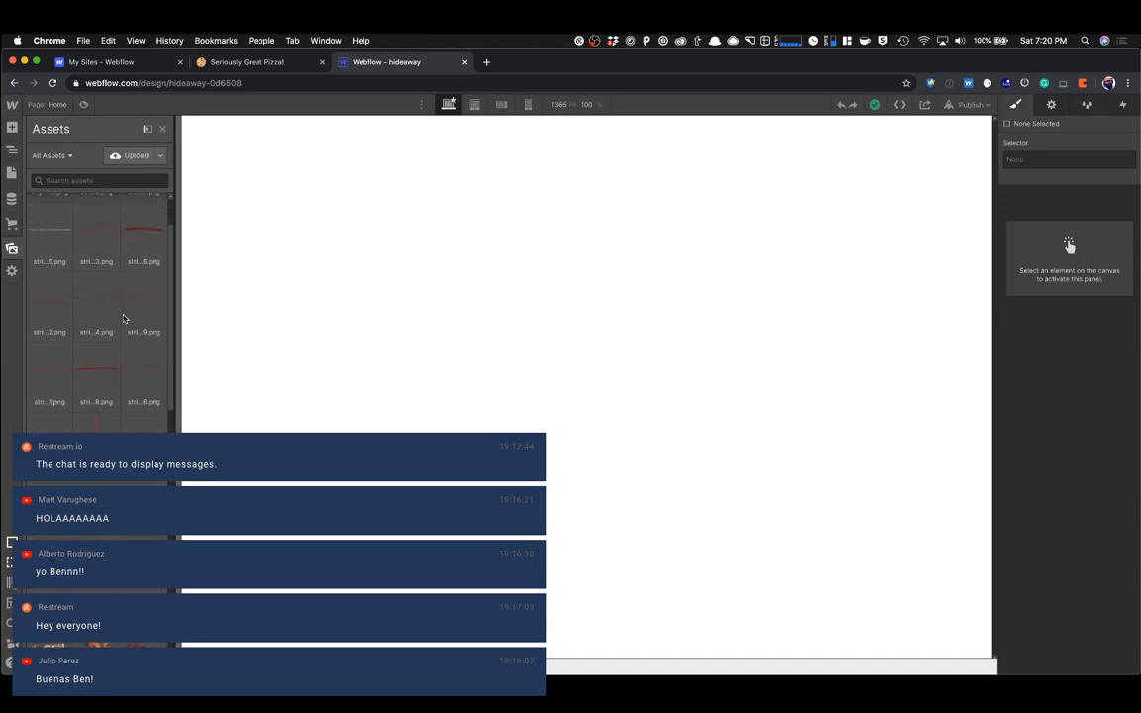
scroll(125, 415, down, 2)
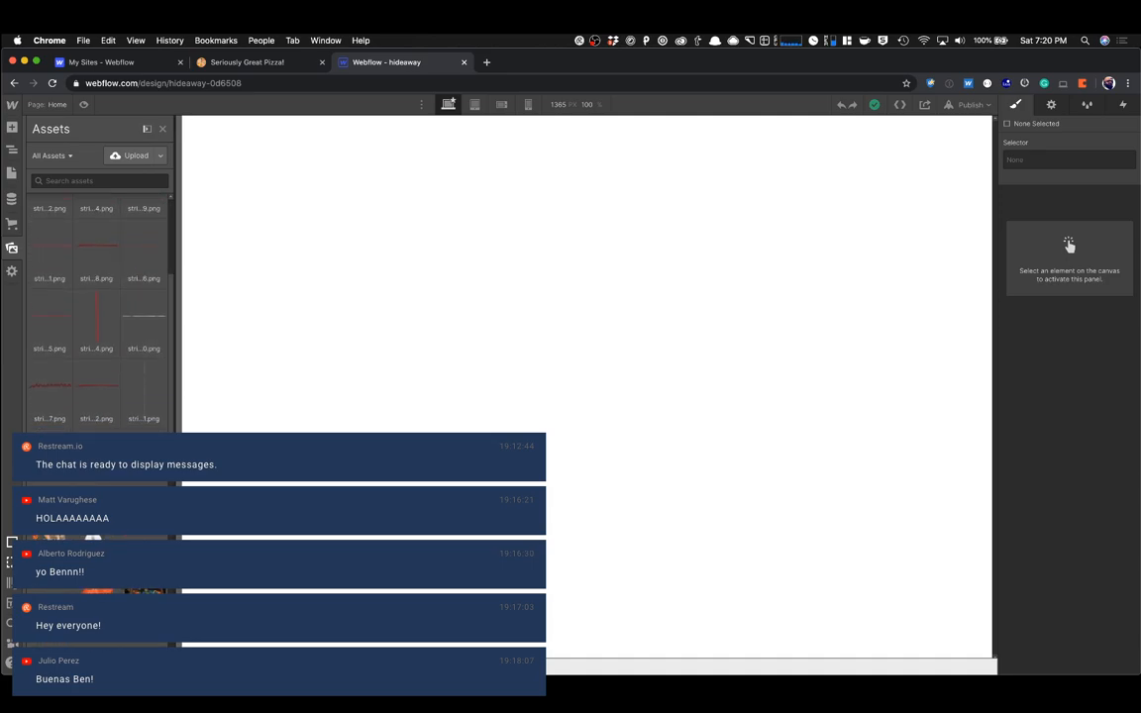
scroll(96, 307, down, 4)
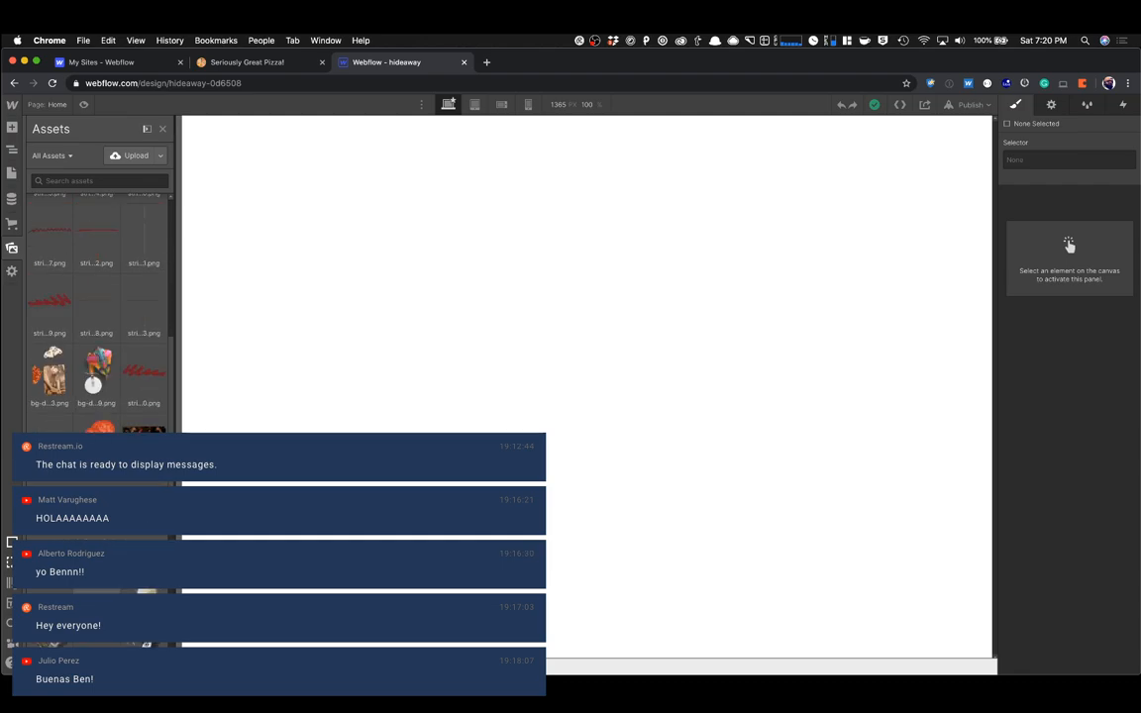
scroll(133, 392, up, 8)
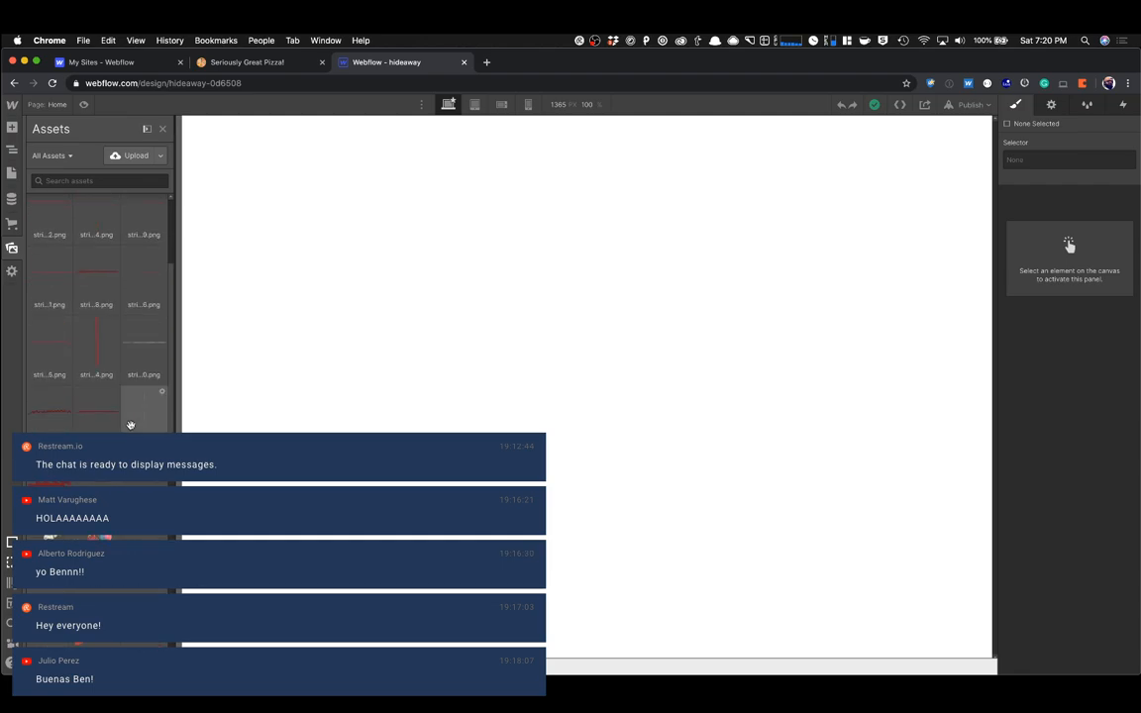
scroll(132, 392, up, 1)
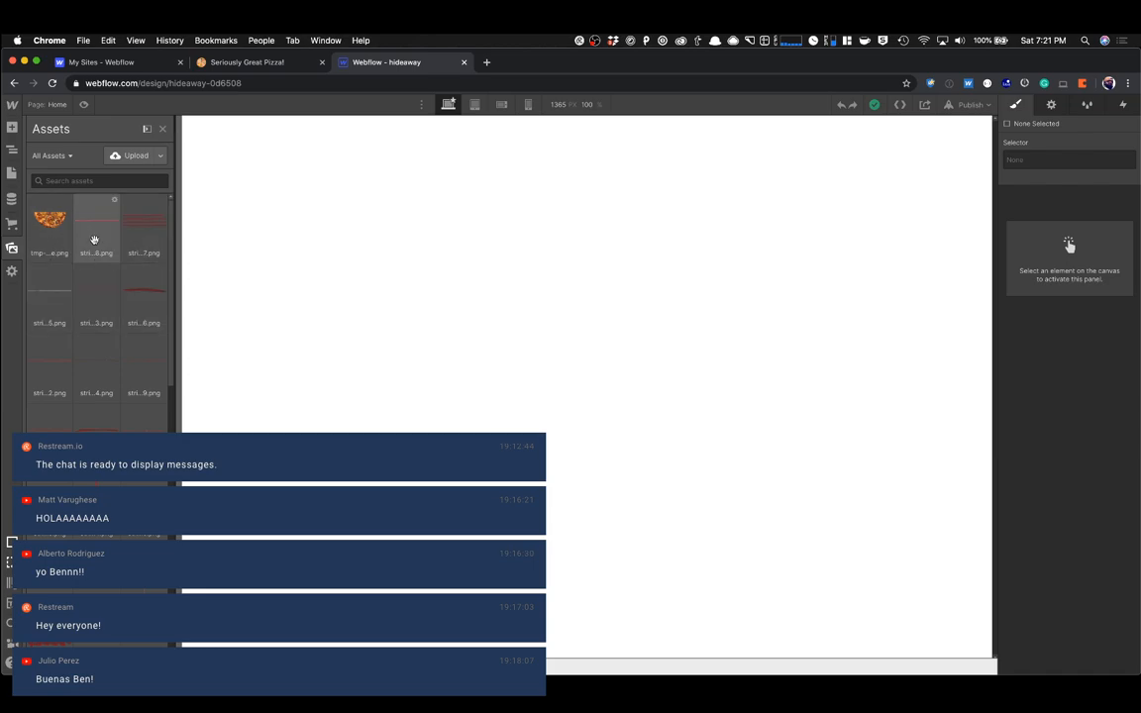
Place the icon sprite image from the project assets in the page body and compare it with the Hideaway Pizza homepage header.
click(255, 65)
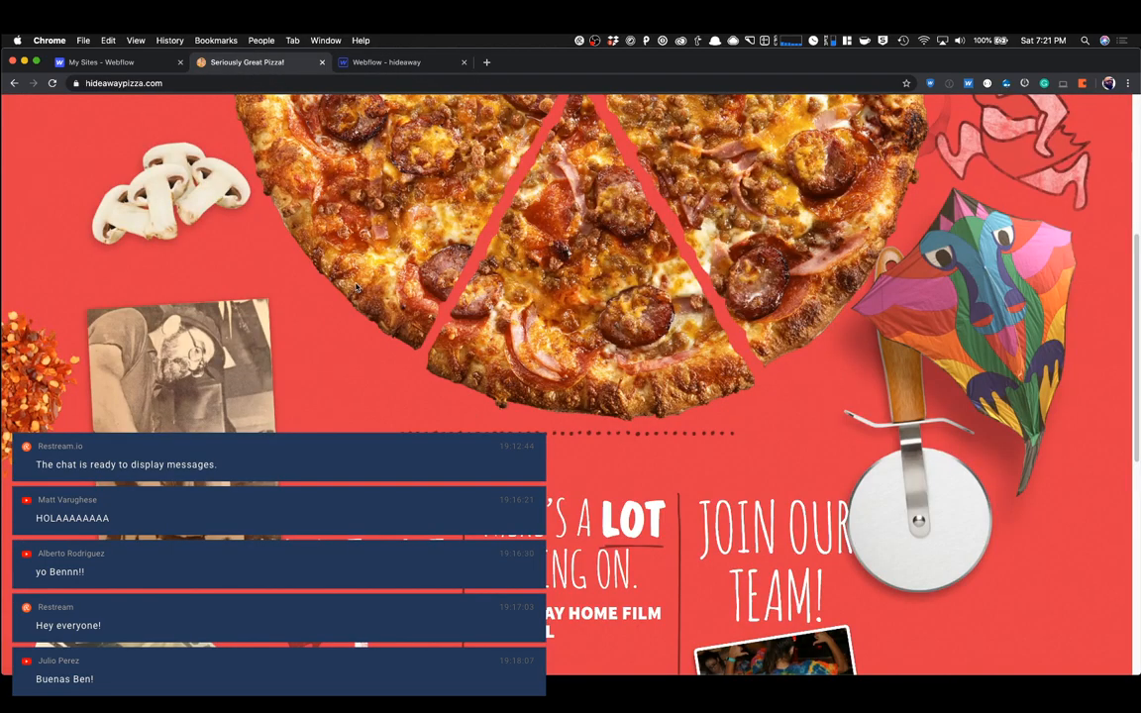
scroll(356, 287, up, 5)
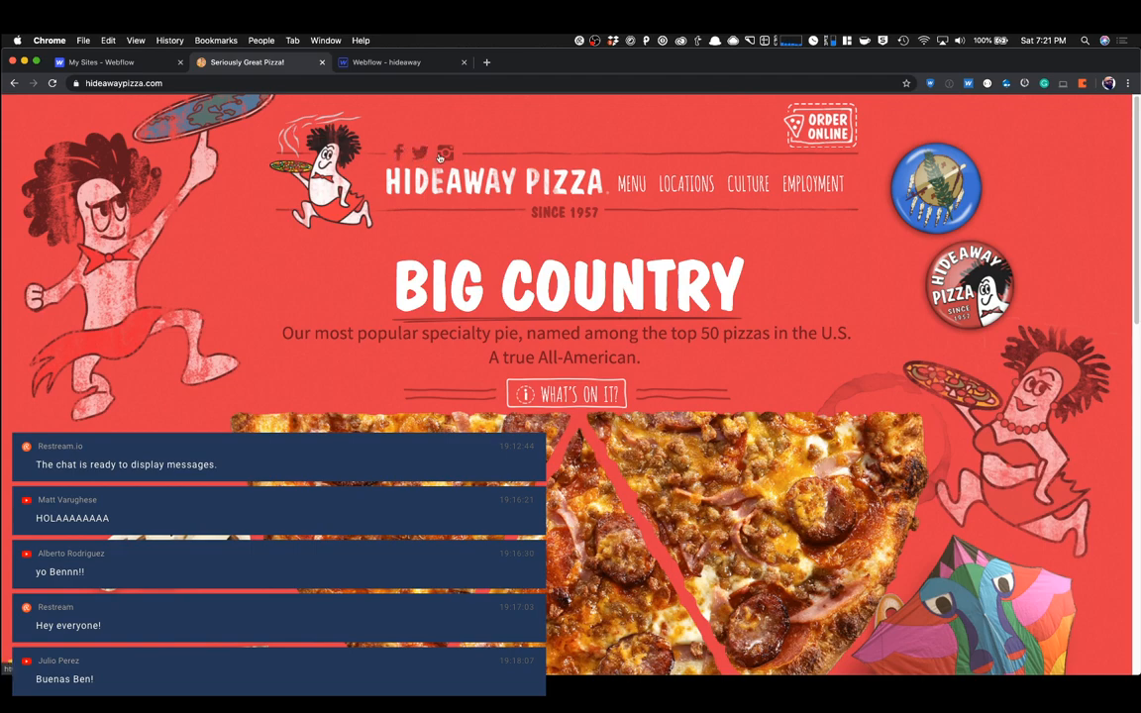
click(376, 63)
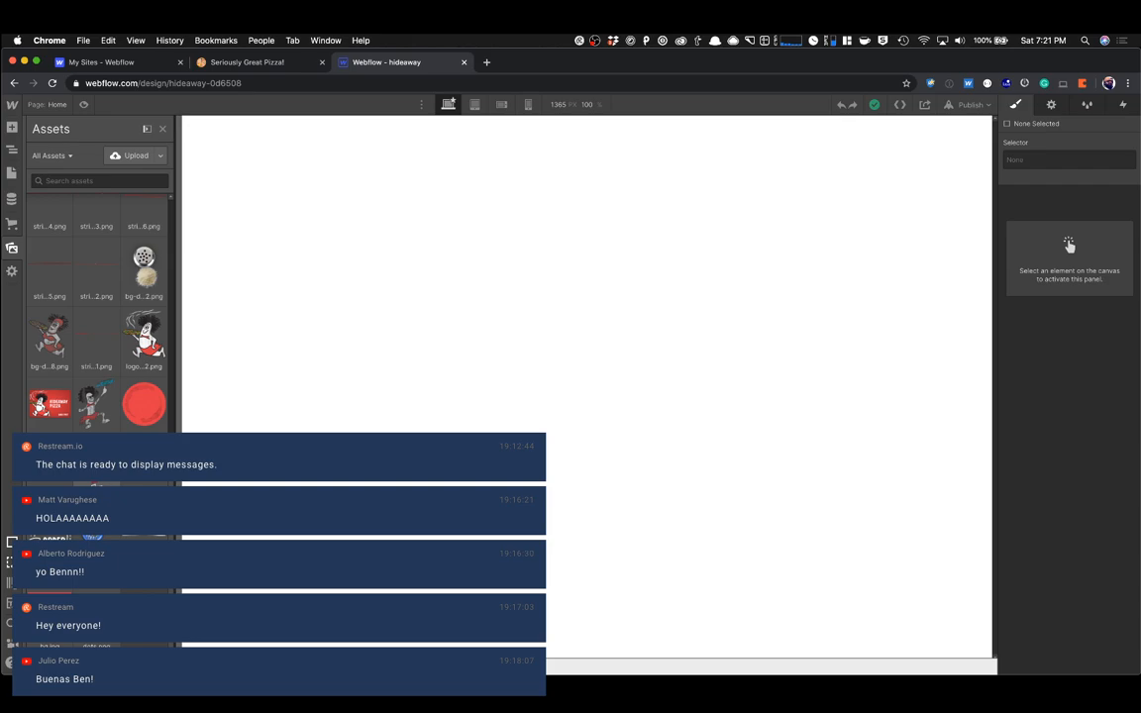
drag(97, 466, 418, 316)
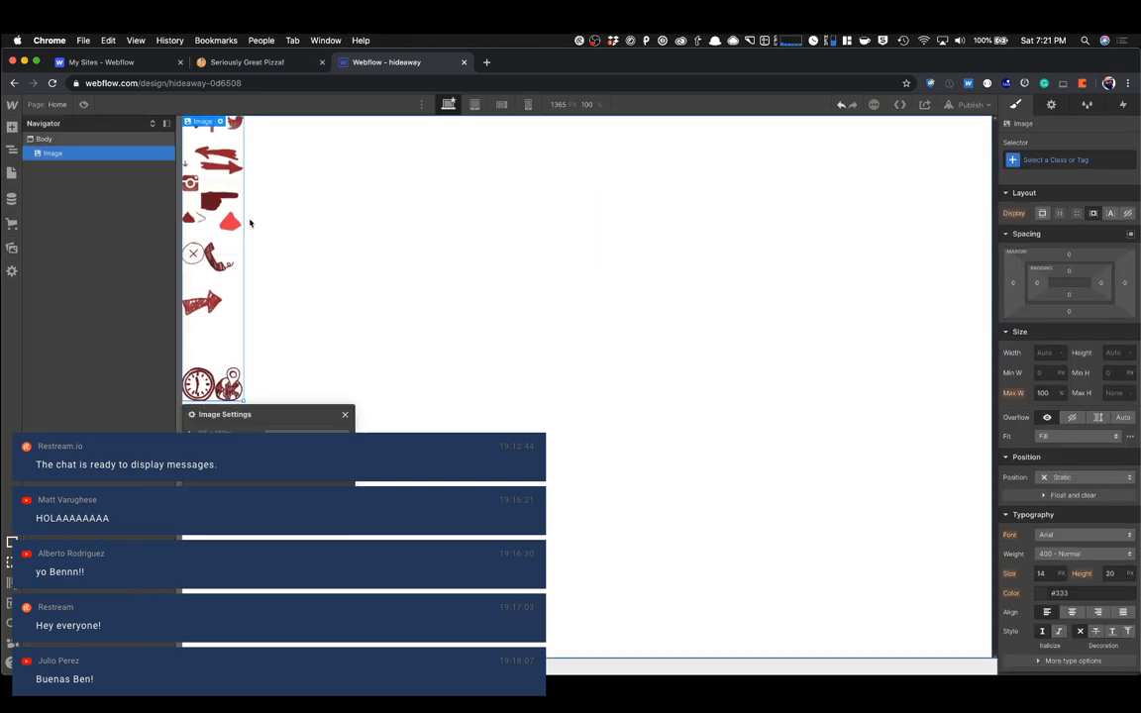
click(256, 217)
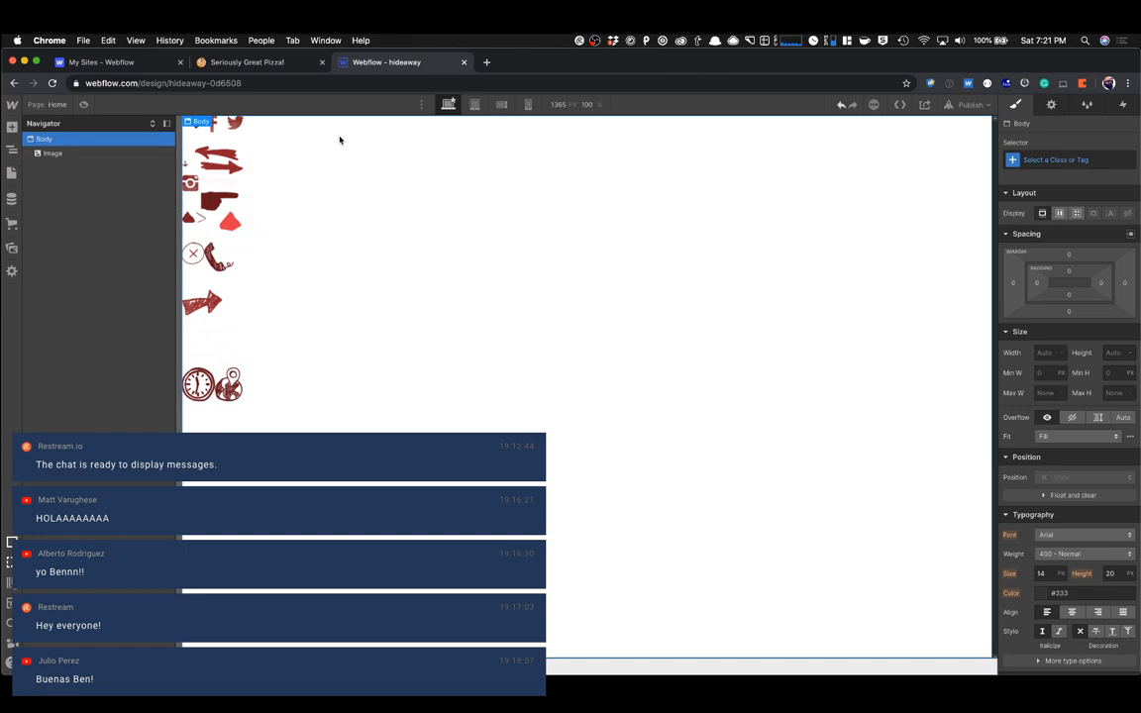
click(272, 67)
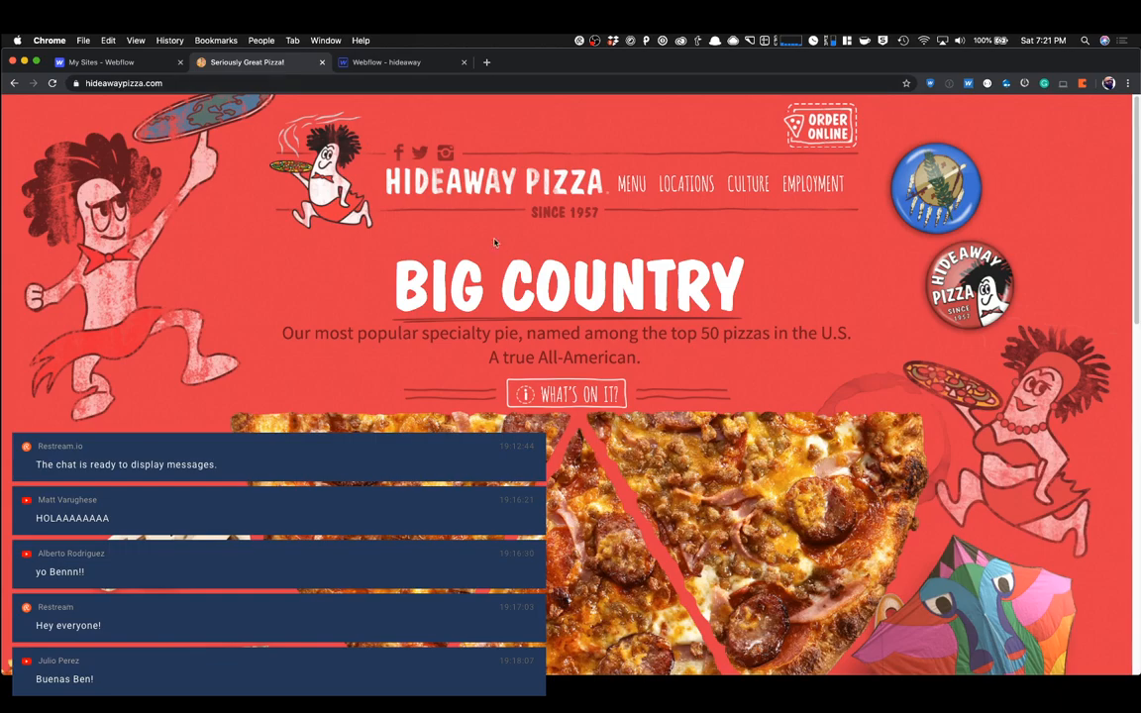
Examine how the Hideaway Pizza homepage's side artwork and centred content rearrange at smaller zoom levels, and restore the normal zoom.
scroll(508, 252, down, 1)
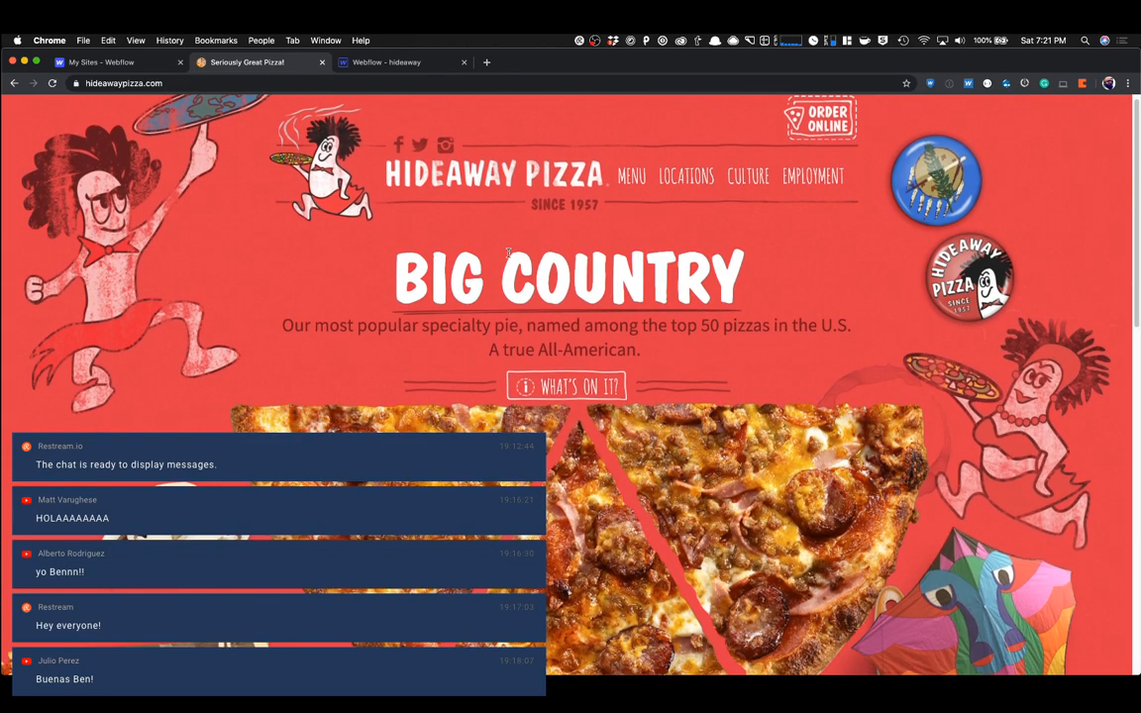
scroll(507, 251, up, 1)
scroll(136, 310, down, 10)
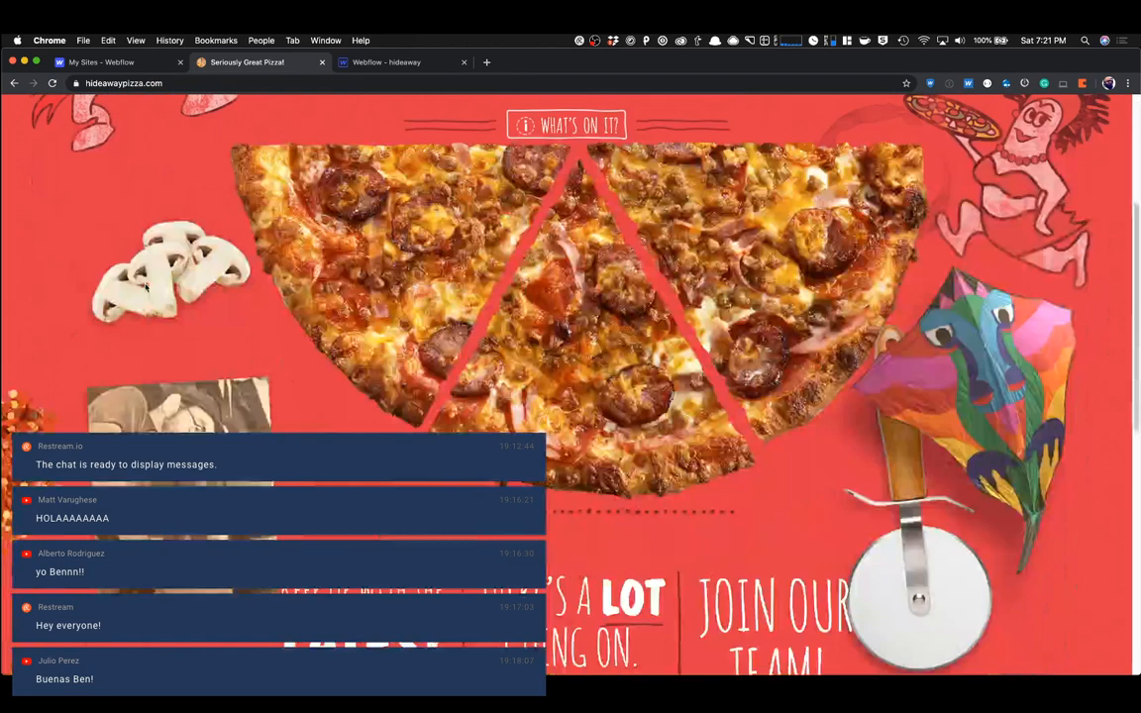
scroll(849, 304, up, 5)
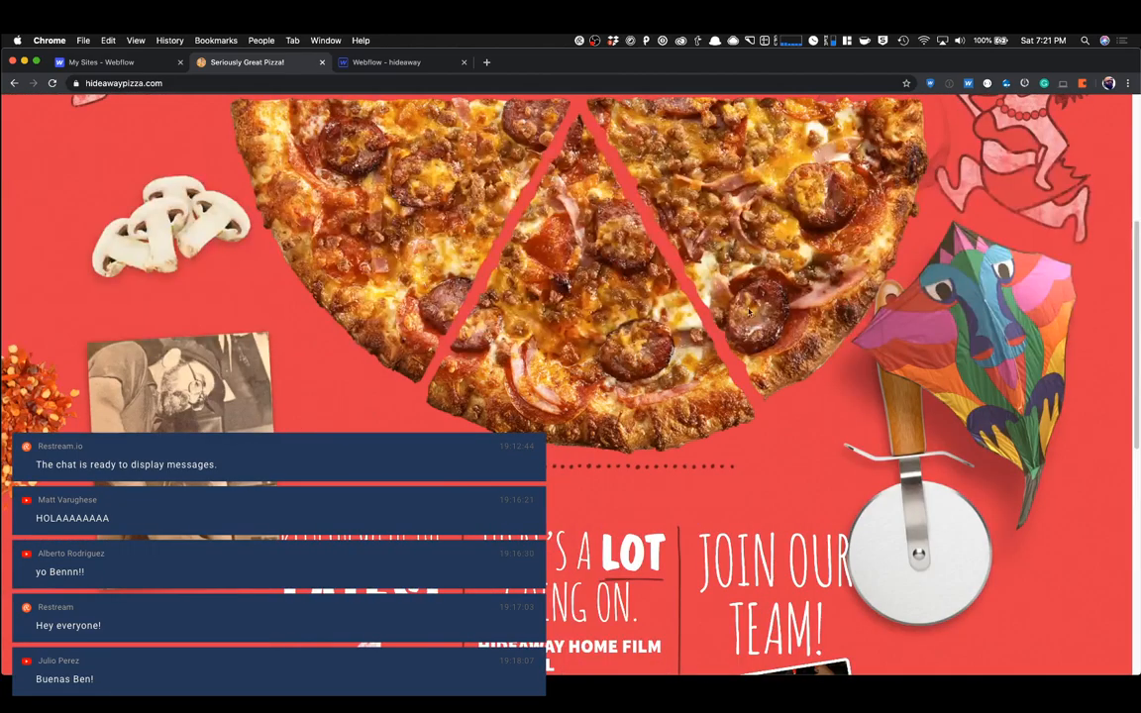
scroll(488, 269, up, 4)
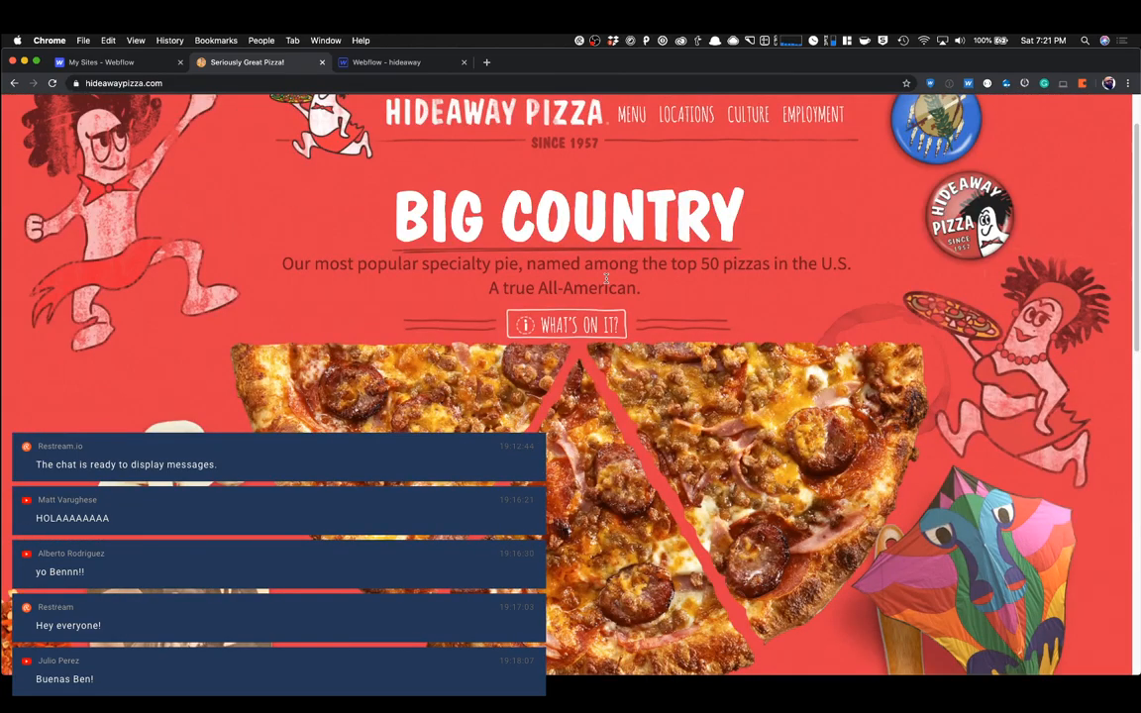
key(super+minus)
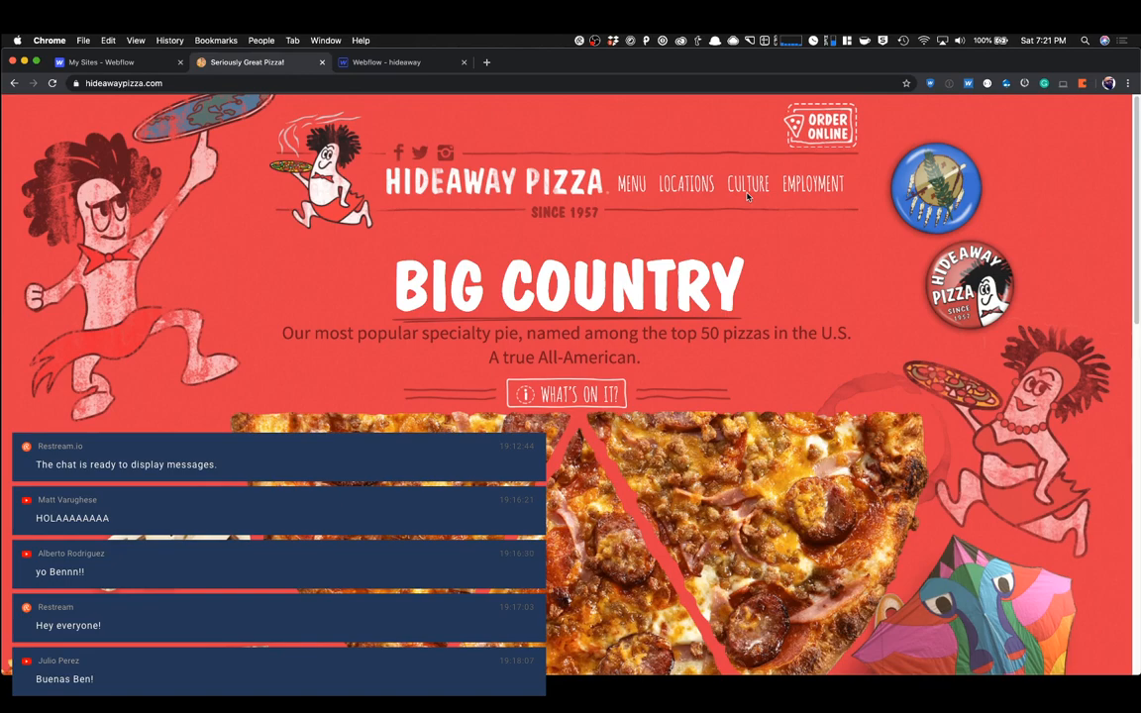
key(super+minus)
key(super+minus)
key(super+minus)
key(super+minus)
key(super+minus)
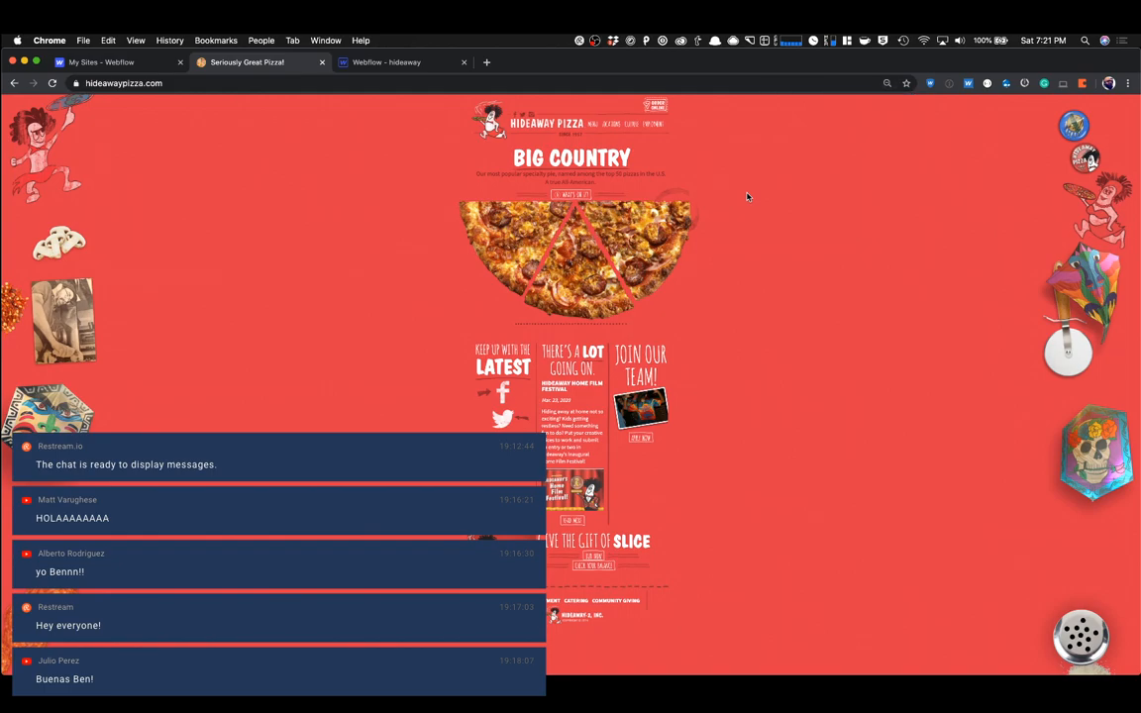
key(super+minus)
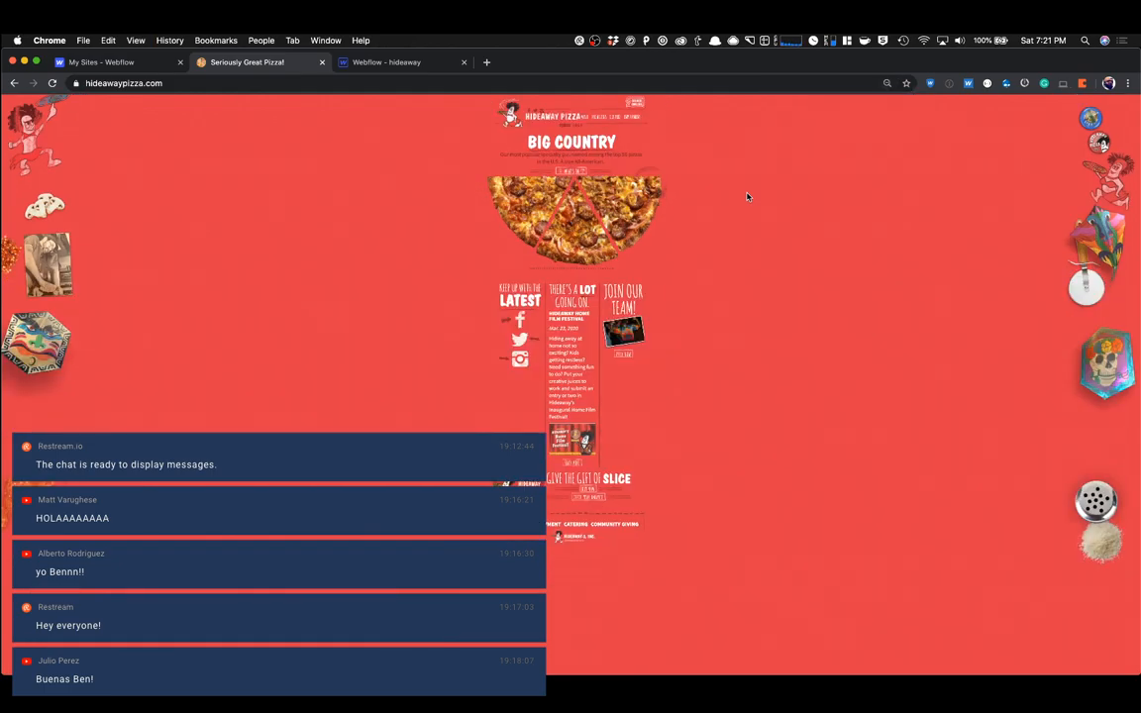
key(super+equal)
key(super+equal)
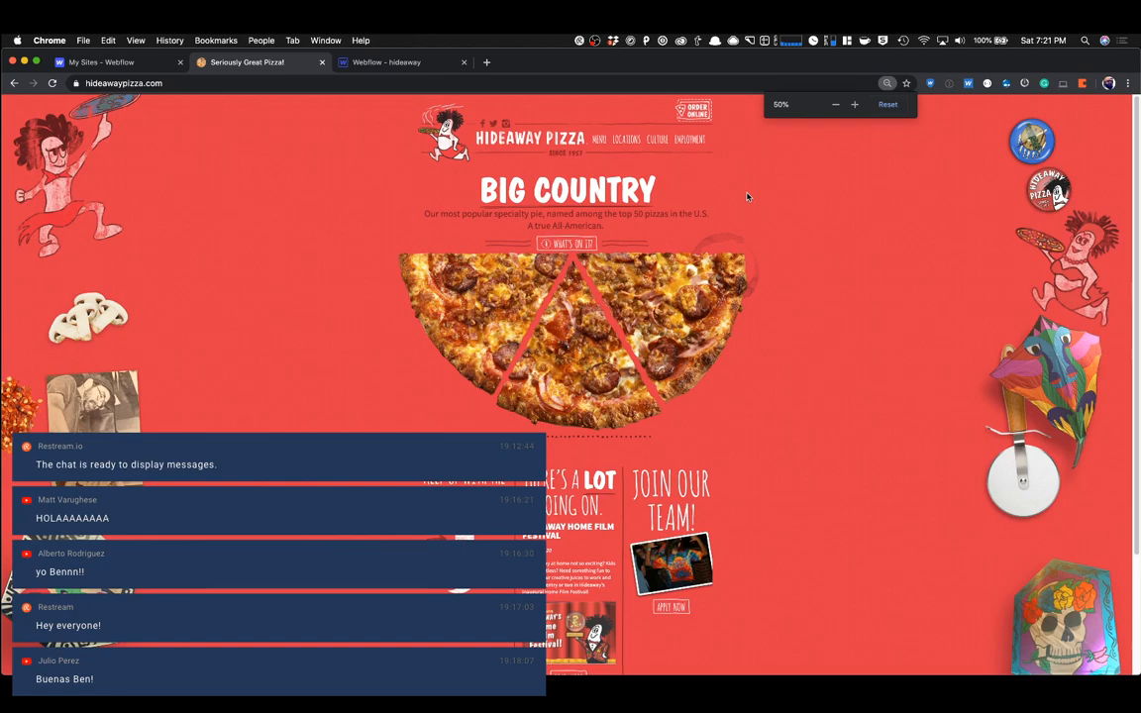
key(super+minus)
key(super+minus)
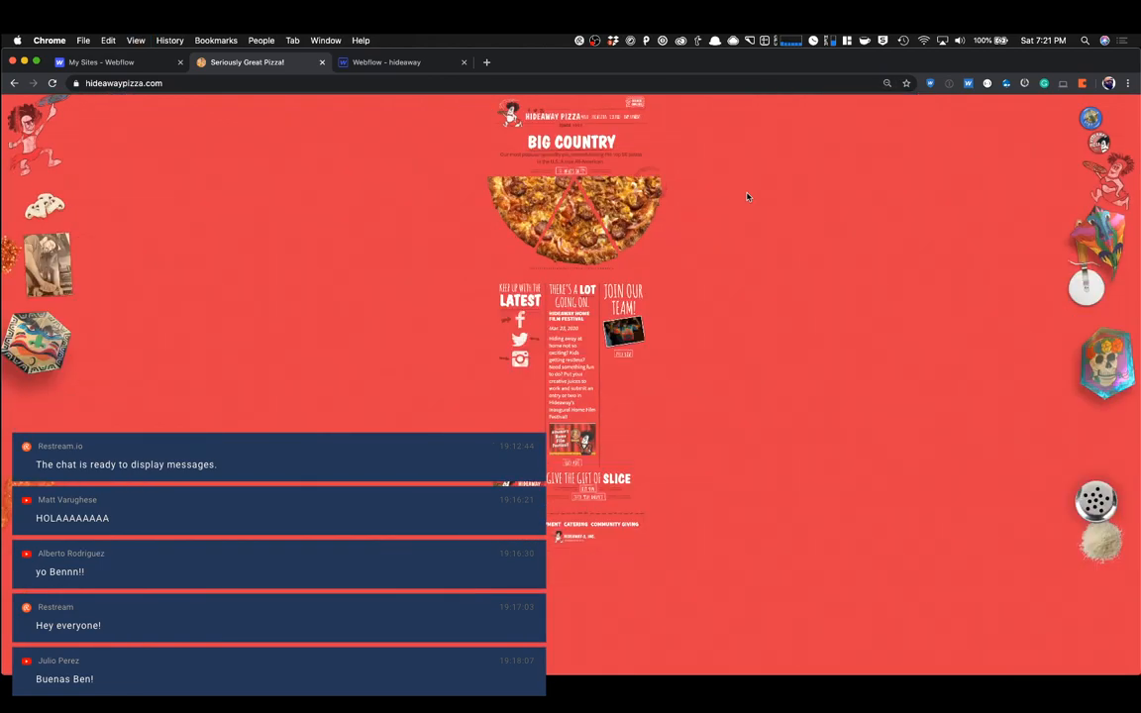
key(super+equal)
key(super+equal)
key(super+equal)
key(super+equal)
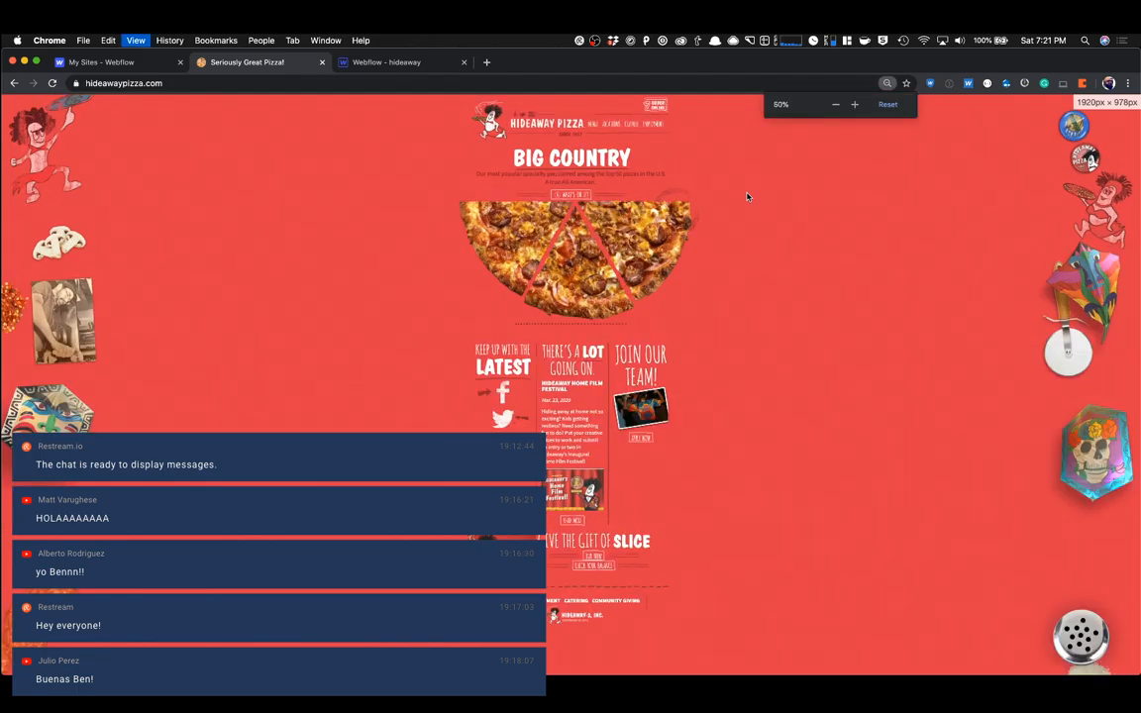
key(super+minus)
key(super+minus)
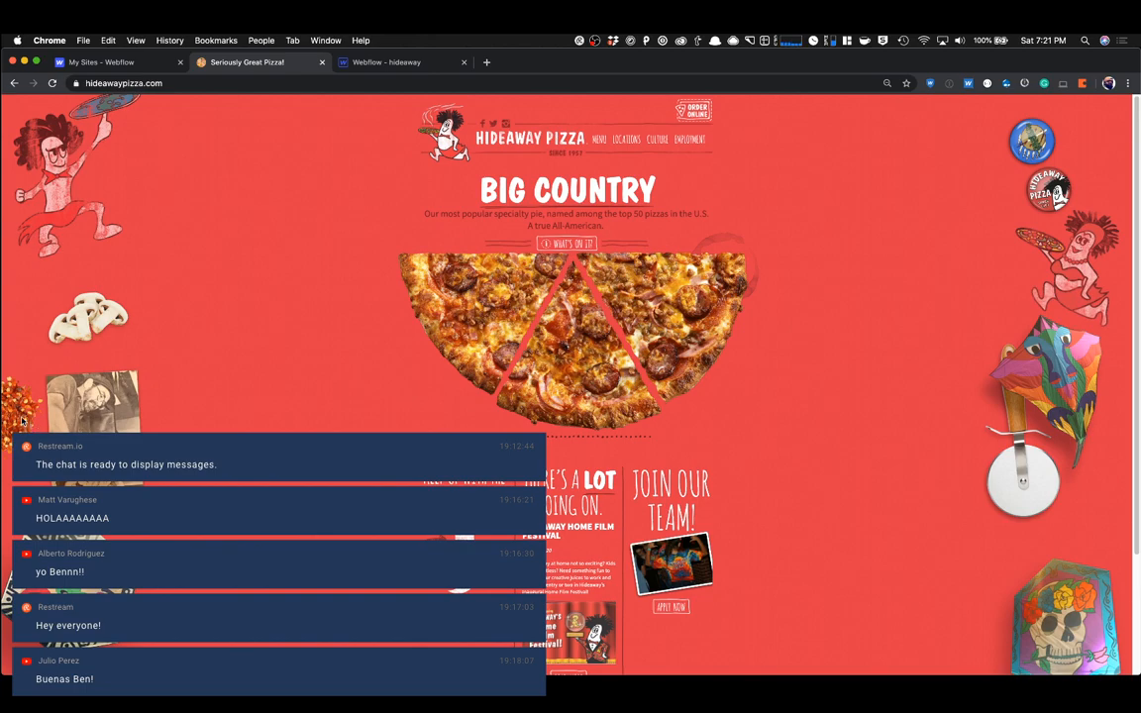
key(super+minus)
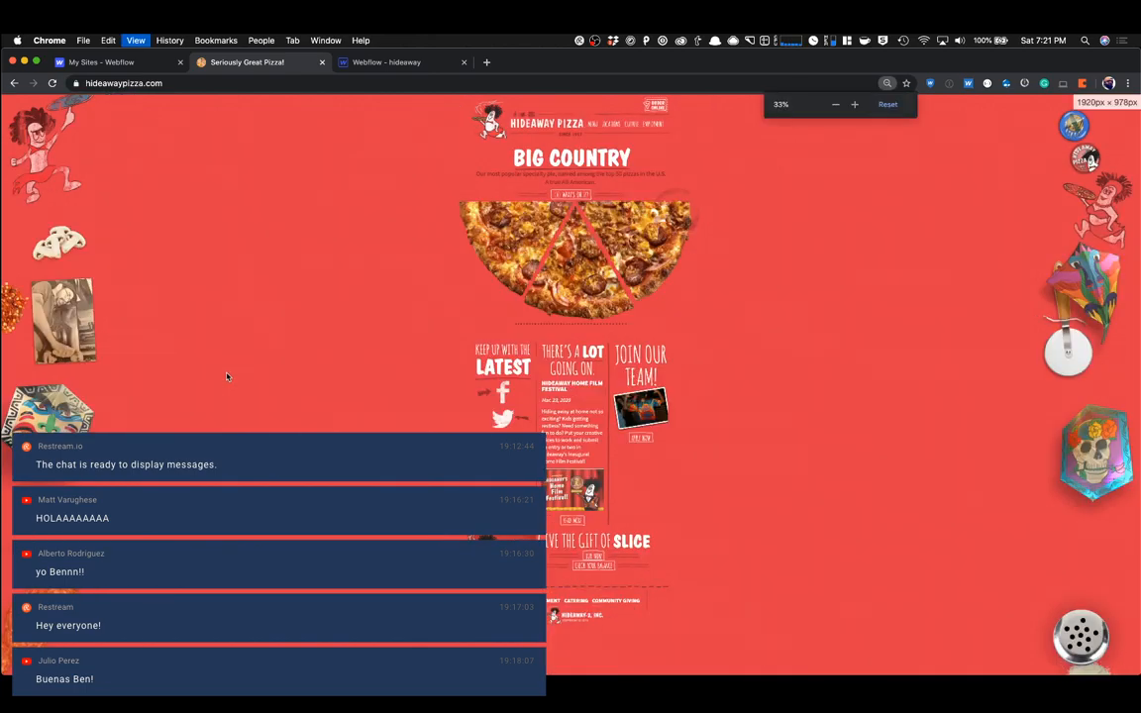
key(super+equal)
key(super+equal)
key(super+equal)
key(super+equal)
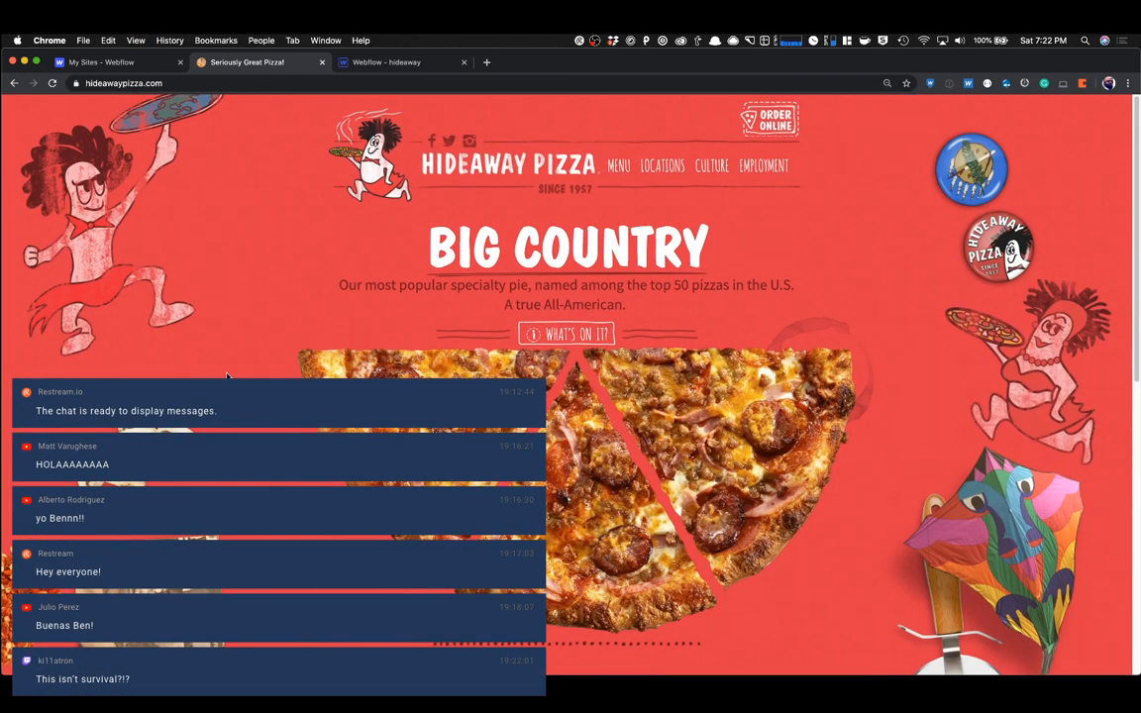
key(super+equal)
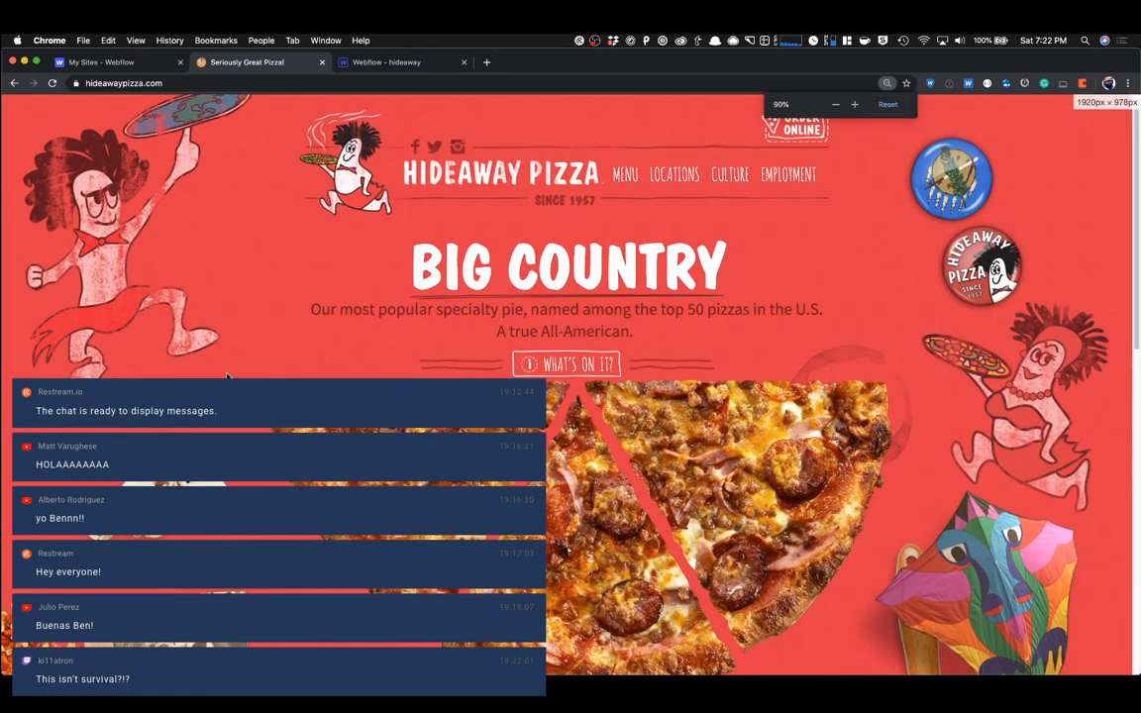
key(super+equal)
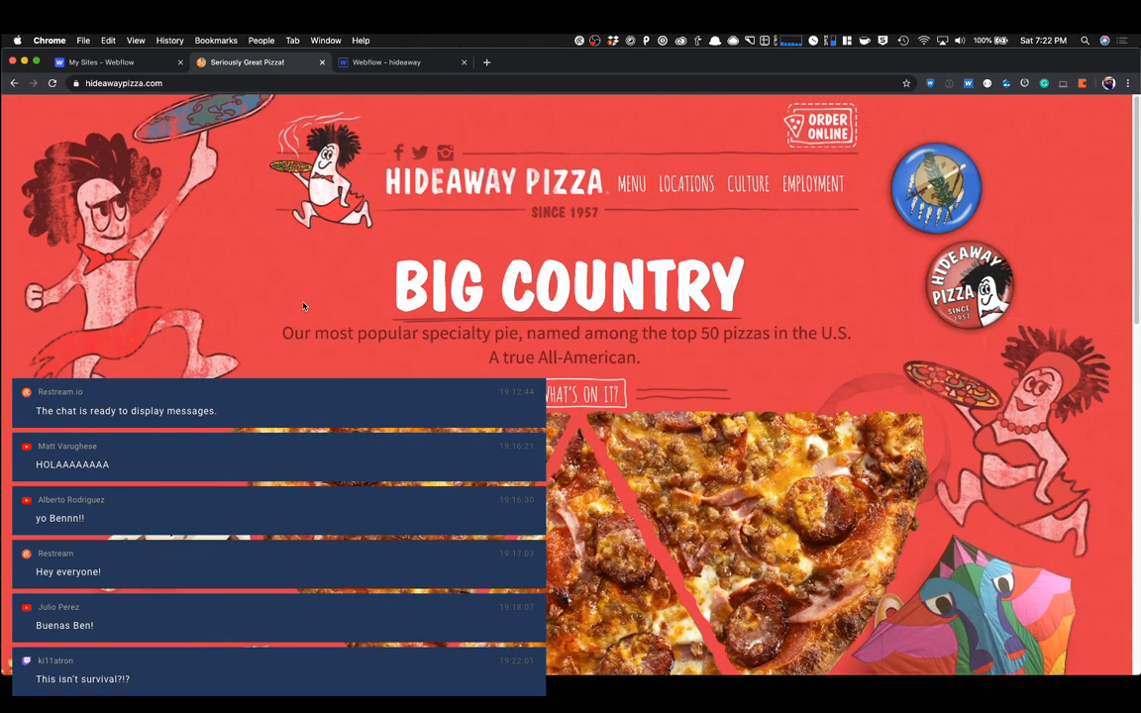
scroll(485, 237, down, 5)
scroll(471, 159, up, 5)
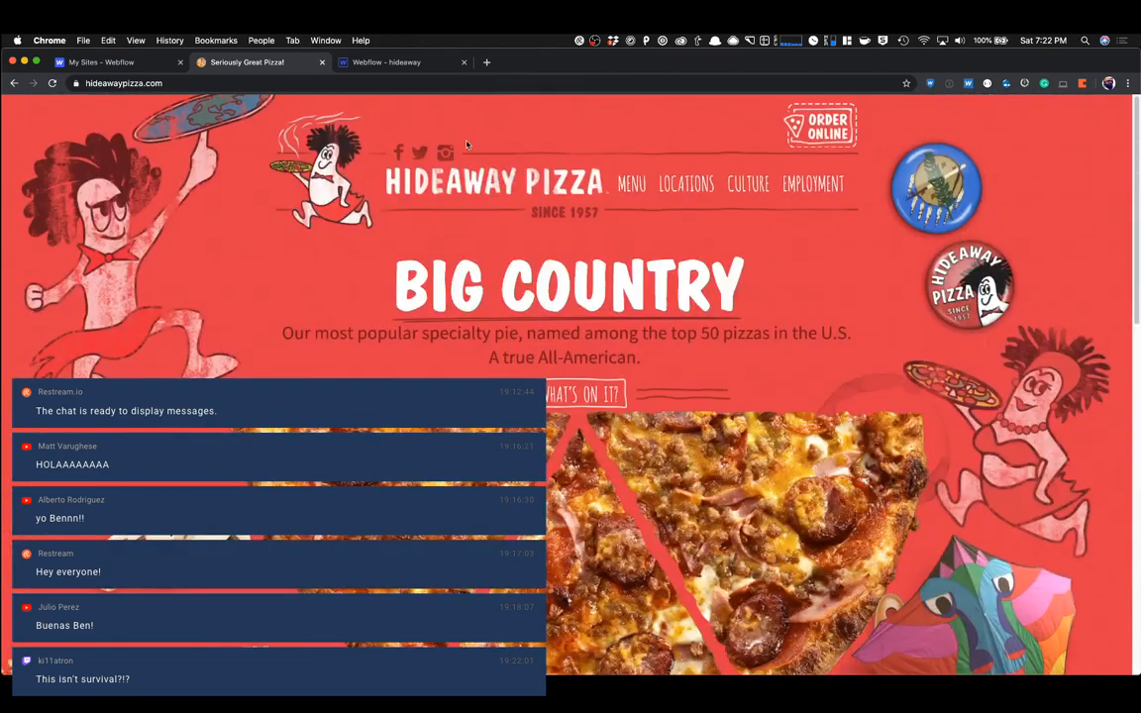
Return to the hideaway project in the Webflow Designer and delete the icon sprite image from the page body.
click(389, 62)
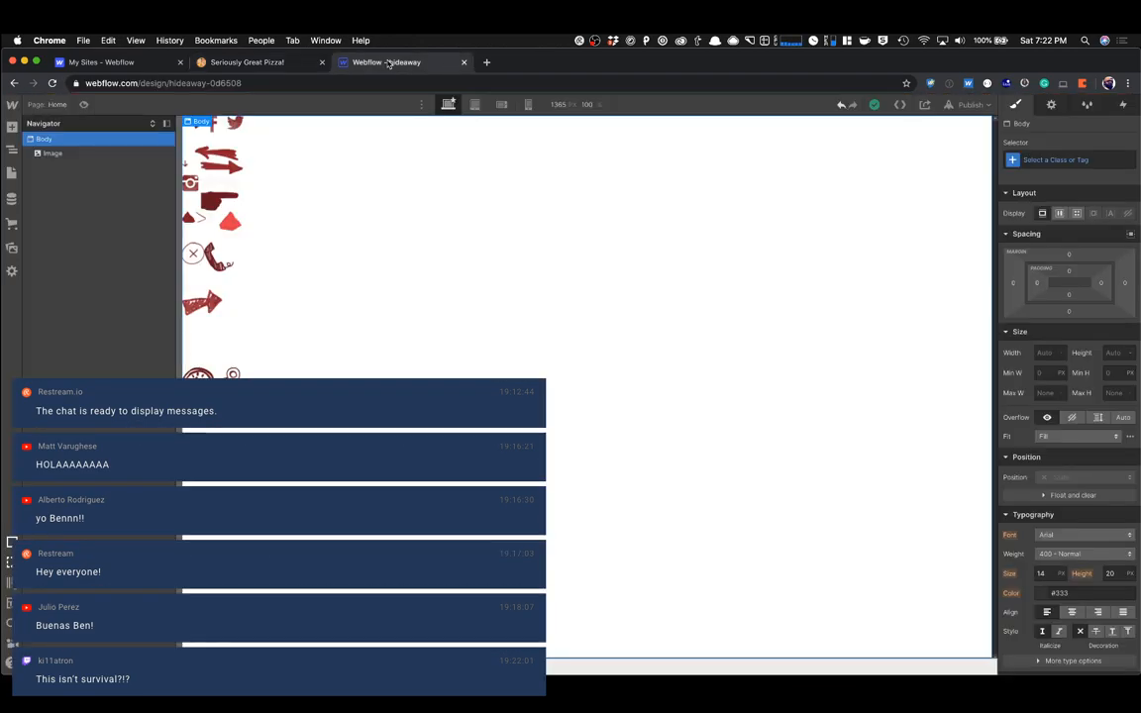
click(222, 203)
key(Delete)
click(851, 170)
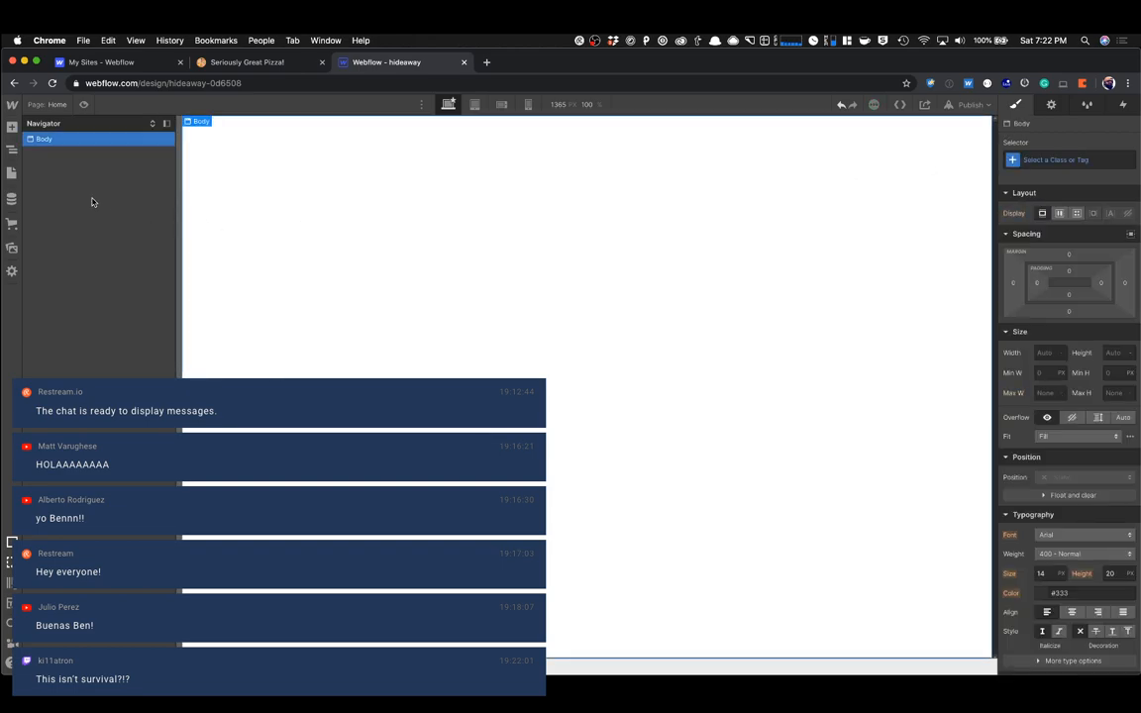
Create a new static page named Style Guide.
click(12, 172)
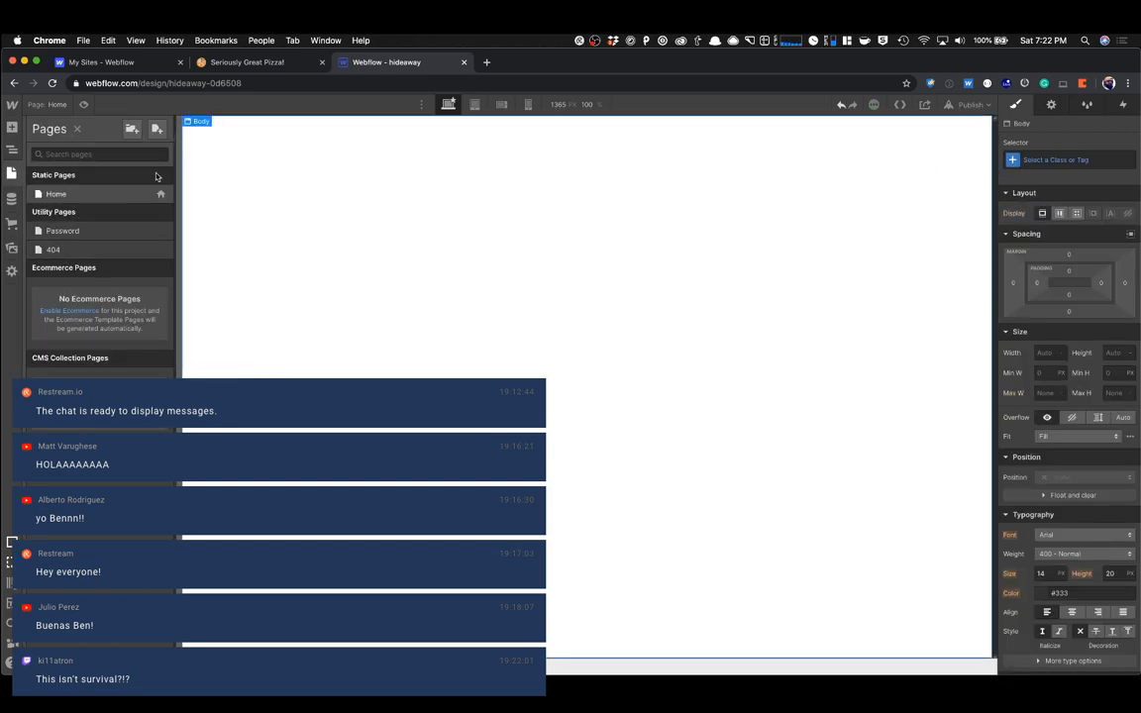
click(157, 129)
text(Sty)
text(Guide)
key(Return)
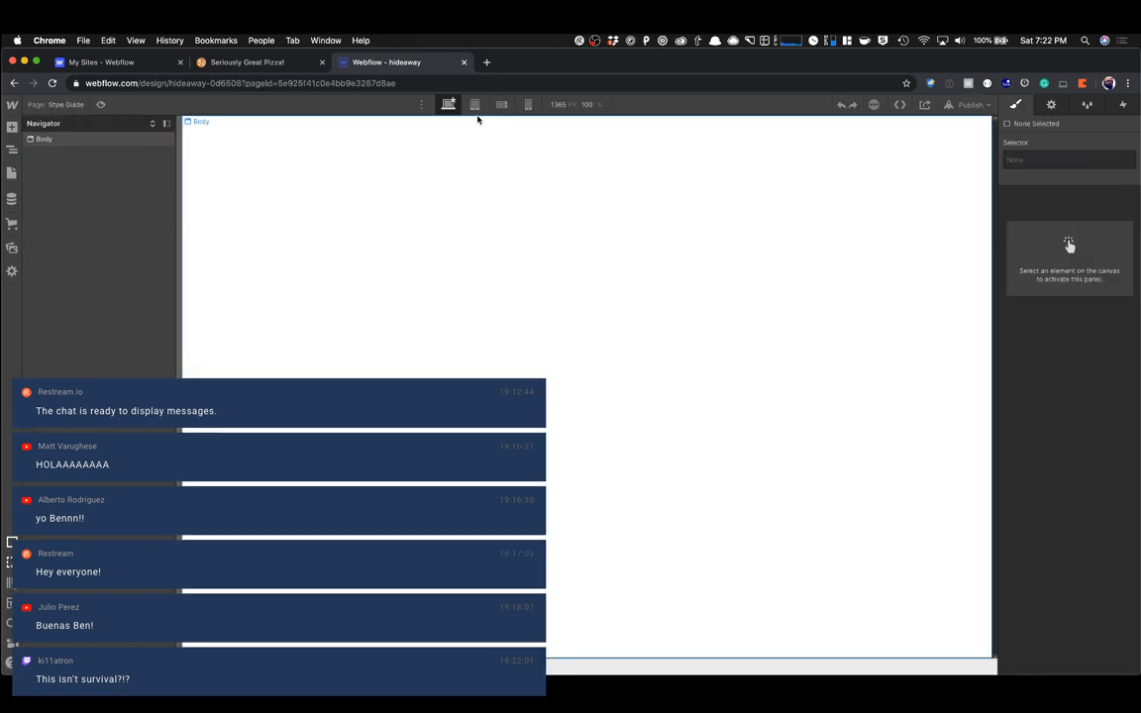
Add bg.jpg from the project assets as the background image of the Body (All Pages) tag.
click(490, 127)
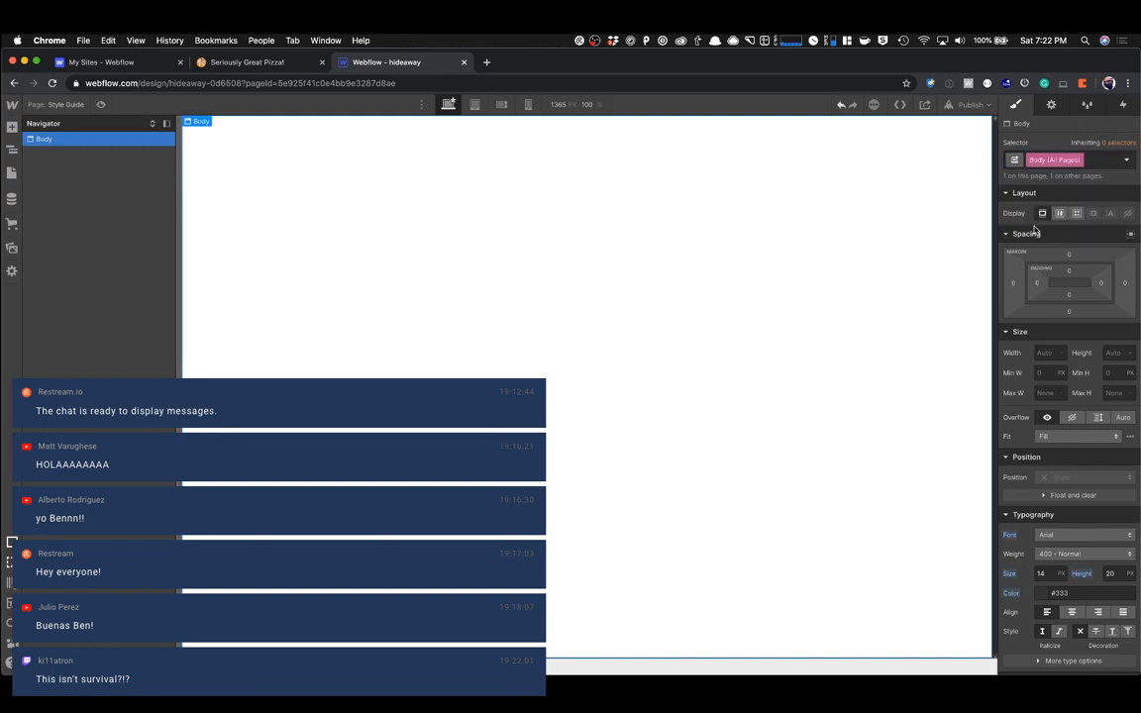
scroll(1080, 327, down, 5)
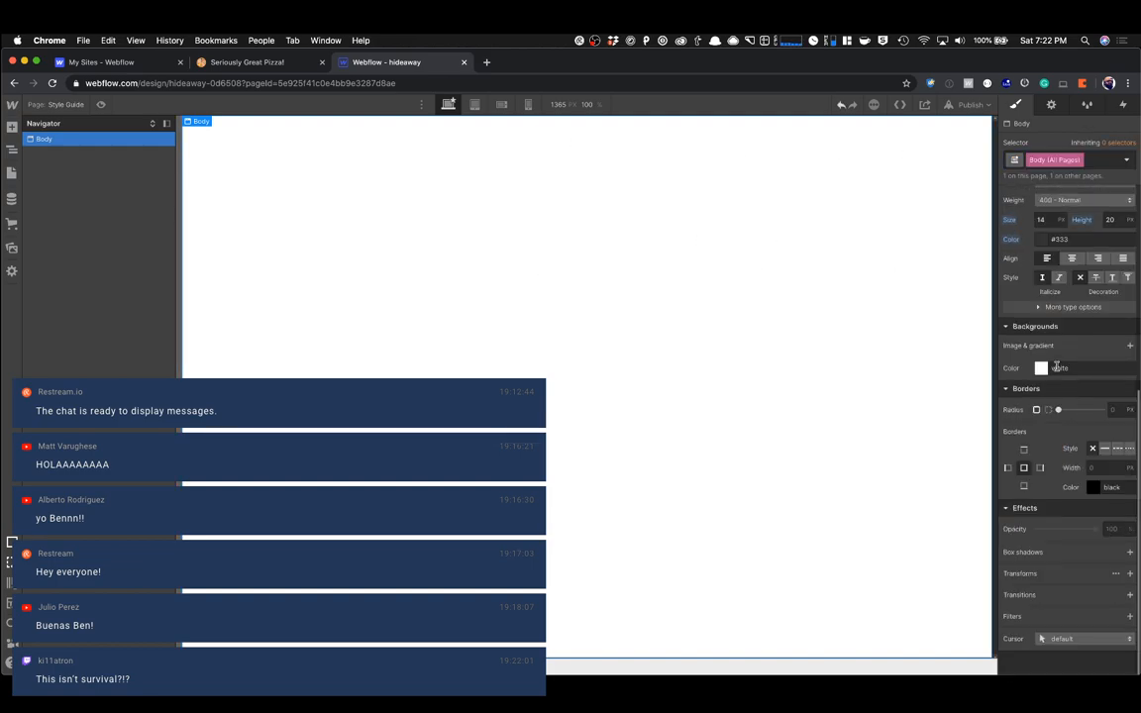
click(1129, 346)
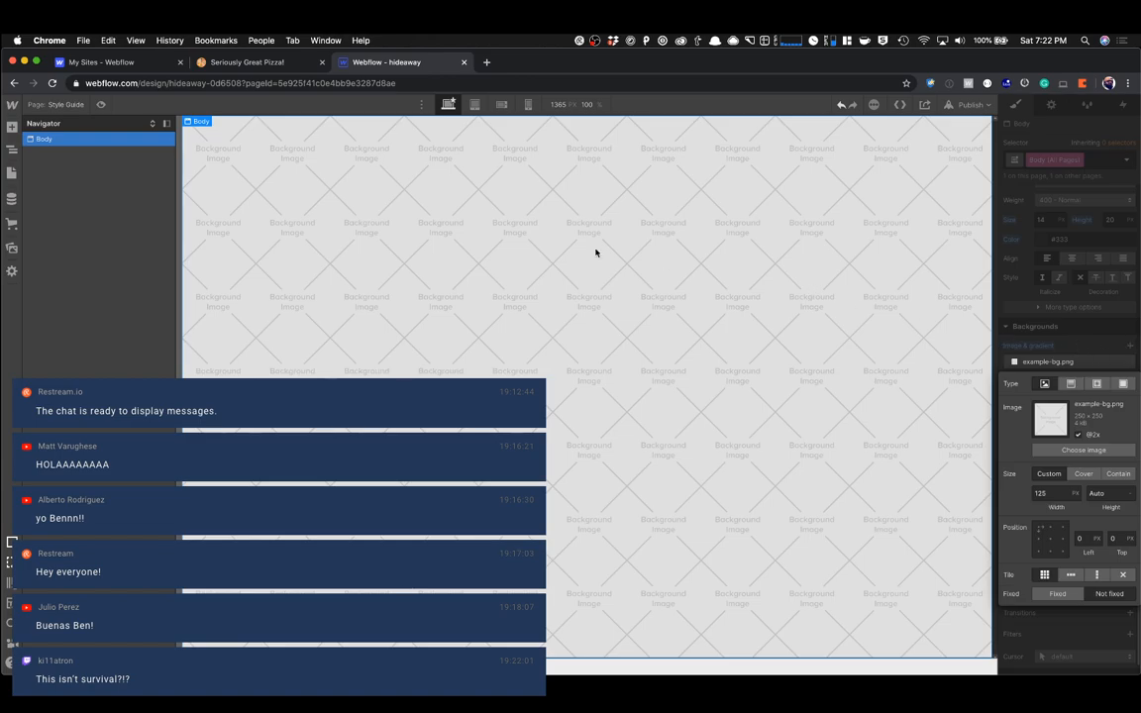
click(1084, 450)
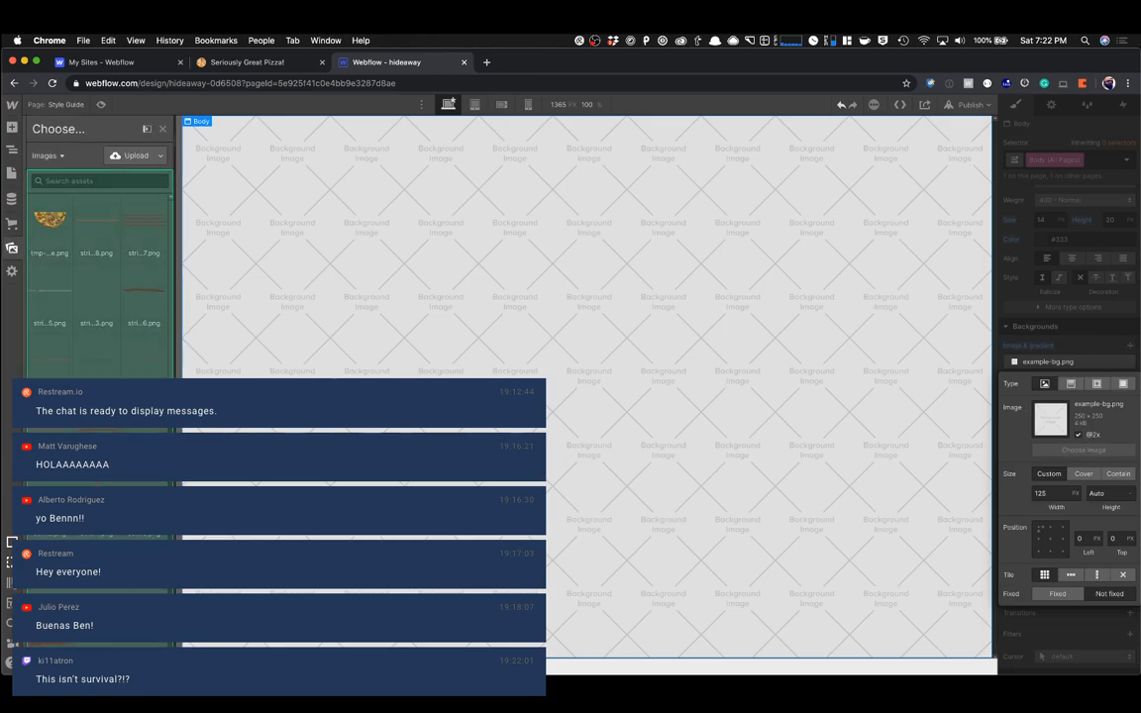
scroll(99, 426, down, 5)
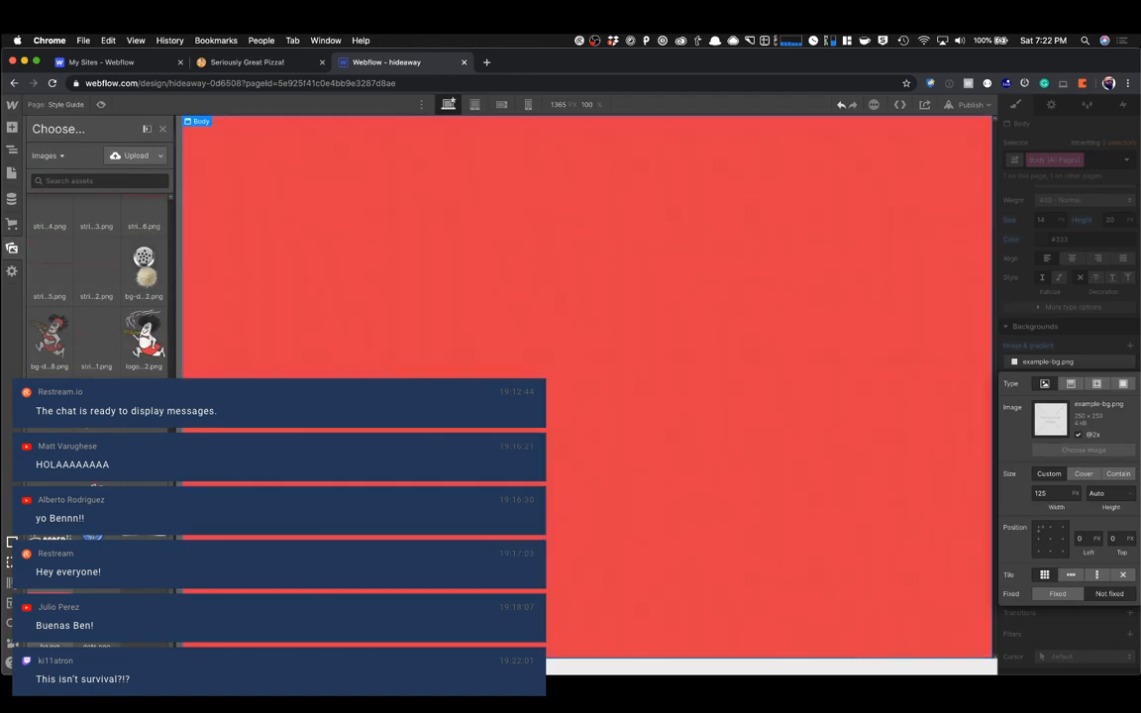
click(50, 616)
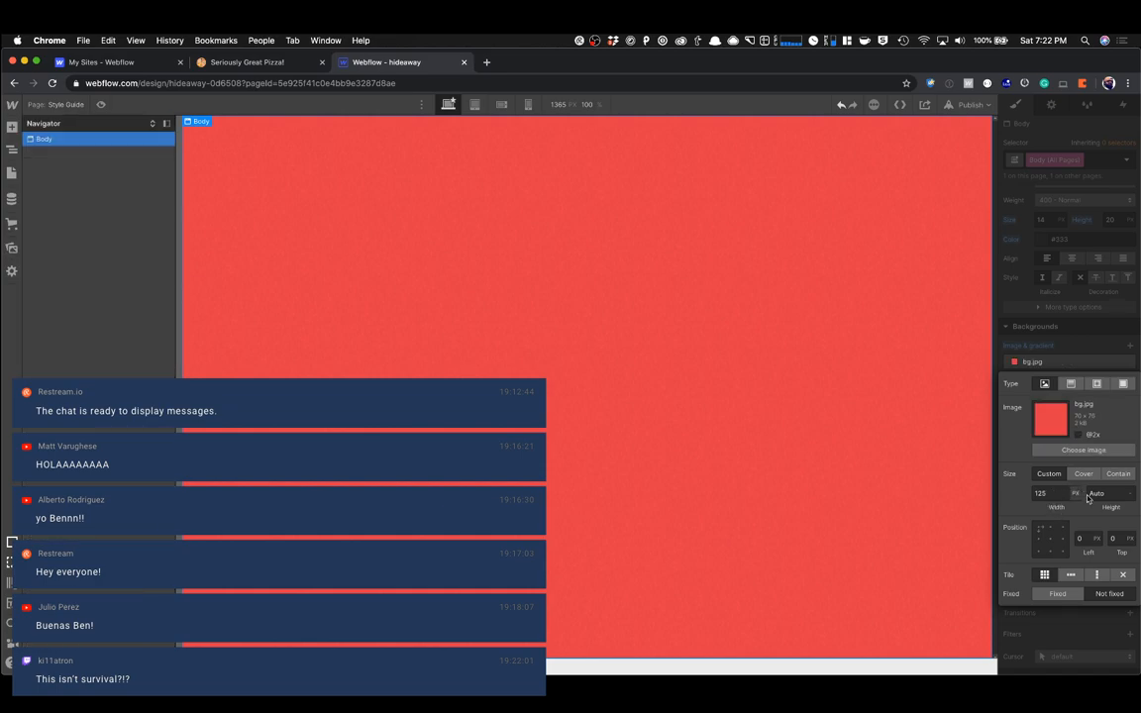
Set the body background image's custom width to Auto.
click(1041, 494)
text(auto)
key(Tab)
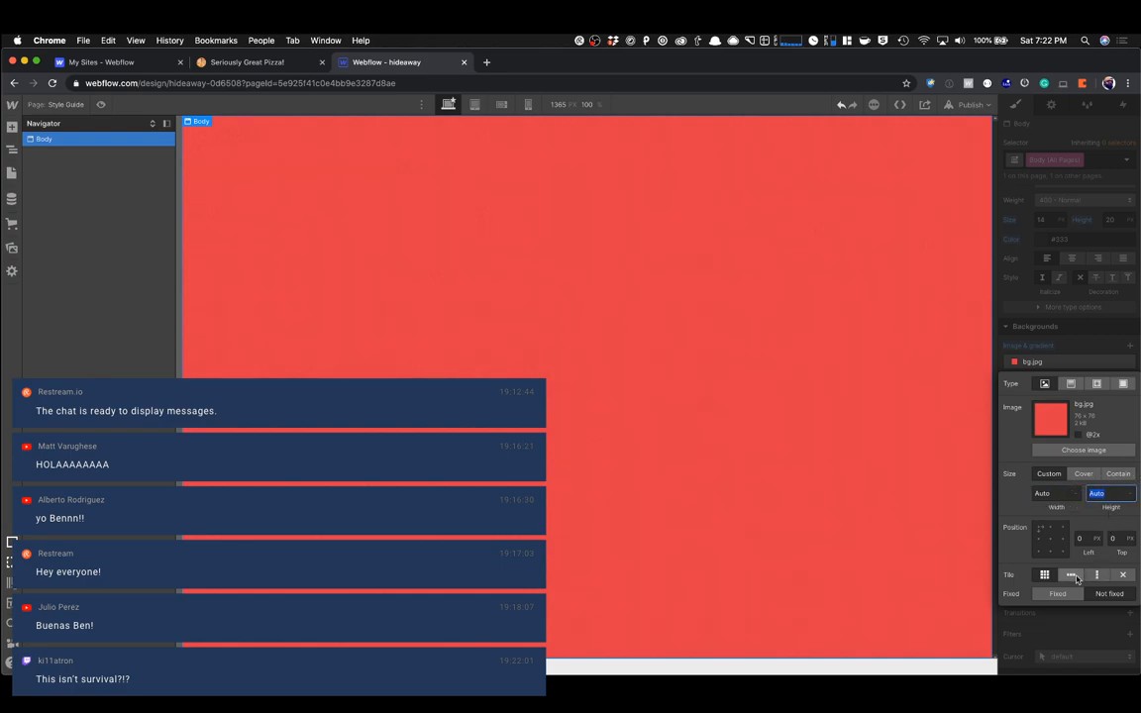
click(934, 407)
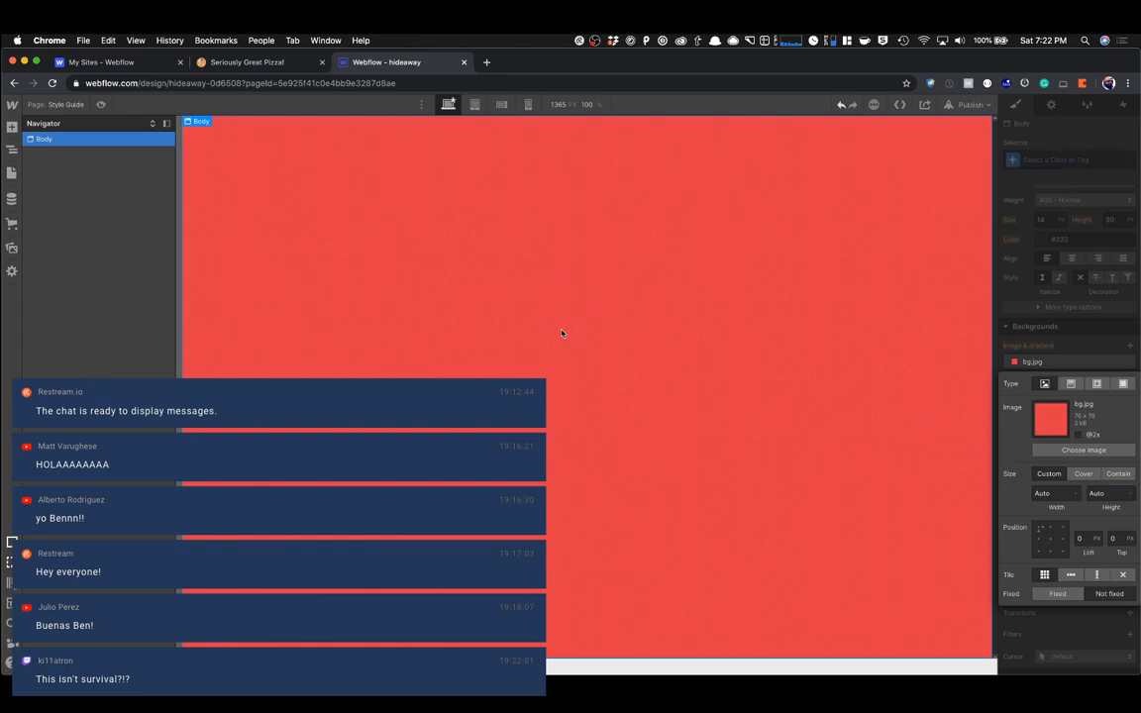
Compare the tiled red body background with the Hideaway Pizza homepage's background, and close the background image settings.
click(264, 62)
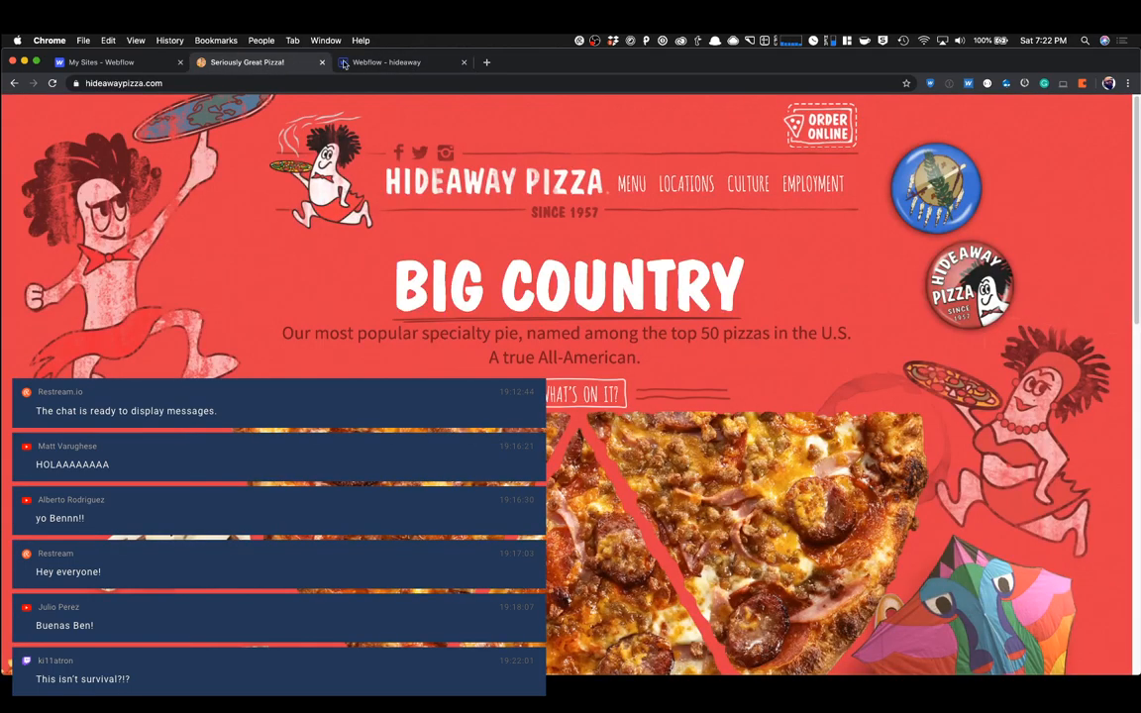
click(377, 62)
click(248, 61)
click(392, 63)
click(248, 61)
click(386, 62)
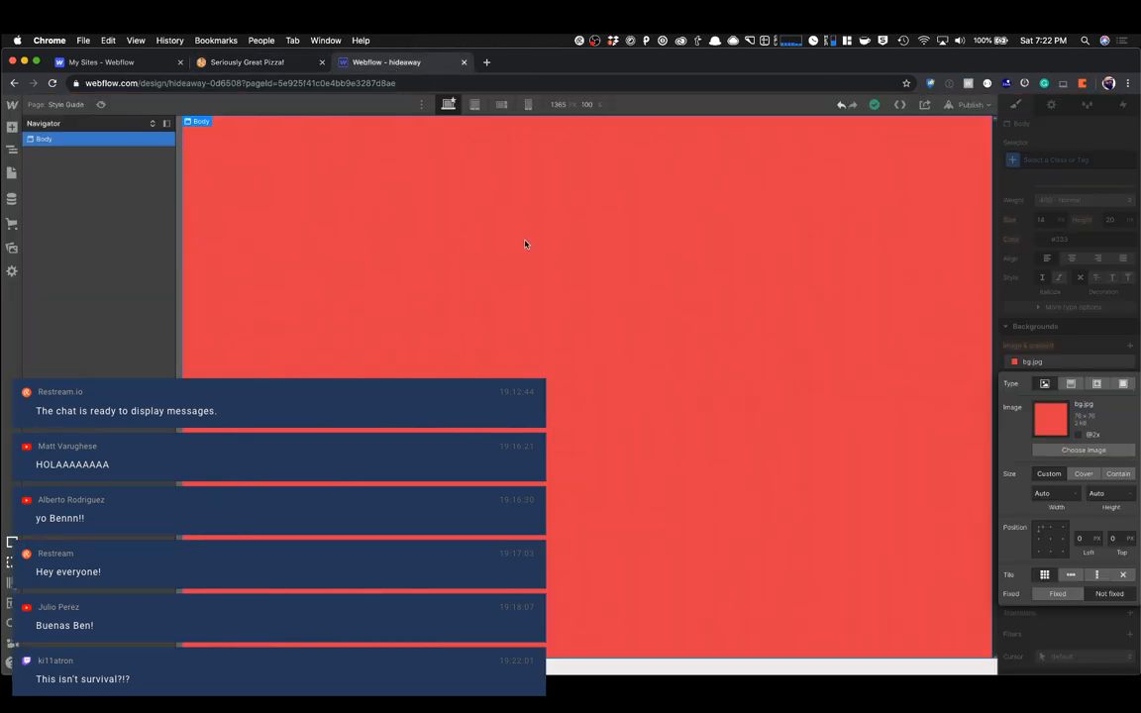
click(1084, 273)
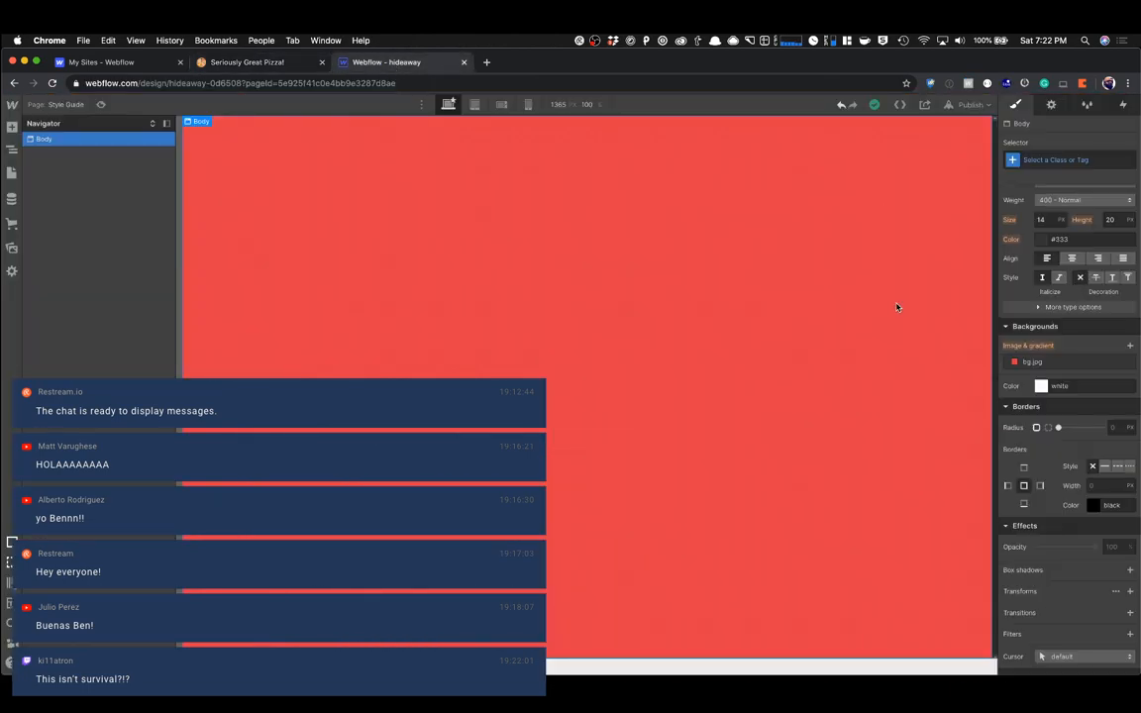
click(1055, 161)
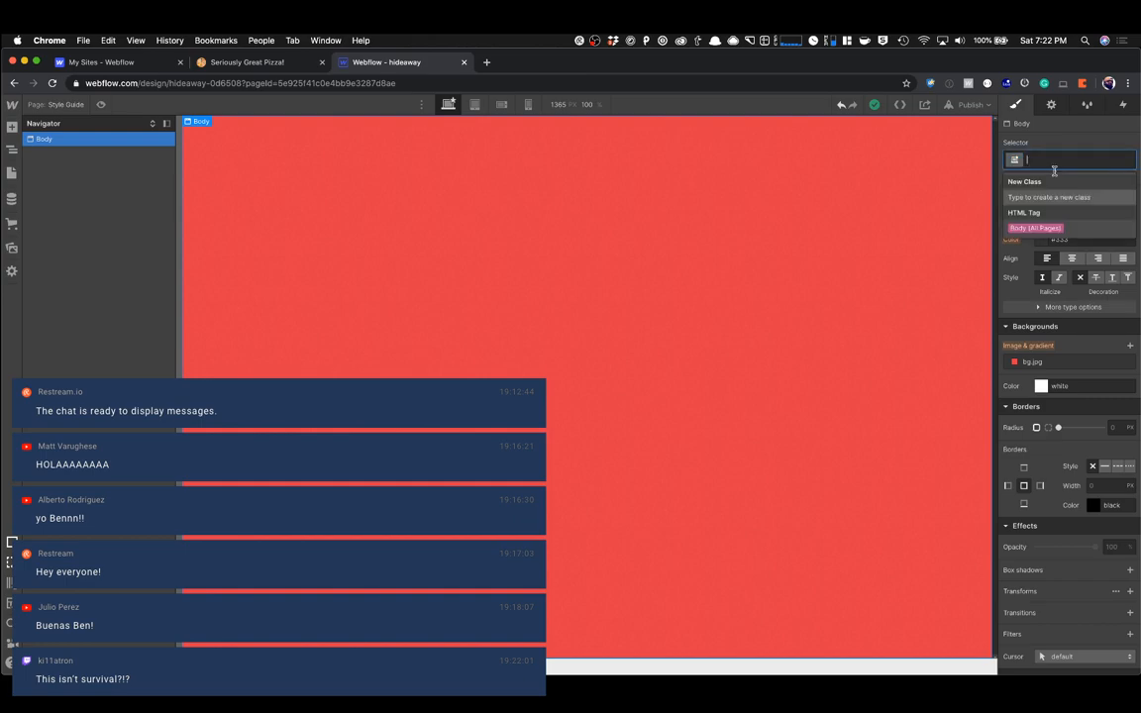
click(1038, 230)
click(811, 217)
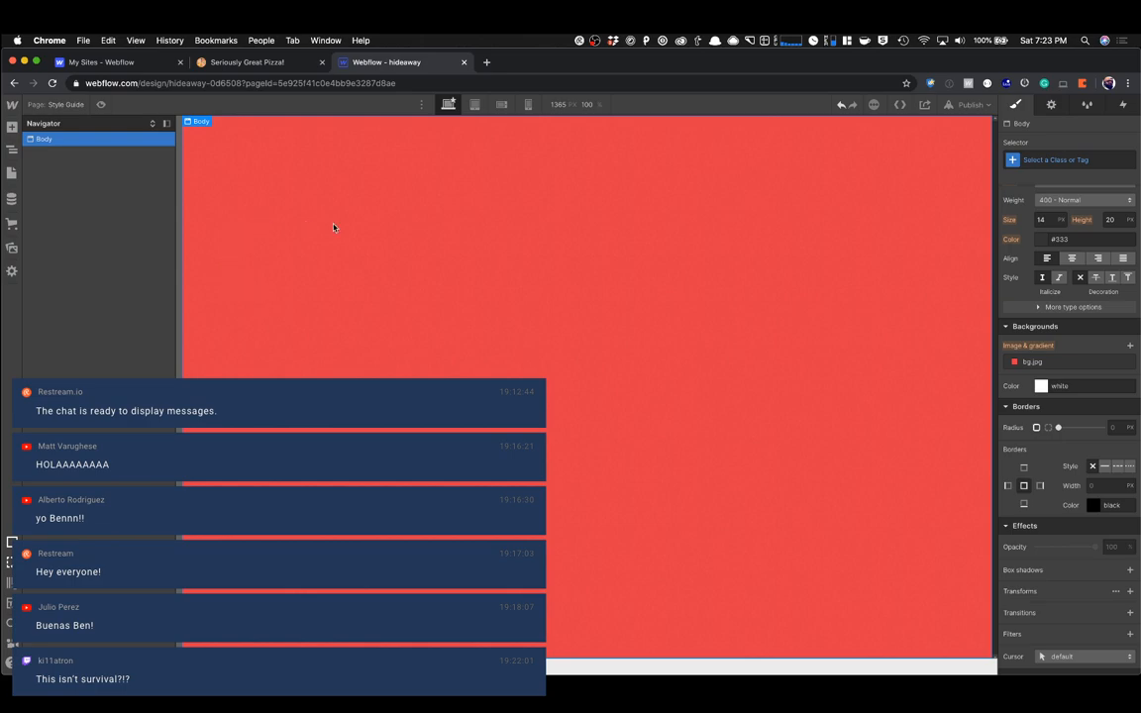
Check the navigation links in the Hideaway Pizza homepage header and return to the Webflow Designer.
click(247, 63)
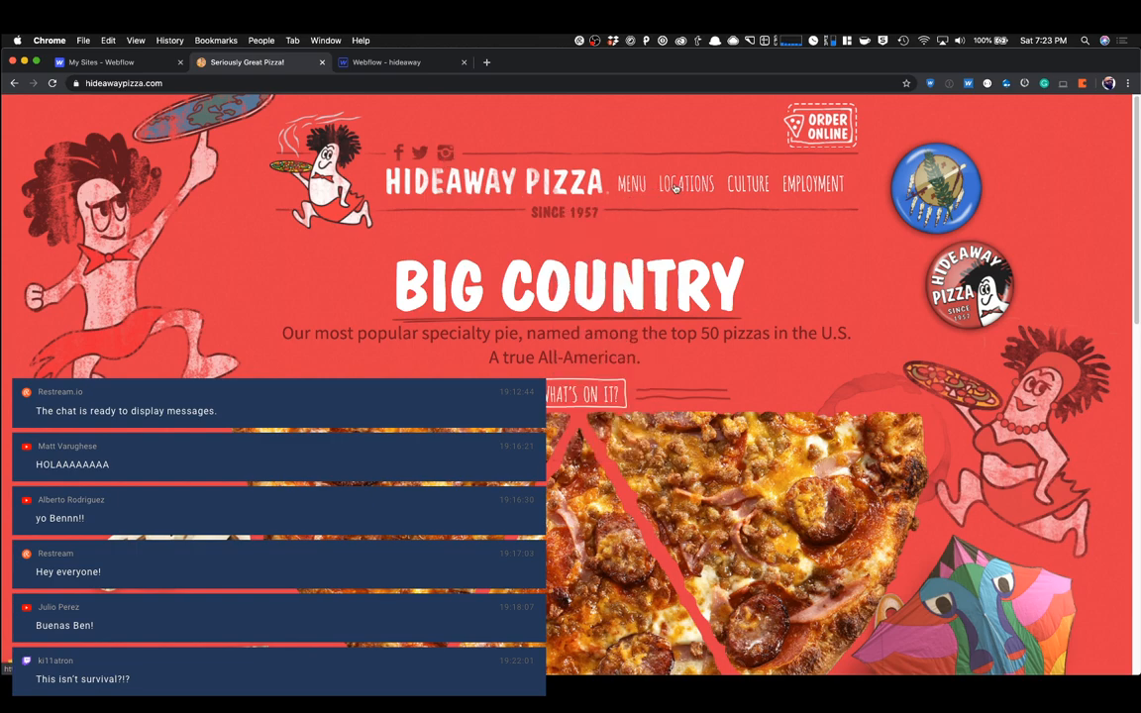
mouse_move(631, 184)
click(373, 64)
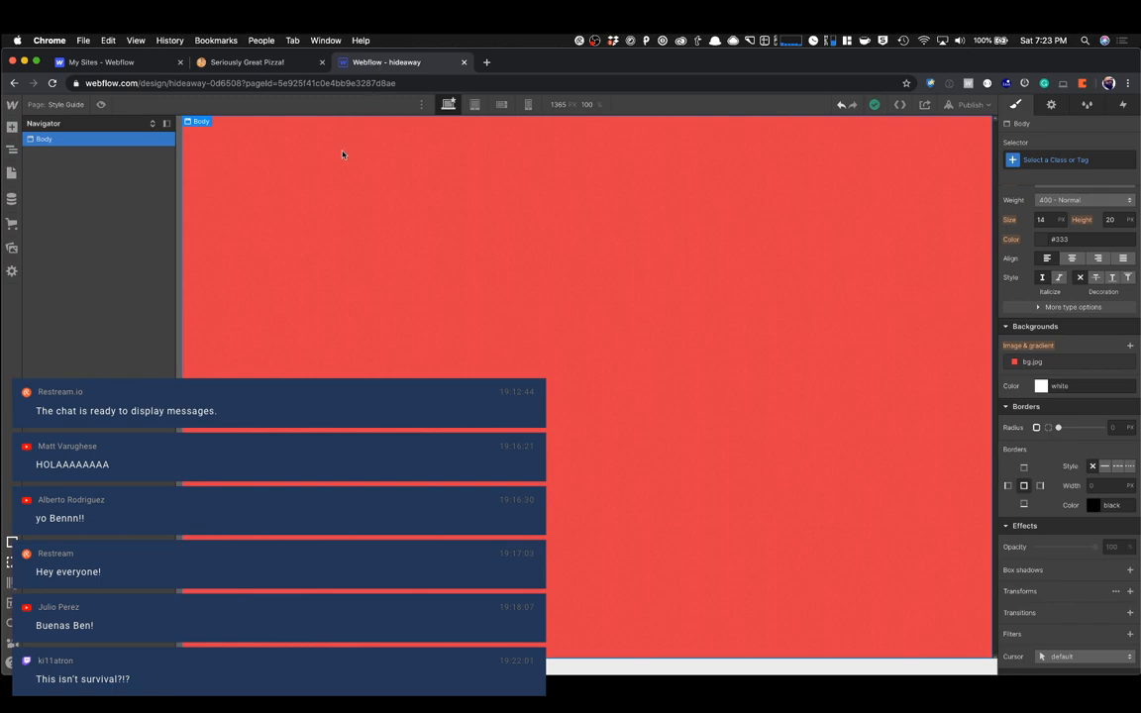
key(super+e)
text(div)
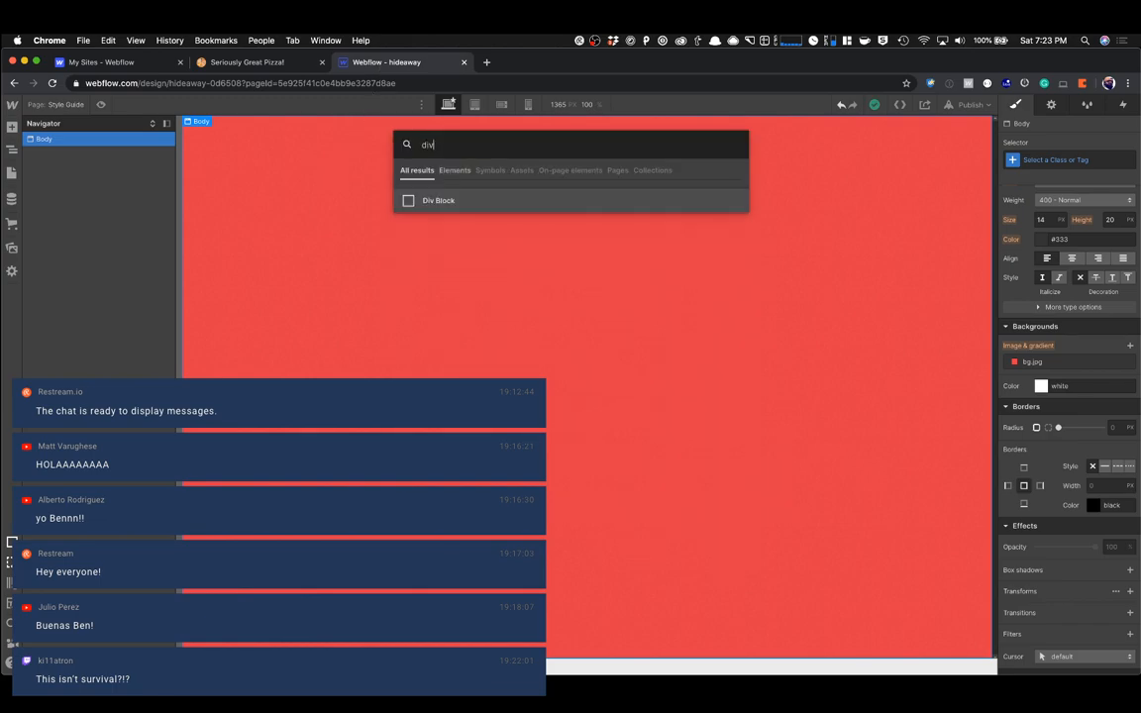
key(Return)
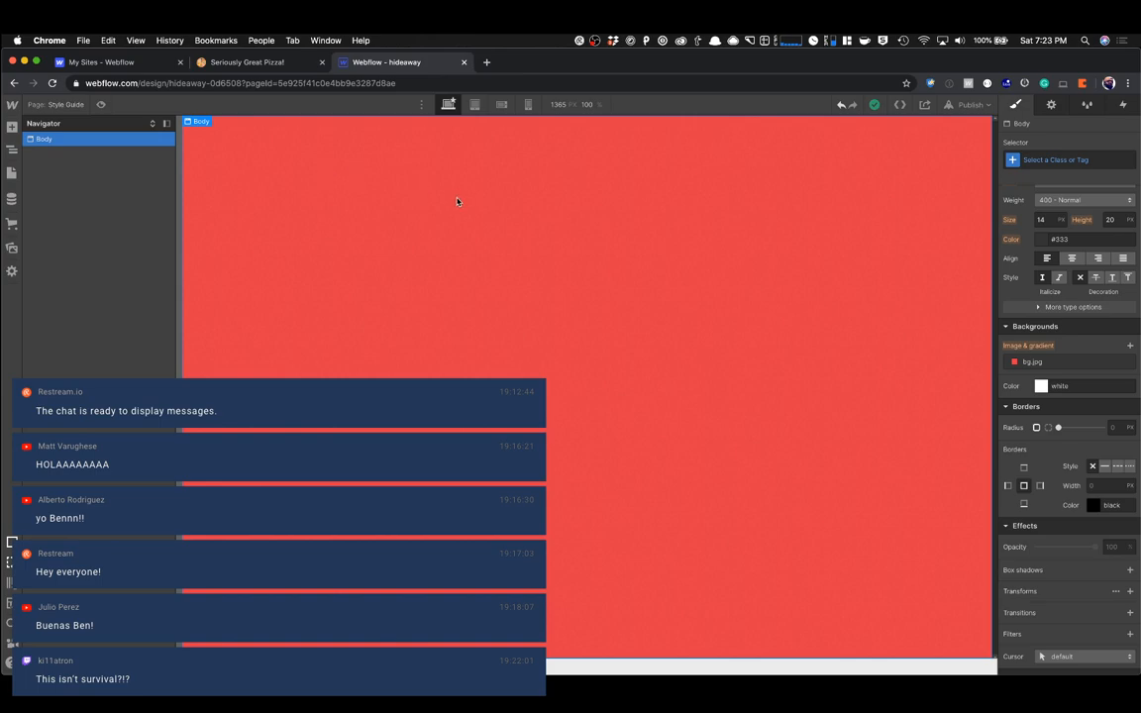
Add a Section element to the Style Guide page's body.
key(super+e)
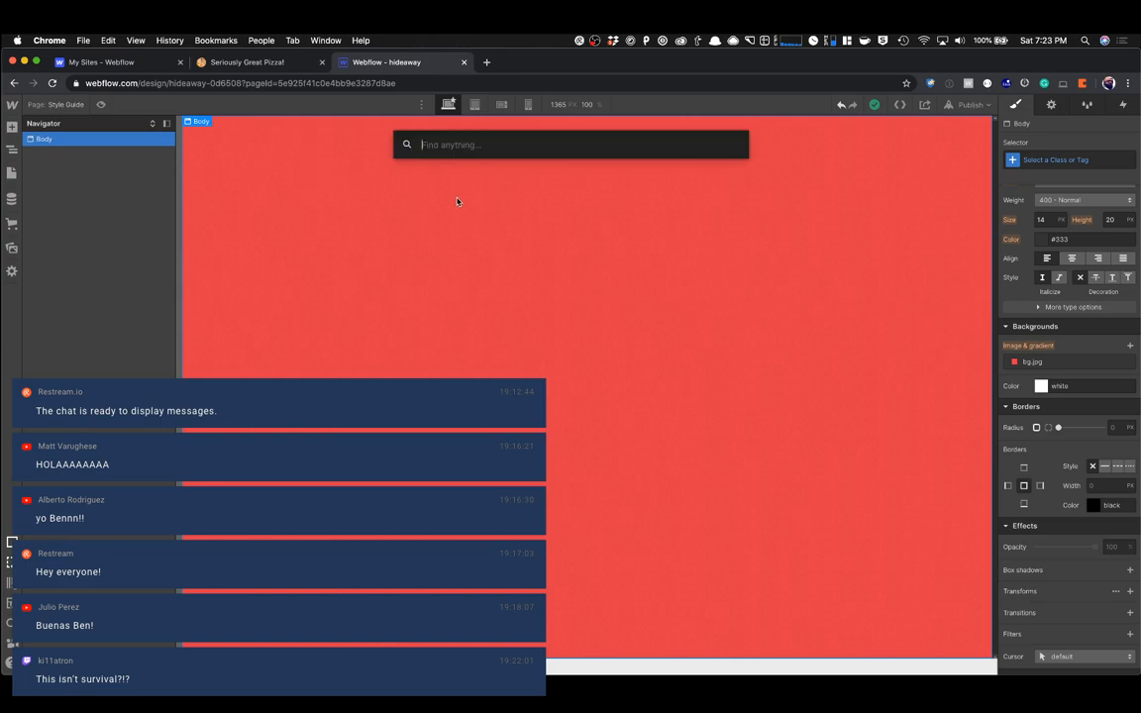
text(sec)
key(Return)
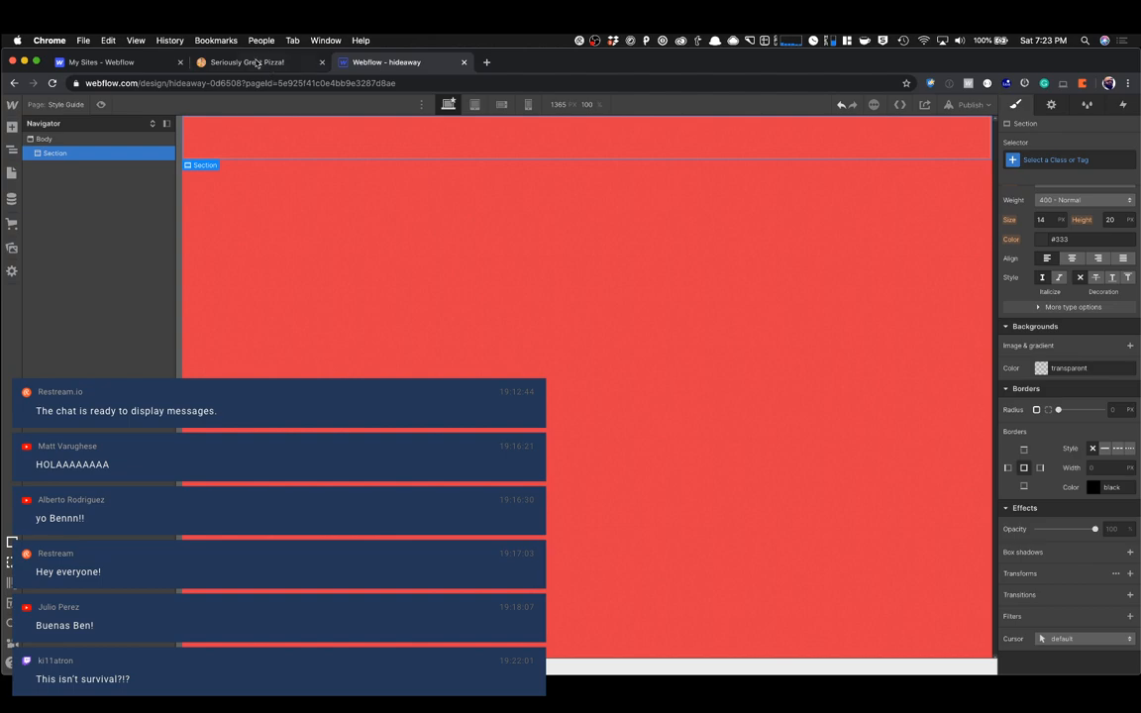
Switch to the Hideaway Pizza homepage, launch PixelSnap 2 and measure the width of the site header.
click(216, 40)
click(166, 177)
click(233, 63)
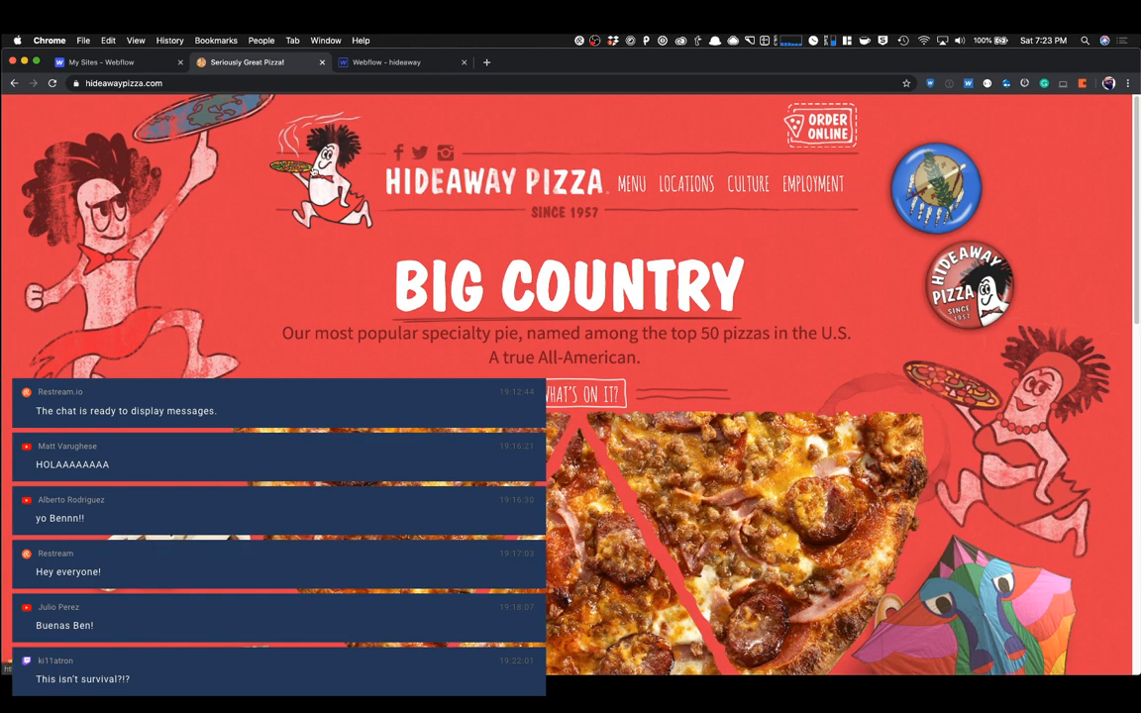
key(super+space)
text(pixel)
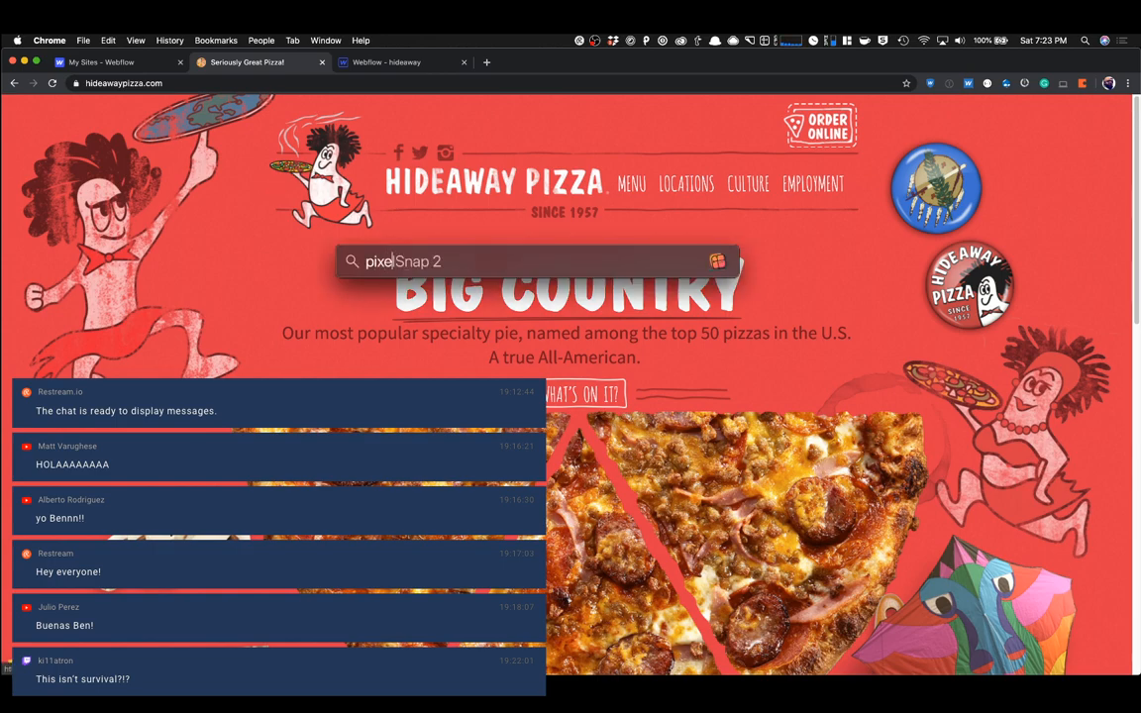
key(Return)
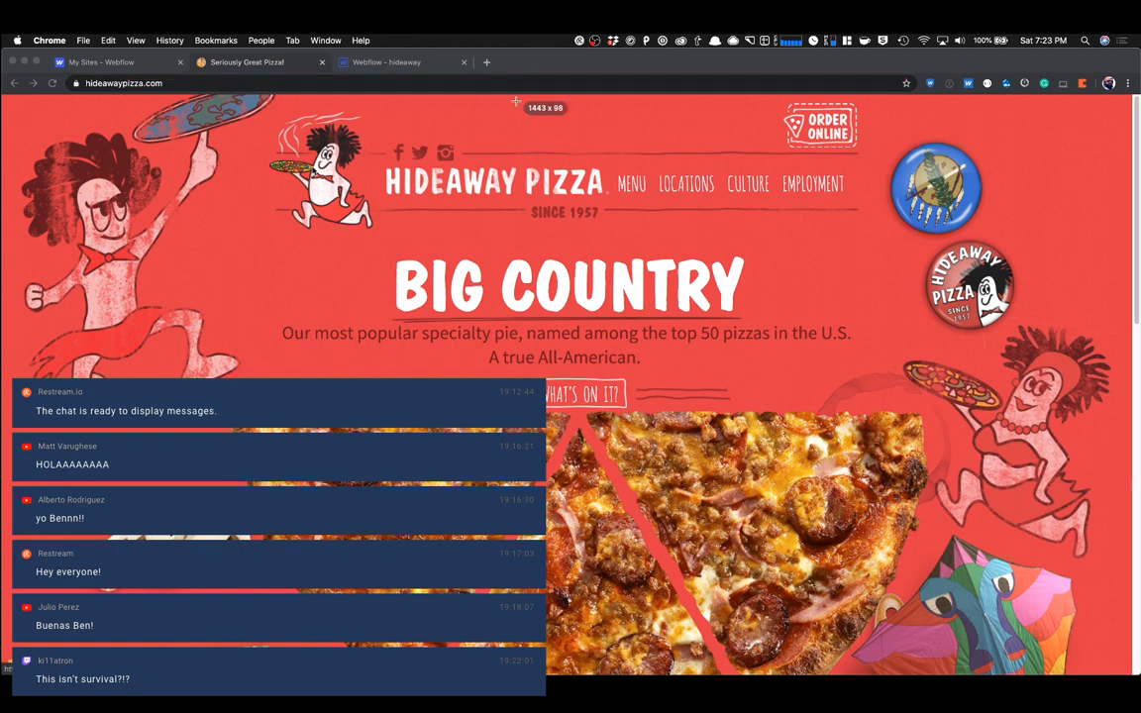
drag(269, 136, 858, 227)
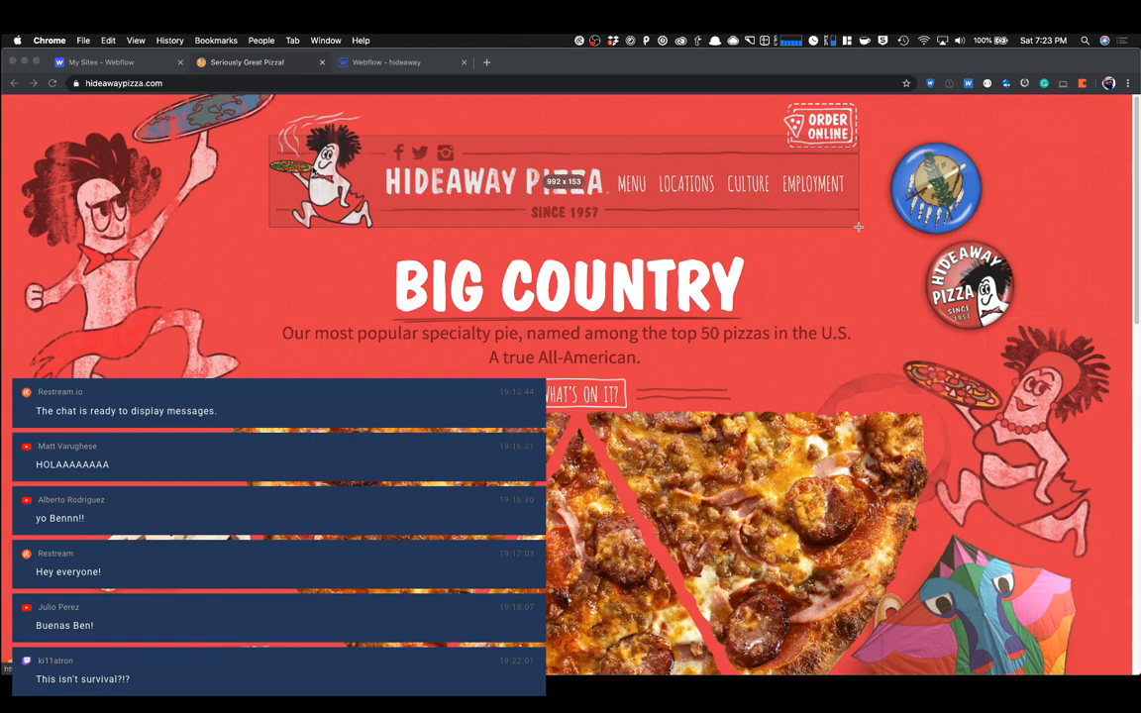
key(Escape)
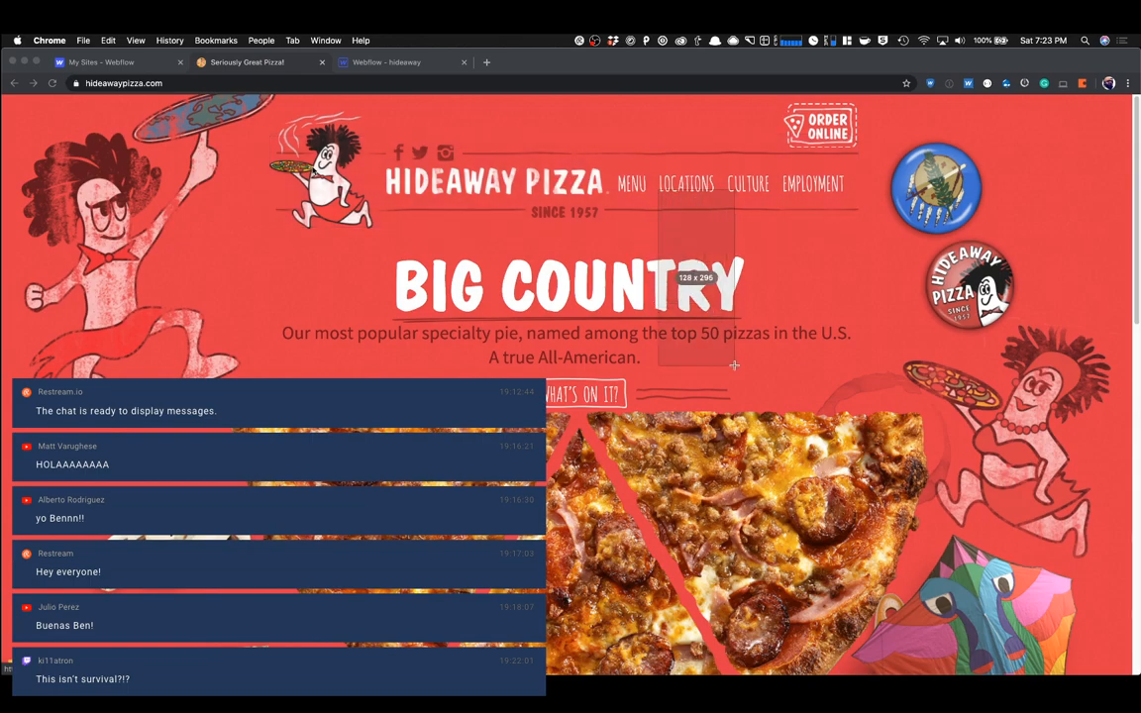
Measure the width of the three-column news and jobs section lower on the Hideaway Pizza homepage.
scroll(693, 322, down, 5)
scroll(713, 328, down, 5)
scroll(557, 313, up, 1)
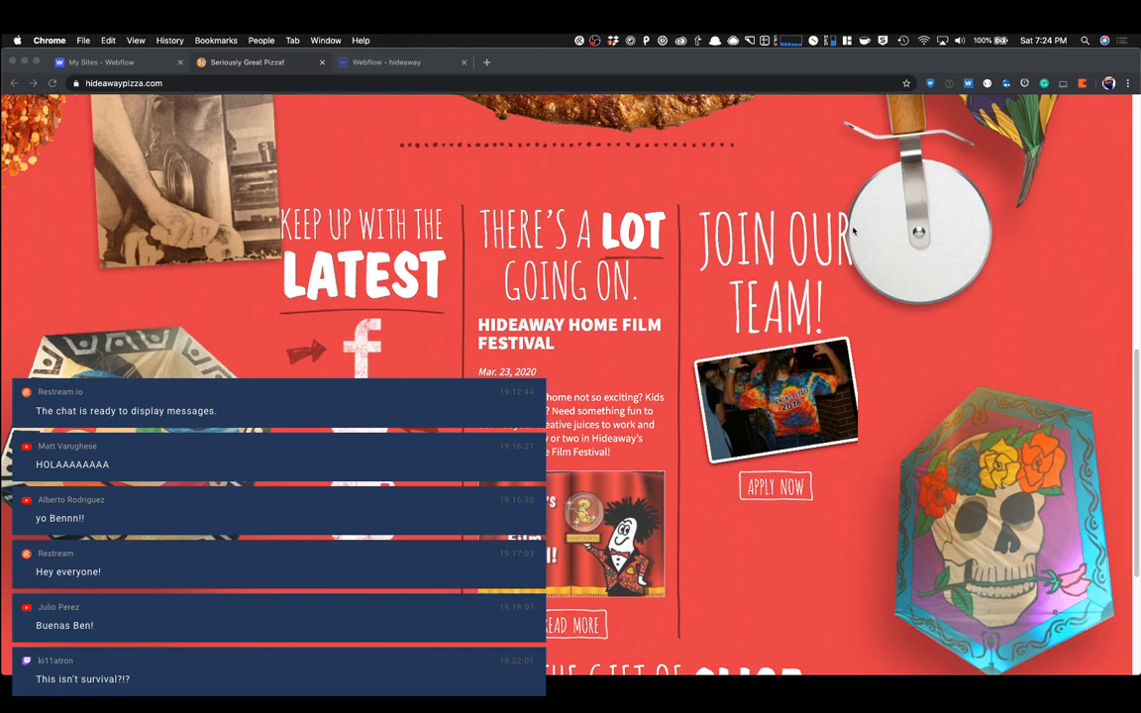
key(shift+super+p)
drag(849, 208, 280, 289)
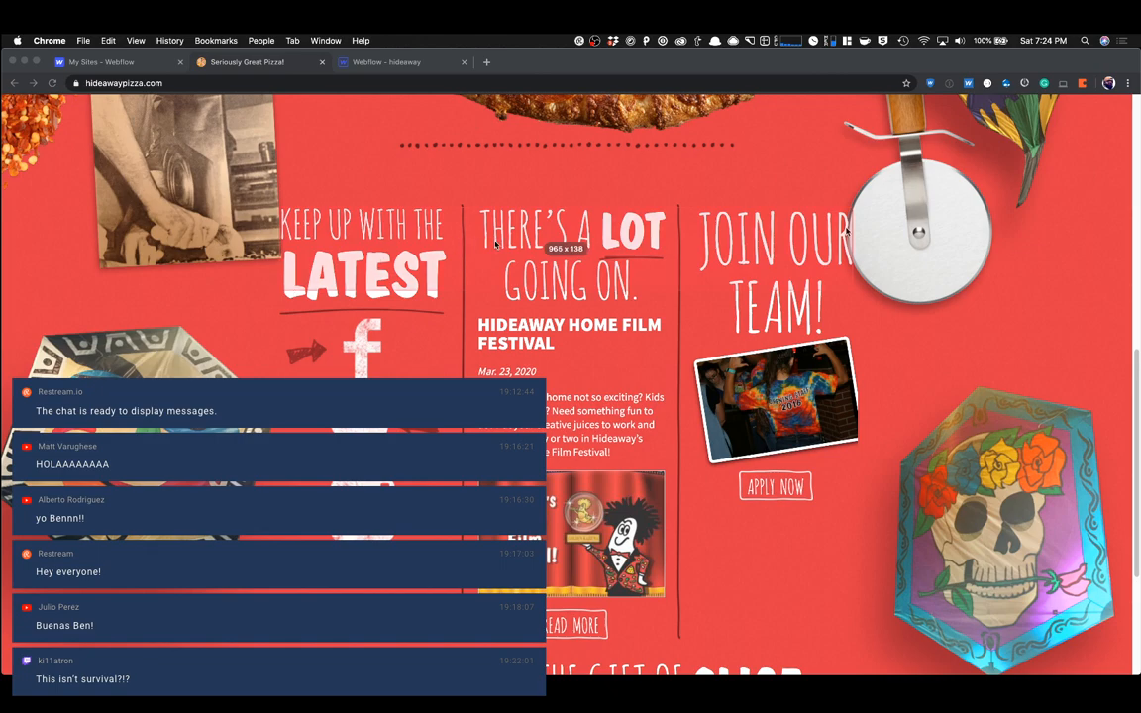
click(733, 248)
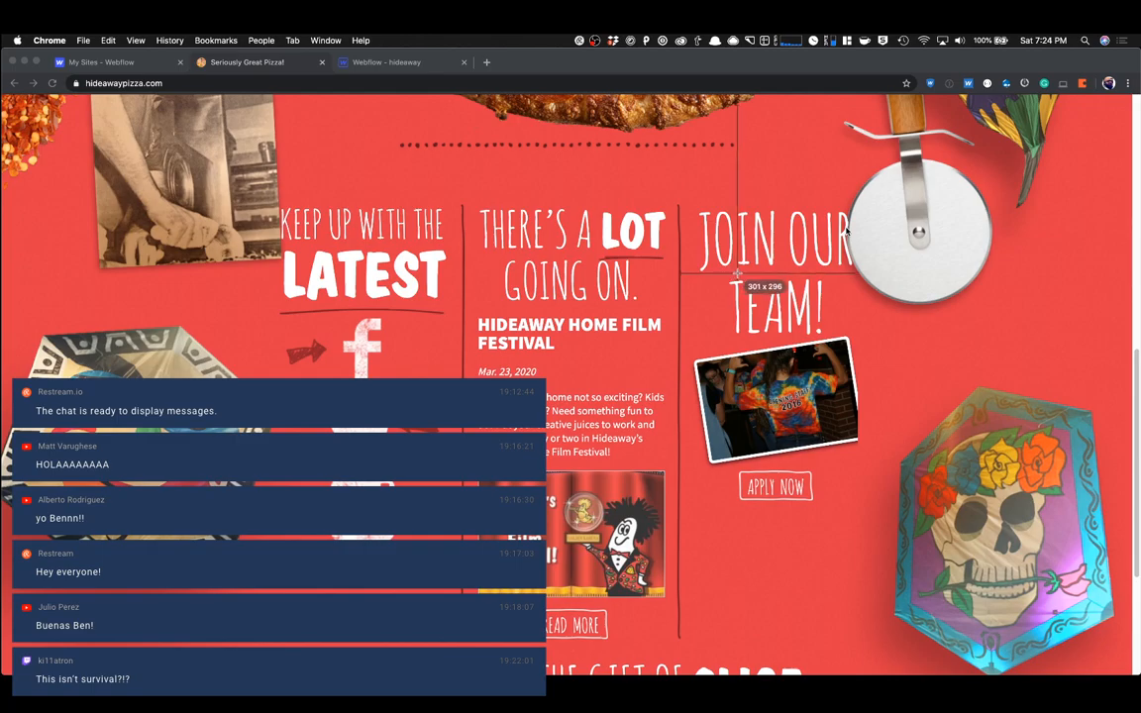
scroll(718, 367, down, 5)
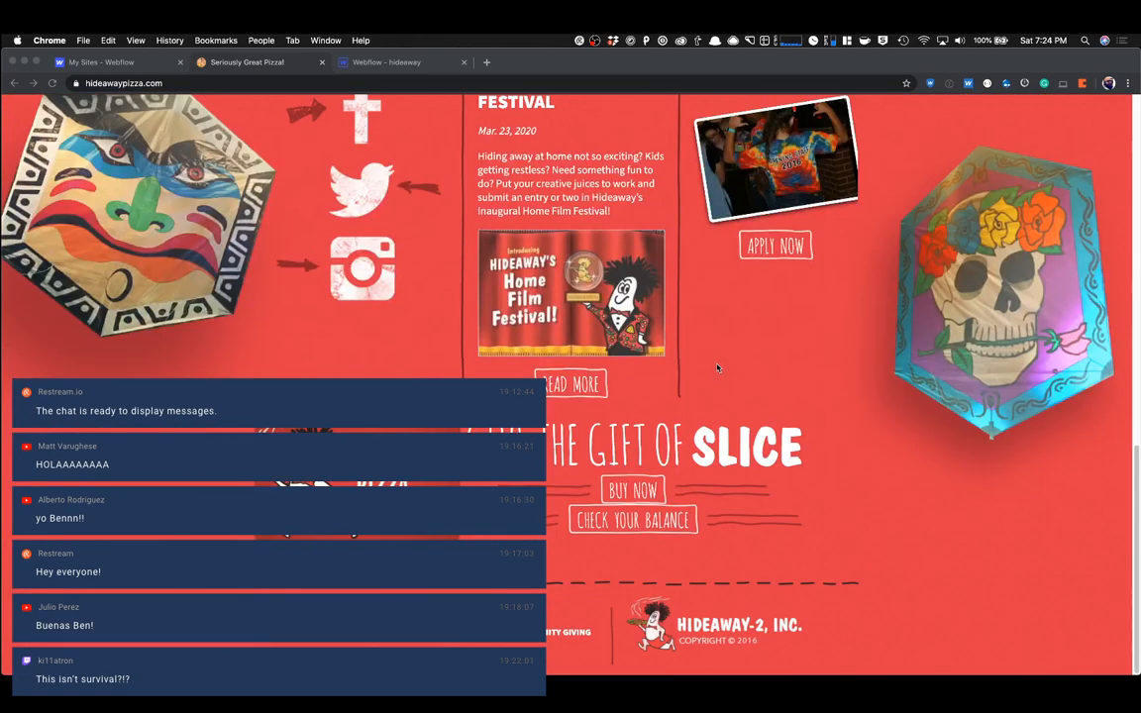
scroll(683, 317, up, 15)
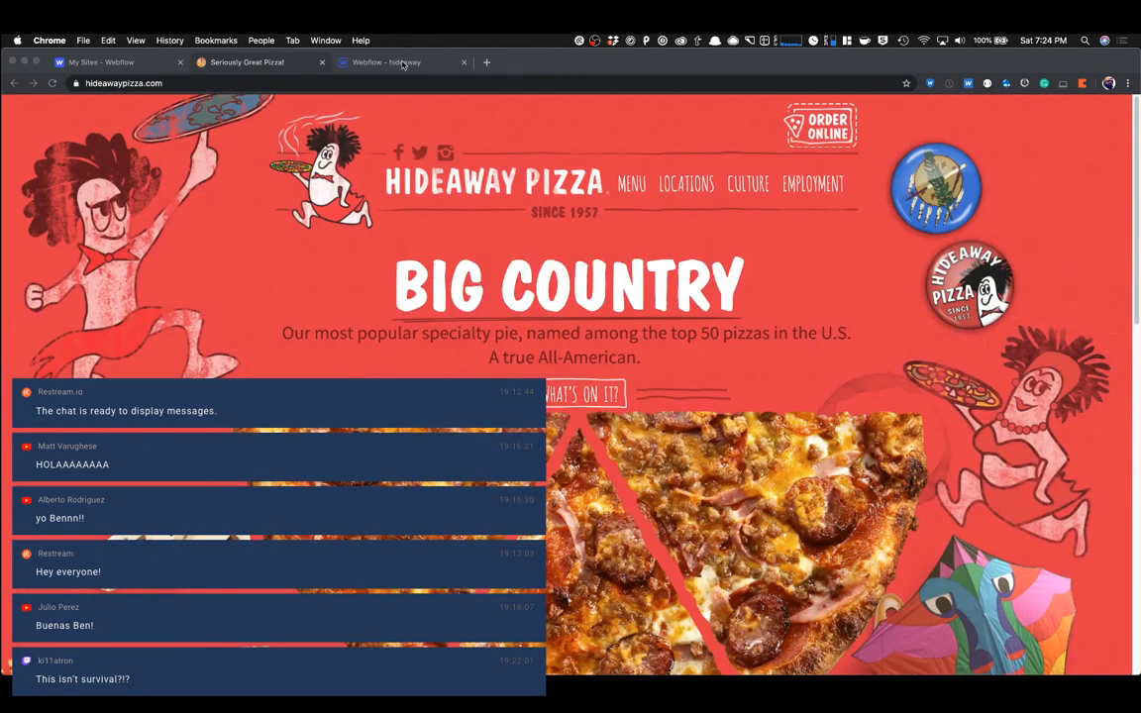
Return to the Webflow Designer and add a Container inside the Section.
click(402, 64)
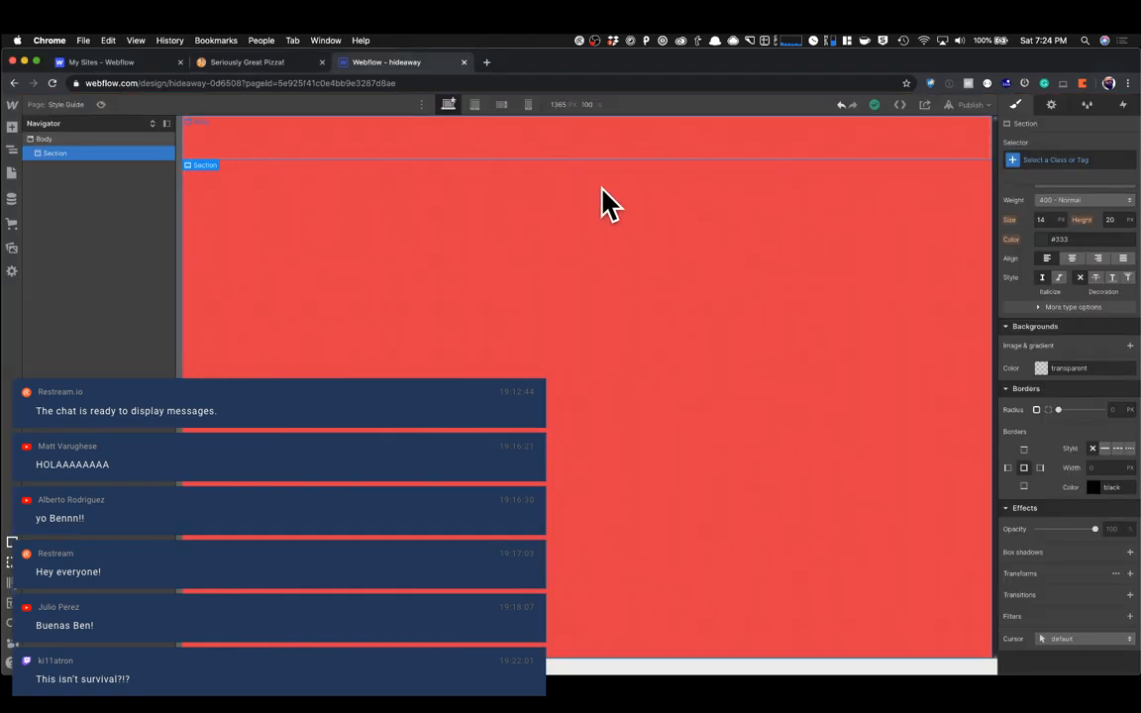
click(288, 65)
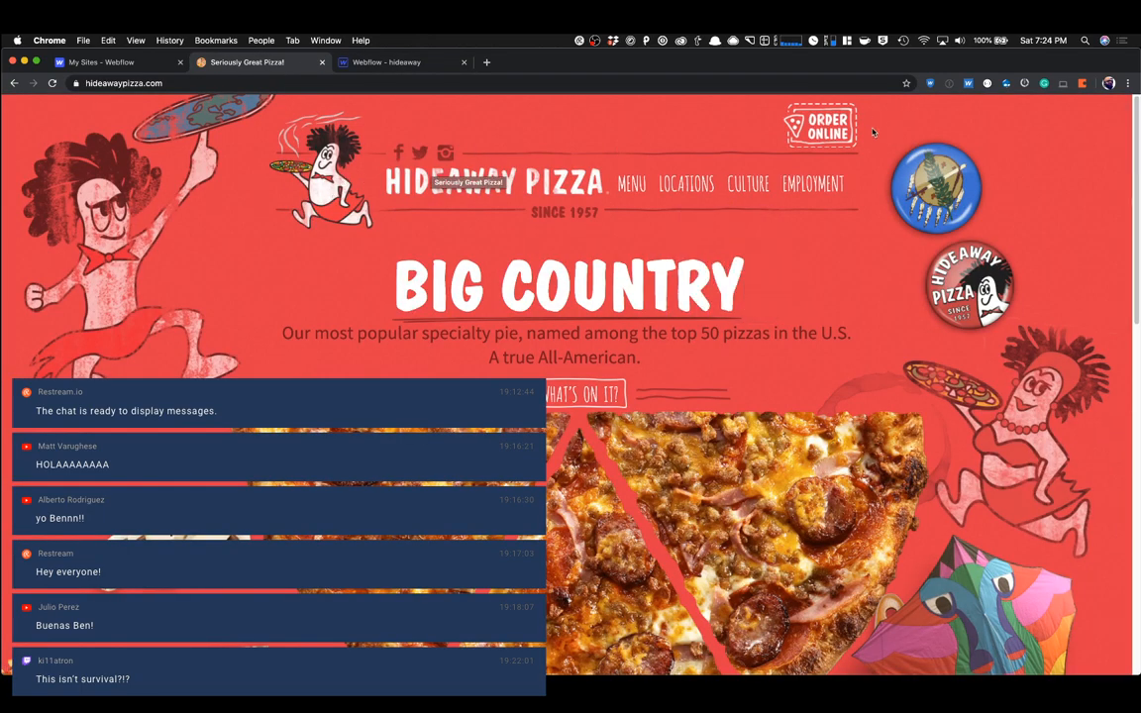
click(423, 62)
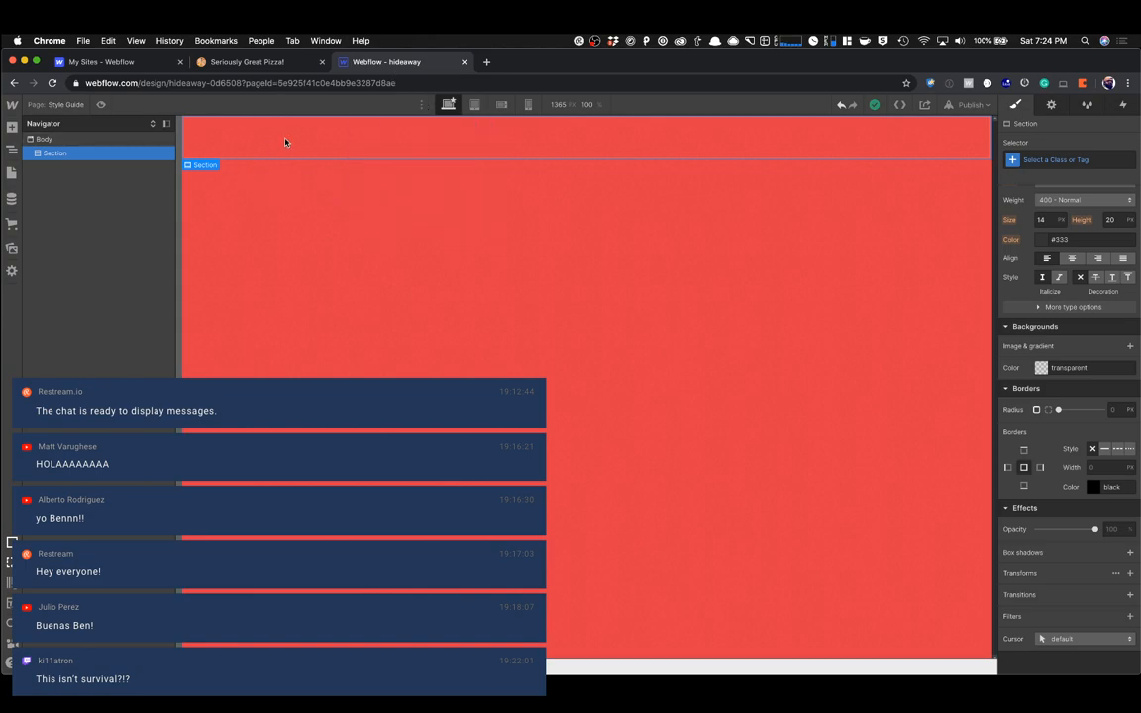
key(super+e)
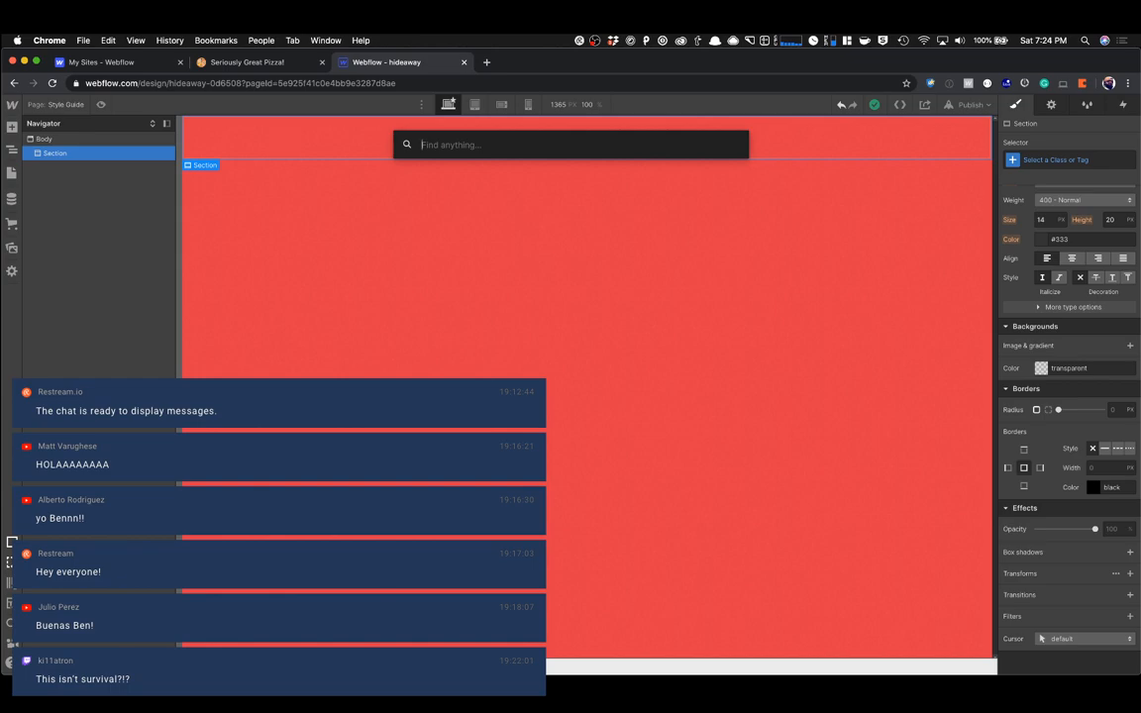
text(comn)
key(BackSpace)
key(BackSpace)
key(Return)
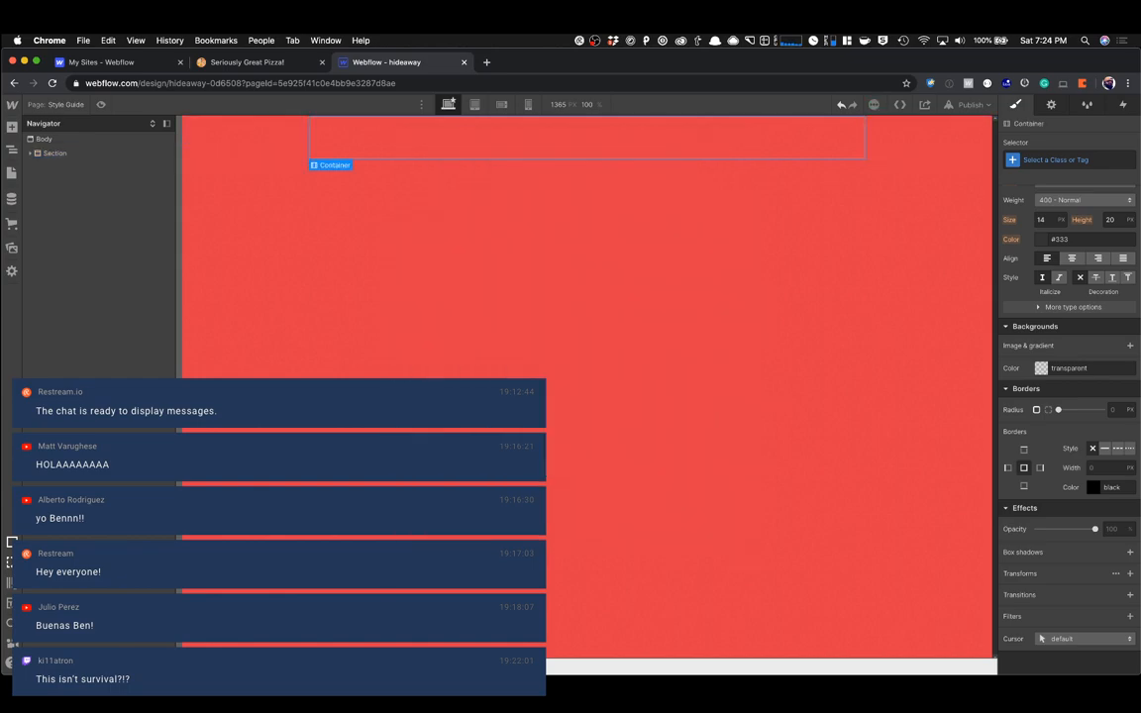
Measure the Container's width and try a maximum width of 1200 px on it.
scroll(1004, 322, up, 5)
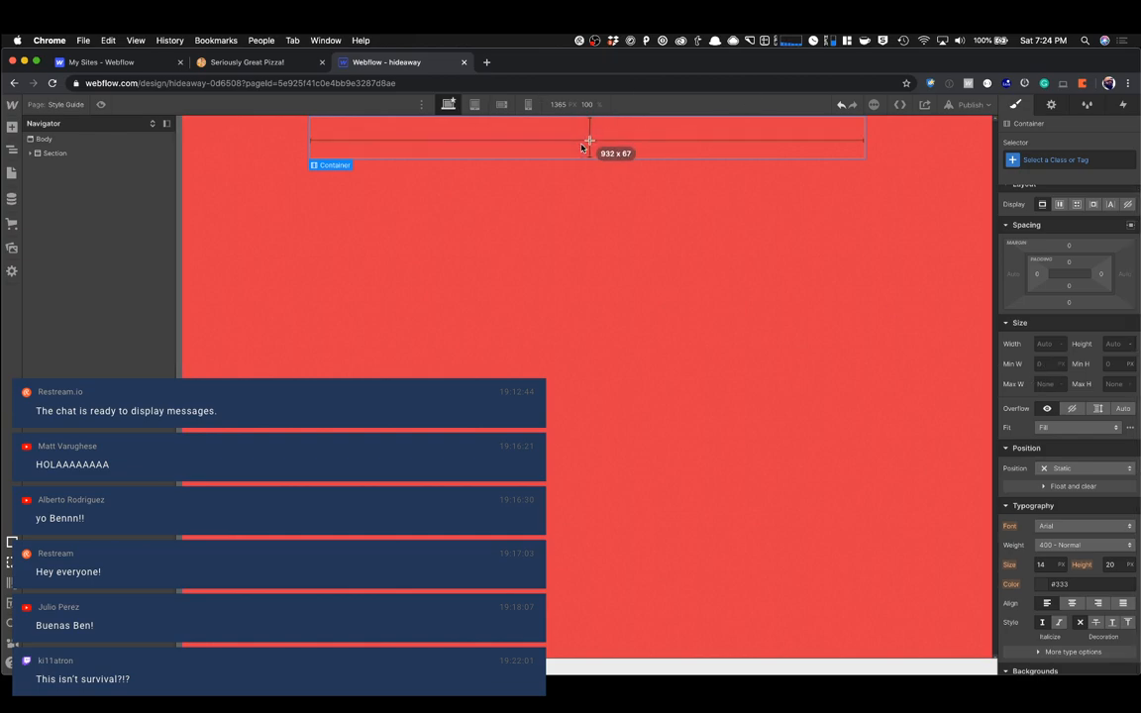
drag(301, 120, 858, 179)
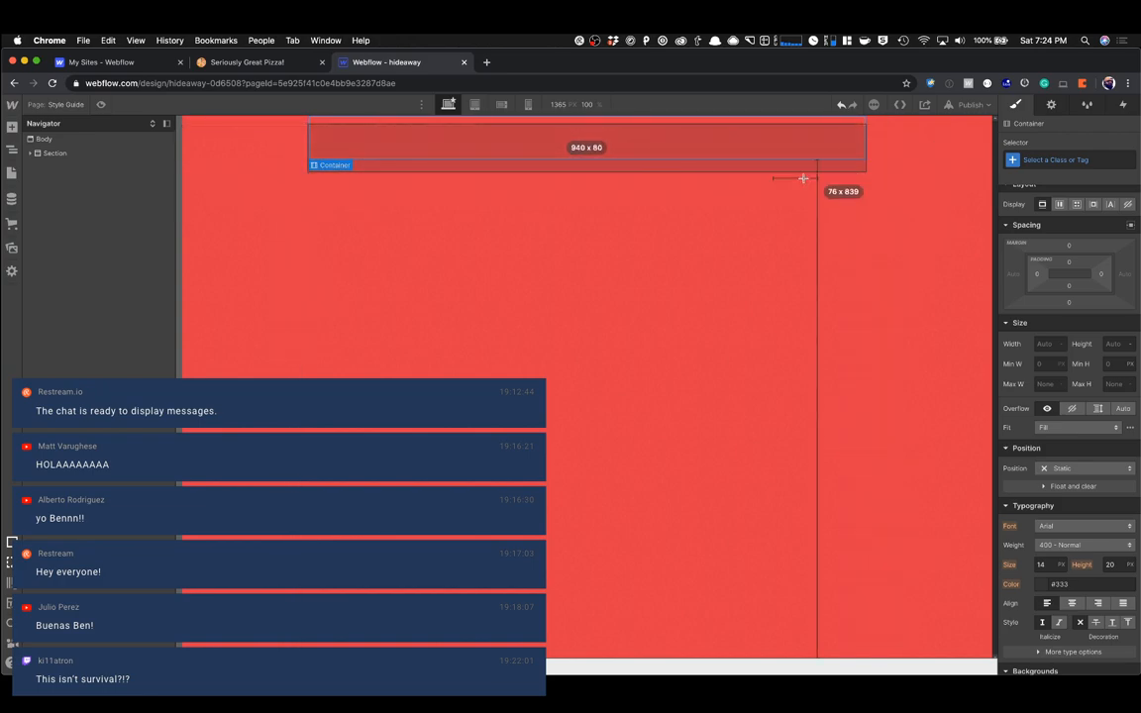
click(1041, 384)
text(1200)
key(Tab)
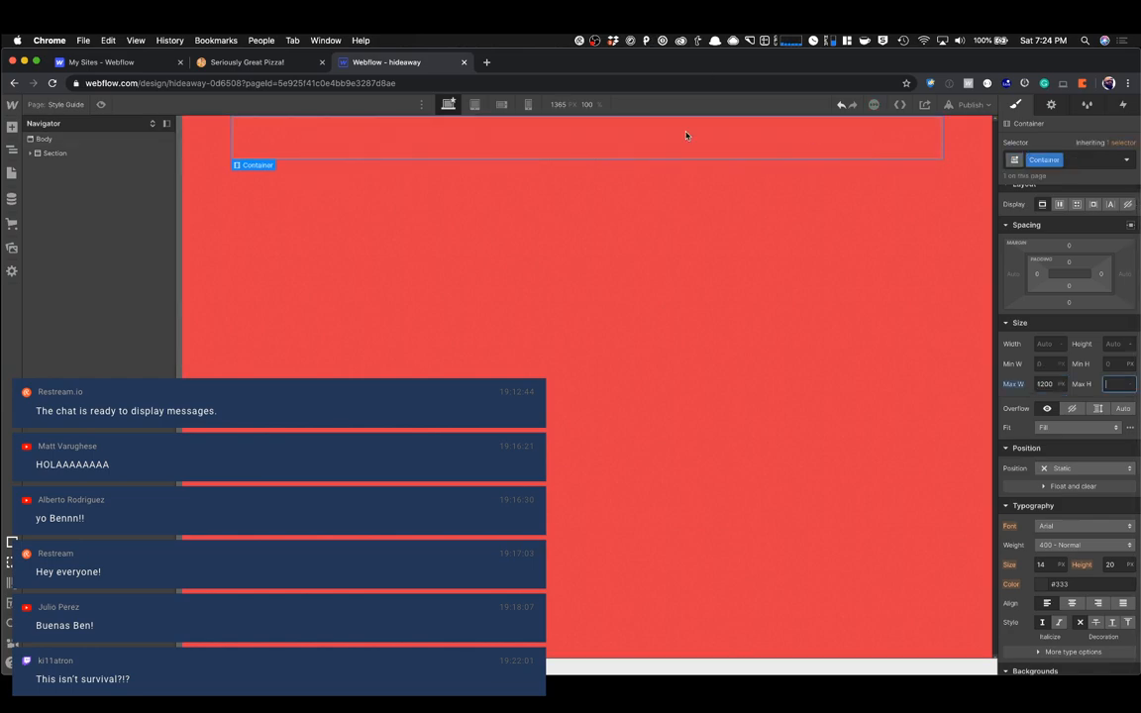
Reset the Container's maximum width.
right_click(1016, 386)
key(Escape)
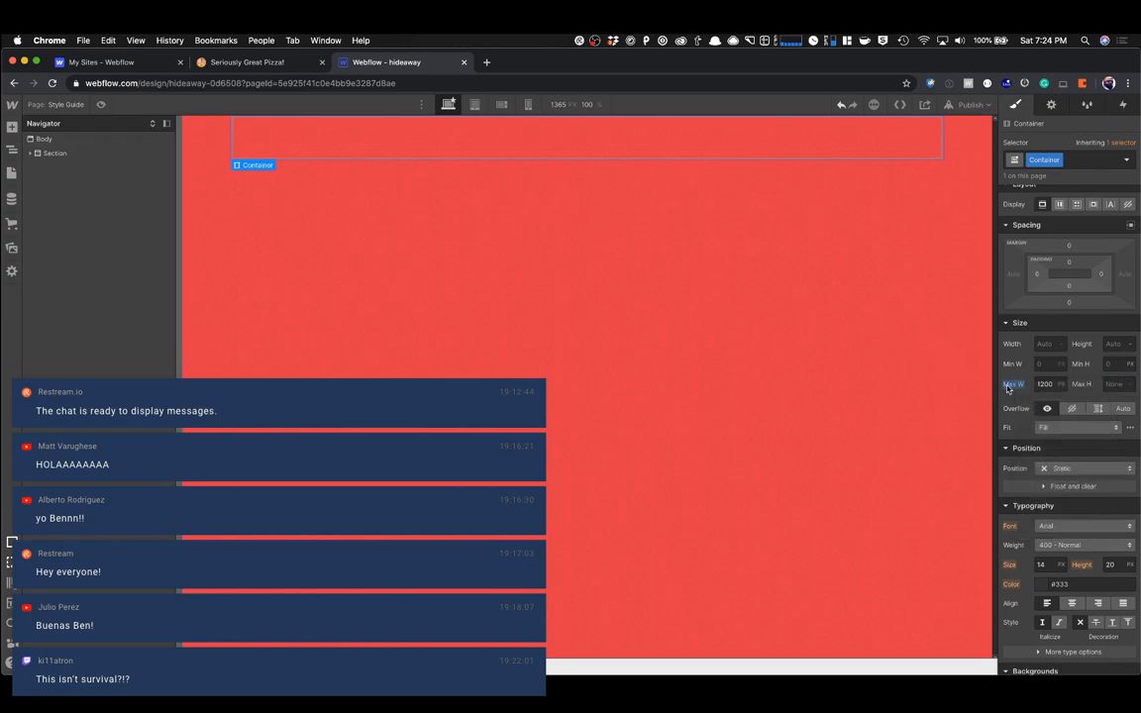
alt+click(1011, 385)
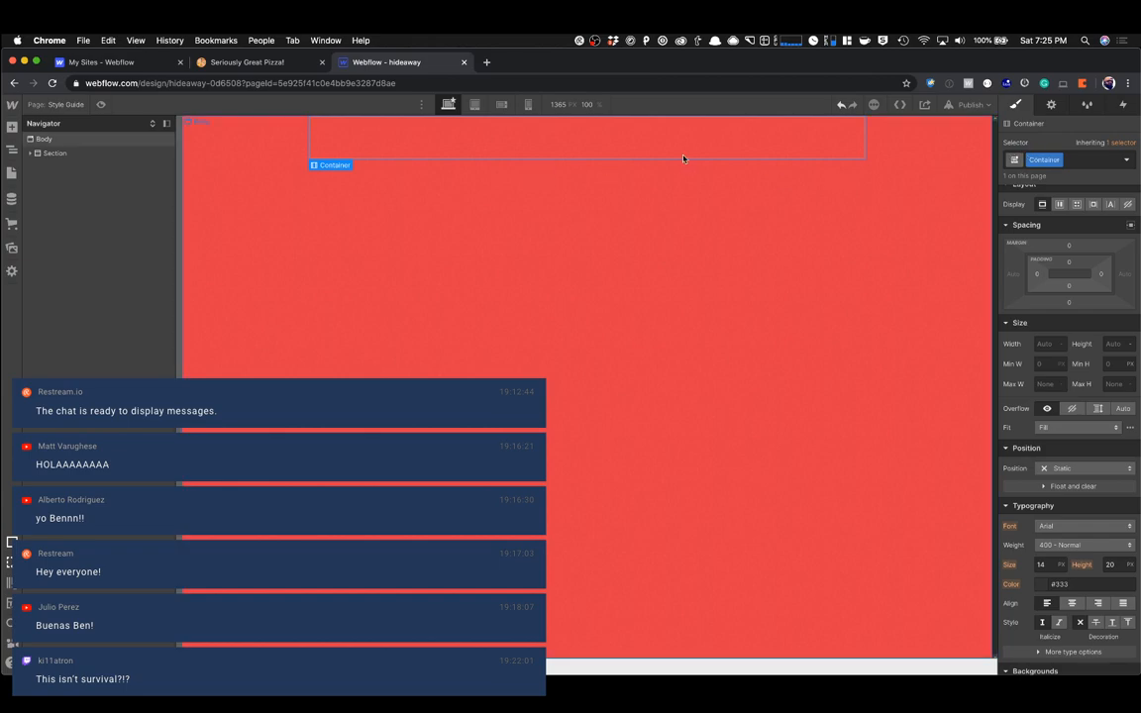
click(1070, 159)
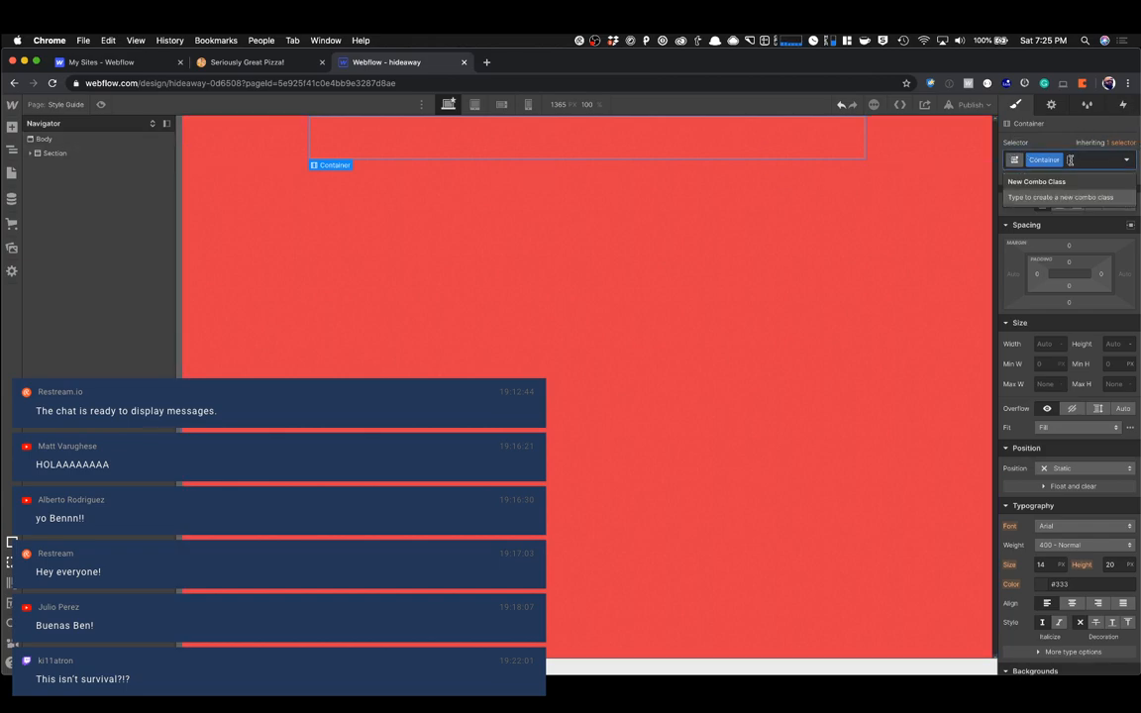
click(601, 214)
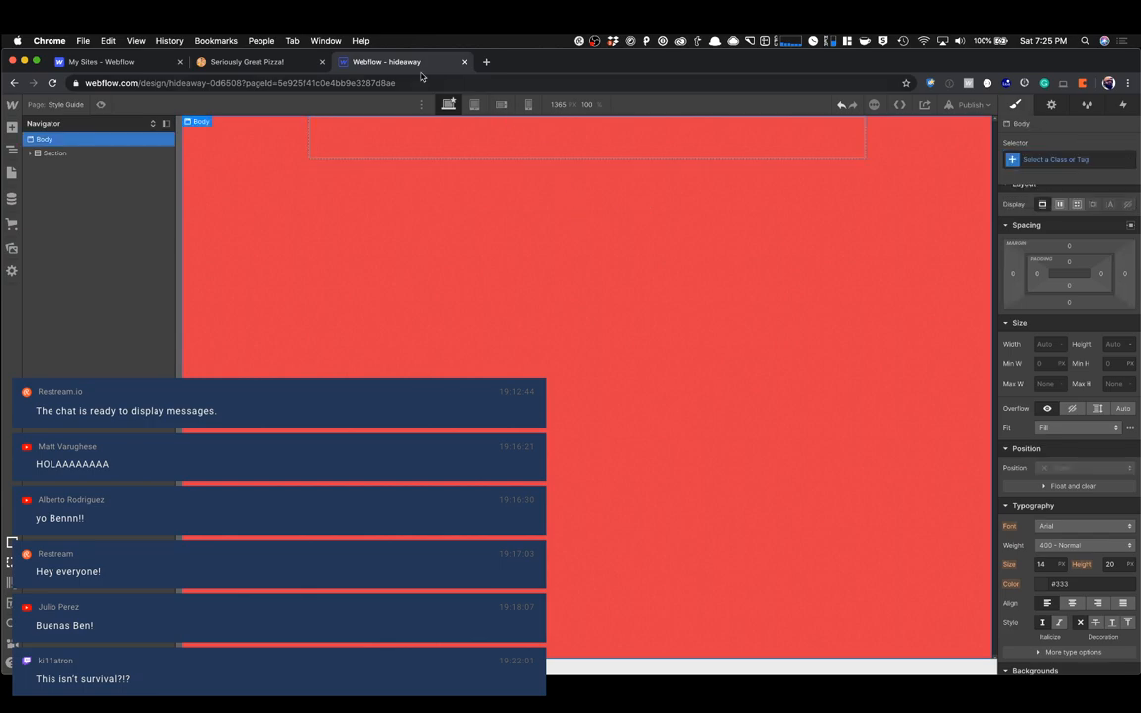
Check the Hideaway Pizza header again, then add a Div Block with the class Nav Wrapper inside the Container.
click(247, 62)
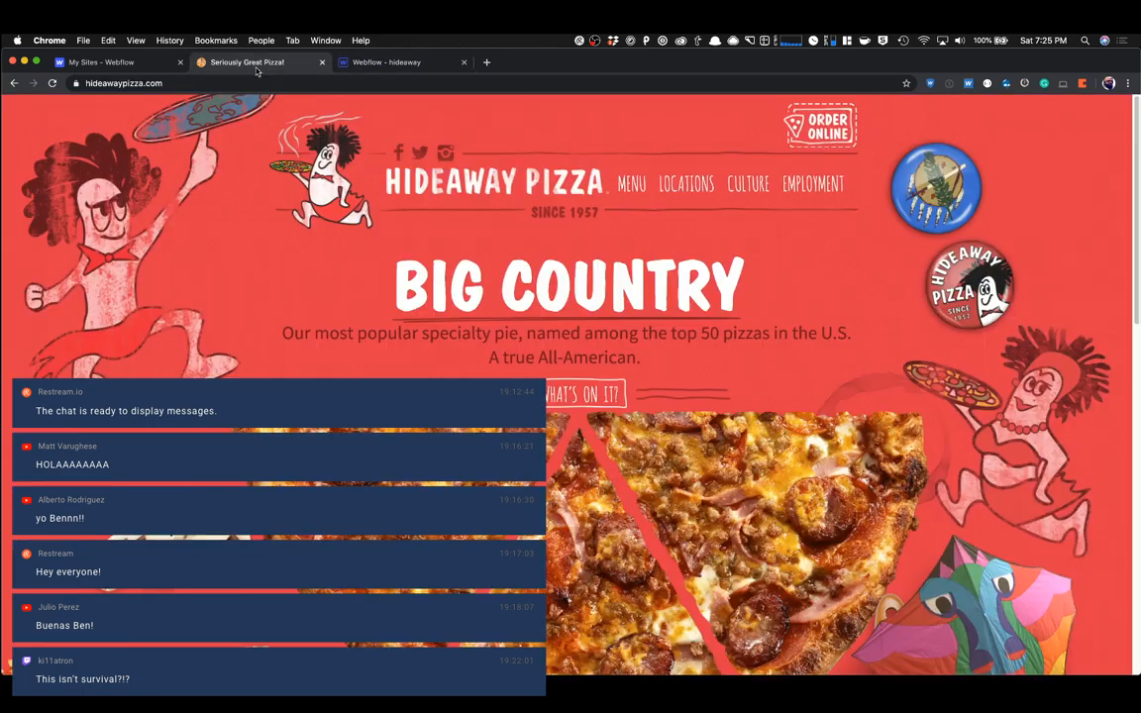
click(403, 63)
click(405, 150)
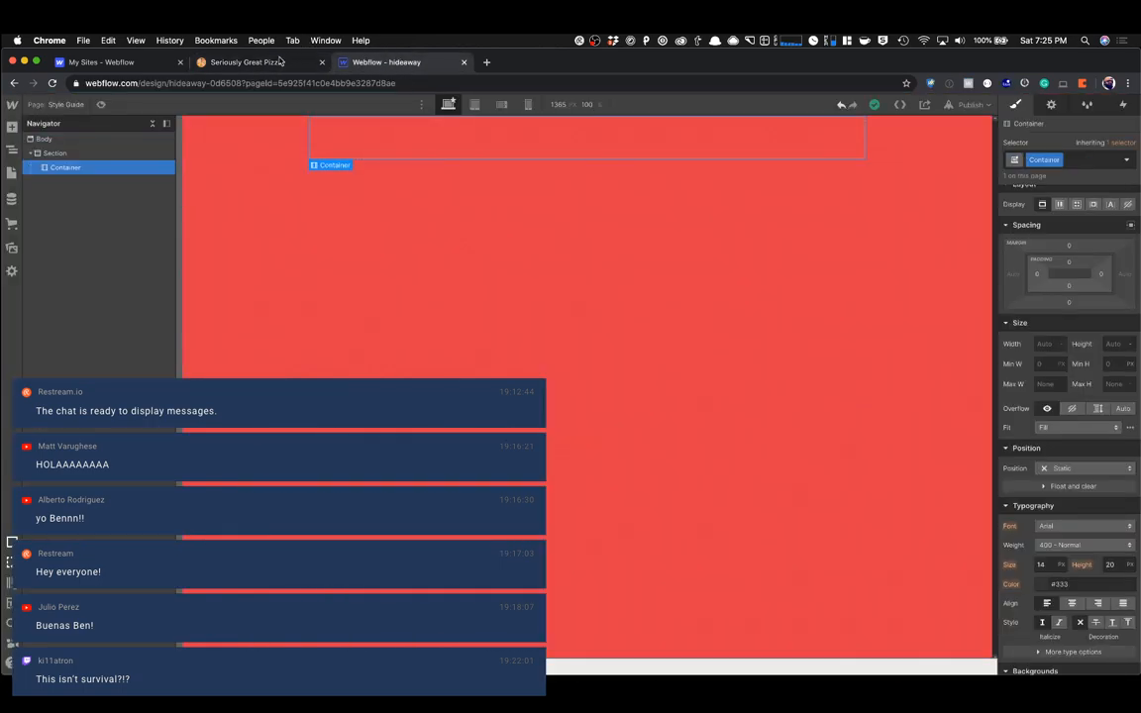
click(255, 57)
click(384, 62)
key(super+e)
text(div)
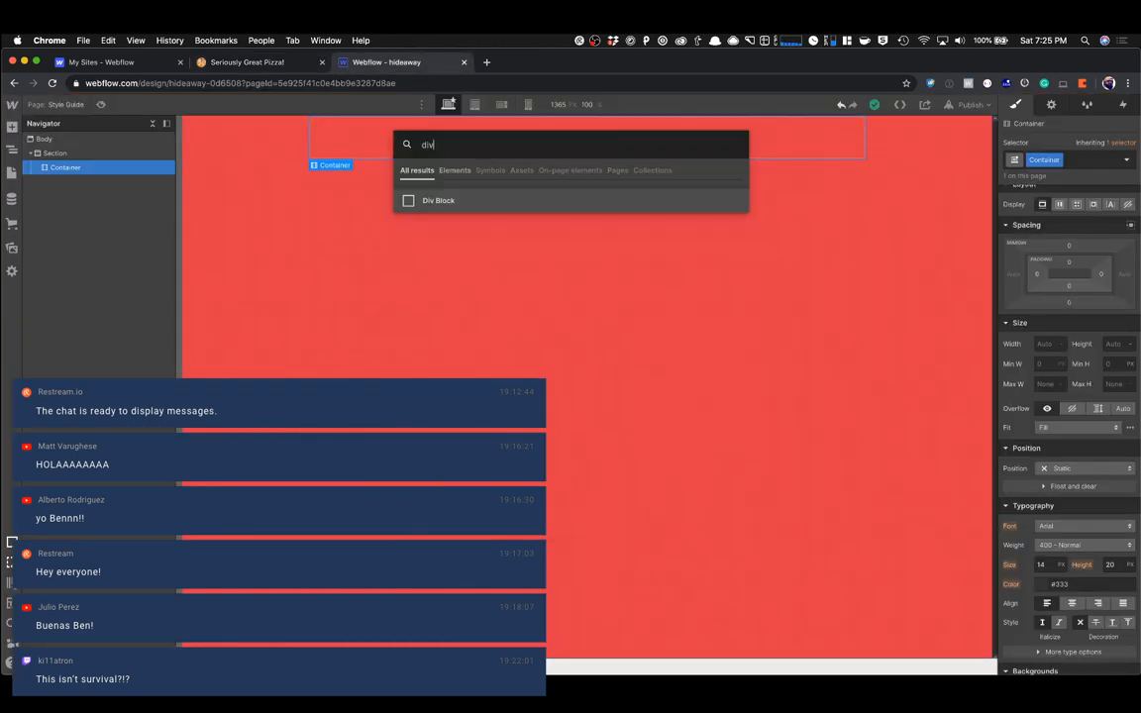
key(Return)
click(1051, 164)
text(Nav Wrapper)
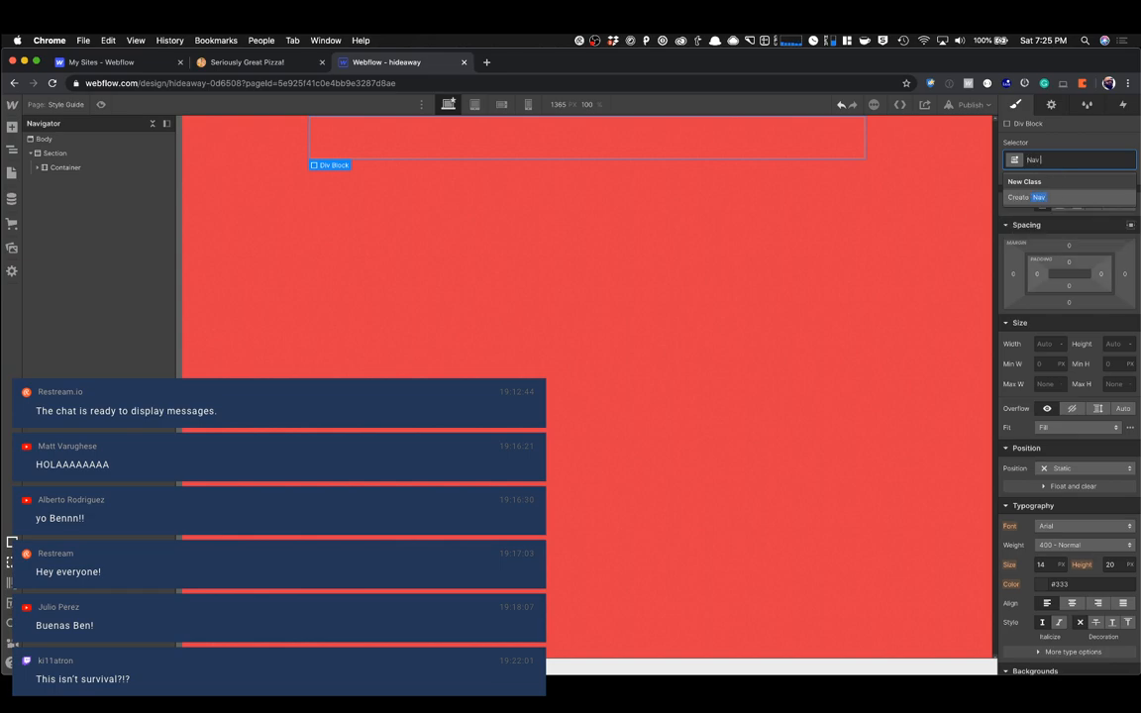
key(Return)
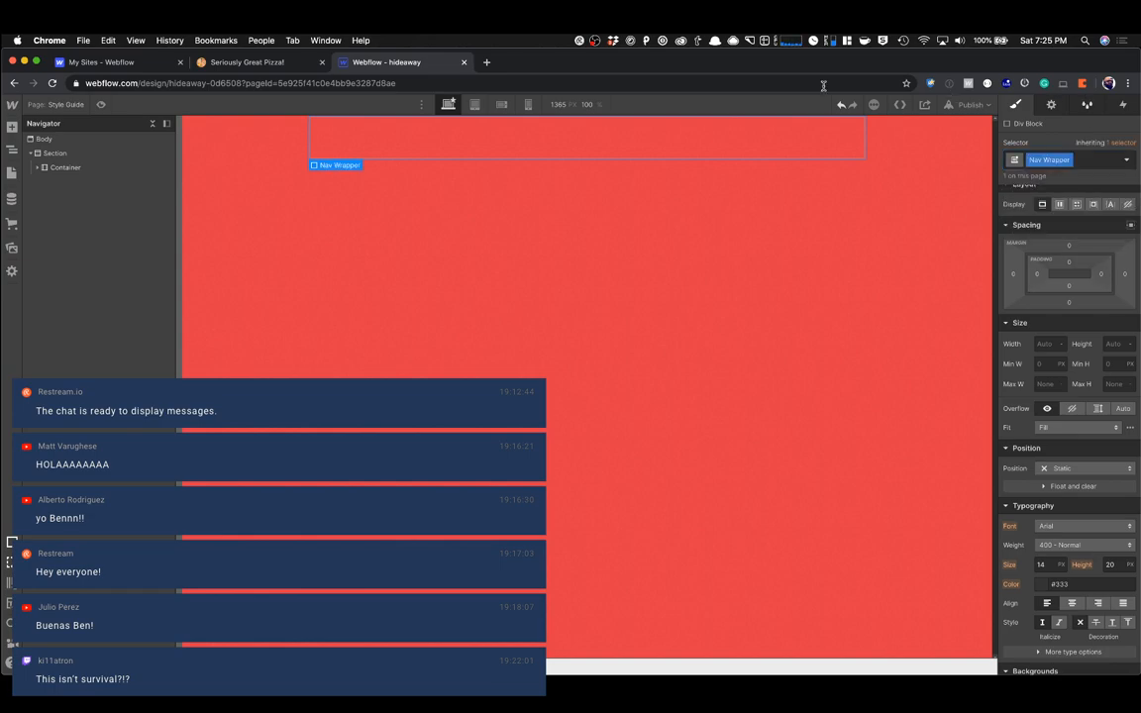
From the Hideaway Pizza homepage, launch the Sizzy app and move its window clear of the browser's address bar.
click(252, 65)
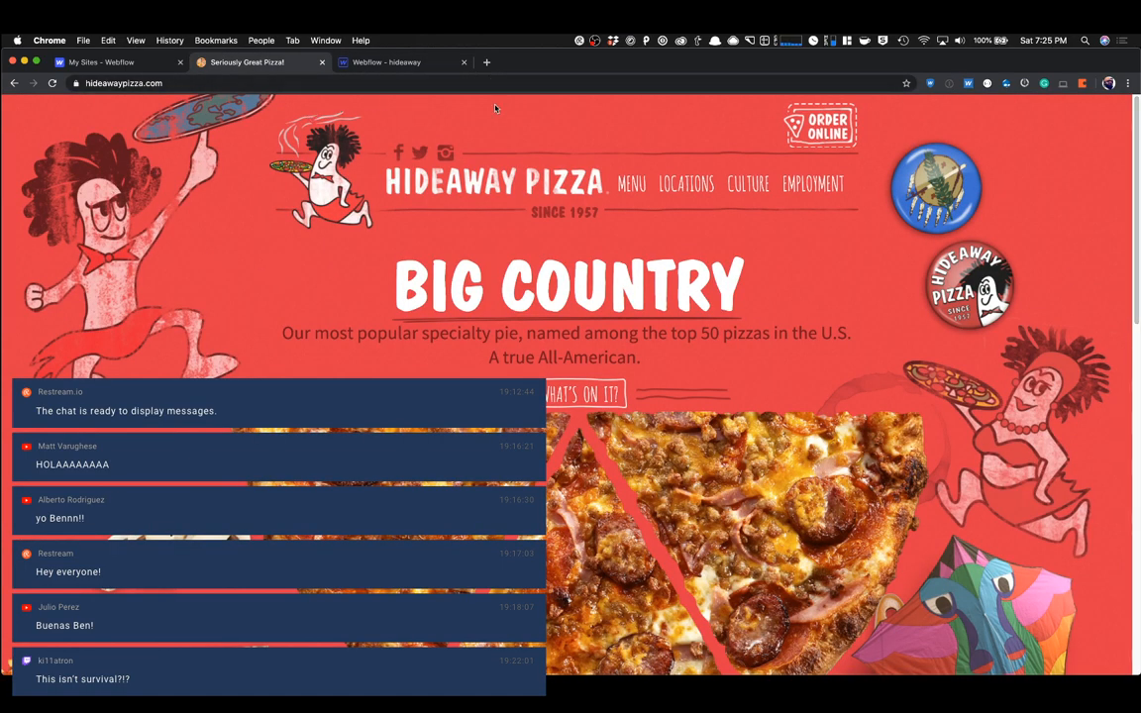
key(super+space)
text(sizzy)
key(Return)
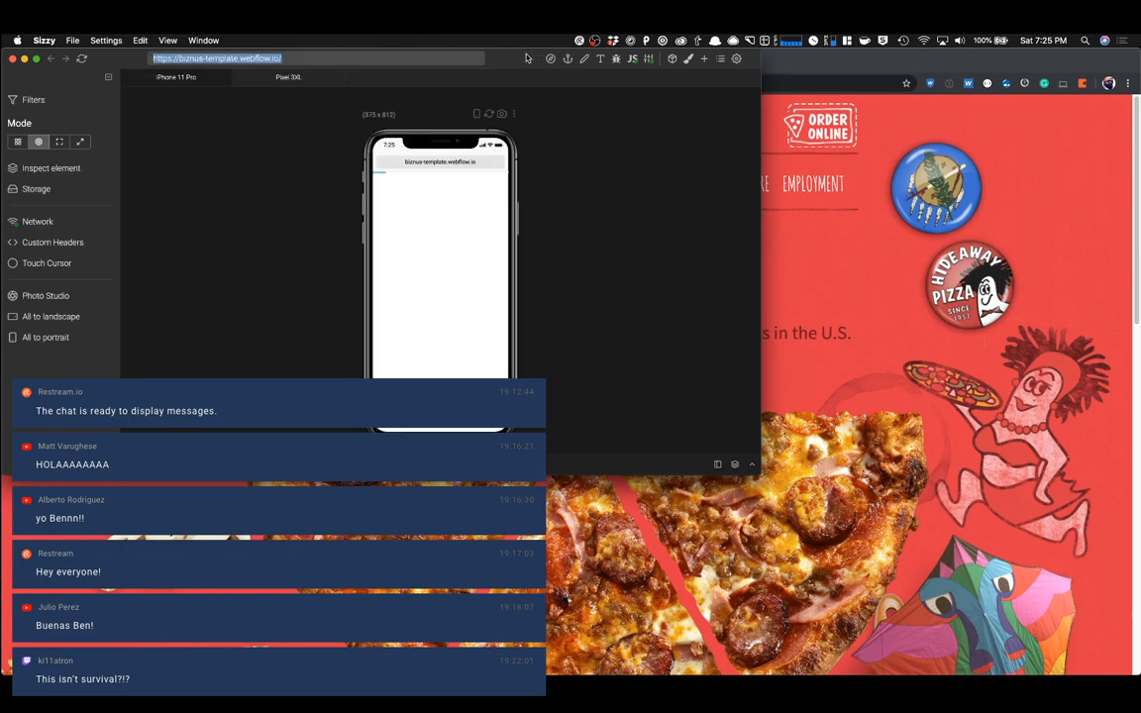
drag(473, 50, 709, 174)
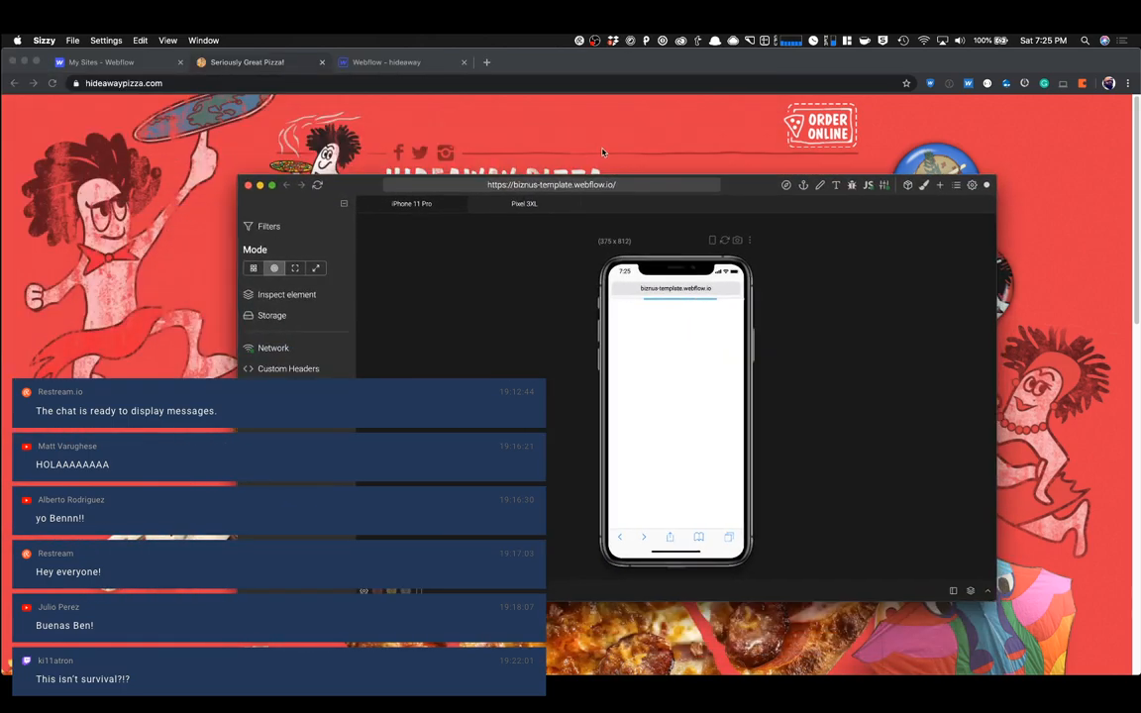
click(292, 84)
key(super+c)
key(super+Tab)
click(472, 184)
key(super+v)
key(Return)
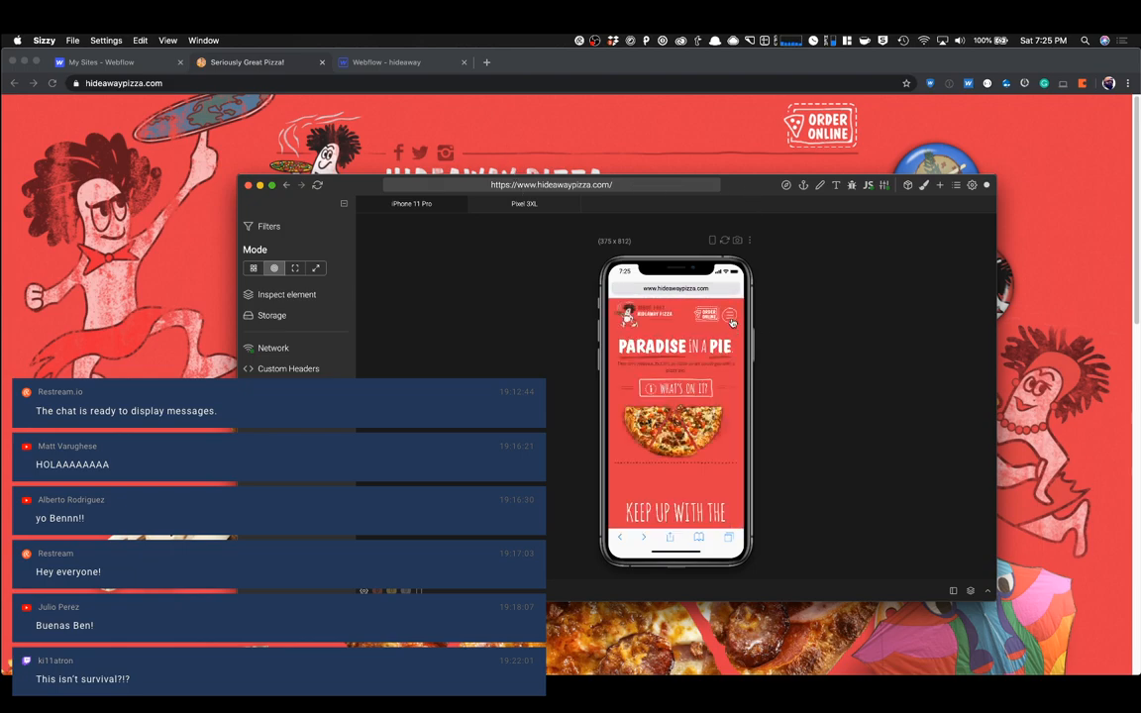
Open and close the mobile navigation menu in the iPhone 11 Pro preview to examine how it behaves.
click(730, 315)
click(733, 315)
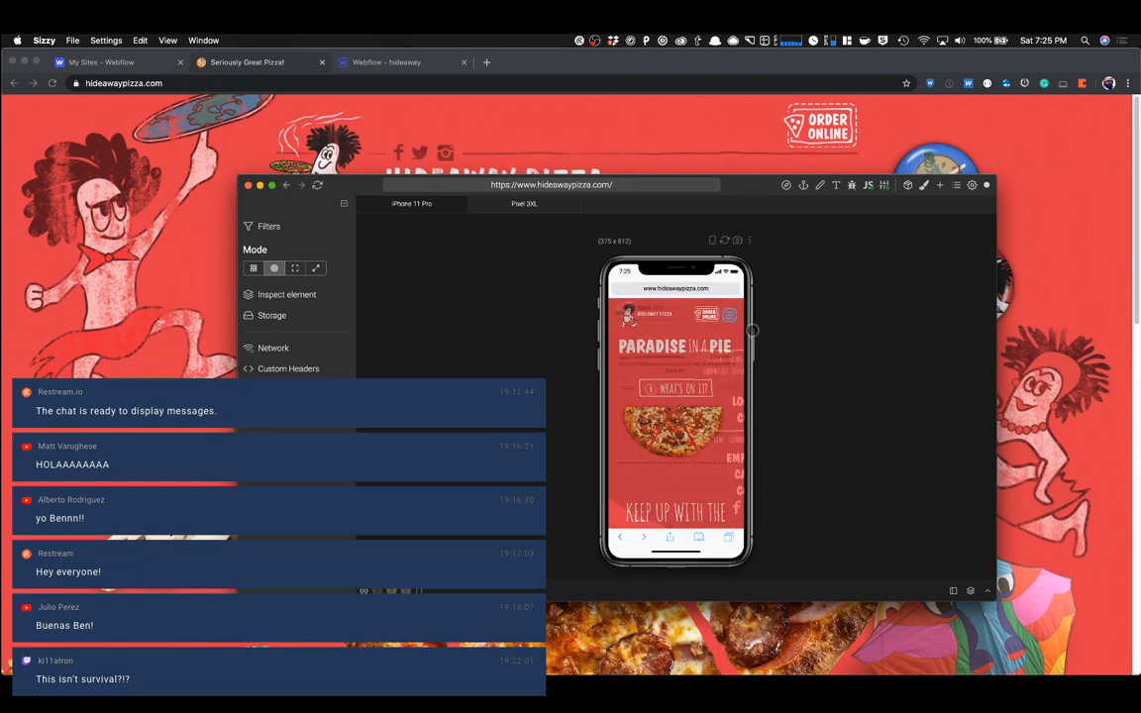
click(734, 318)
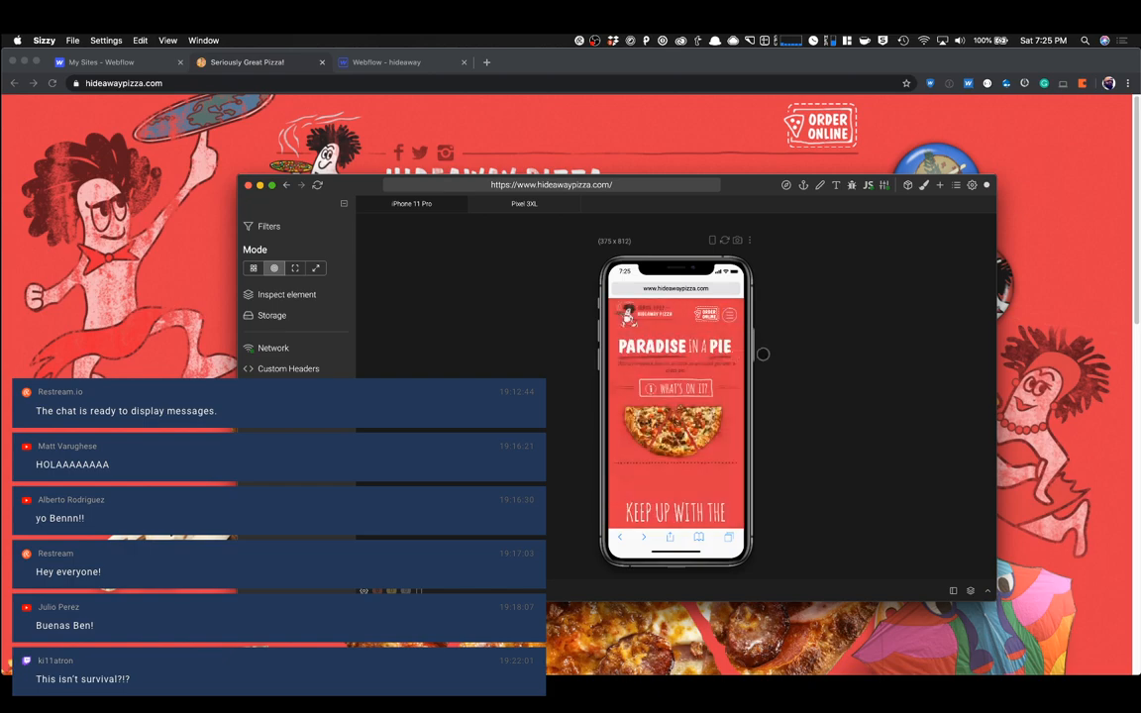
click(729, 318)
click(730, 316)
Back in the Webflow project, add a Div Block with the class Nav Top Row inside the Nav Wrapper.
key(super+Tab)
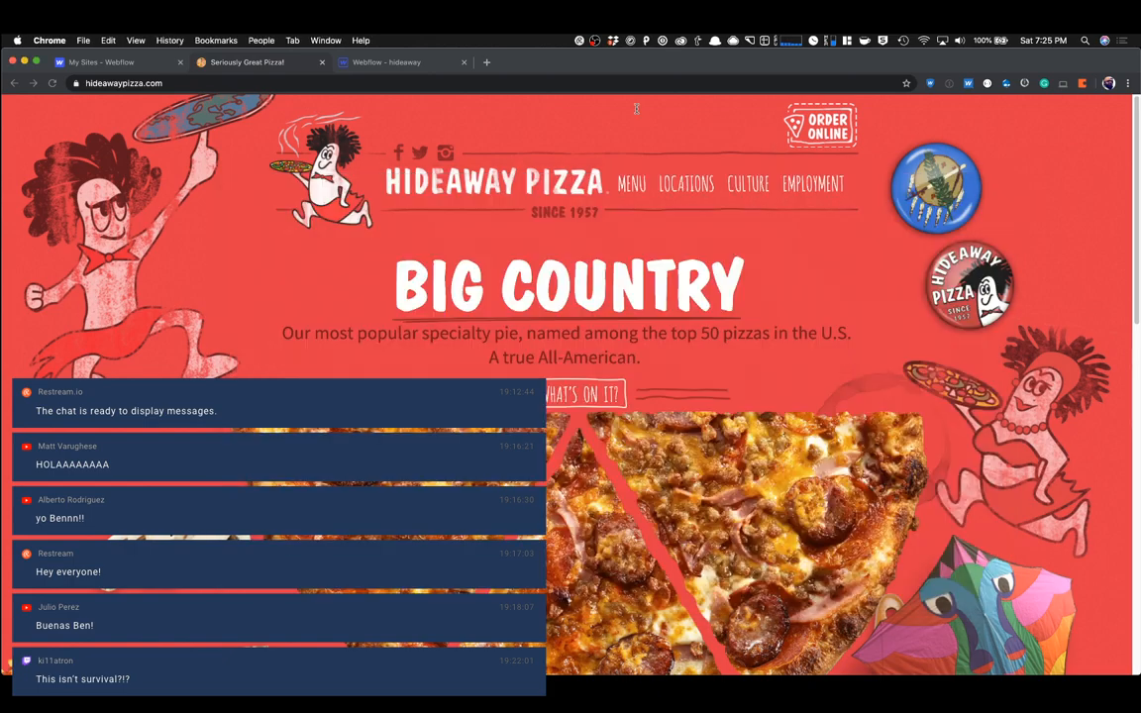
click(370, 63)
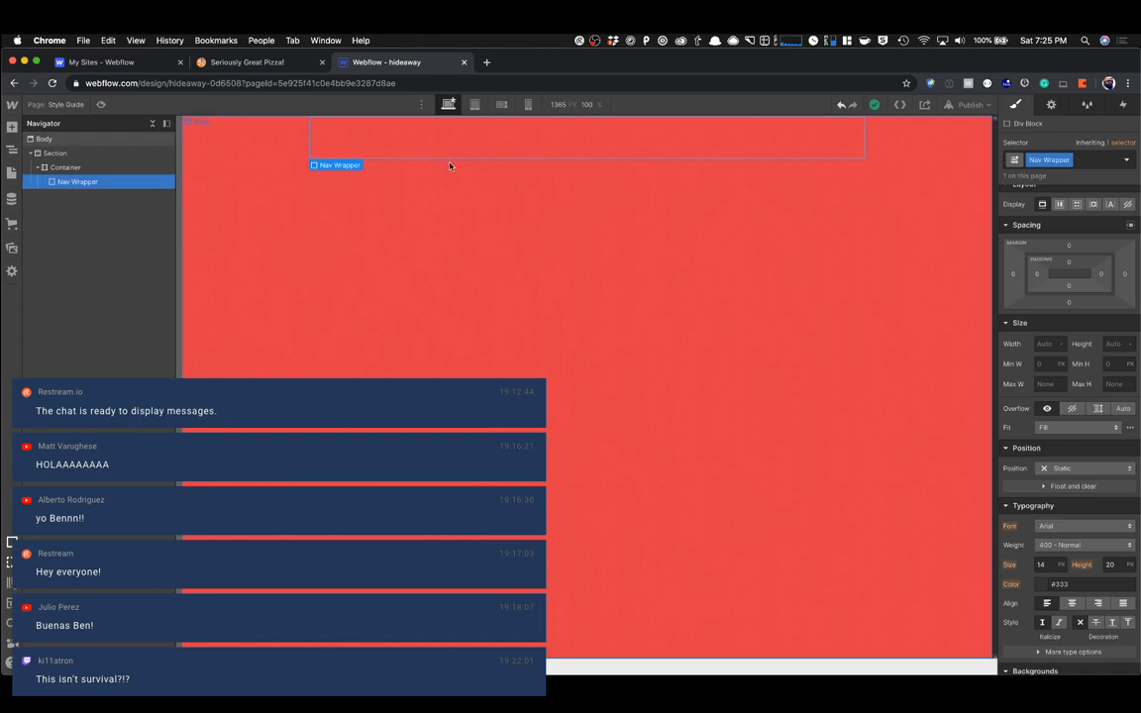
key(super+e)
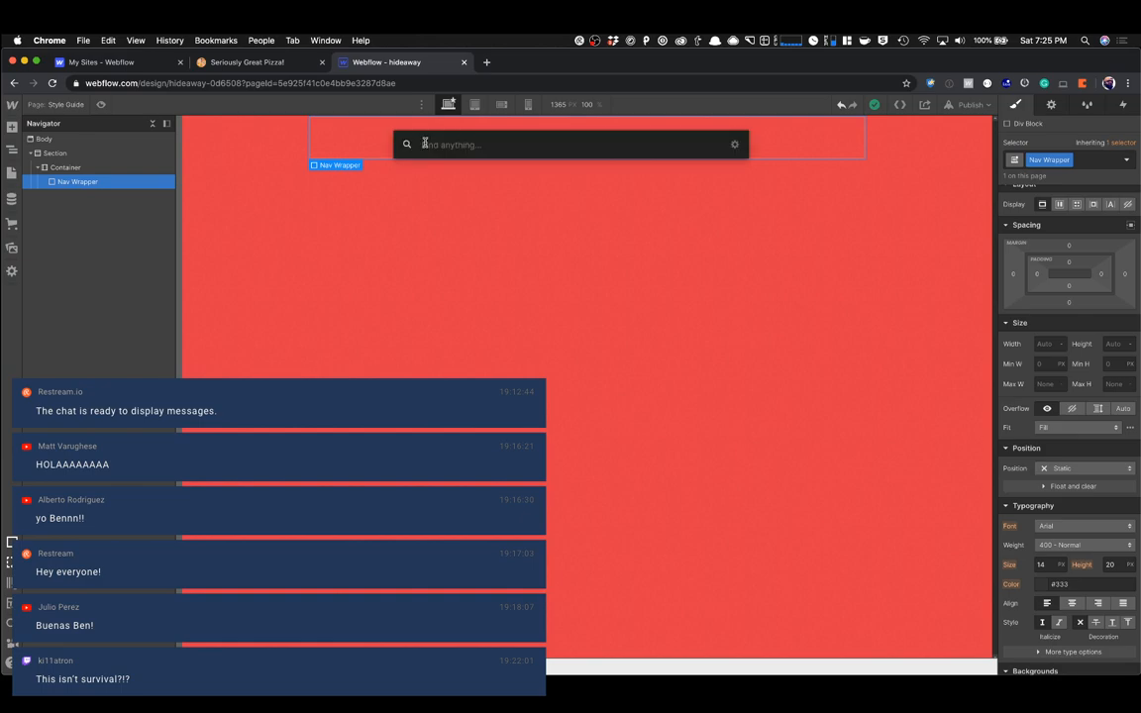
text(div)
key(Return)
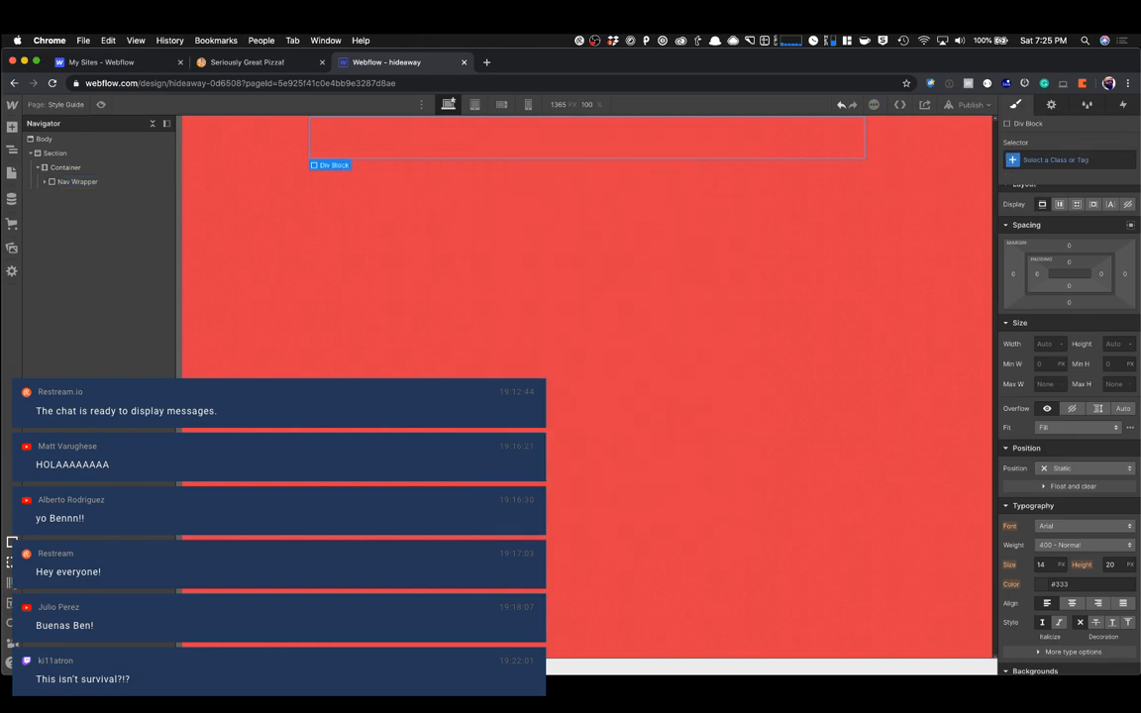
key(super+Return)
text(Nave)
key(BackSpace)
text(TRo)
text( Row)
key(Return)
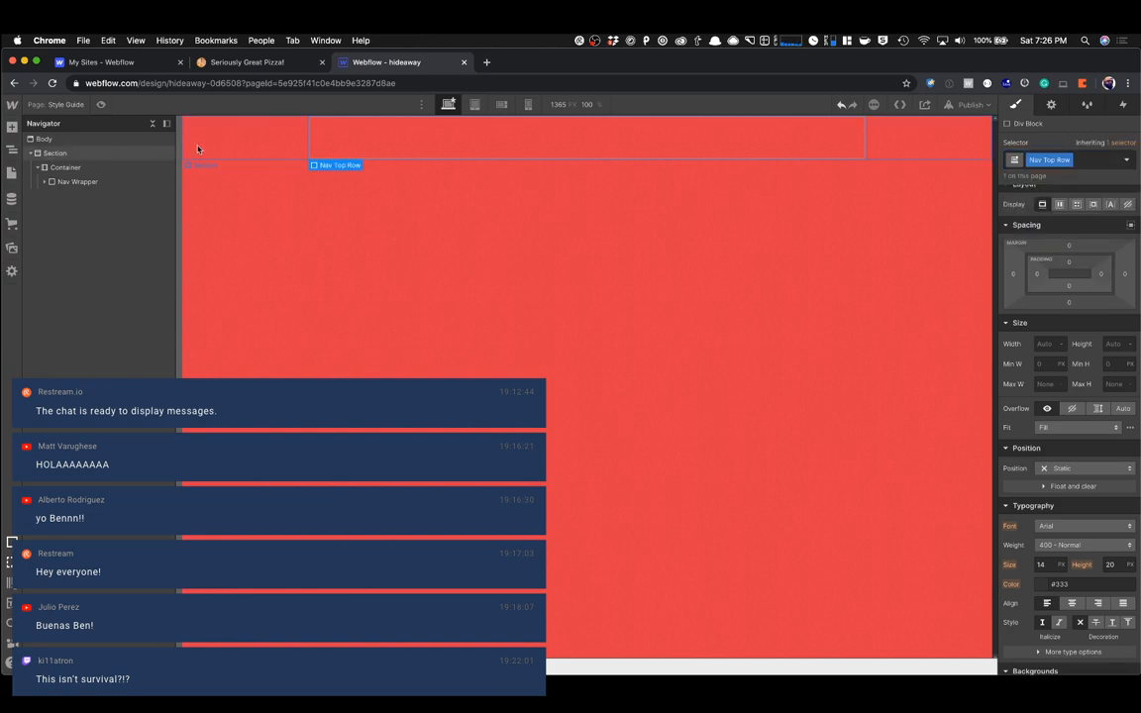
Insert a Link Block inside the Nav Top Row.
click(377, 138)
key(super+k)
text(lin)
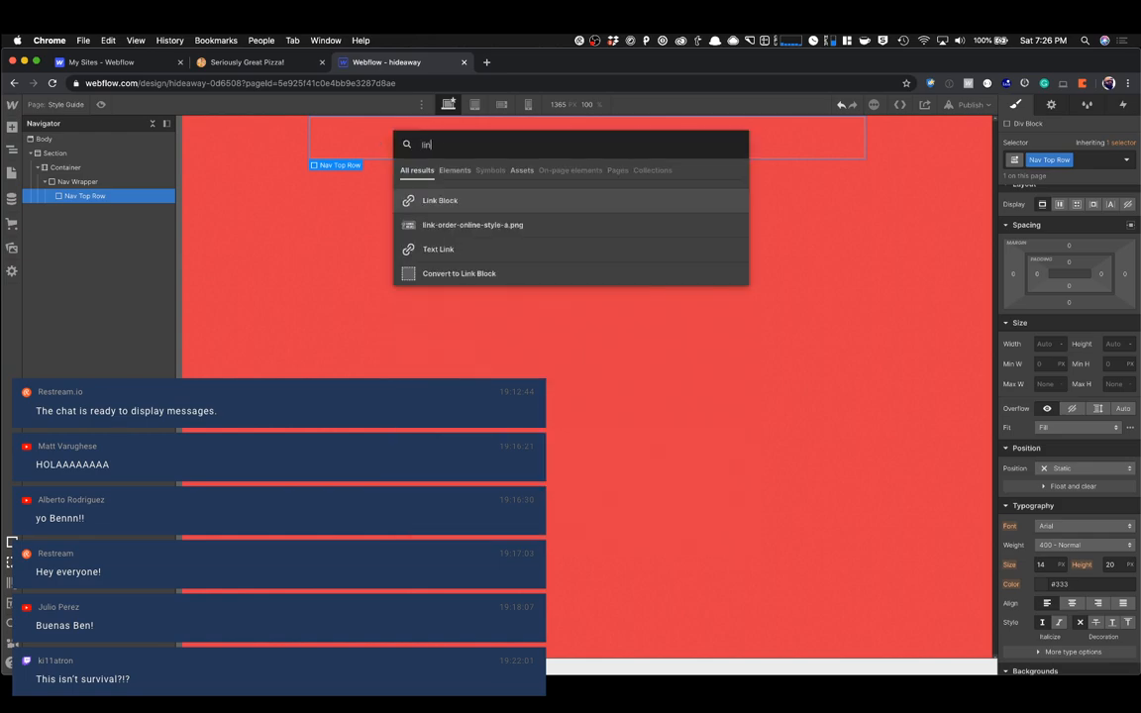
text(k)
key(Return)
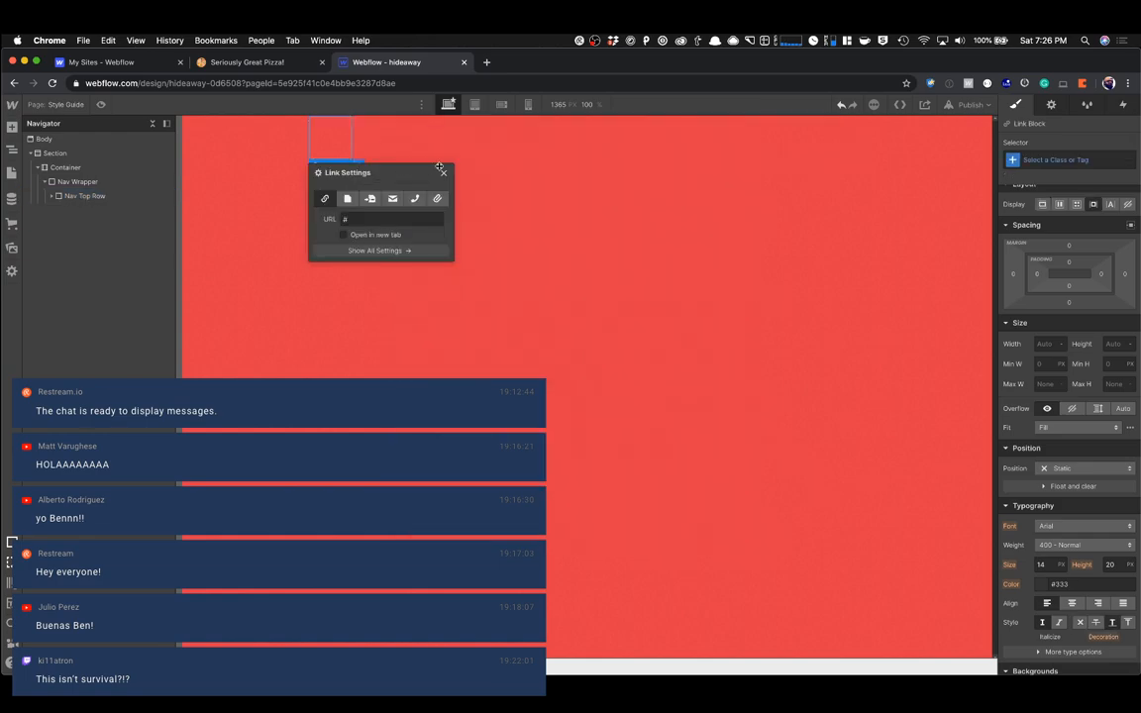
Add an Image inside the Link Block, using the white Order Online graphic from the assets, and close its settings.
key(super+k)
text(imag)
key(Return)
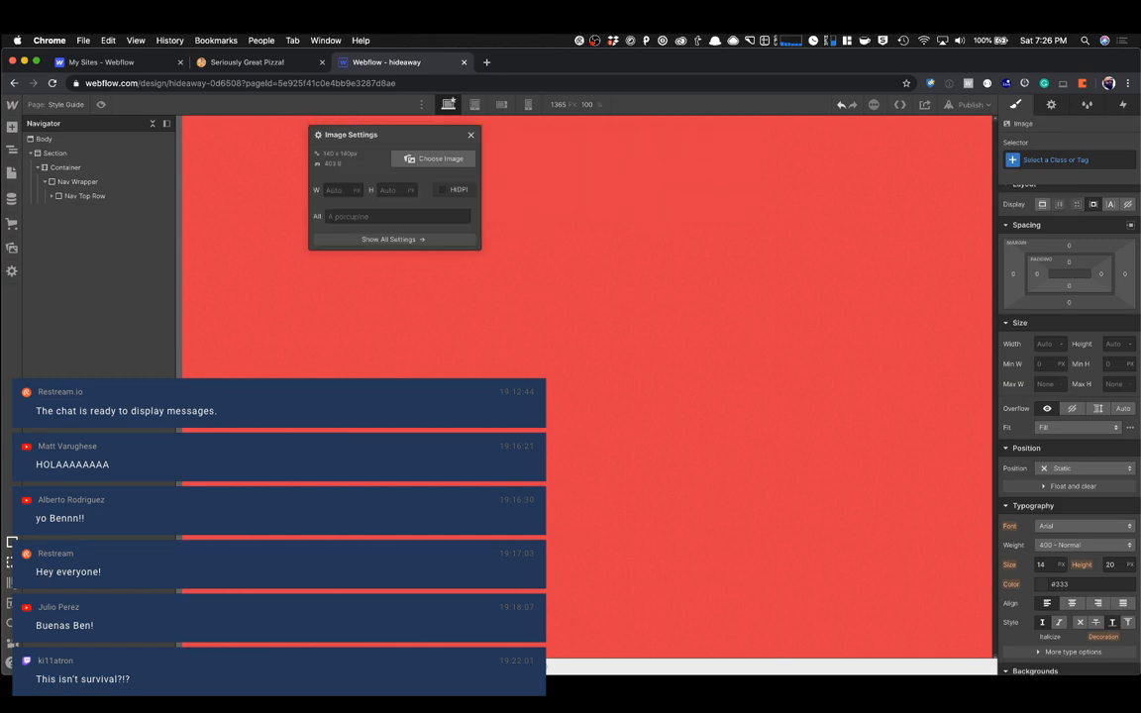
click(408, 149)
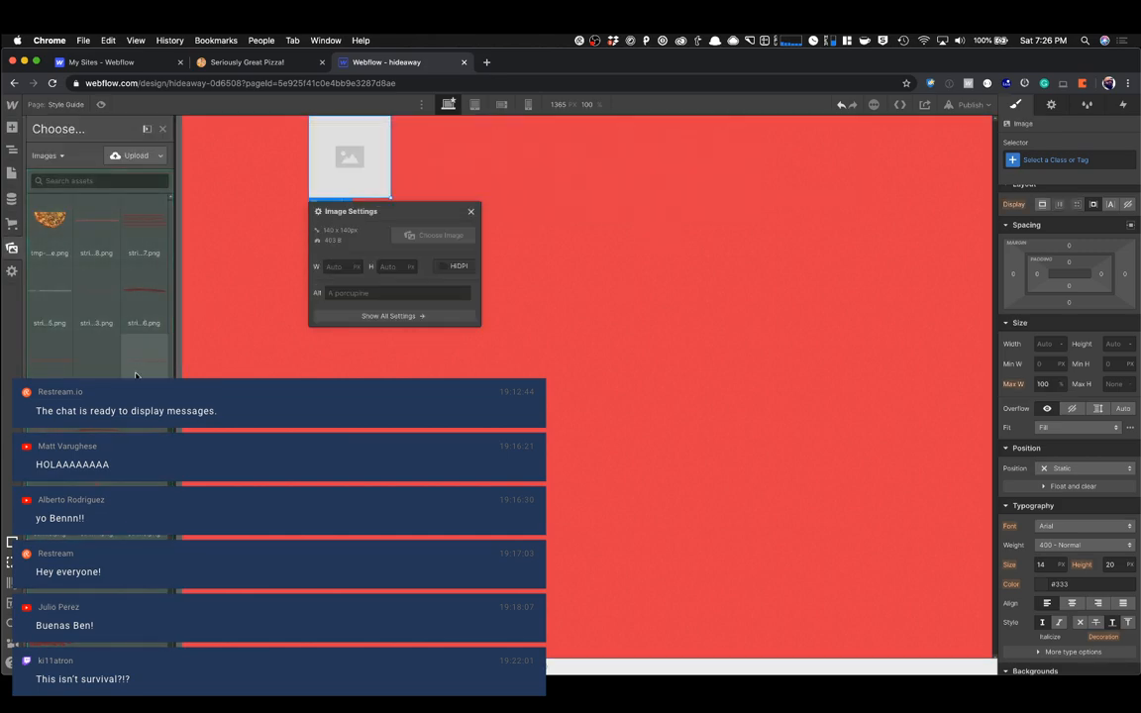
scroll(135, 374, down, 3)
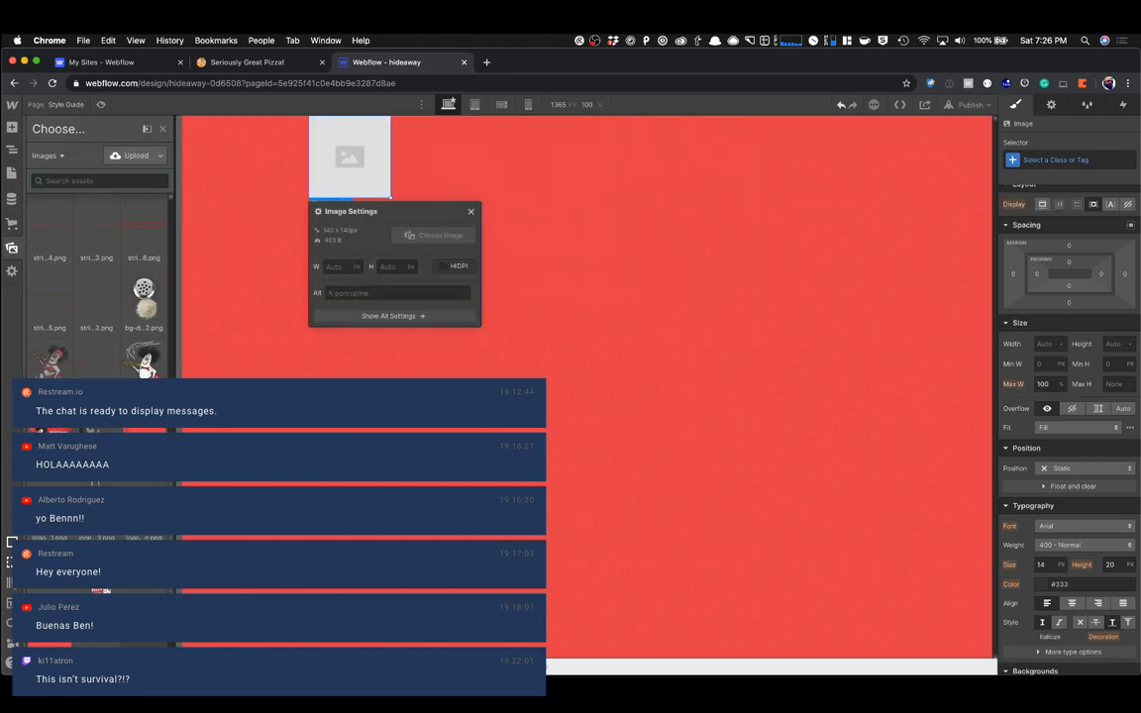
scroll(59, 545, down, 1)
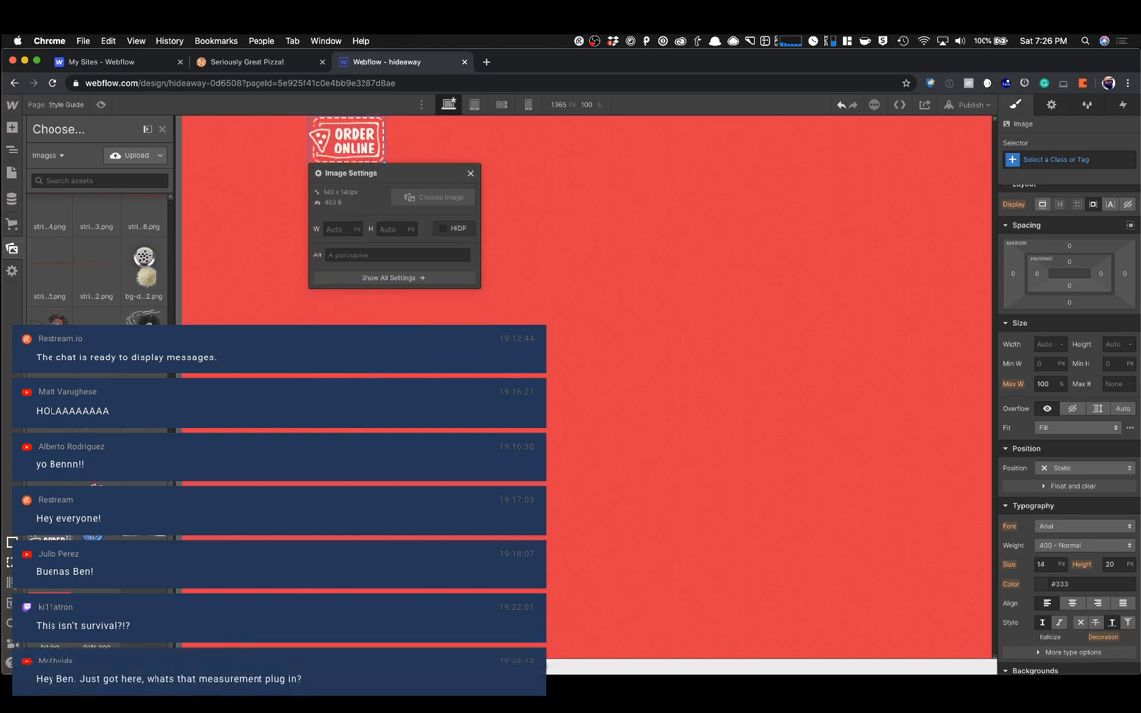
click(50, 545)
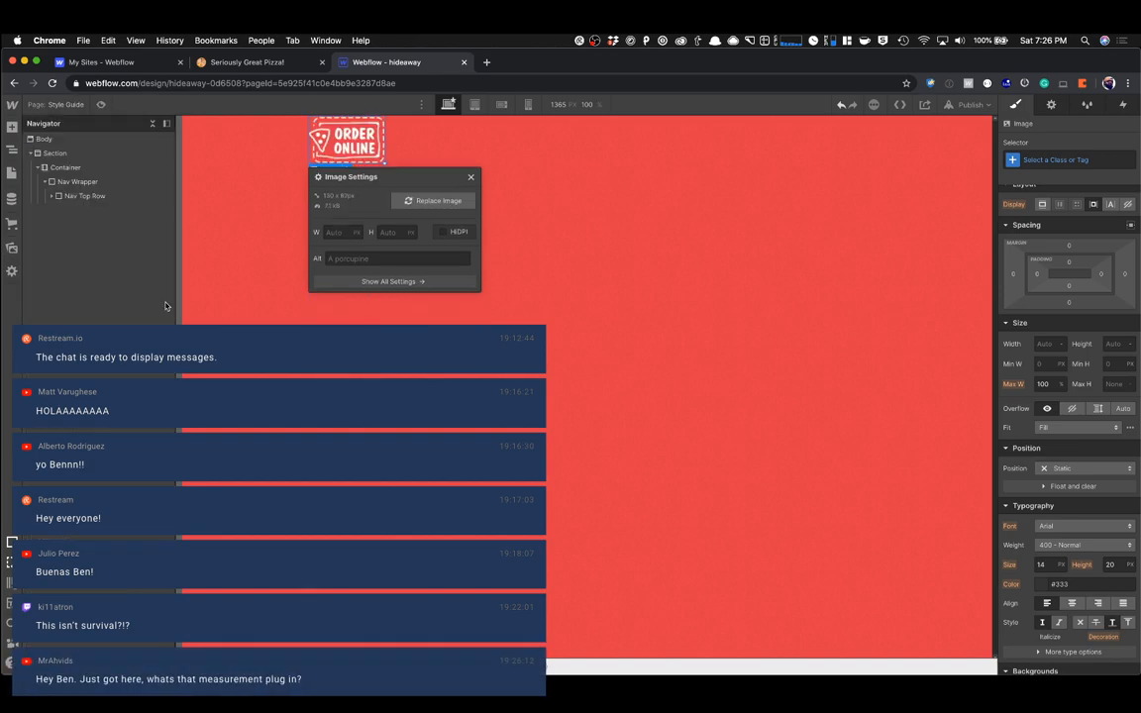
click(471, 176)
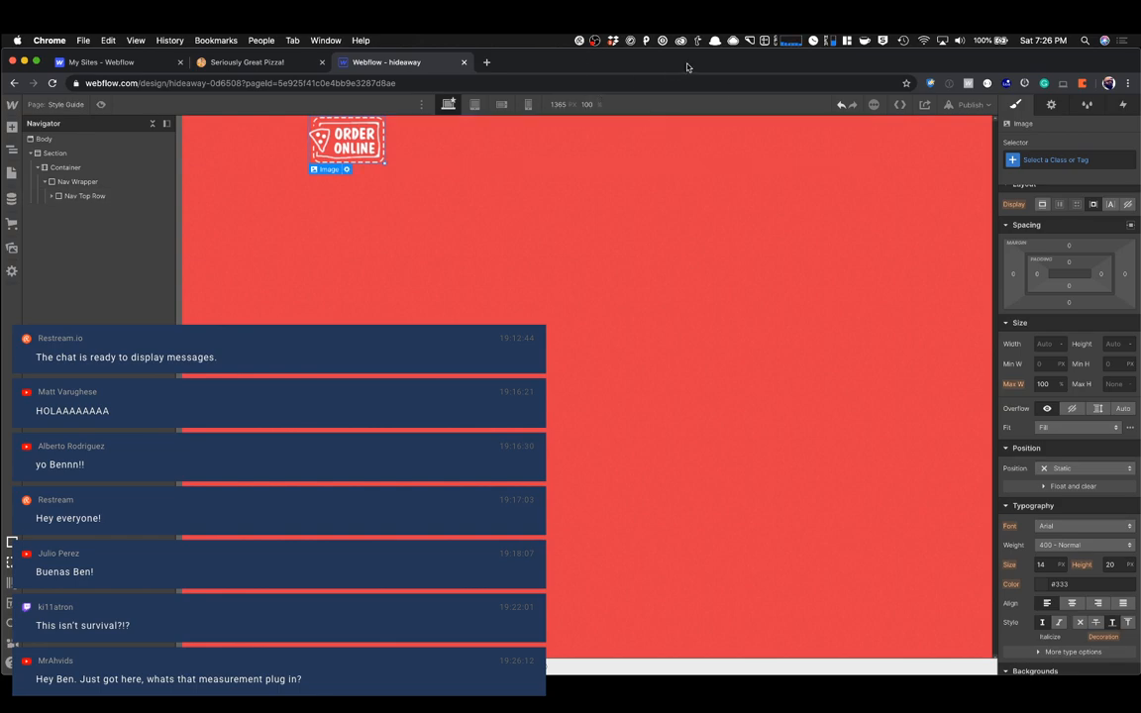
Search the web for "pixel snap" in a new browser tab and open the PixelSnap 2 website.
click(750, 40)
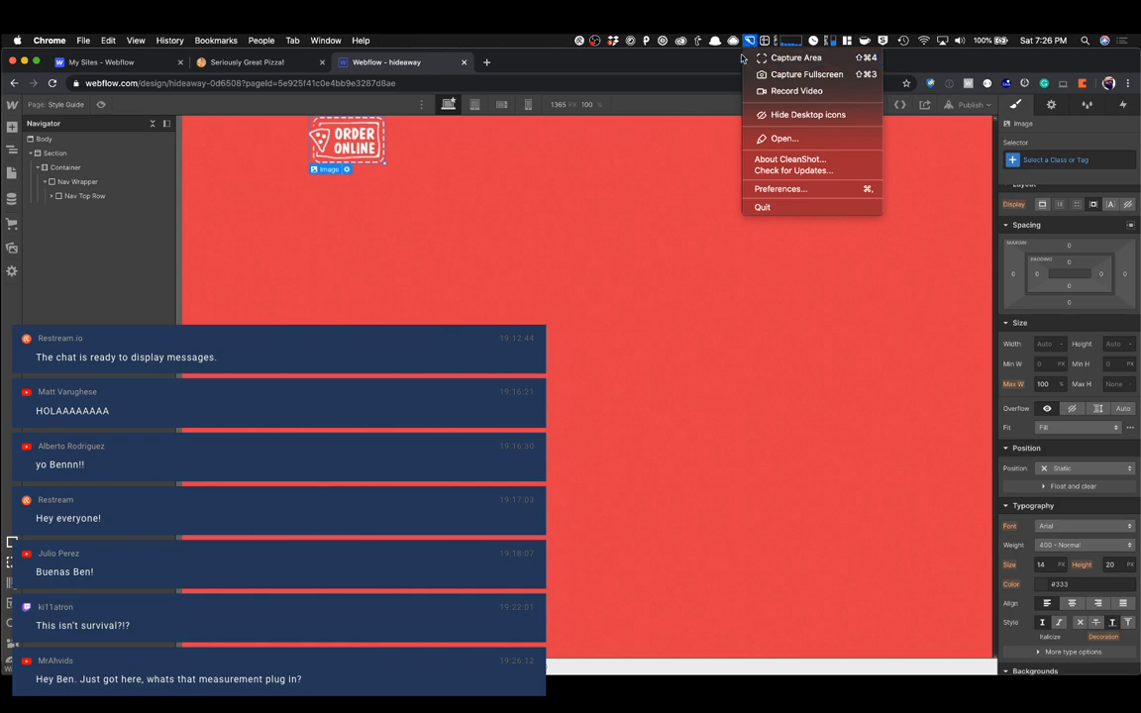
key(Escape)
click(486, 63)
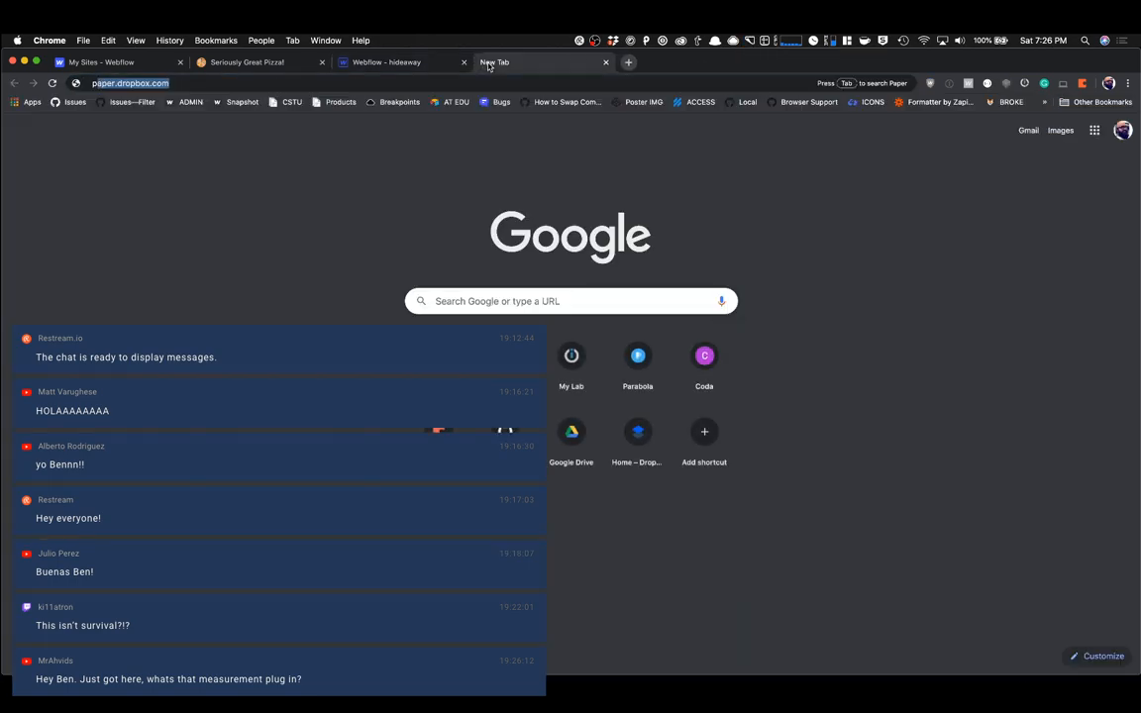
text(pixel snap)
key(Return)
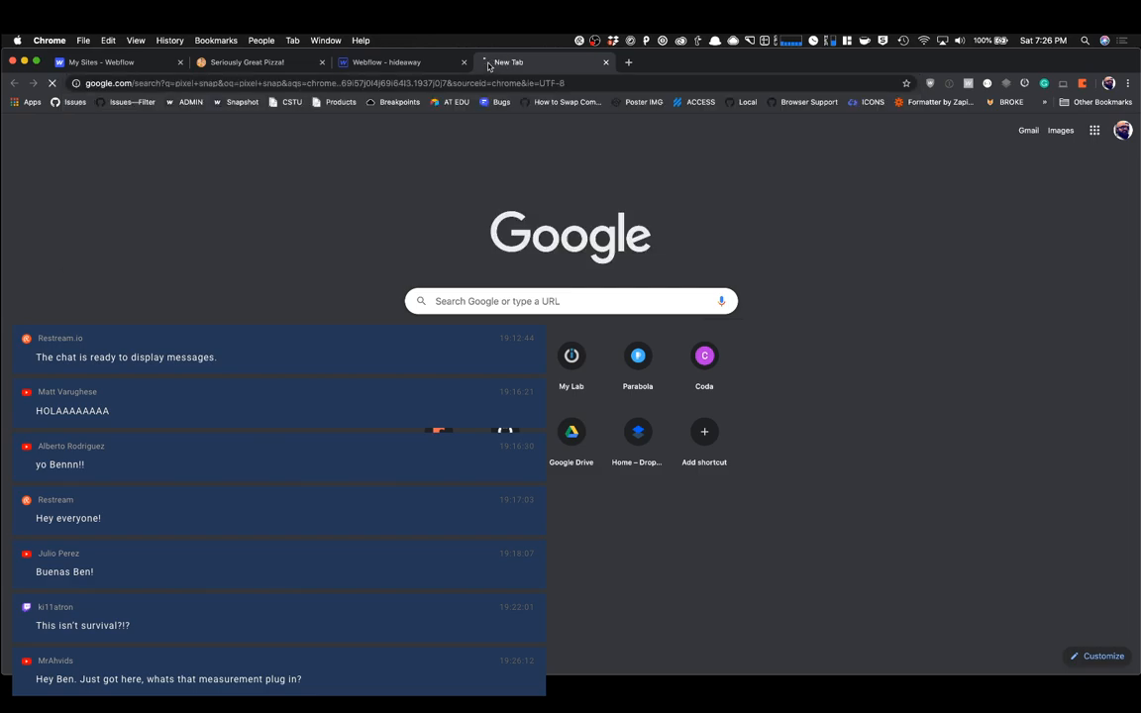
click(163, 218)
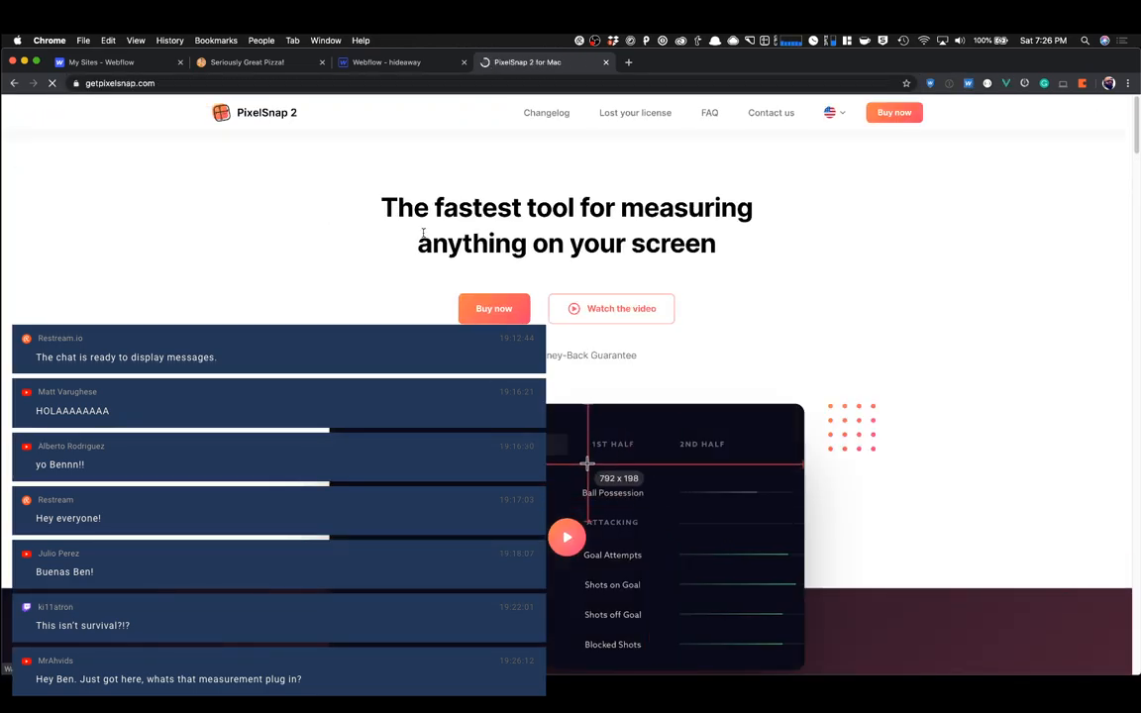
Follow the MakeTheWeb link at the end of the PixelSnap page and look over the developer's PixelSnap and CleanShot projects.
scroll(423, 233, down, 15)
scroll(423, 233, down, 20)
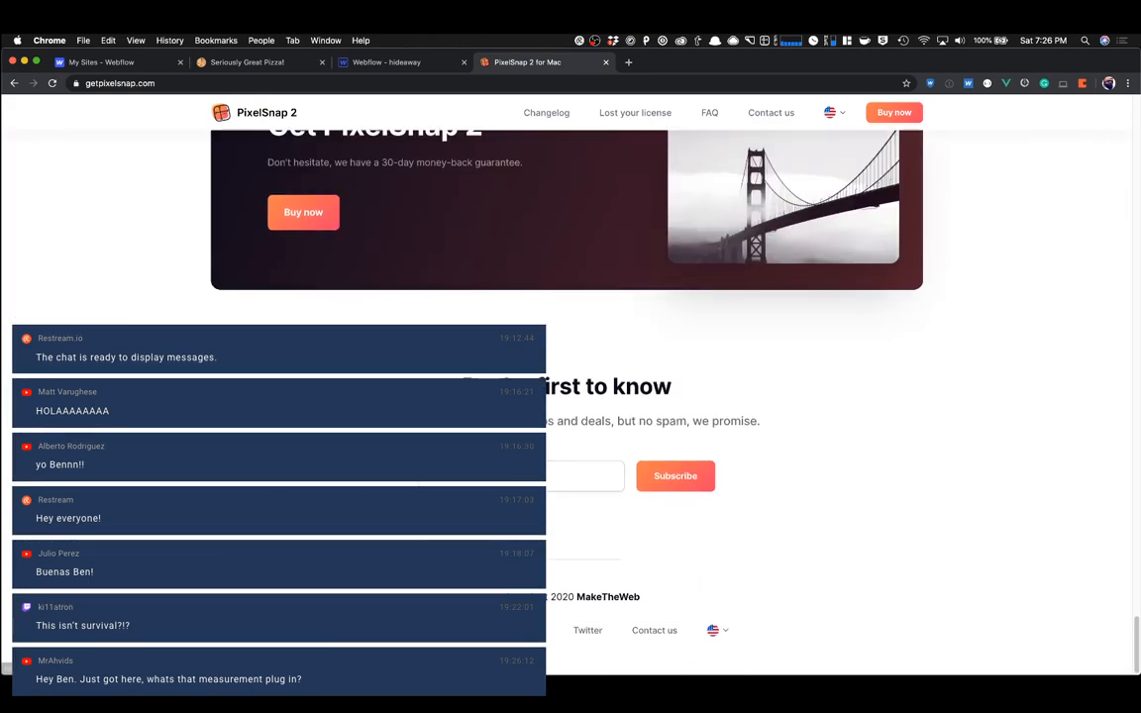
click(603, 598)
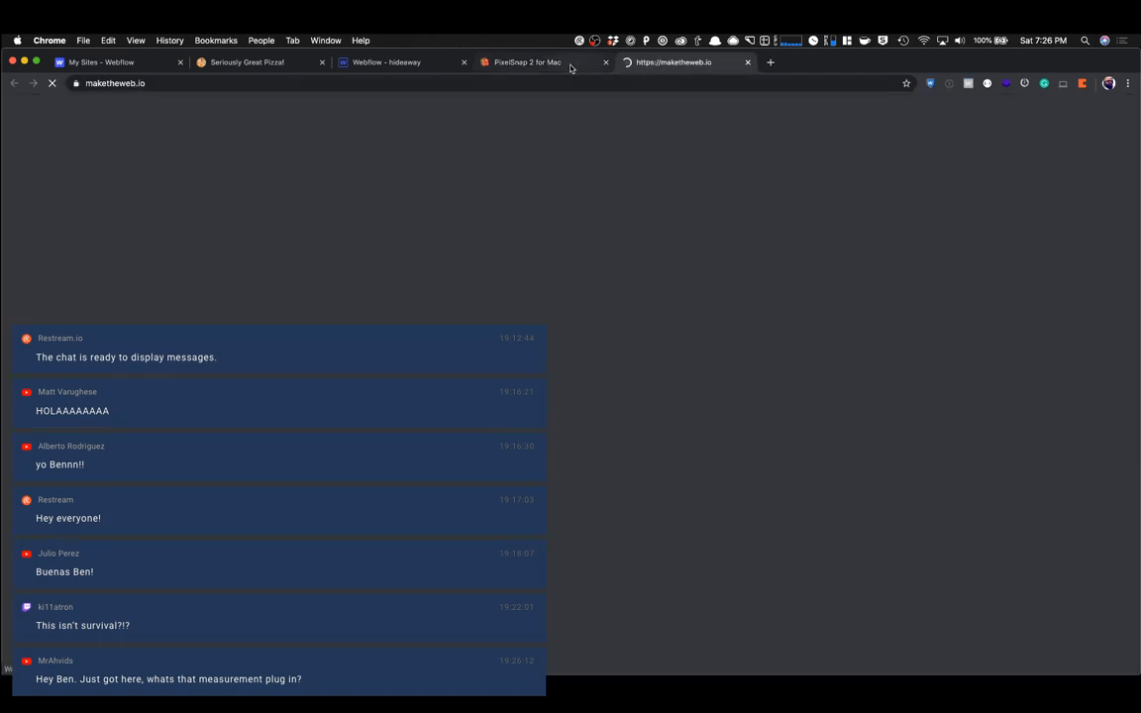
scroll(551, 243, down, 5)
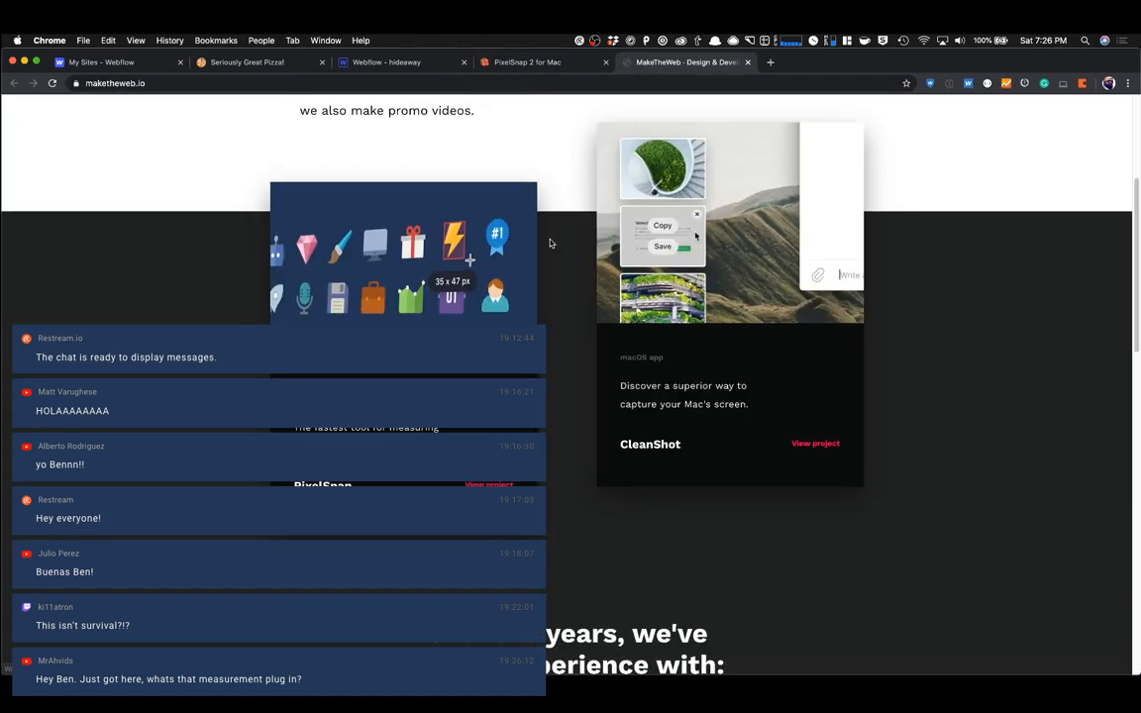
scroll(551, 243, down, 3)
scroll(655, 290, up, 3)
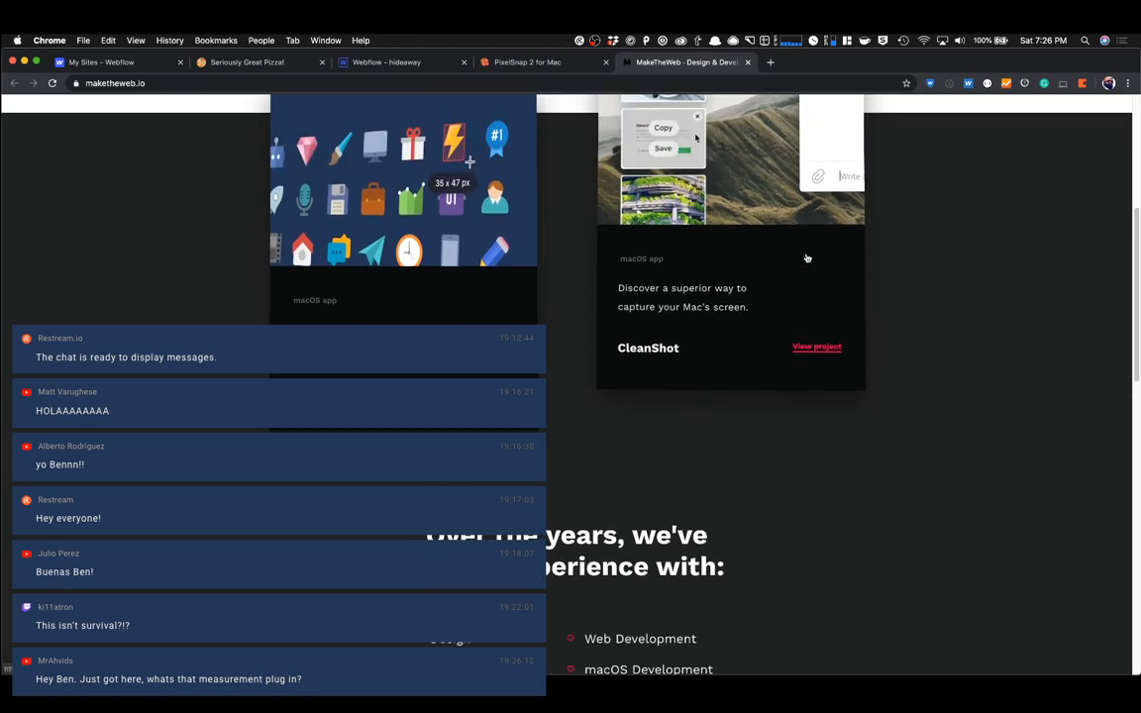
scroll(737, 315, up, 3)
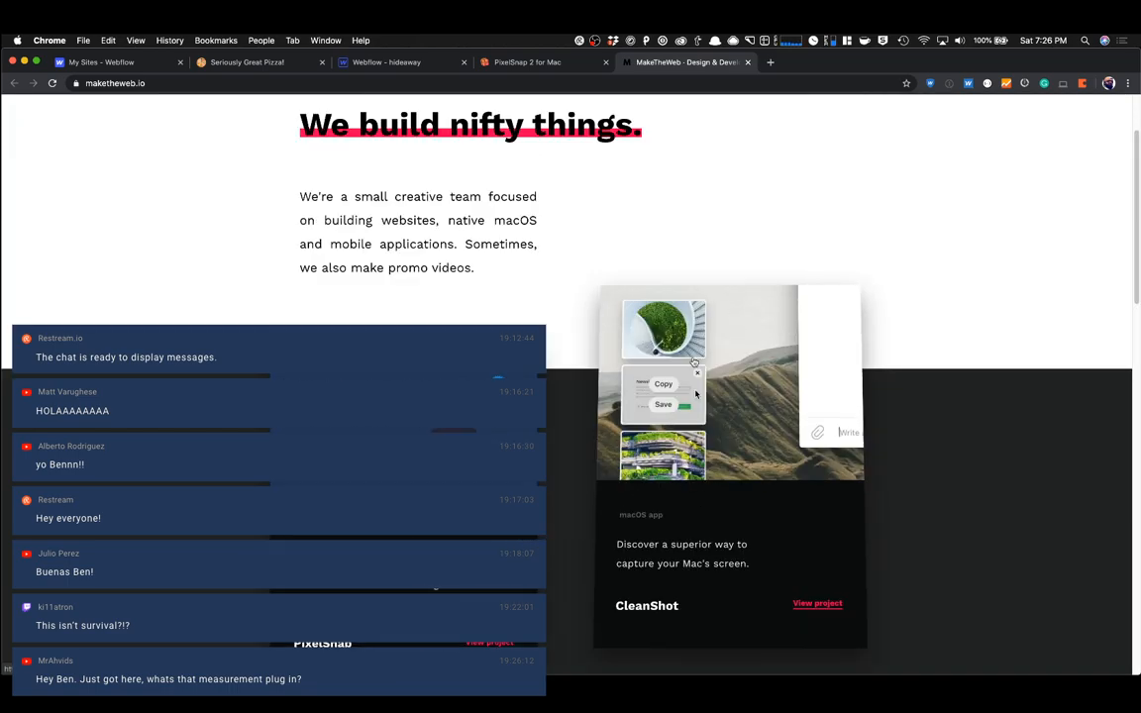
Review the measuring and screenshot features on the PixelSnap 2 page, then close the PixelSnap and MakeTheWeb pages to return to Webflow.
click(522, 62)
scroll(530, 257, up, 20)
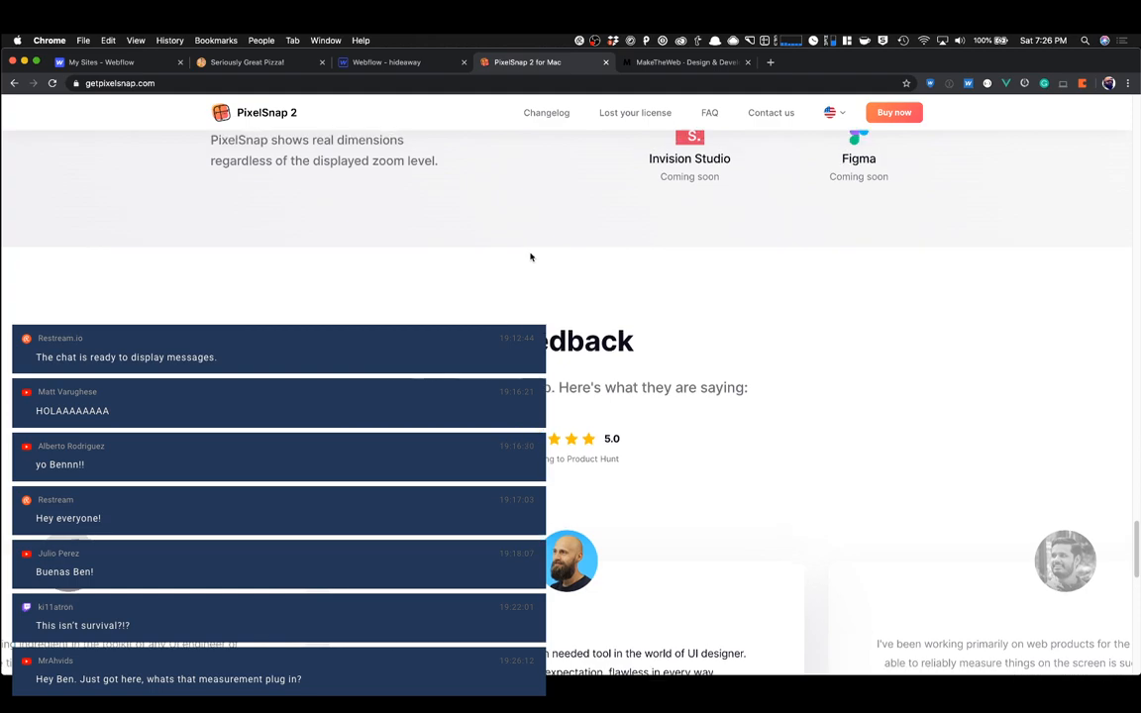
scroll(530, 257, up, 5)
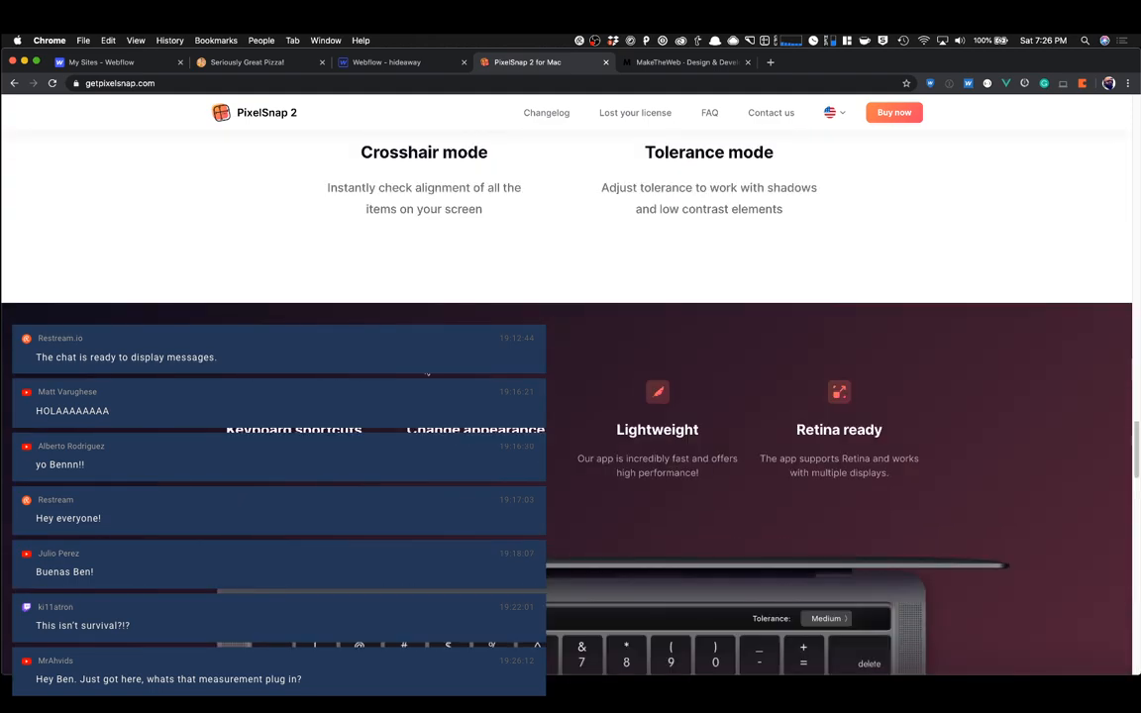
scroll(570, 326, up, 5)
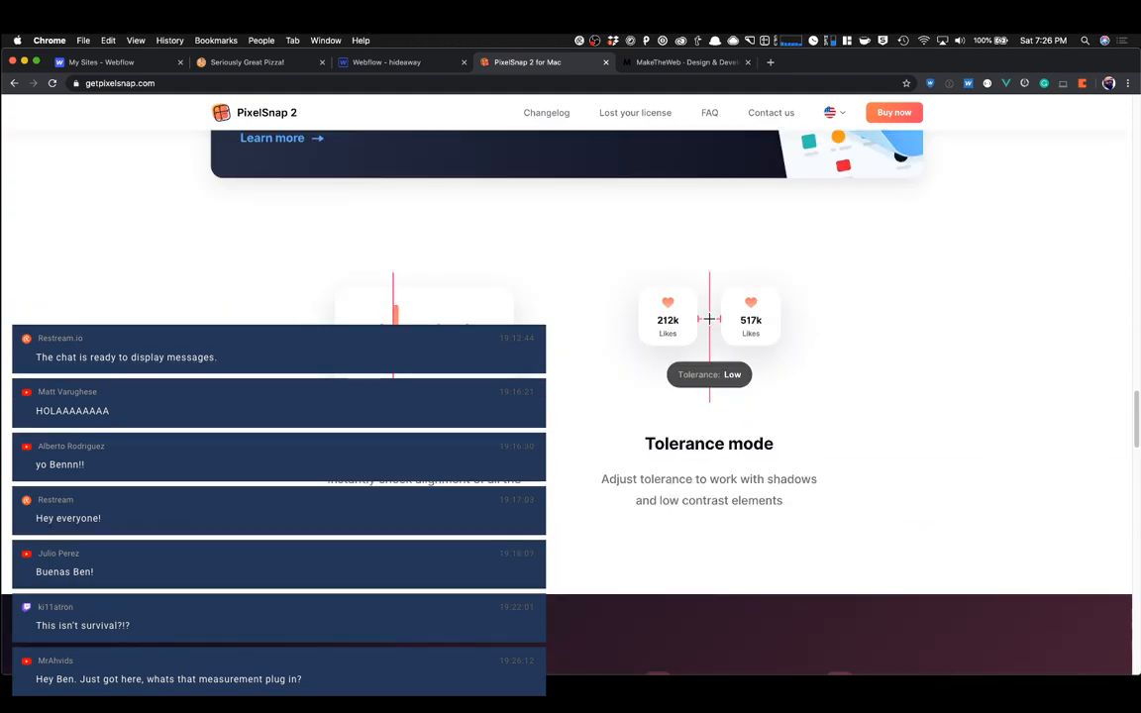
scroll(717, 332, up, 10)
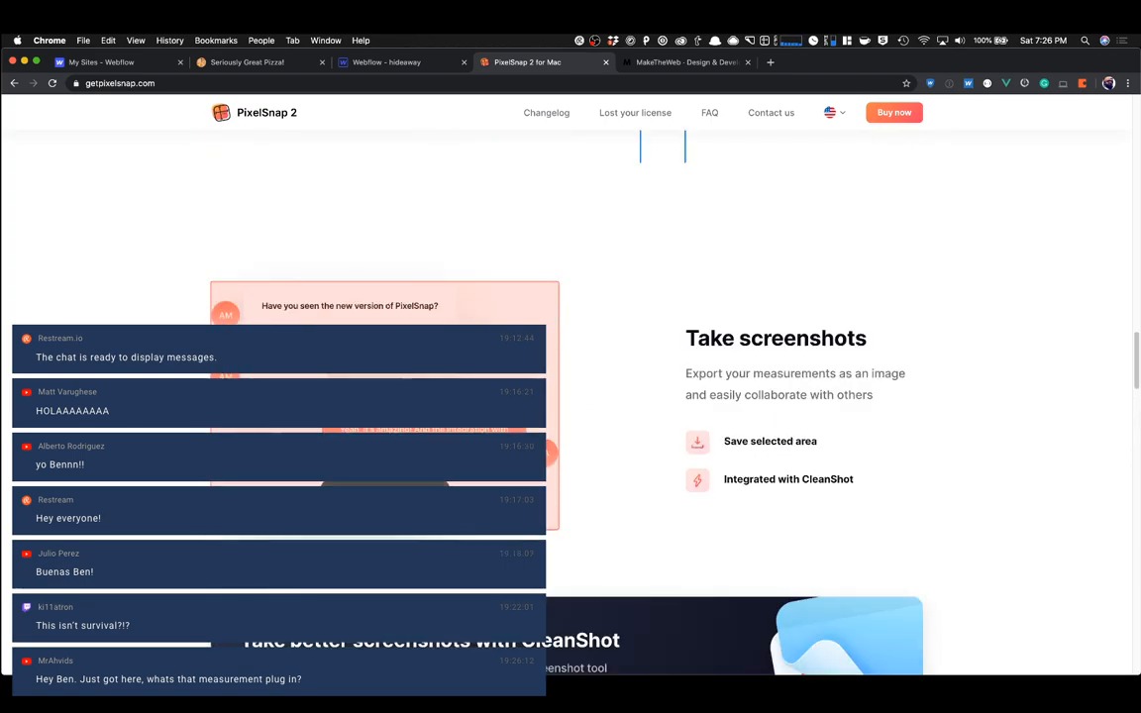
scroll(601, 421, up, 1)
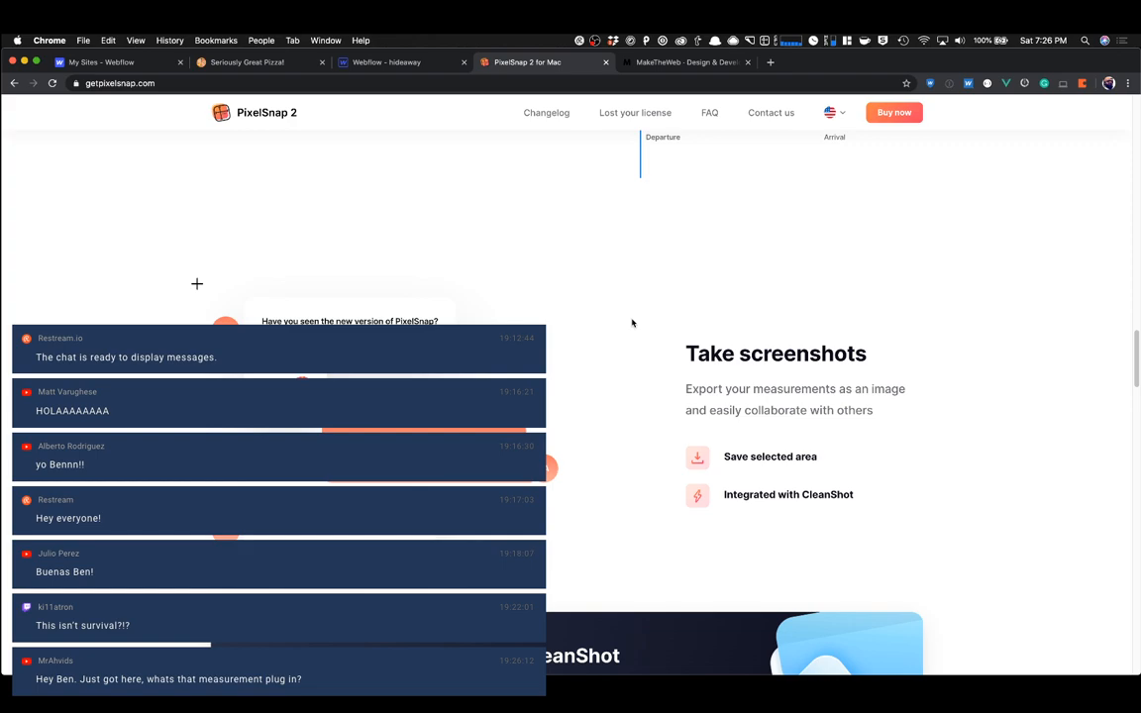
scroll(600, 341, up, 8)
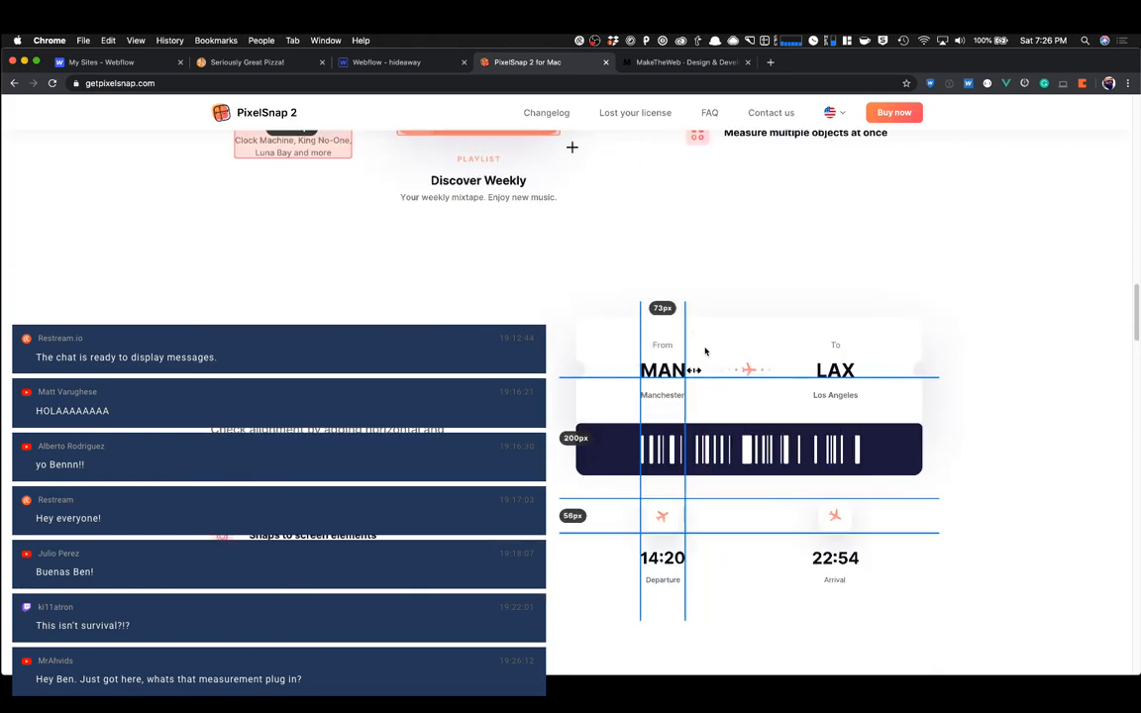
scroll(601, 311, up, 5)
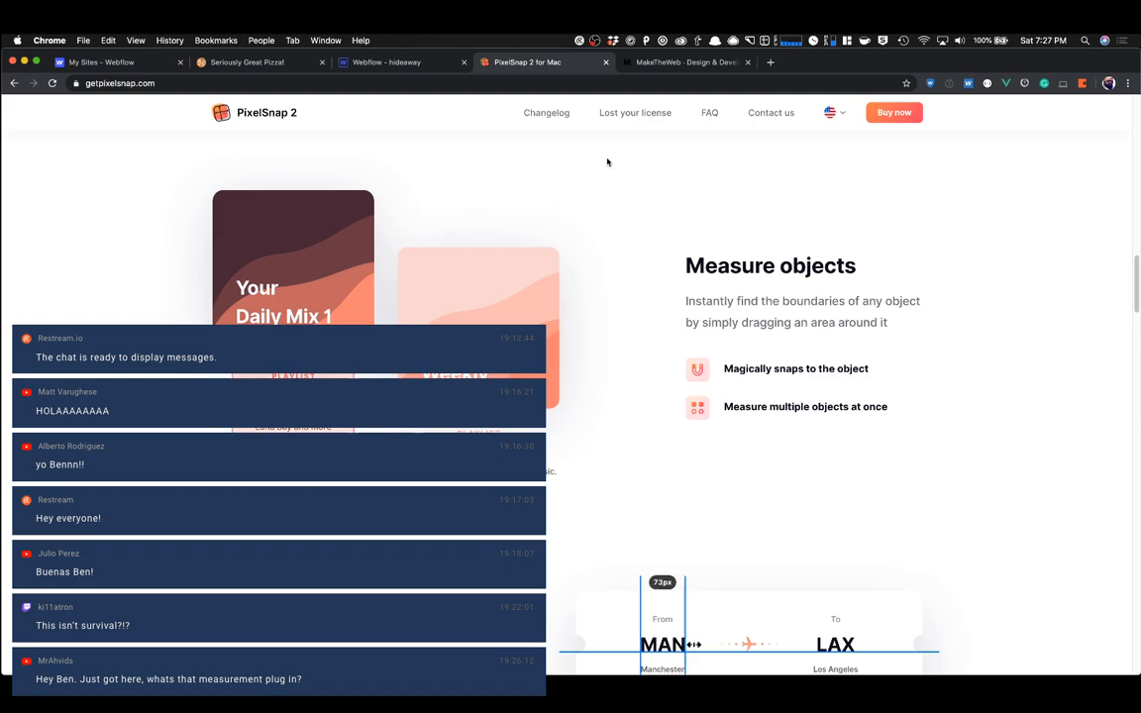
click(606, 63)
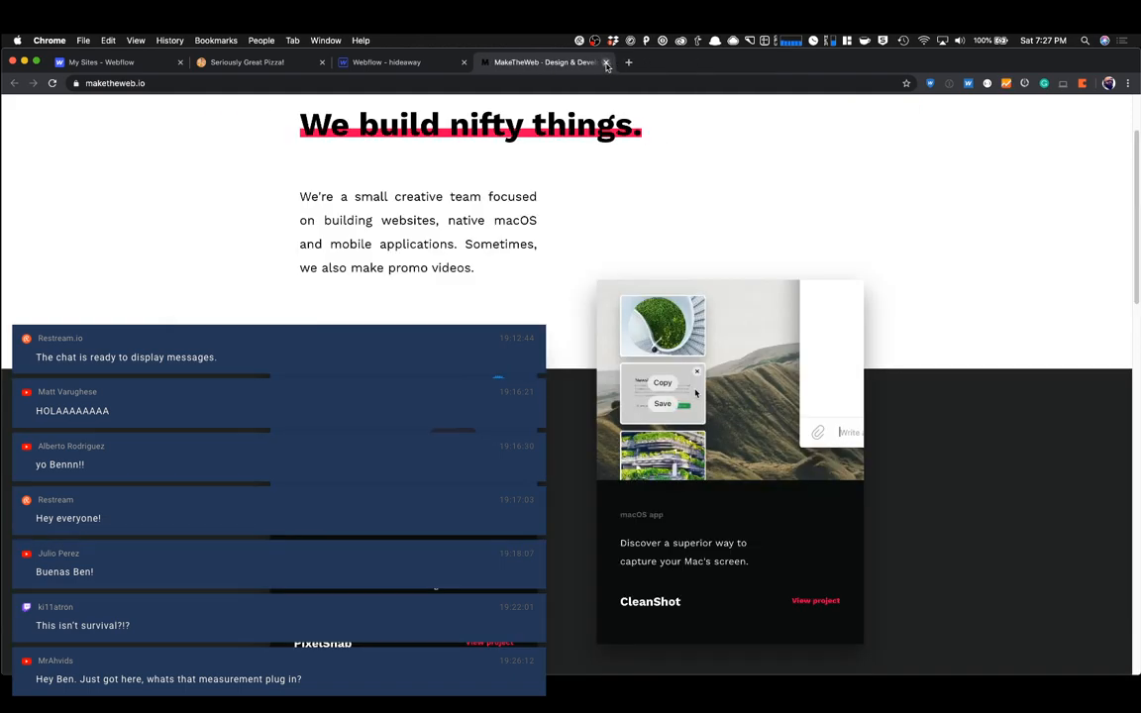
click(606, 62)
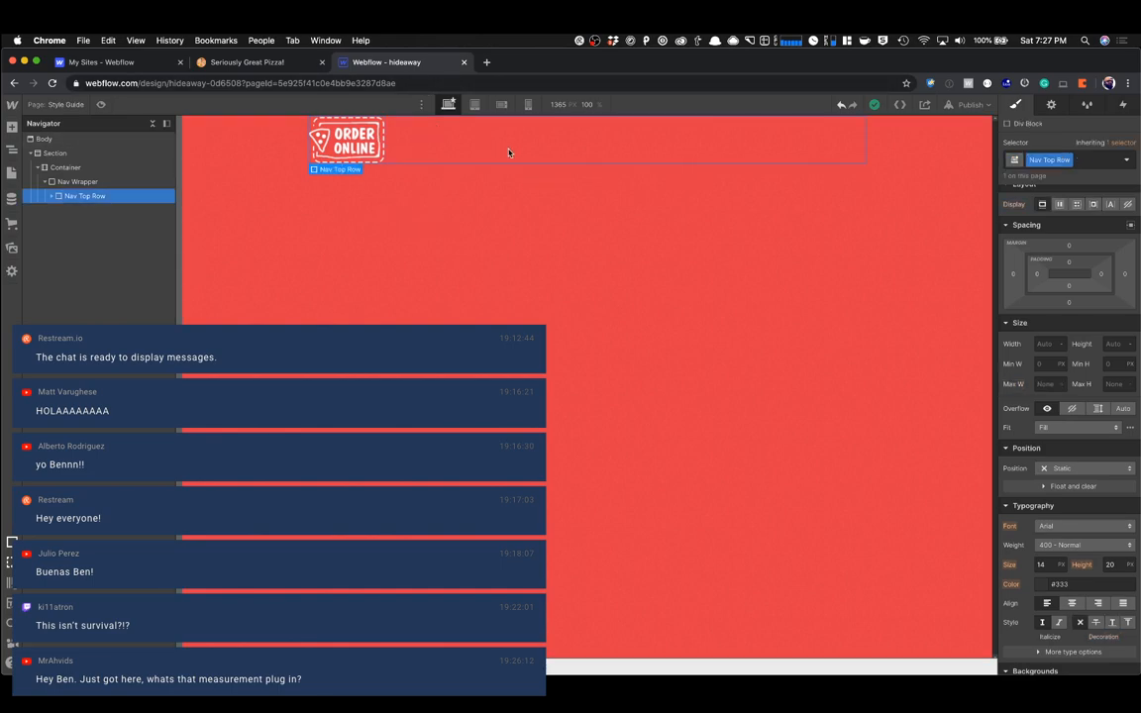
Set the Nav Top Row's display to flex and justify its content to the end.
click(1058, 204)
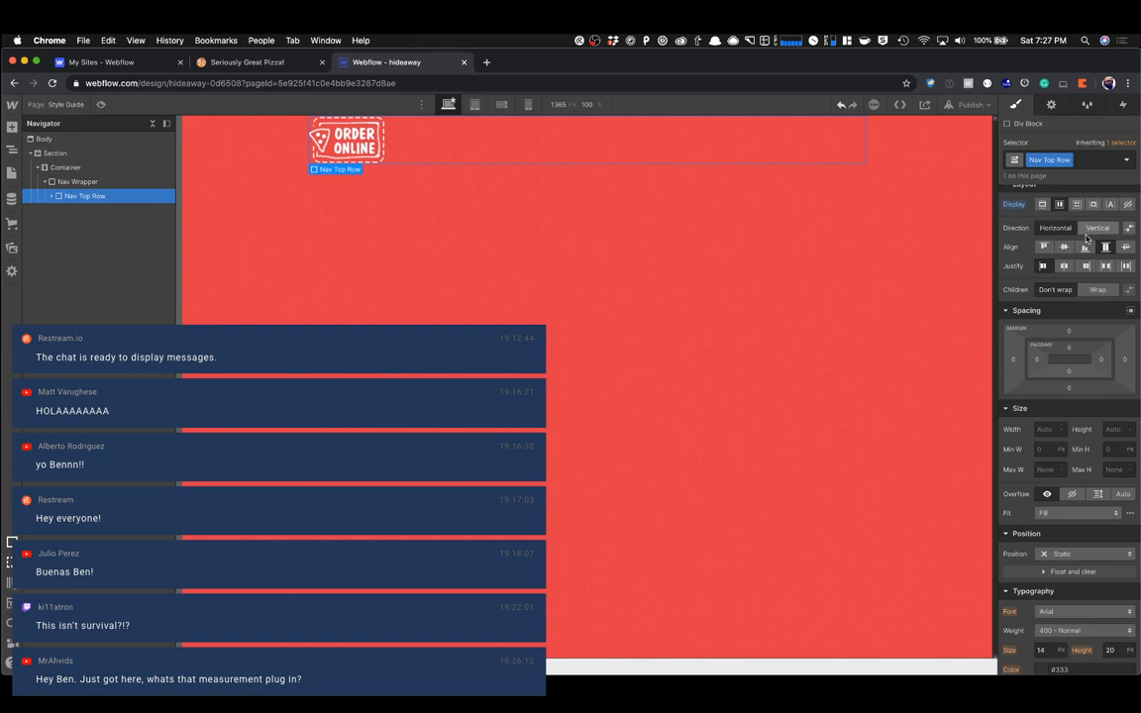
click(1087, 266)
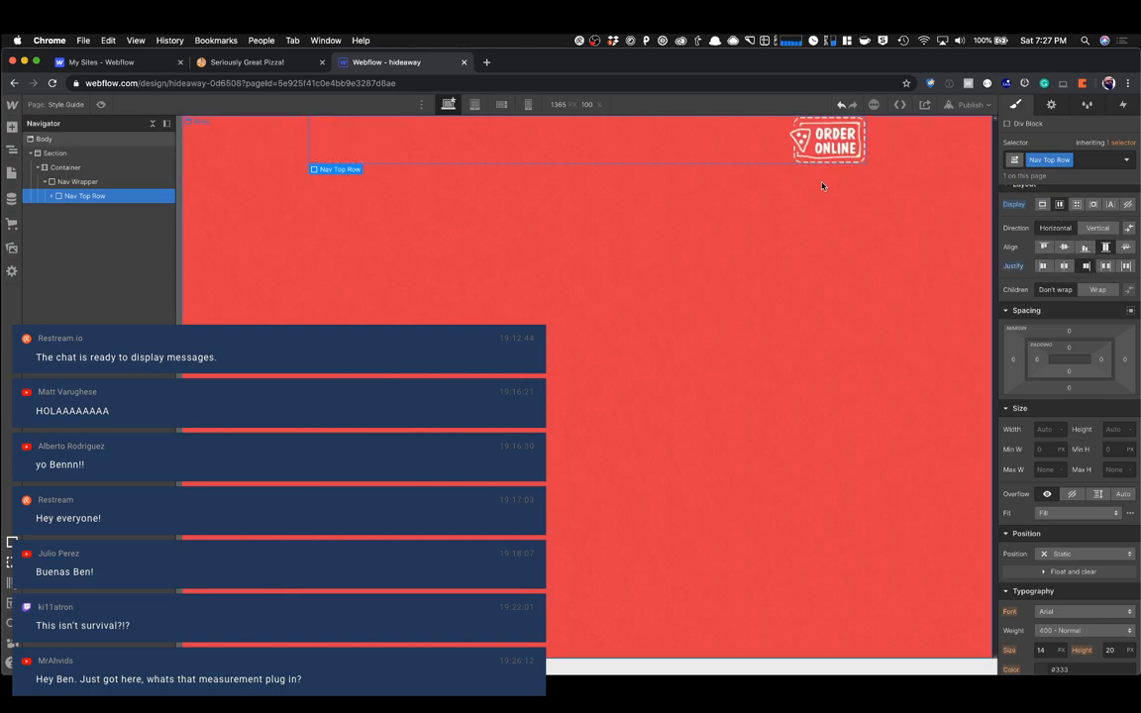
Set the alt text of the Order Online image in the Nav Top Row to "Order Online Icon".
click(826, 145)
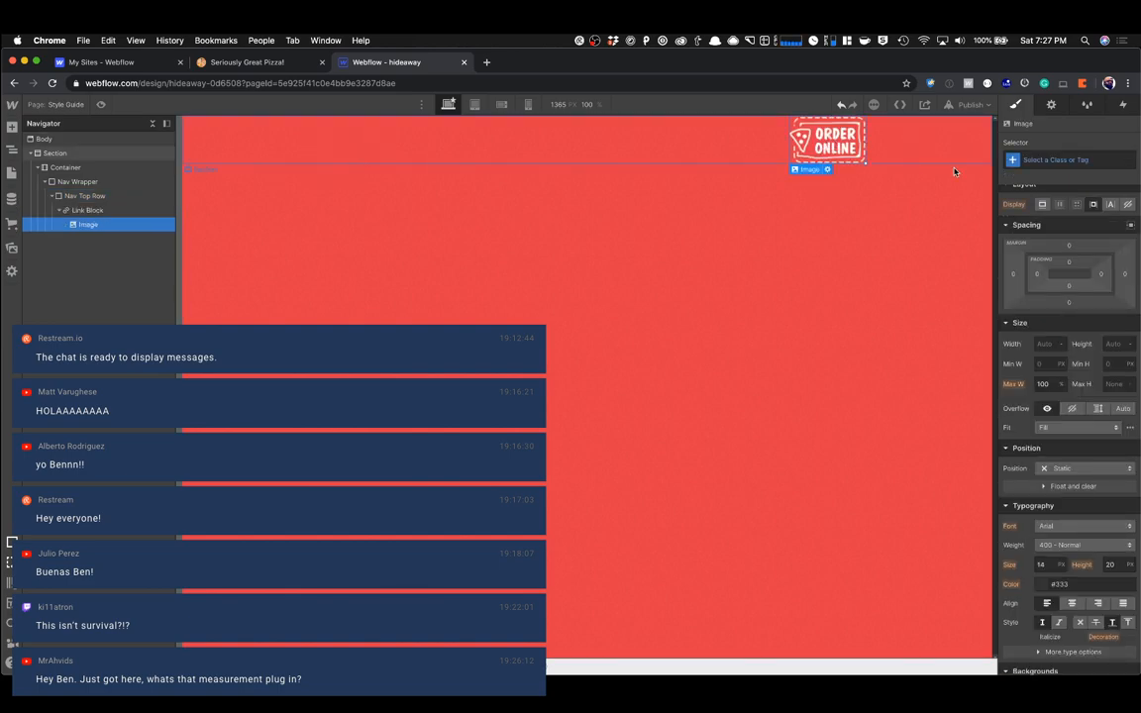
click(1051, 104)
click(1057, 298)
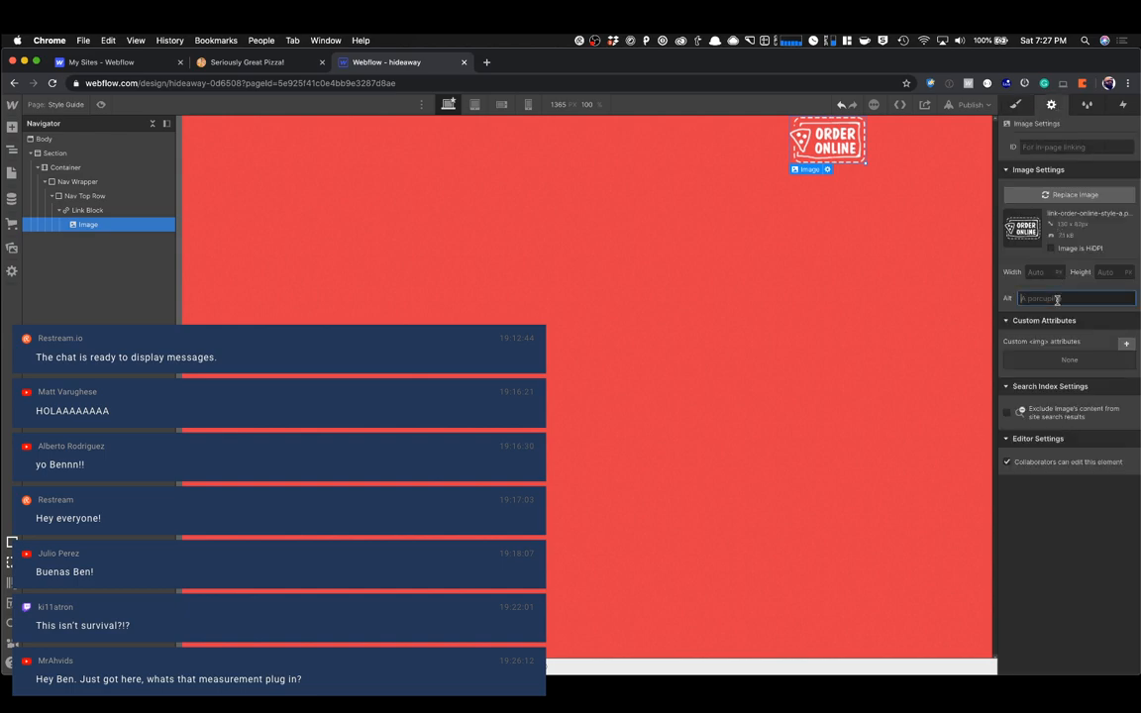
text(Or)
click(778, 156)
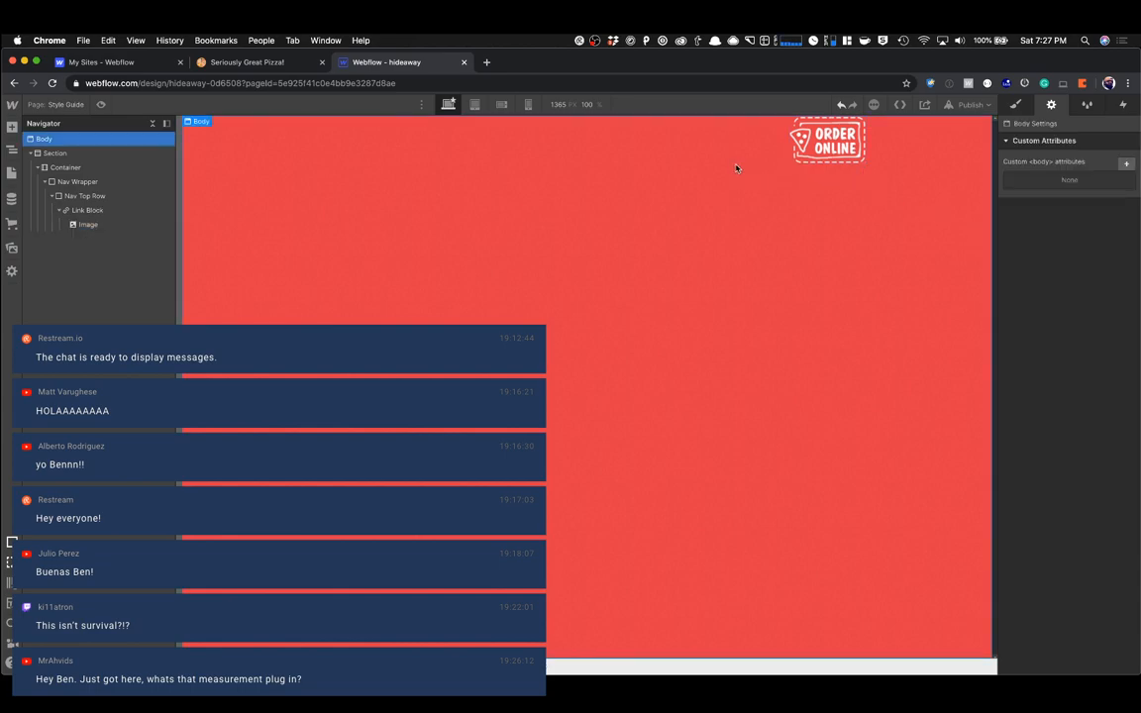
click(723, 159)
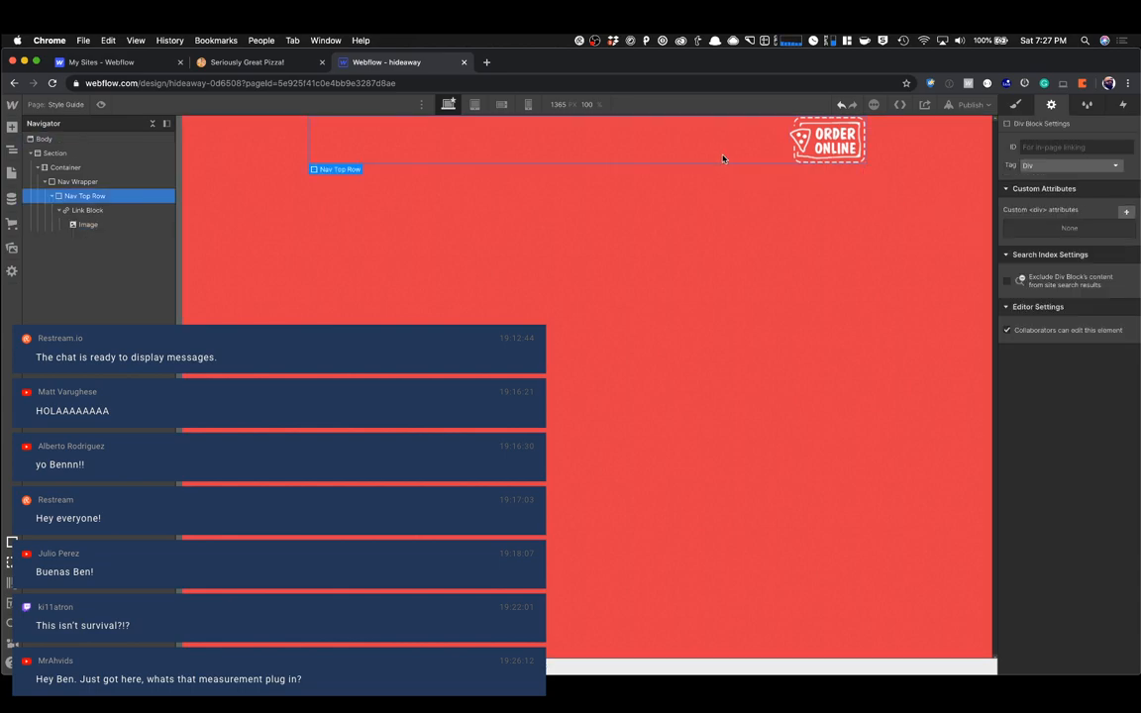
click(832, 155)
click(1079, 302)
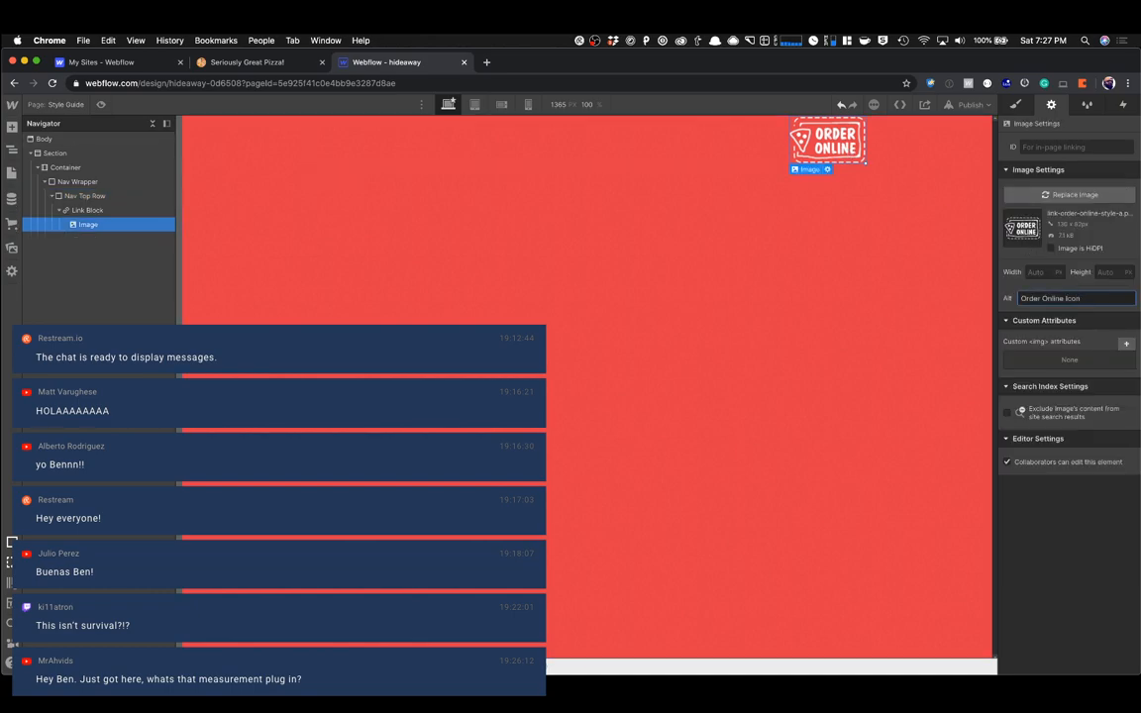
key(Return)
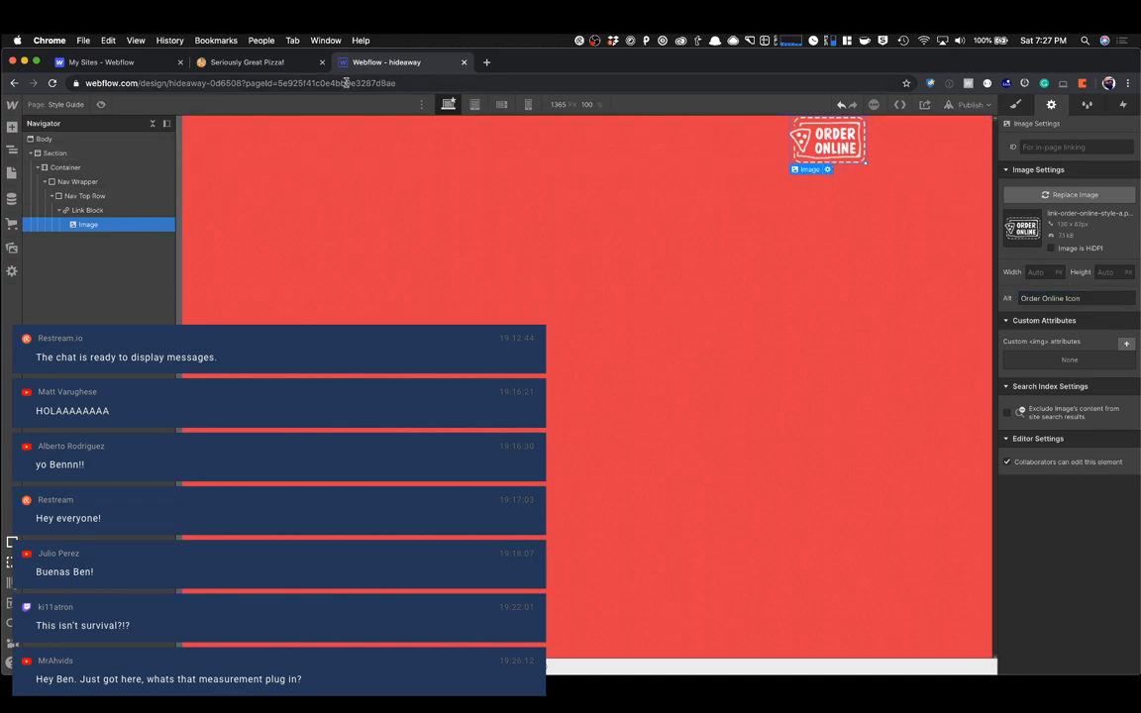
Compare the Order Online badge's placement on the original Hideaway Pizza site with the Webflow page, including in preview mode.
click(255, 65)
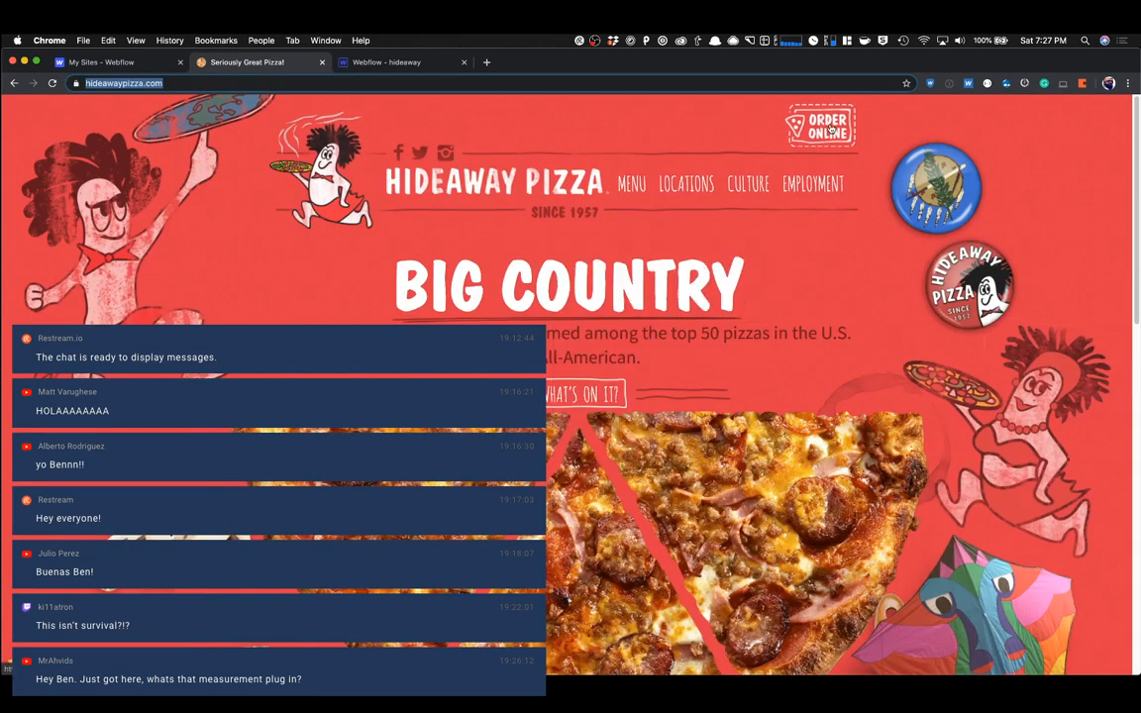
click(400, 65)
click(638, 139)
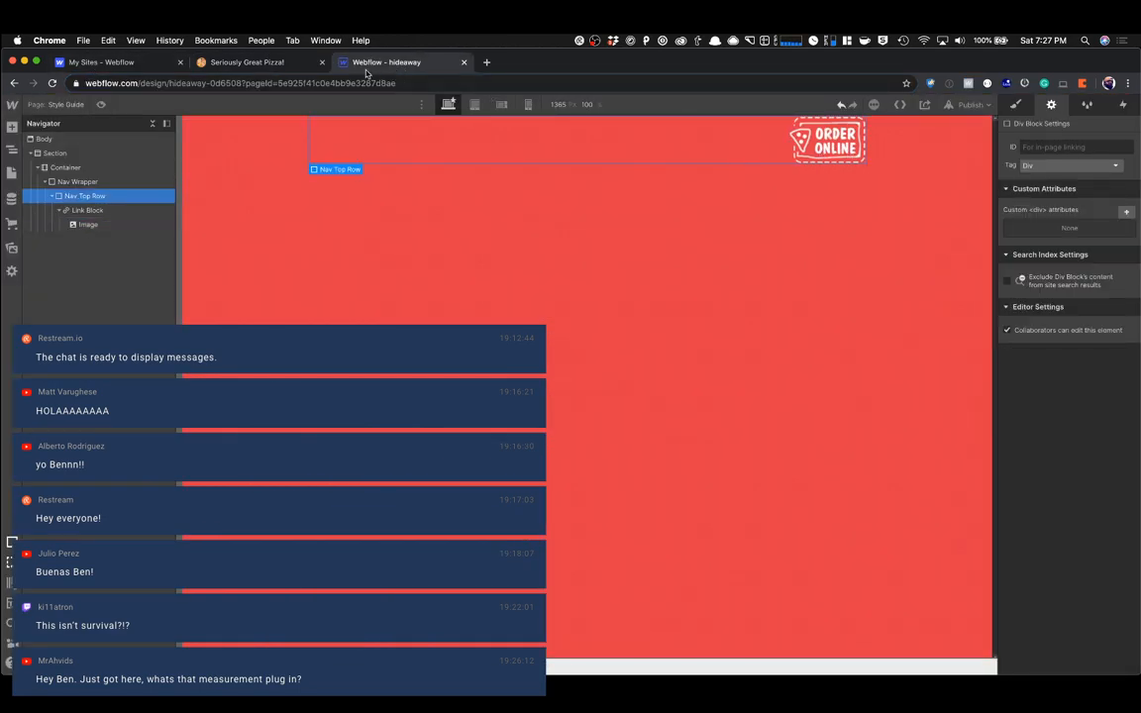
click(256, 62)
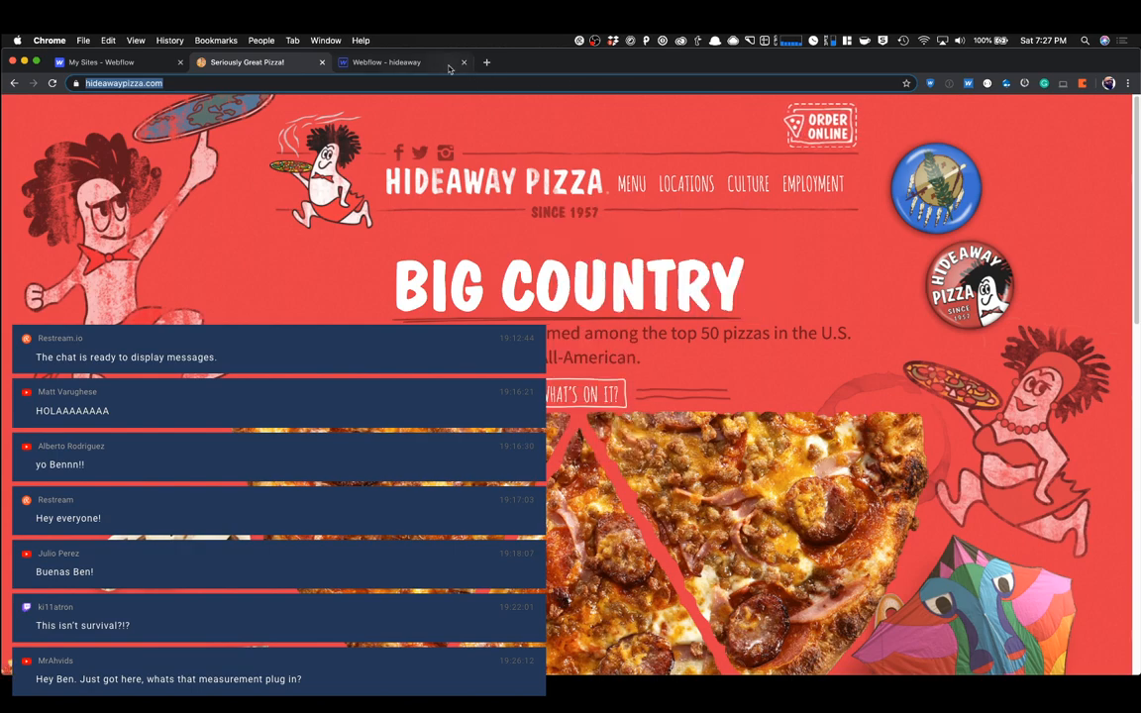
click(386, 63)
click(289, 65)
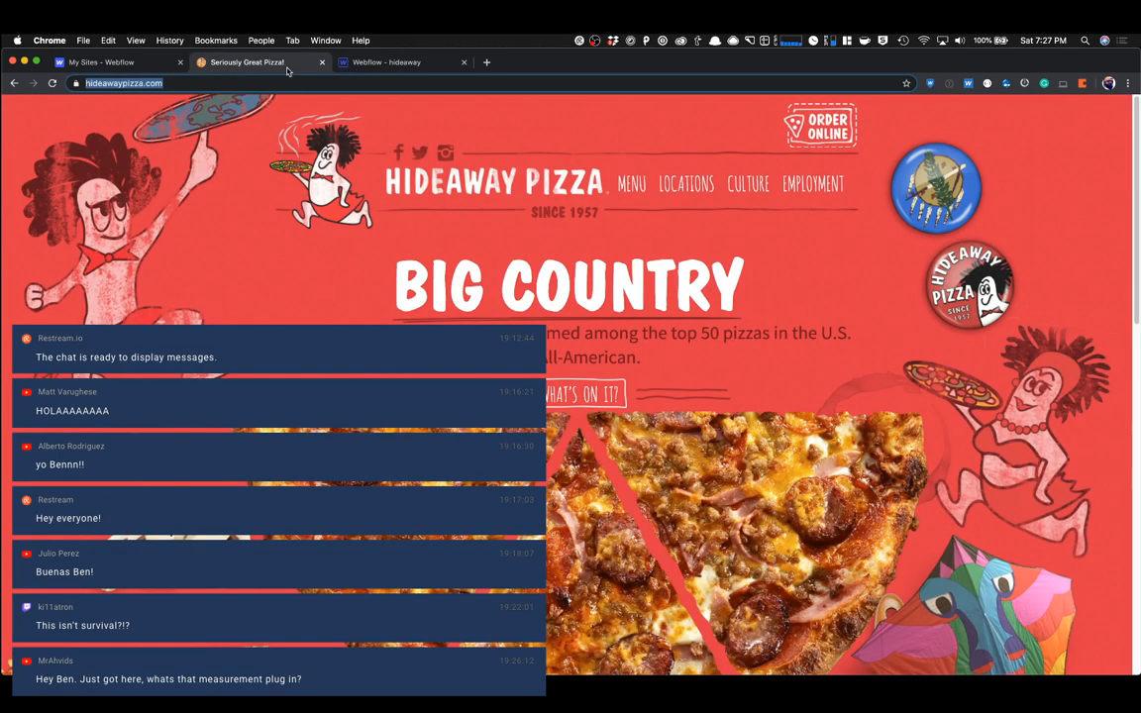
click(417, 63)
click(294, 69)
click(391, 63)
click(290, 66)
click(378, 64)
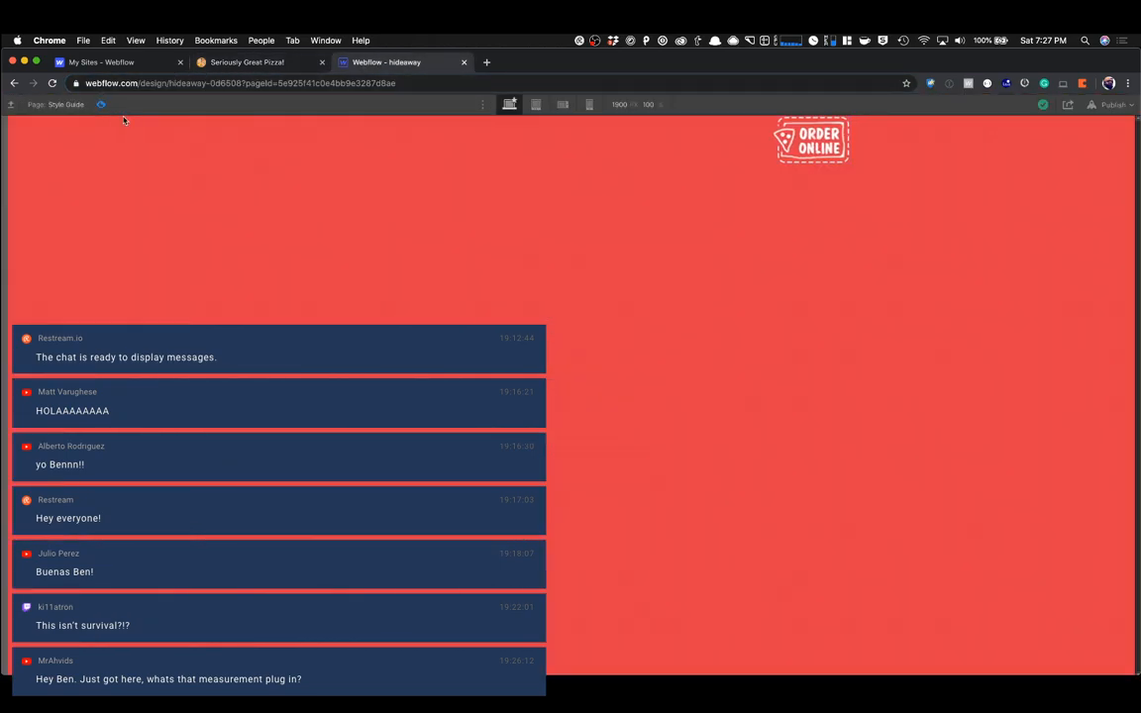
click(228, 64)
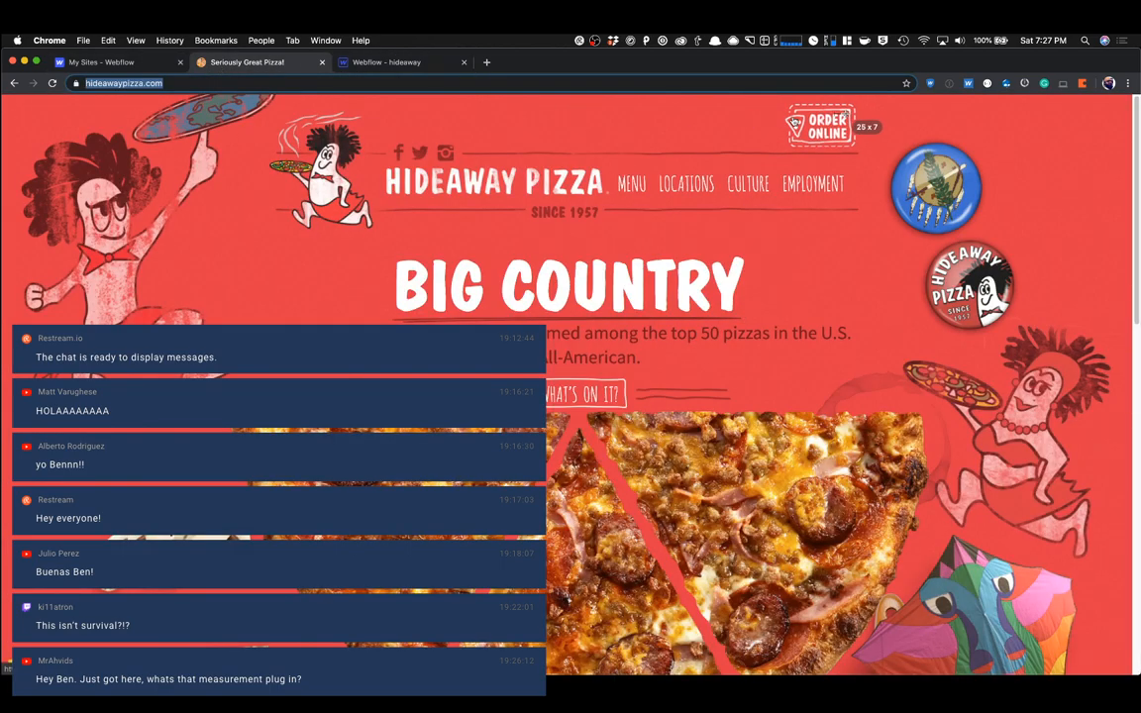
click(353, 65)
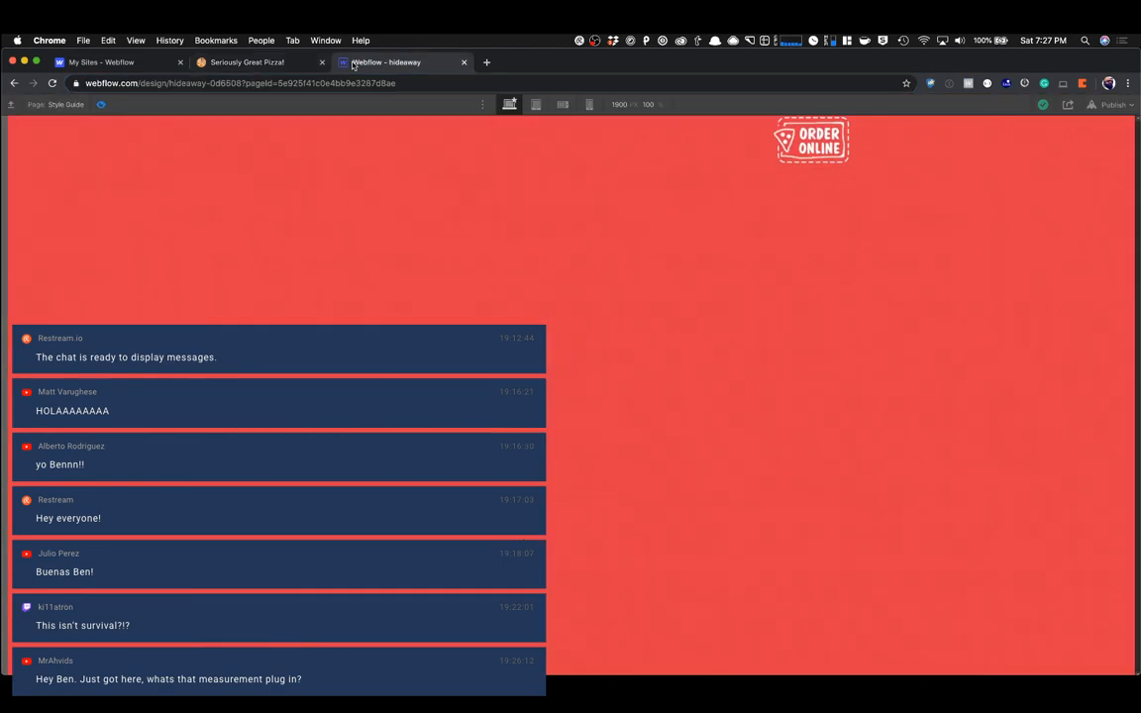
click(103, 104)
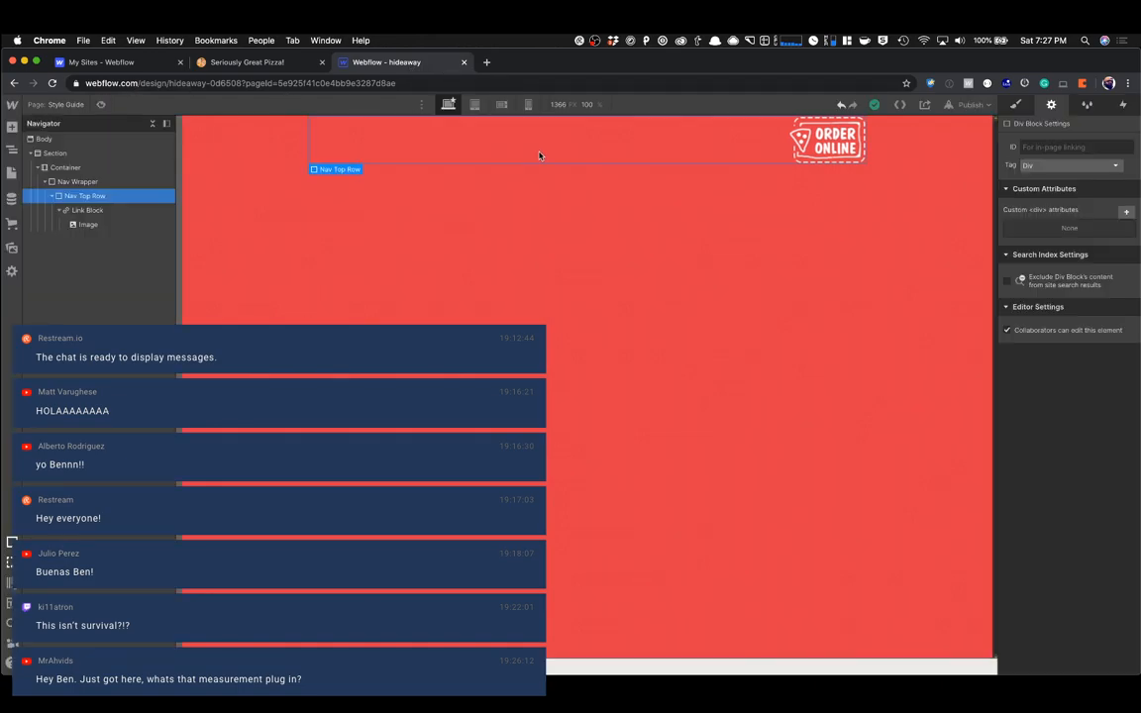
Set the Nav Top Row's top padding to 16 px and check the spacing against the original site.
key(s)
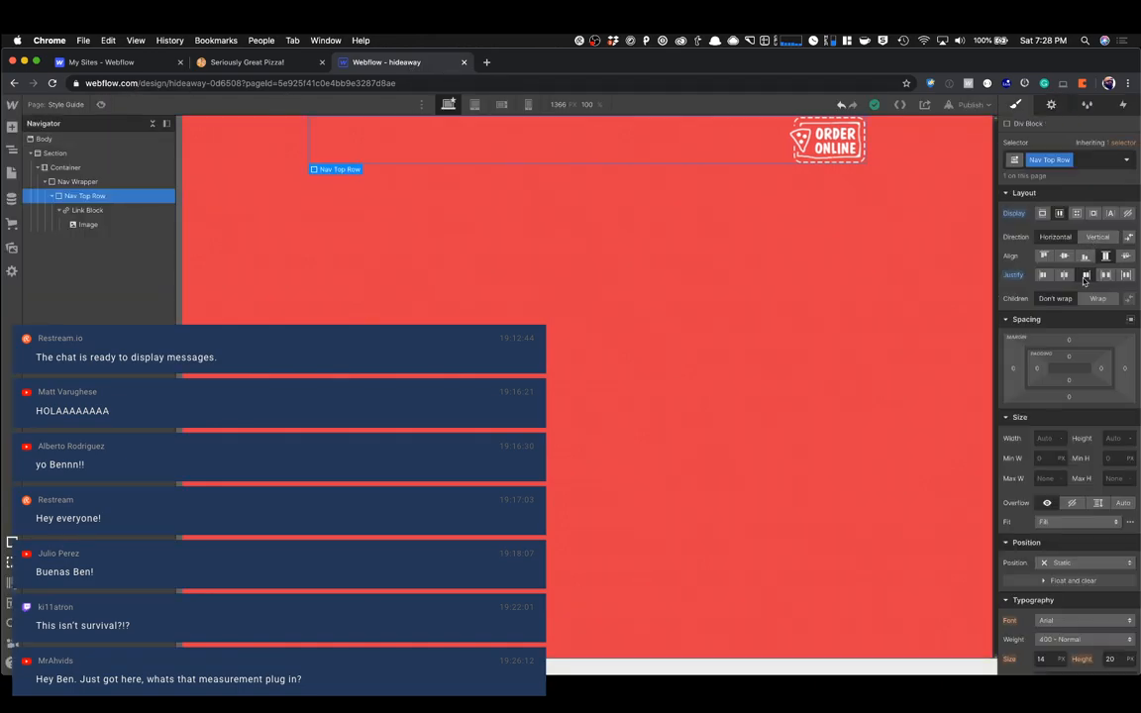
drag(1073, 368, 1074, 369)
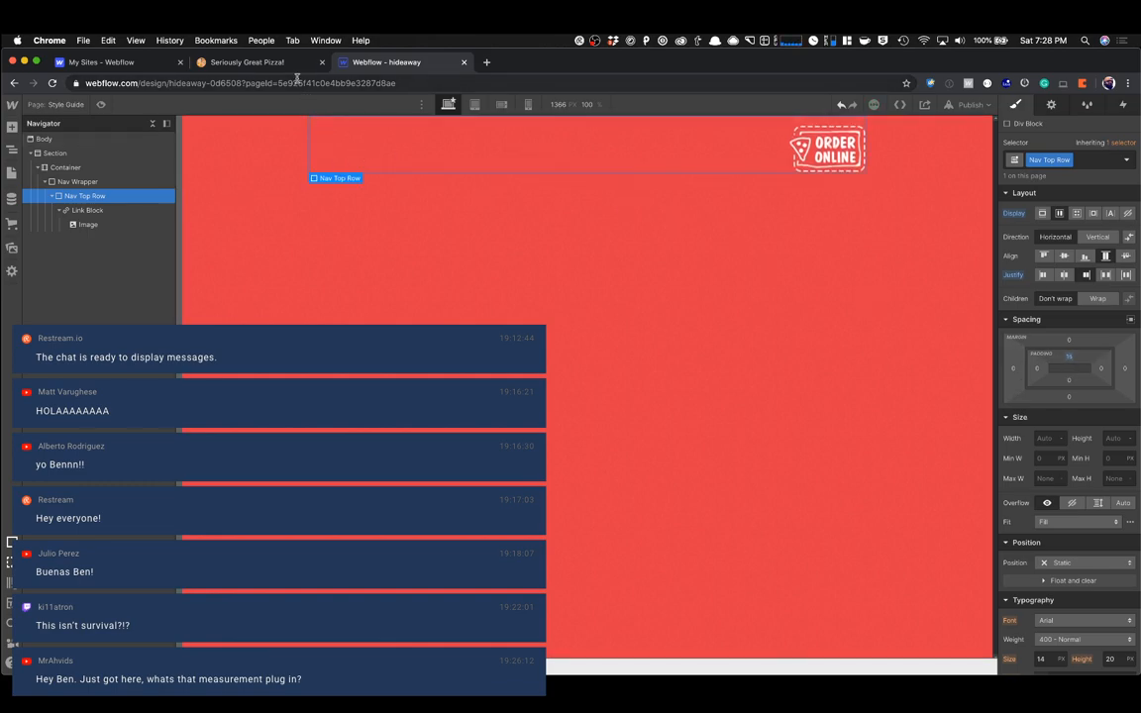
click(248, 61)
click(366, 63)
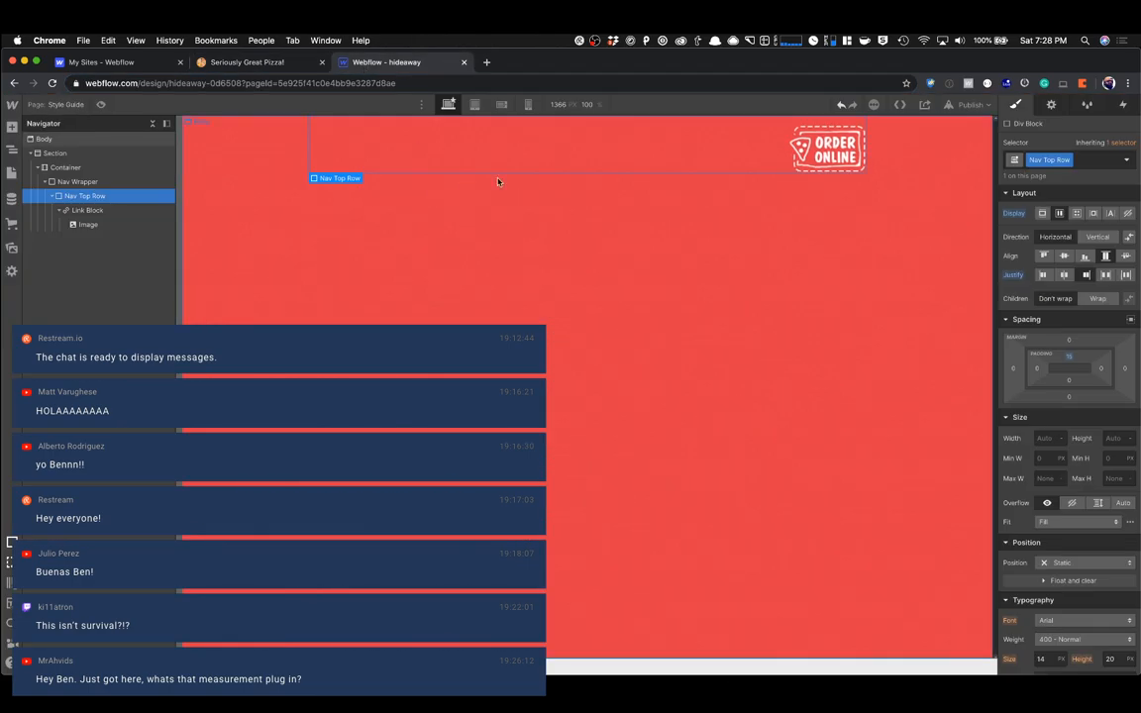
Add a div block inside the Nav Wrapper below the Nav Top Row and give it the class "Nav Main Row".
key(Up)
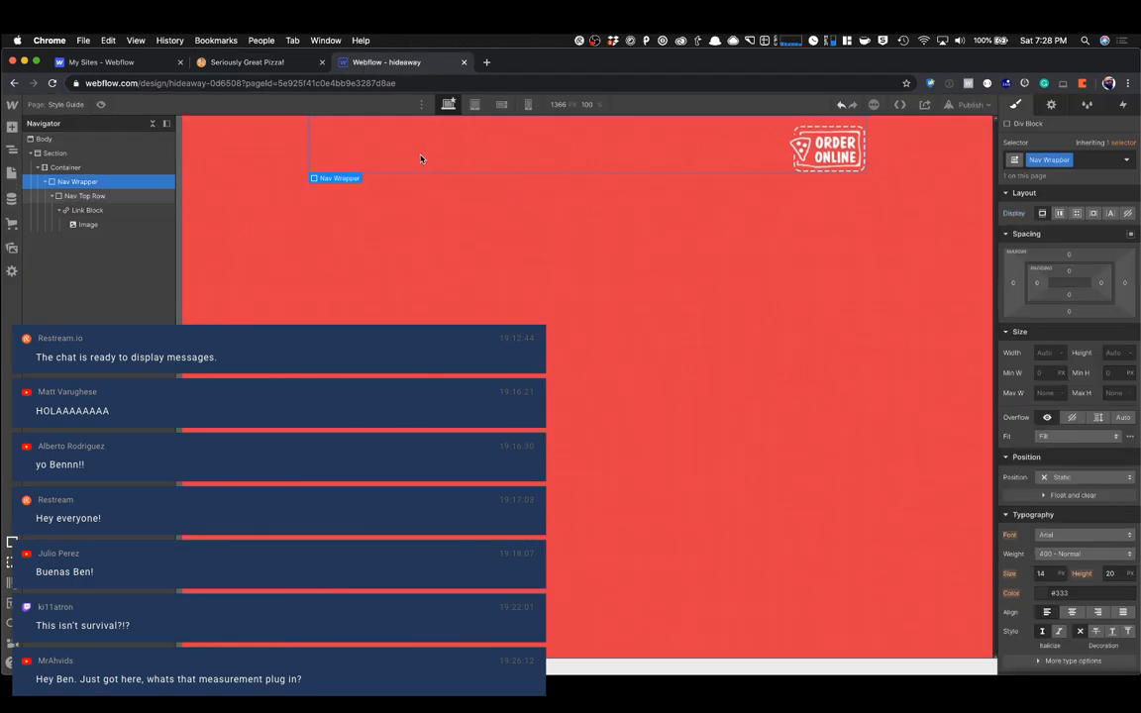
key(super+e)
text(div)
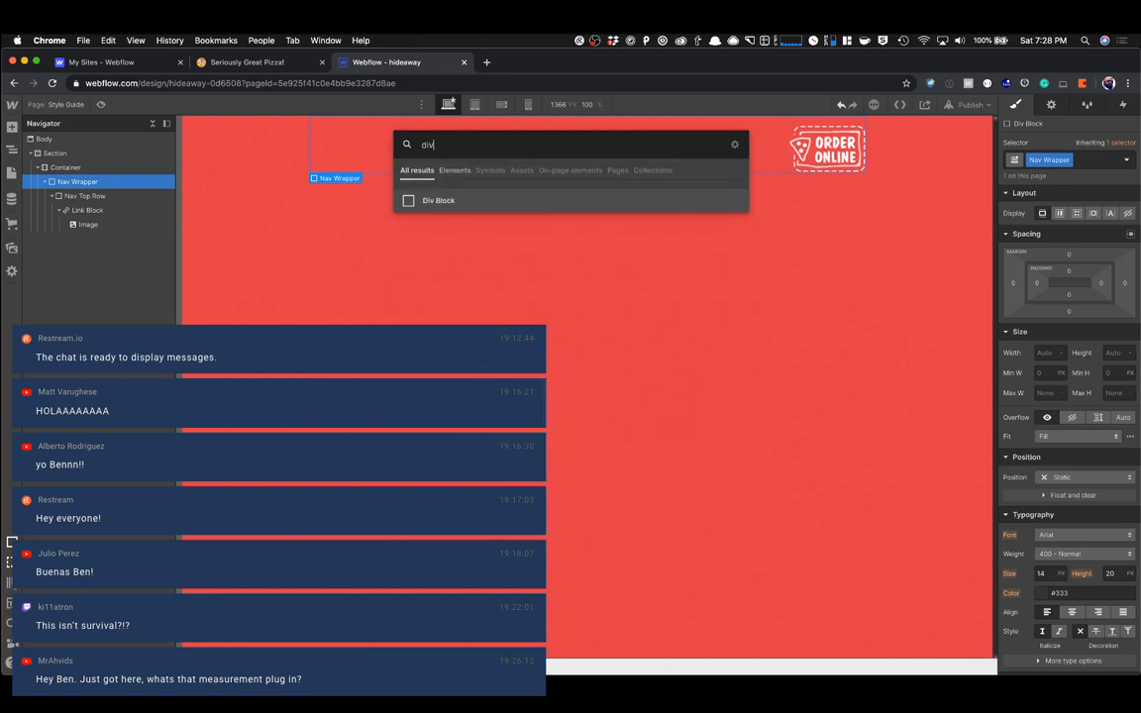
key(Return)
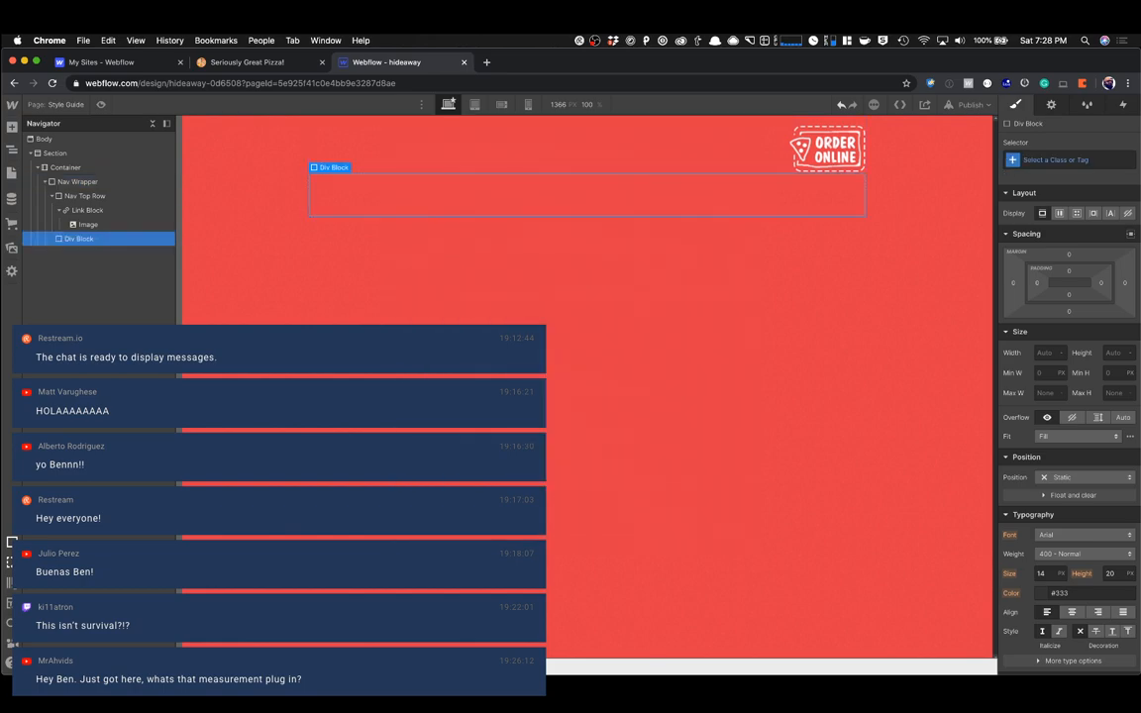
click(1080, 160)
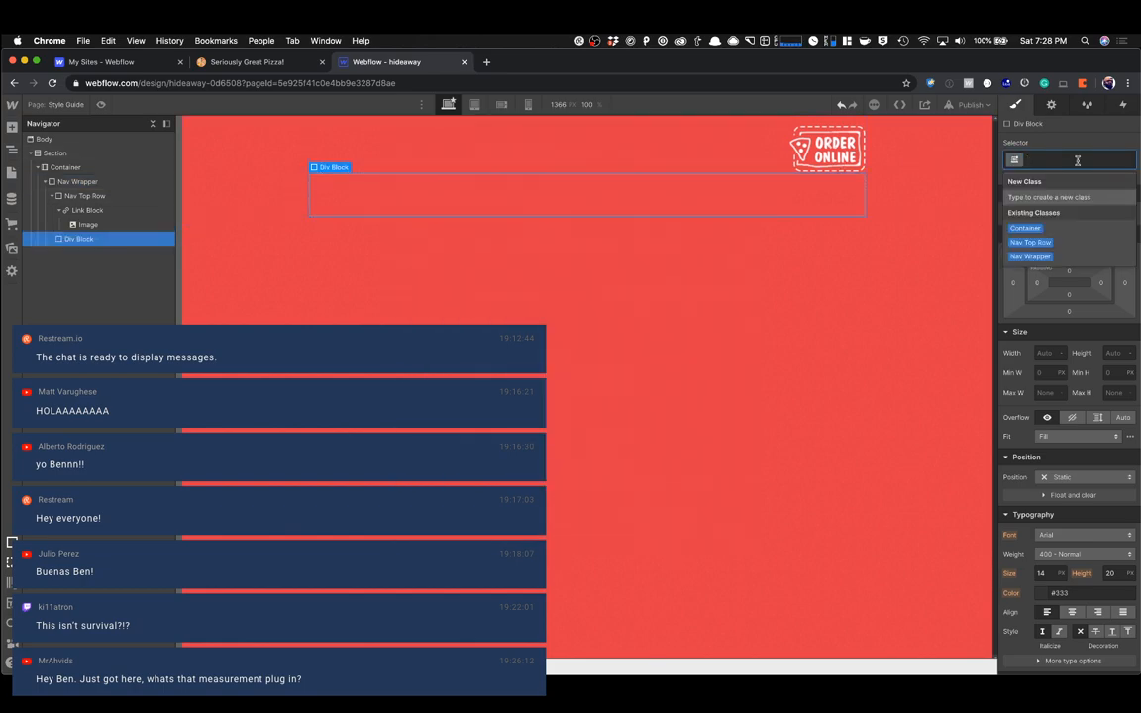
text(Nav Main Row)
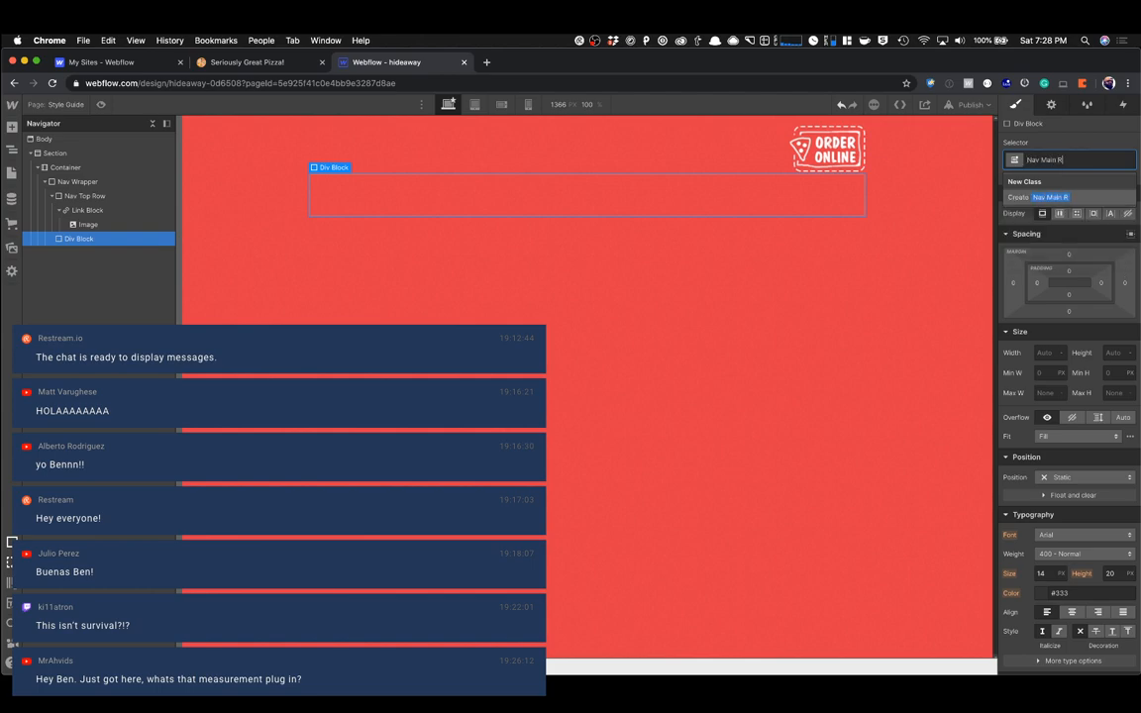
Study the original site's logo and menu row and look through the Webflow image assets for its graphics.
click(252, 63)
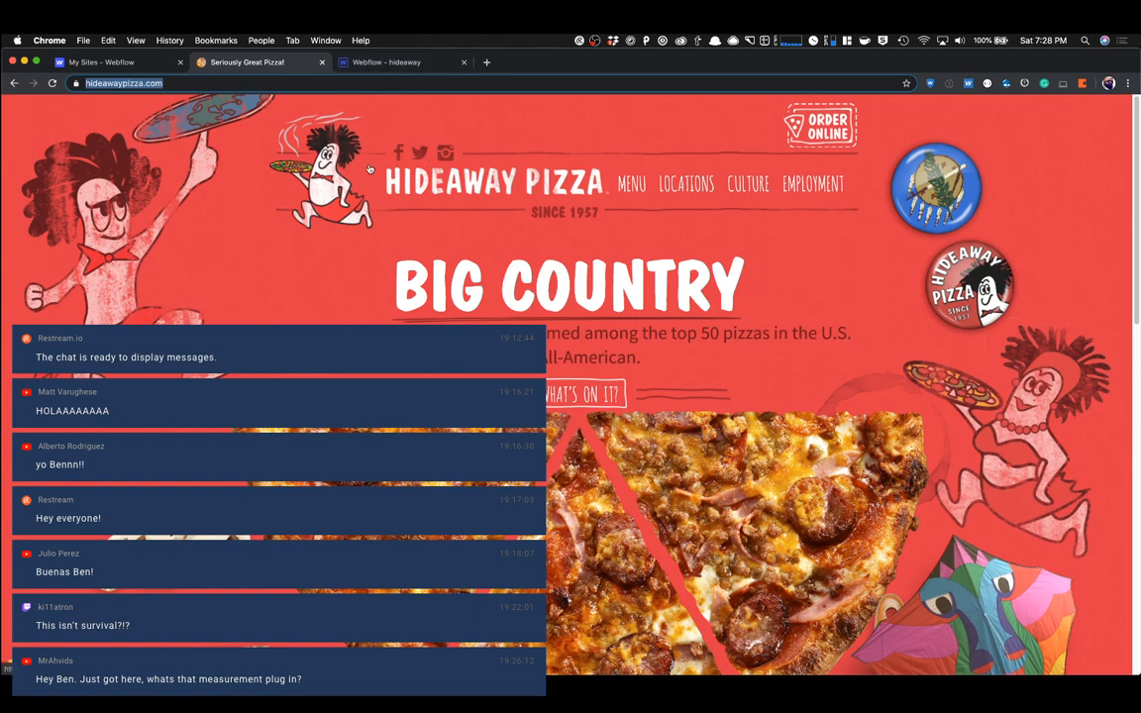
click(382, 65)
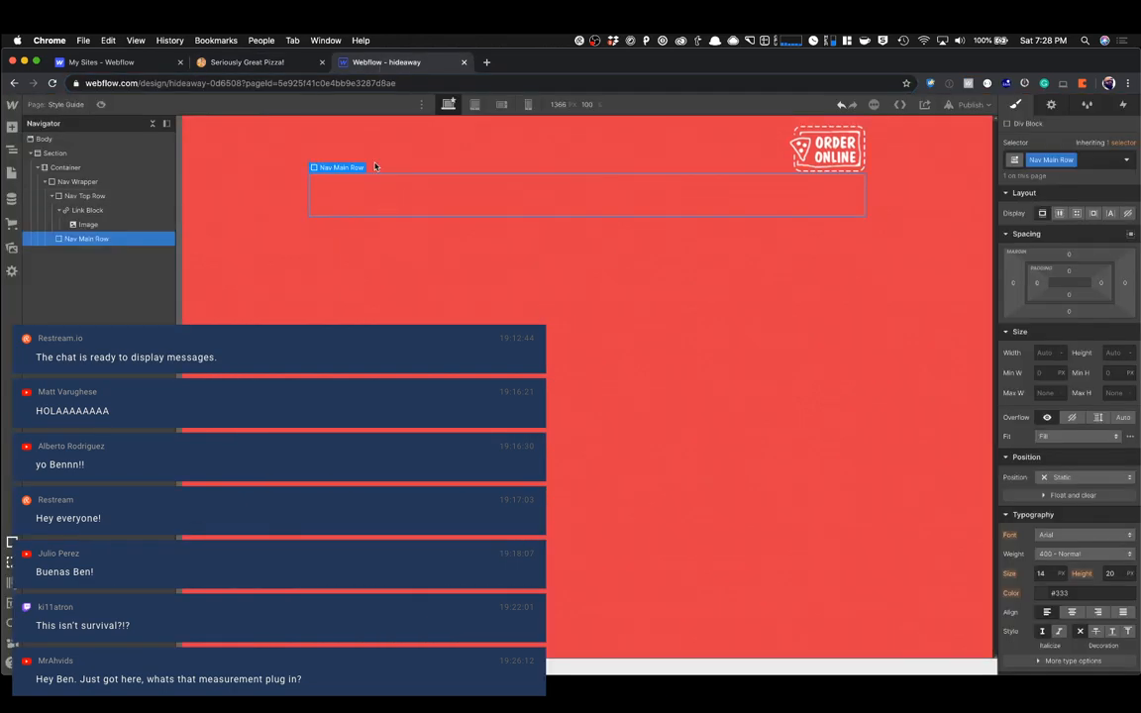
click(293, 66)
click(342, 62)
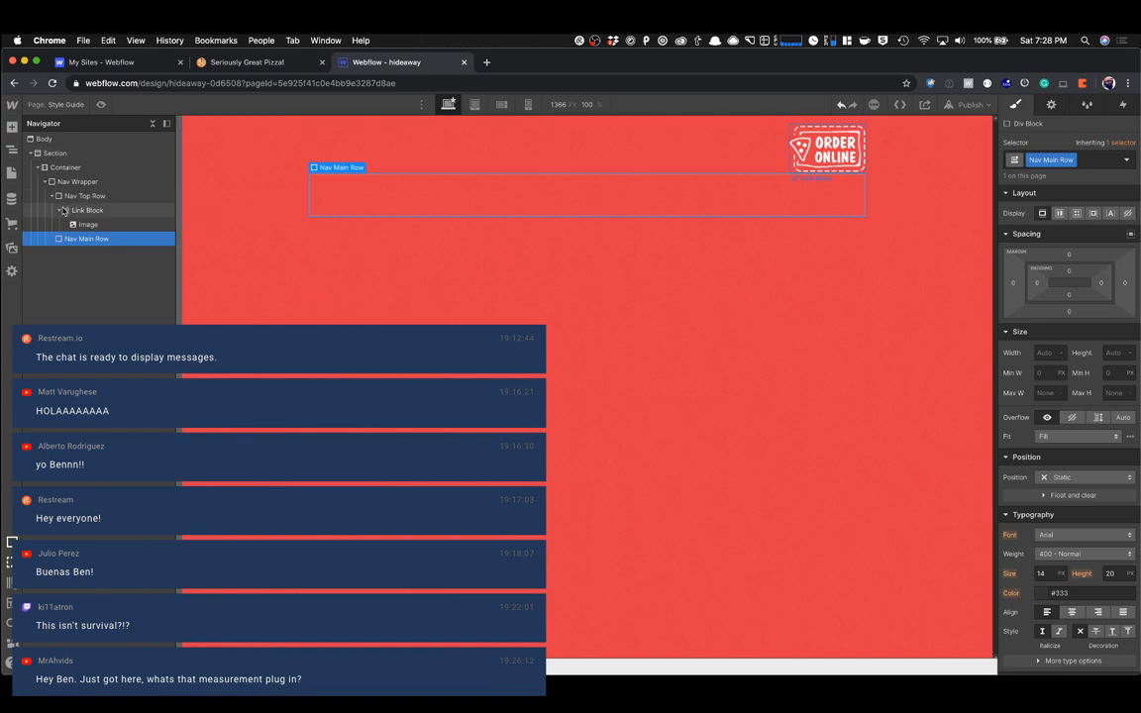
click(12, 248)
scroll(109, 278, down, 5)
scroll(124, 311, down, 5)
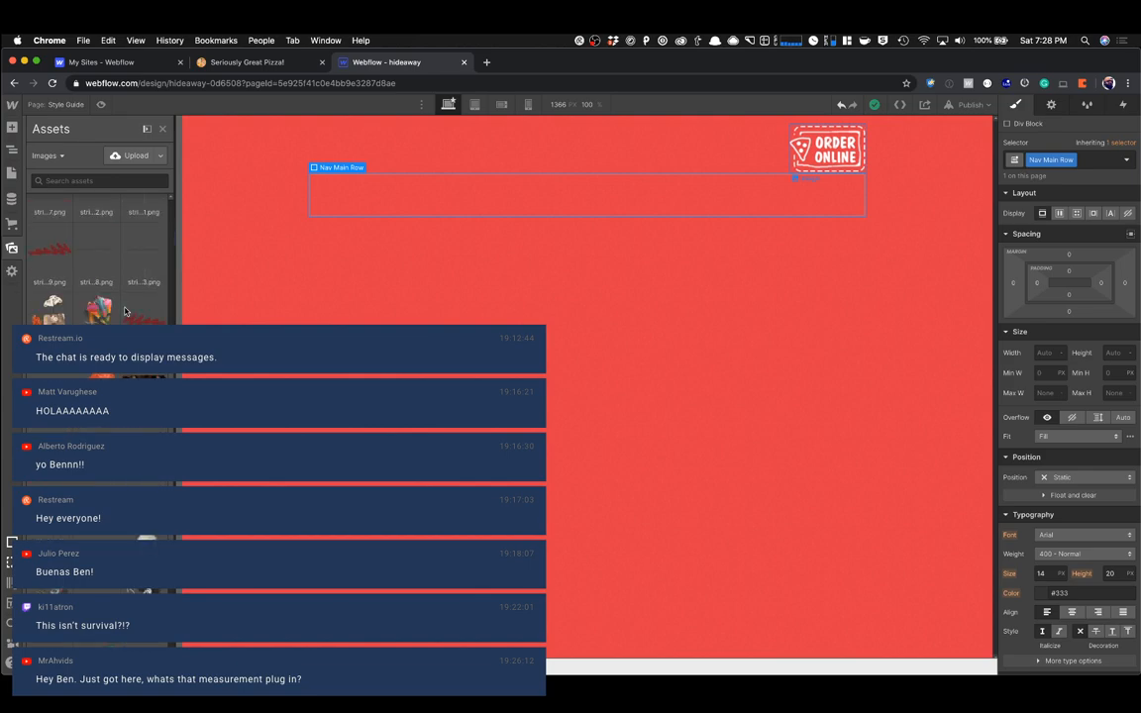
scroll(125, 311, down, 5)
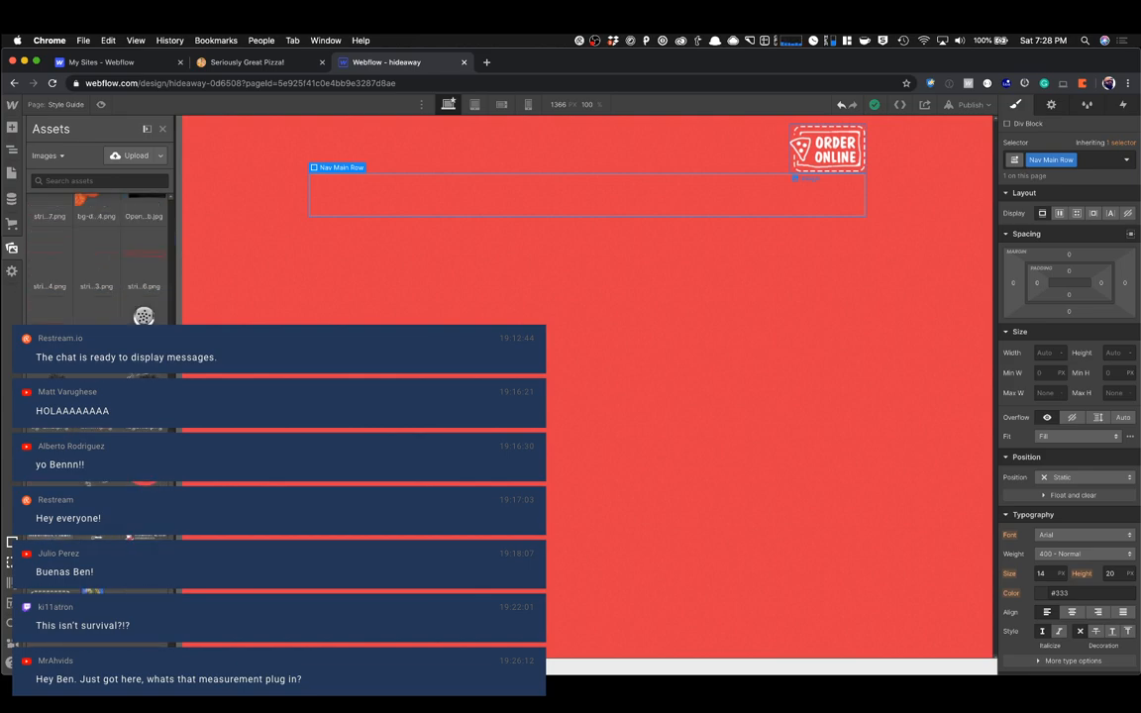
click(281, 62)
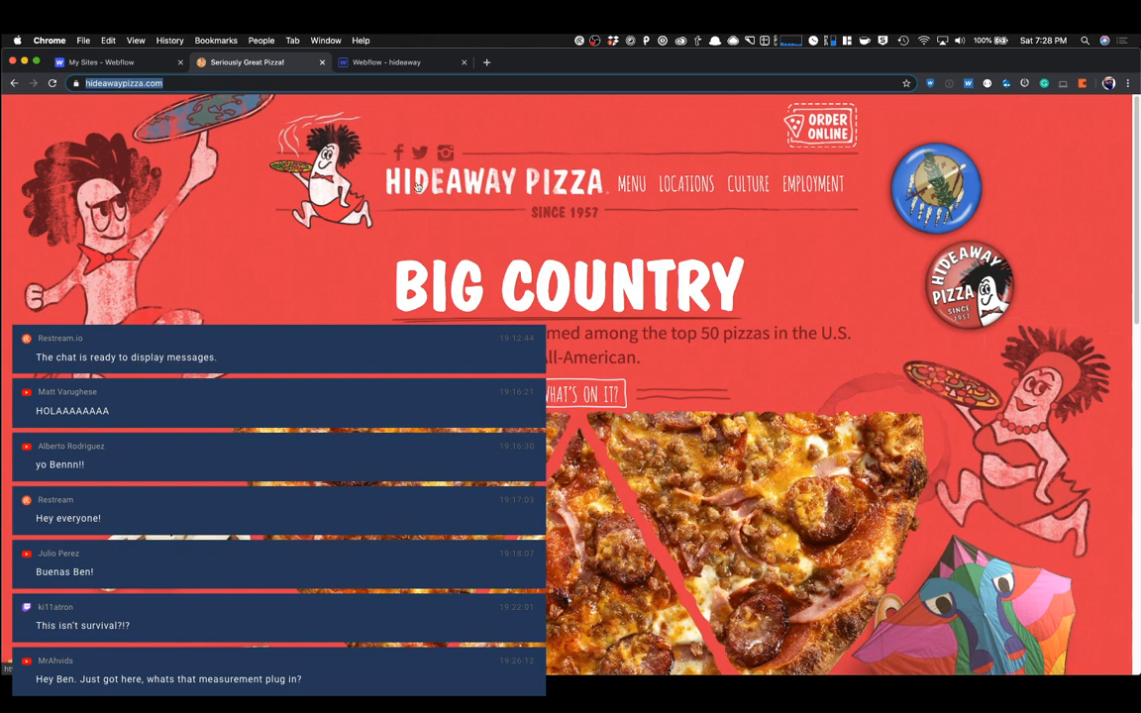
click(341, 62)
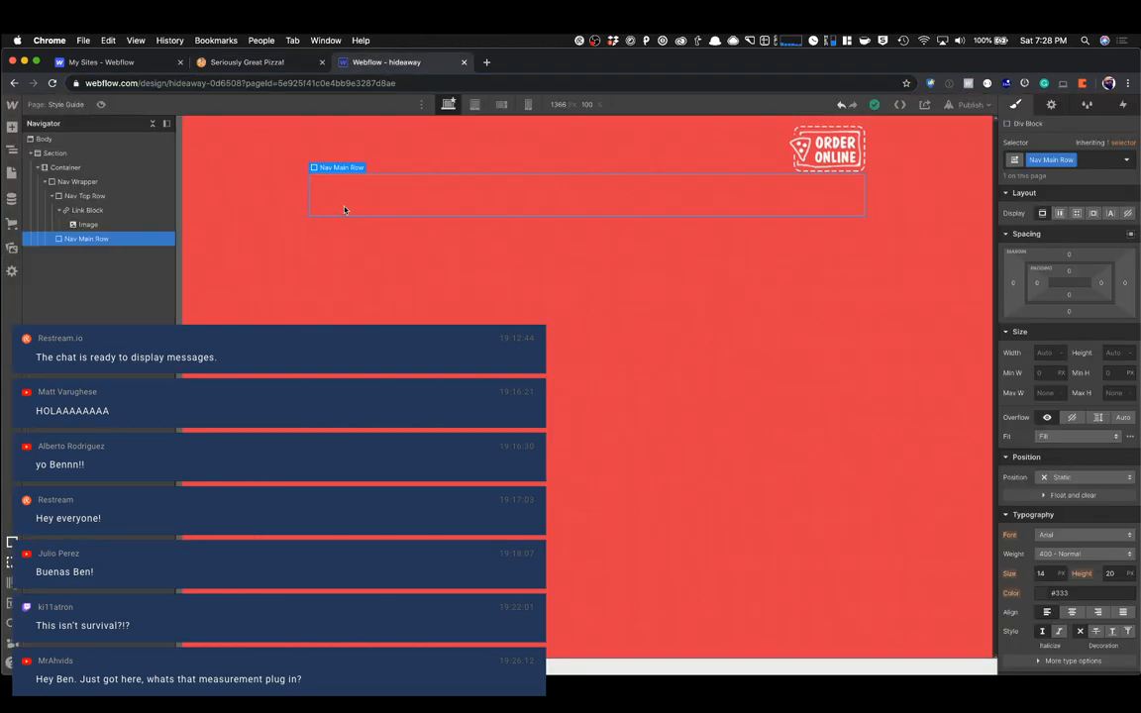
Set the Nav Main Row's display to flex.
key(super+e)
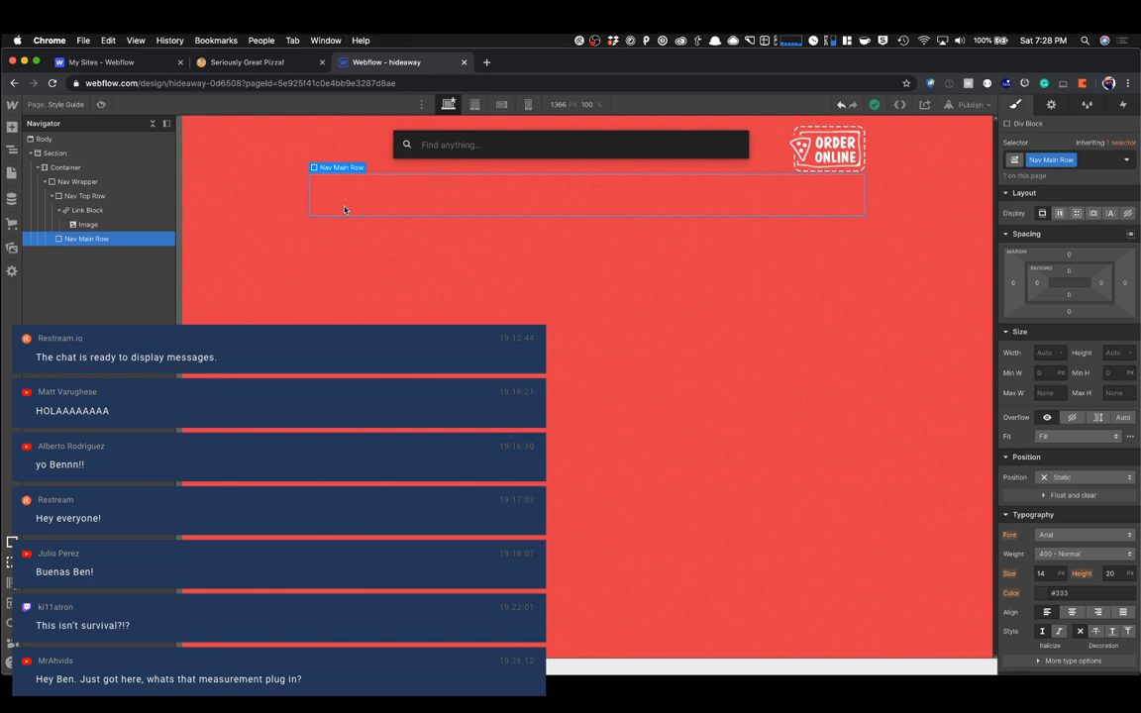
key(Escape)
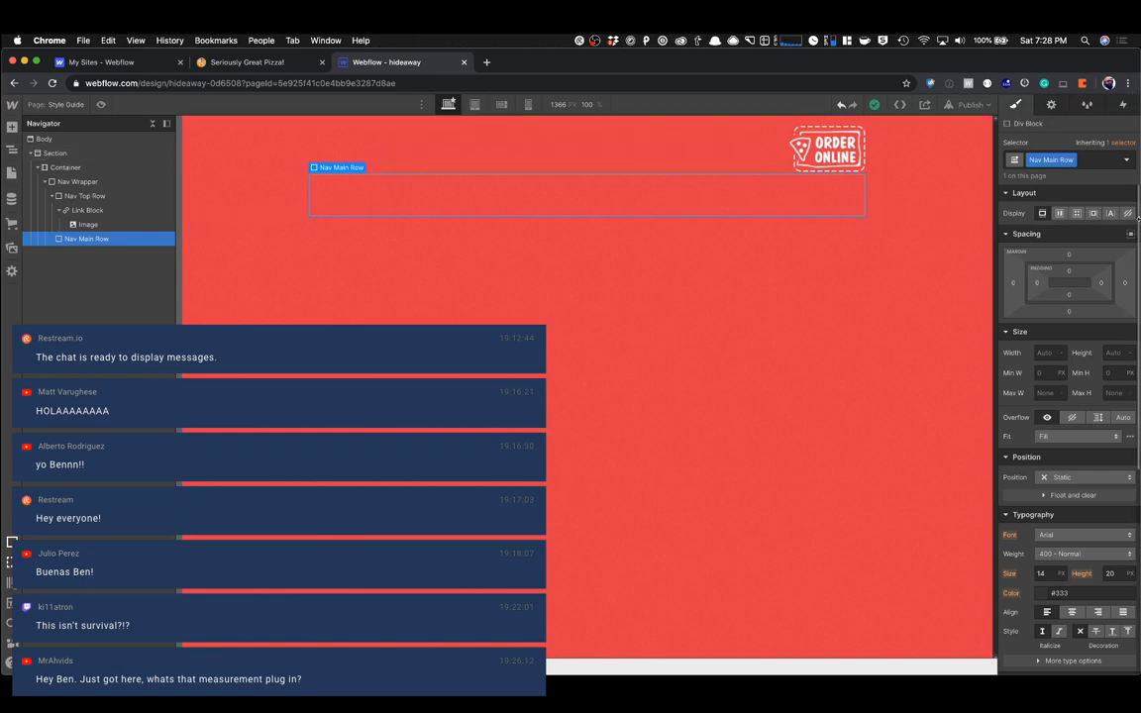
click(1060, 213)
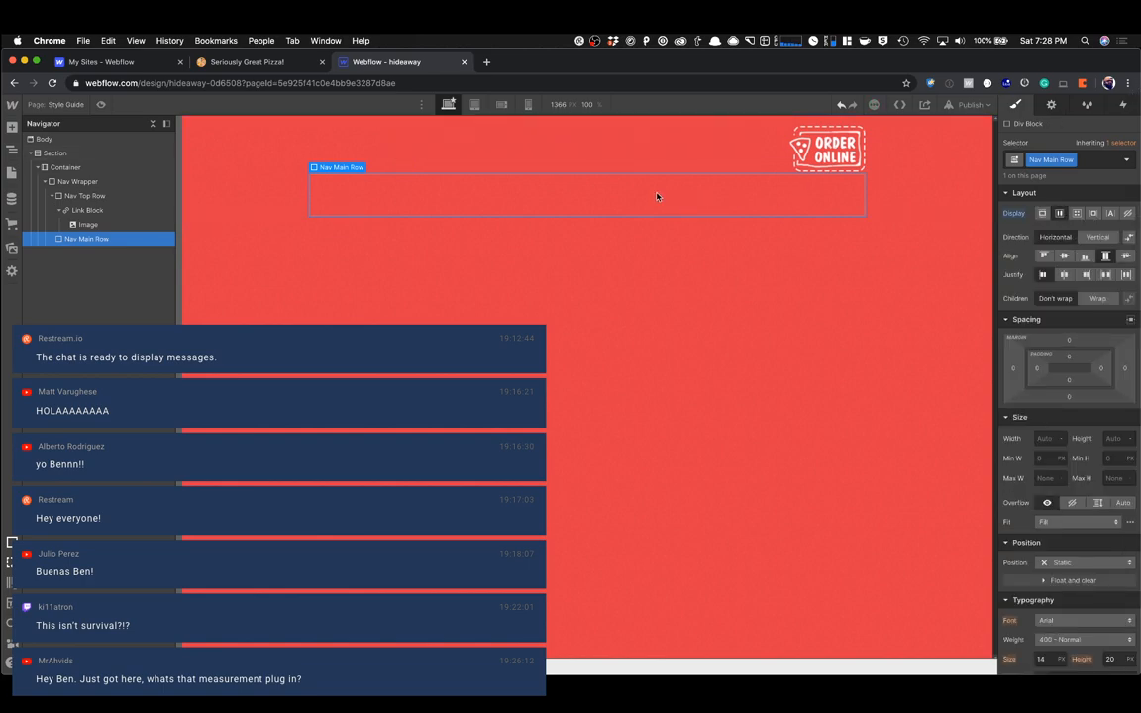
Add three div blocks side by side inside the Nav Main Row.
key(super+e)
text(div)
key(Return)
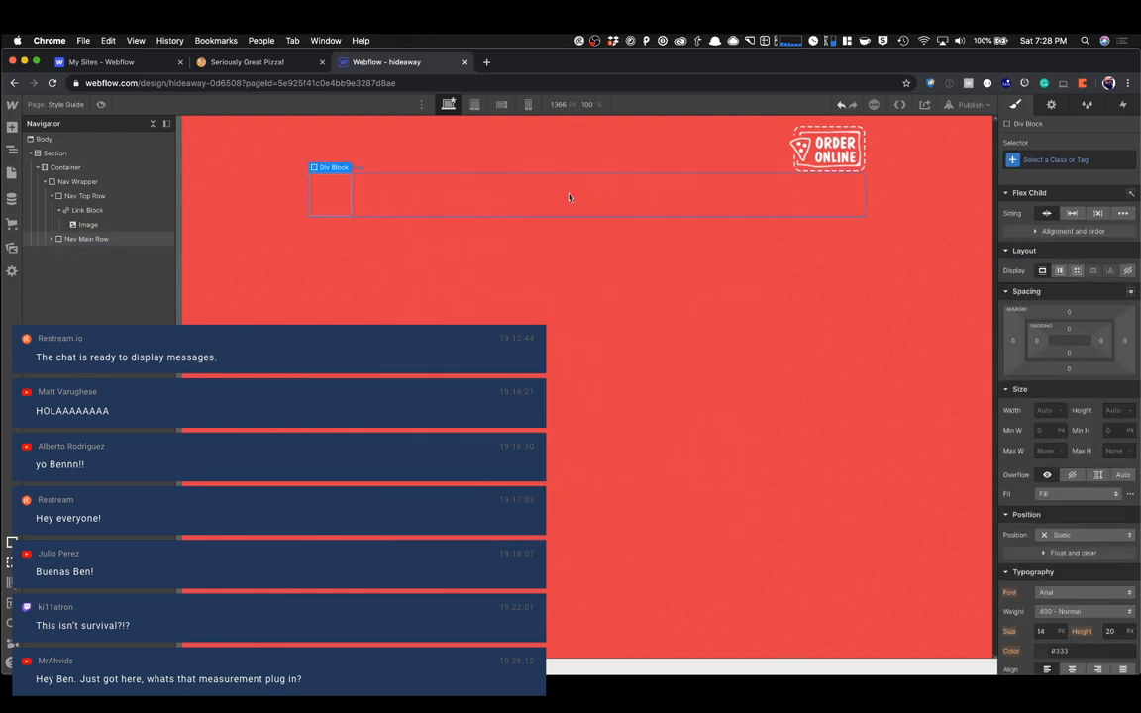
key(super+e)
text(div)
key(Return)
click(512, 208)
key(super+e)
key(Return)
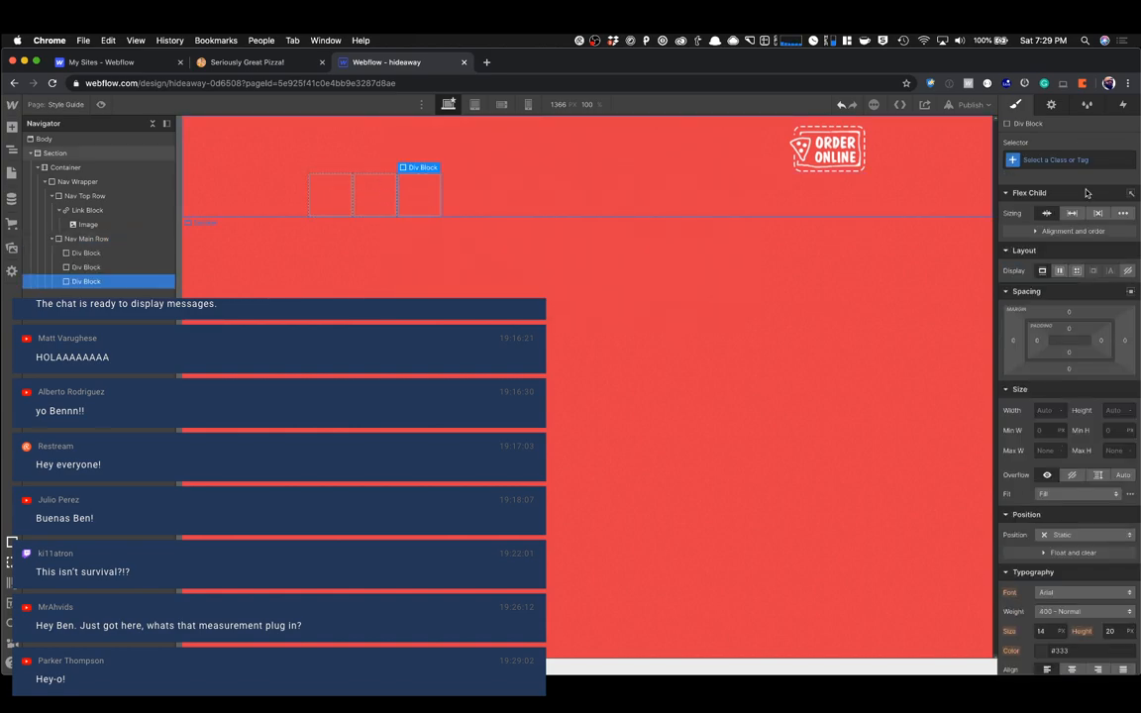
Give the third div block in the Nav Main Row the class "Menu Wrapper", correcting its spelling.
click(1104, 158)
text(Menu Wrapper)
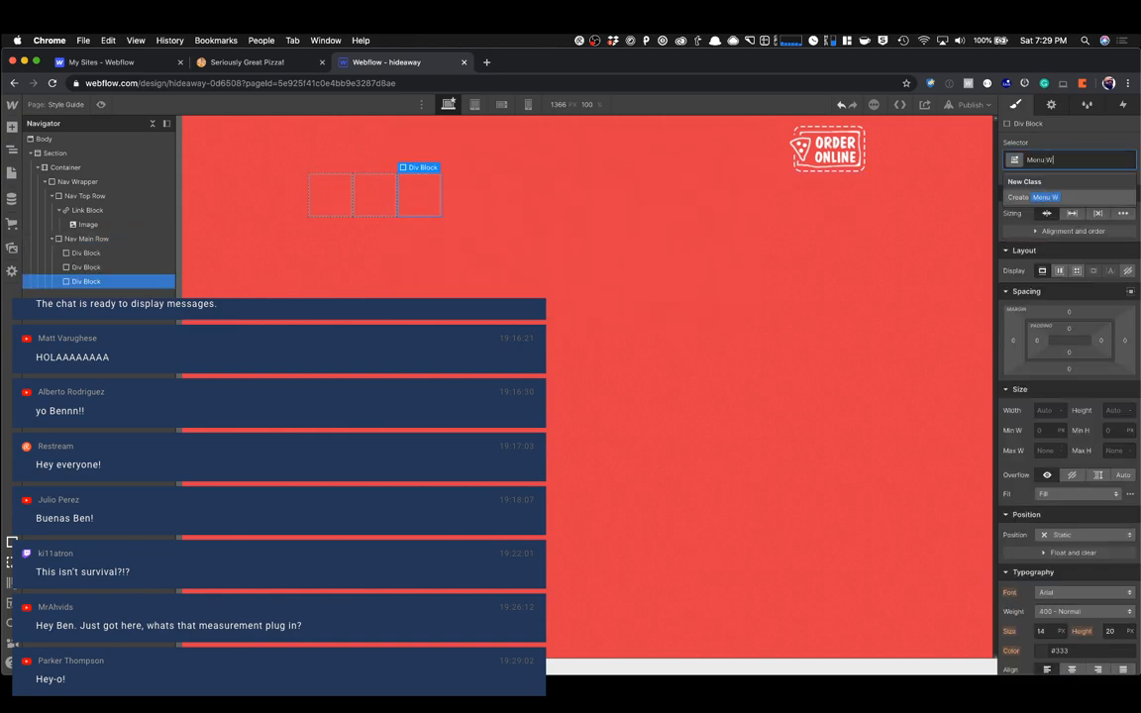
key(Return)
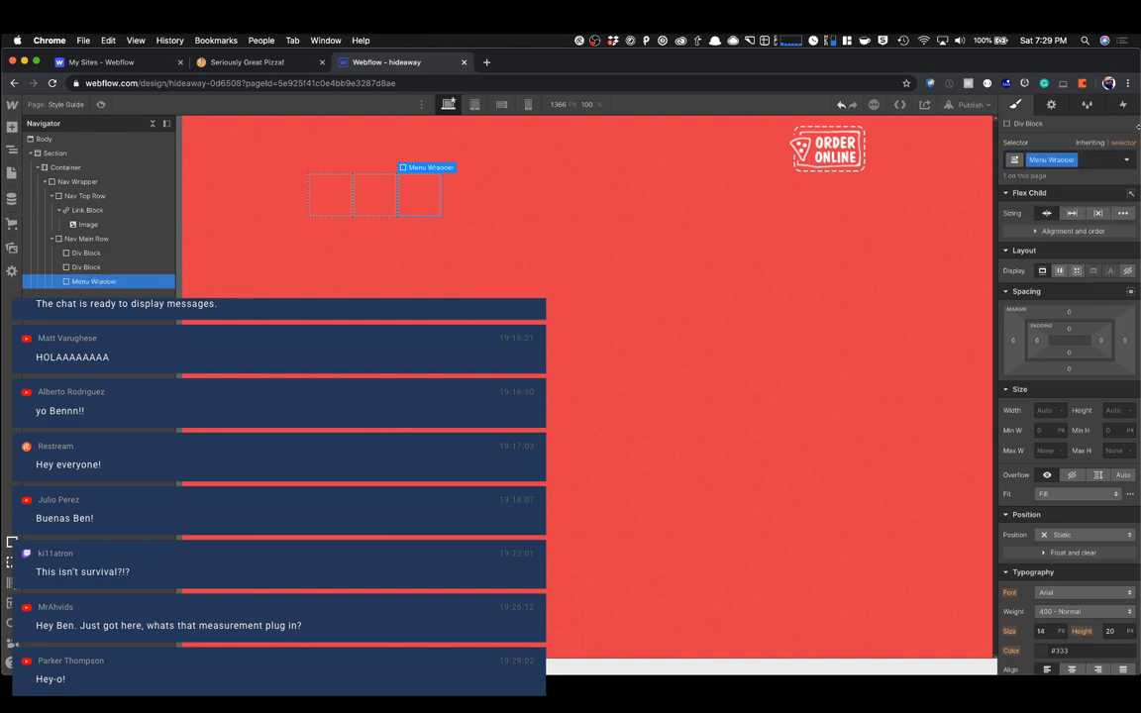
click(1065, 160)
click(1050, 179)
key(BackSpace)
key(BackSpace)
key(BackSpace)
Give the middle div block in the Nav Main Row the class "Logo Wrapper".
click(372, 204)
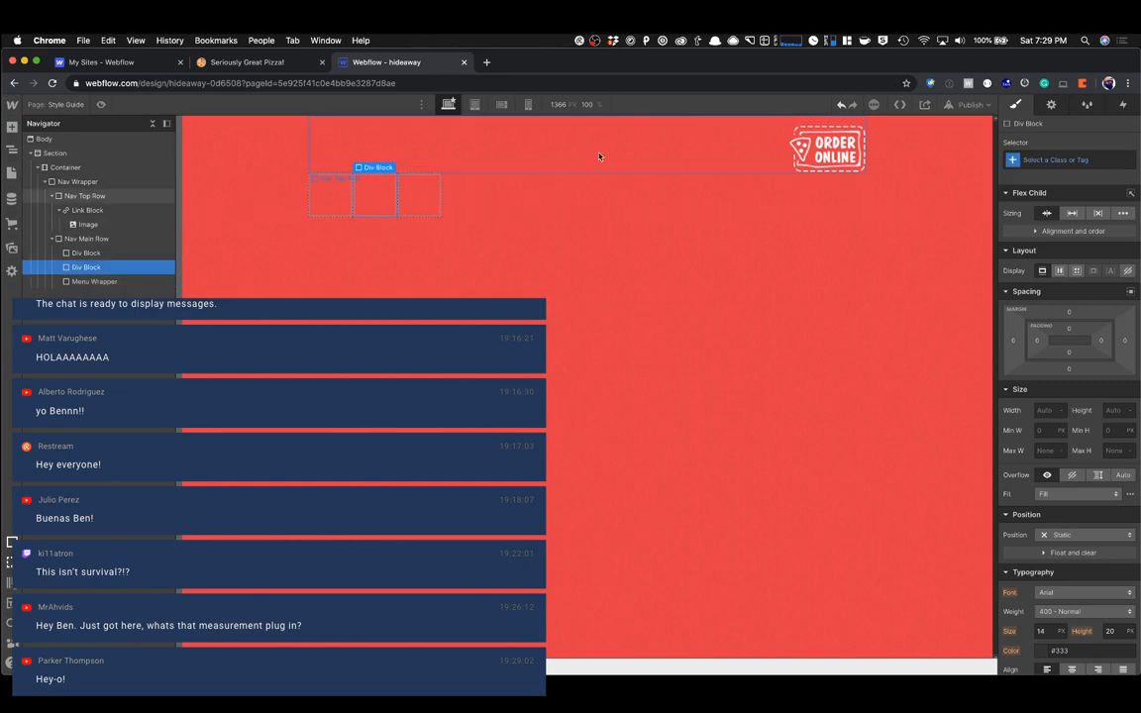
click(1078, 159)
text(Lo)
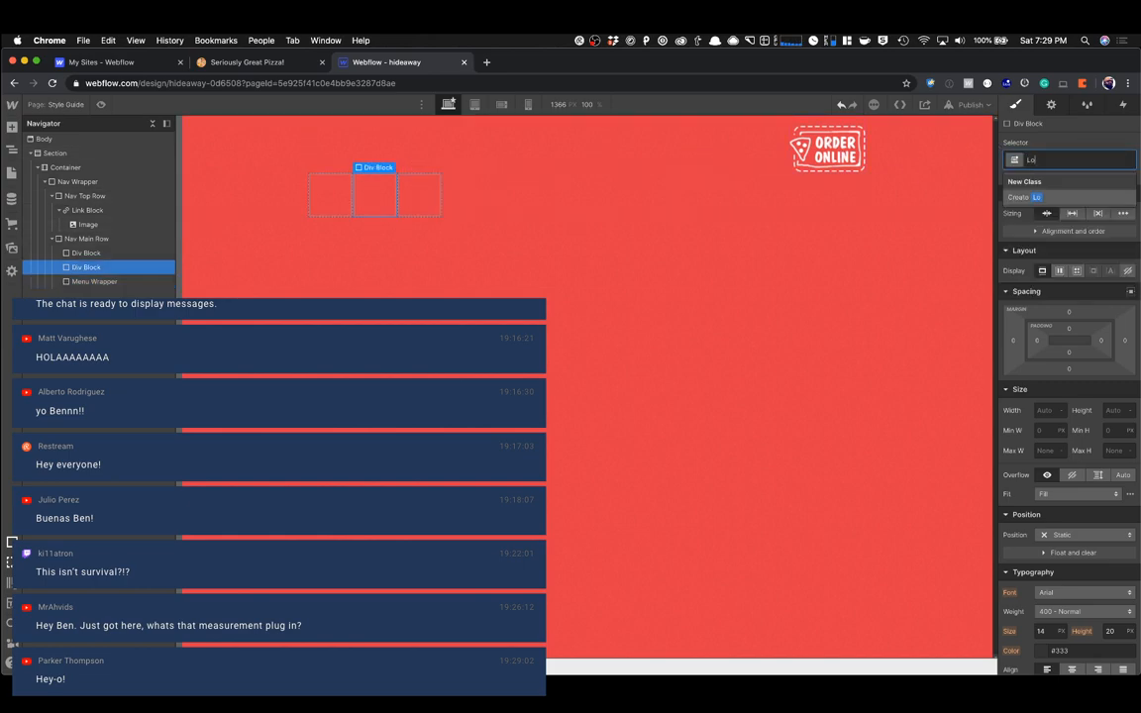
text(go Wrapper)
key(Return)
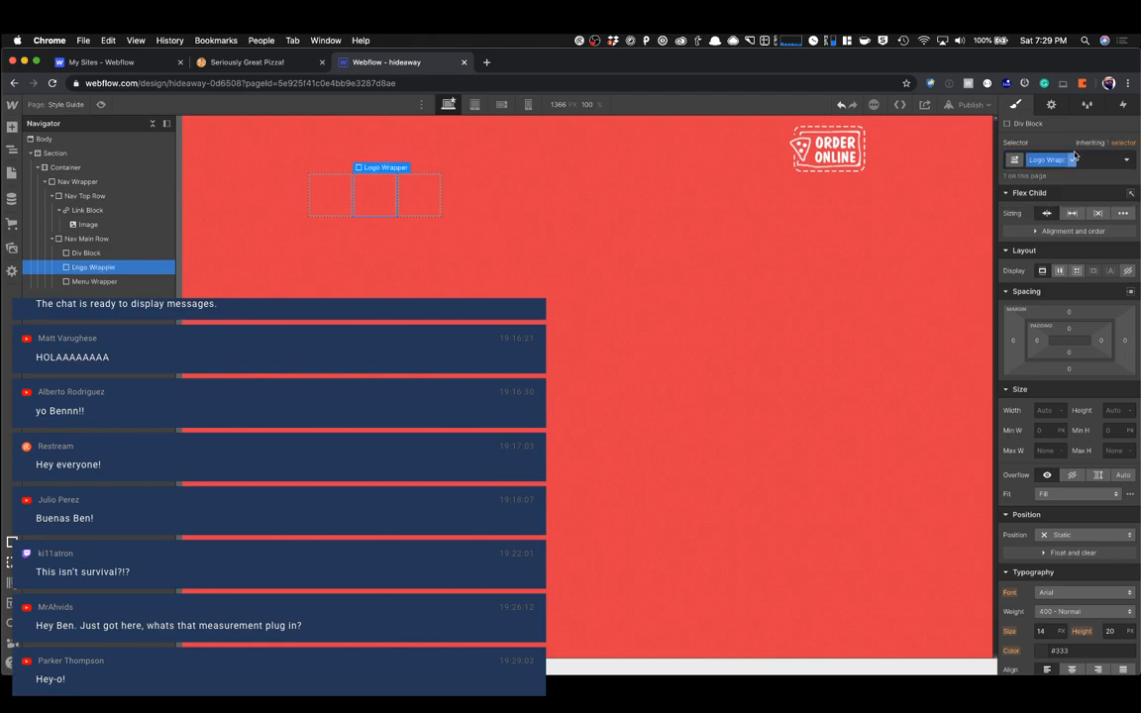
Check the mascot graphic on the original site and give the first Nav Main Row div block the class "Kahuna Wrapper".
click(285, 63)
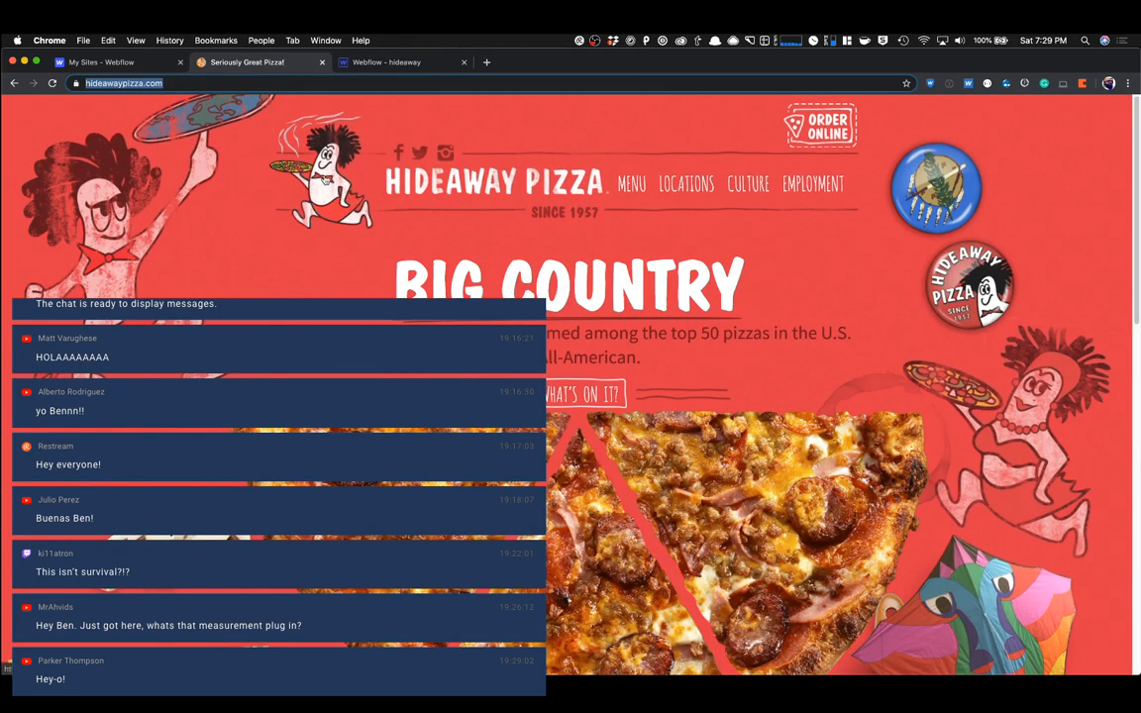
right_click(326, 176)
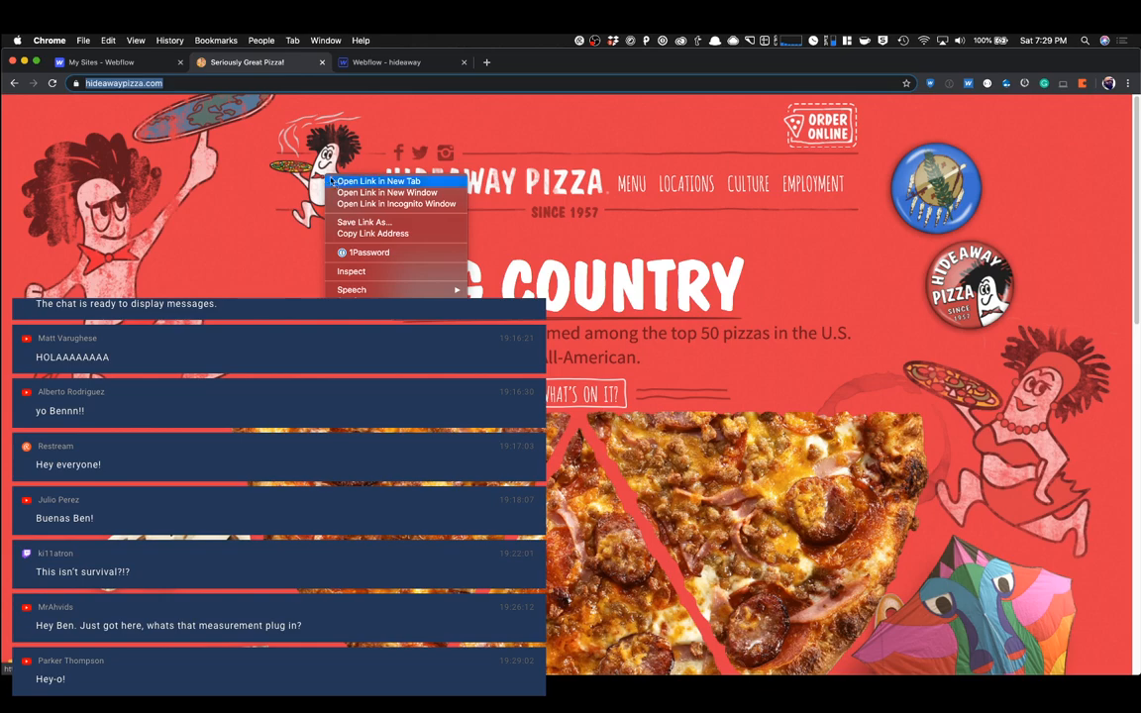
click(248, 197)
click(359, 68)
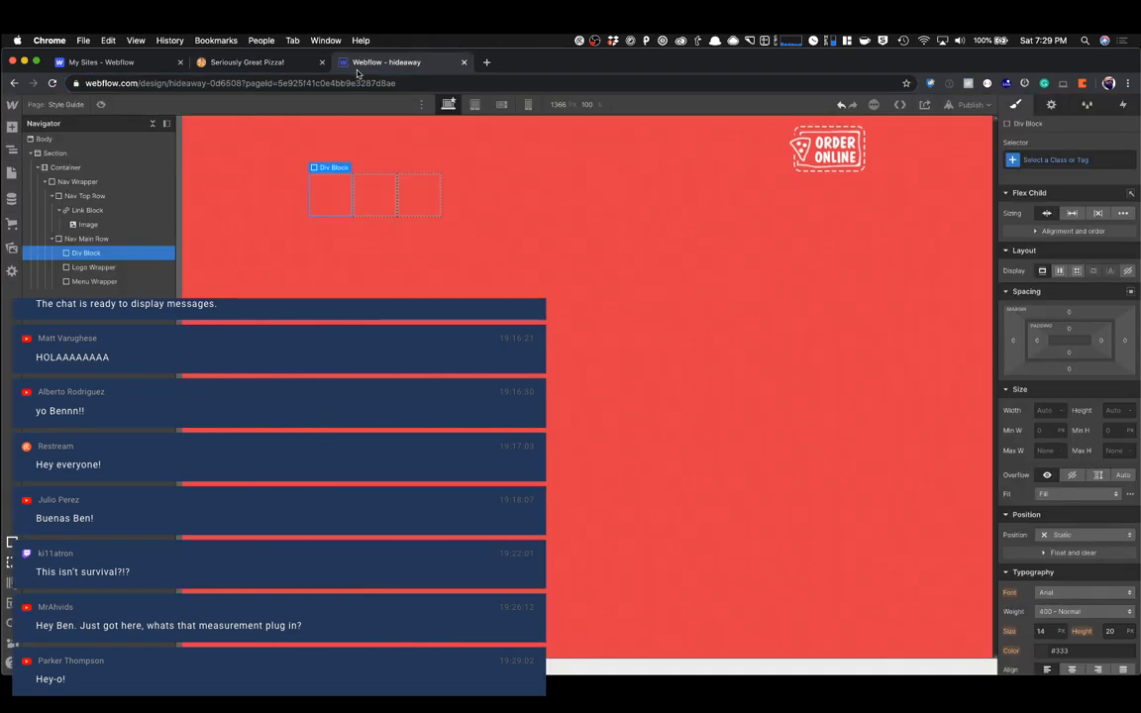
click(1060, 161)
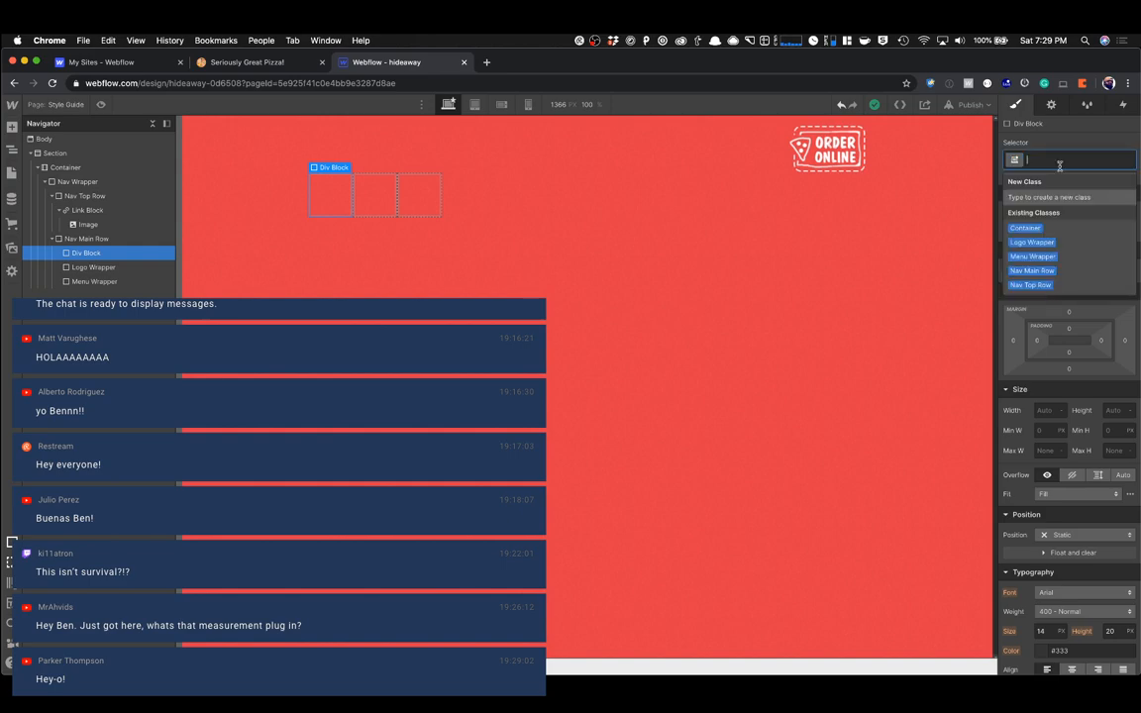
text(Kahuna W)
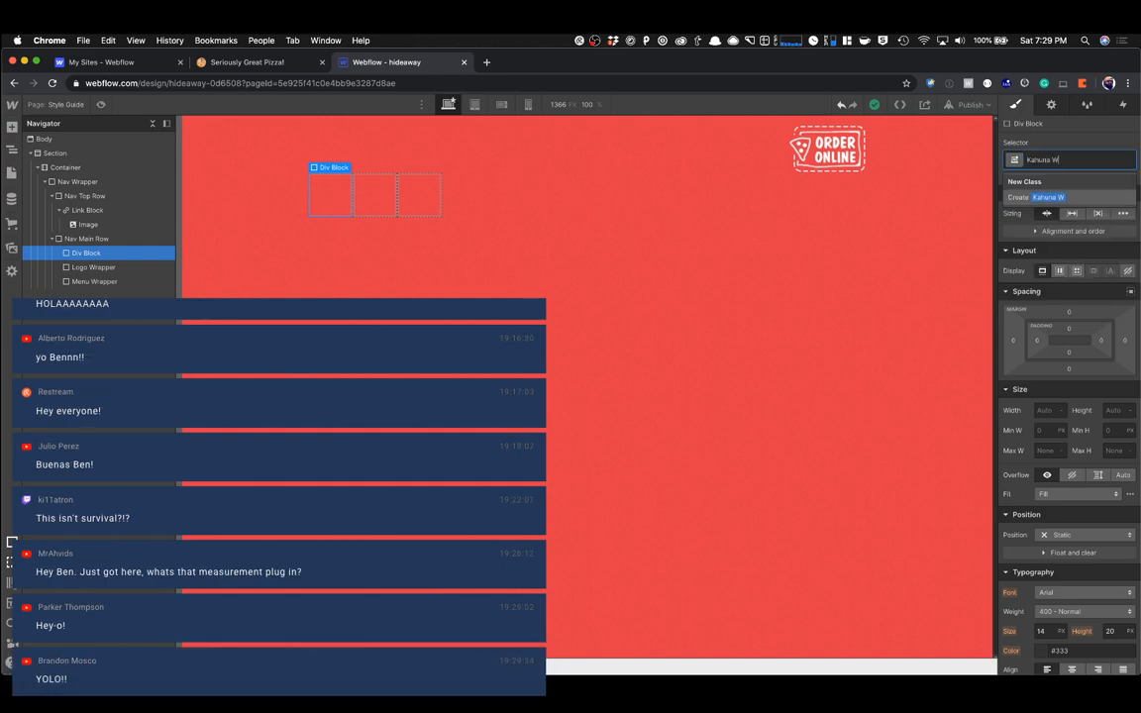
text(rapper)
key(Return)
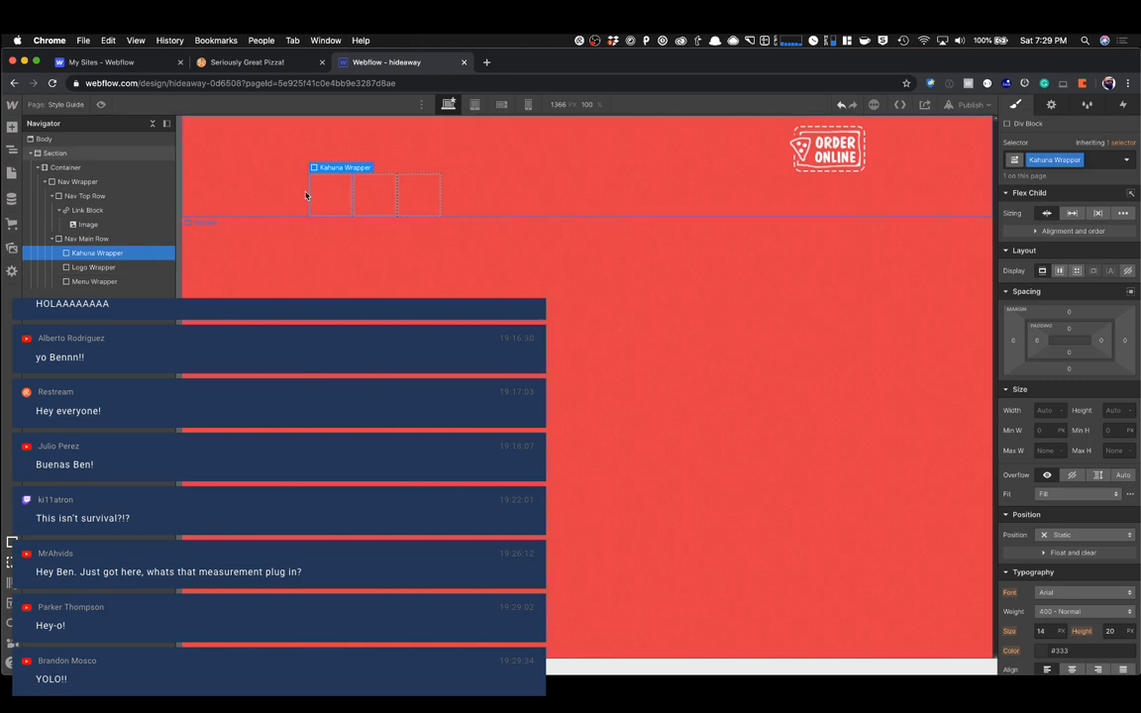
Add an image inside the Kahuna Wrapper and assign it the running mascot graphic from the assets.
key(super+e)
text(image)
key(Return)
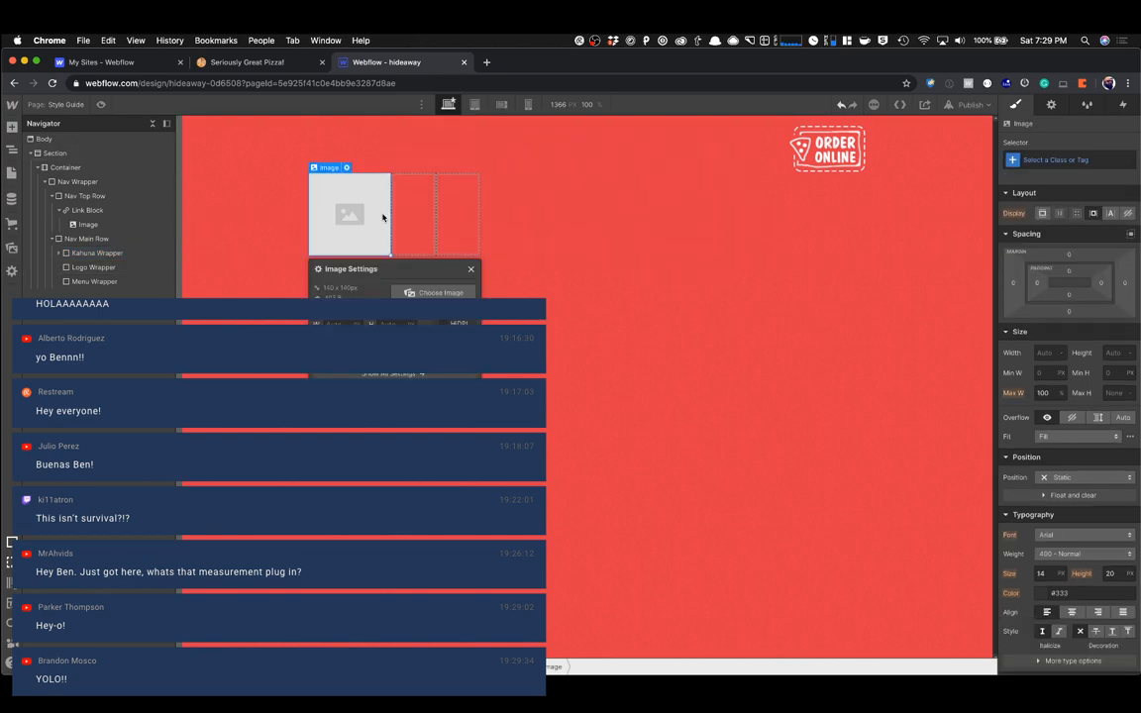
click(441, 293)
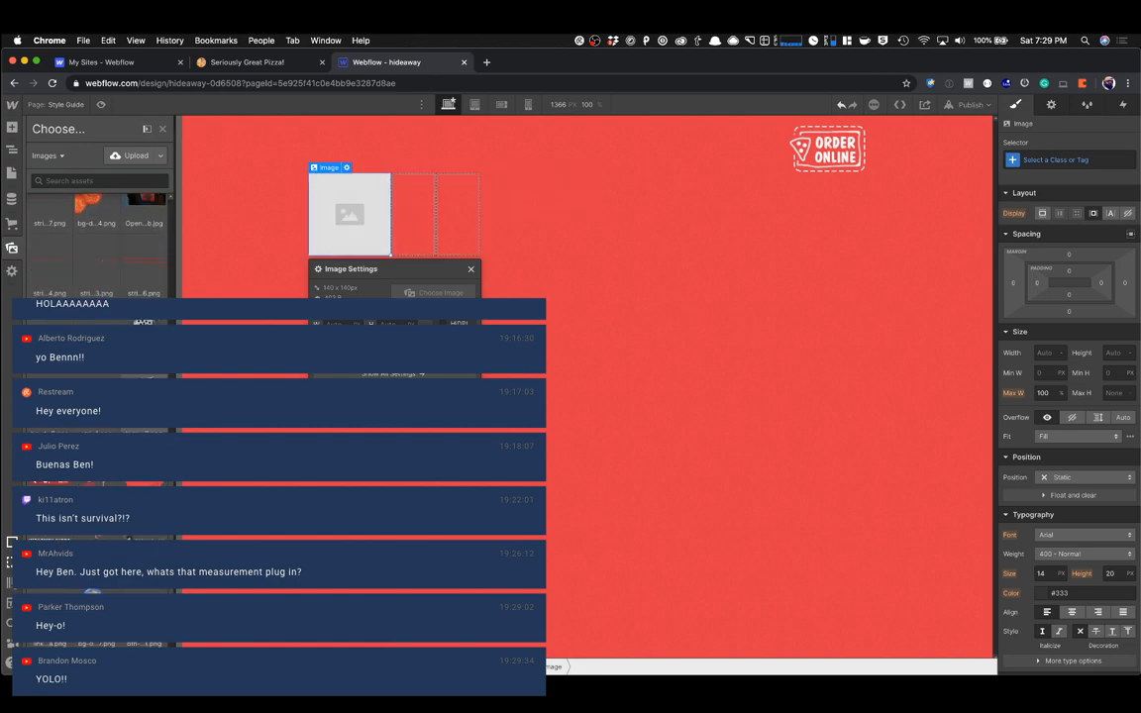
click(145, 337)
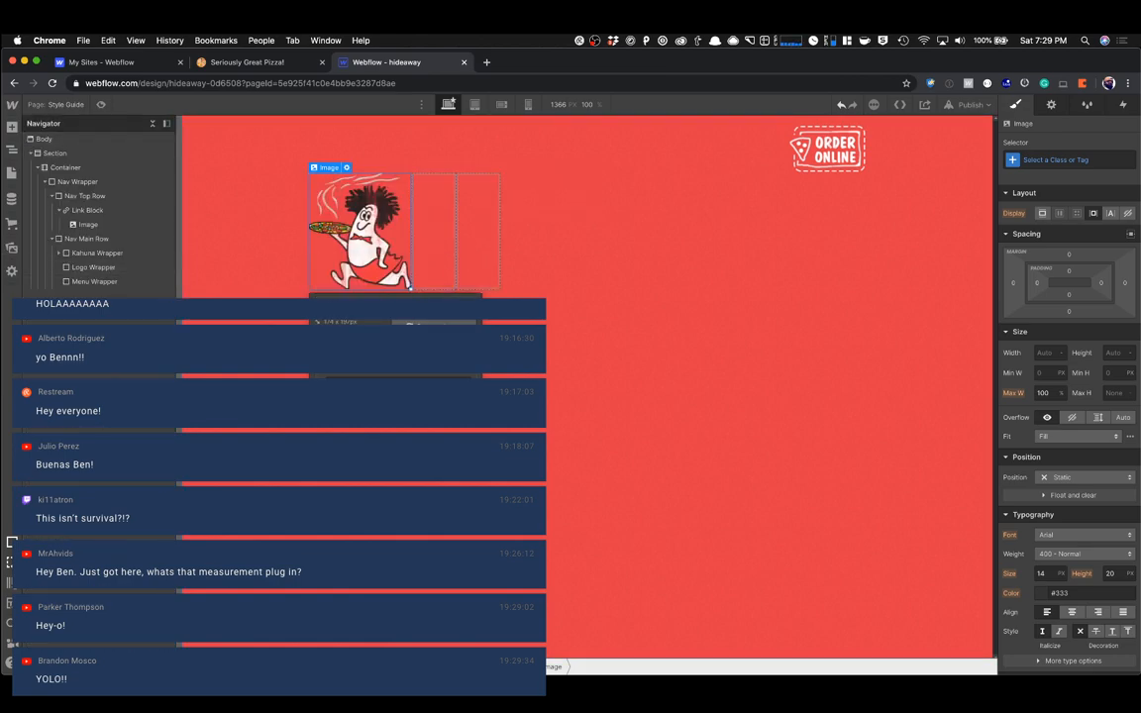
Add an image inside the Logo Wrapper and assign it the Hideaway Pizza wordmark from the assets.
click(433, 252)
key(super+e)
text(image)
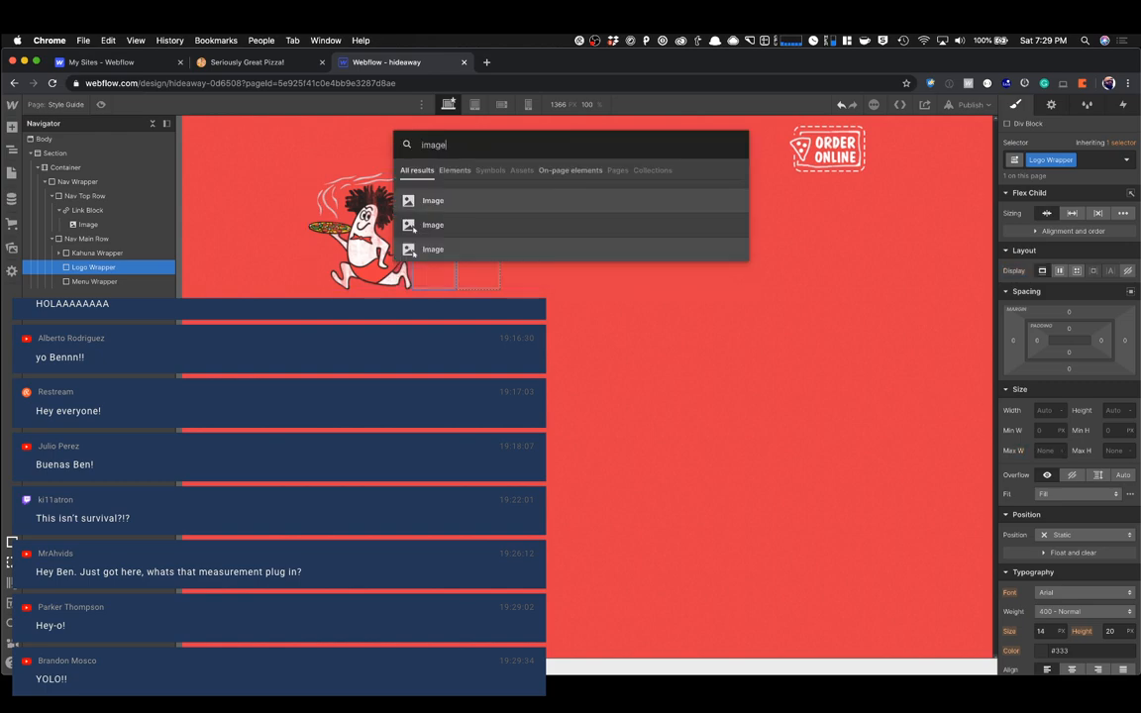
click(412, 249)
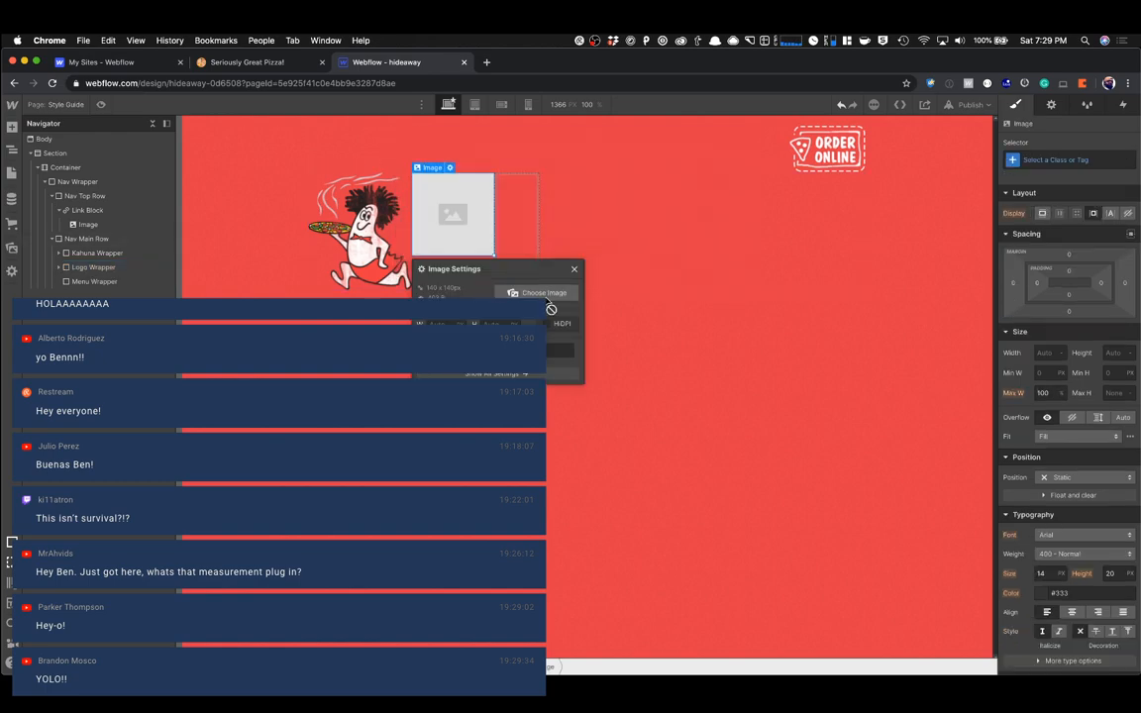
click(530, 294)
scroll(131, 377, down, 10)
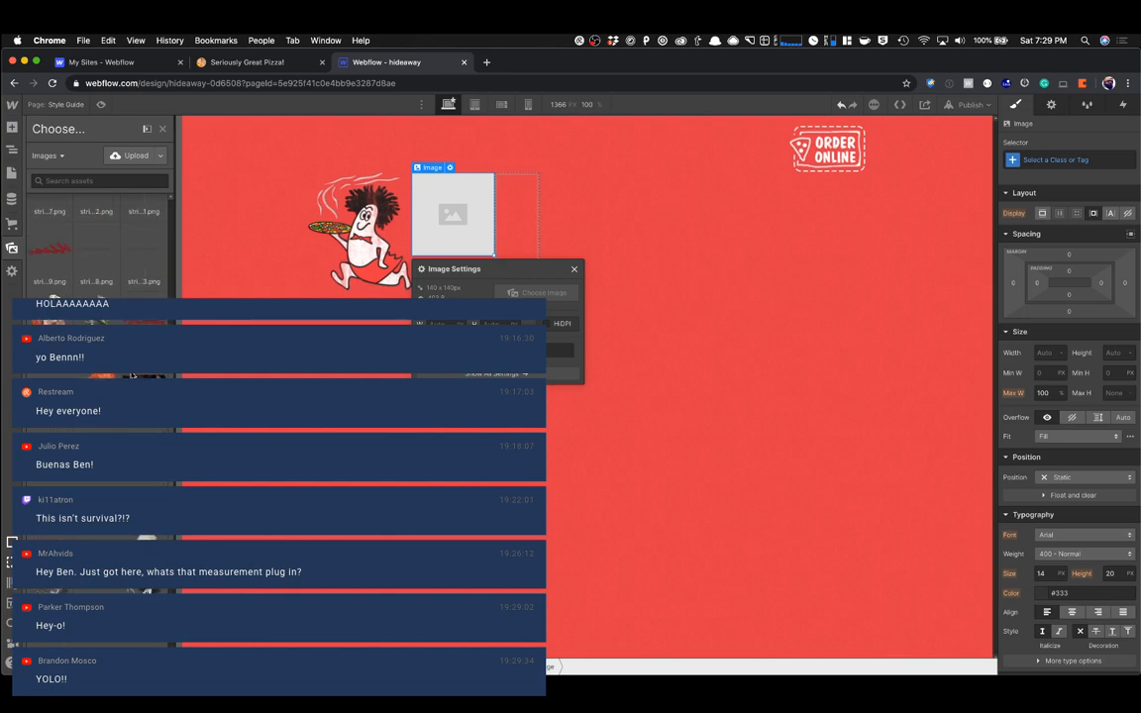
scroll(132, 377, down, 5)
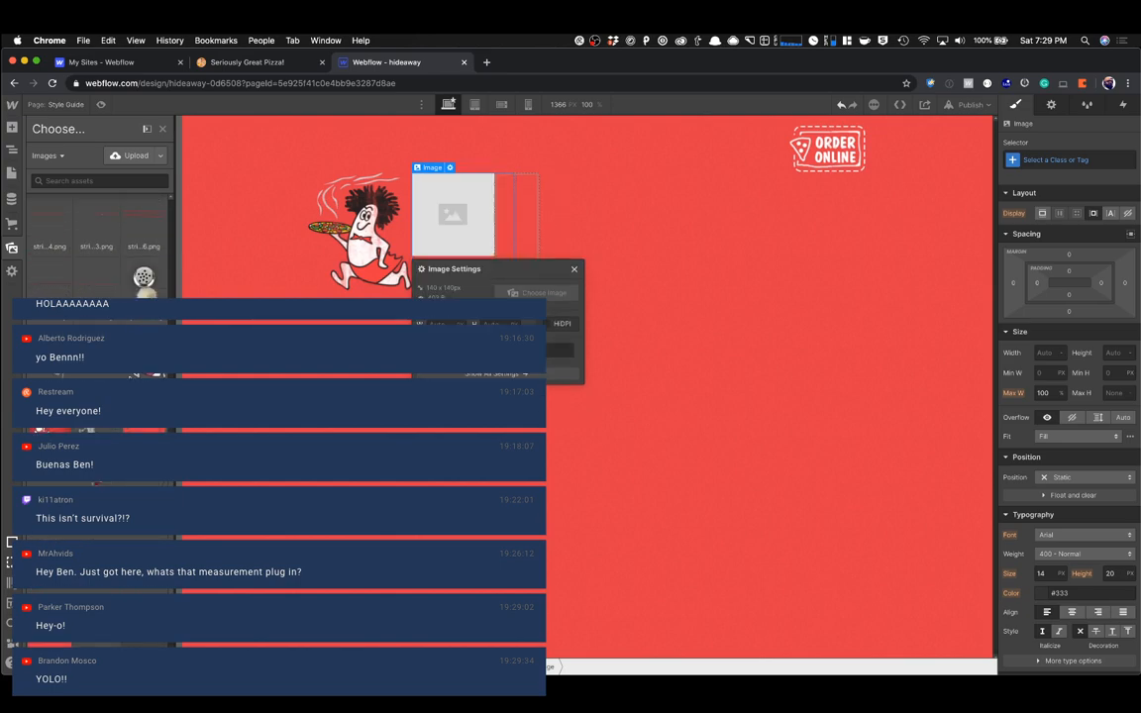
click(60, 483)
Measure the mascot graphic in the header of the original Hideaway Pizza site.
click(676, 225)
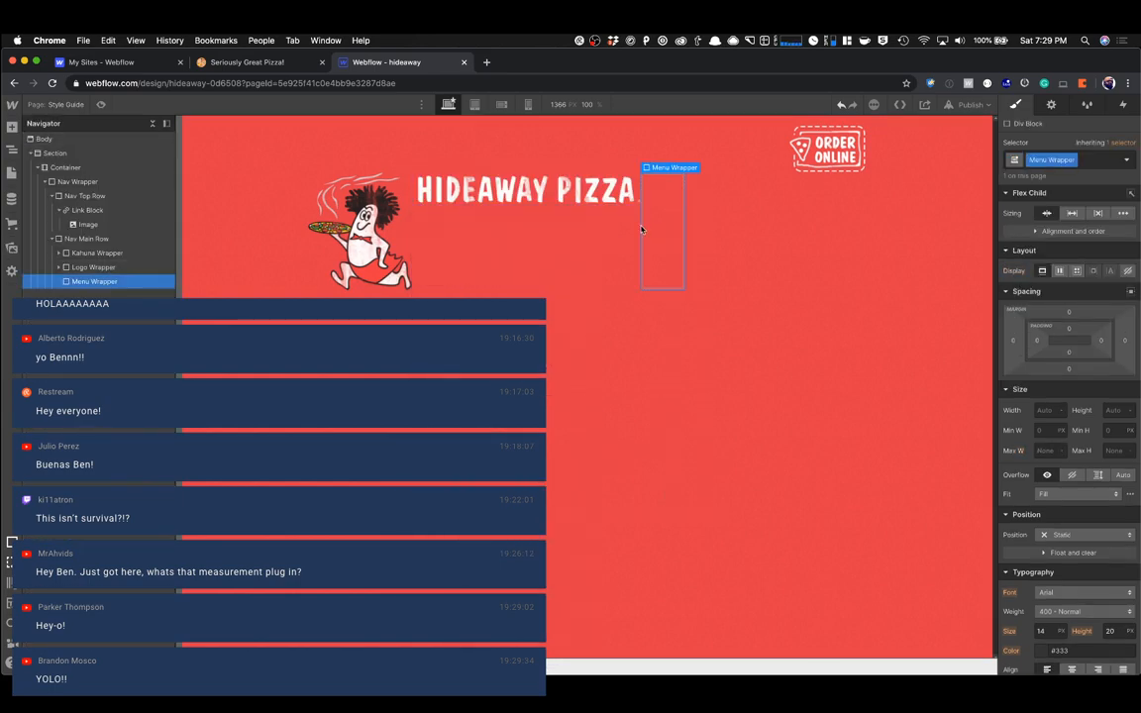
click(571, 231)
click(281, 63)
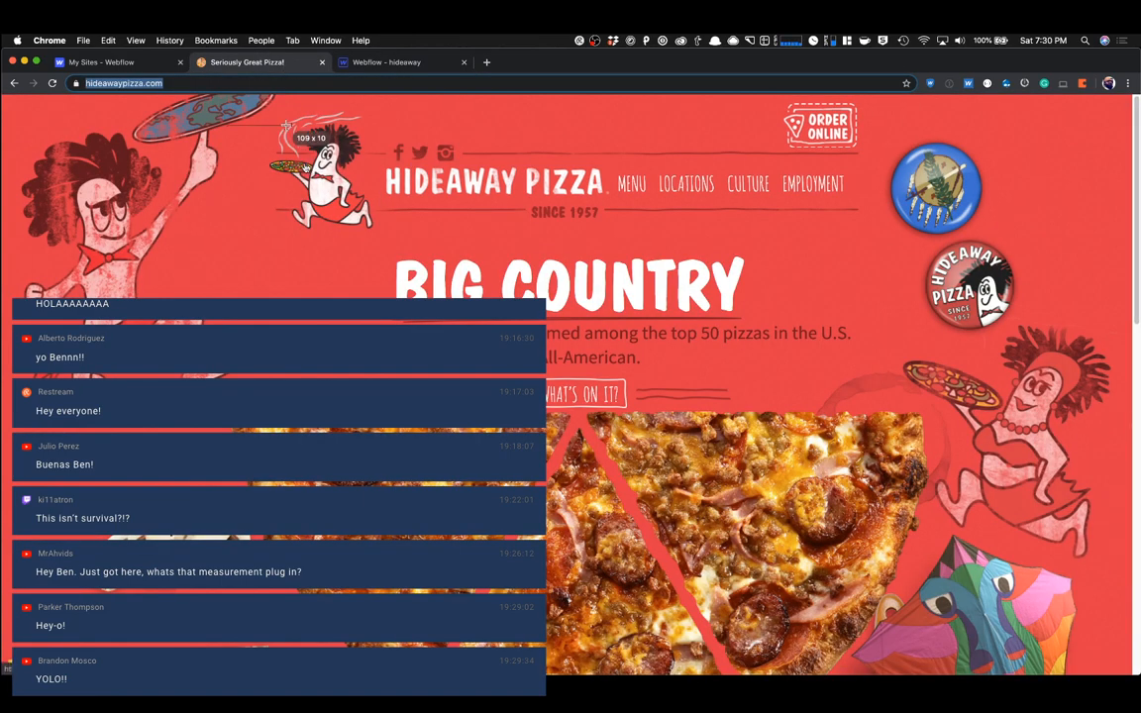
drag(278, 107, 374, 229)
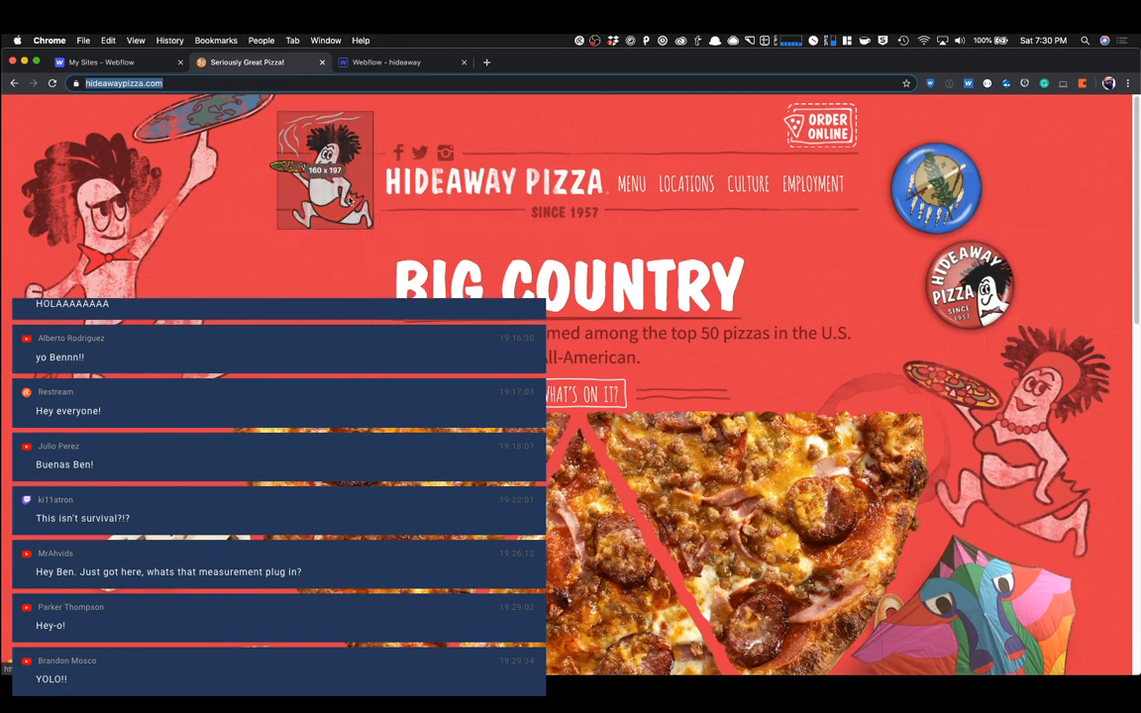
click(379, 63)
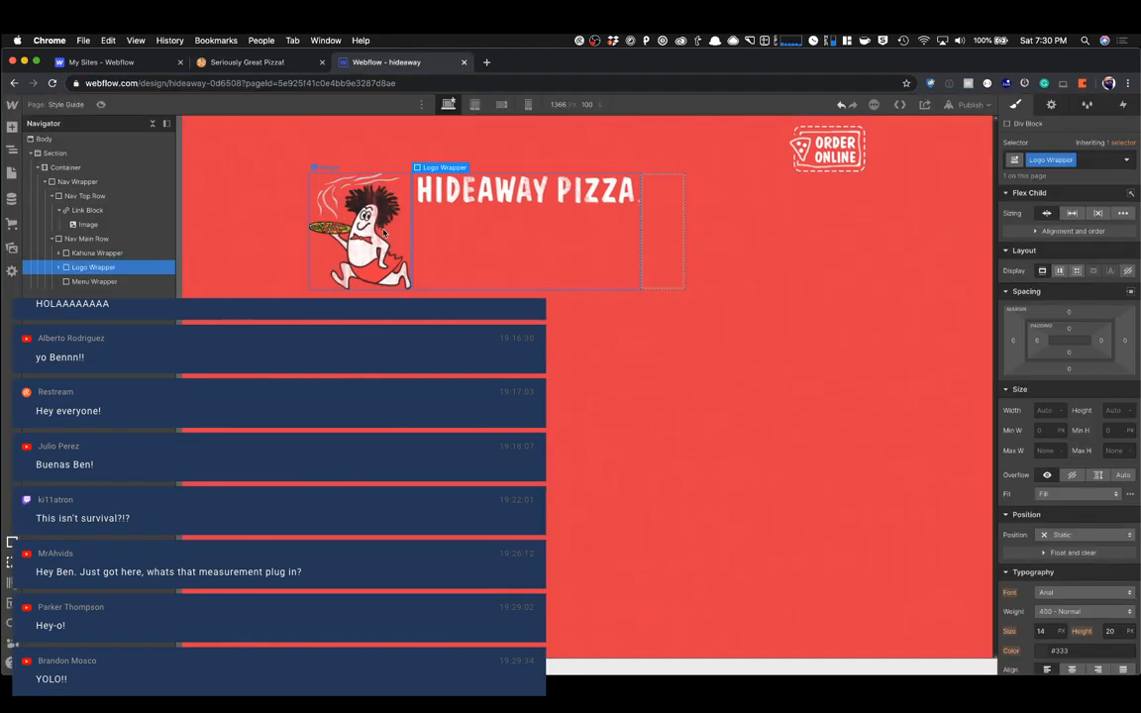
Try a width of 165 px on the mascot image and reset that width.
click(345, 206)
click(1046, 353)
text(165)
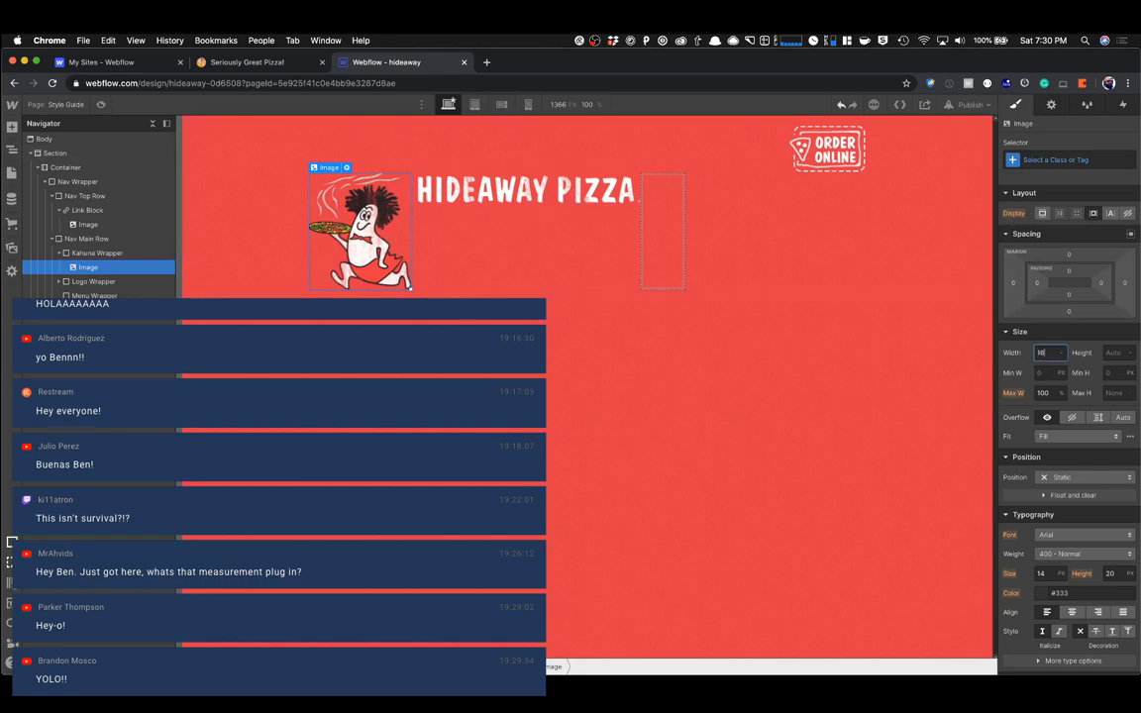
key(Tab)
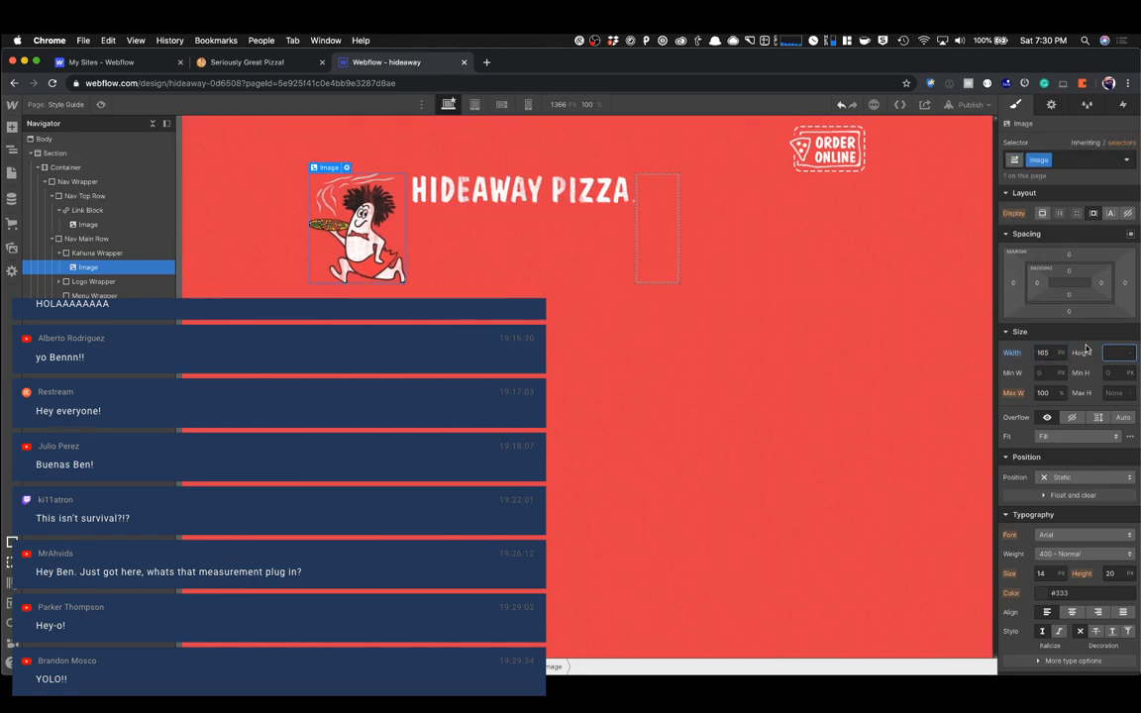
right_click(1020, 354)
key(Escape)
alt+click(1012, 354)
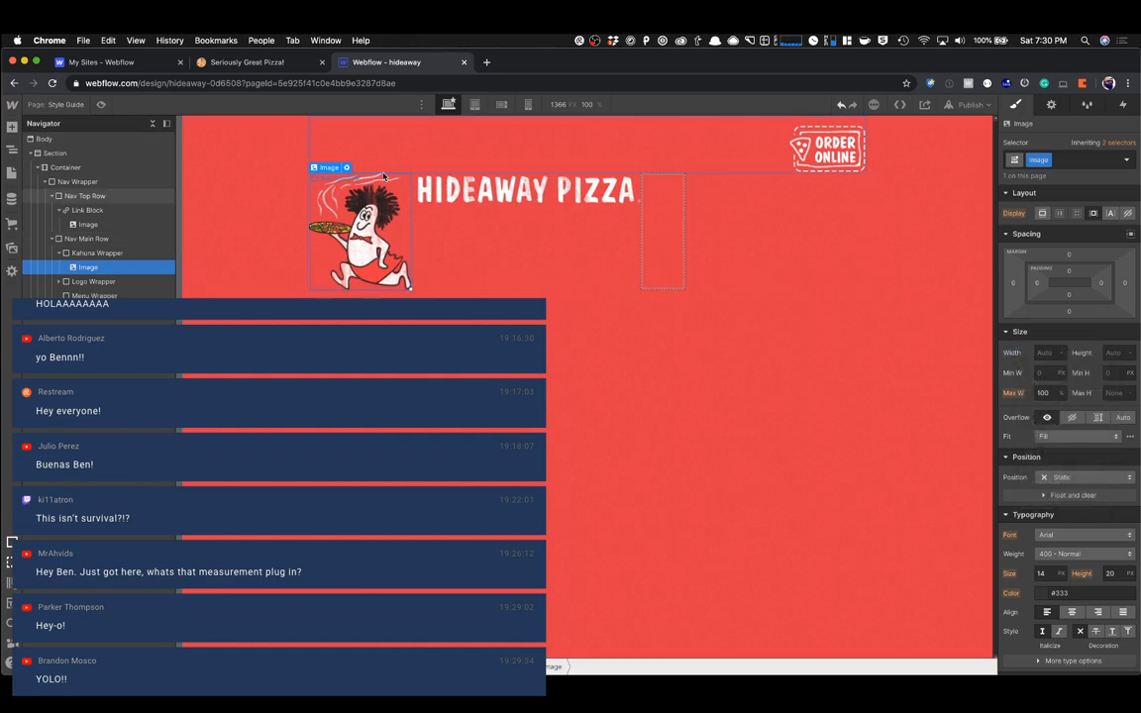
Compare the logo with the original site and set the Logo Wrapper to a vertical flex layout with centered justification.
click(283, 63)
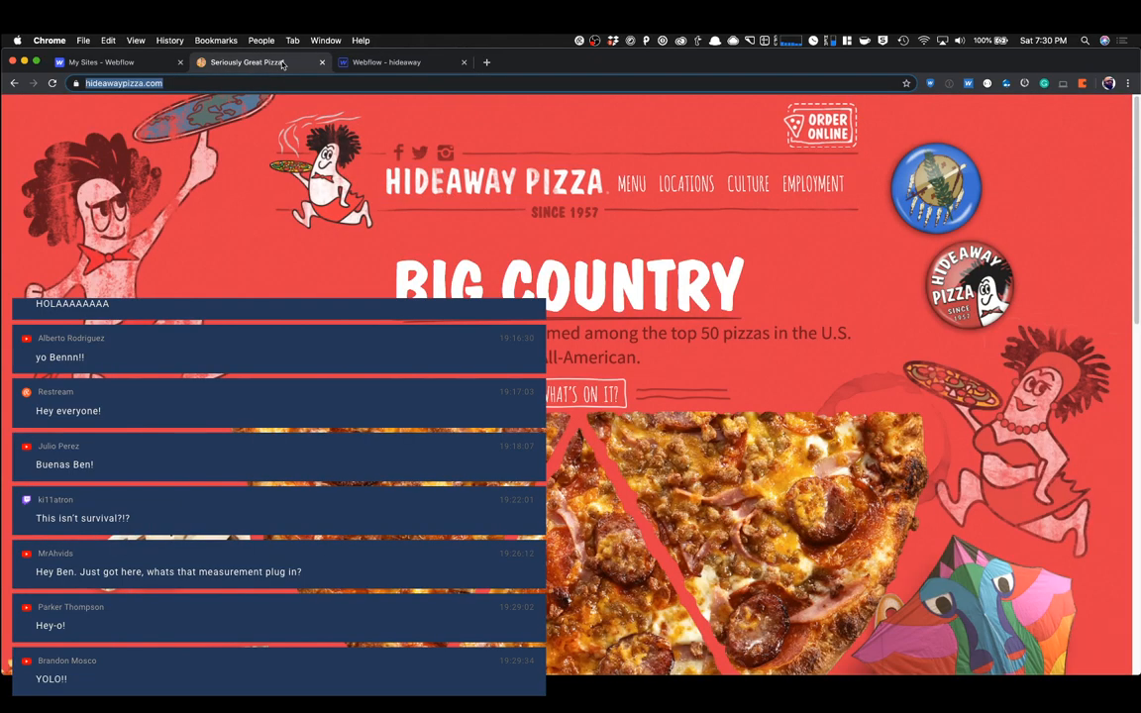
click(335, 61)
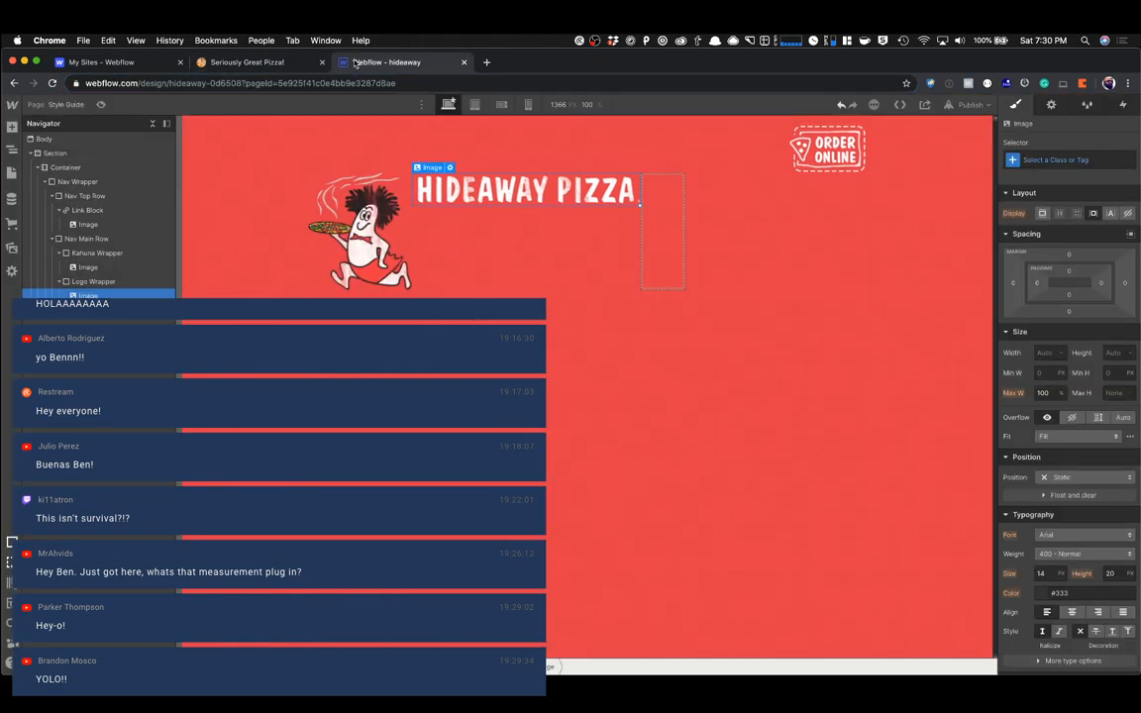
click(279, 63)
click(349, 62)
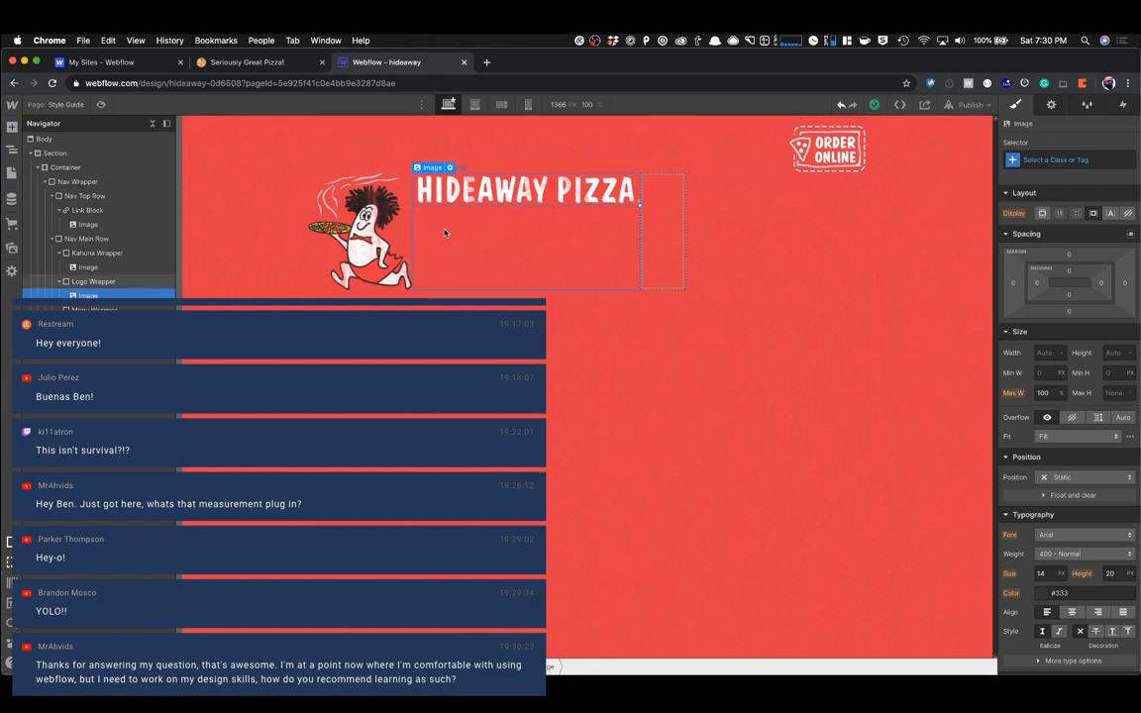
click(415, 237)
key(super+Up)
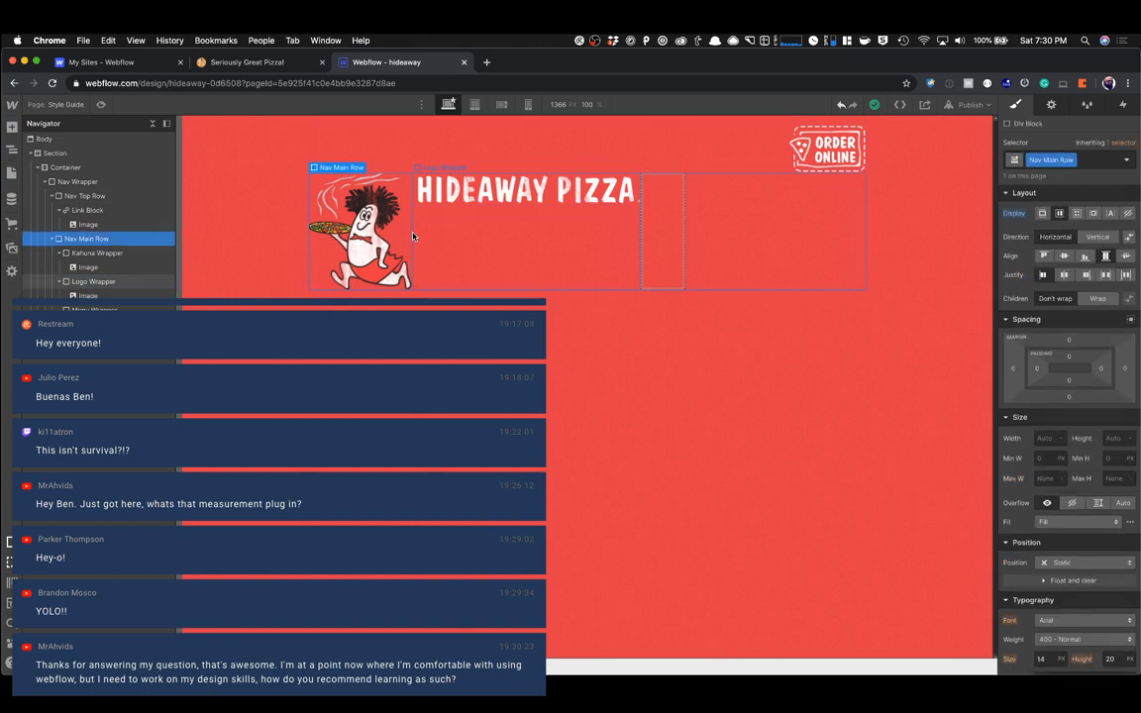
click(449, 227)
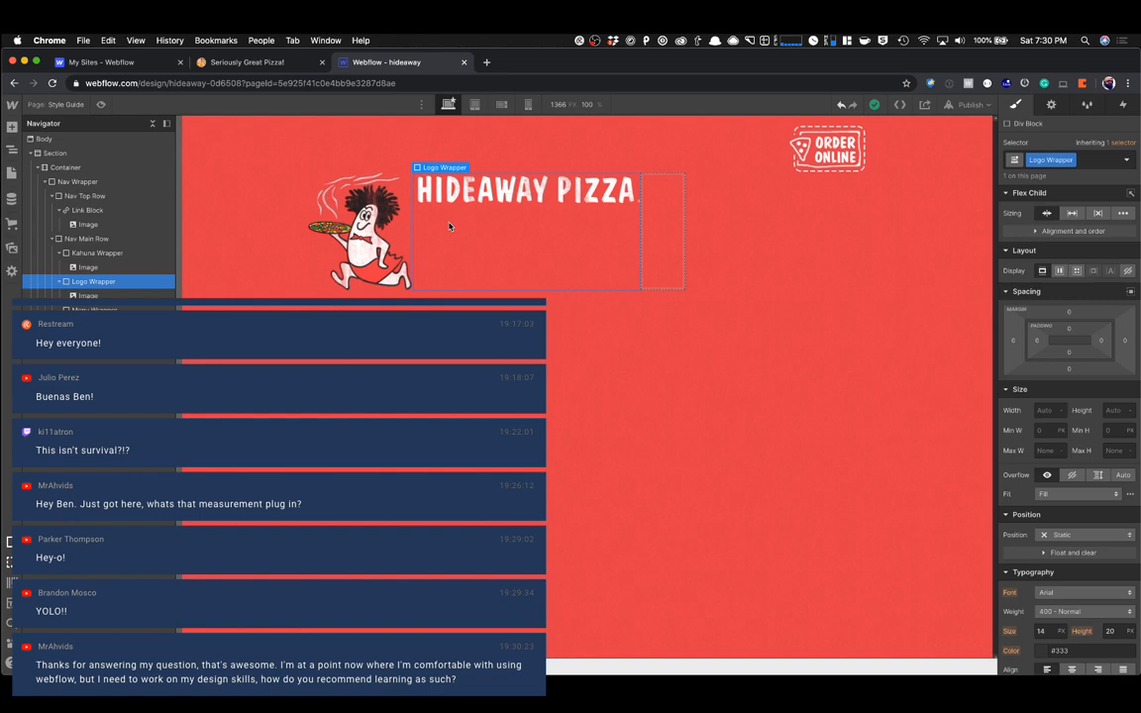
click(1059, 271)
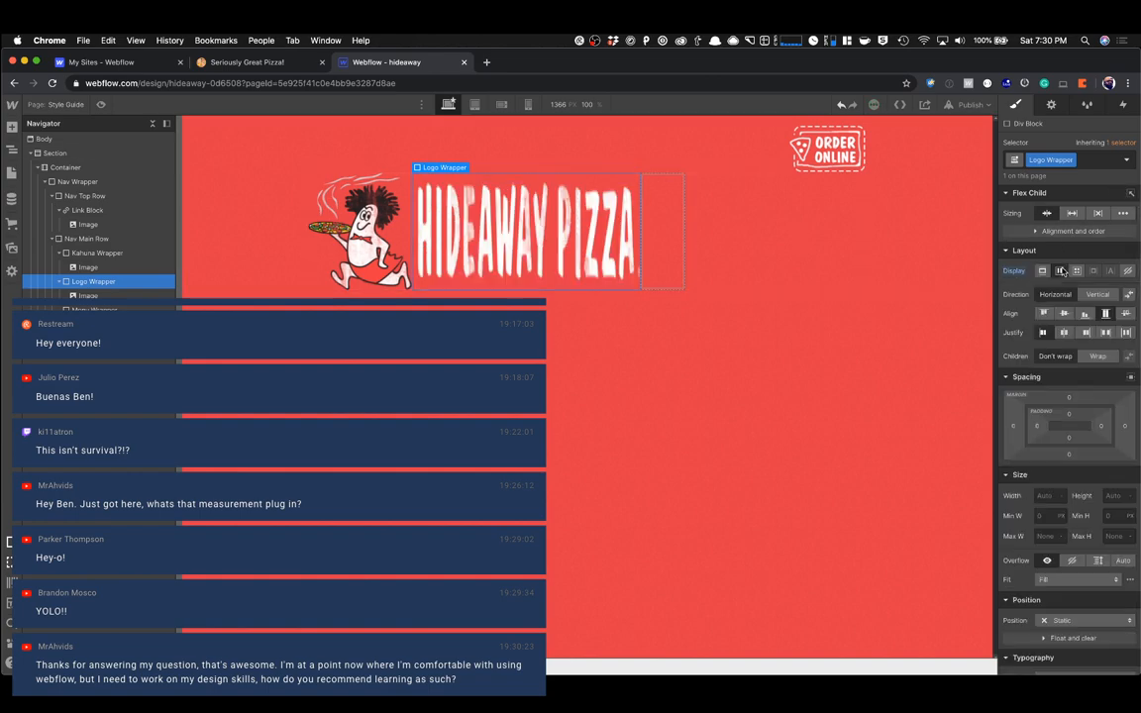
click(1084, 314)
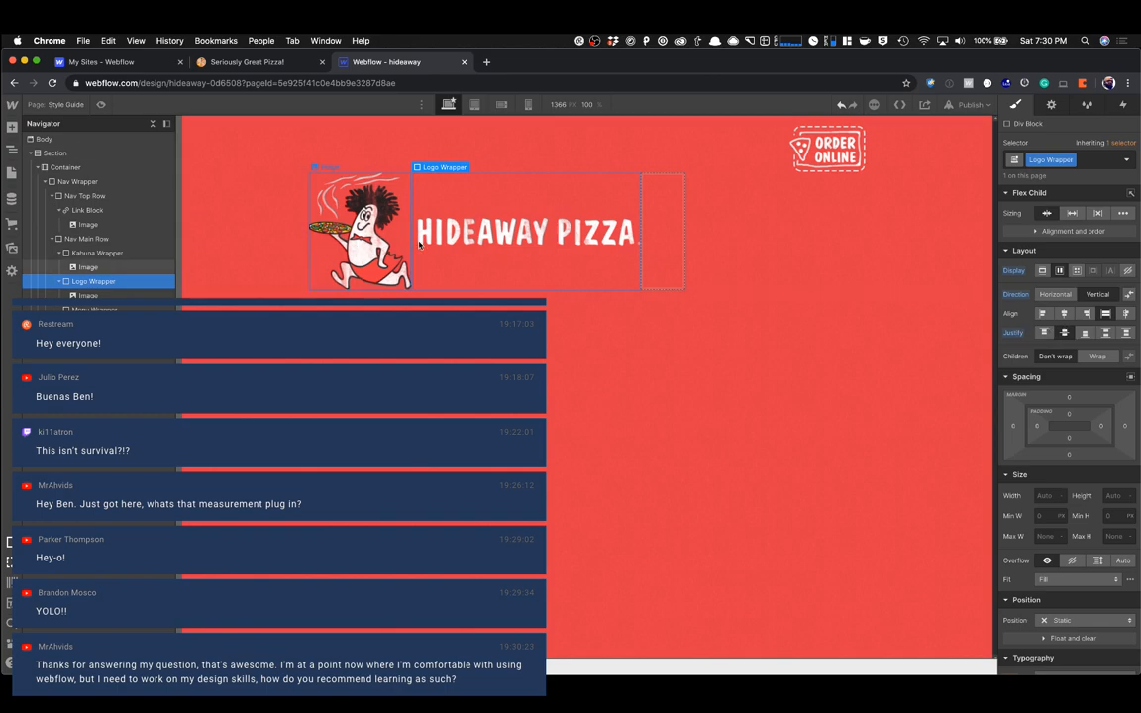
Preview the Style Guide page and compare its header with the original Hideaway Pizza site.
click(653, 240)
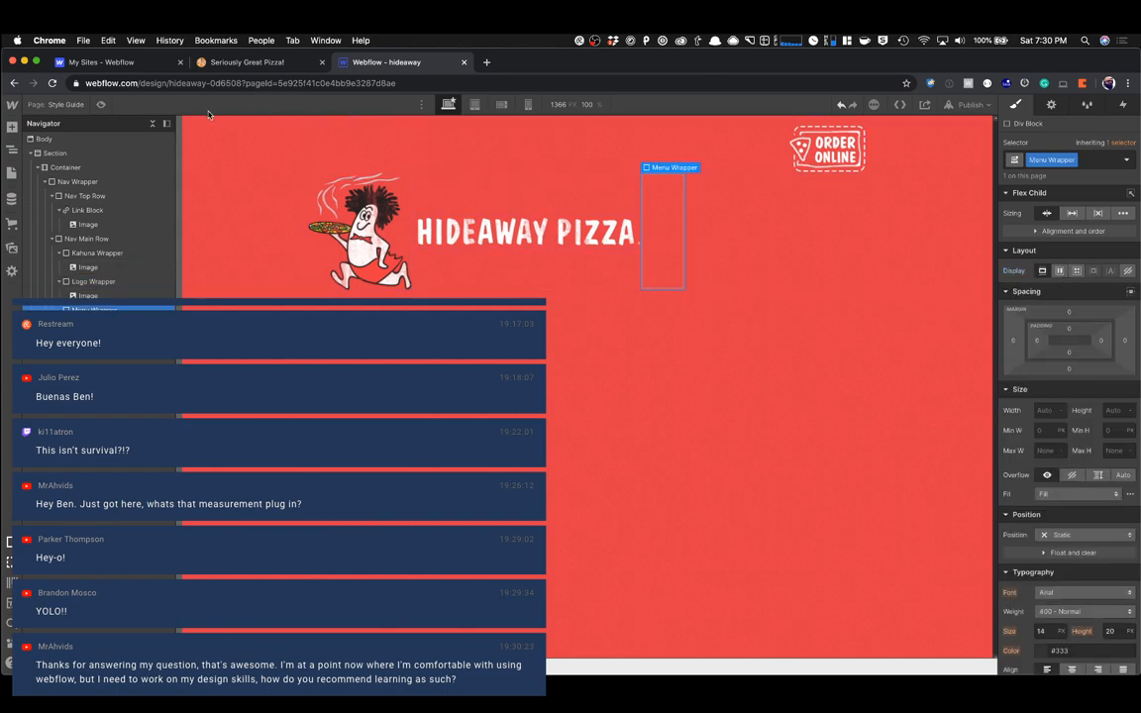
click(104, 104)
click(242, 65)
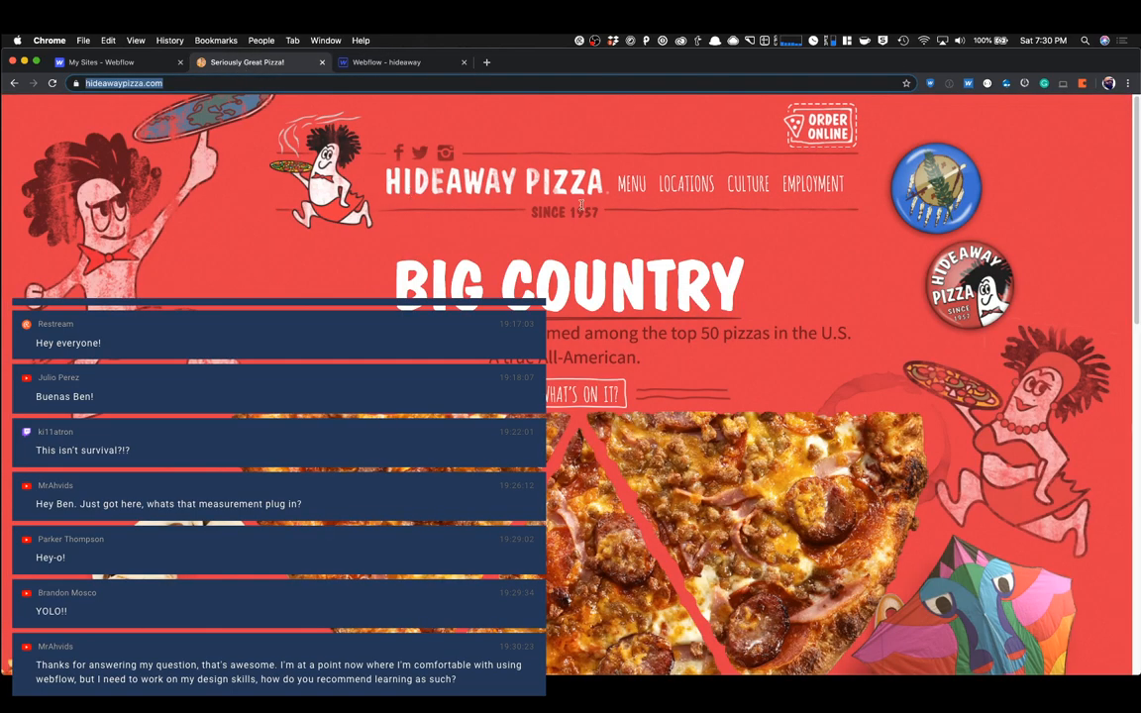
click(364, 63)
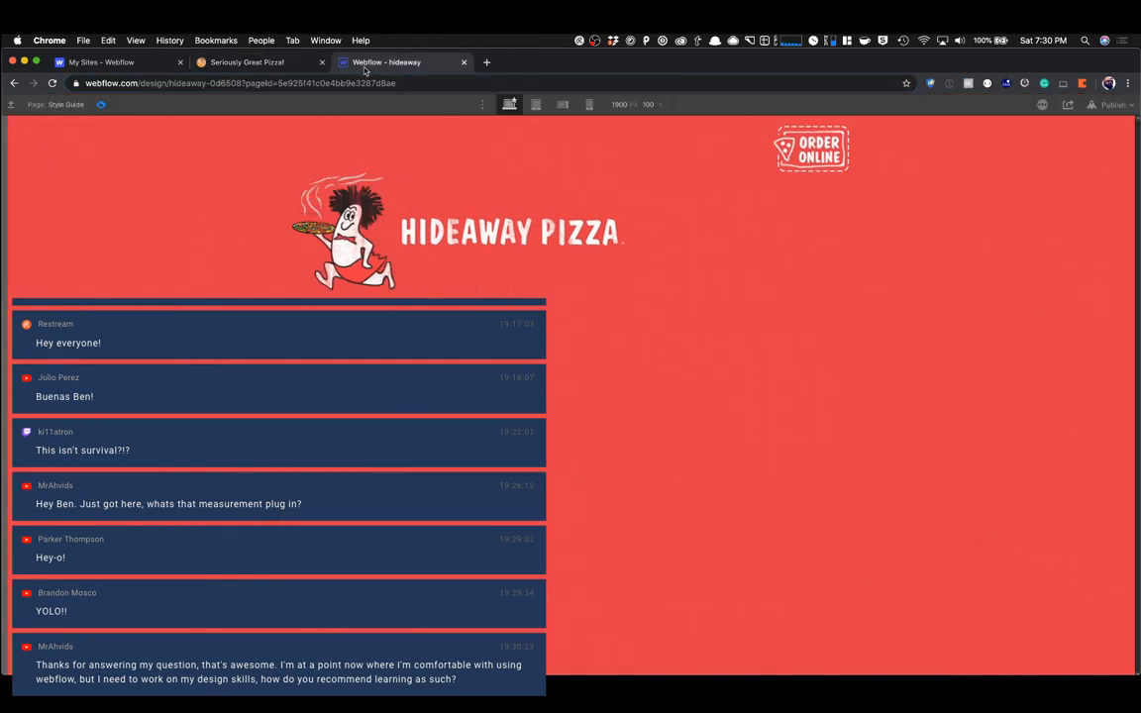
Compare the previewed header's empty menu area with the navigation links on the original Hideaway Pizza site.
click(245, 63)
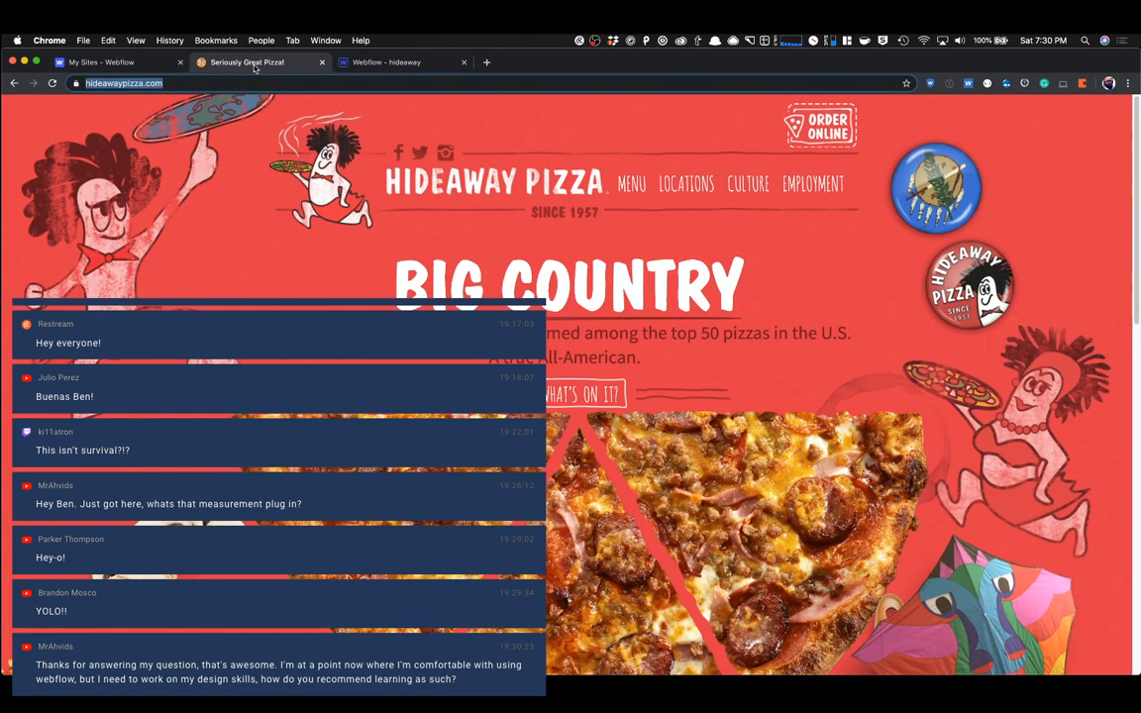
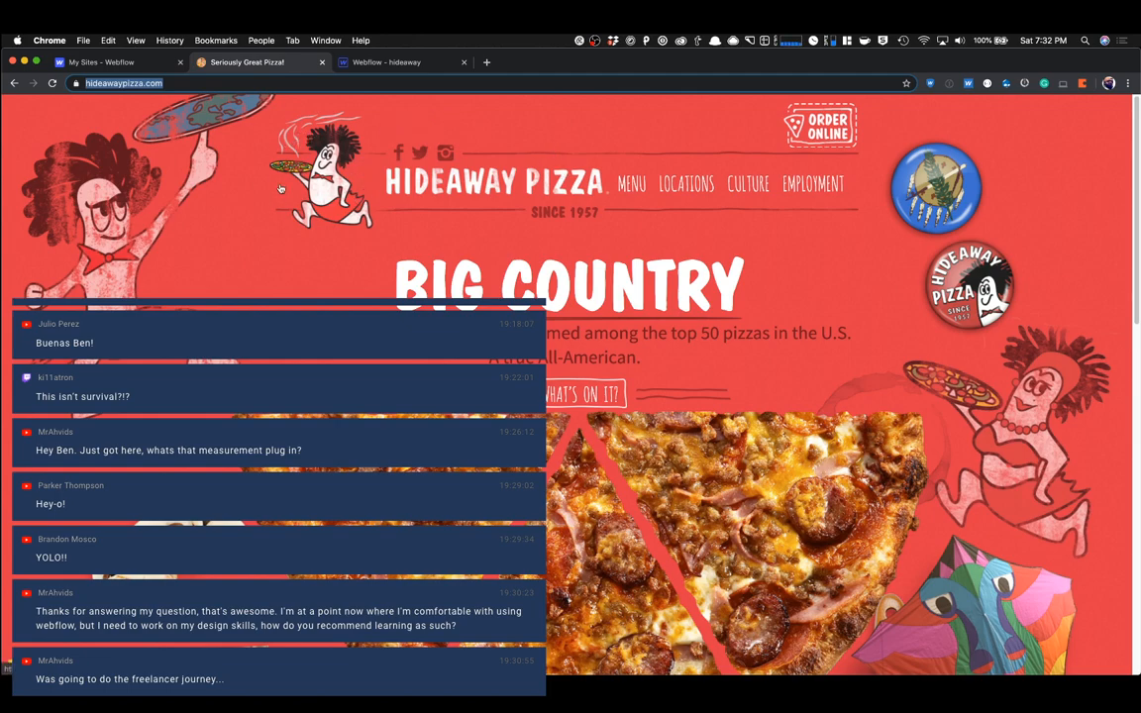
click(259, 131)
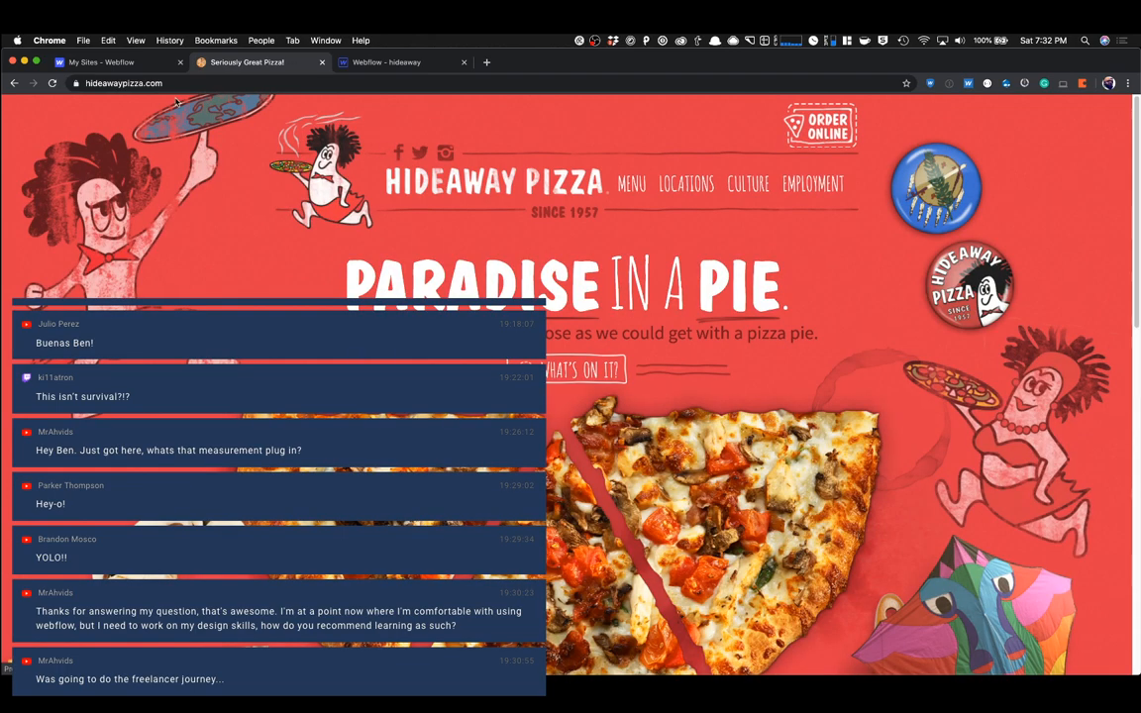
click(373, 70)
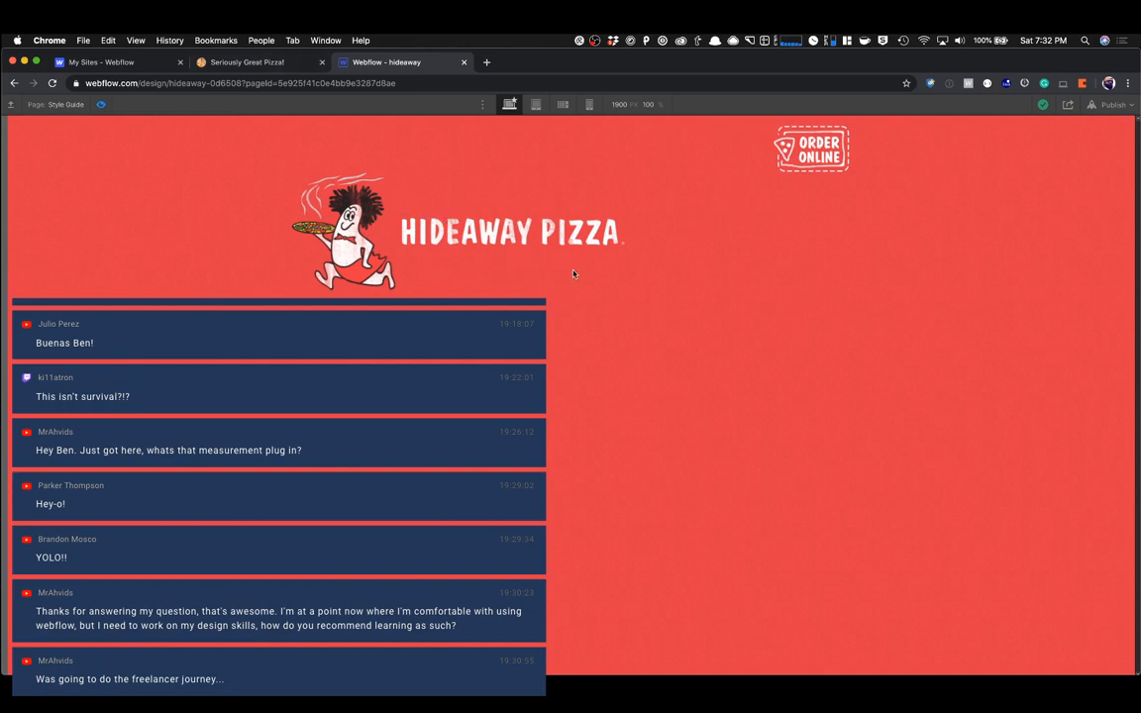
click(250, 62)
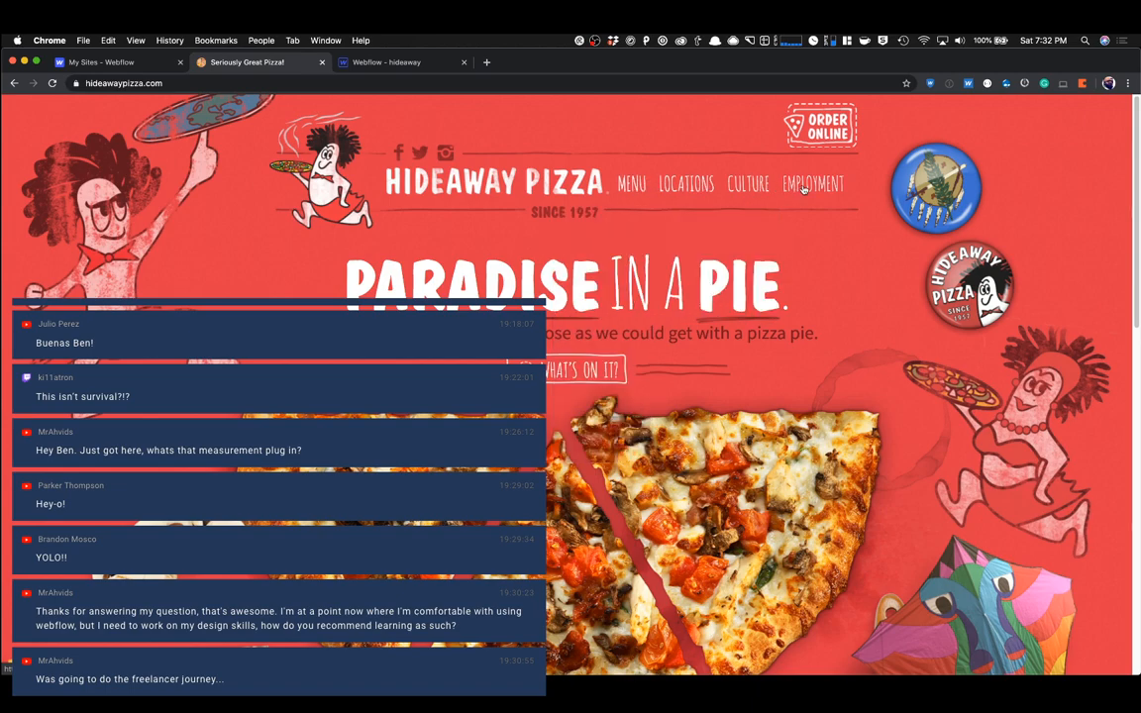
mouse_move(641, 192)
click(400, 66)
Exit the preview and make the Menu Wrapper grow to fill its row, with a horizontal flex layout, centered alignment and space-between justification.
click(103, 105)
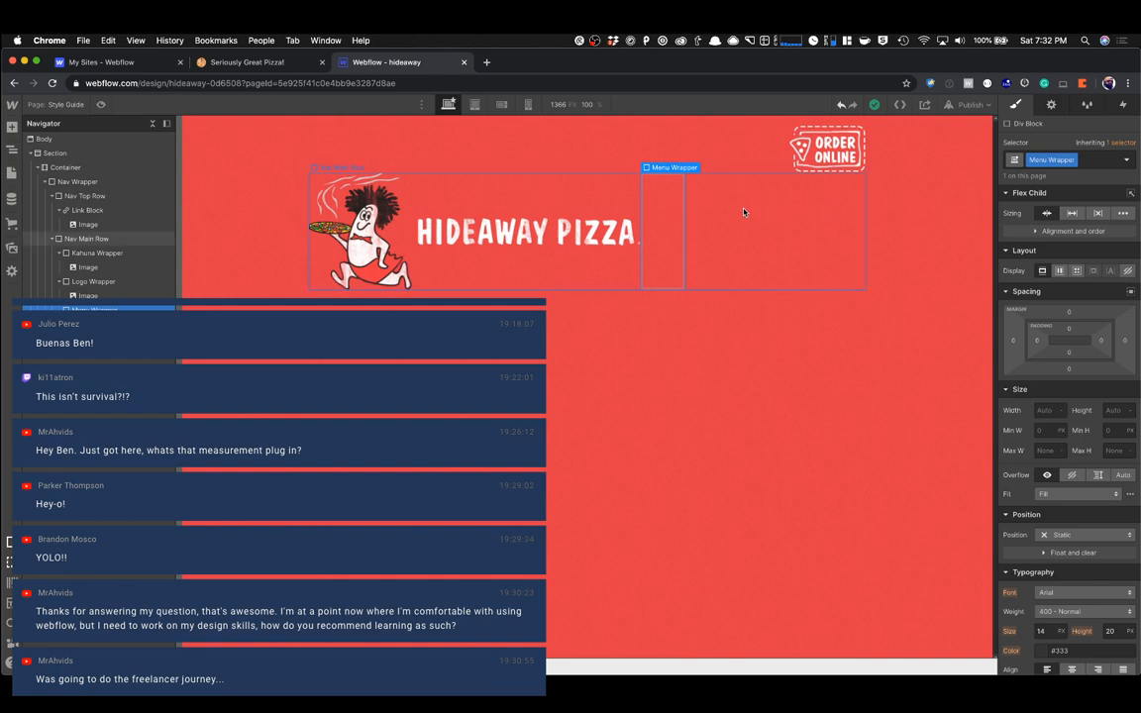
click(1073, 214)
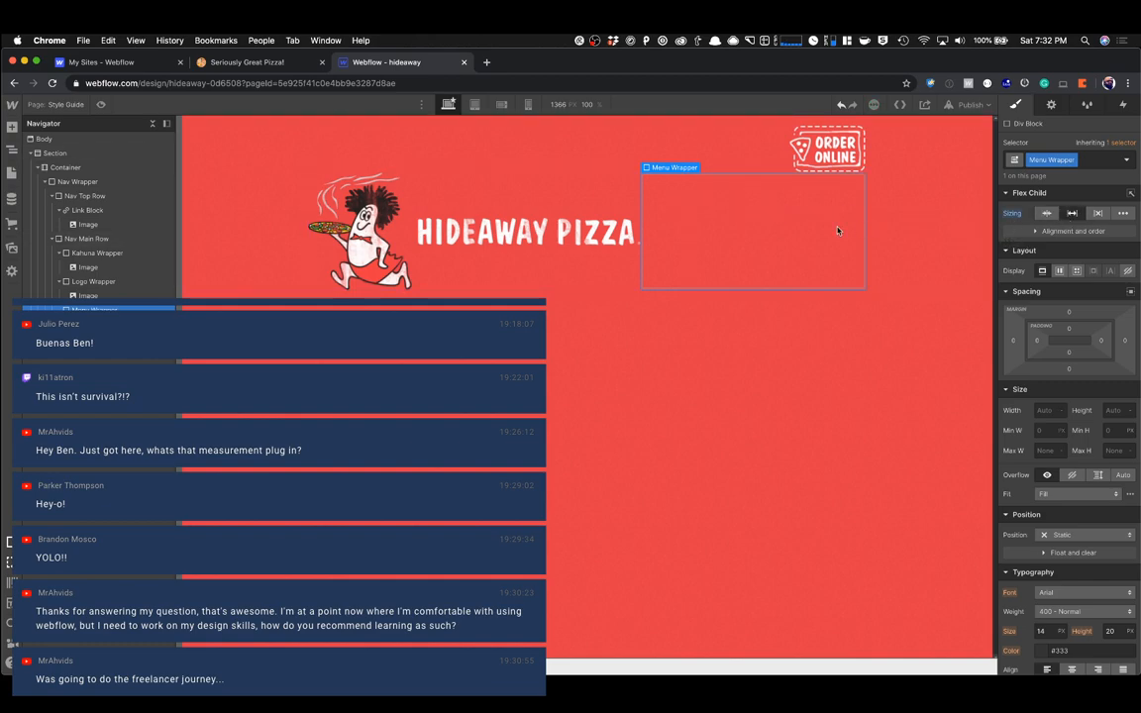
click(1060, 272)
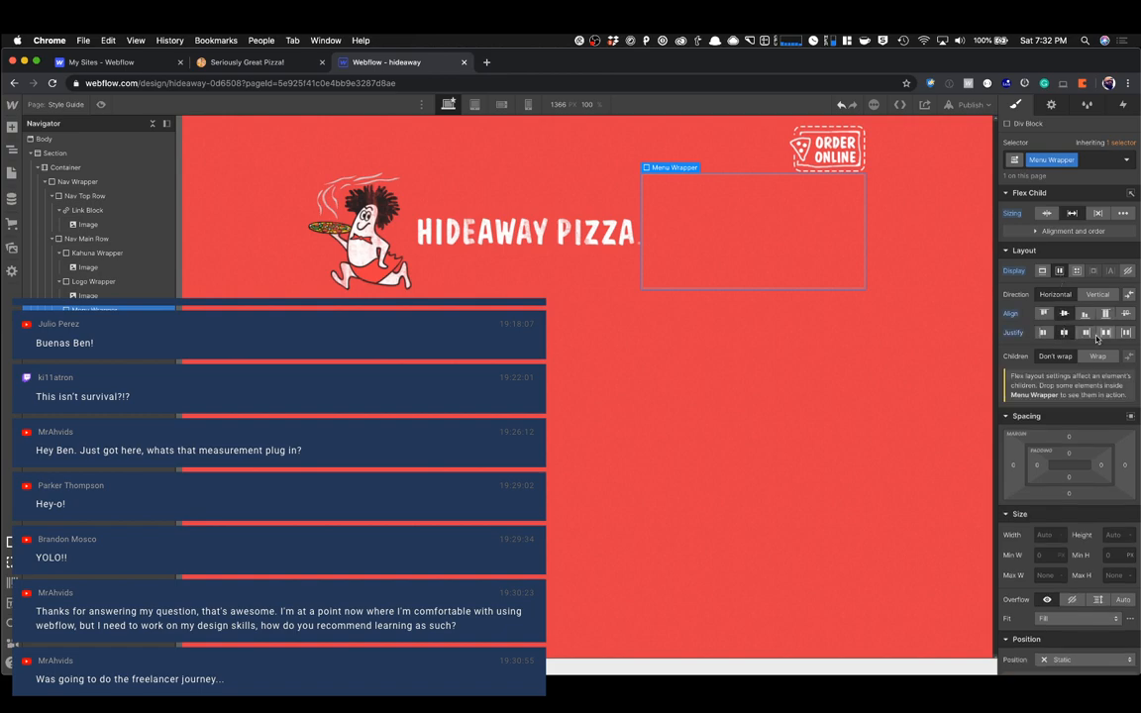
click(1102, 336)
Add a Link Block inside the Menu Wrapper and leave its link settings at their defaults.
key(cmd+e)
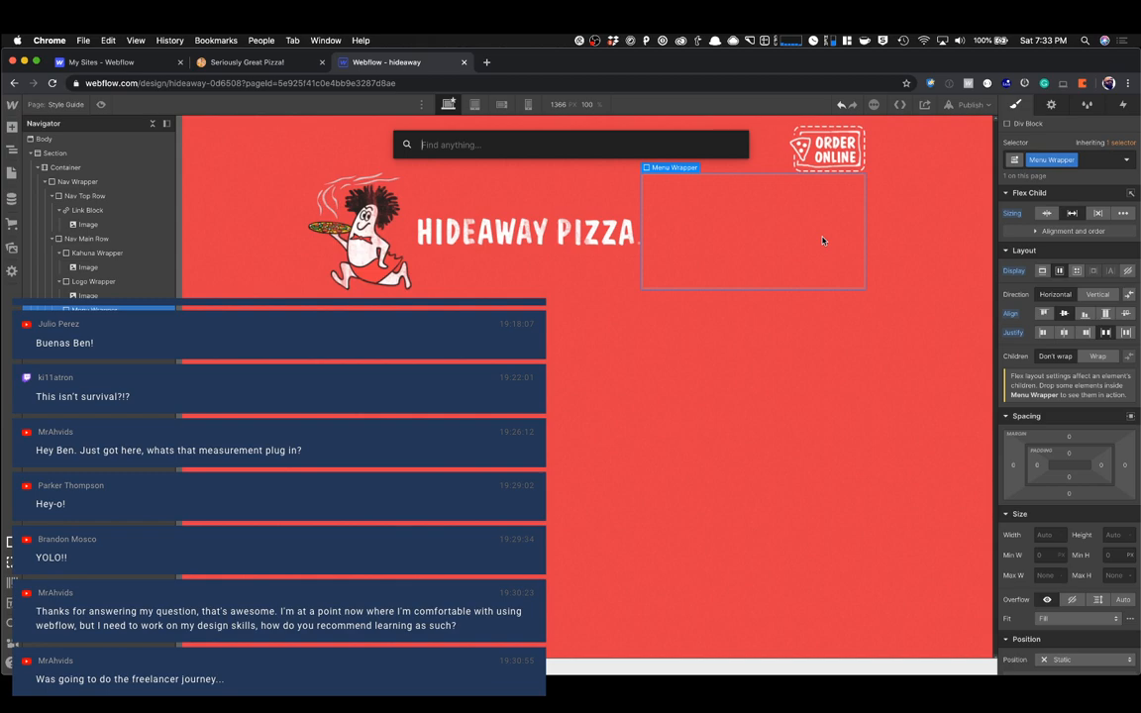
text(text)
key(Down)
key(BackSpace)
key(BackSpace)
key(BackSpace)
key(BackSpace)
text(link)
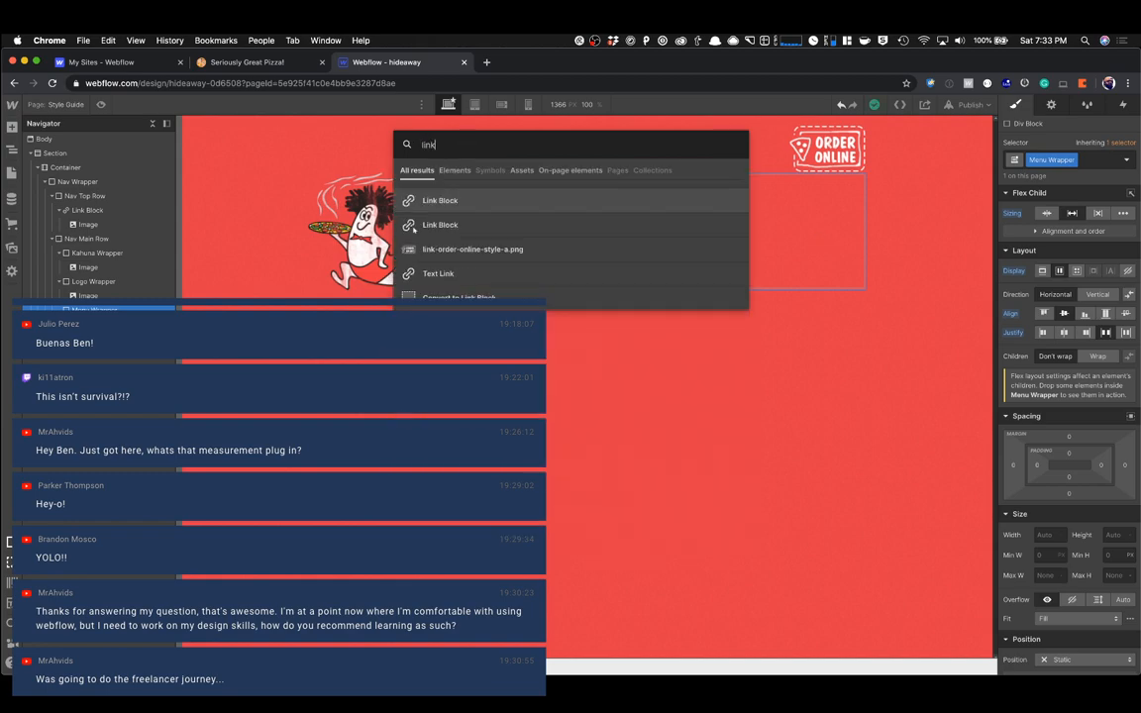
click(414, 229)
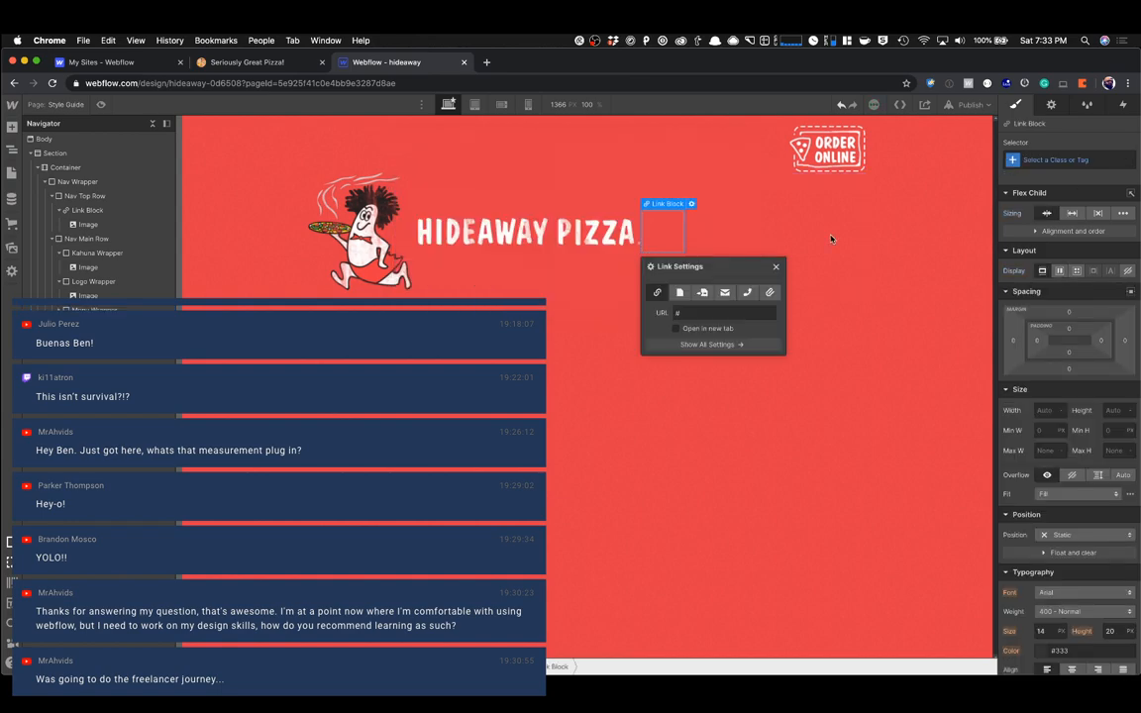
click(779, 270)
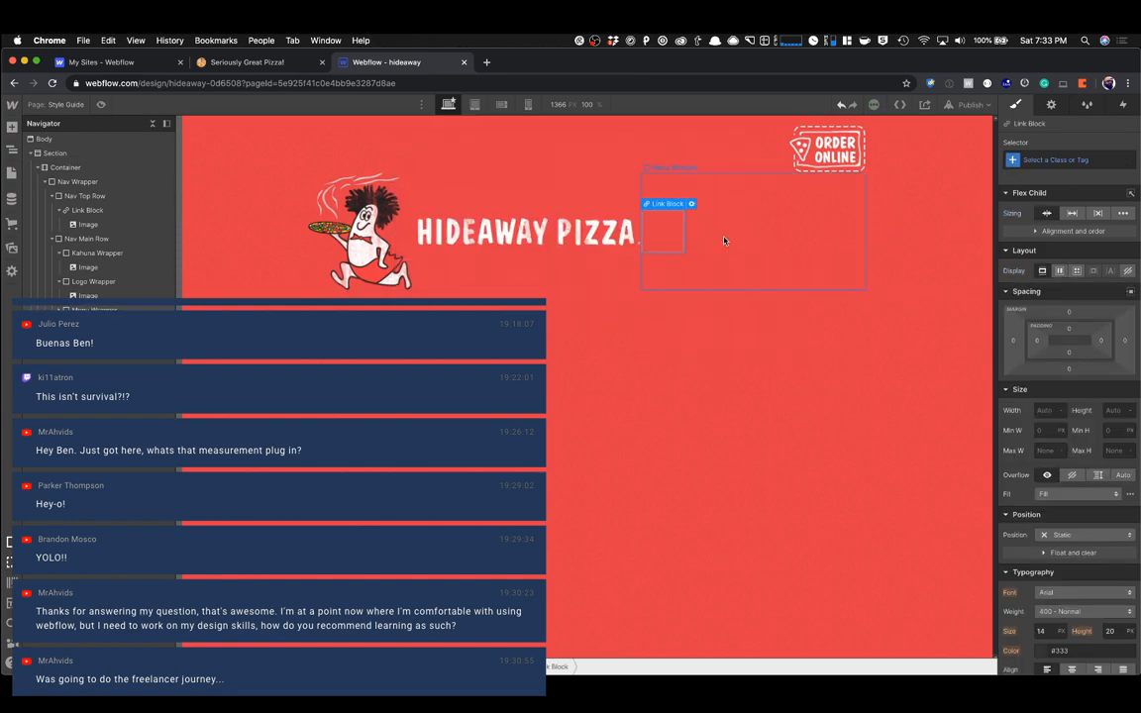
Insert a Text Block inside the new Link Block in the Menu Wrapper.
key(super+e)
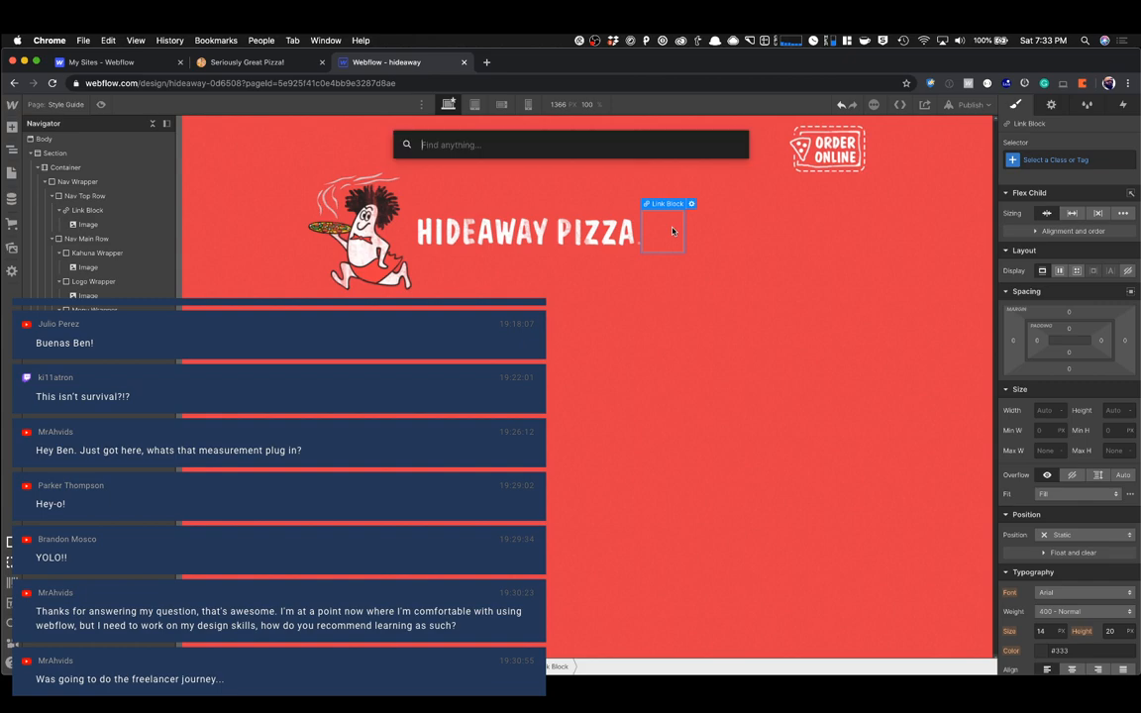
text(text)
key(Return)
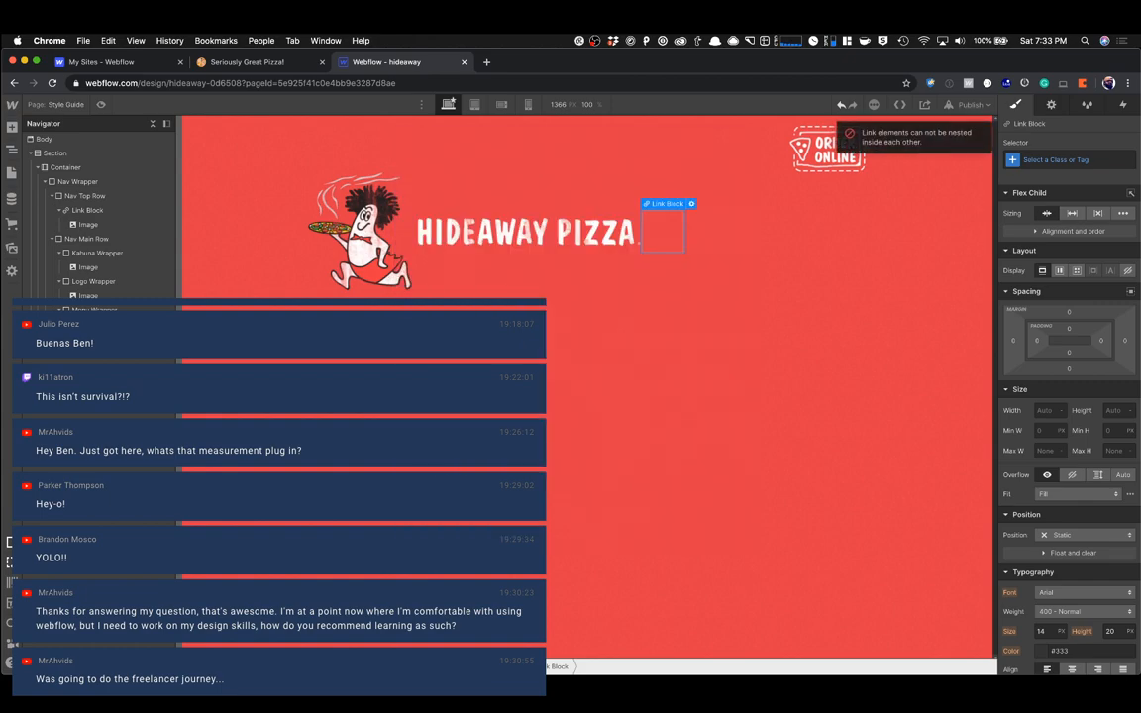
key(super+e)
text(text)
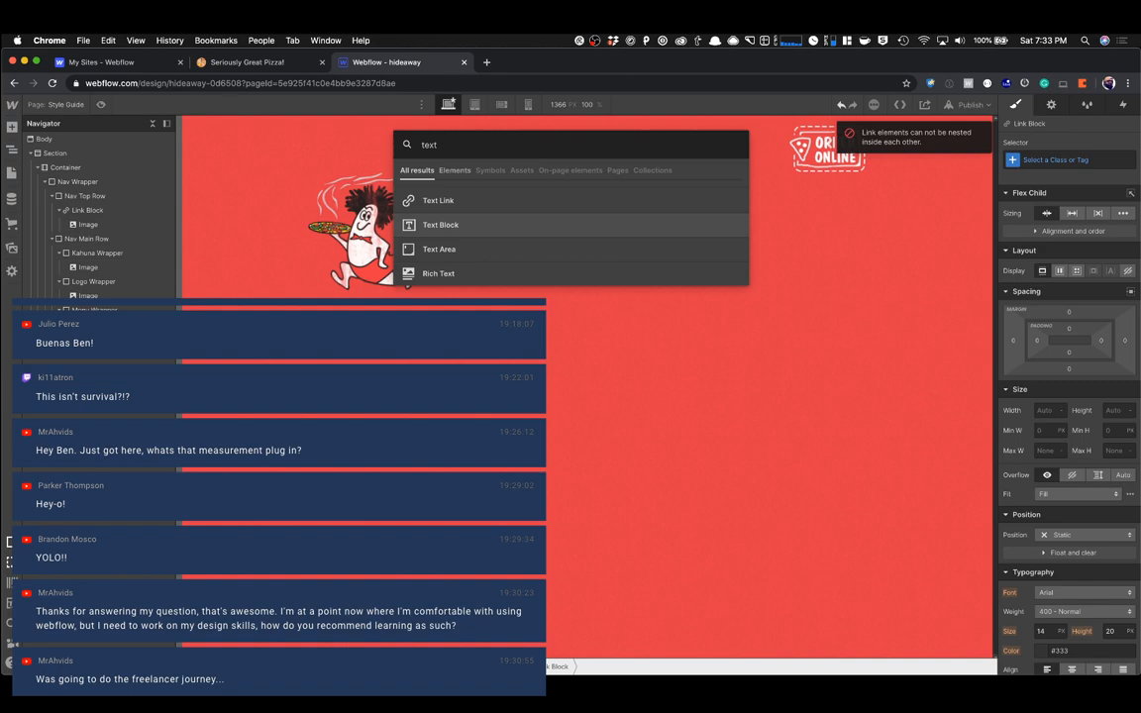
key(Return)
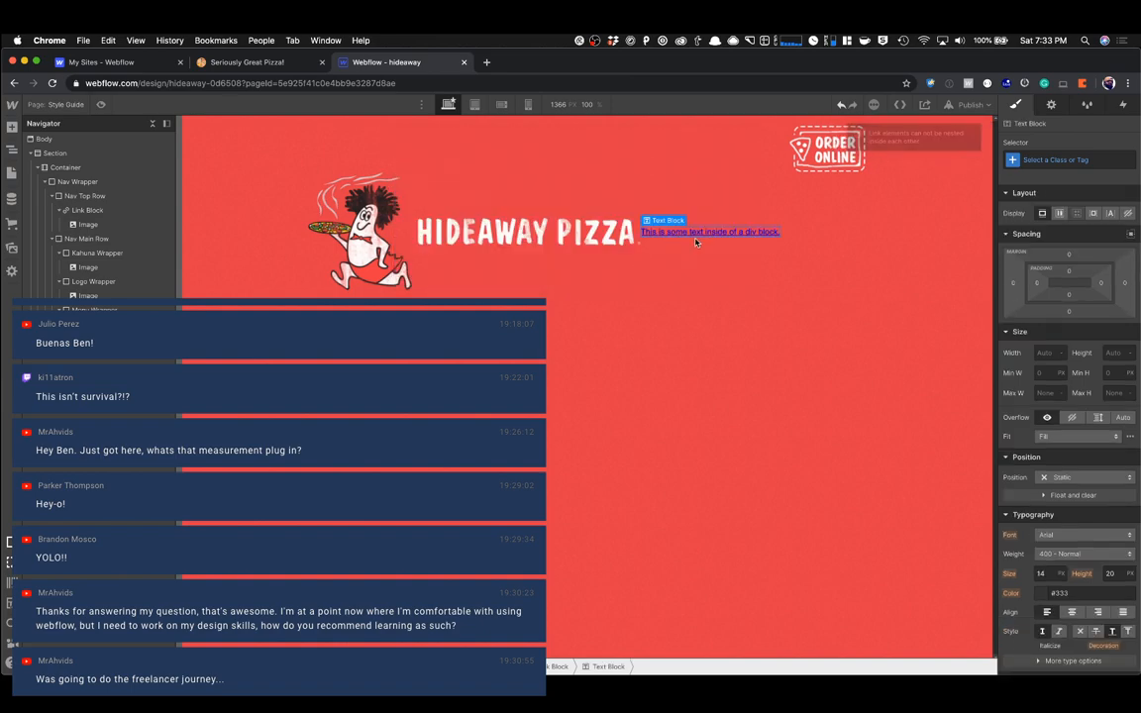
key(super+Up)
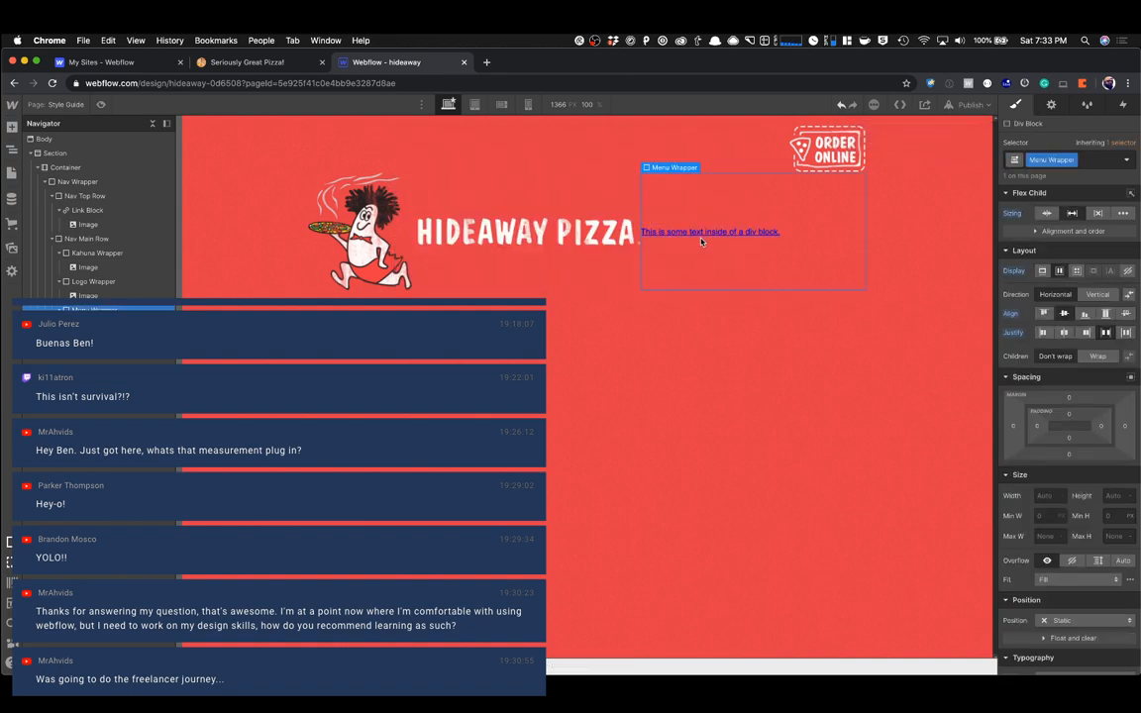
Give the Link Block in the Menu Wrapper a new class named Nav Link.
click(691, 232)
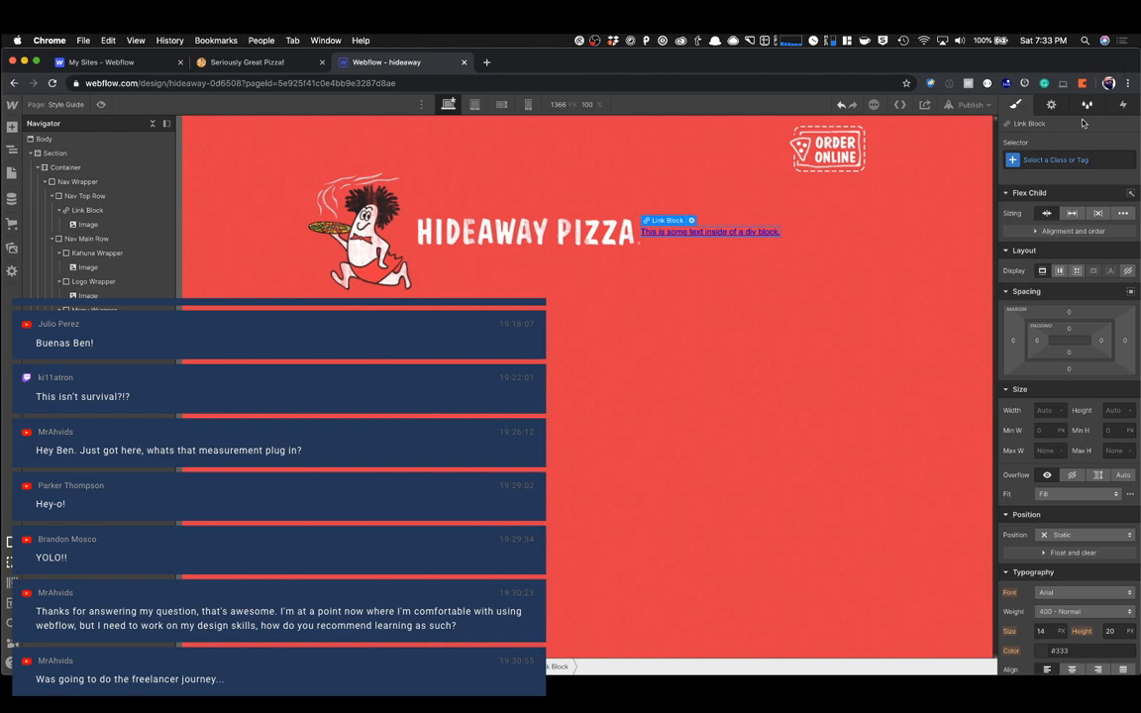
click(1059, 159)
text(Nav Link)
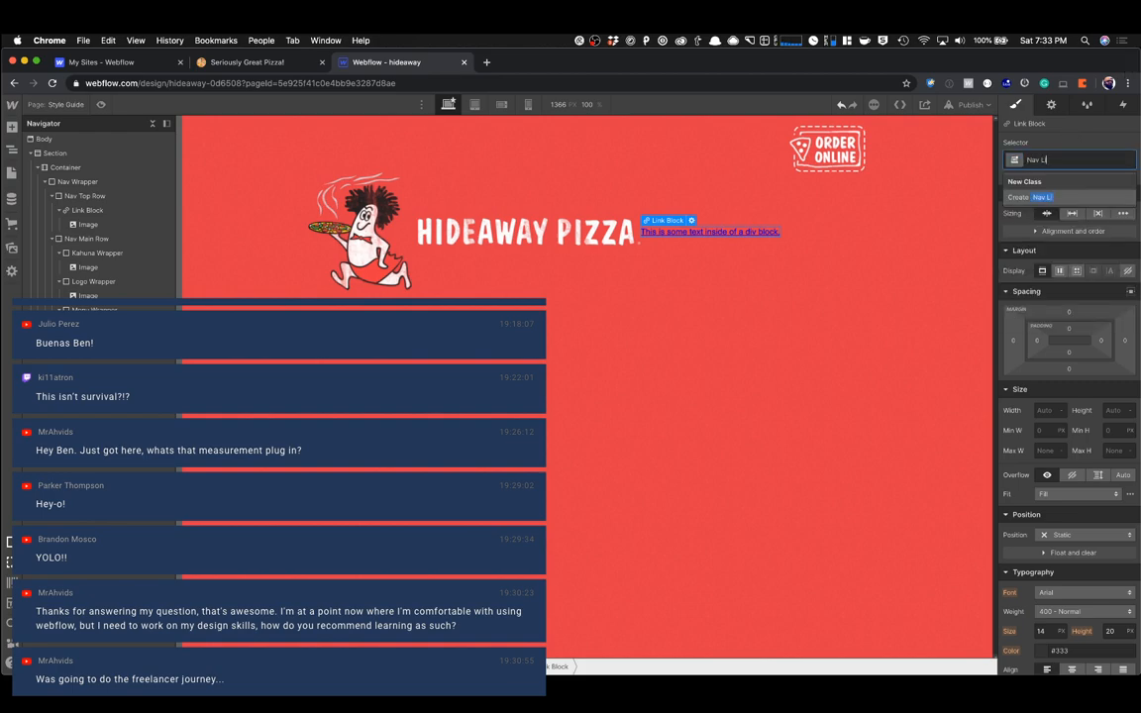
key(Return)
Check the original site's navigation and replace the Nav Link's placeholder text with "MENU".
scroll(1030, 248, down, 5)
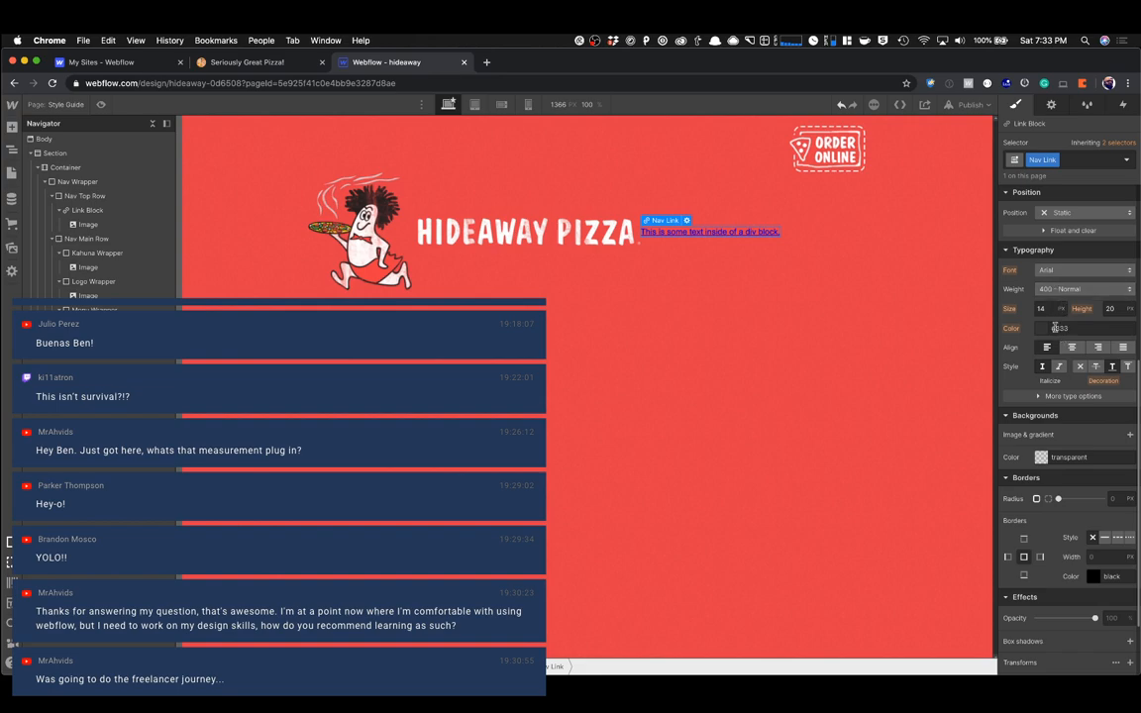
click(261, 56)
click(374, 66)
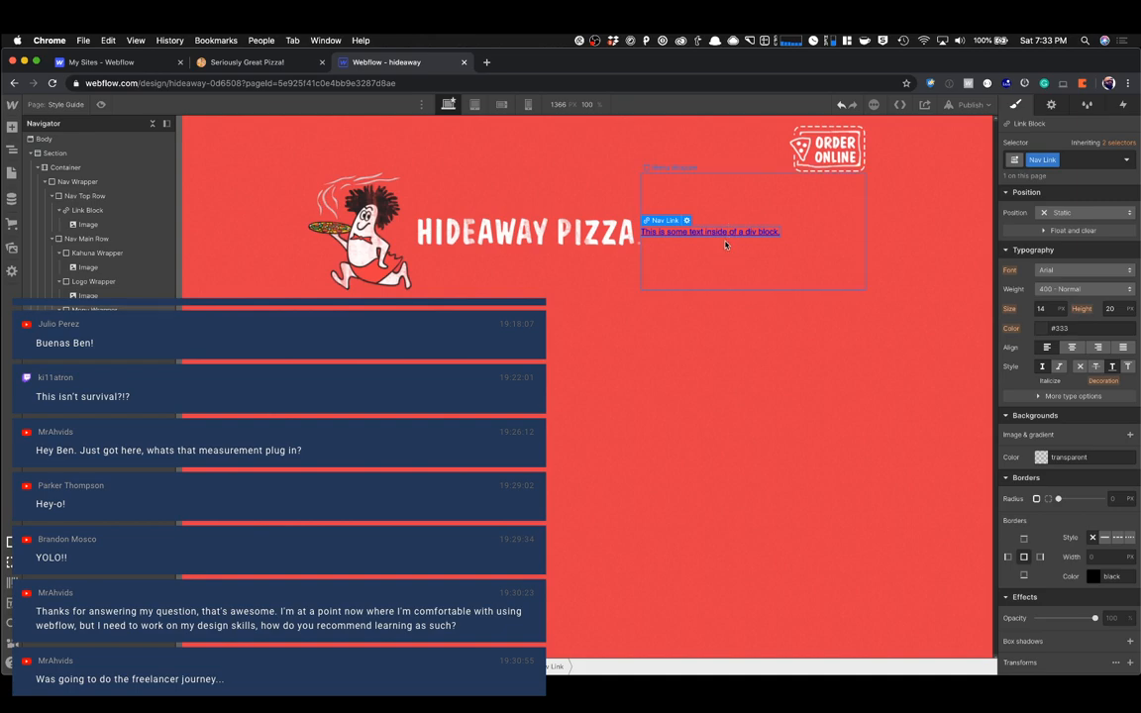
double_click(720, 234)
text(MENU)
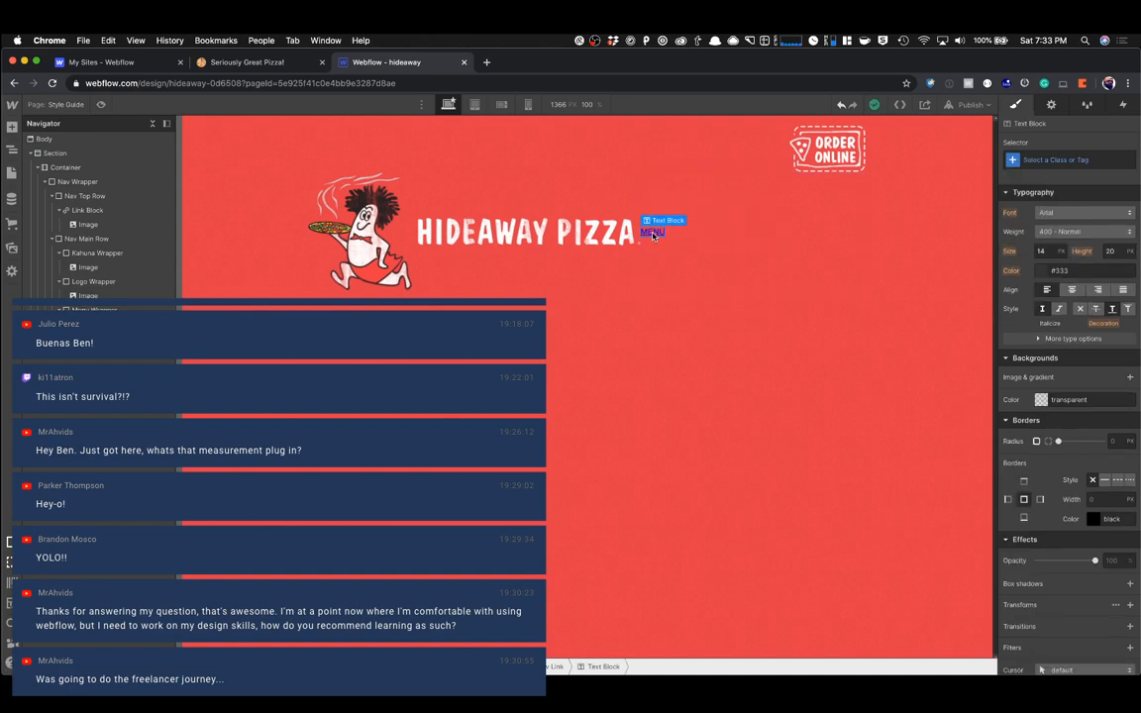
Style the Nav Link with the Amatic SC font, white text and no text decoration.
click(653, 236)
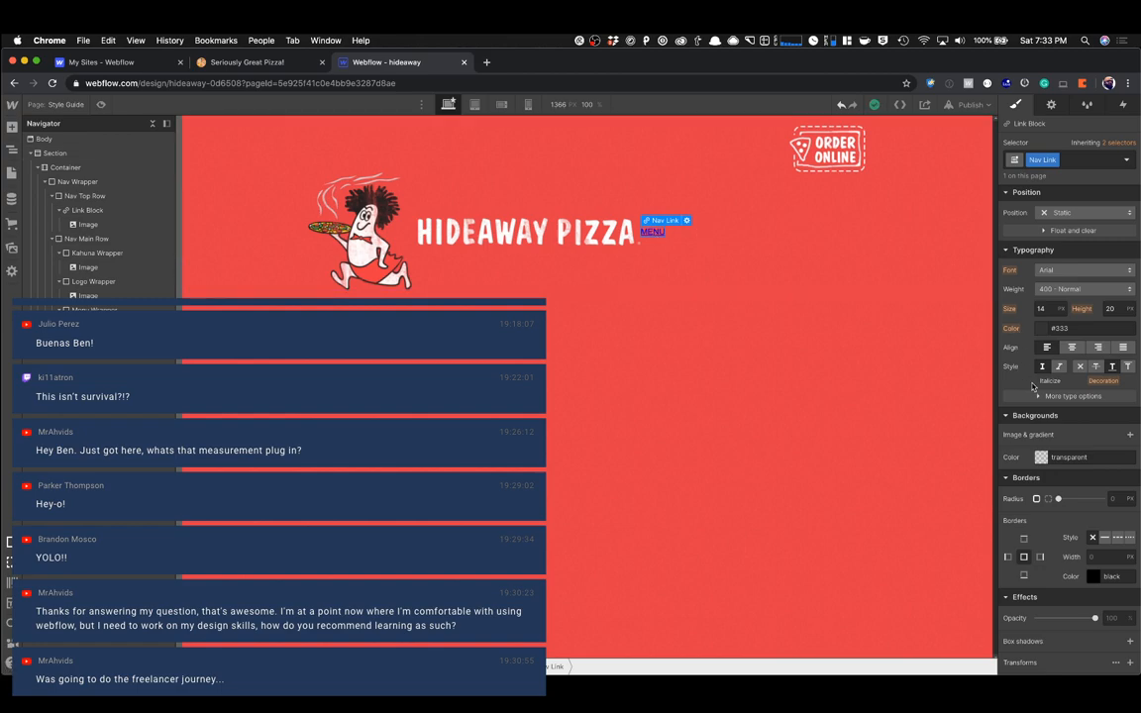
click(1053, 275)
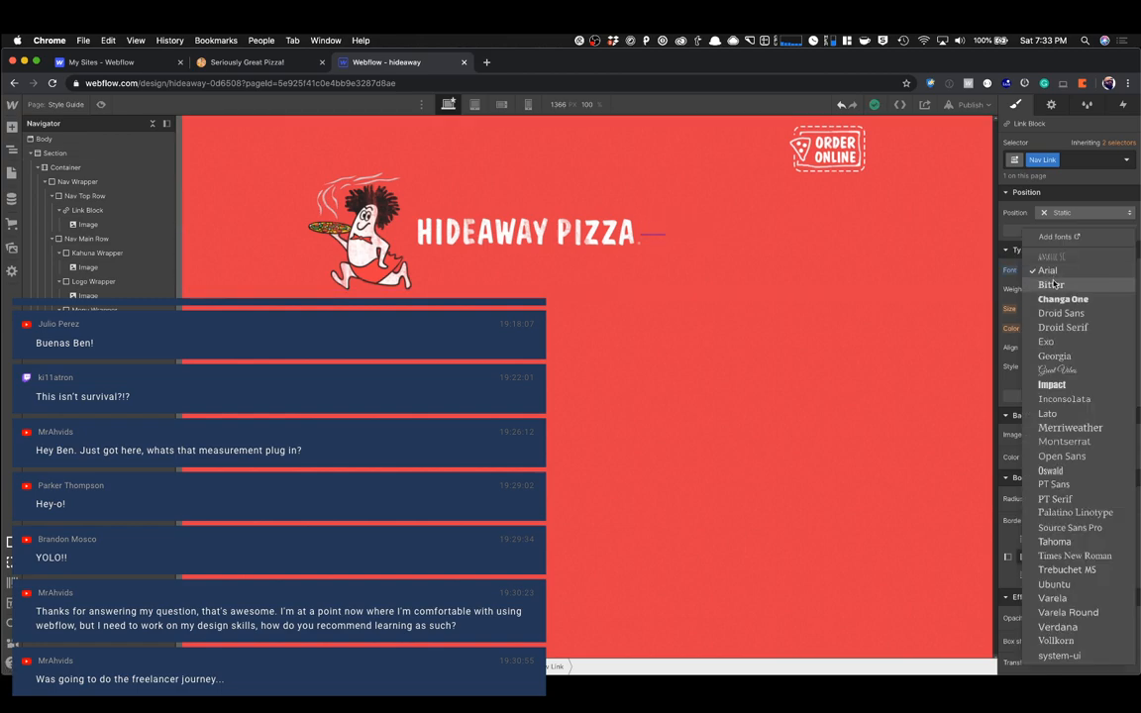
click(1054, 257)
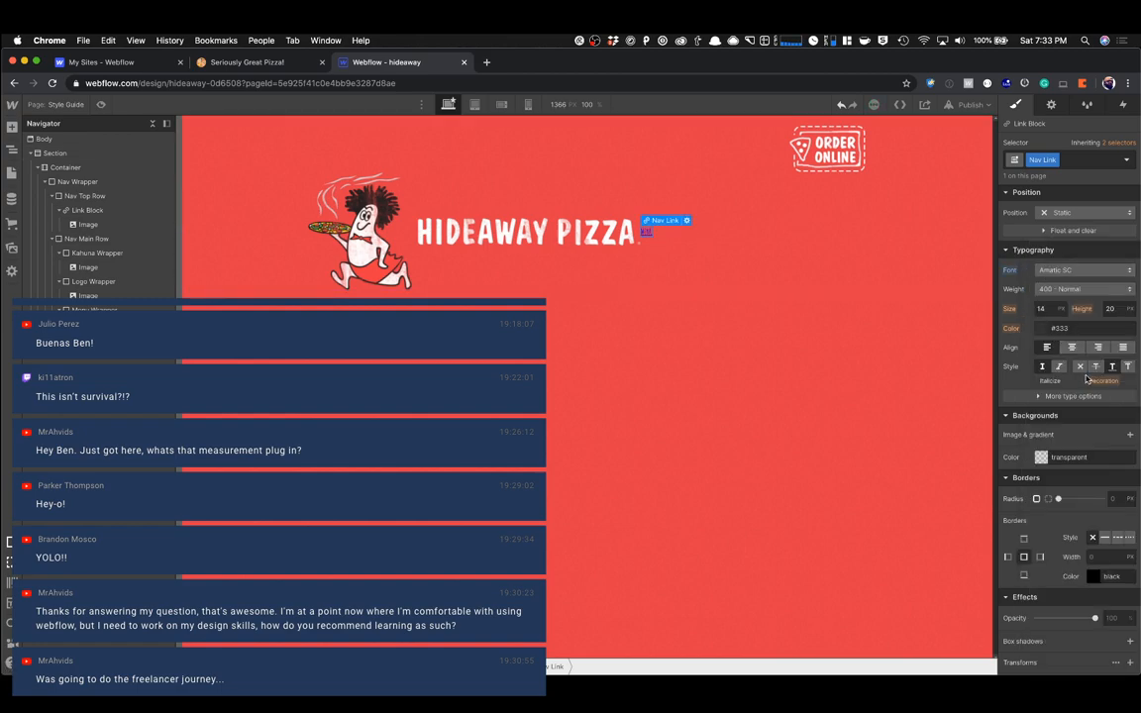
click(1045, 331)
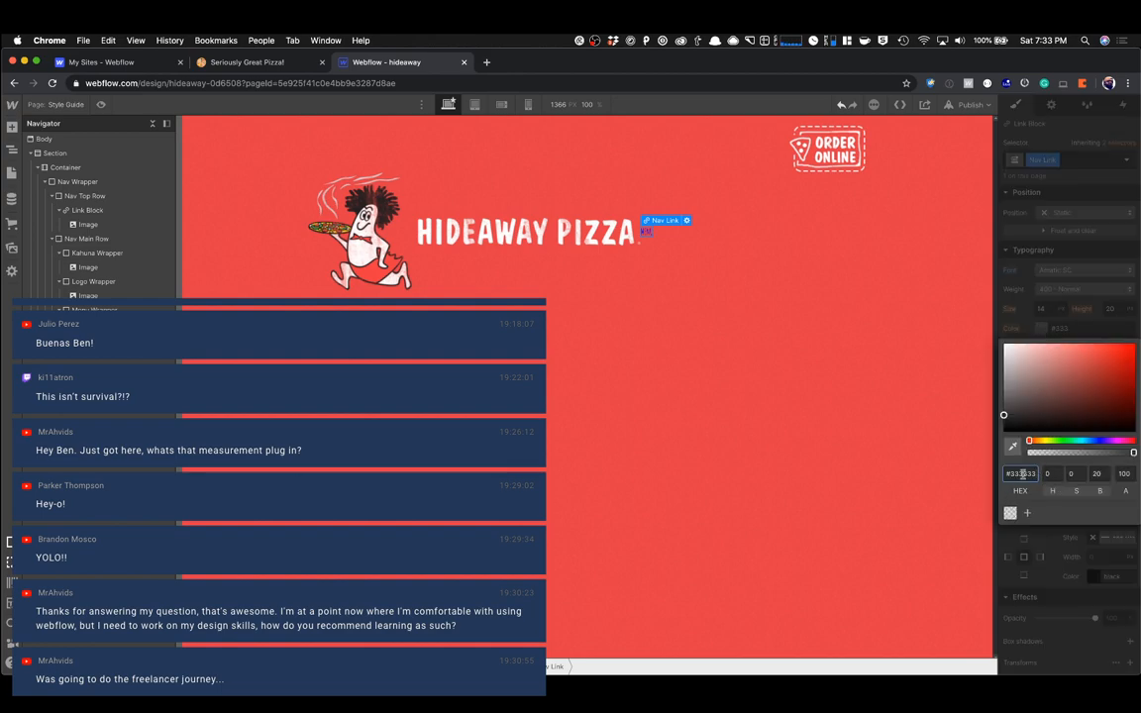
drag(1018, 419, 1002, 335)
click(1037, 264)
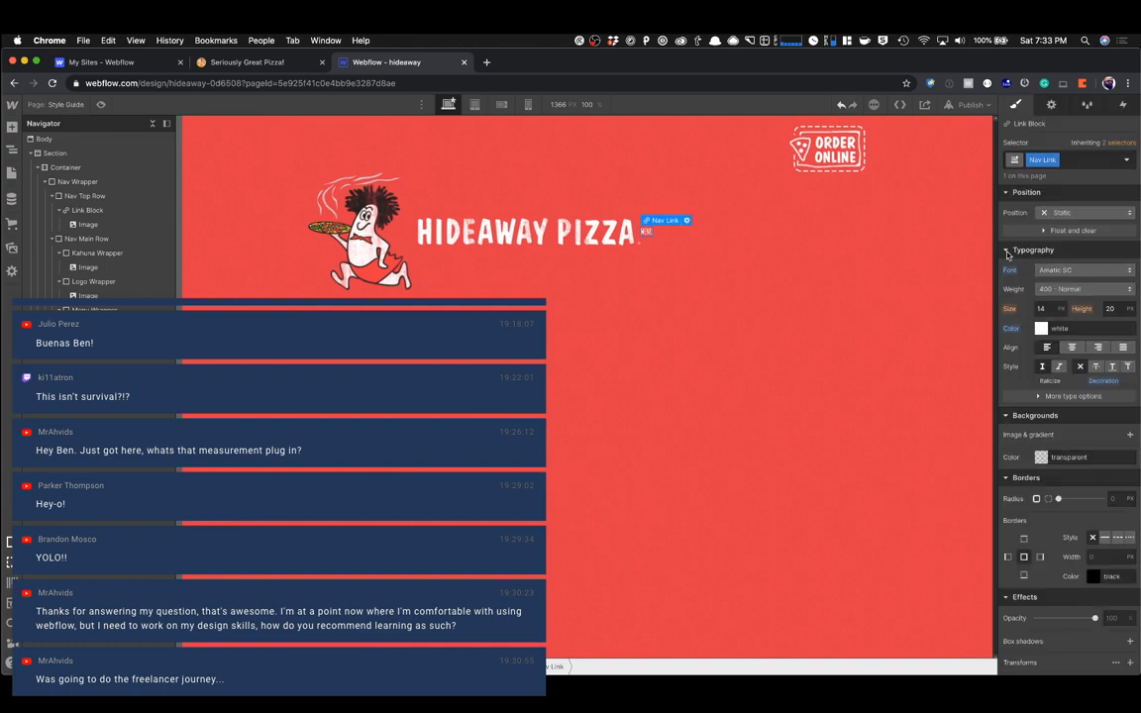
Compare the menu text with the original site and set the Nav Link's line height to a unitless 1.5.
click(275, 63)
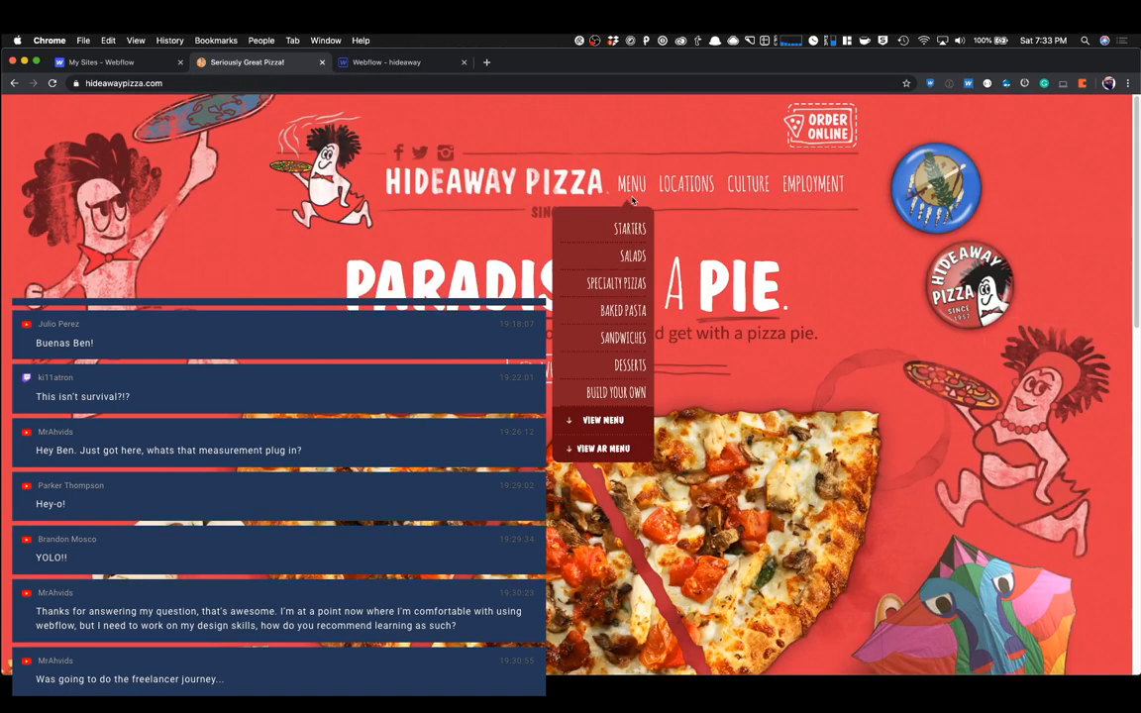
click(371, 61)
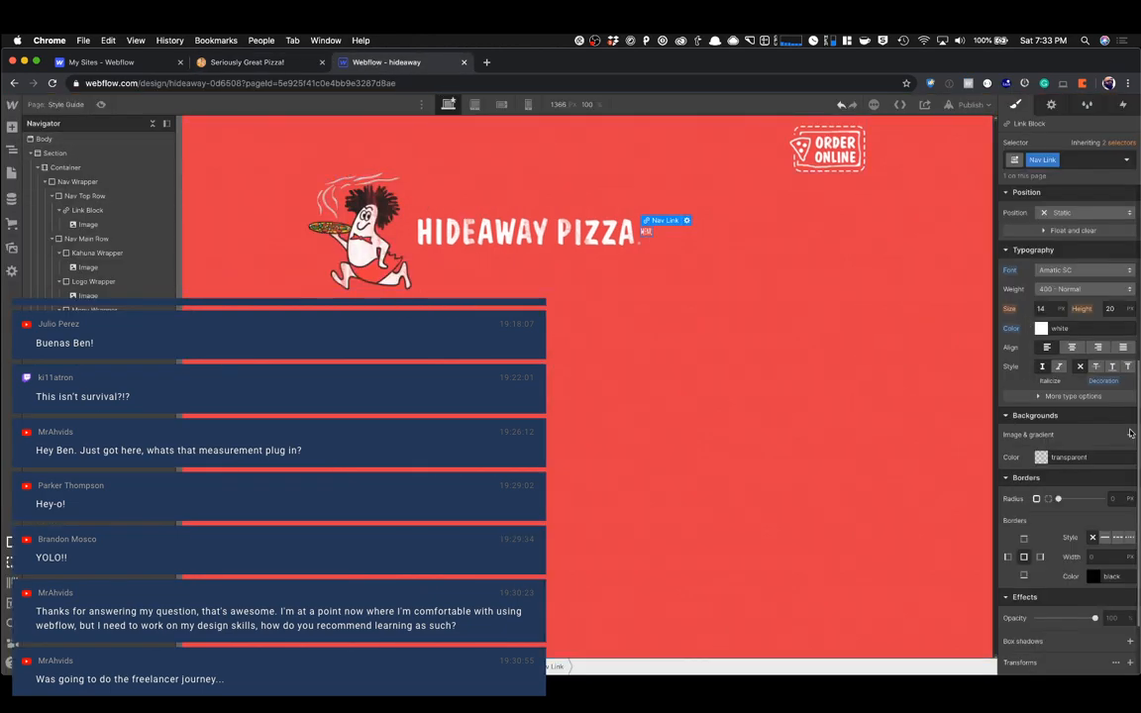
drag(1131, 315, 1132, 321)
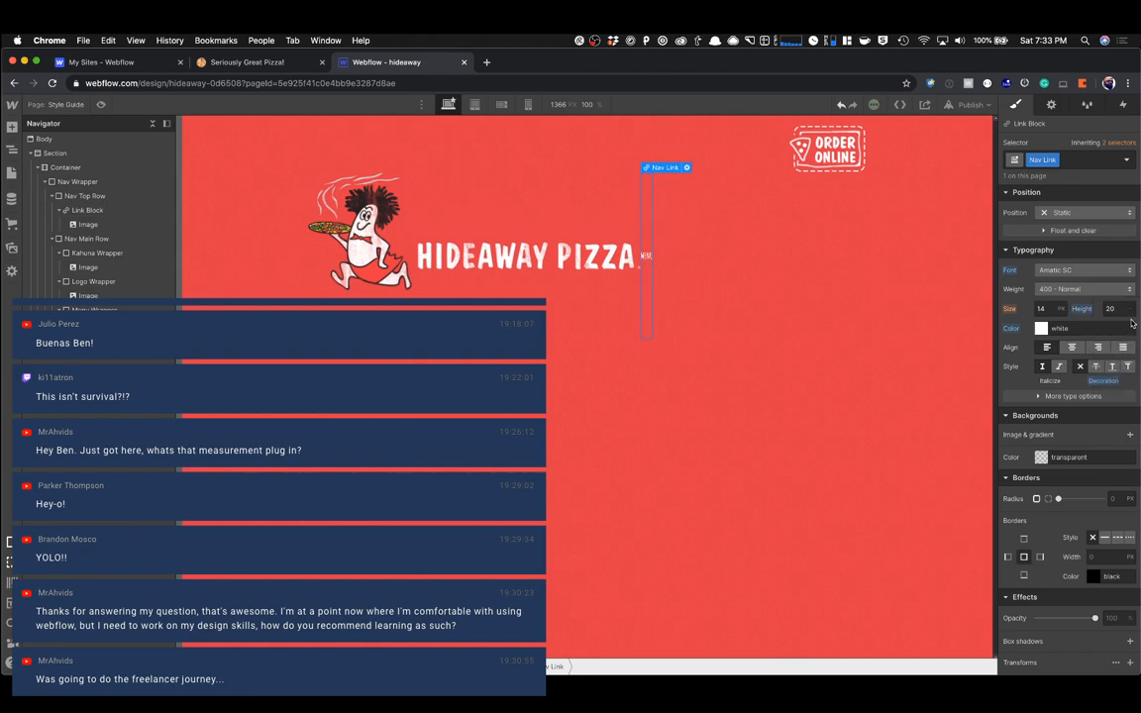
click(1131, 313)
click(1112, 309)
text(1.5)
key(Tab)
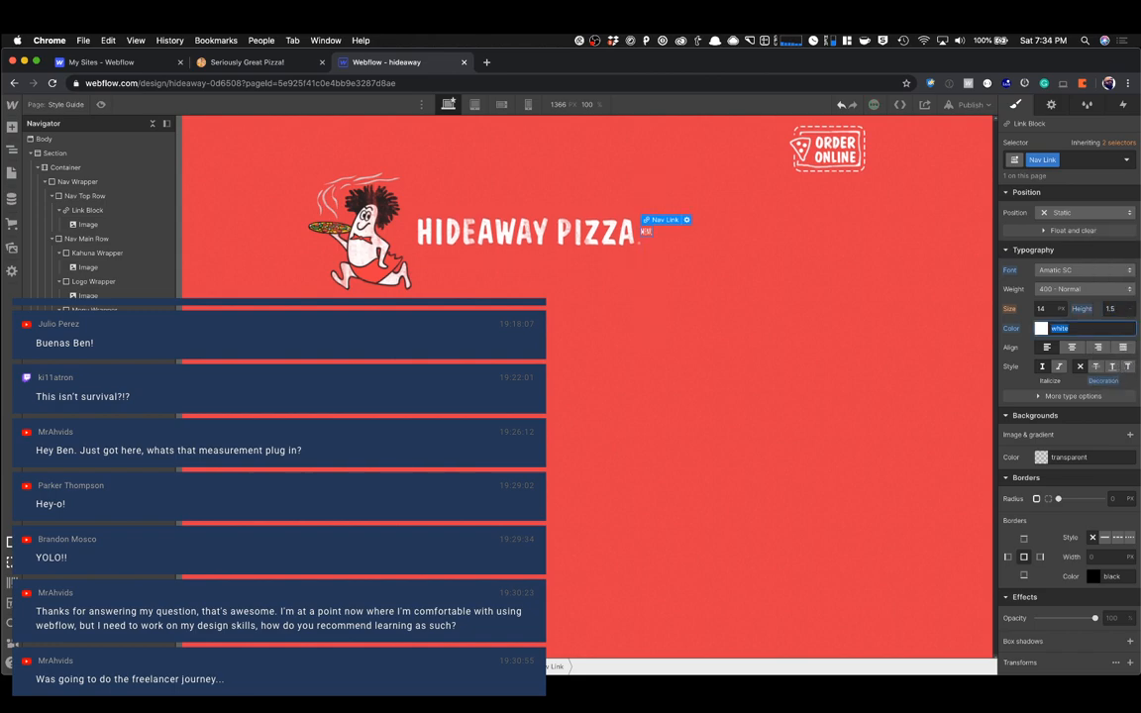
Try a font size of about 50 px on the Nav Link and compare it with the original site's menu.
click(1042, 308)
text(50)
key(Return)
key(Down)
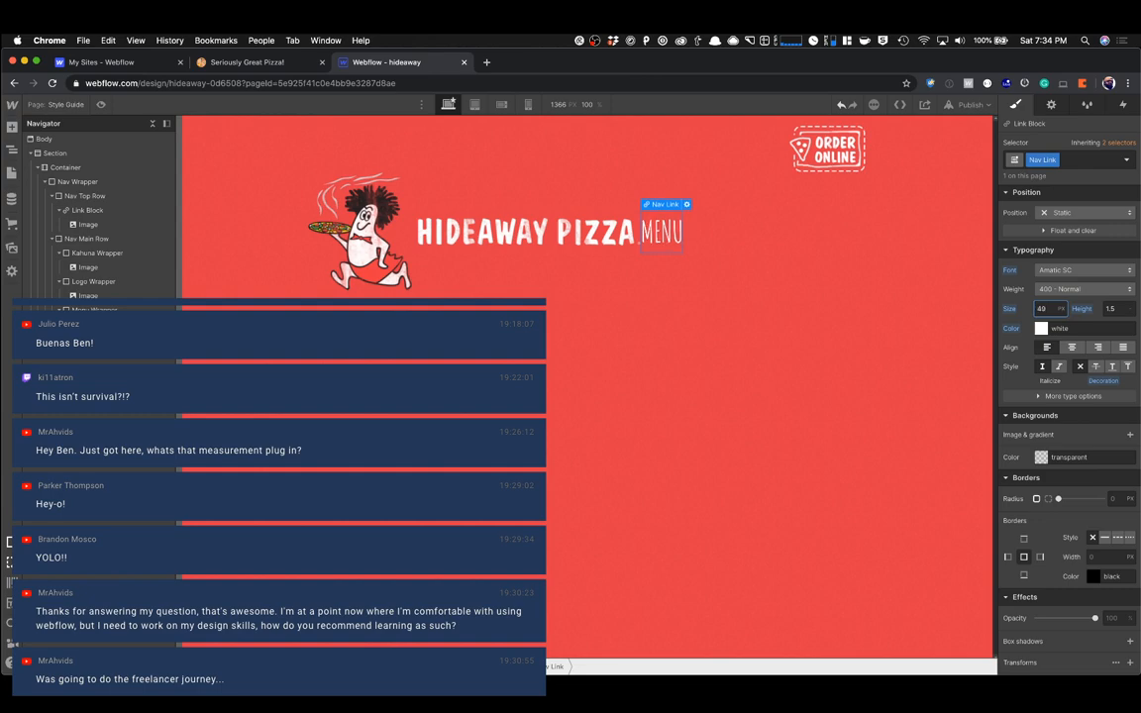
click(224, 62)
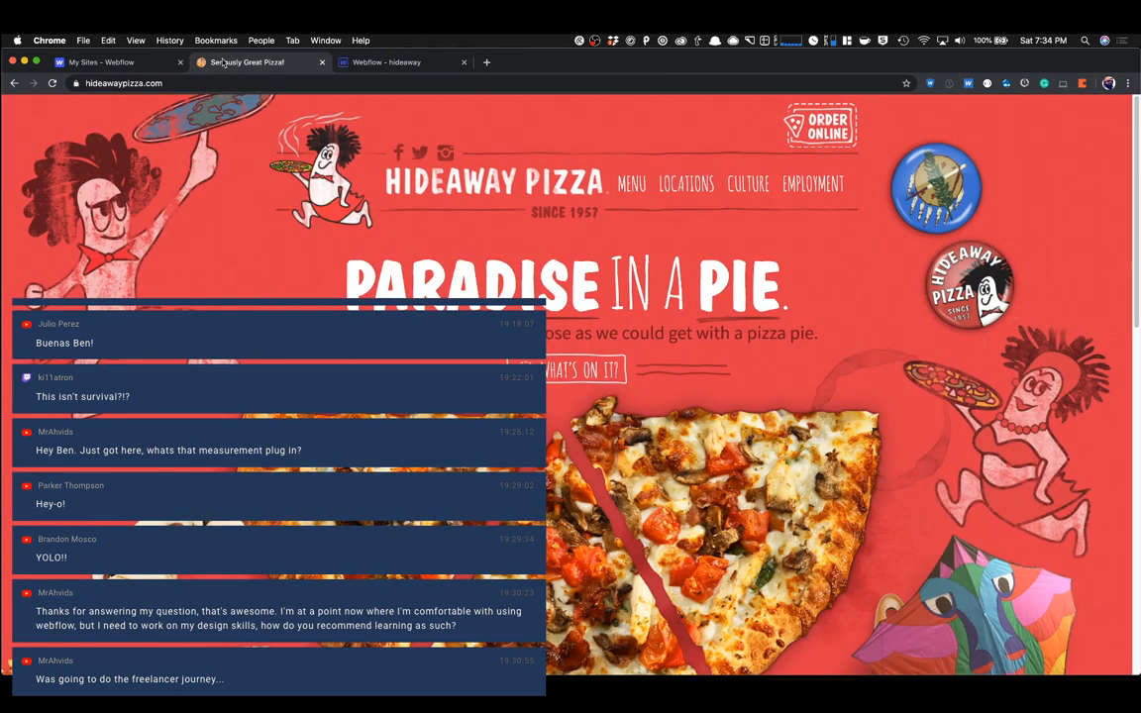
click(361, 66)
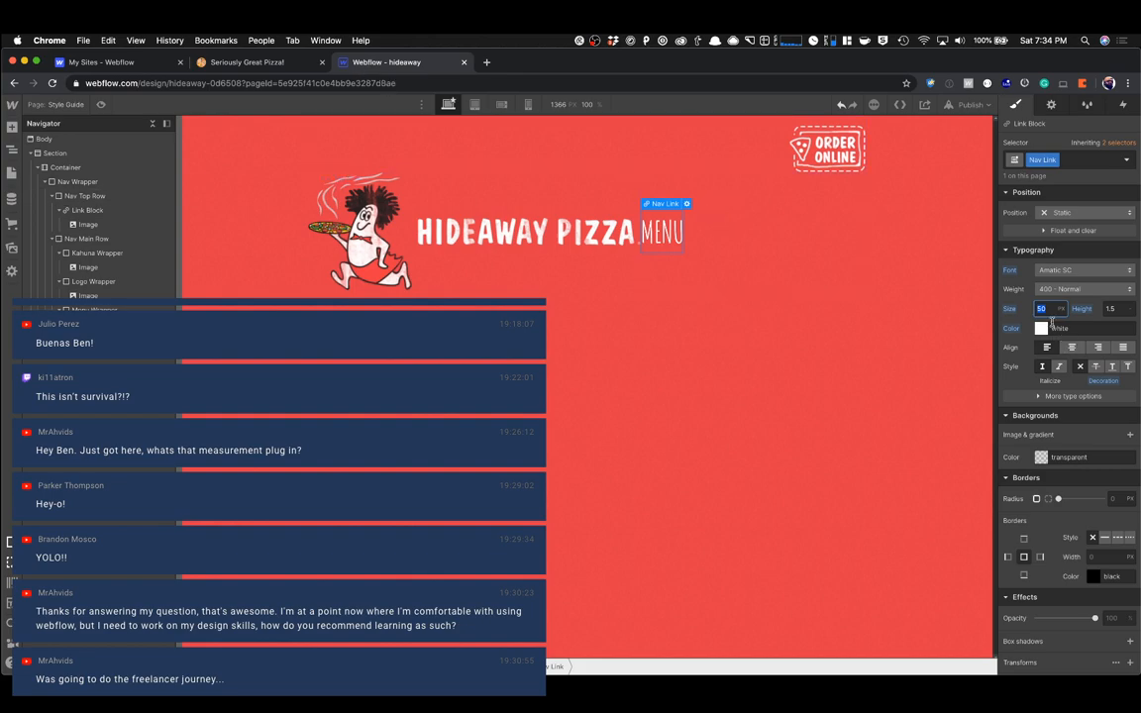
Set the Nav Link's font size to 34 px.
text(30)
key(Up)
key(Up)
key(Up)
key(Up)
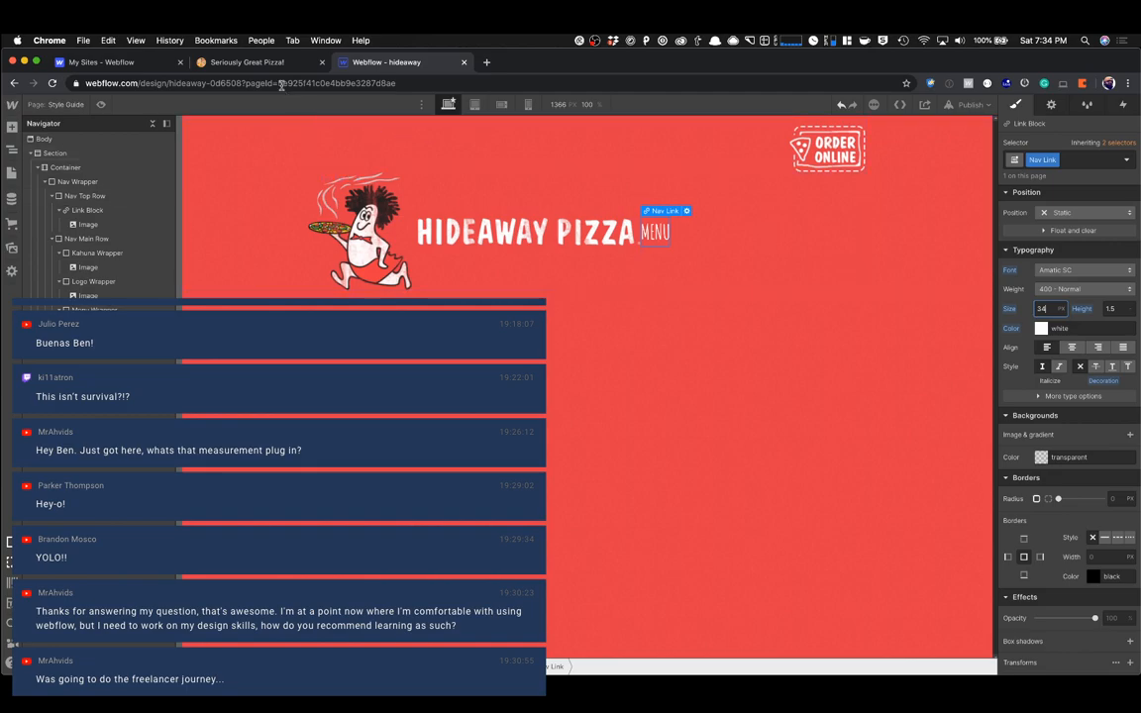
Try a left padding of about 33 px on the Menu Wrapper and compare the menu's position with the original site's header.
click(252, 63)
click(376, 66)
click(278, 63)
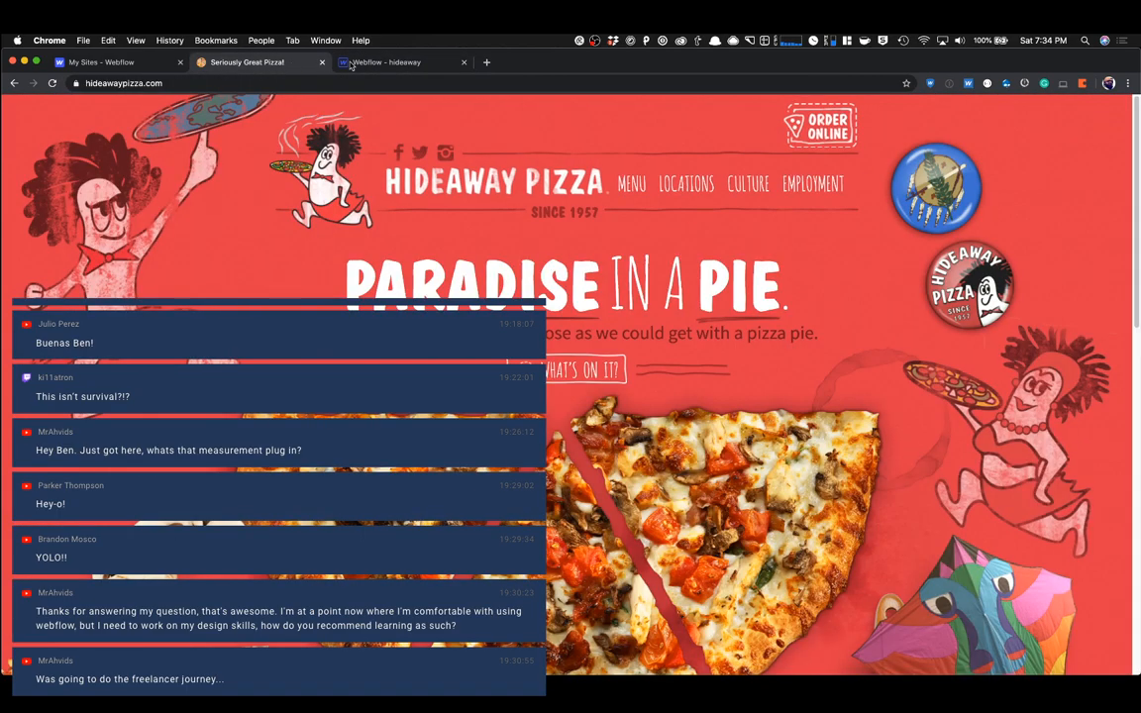
click(381, 63)
click(714, 223)
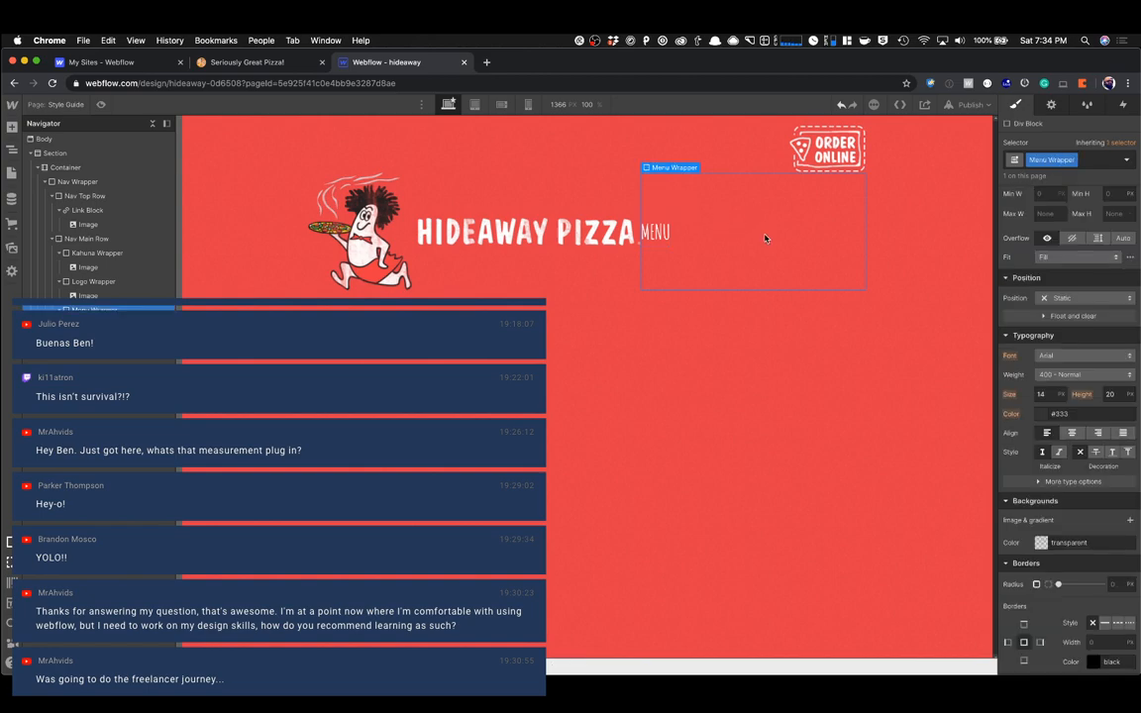
drag(1037, 415, 1059, 414)
click(270, 63)
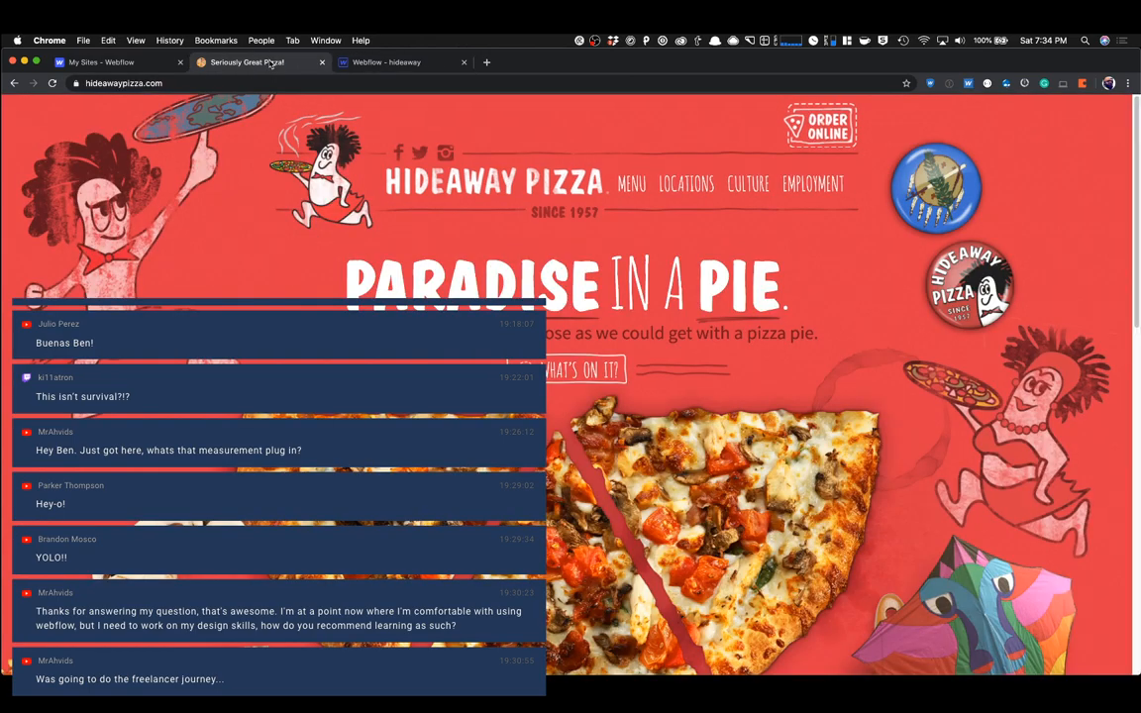
click(387, 62)
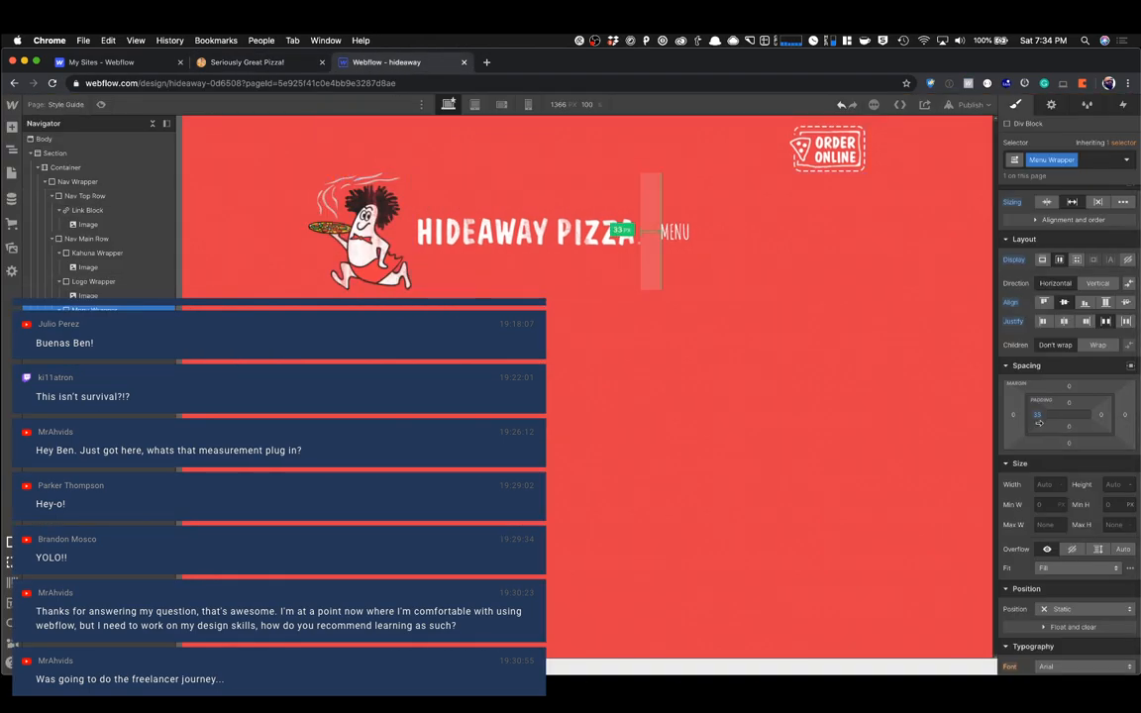
Measure the gap between the Hideaway Pizza logo and the first menu link on the original site and on the Webflow canvas.
click(248, 63)
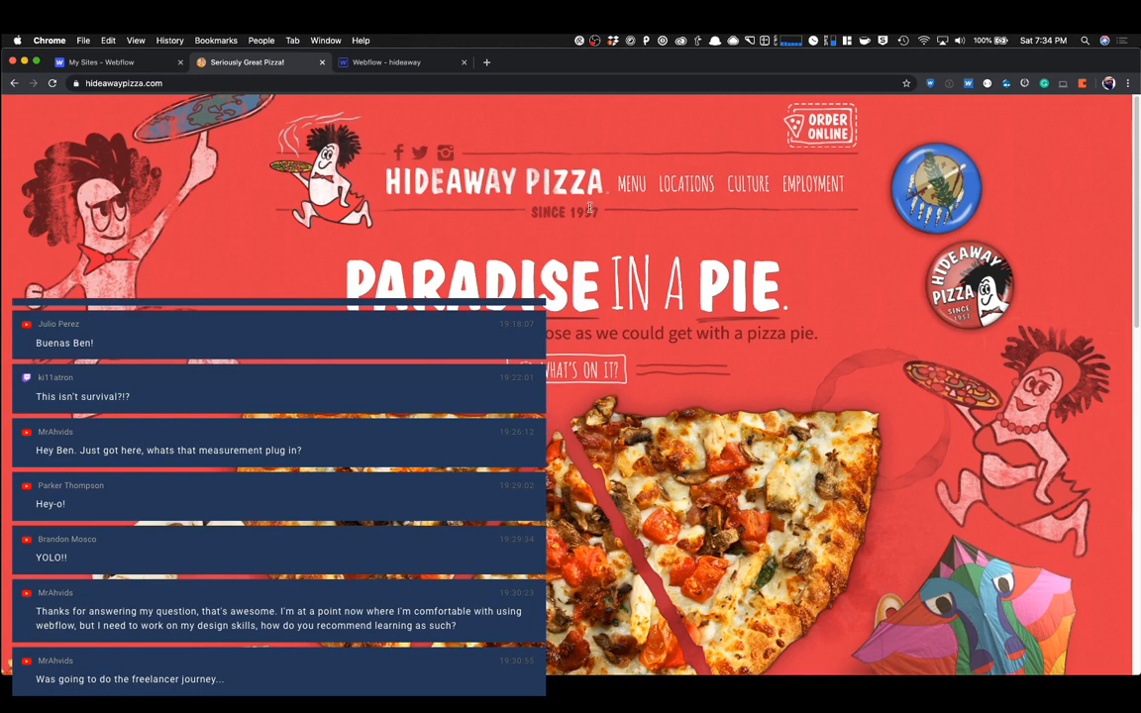
key(alt+d)
key(ctrl+Tab)
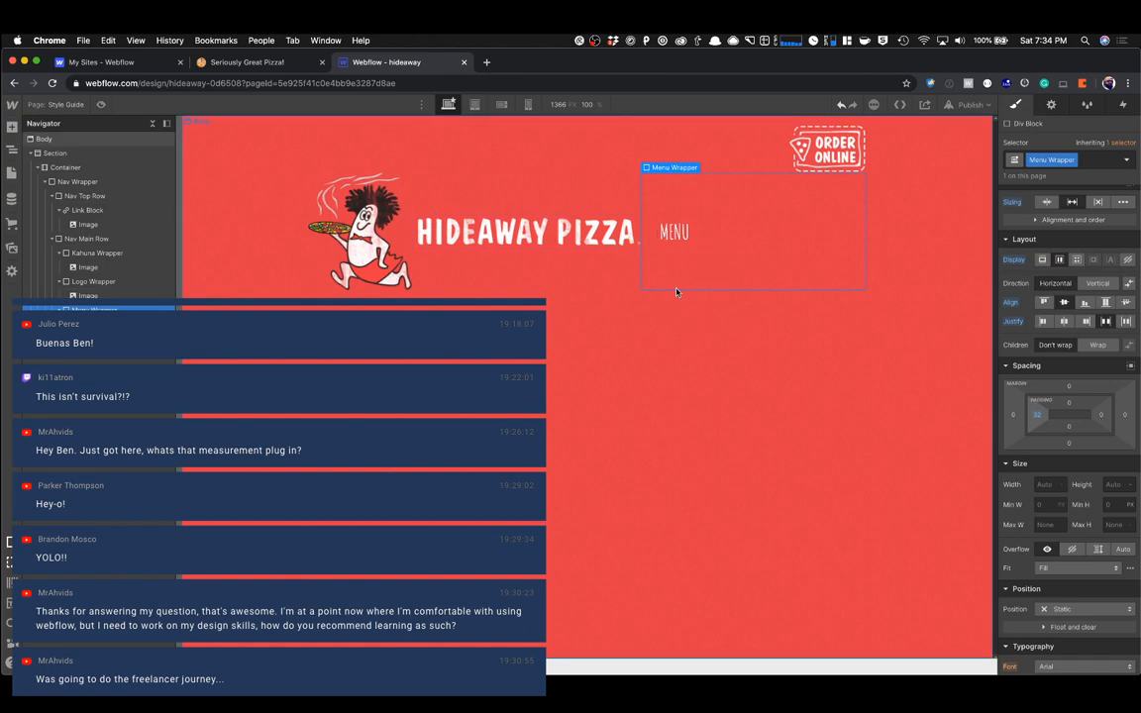
click(648, 327)
key(alt+d)
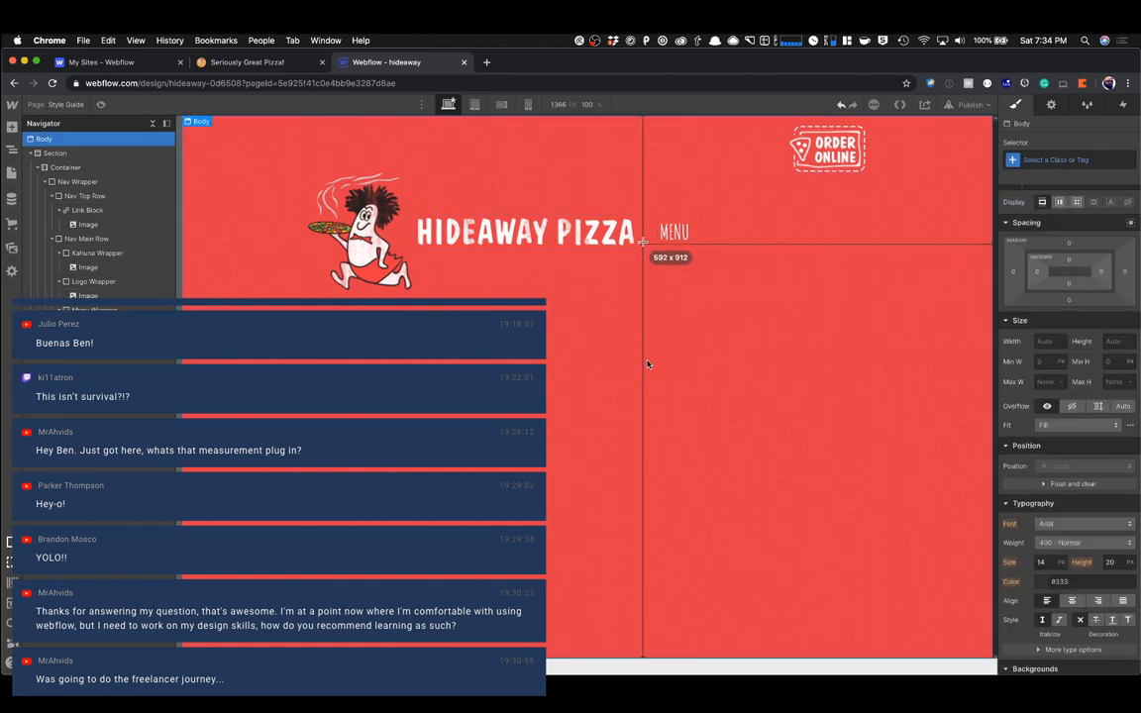
key(Escape)
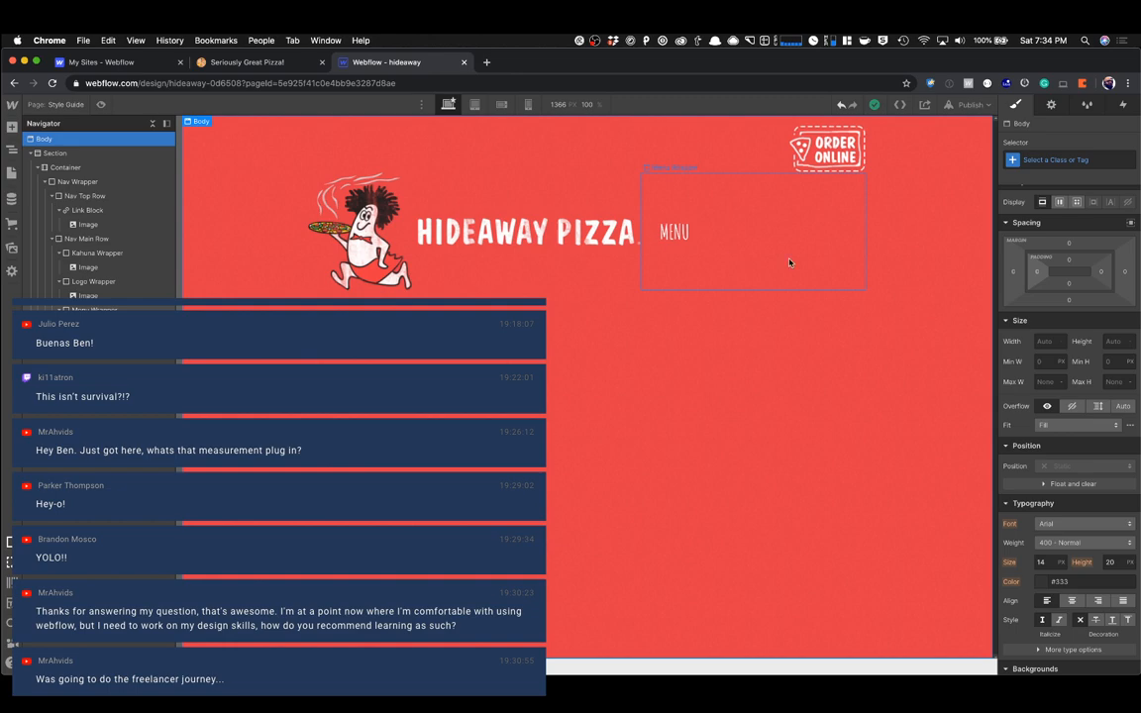
Set the Menu Wrapper's left padding to 10 px and measure the gap between the logo and the menu text.
click(723, 251)
drag(1043, 415, 1033, 414)
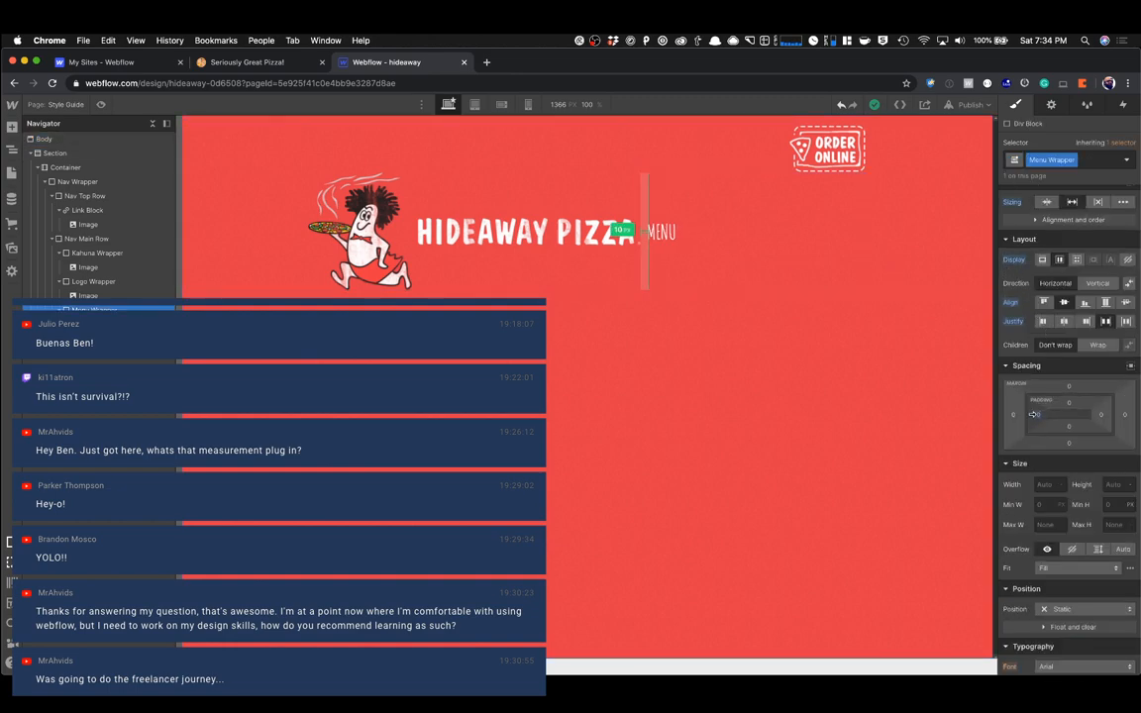
click(644, 372)
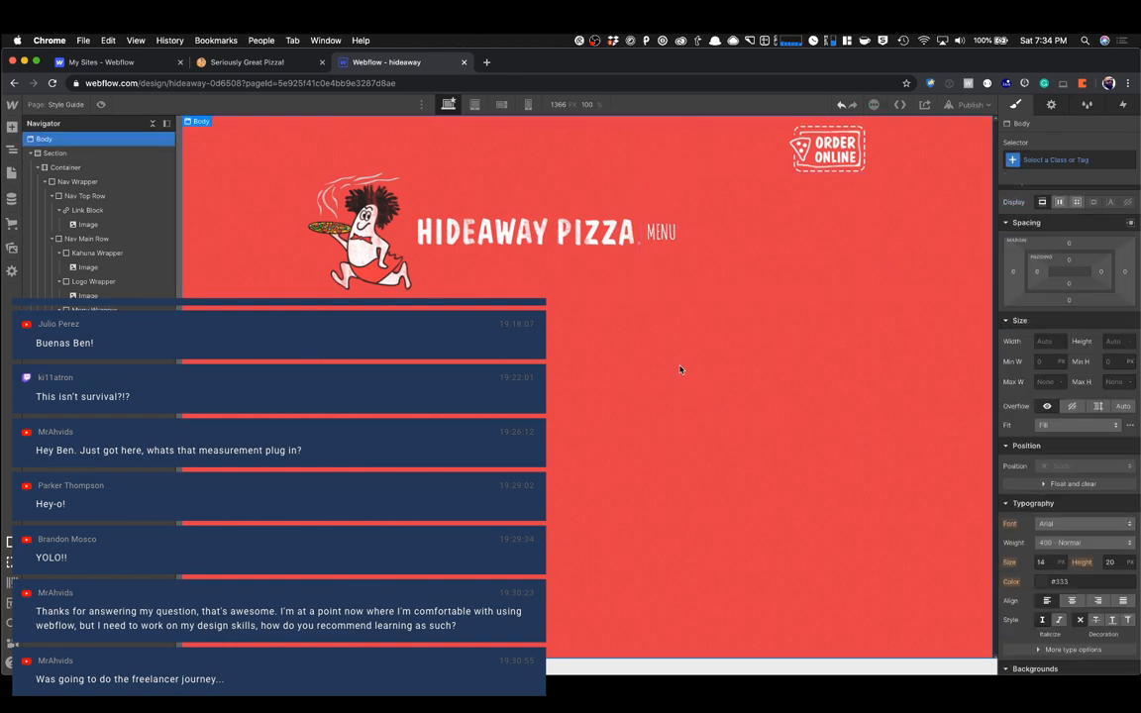
key(super+shift+2)
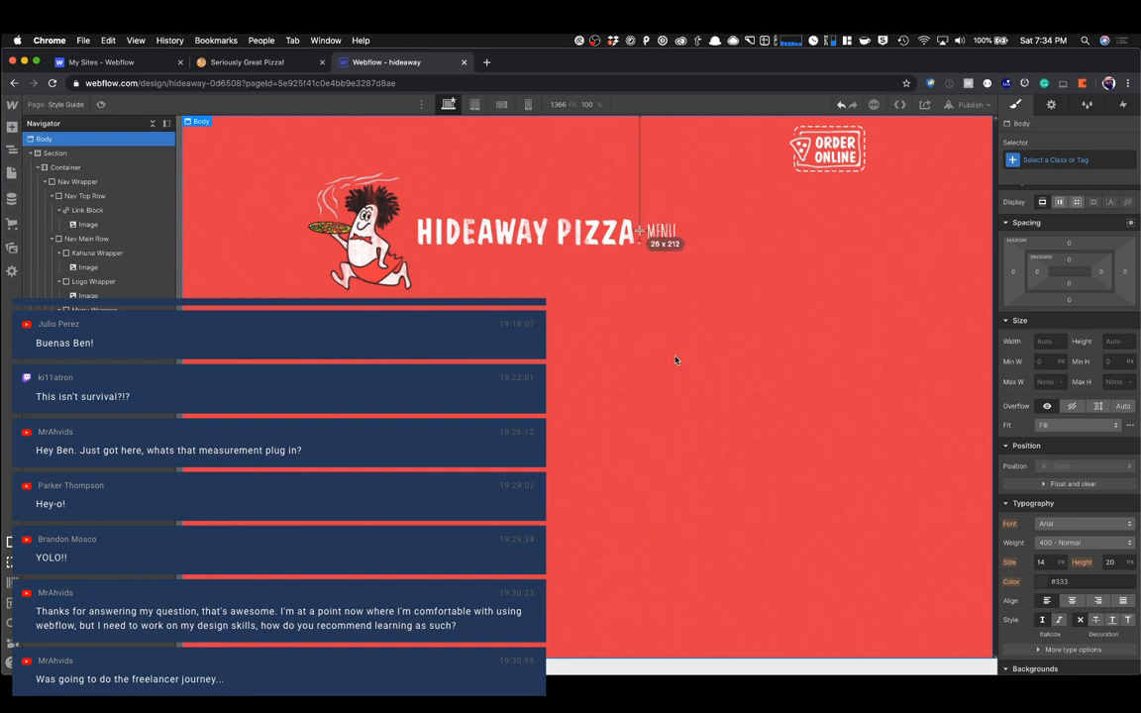
Duplicate the Menu Nav Link by pasting three copies of it into the Menu Wrapper.
click(655, 233)
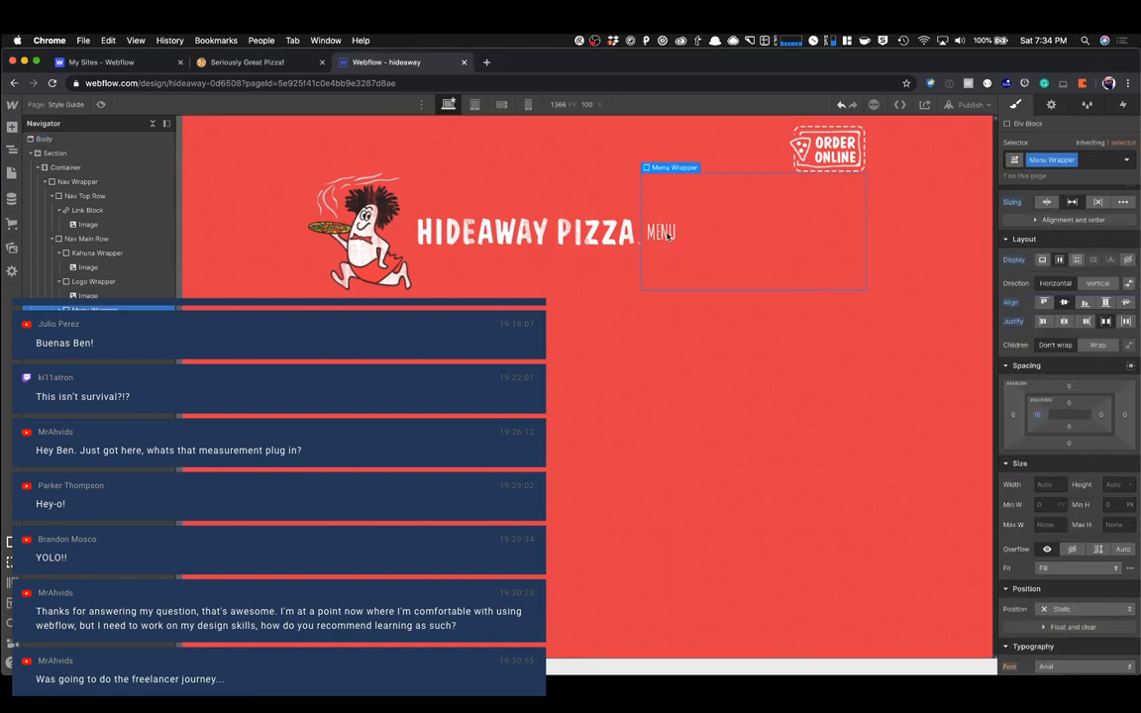
click(723, 247)
key(super+v)
key(super+v)
key(super+v)
Change the text of the three copied links to Locations, Culture and Employment, following the original site's menu.
click(253, 62)
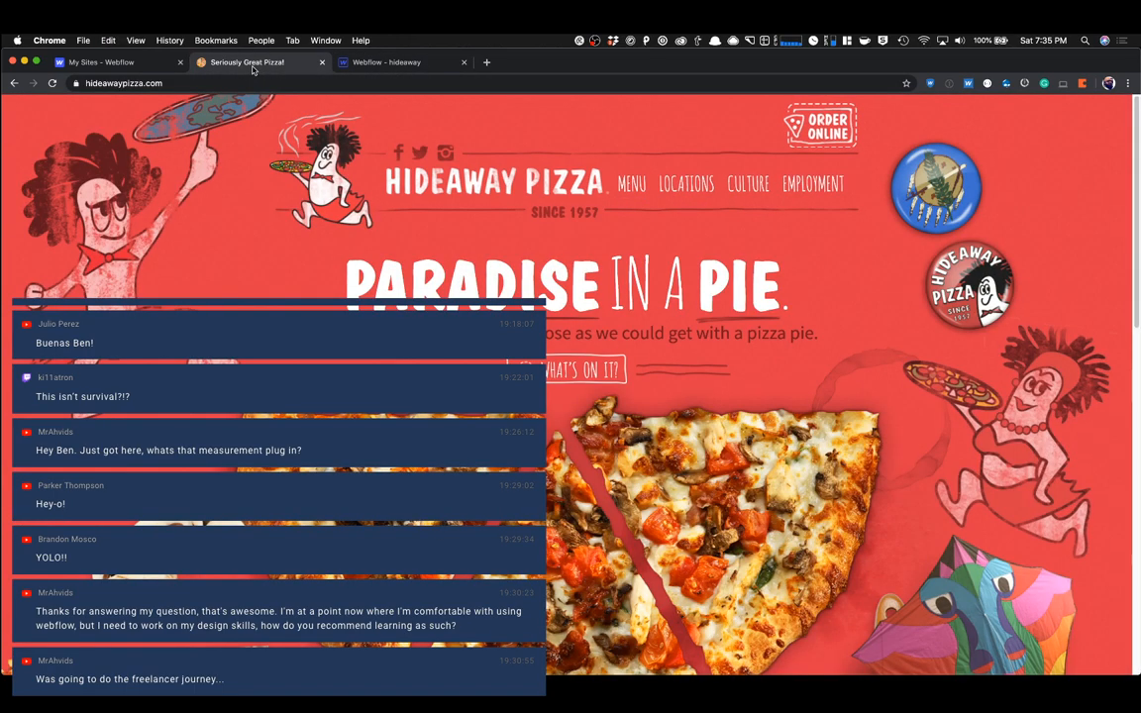
click(347, 65)
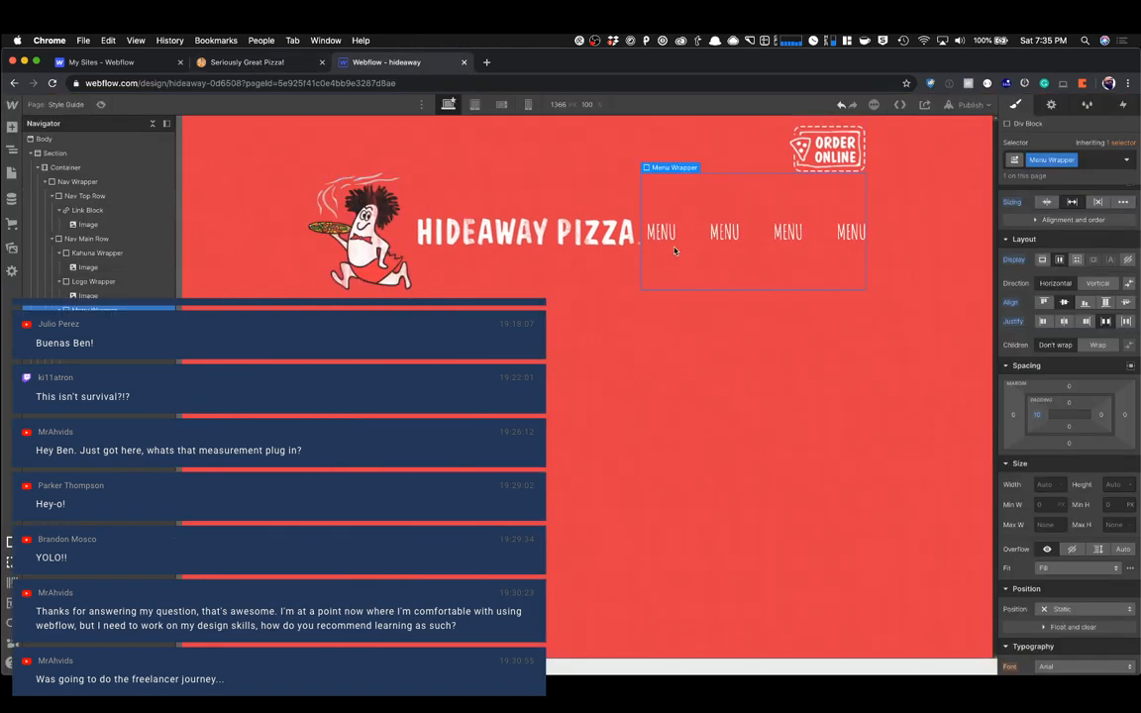
click(735, 232)
double_click(735, 232)
text(Locations)
double_click(798, 232)
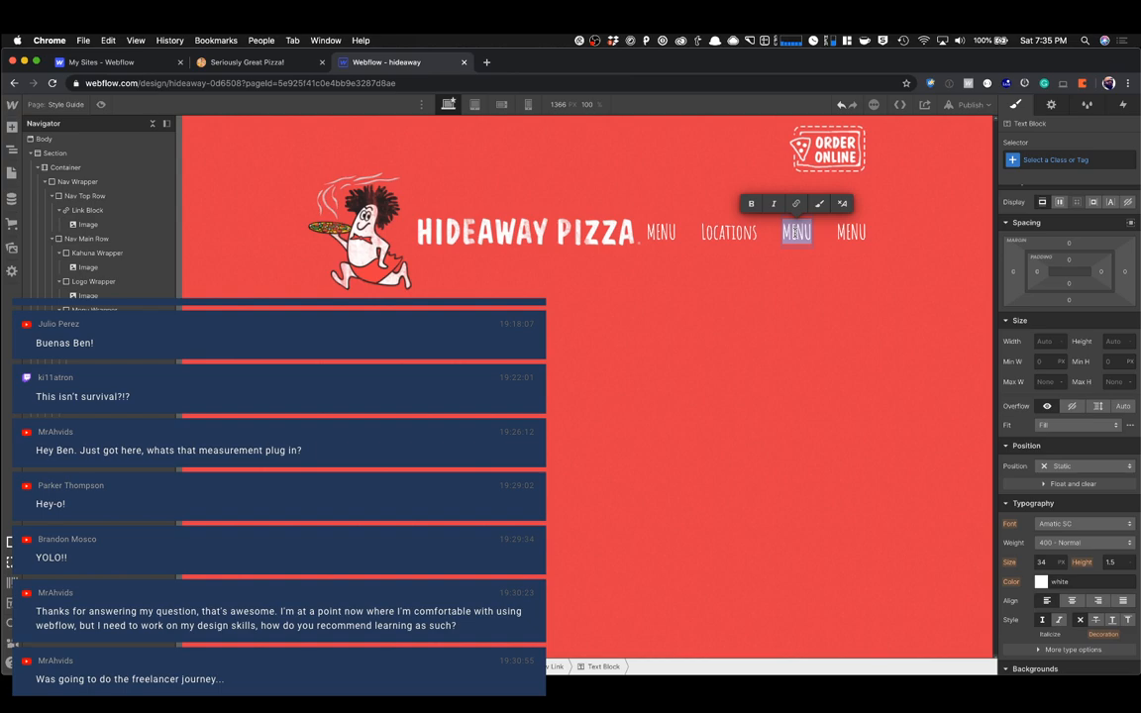
text(Culture)
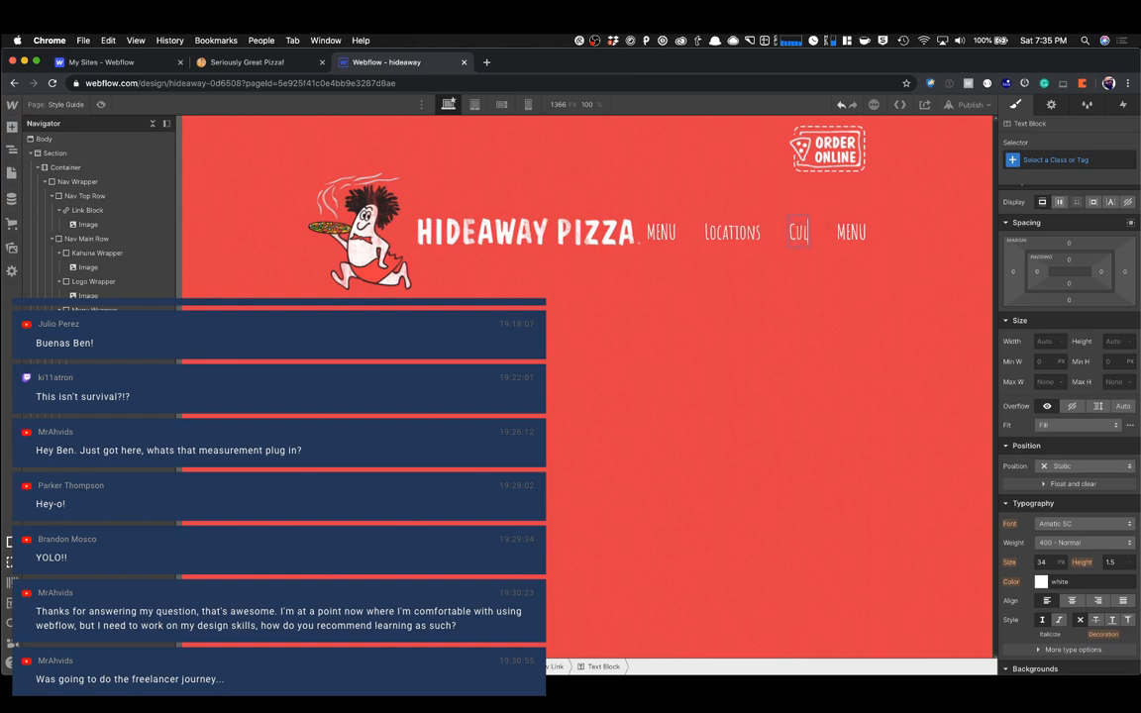
double_click(854, 232)
text(Employment)
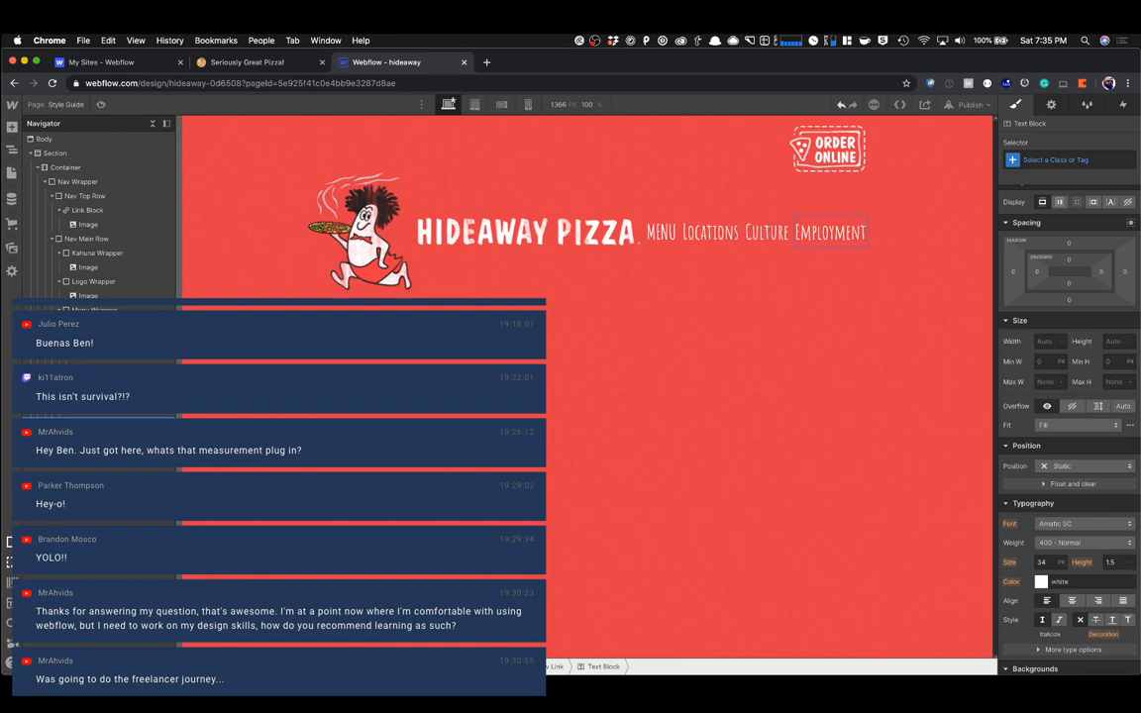
click(815, 275)
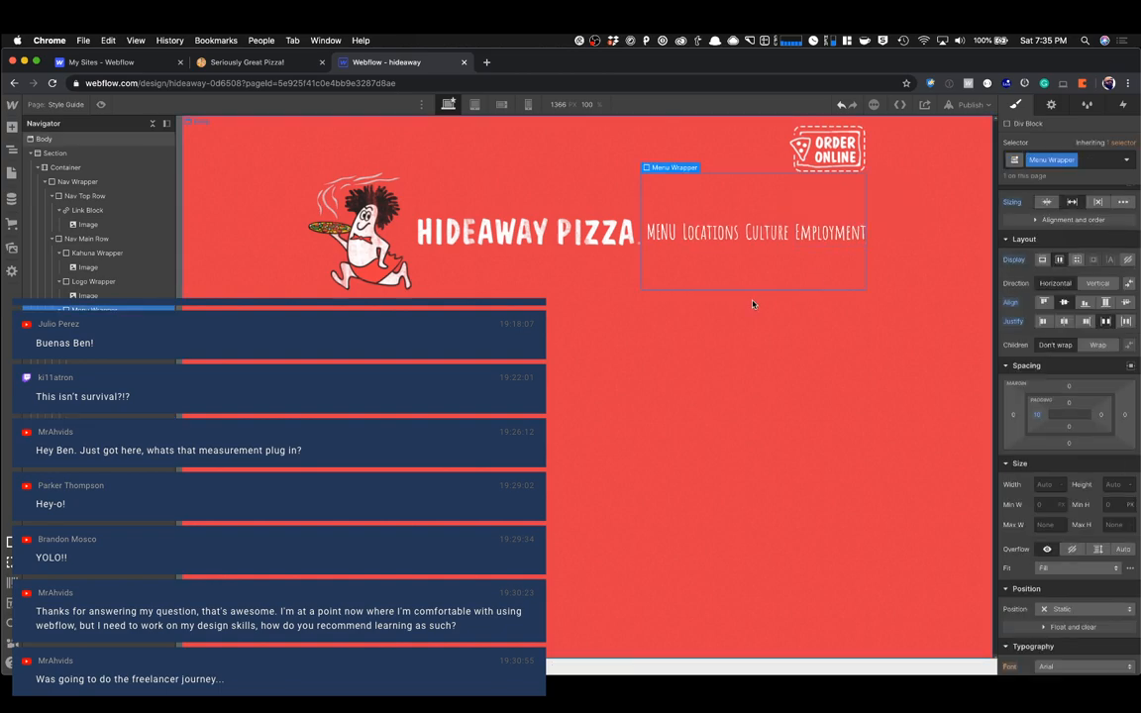
Compare the size and spacing of the four navigation links with the menu on the original site.
click(675, 240)
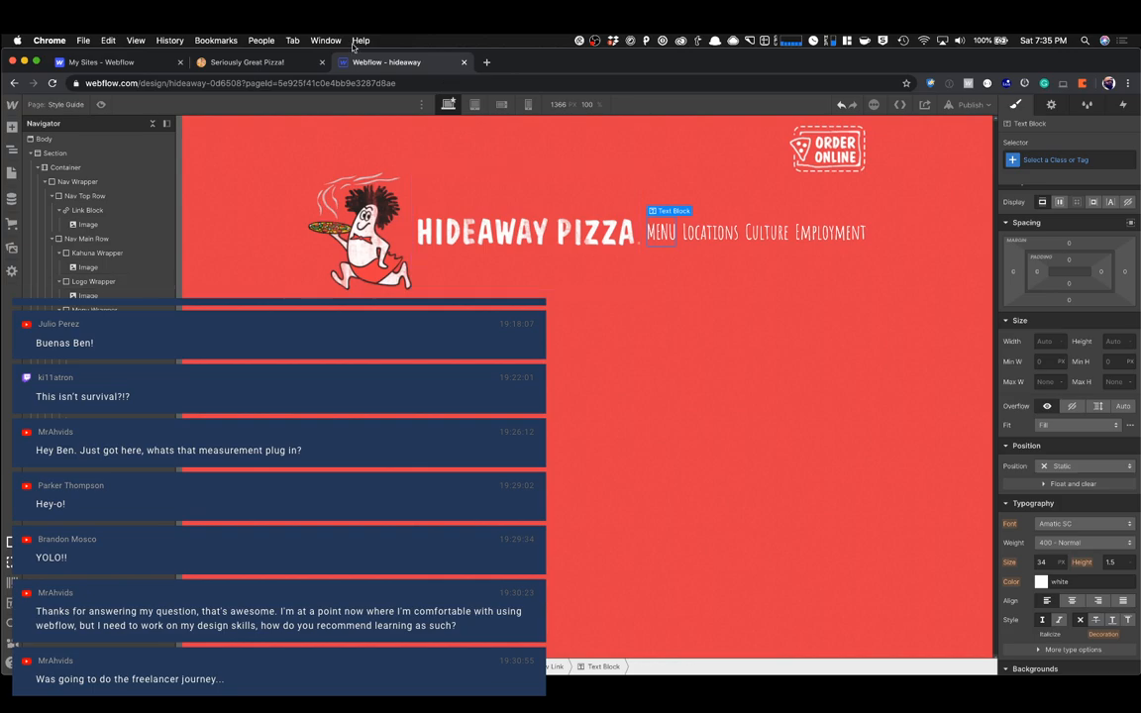
click(262, 63)
click(389, 62)
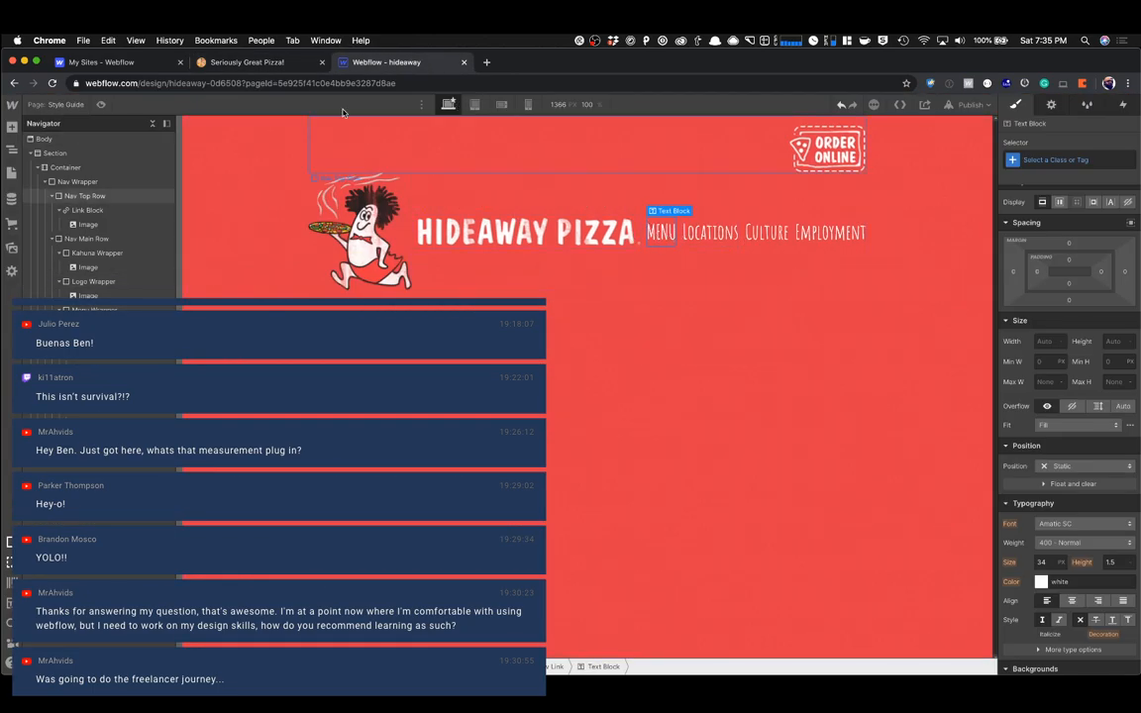
click(247, 64)
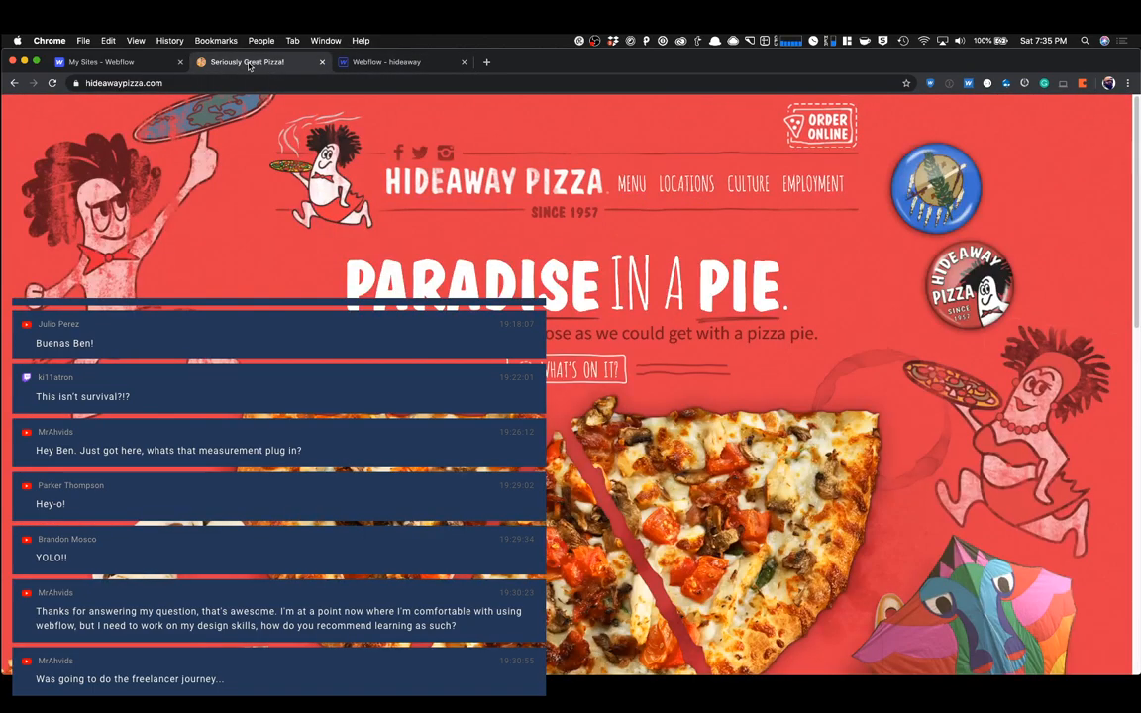
click(386, 63)
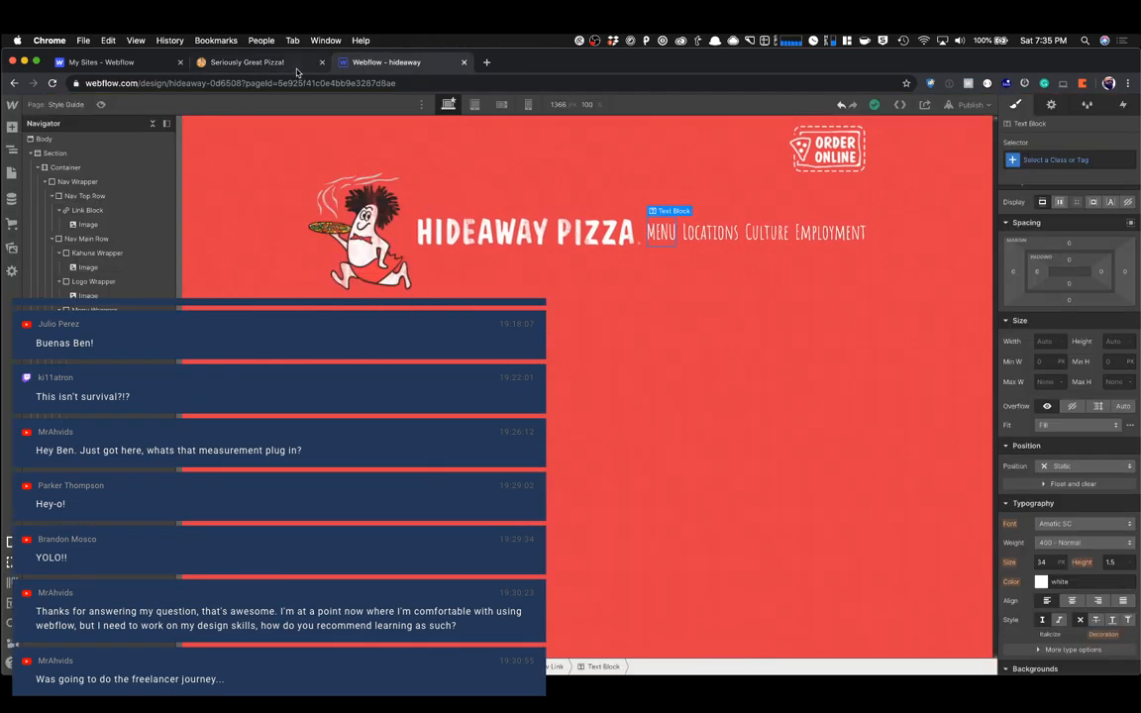
click(247, 63)
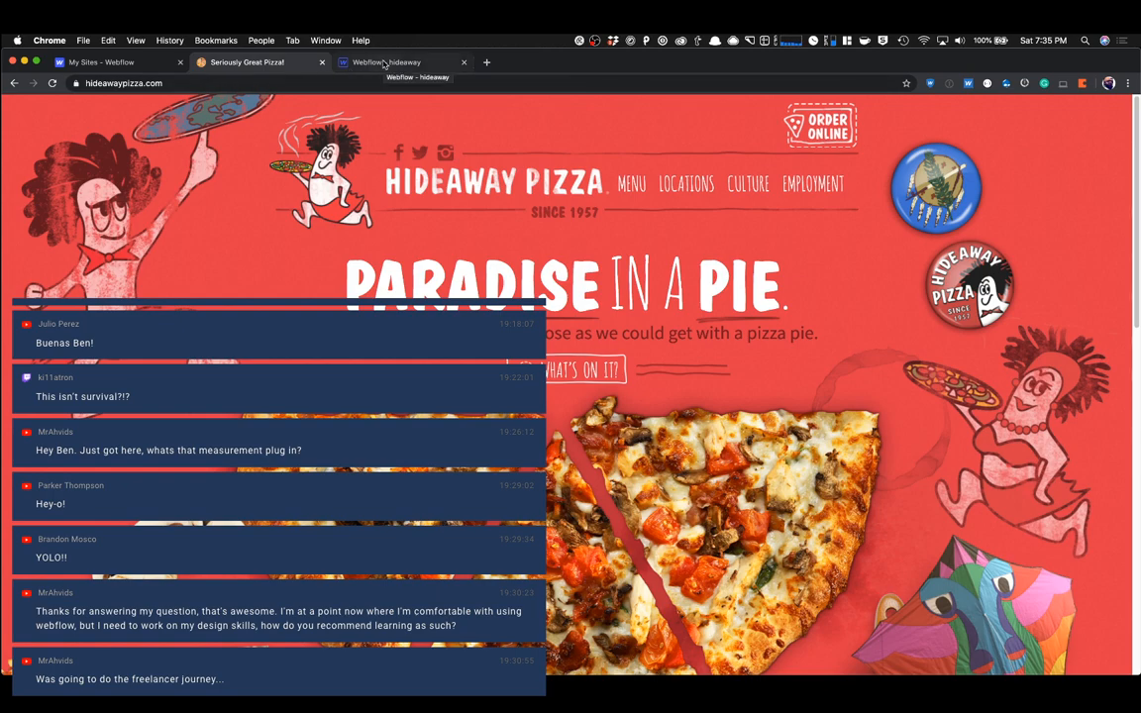
click(384, 64)
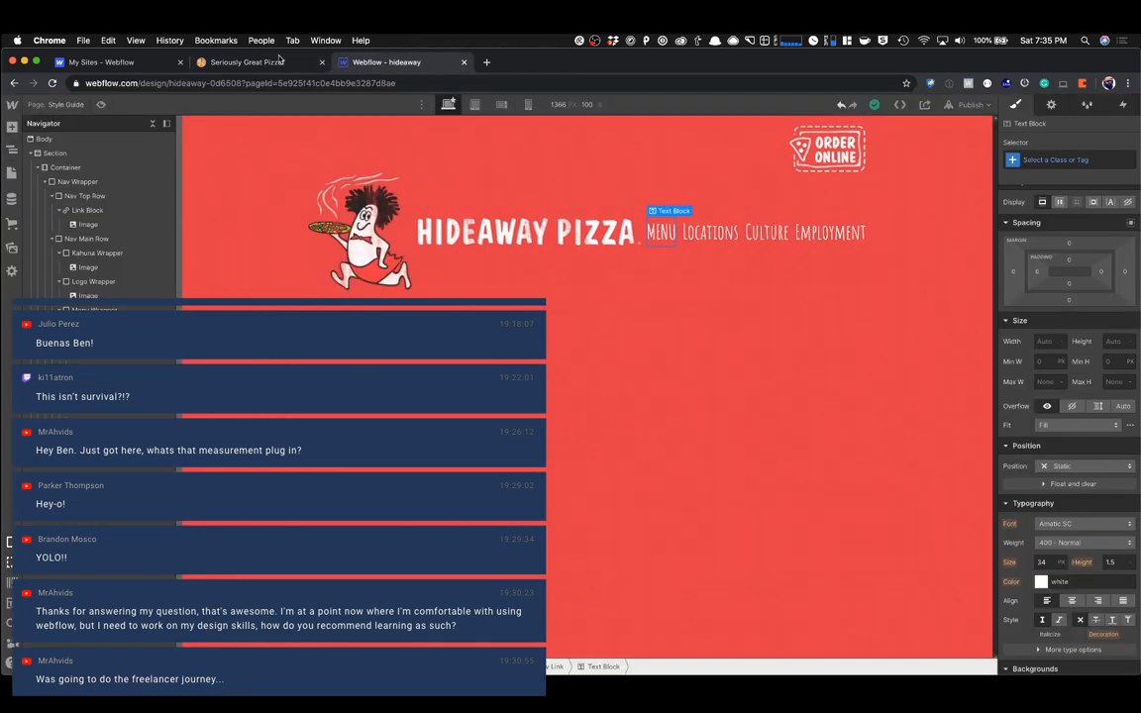
Inspect the logo image on the original site and check the rebuilt logo's dimensions in its Webflow image settings.
click(255, 62)
right_click(447, 181)
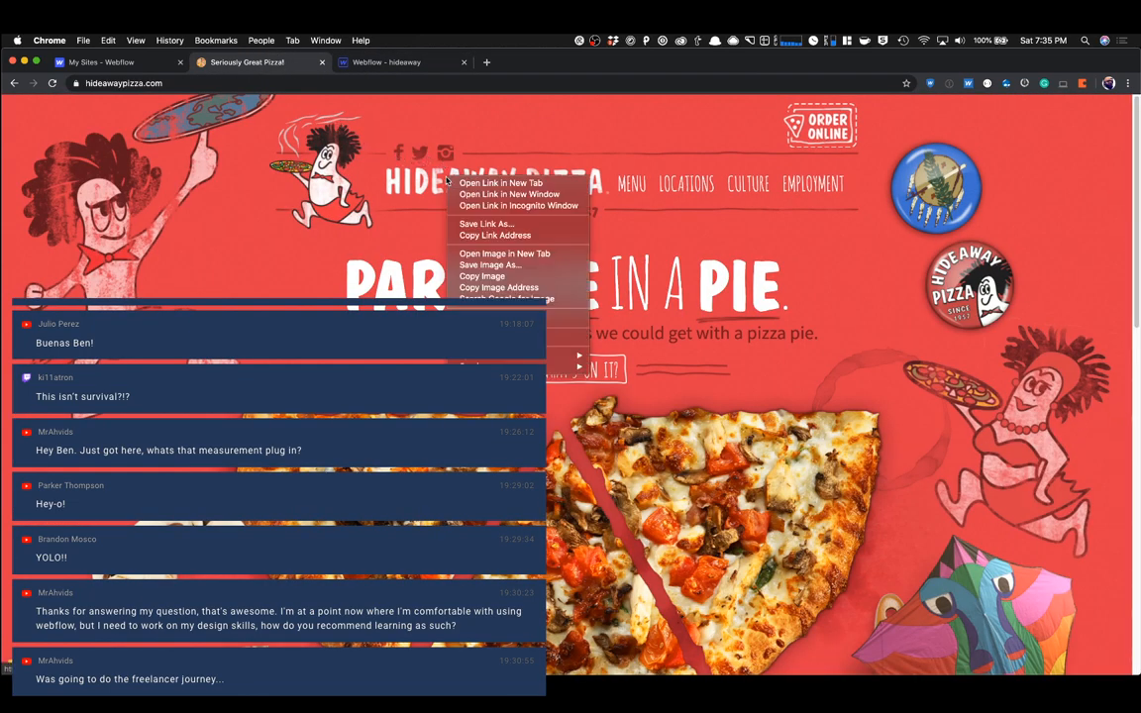
click(495, 383)
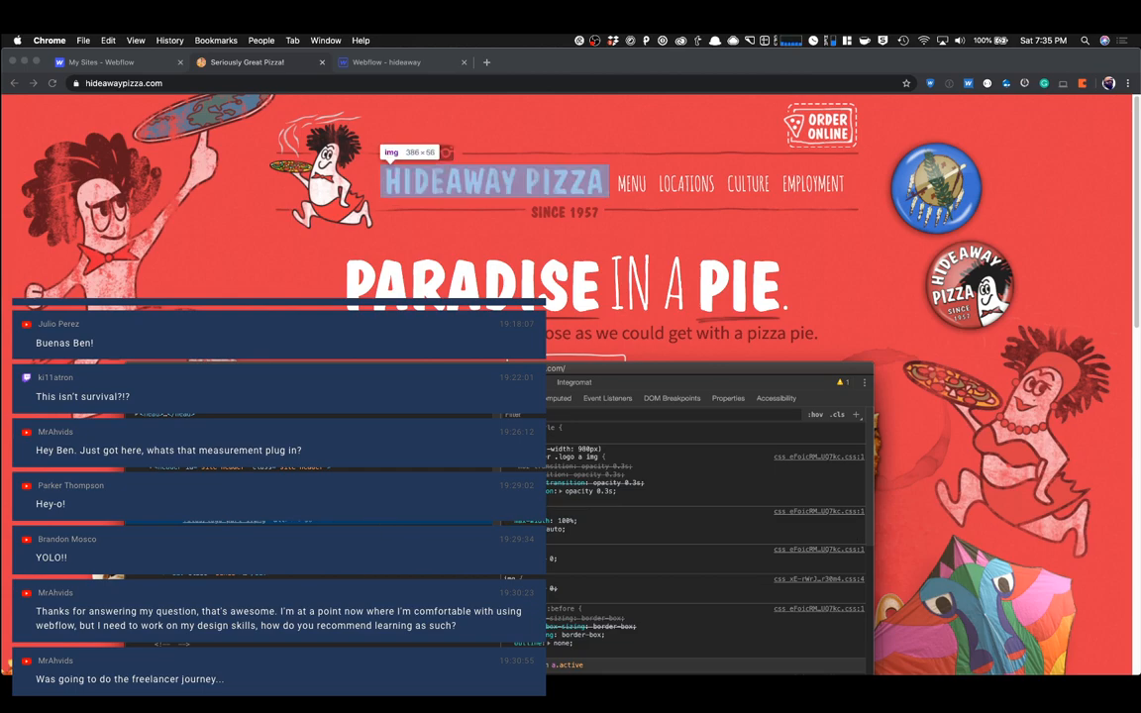
click(415, 64)
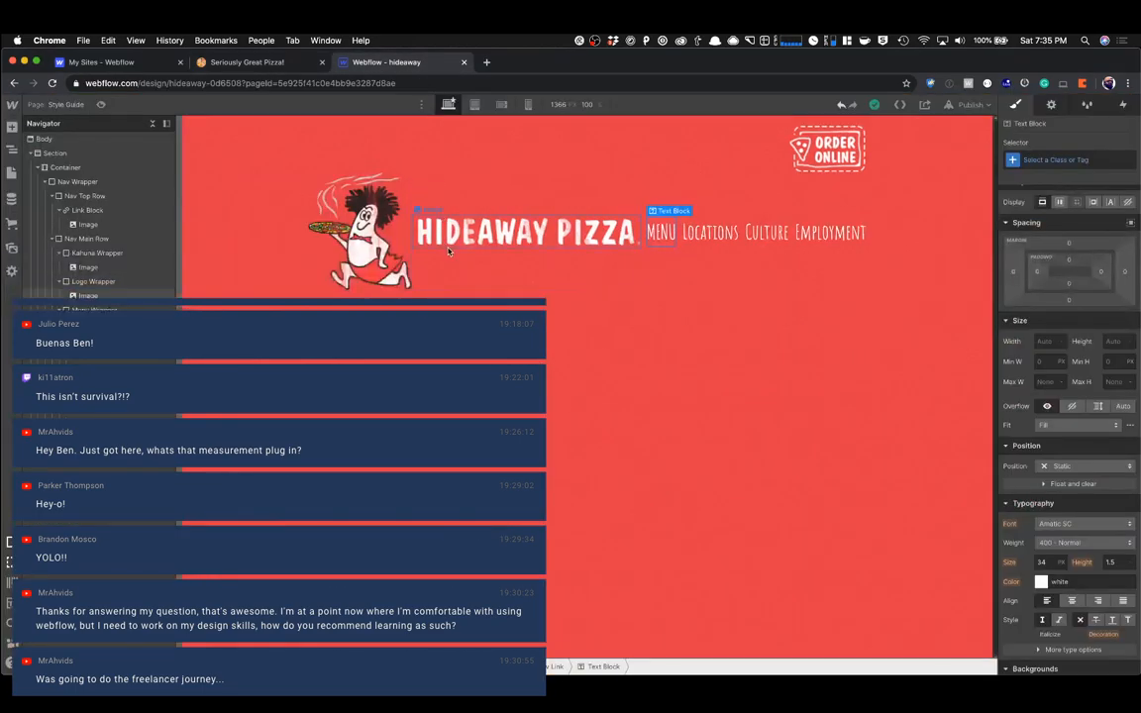
click(448, 236)
click(449, 211)
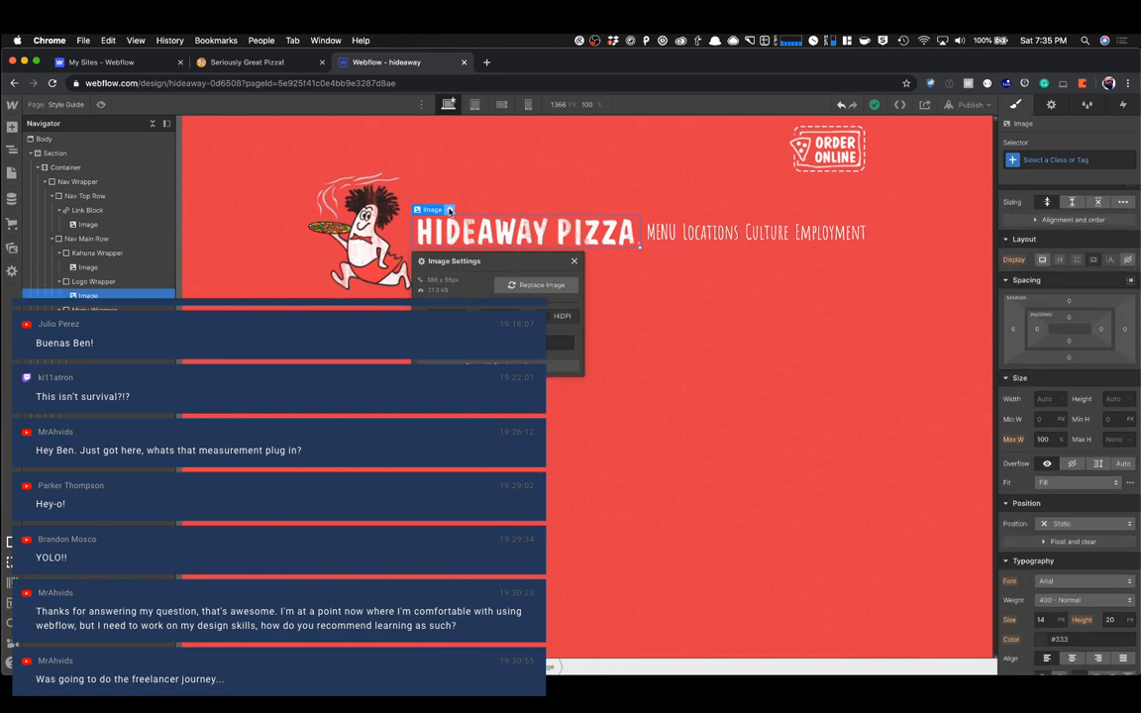
click(575, 262)
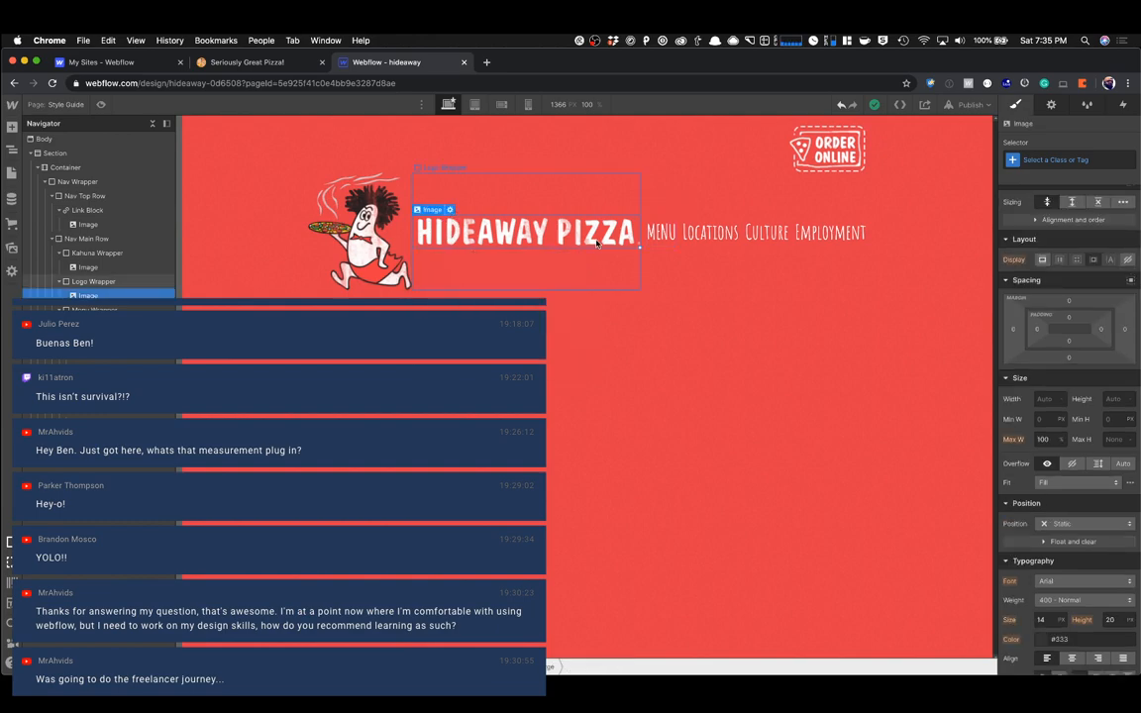
Select the Nav Link that contains Locations in the header menu.
click(714, 236)
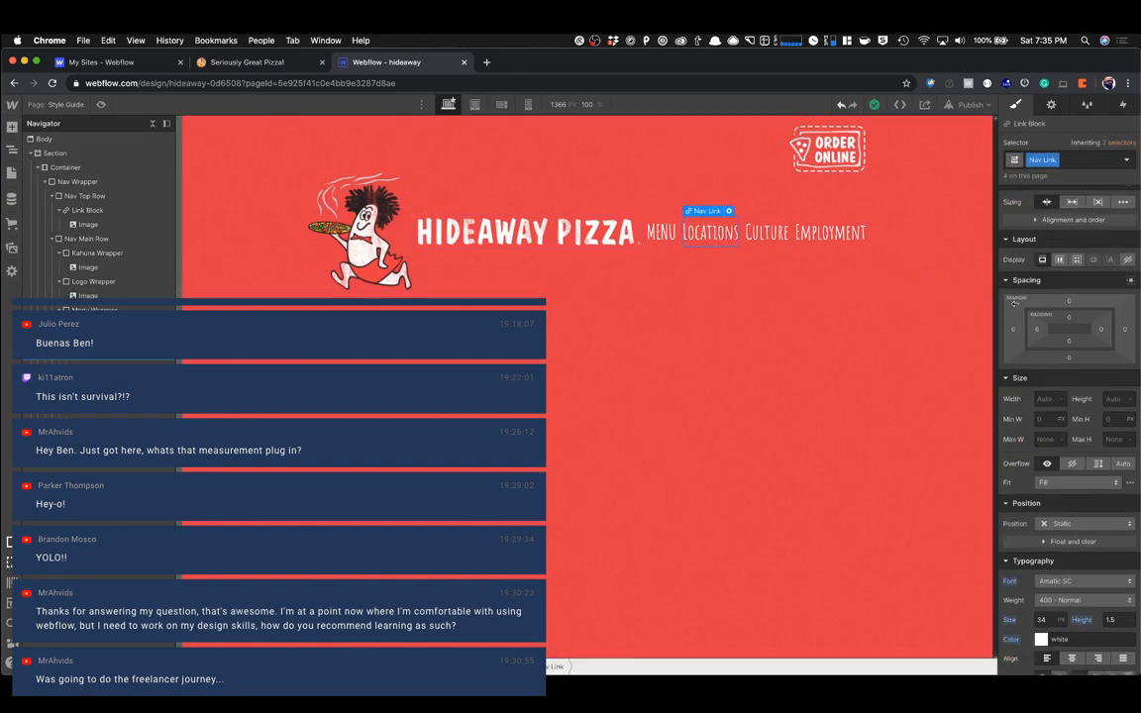
Set the font size of the Nav Link class to 30 px.
scroll(1030, 397, down, 1)
click(1044, 584)
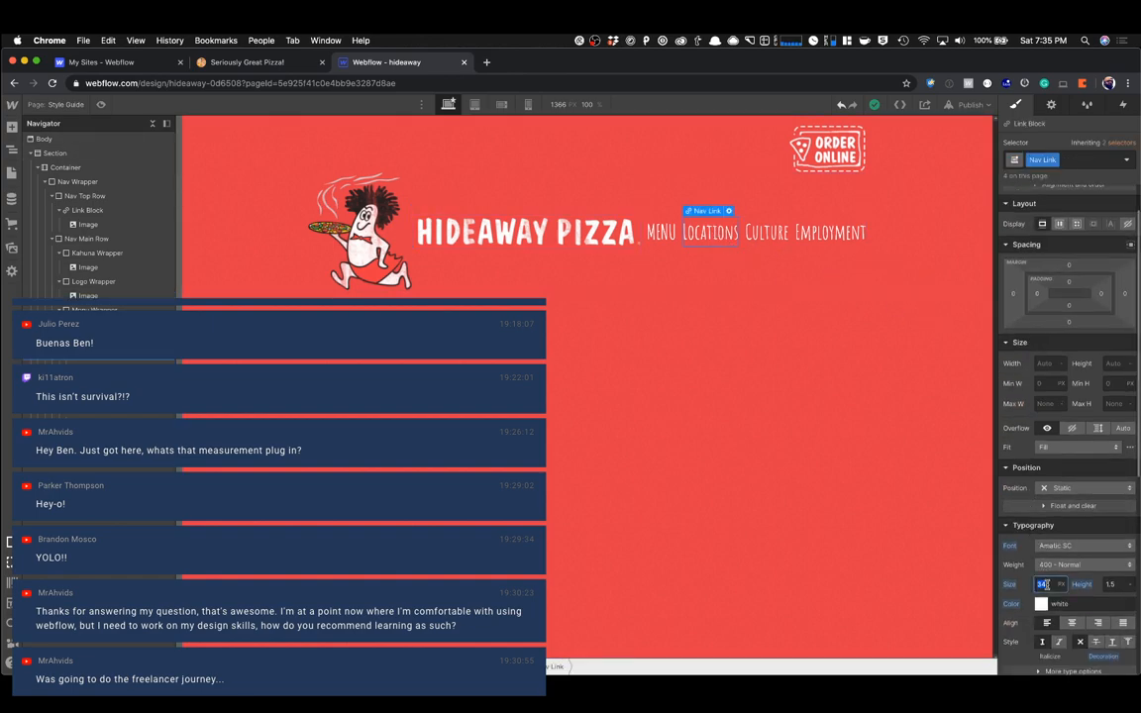
text(30)
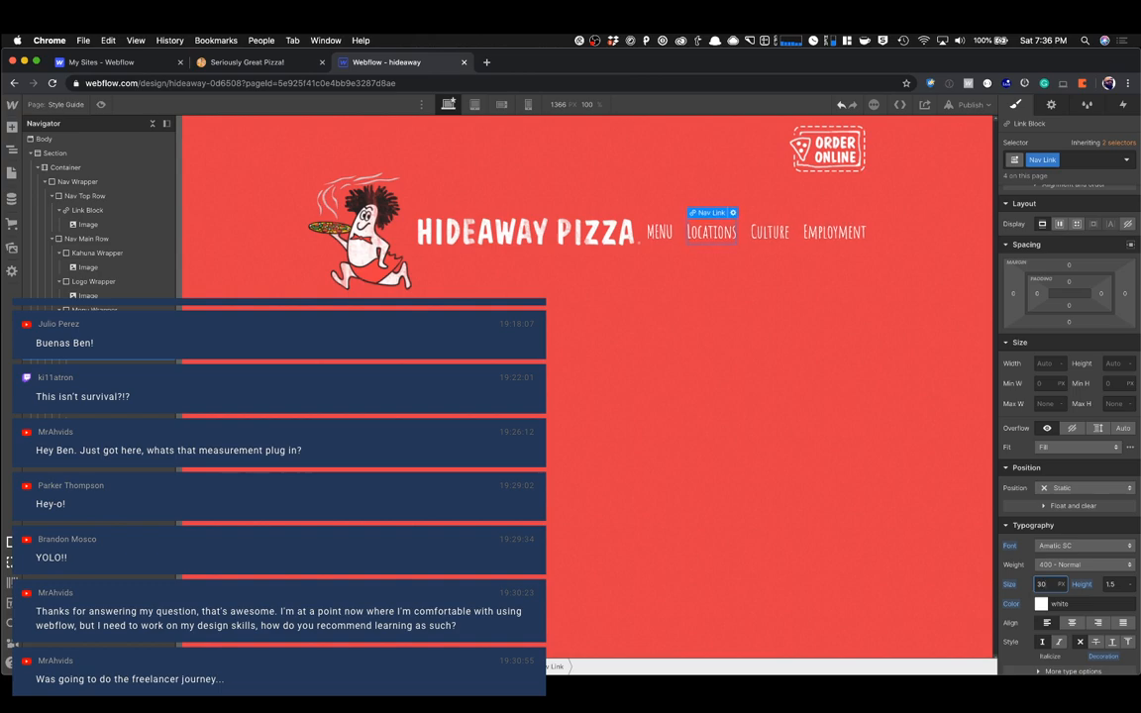
click(777, 293)
Switch to the live Hideaway Pizza site and inspect the CSS styles of its Menu navigation link.
click(243, 61)
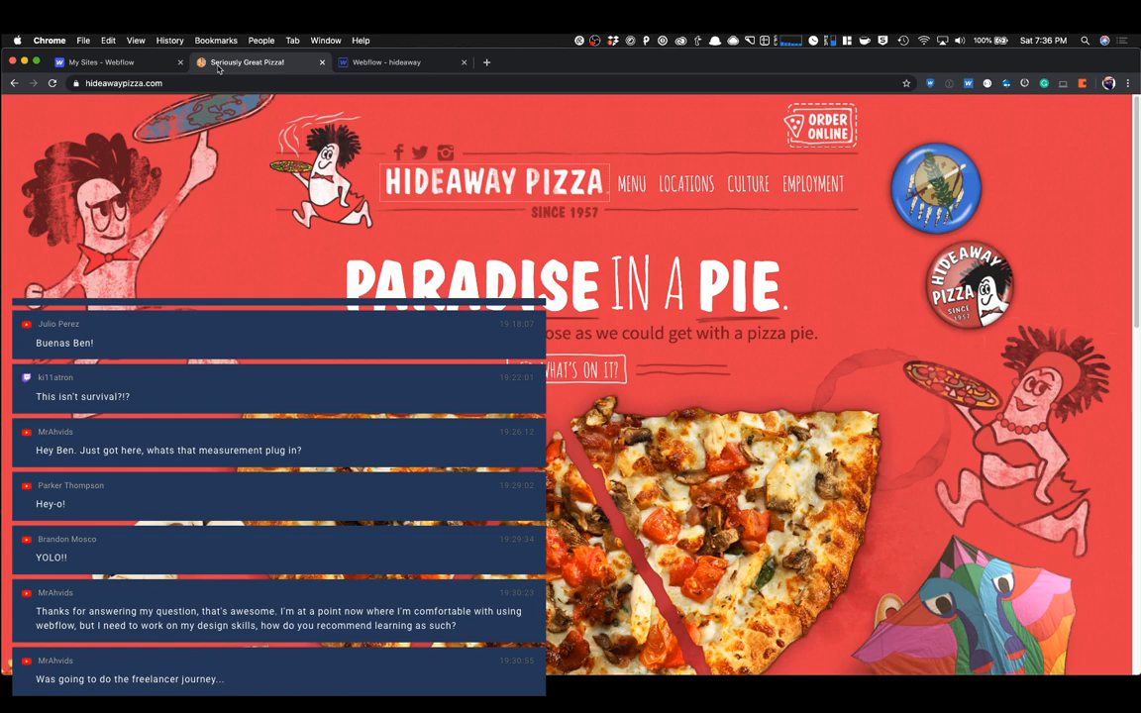
click(387, 61)
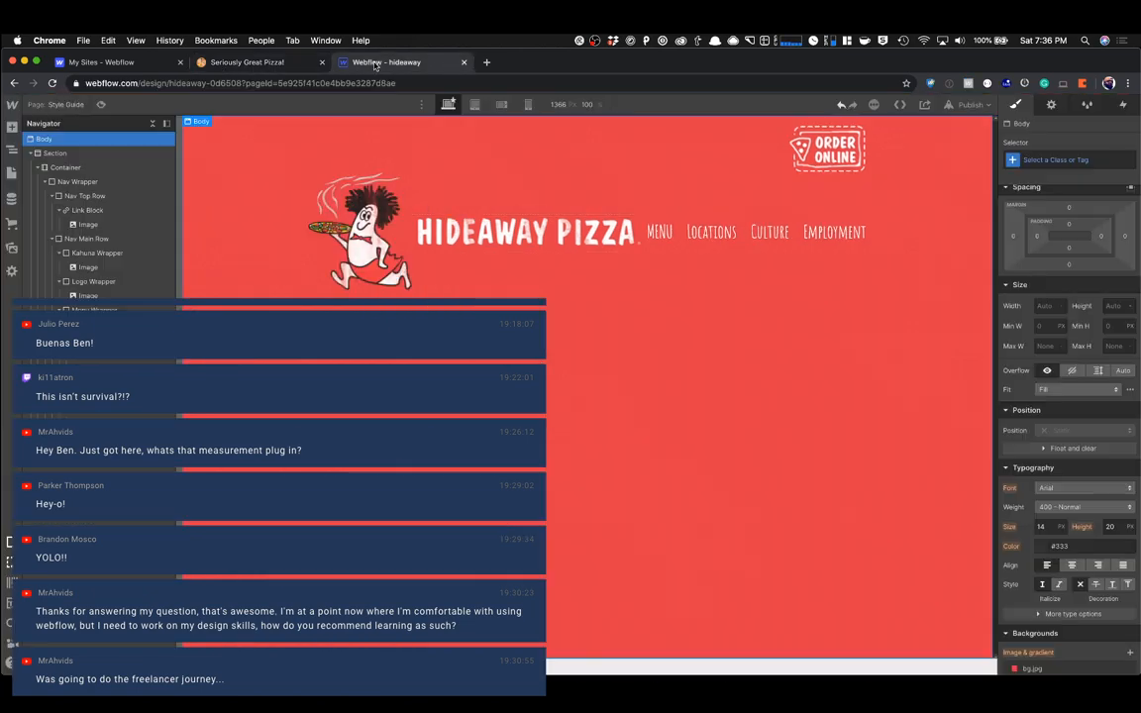
click(703, 244)
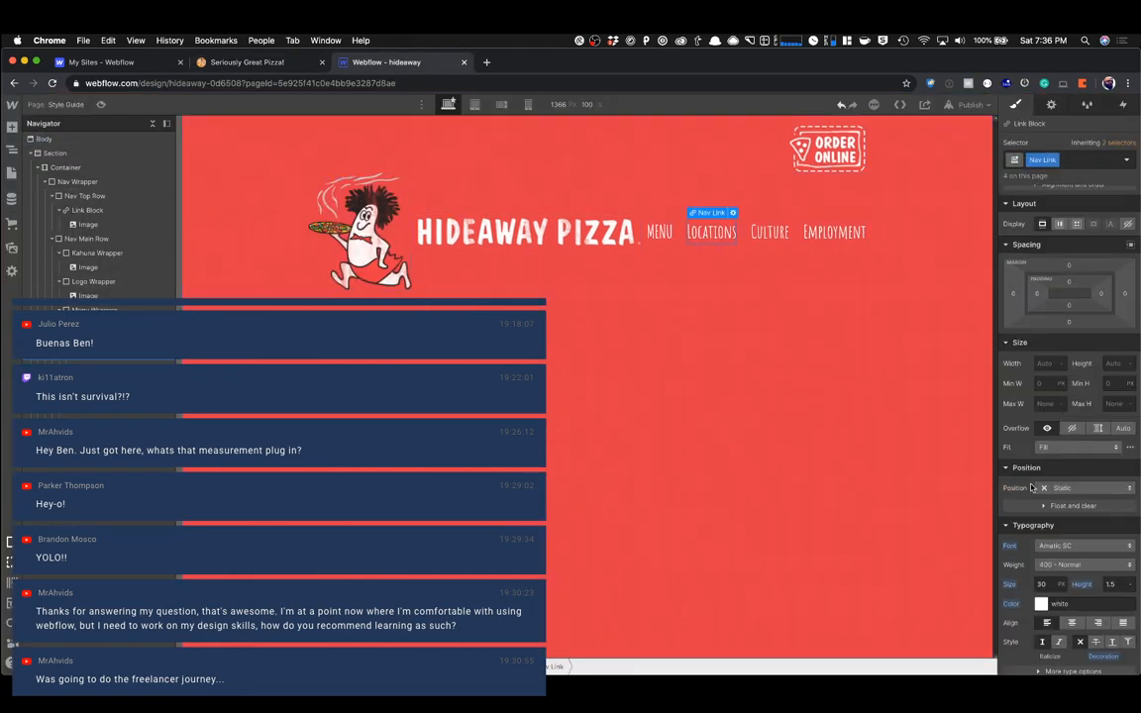
click(243, 61)
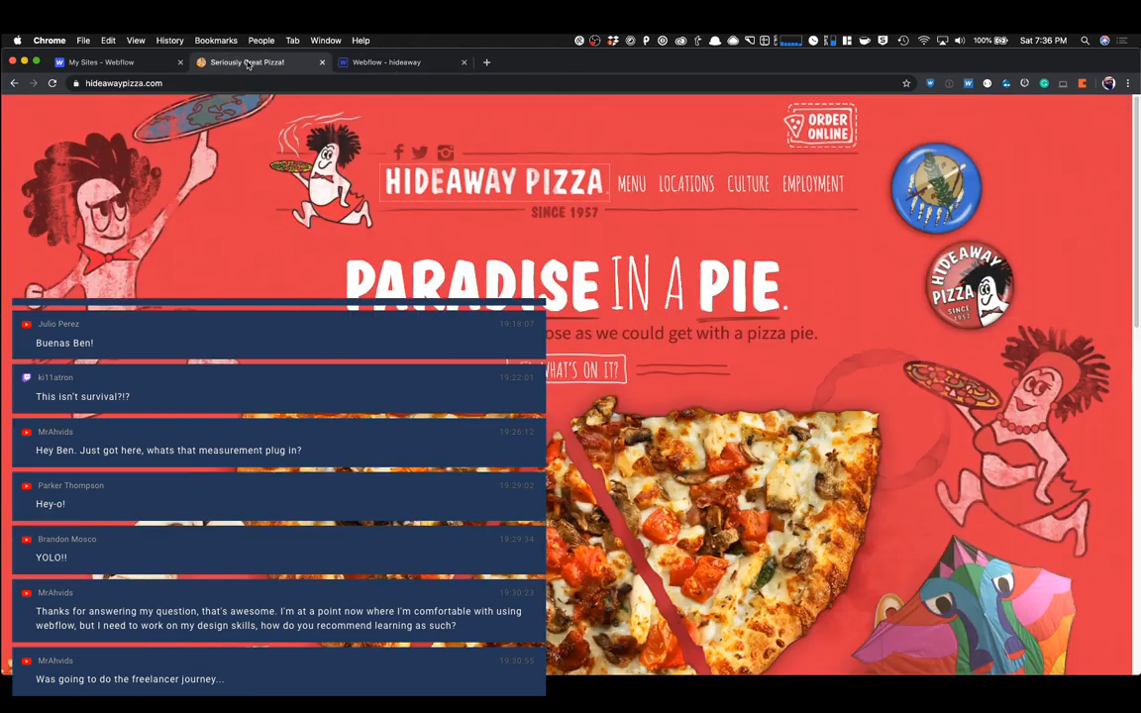
right_click(643, 179)
click(666, 315)
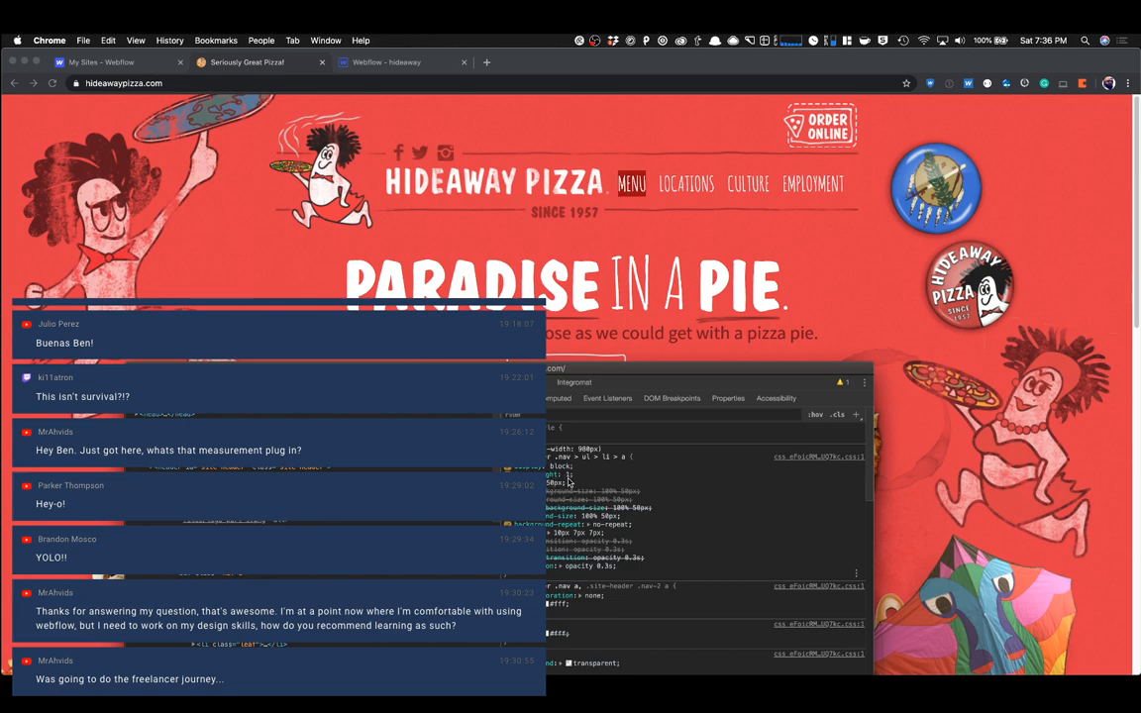
Return to the Webflow design and set the Nav Link font size to 50 px.
click(337, 61)
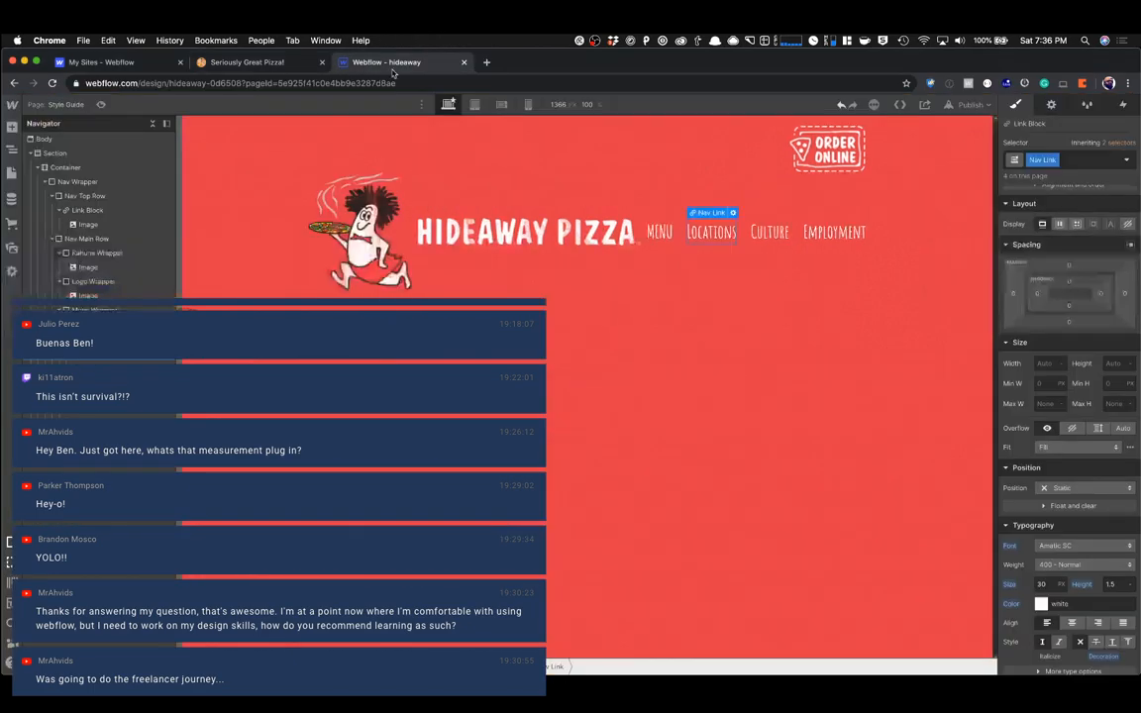
click(1043, 585)
text(50)
key(Tab)
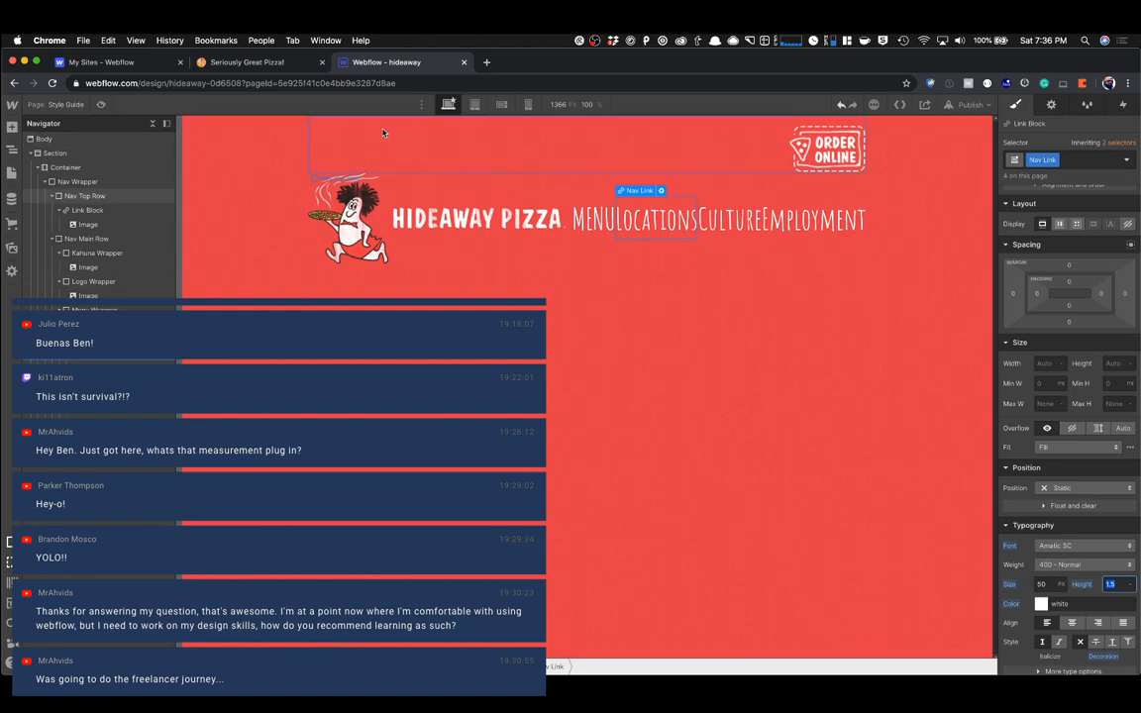
Measure the overall width of the header on the live Hideaway Pizza site, then return to the Webflow design.
click(281, 64)
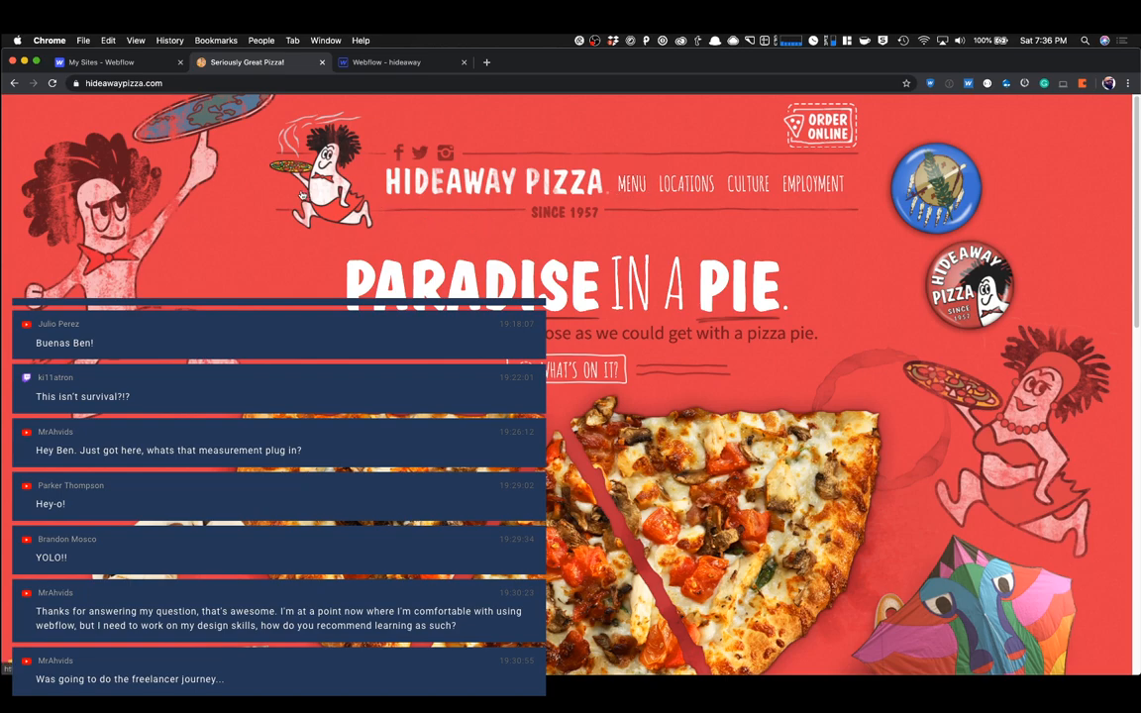
key(super+shift+p)
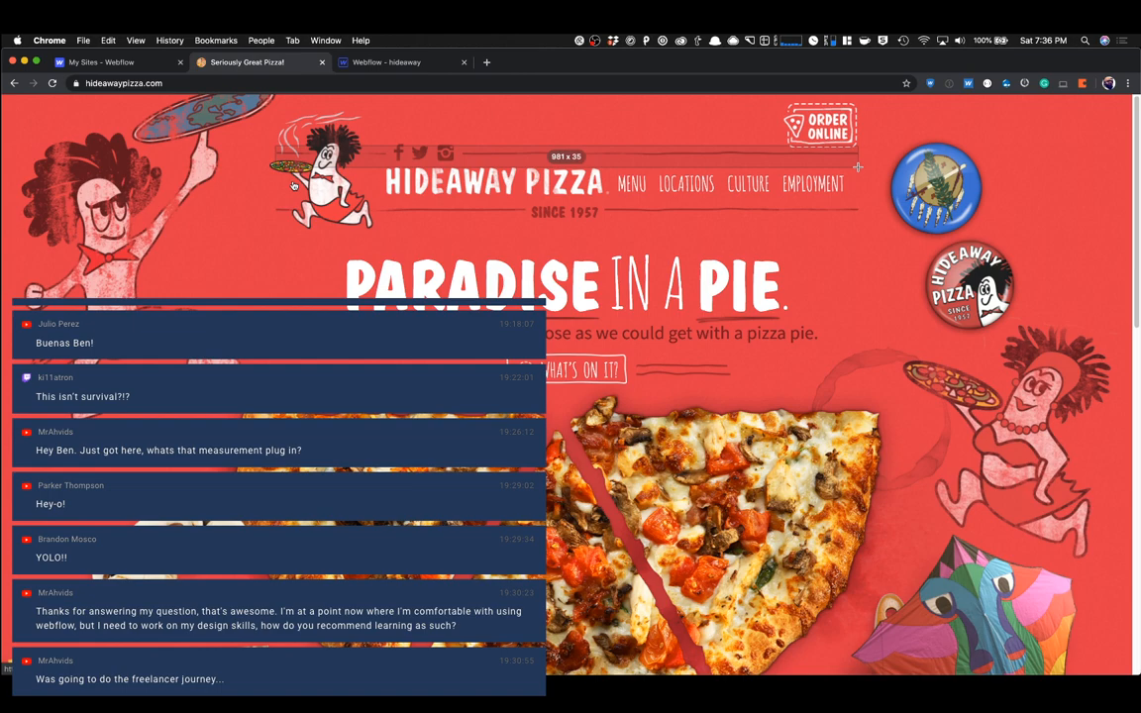
click(394, 64)
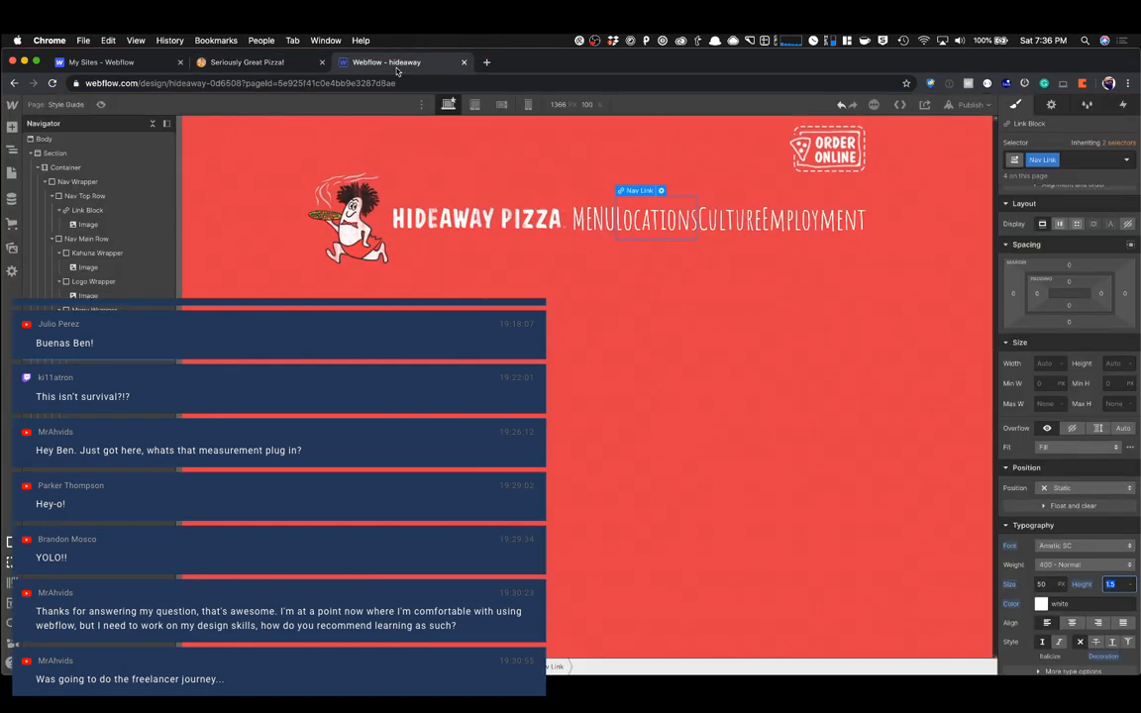
Set the maximum width of the Container around the navigation to 980 px.
click(779, 255)
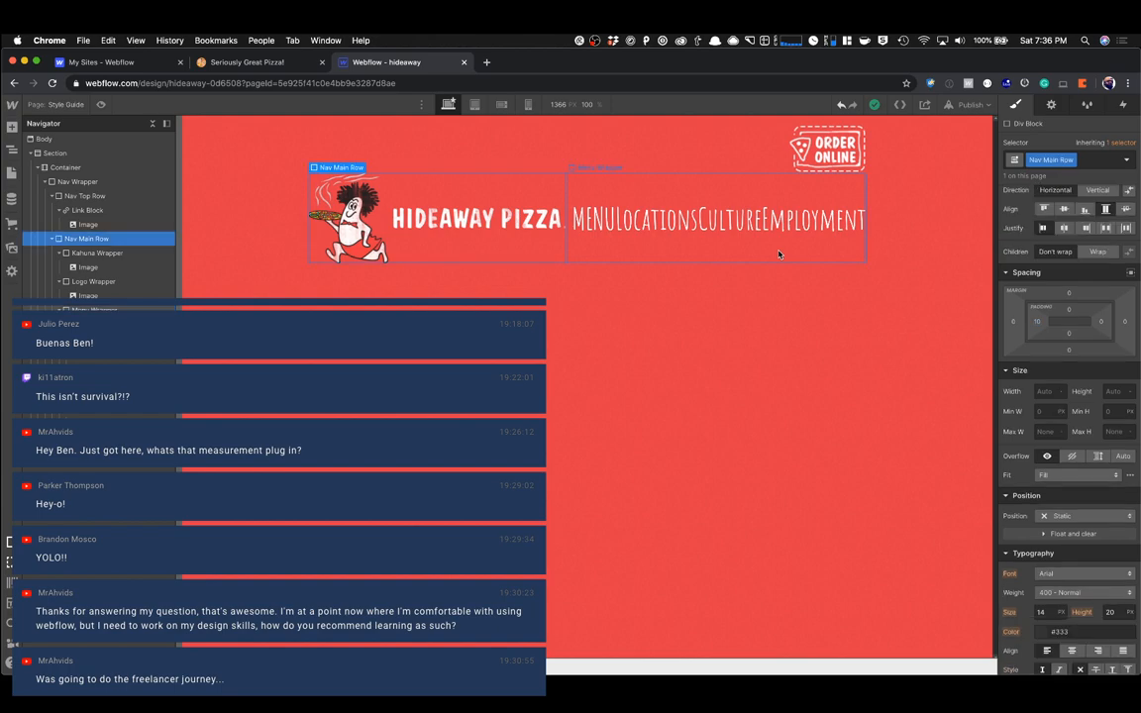
key(Left)
key(Left)
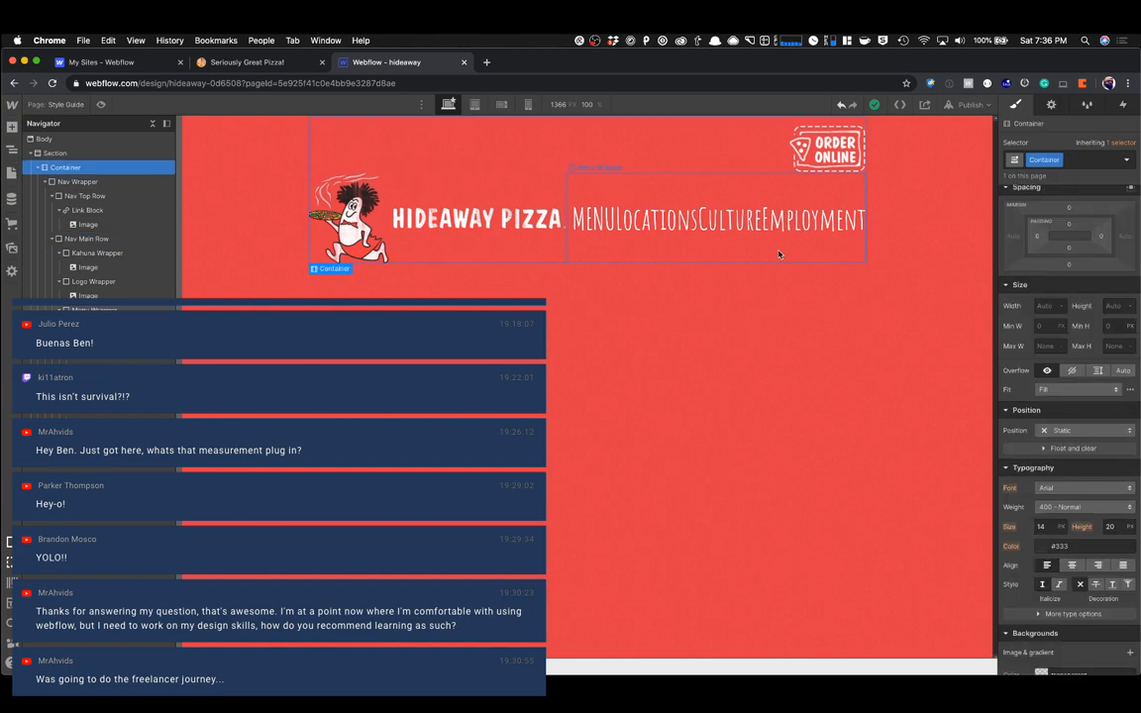
click(1054, 342)
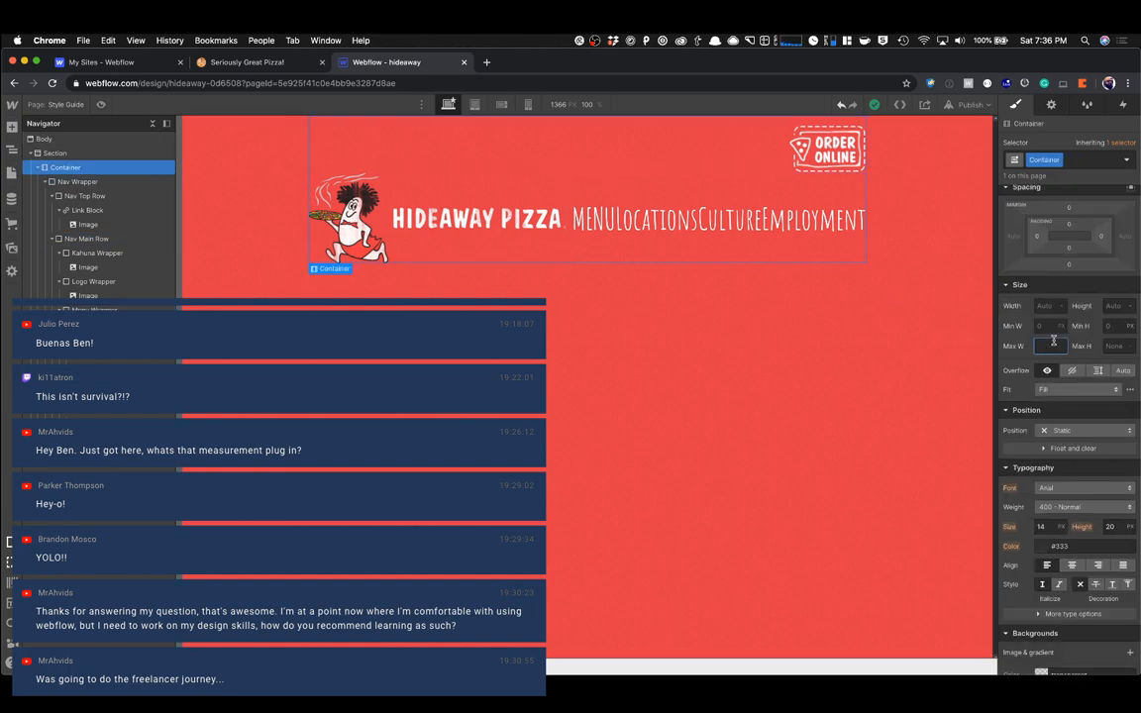
text(980)
key(Tab)
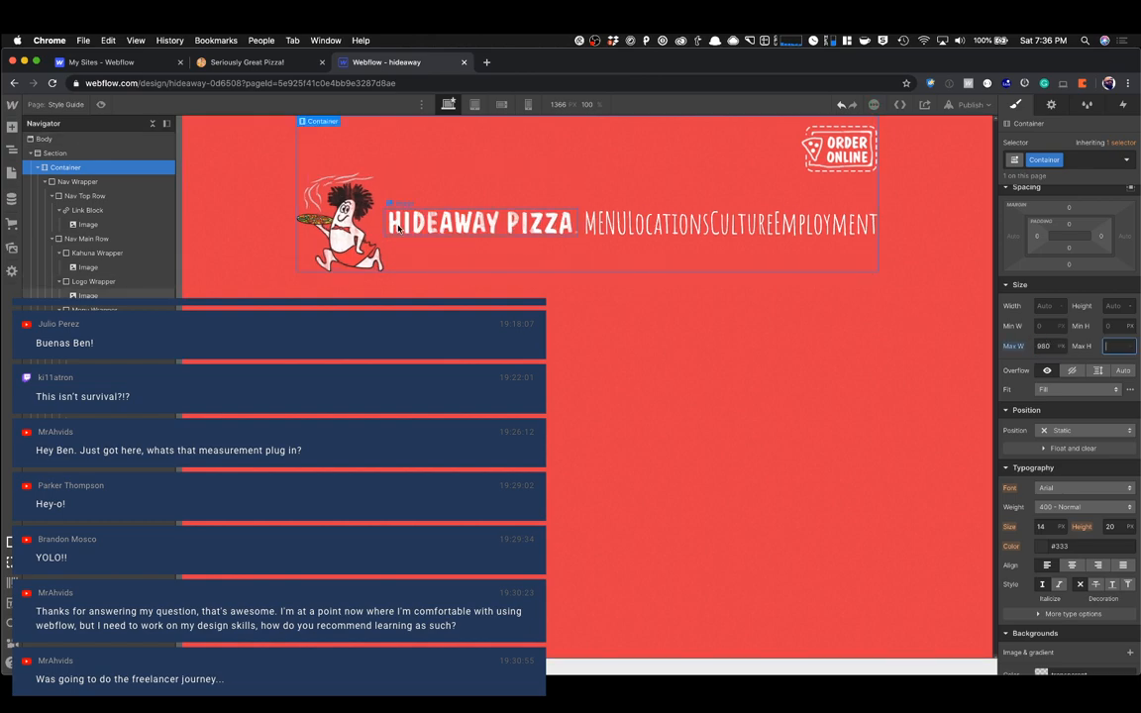
Set the maximum width of the Logo Wrapper around the Hideaway Pizza logo to 386 px.
click(475, 252)
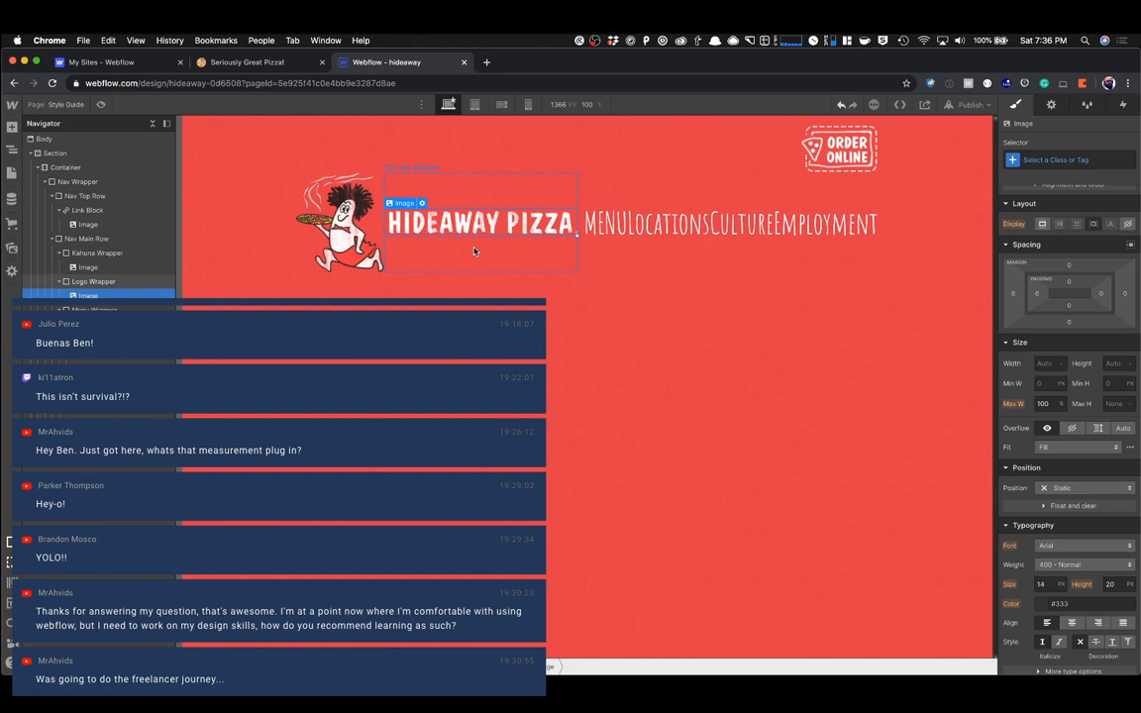
click(473, 252)
click(1049, 488)
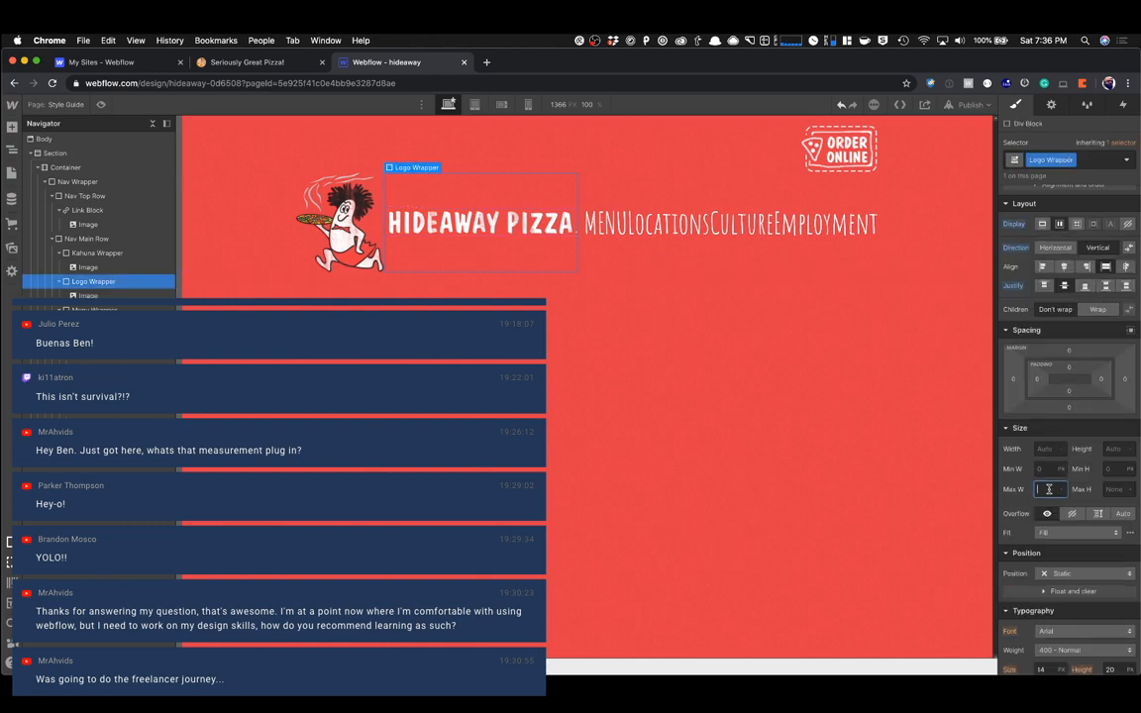
text(386)
key(Tab)
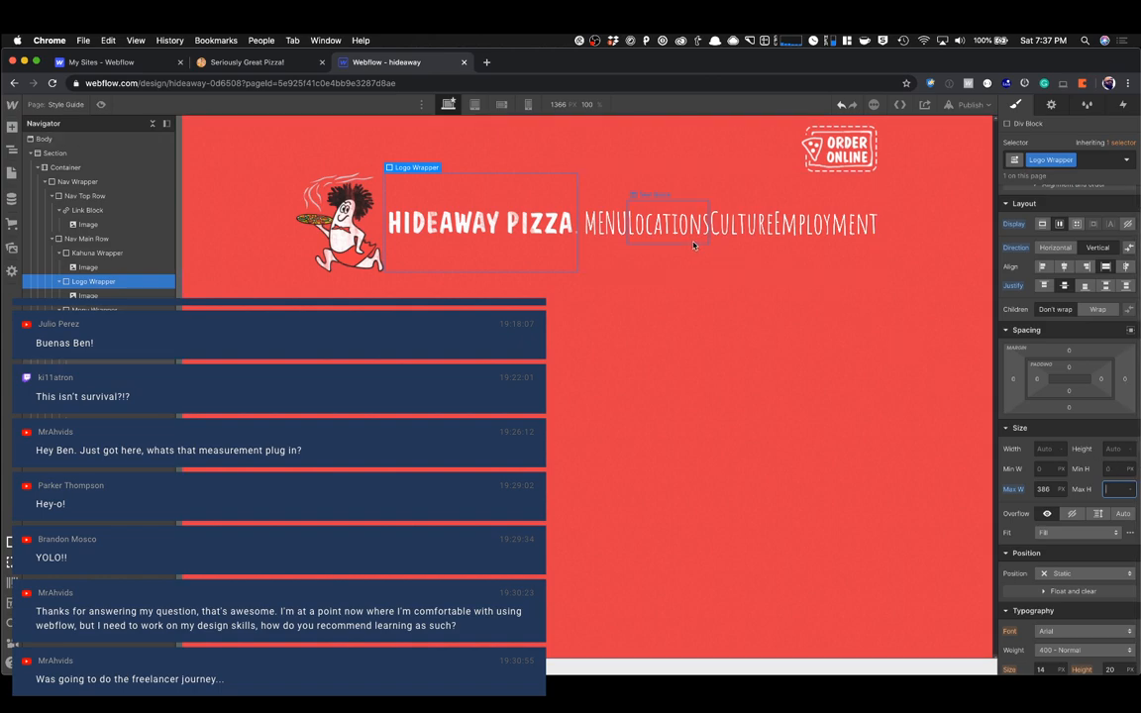
Check the style settings of the Menu Wrapper and the parent Container.
click(630, 220)
click(784, 251)
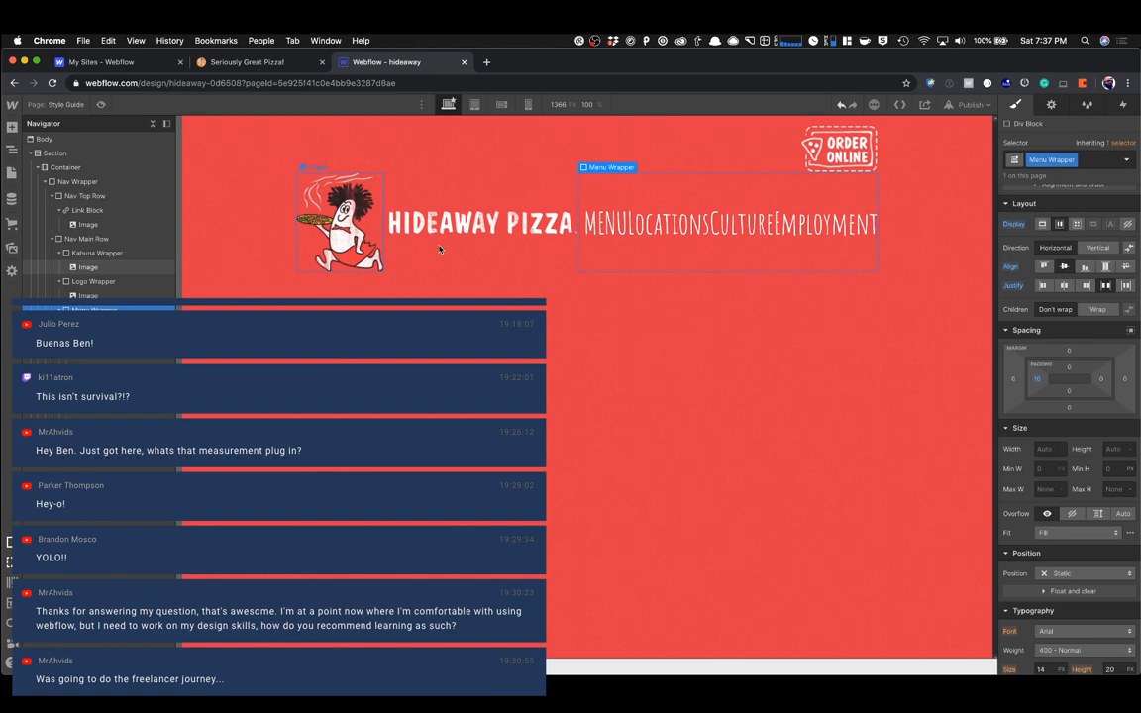
click(387, 252)
key(super+Up)
key(super+Up)
key(super+Up)
key(super+Up)
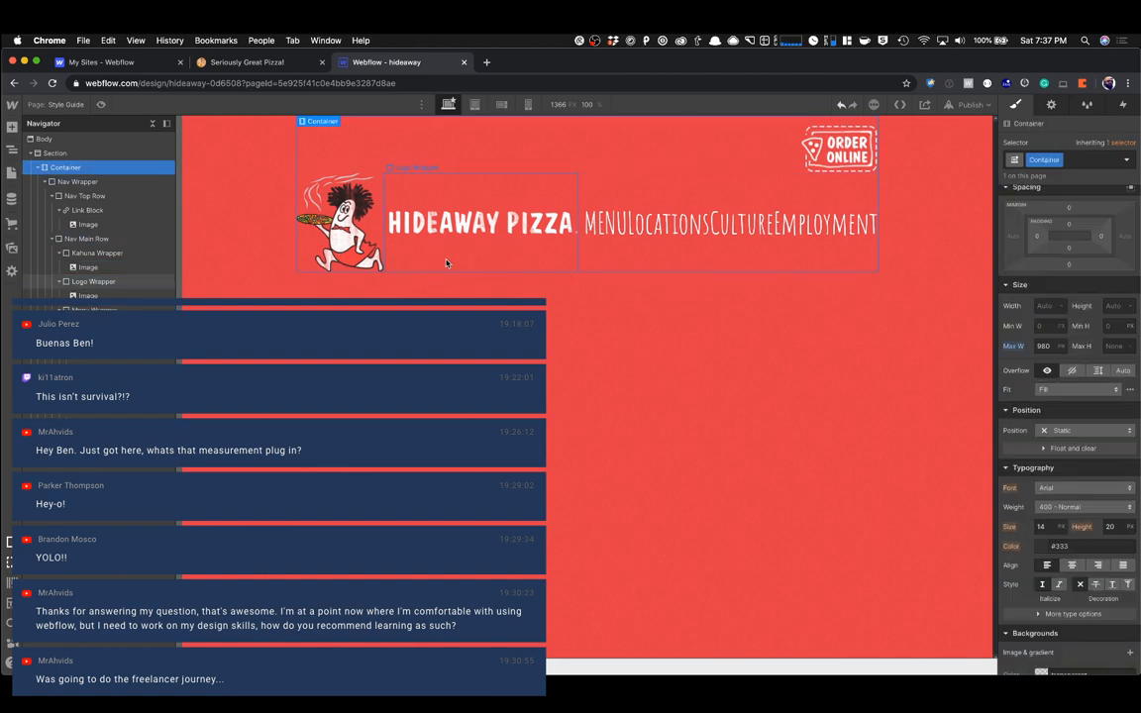
Try smaller font sizes on the Nav Link class, going down to 46 px and ending at 49 px.
click(607, 224)
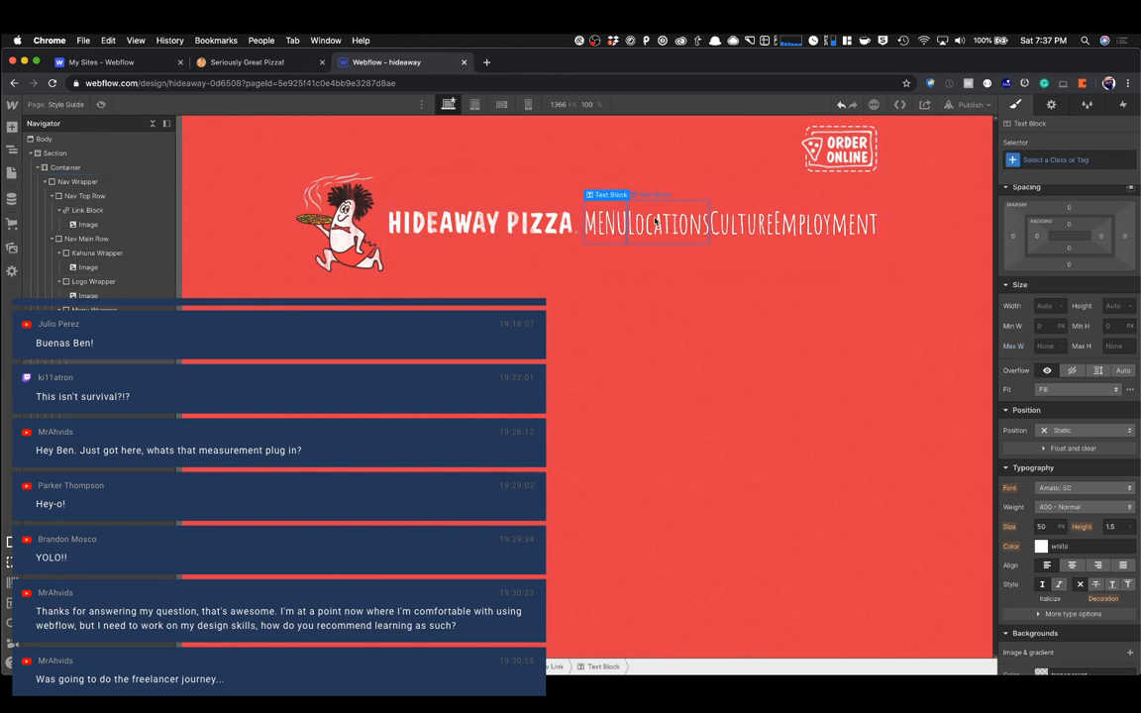
key(super+Up)
scroll(1052, 378, down, 4)
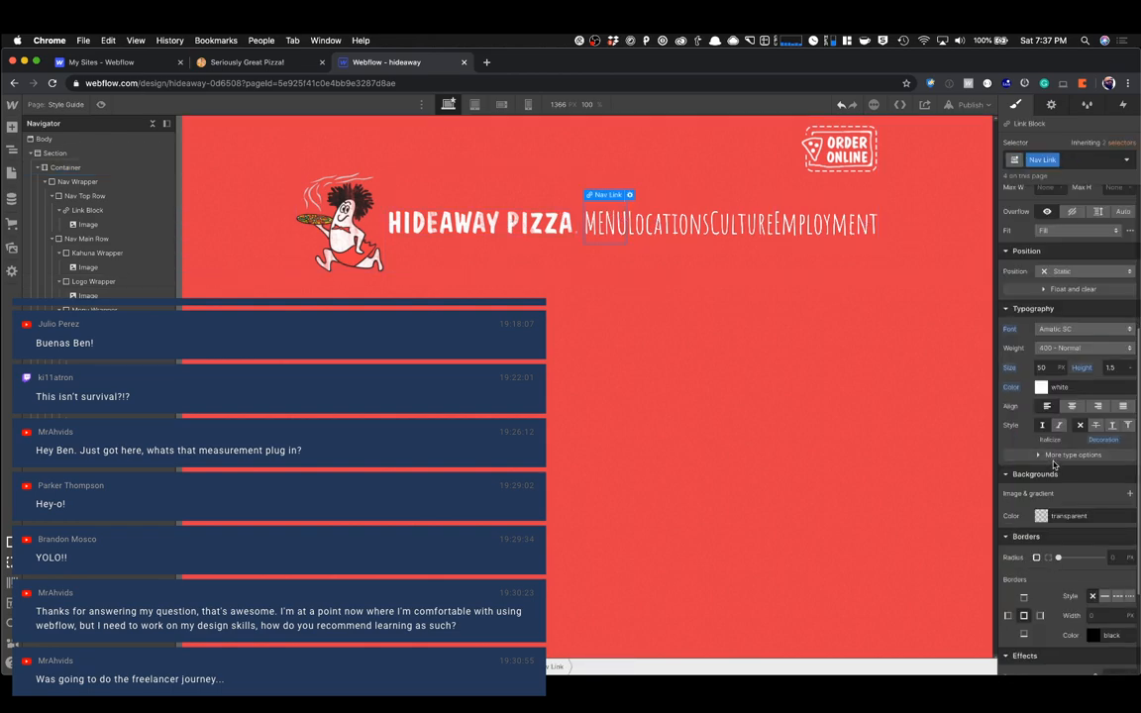
click(1043, 369)
key(Down)
key(Down)
key(Down)
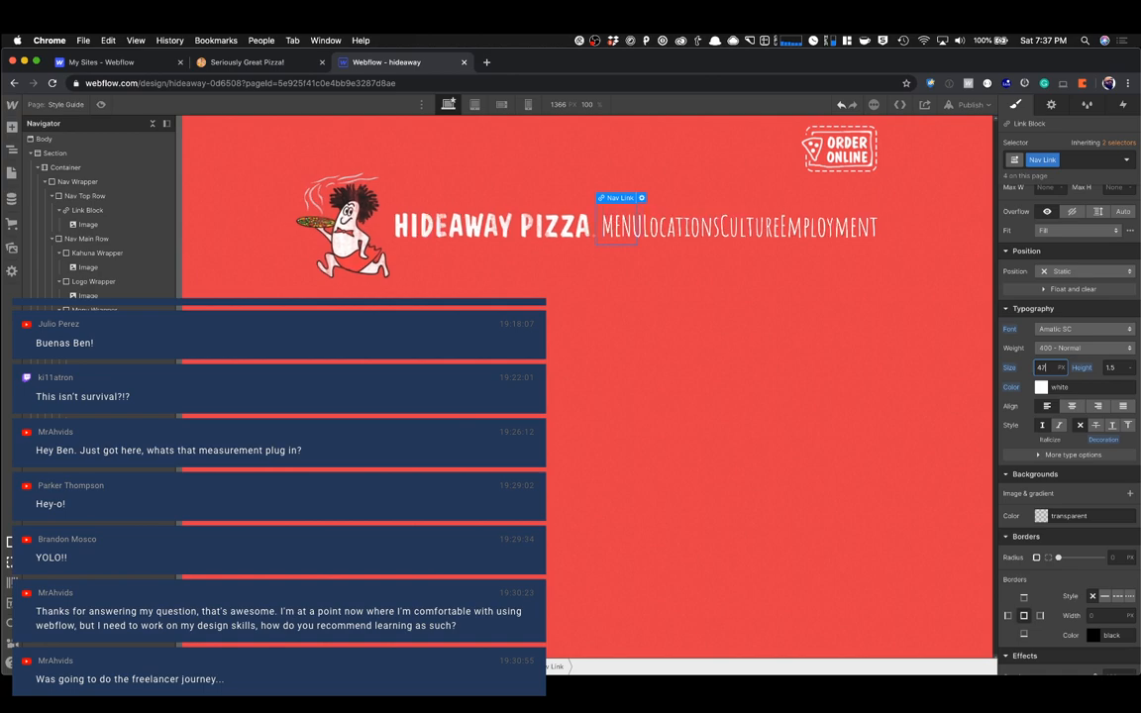
key(Down)
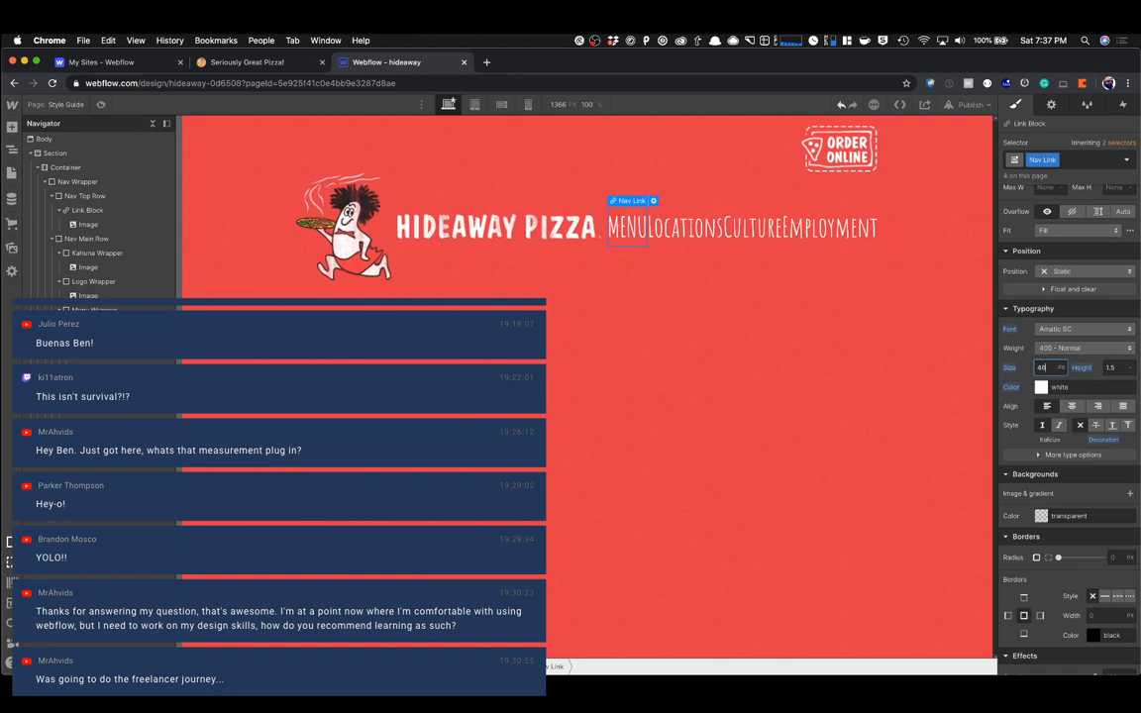
key(Up)
key(Up)
key(Up)
key(Up)
key(Down)
key(Down)
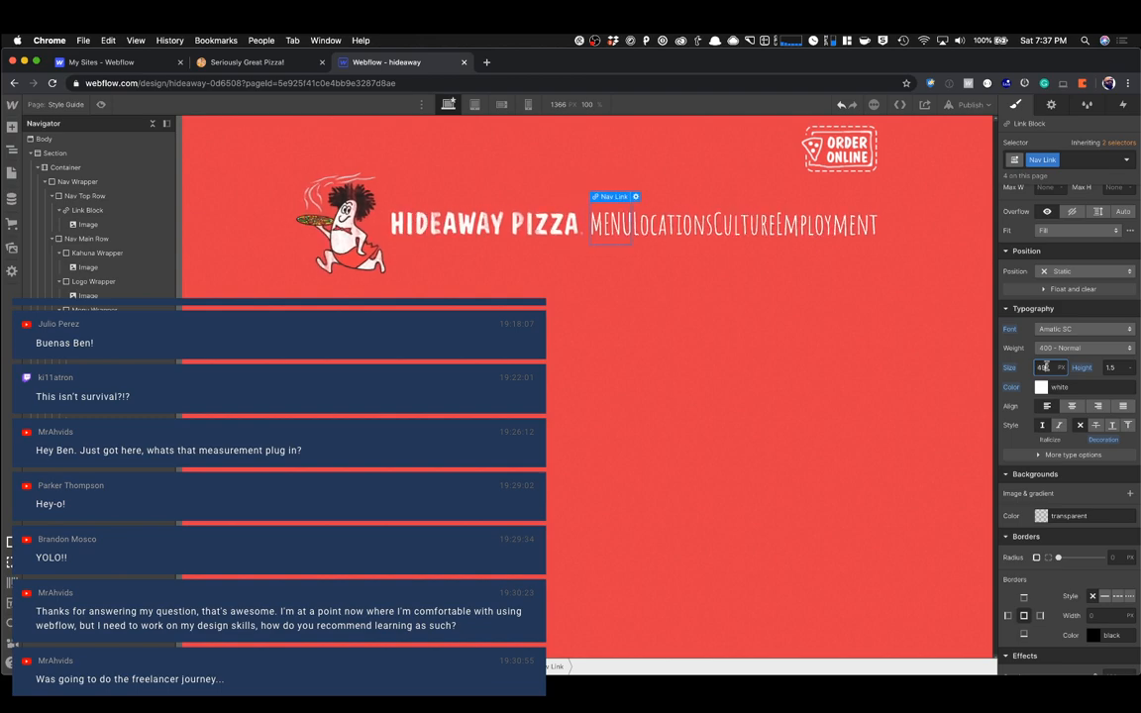
Reset the flex child sizing of the Menu Wrapper to its default.
click(614, 249)
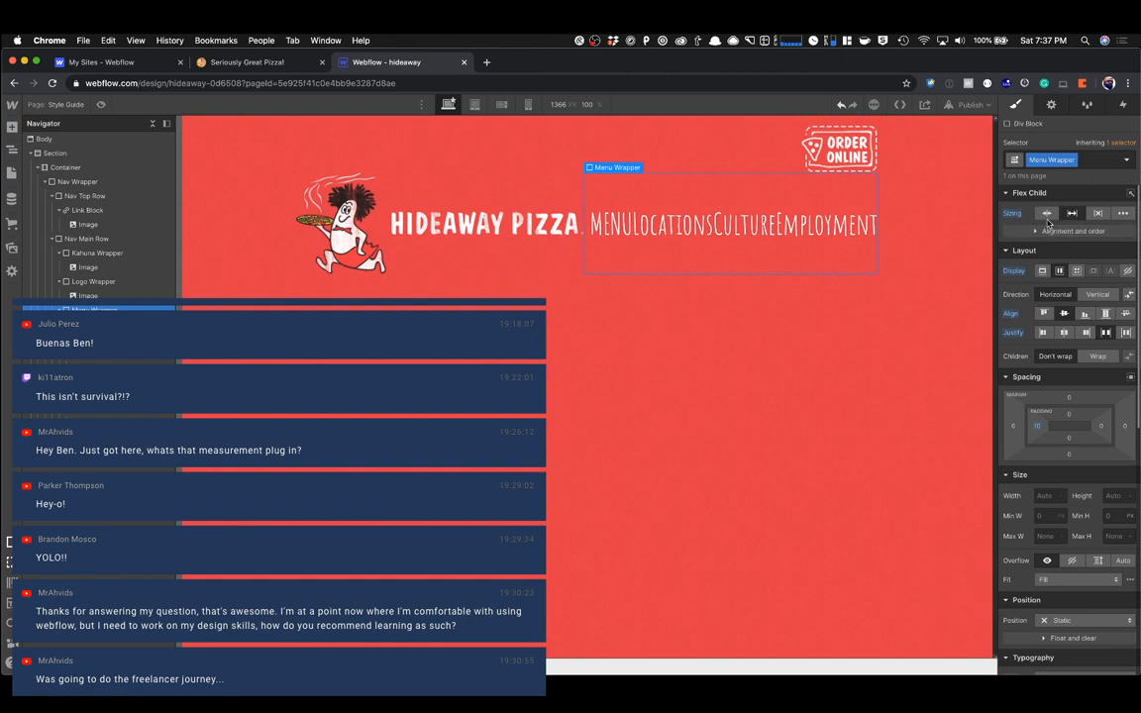
right_click(1015, 216)
click(1012, 216)
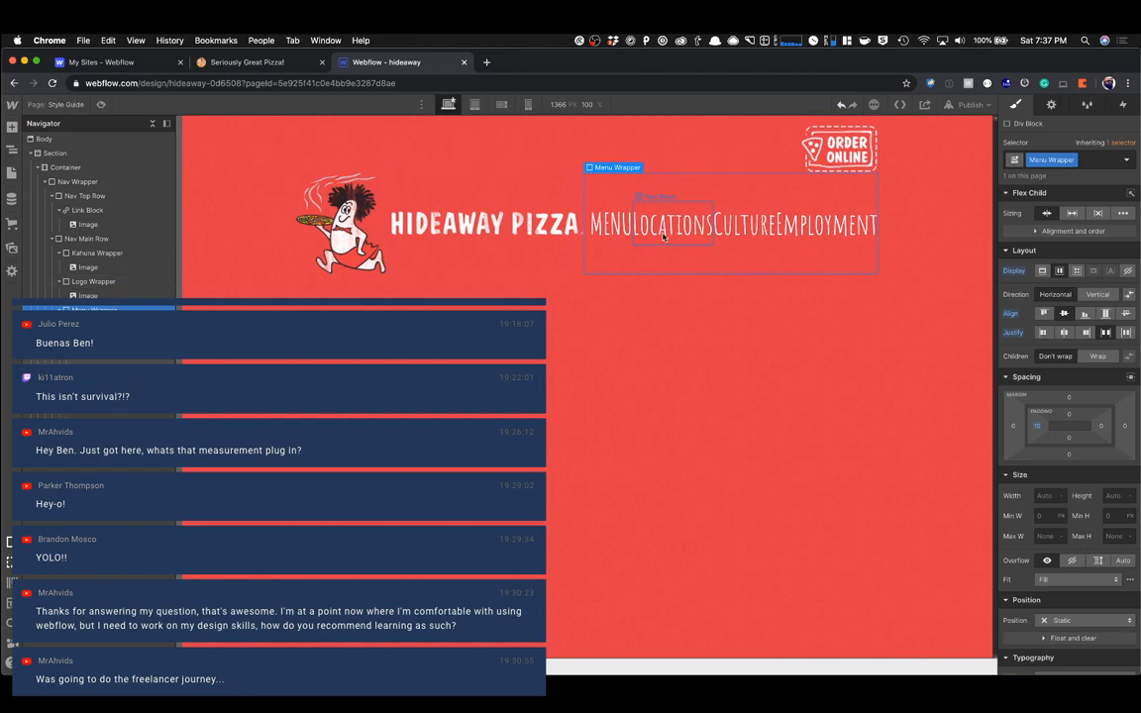
Adjust the Nav Link font size to 50 px and set its line height to 1.
click(737, 238)
key(Up)
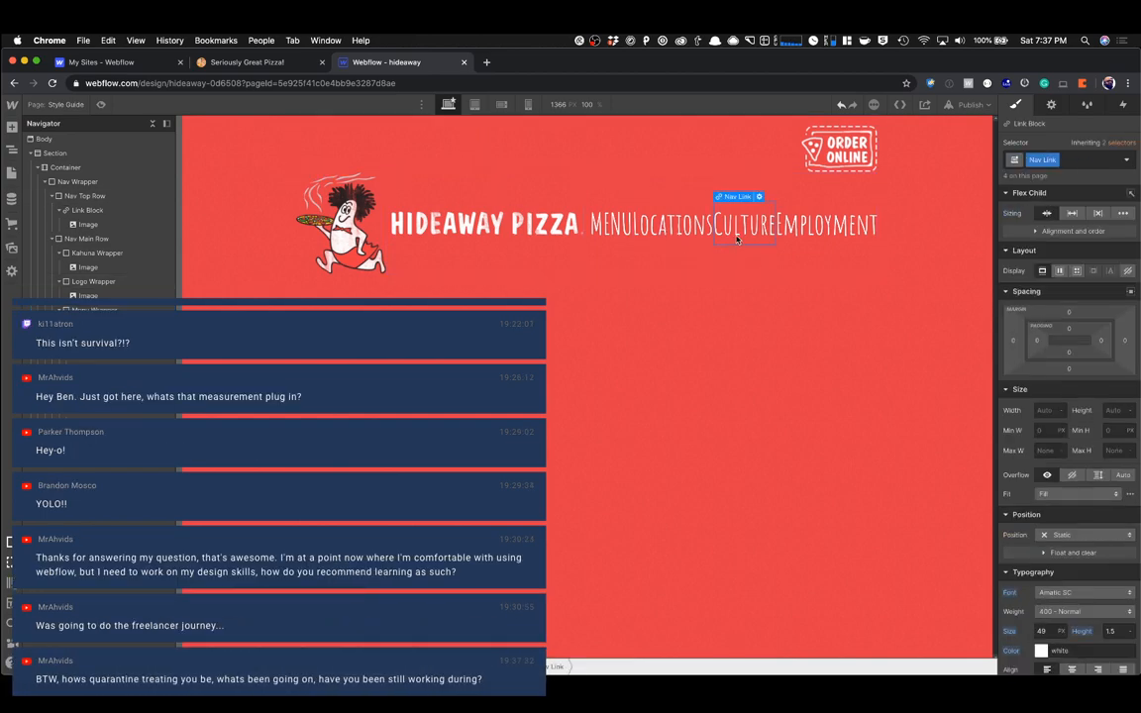
scroll(1050, 555, down, 1)
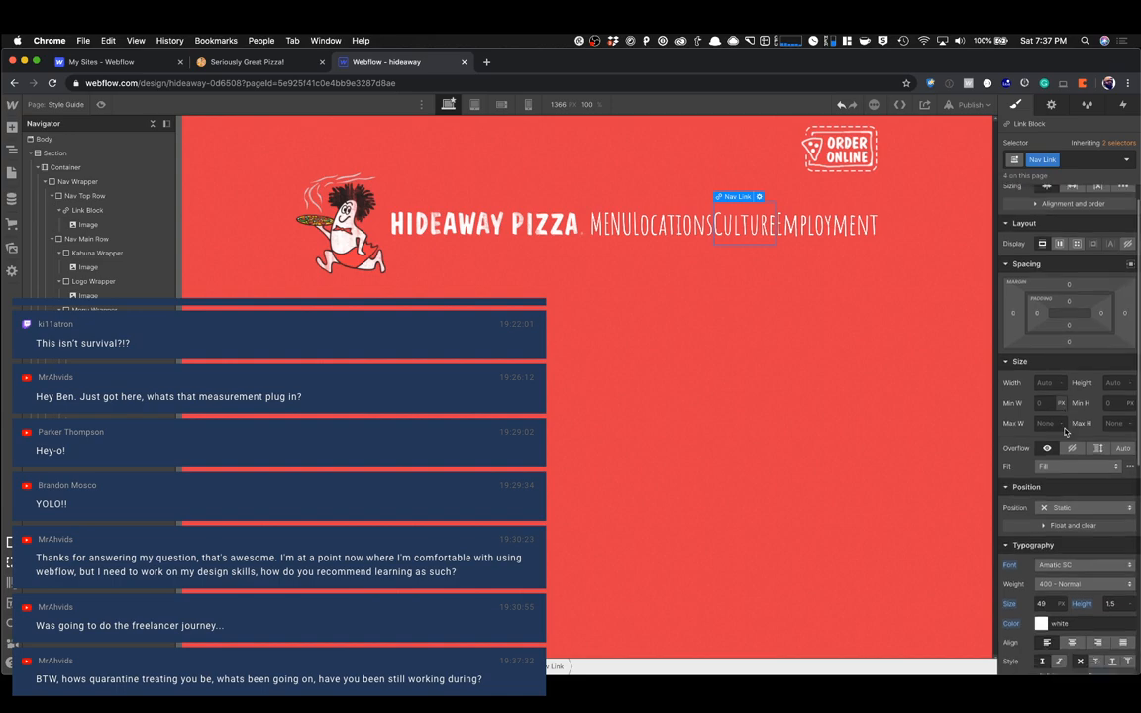
click(1048, 604)
key(Down)
key(Down)
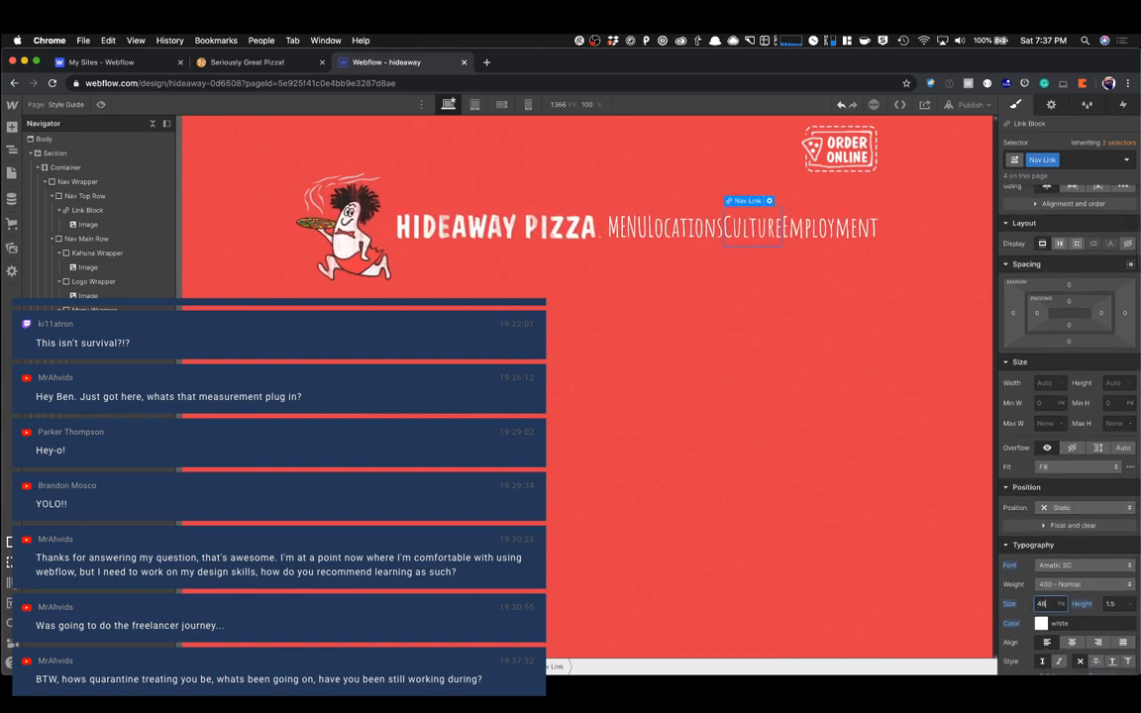
key(Up)
key(Up)
key(Up)
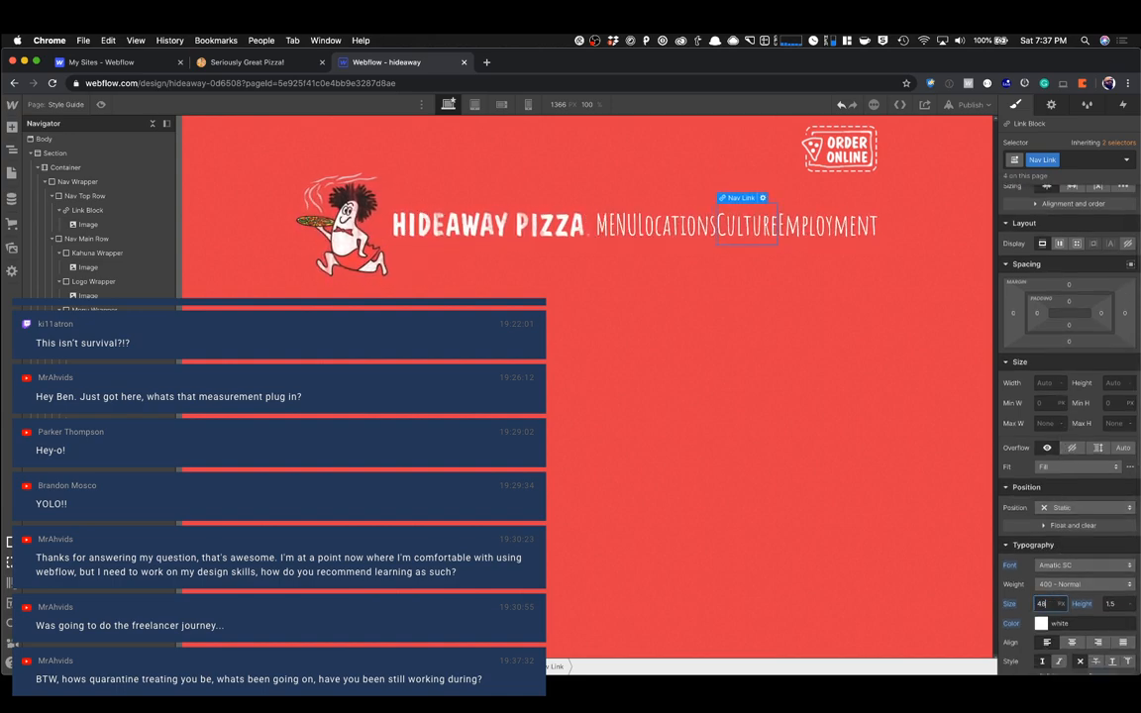
key(Tab)
text(1)
key(Tab)
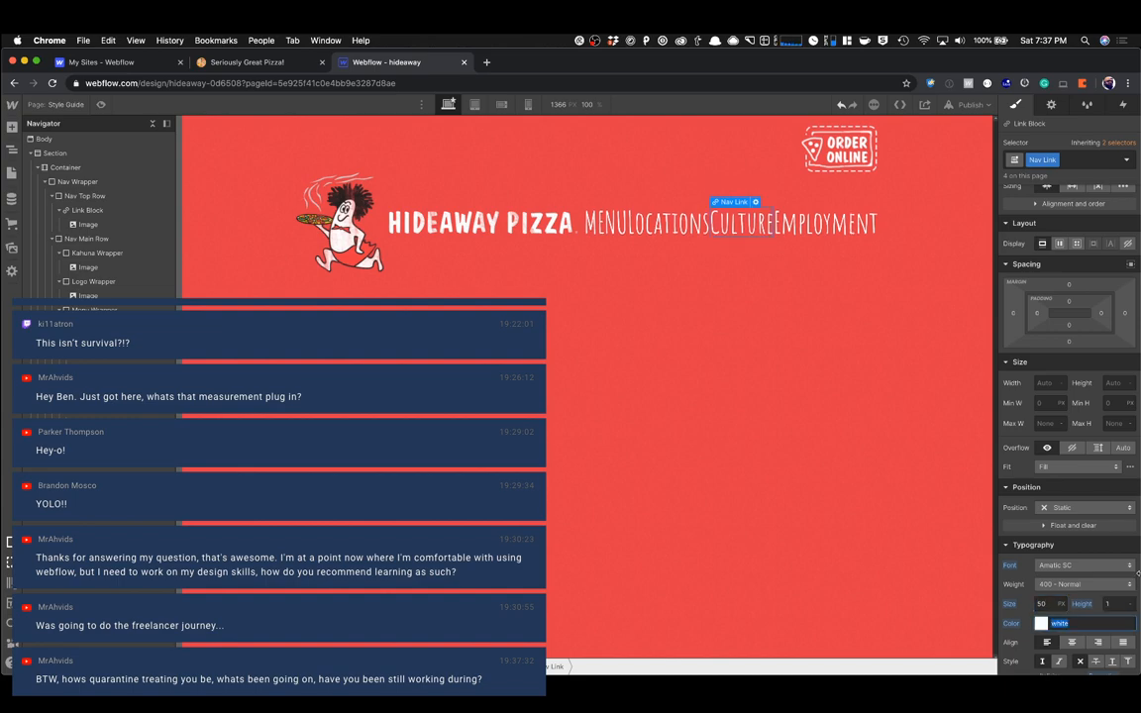
Check the style settings of the MENU Nav Link and its parent Menu Wrapper.
click(615, 226)
click(615, 226)
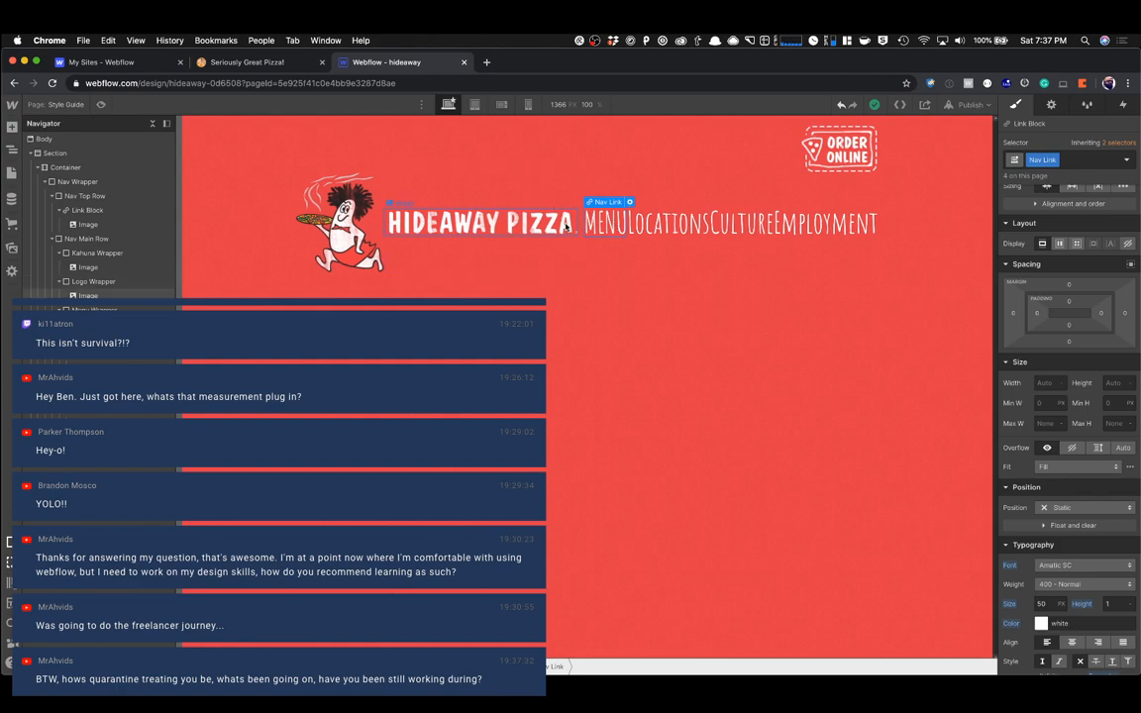
click(583, 238)
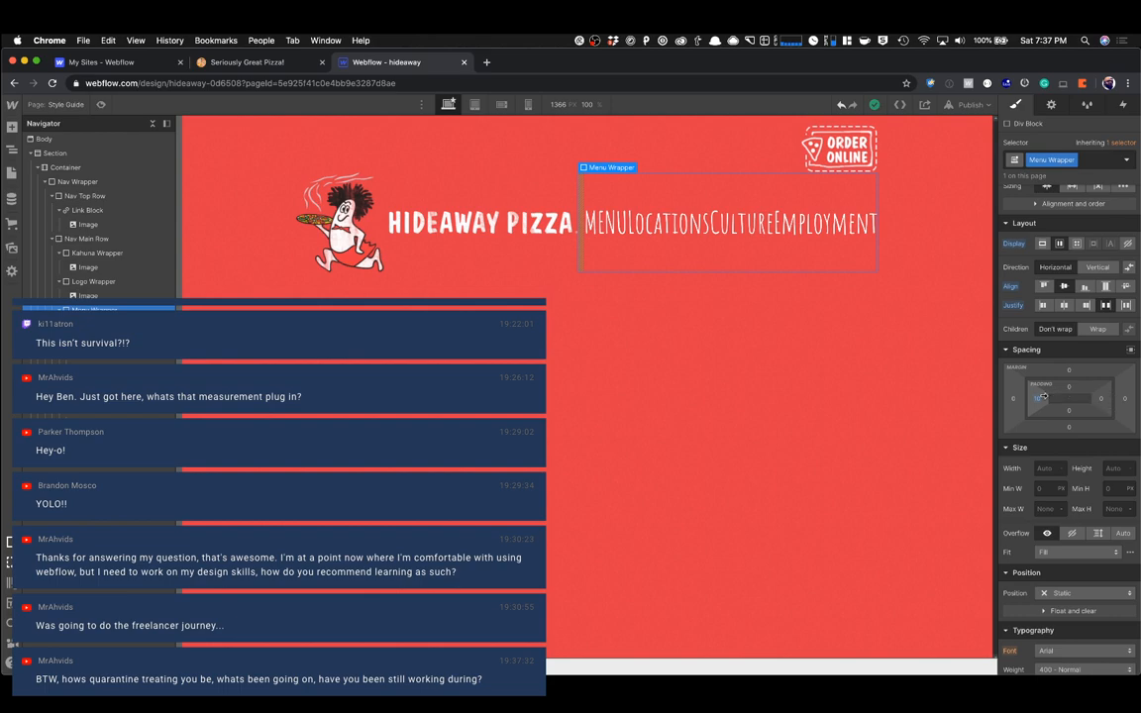
Try a maximum width of 386 px on the Hideaway Pizza logo image and reset it.
click(503, 238)
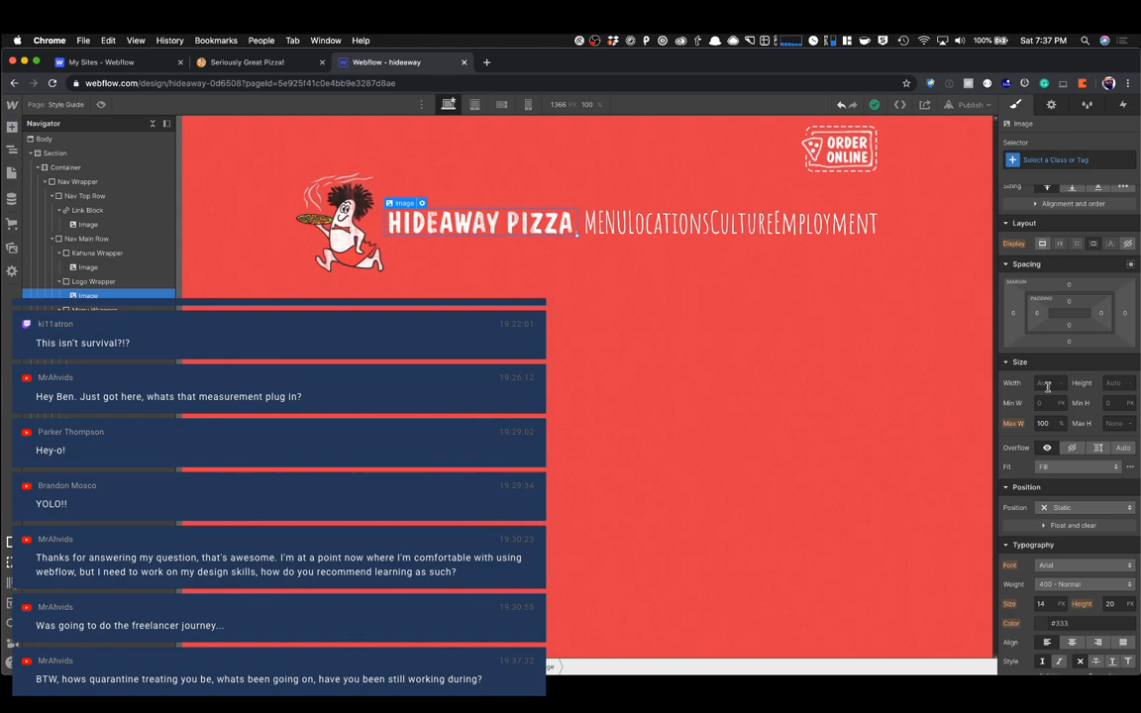
click(1051, 421)
text(386)
key(Tab)
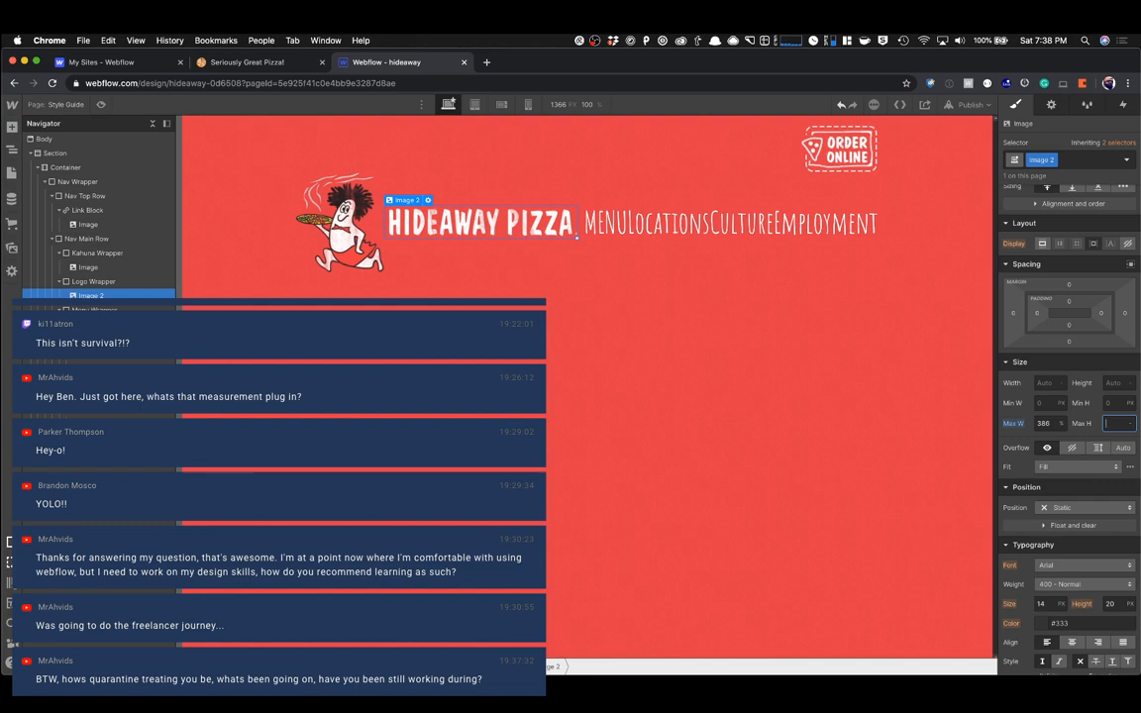
click(1057, 423)
click(1065, 407)
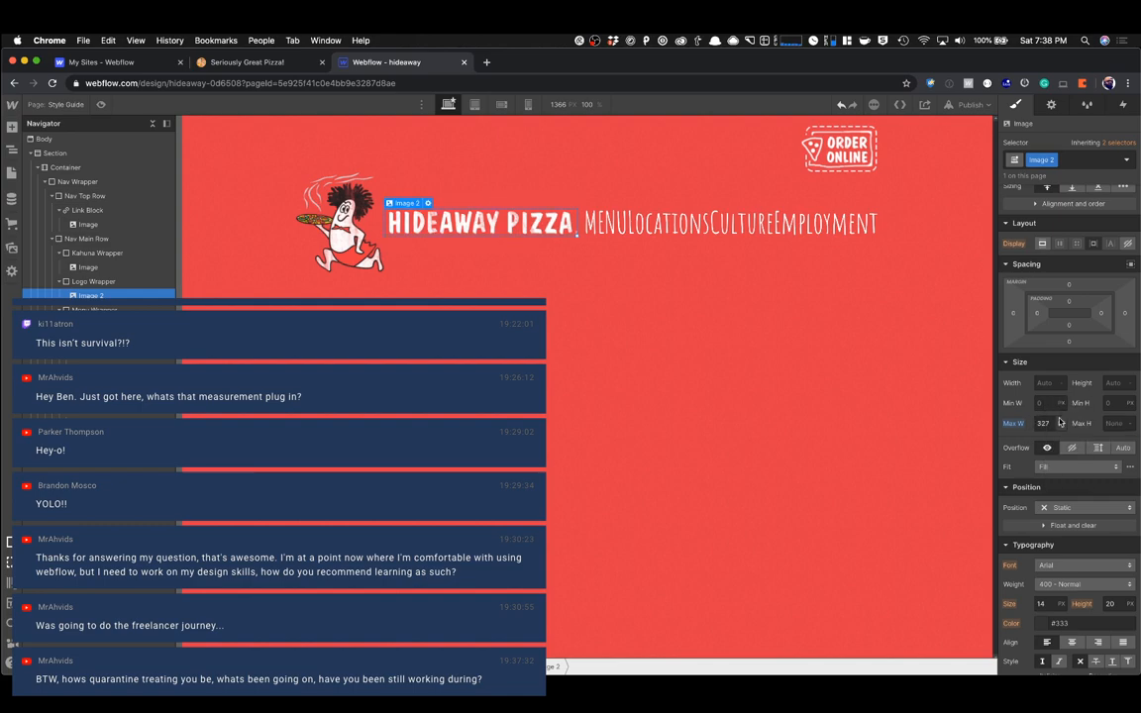
text(386)
key(Tab)
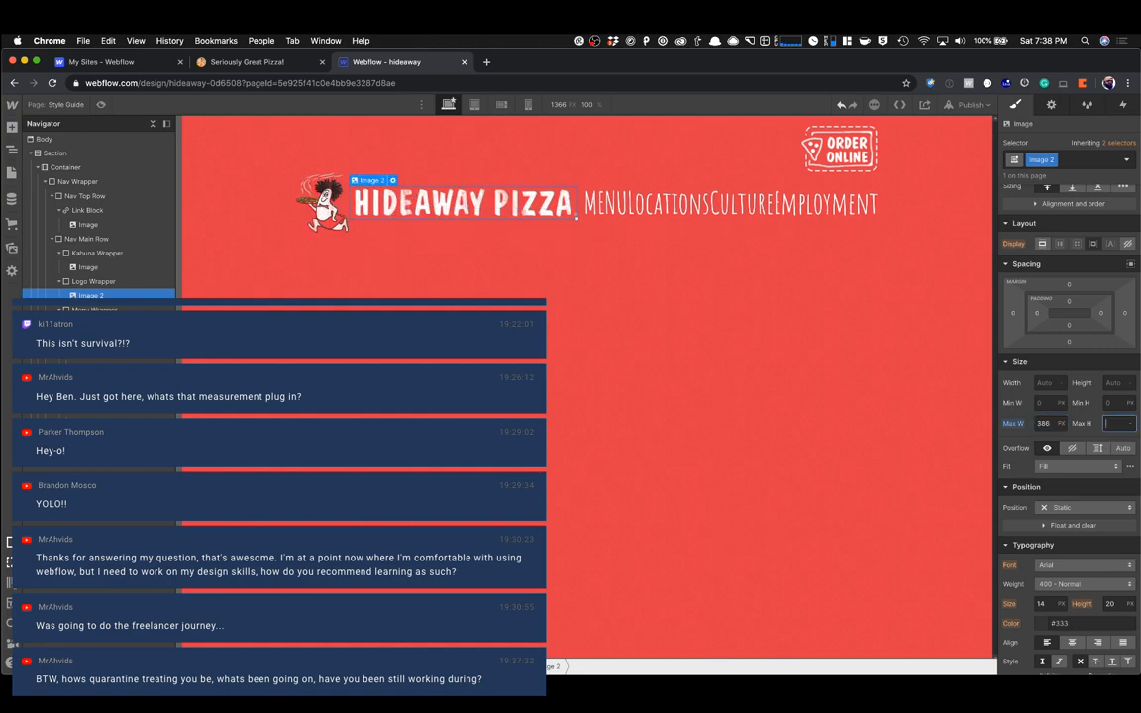
right_click(1013, 424)
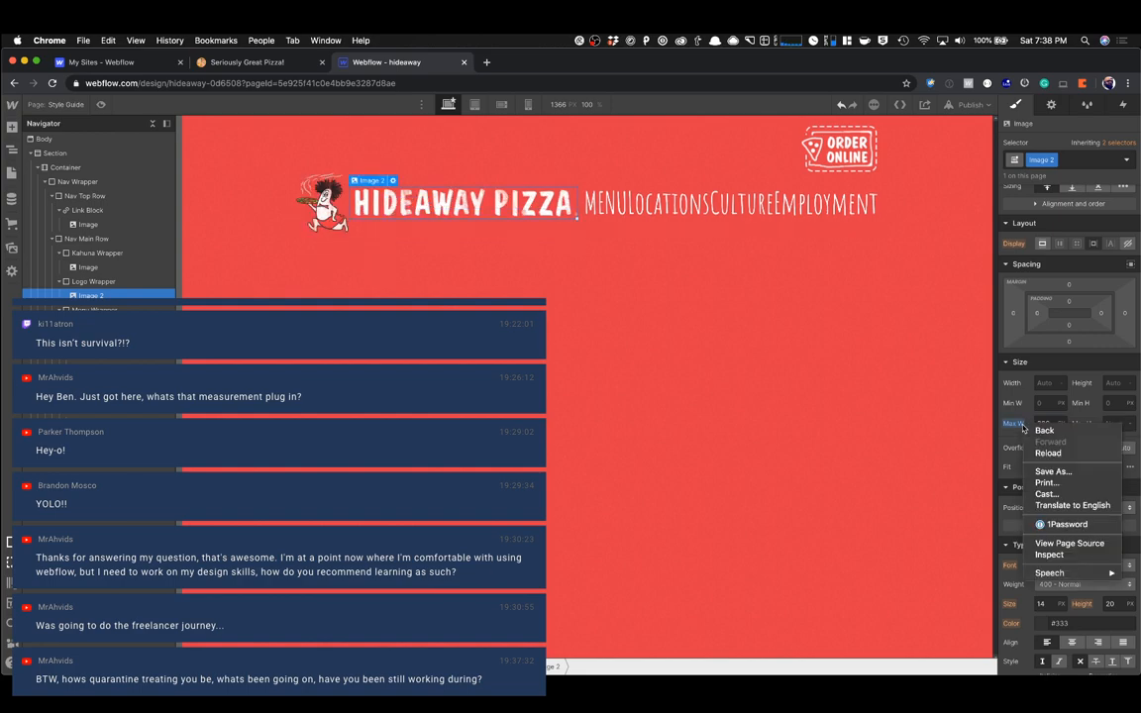
alt+click(1012, 424)
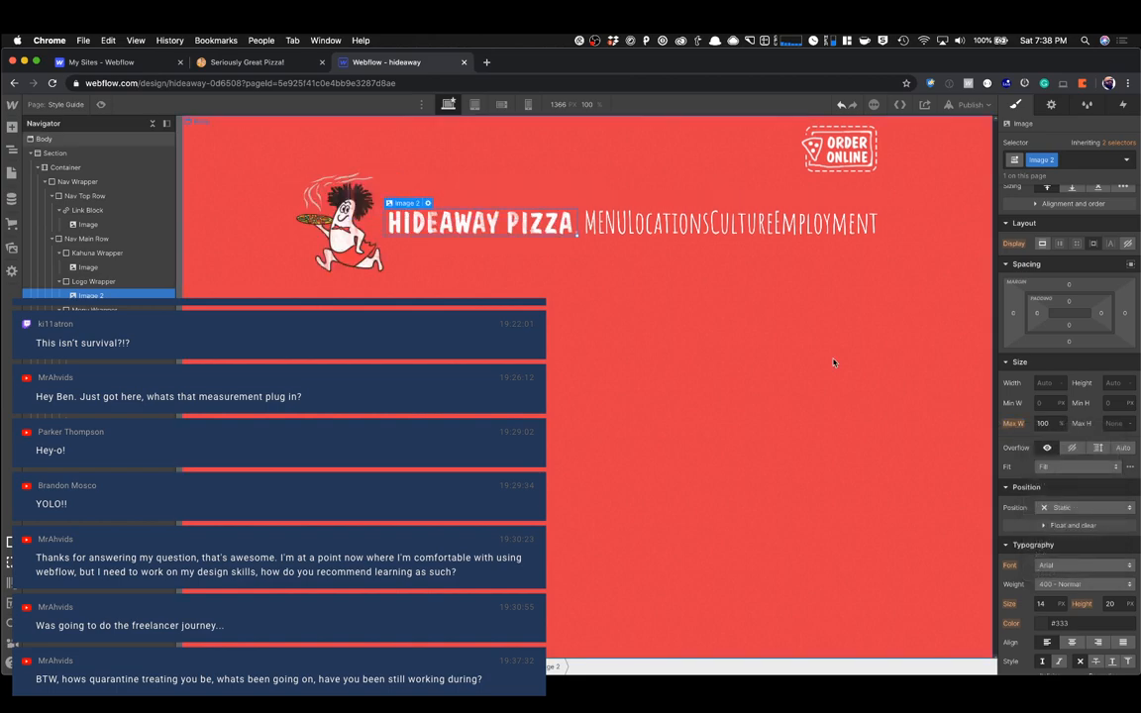
View the live Hideaway Pizza site and open webflow.com in a new browser tab.
click(272, 66)
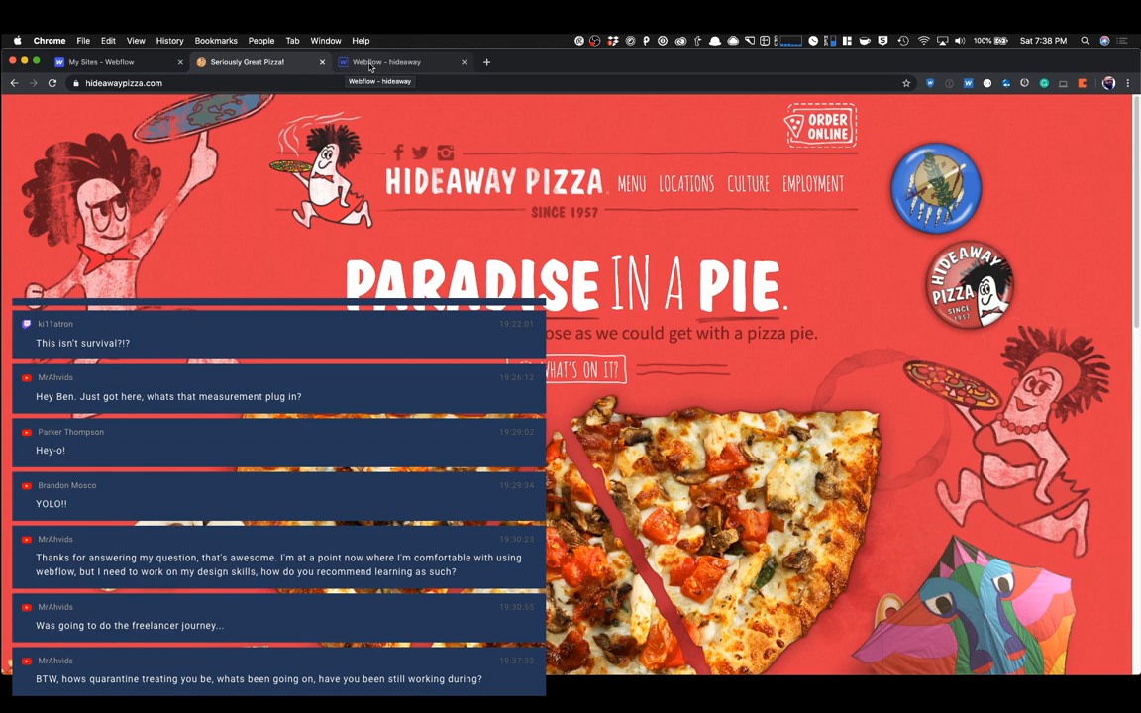
click(487, 63)
text(webflow)
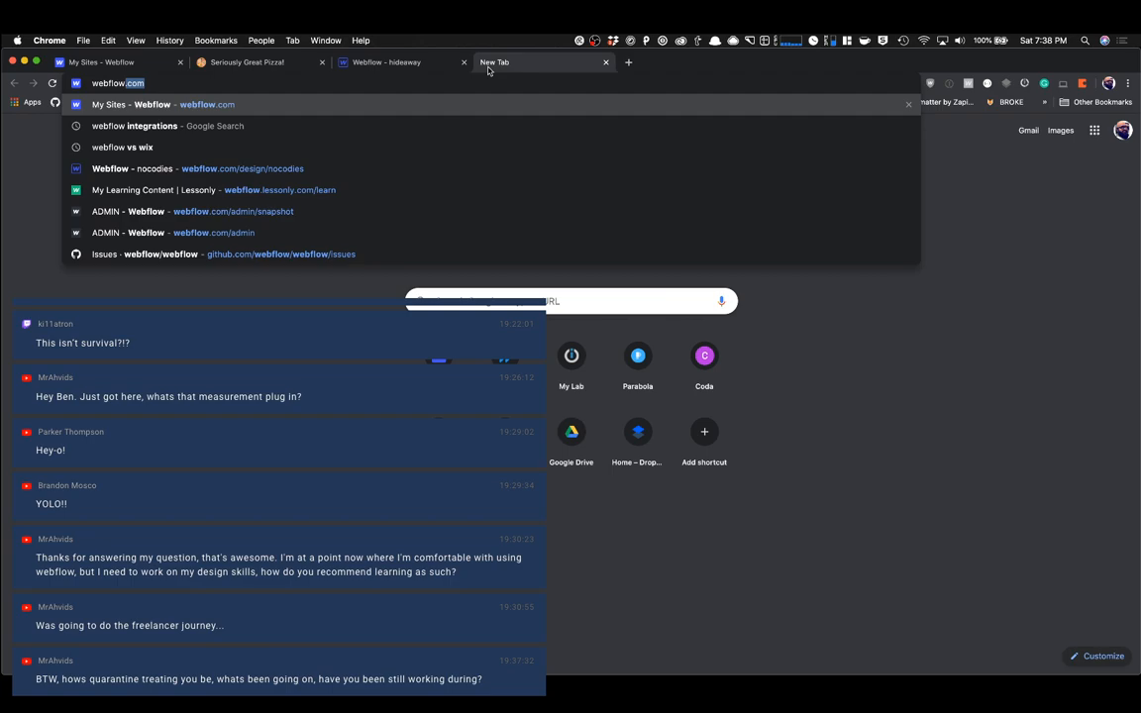
text(.com/)
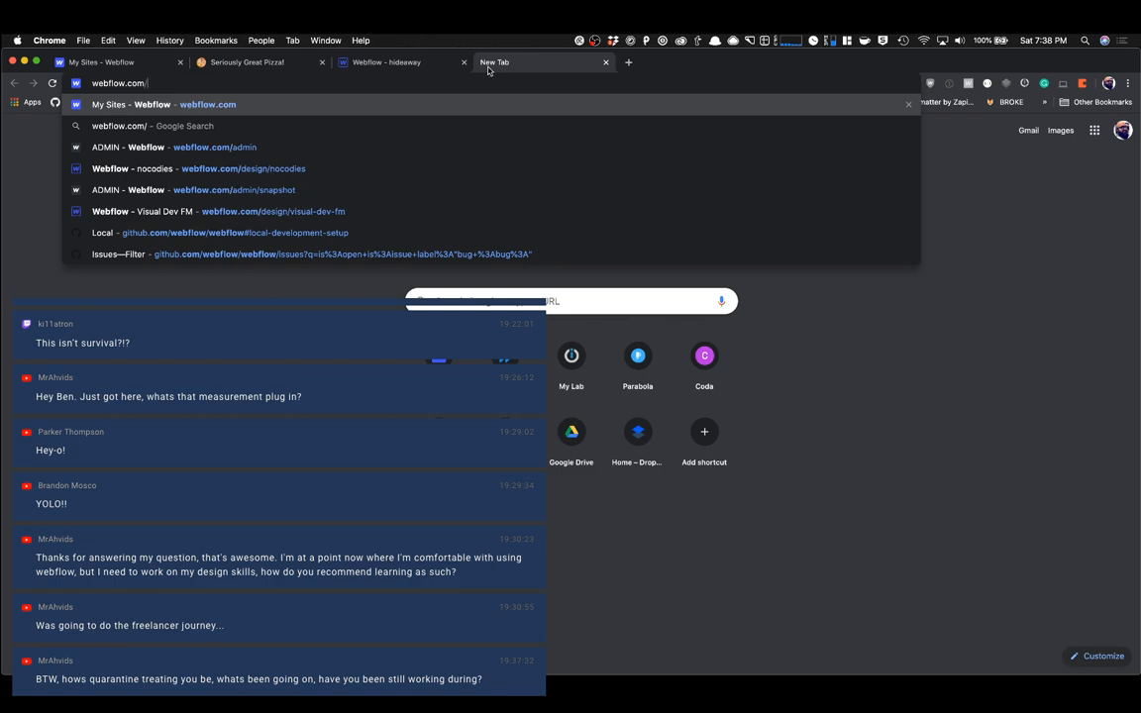
key(Return)
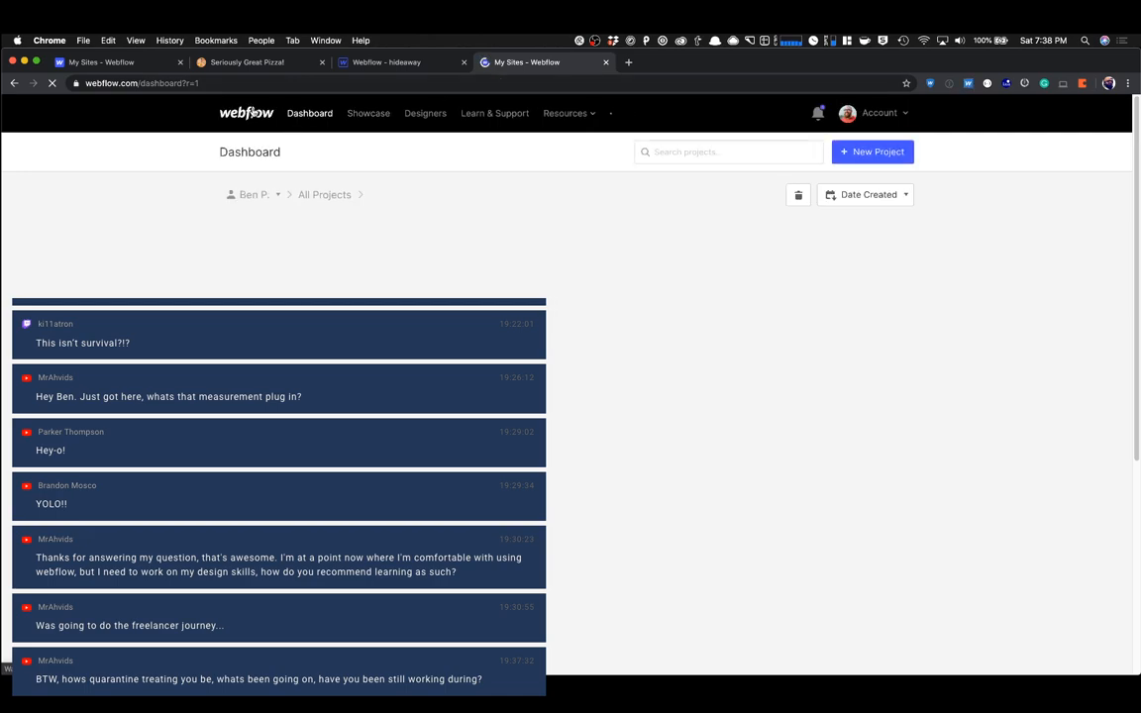
Open okforok.com in a new browser tab and look through its business listings.
click(628, 63)
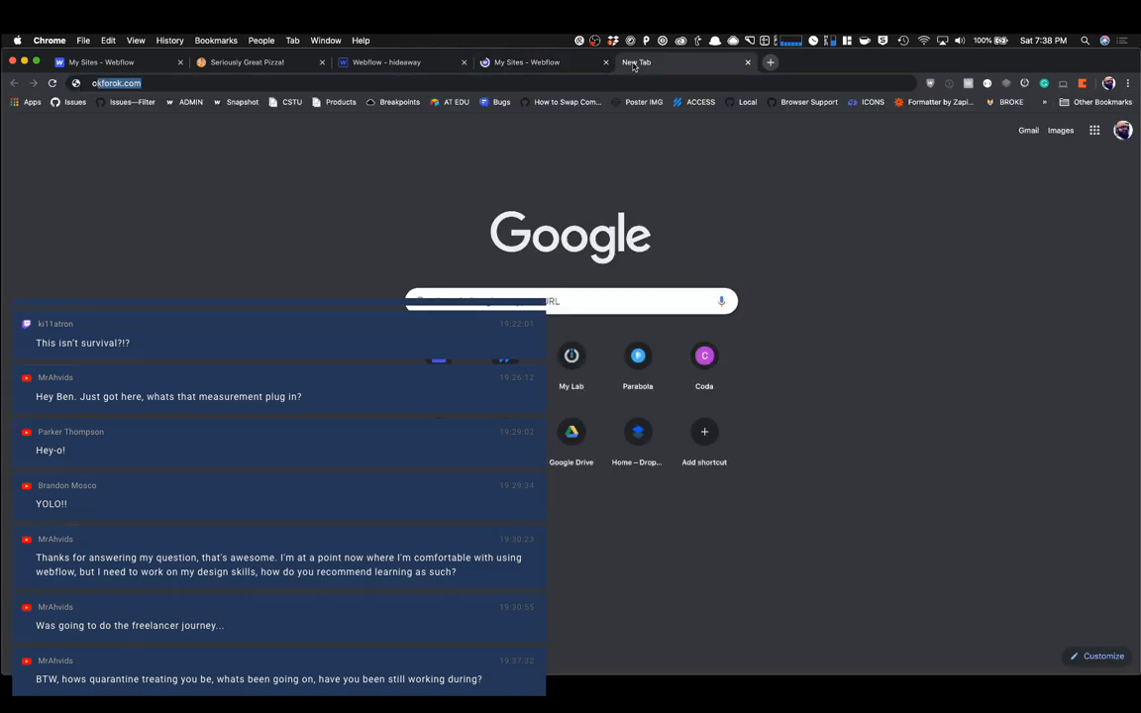
text(ok)
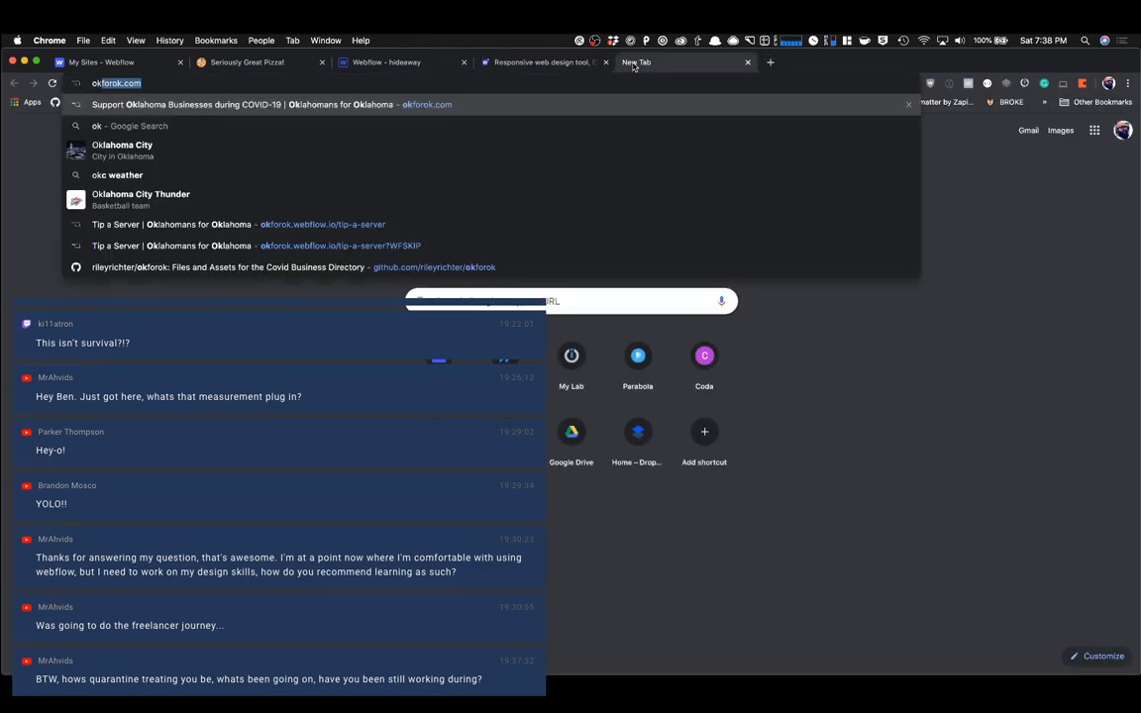
key(Return)
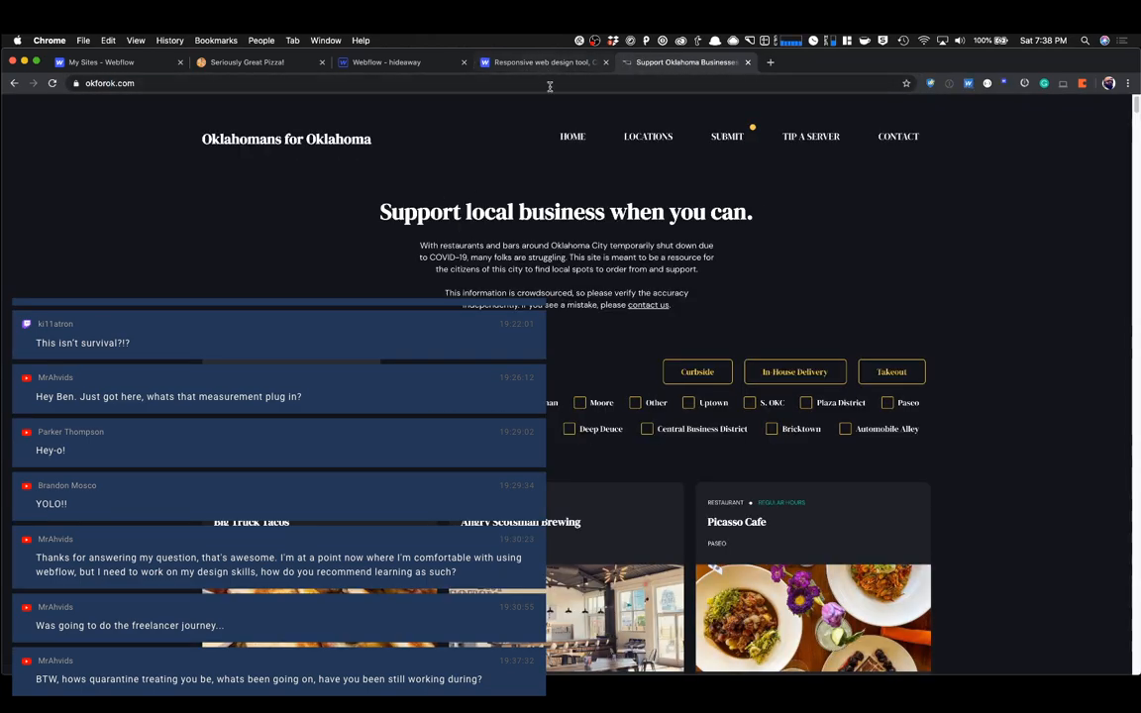
scroll(615, 248, down, 10)
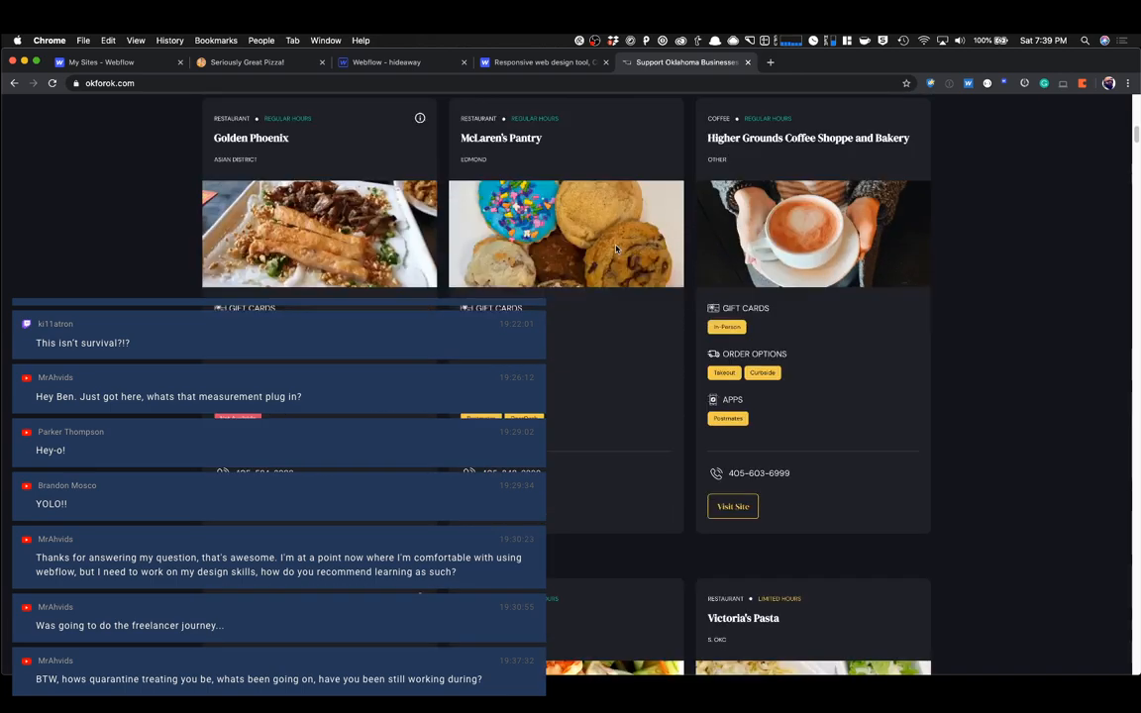
scroll(615, 249, up, 10)
Open the COVID small-business resources from the Webflow homepage and view the free retail template's page.
click(545, 63)
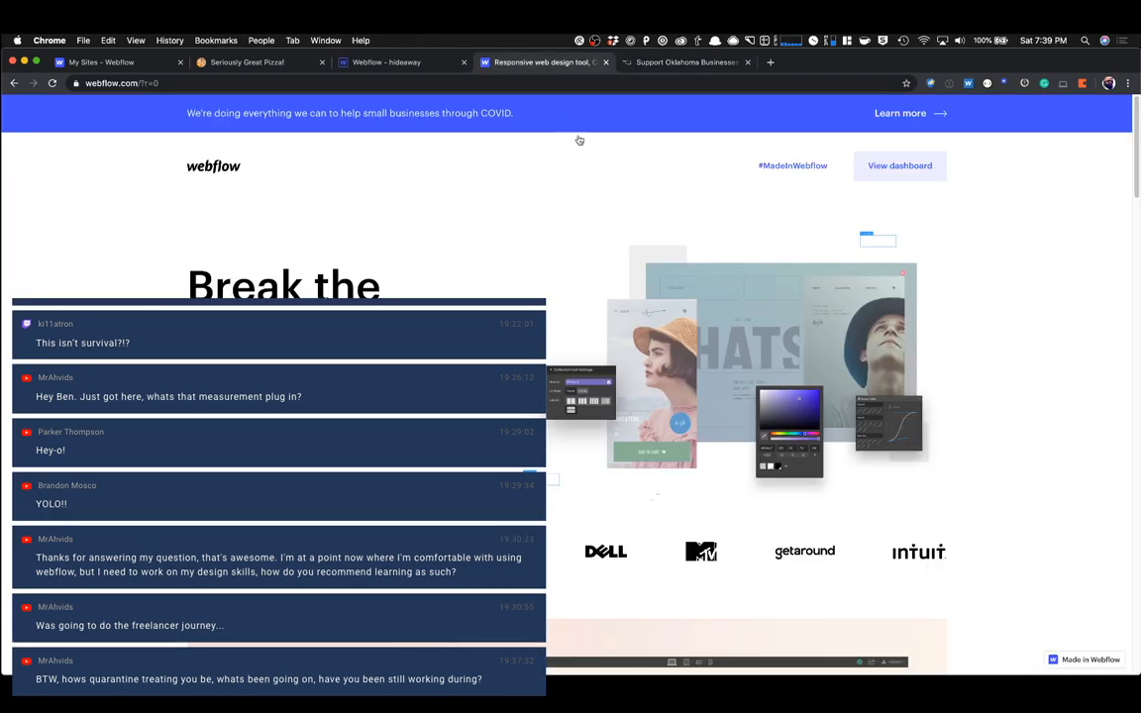
click(907, 114)
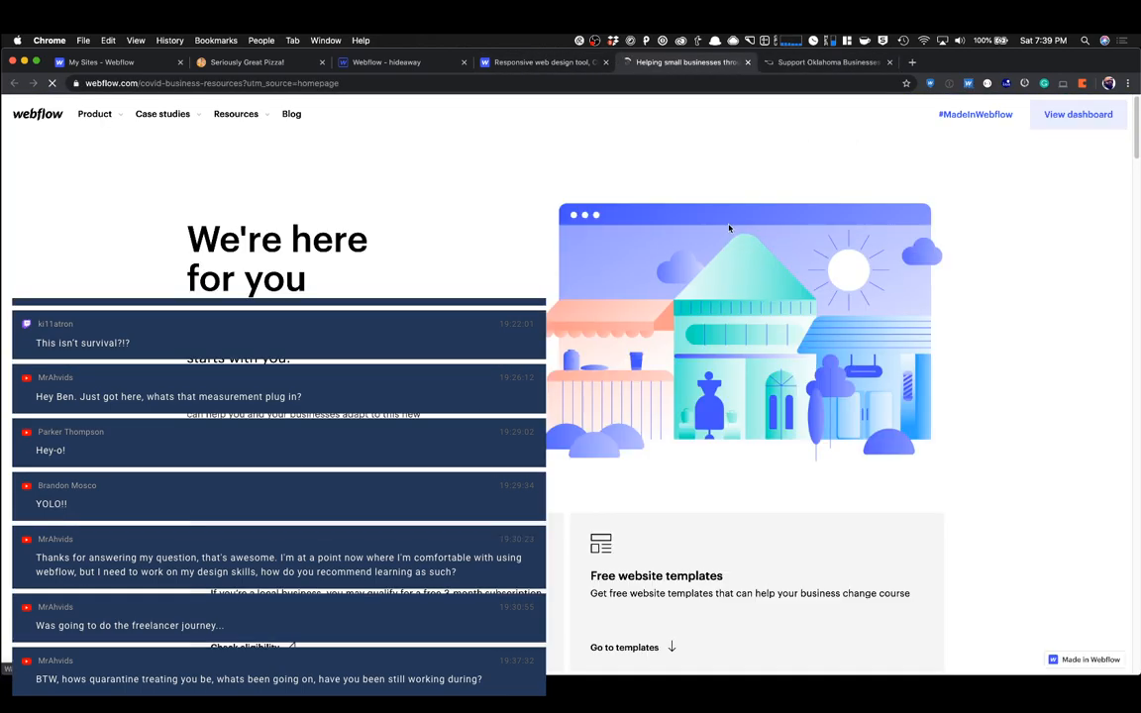
scroll(730, 229, down, 10)
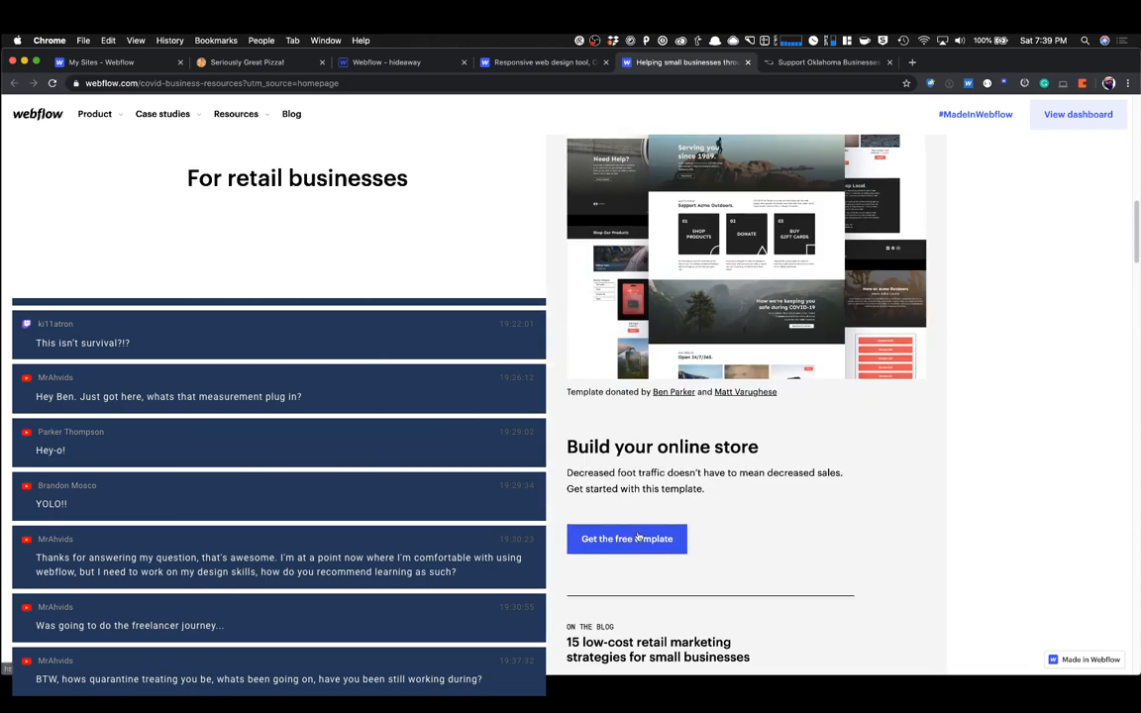
scroll(623, 526, down, 1)
click(601, 498)
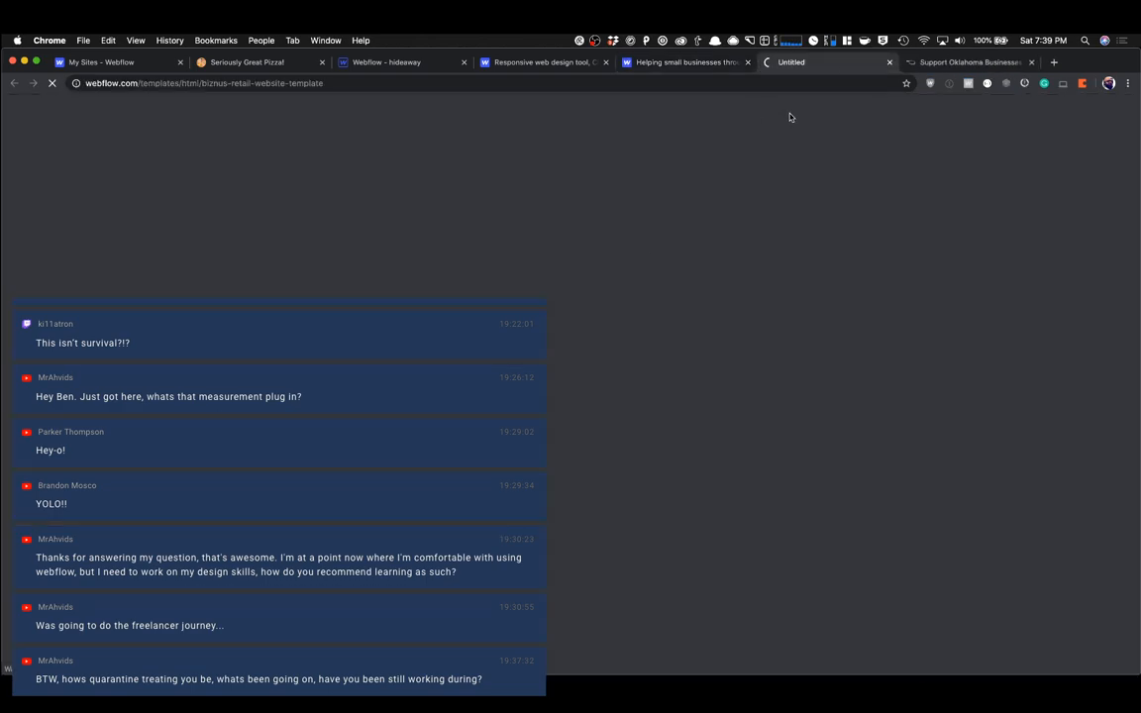
scroll(822, 188, down, 5)
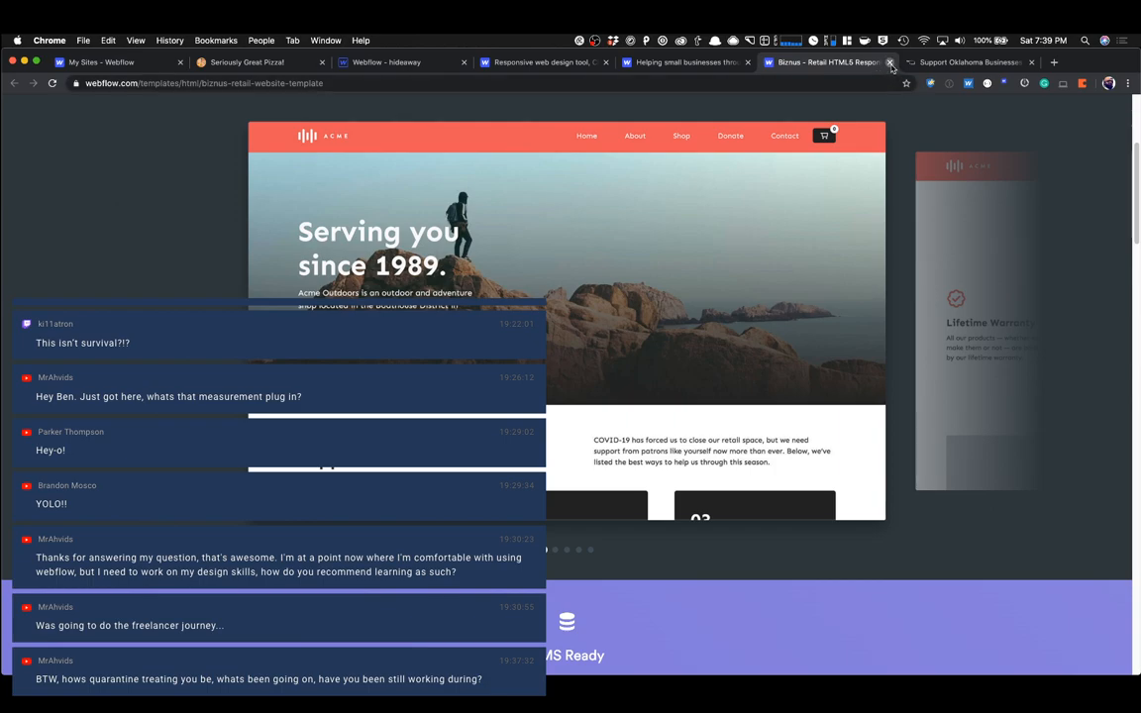
Close the retail template and COVID resources pages and return to the hideaway project.
middle_click(803, 61)
middle_click(676, 62)
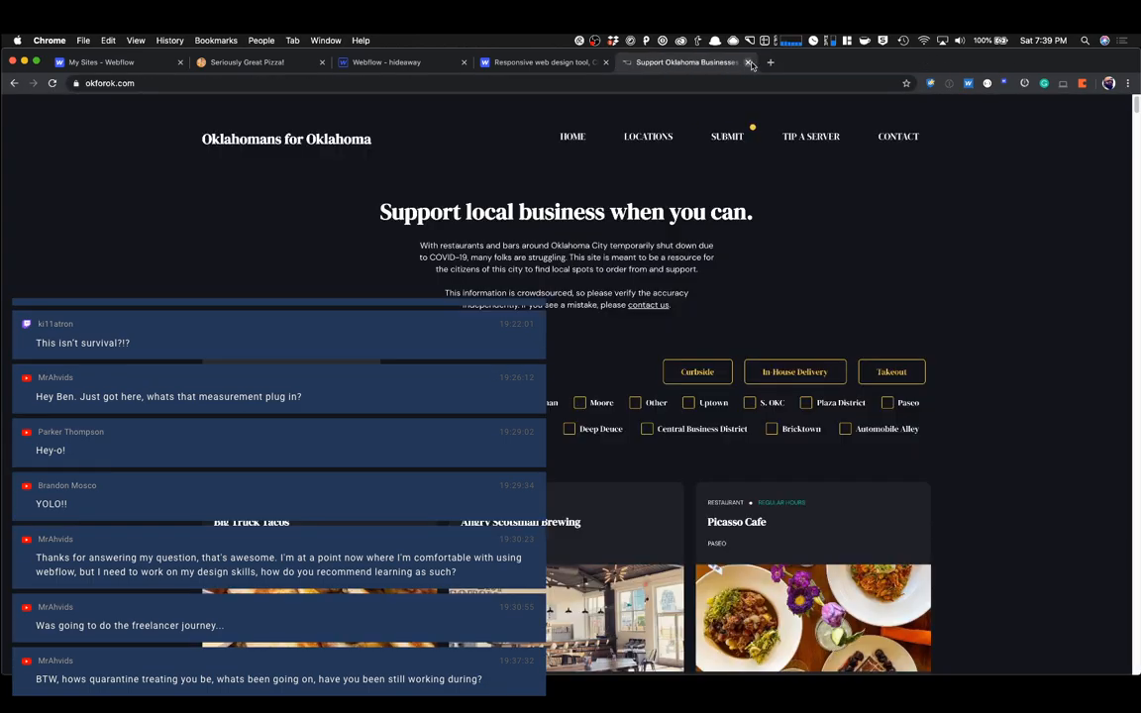
click(392, 62)
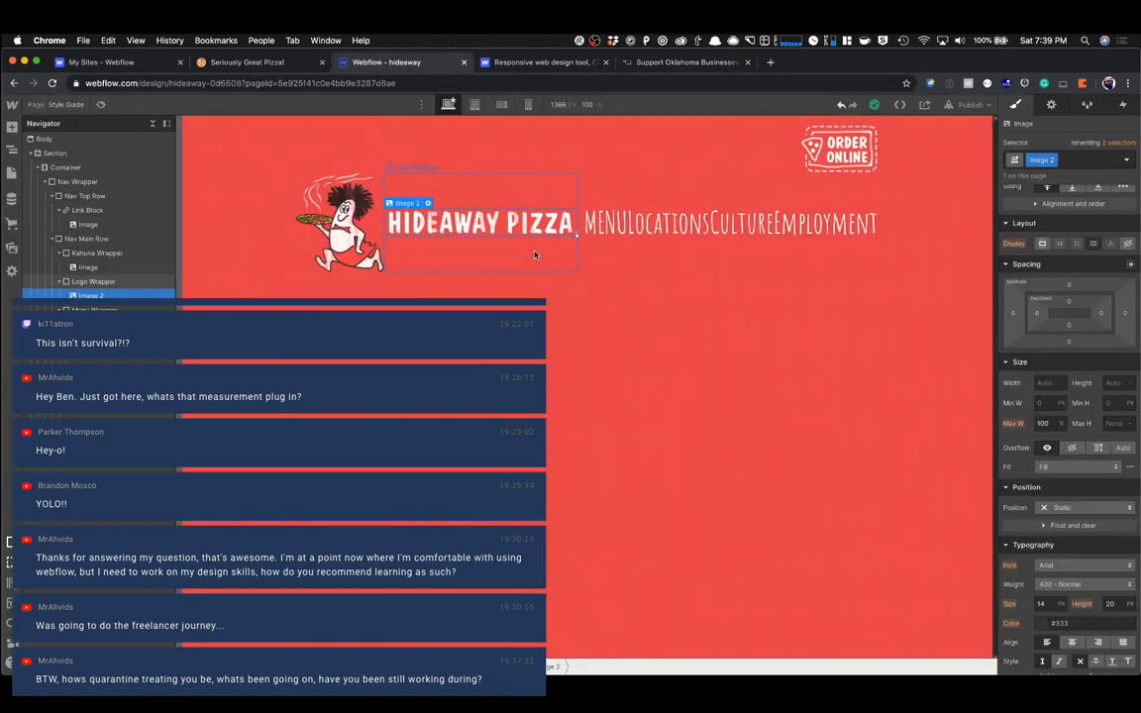
Check the size settings of the Logo Wrapper, the mascot image and its Kahuna Wrapper.
click(481, 186)
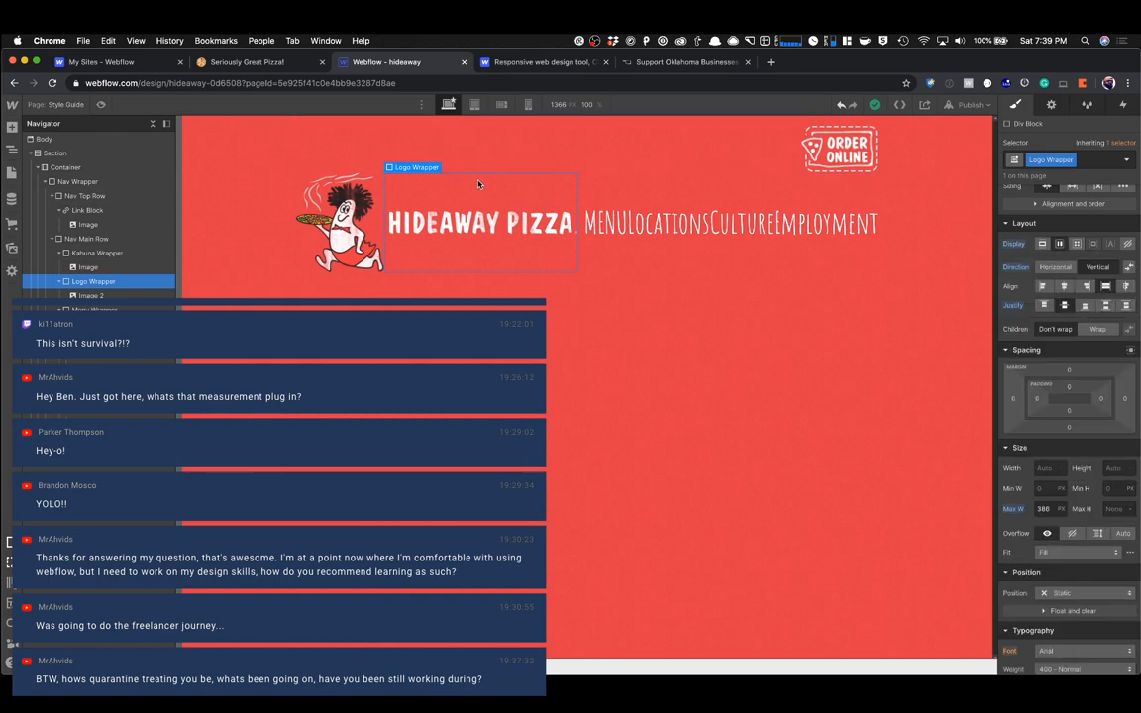
click(369, 189)
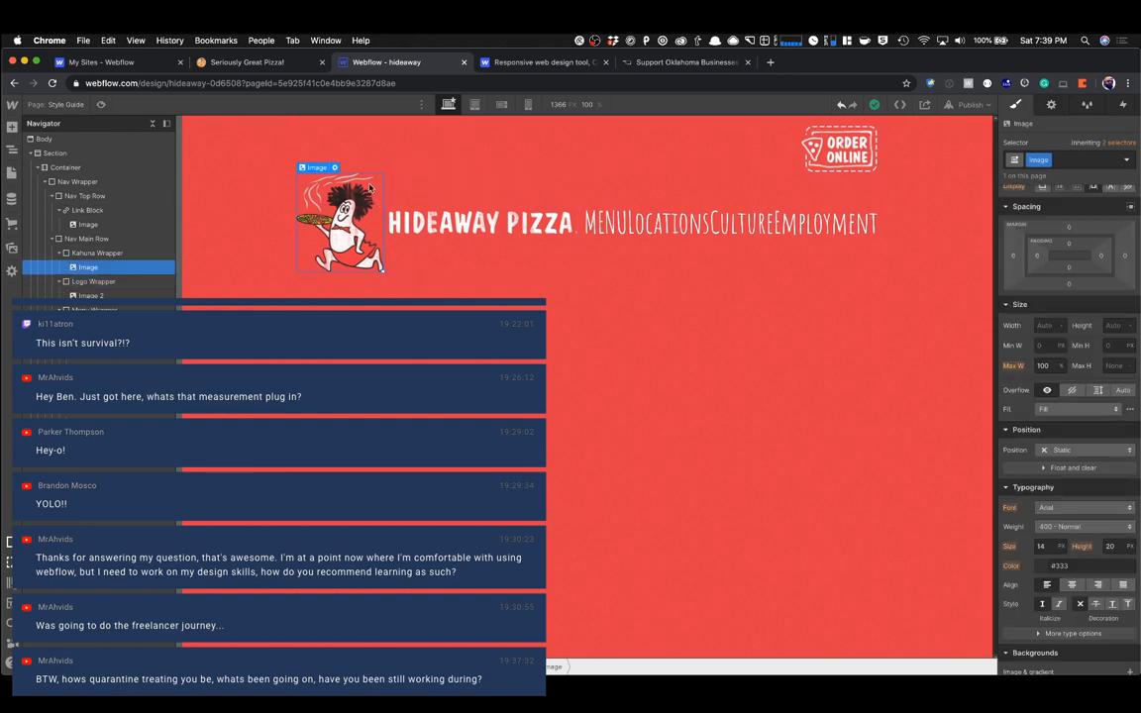
key(Up)
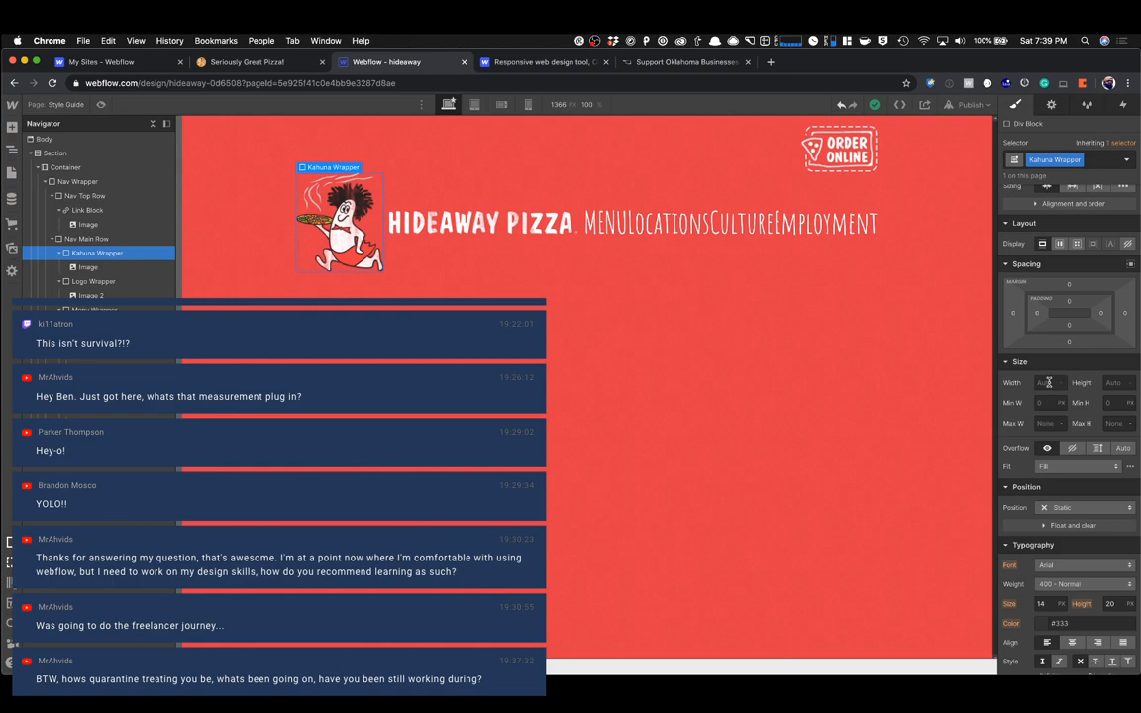
Close the Webflow homepage and measure the Hideaway Pizza logo on the live site.
click(510, 62)
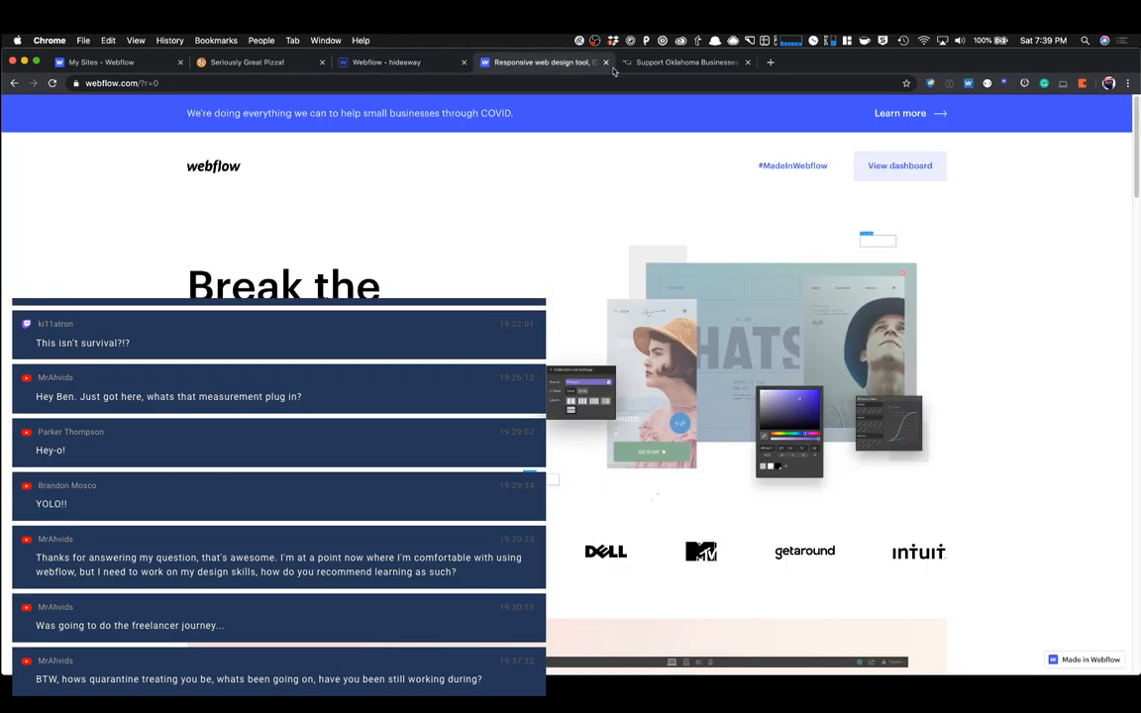
key(super+w)
click(269, 63)
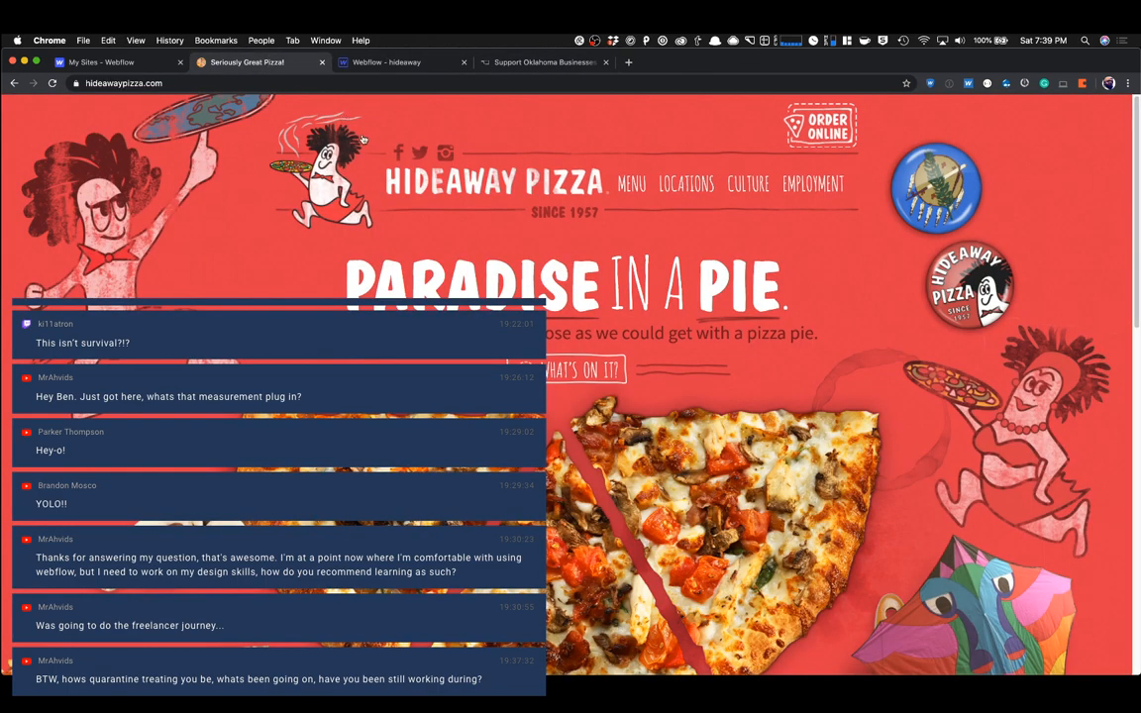
key(super+shift+p)
drag(383, 167, 608, 204)
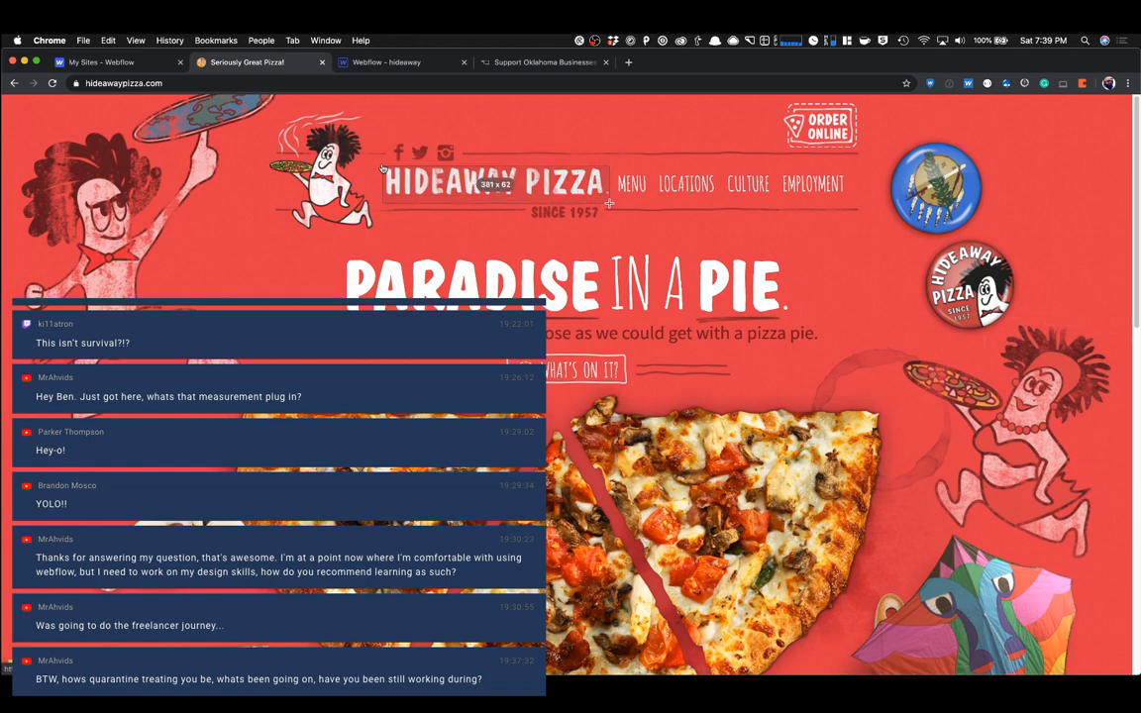
key(Escape)
Clear the Logo Wrapper's maximum width in the hideaway project and set its width to 380 px.
click(381, 66)
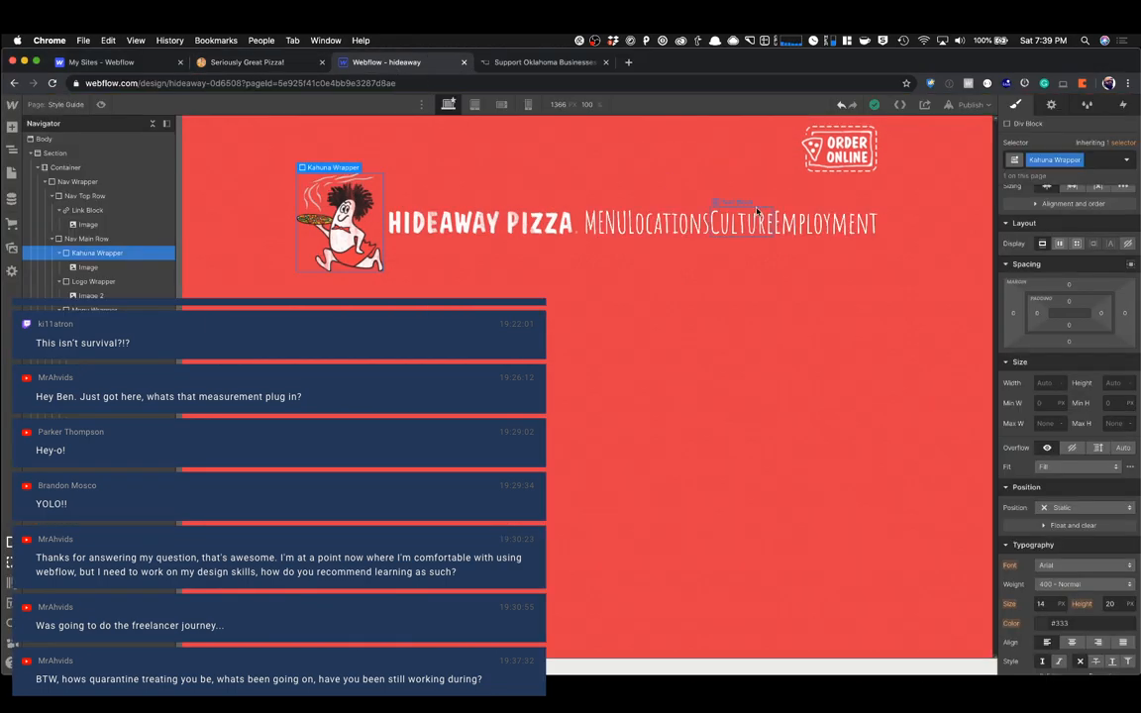
click(581, 256)
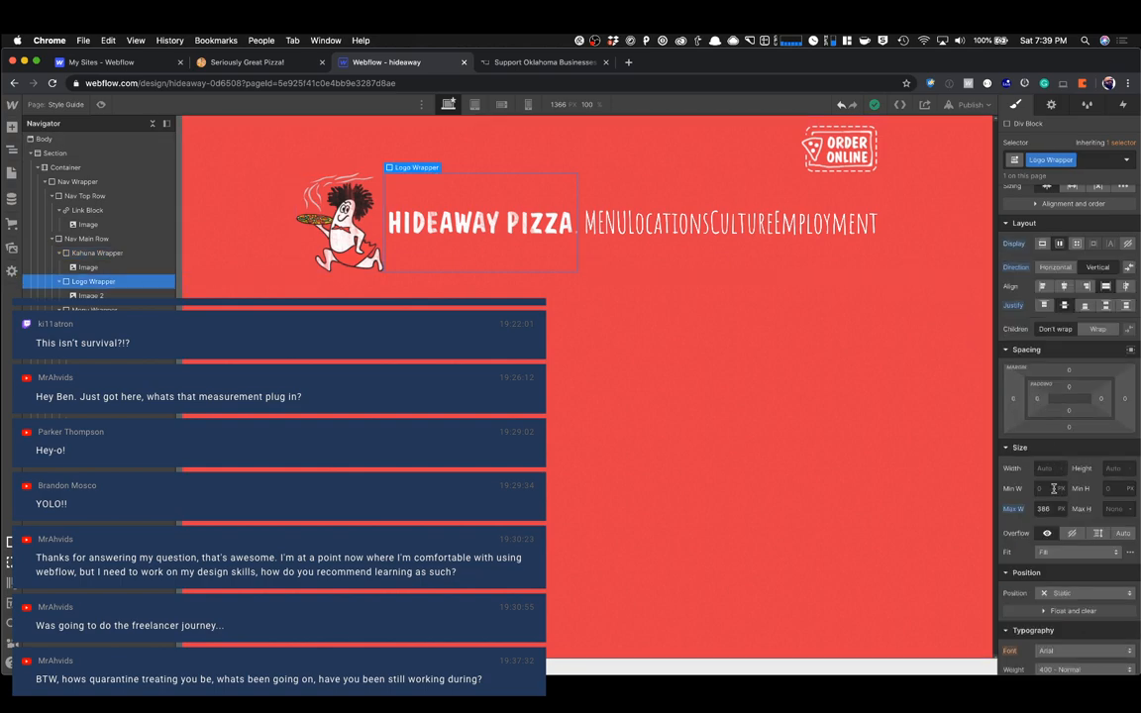
right_click(1012, 512)
click(1012, 513)
alt+click(1014, 512)
click(1044, 471)
text(380)
key(Tab)
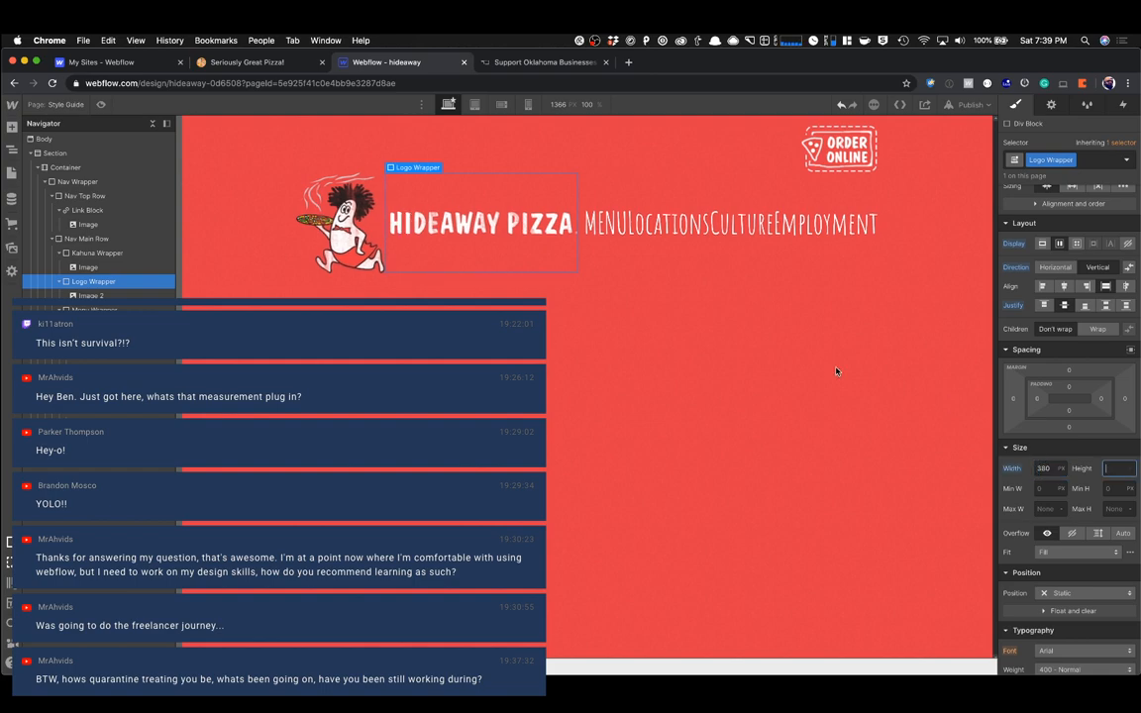
Check the Menu Wrapper and MENU Nav Link style settings and compare with the live site's navigation.
click(625, 250)
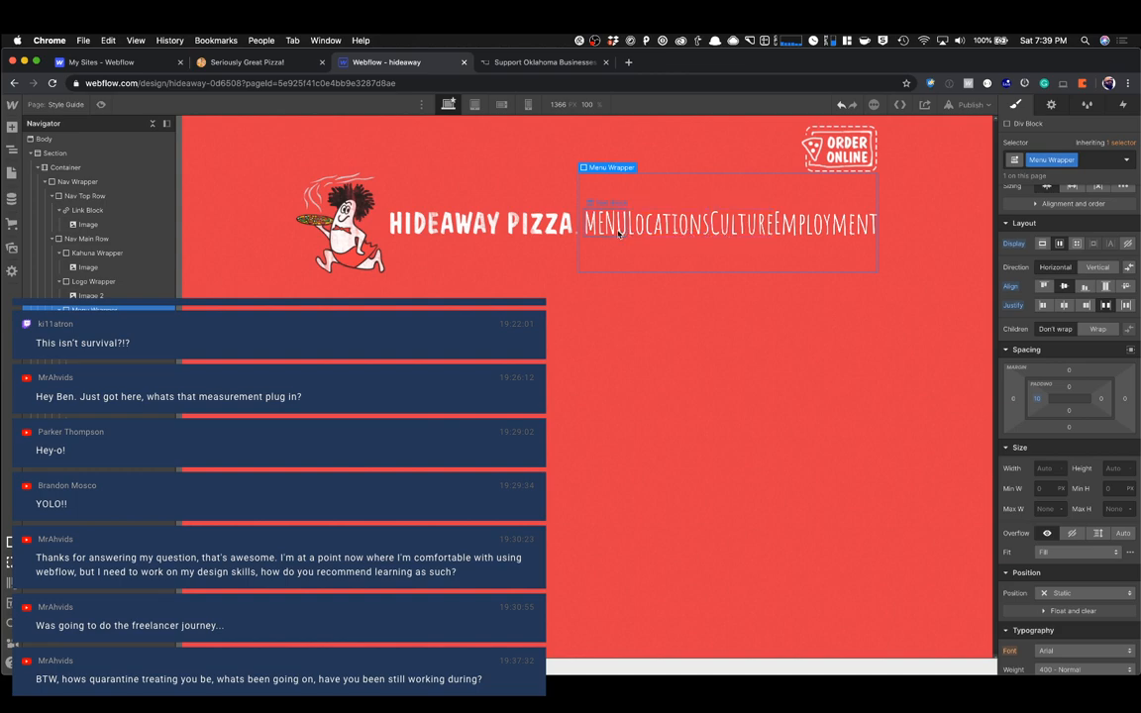
click(619, 233)
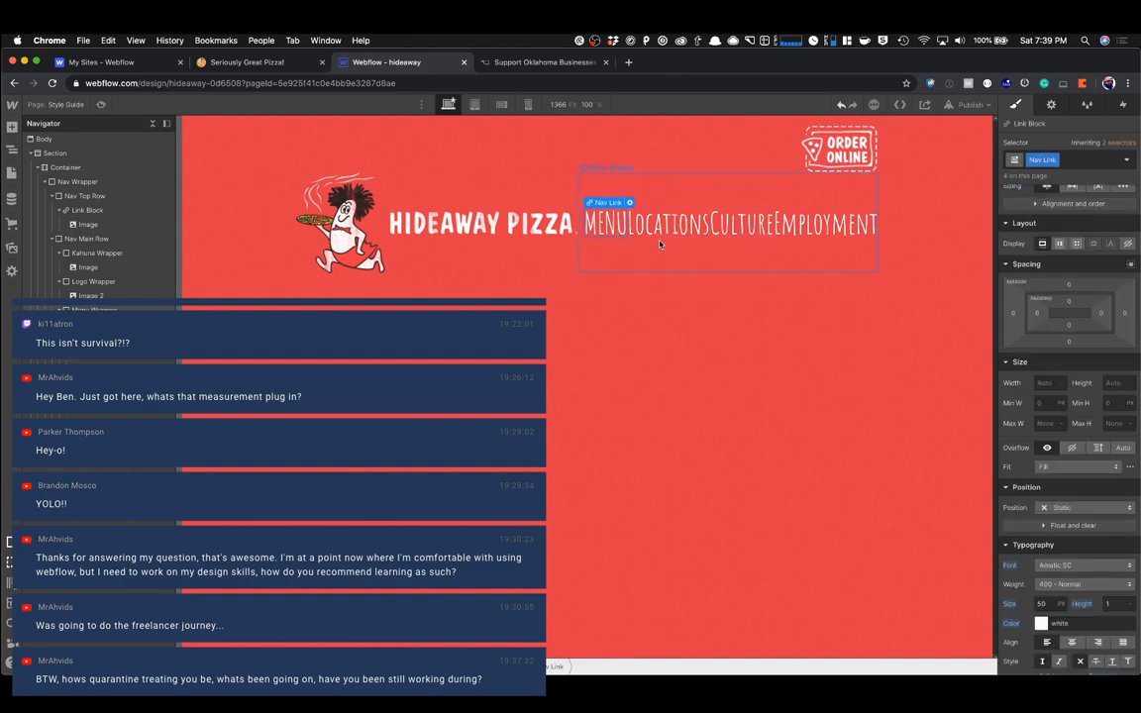
click(262, 62)
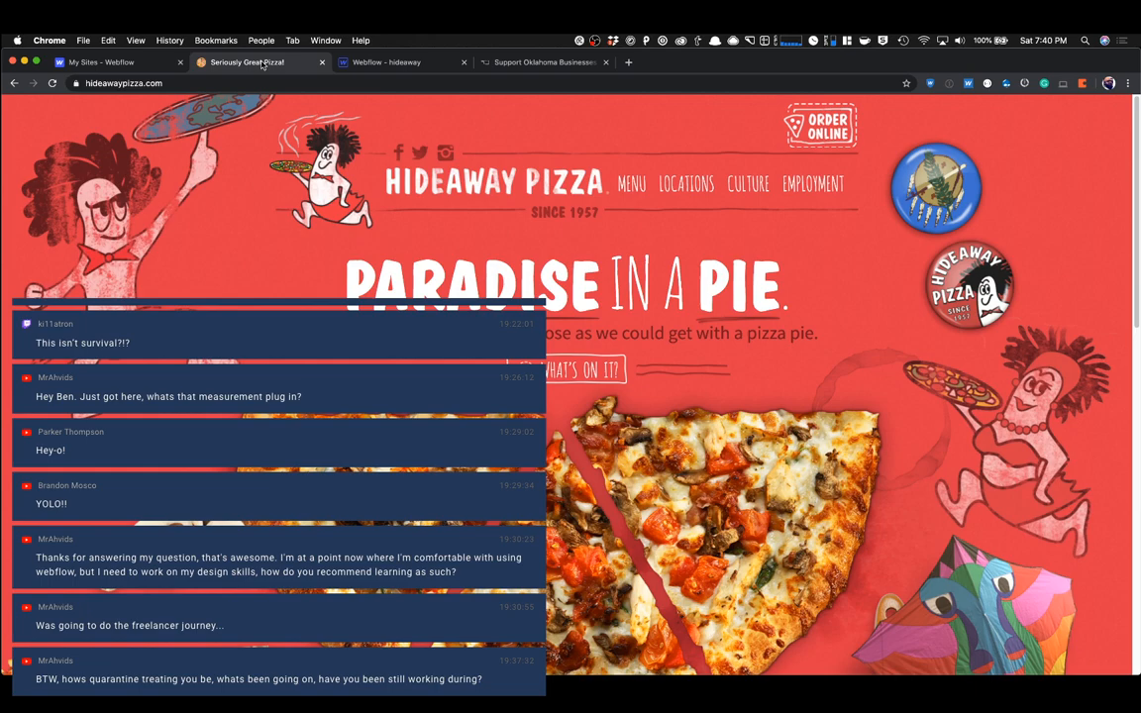
Set the navigation links' font size to 45 px in the hideaway Webflow project.
click(367, 62)
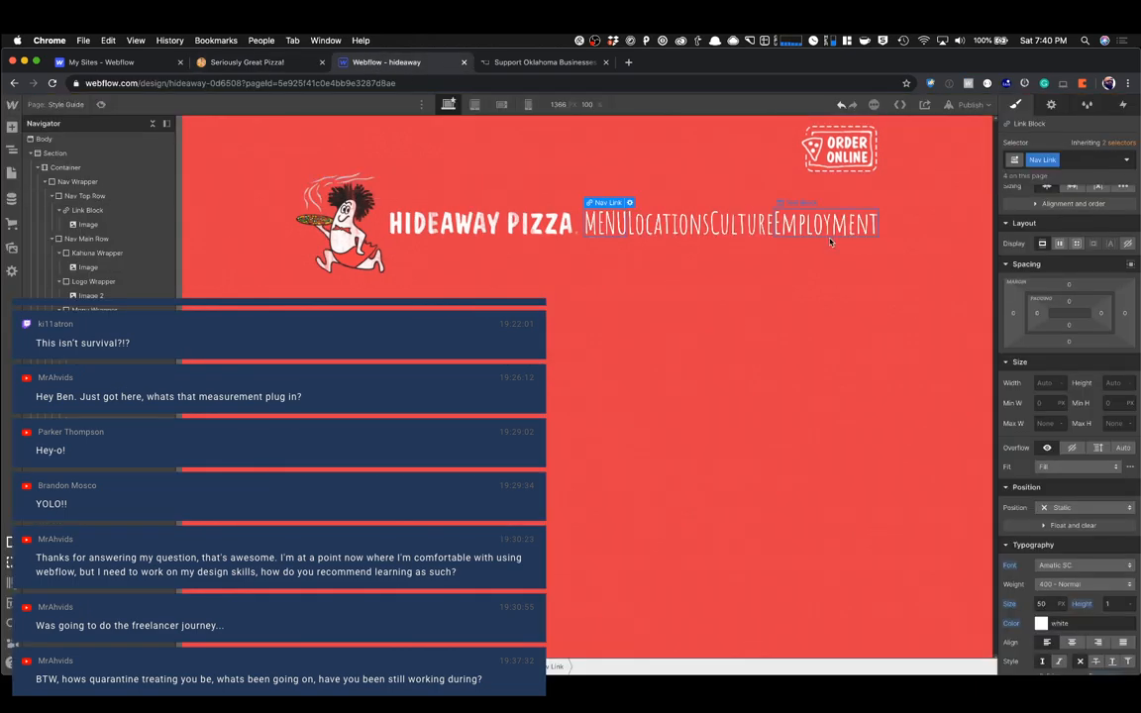
scroll(1045, 515, down, 5)
click(1041, 385)
text(47)
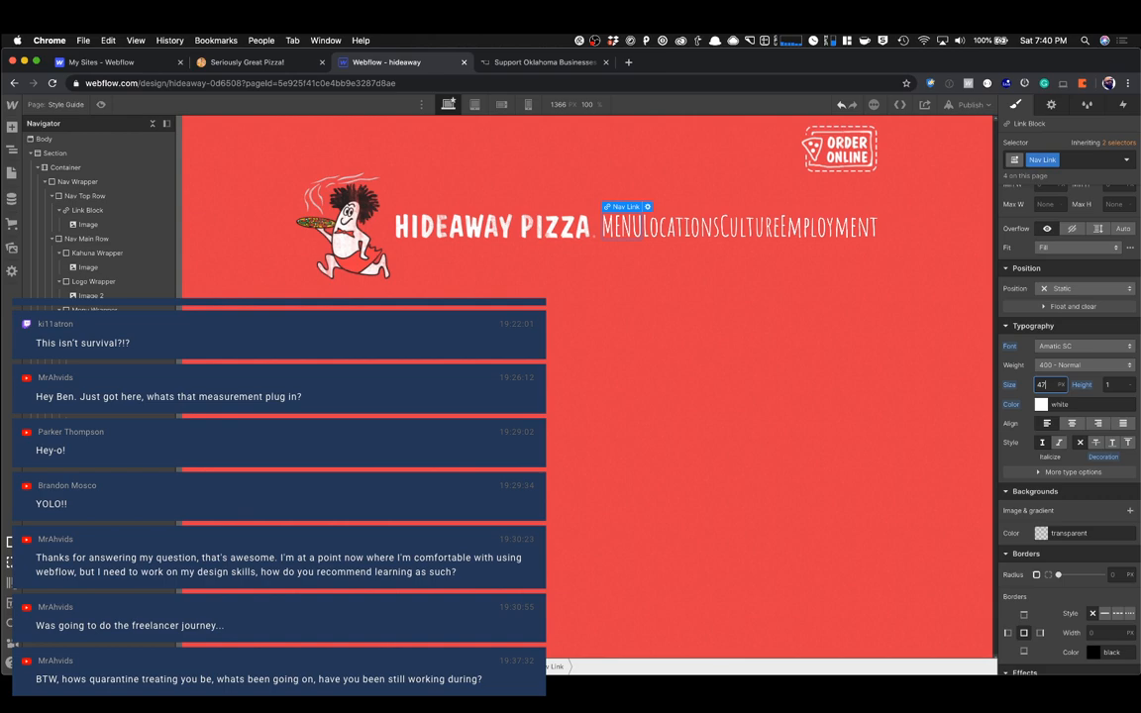
key(Down)
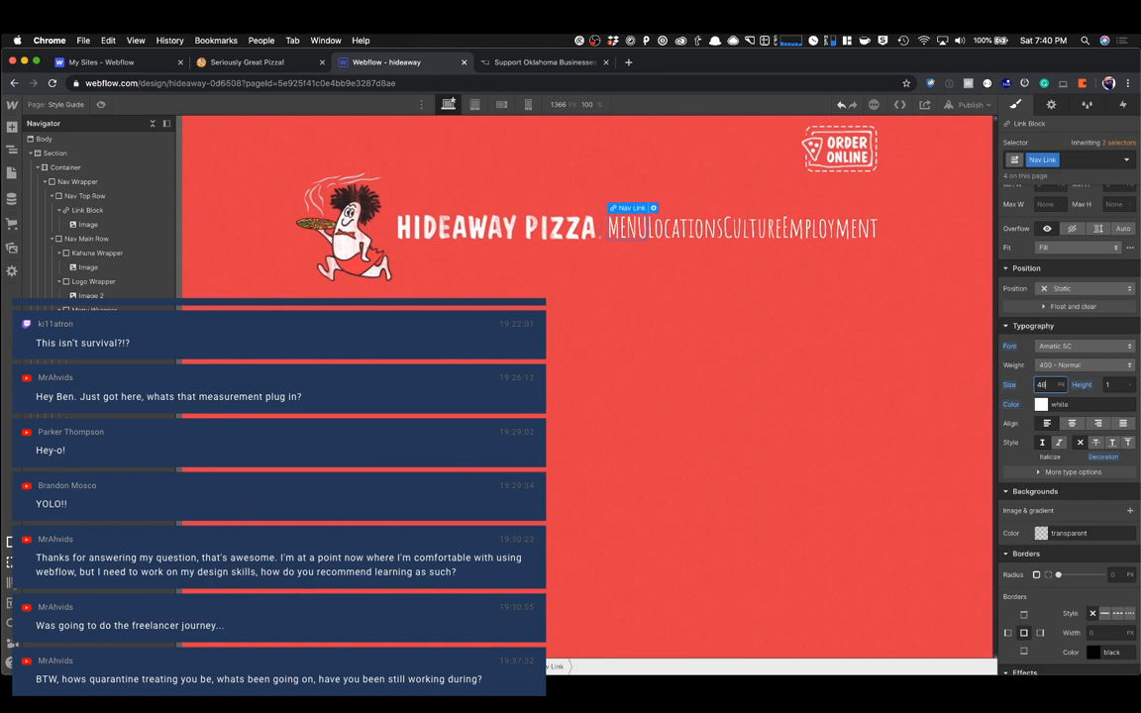
key(Down)
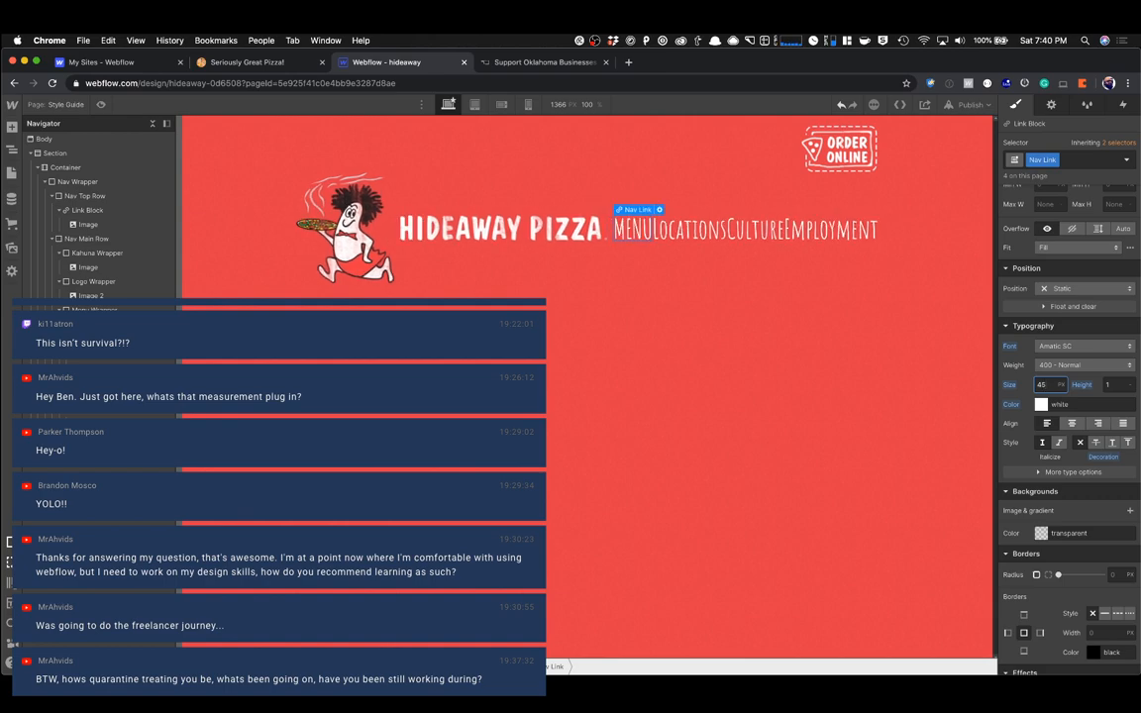
Check the Logo Wrapper and Kahuna Wrapper, and measure the running mascot beside the logo on the live Hideaway Pizza site.
click(444, 240)
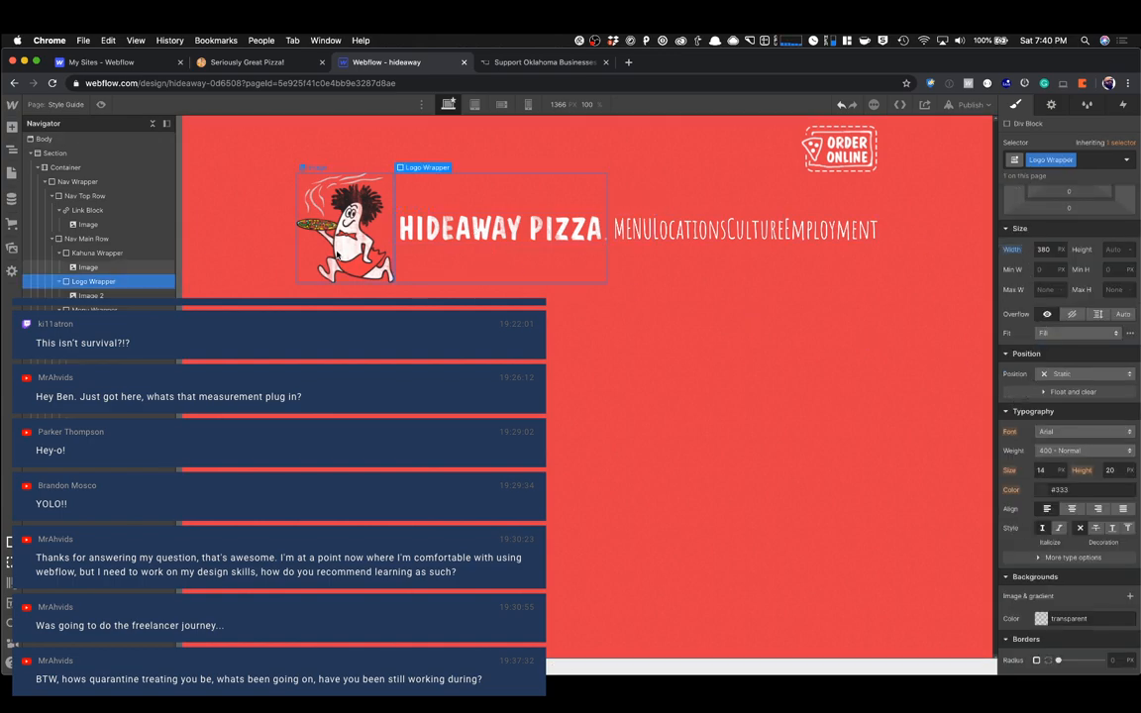
double_click(322, 258)
key(Up)
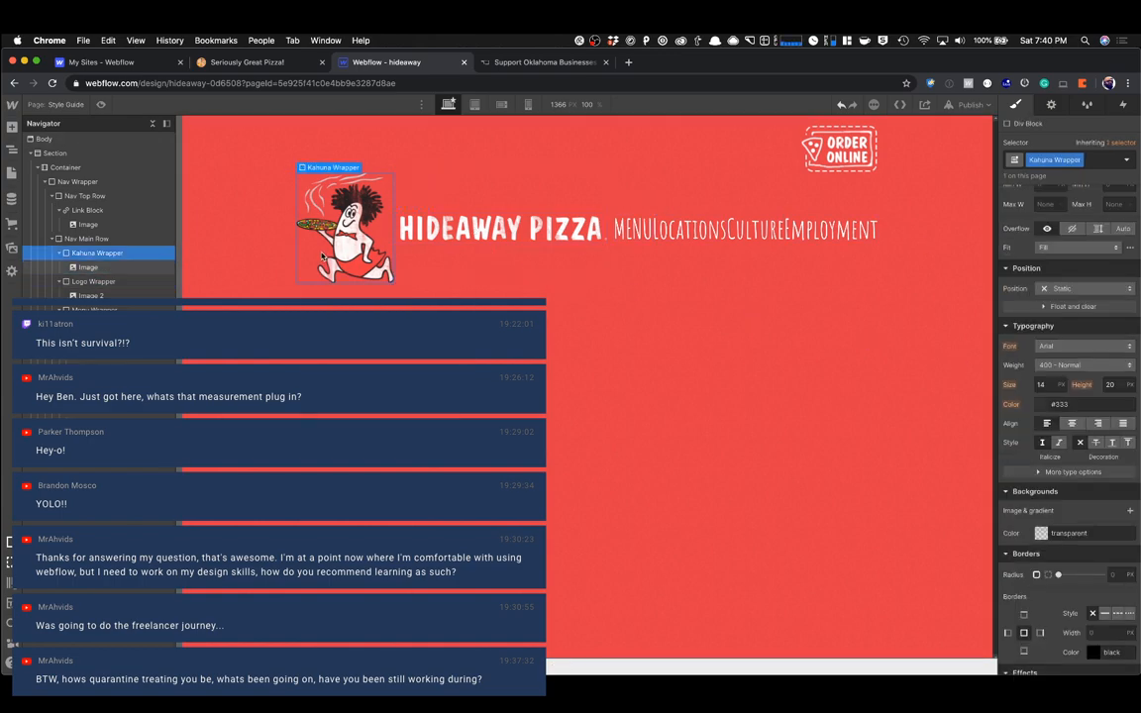
key(Escape)
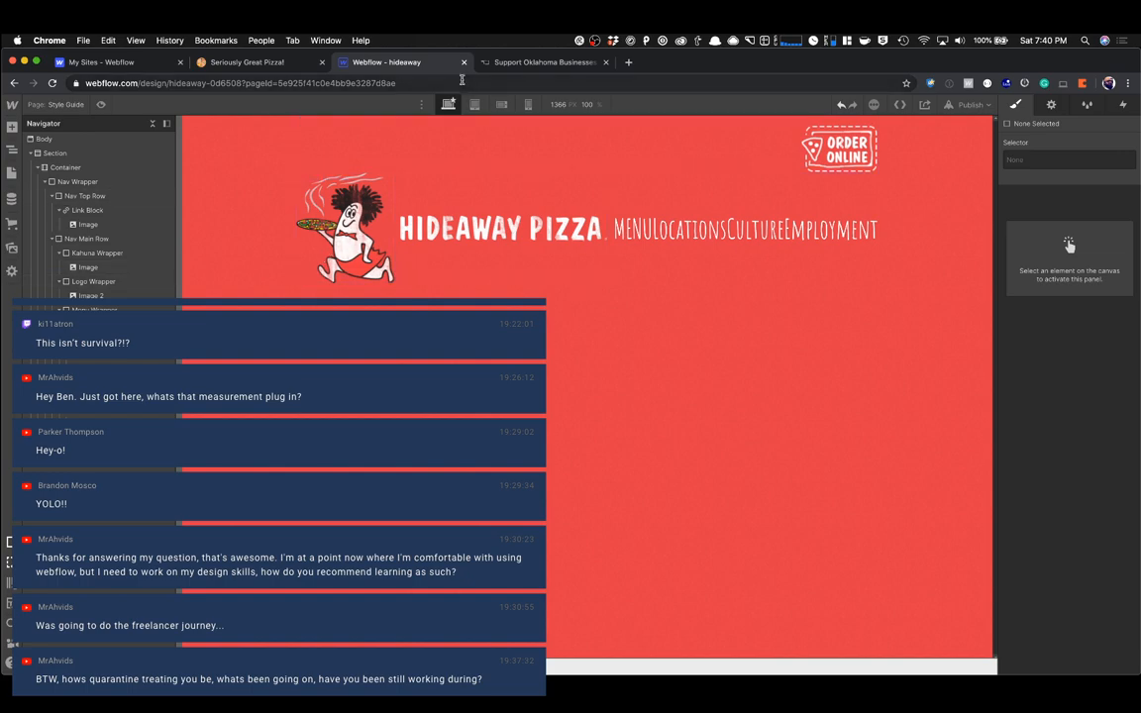
click(251, 63)
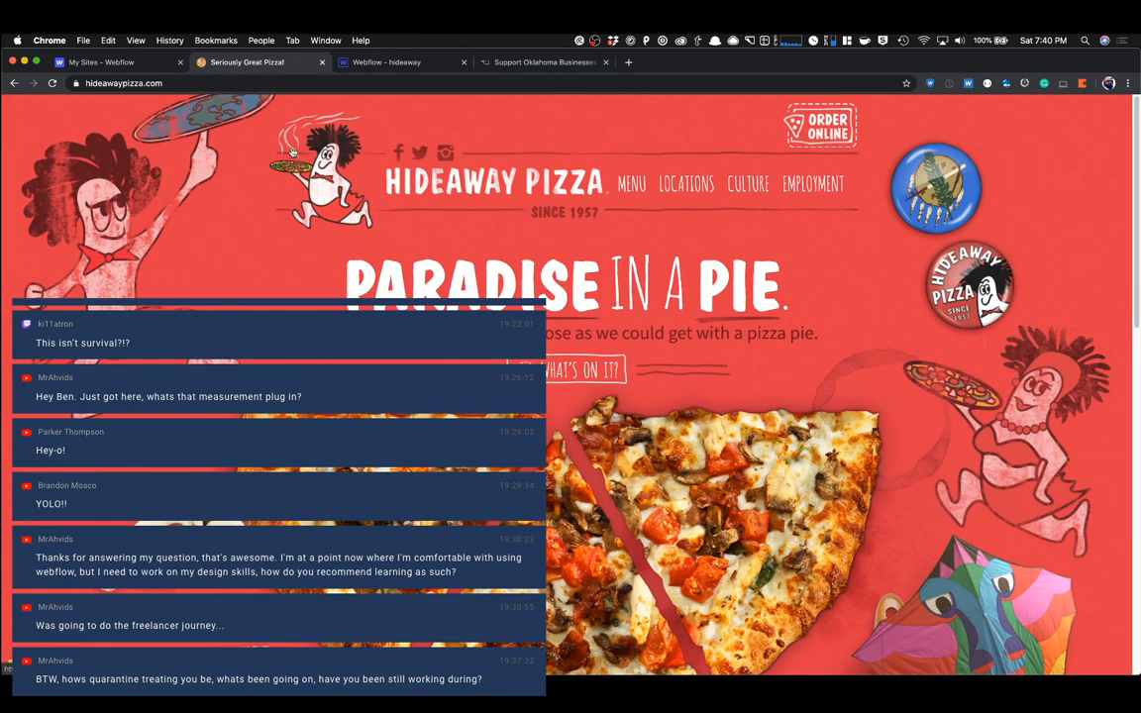
key(super+shift+p)
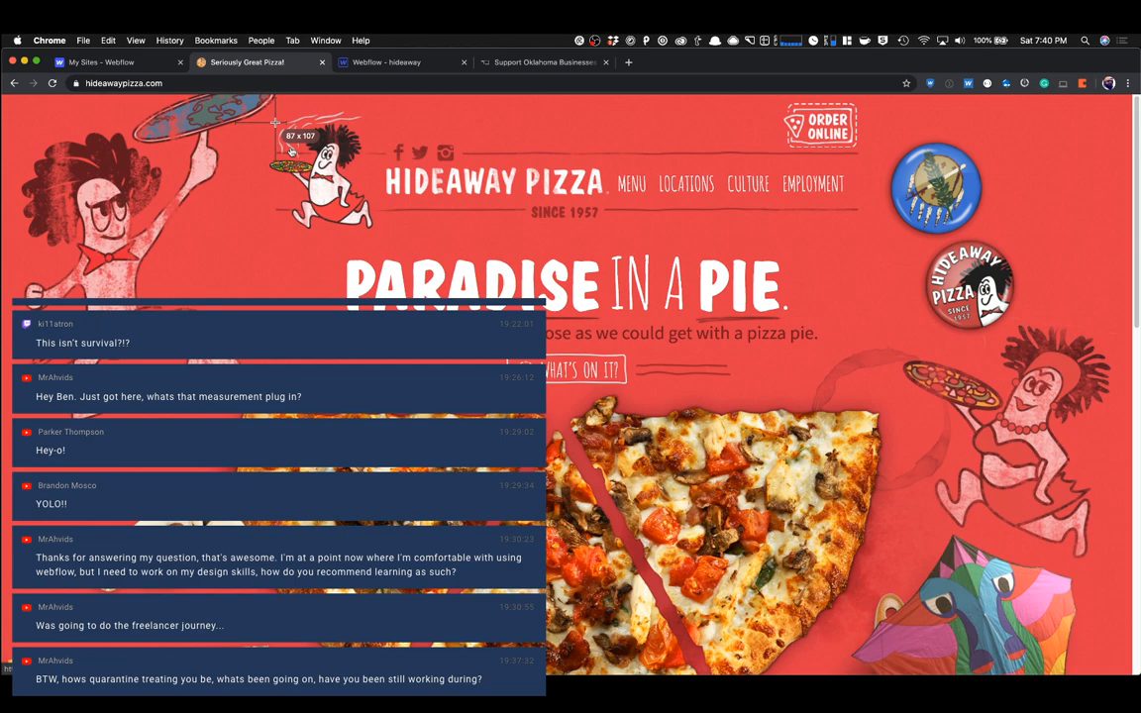
drag(269, 125, 371, 240)
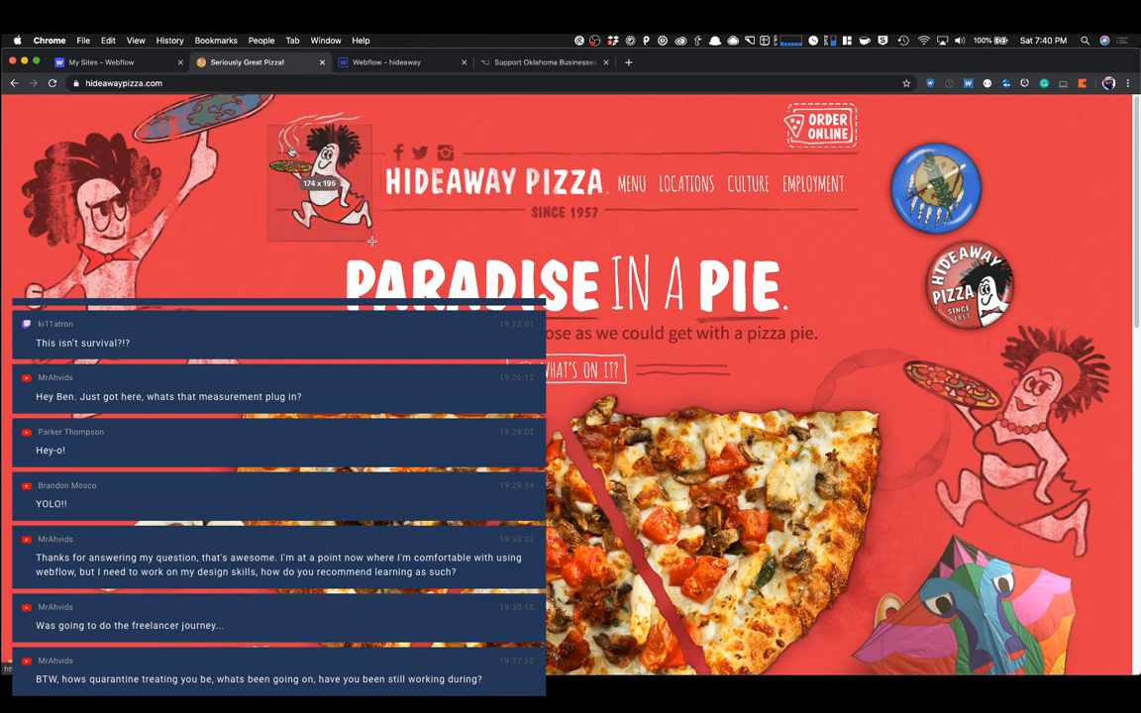
Set the mascot's Kahuna Wrapper width to 175 px in the hideaway project.
click(369, 63)
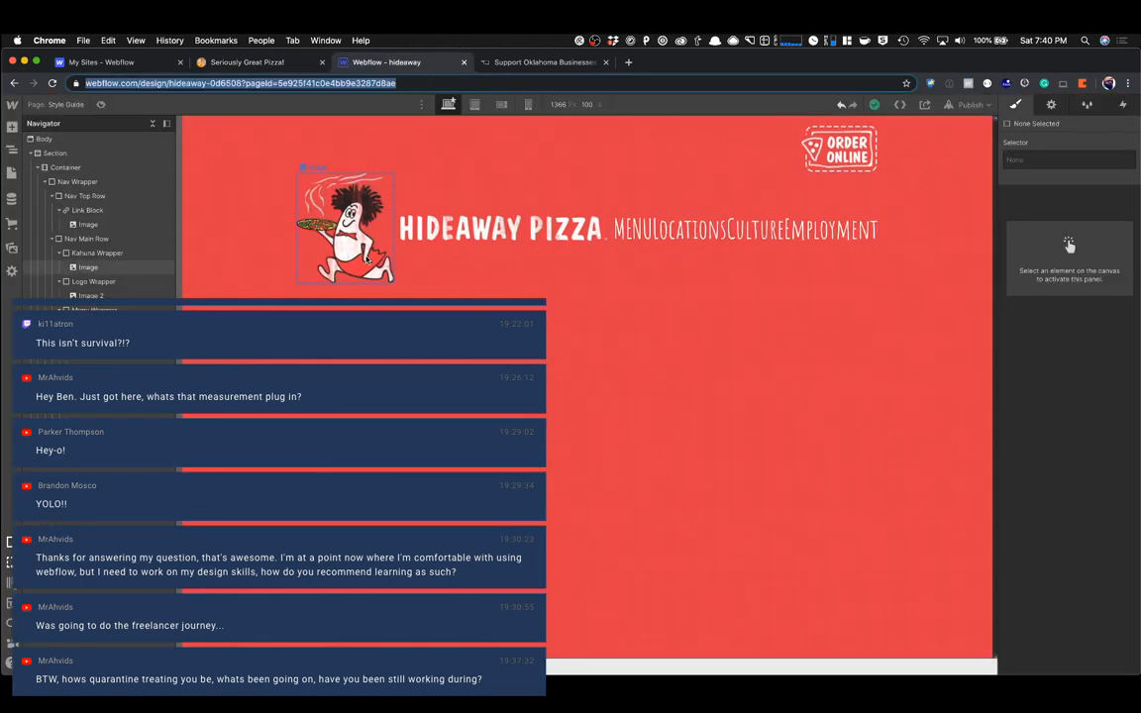
click(365, 256)
click(367, 258)
click(1046, 410)
text(175)
key(Tab)
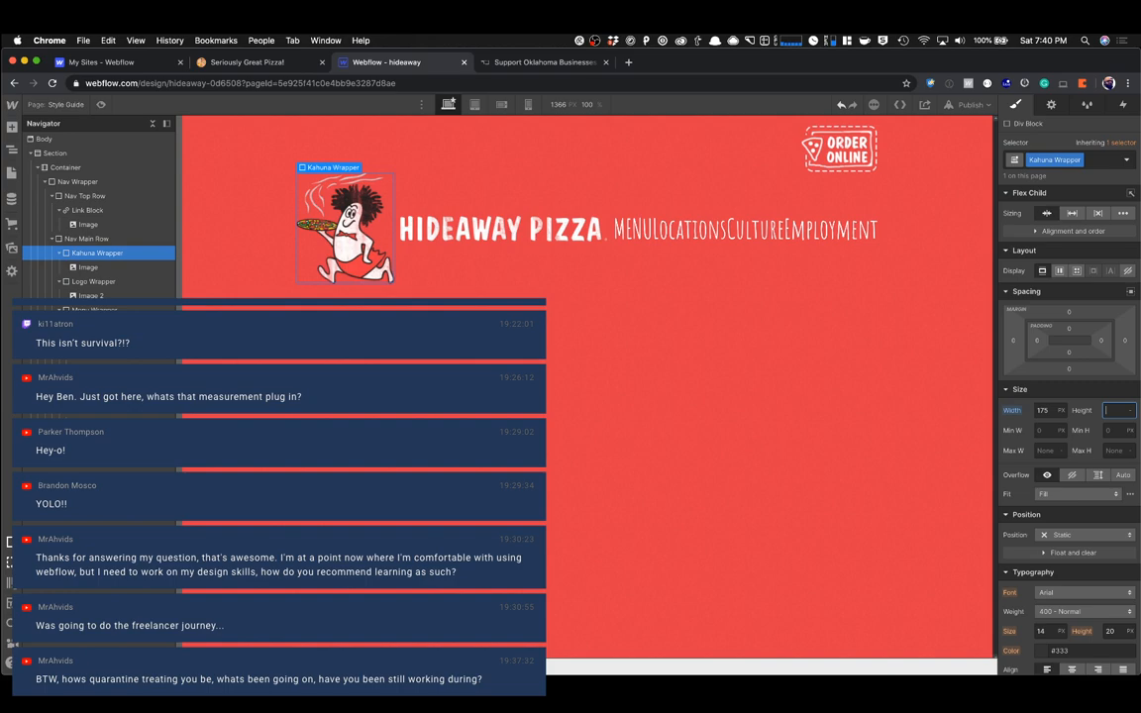
Check the Menu Wrapper and Logo Wrapper layouts, and give the Nav Link class 14 px left and right margins.
click(619, 243)
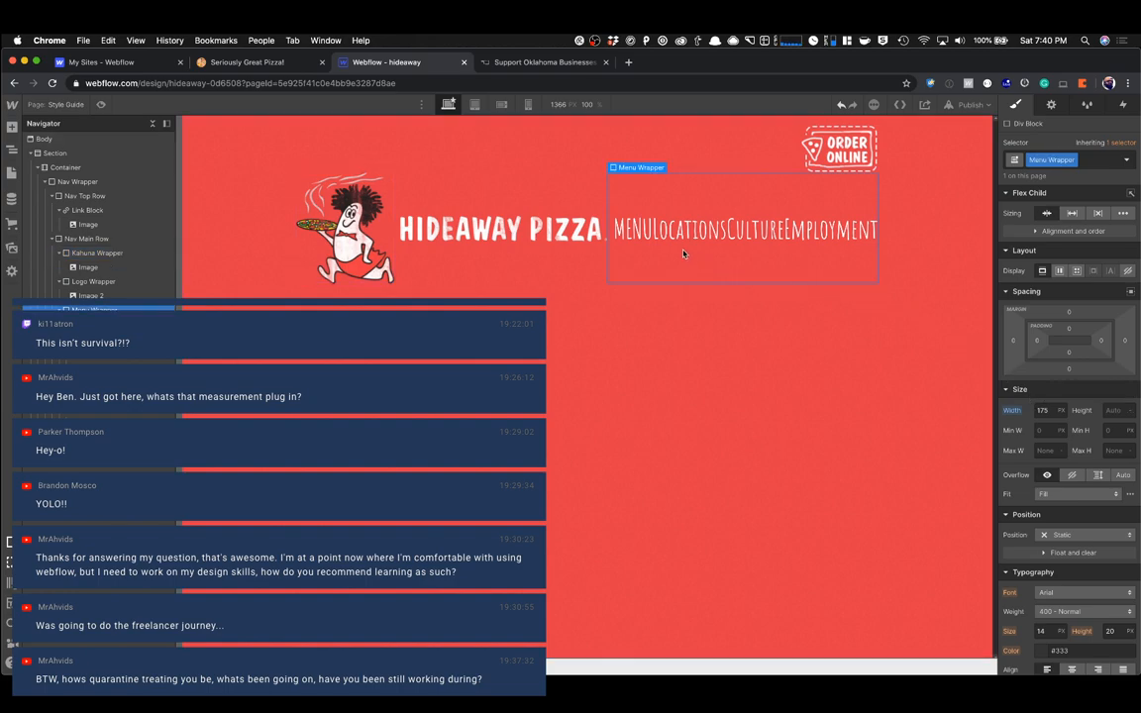
click(506, 220)
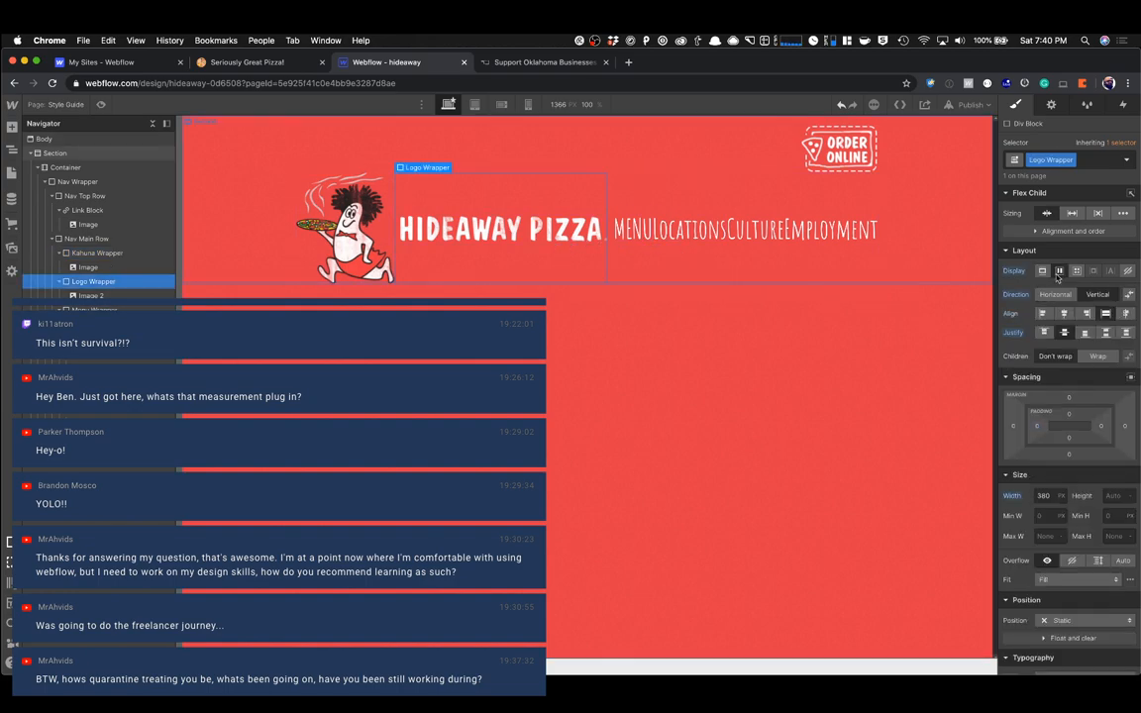
click(641, 253)
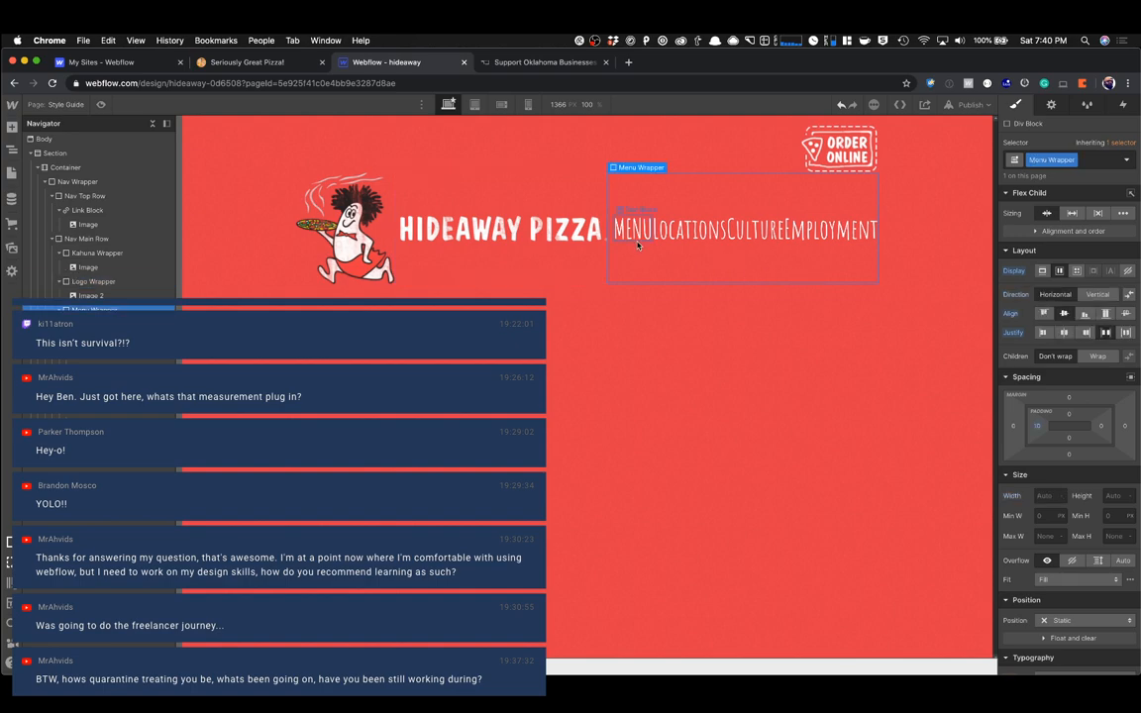
click(638, 244)
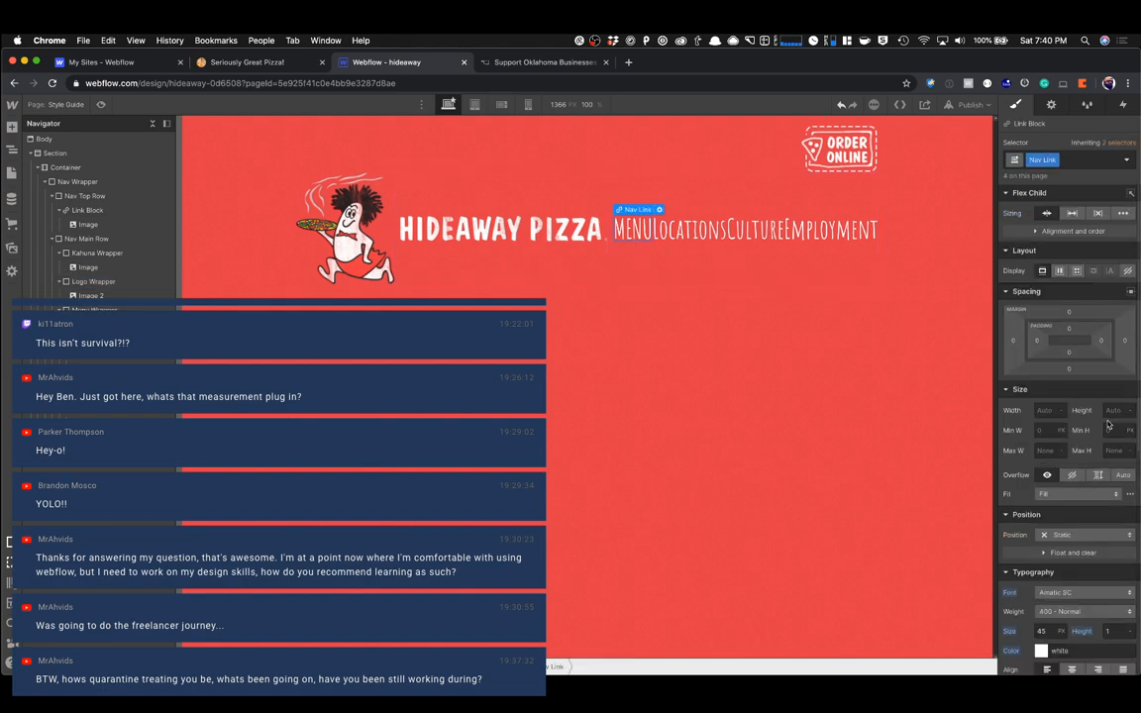
right_click(1009, 338)
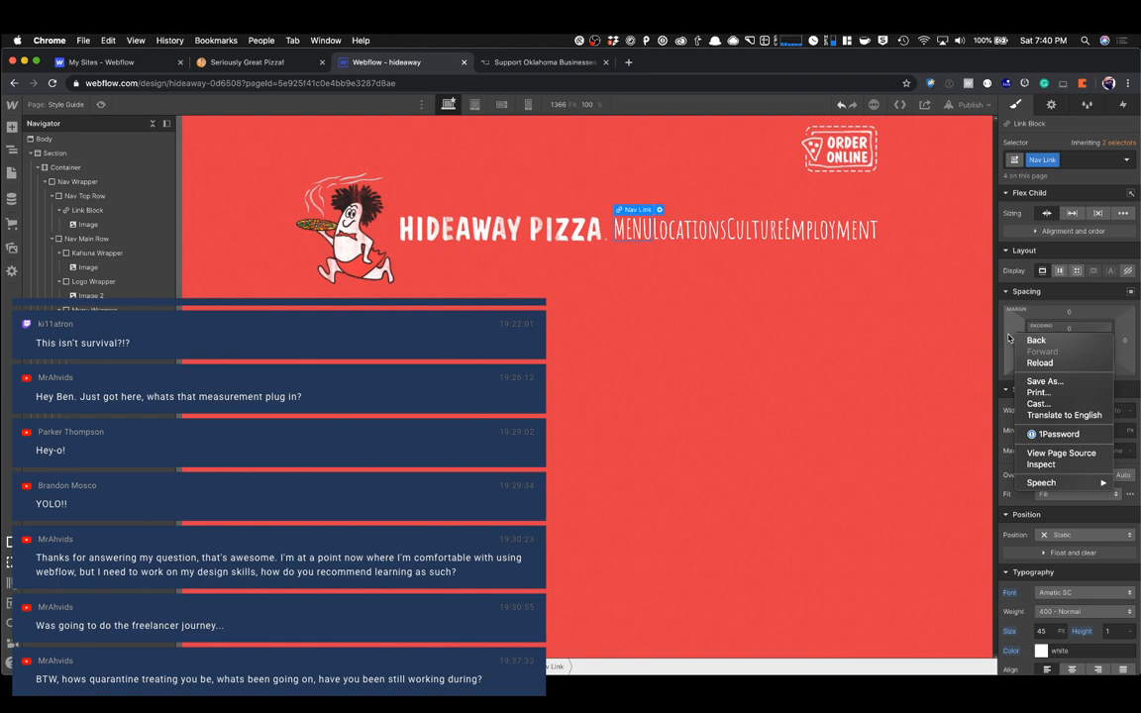
click(1006, 338)
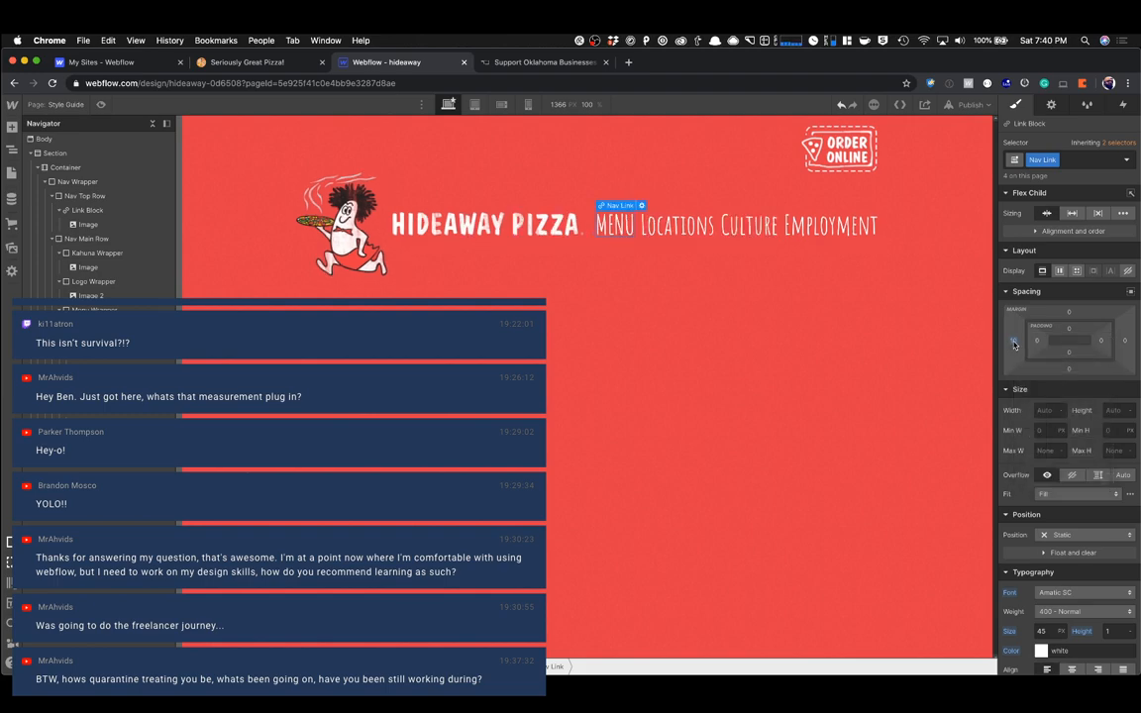
right_click(1010, 344)
click(1007, 343)
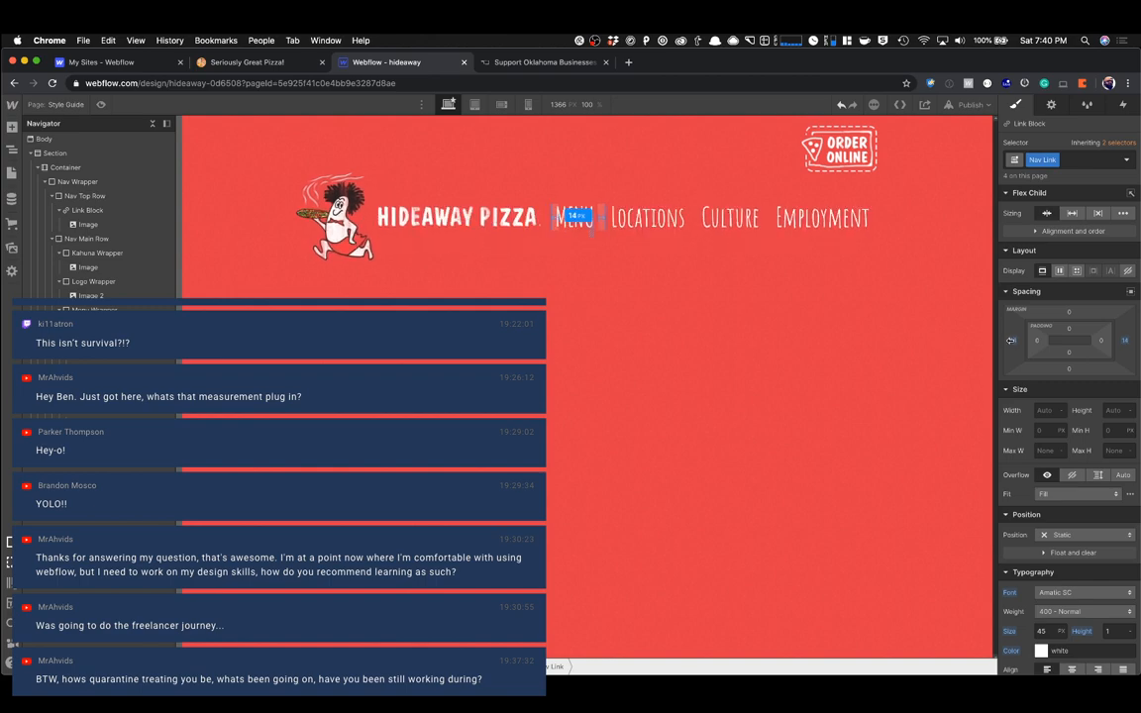
drag(1010, 340, 1012, 340)
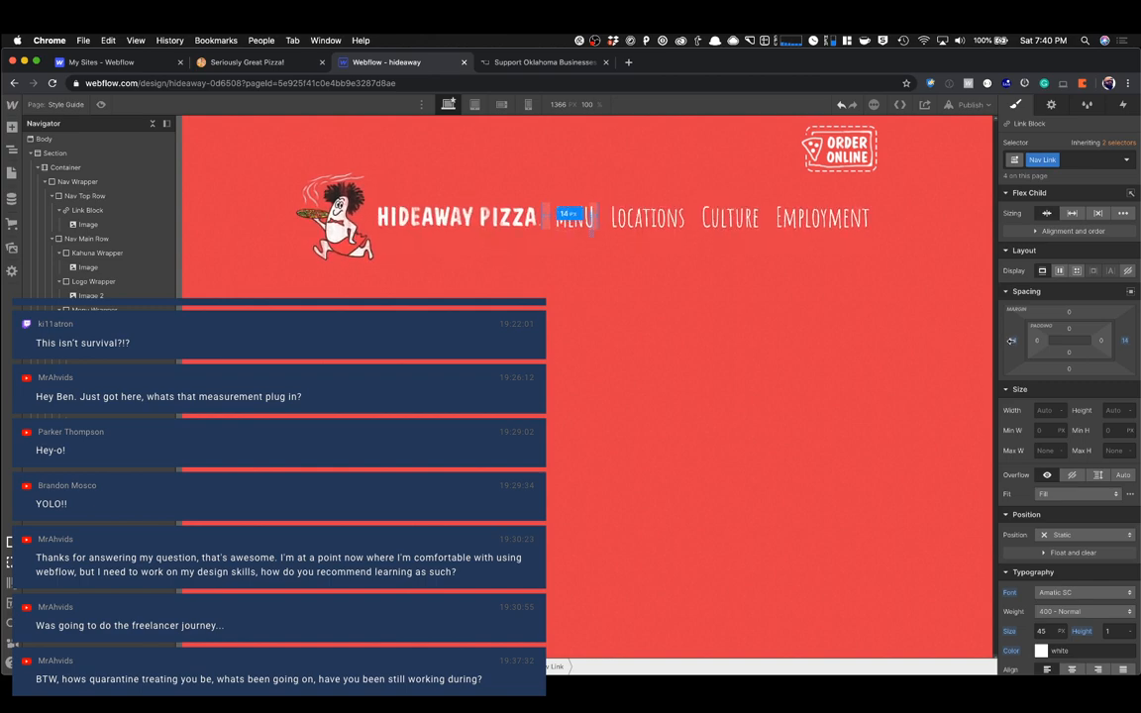
click(637, 294)
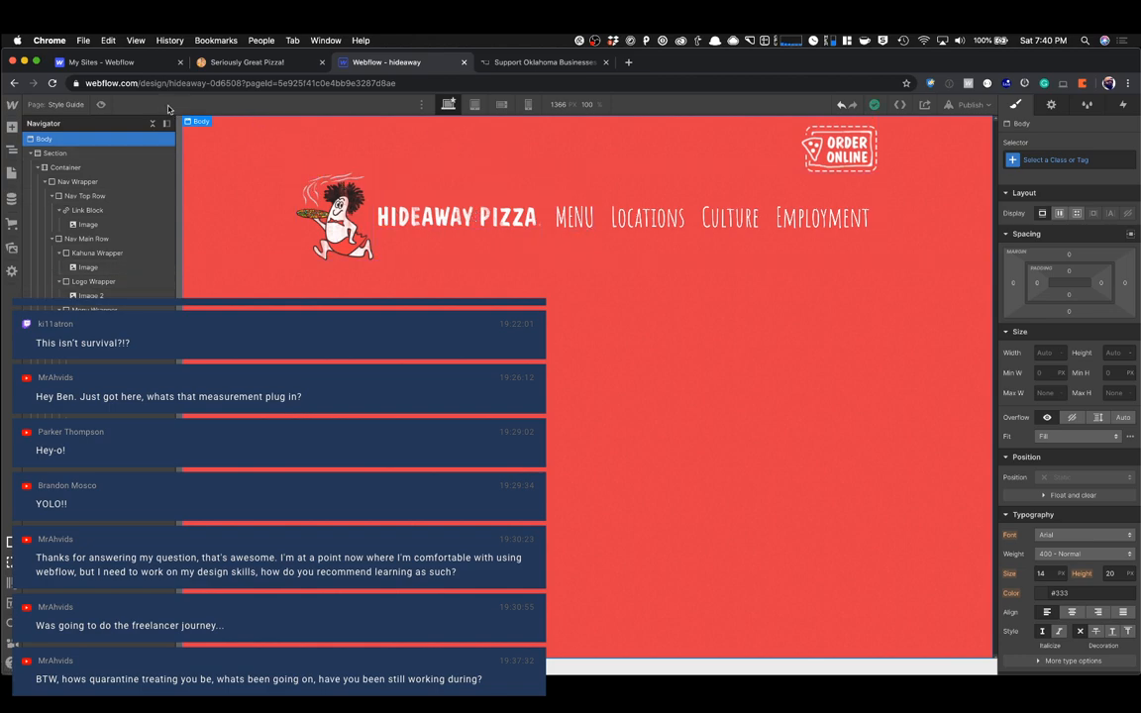
Preview the page and compare its header repeatedly with the live Hideaway Pizza site.
click(103, 105)
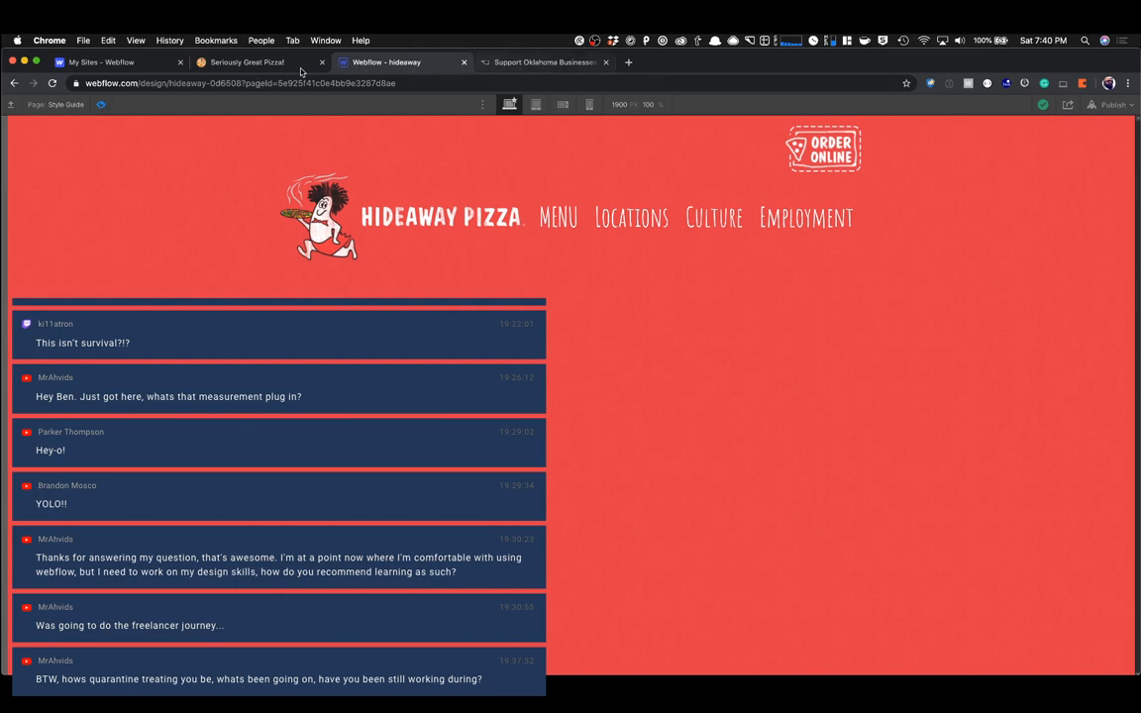
click(246, 64)
click(379, 63)
click(248, 62)
click(377, 64)
click(247, 63)
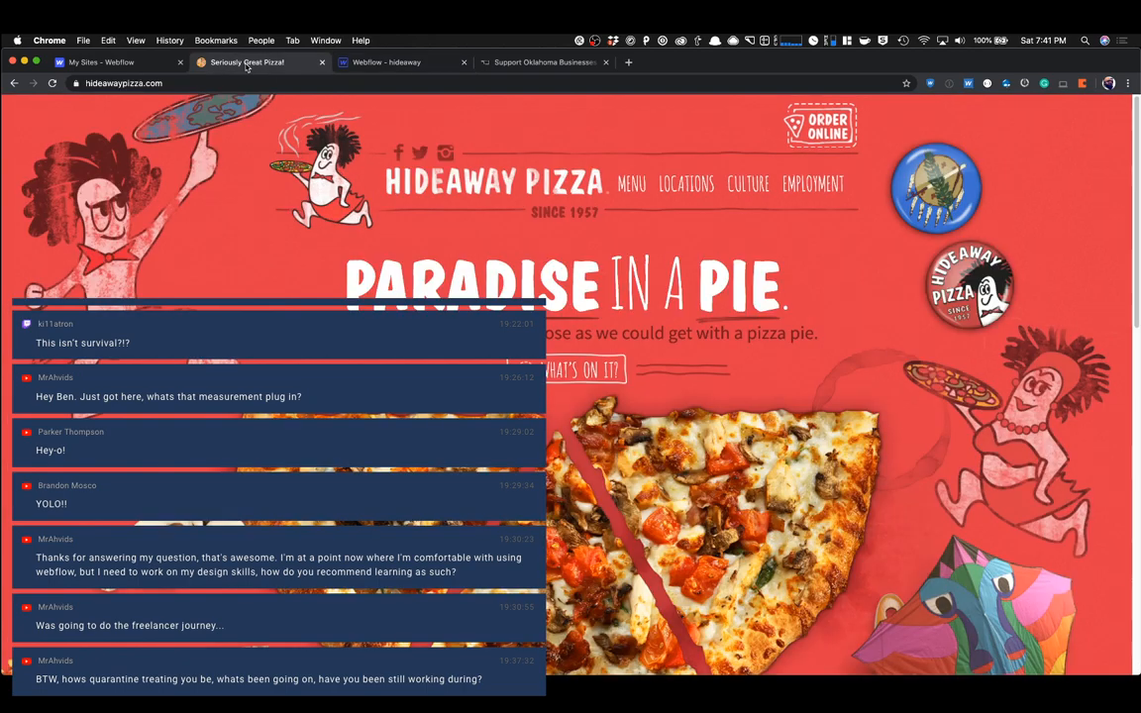
click(386, 61)
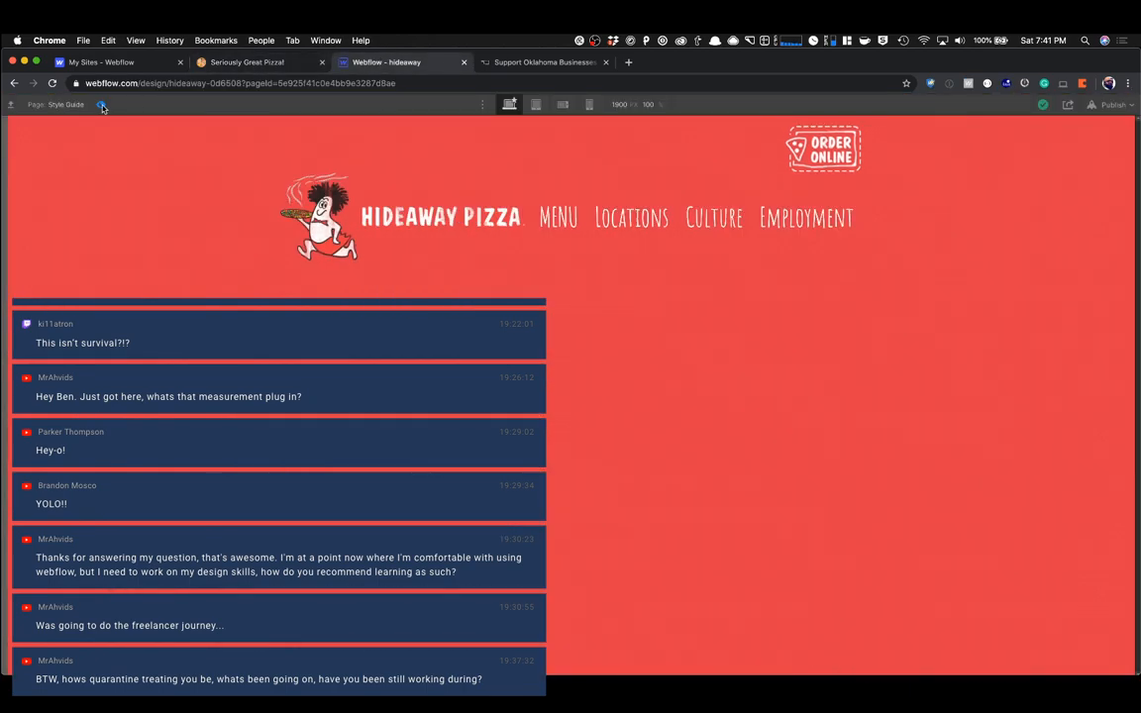
Set the Logo Wrapper's width to 440 px and the Menu Wrapper's flex sizing to grow if possible.
click(477, 247)
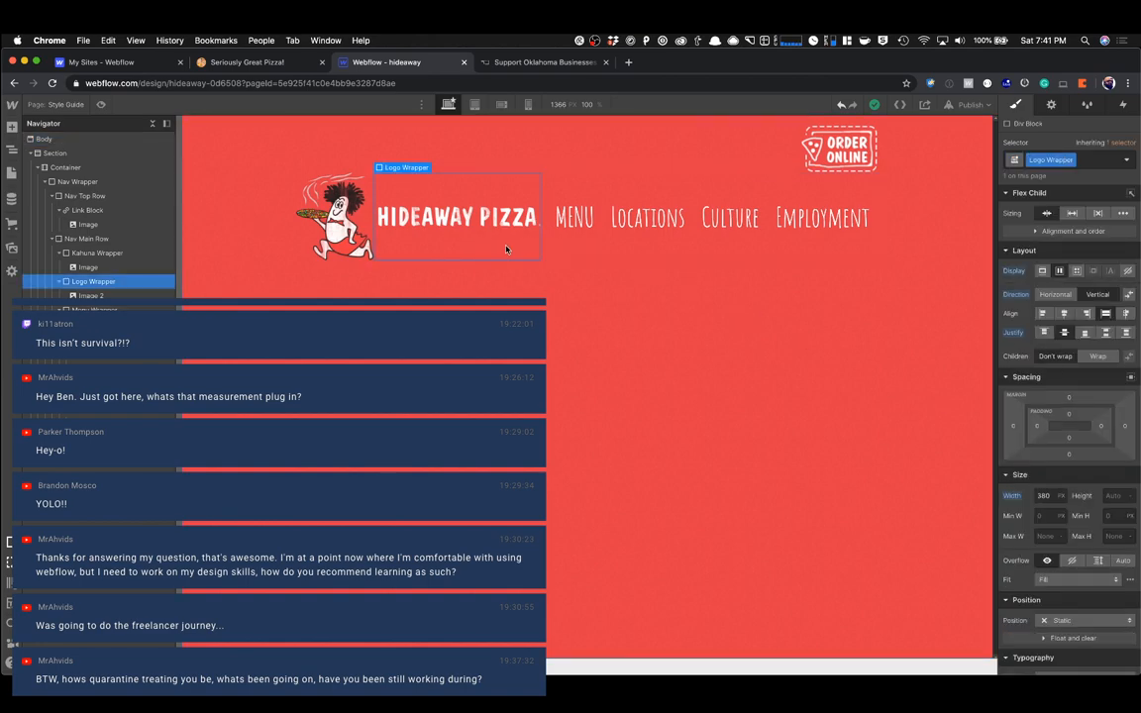
click(1049, 496)
text(430)
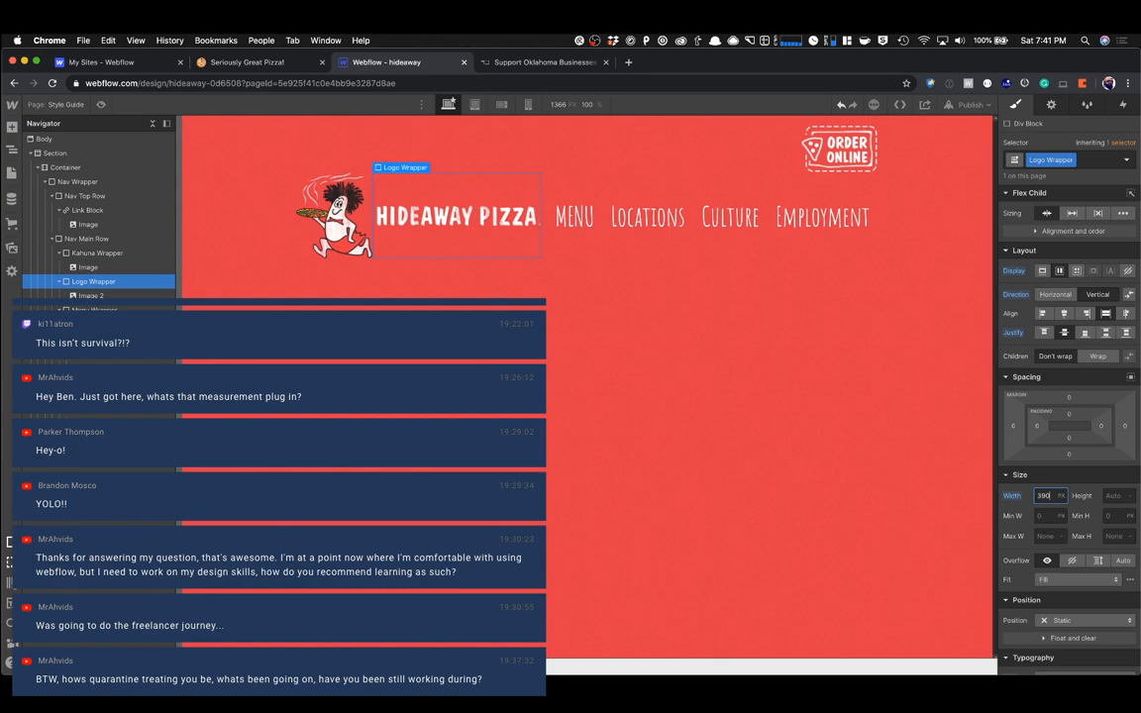
key(shift+Up)
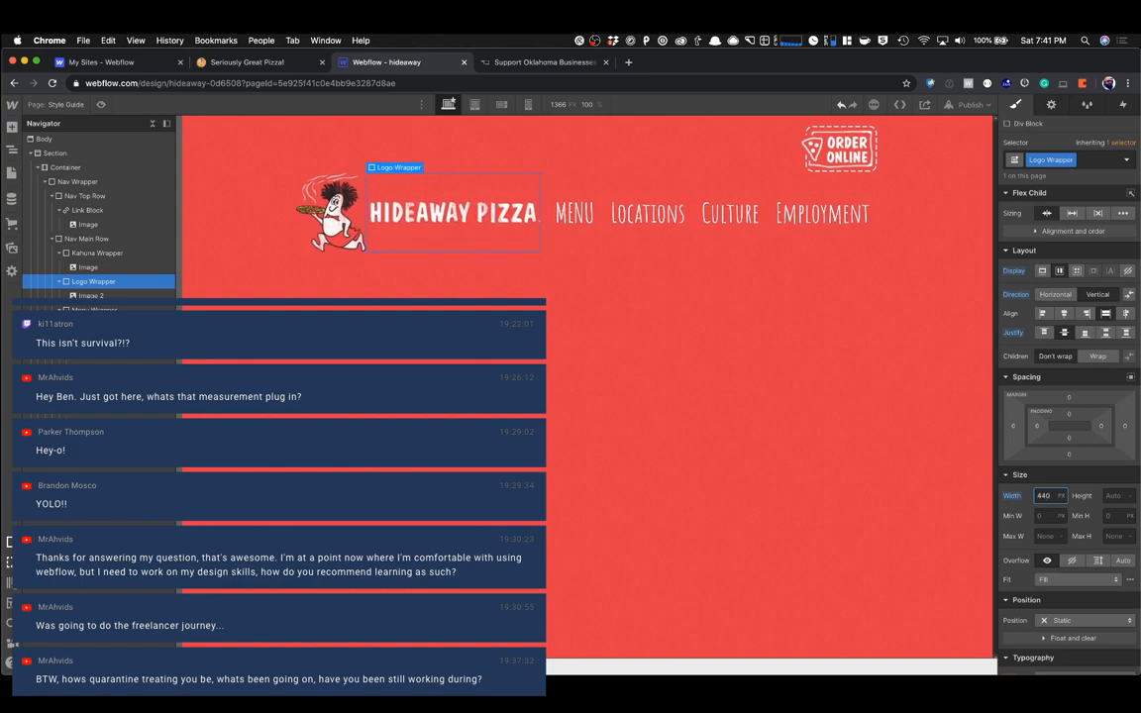
click(706, 247)
click(1070, 215)
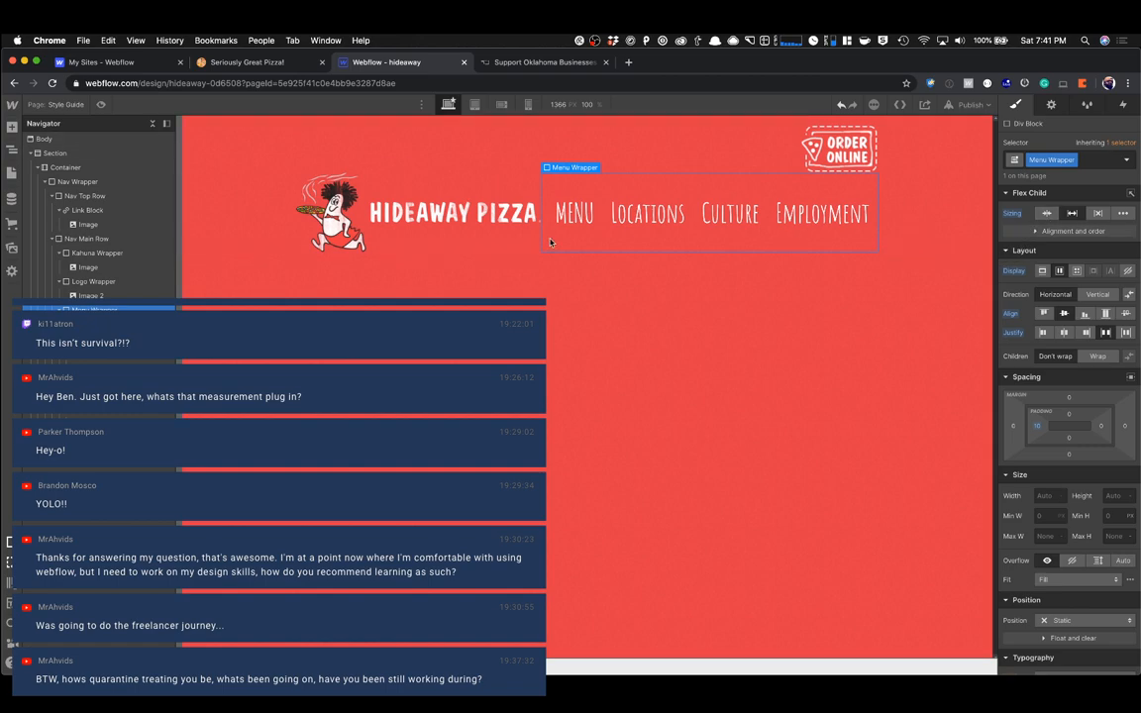
Widen the mascot's Kahuna Wrapper to 230 px and compare the header with the live site.
click(338, 220)
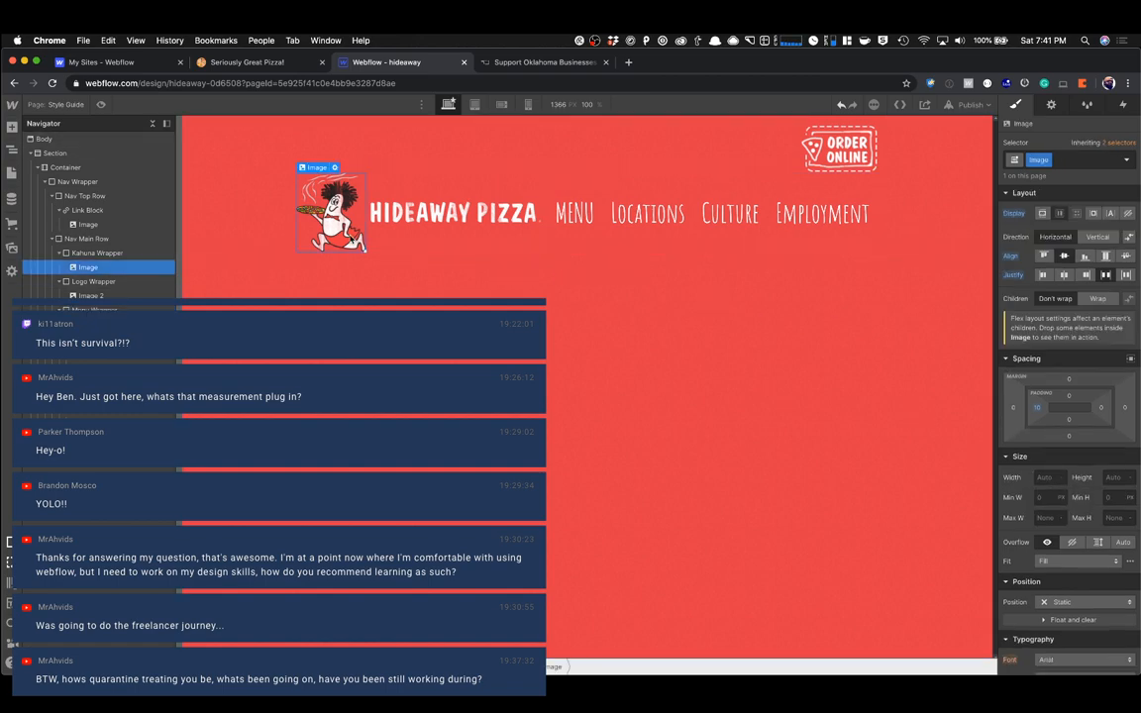
key(Up)
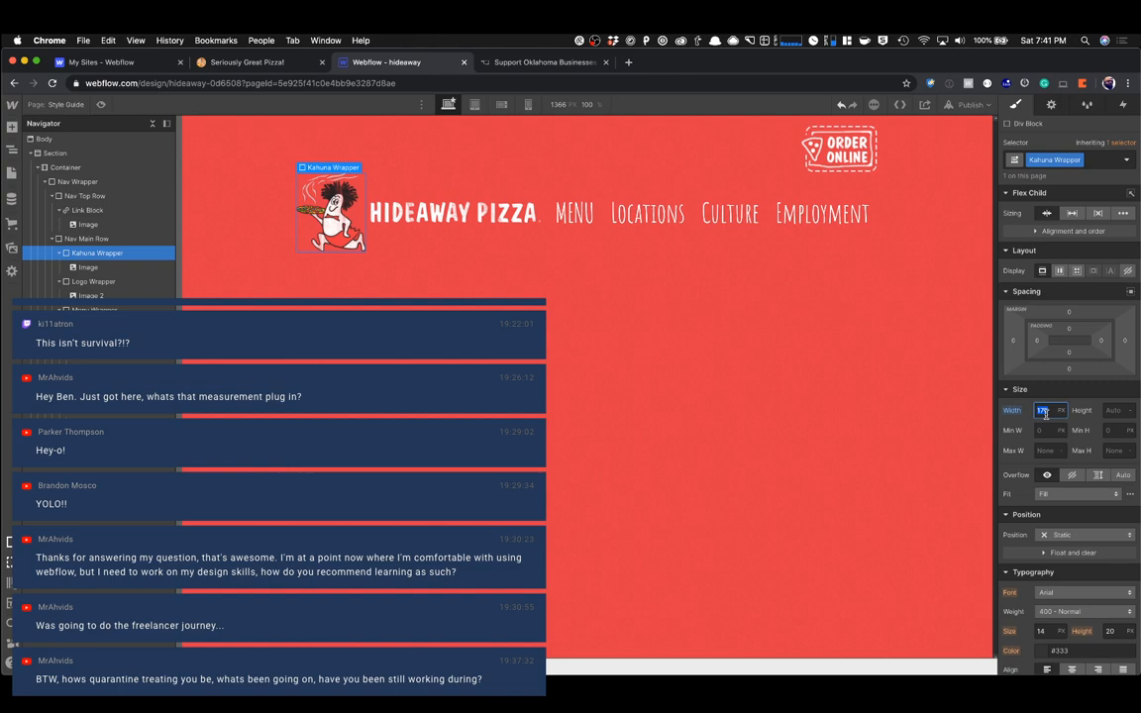
key(shift+Up)
key(shift+Up)
key(shift+Up)
key(shift+Up)
key(shift+Up)
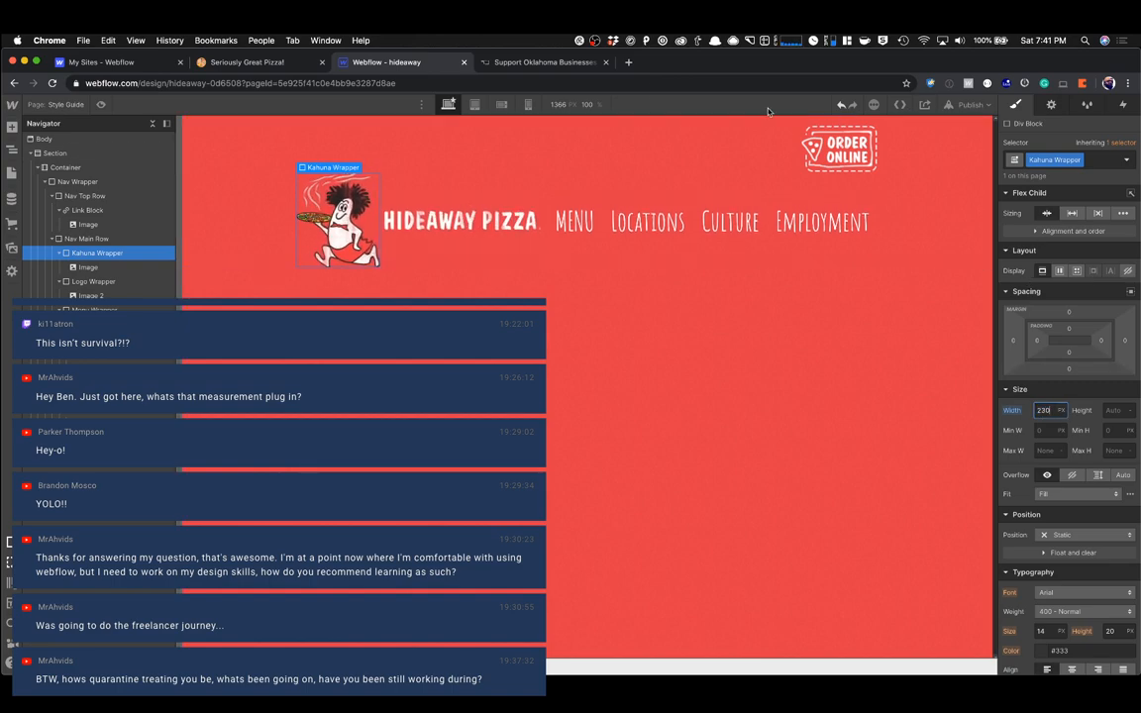
click(252, 62)
click(386, 66)
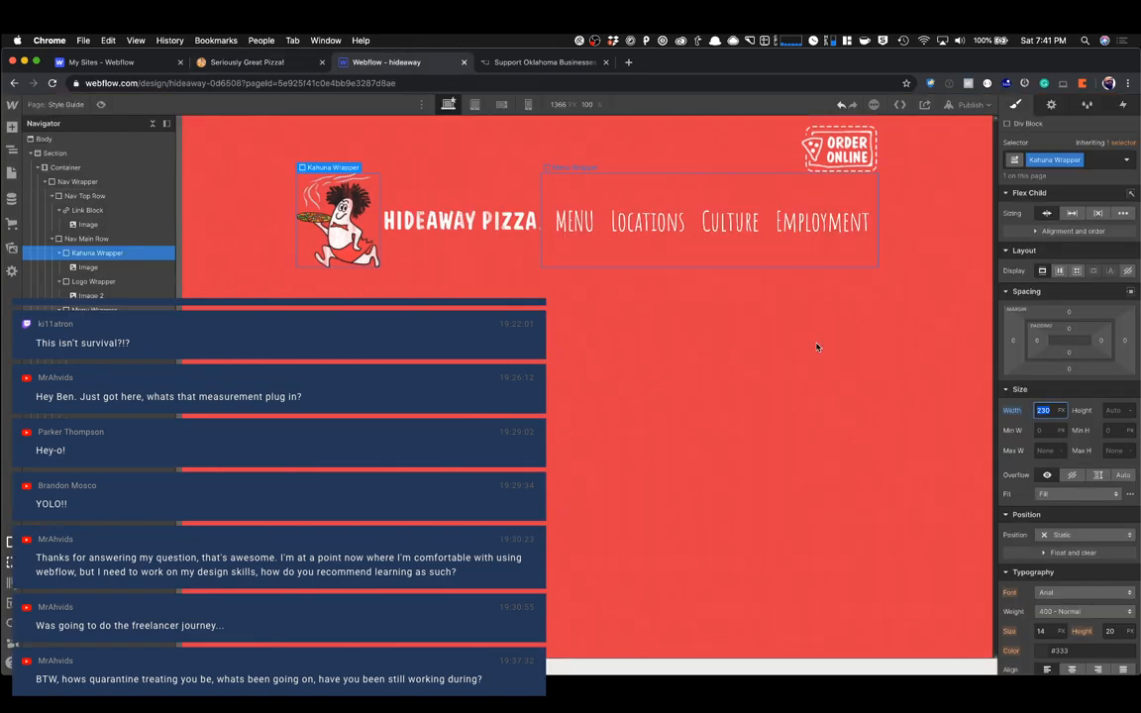
Set the Kahuna Wrapper's width to 270 px and compare the header with the live site again.
click(1047, 411)
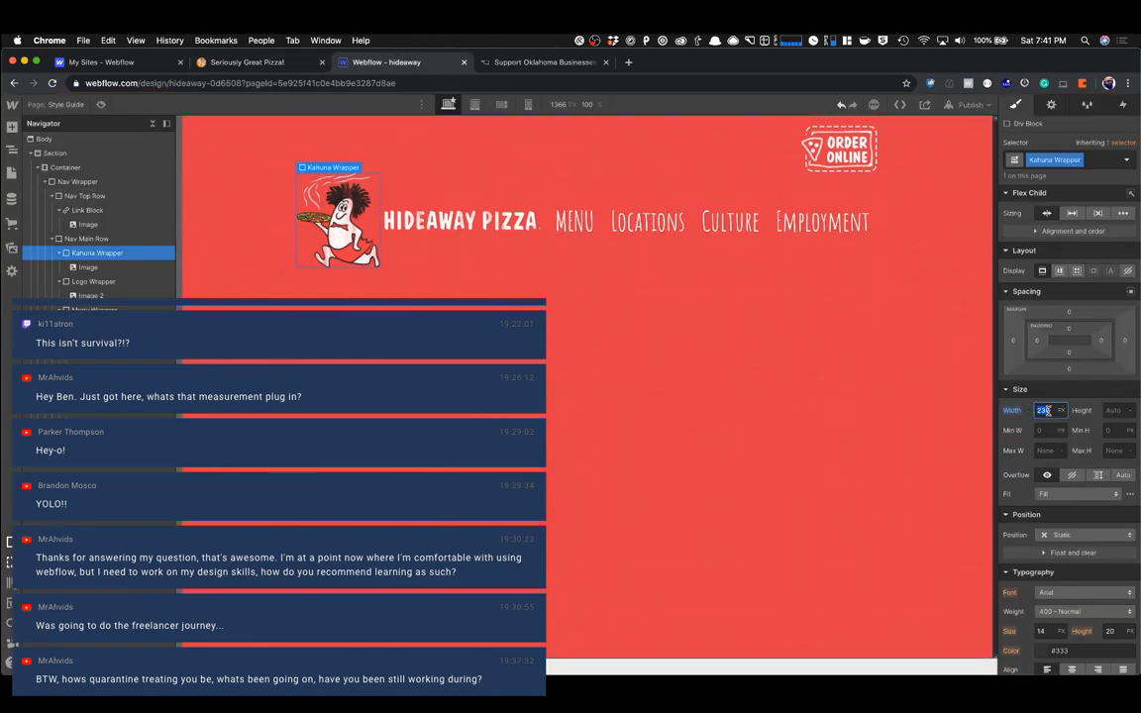
text(270)
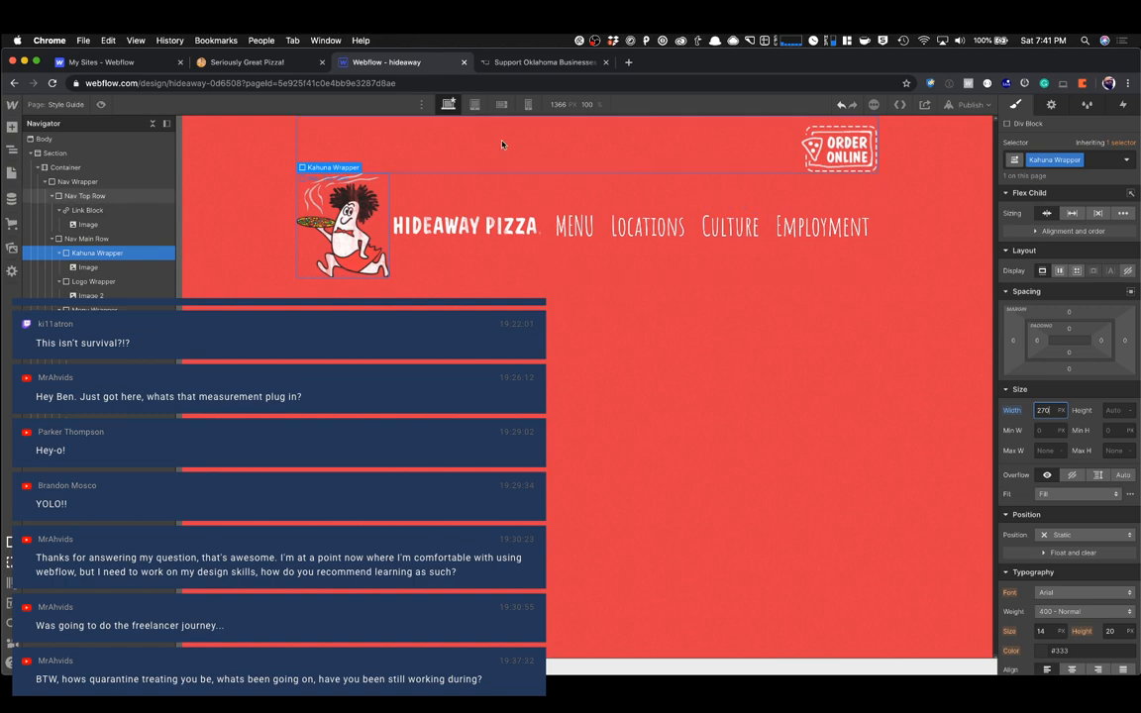
click(247, 62)
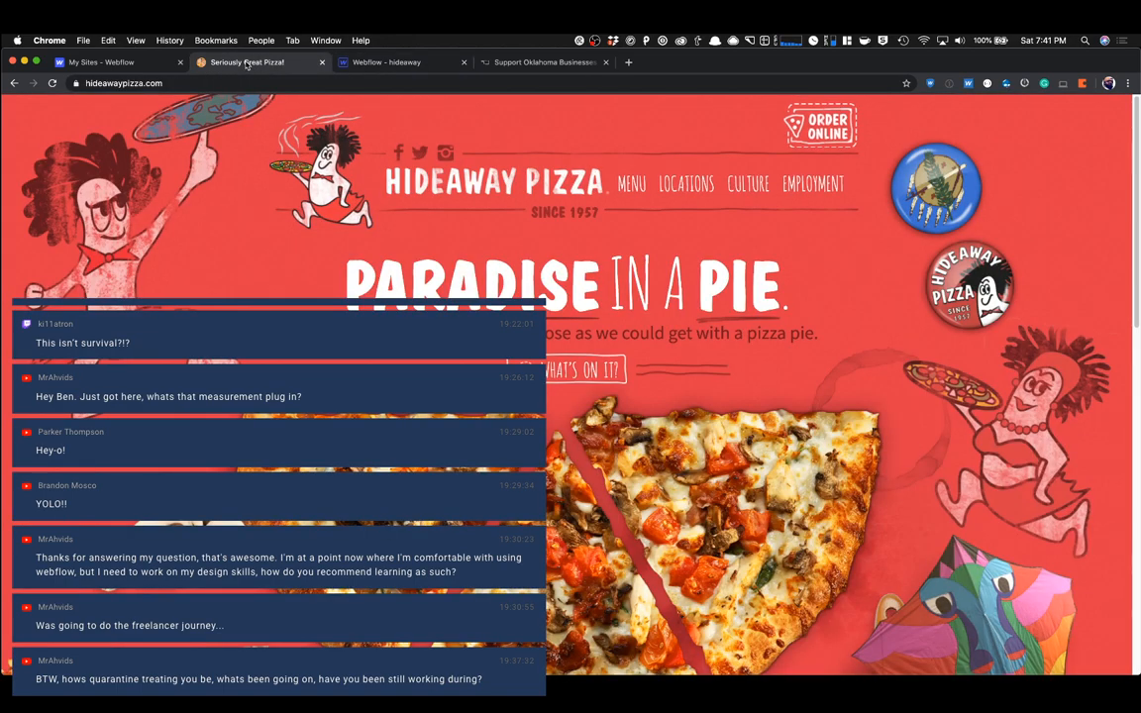
Switch back to Webflow from the live site and try widening the Logo Wrapper to 510 px.
click(386, 62)
click(454, 255)
click(453, 256)
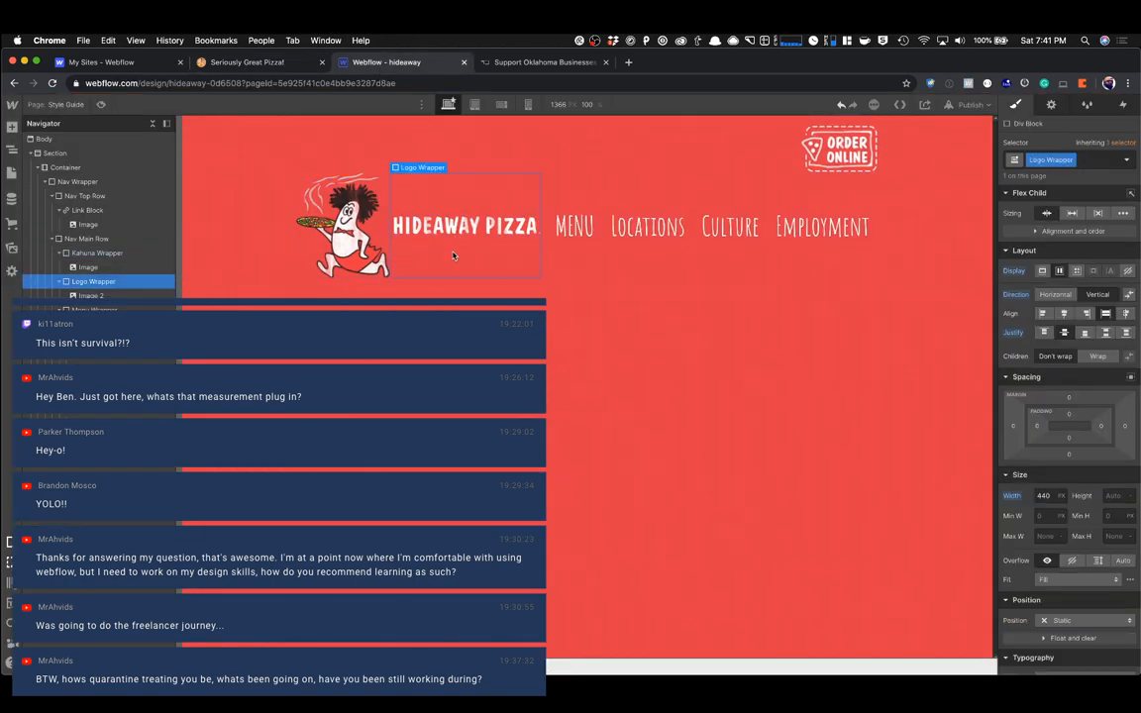
click(1044, 495)
key(Up)
key(Up)
key(Up)
key(Up)
key(Up)
key(Up)
key(Up)
key(Up)
key(Up)
key(Up)
key(Up)
key(Up)
key(Up)
key(Up)
key(Up)
key(Up)
key(Up)
key(Up)
key(Up)
key(Up)
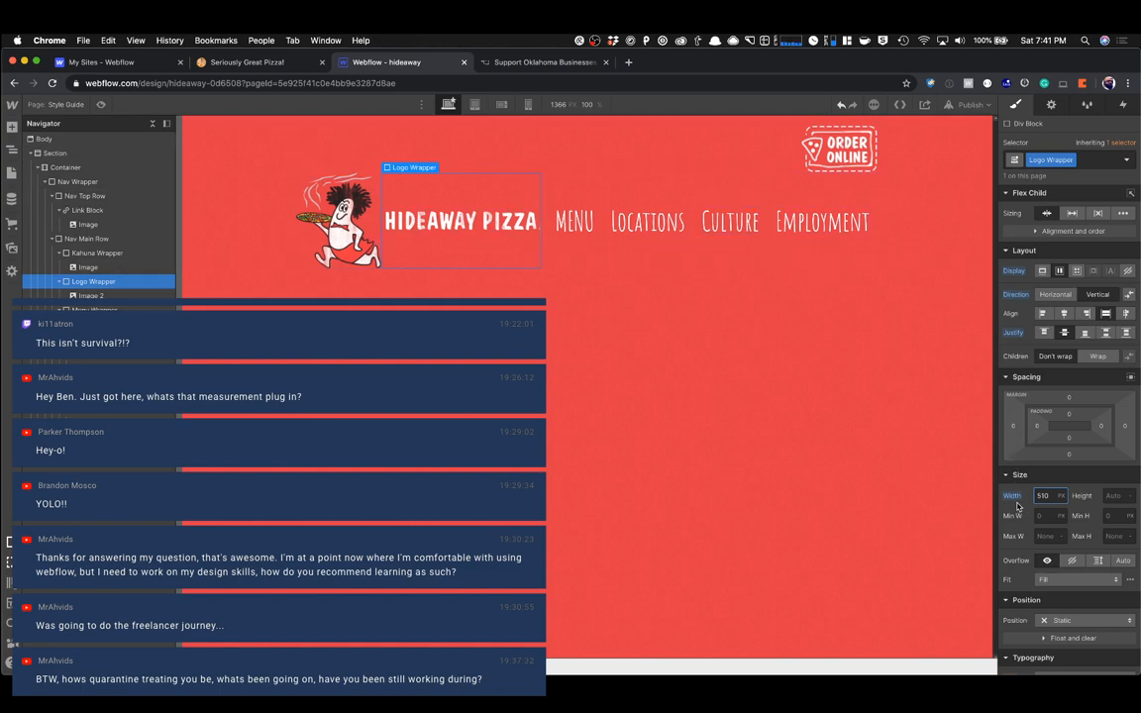
Reset the Kahuna Wrapper's width to Auto.
click(323, 257)
key(Up)
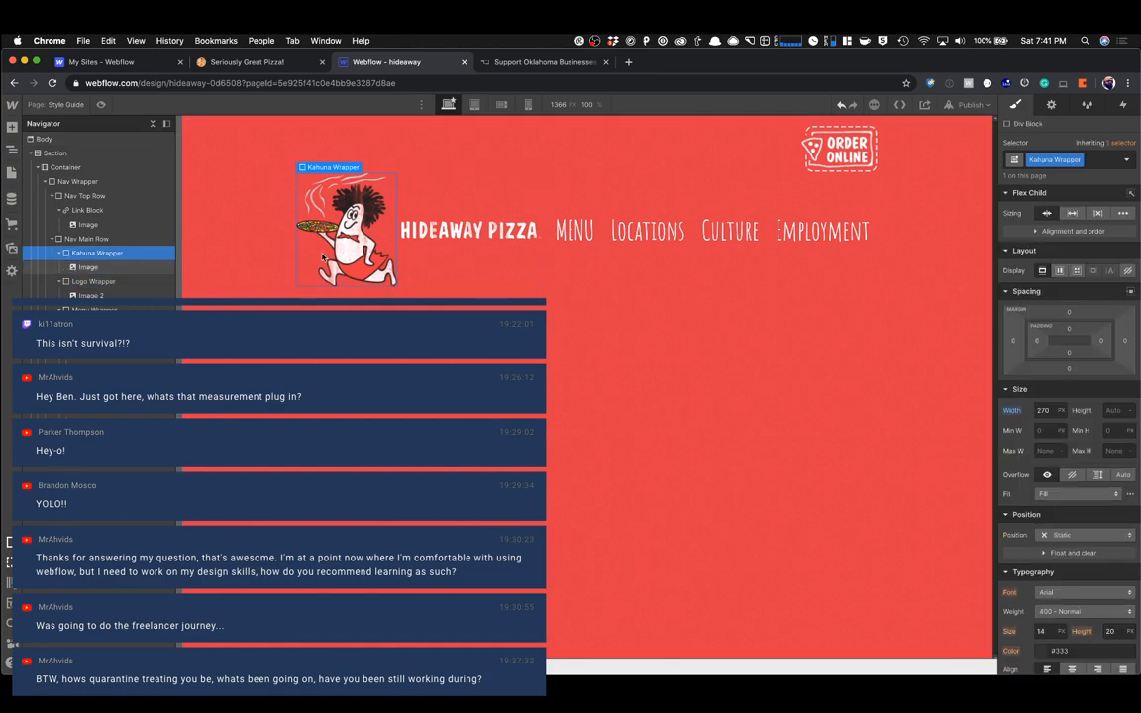
alt+click(1015, 410)
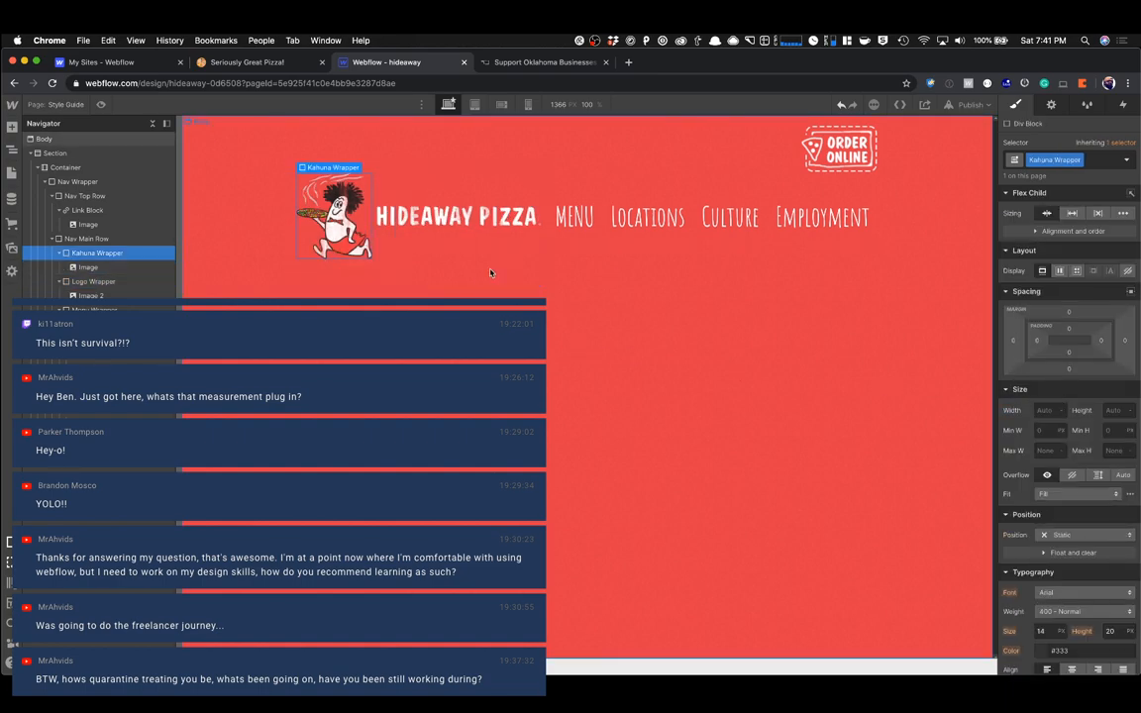
Examine the header's element structure from the Nav Wrapper down to the Kahuna Wrapper, collapsing the Nav Top Row.
click(426, 241)
key(Up)
key(Up)
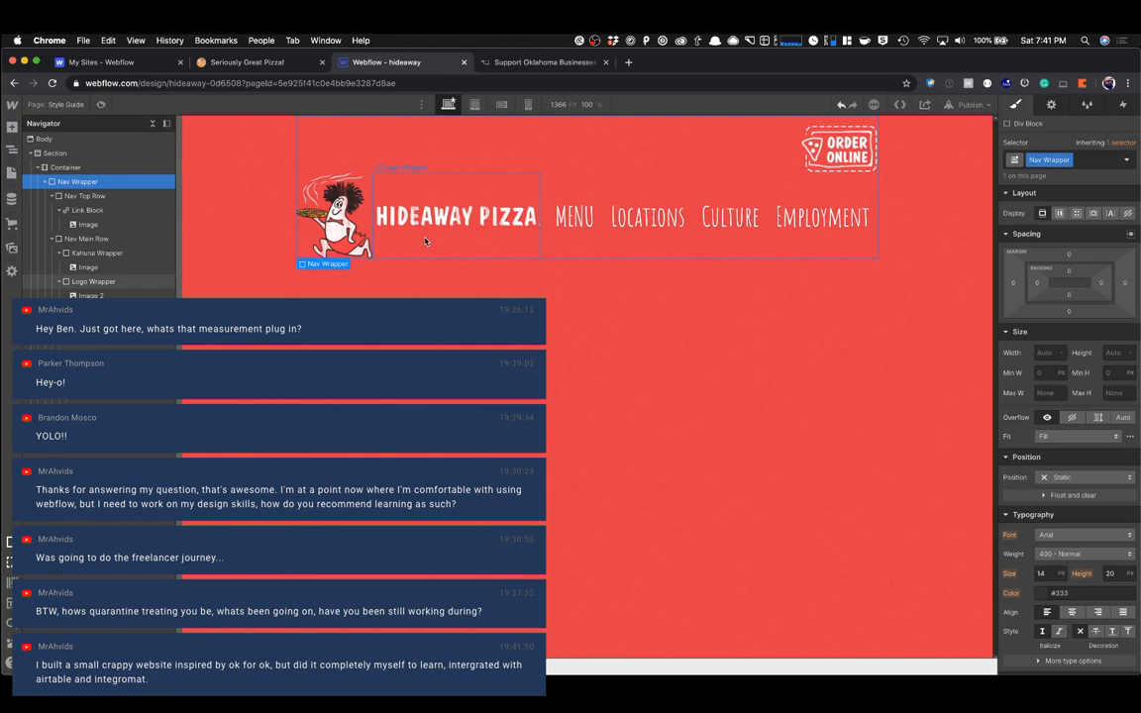
click(70, 196)
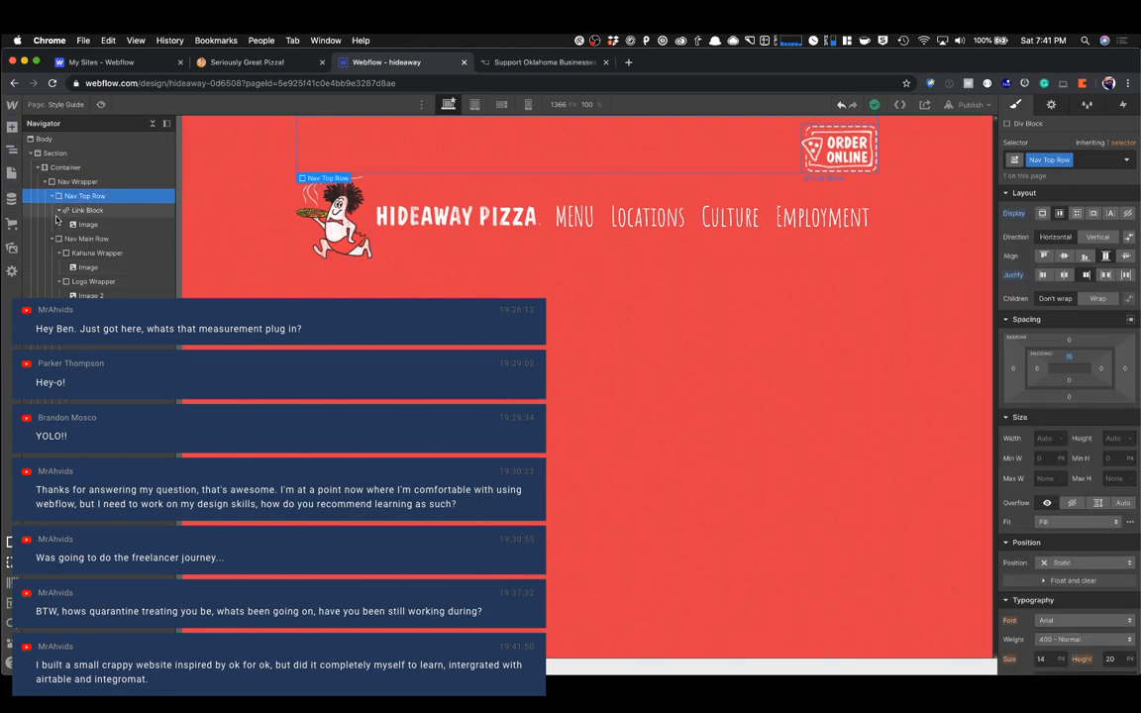
click(59, 211)
click(51, 196)
click(70, 211)
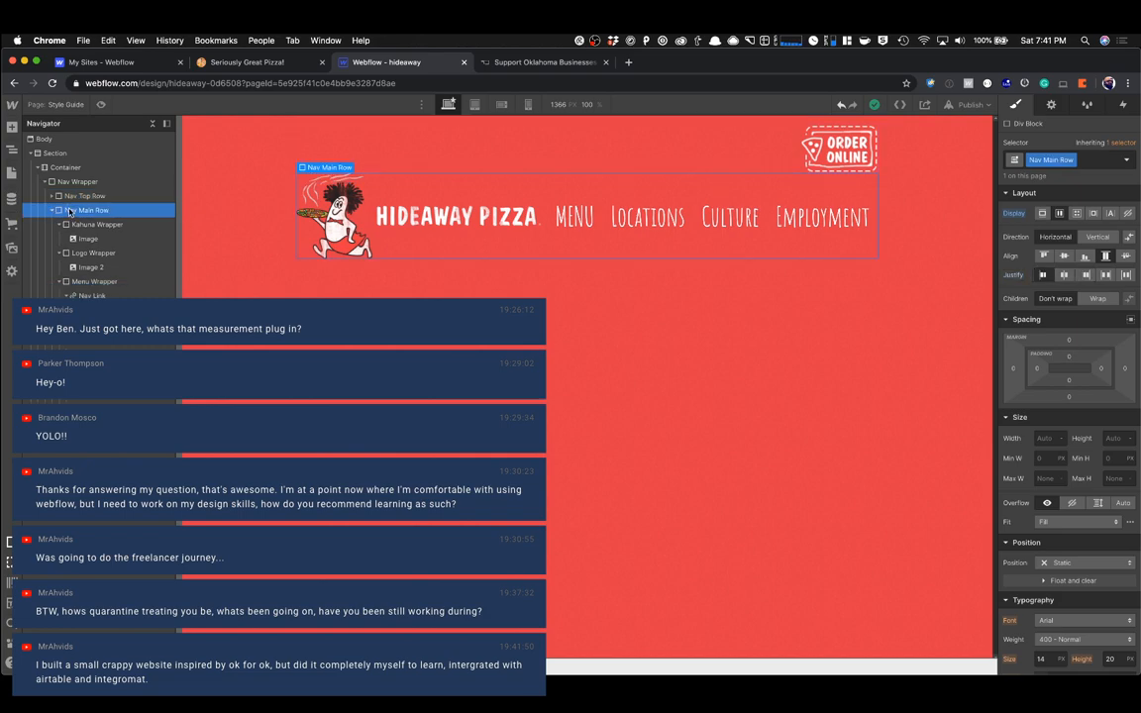
click(52, 211)
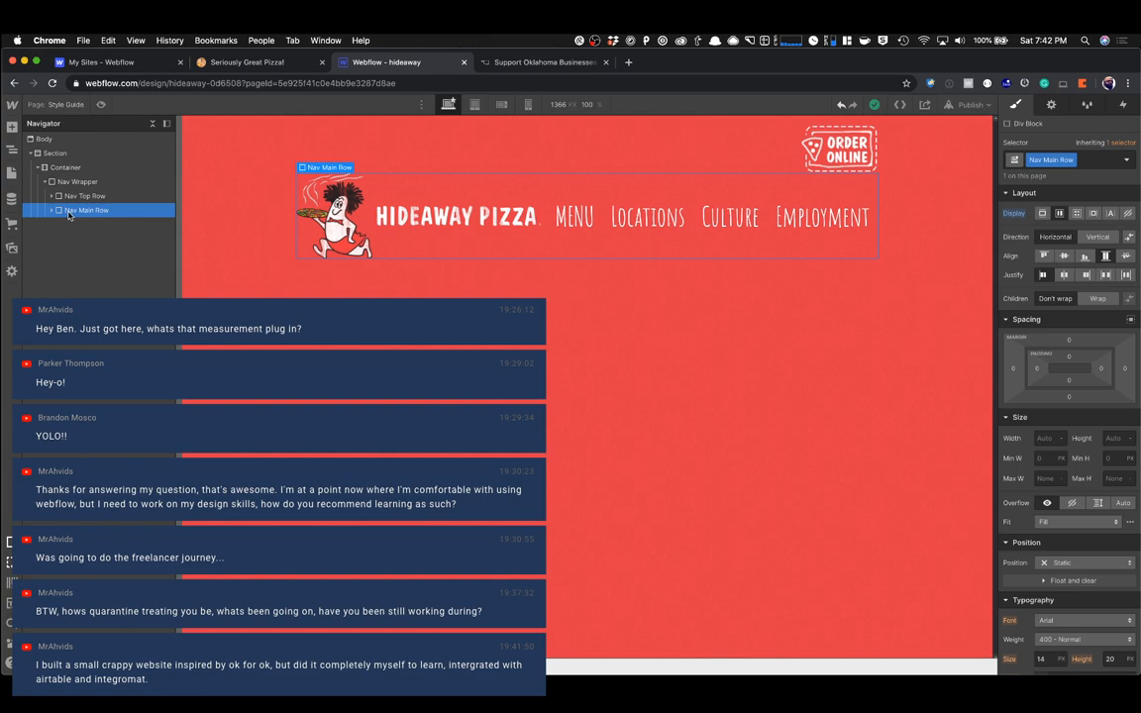
click(52, 211)
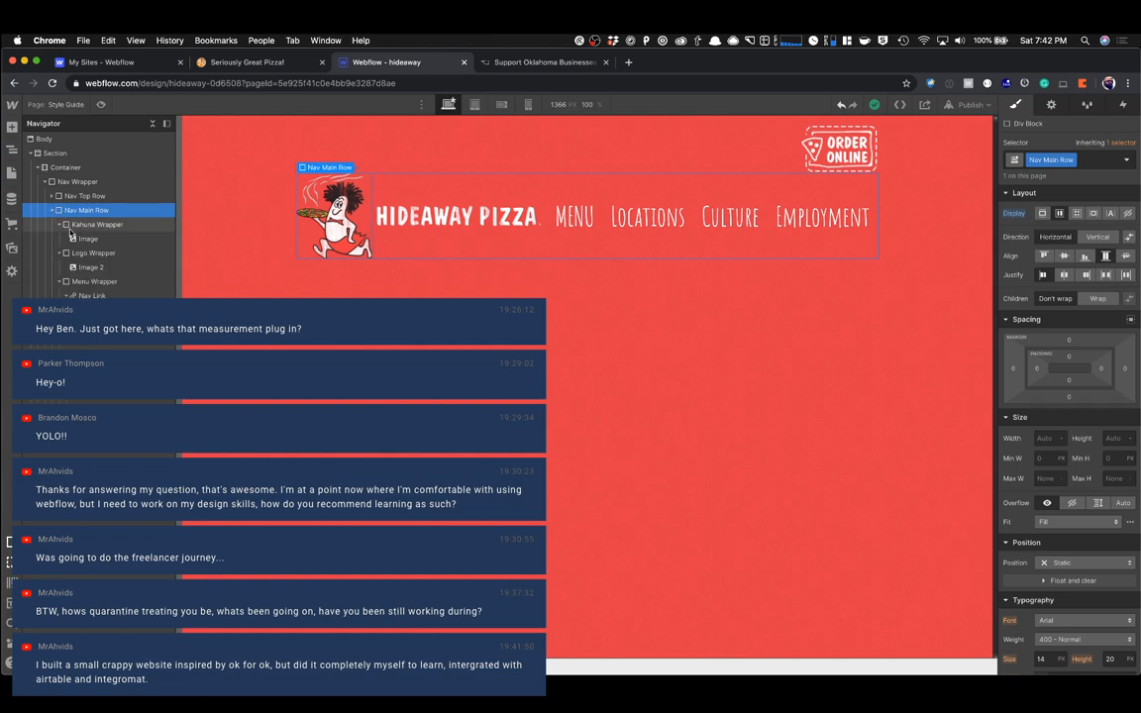
click(89, 225)
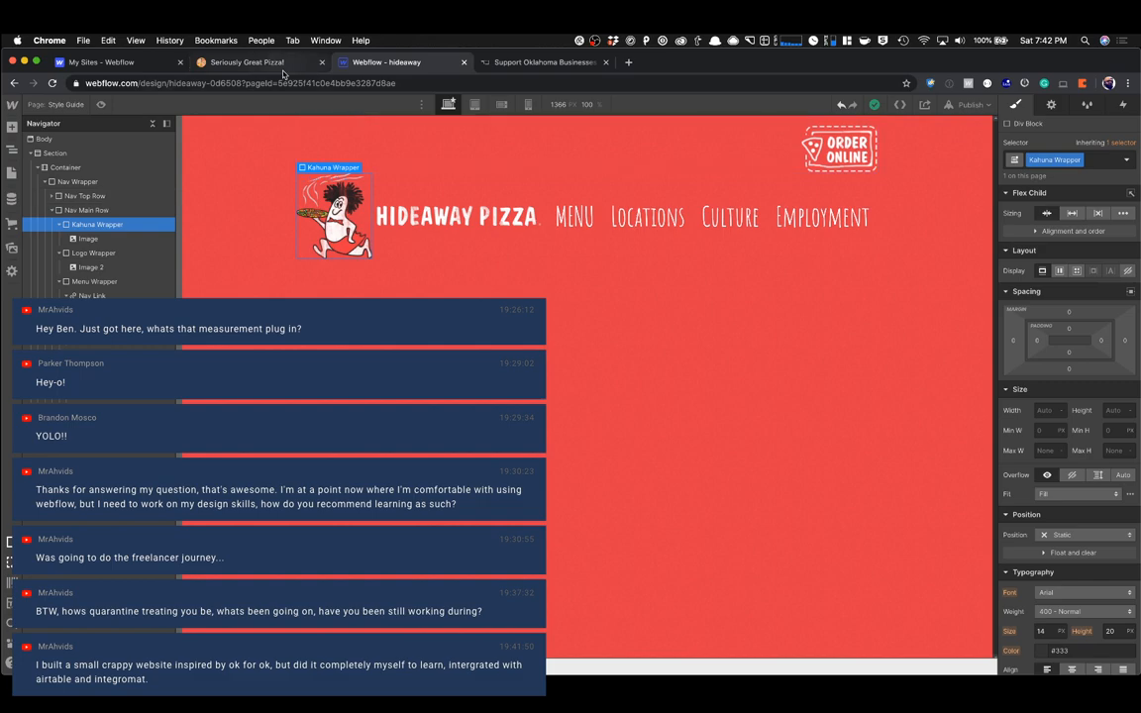
Reset the Menu Wrapper's flex sizing to its default.
click(574, 255)
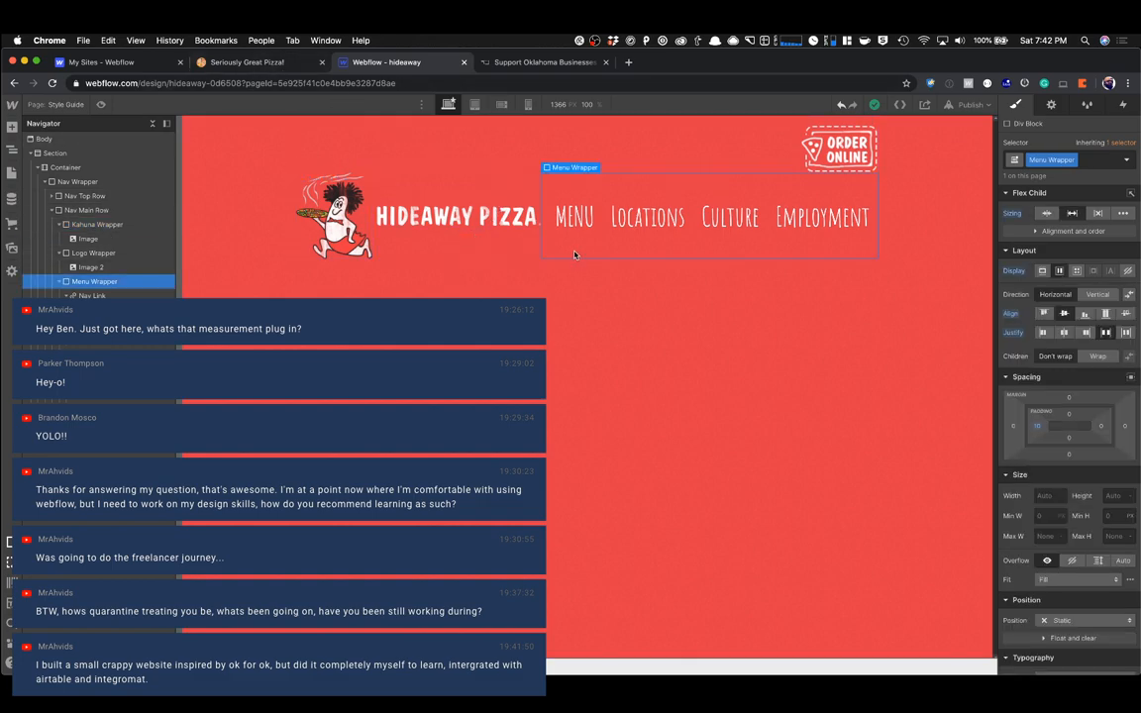
right_click(1013, 216)
click(1012, 217)
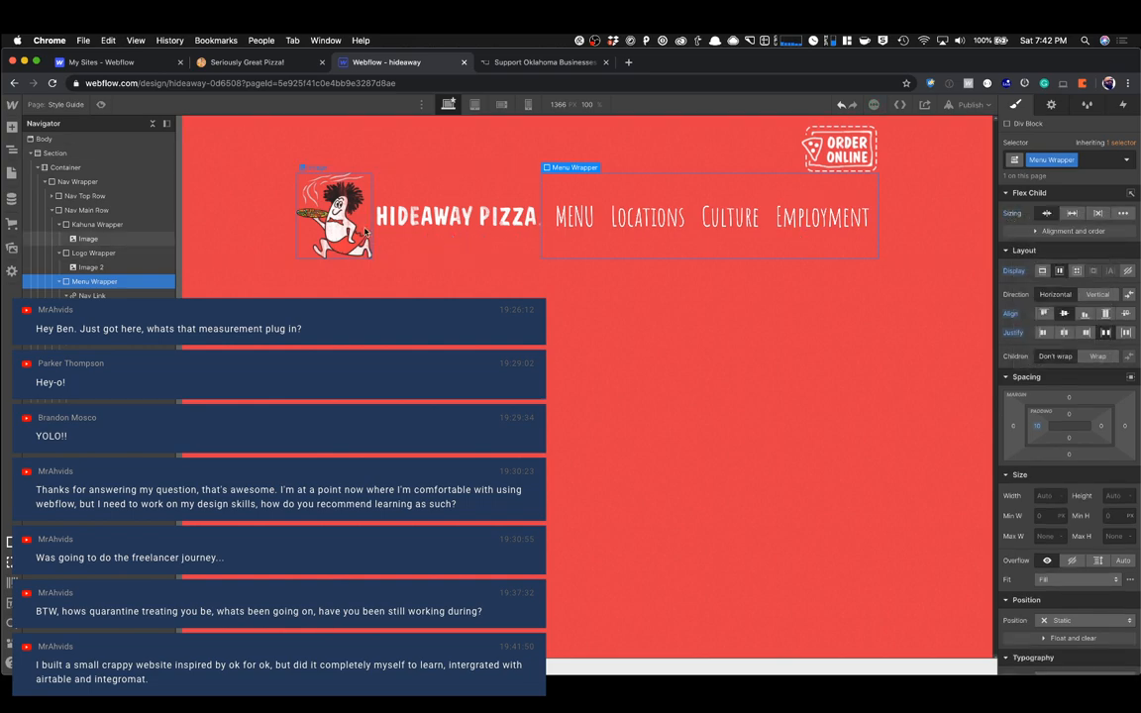
Select the Kahuna Wrapper and inspect the mascot's before pseudo-element on the live Hideaway Pizza site for its dimensions.
click(365, 231)
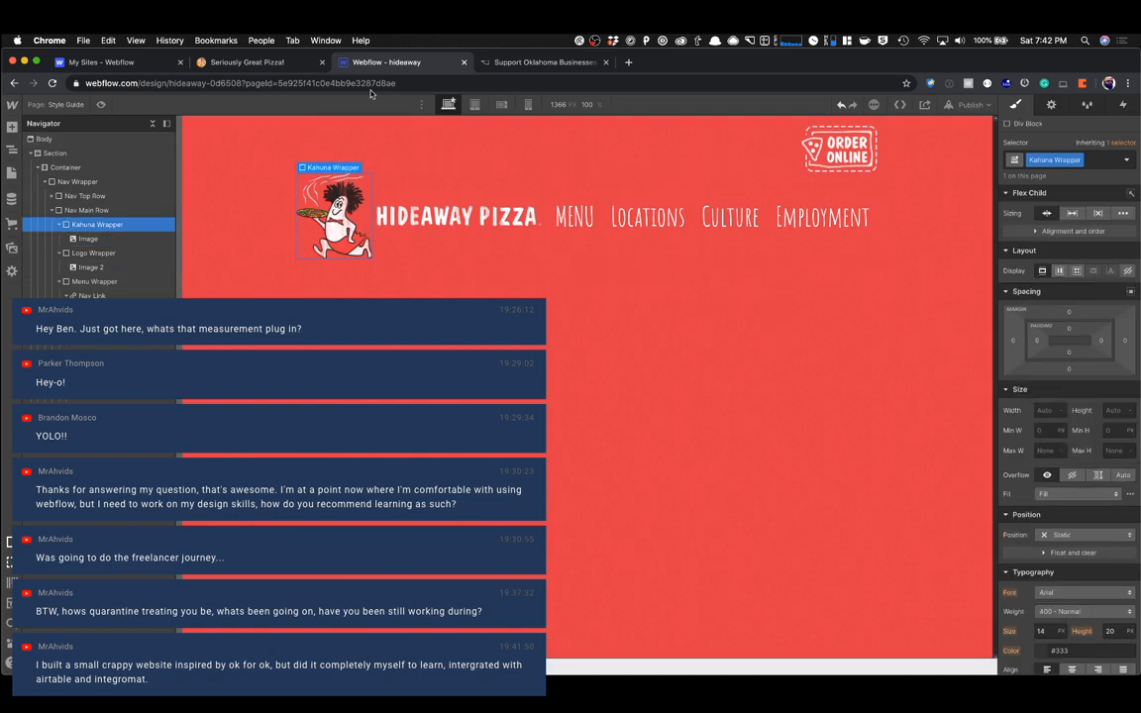
click(247, 64)
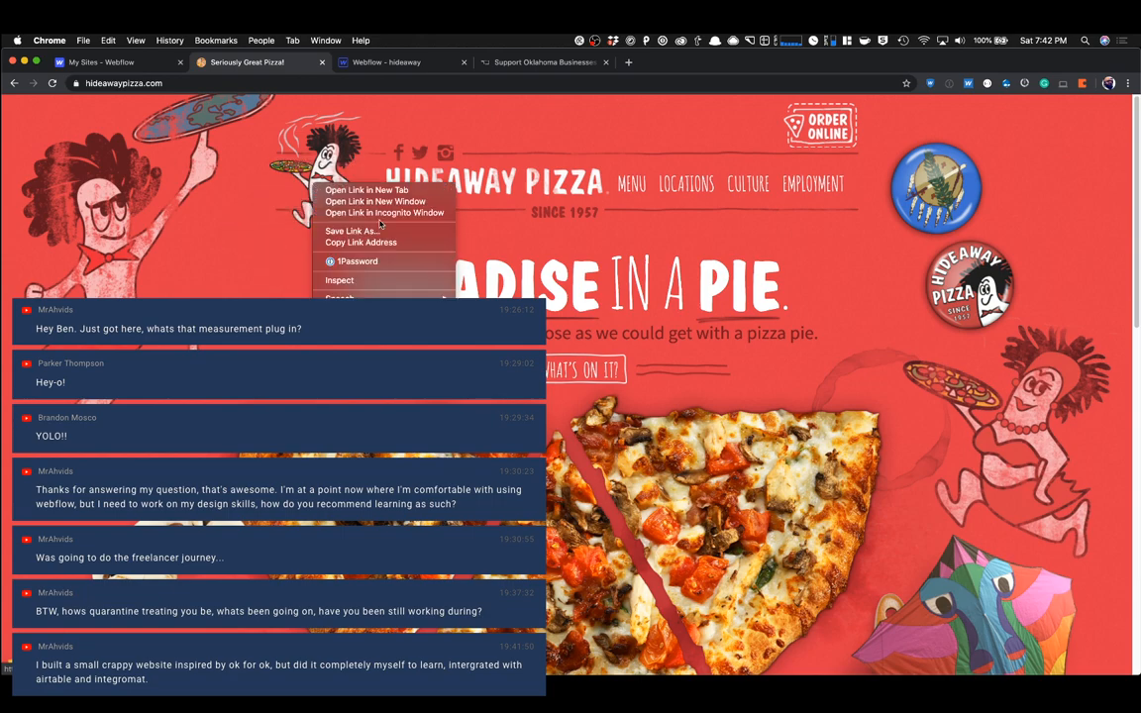
click(342, 281)
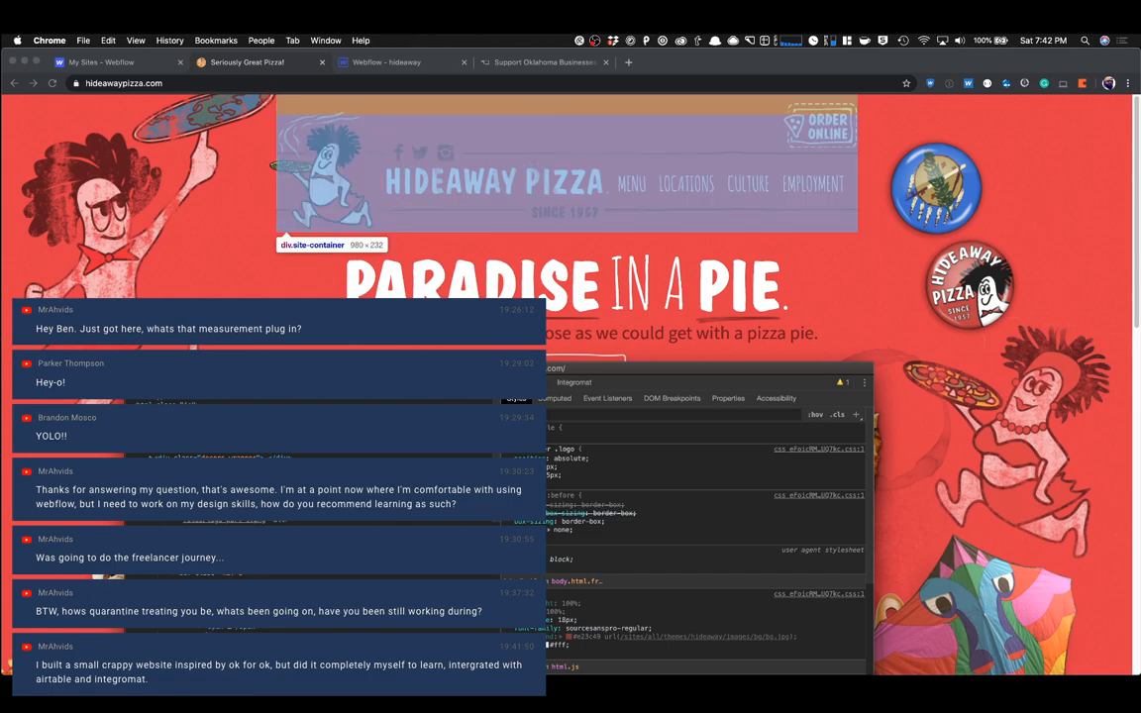
click(228, 496)
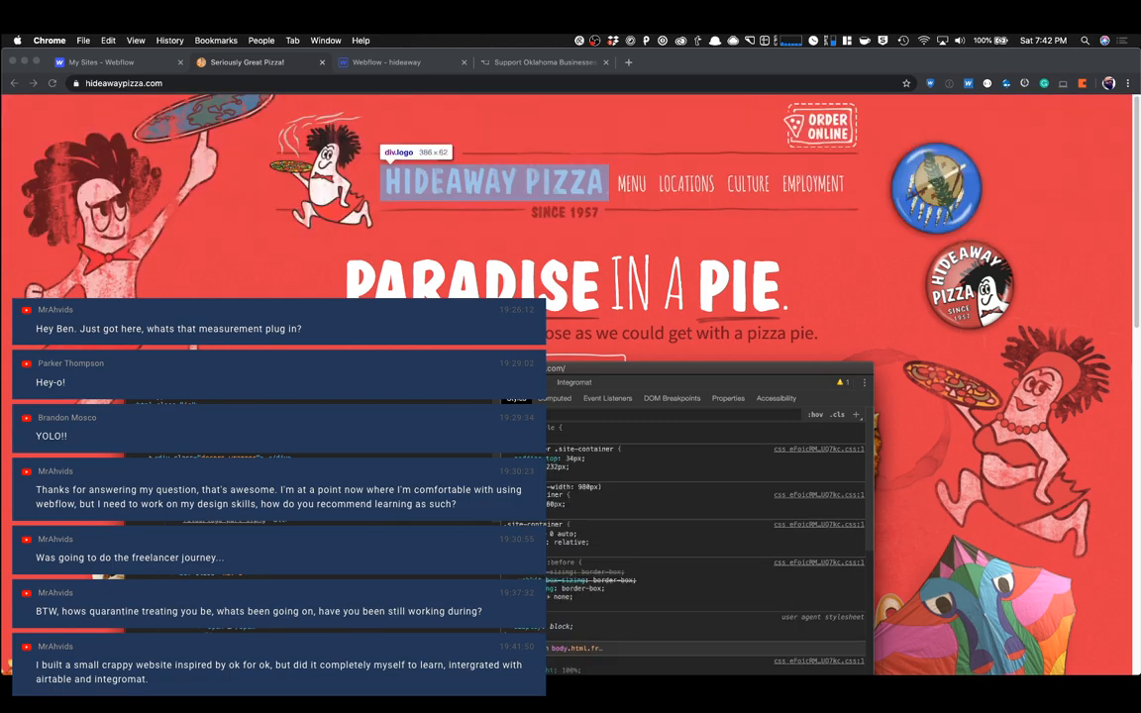
click(228, 513)
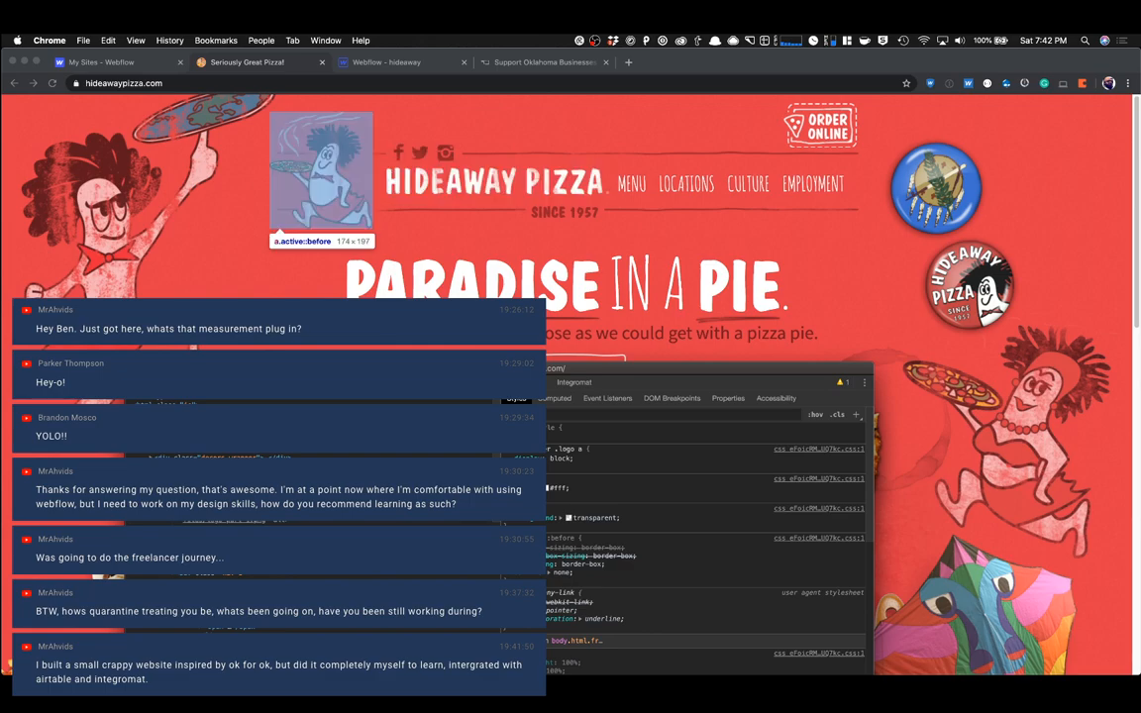
click(228, 528)
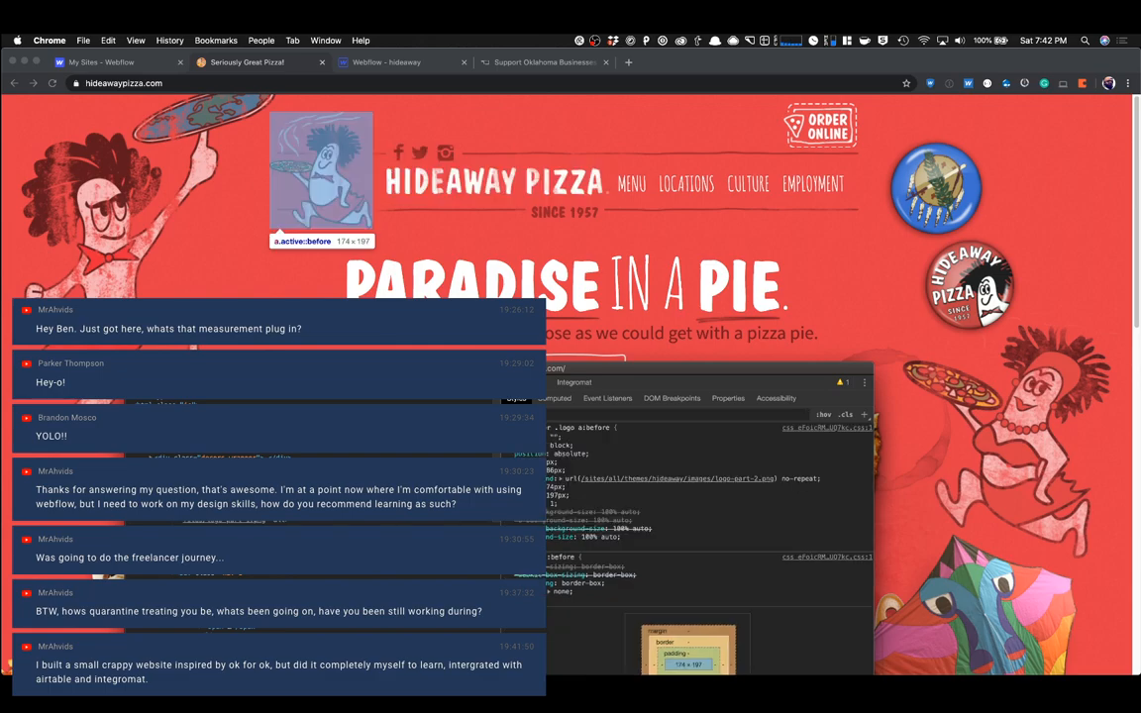
Return to Webflow and set the Kahuna Wrapper's width to 174 px.
click(386, 62)
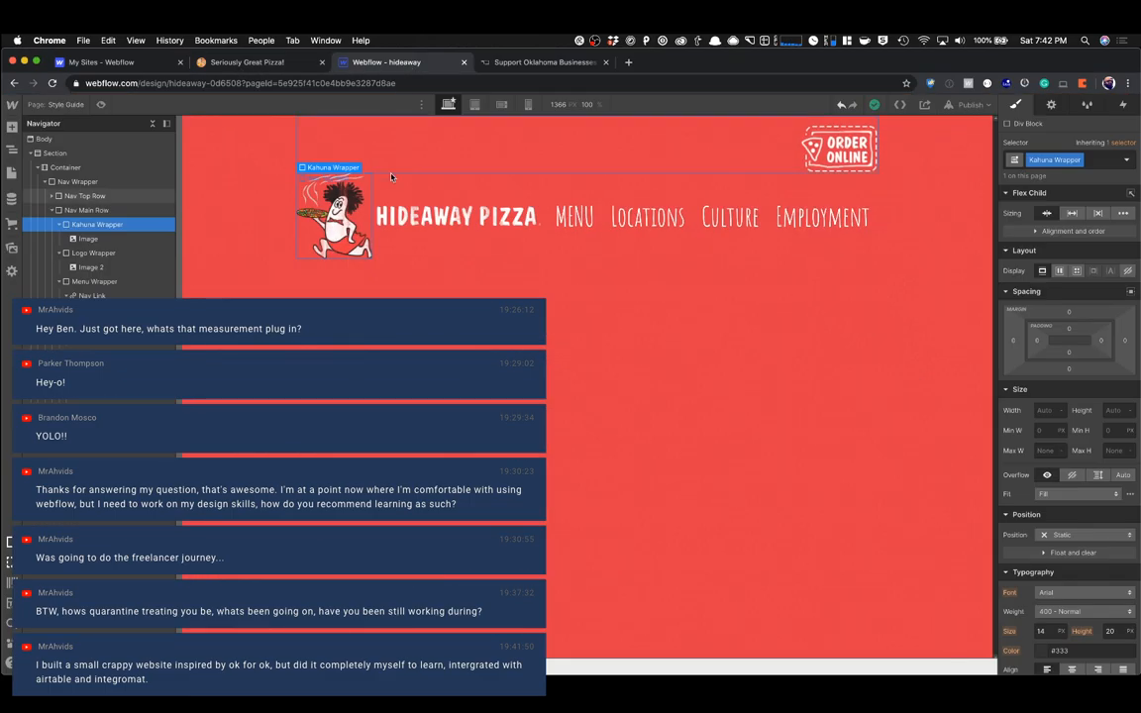
click(1039, 409)
text(174)
key(Tab)
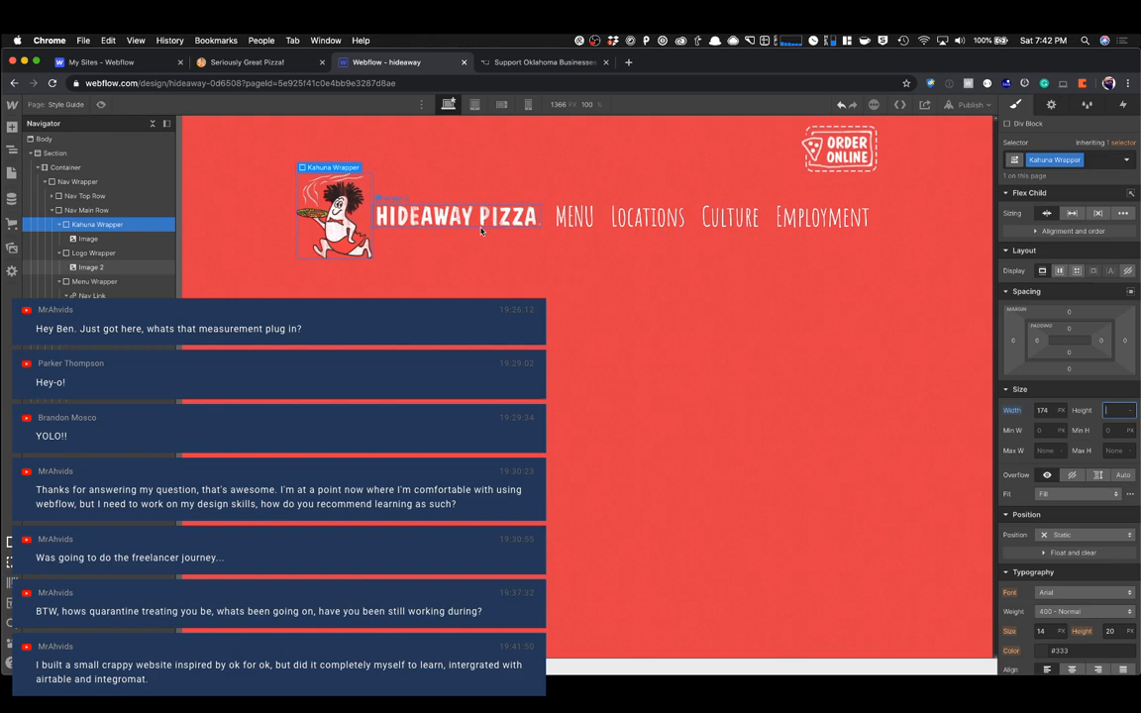
Select the Logo Wrapper and inspect the Hideaway Pizza logo image on the live site for its dimensions.
click(515, 242)
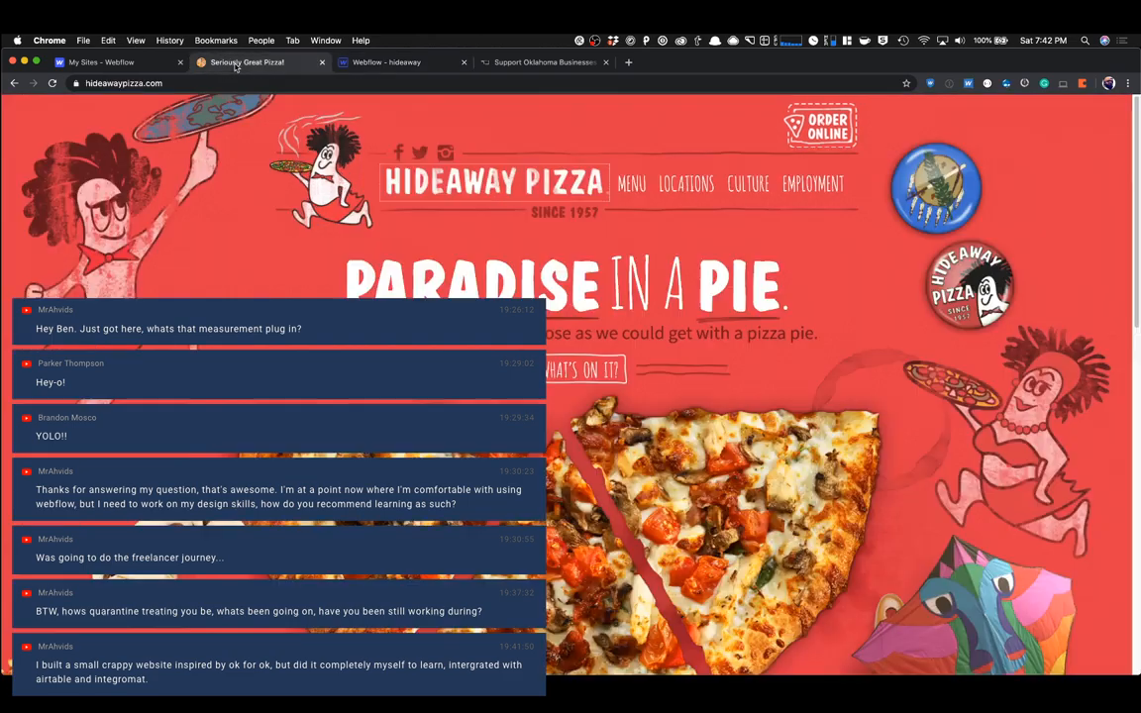
click(210, 57)
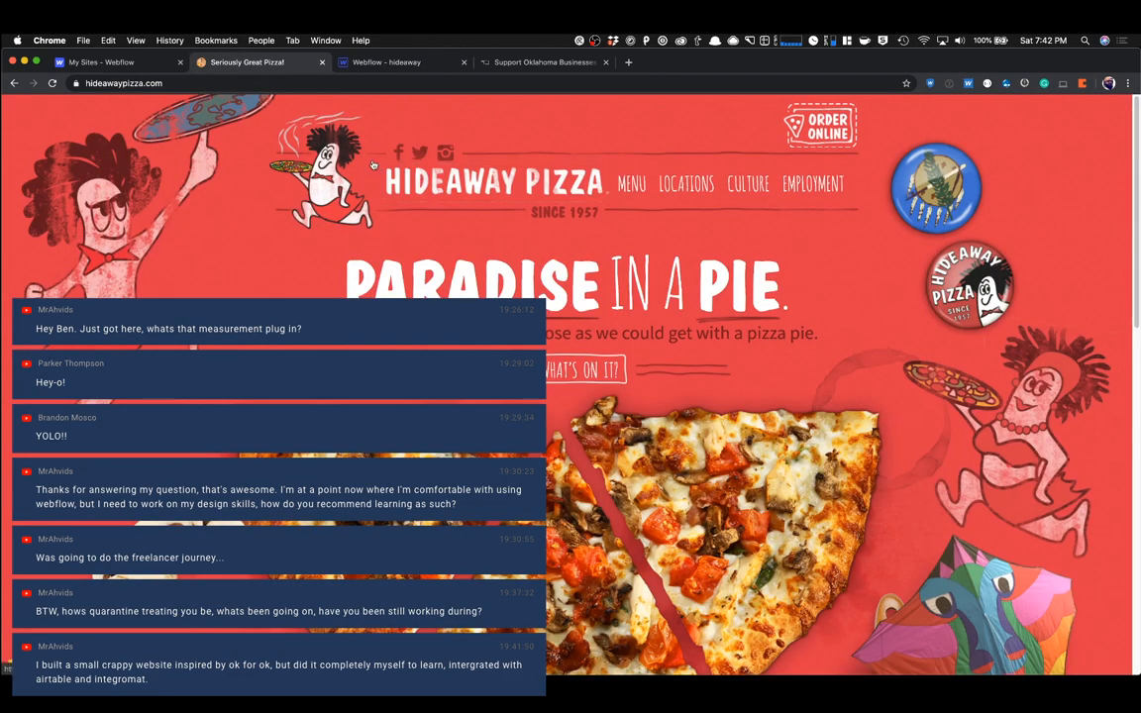
right_click(433, 174)
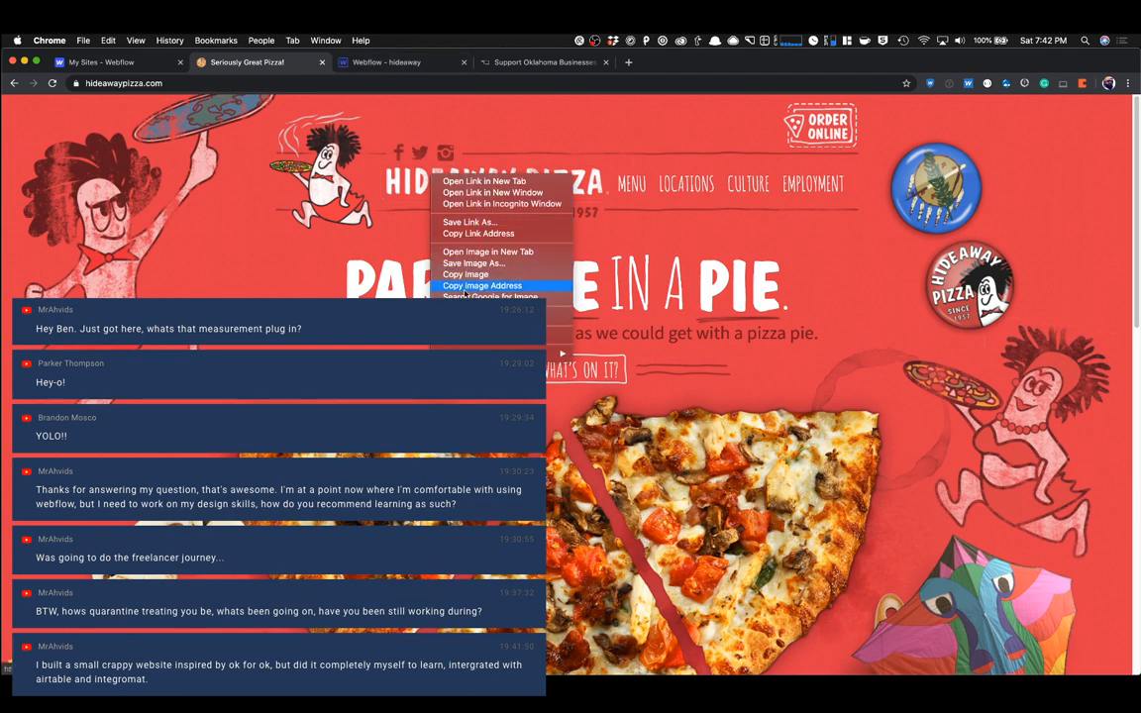
click(476, 339)
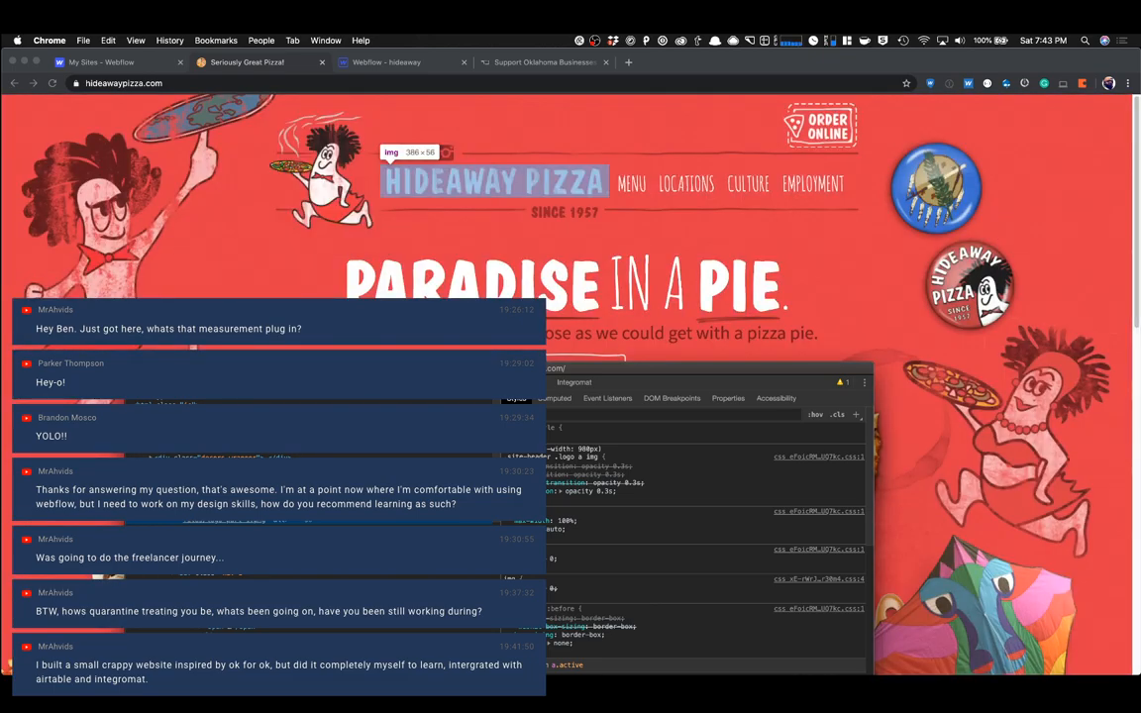
Return to Webflow and set the Logo Wrapper's width to 386 px.
click(371, 64)
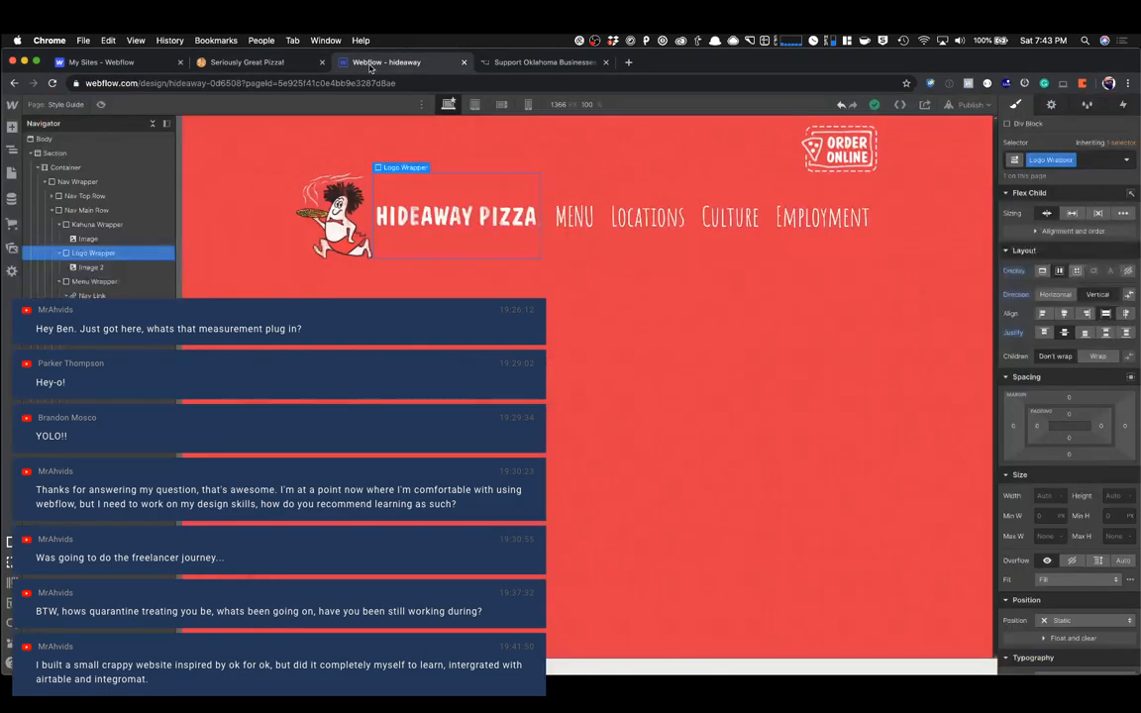
click(1044, 494)
text(386)
key(Tab)
Try widths of 40 px and 4% on the Menu Wrapper, and reset its width to Auto.
click(583, 252)
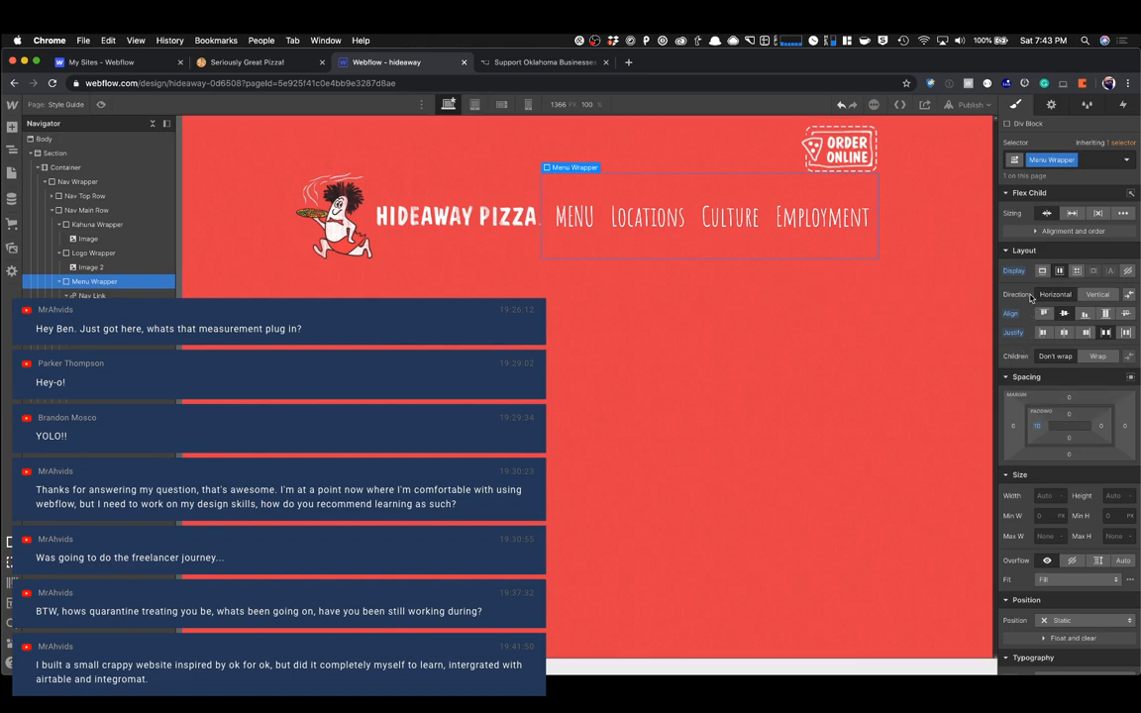
click(1044, 496)
key(Tab)
text(5)
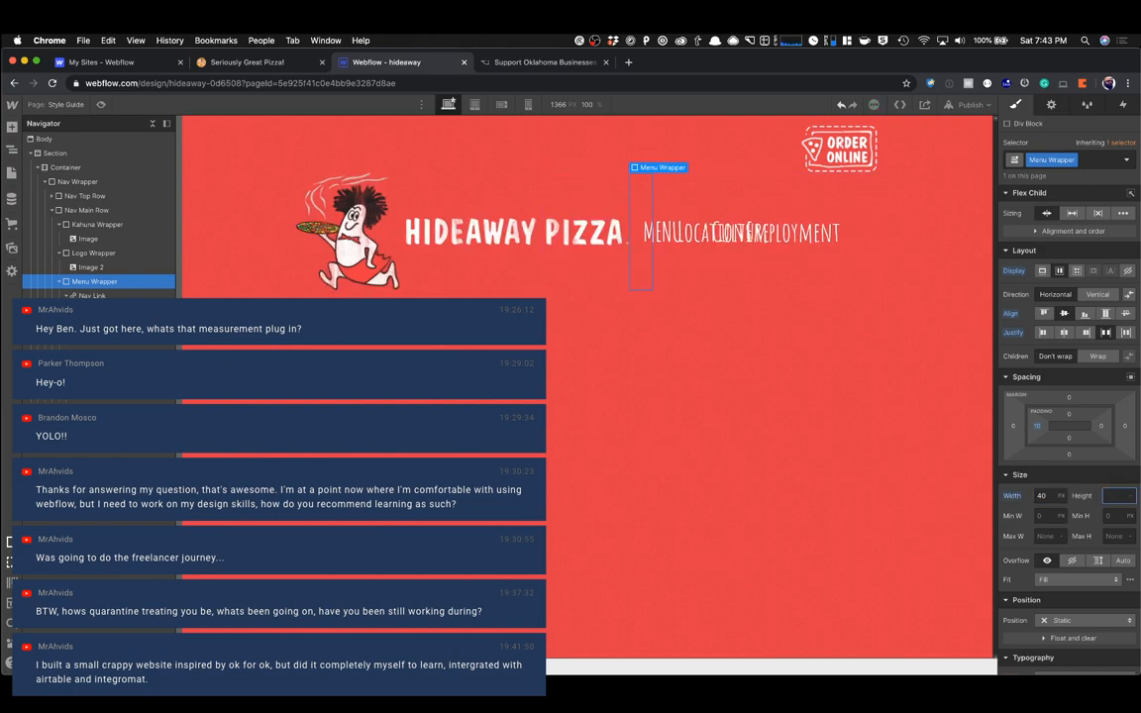
key(Return)
click(1040, 495)
text(4%)
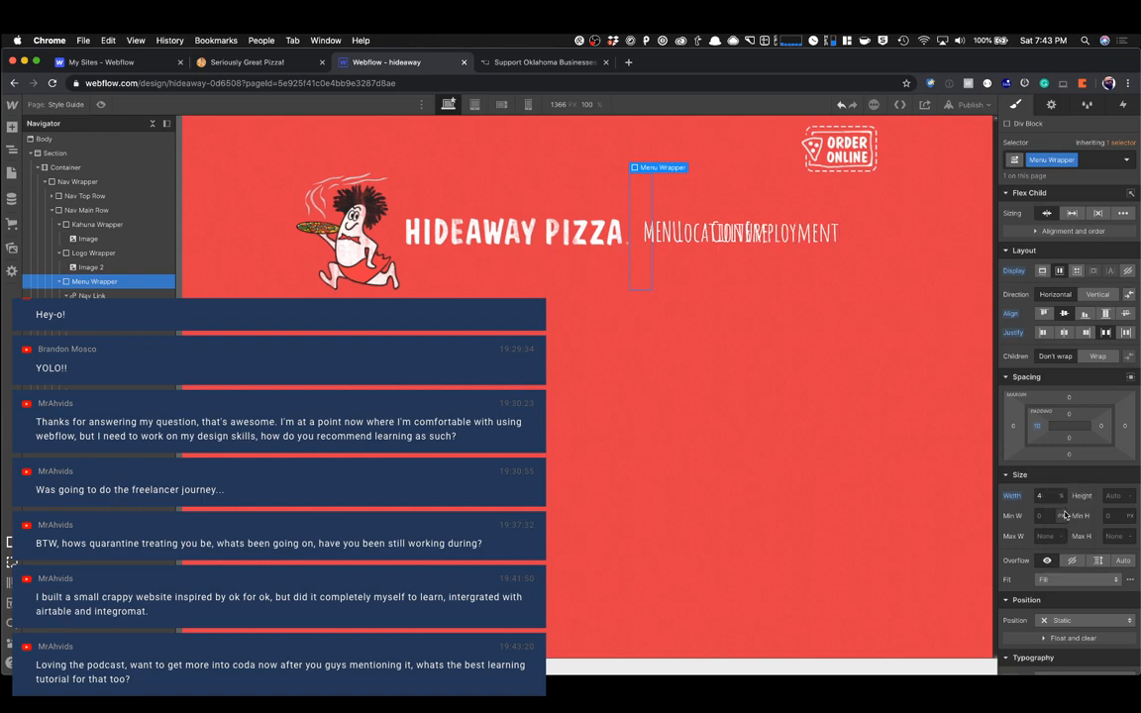
right_click(1013, 498)
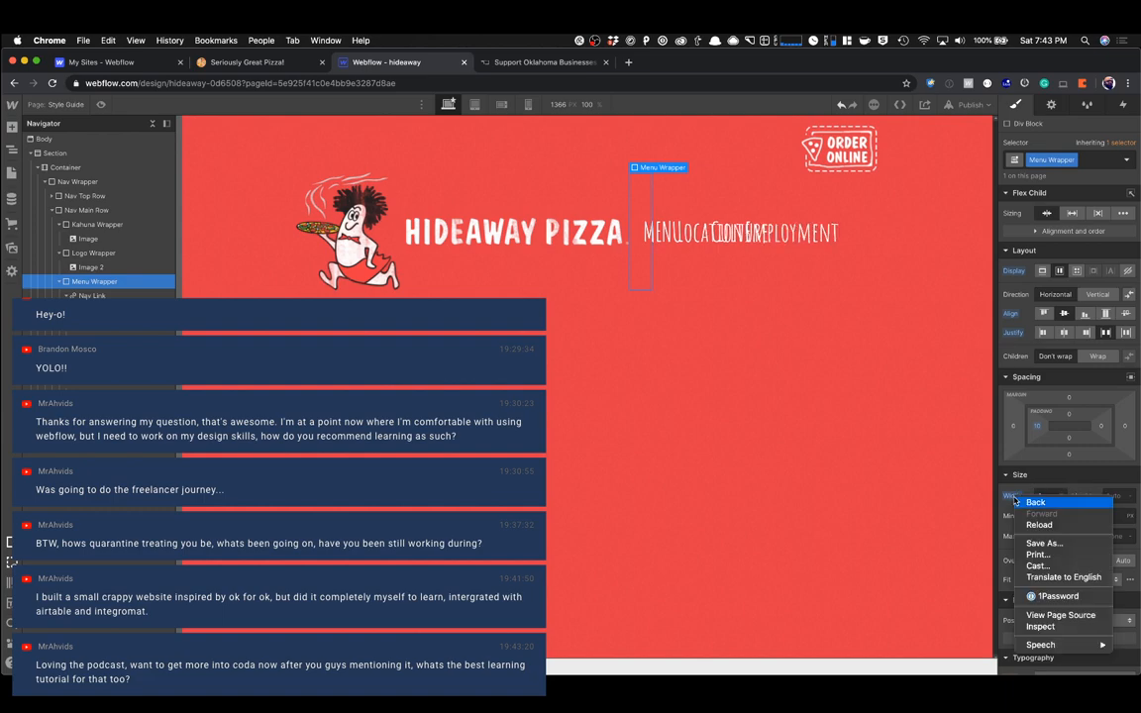
click(1011, 499)
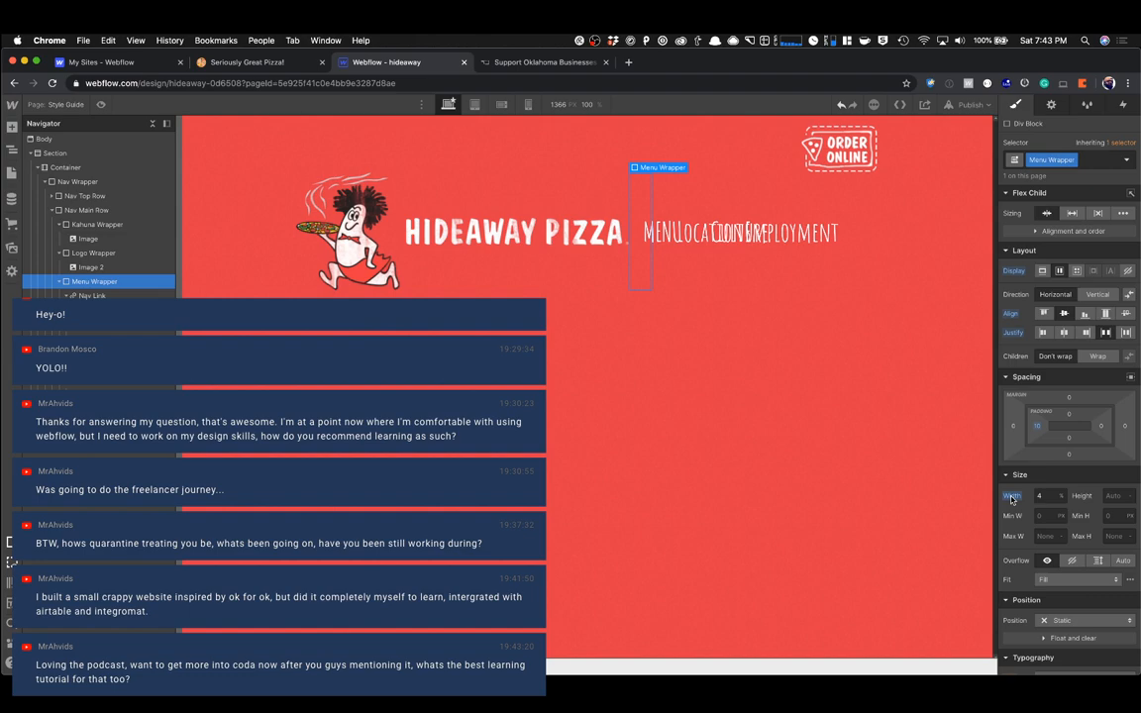
alt+click(1012, 499)
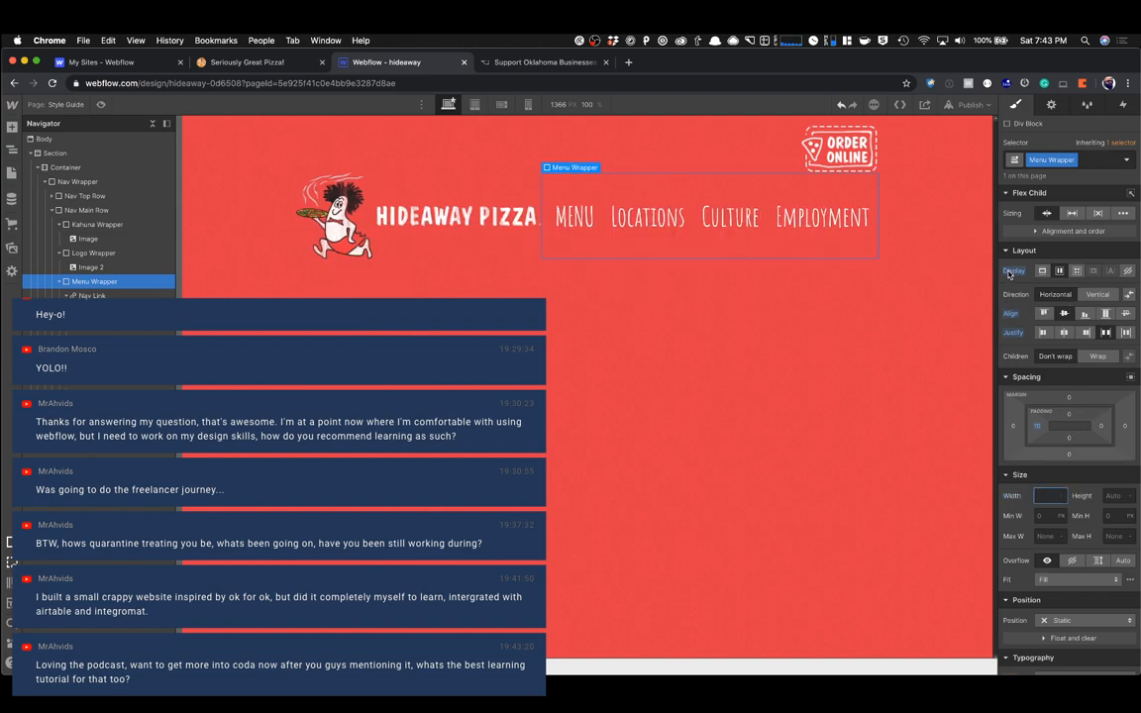
Reduce the Nav Link font size to 38 px.
click(797, 245)
click(797, 233)
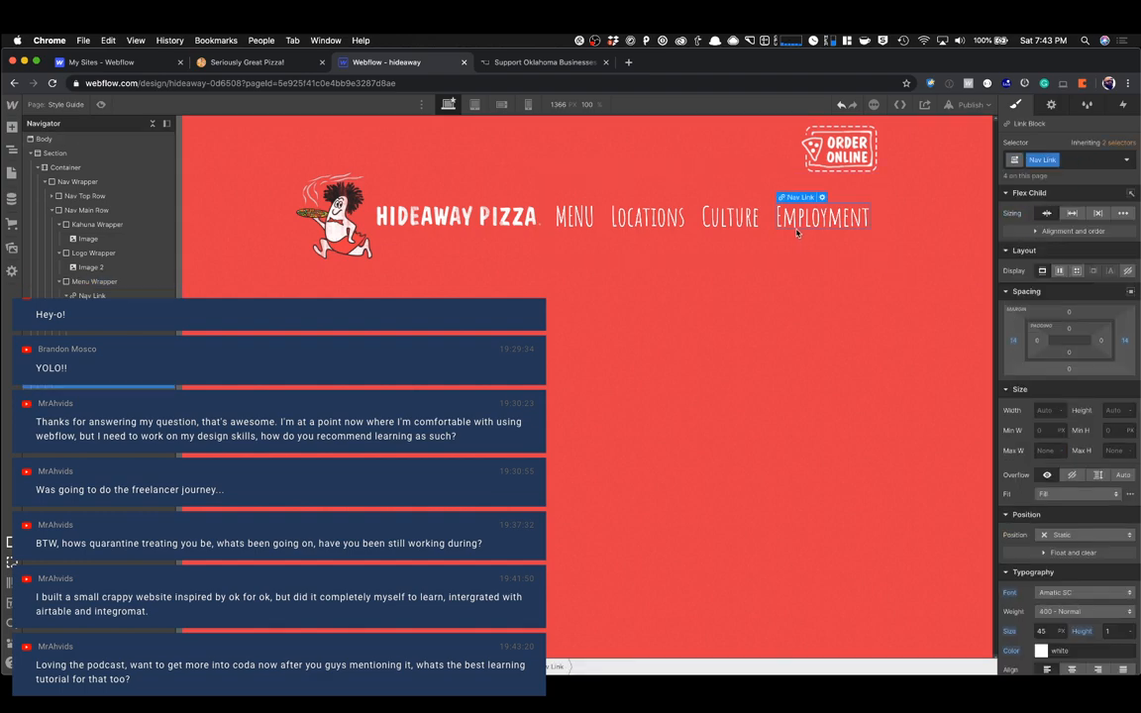
scroll(1070, 446, down, 2)
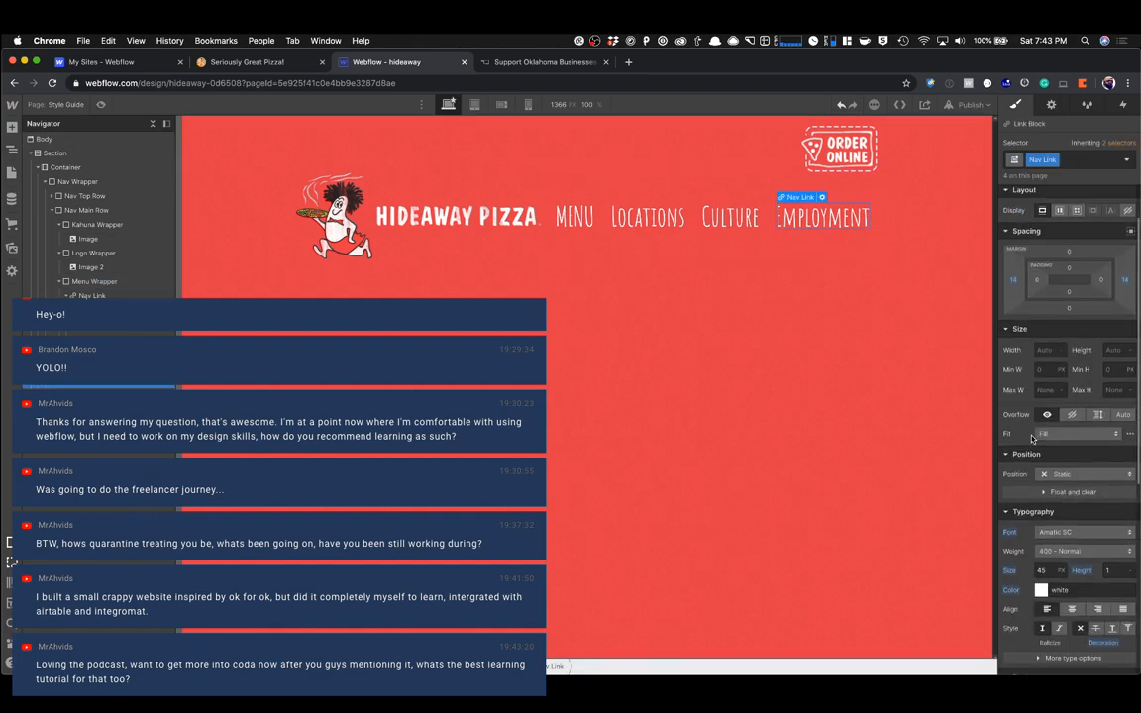
click(1045, 572)
text(42)
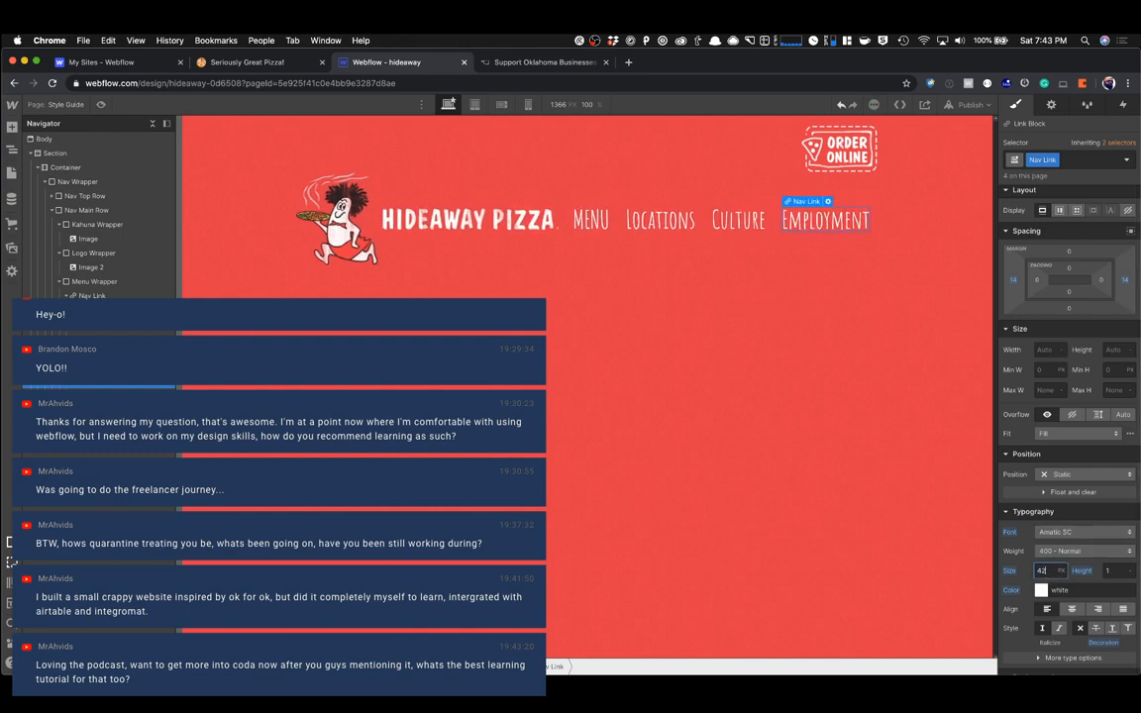
key(Down)
key(Down)
key(Down)
key(Down)
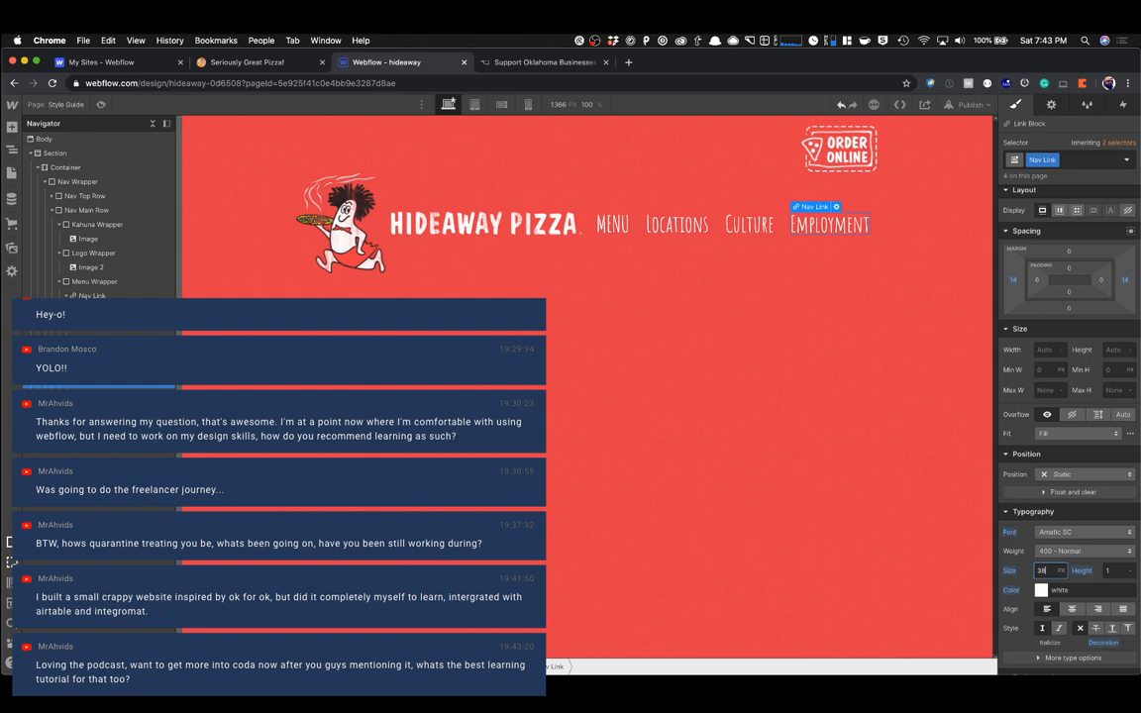
Set the Nav Link font size to 37 px and compare the header with the live Hideaway Pizza site.
key(Down)
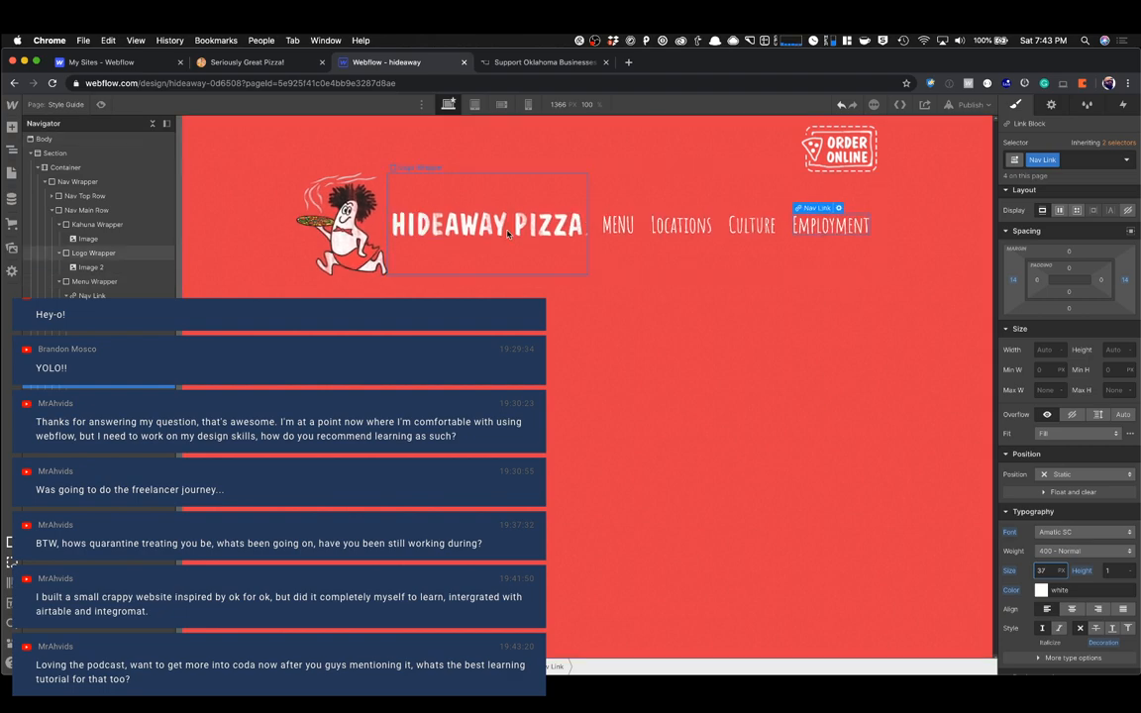
click(204, 61)
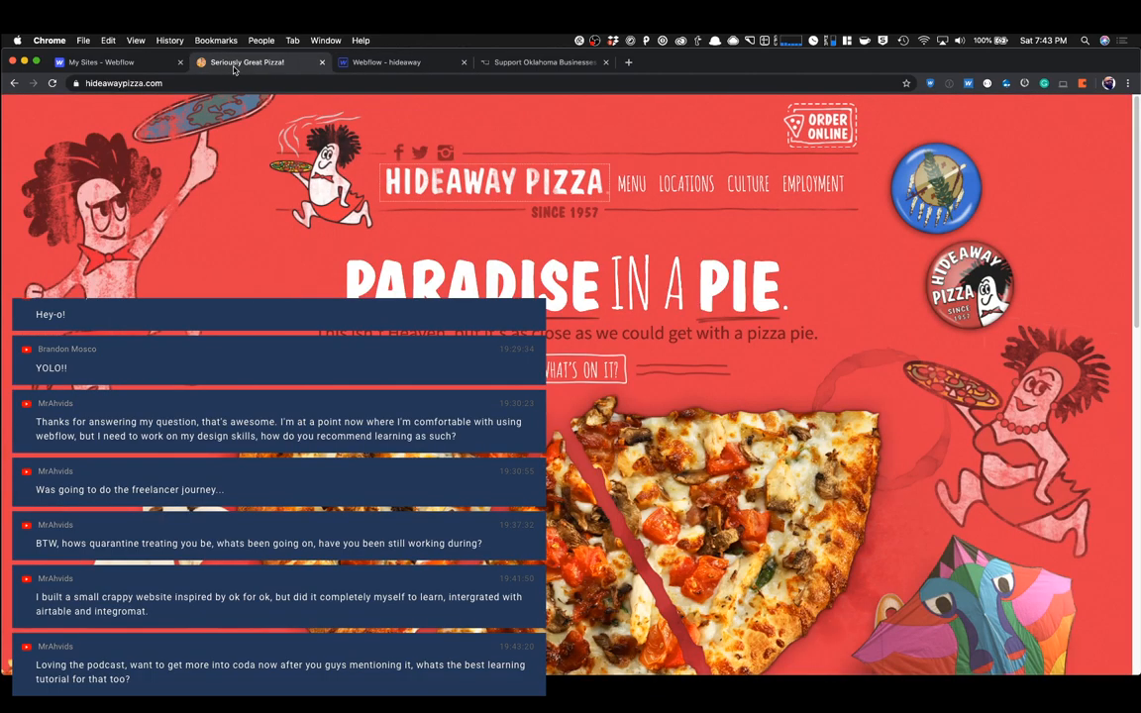
click(336, 61)
click(260, 63)
click(397, 63)
click(263, 63)
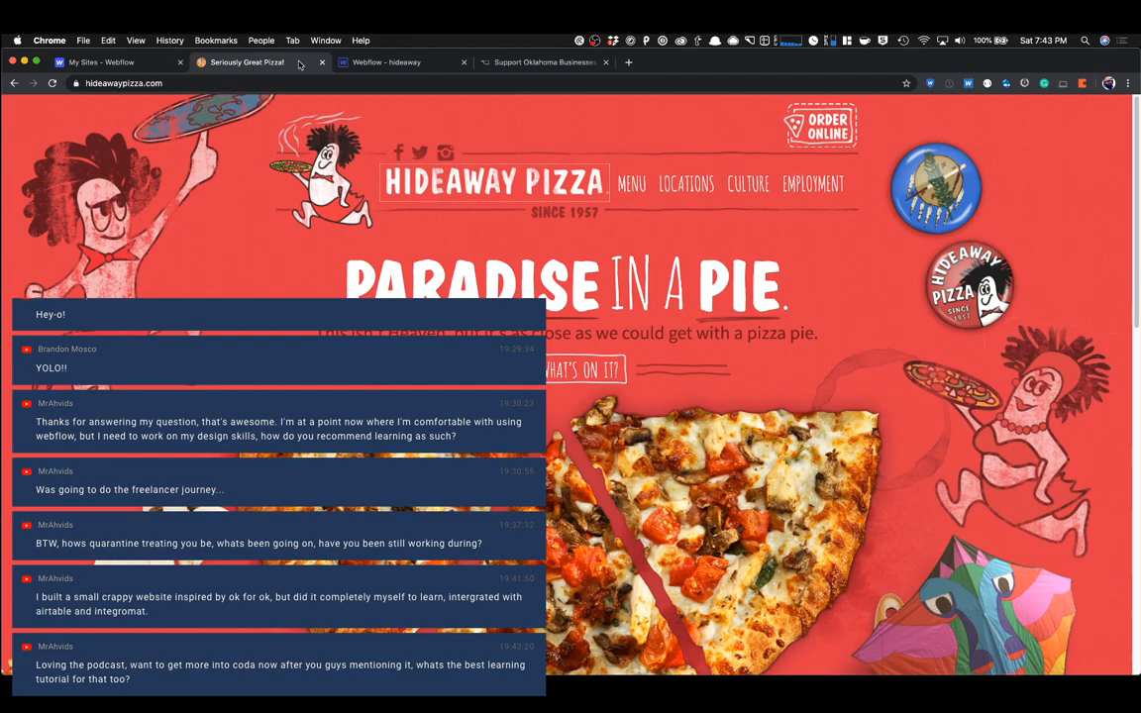
click(377, 63)
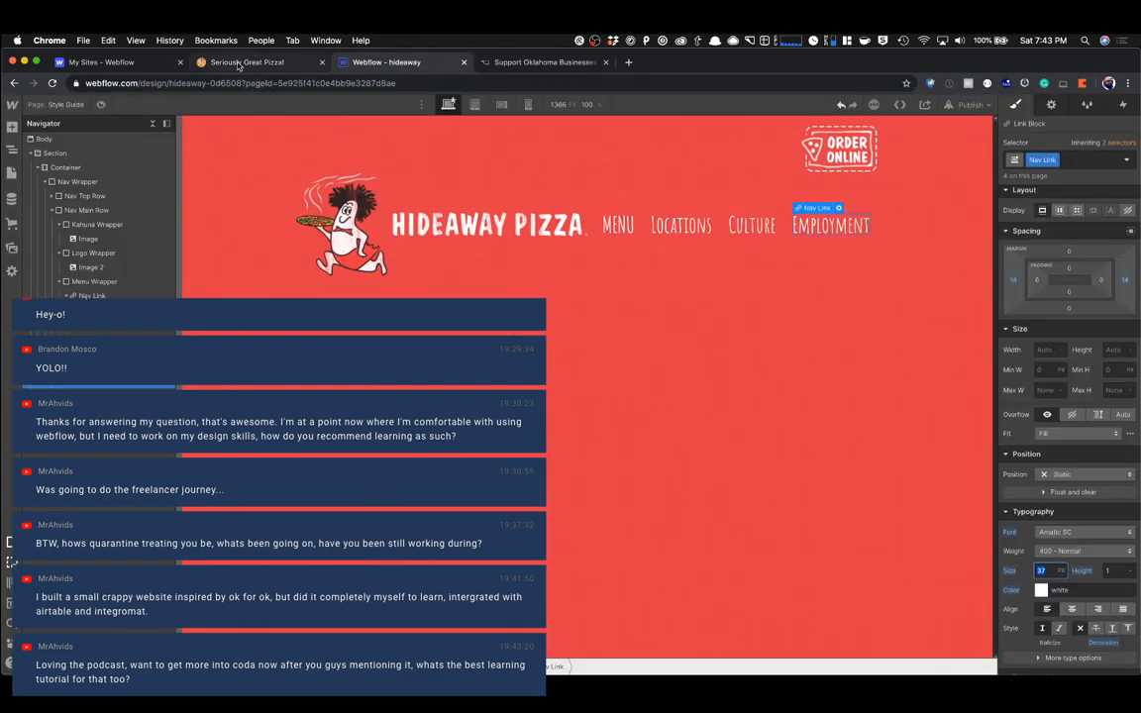
Preview the Webflow page and compare its header with the live site's header.
key(super+shift+p)
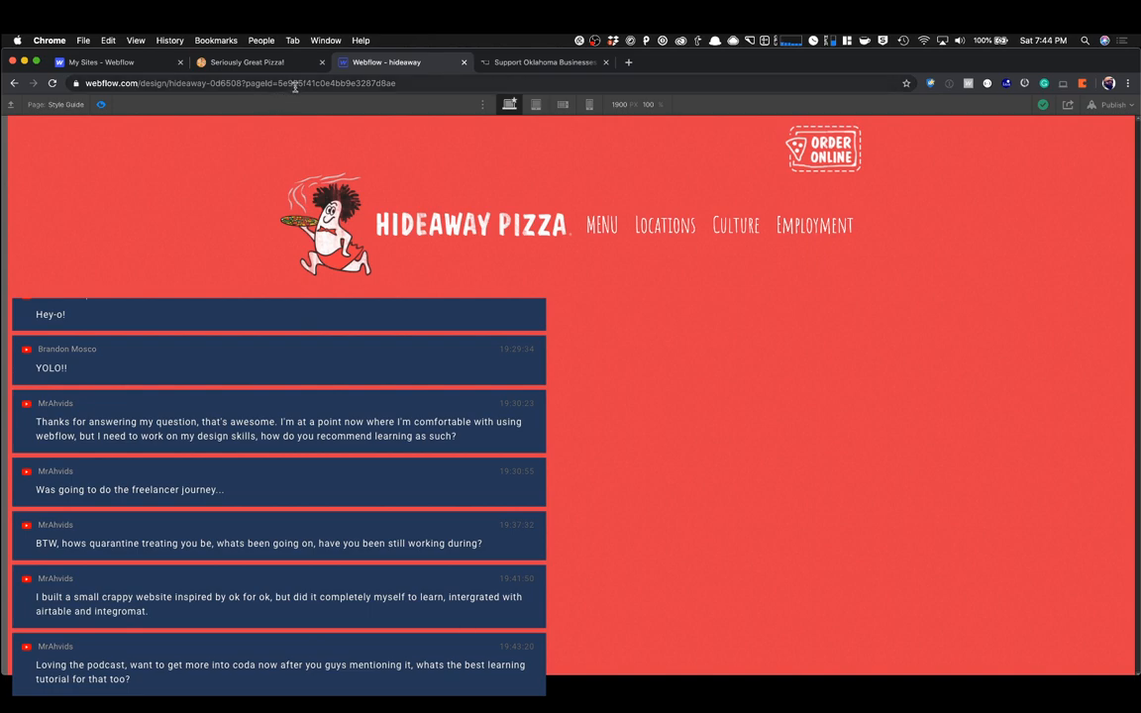
click(262, 62)
click(357, 61)
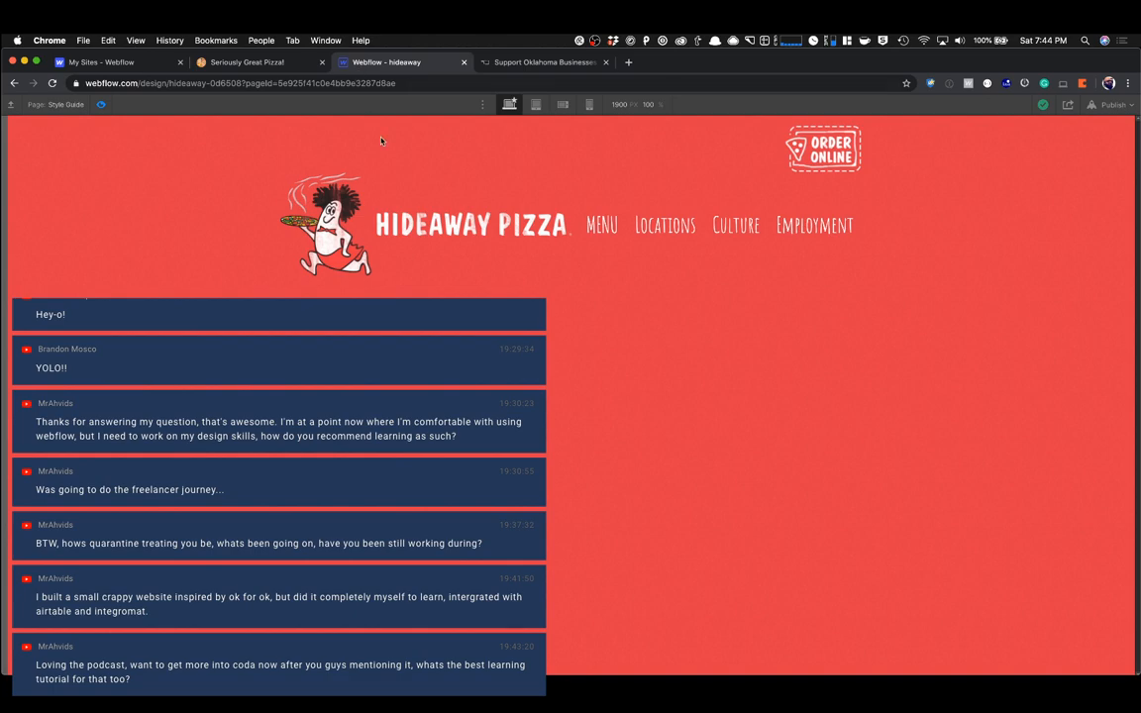
key(Escape)
Rename the logo image's Image 2 class to Hideaway Logo.
click(408, 218)
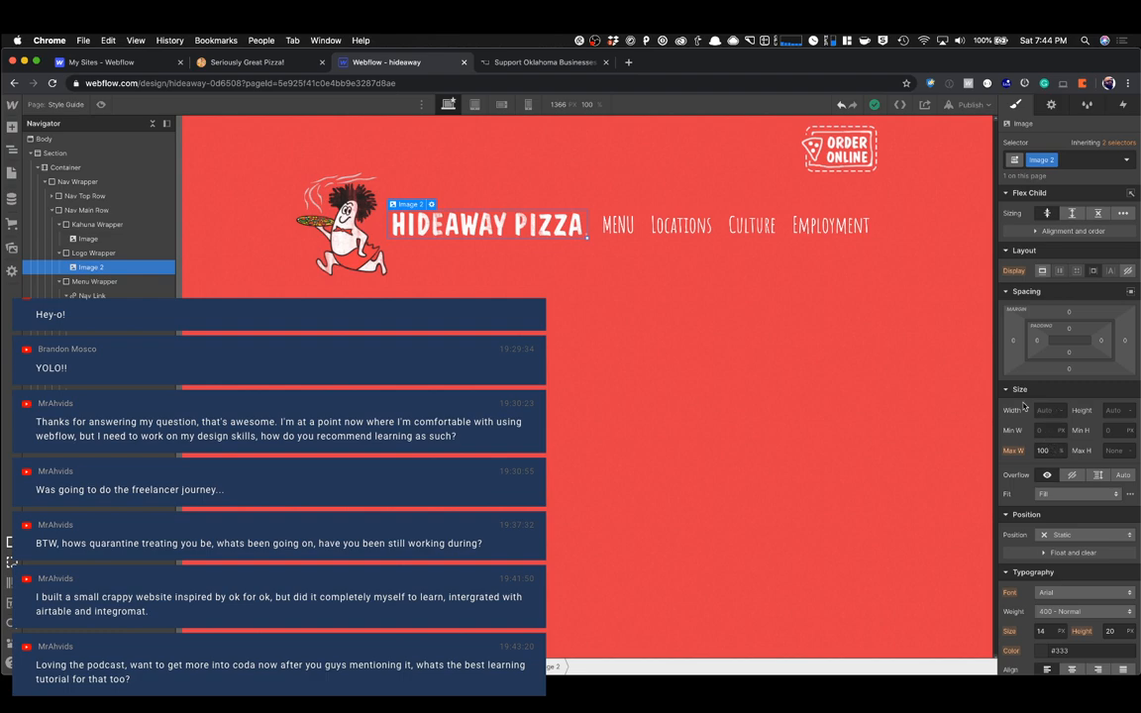
click(1053, 159)
click(1050, 176)
text(Hideaway Logo)
key(Return)
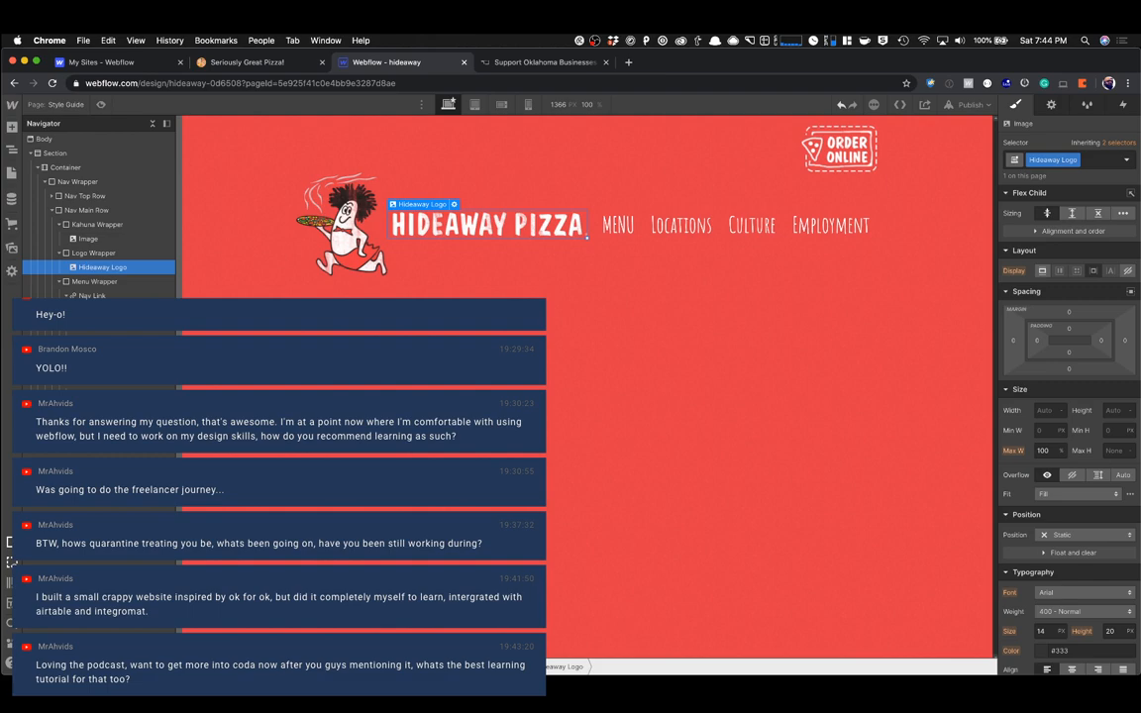
Set the Logo Wrapper's width to 390 px.
click(446, 260)
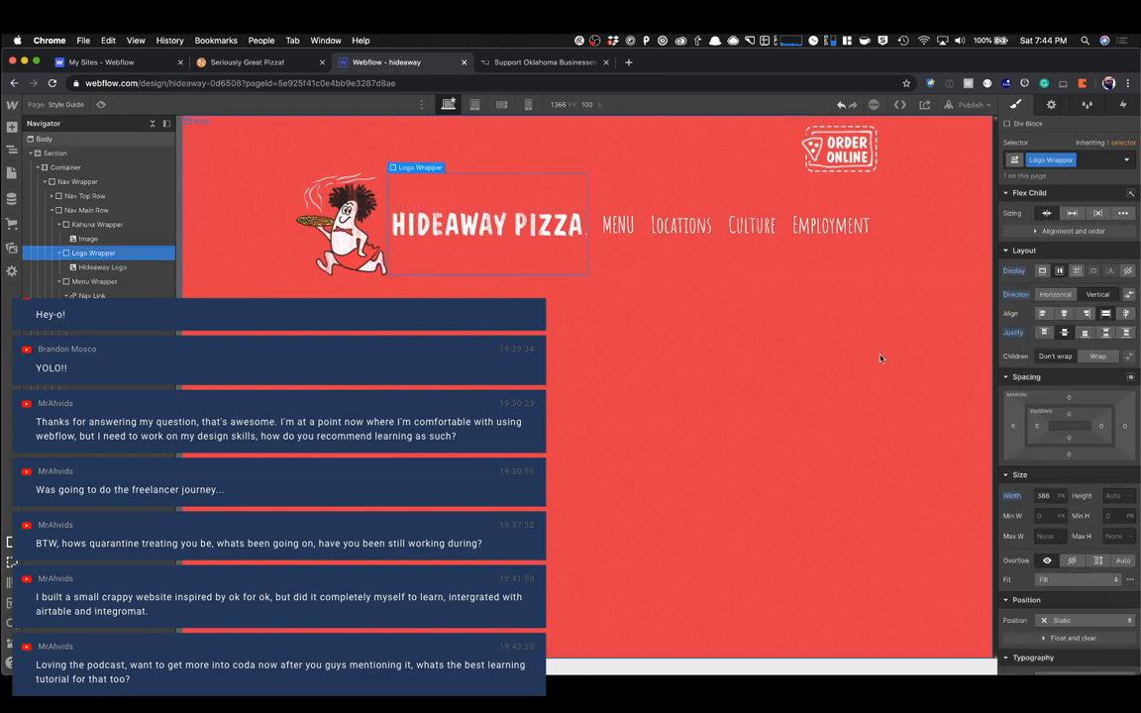
click(1043, 496)
text(420)
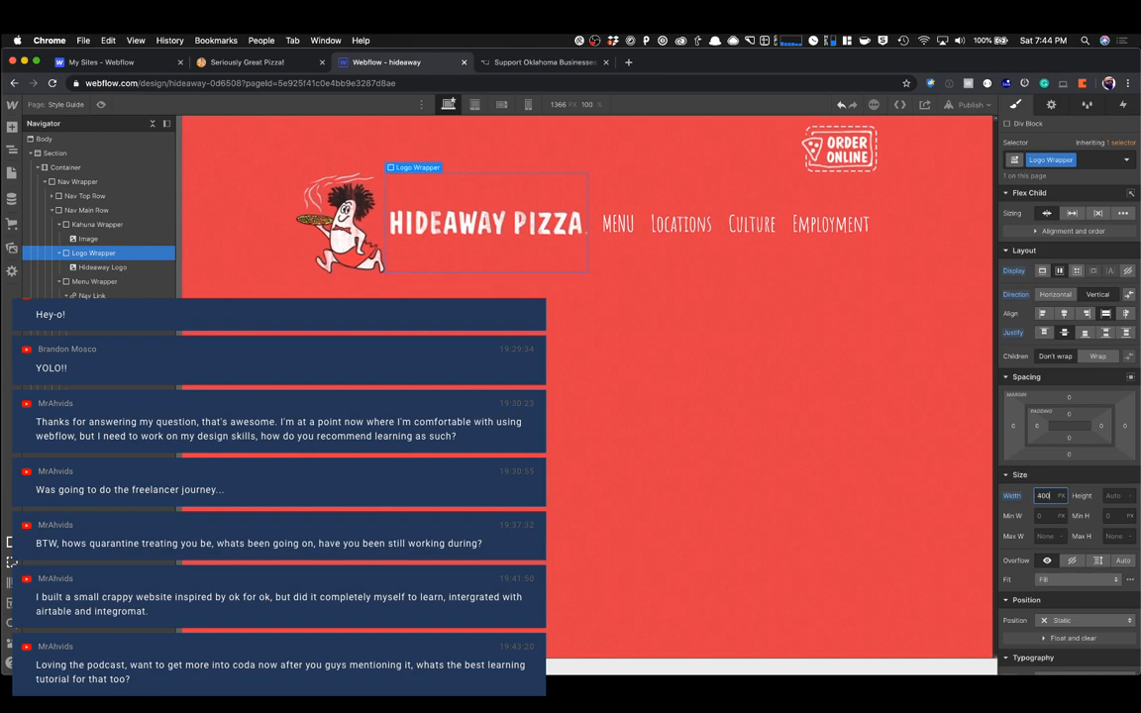
key(shift+Down)
key(shift+Down)
key(shift+Down)
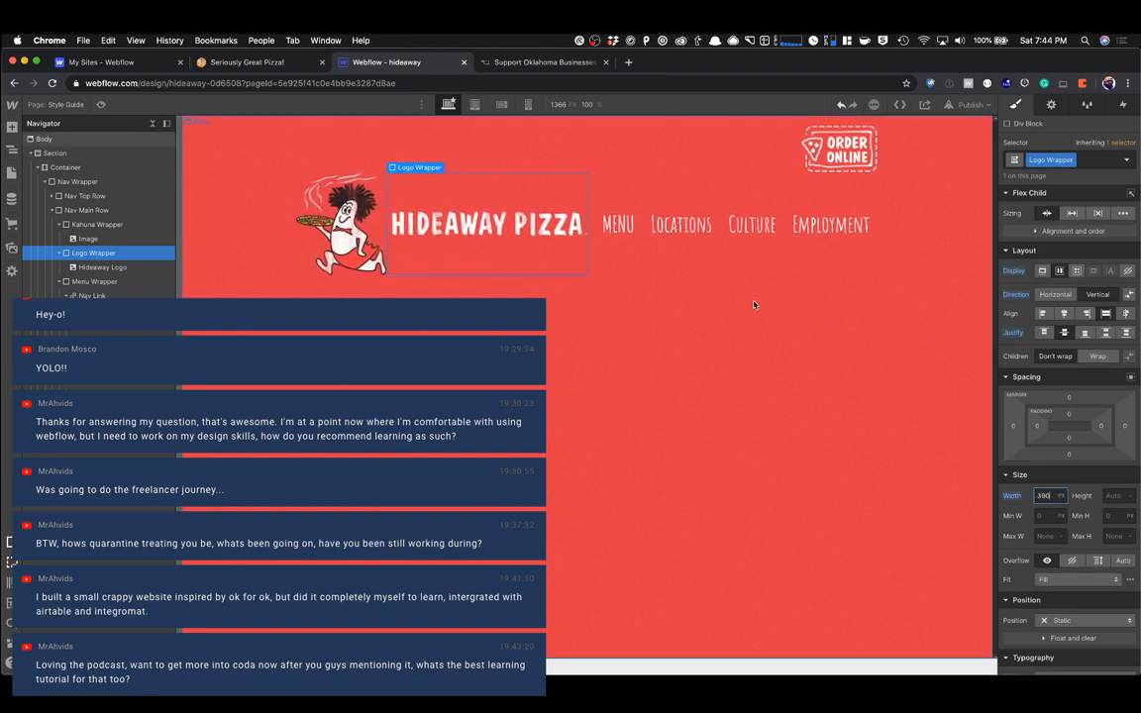
Add the combo class Last to the Employment nav link and set its right margin to 0.
click(857, 266)
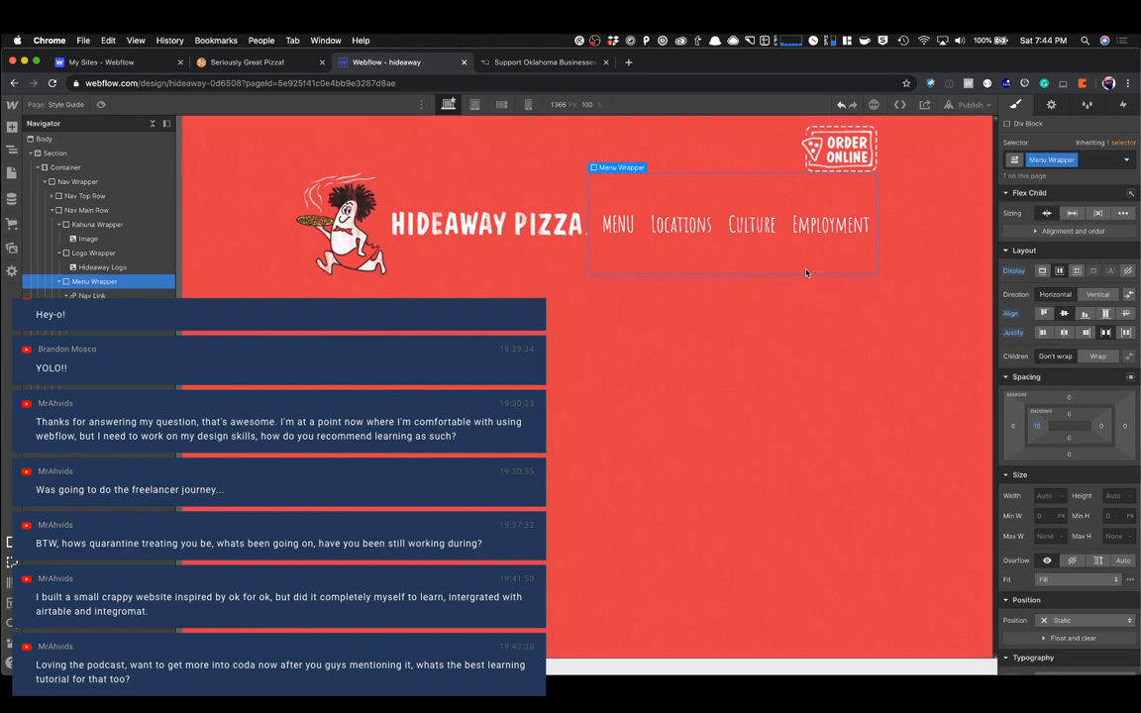
click(850, 230)
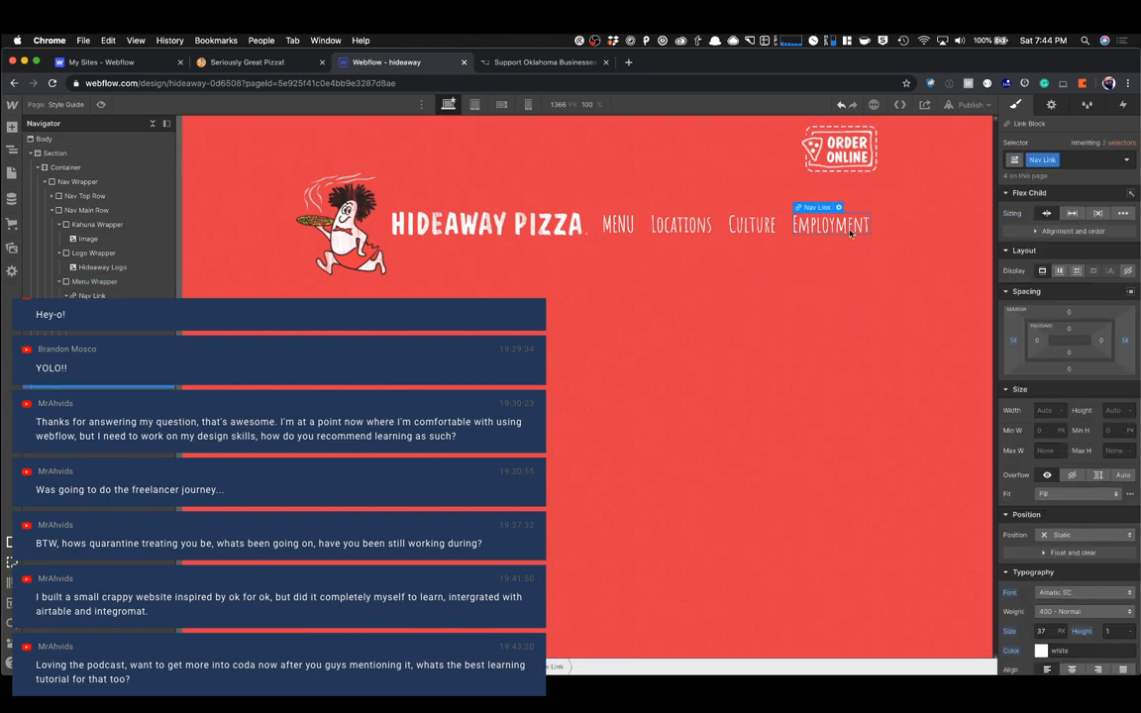
click(1092, 158)
text(Last)
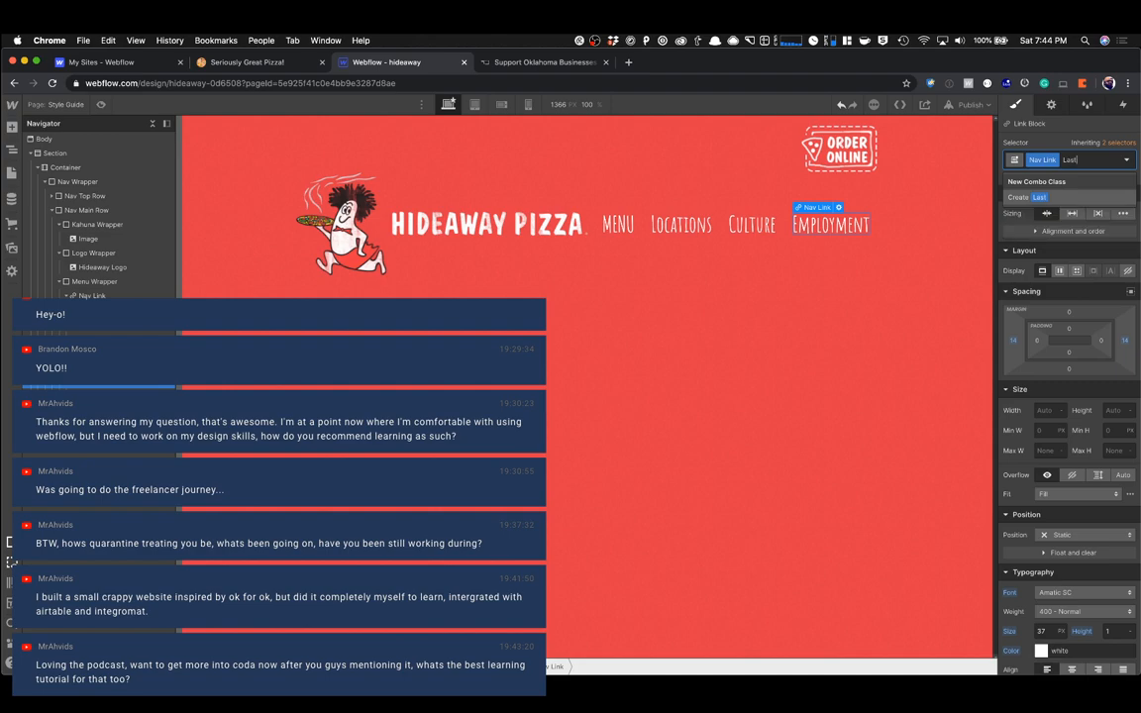
key(Return)
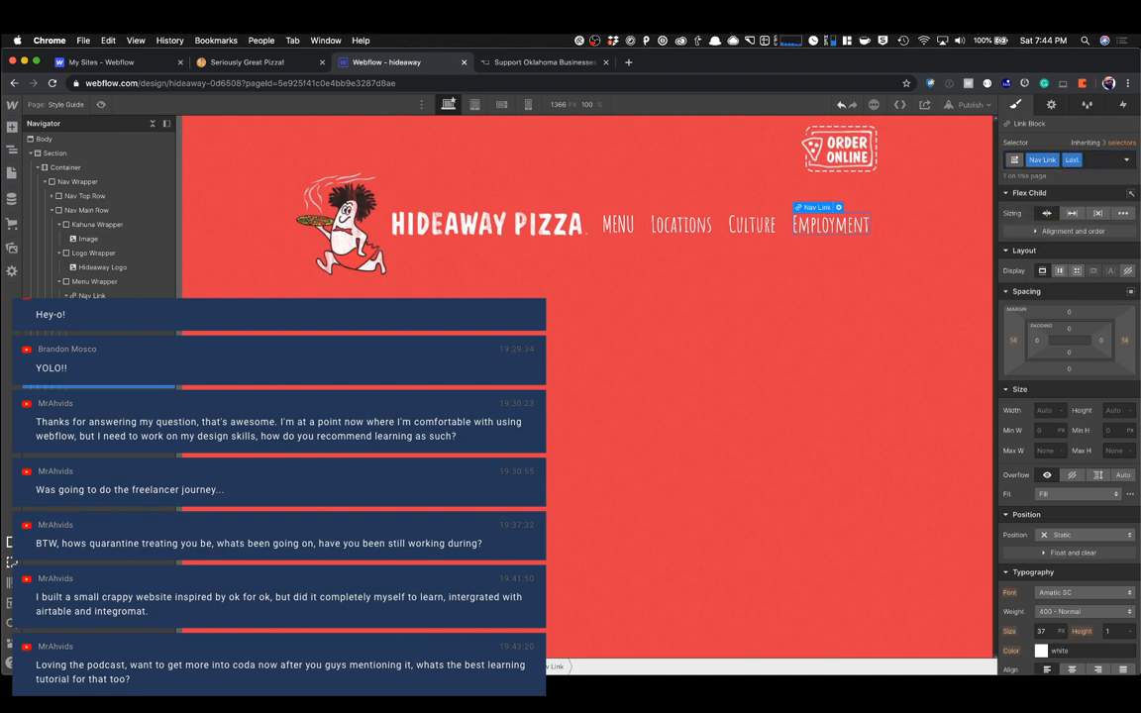
click(1125, 340)
click(1054, 380)
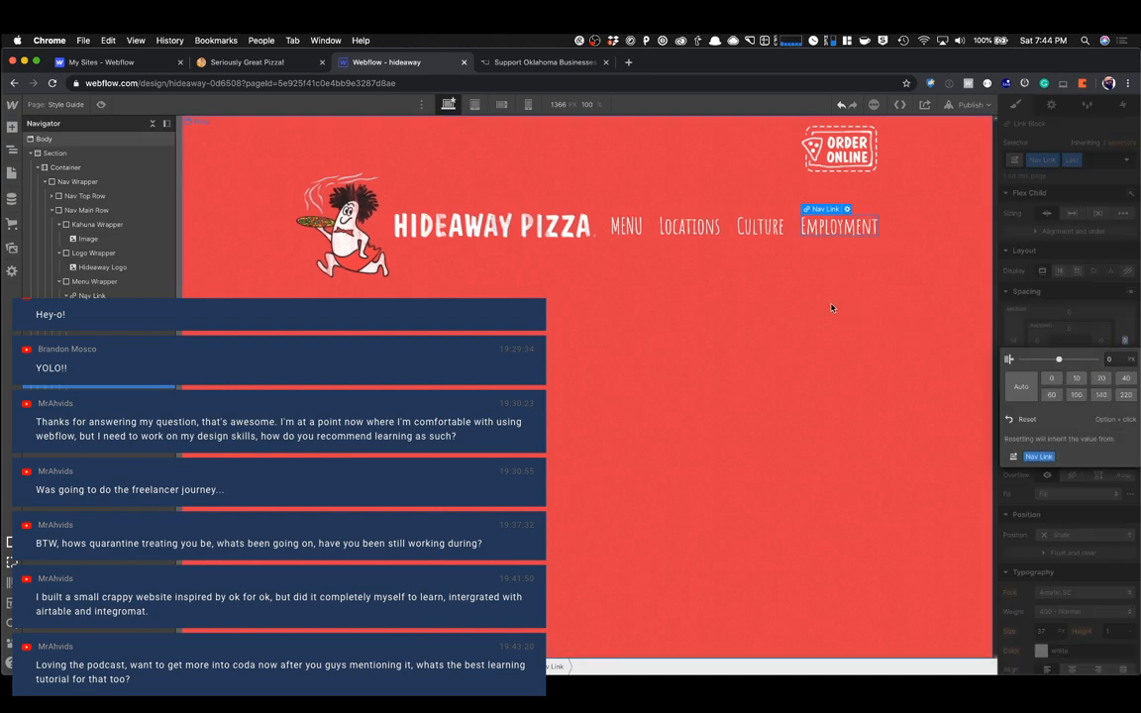
Preview the page to check the header's alignment with the Order Online badge, and return to the Designer.
click(408, 238)
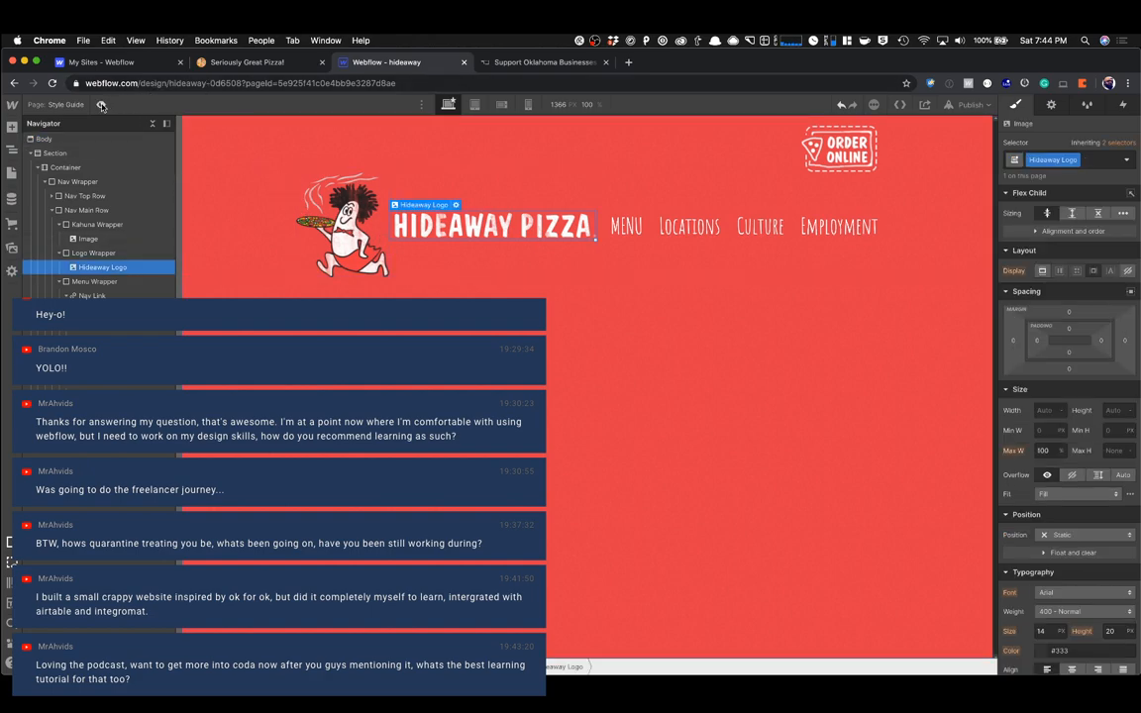
click(101, 105)
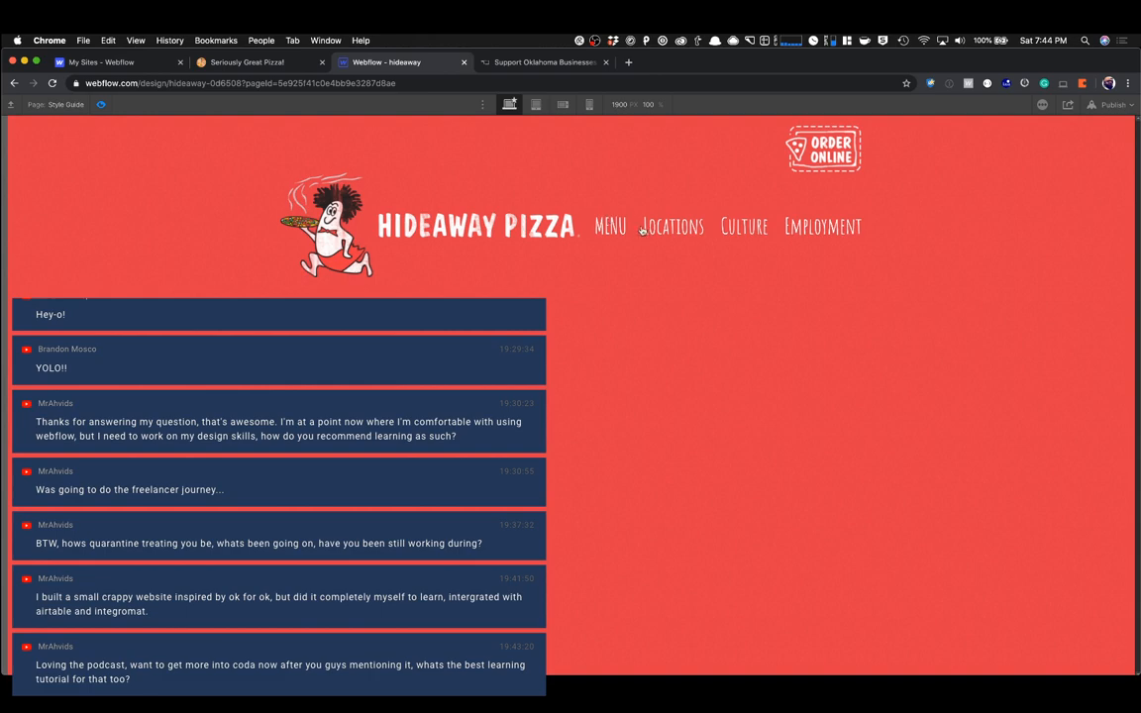
click(99, 105)
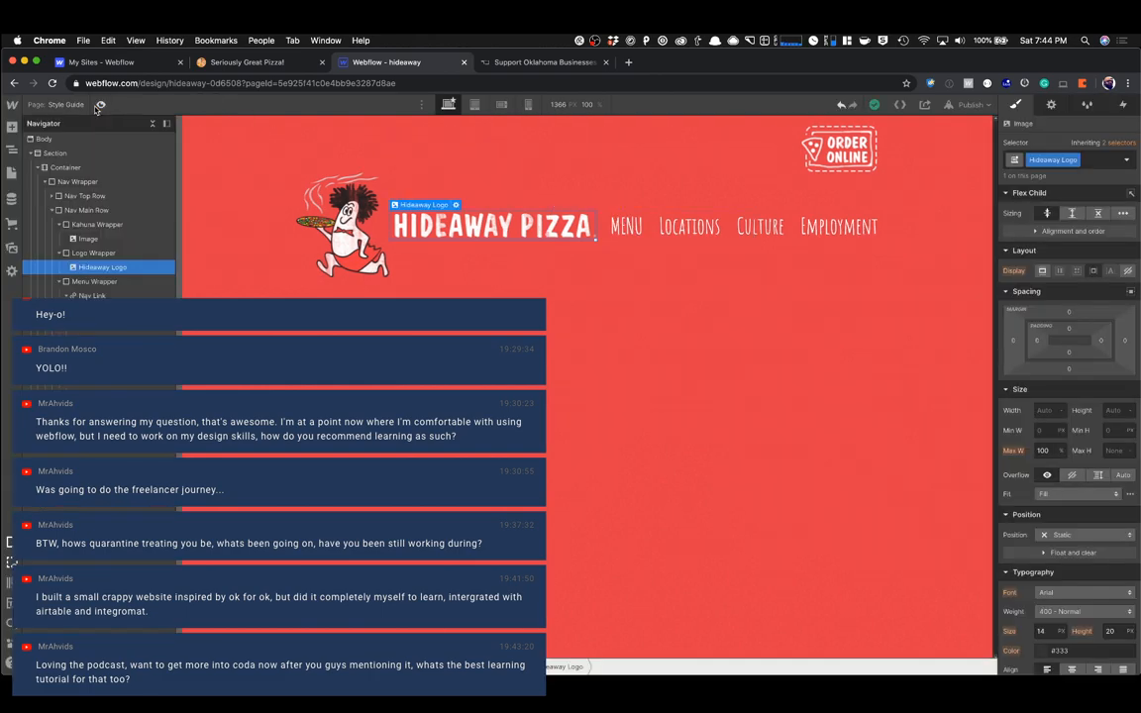
click(628, 61)
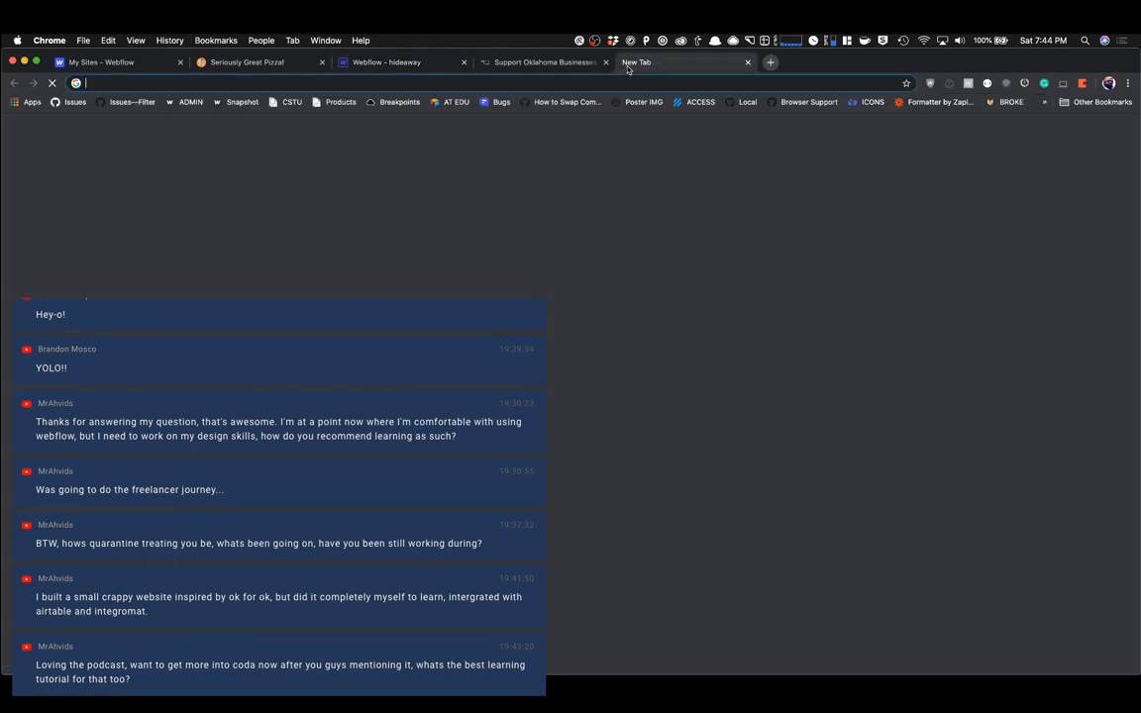
text(coda)
key(Return)
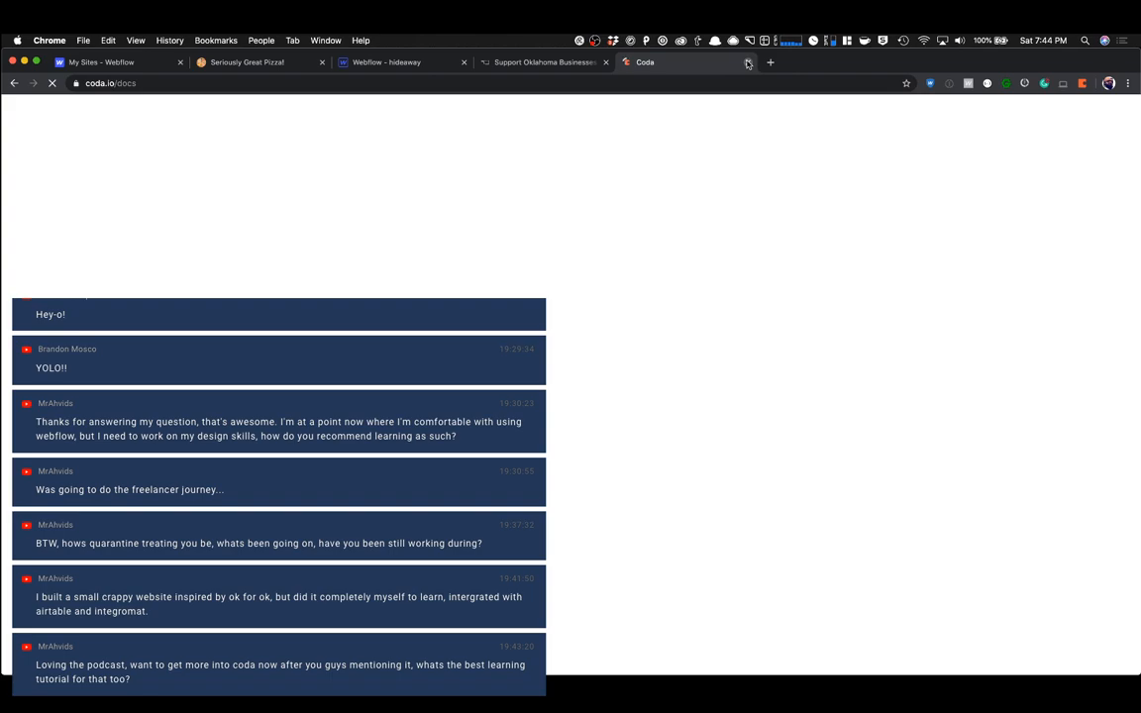
click(748, 63)
Open coda.io in a new incognito window and go to its template gallery.
click(1128, 83)
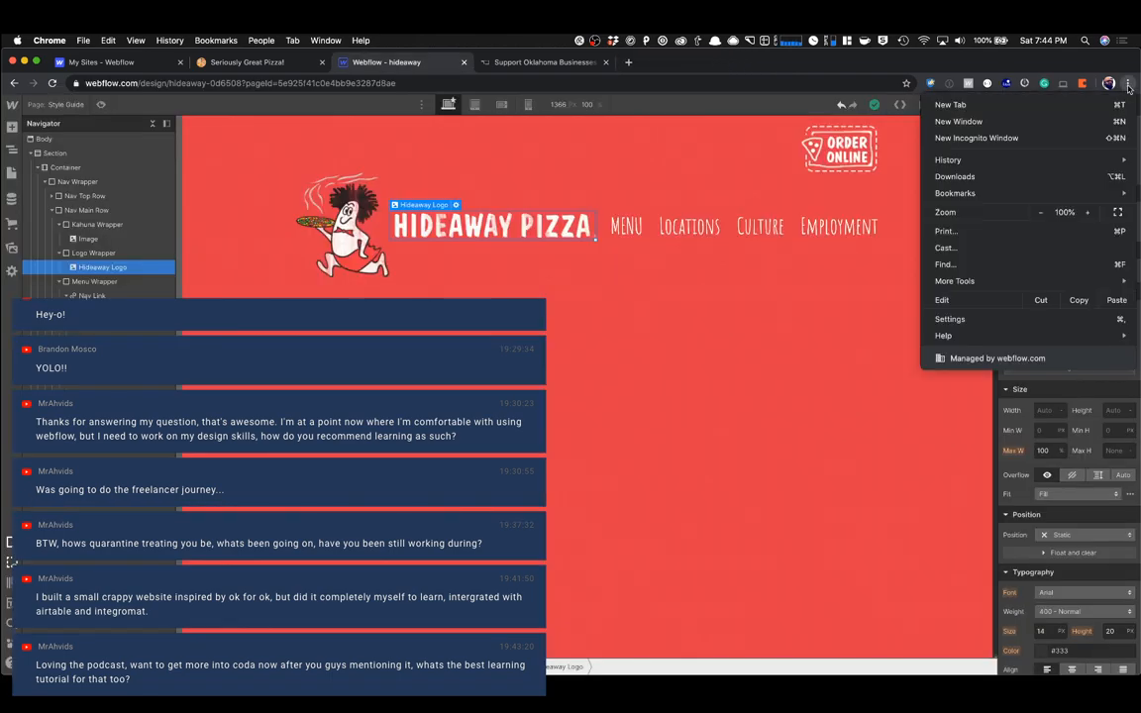
click(1045, 137)
text(coda.io)
key(Return)
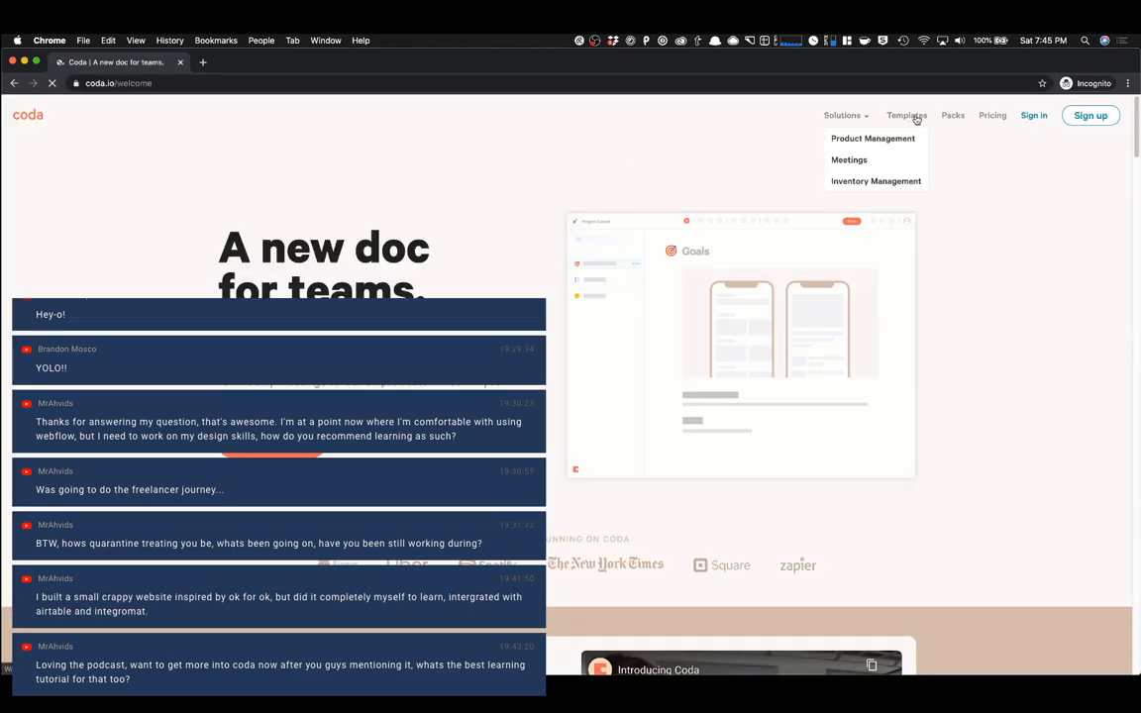
click(916, 117)
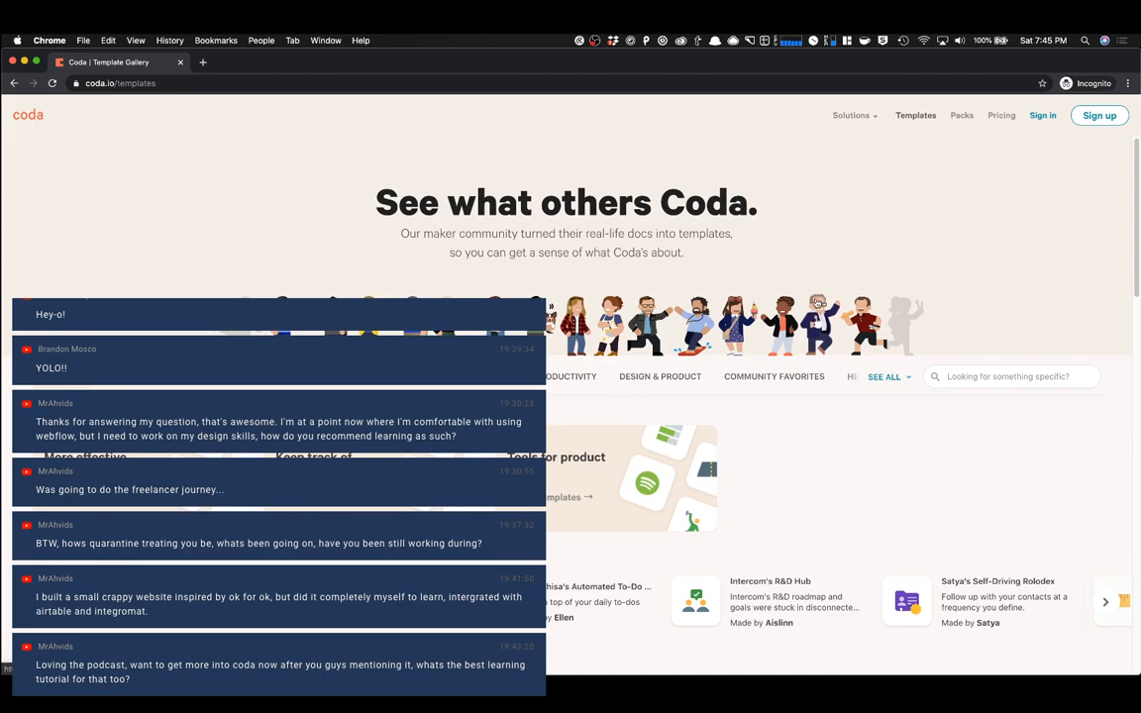
Browse the featured templates and the Project Management, Sales & Marketing, HR, Personal and Productivity categories.
scroll(815, 301, down, 5)
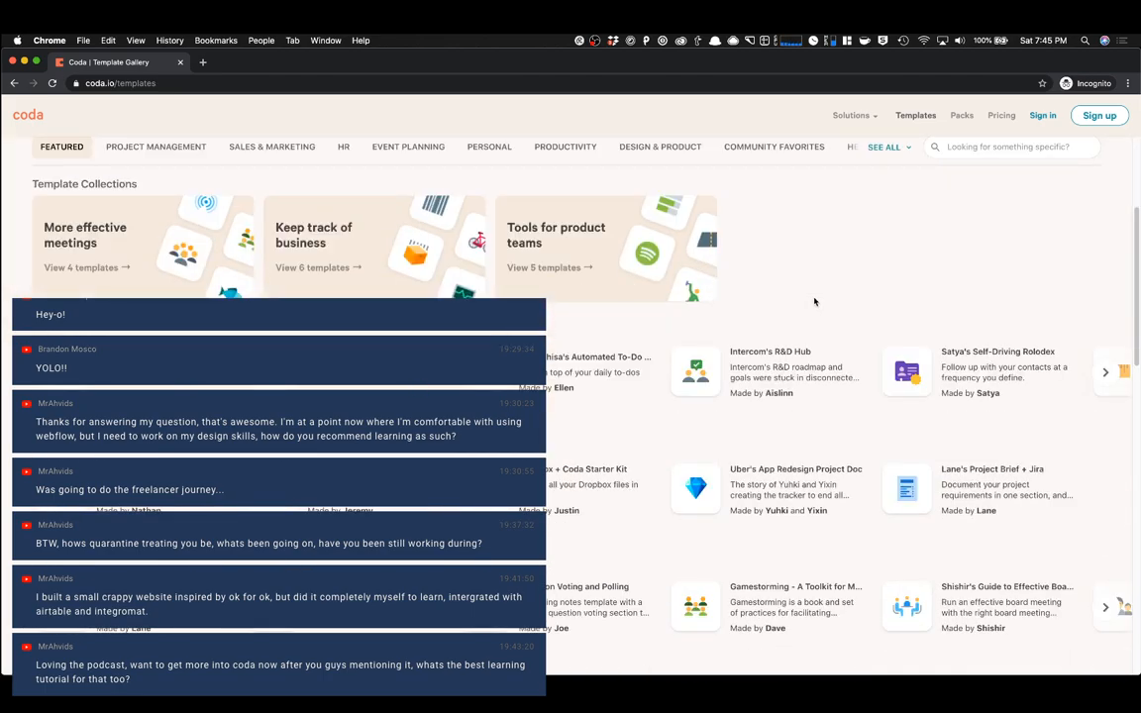
scroll(146, 176, up, 2)
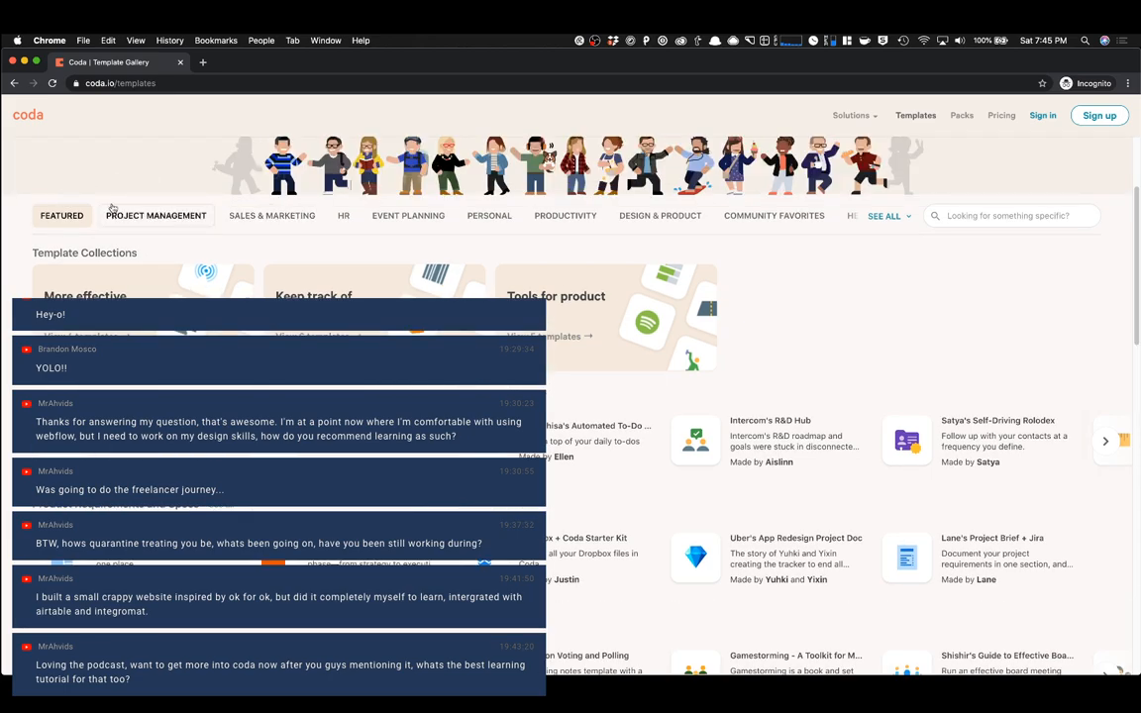
click(158, 216)
click(275, 156)
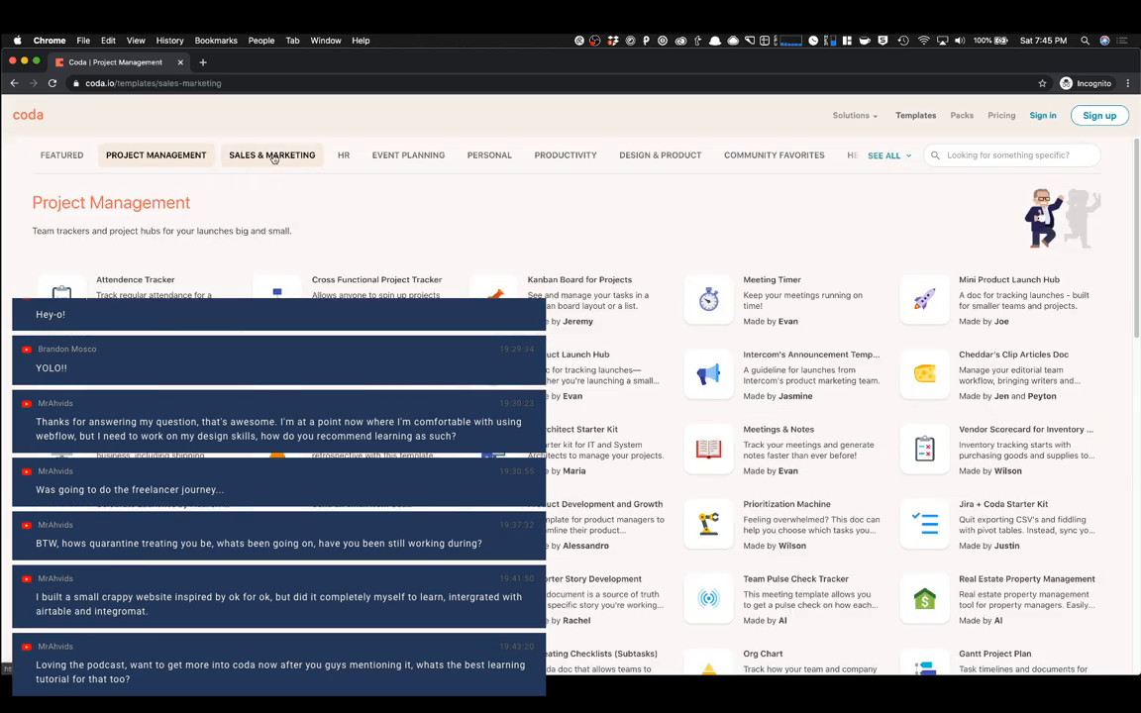
click(347, 156)
click(500, 157)
click(562, 155)
Look through the templates listed in the Productivity category.
scroll(633, 280, down, 3)
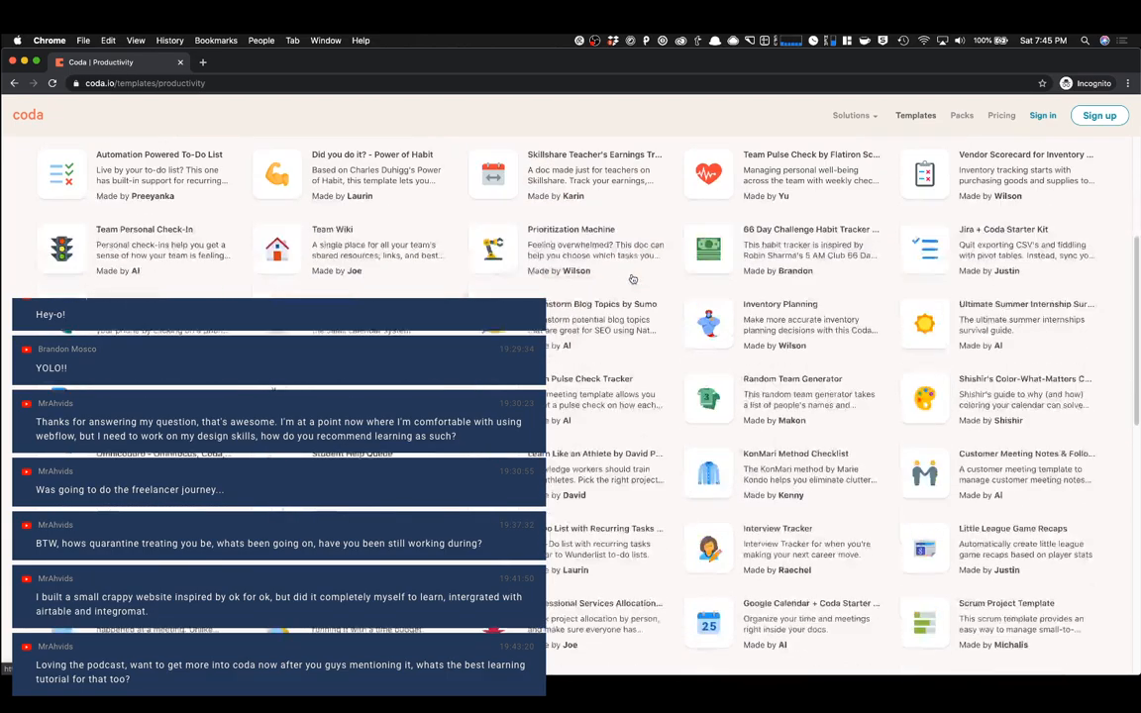
scroll(633, 280, down, 5)
scroll(245, 165, up, 3)
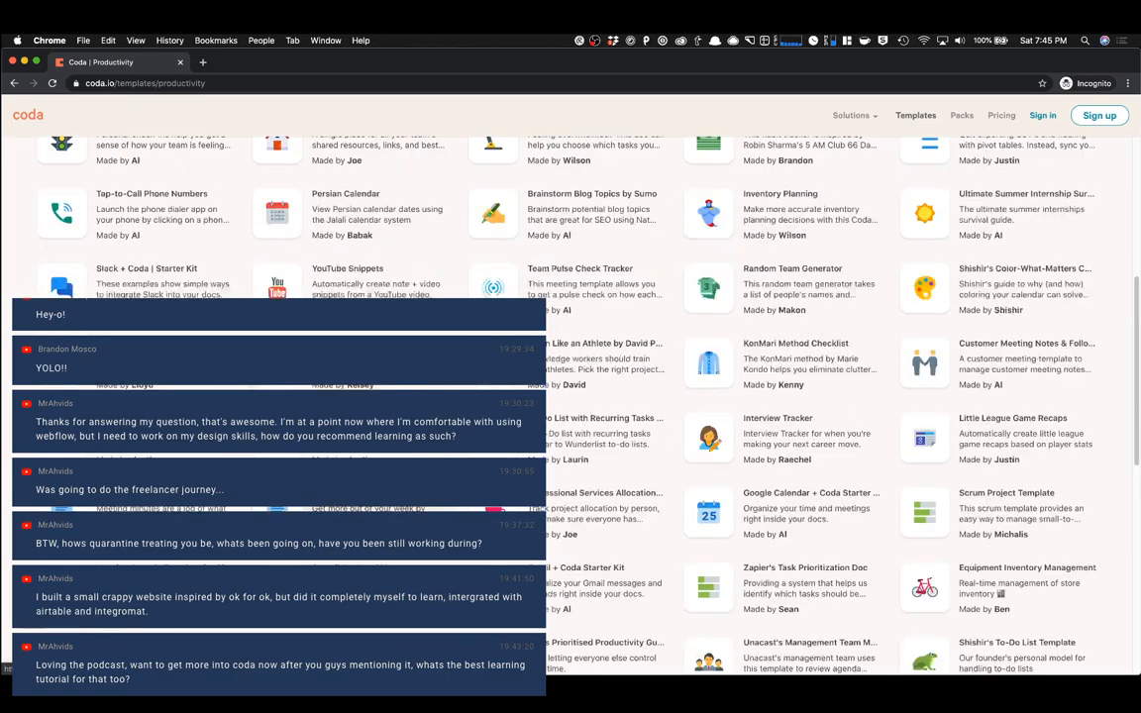
scroll(571, 407, up, 4)
scroll(570, 407, up, 3)
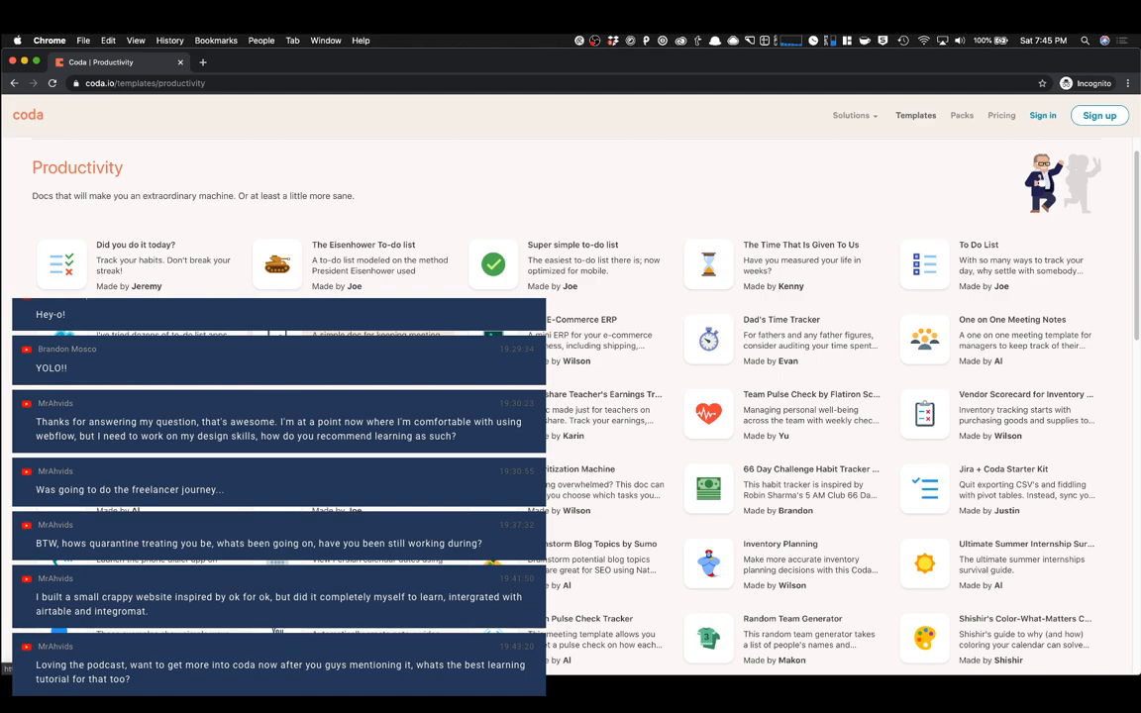
scroll(637, 486, down, 4)
scroll(555, 436, up, 4)
scroll(473, 386, up, 1)
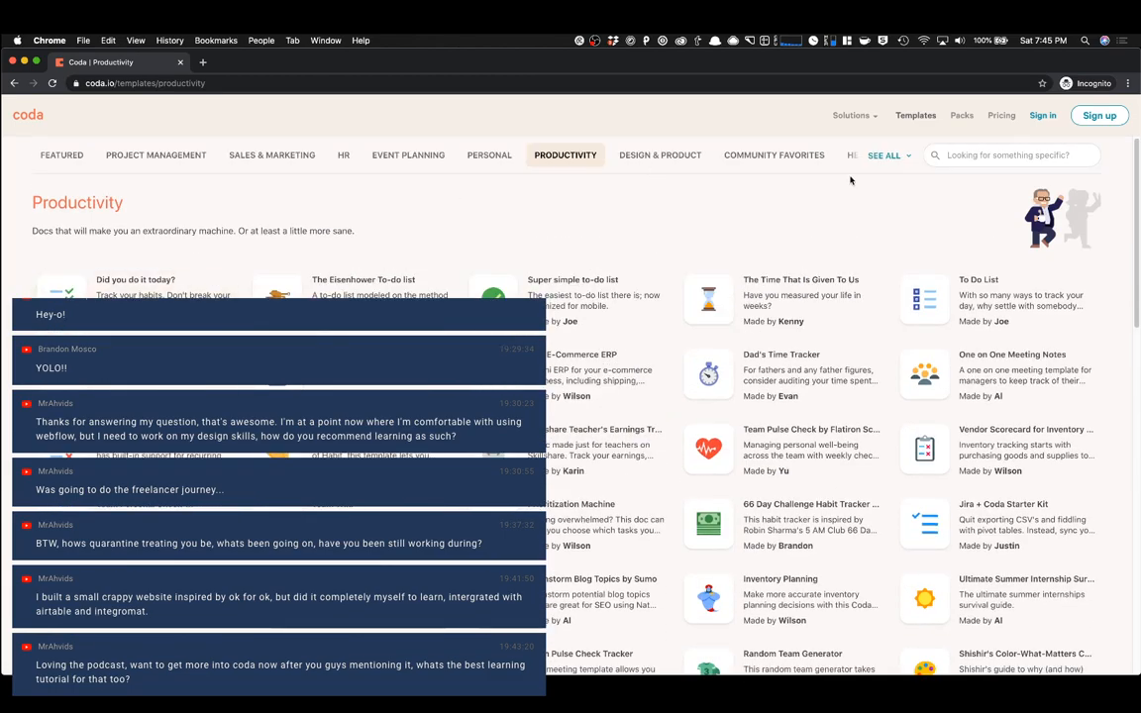
Check the full category list, open the Design & Product category and read the Hackathon template's description.
click(882, 156)
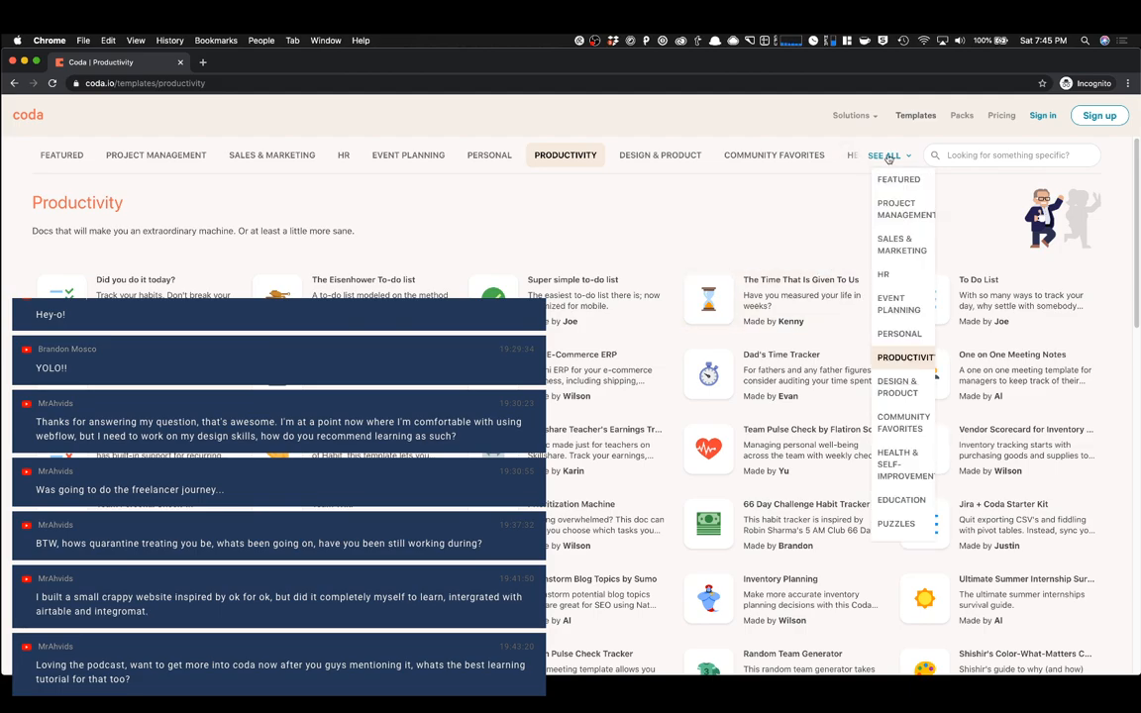
click(669, 151)
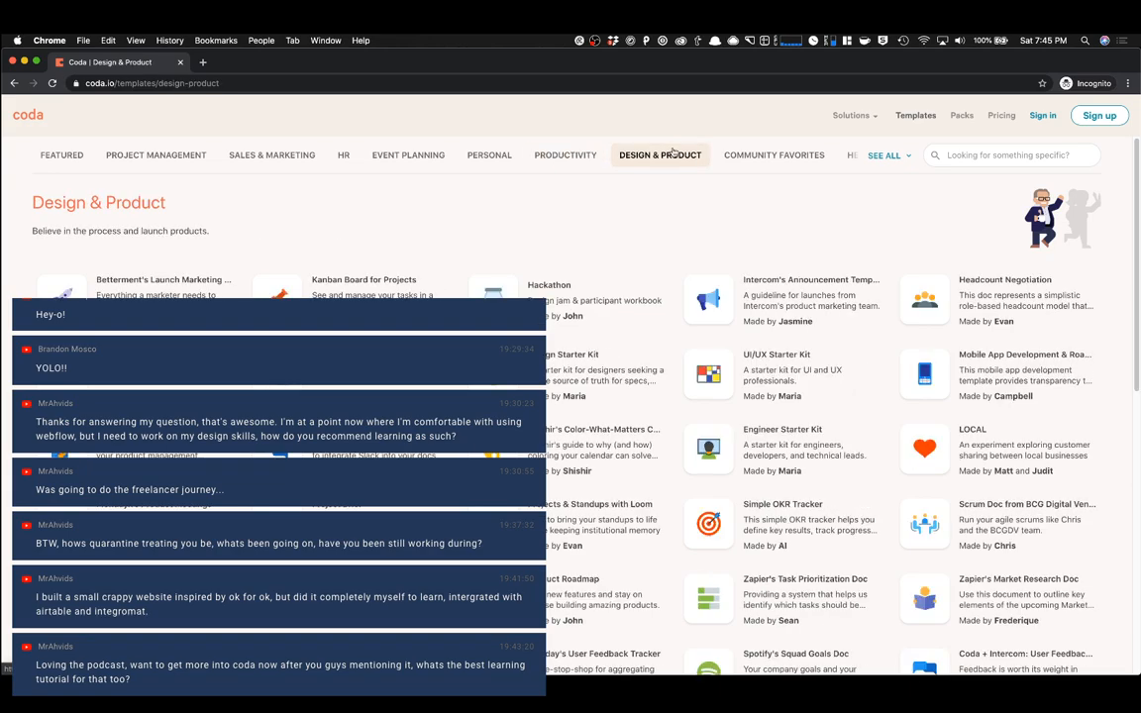
click(571, 303)
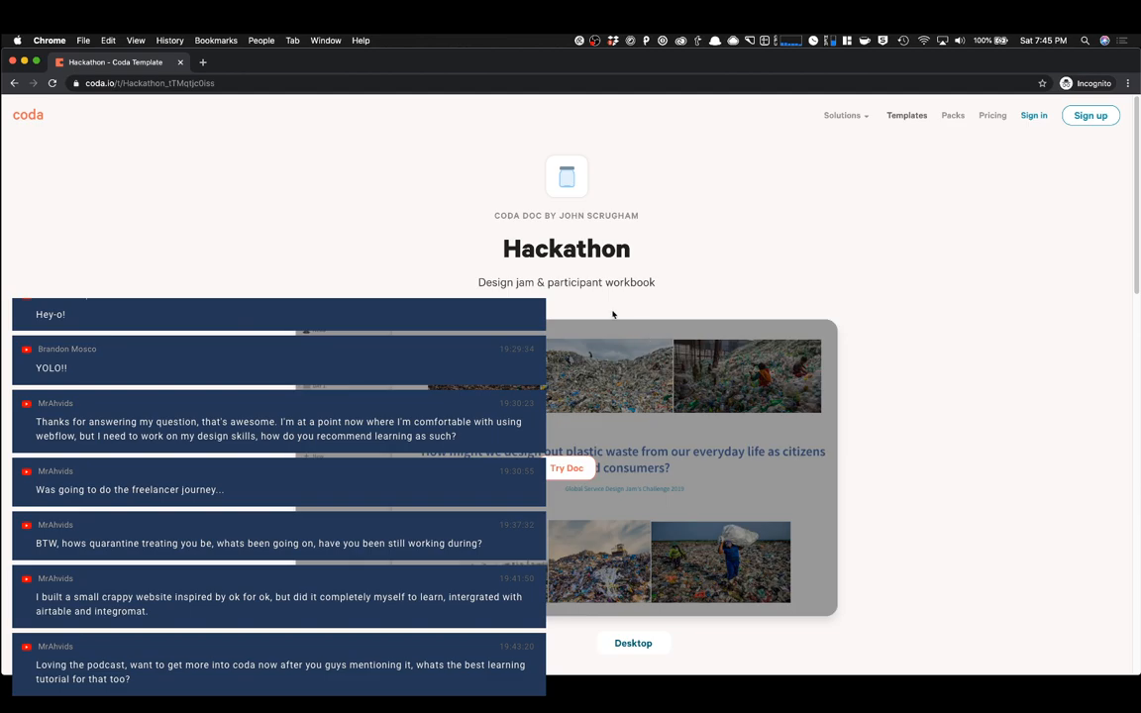
scroll(562, 427, down, 5)
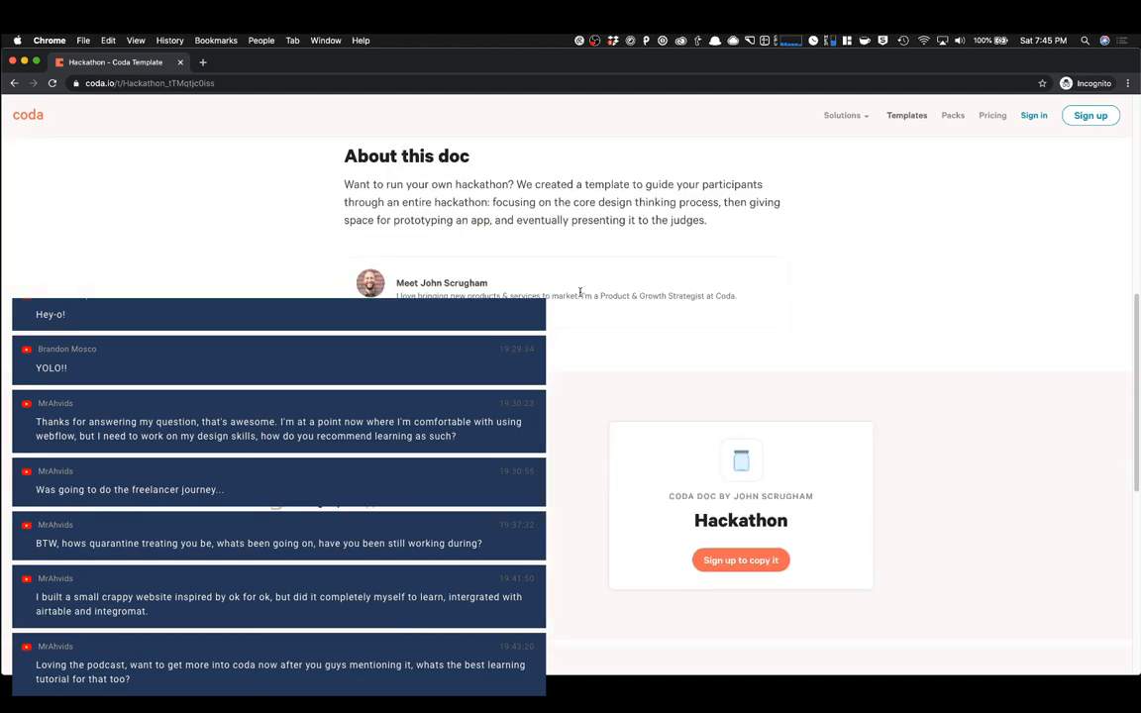
View the Hackathon template's desktop preview, then close the incognito window and return to the Webflow project.
scroll(581, 286, up, 5)
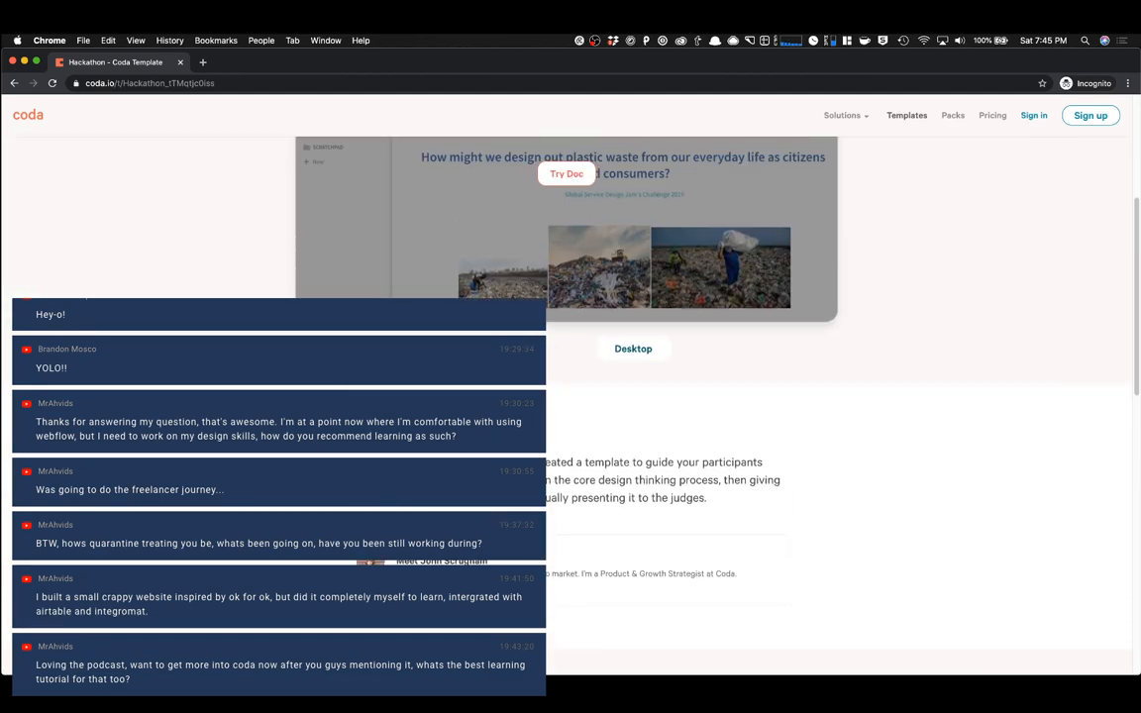
scroll(566, 297, up, 3)
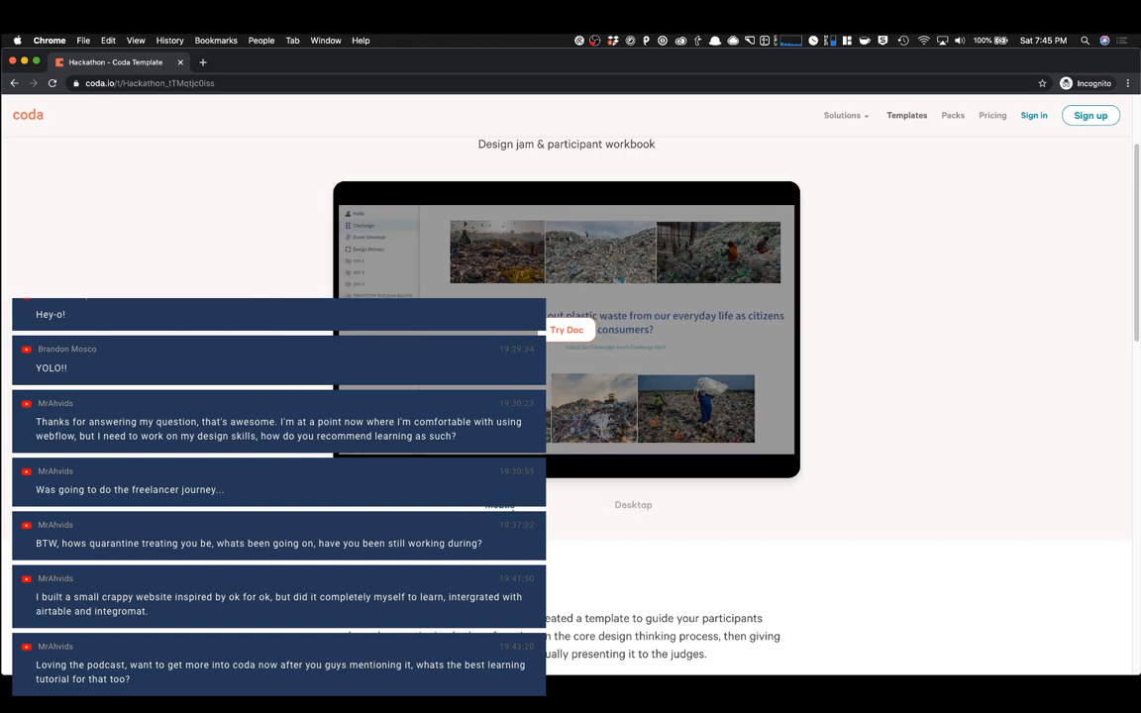
click(634, 504)
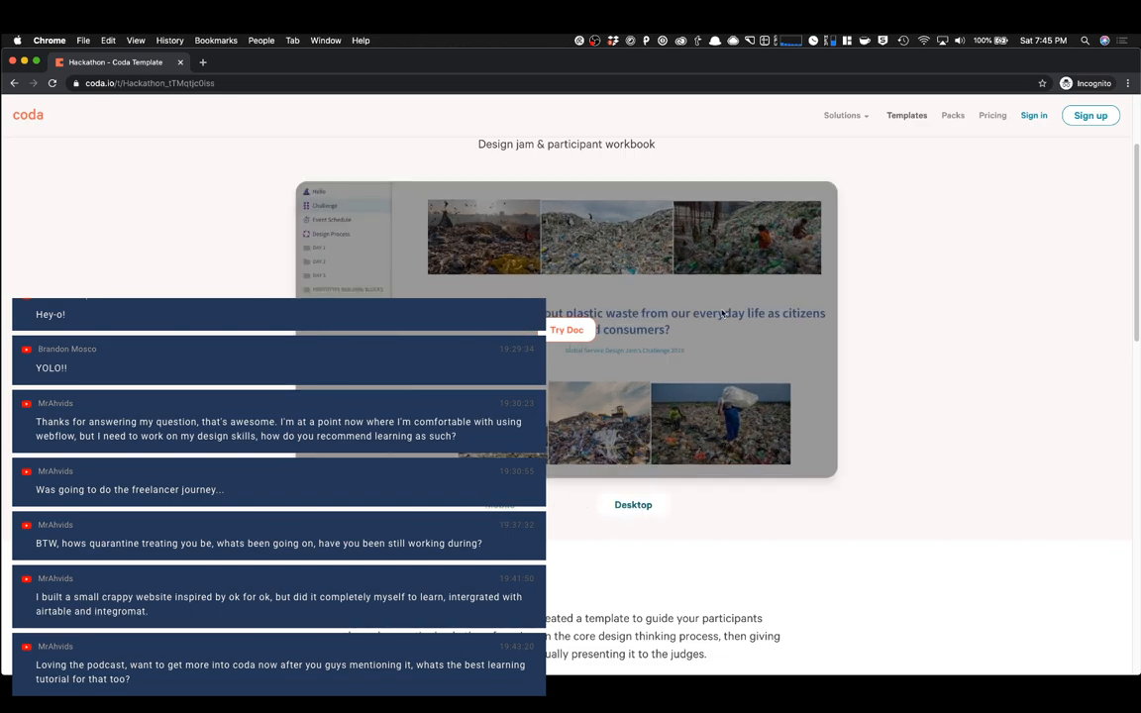
scroll(483, 203, up, 3)
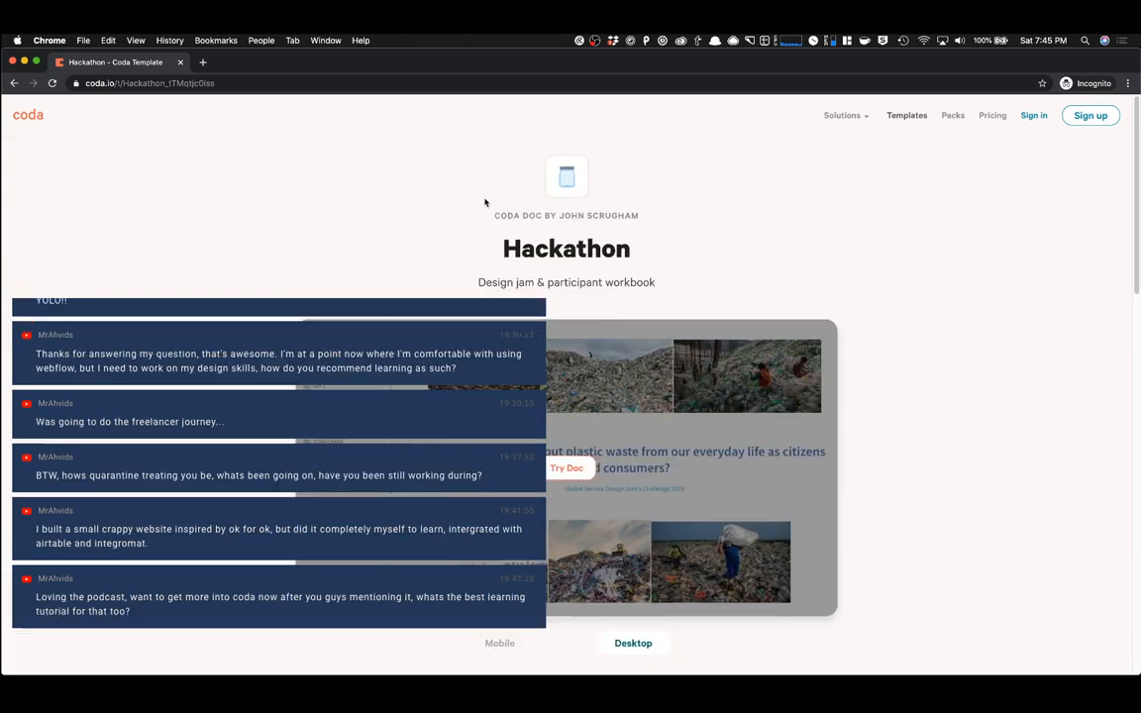
click(12, 62)
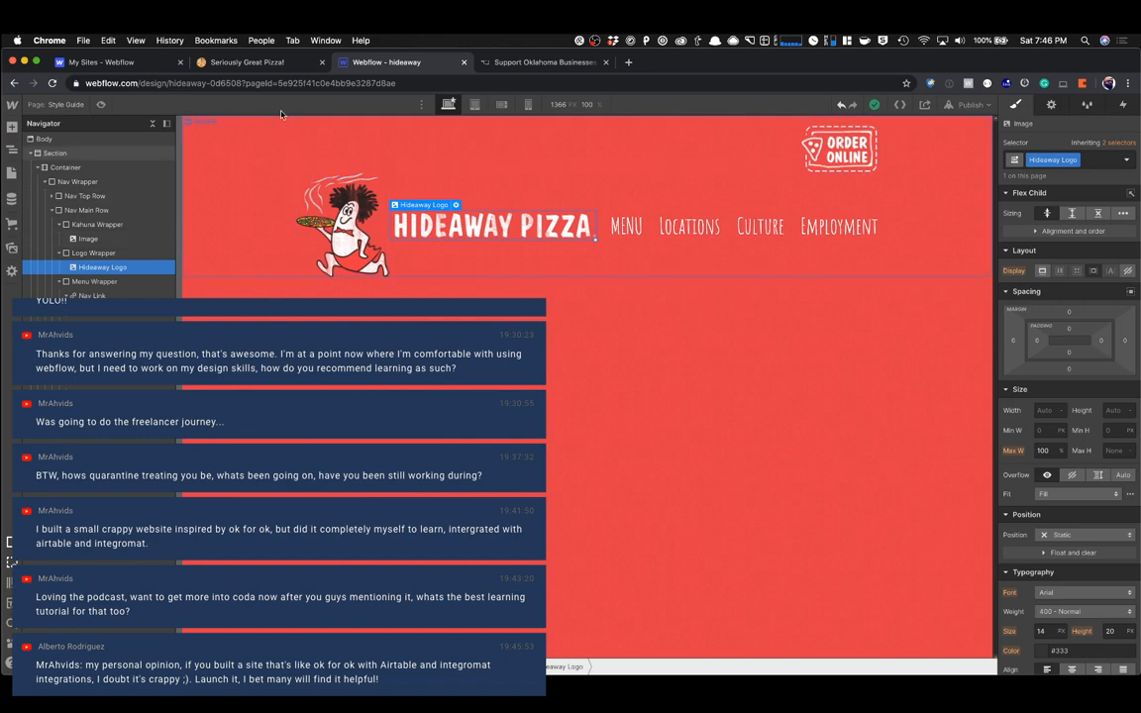
Preview the rebuilt header and compare its Order Online badge with the live Hideaway Pizza site.
click(103, 104)
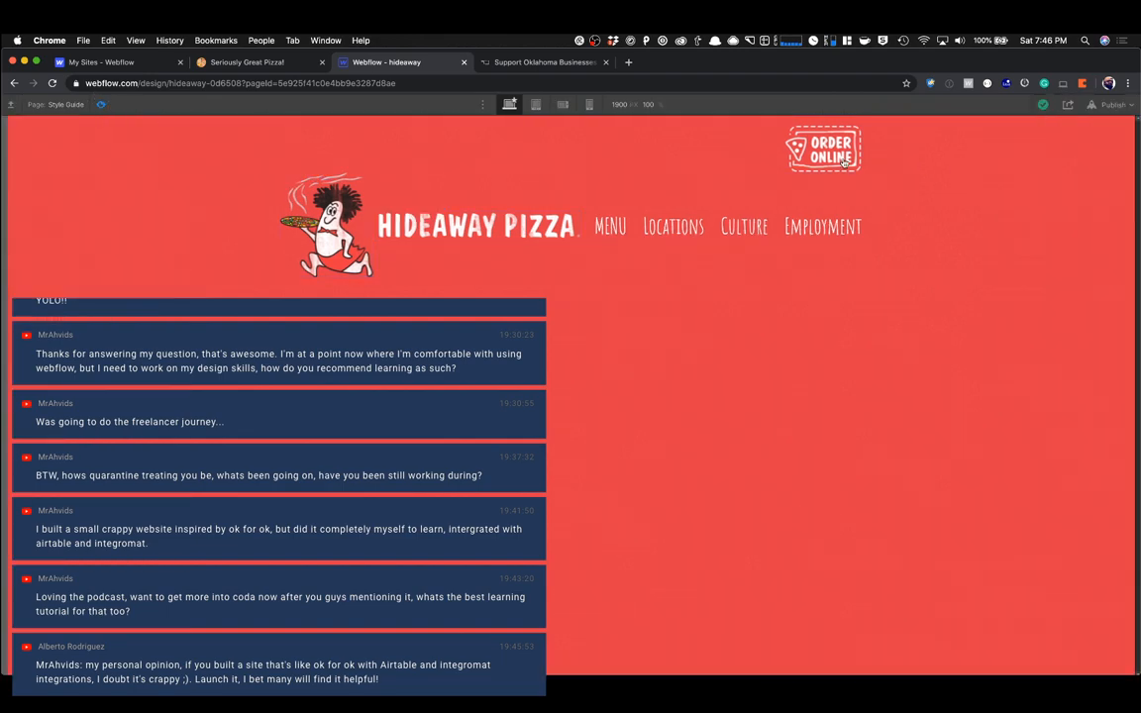
click(308, 63)
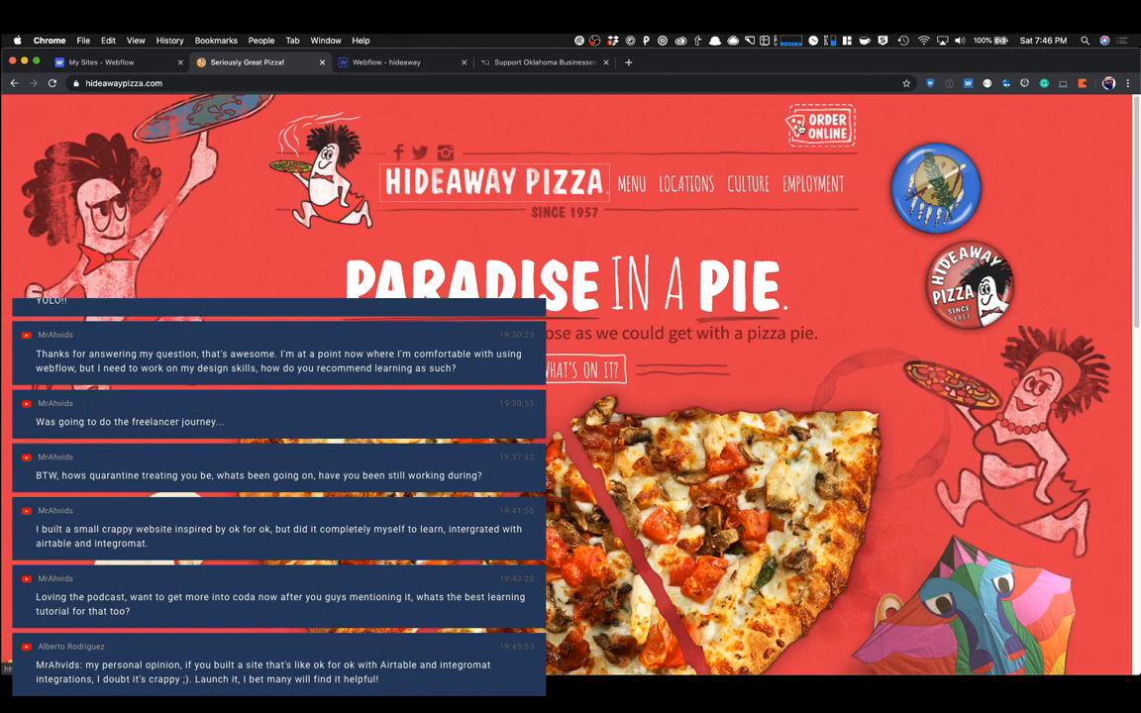
click(411, 65)
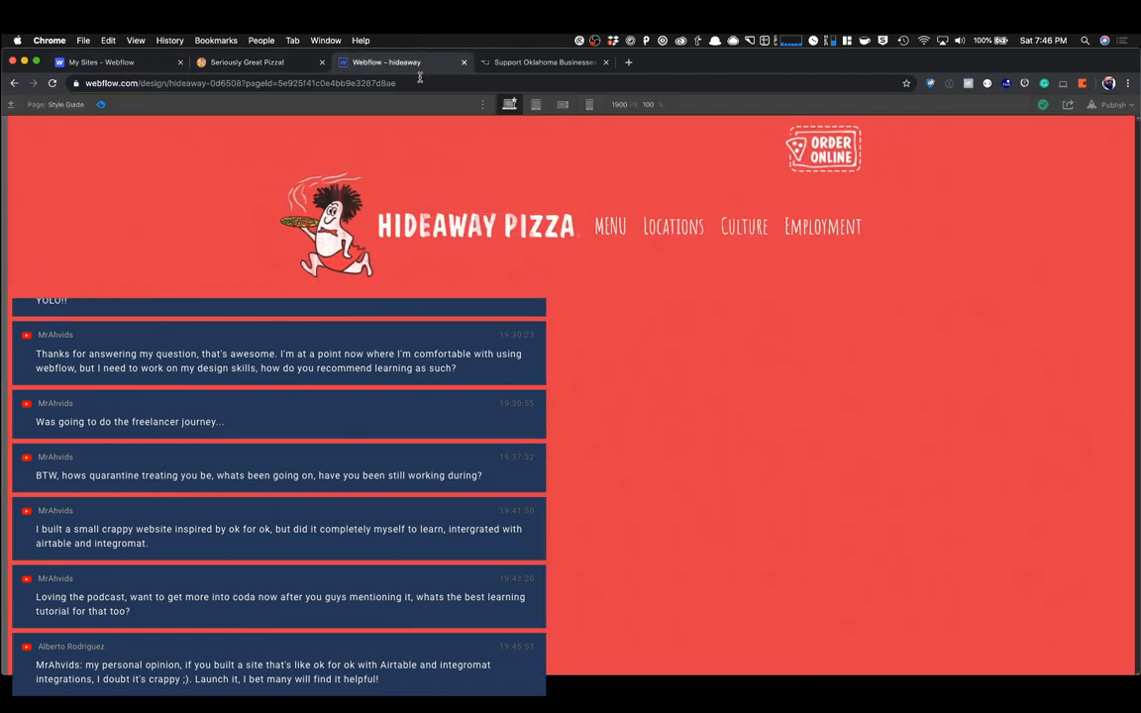
click(101, 105)
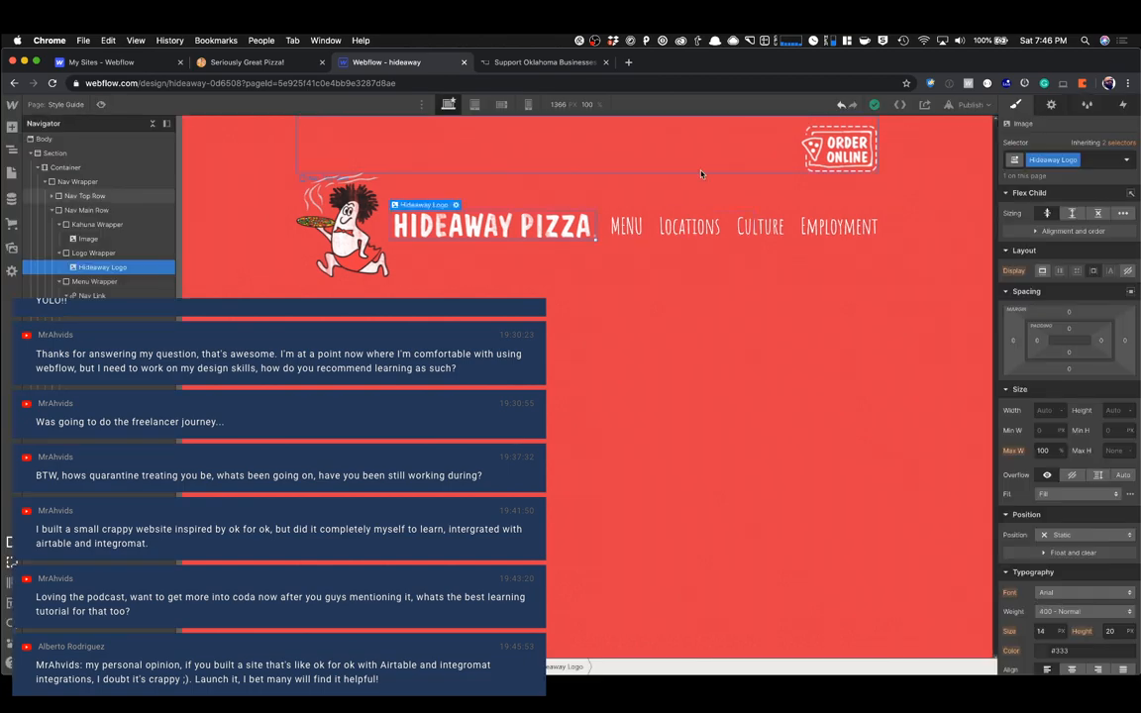
Give the link block around the Order Online image the class "Order Online Link Block".
click(830, 163)
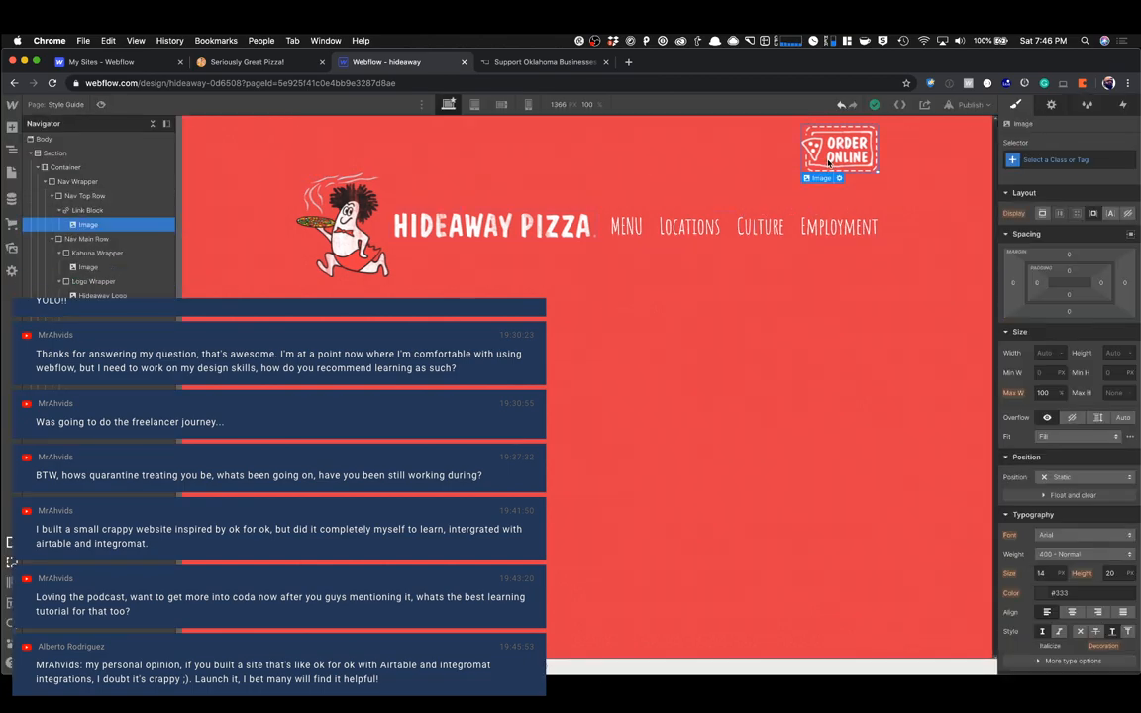
click(831, 164)
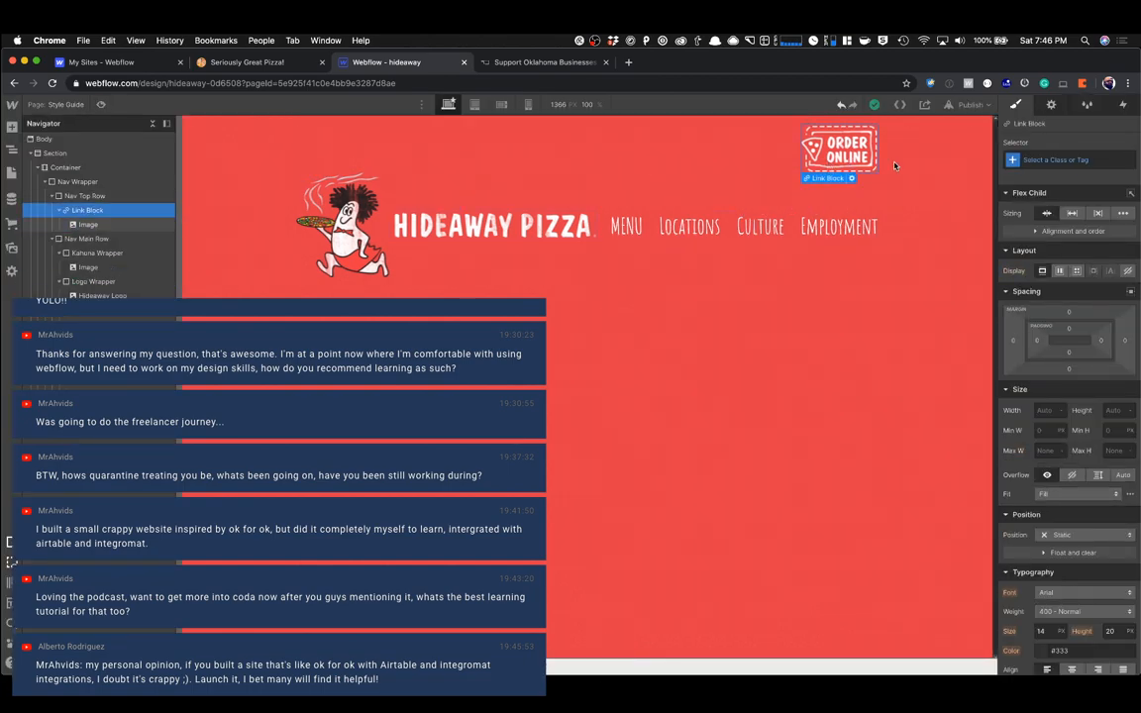
click(1046, 159)
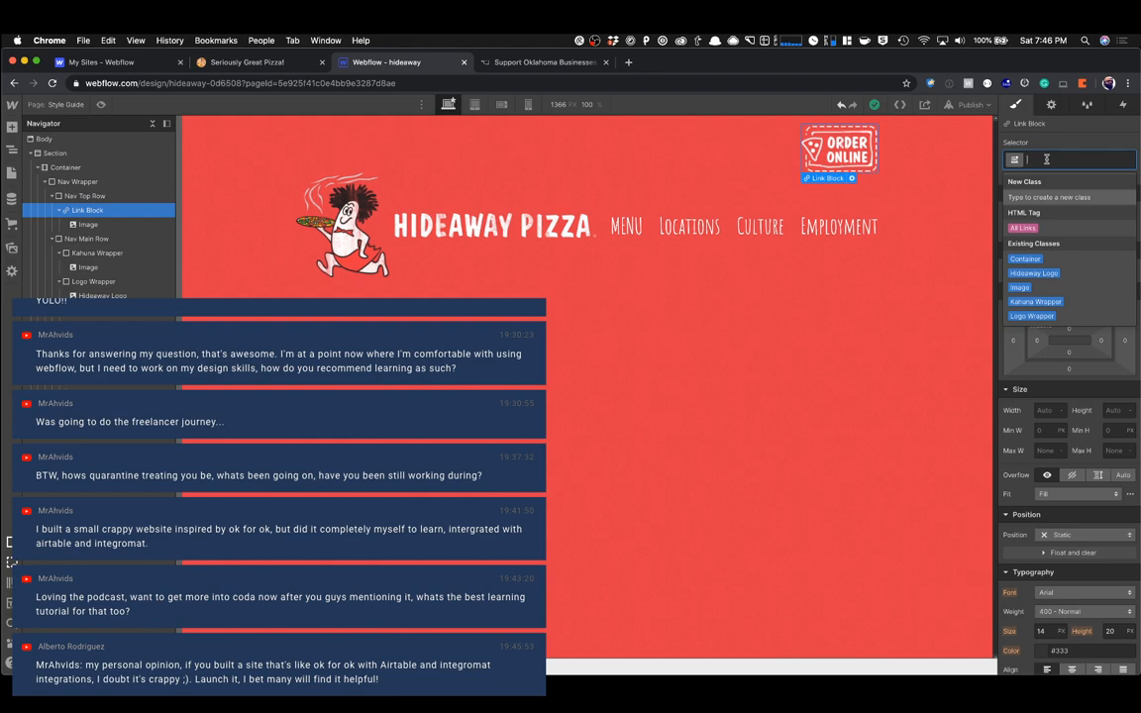
text(O)
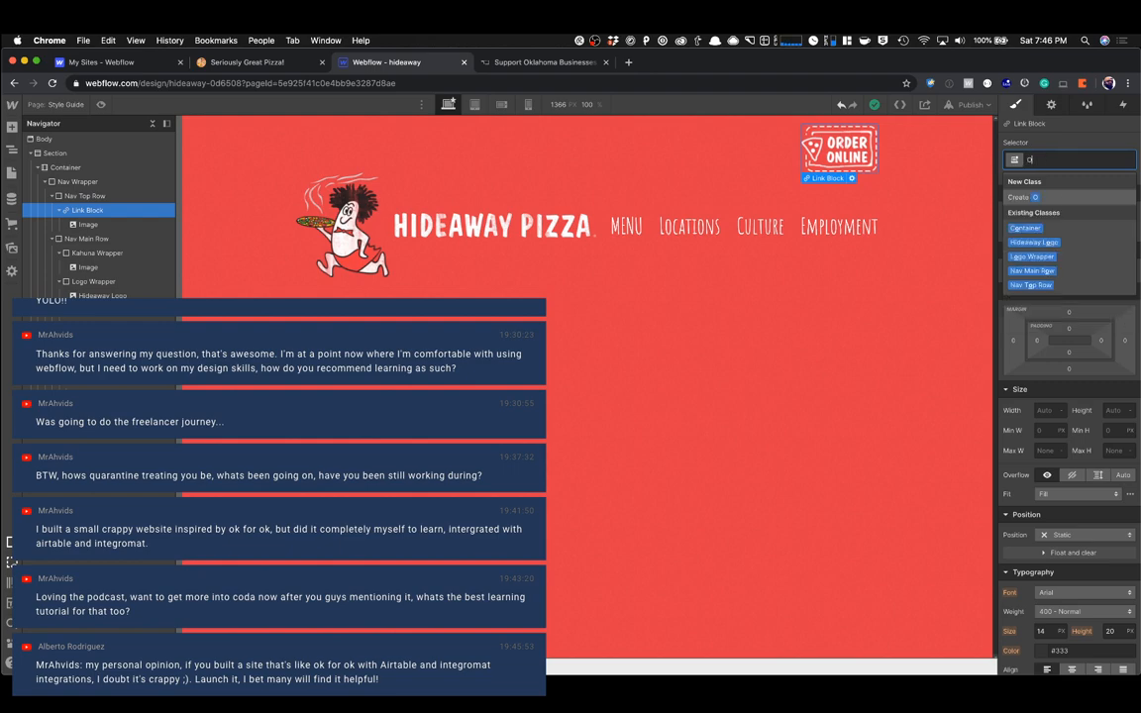
text(rder Online )
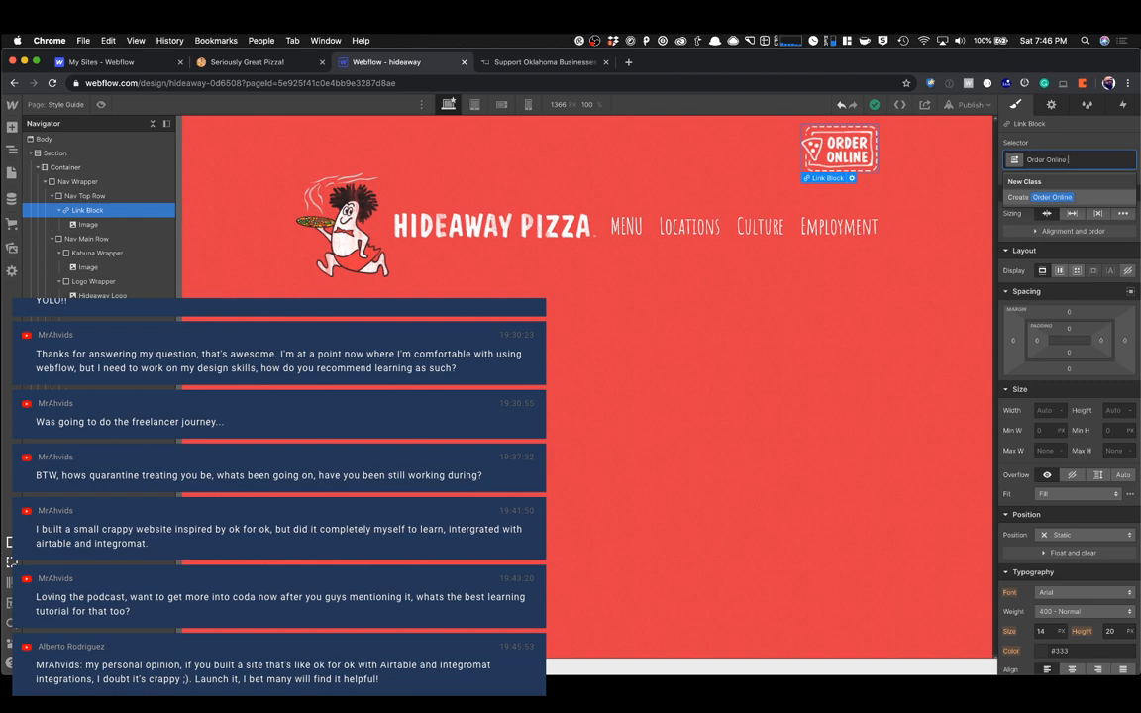
text(Link Bloc)
key(Return)
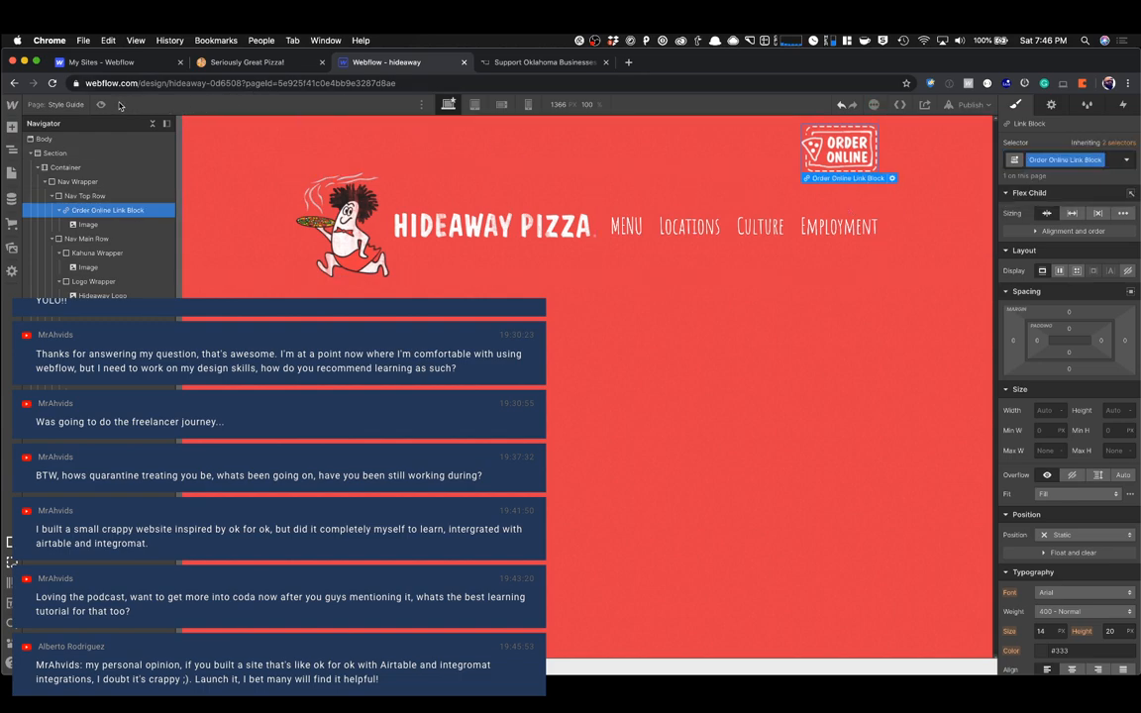
Examine the live site's header lines and main headline against the Webflow preview.
key(ctrl+shift+Tab)
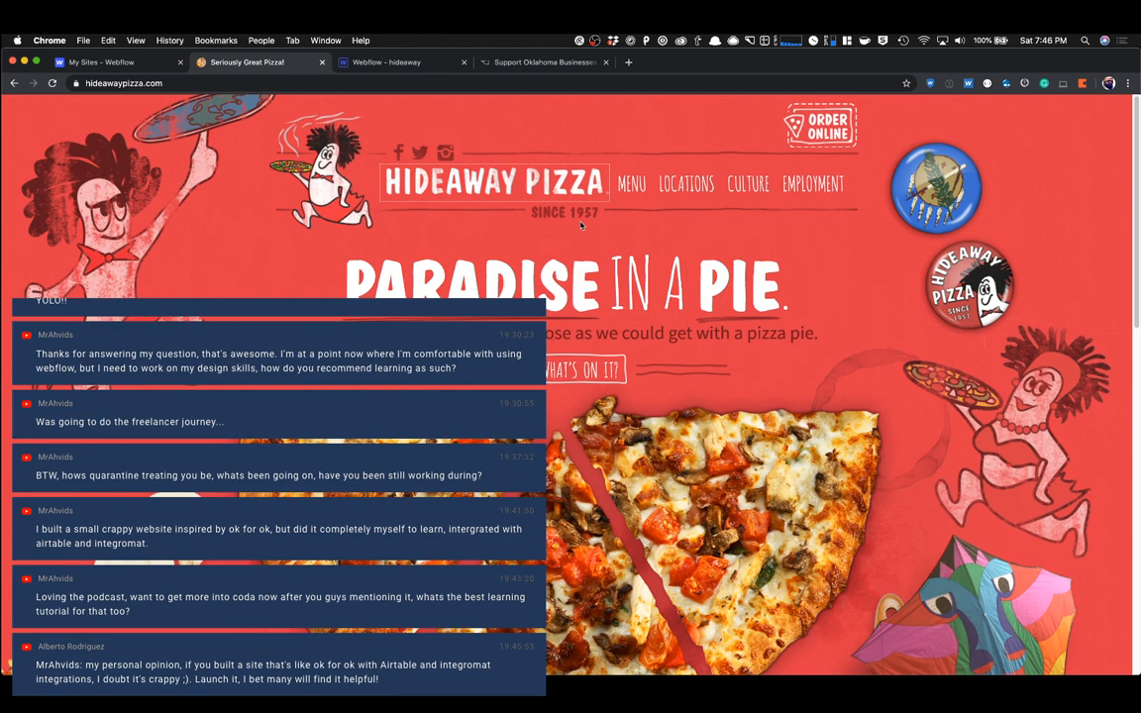
triple_click(388, 280)
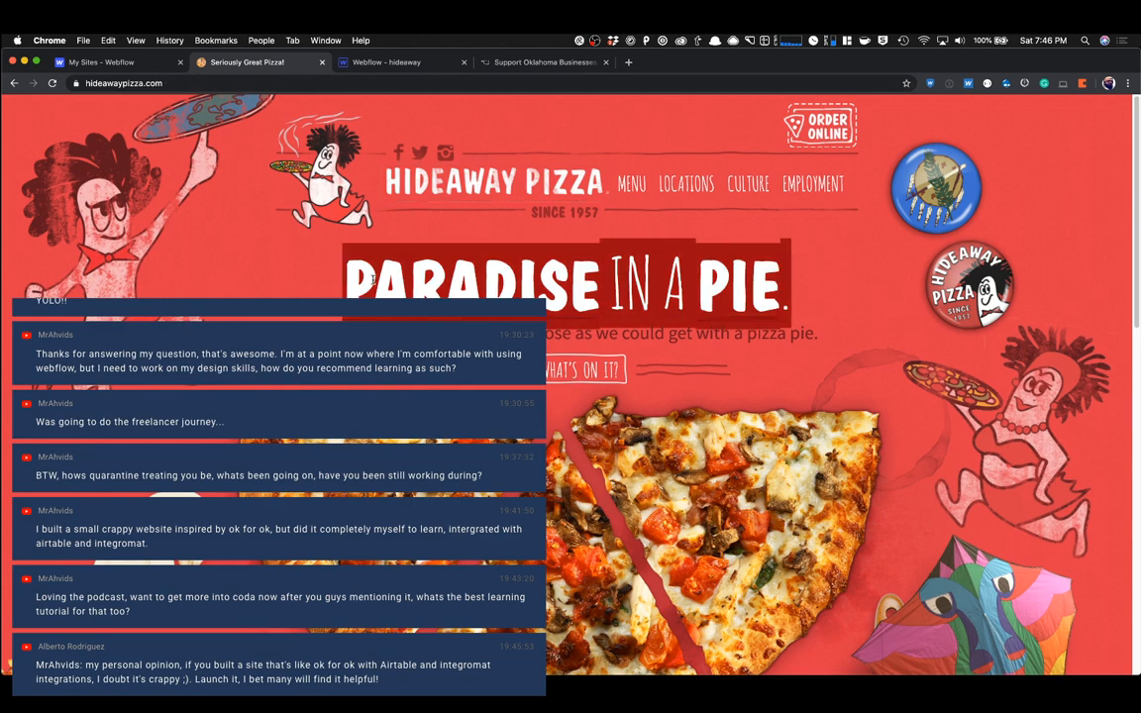
click(510, 278)
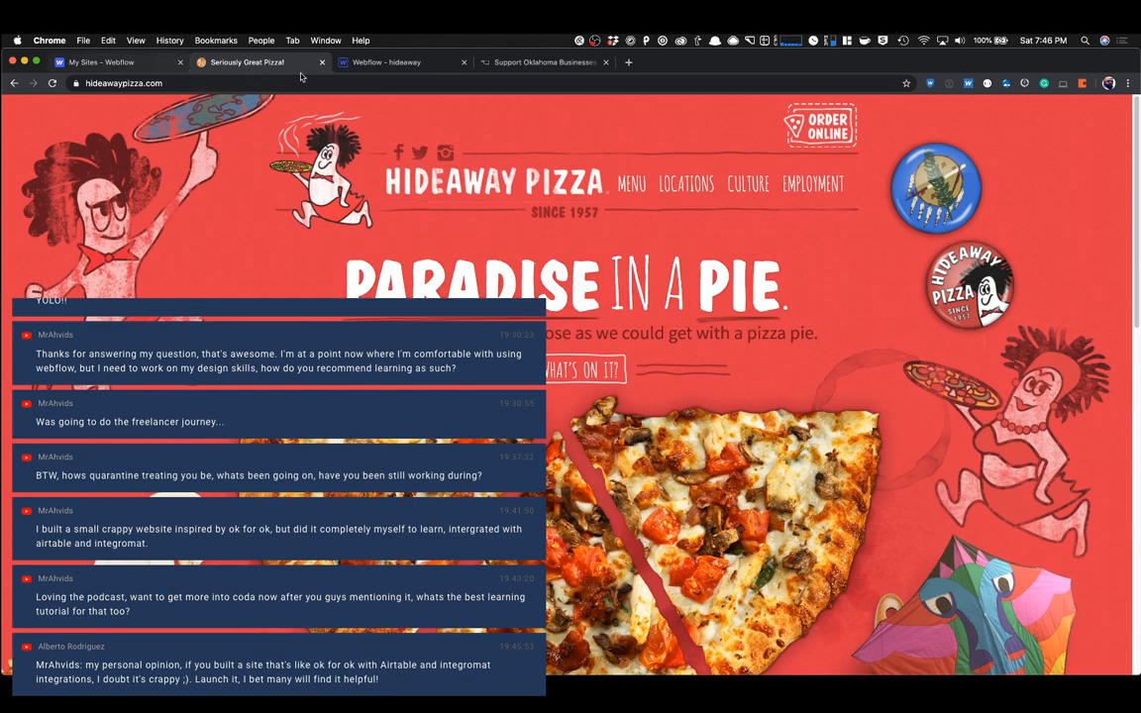
key(ctrl+Tab)
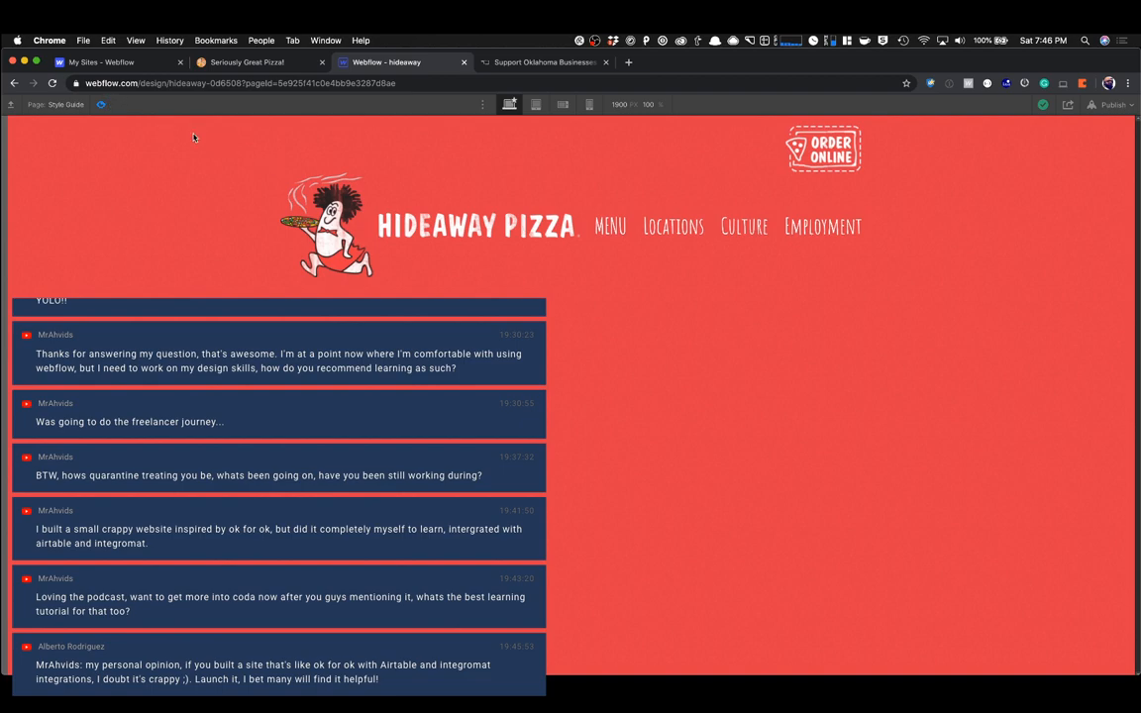
Set the Nav Main Row's position to Relative.
click(453, 196)
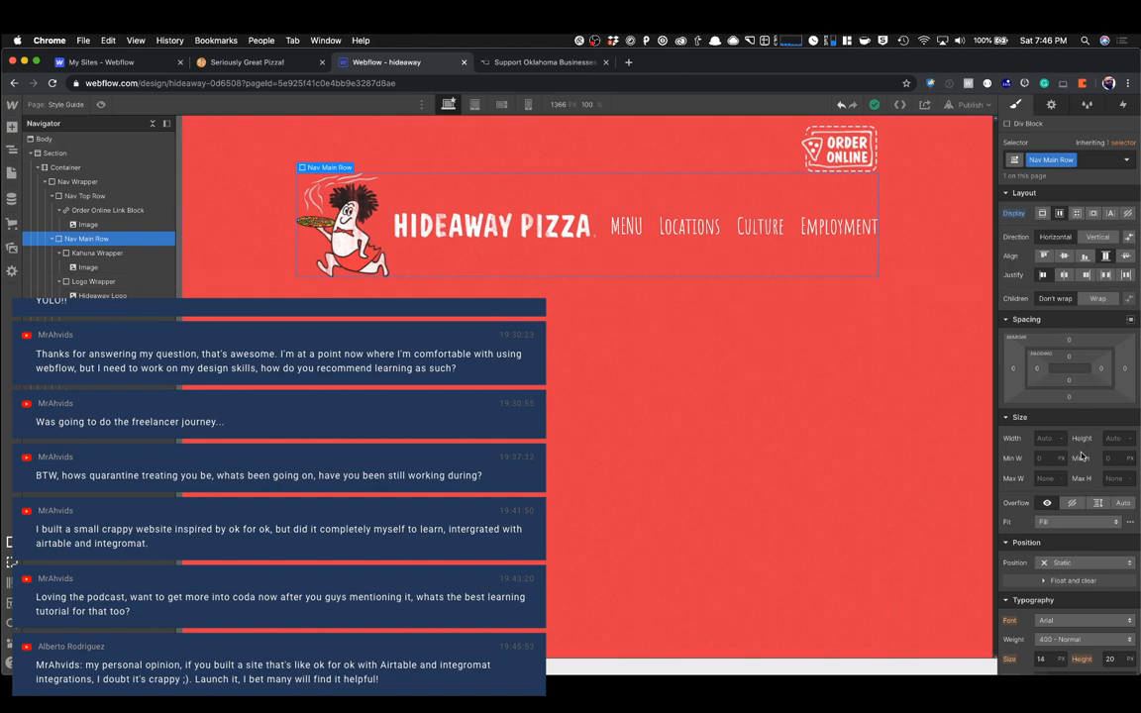
scroll(1058, 416, down, 3)
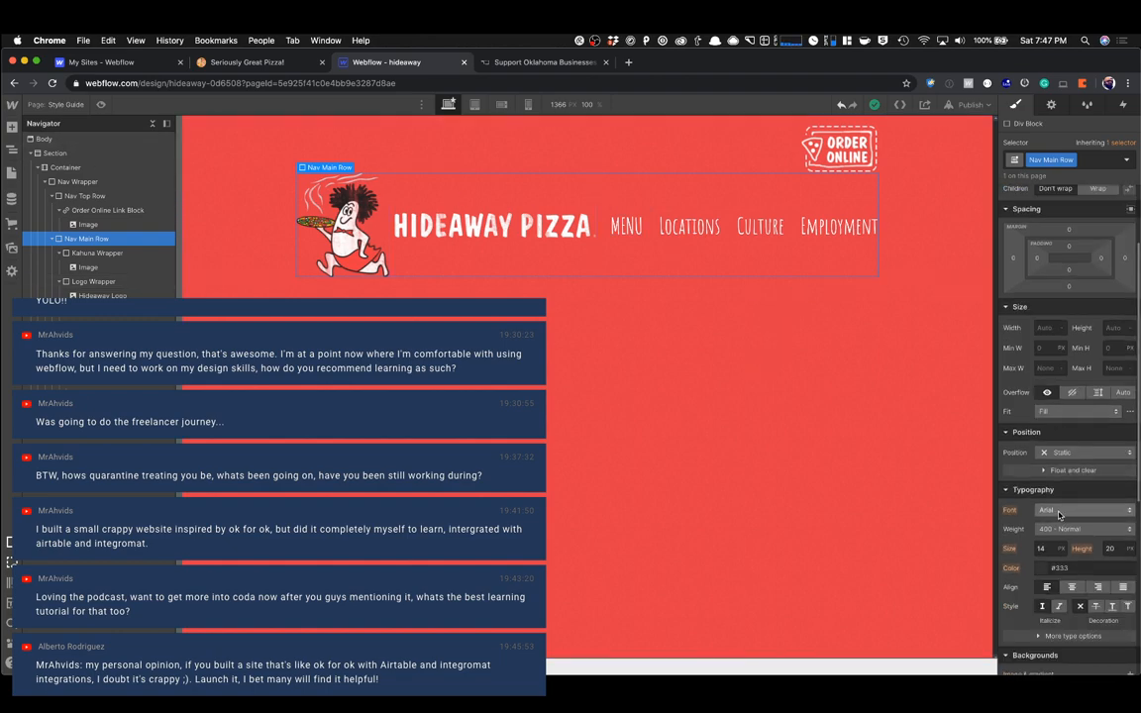
click(1059, 453)
click(1064, 466)
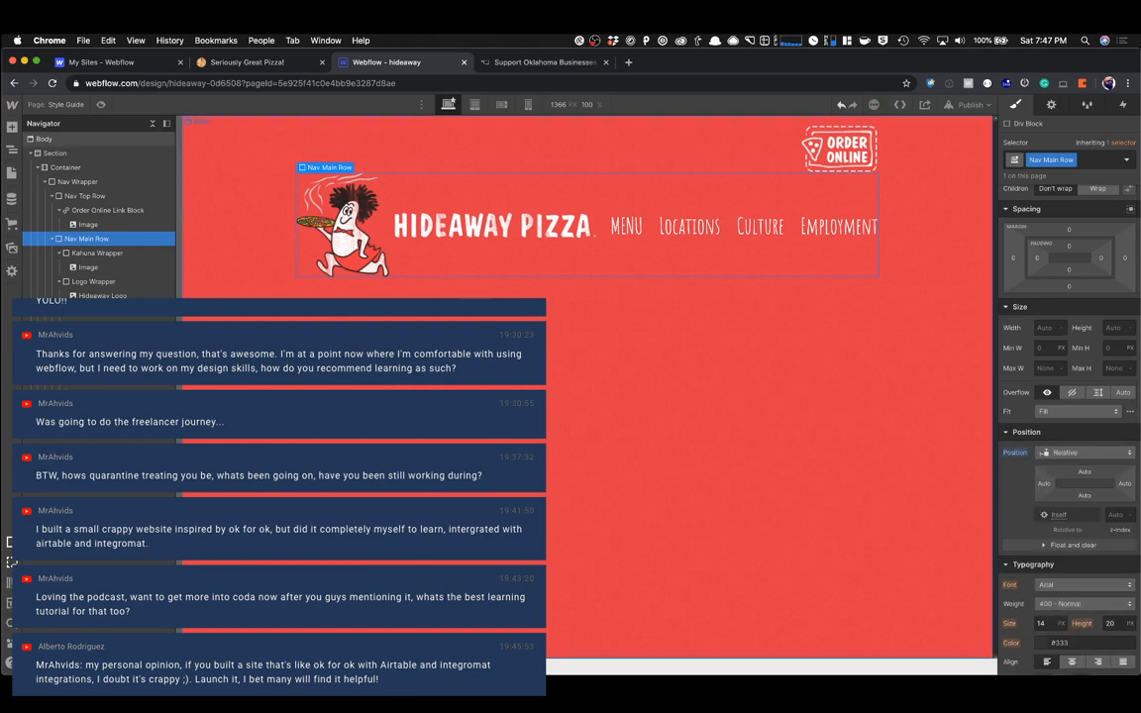
Add a div block inside the Nav Main Row and give it the class "Top of Main Nav Line".
key(super+e)
text(div)
key(Return)
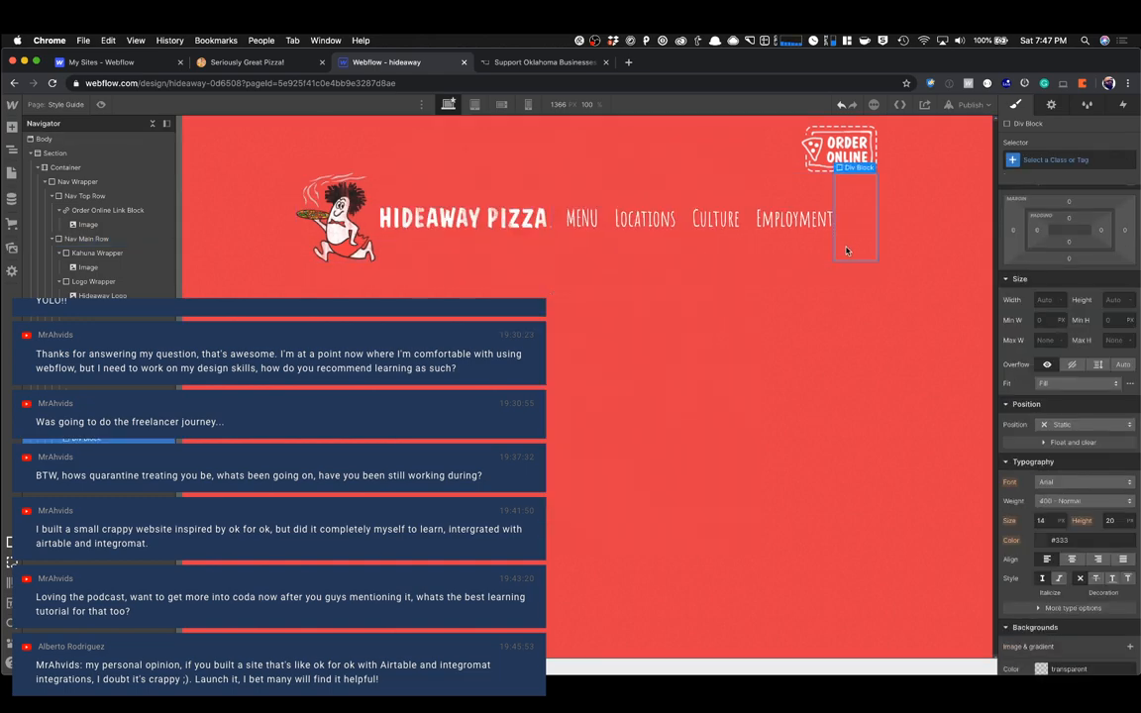
click(1055, 161)
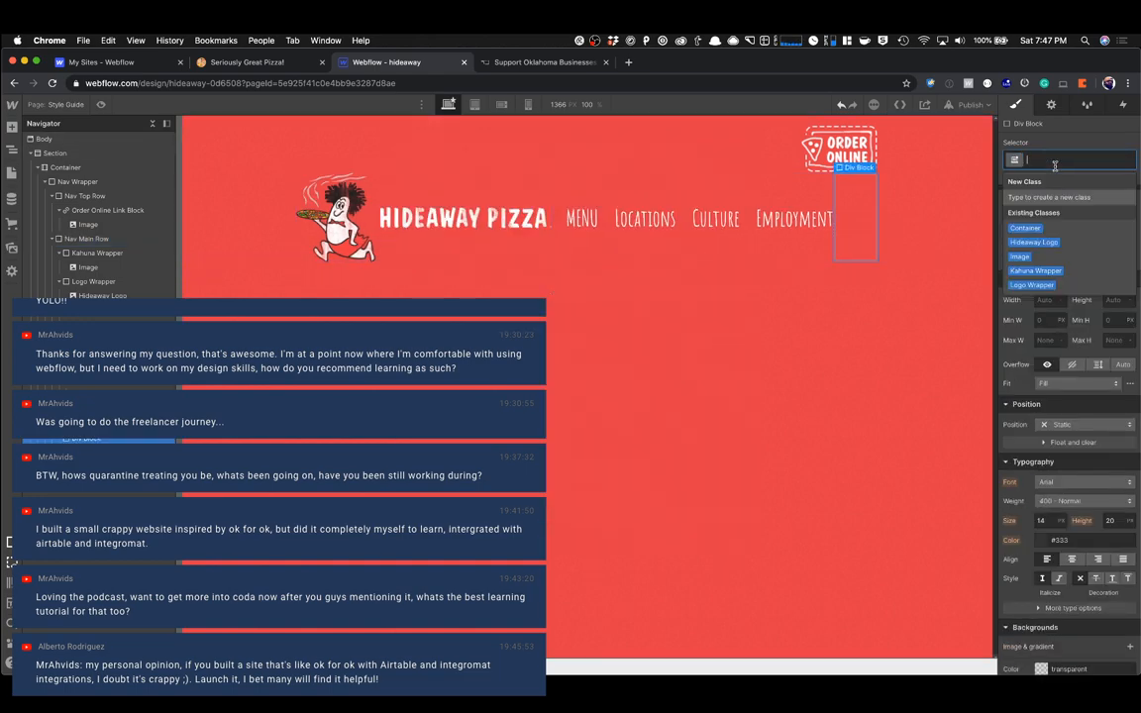
text(Top of Main N)
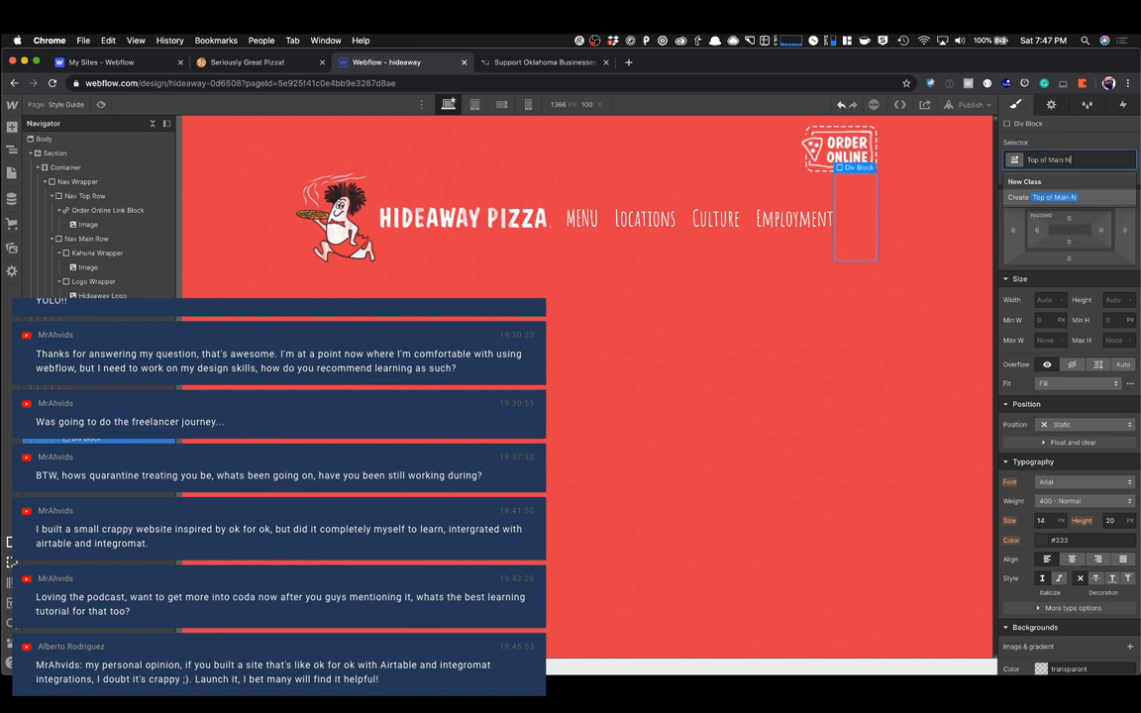
text(av Line)
key(Return)
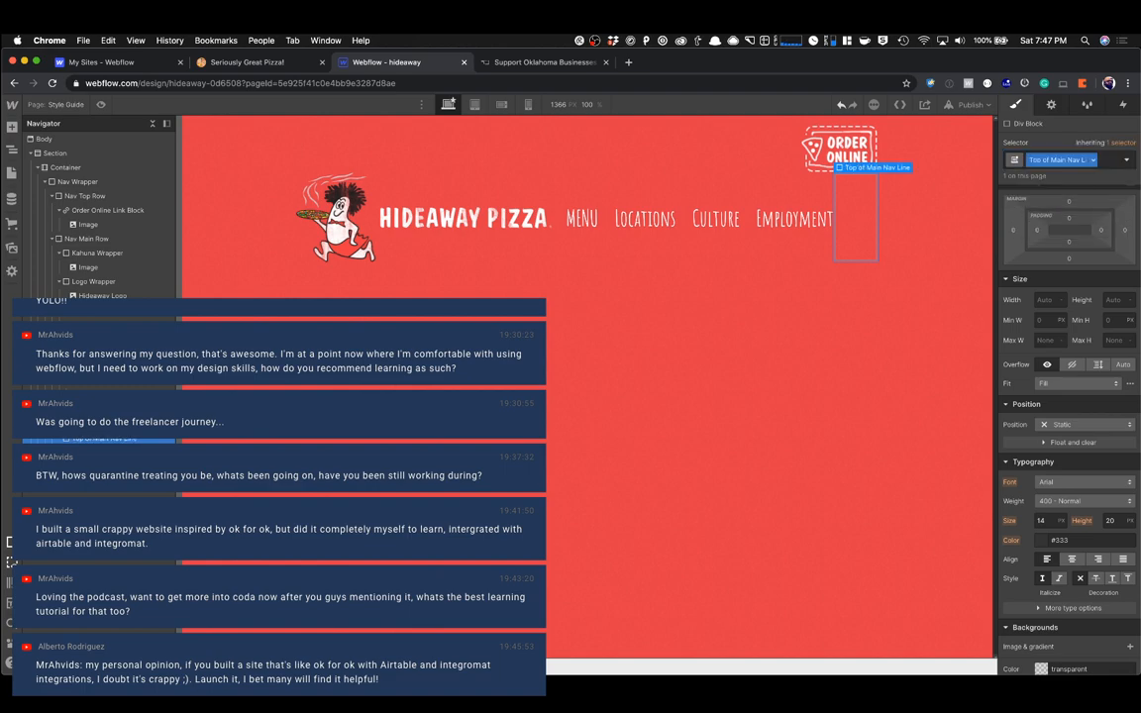
Position the Top of Main Nav Line div absolutely, stretched along the top edge of the Nav Main Row.
click(1075, 425)
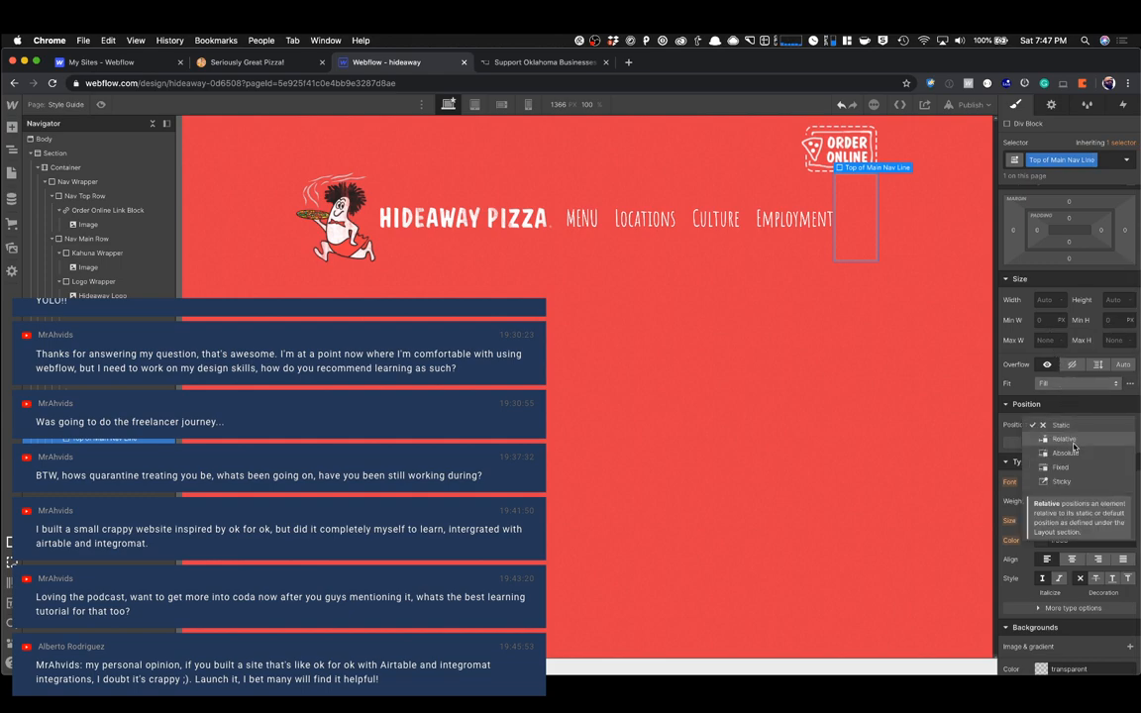
click(1074, 452)
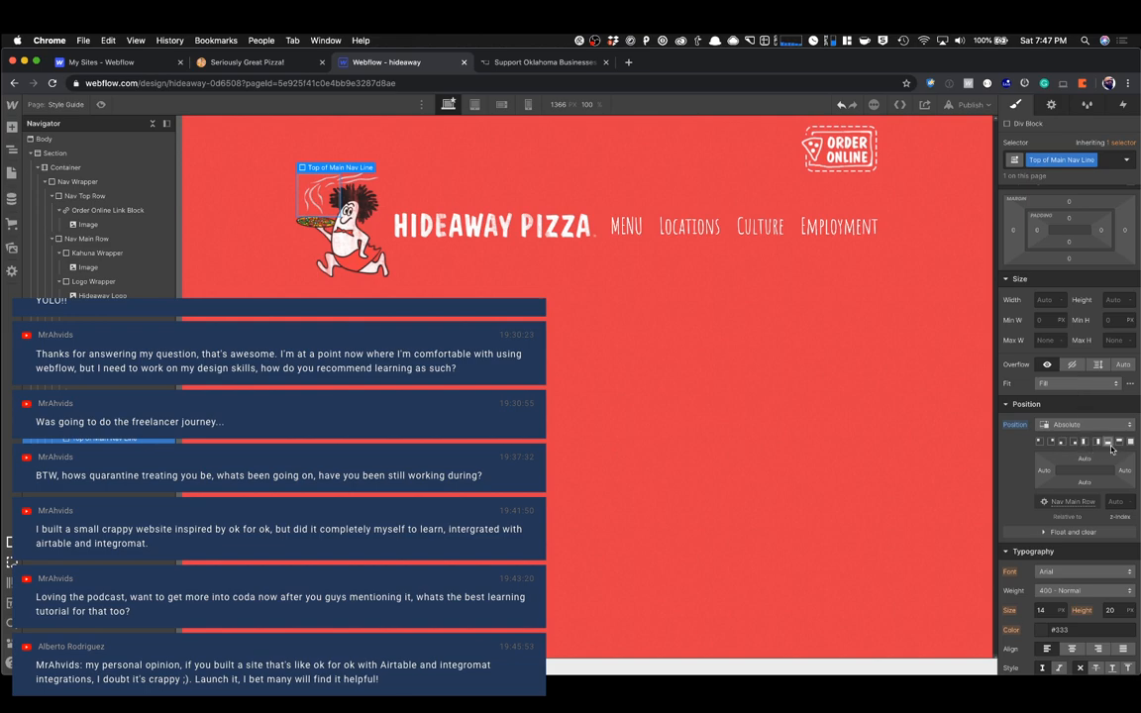
click(1120, 443)
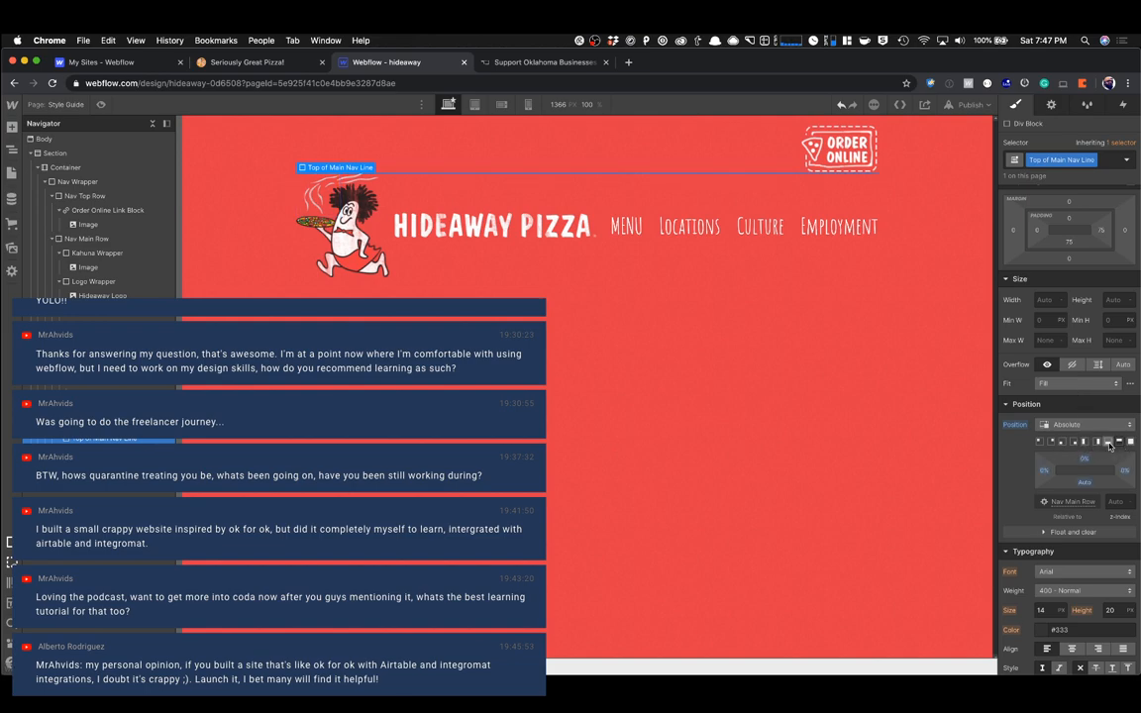
Set the Nav Top Row's bottom margin to 10 px and check the social icons and top line on the live site.
click(663, 152)
drag(1077, 285, 1077, 299)
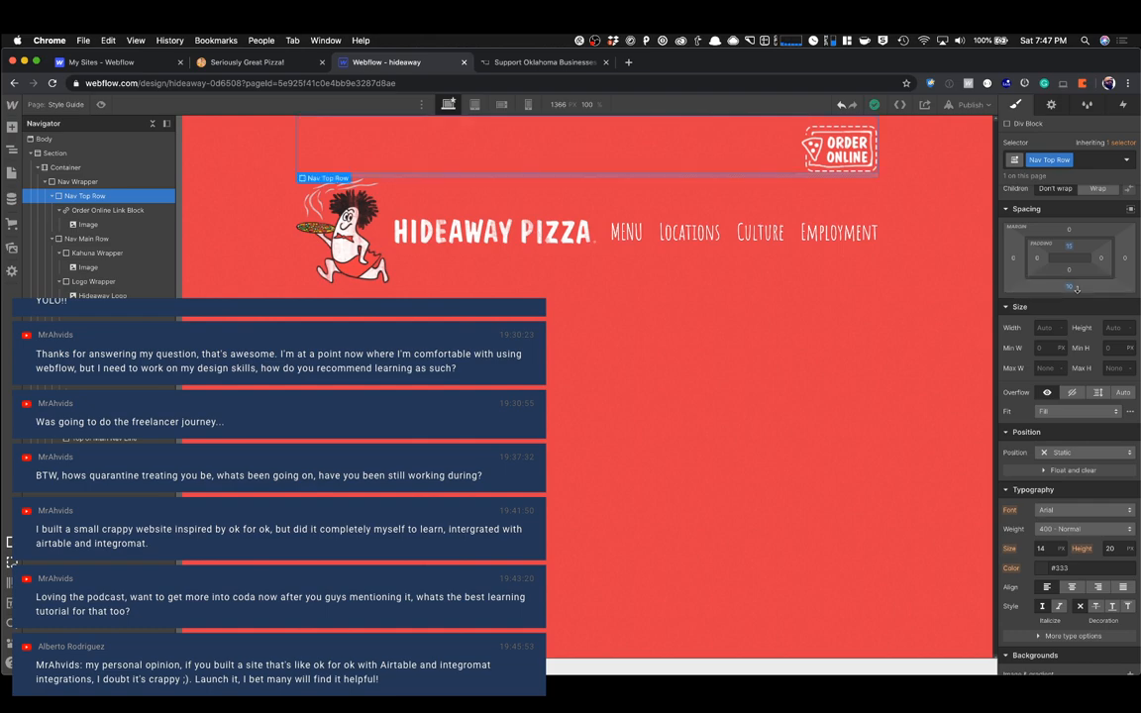
click(248, 62)
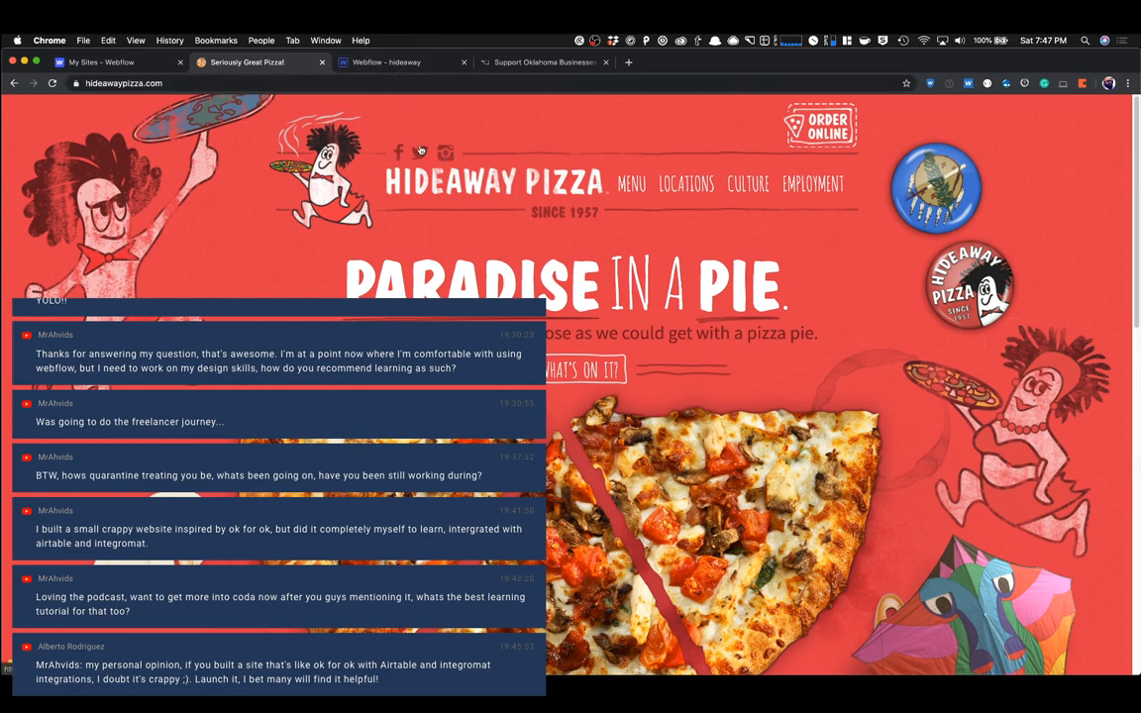
click(370, 63)
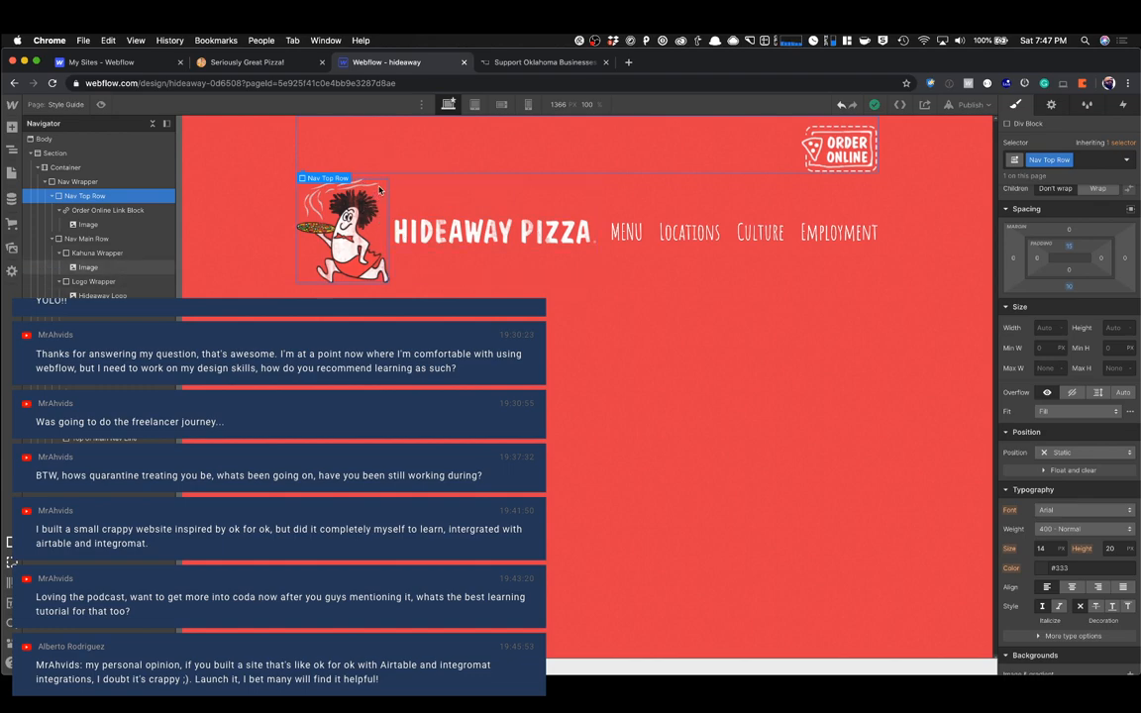
Add a div block inside the Top of Main Nav Line and set the line's layout to horizontal flex.
click(59, 253)
click(60, 267)
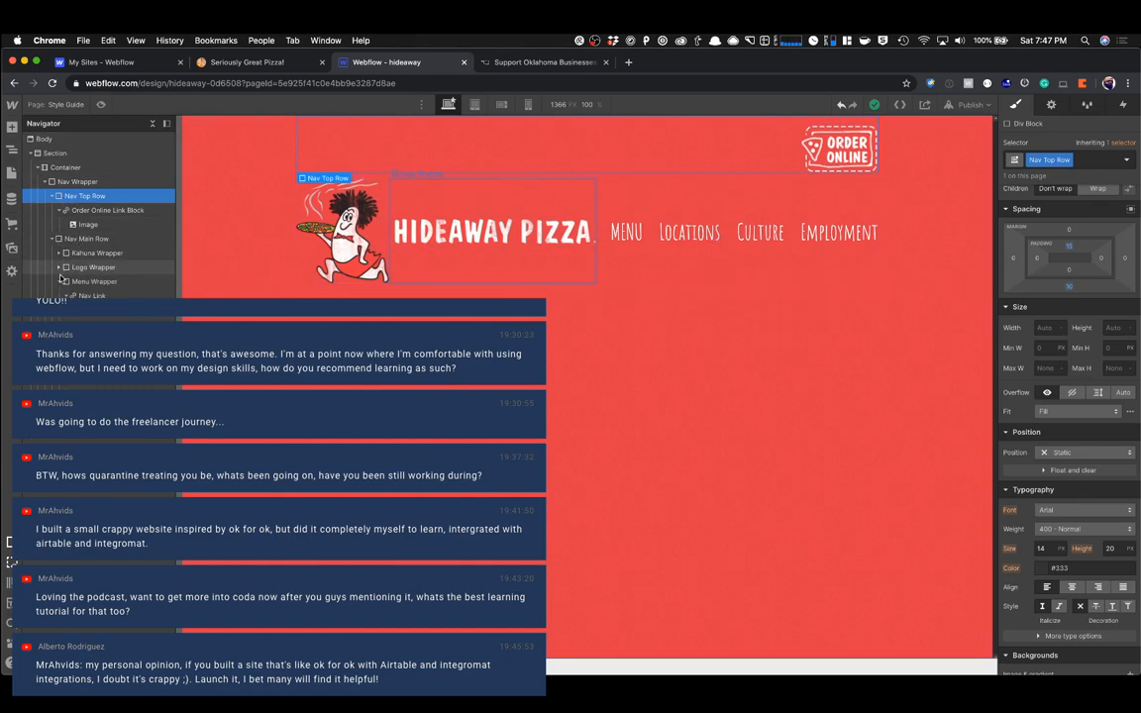
click(59, 281)
click(307, 210)
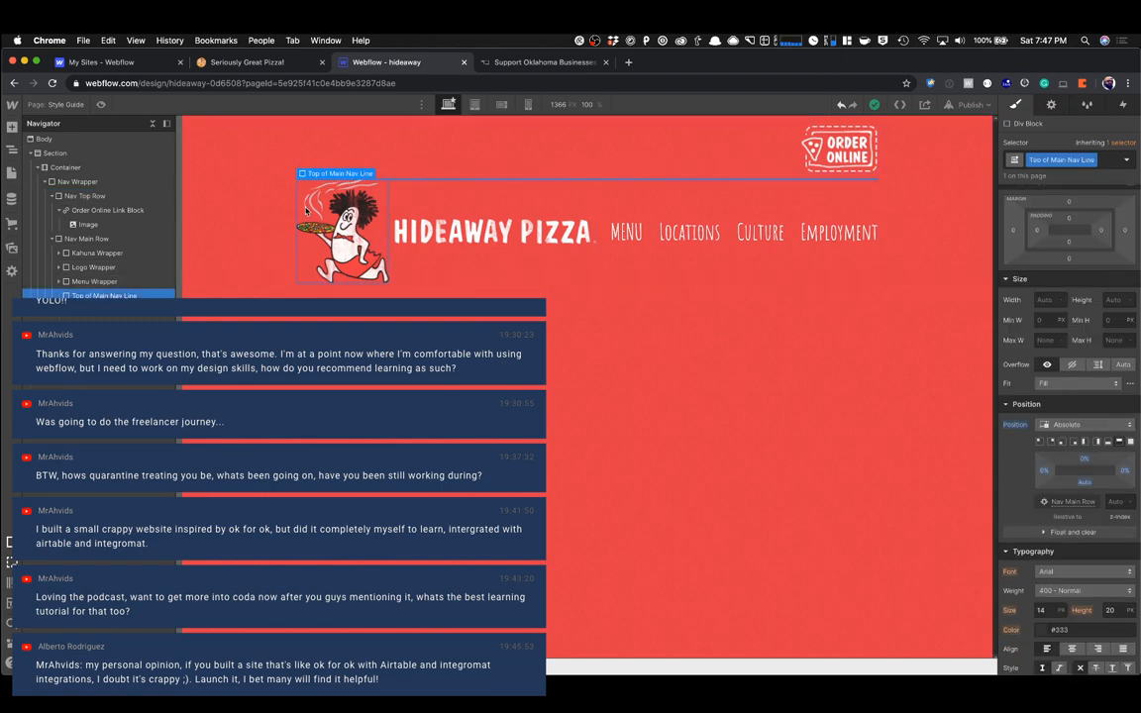
key(super+e)
text(div)
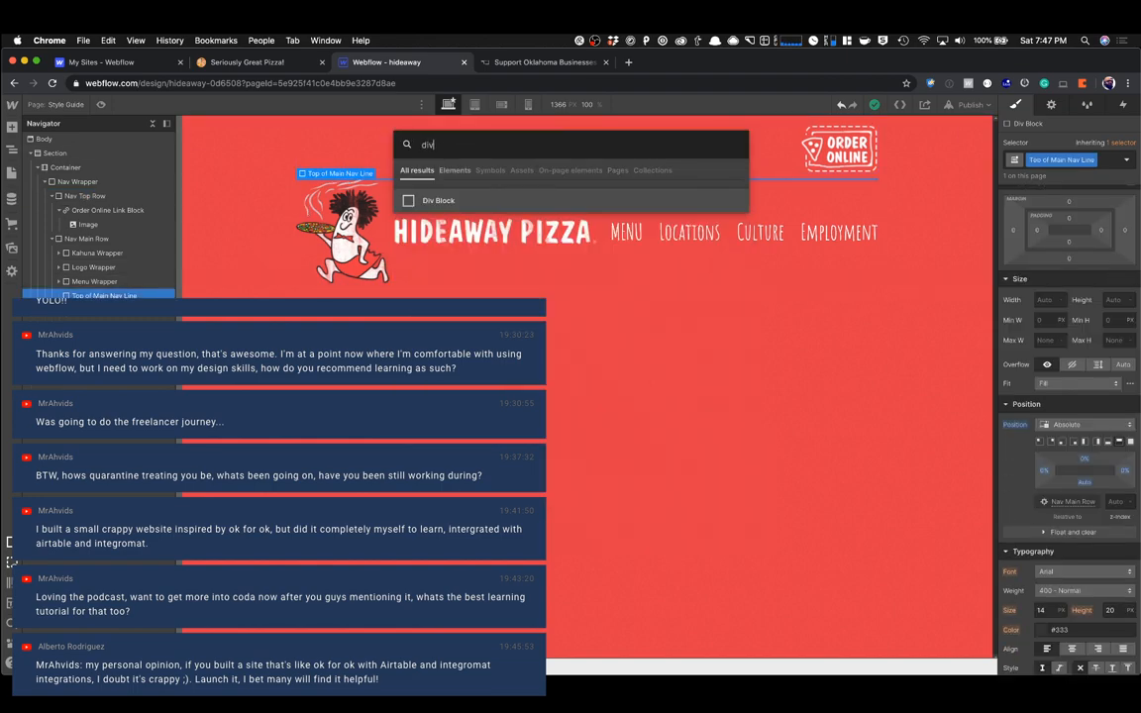
key(Return)
click(138, 295)
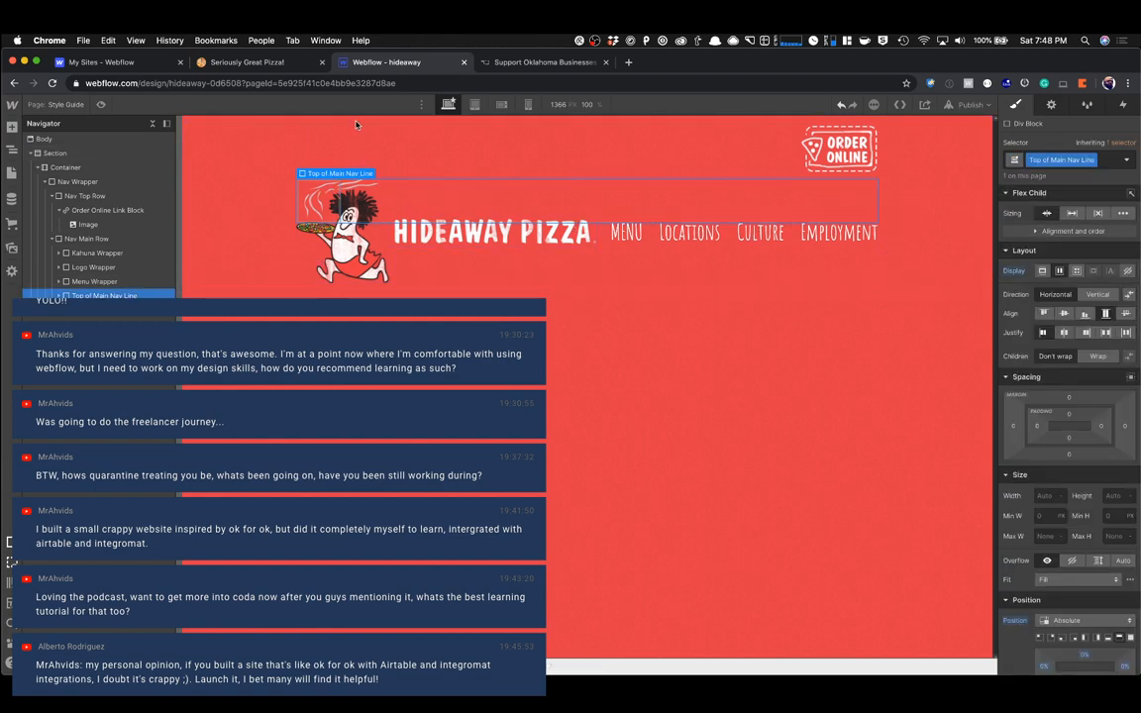
Check the header's top line on the live site and add more div blocks inside the Top of Main Nav Line, making three.
click(218, 65)
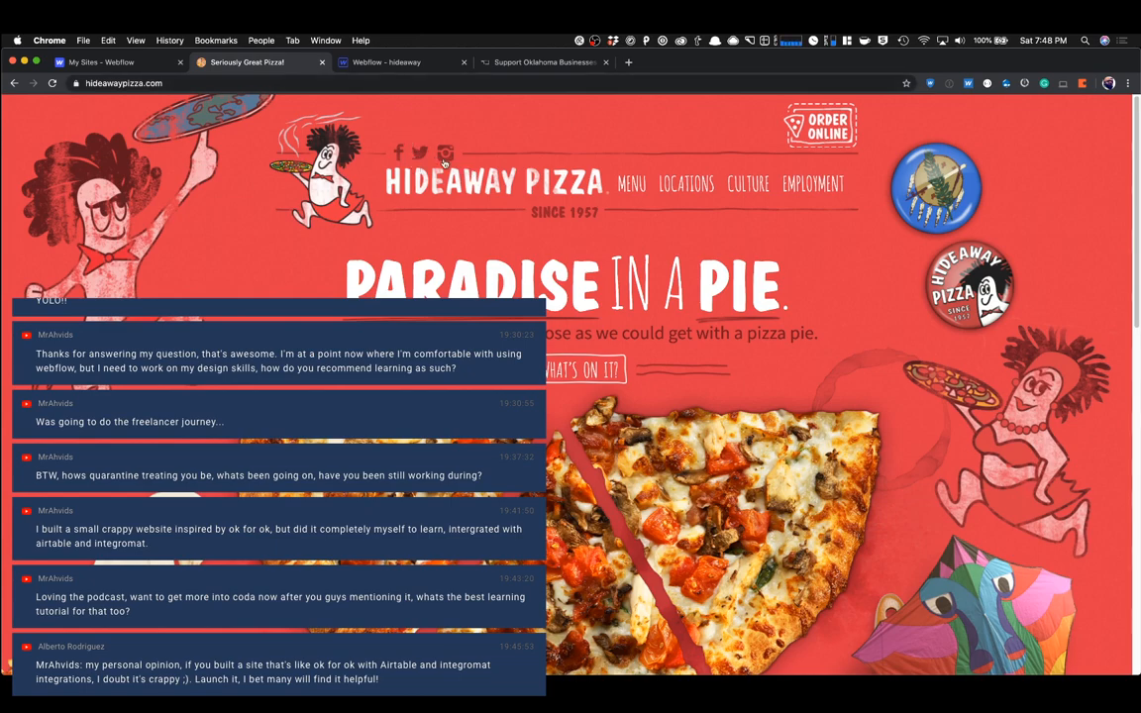
click(352, 62)
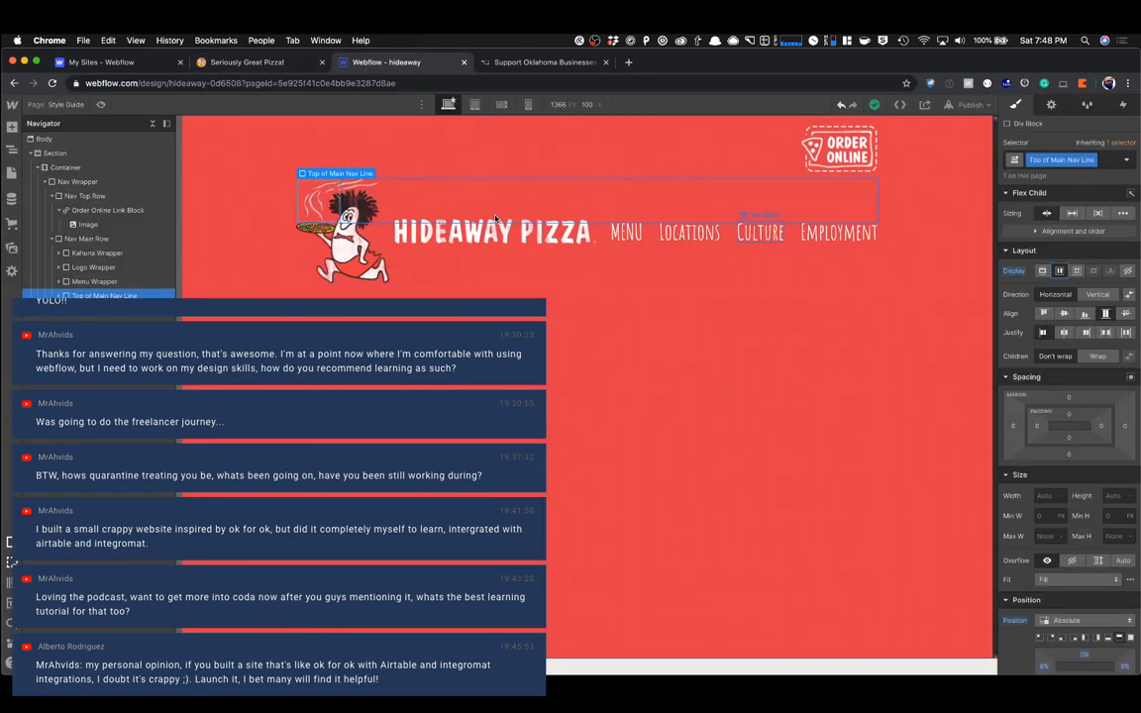
key(super+e)
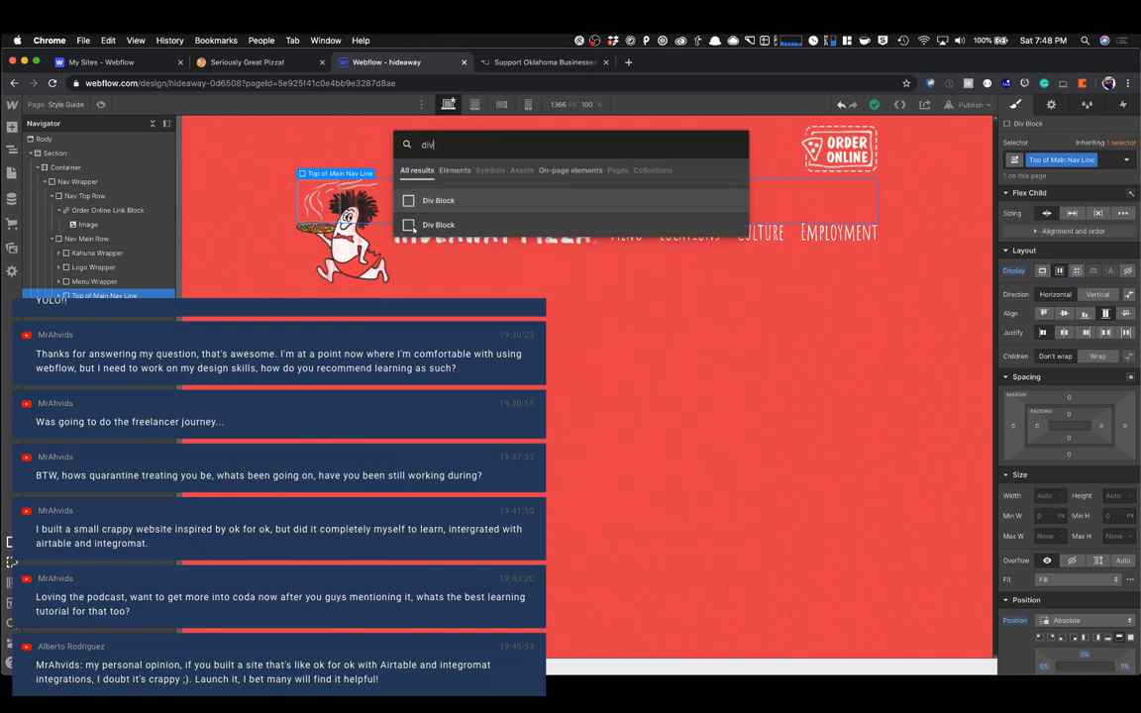
key(Escape)
key(super+e)
text(div)
key(Return)
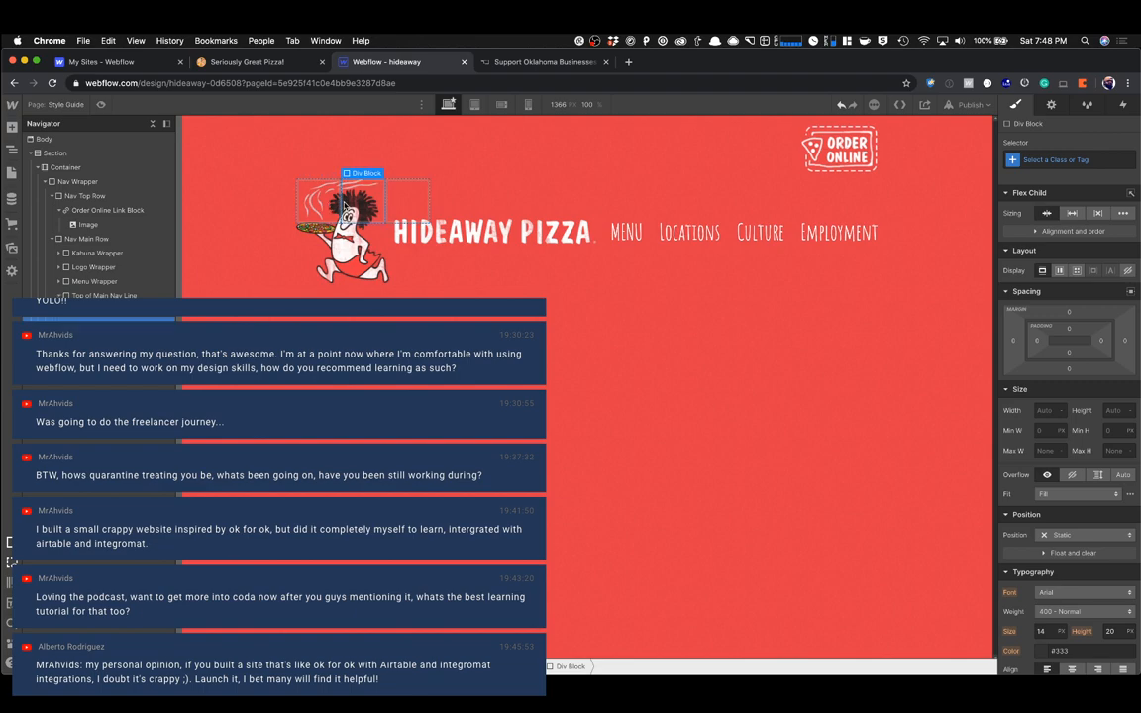
Give the middle div block in the line the class "Menu Social Icons".
click(1043, 158)
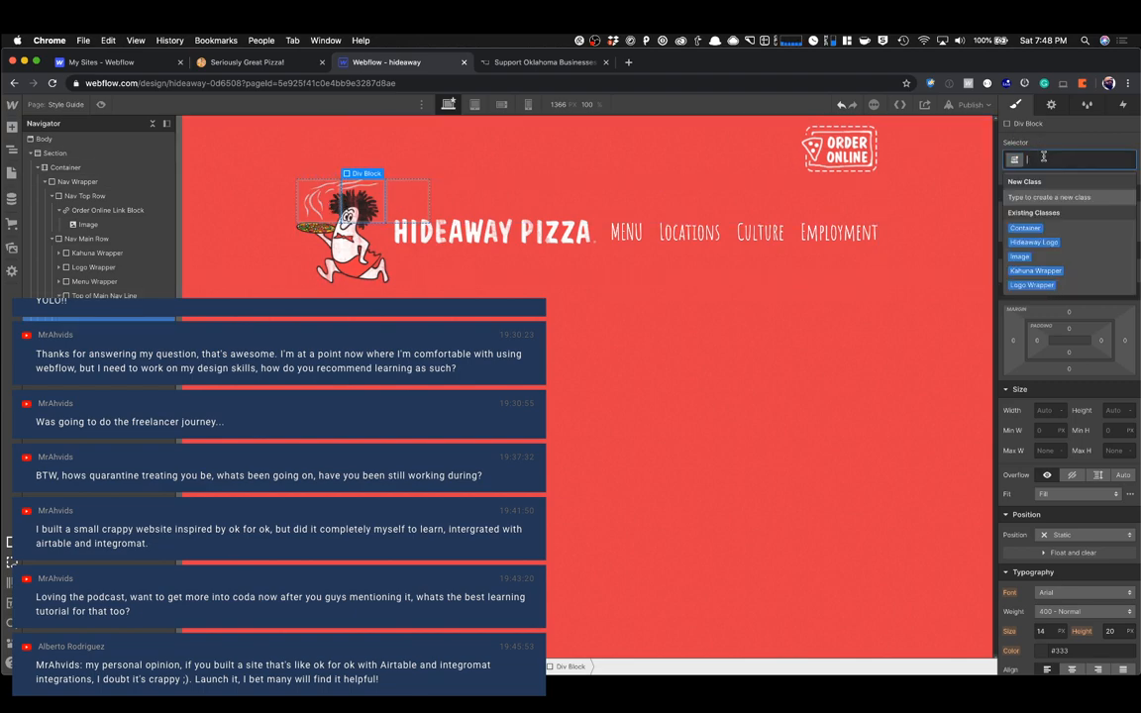
text(Menu Social)
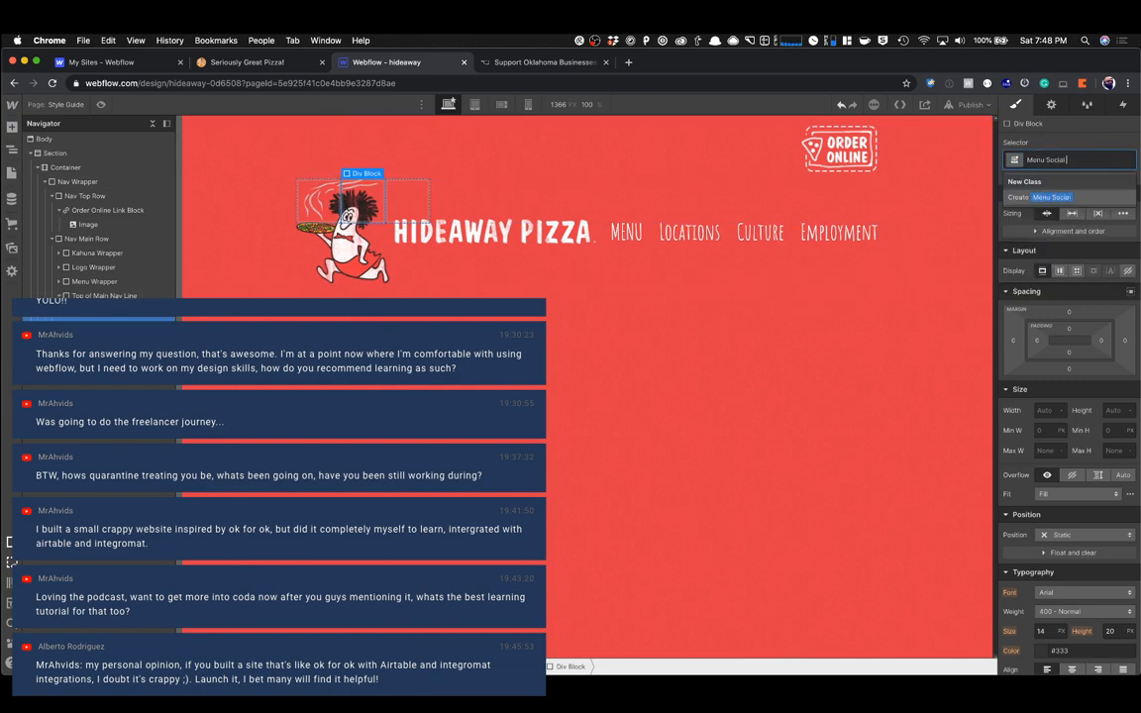
text( Icons)
key(Return)
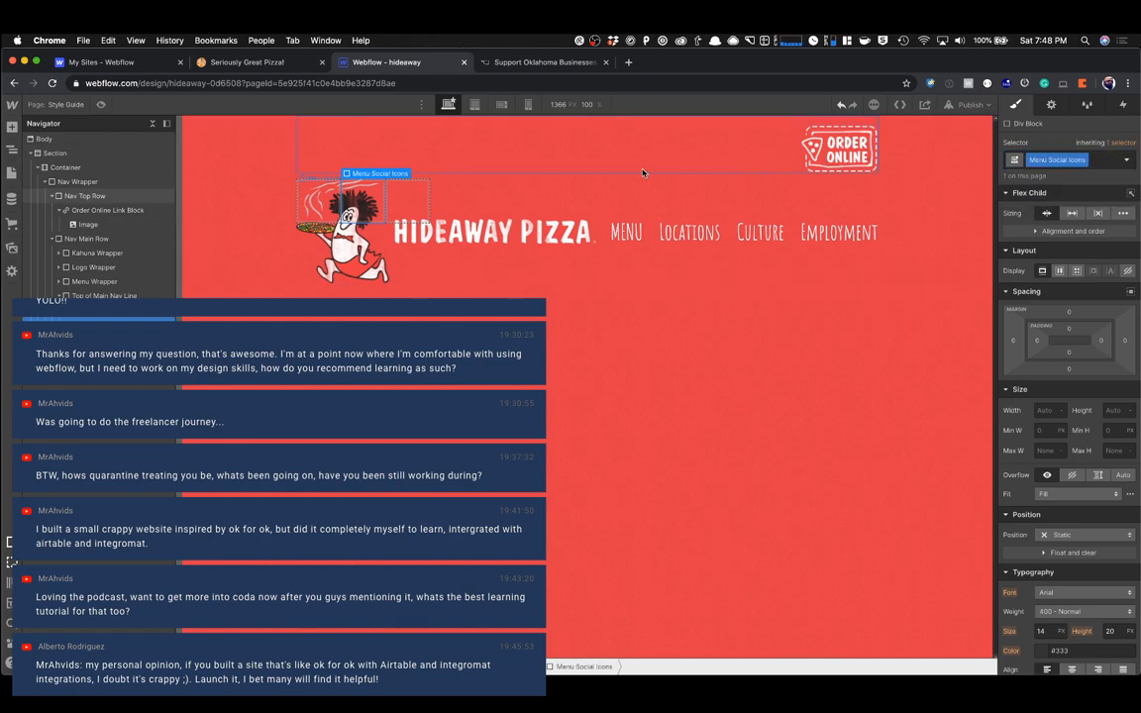
Give the first div block the class "Top Line 1" and the third div block the class "Top Line 2".
click(327, 201)
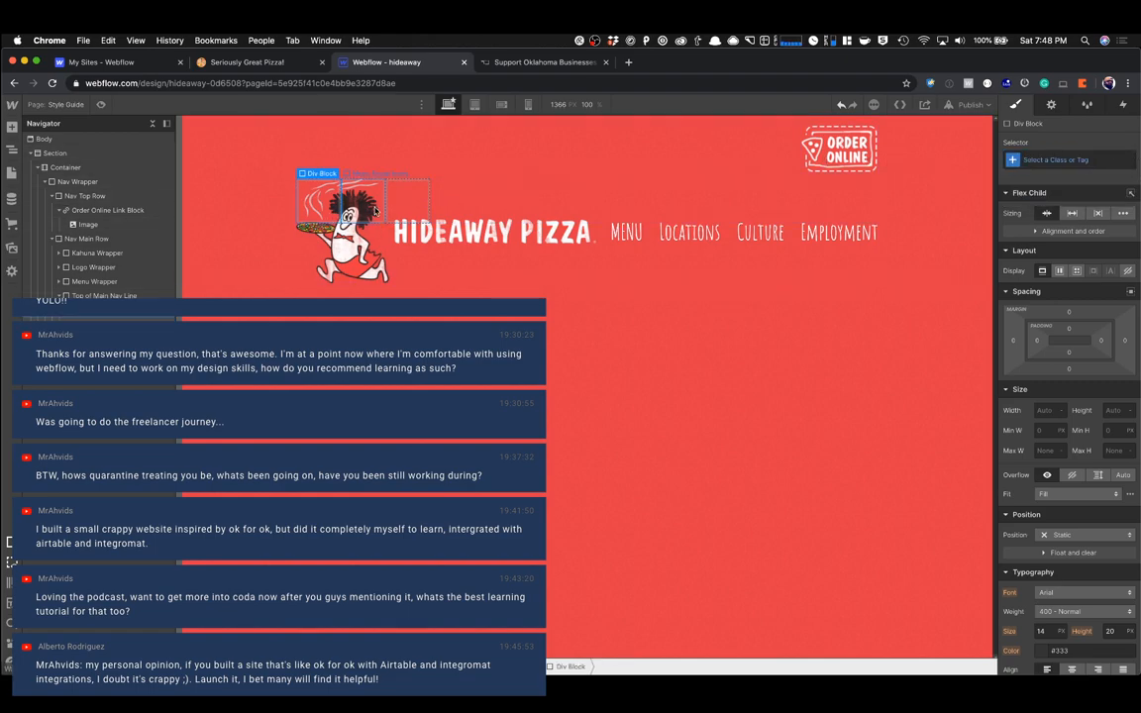
click(1085, 158)
text(Top Line 1)
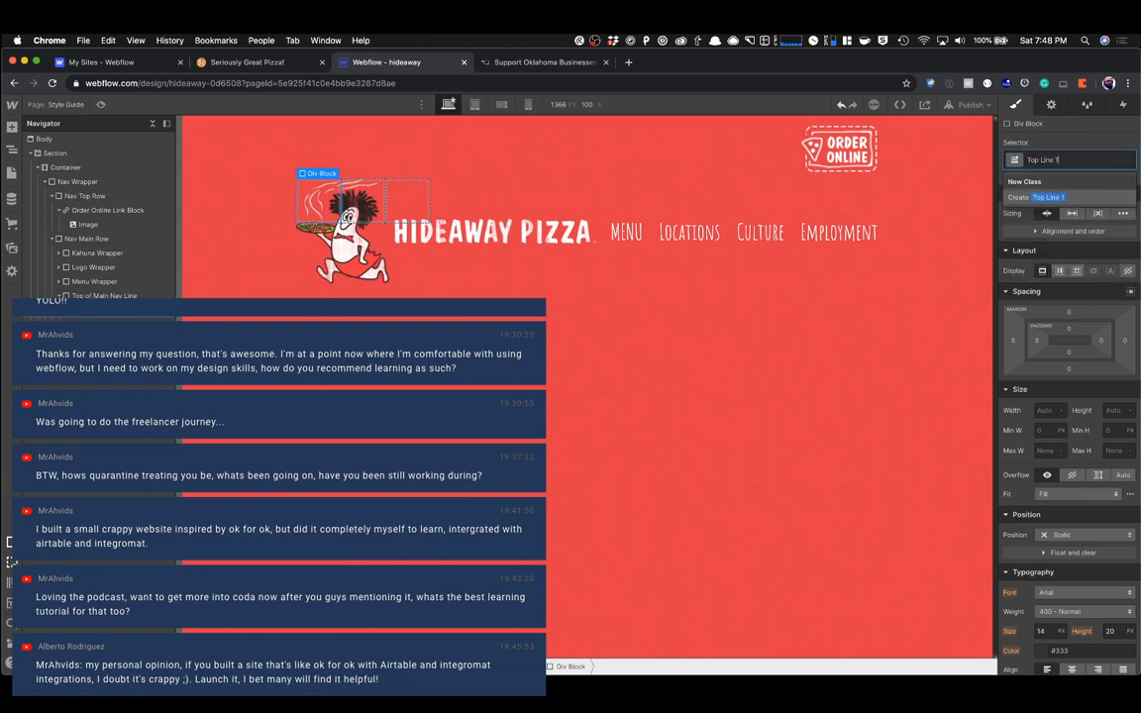
key(Return)
click(415, 211)
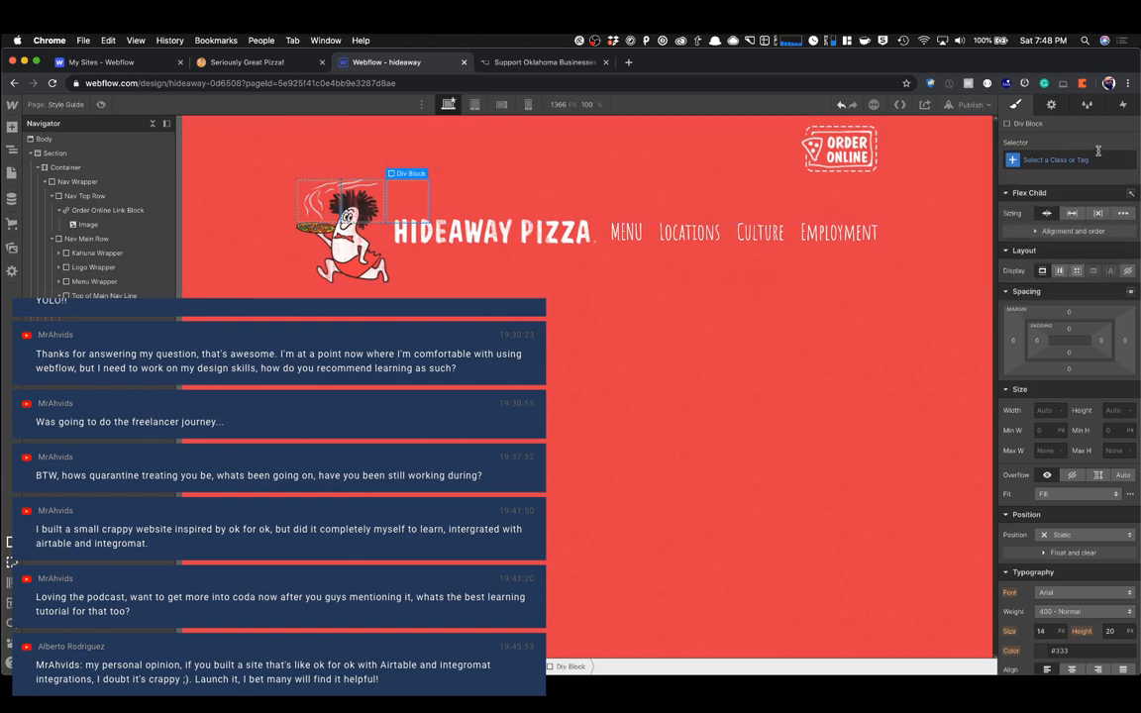
click(1095, 153)
text(Top Line)
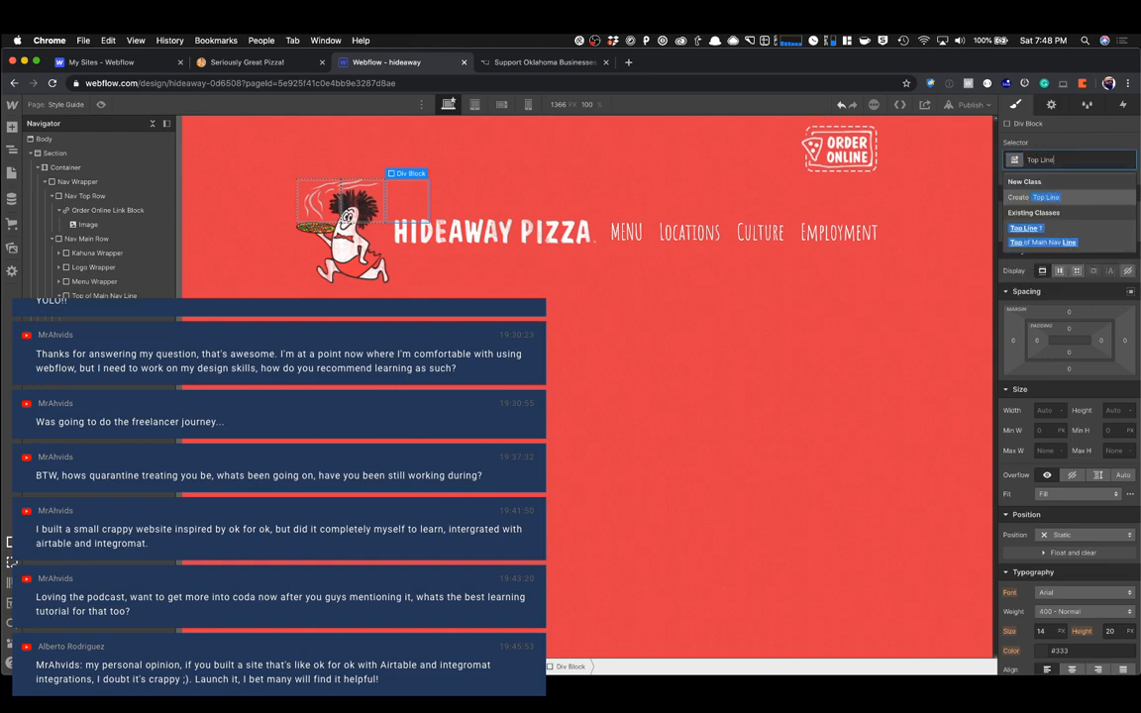
text( 2)
key(Return)
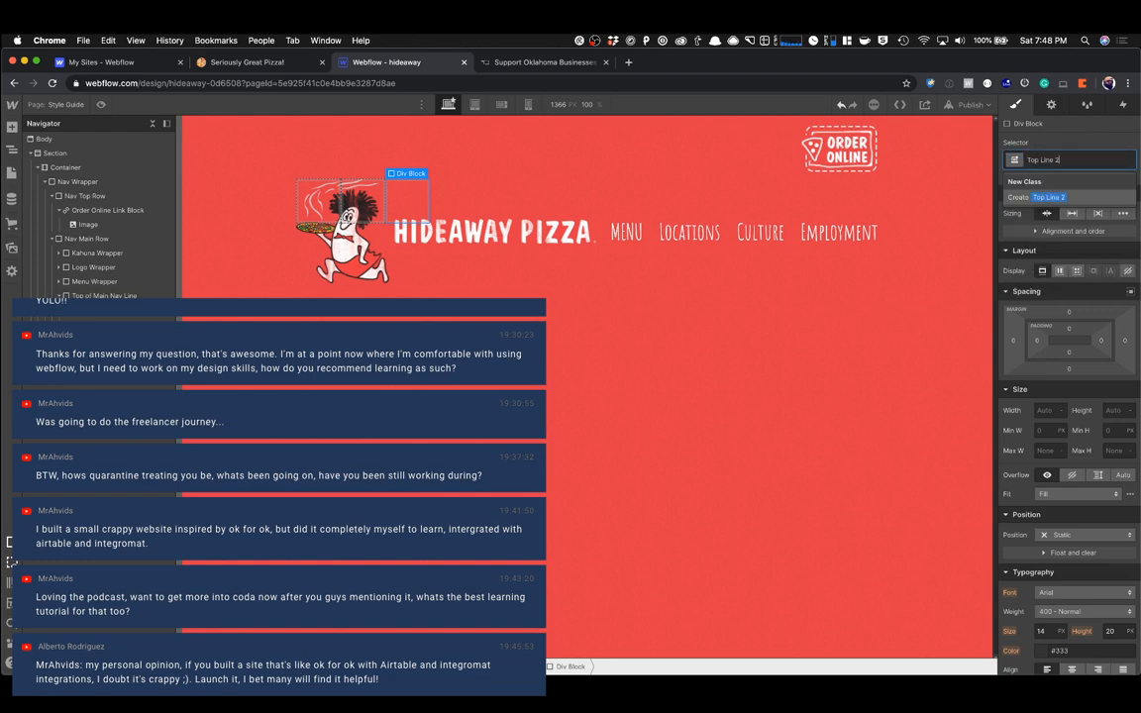
Insert an image into Top Line 1 and choose a short, thin stripe asset for it.
click(332, 193)
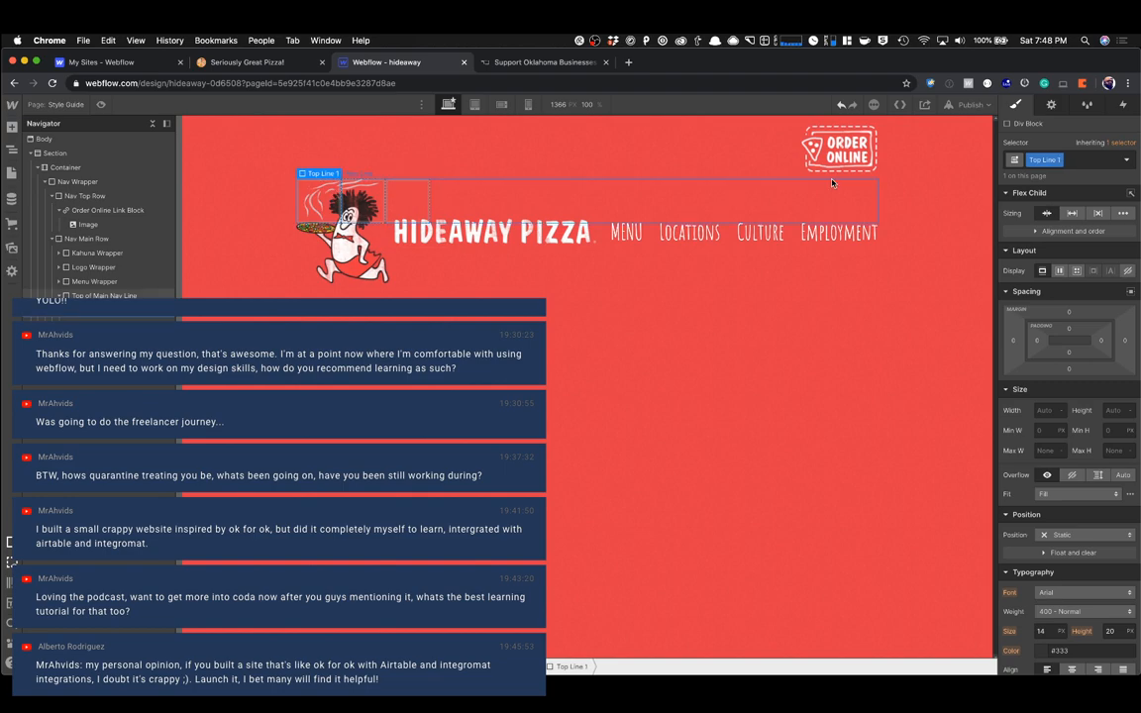
key(super+e)
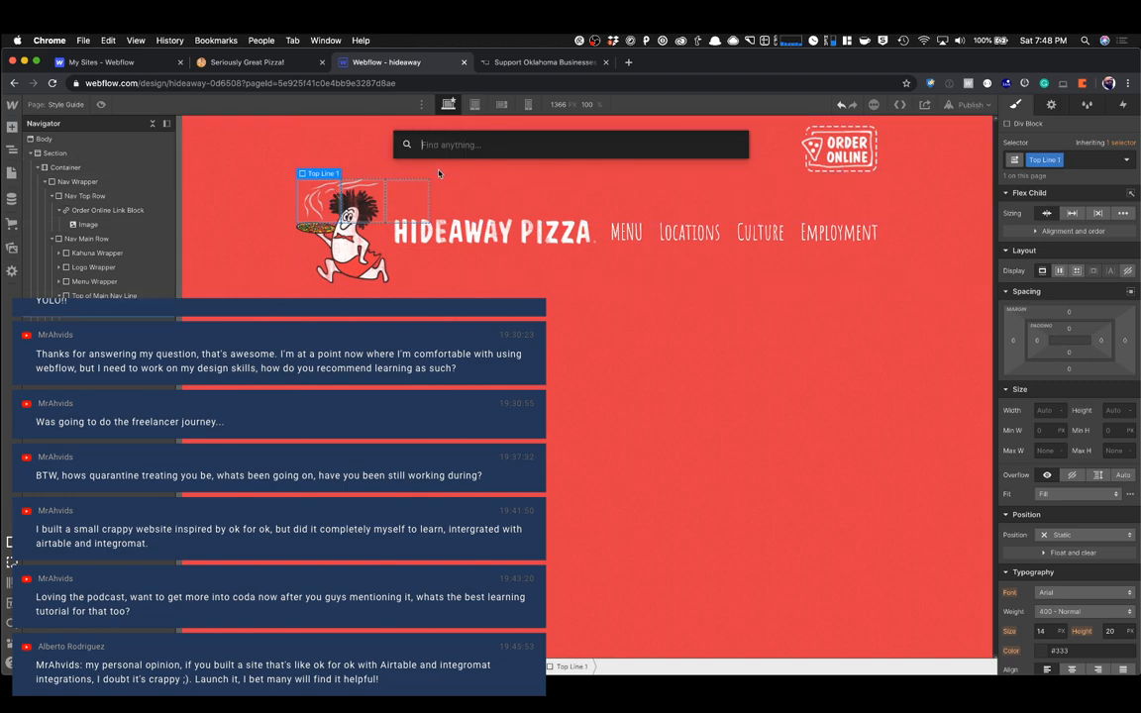
text(im)
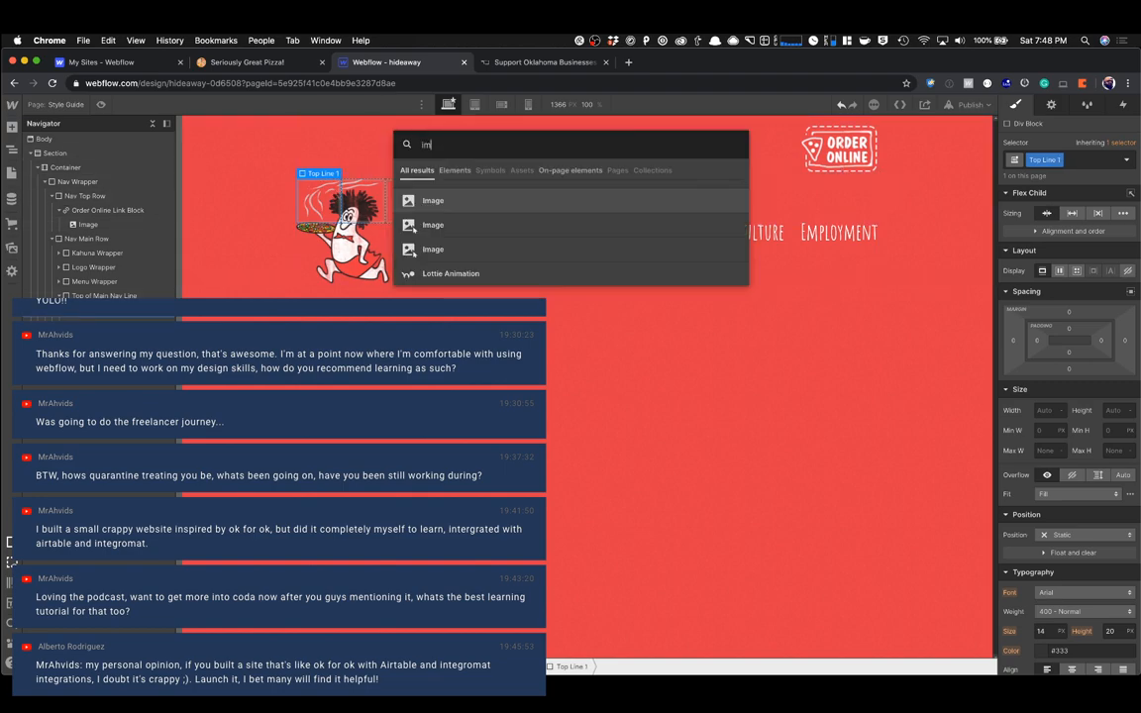
key(Return)
click(429, 294)
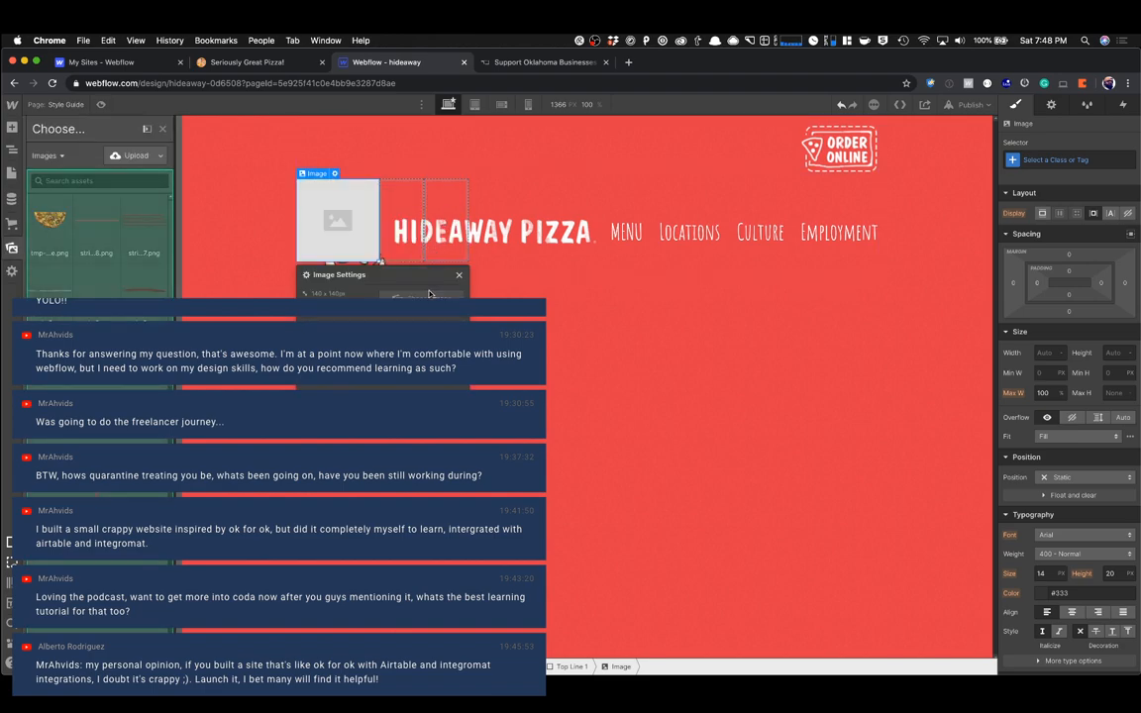
click(50, 220)
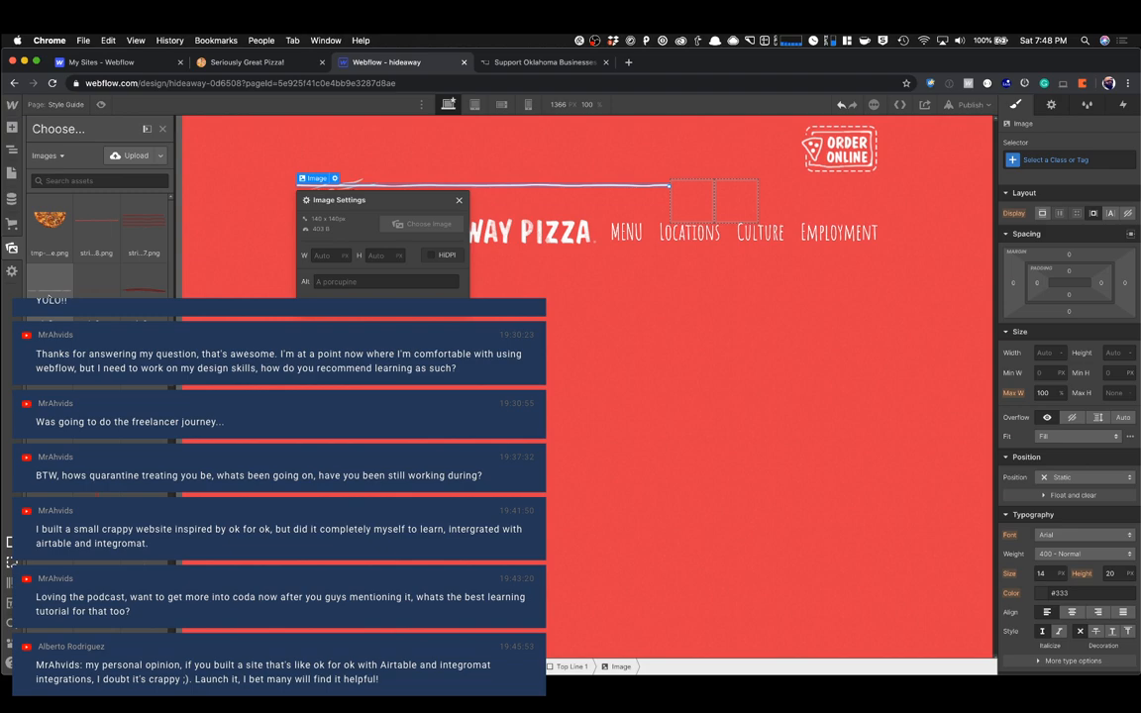
drag(670, 185, 373, 184)
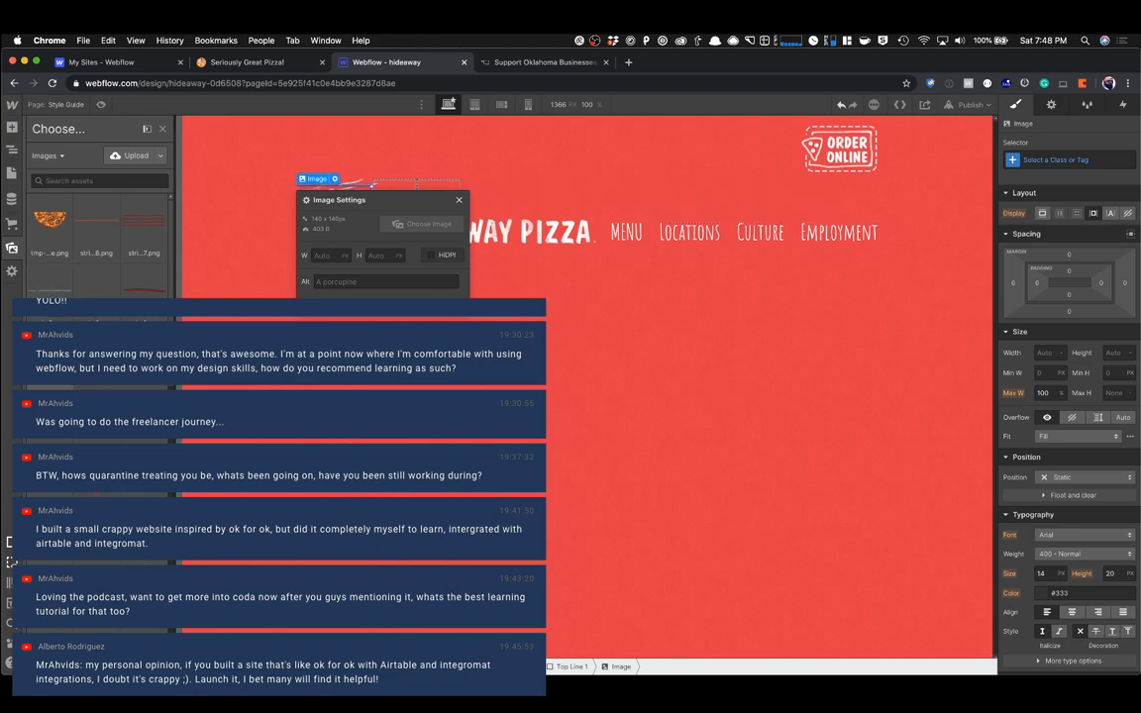
click(417, 184)
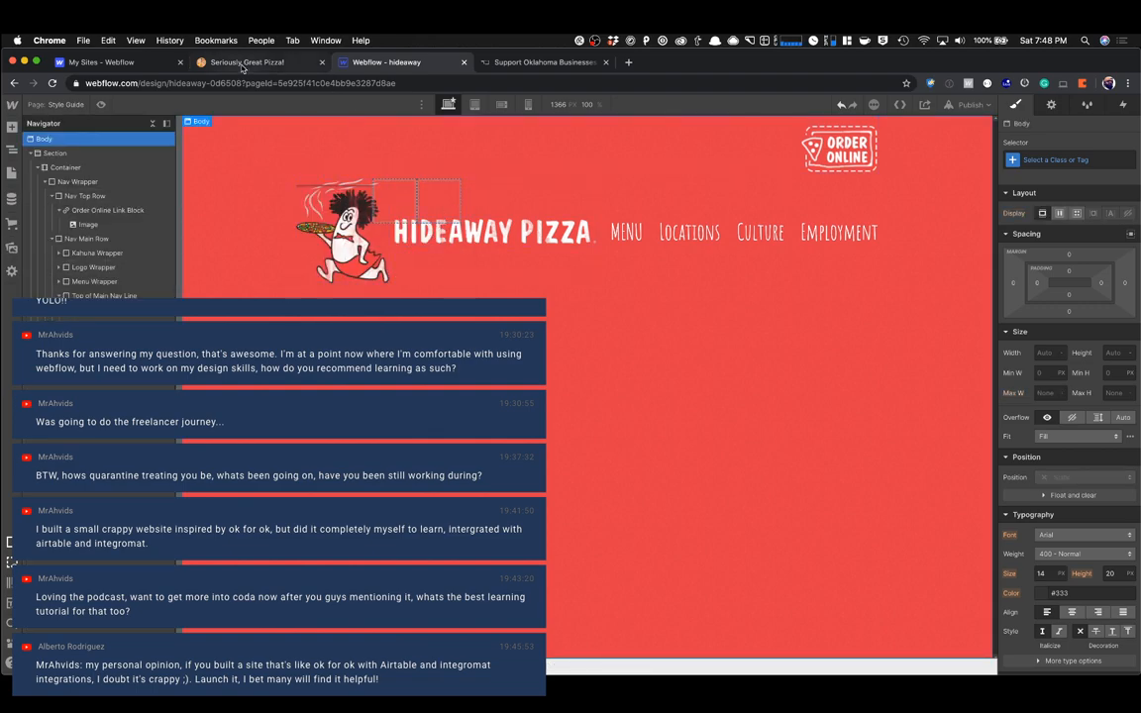
Compare with the live header and set the Kahuna Wrapper image's position to Relative with a z-index of 10.
click(242, 63)
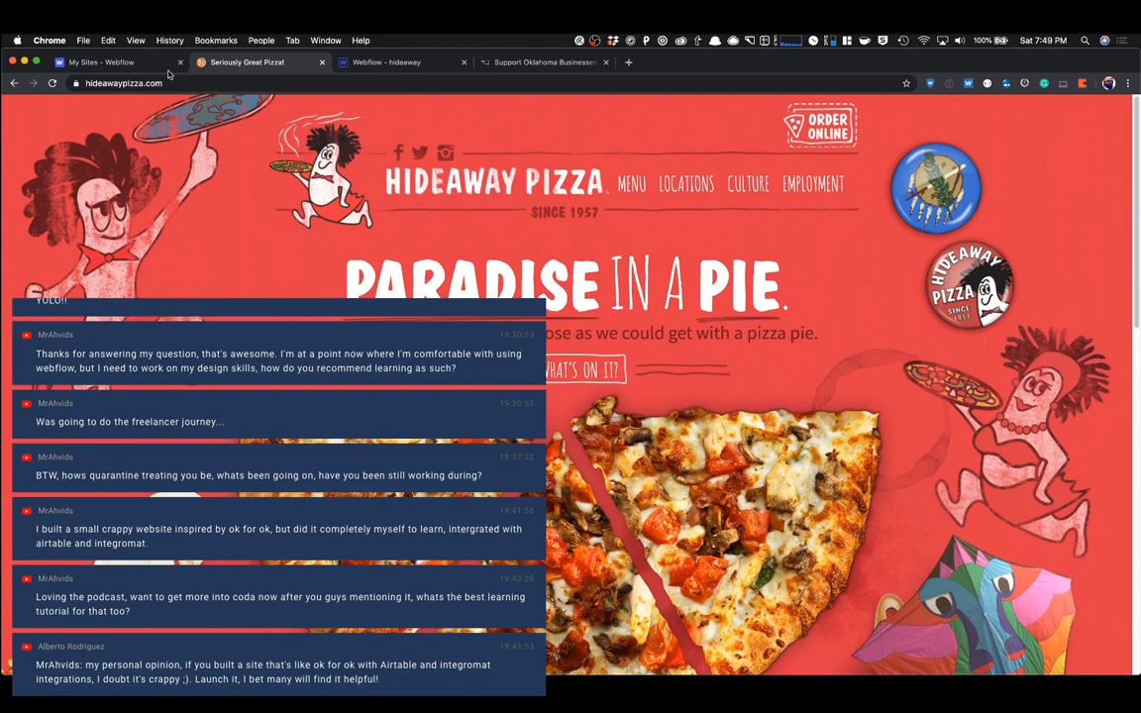
click(373, 62)
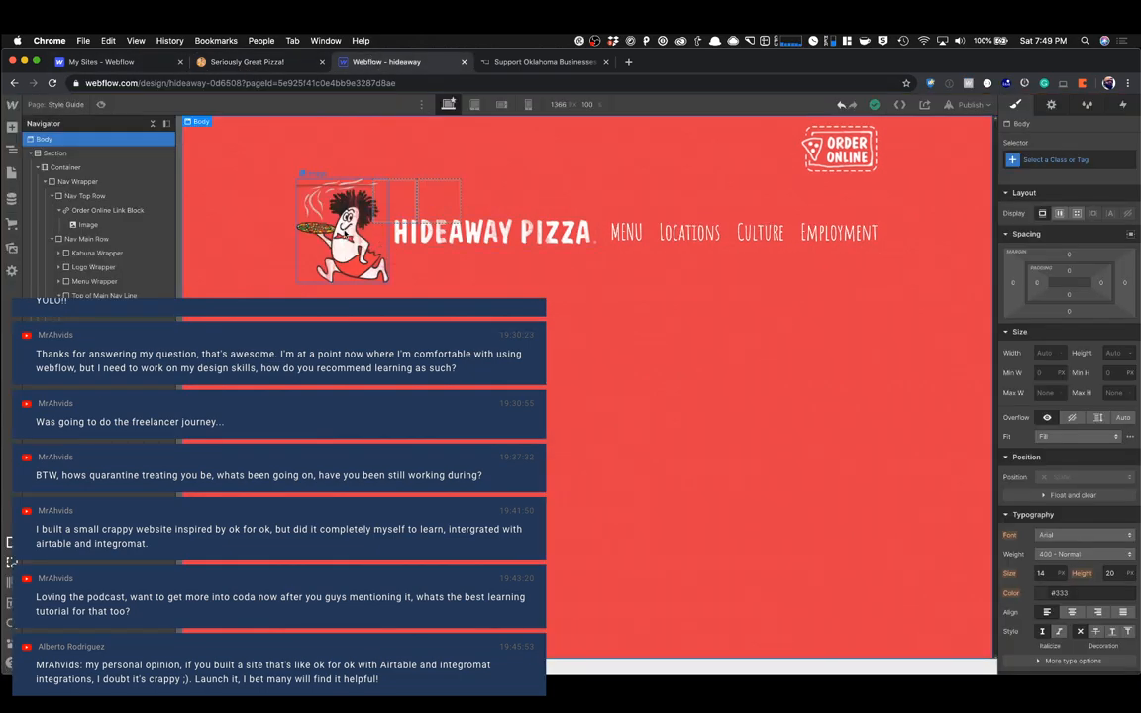
click(342, 223)
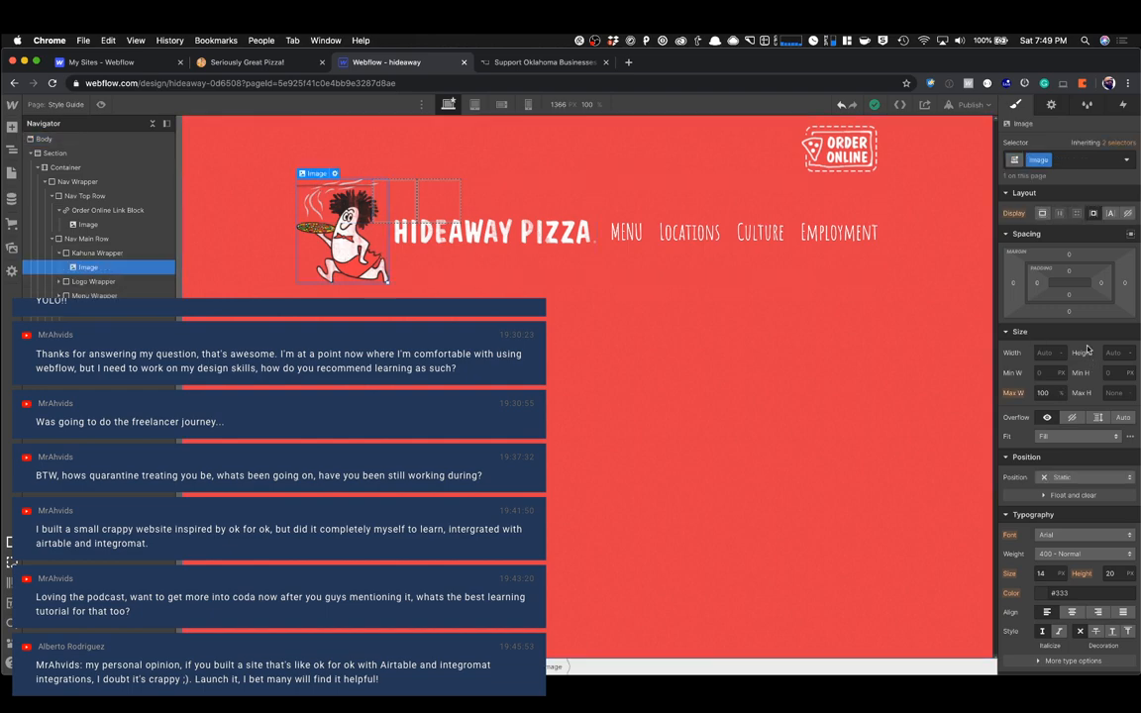
click(1085, 463)
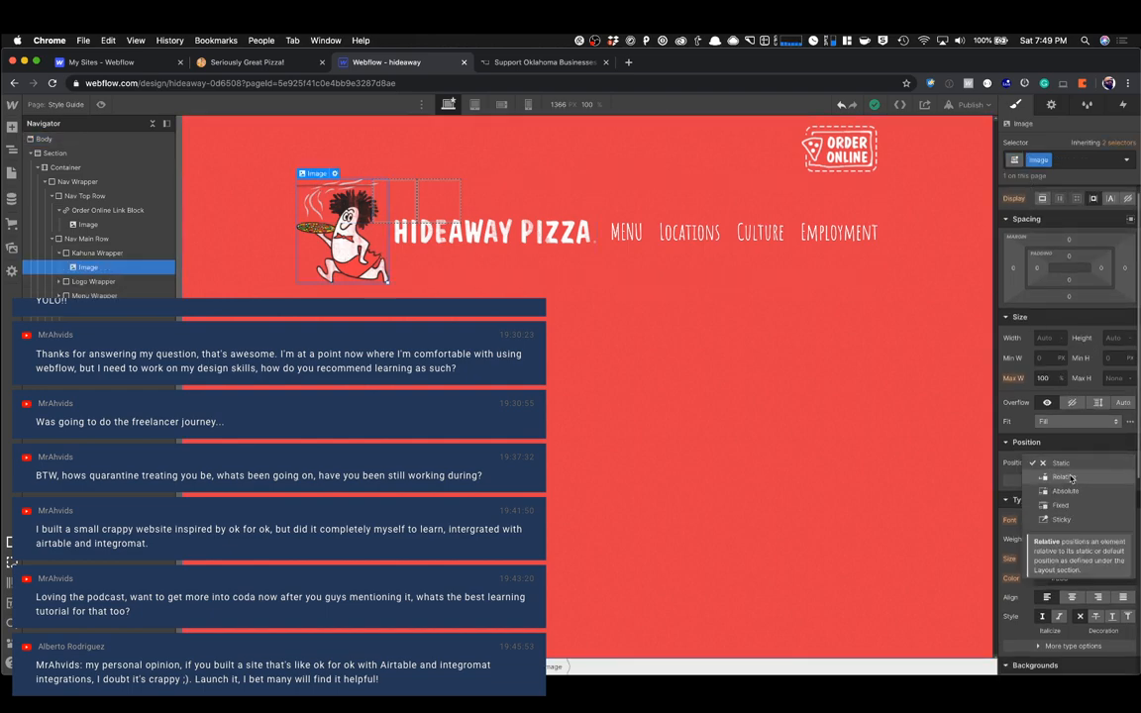
click(1075, 481)
click(1115, 524)
text(10)
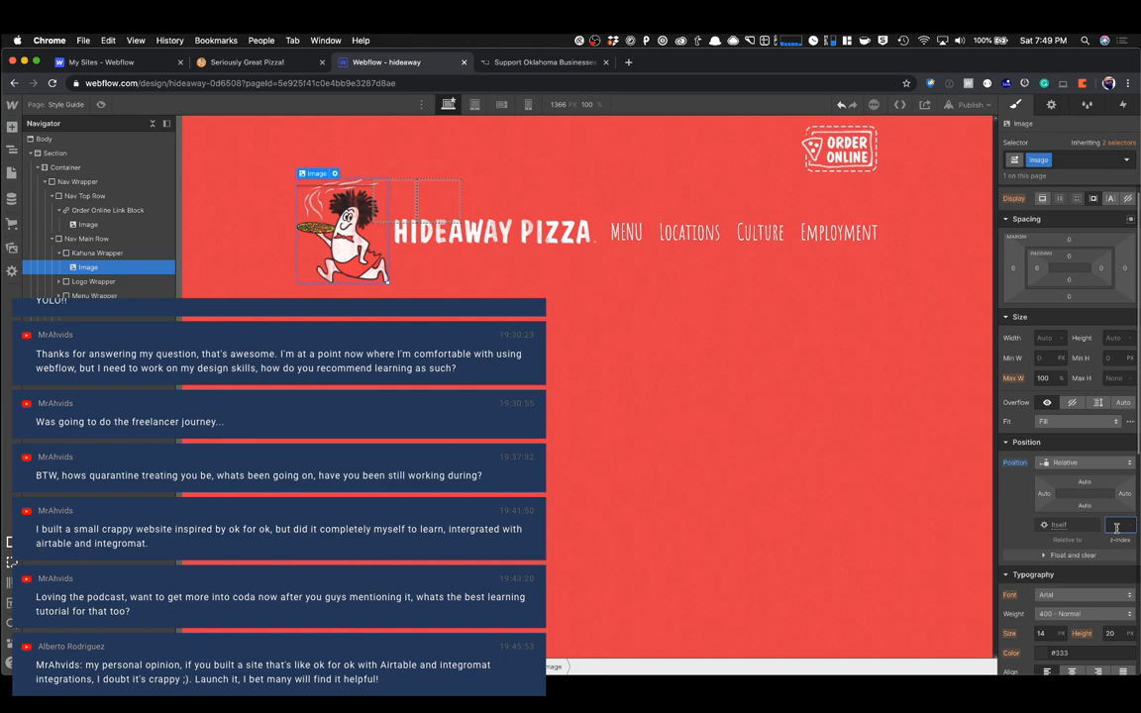
key(Tab)
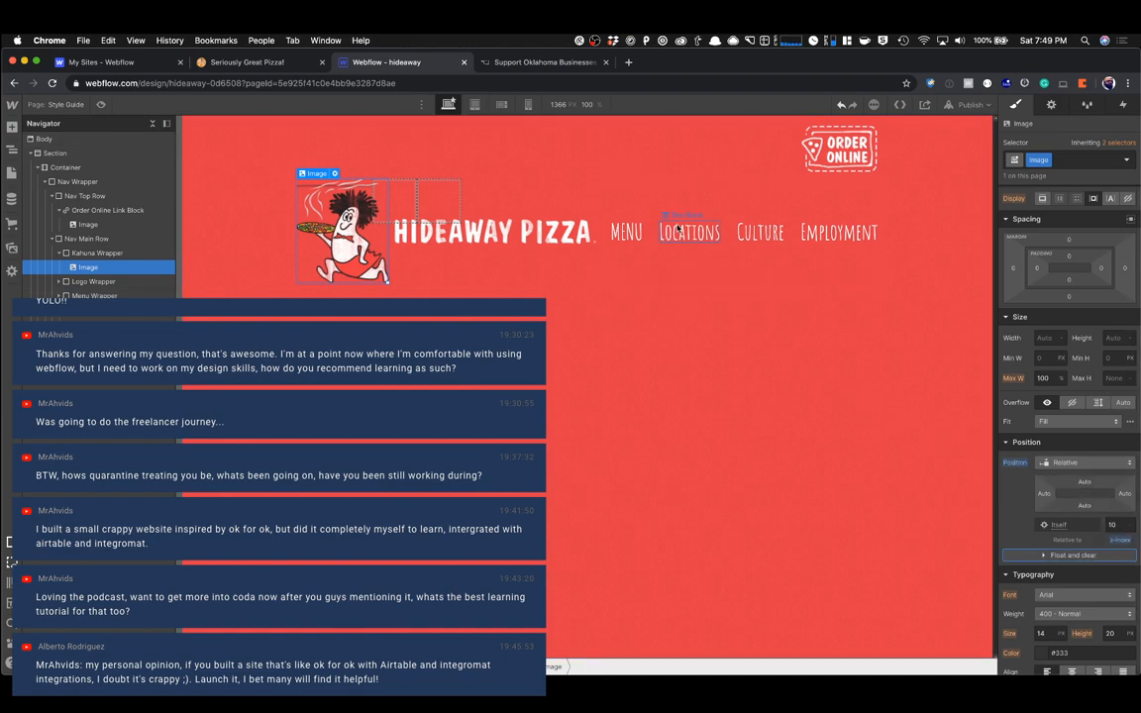
click(586, 318)
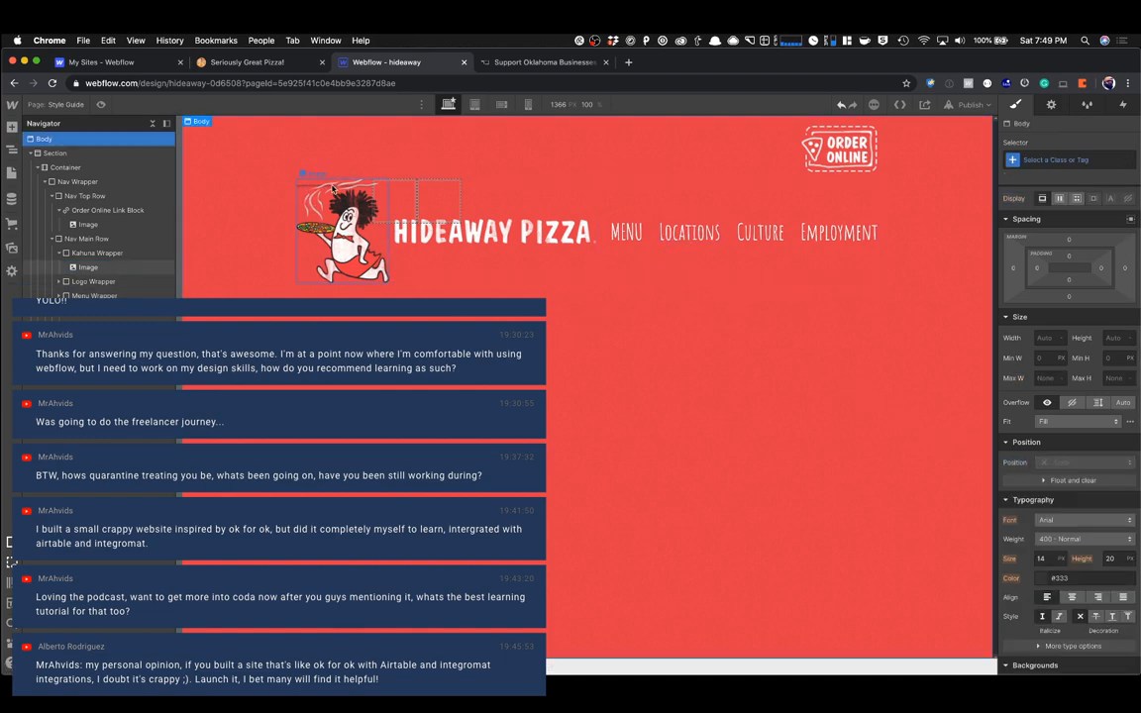
Try several other stripe assets for the image in Top Line 1.
click(411, 202)
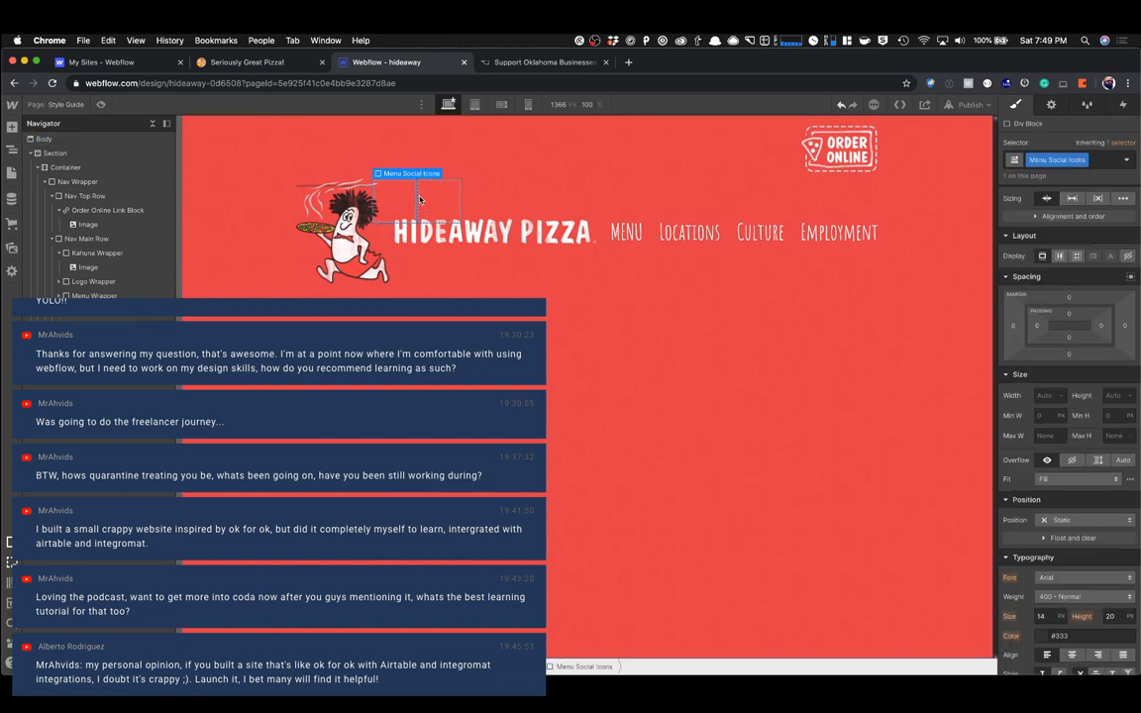
click(95, 324)
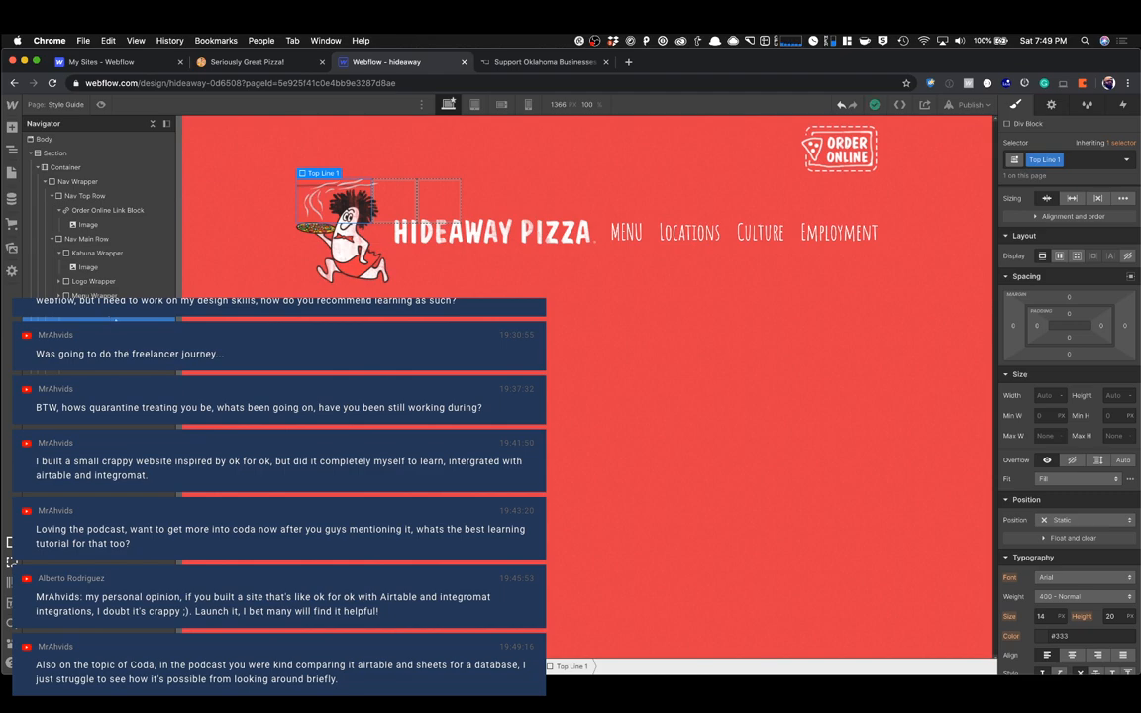
click(106, 337)
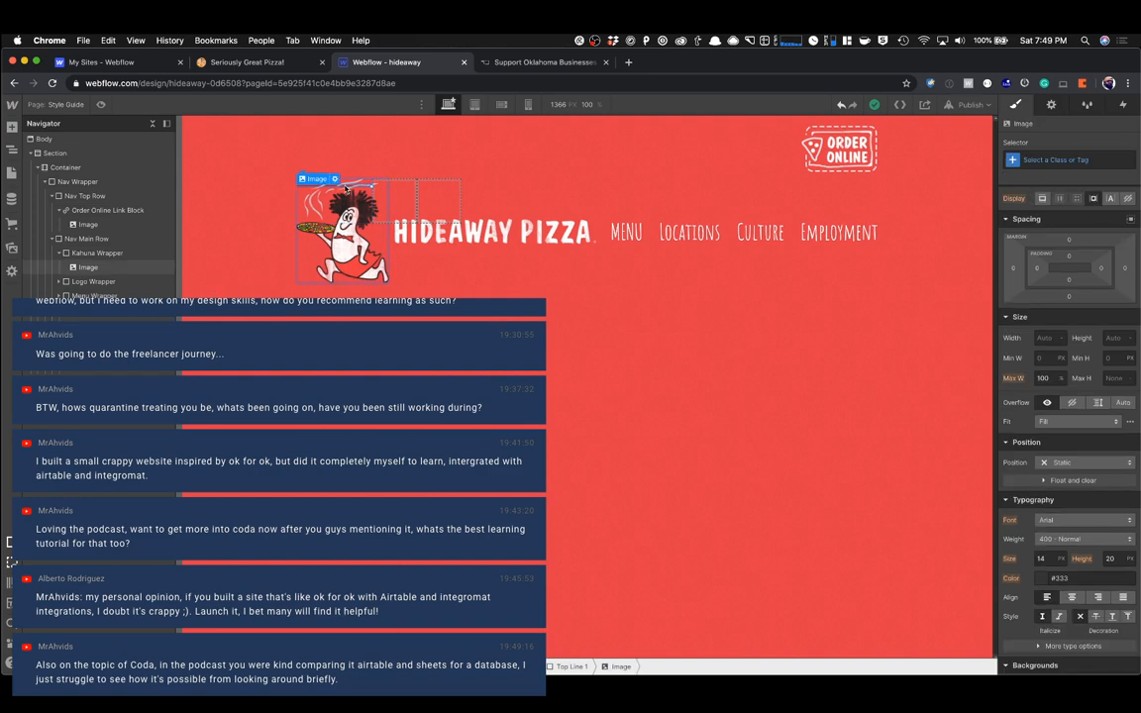
click(335, 178)
click(410, 231)
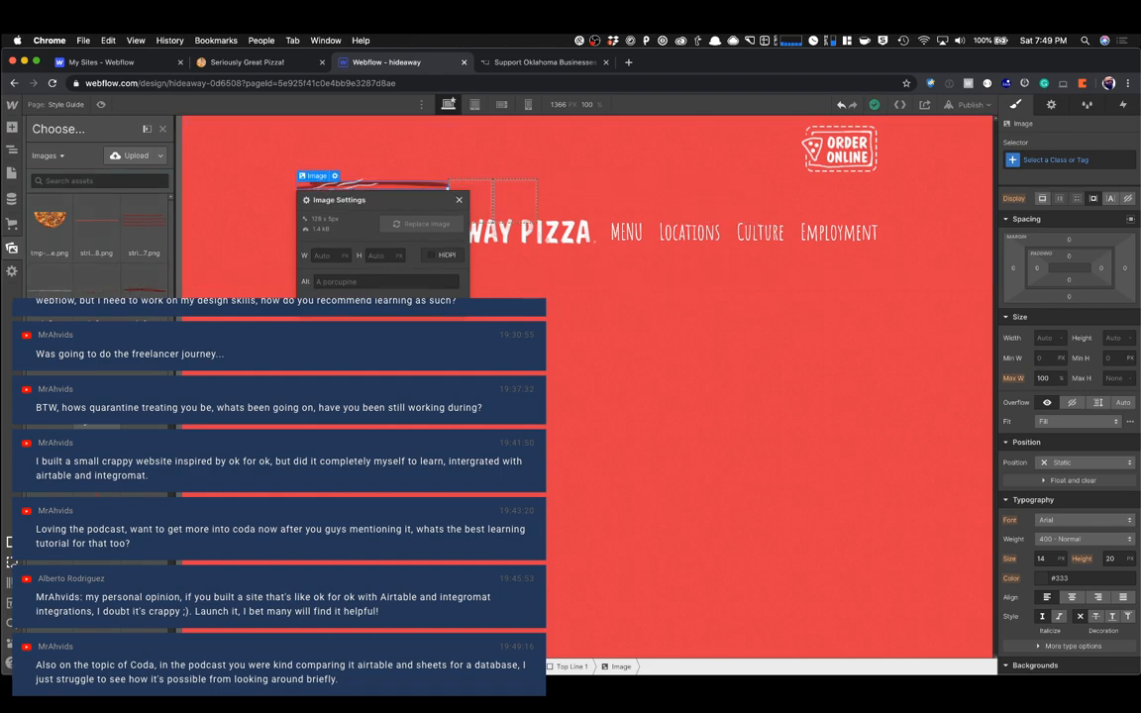
click(145, 434)
click(145, 502)
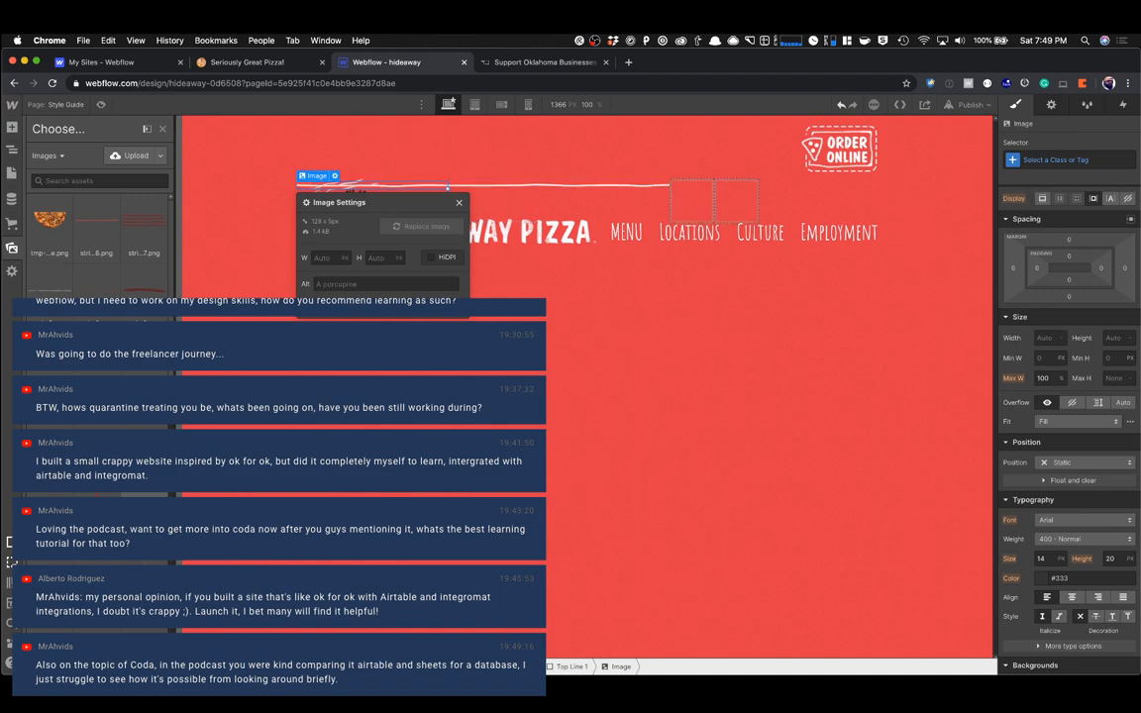
click(97, 563)
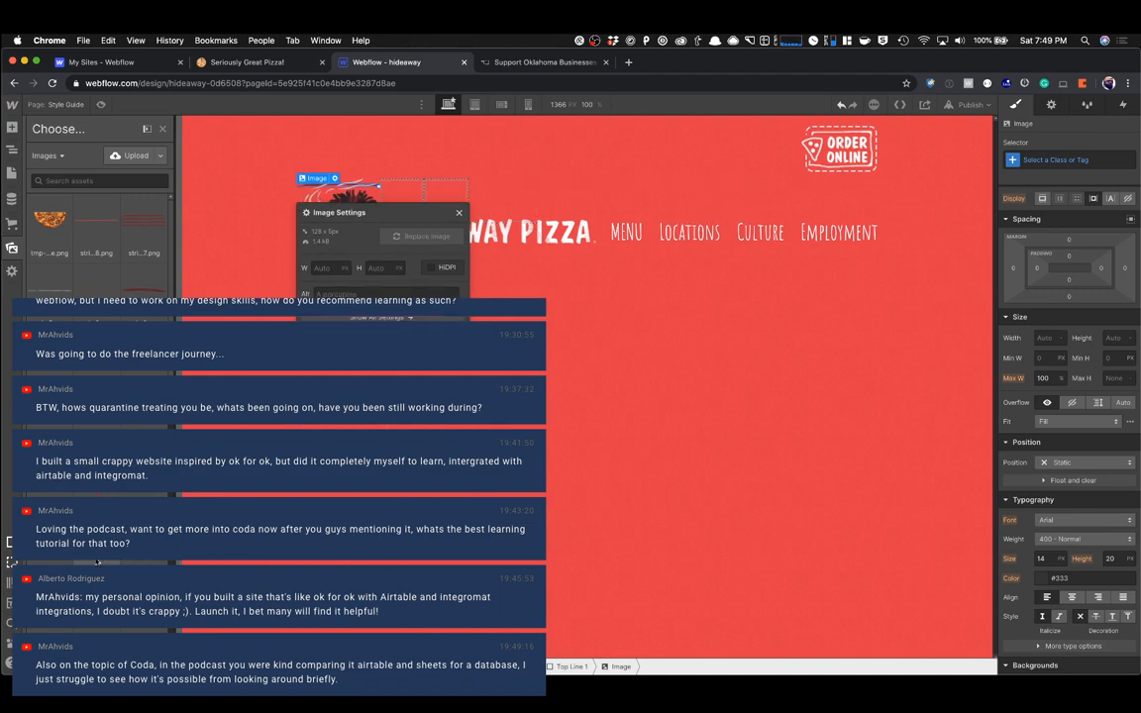
scroll(97, 562, down, 1)
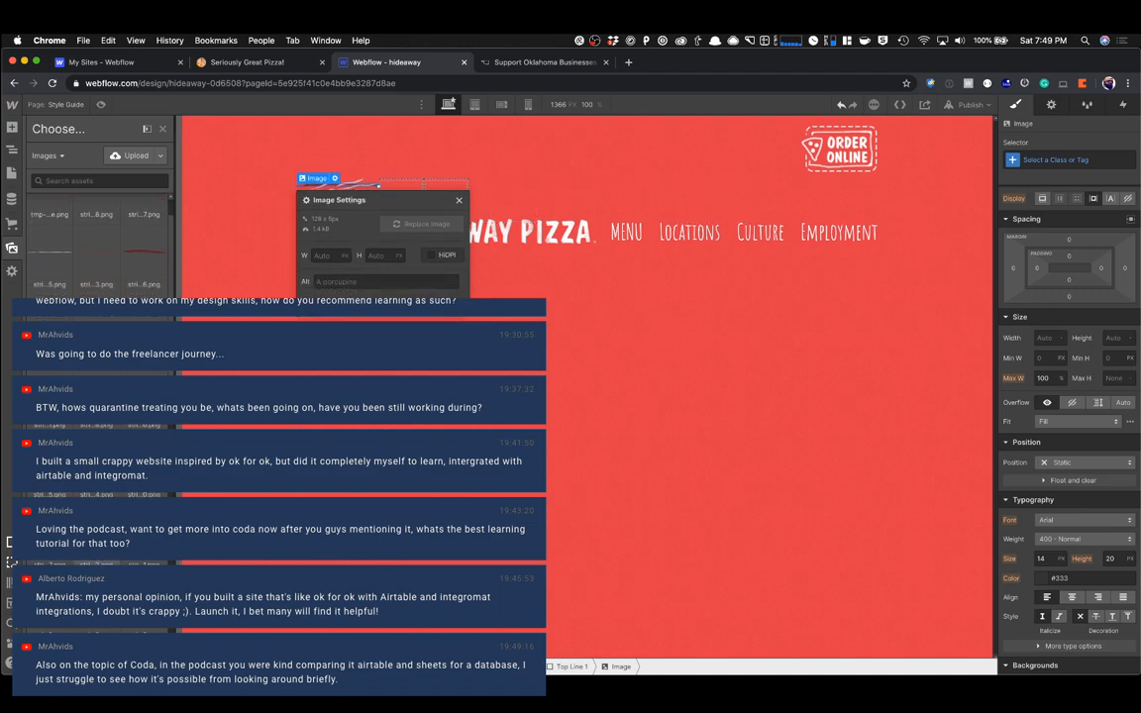
scroll(97, 563, down, 1)
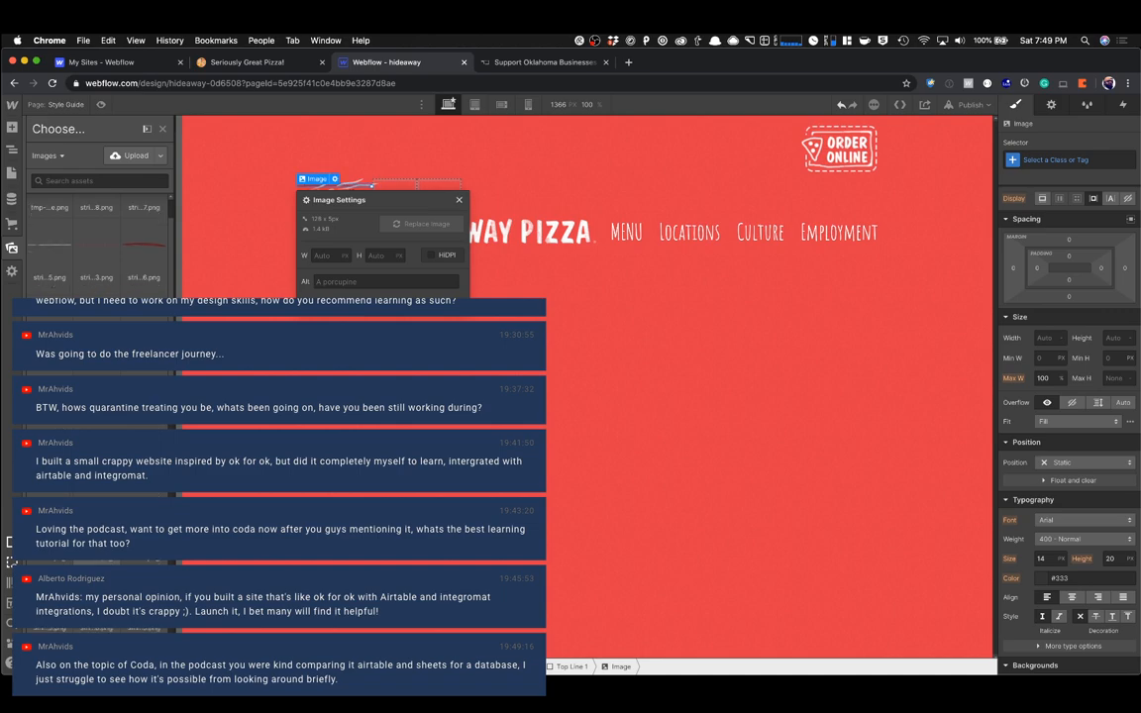
click(458, 201)
Switch to the live Hideaway Pizza site and inspect the short stripe before the social icons to find its image file.
click(251, 61)
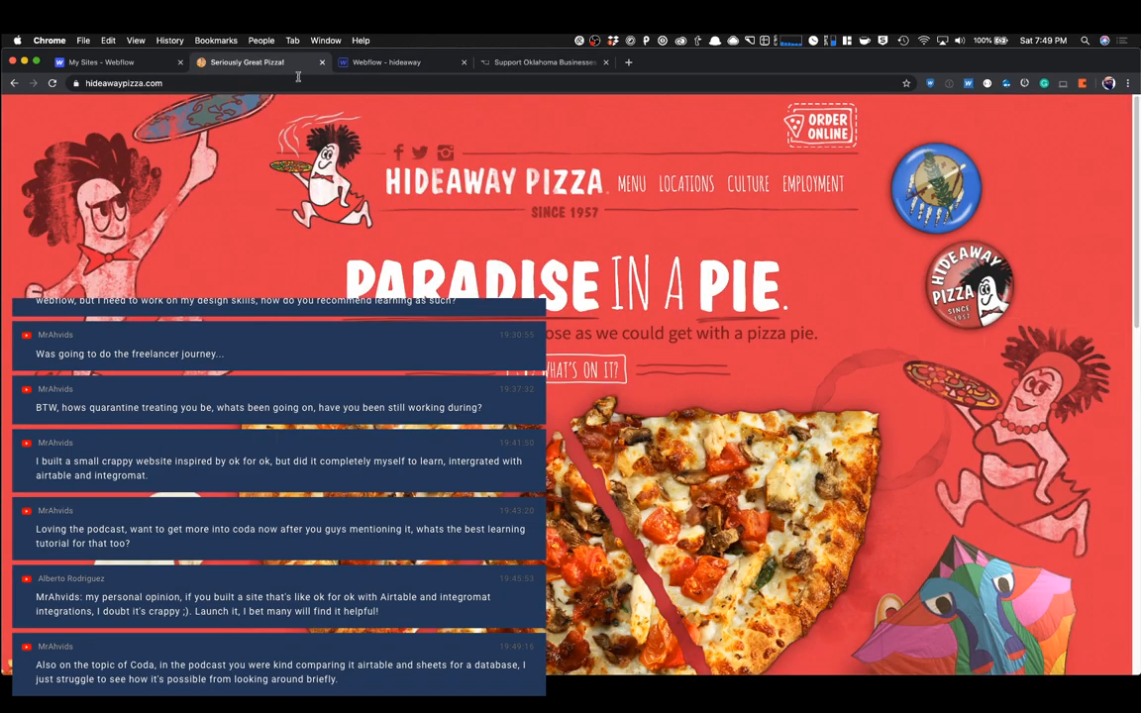
right_click(380, 159)
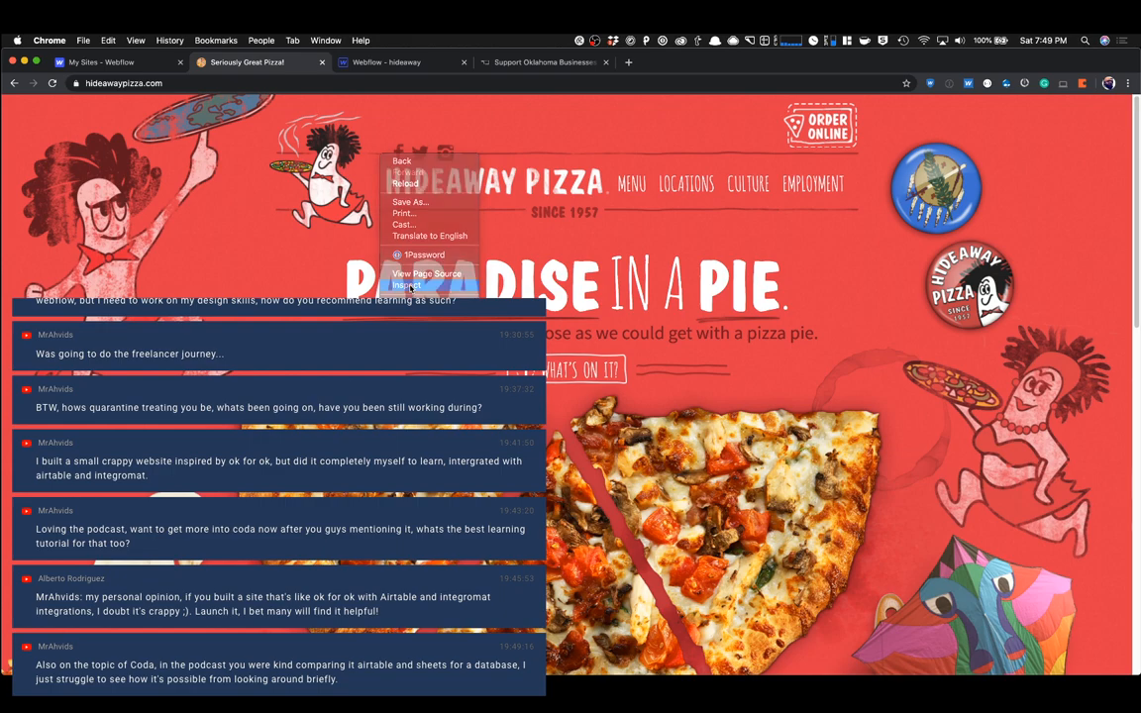
click(406, 271)
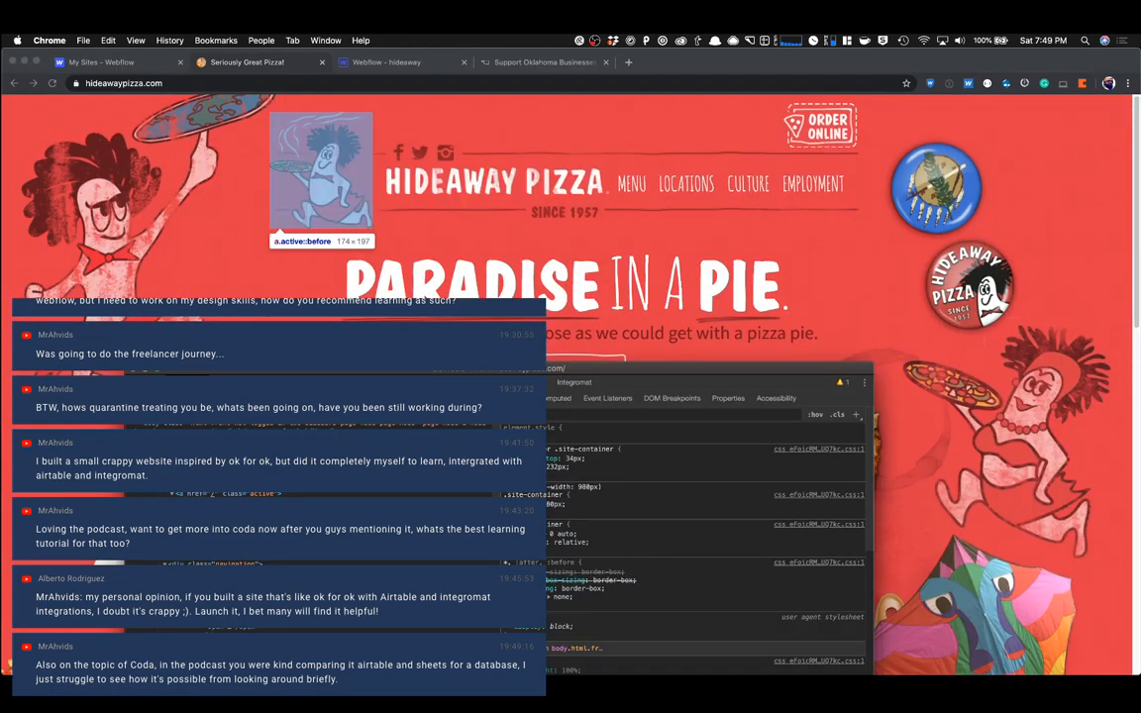
click(182, 452)
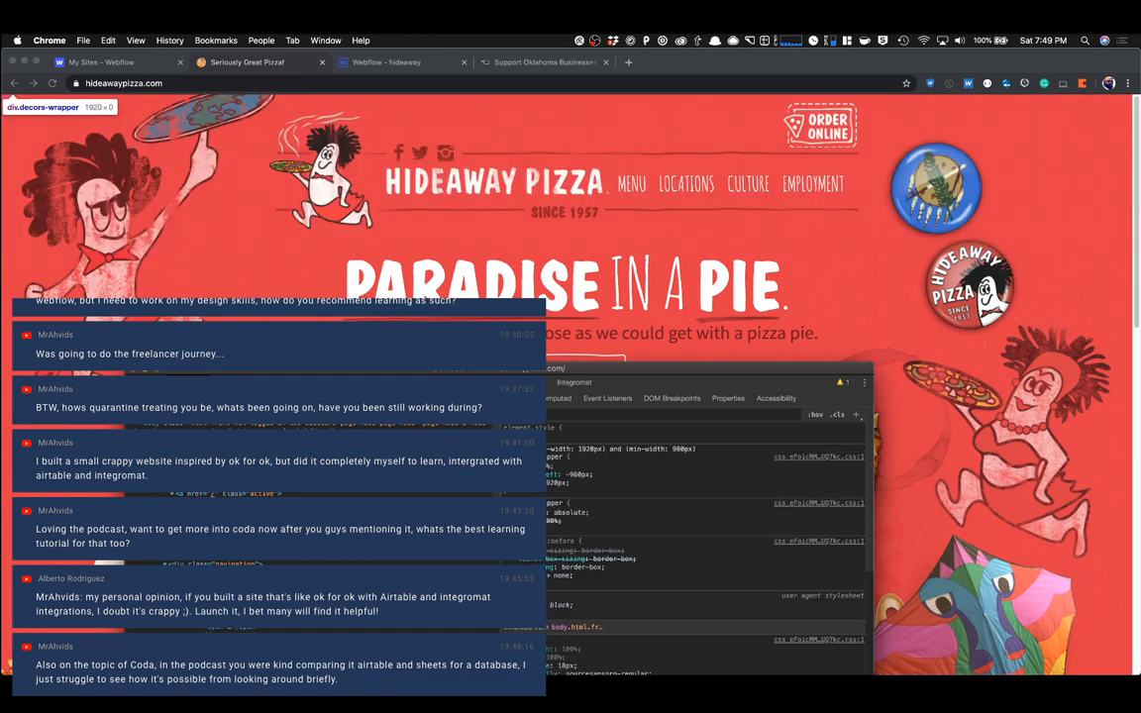
click(188, 474)
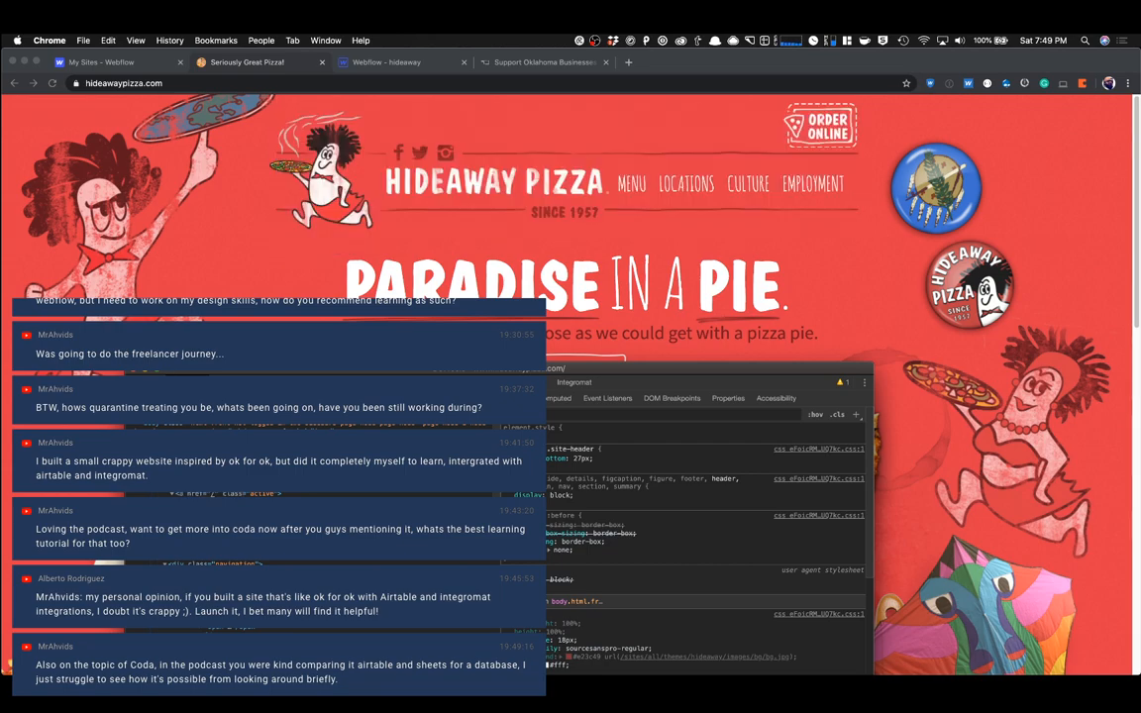
click(397, 158)
key(super+shift+c)
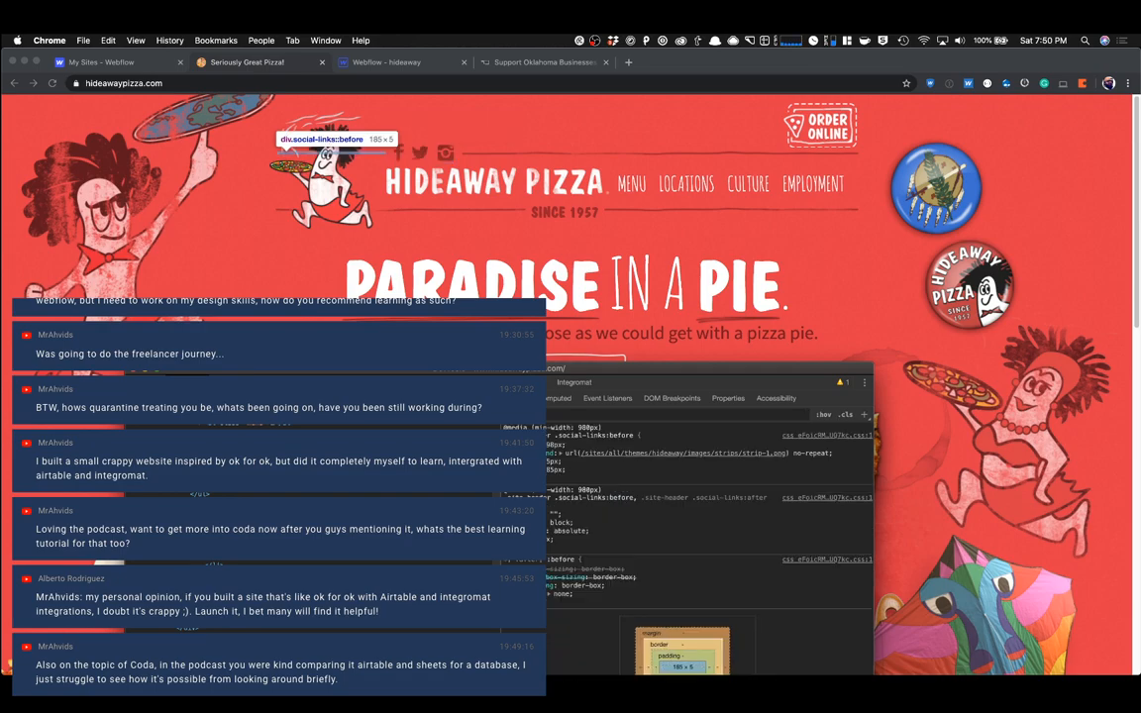
Back in Webflow, search the assets for strip-1 and replace the Top Line 1 image with that stripe.
click(375, 71)
click(377, 64)
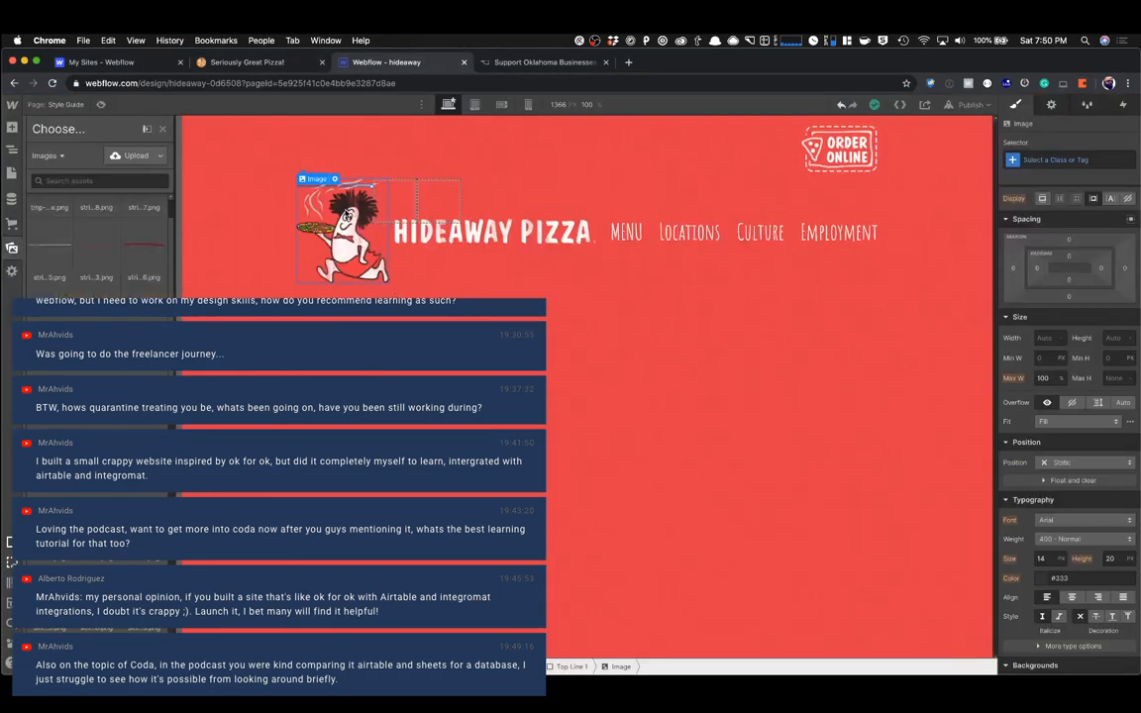
click(335, 180)
click(113, 181)
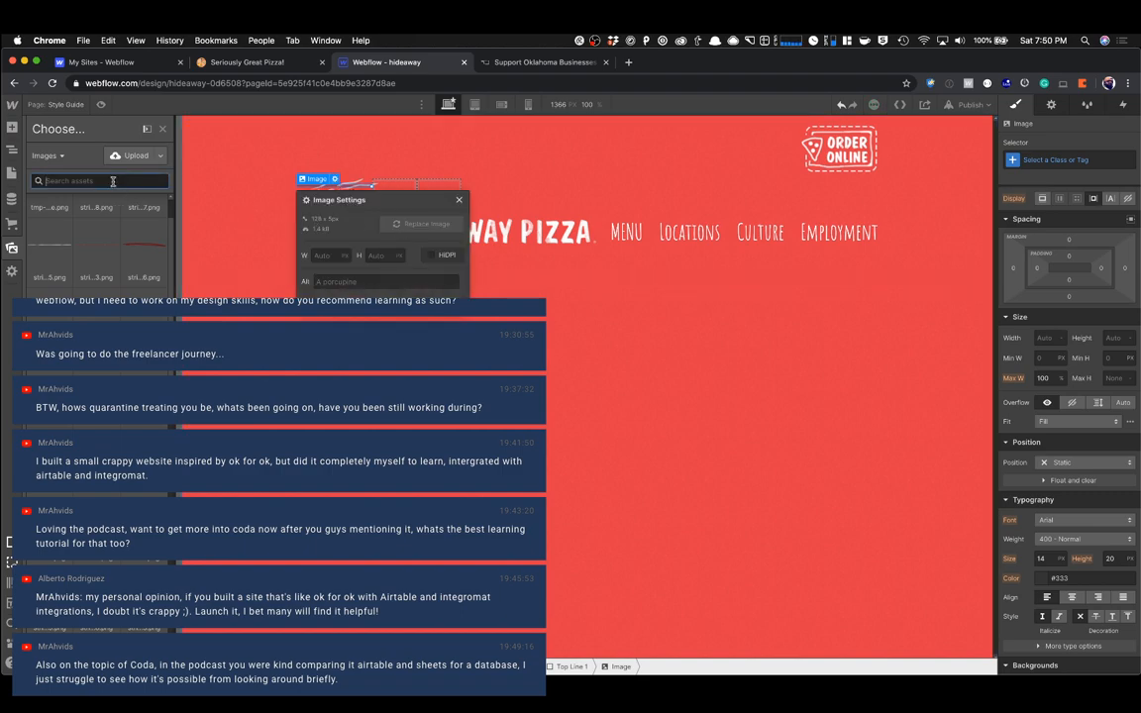
text(st)
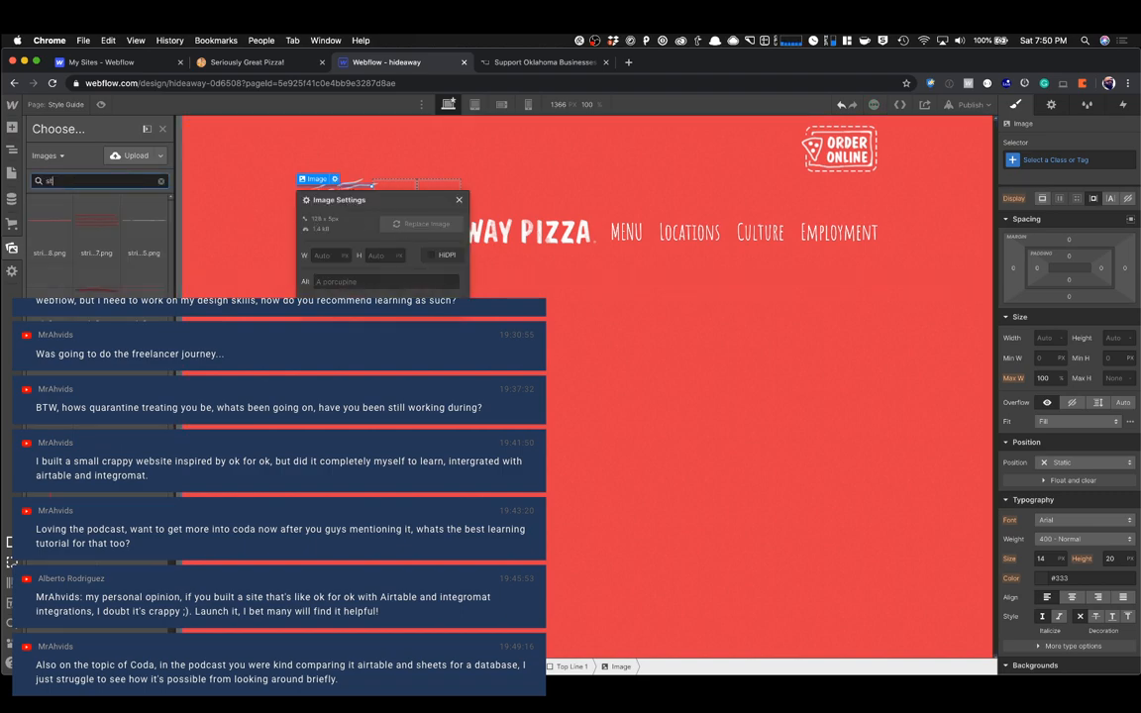
text(rip-1)
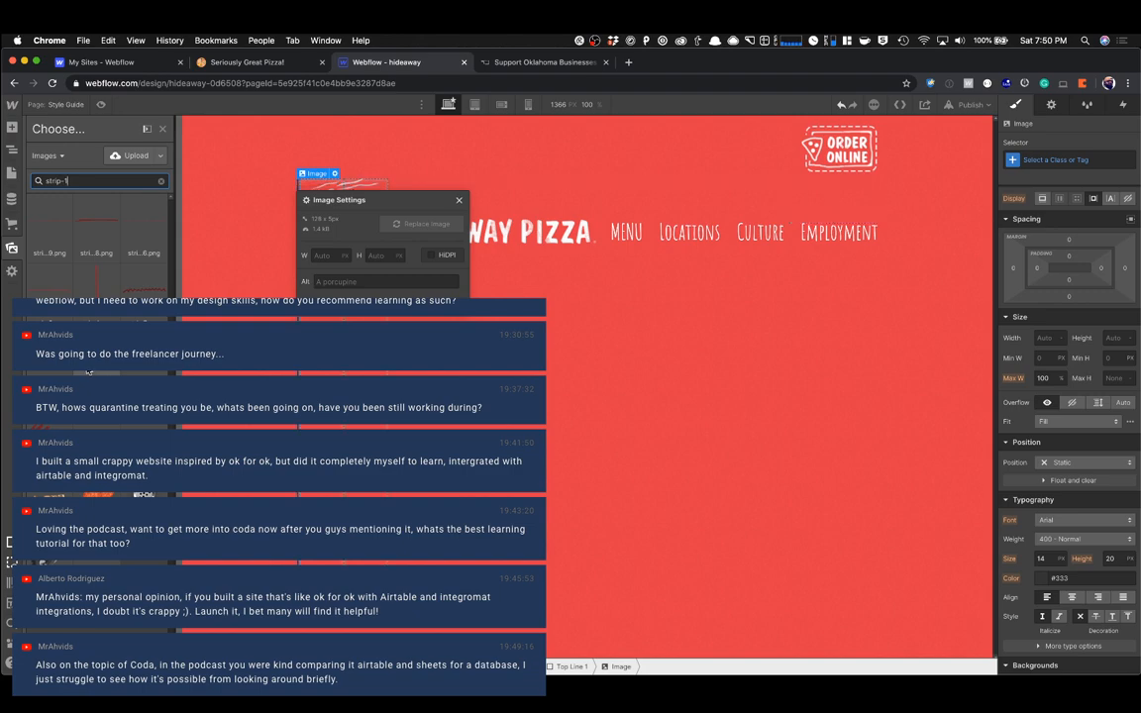
click(92, 426)
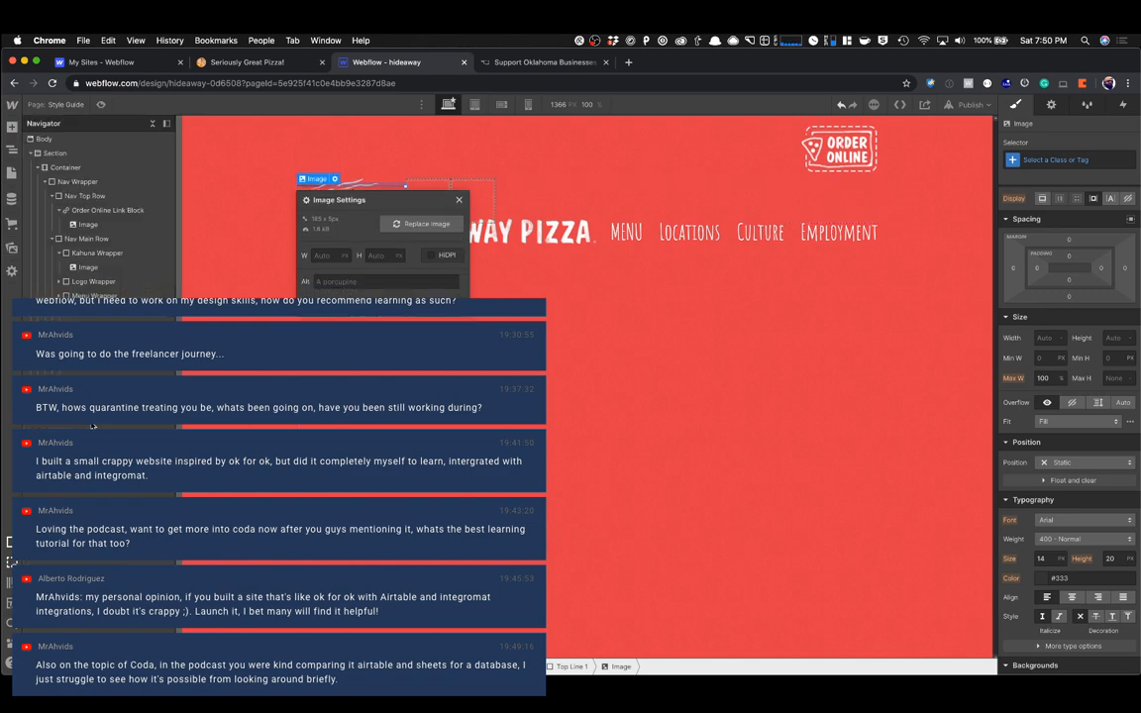
click(459, 212)
click(456, 230)
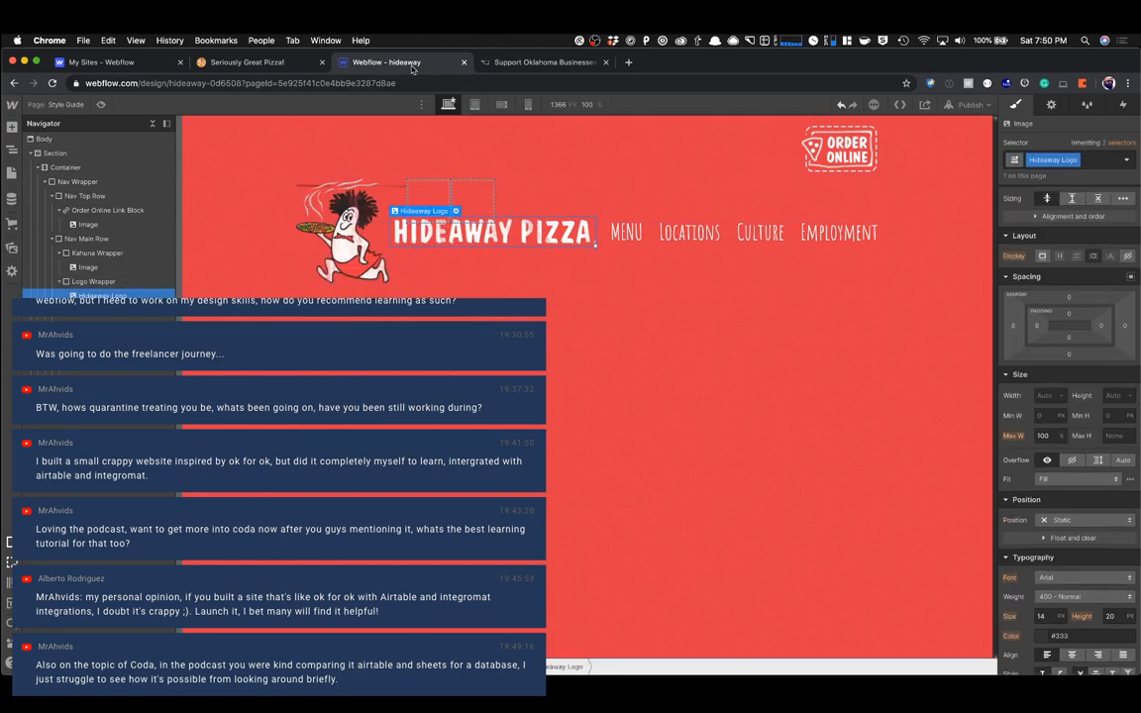
Compare with the live header and inspect the long stripe after the social icons to find its image file.
click(276, 63)
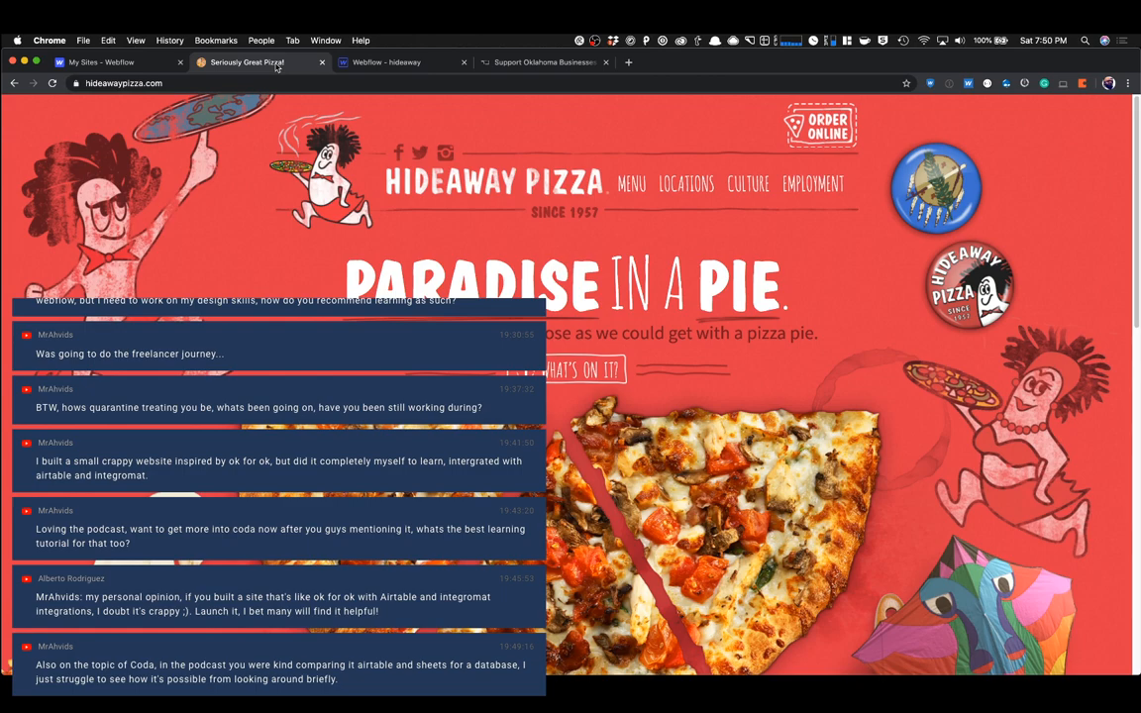
click(382, 65)
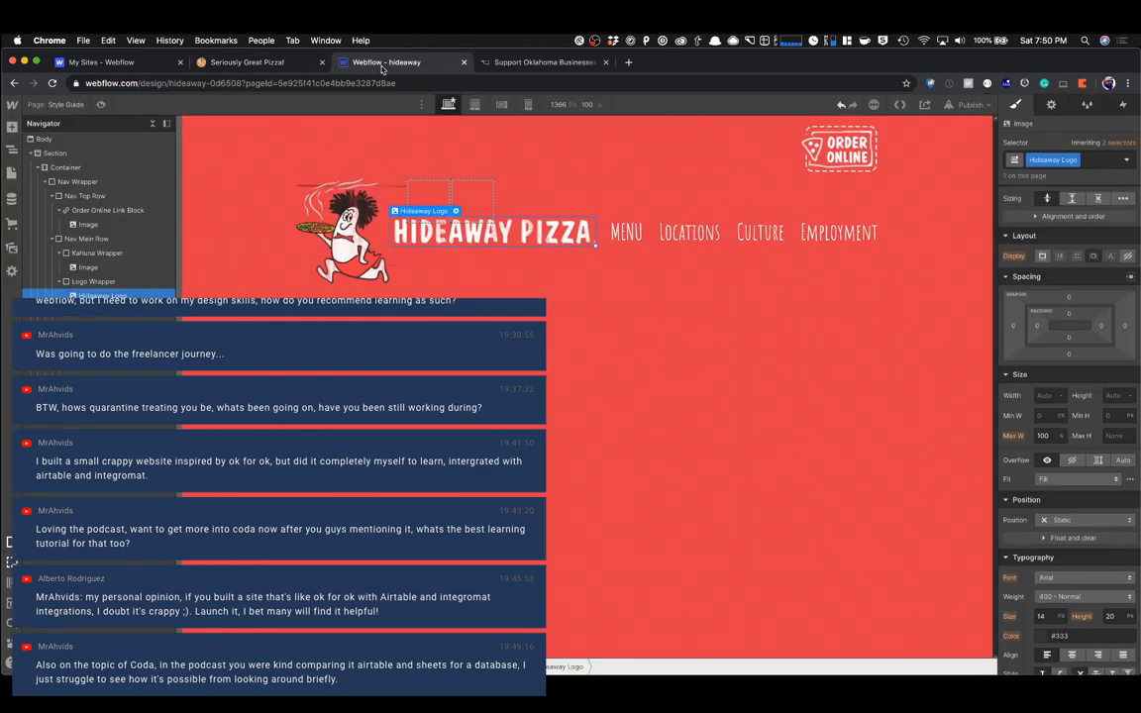
click(452, 196)
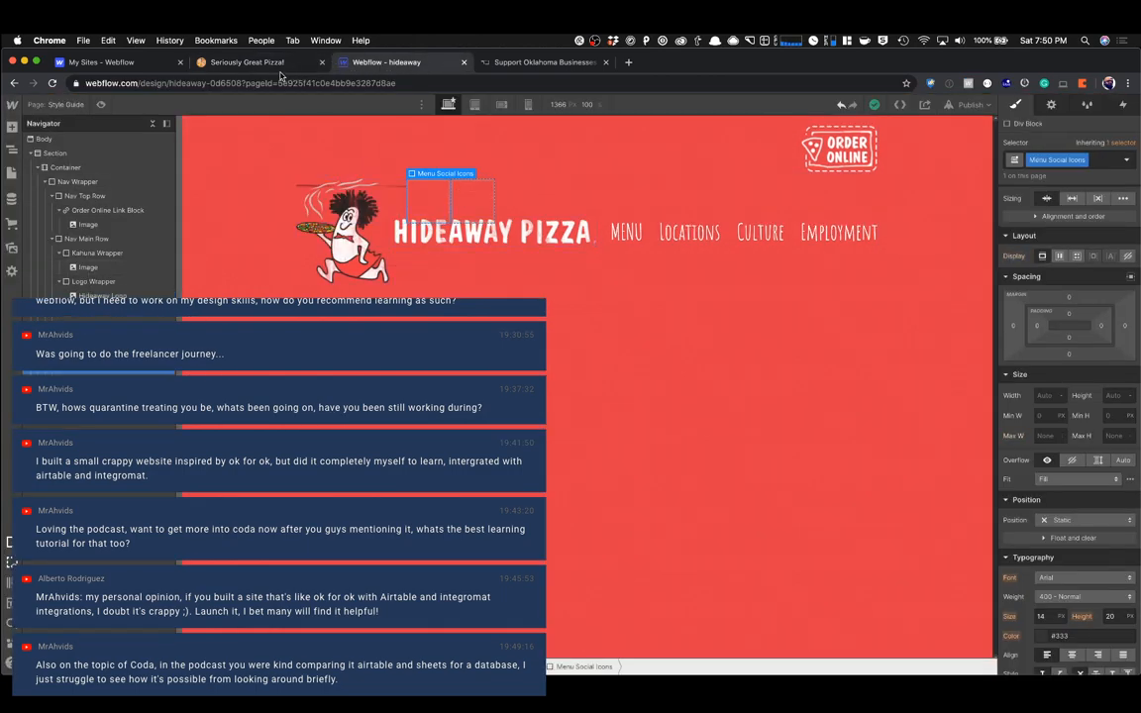
click(287, 61)
right_click(515, 157)
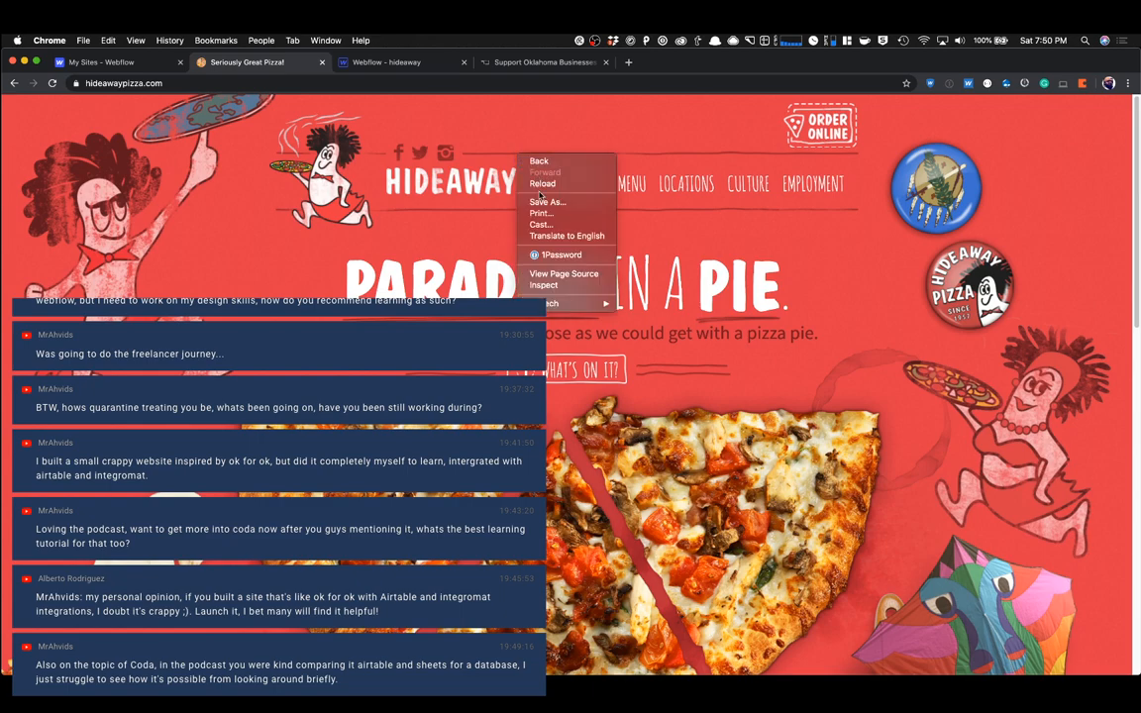
click(543, 284)
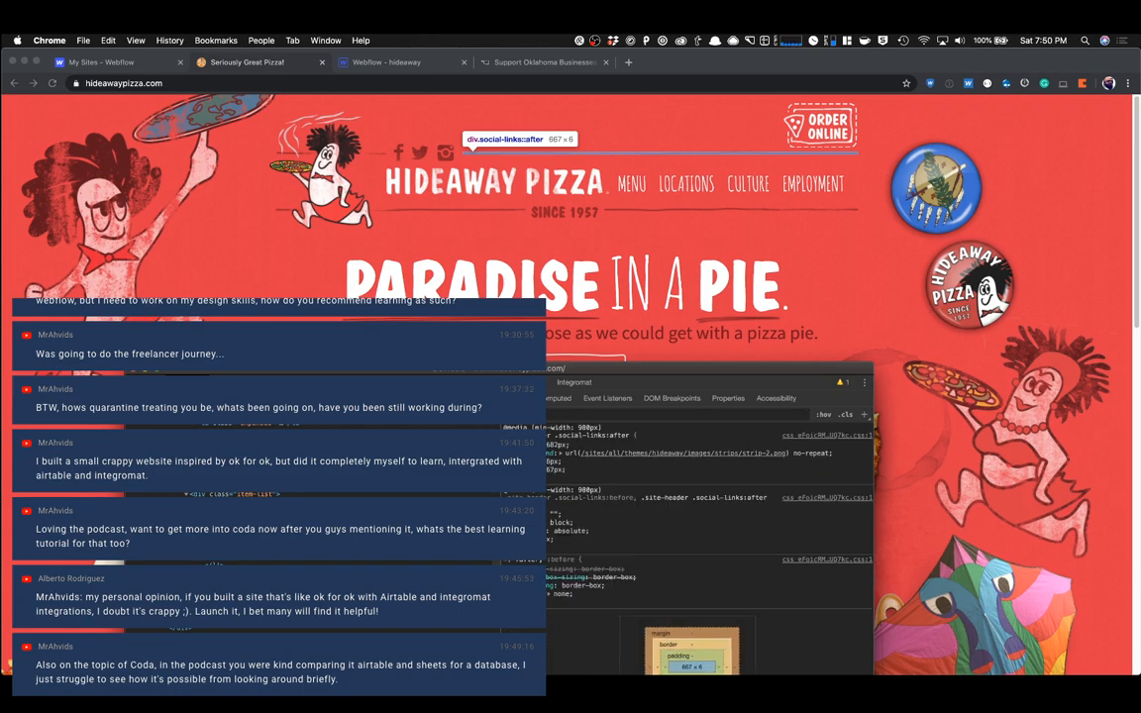
Back in Webflow, insert an image element into the Top Line 2 div block.
click(388, 62)
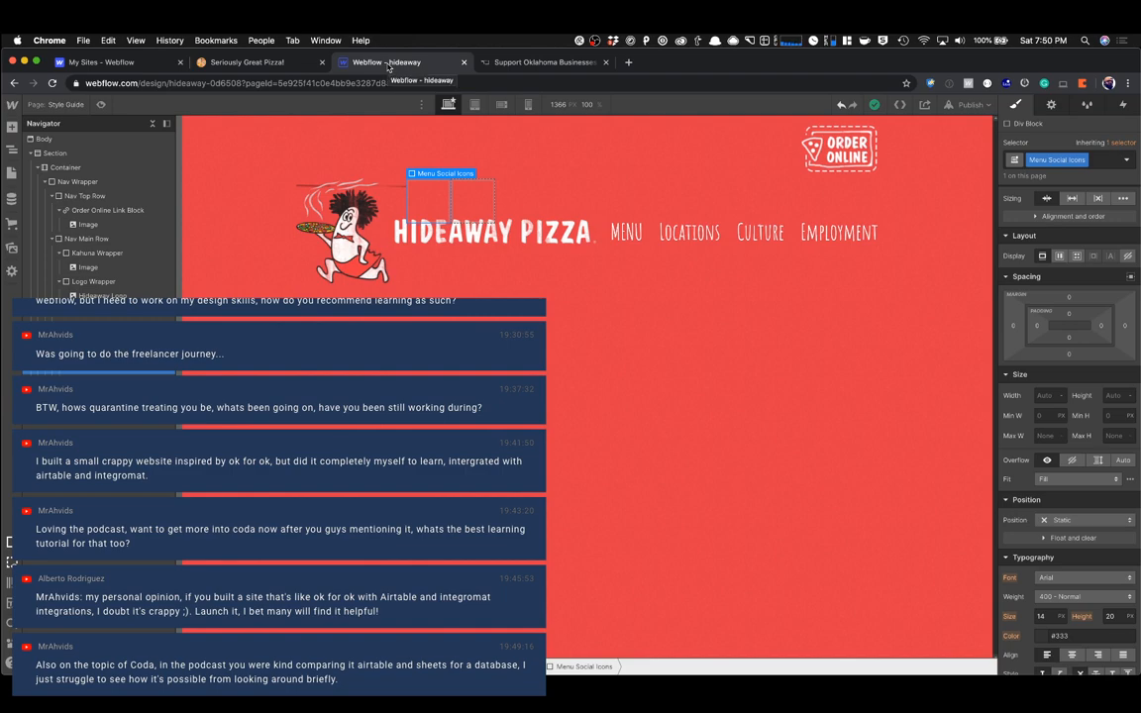
click(480, 187)
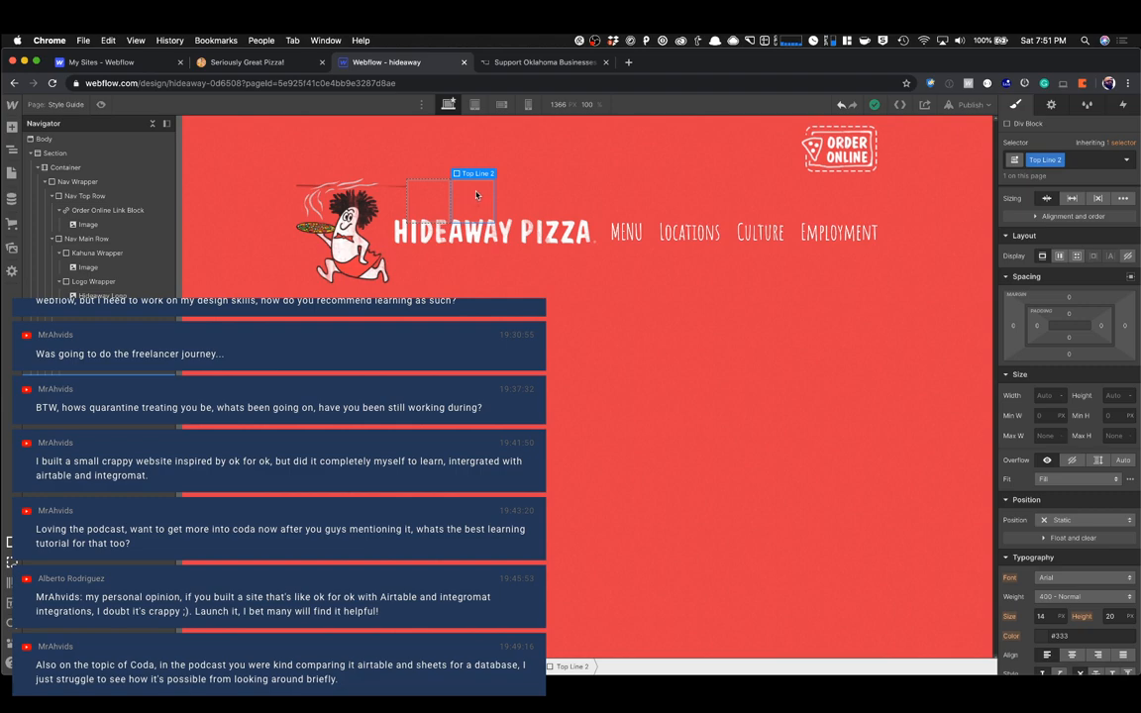
key(super+e)
text(imag)
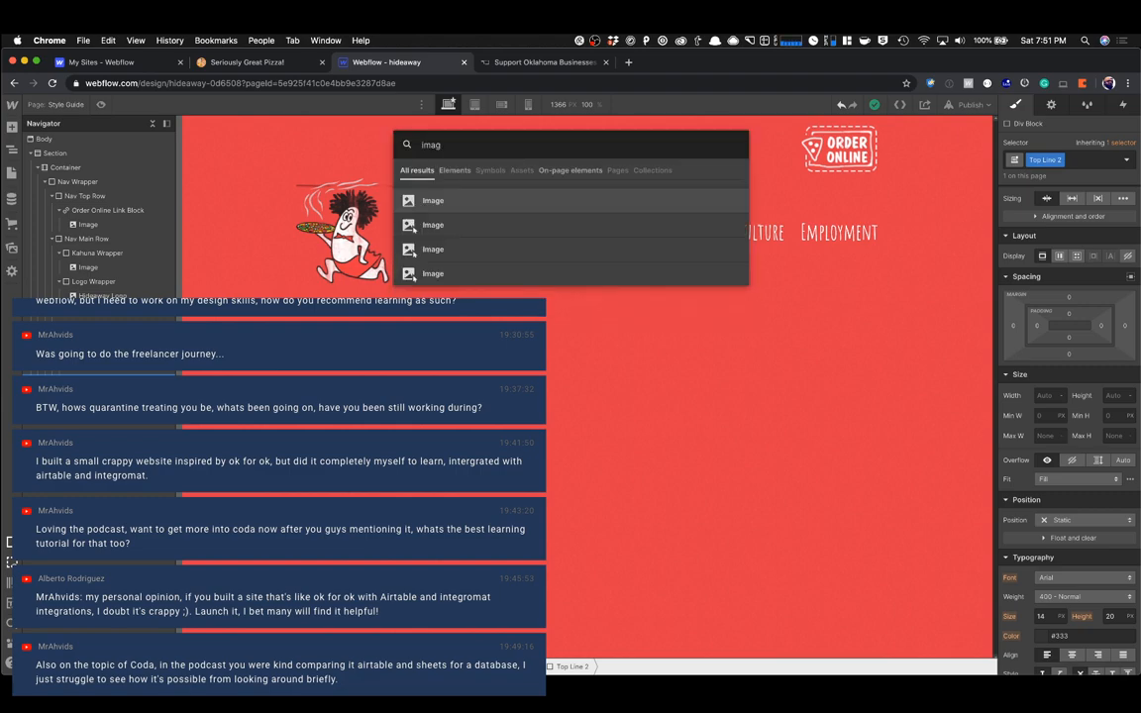
key(Return)
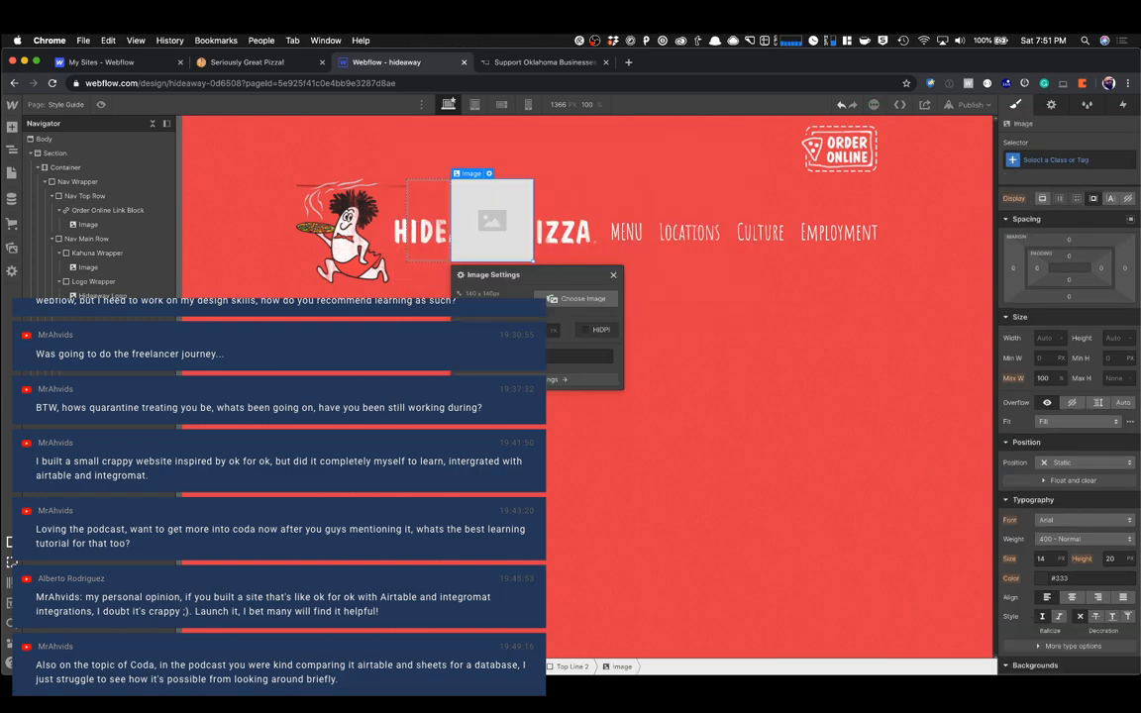
Search the assets for strip-2 and choose the long thin stripe as the Top Line 2 image.
click(581, 299)
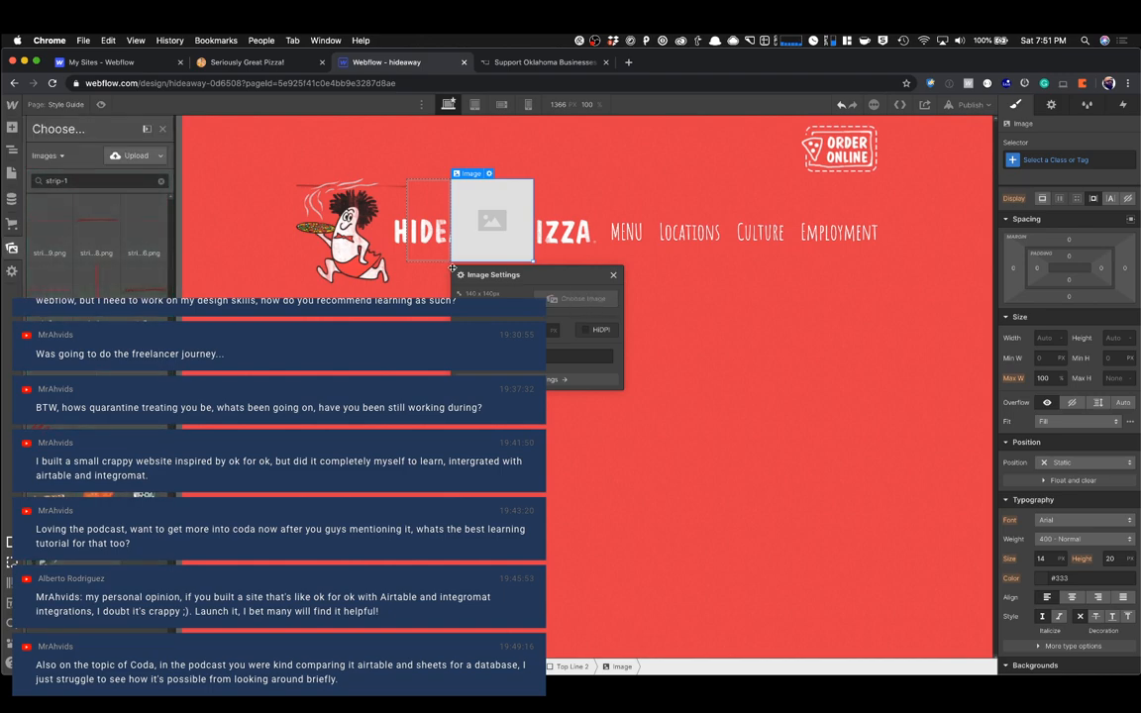
click(105, 182)
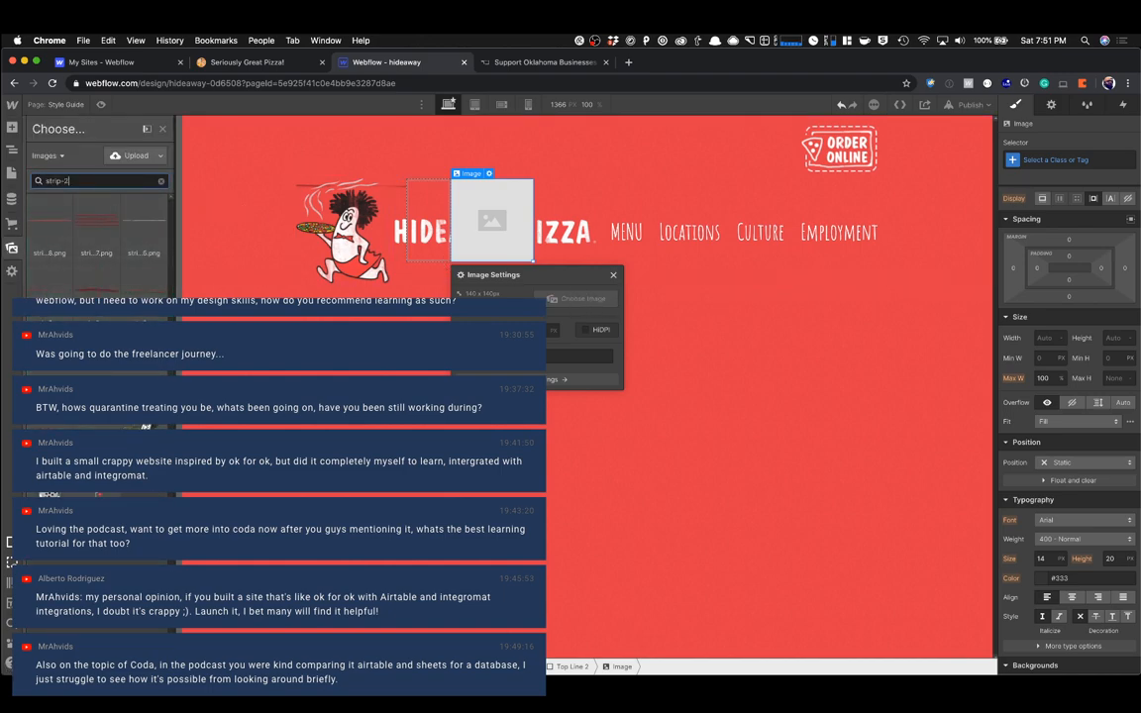
key(BackSpace)
text(2)
click(99, 226)
click(128, 272)
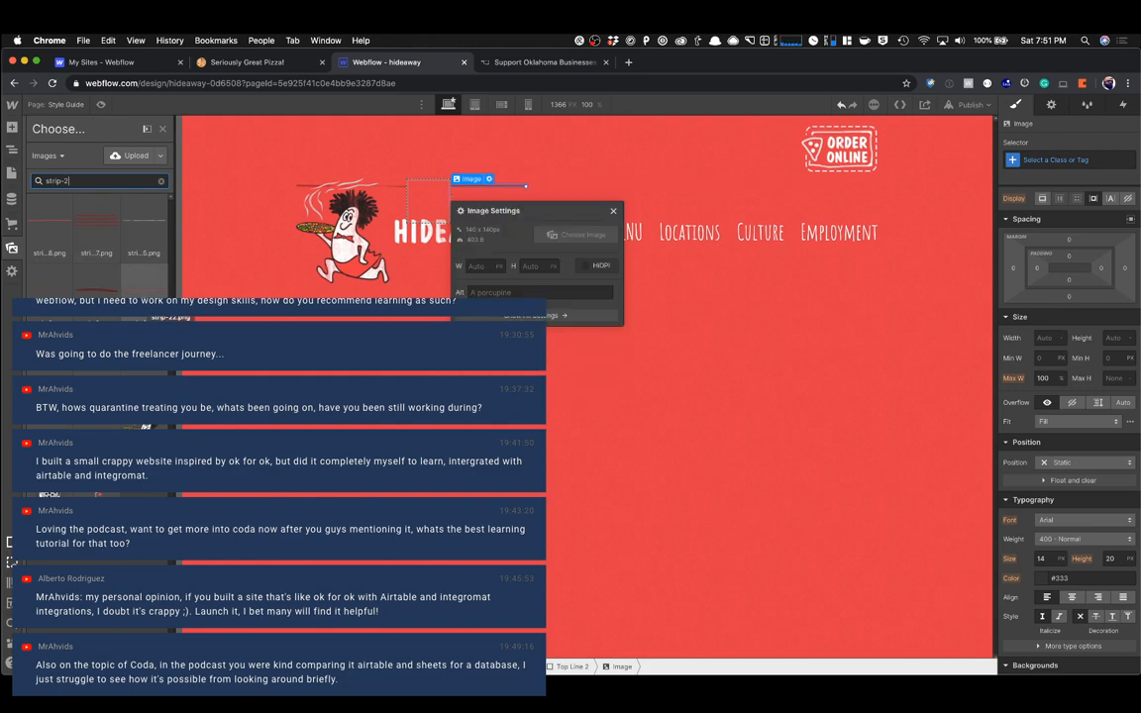
click(97, 359)
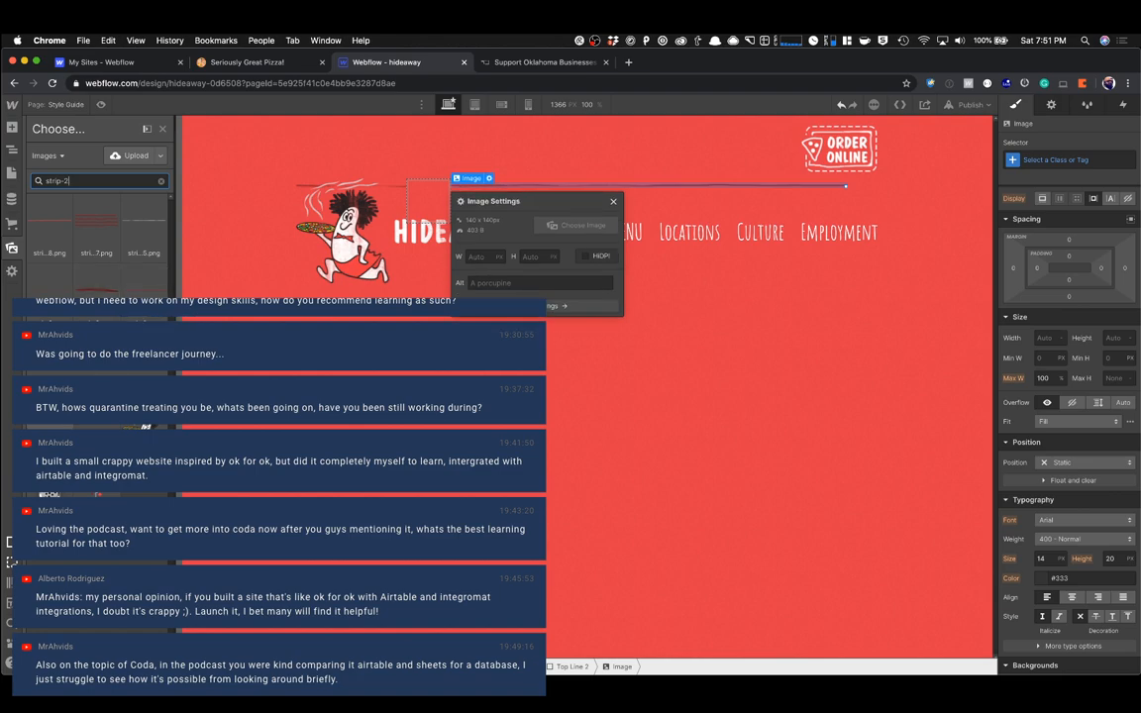
key(Escape)
click(613, 201)
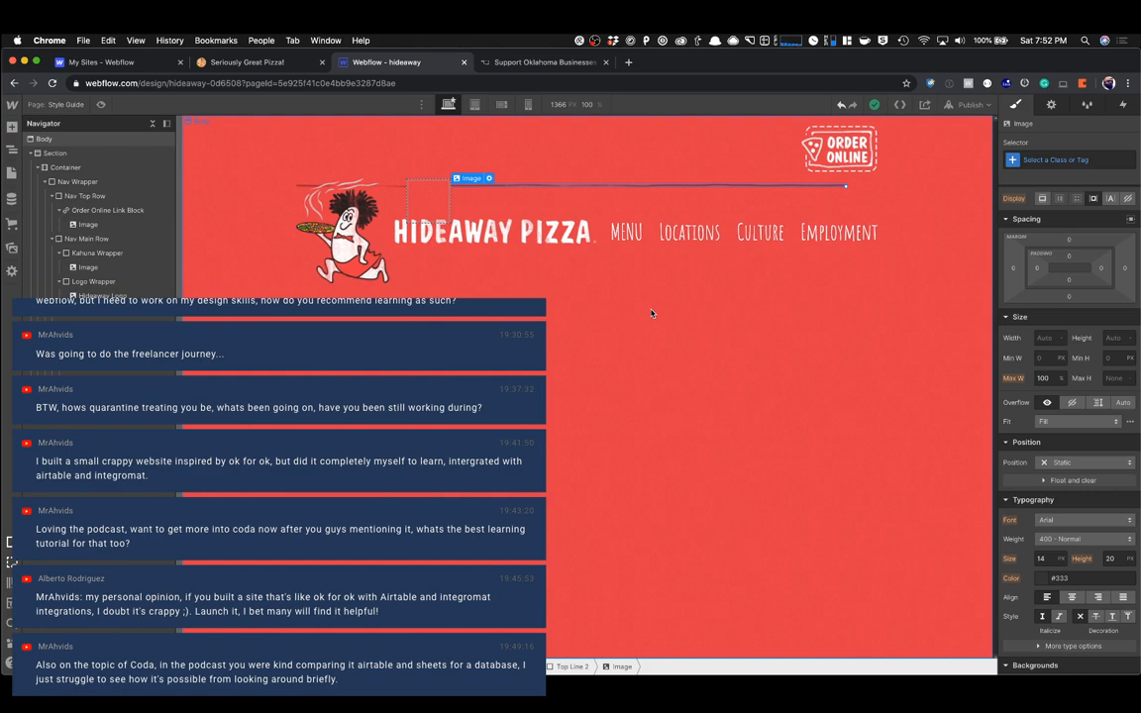
Check the live site's header, then vertically centre the contents of the Top of Main Nav Line flex row in Webflow.
click(434, 193)
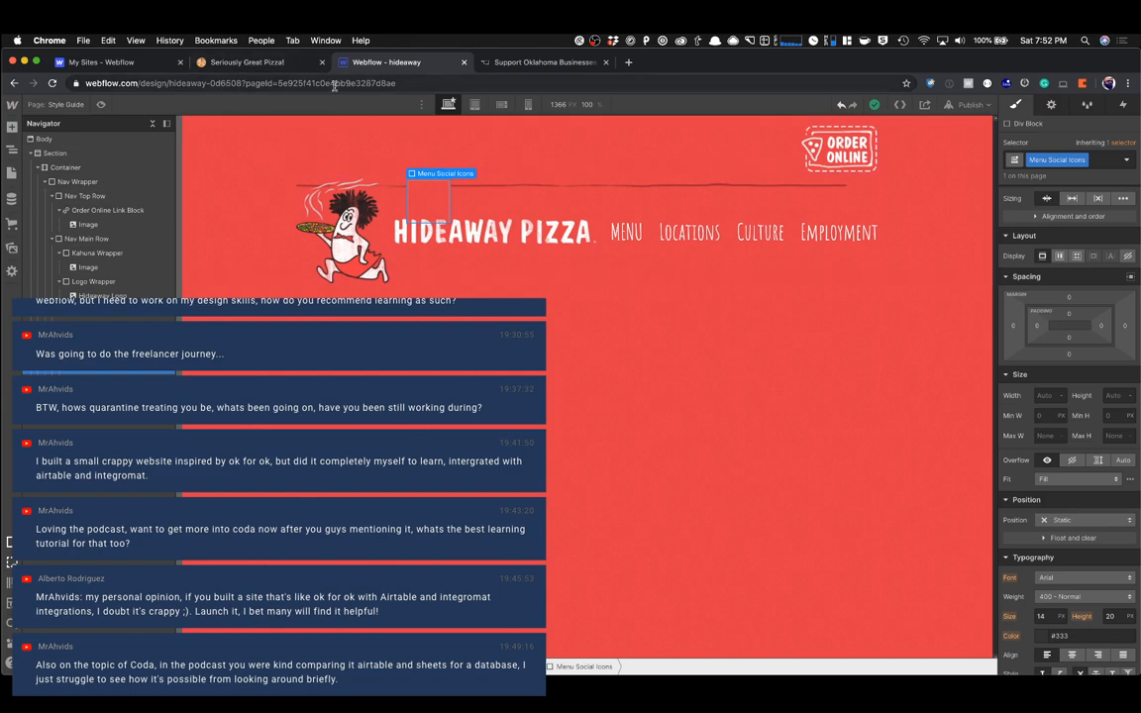
click(267, 62)
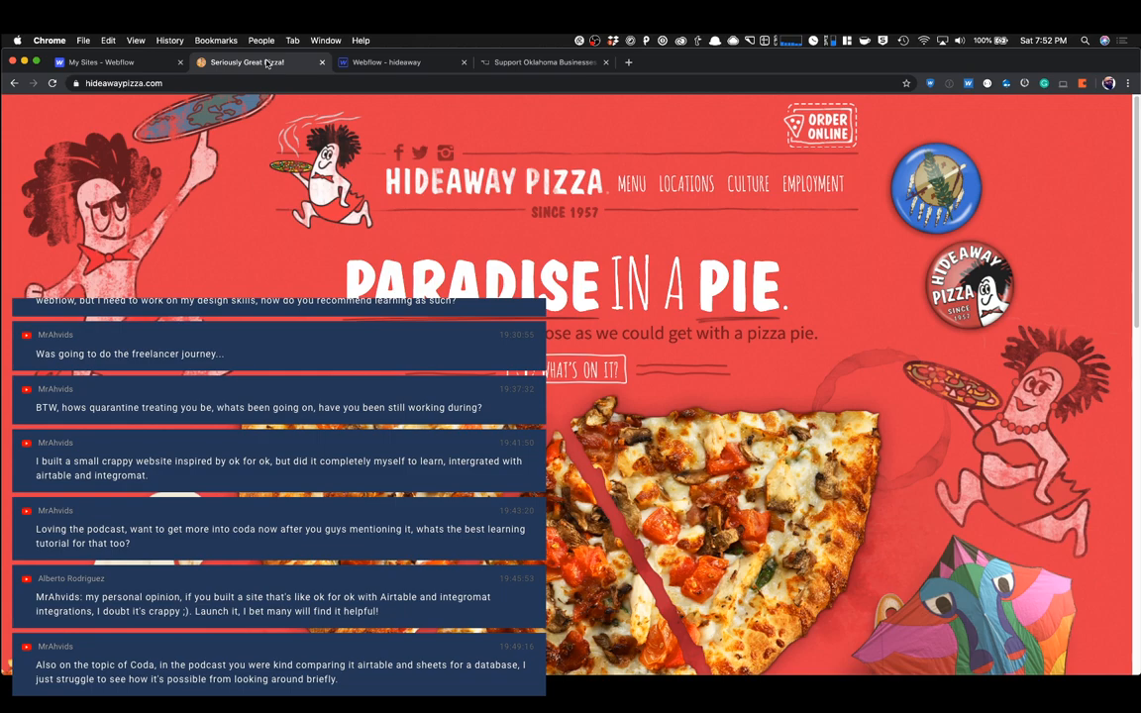
click(377, 73)
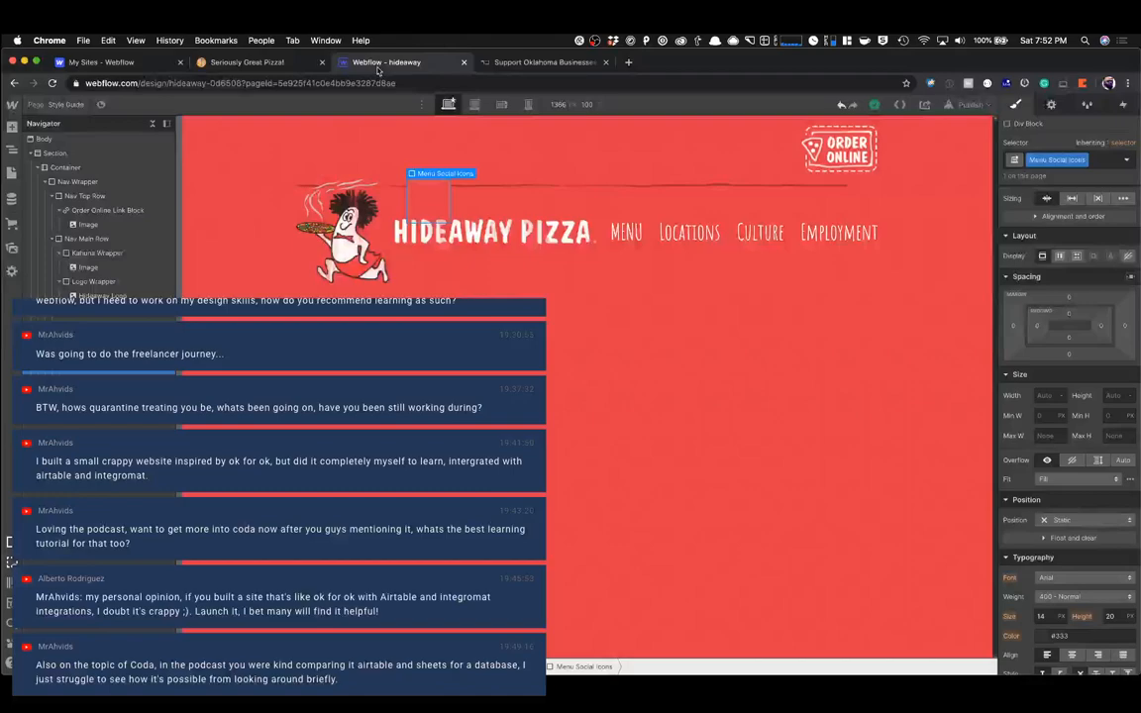
click(391, 190)
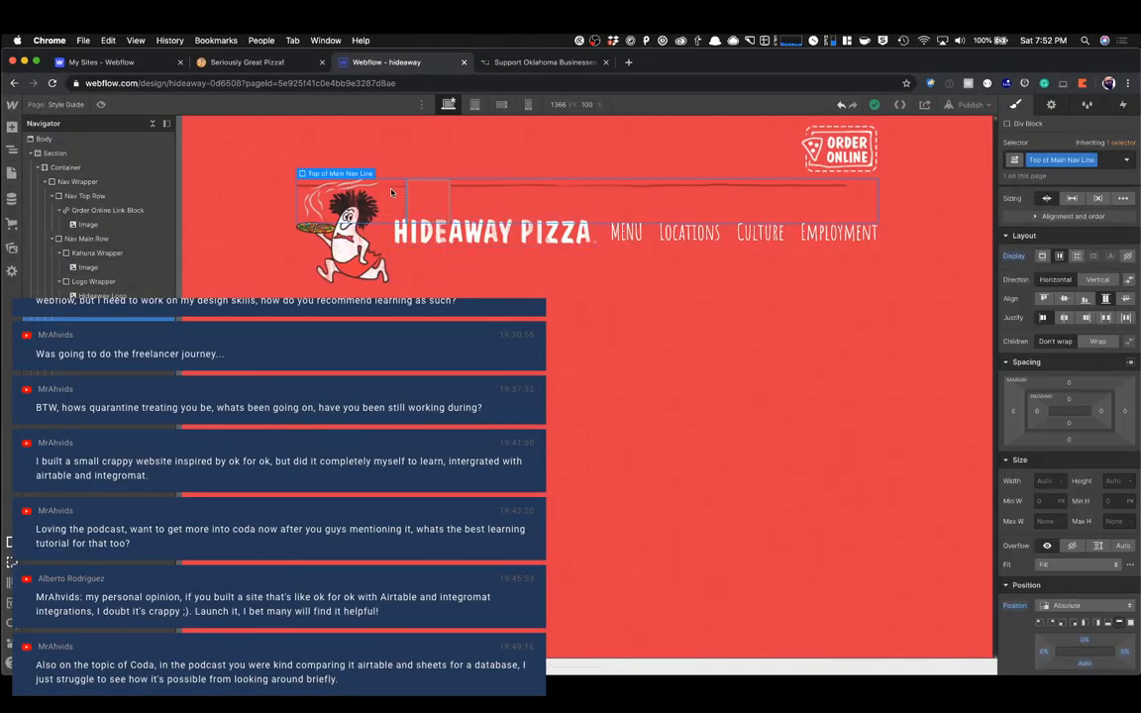
click(1065, 299)
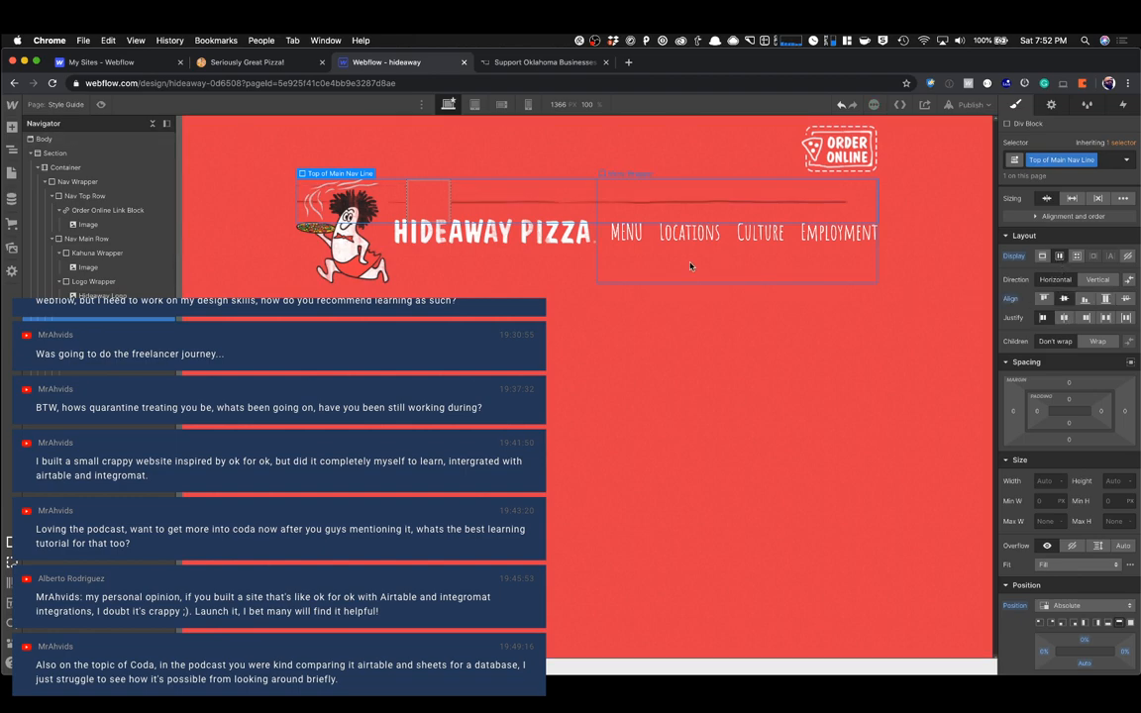
Compare the centred nav line with the live Hideaway Pizza header and preview the page in Webflow.
click(263, 63)
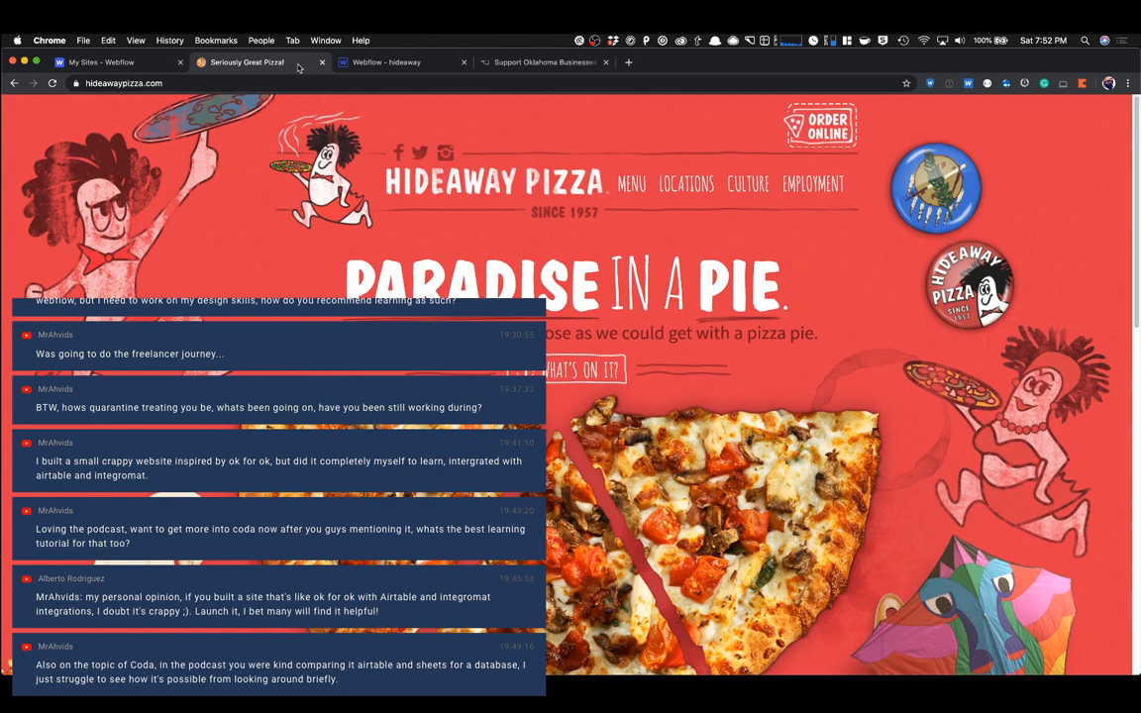
click(358, 63)
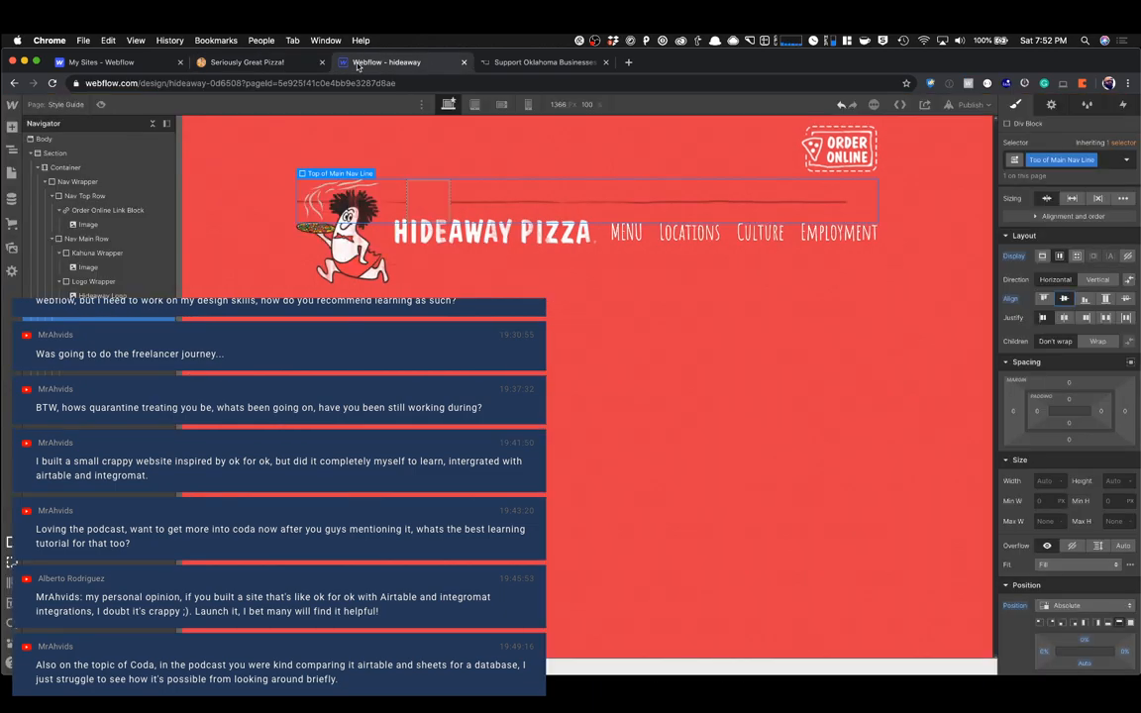
click(277, 63)
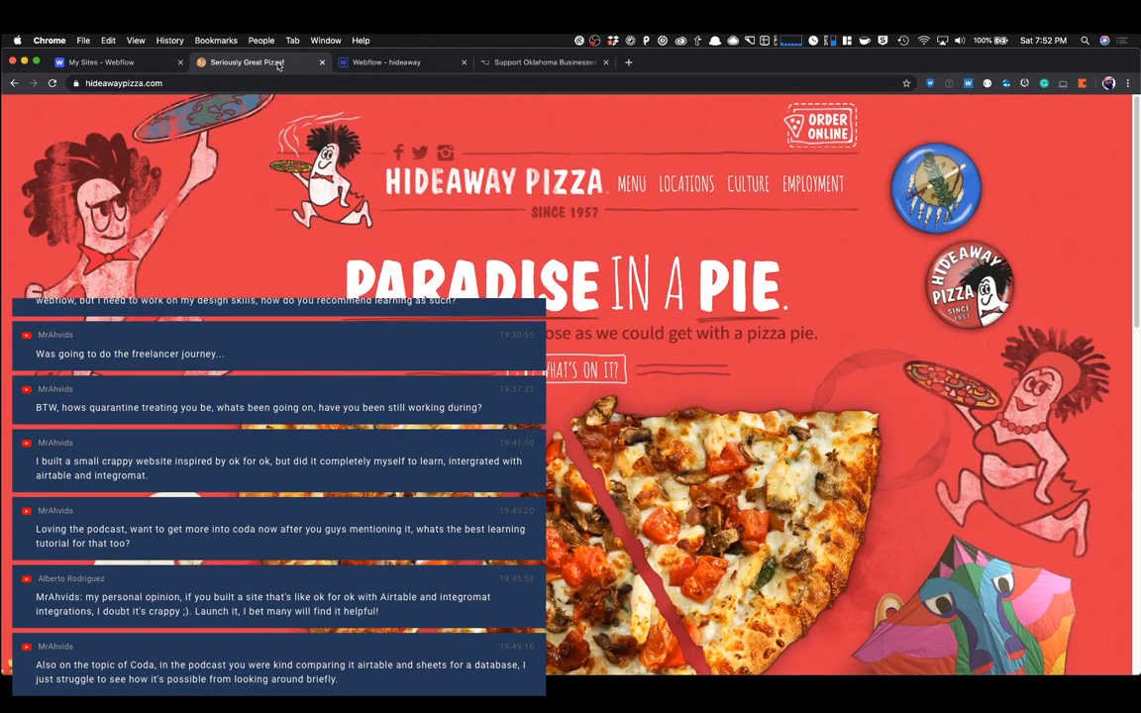
click(345, 63)
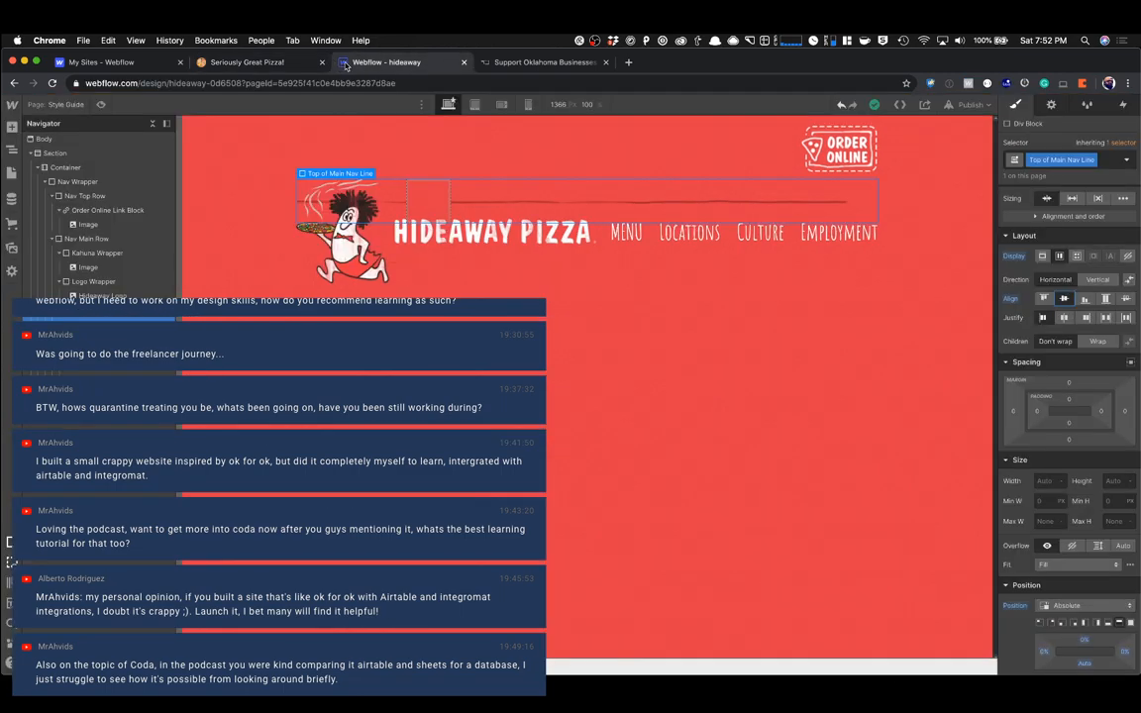
click(261, 67)
click(102, 104)
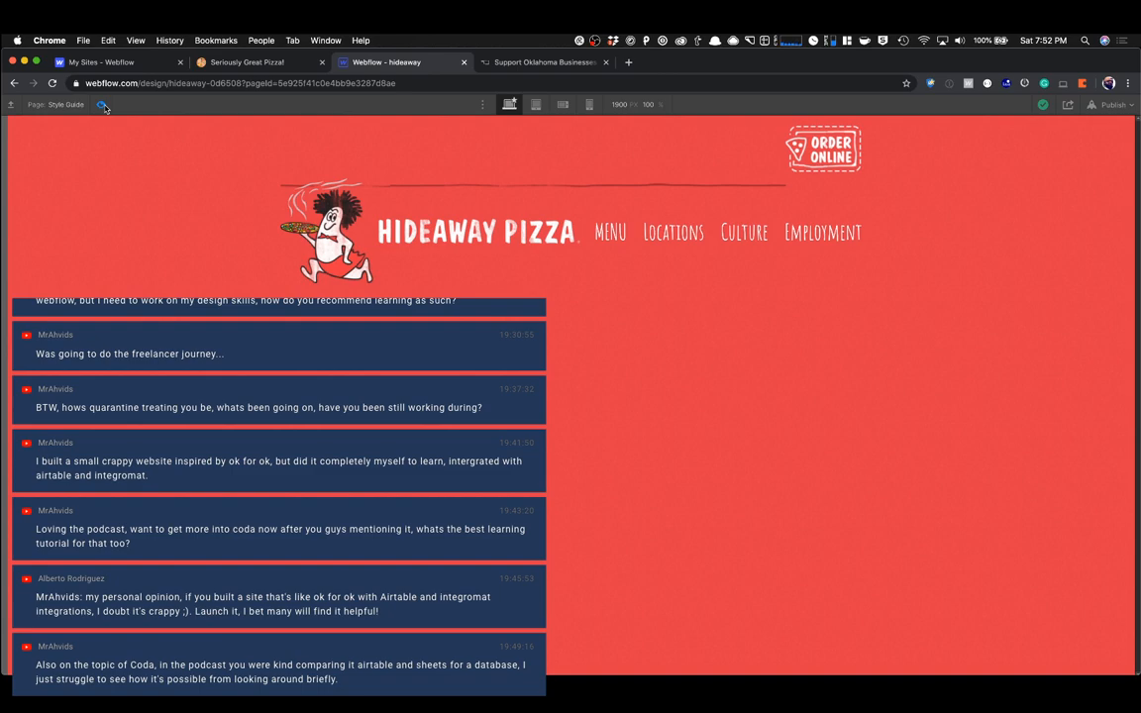
click(103, 105)
Insert a link block inside the Menu Social Icons div block.
click(426, 200)
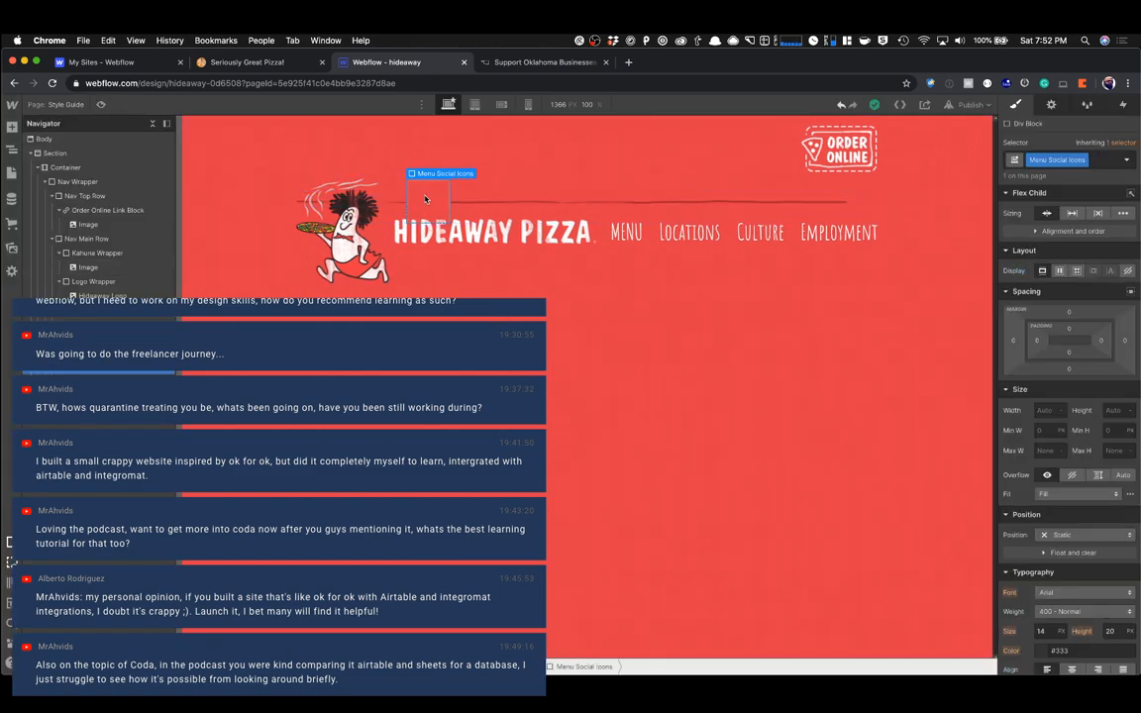
key(super+e)
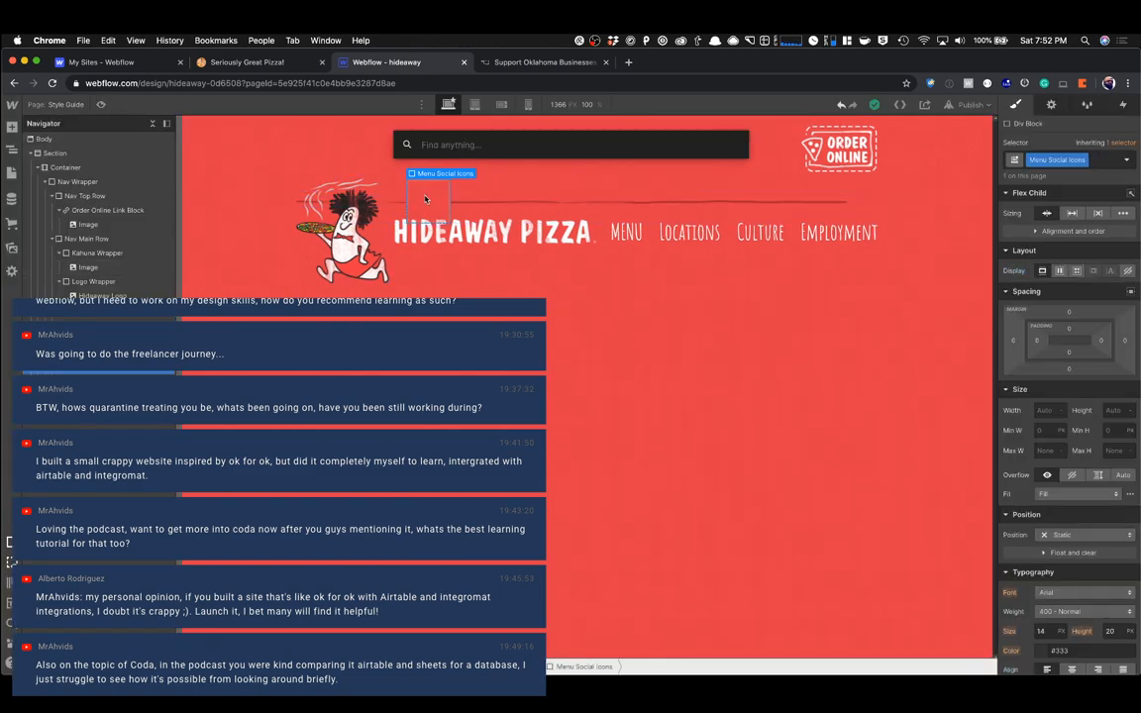
text(link)
key(Return)
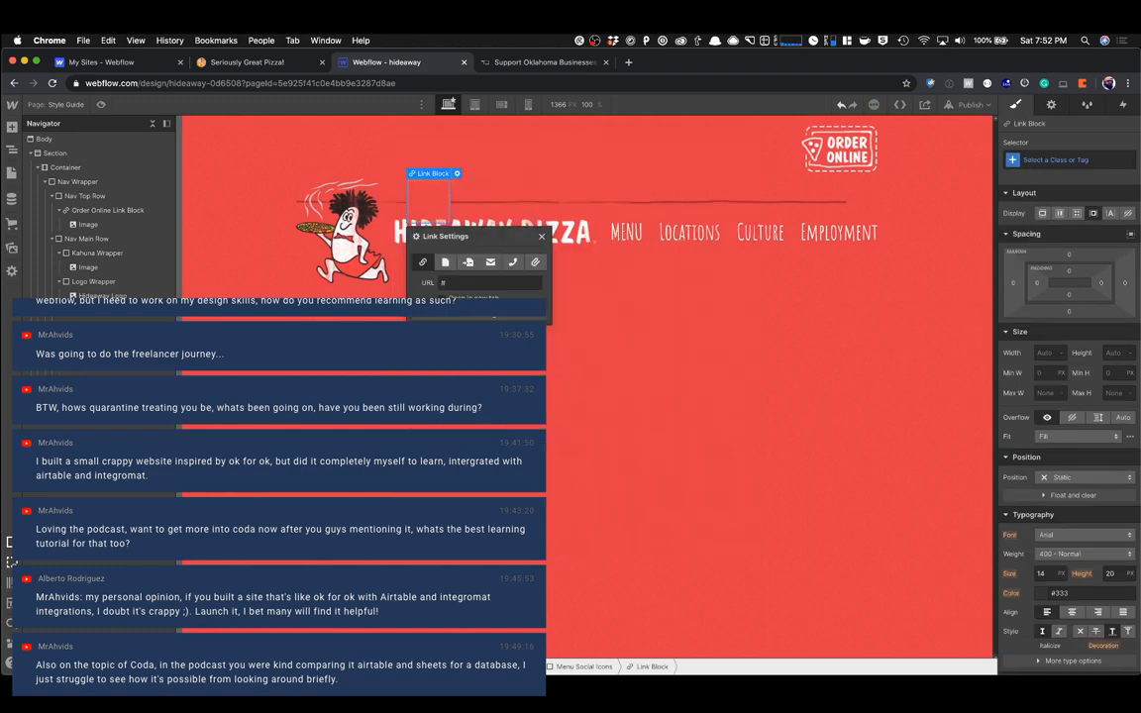
Make the Menu Social Icons div a horizontal flex container with centred alignment and space-between justification.
key(Up)
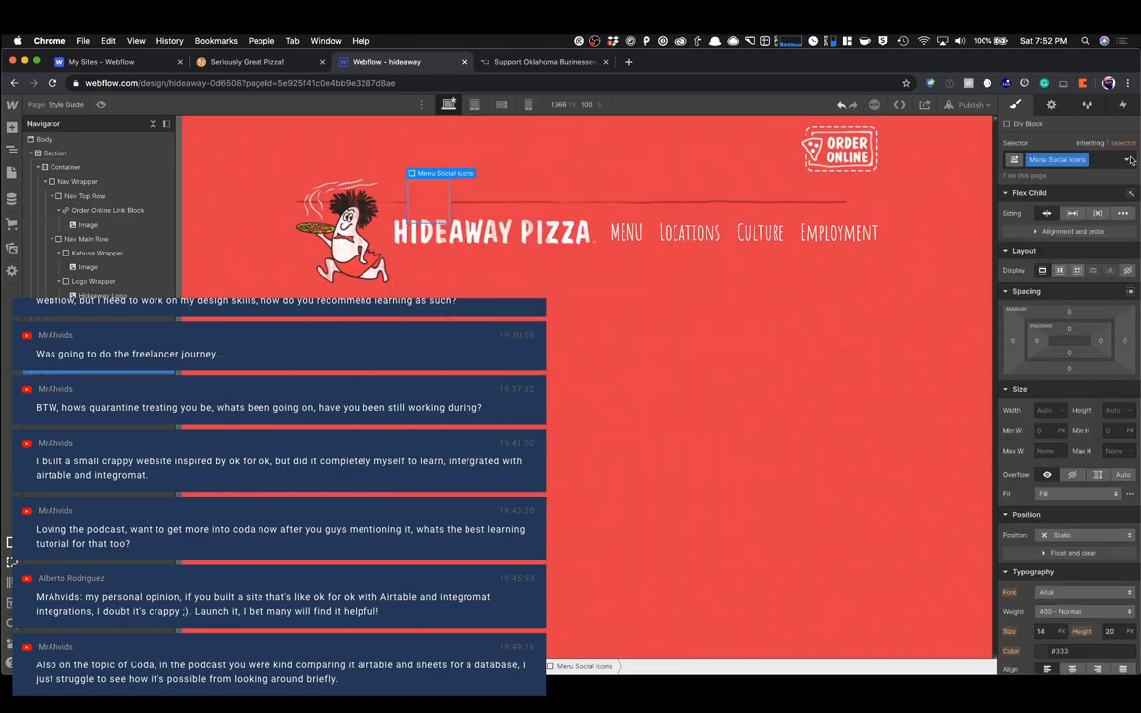
click(1059, 271)
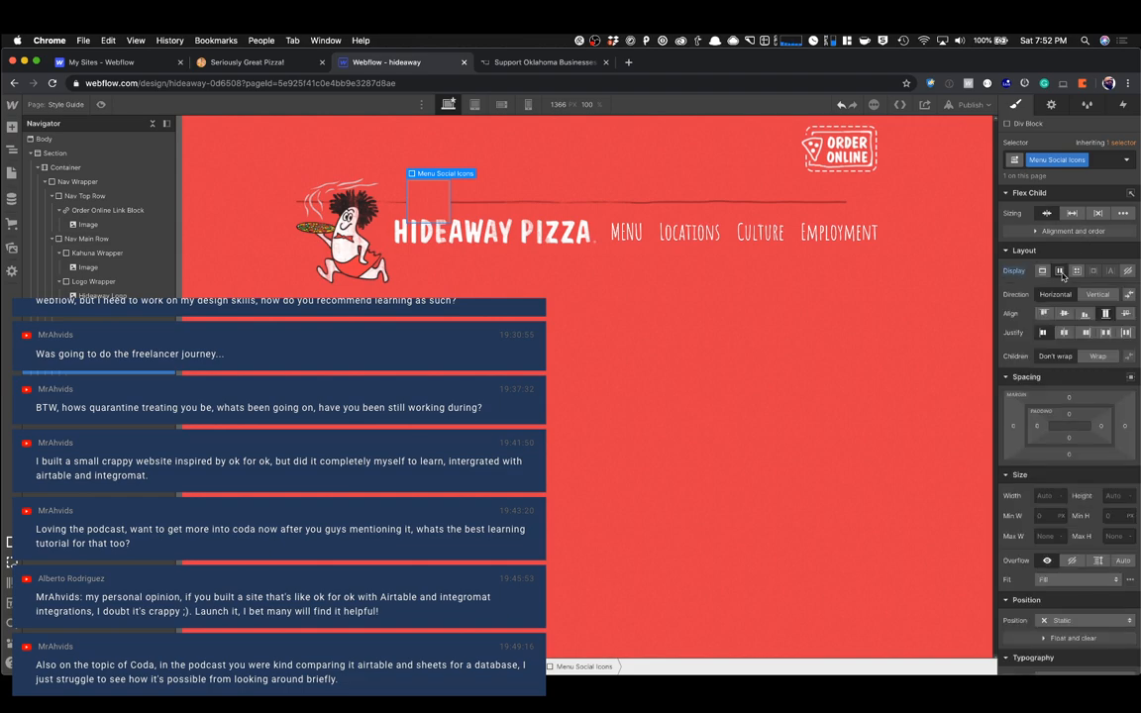
click(1063, 313)
click(1069, 334)
click(433, 201)
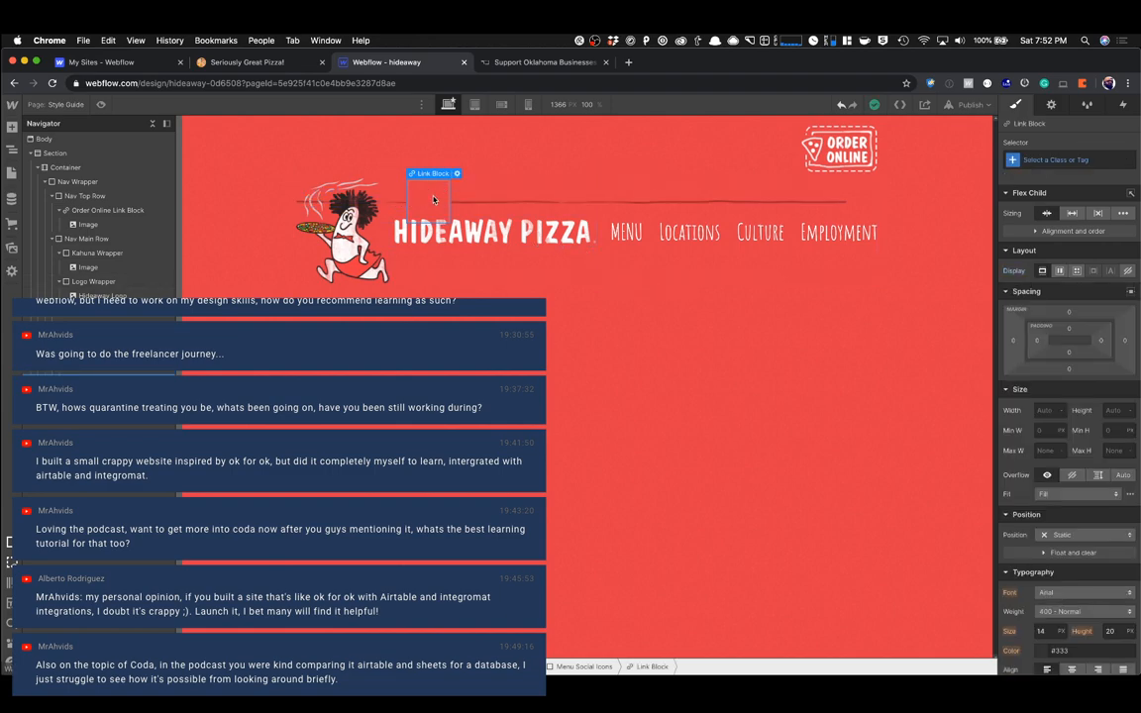
key(super+e)
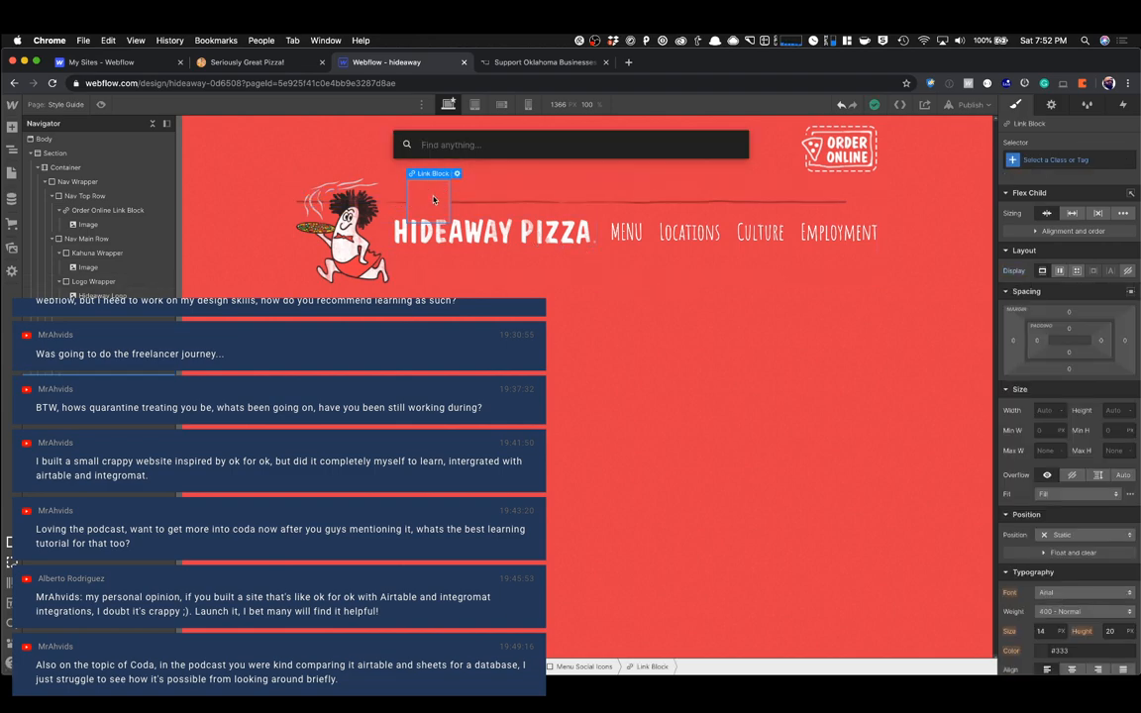
text(div)
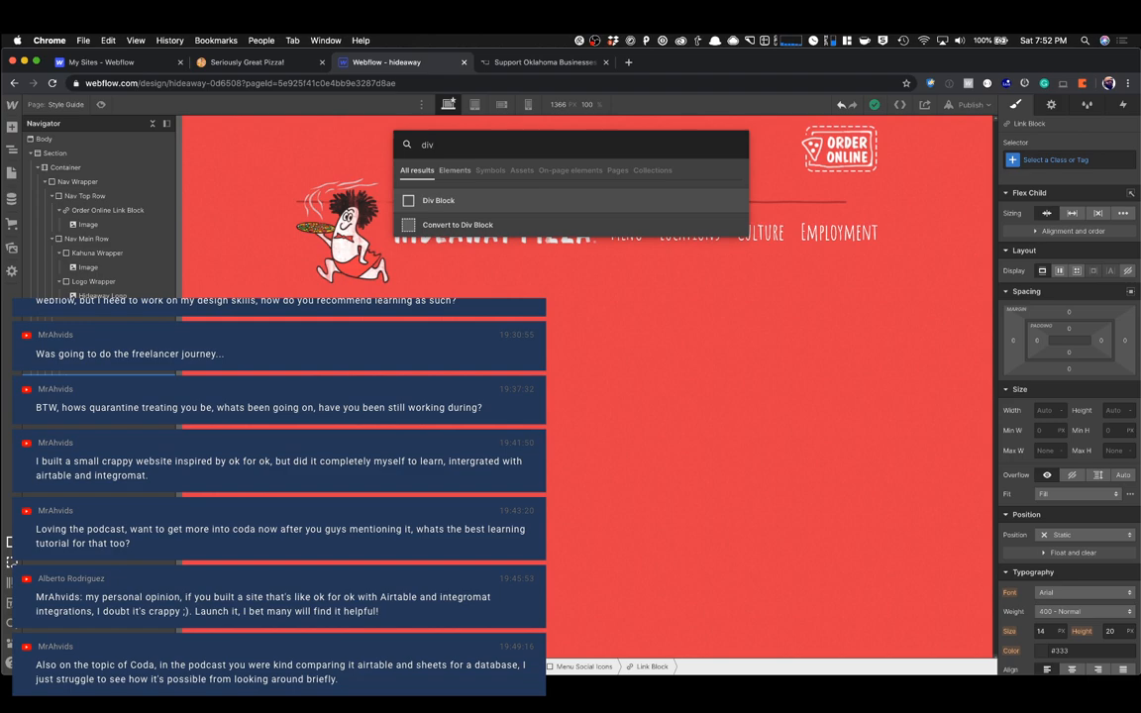
click(431, 202)
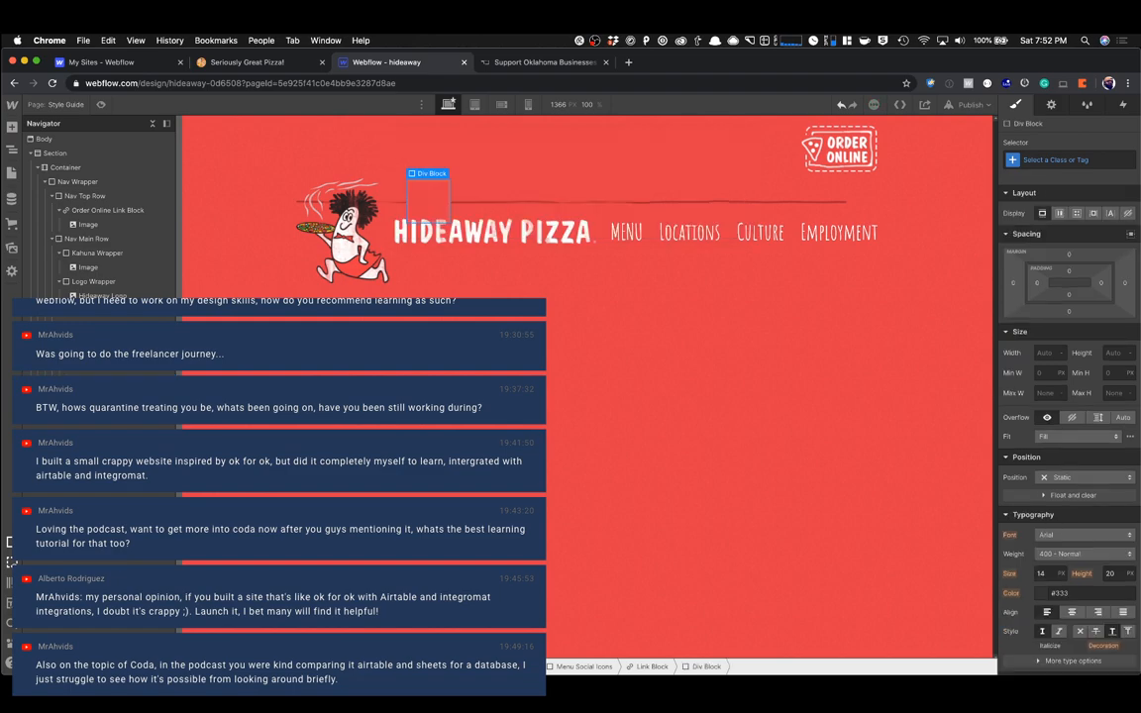
key(Delete)
Give the link block inside Menu Social Icons the class Social Icon Nav.
click(436, 192)
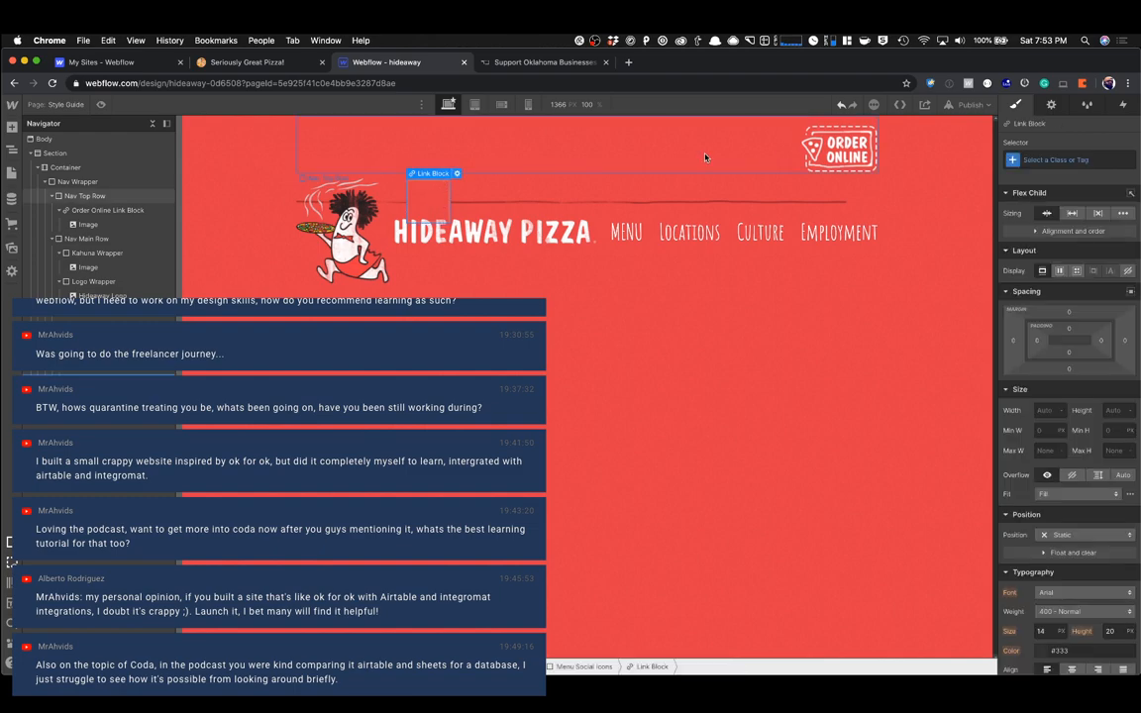
click(1069, 161)
text(Social)
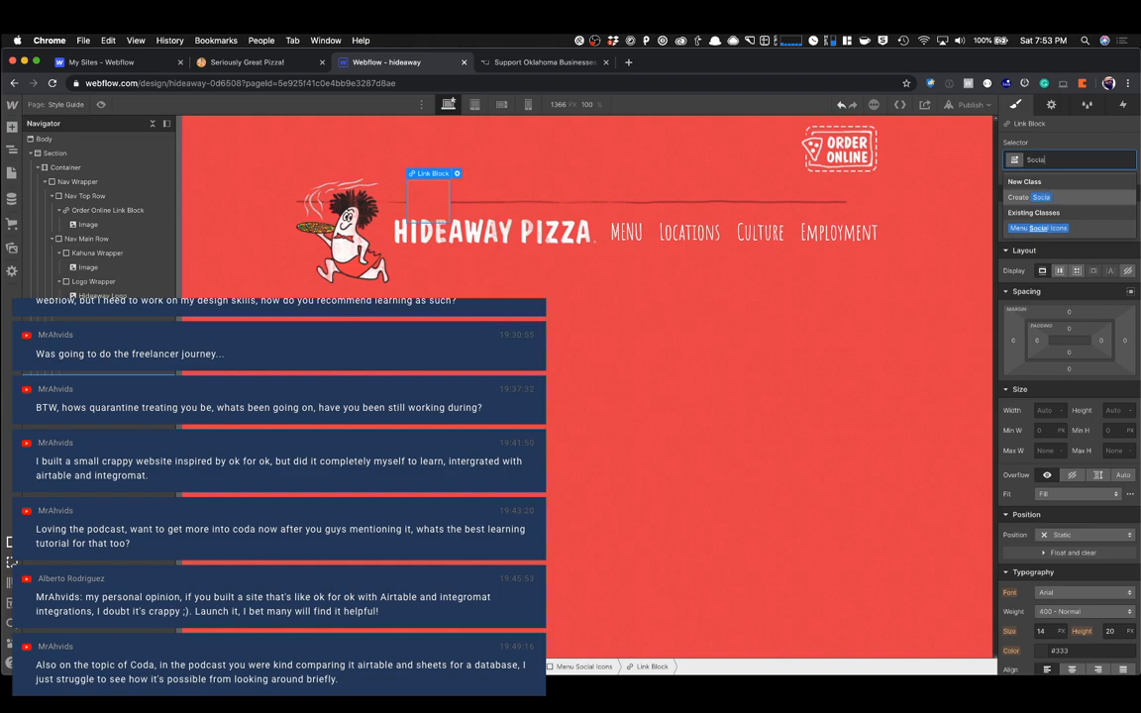
text( Icon Na)
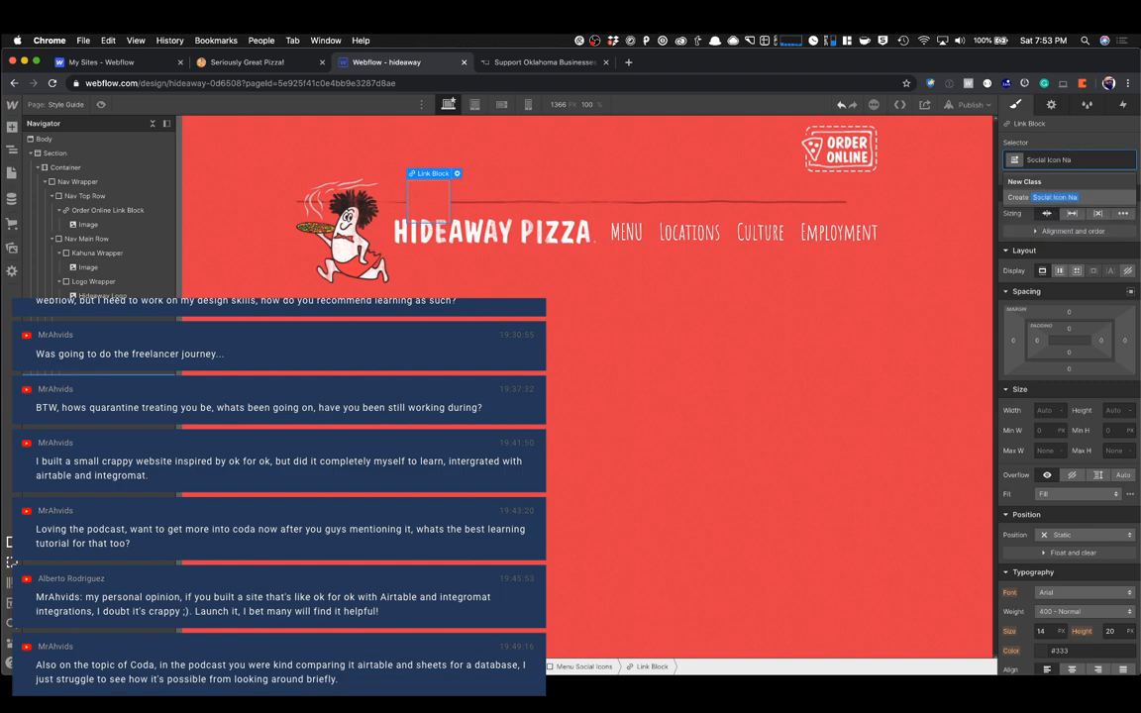
text(tvv)
key(Return)
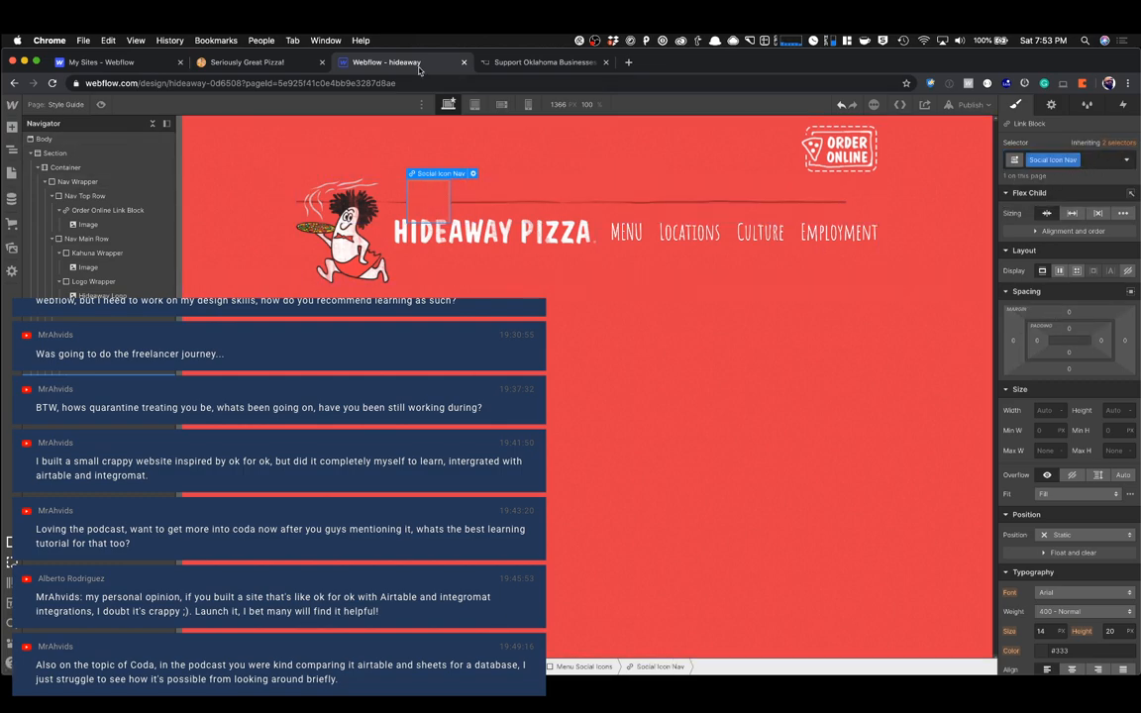
Switch to the live Hideaway Pizza site and measure the Facebook icon's width and height.
click(280, 63)
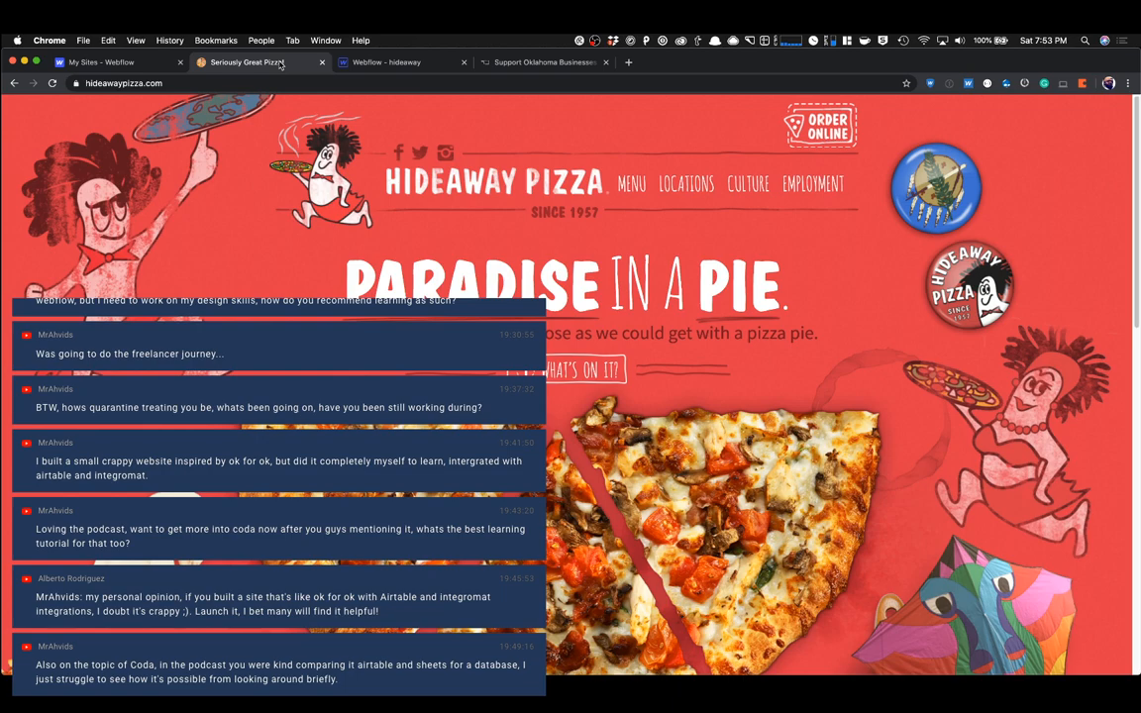
key(shift+super+4)
drag(391, 140, 401, 160)
key(super+shift+4)
drag(406, 162, 394, 142)
key(Escape)
Back in Webflow, add the combo class Facebook to the Social Icon Nav link block.
click(387, 62)
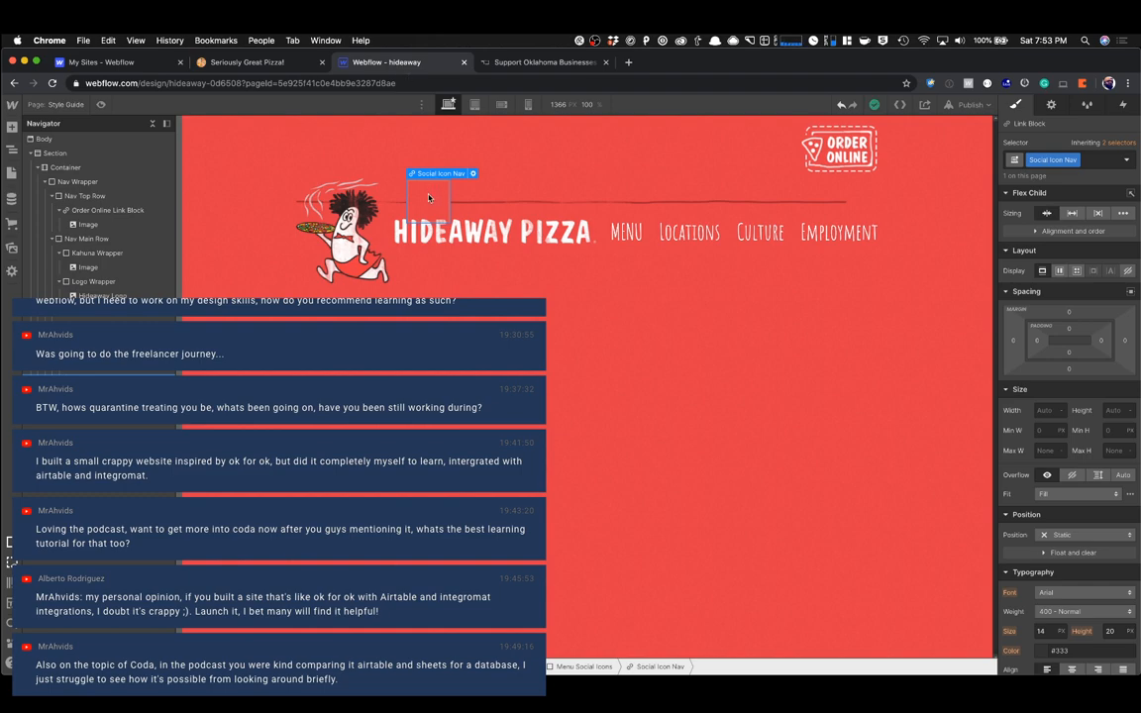
click(1092, 159)
text(Facebook)
key(Return)
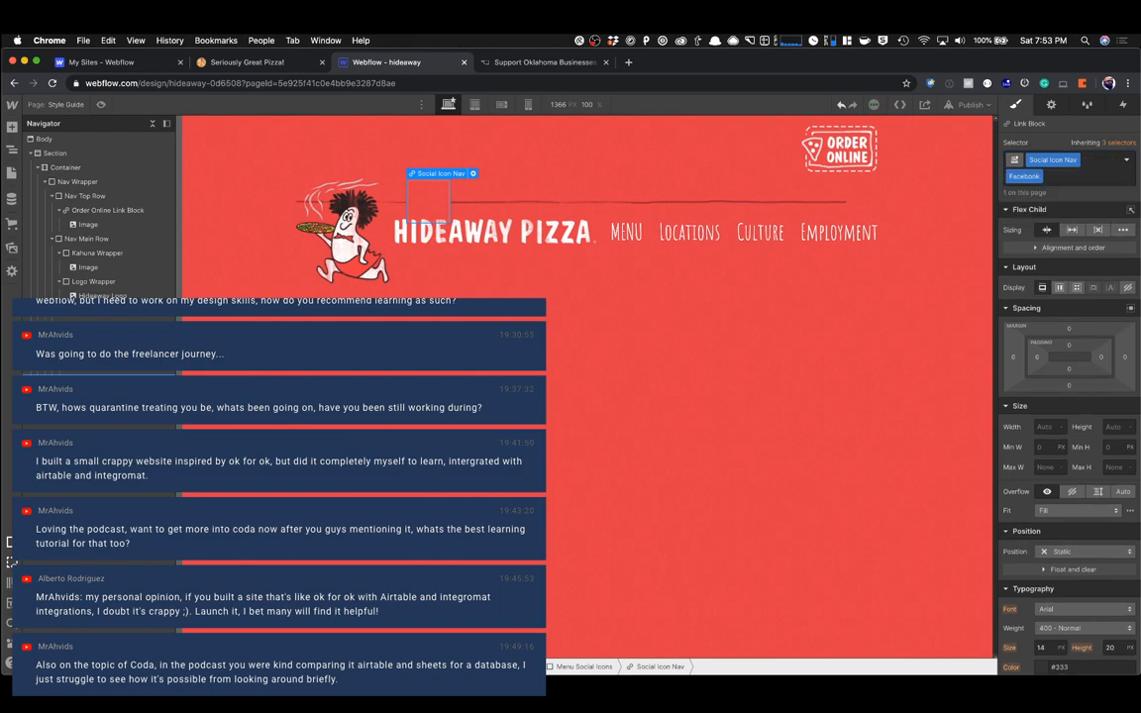
Set the Facebook link block's width to 16 px and height to 30 px.
click(1046, 429)
text(60)
key(Tab)
text(30)
key(Tab)
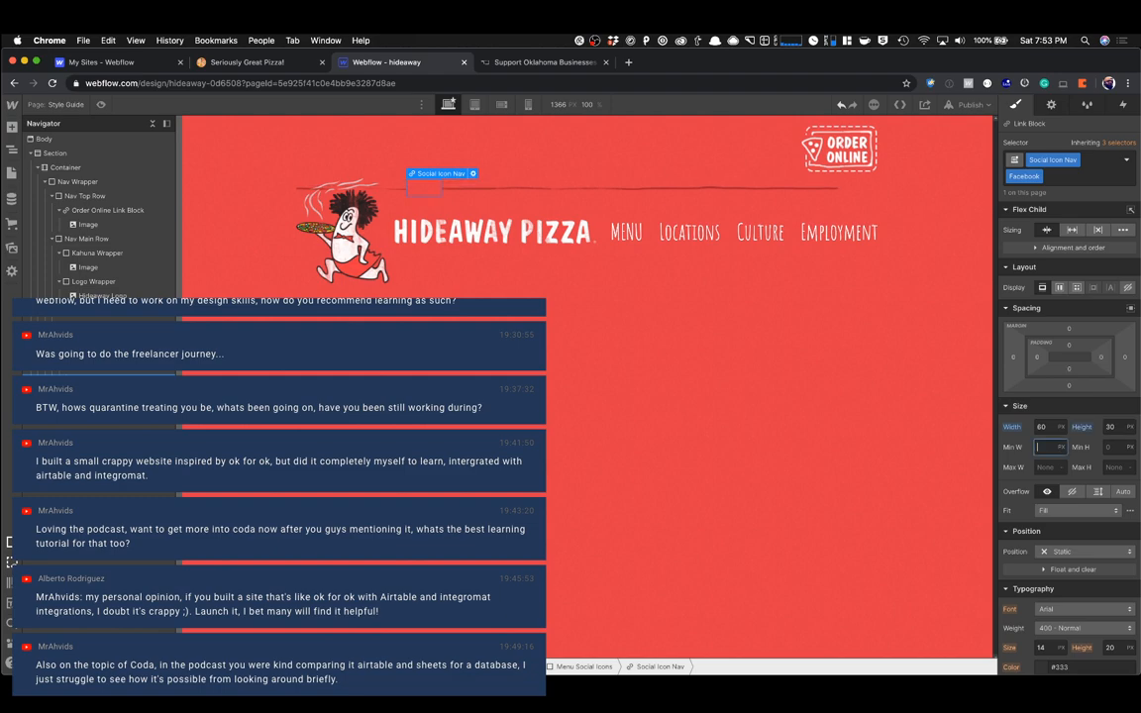
click(1045, 426)
text(16)
key(Tab)
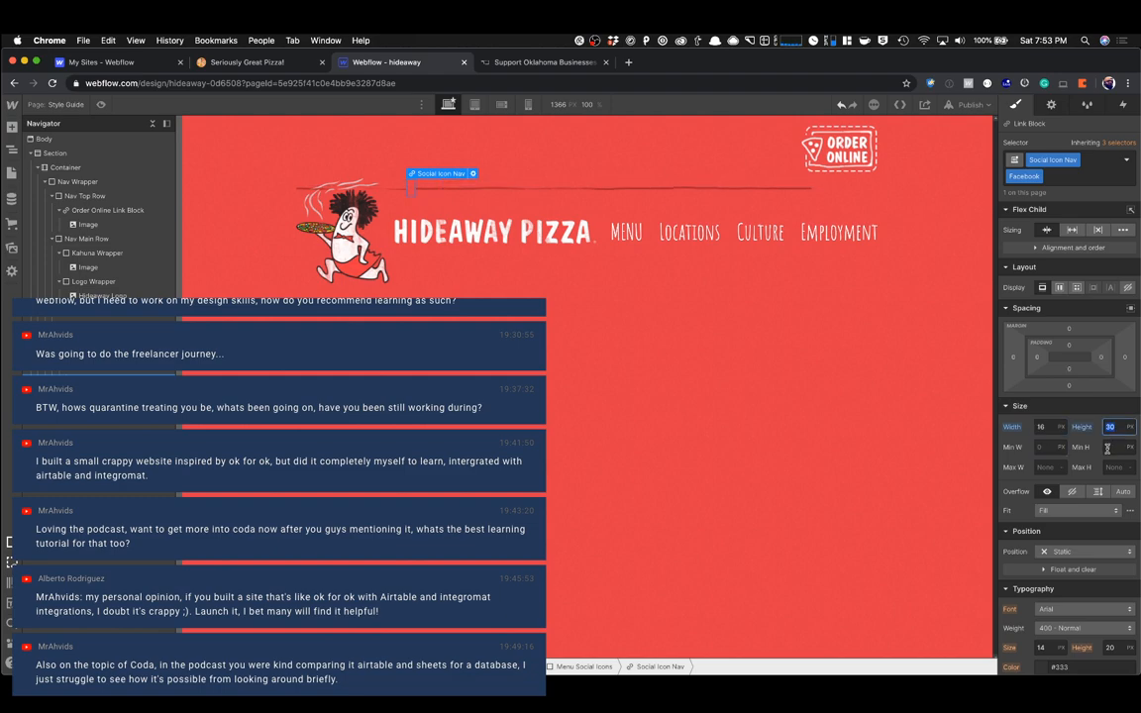
Add a background image to the Facebook link block, using the icons PNG found by searching the assets for icon.
scroll(1070, 396, down, 5)
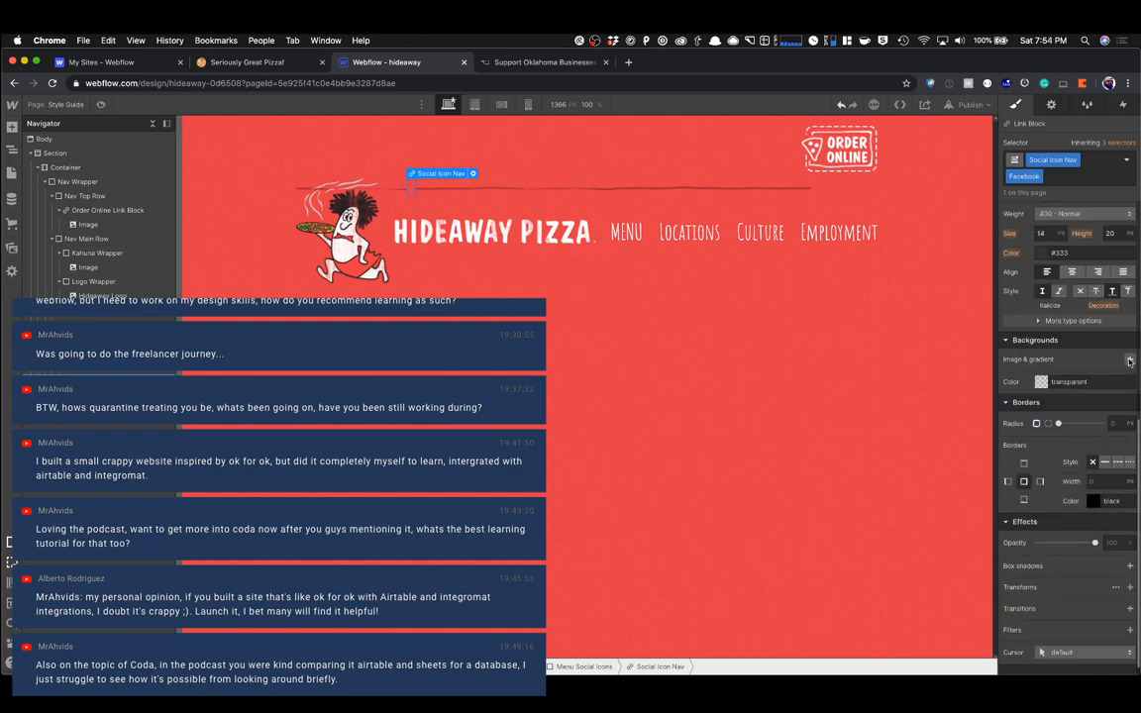
click(1130, 359)
click(1085, 465)
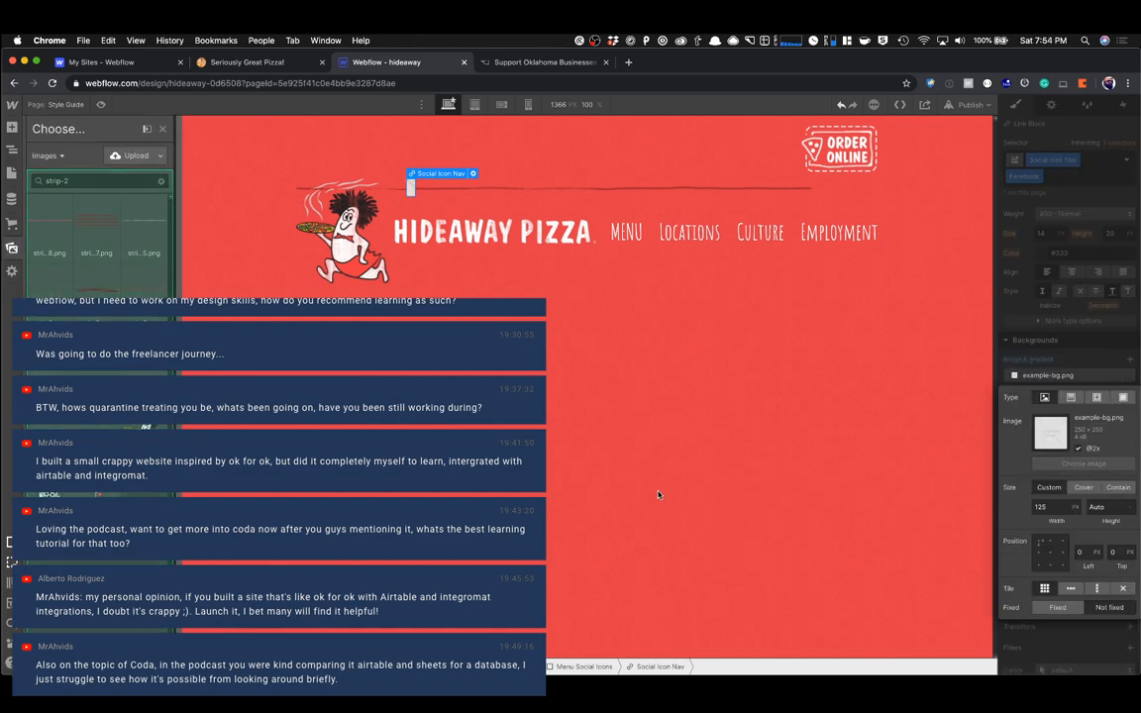
triple_click(72, 183)
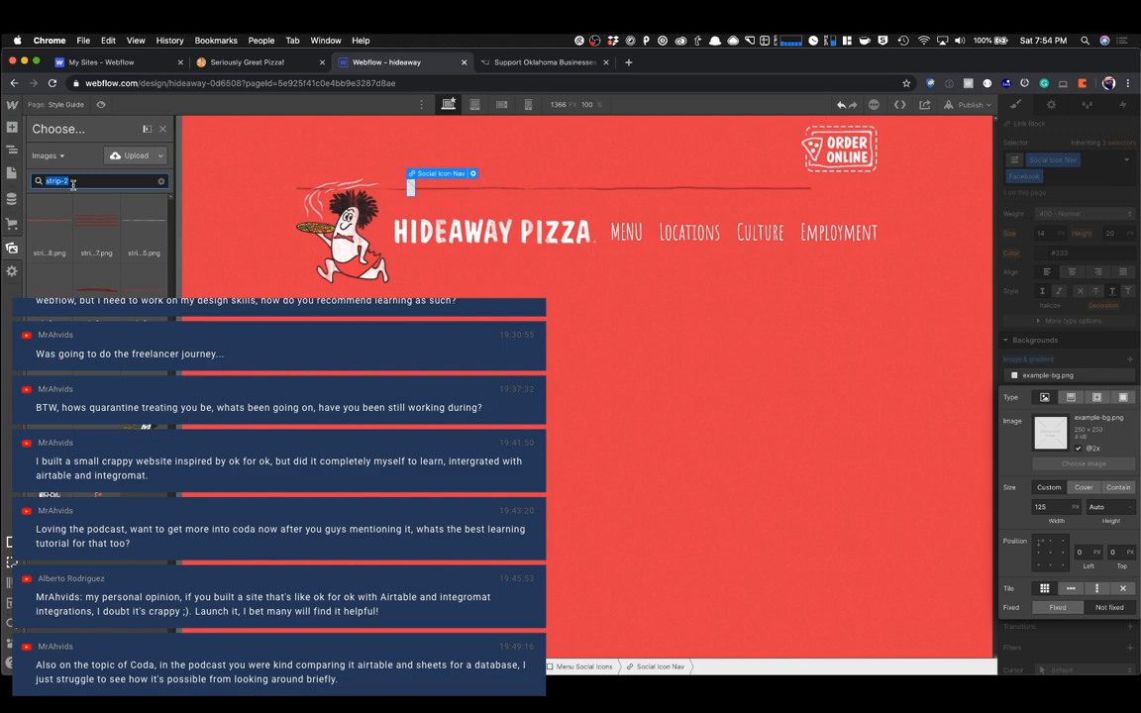
text(icon)
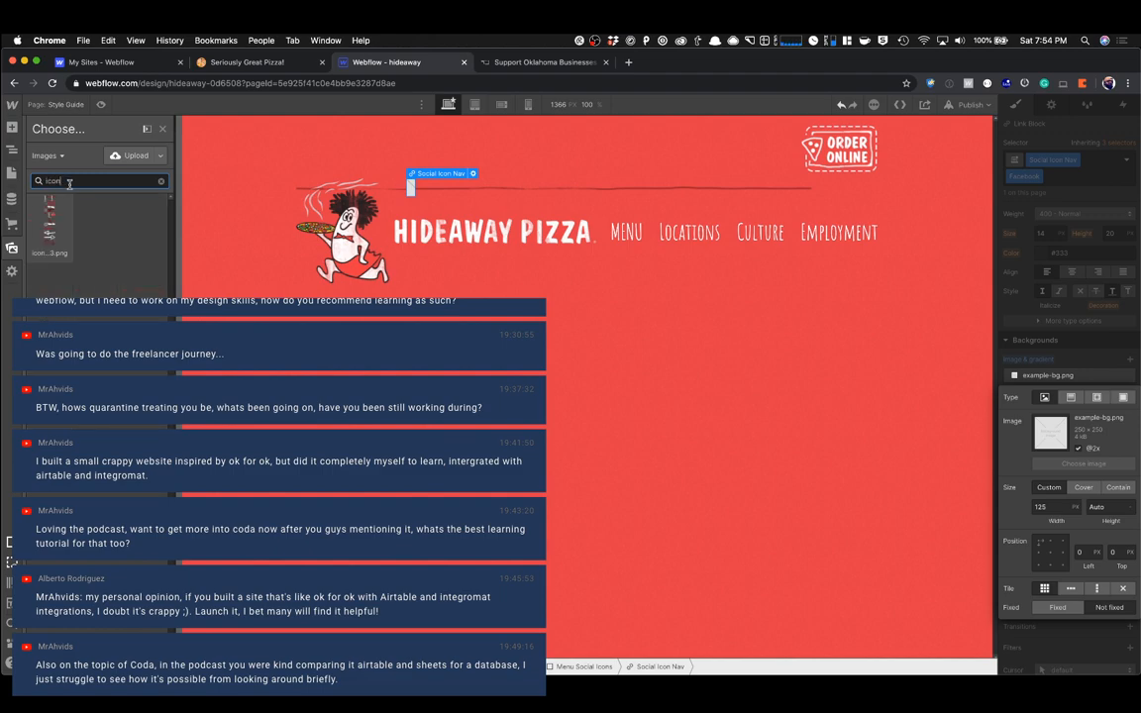
click(49, 223)
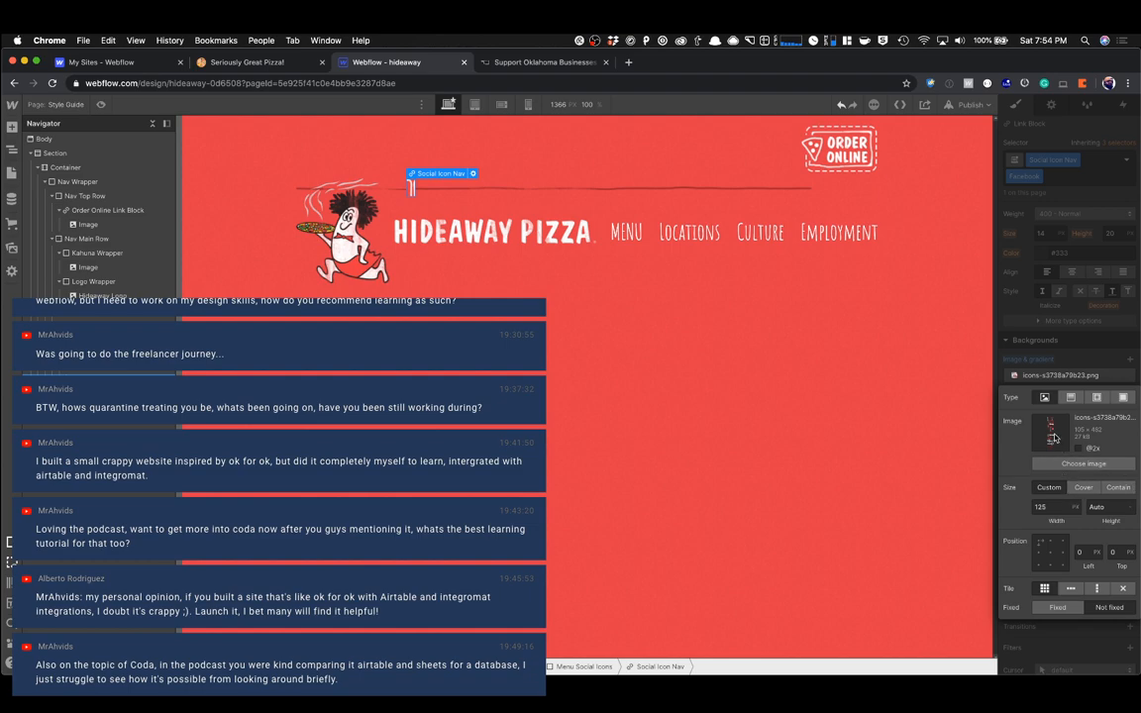
Set the icon background's custom size to 130 px wide with Auto height.
click(1054, 508)
text(130)
key(Tab)
text(0)
key(Return)
click(1131, 511)
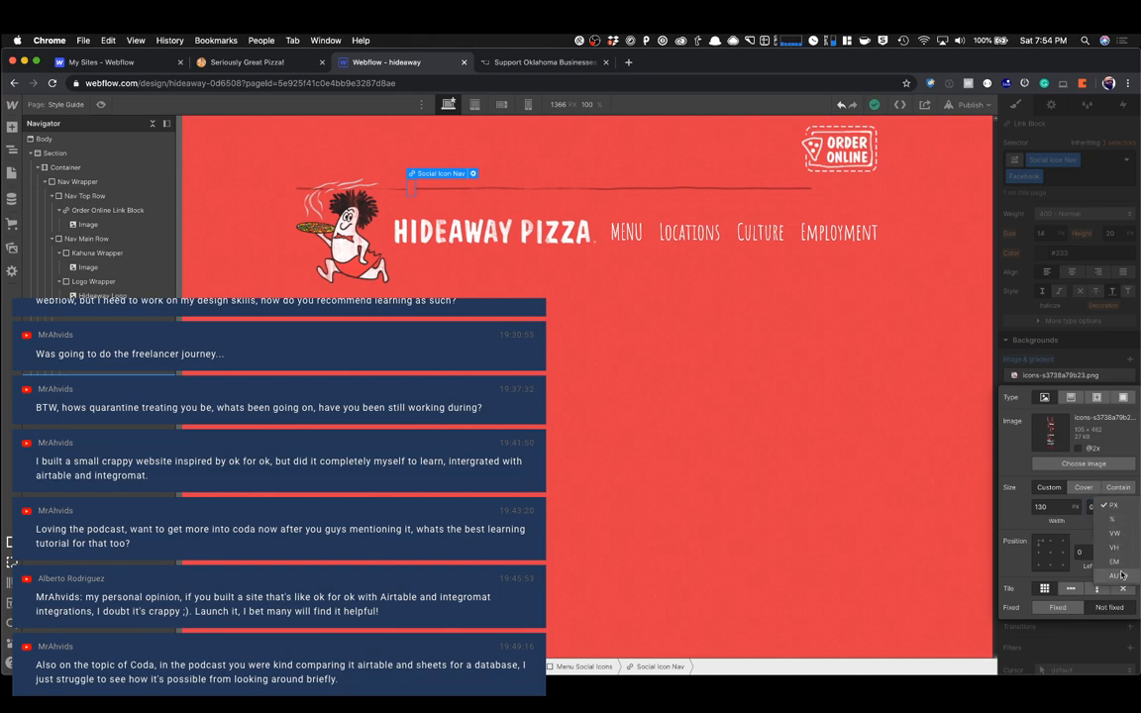
click(1085, 535)
Set the icon background's left position to 74 px to bring the Facebook glyph into the link block.
click(1083, 551)
text(40)
key(shift+Up)
key(shift+Up)
key(shift+Up)
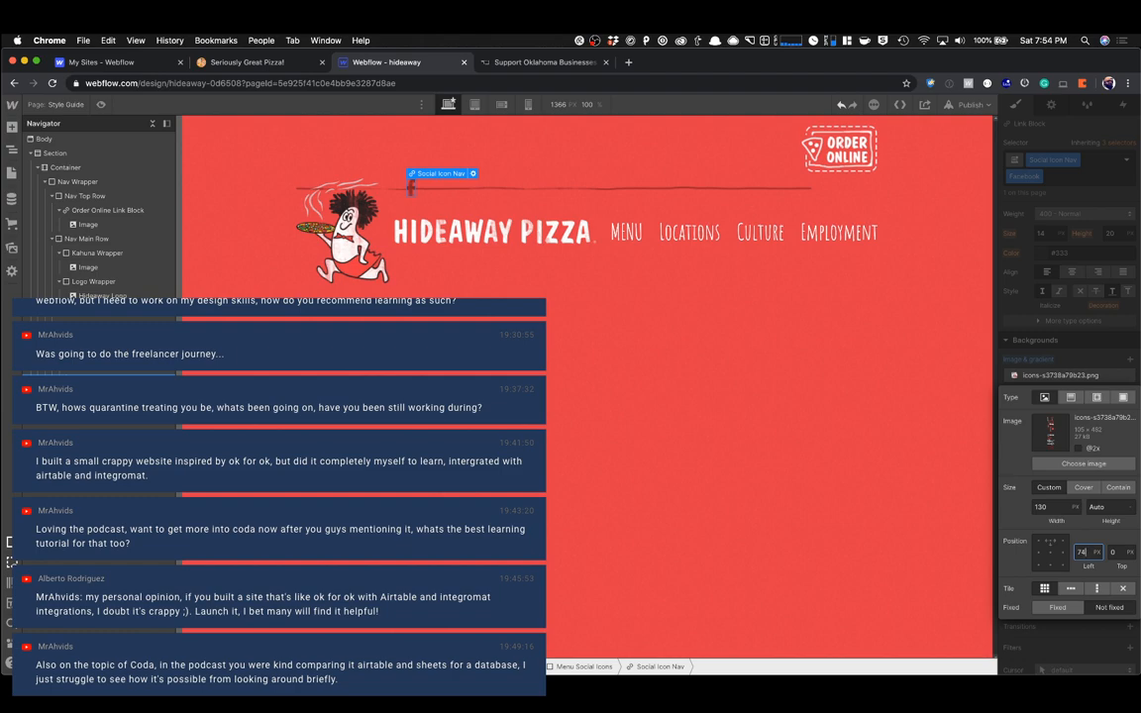
Fine-tune the icon background's custom size, close its settings and preview the header.
click(1057, 506)
key(Down)
key(Tab)
key(Down)
click(445, 367)
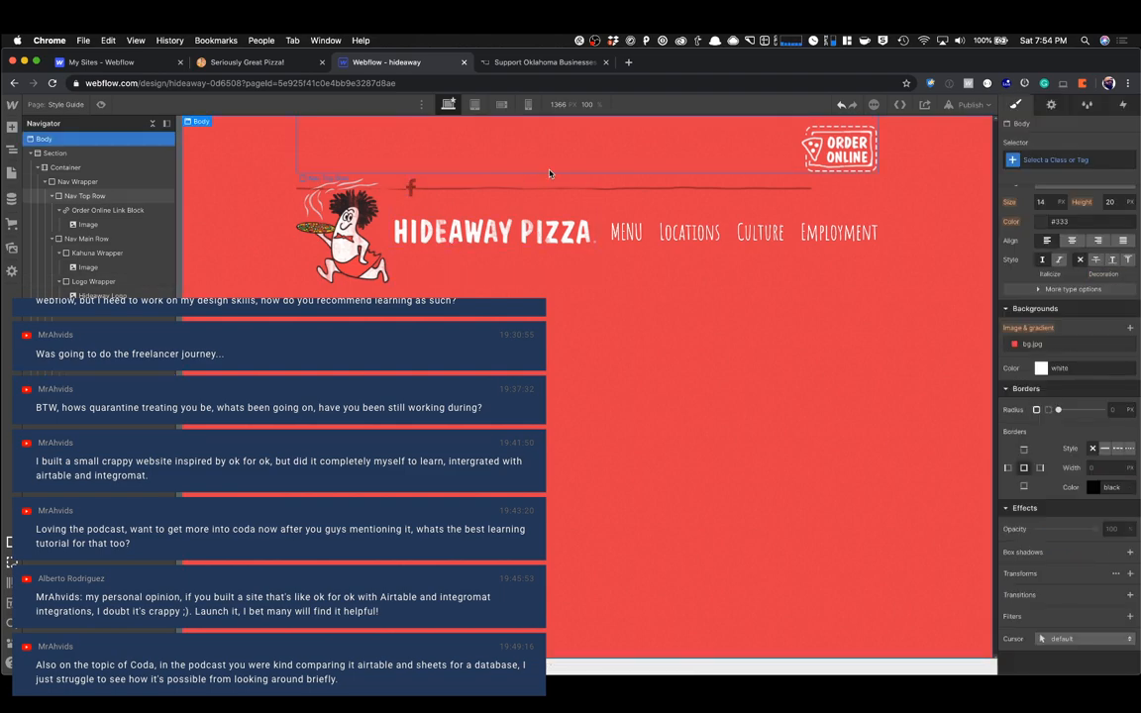
click(100, 104)
click(100, 104)
click(100, 104)
click(100, 104)
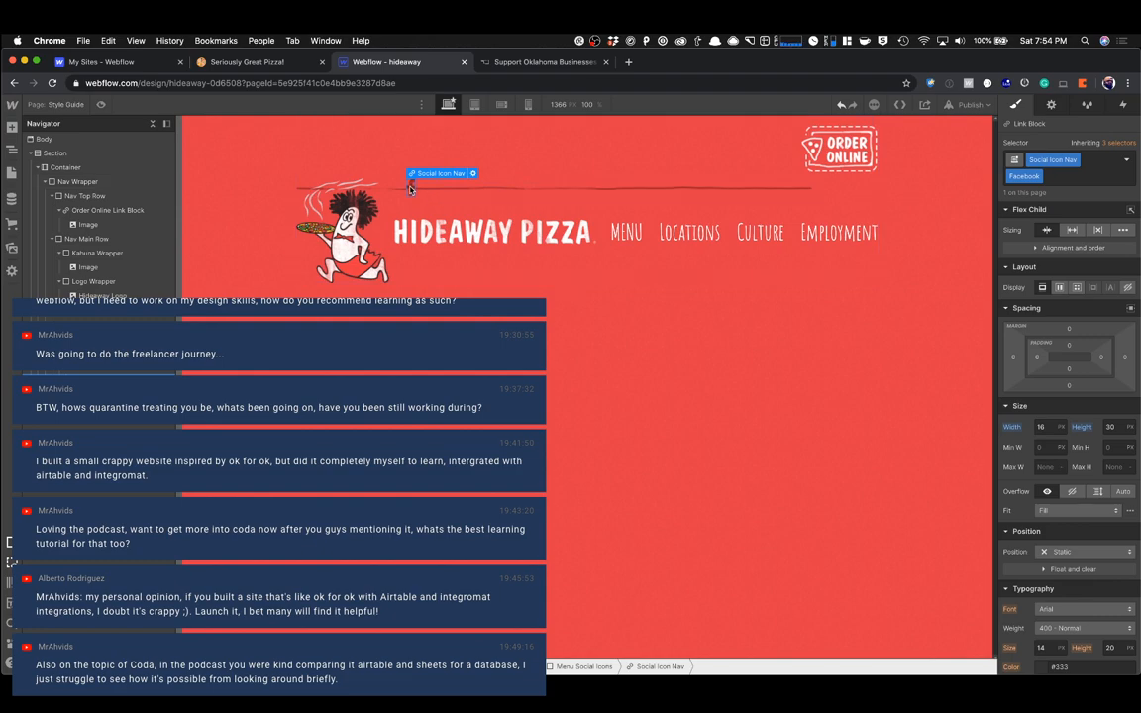
Duplicate the Facebook link block to make three icons and set the Menu Social Icons container's width to 140 px.
click(411, 188)
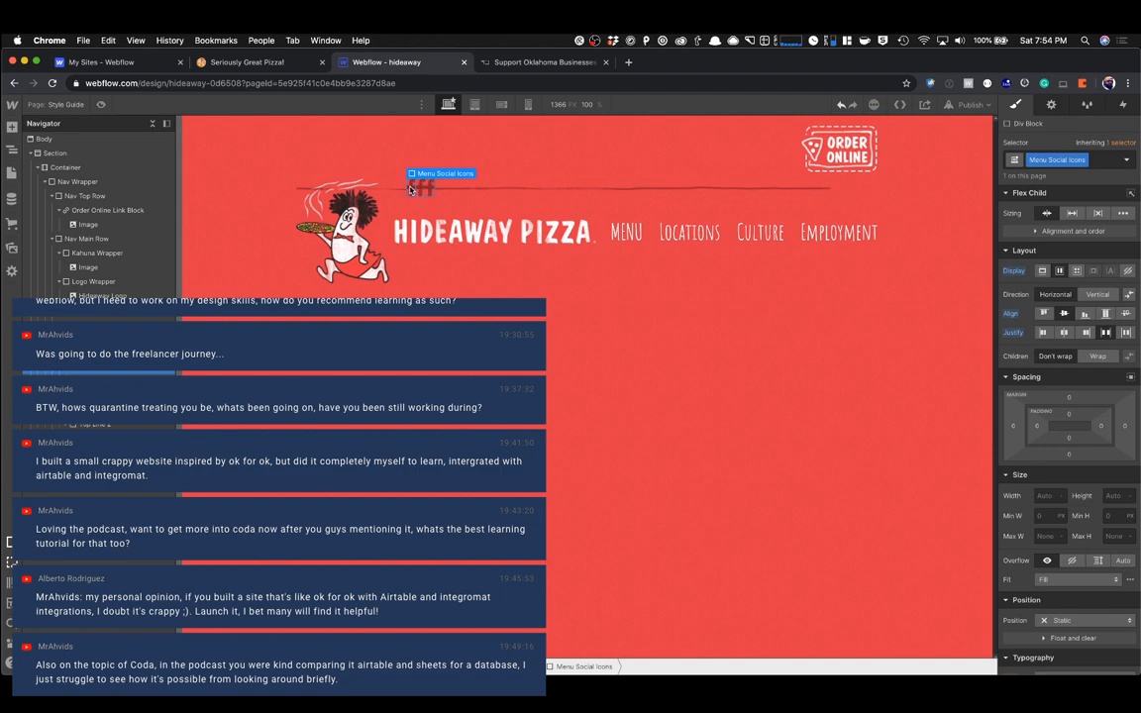
click(1043, 497)
text(100)
key(Tab)
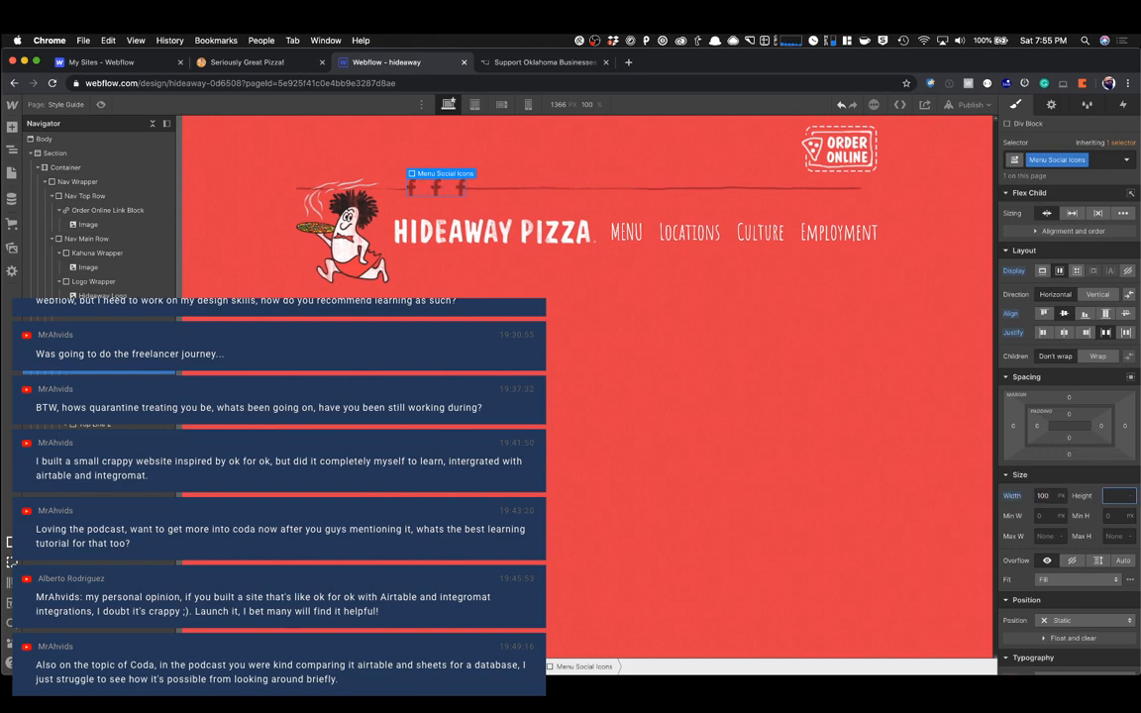
key(shift+Tab)
key(shift+Up)
key(shift+Up)
key(shift+Up)
key(shift+Up)
key(shift+Down)
key(shift+Down)
key(shift+Down)
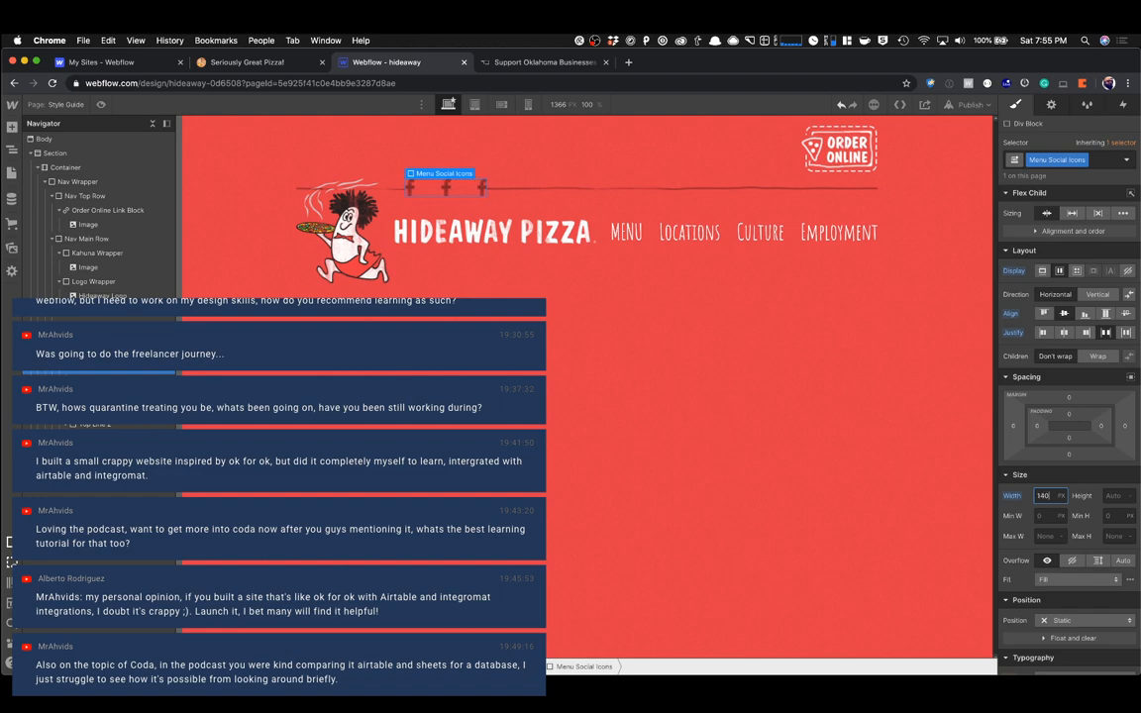
Set the width of the Menu Social Icons block to 130 px.
key(shift+Up)
key(shift+Up)
Replace the Facebook combo class on the middle social icon link with a new combo class named Twitter.
click(444, 189)
click(1060, 177)
key(BackSpace)
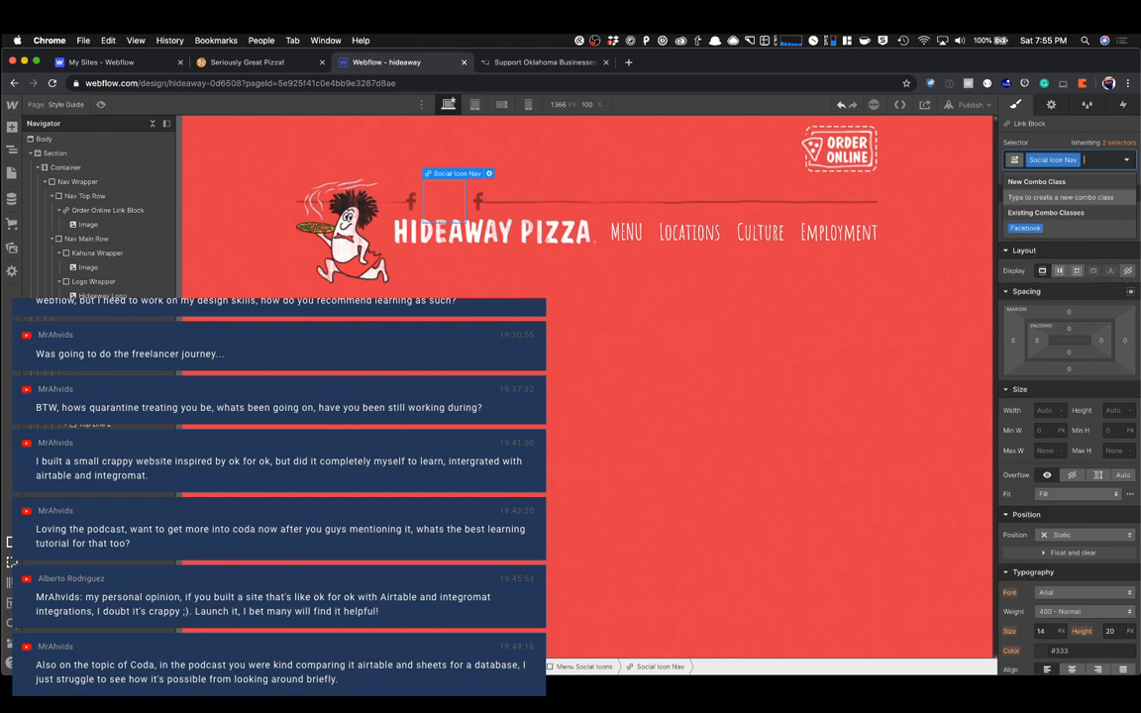
text(Twitter)
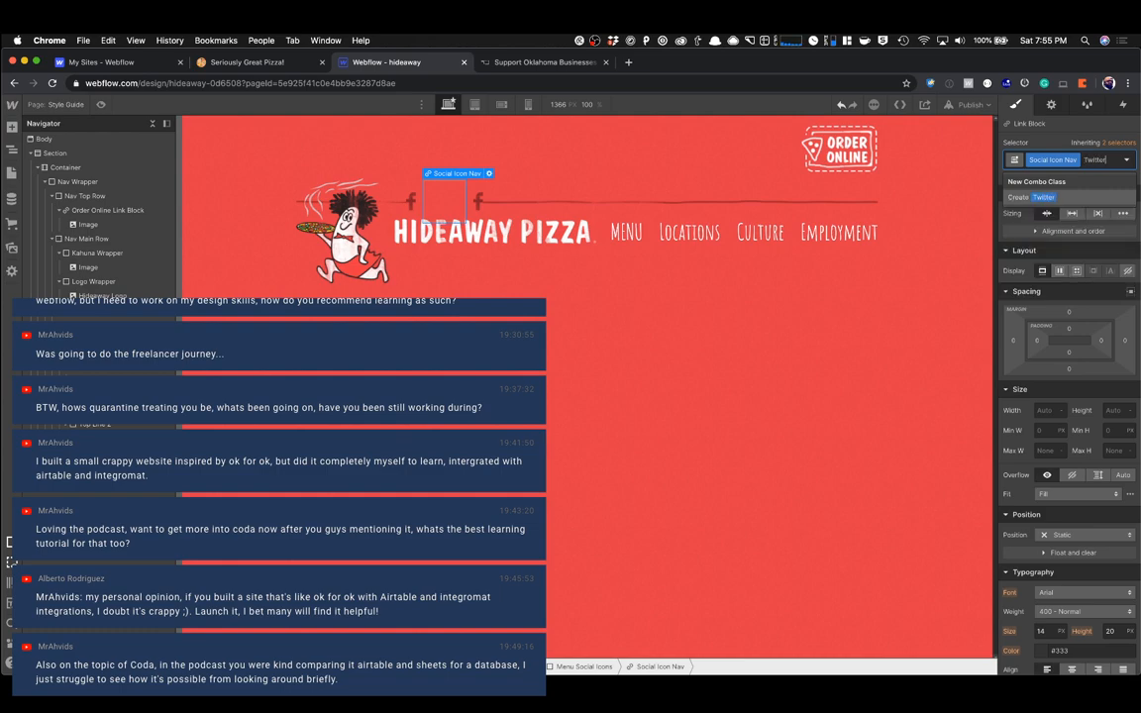
key(Return)
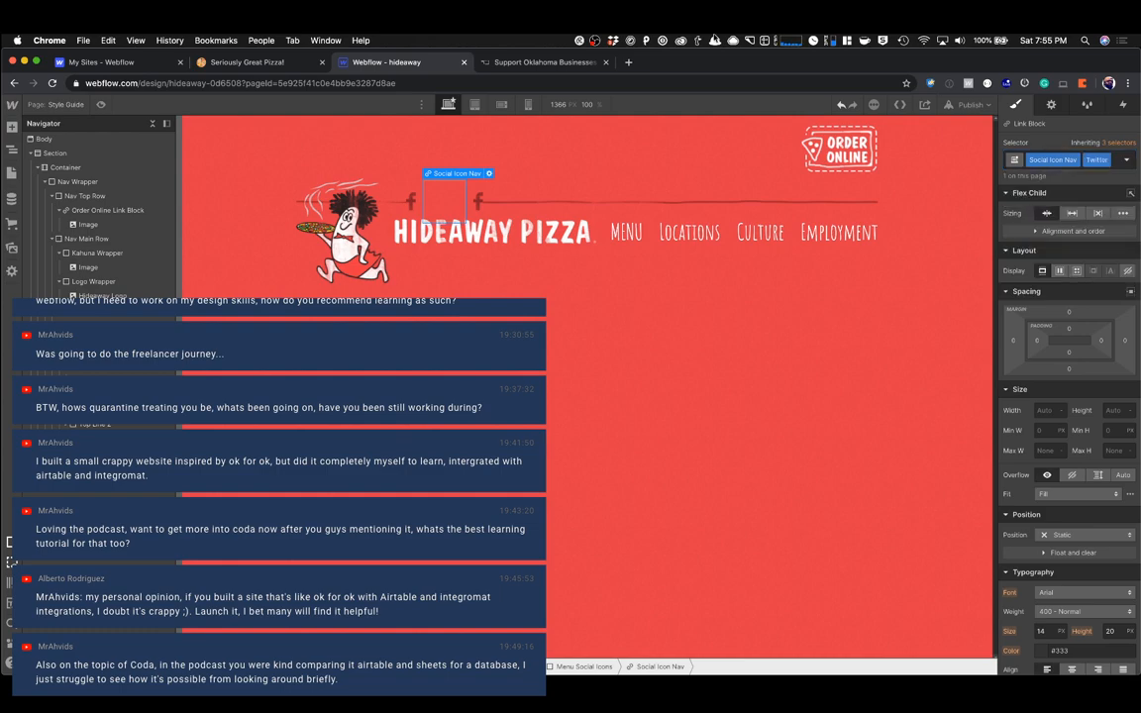
Measure the Twitter icon in the header of the live Hideaway Pizza site and return to the Webflow page.
click(246, 61)
key(super+shift+p)
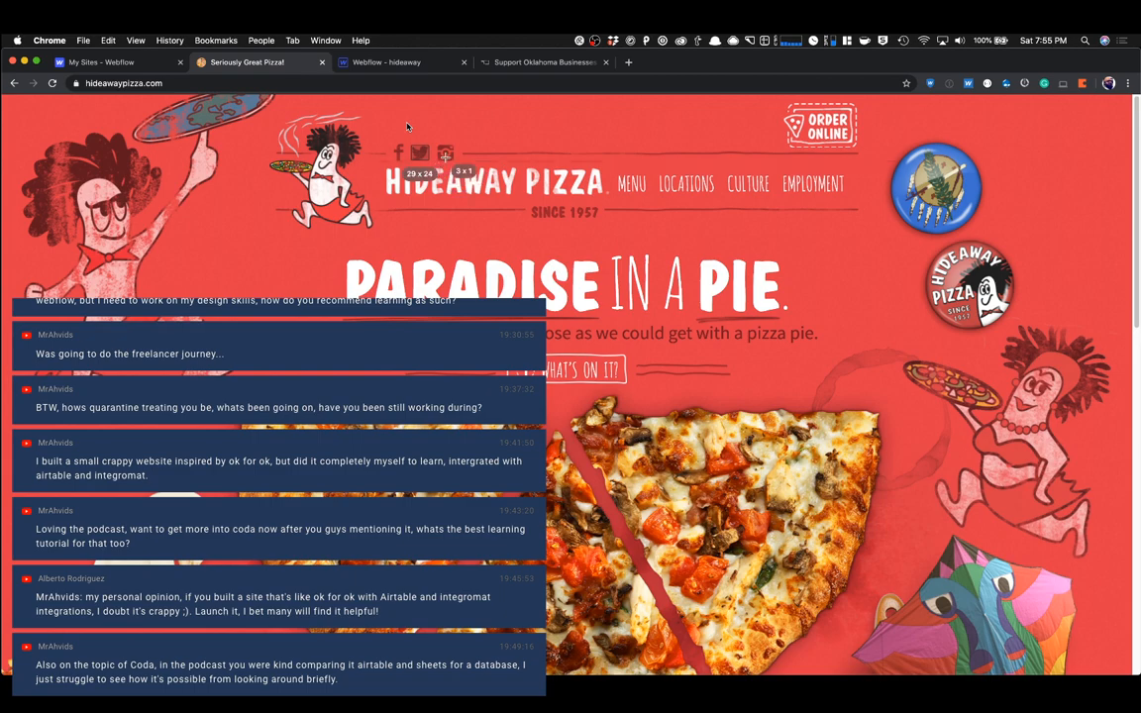
key(Escape)
click(380, 62)
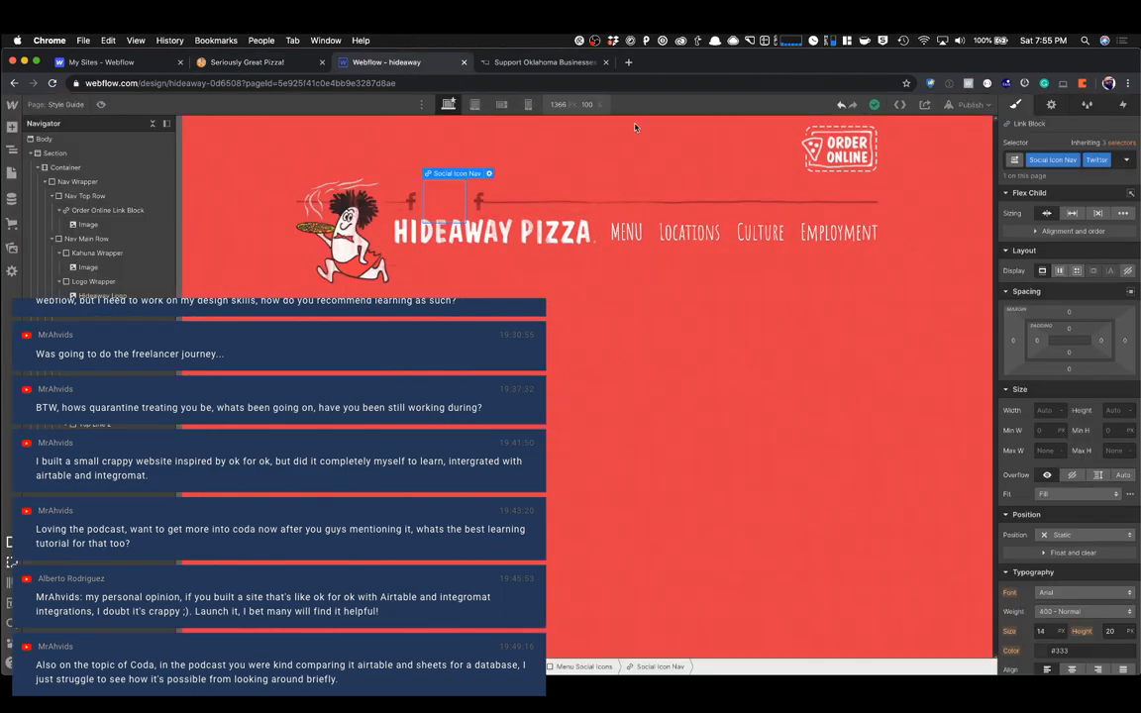
Set the Twitter icon link's width to 29 px and height to 24 px.
click(1042, 408)
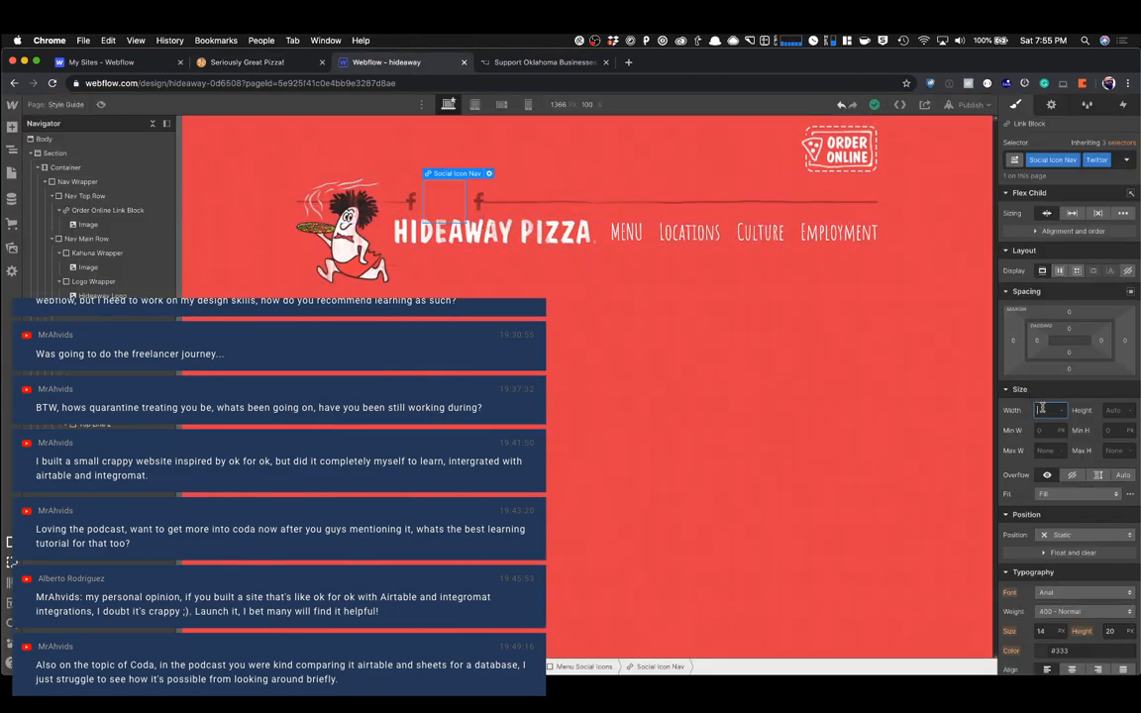
text(29)
key(Tab)
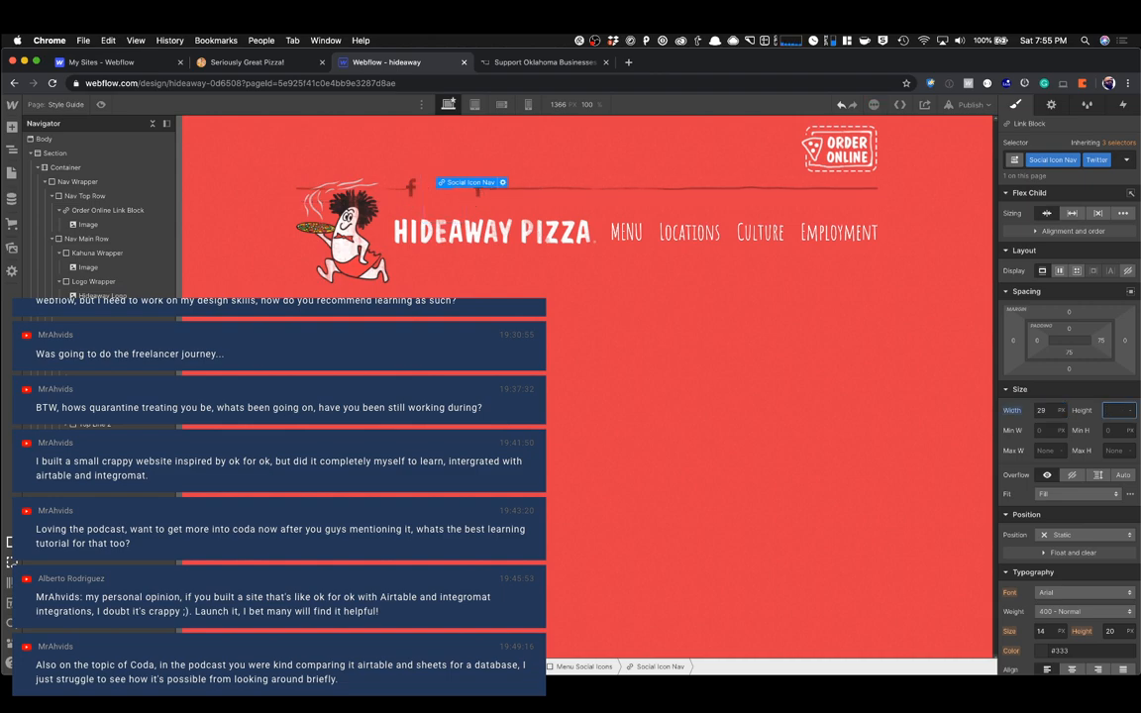
text(24)
key(Tab)
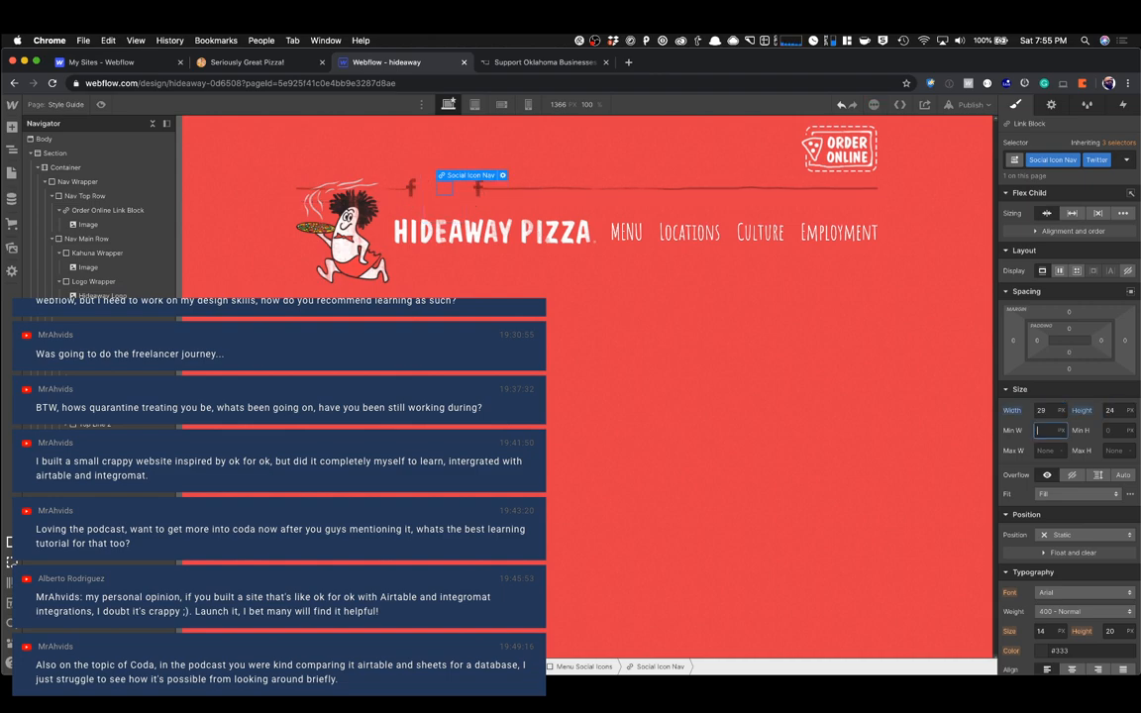
Set the Twitter icon link's width to 24 px and its height to 30 px to match the Facebook icon's height.
click(1050, 411)
text(24)
key(Tab)
text(29)
key(Tab)
click(413, 192)
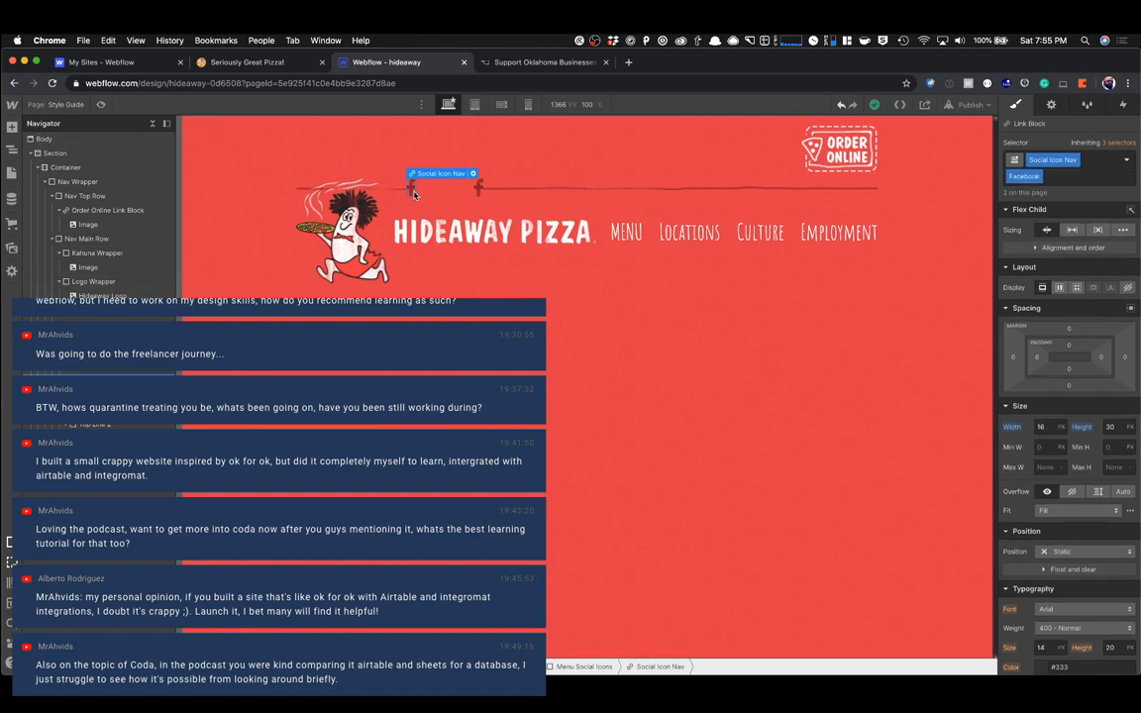
click(1111, 411)
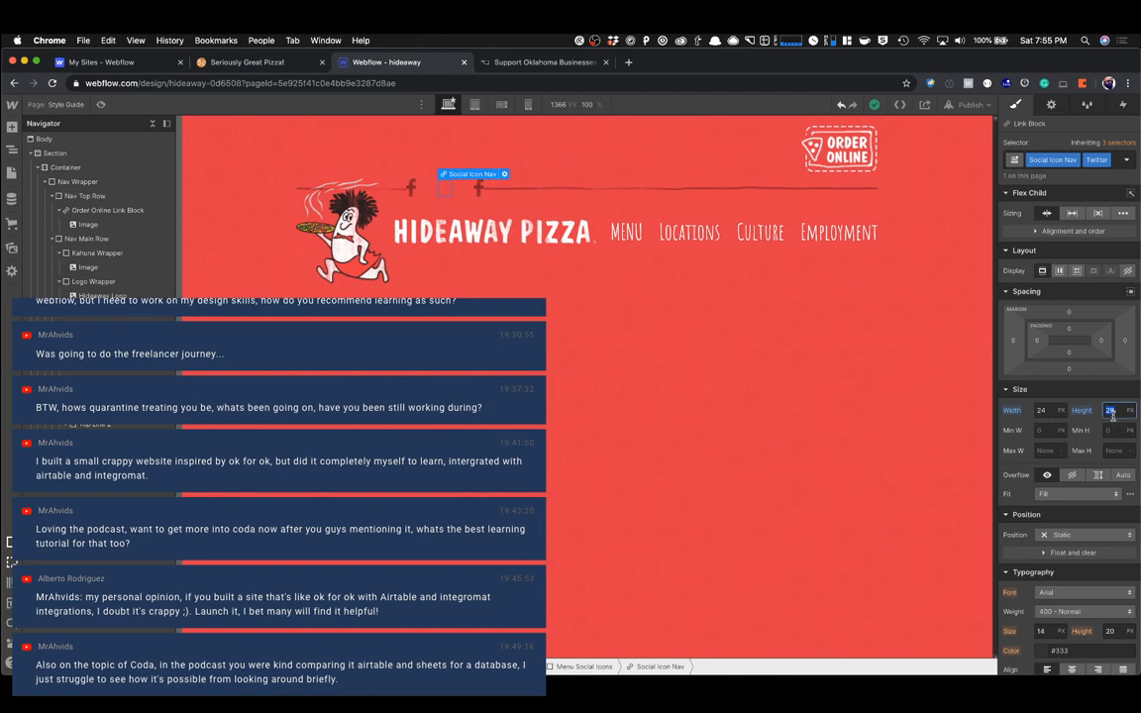
key(Tab)
Add the icons-s3738a79b23.png sprite as the background image of the Twitter icon link.
scroll(1029, 470, down, 2)
scroll(1029, 470, down, 6)
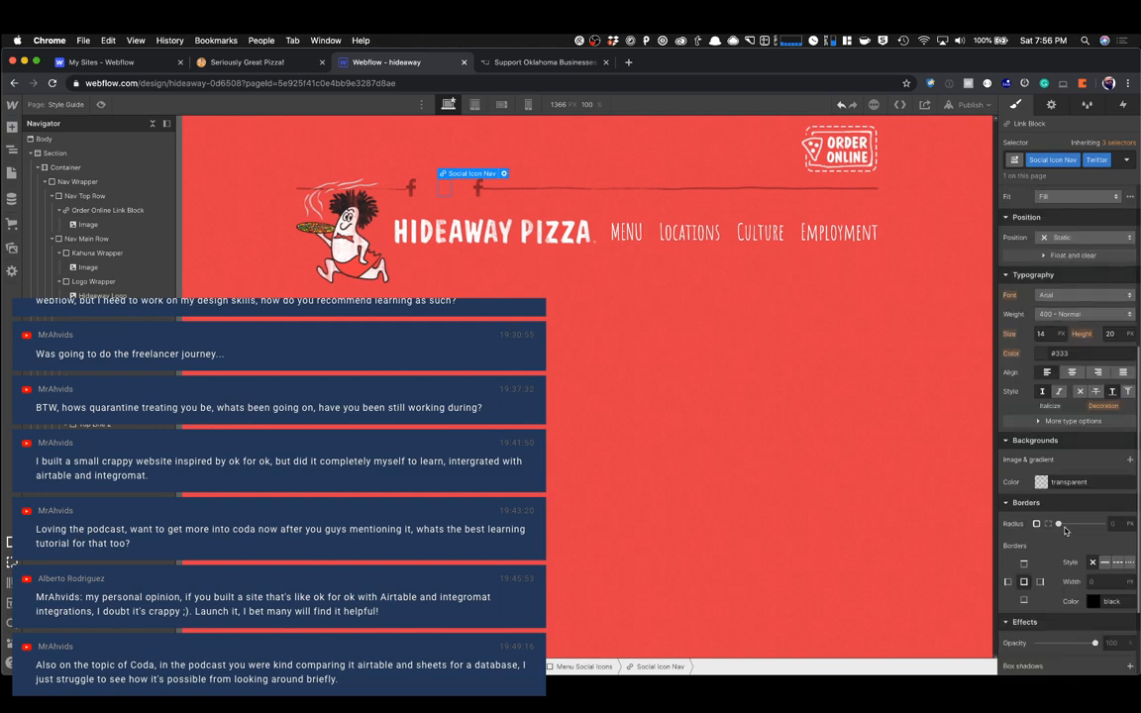
click(1129, 458)
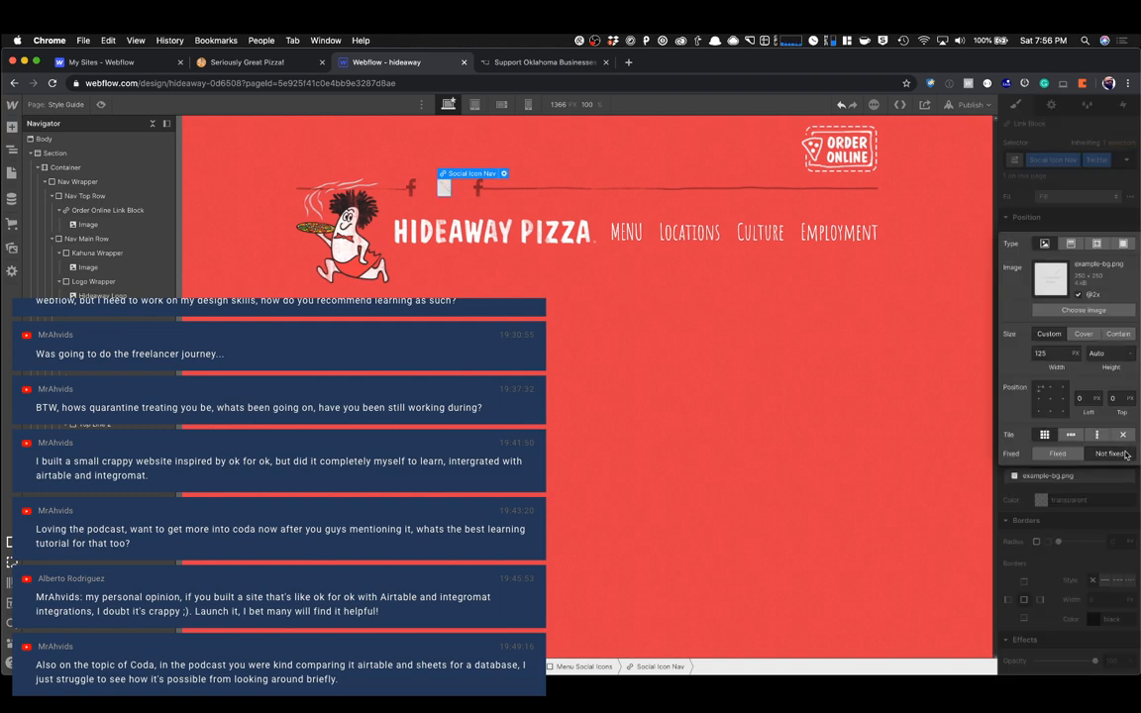
click(1084, 310)
click(73, 231)
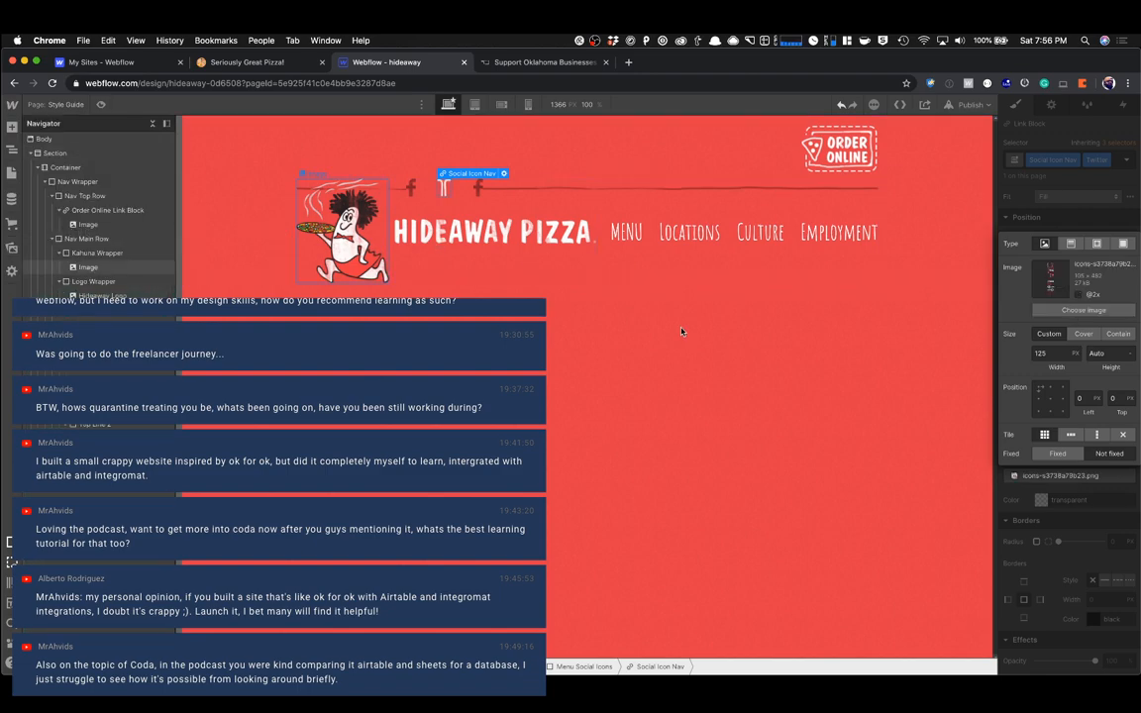
Shift the sprite background's left position to -91 px so the Twitter bird shows in the link block.
click(1081, 399)
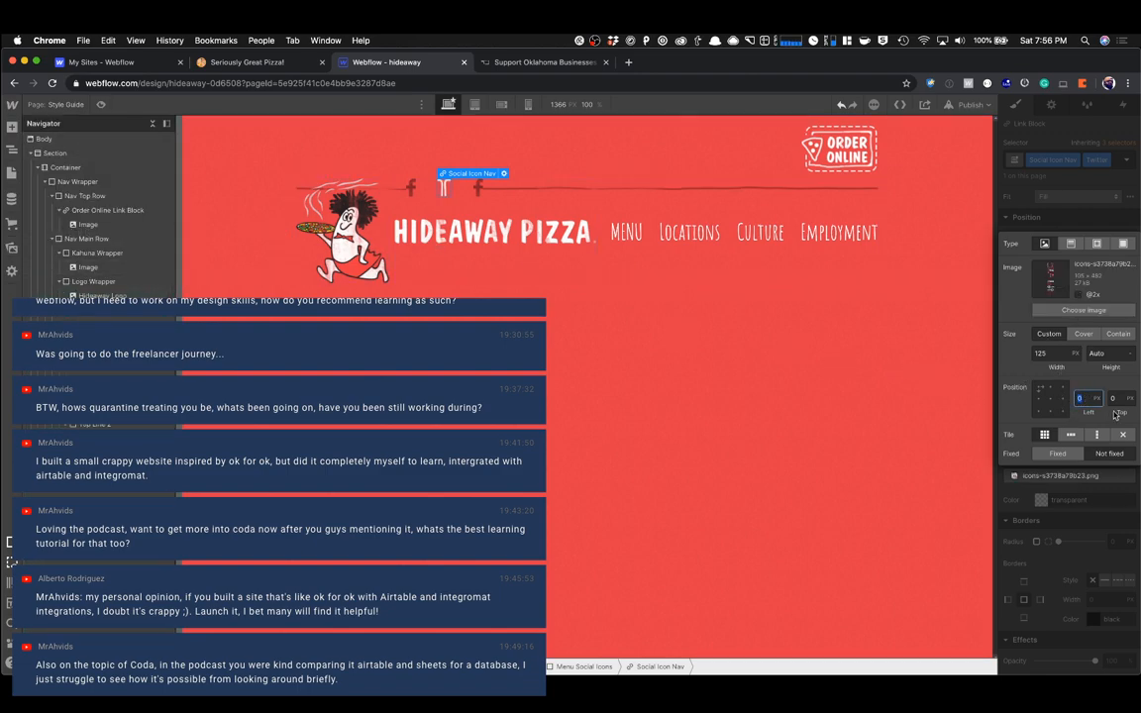
text(-80)
key(shift+Down)
key(shift+Up)
key(Down)
key(Down)
key(Down)
key(Down)
key(Down)
key(Down)
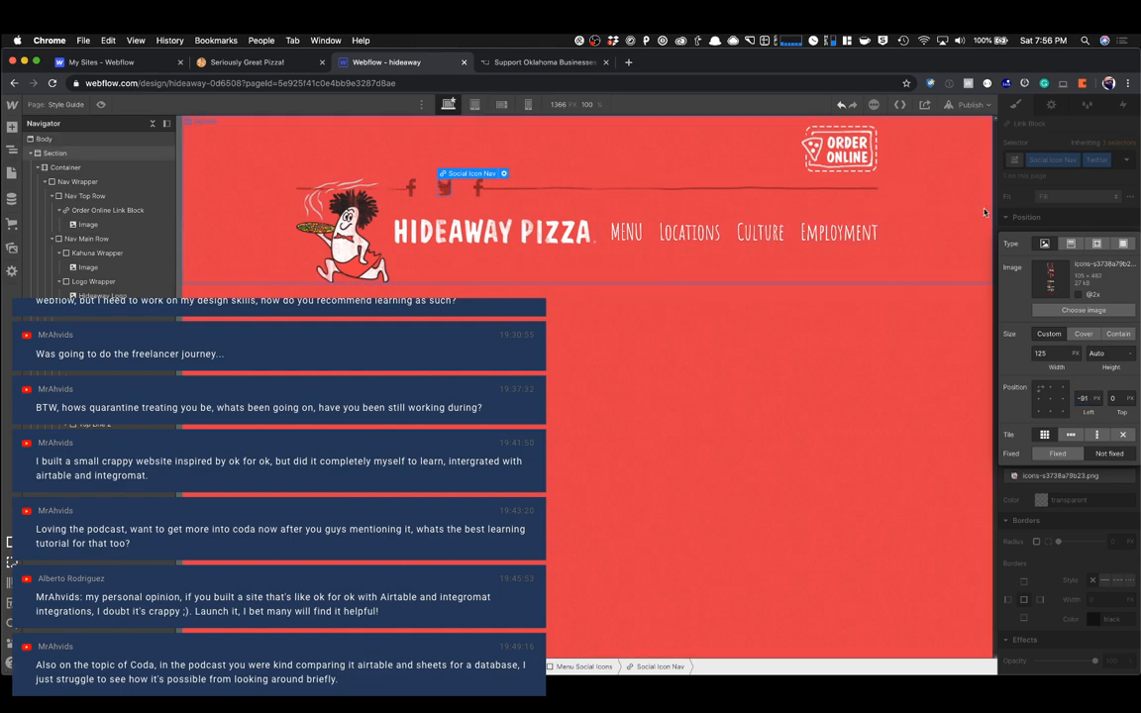
Check the Facebook icon's background settings and set the Twitter icon's background image width to 120 px.
click(413, 191)
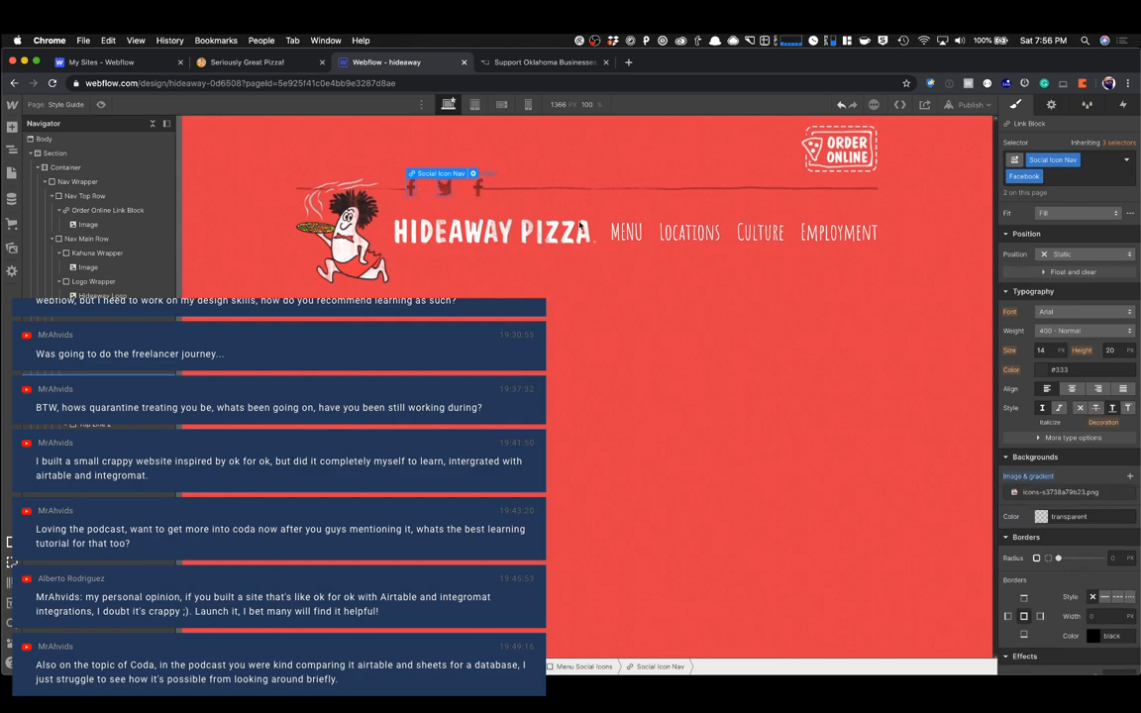
click(1056, 493)
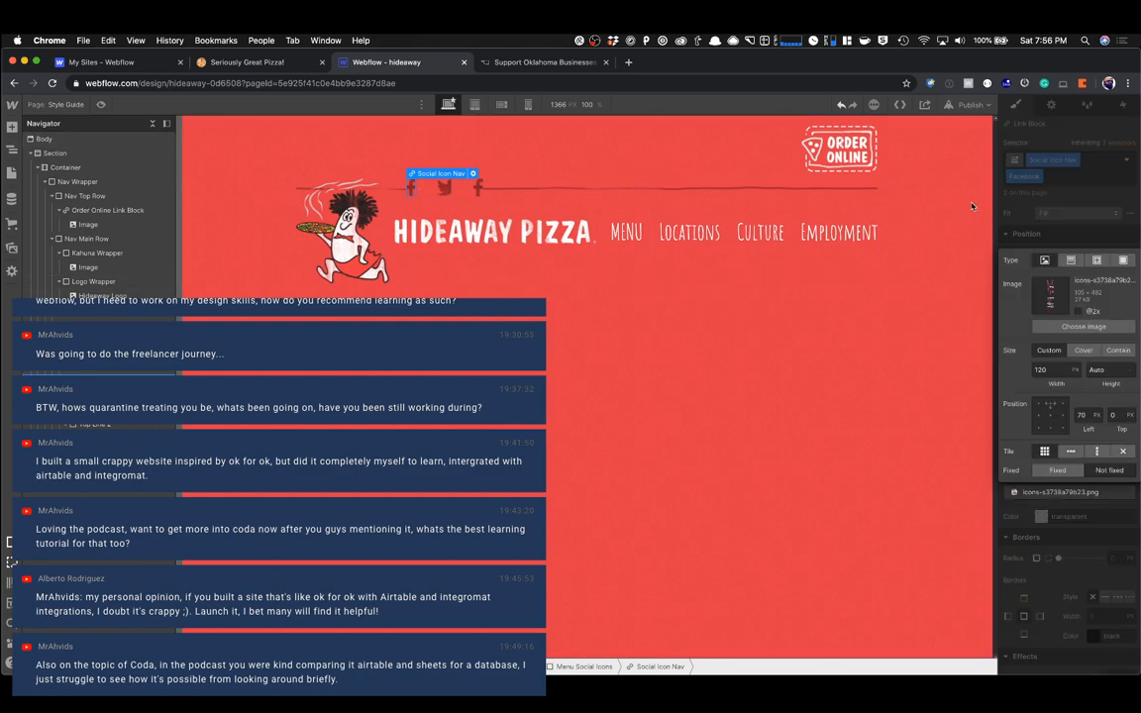
click(443, 186)
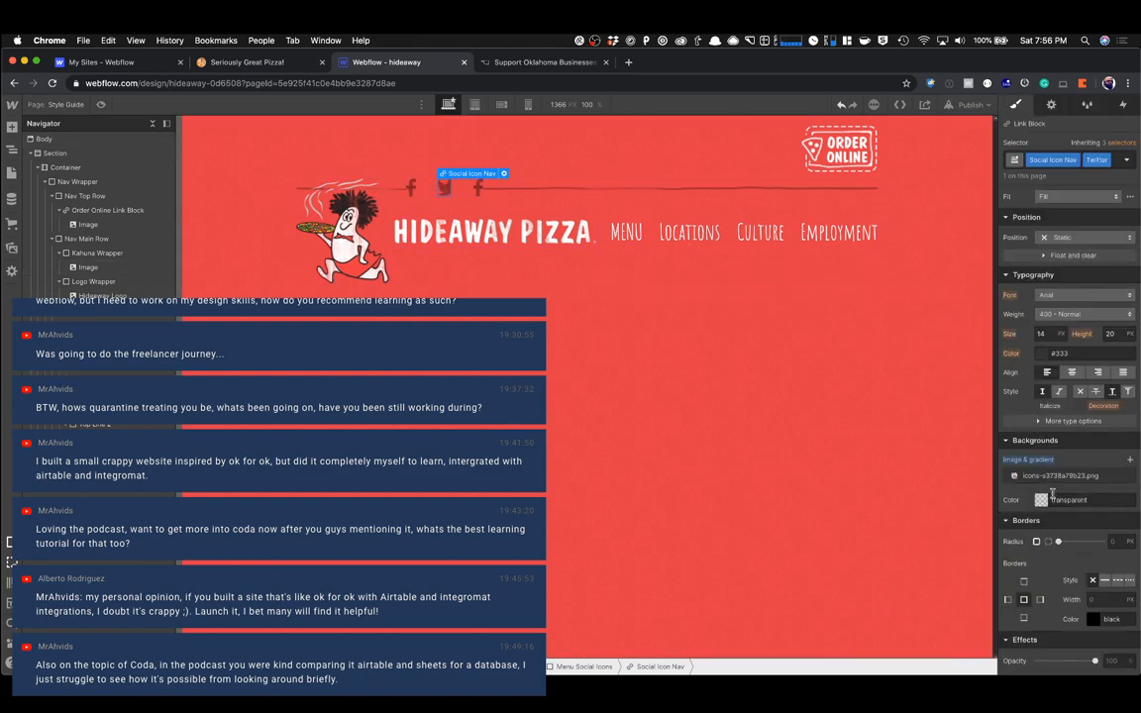
click(1049, 353)
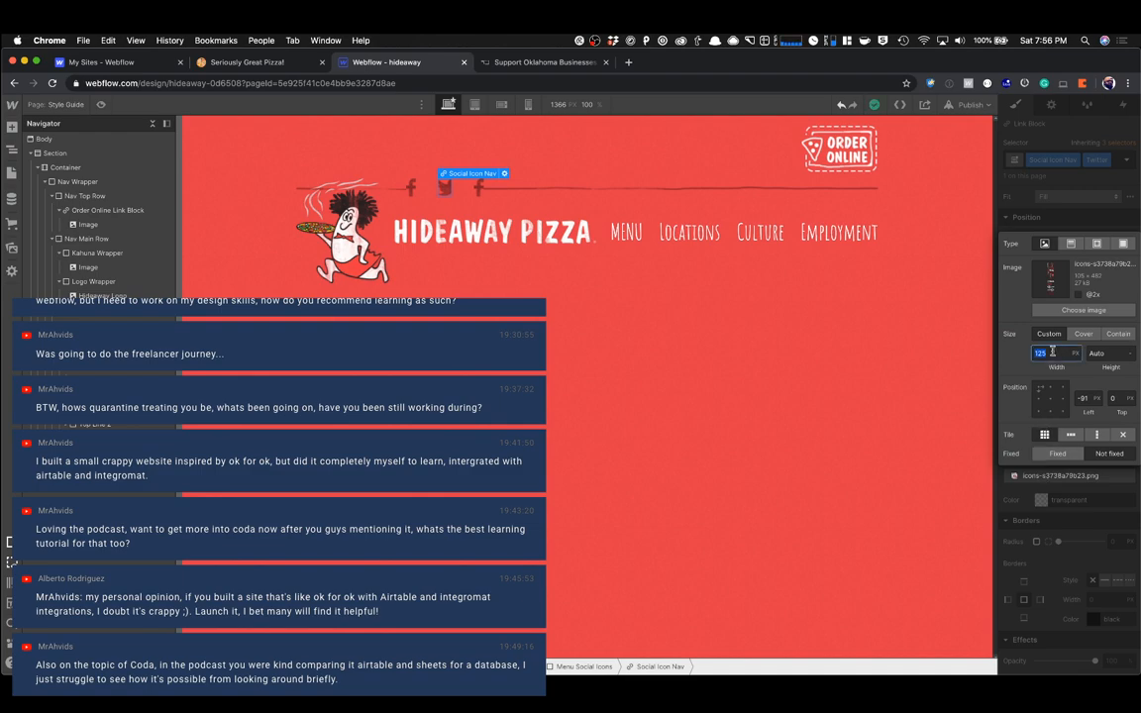
text(120)
key(Tab)
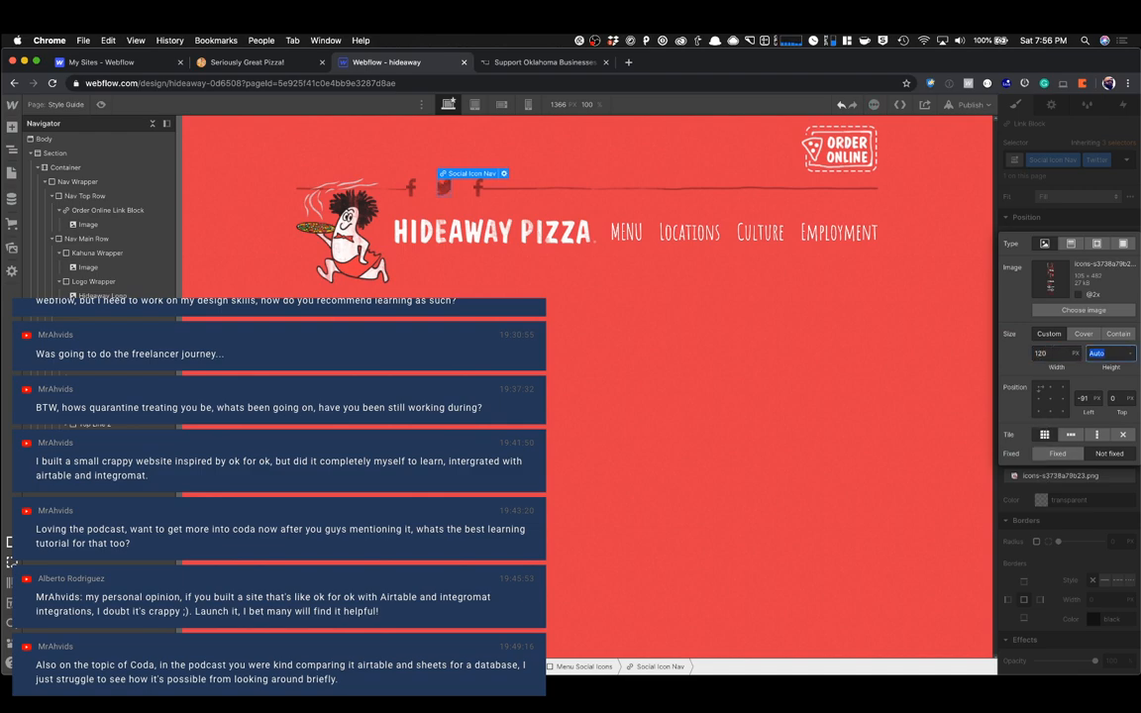
click(476, 224)
Widen the Twitter icon link to 29 px.
click(444, 186)
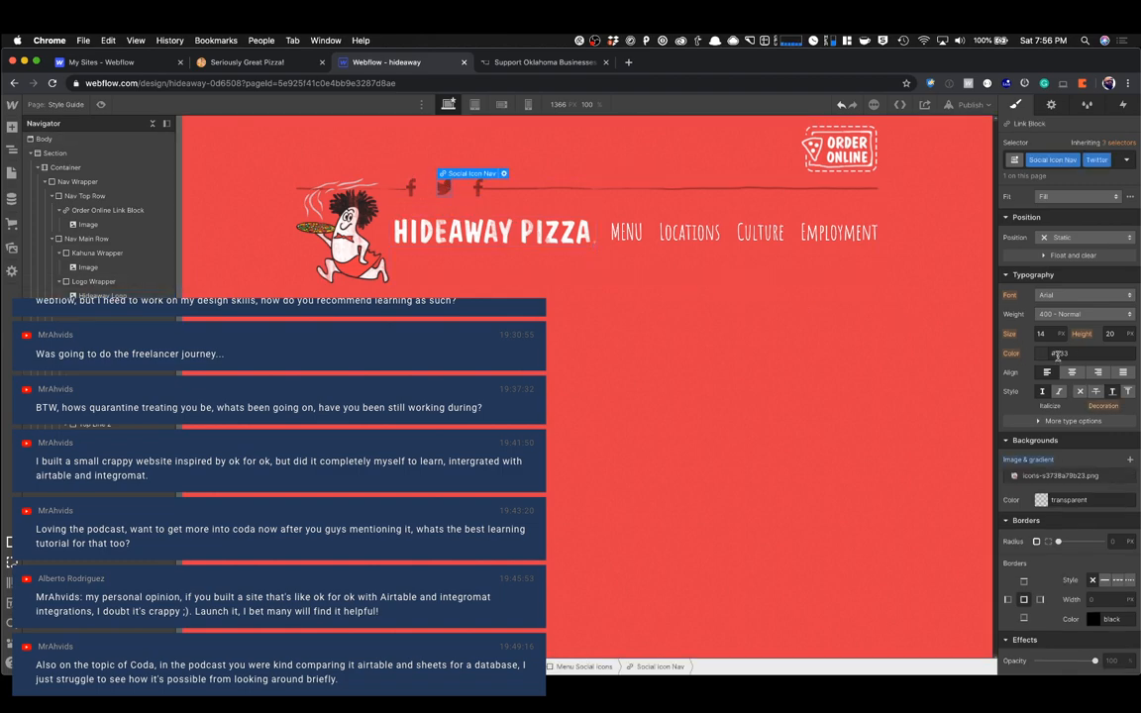
scroll(1058, 355, up, 5)
click(1053, 329)
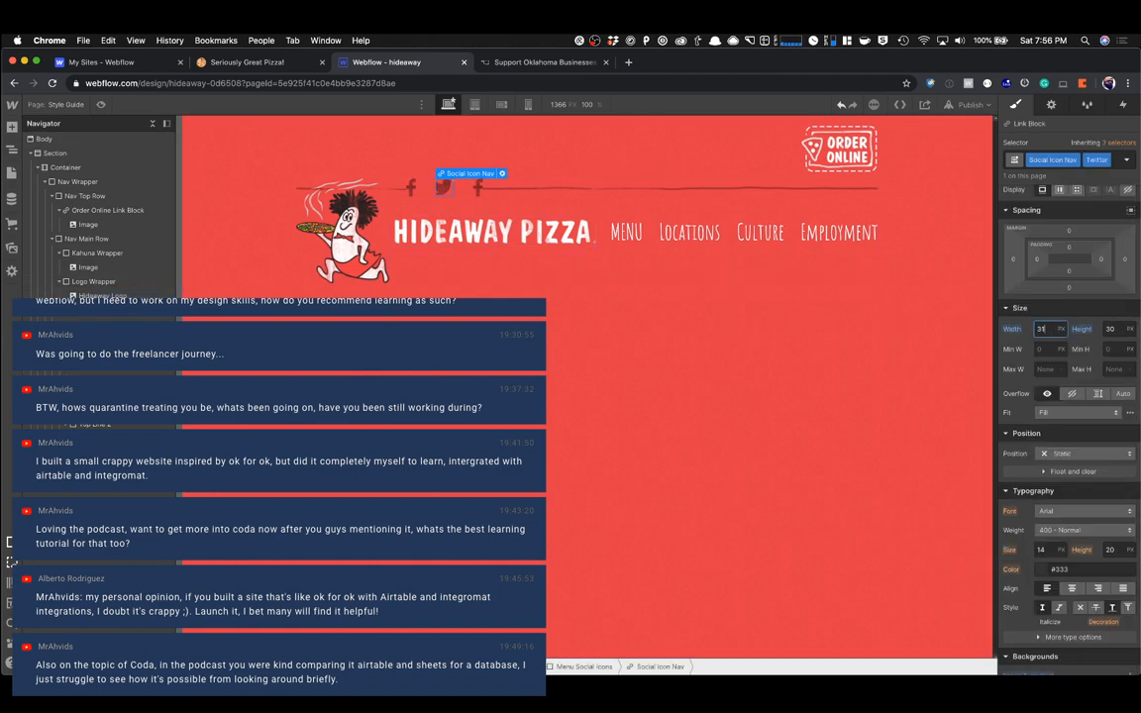
click(807, 316)
Nudge the left offset of the Twitter icon's background so the bird fits its block, and open the block's width for editing.
click(436, 191)
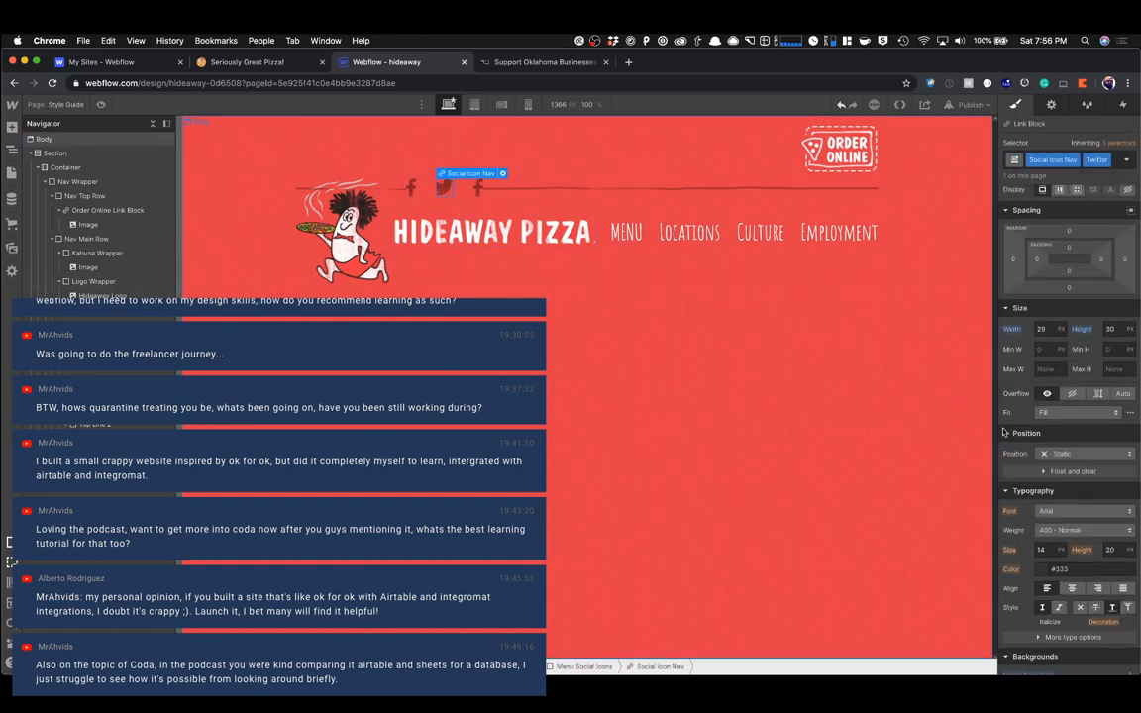
scroll(1061, 445, down, 5)
click(1058, 408)
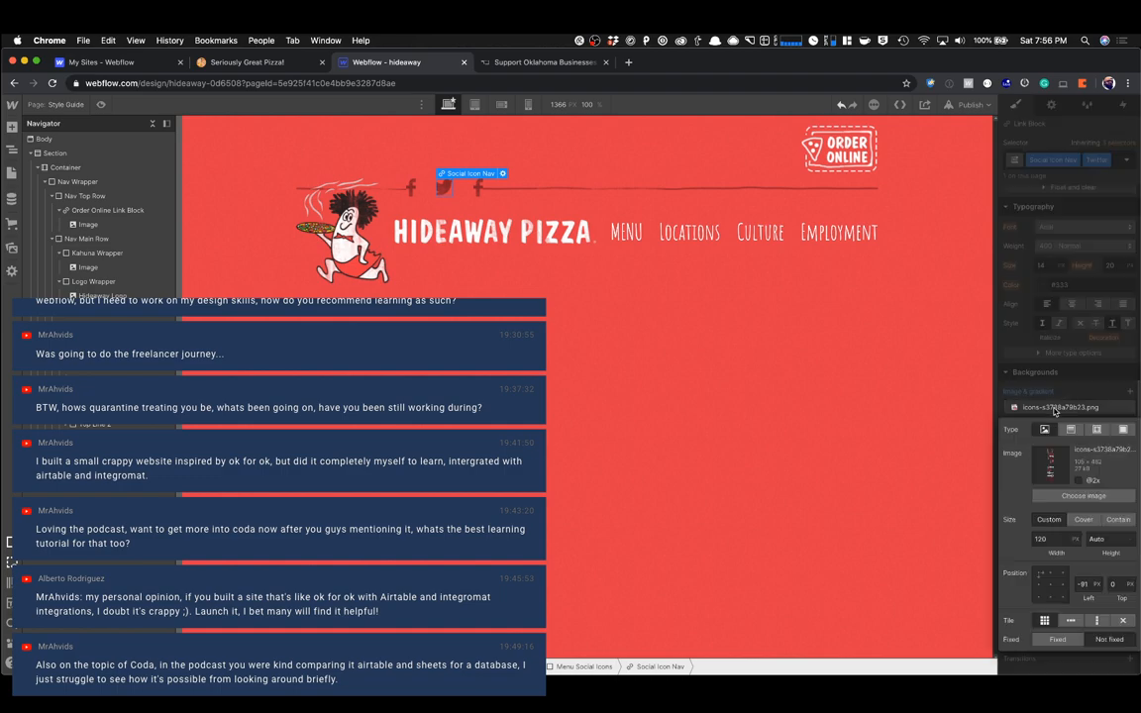
click(1086, 585)
key(Down)
click(1064, 415)
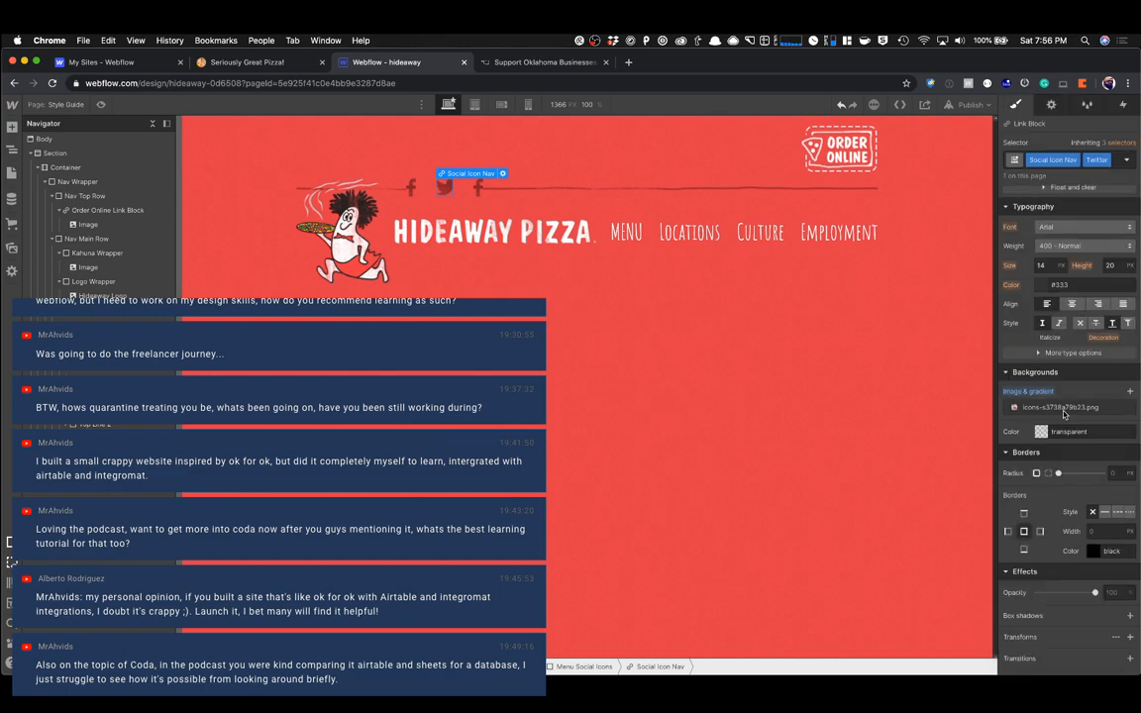
scroll(1065, 407, up, 5)
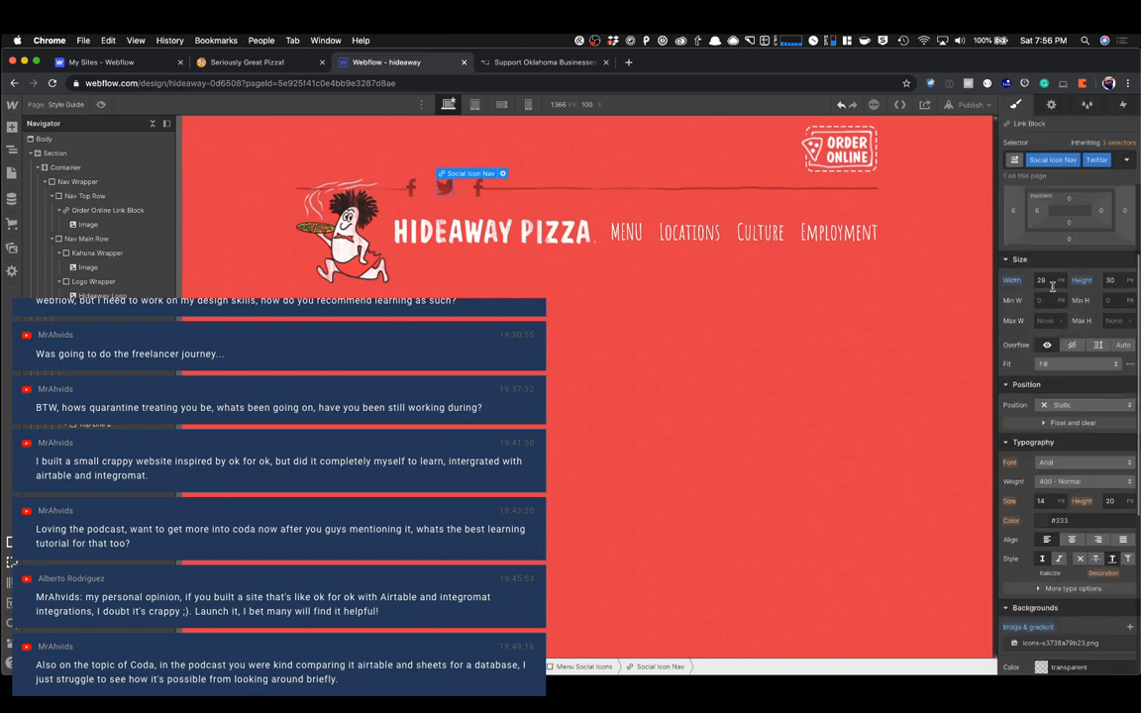
click(1053, 280)
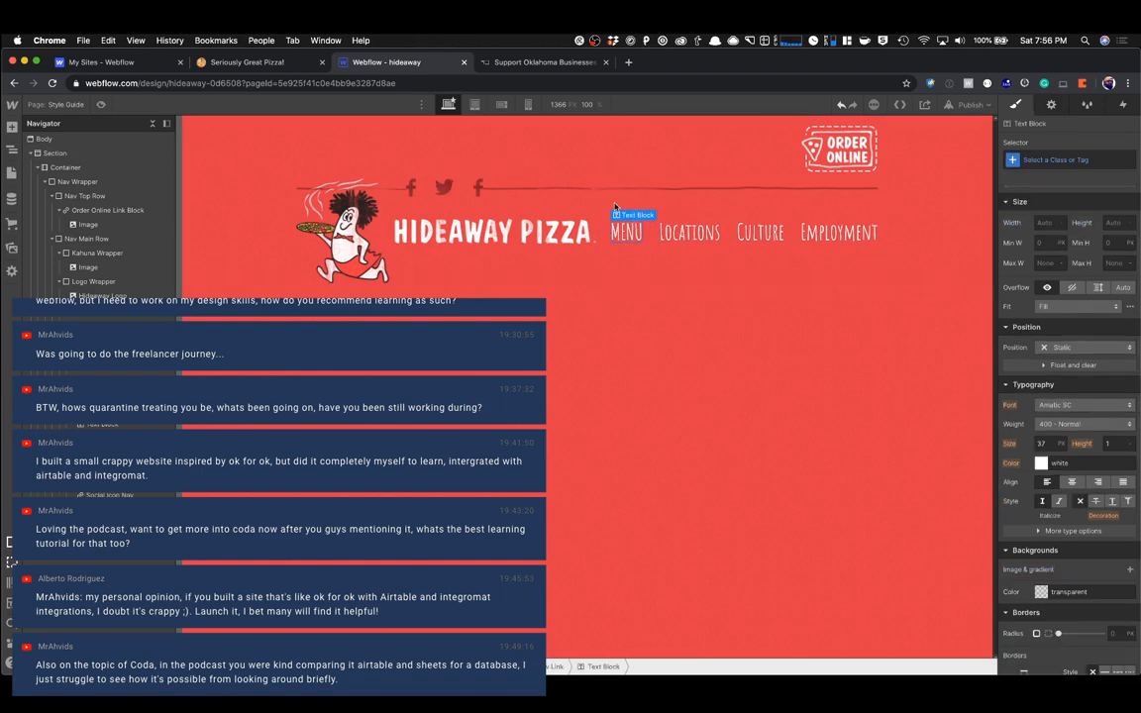
Preview the page and compare the social icon spacing with the live Hideaway Pizza site.
click(100, 104)
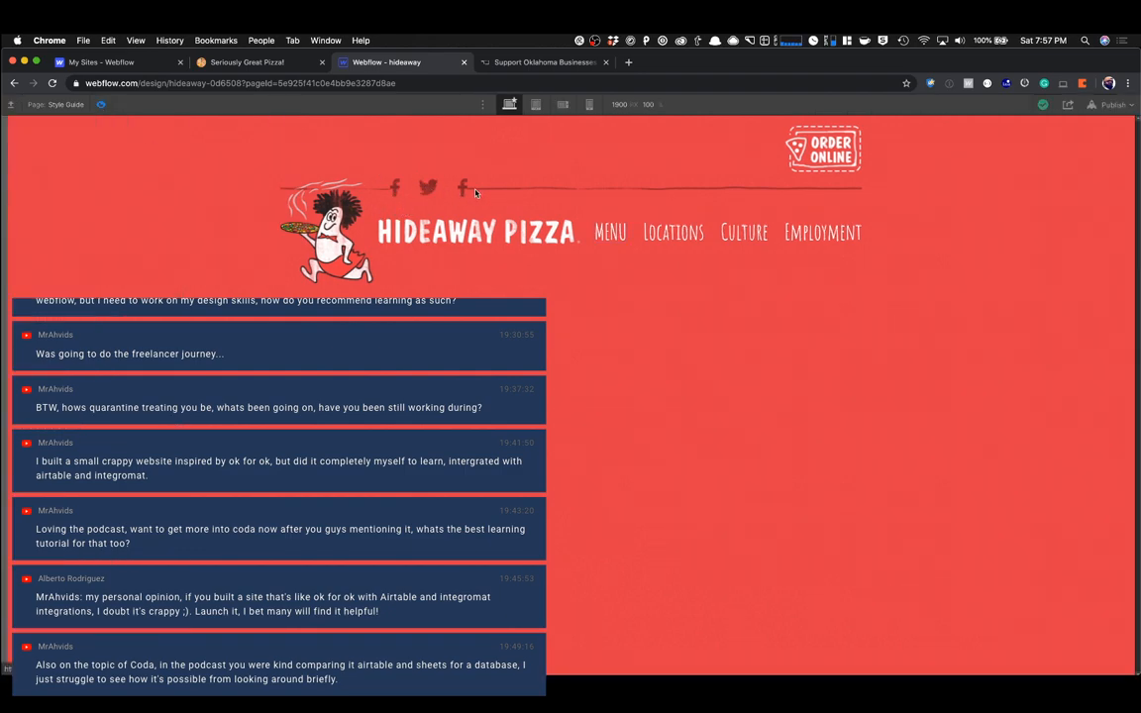
click(247, 62)
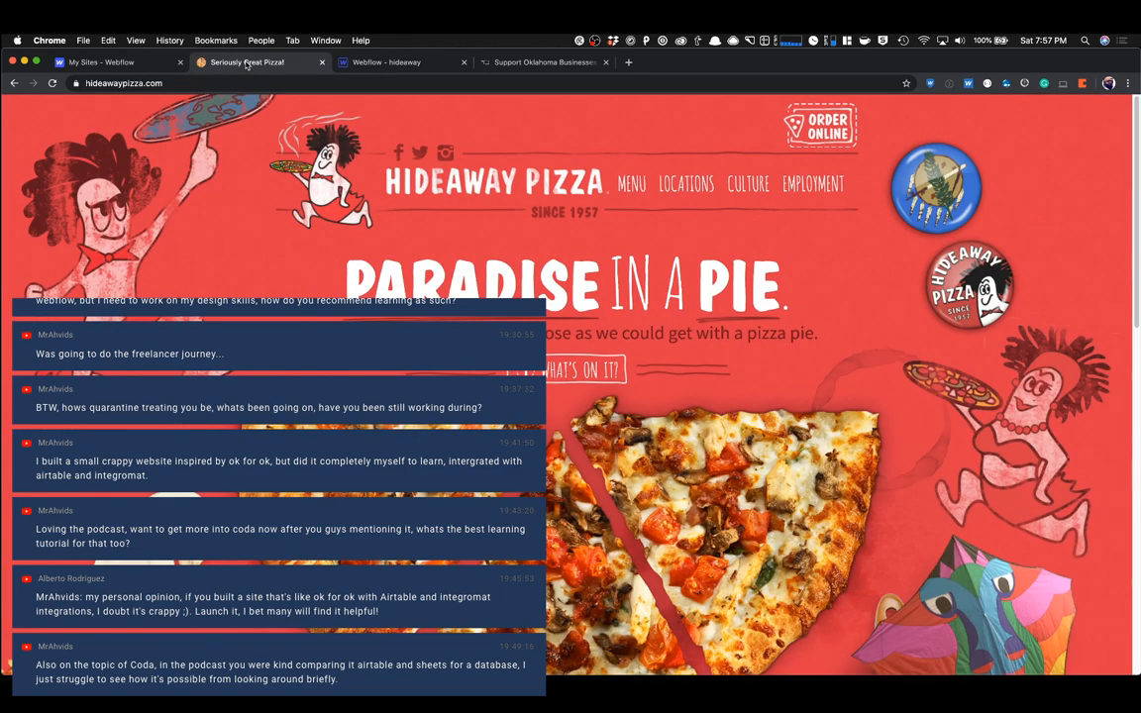
click(366, 64)
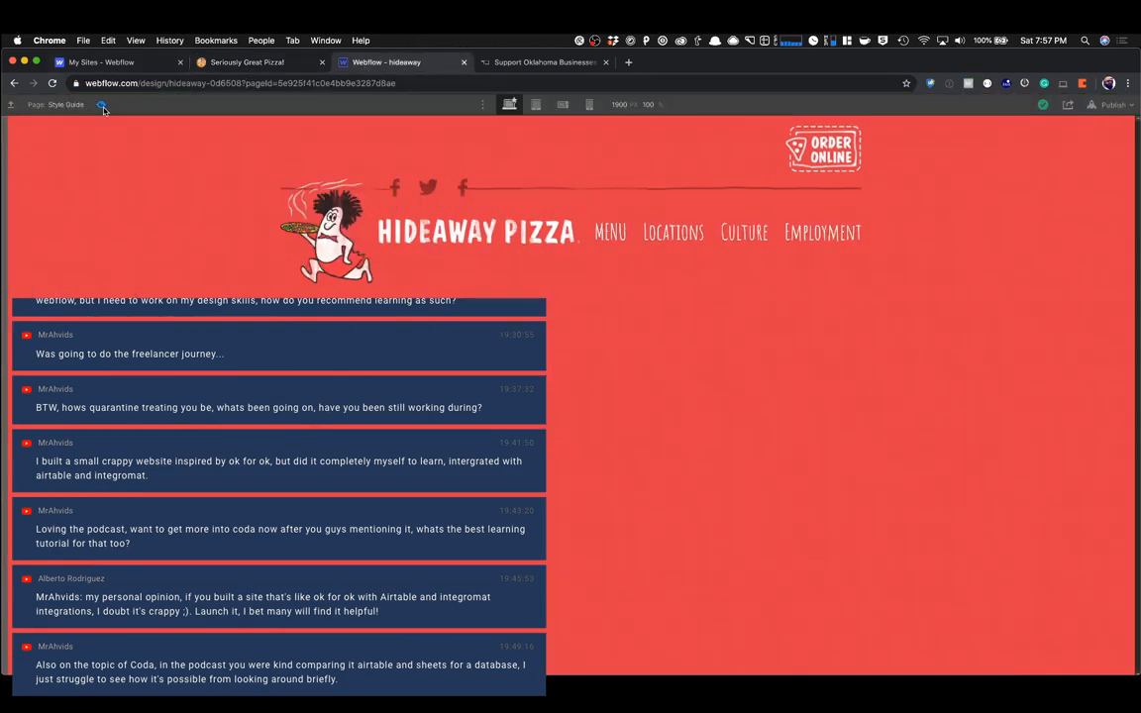
Add equal left and right padding to the Menu Social Icons block to bring the three icons closer together.
click(439, 191)
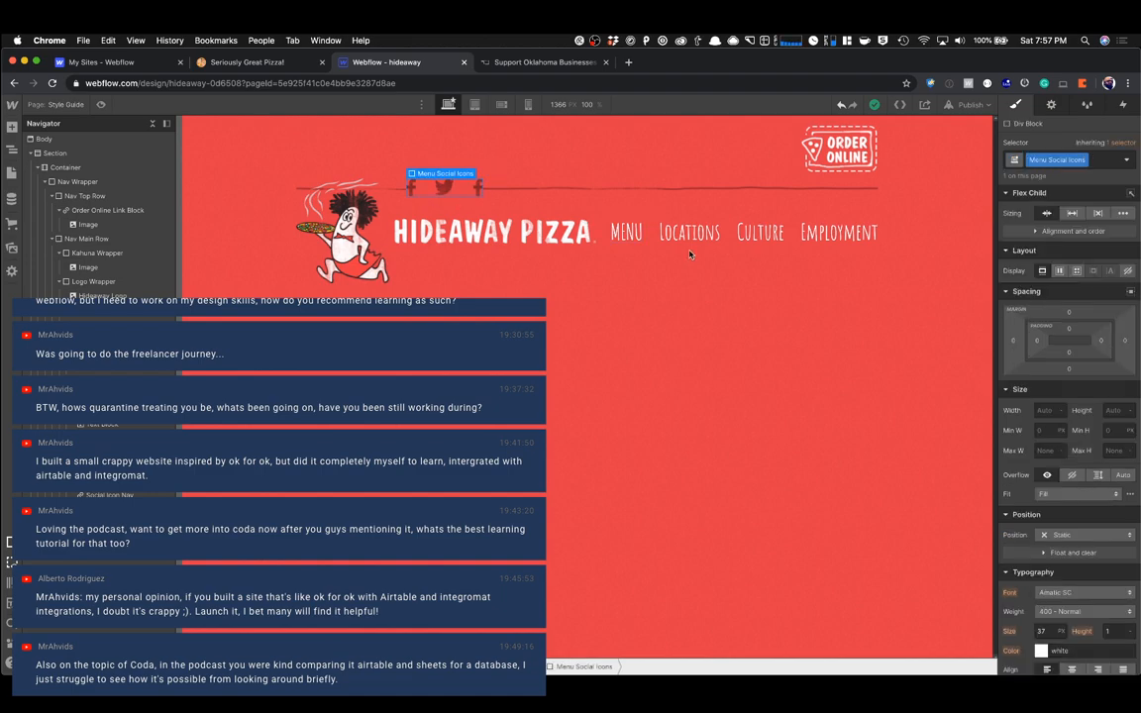
right_click(1040, 428)
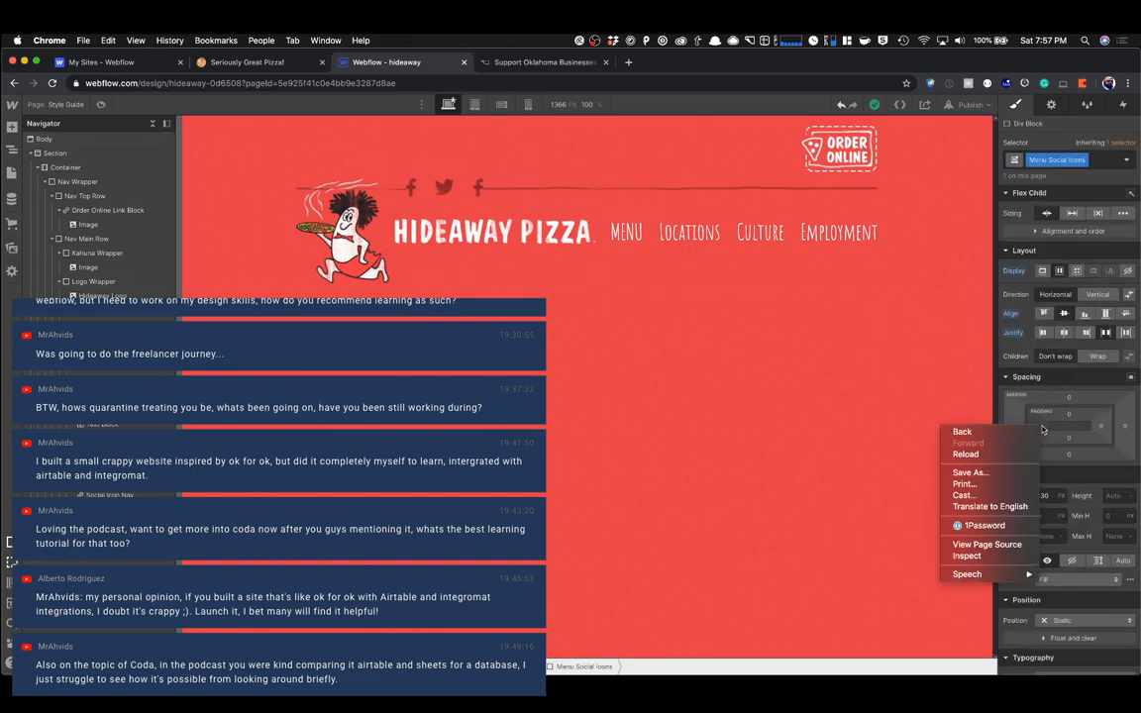
click(1043, 429)
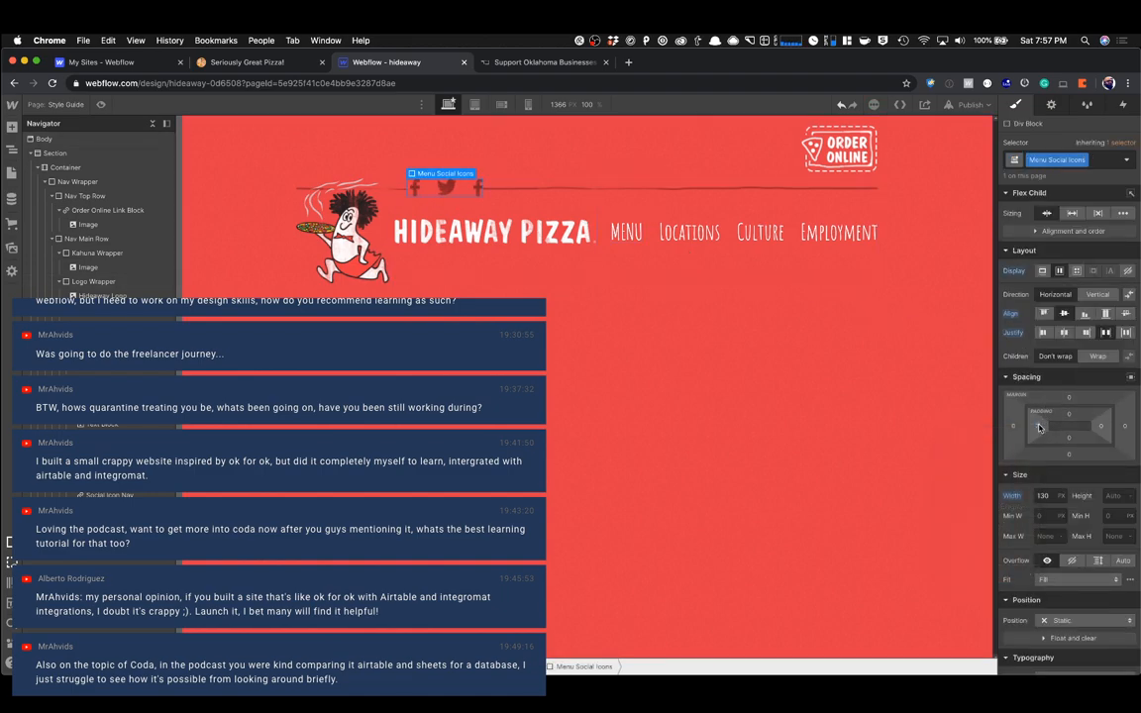
drag(1043, 427, 1041, 425)
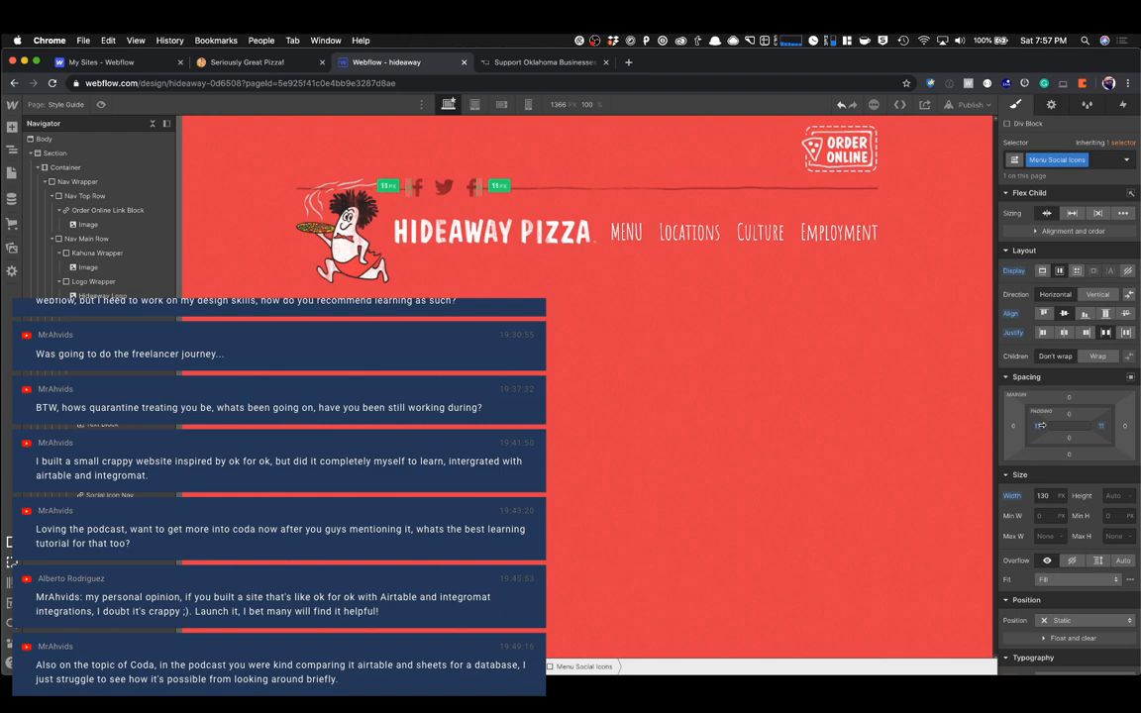
drag(1043, 425, 1040, 425)
click(622, 349)
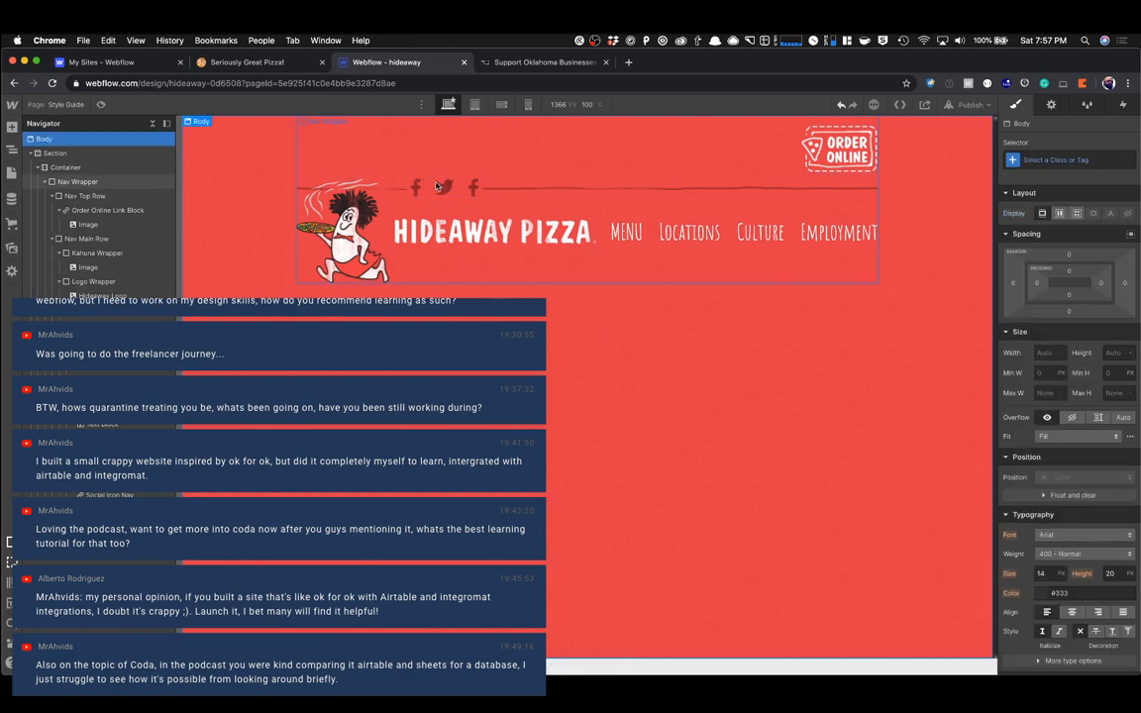
Replace the Facebook combo class on the third social icon link with a new combo class named Insta.
click(476, 194)
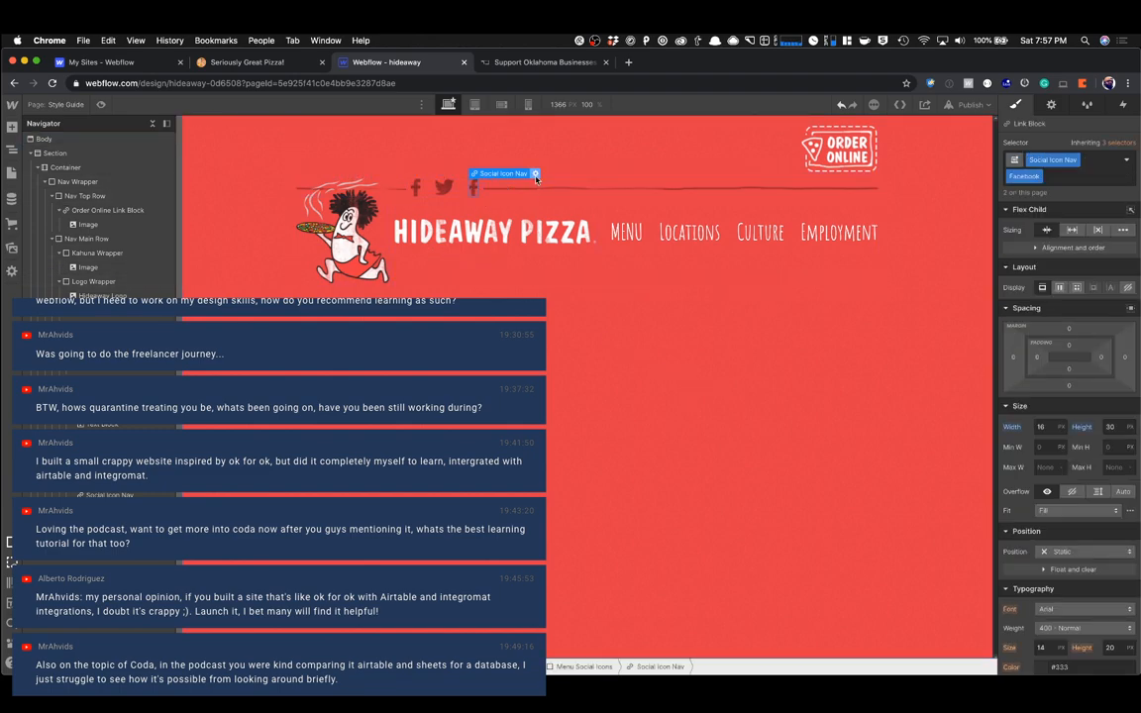
click(1060, 179)
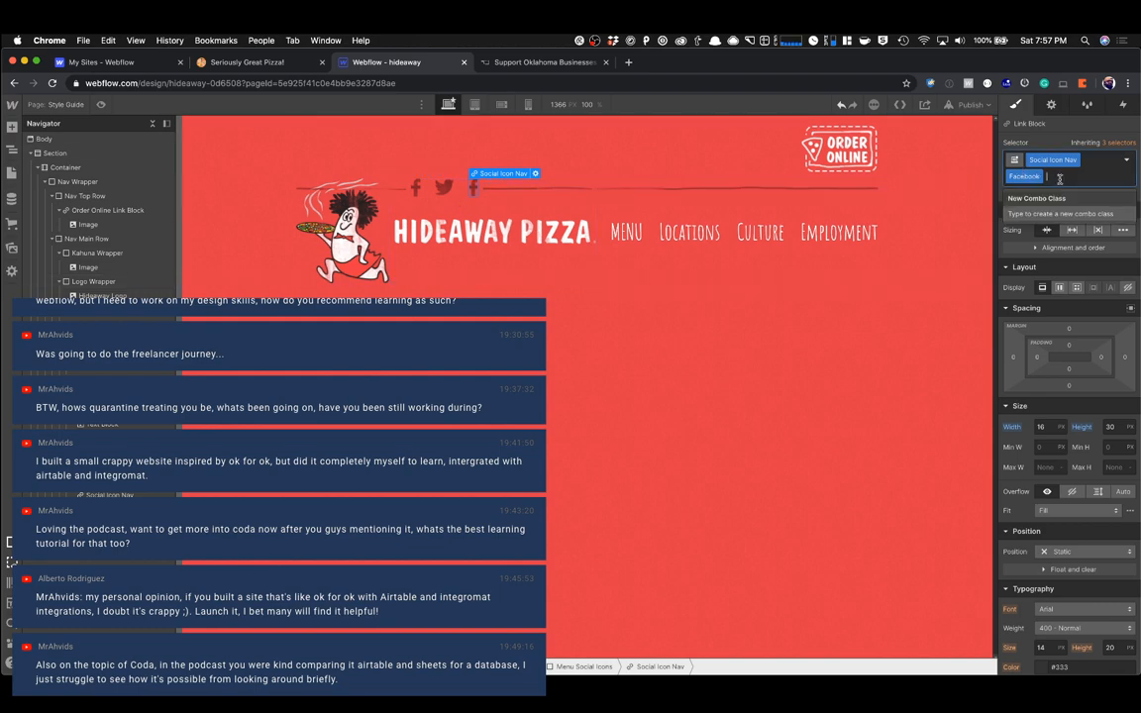
key(BackSpace)
text(Insta)
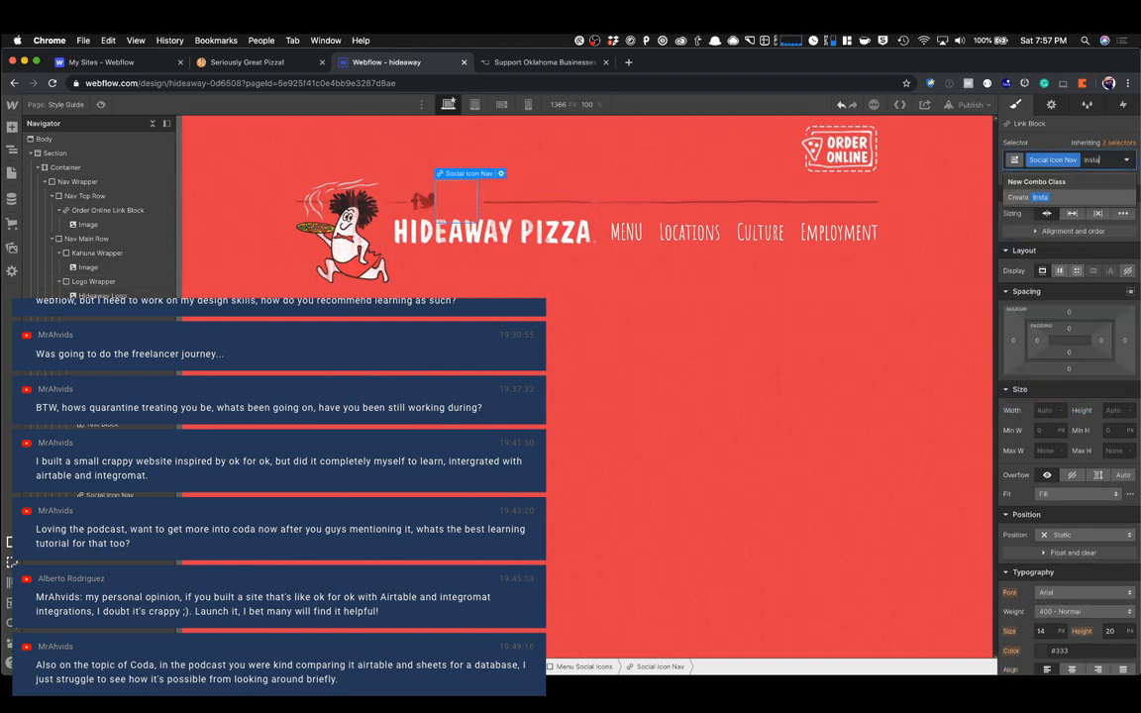
key(Return)
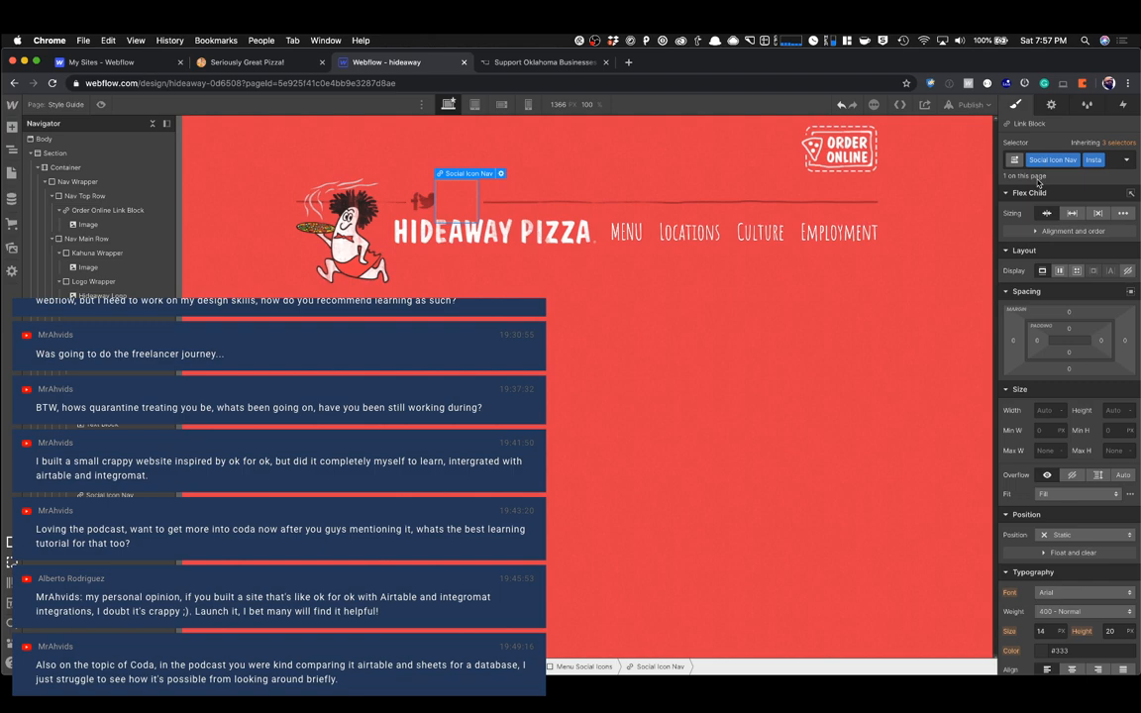
Check the Twitter icon link and the live site's icons, and set the Insta link block to 35 px wide and 30 px high.
click(433, 204)
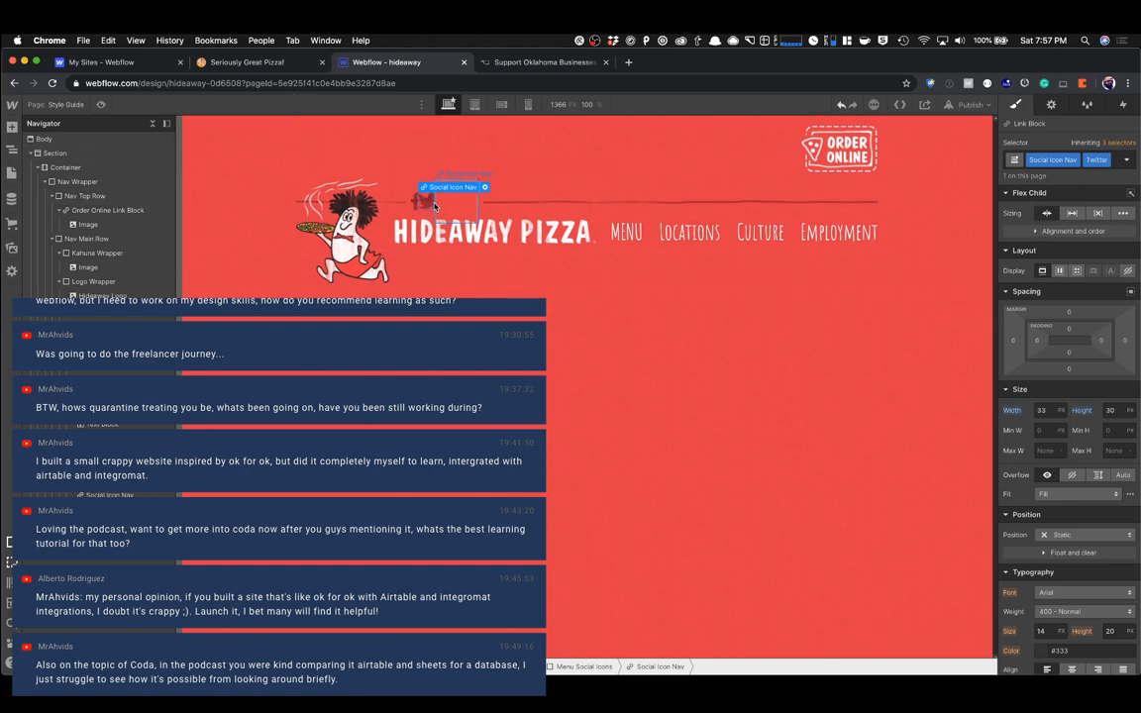
click(263, 64)
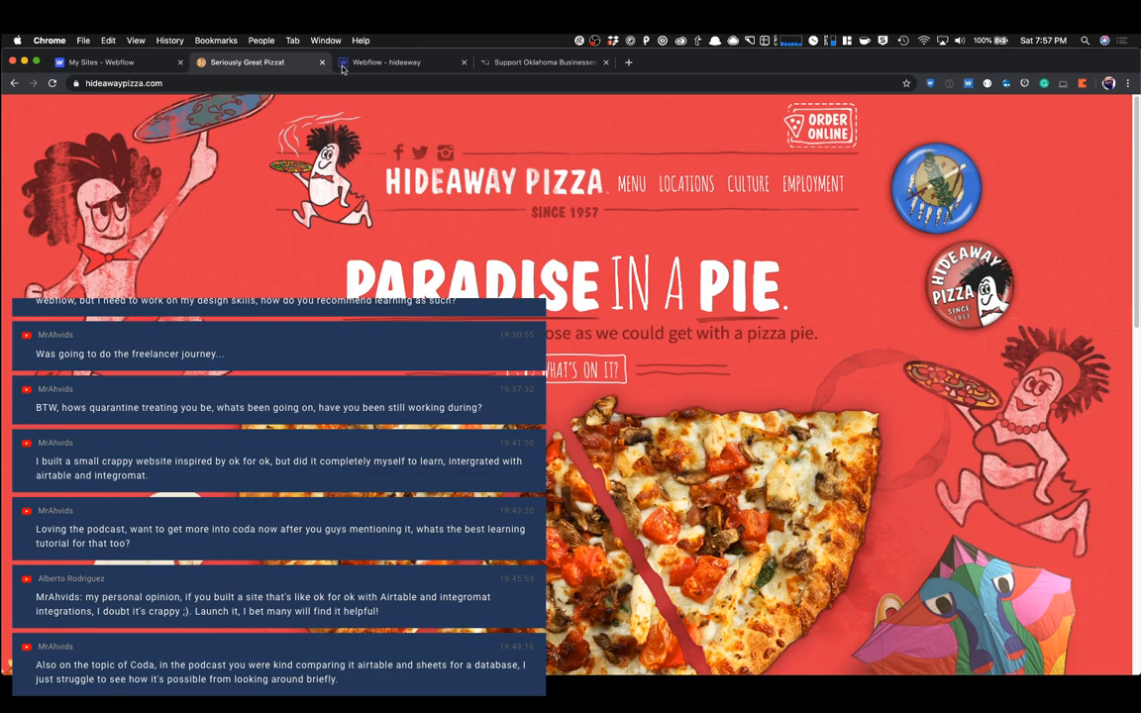
click(392, 61)
click(1043, 412)
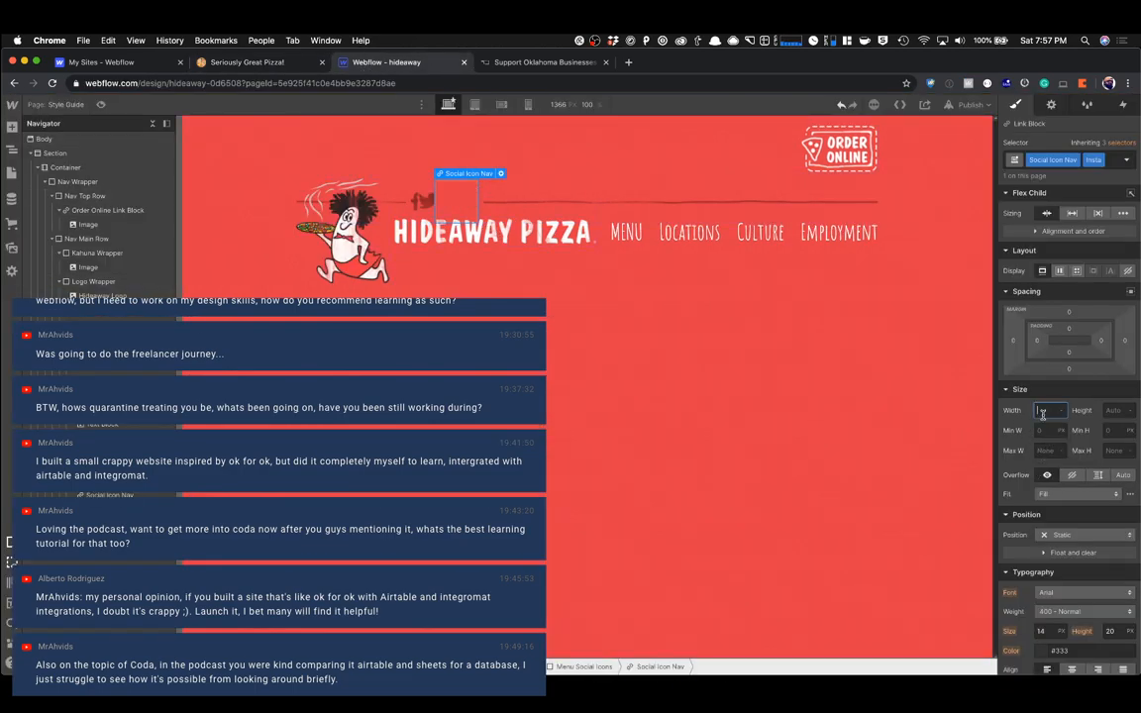
text(35)
key(Tab)
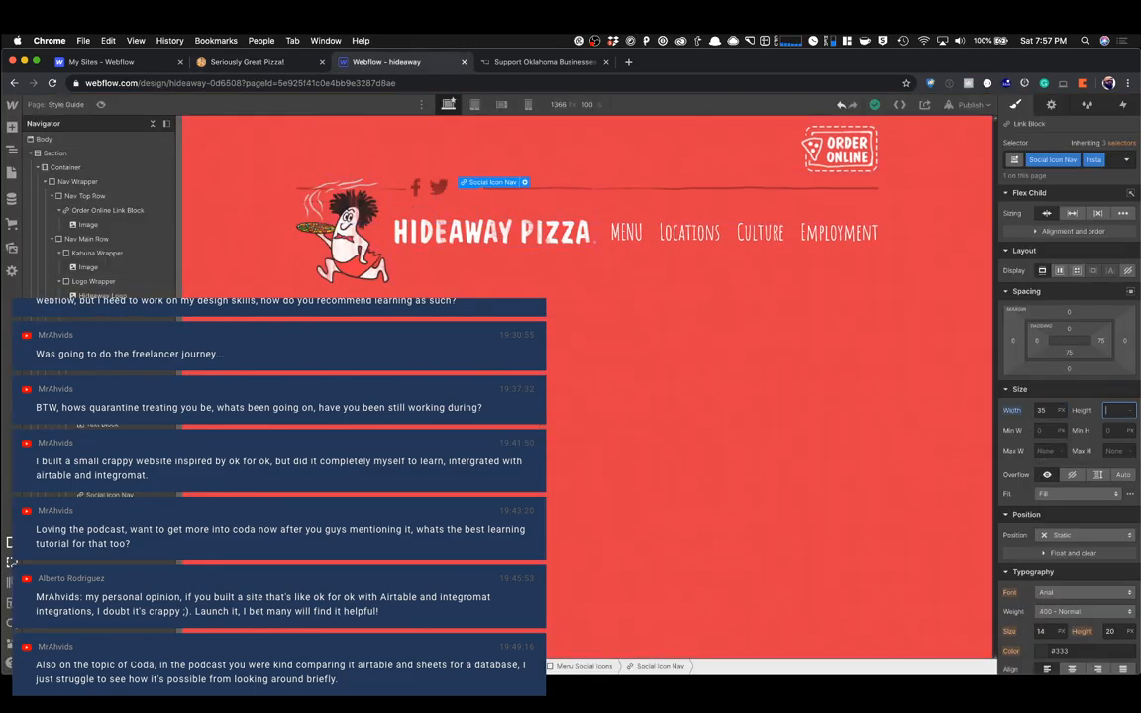
text(30)
key(Tab)
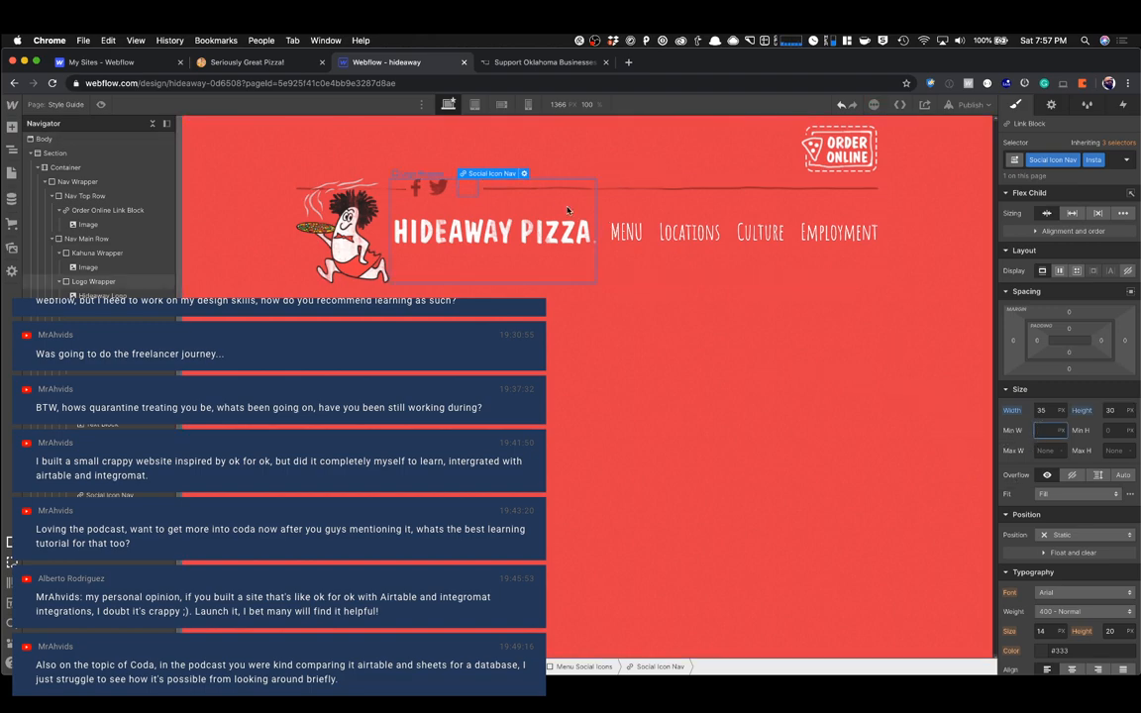
Add the sprite image icons-s3738a79b23.png as the background of the Insta icon link.
click(441, 188)
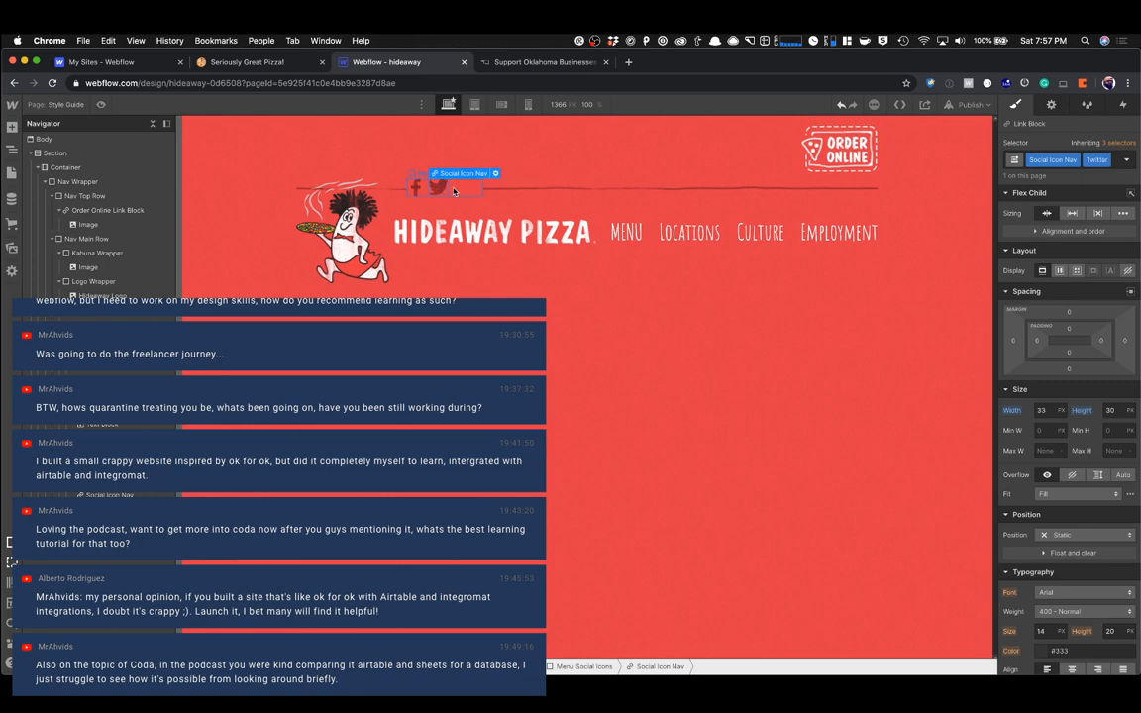
click(470, 190)
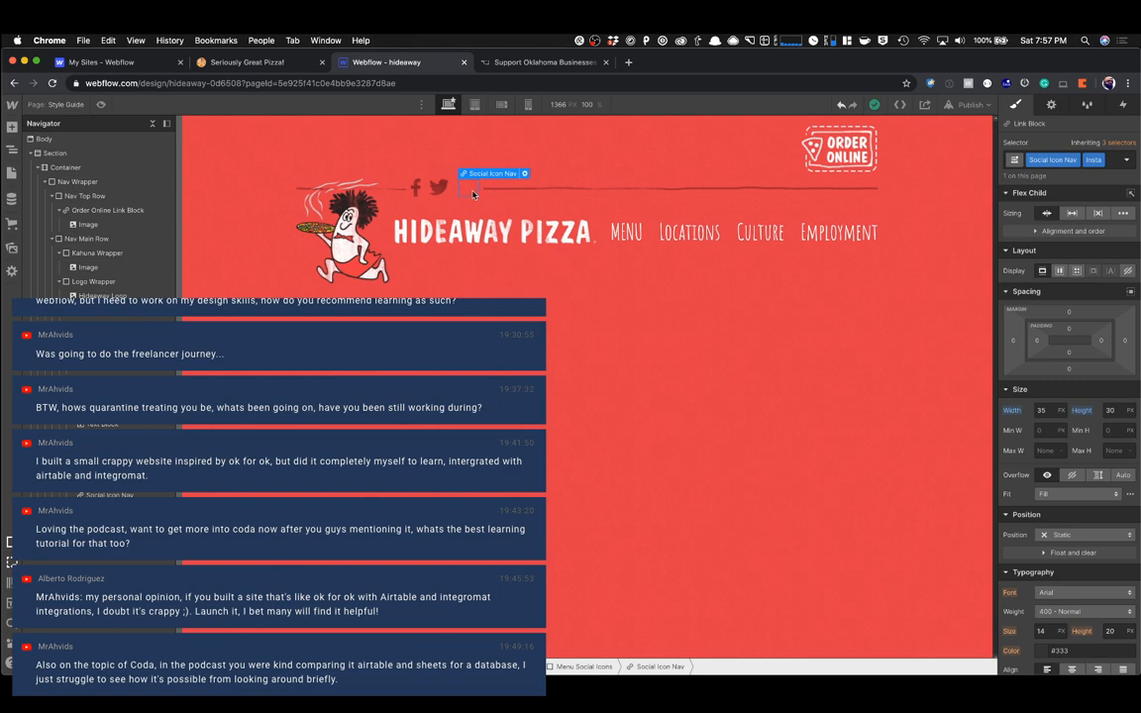
scroll(1104, 472, down, 2)
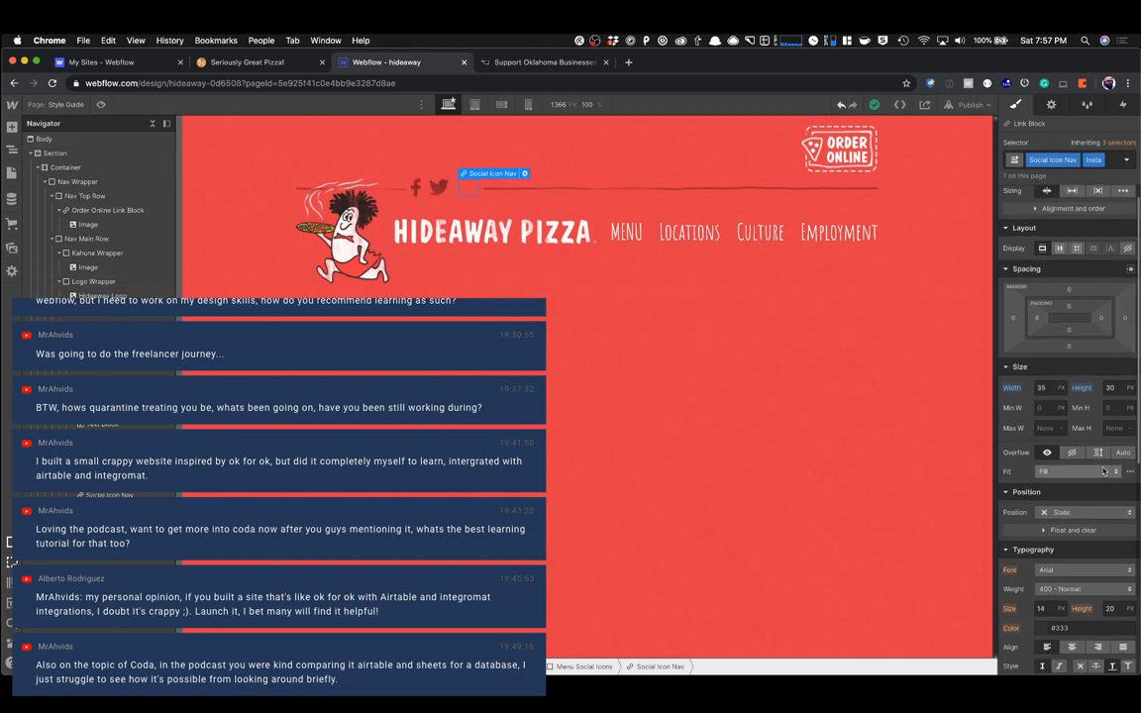
scroll(1104, 471, down, 5)
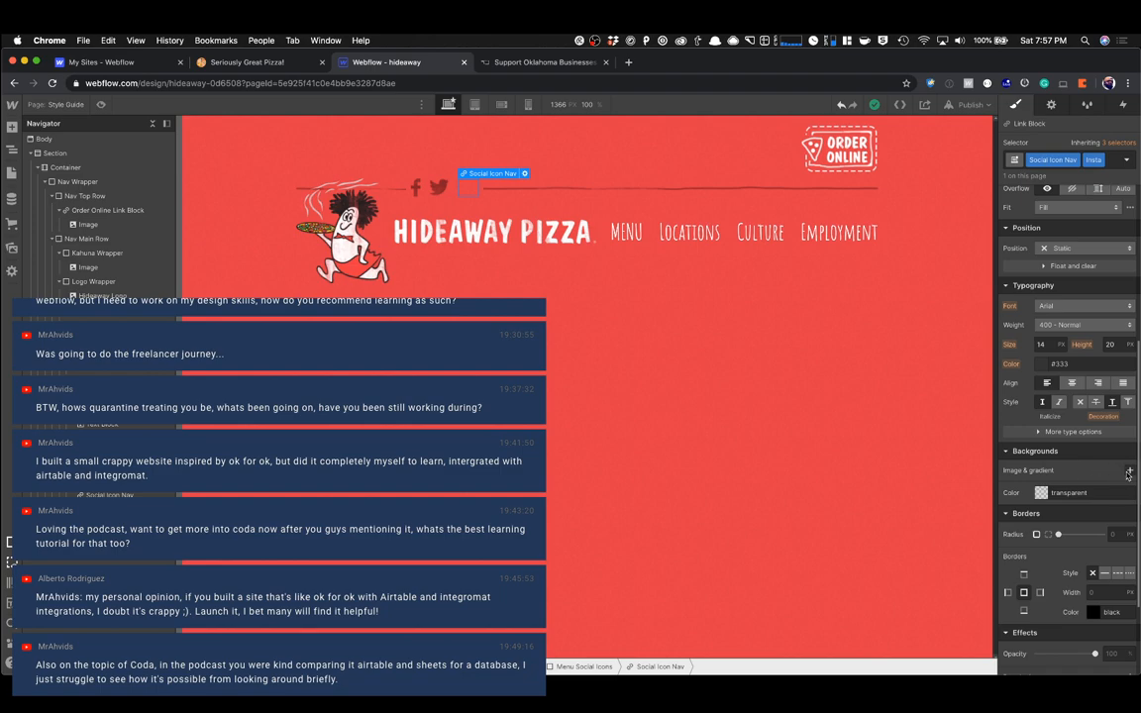
click(1128, 472)
click(1082, 323)
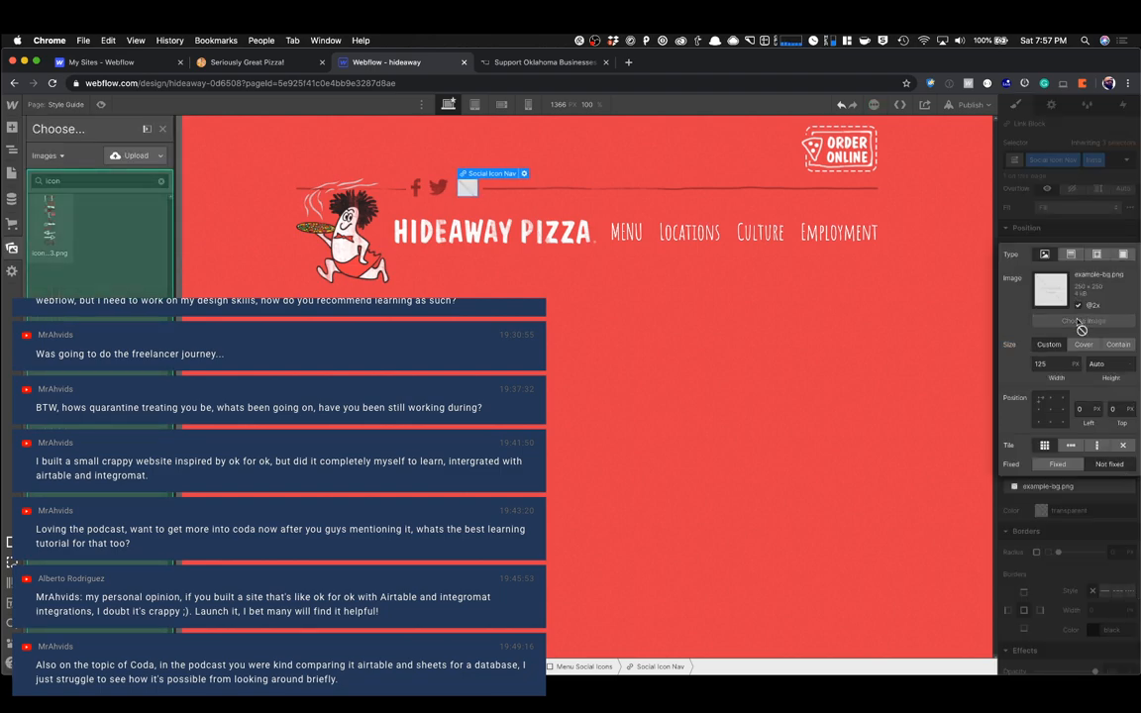
click(47, 240)
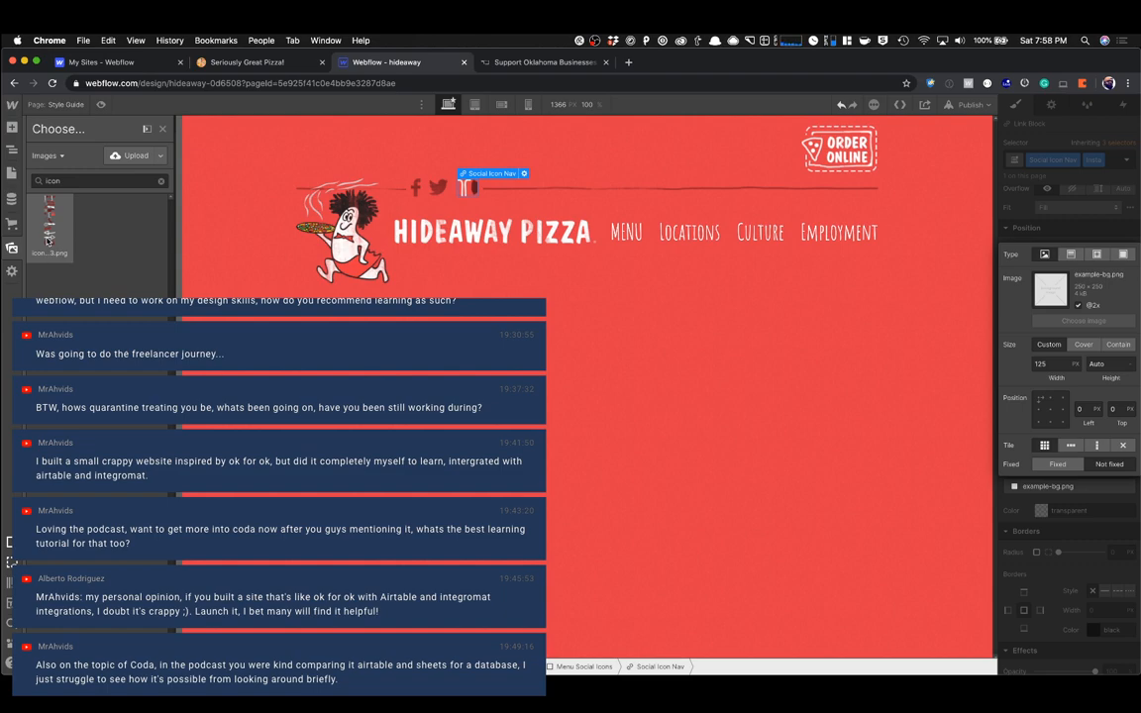
click(48, 240)
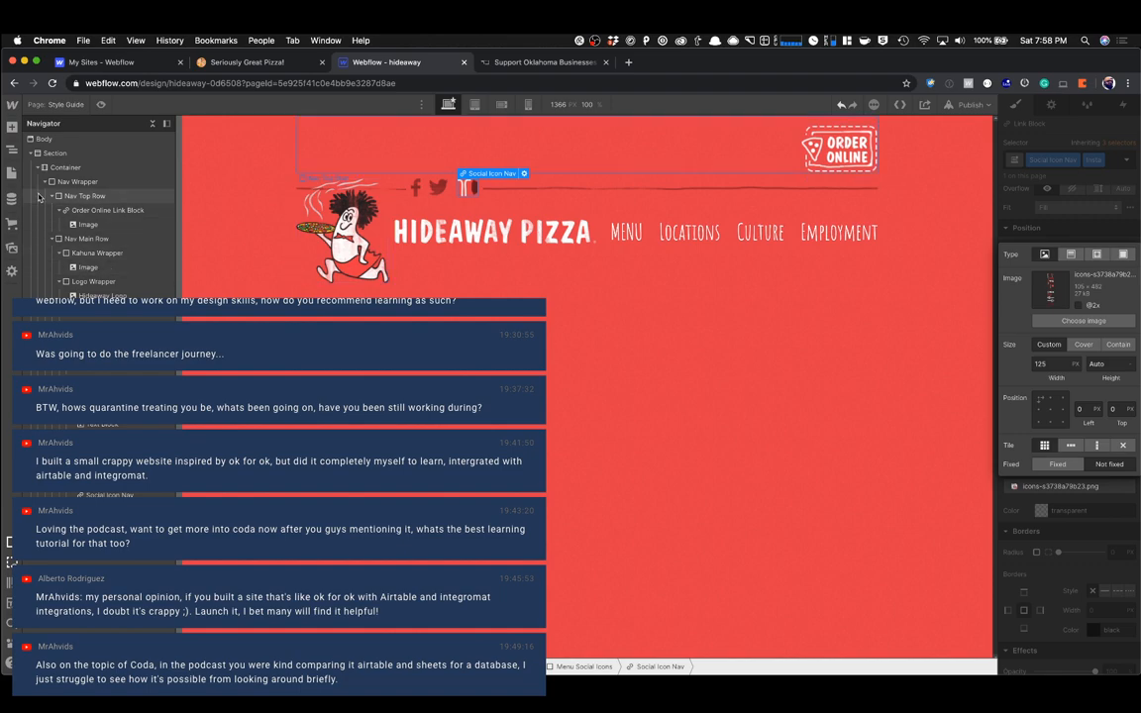
Place the icons sprite image from the site's assets onto the page below the header and close its image settings.
click(13, 249)
drag(49, 223, 109, 493)
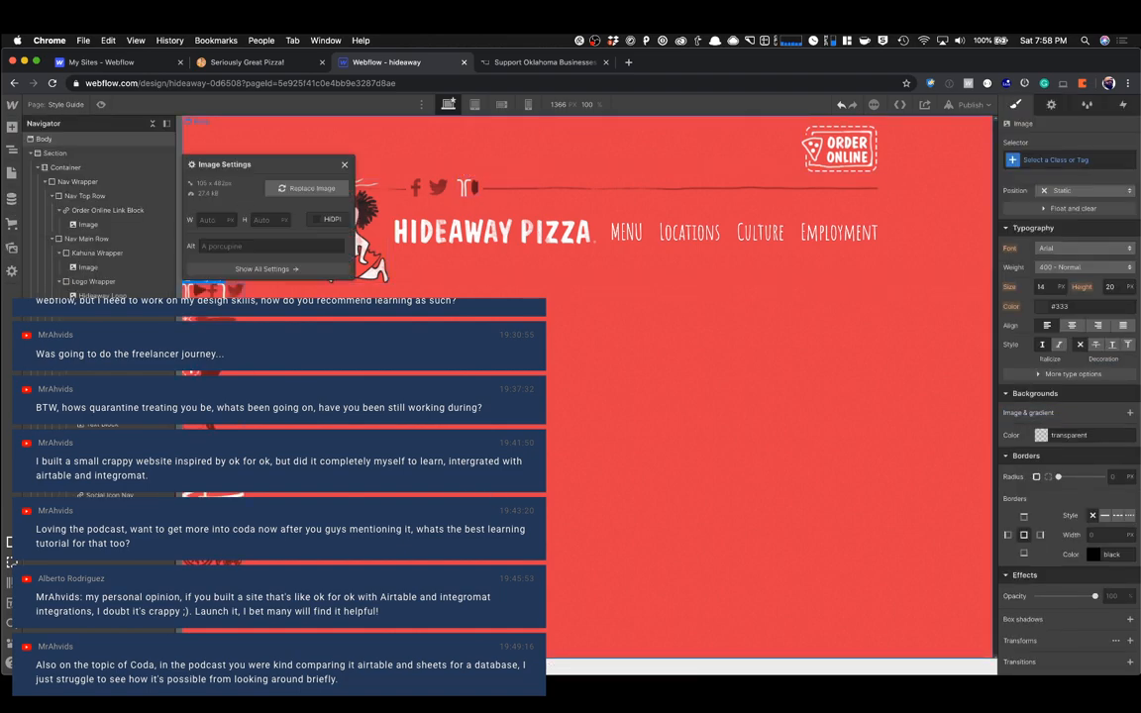
key(Escape)
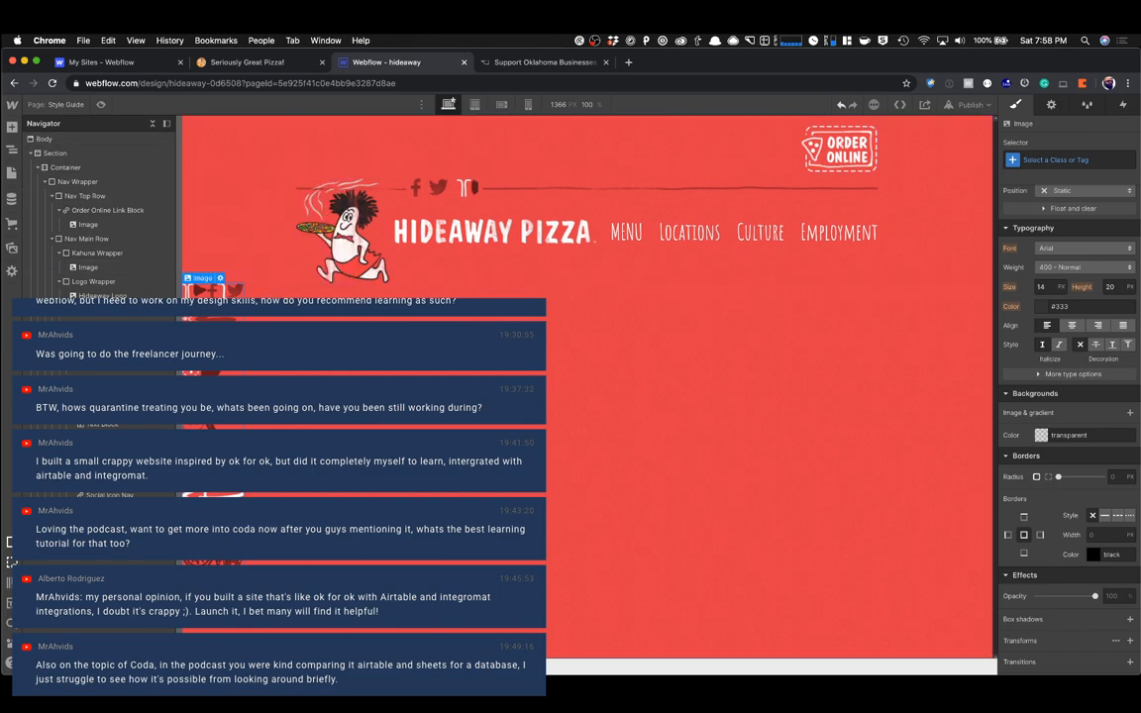
Set the Insta icon link's background image to a custom width of 120 px.
click(467, 187)
scroll(1085, 524, down, 3)
click(1055, 344)
click(1051, 475)
text(120)
key(Tab)
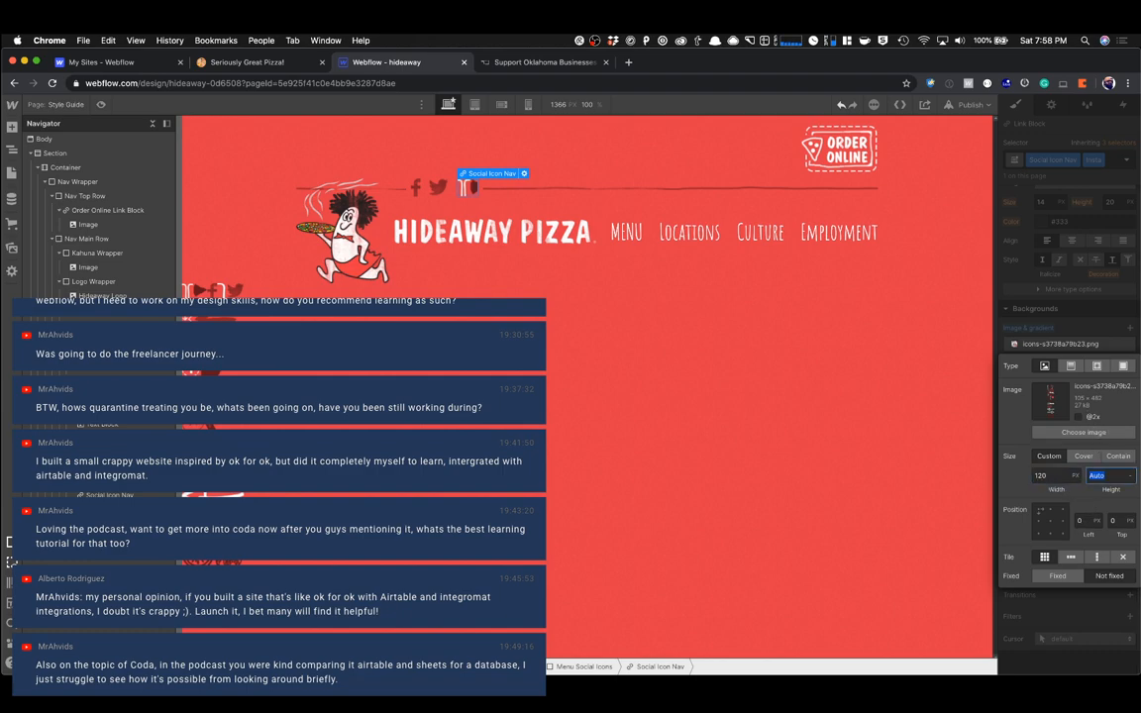
Set the top offset of the Insta icon's background to -117 px to bring the camera icon into its block.
key(Tab)
key(Tab)
key(shift+Tab)
key(Tab)
text(-50)
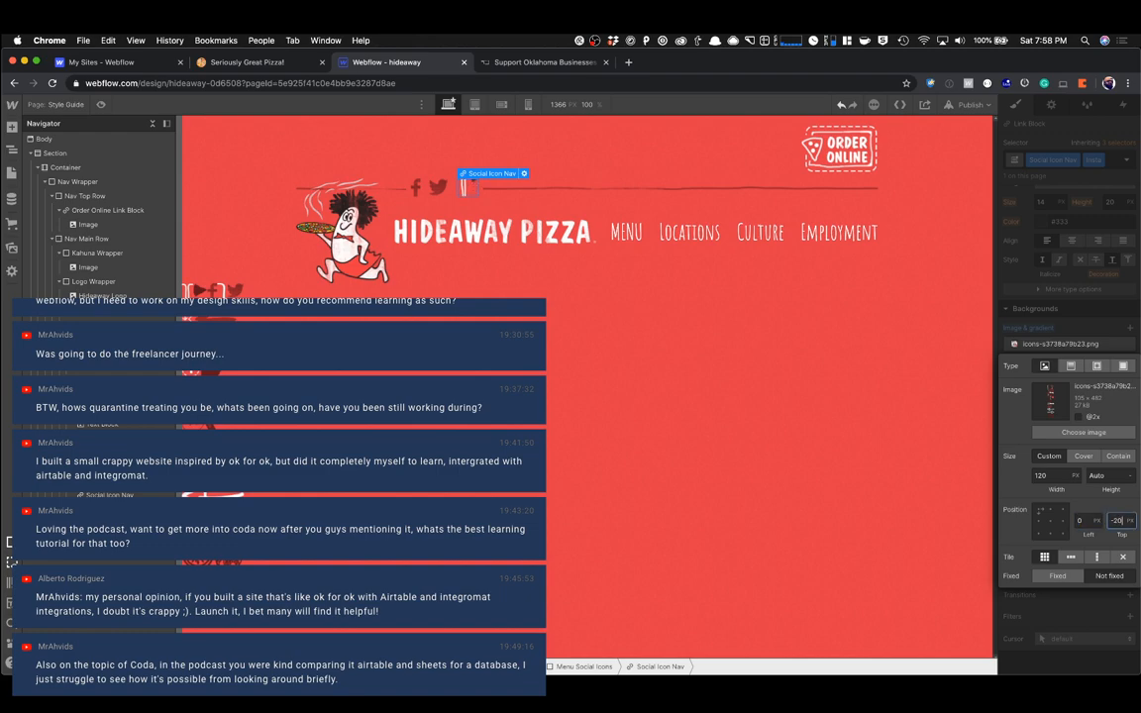
key(BackSpace)
key(BackSpace)
text(80)
key(BackSpace)
key(BackSpace)
text(110)
key(Down)
click(1060, 343)
Reduce the Insta icon link's width to 33 px and its height to 29 px.
scroll(1059, 344, up, 4)
scroll(1058, 345, up, 3)
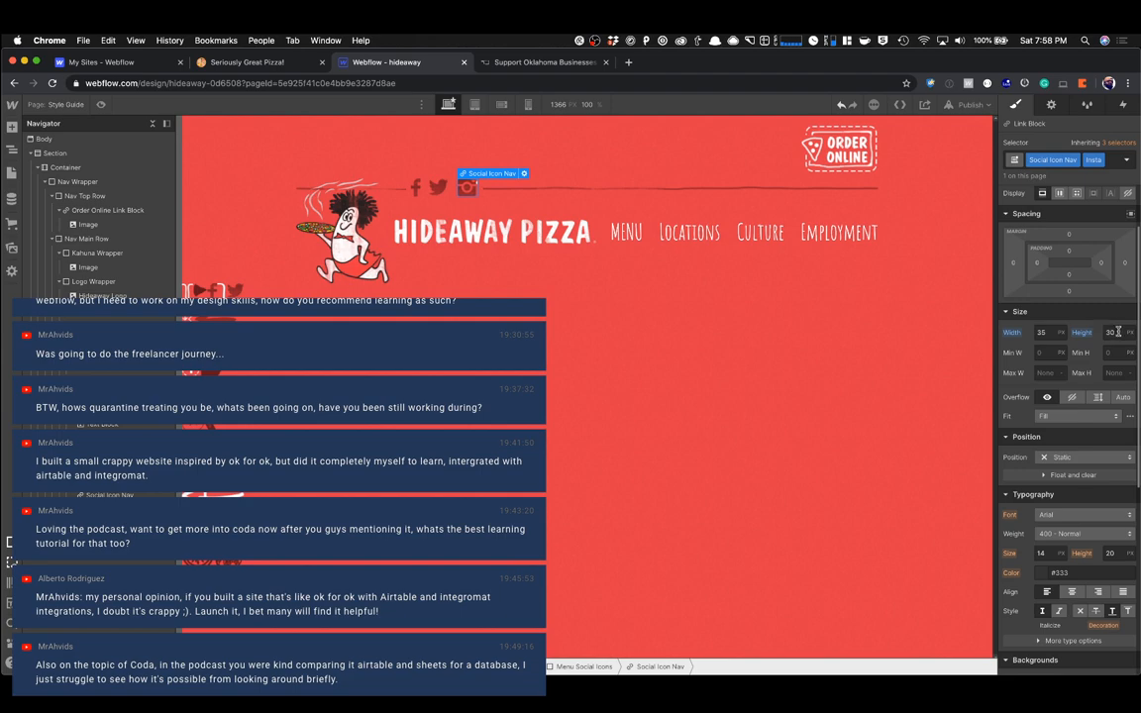
click(1044, 332)
text(33)
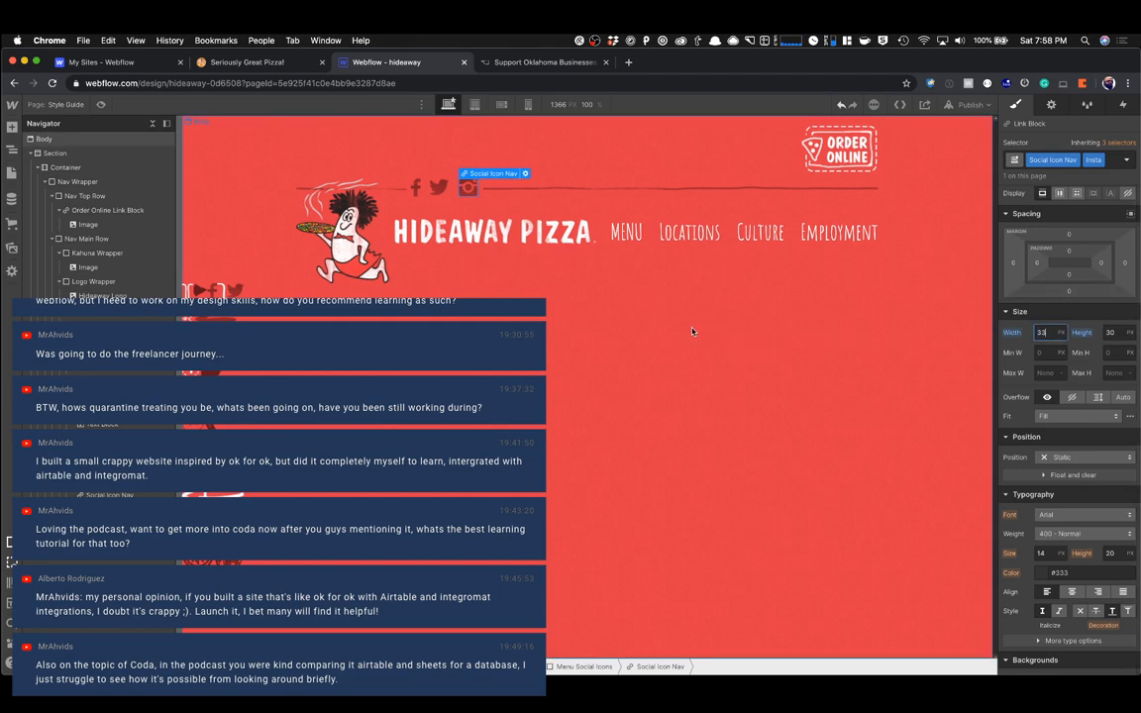
click(474, 253)
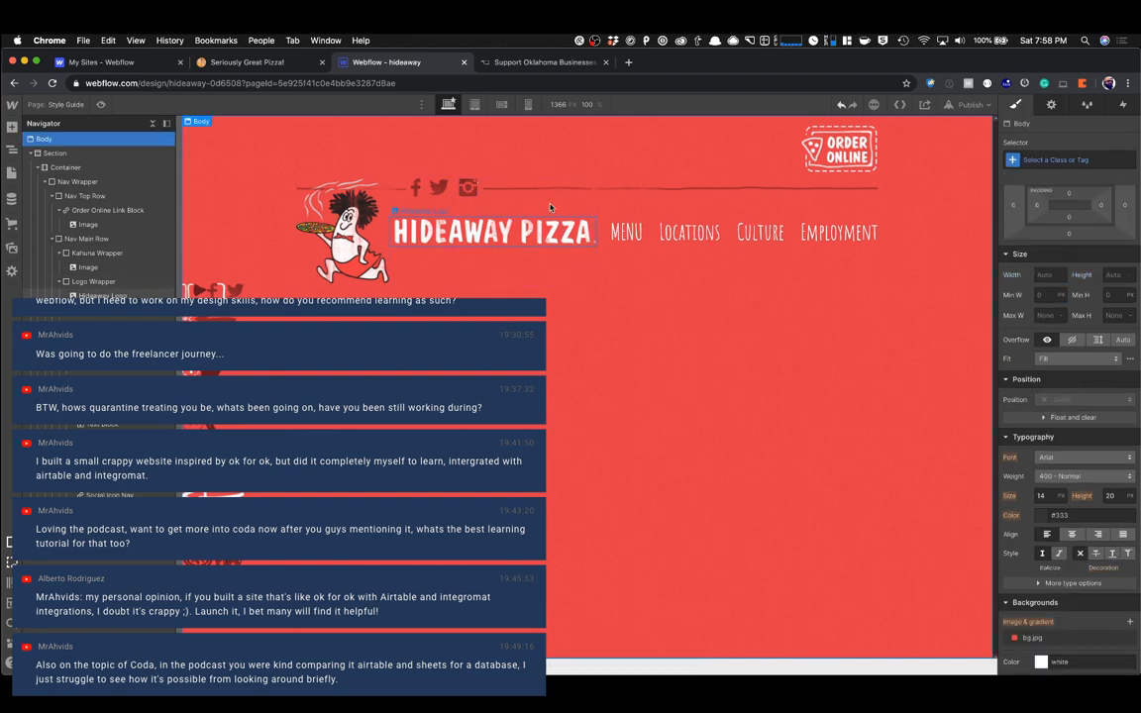
click(469, 189)
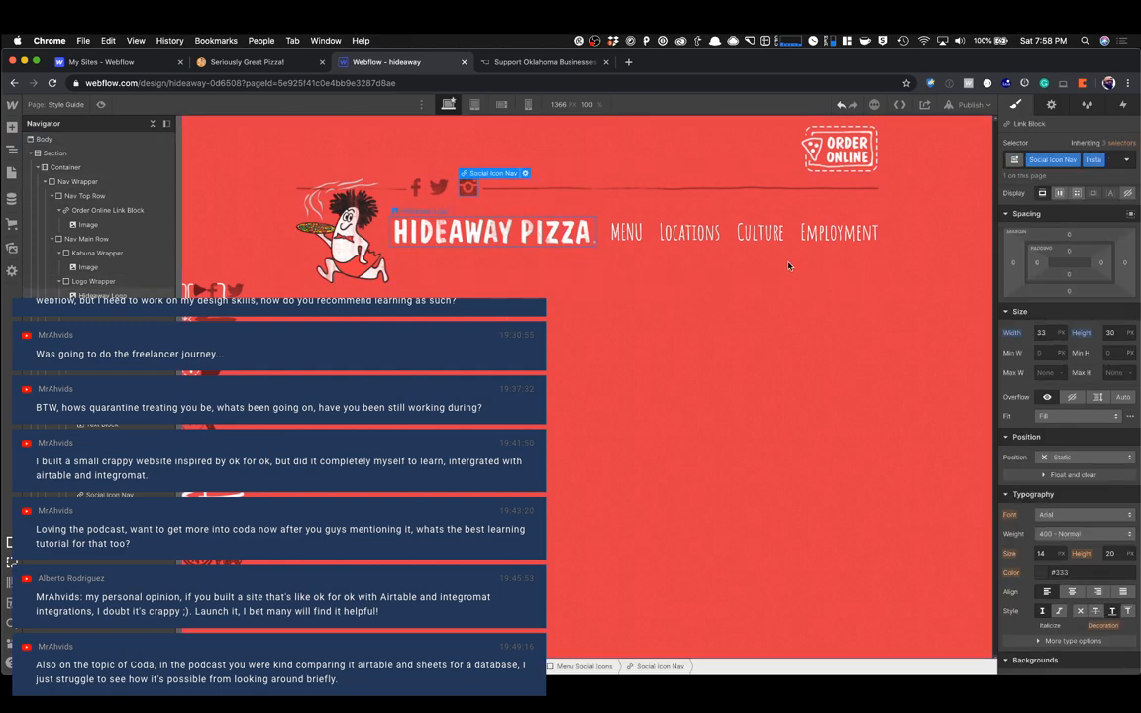
key(Down)
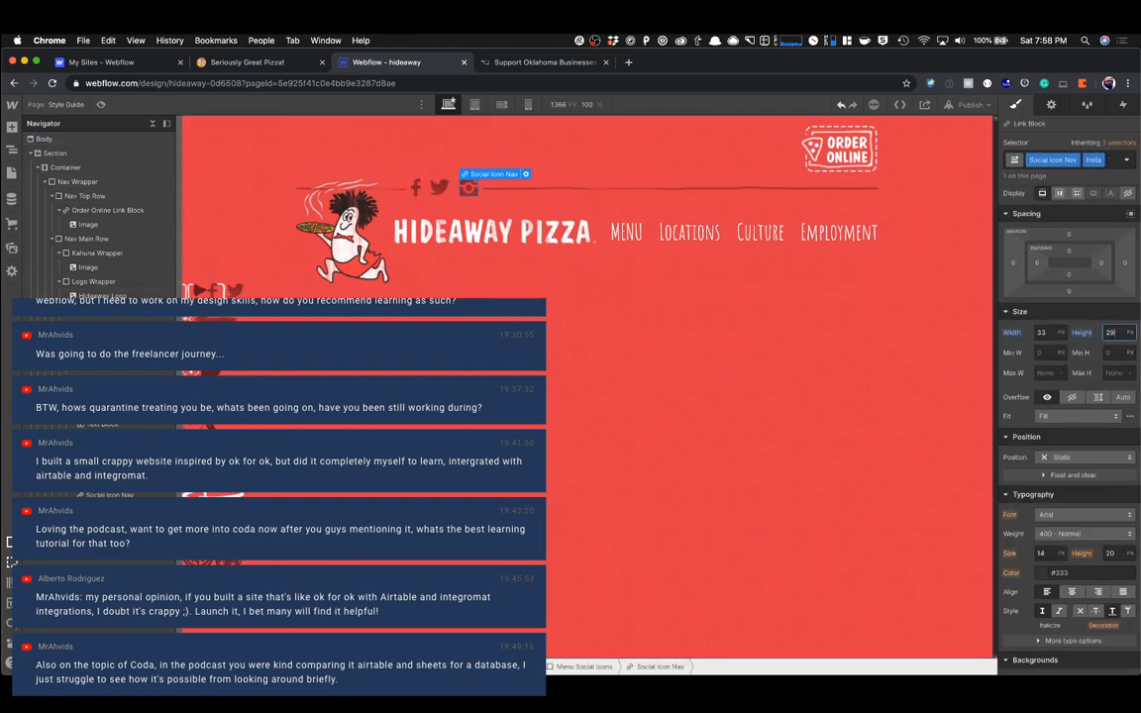
click(707, 317)
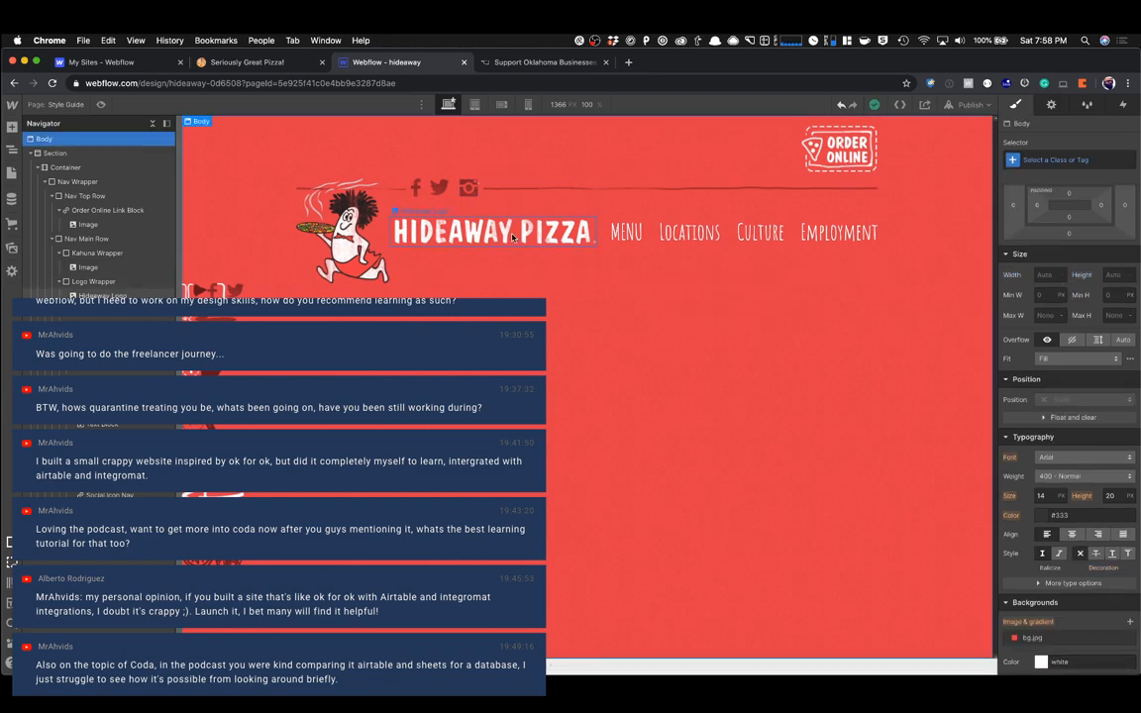
Set the left offset of the Insta icon's background image to 1 px.
click(469, 188)
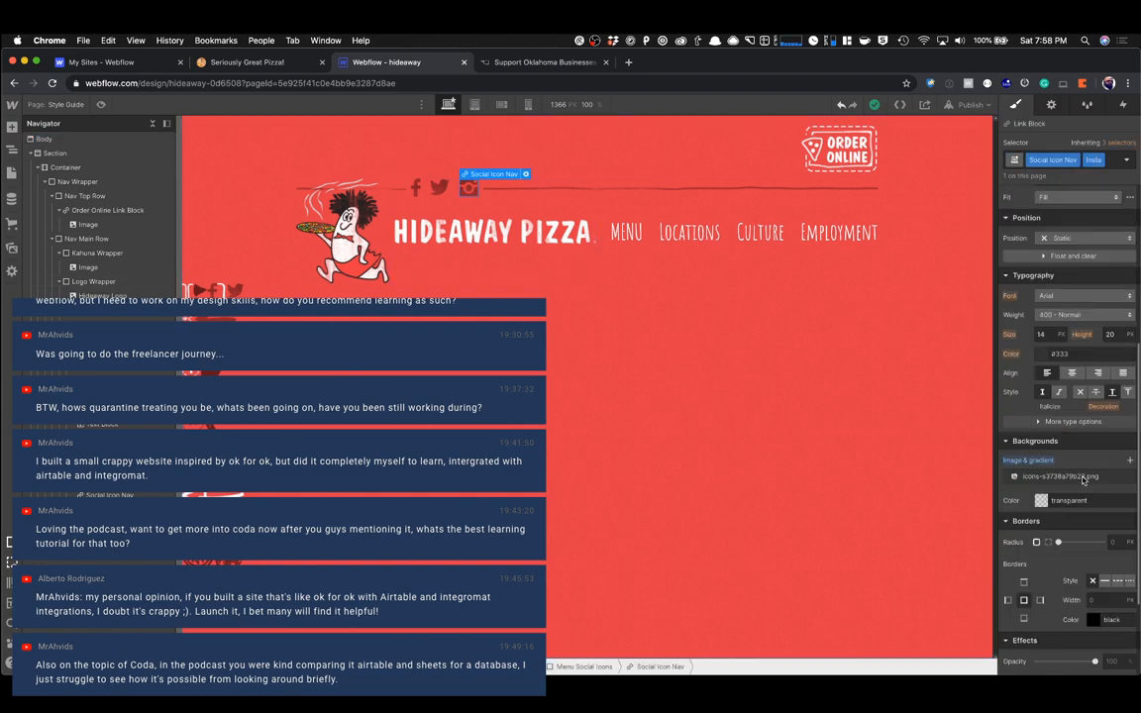
scroll(1083, 480, down, 1)
click(1043, 477)
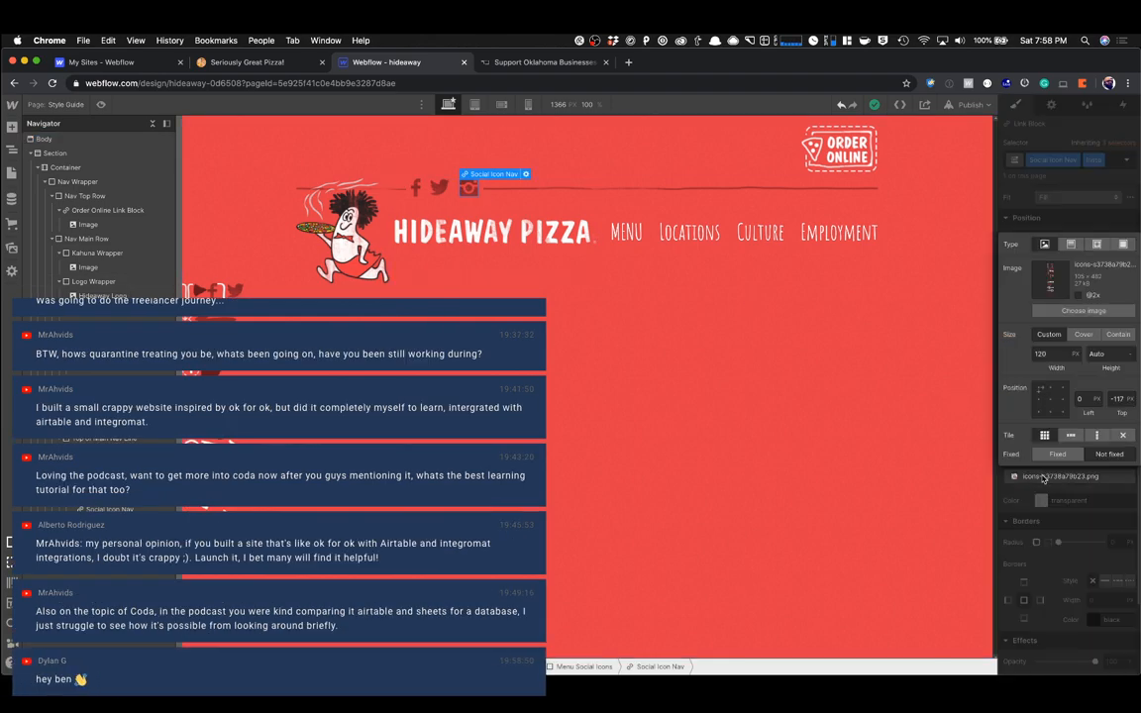
click(1117, 399)
click(1087, 398)
text(1)
click(970, 355)
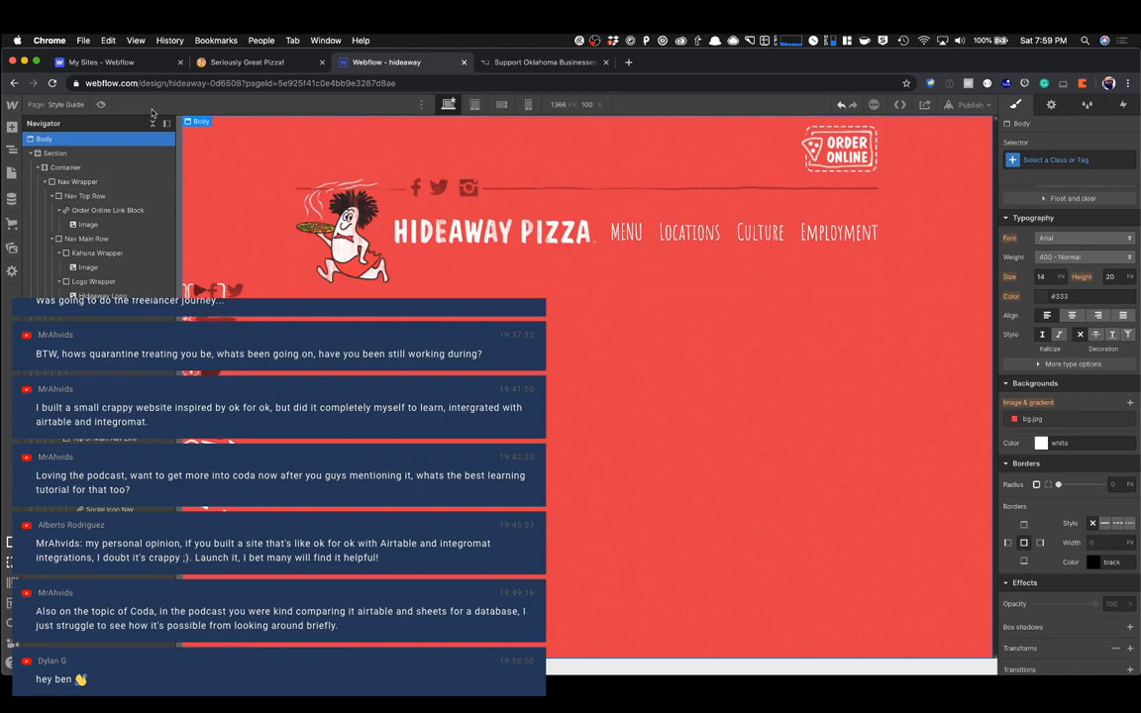
Preview the page and compare the header's social icons and top row with the live Hideaway Pizza site.
click(101, 105)
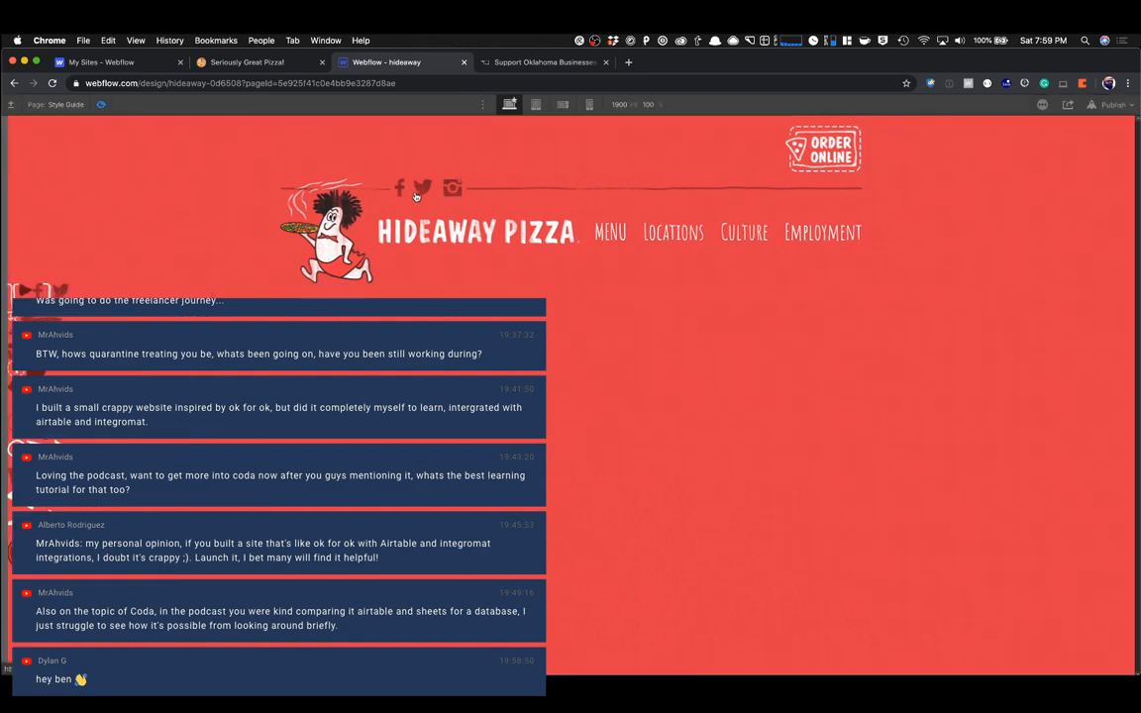
click(102, 104)
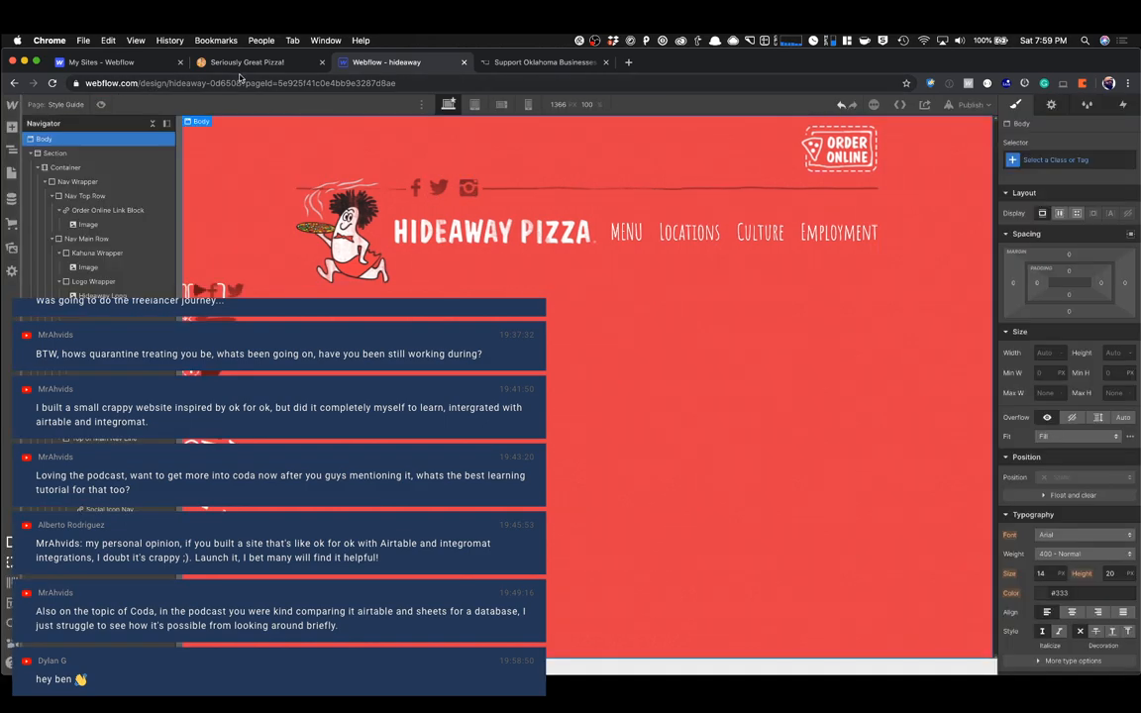
click(242, 67)
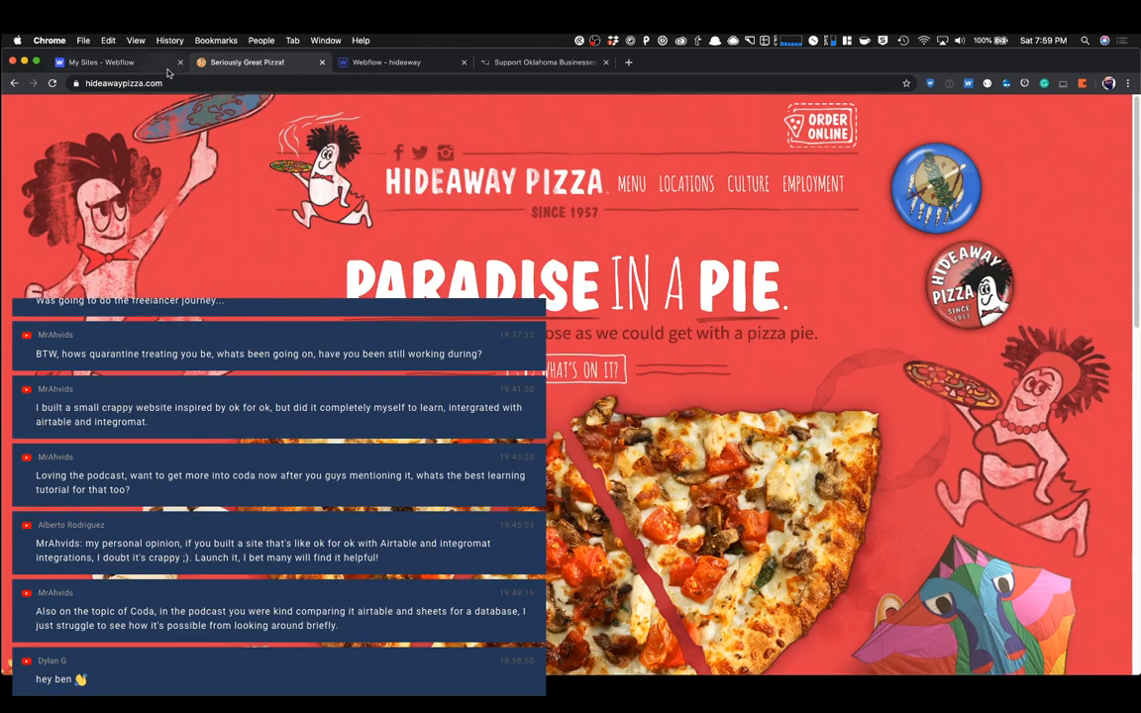
click(381, 63)
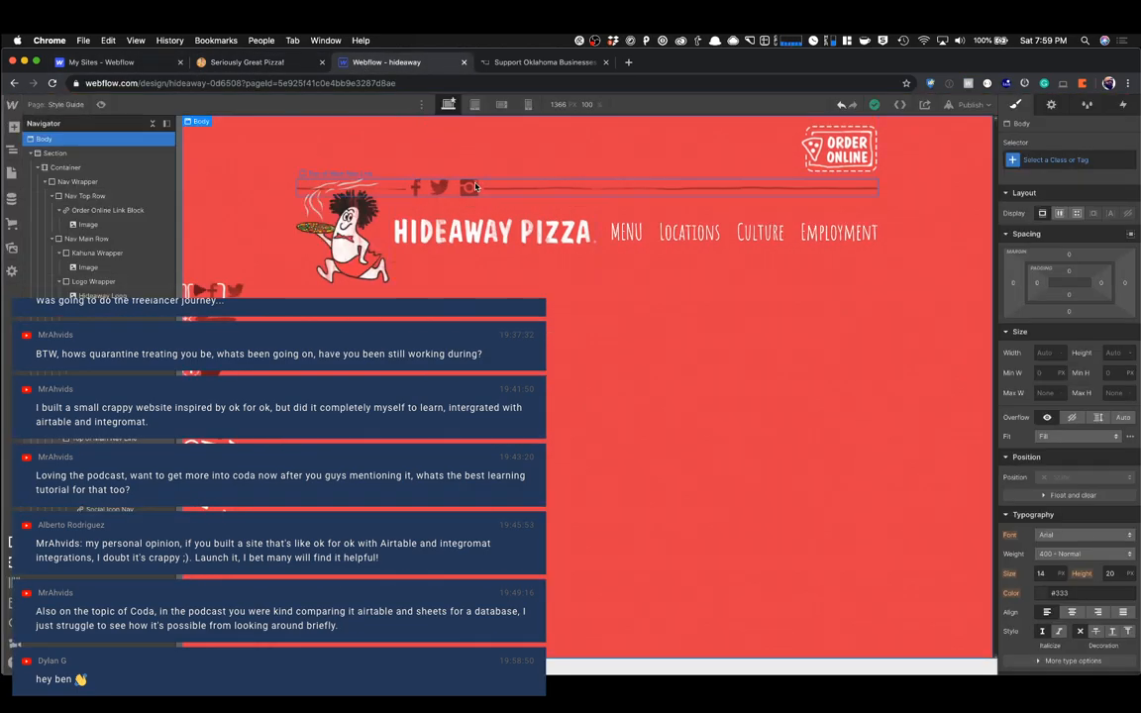
click(231, 65)
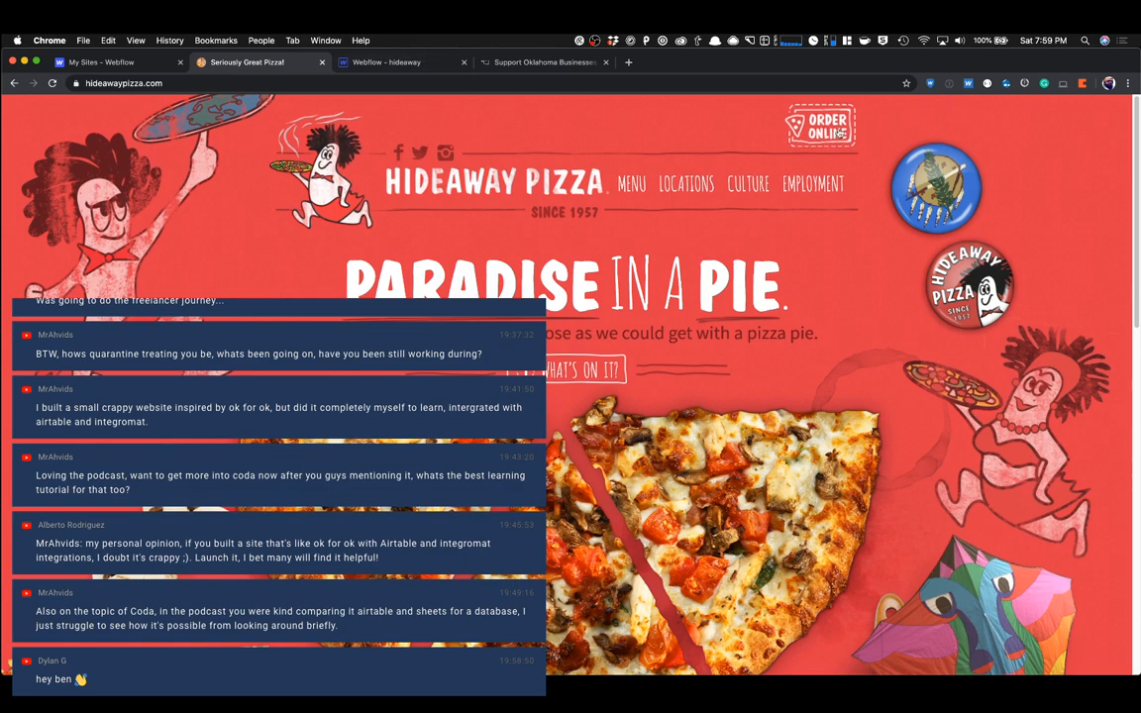
click(396, 62)
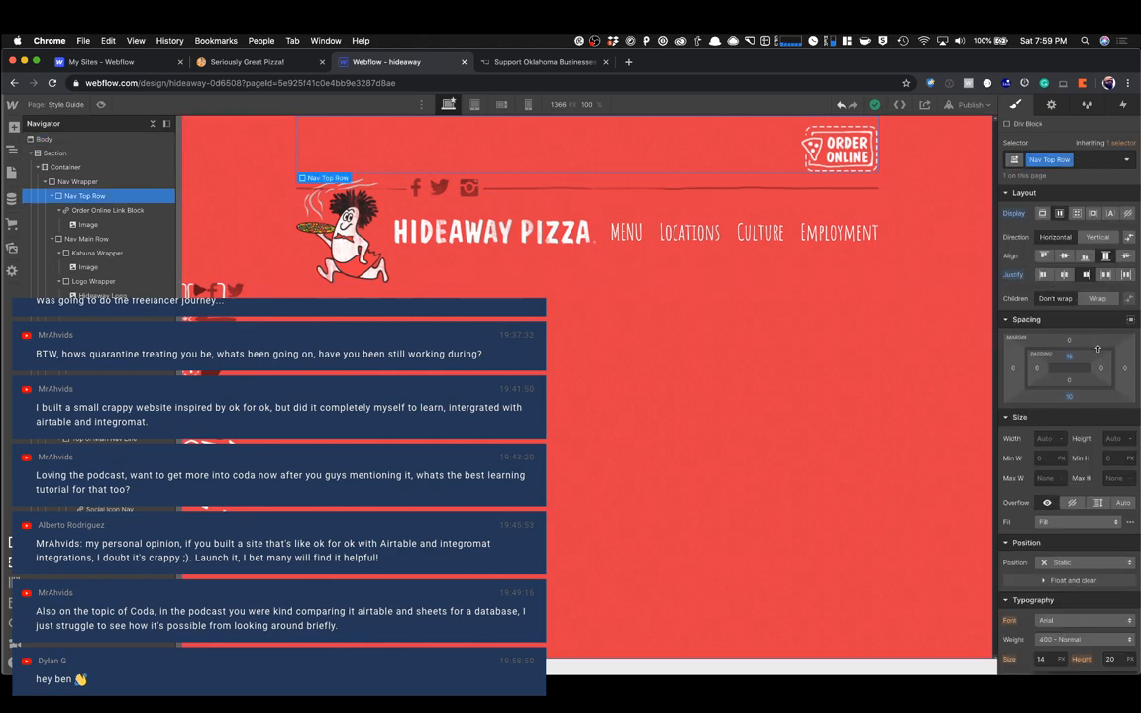
Set the Nav Top Row's bottom margin to -5 px and check the header spacing in preview.
drag(1070, 395, 1080, 390)
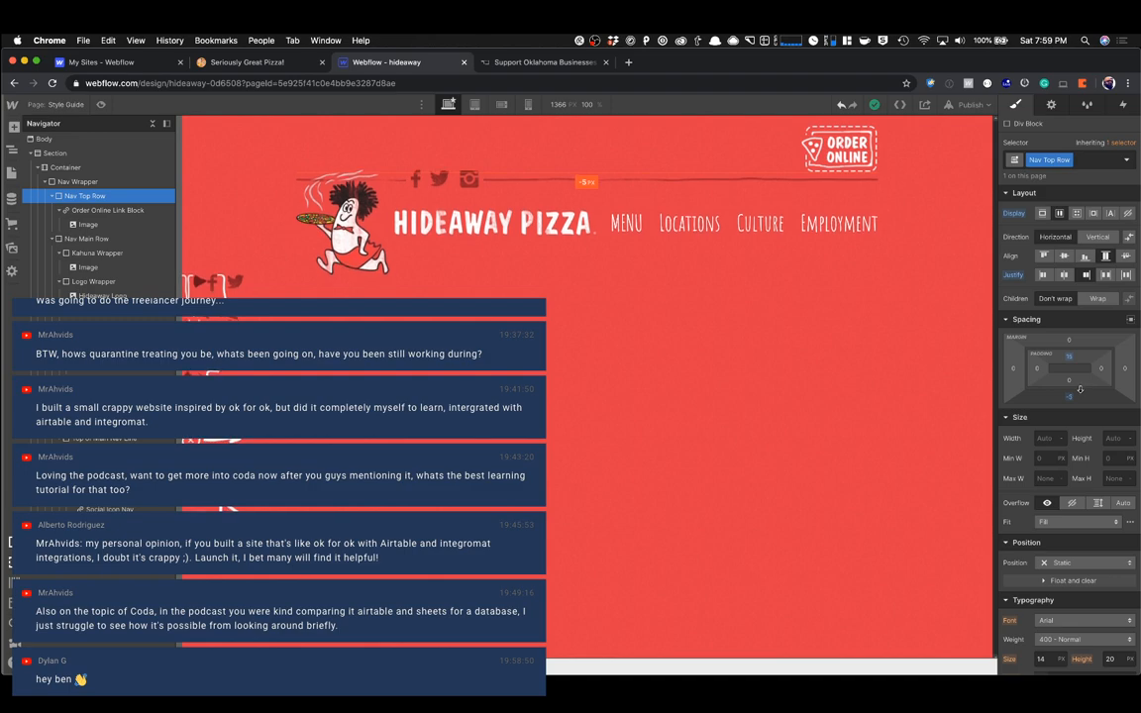
click(100, 105)
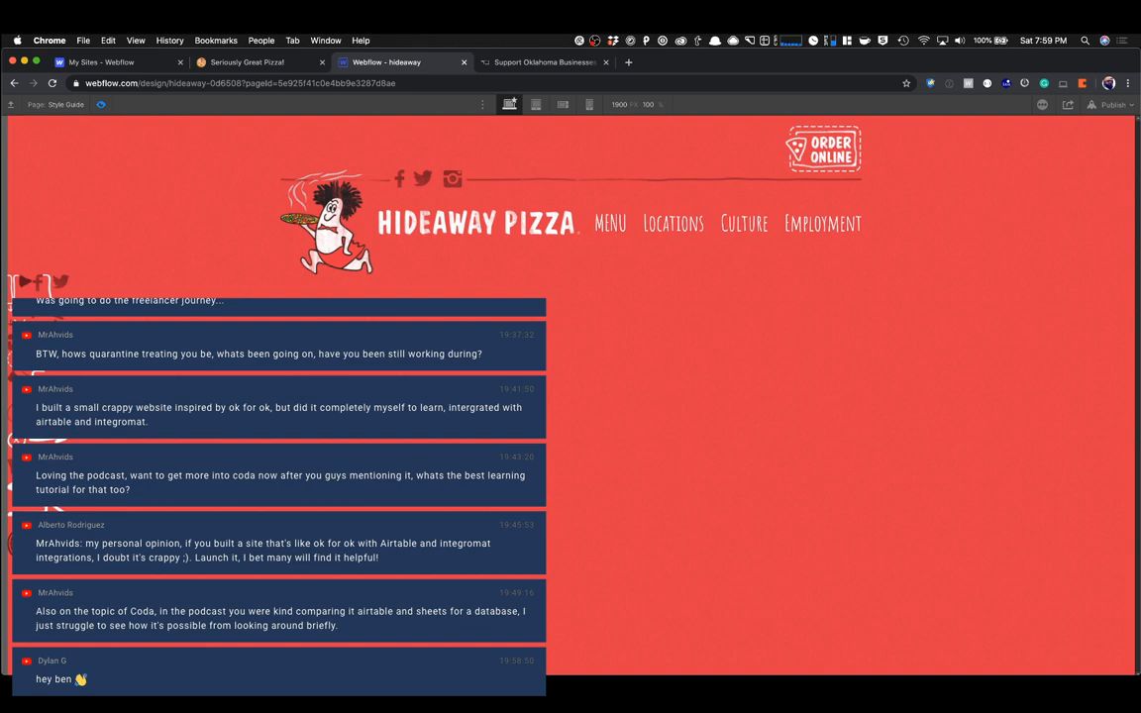
click(100, 104)
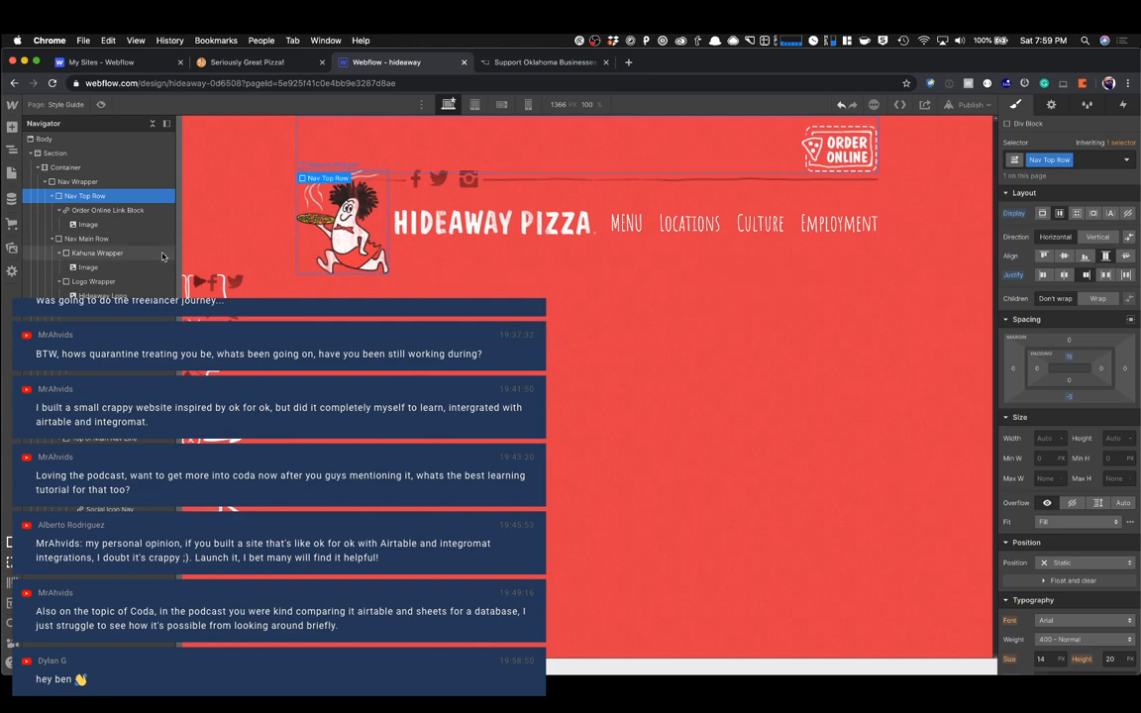
Delete the leftover sprite sheet image below the header.
click(210, 283)
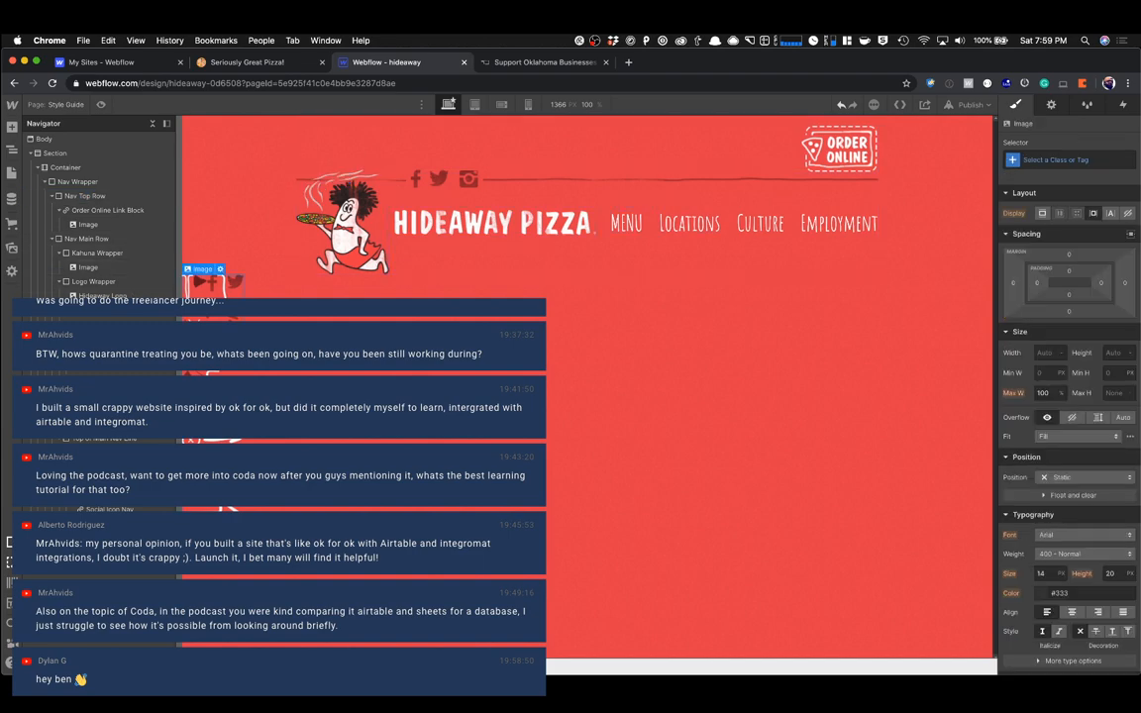
key(Delete)
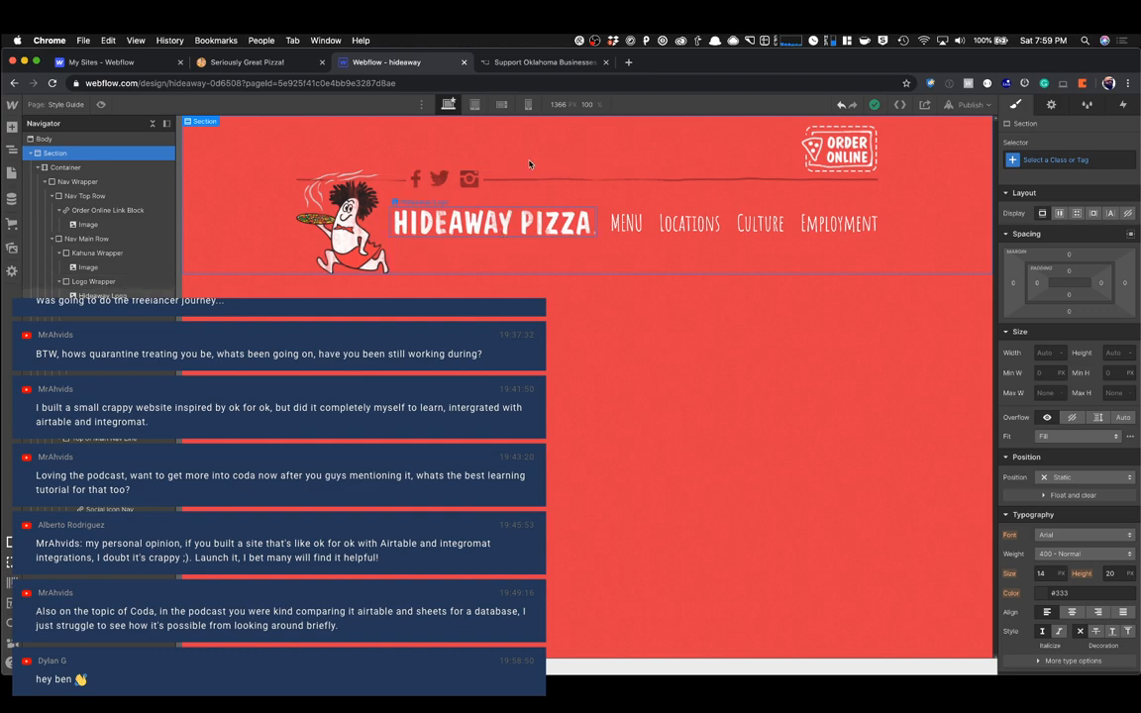
Inspect the SINCE 1957 element on the live Hideaway Pizza site, including its span's before and after strip lines.
click(275, 65)
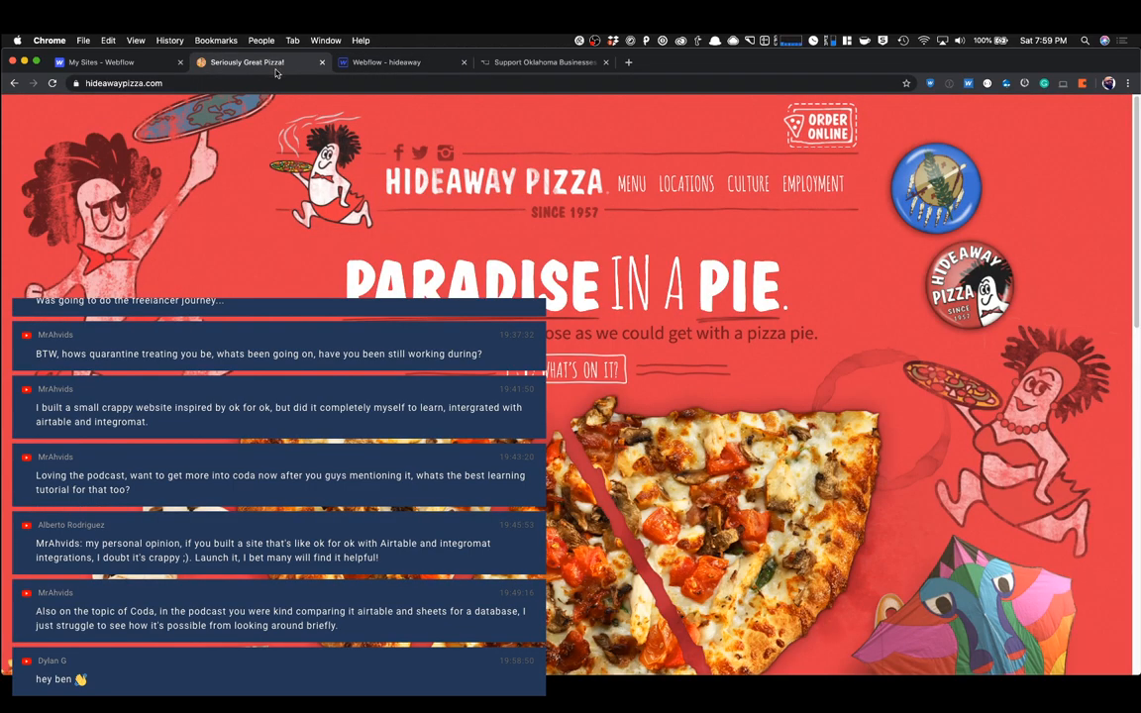
right_click(406, 212)
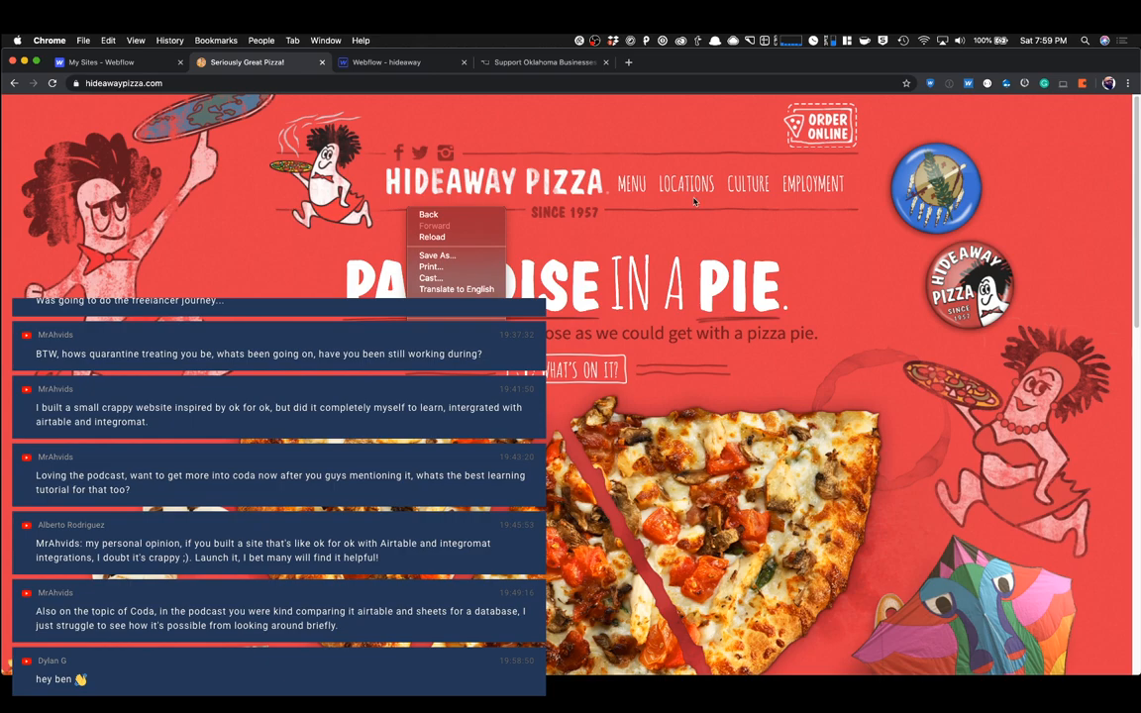
click(432, 305)
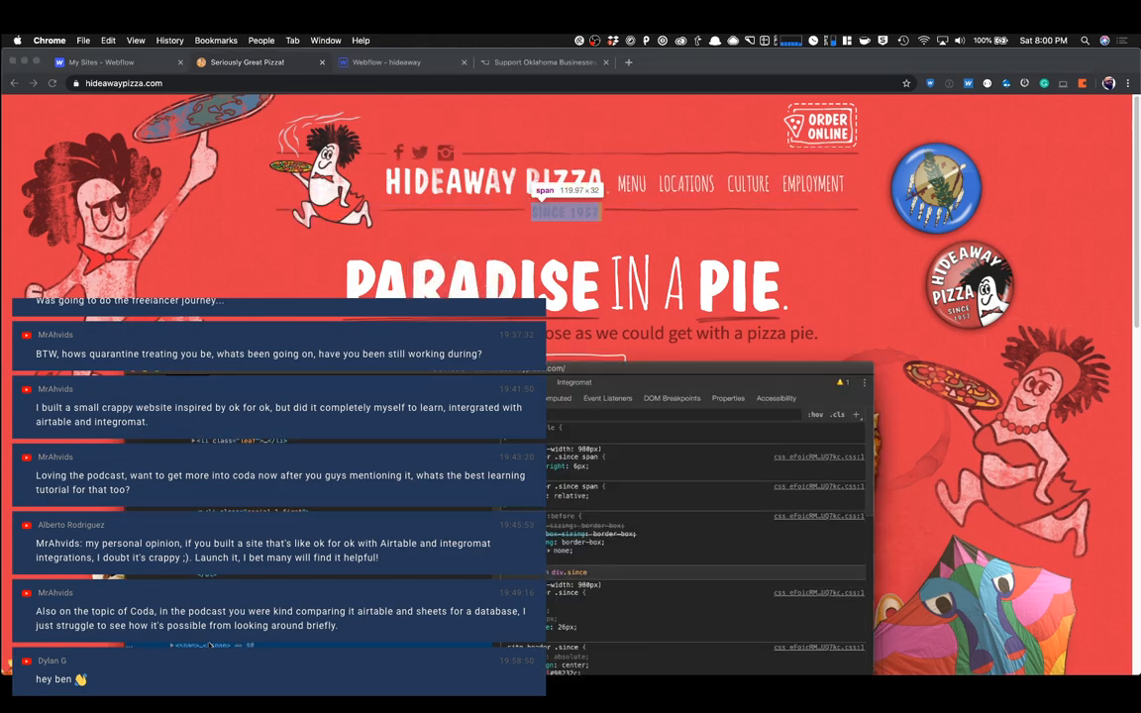
click(195, 637)
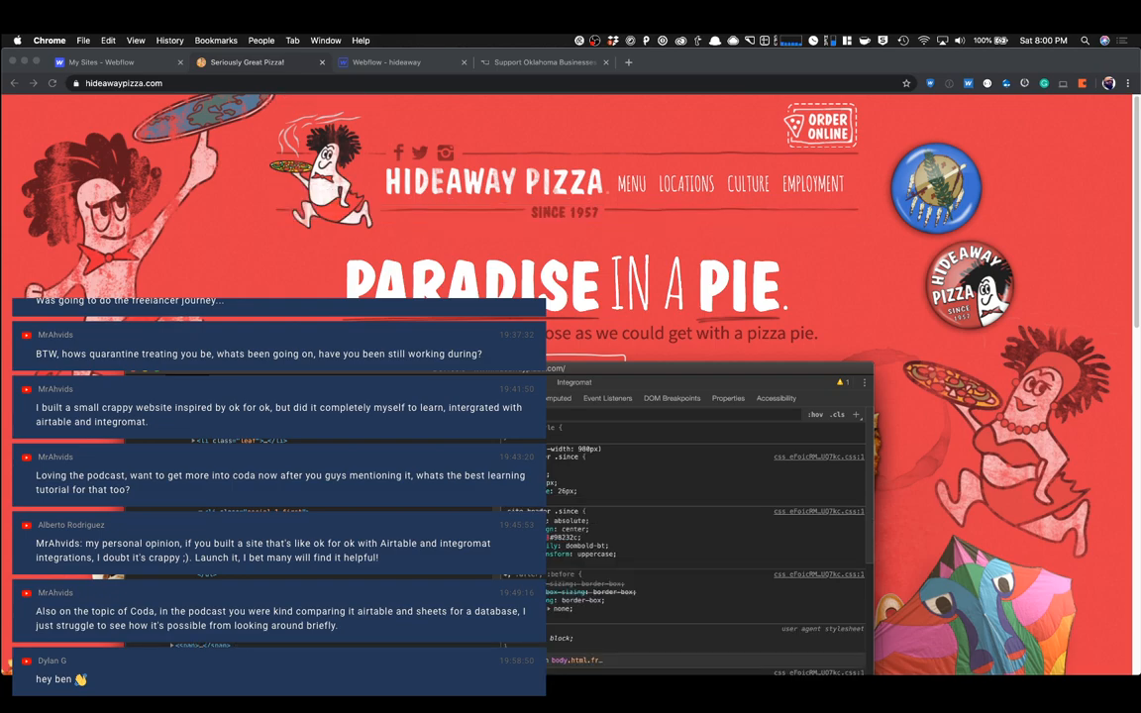
drag(402, 372, 414, 197)
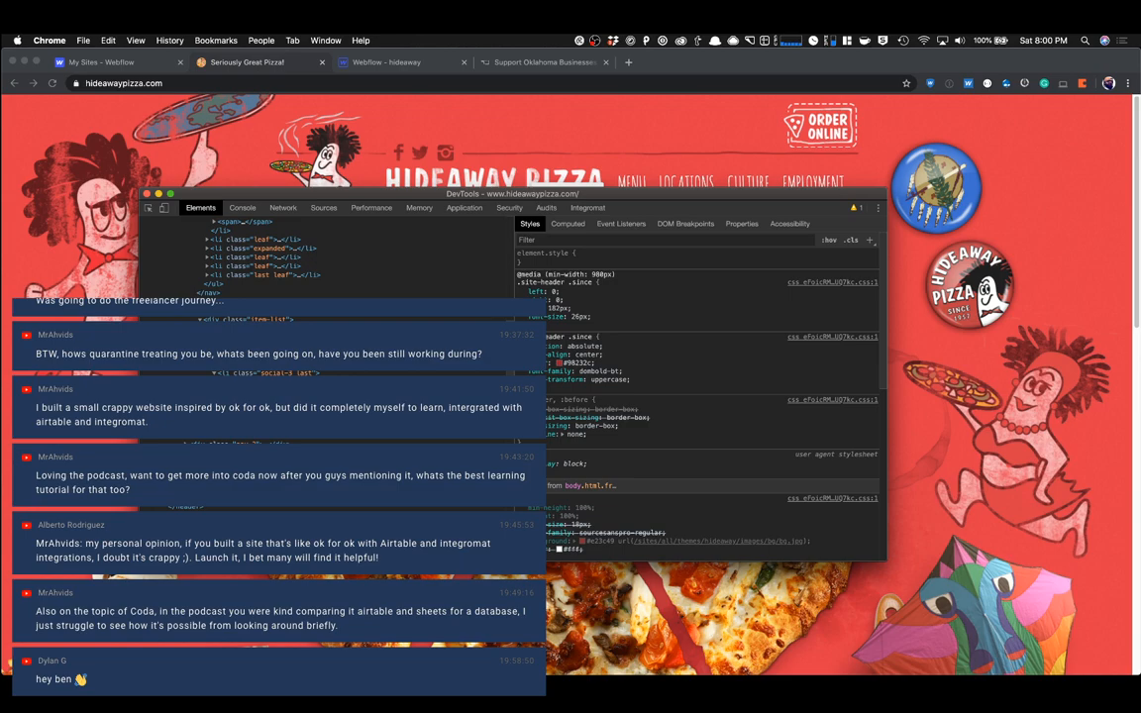
click(220, 472)
click(185, 471)
click(204, 480)
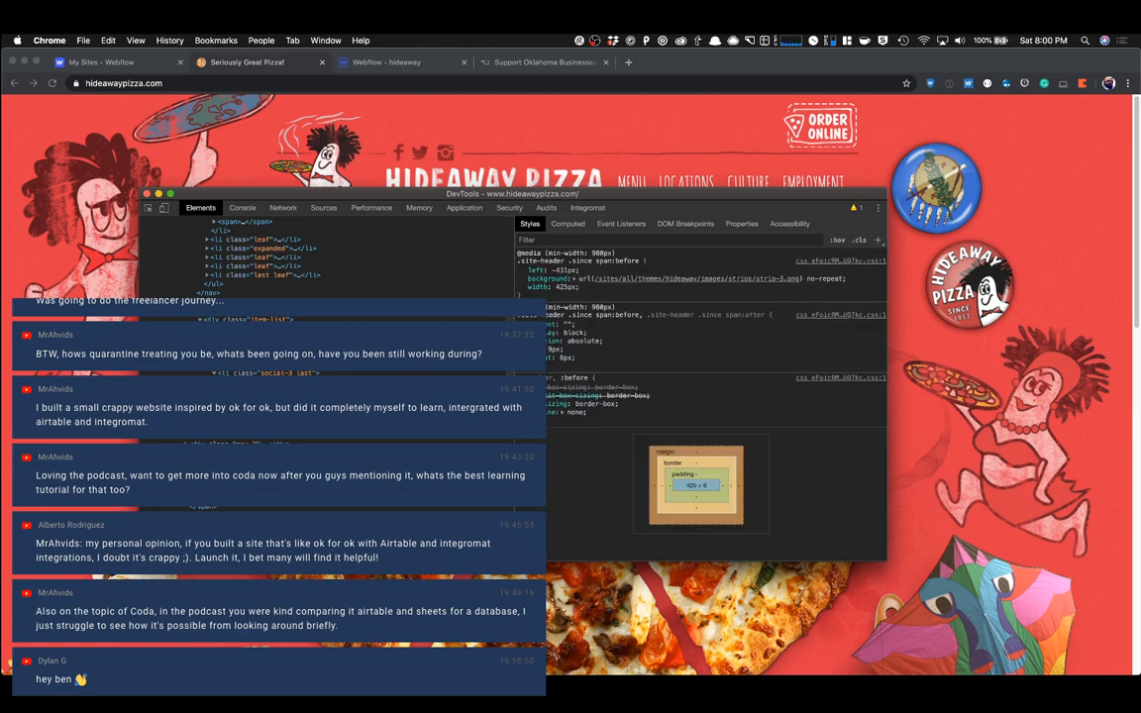
click(203, 499)
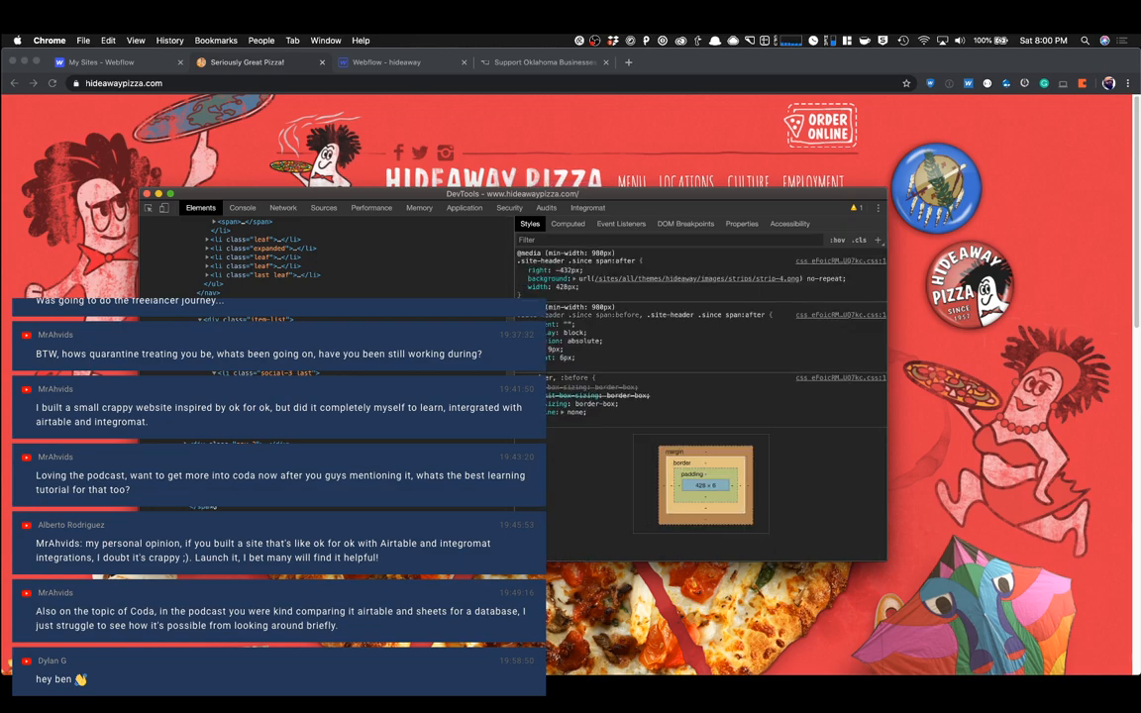
click(479, 129)
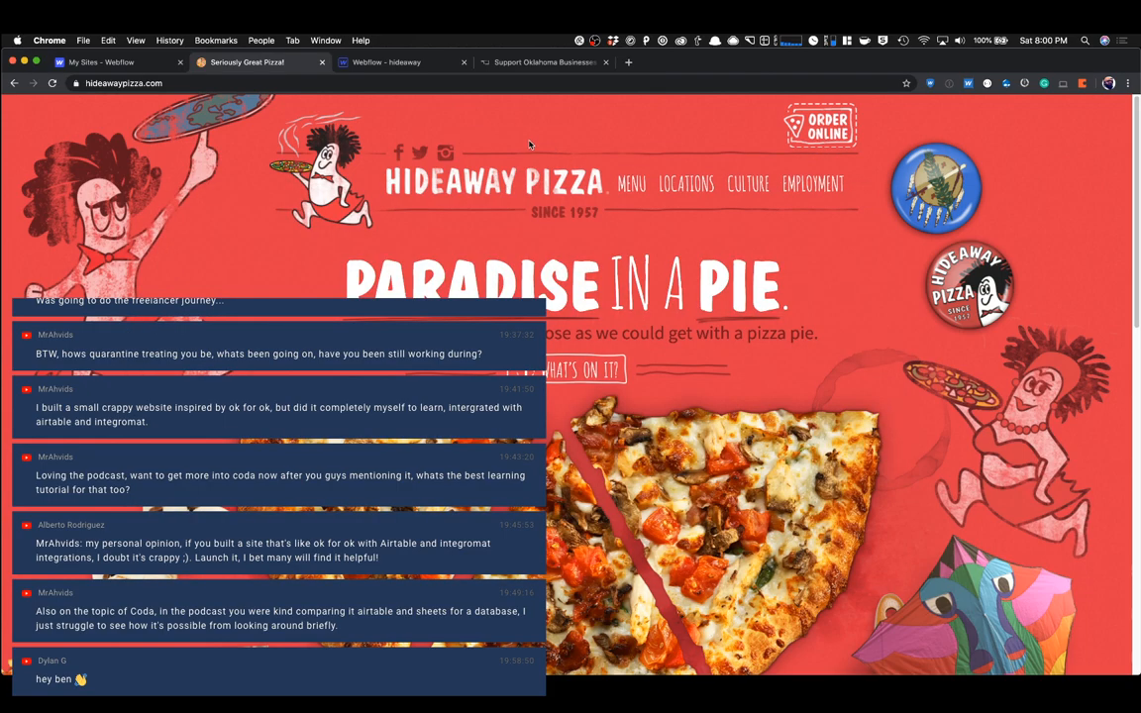
Return to the Webflow project and add a div block inside the Nav Main Row.
click(406, 62)
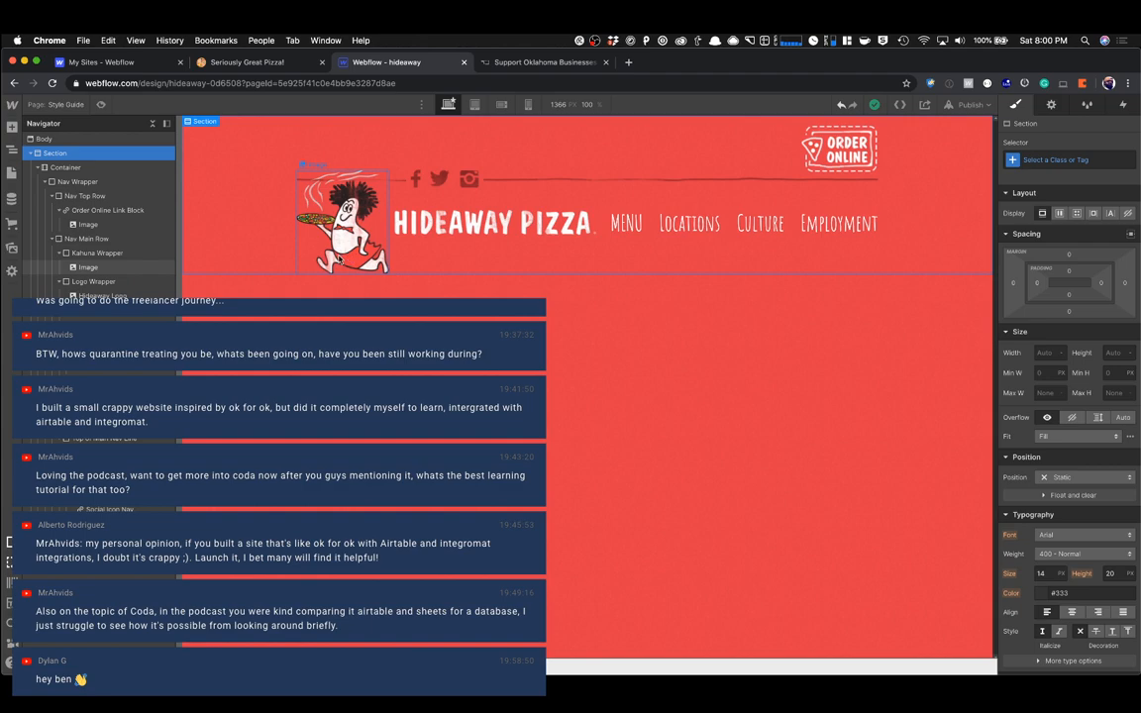
click(449, 267)
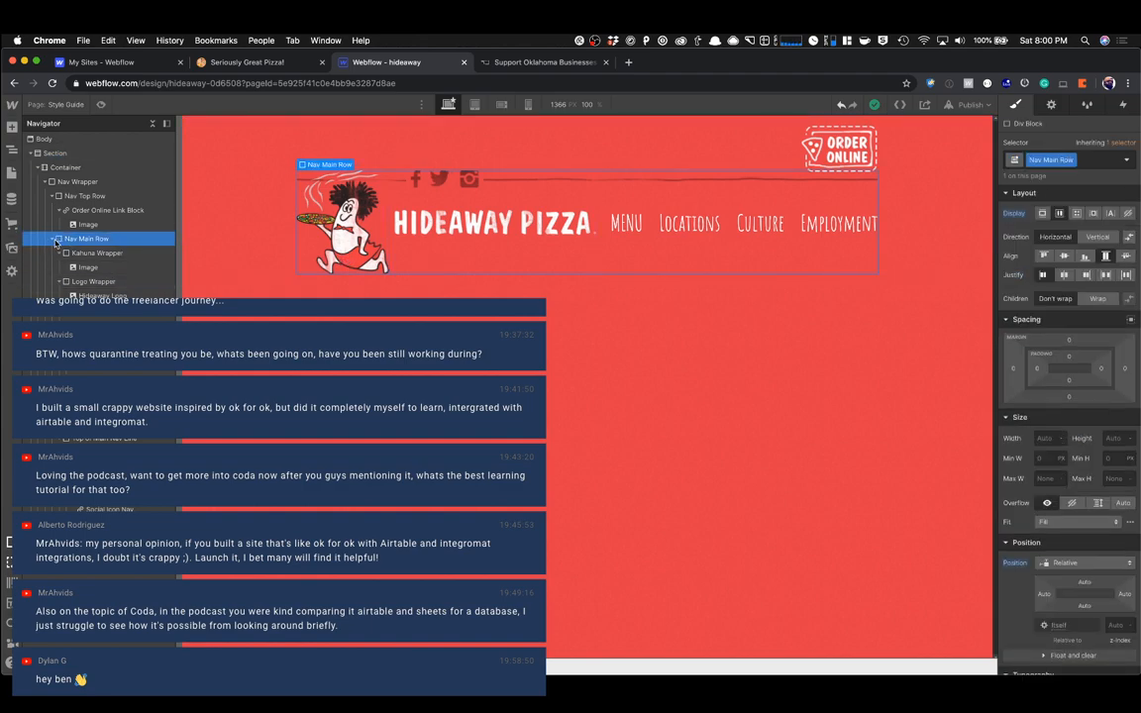
key(super+e)
text(div)
key(Return)
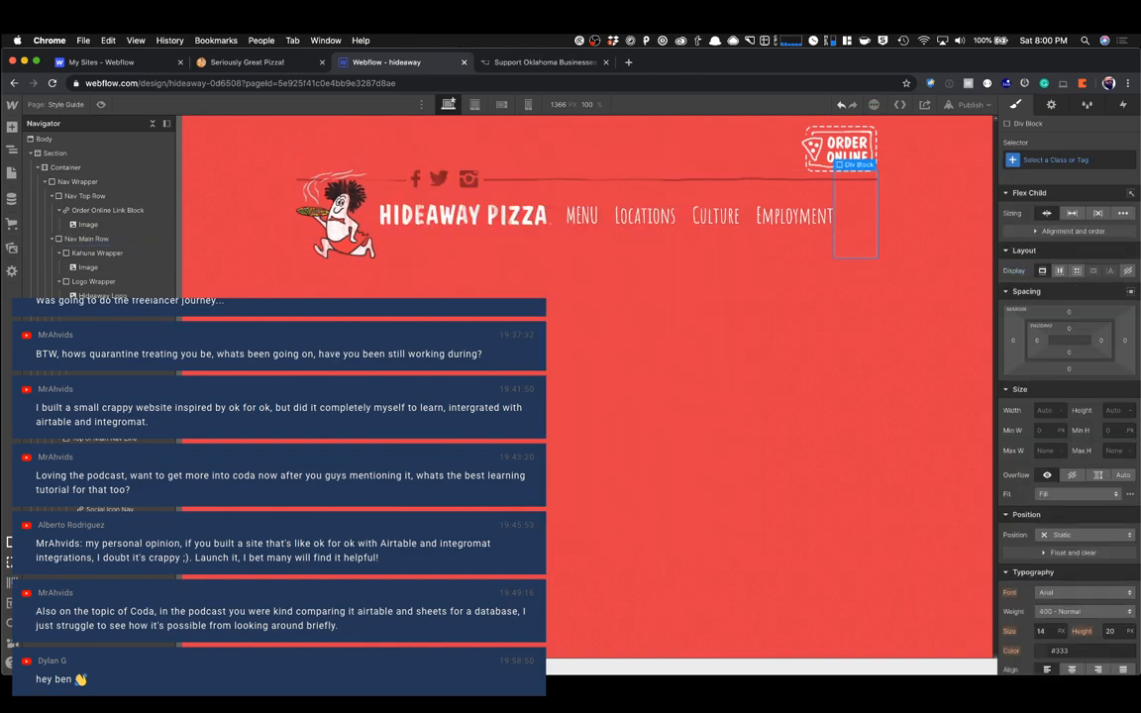
Give the new div block in the Nav Main Row the class Main Nav Bottom.
click(1088, 163)
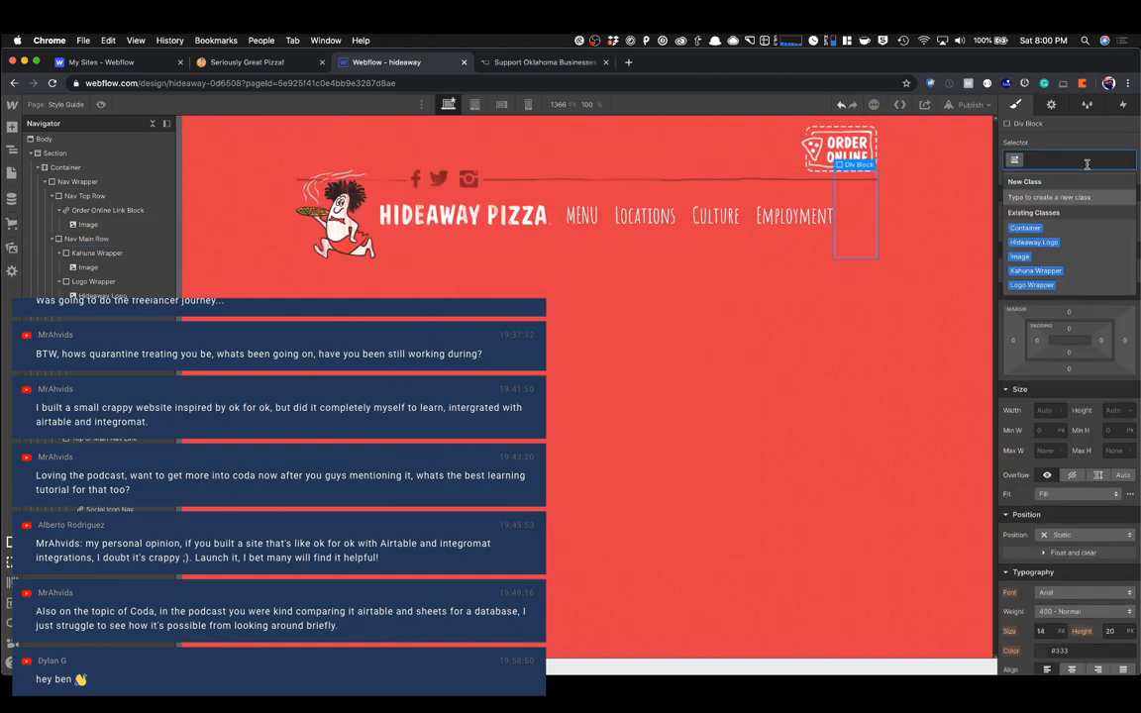
text(M)
key(Return)
key(BackSpace)
text(Main Na)
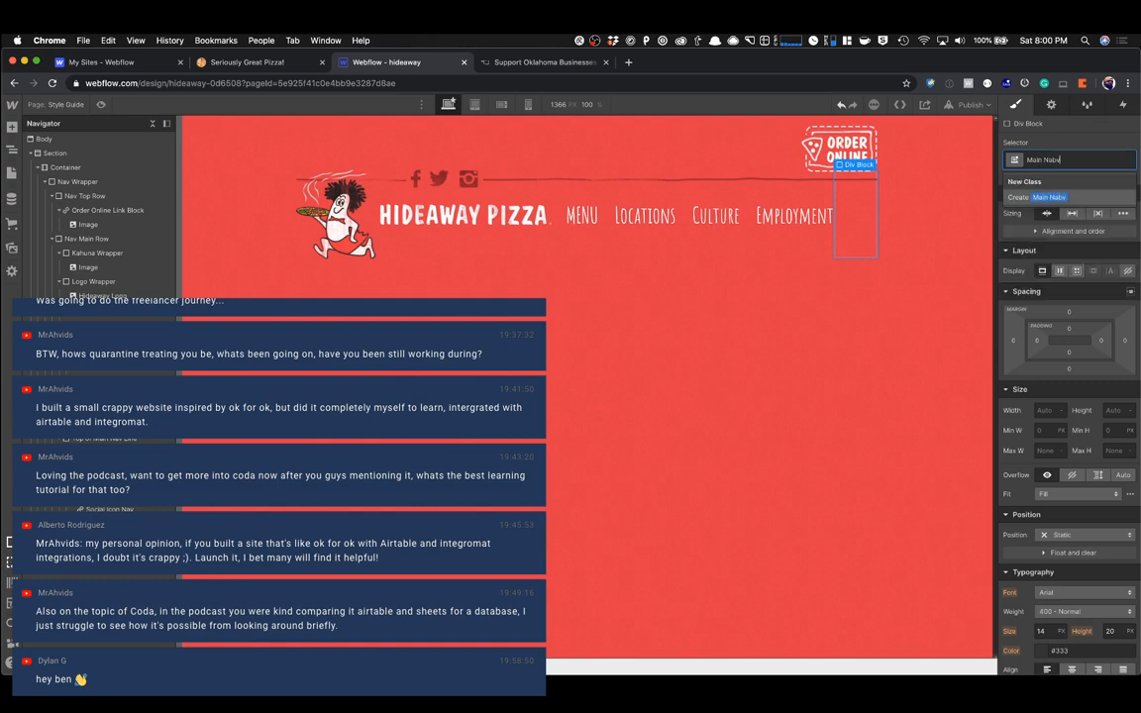
text(v Bottom)
key(Return)
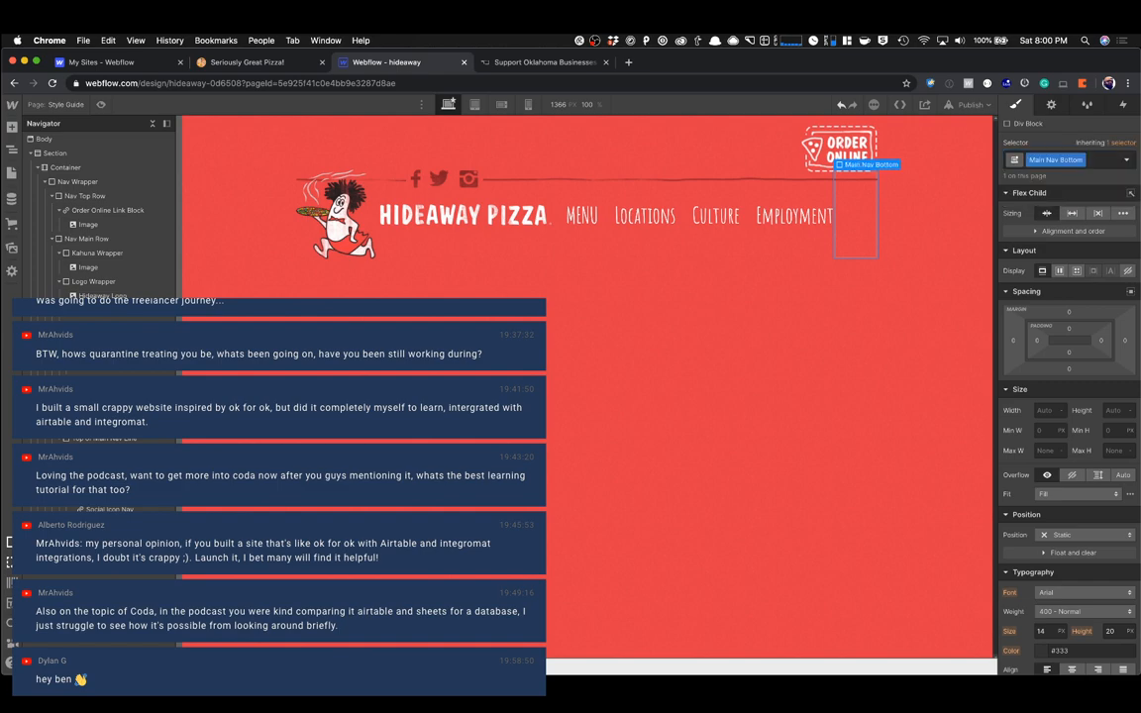
Position Main Nav Bottom absolutely with the preset that spans the bottom edge of the Nav Main Row.
scroll(1061, 416, down, 5)
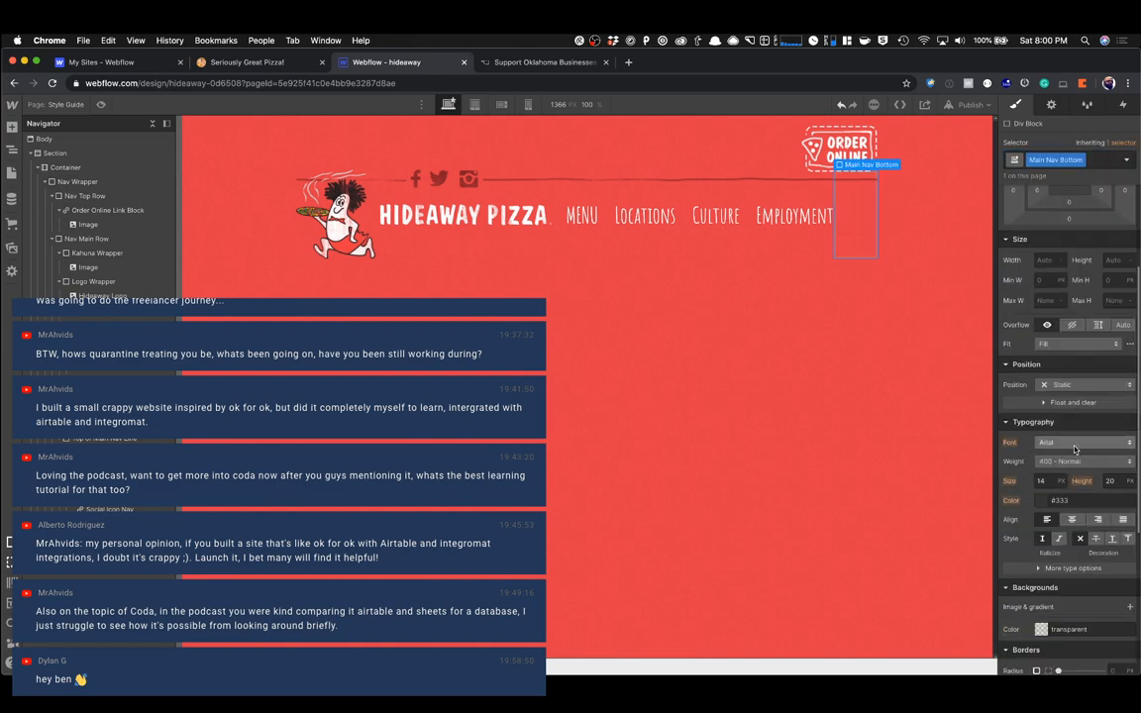
click(1075, 385)
click(1066, 414)
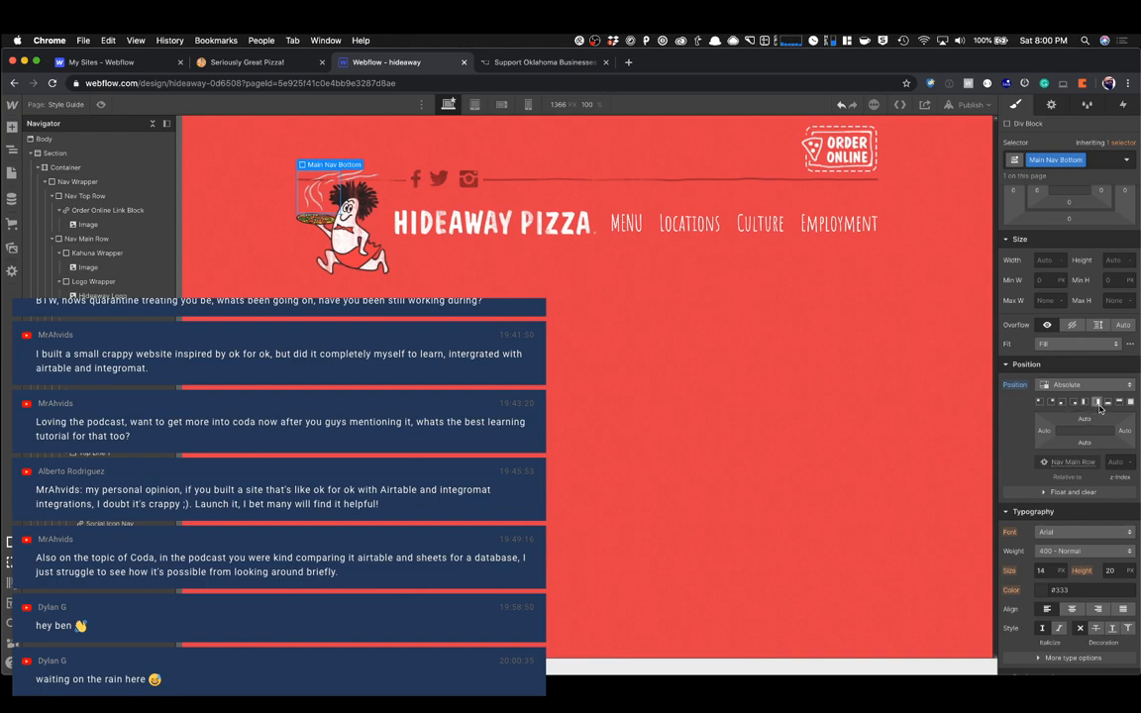
click(1108, 404)
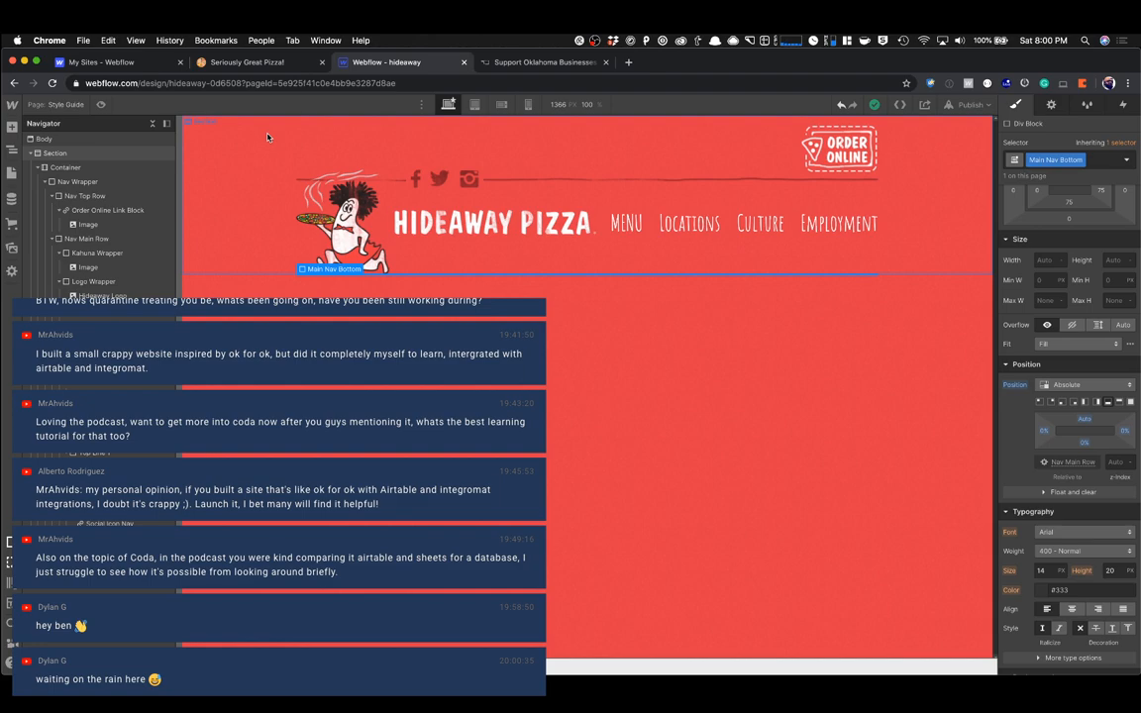
Check the SINCE 1957 line's layout on the live site and add three div blocks inside Main Nav Bottom.
click(255, 69)
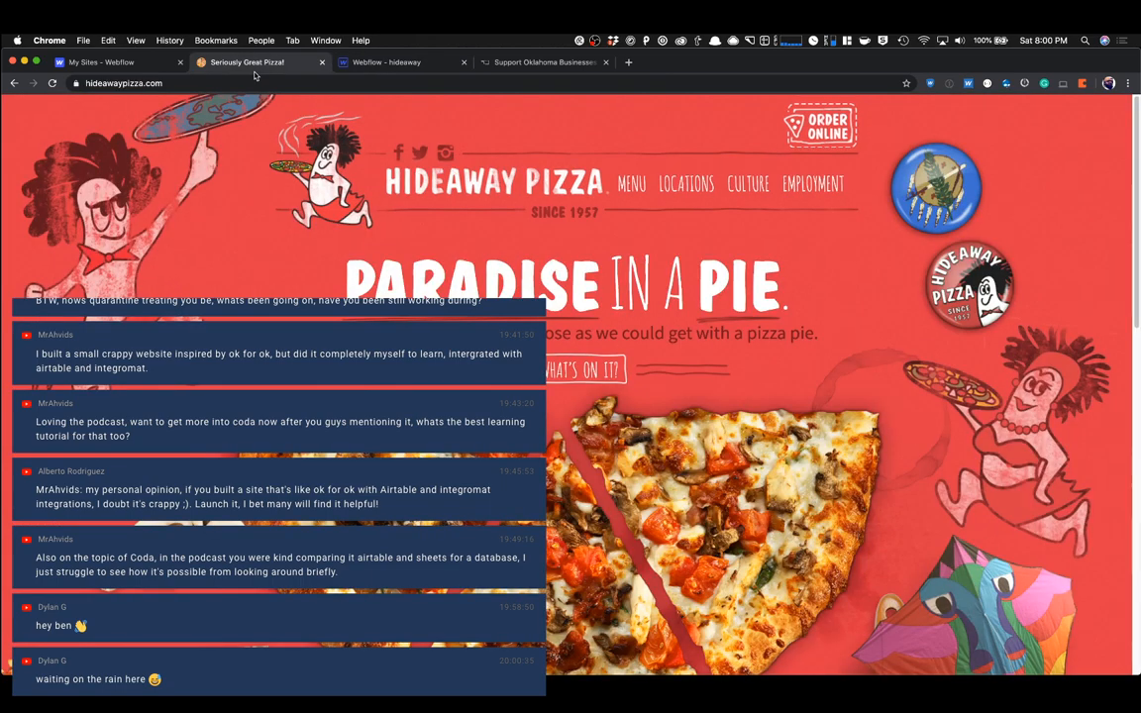
click(392, 64)
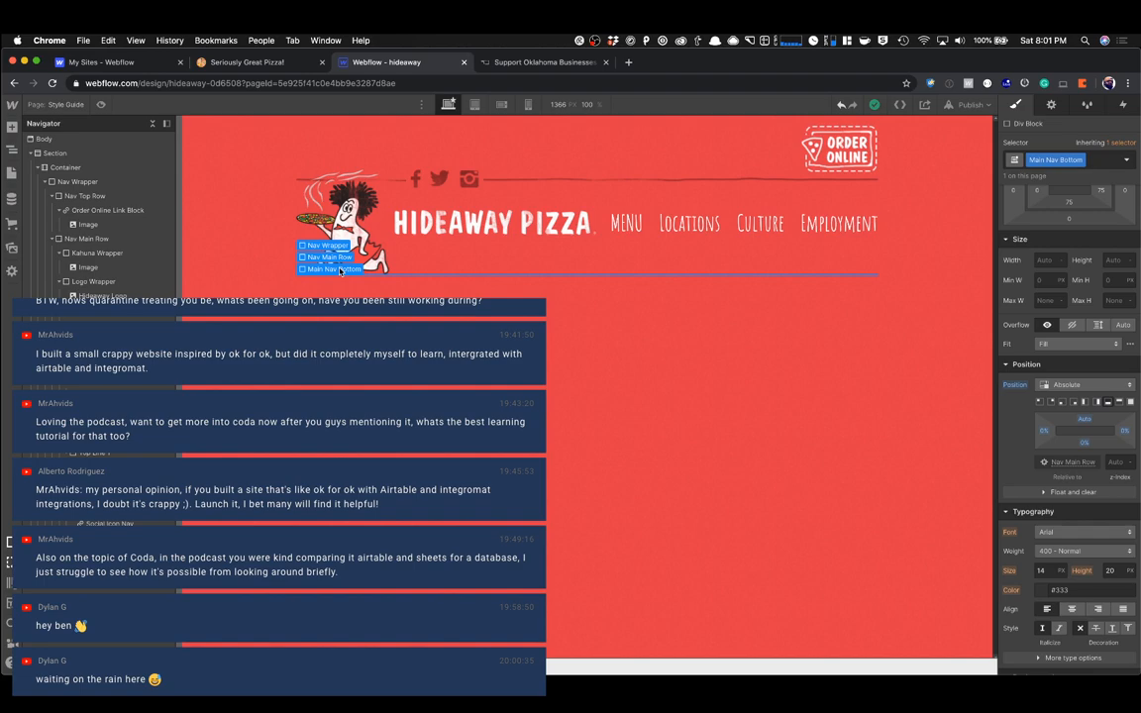
key(super+e)
text(div)
key(Return)
click(304, 250)
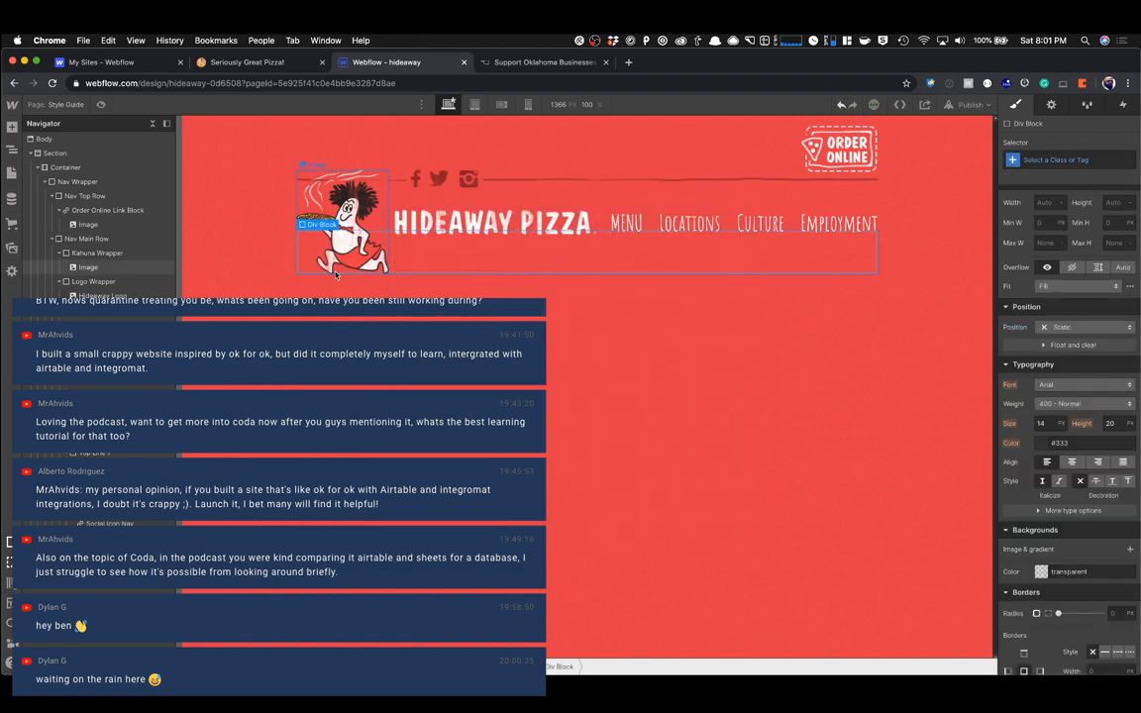
click(451, 250)
key(super+e)
text(div)
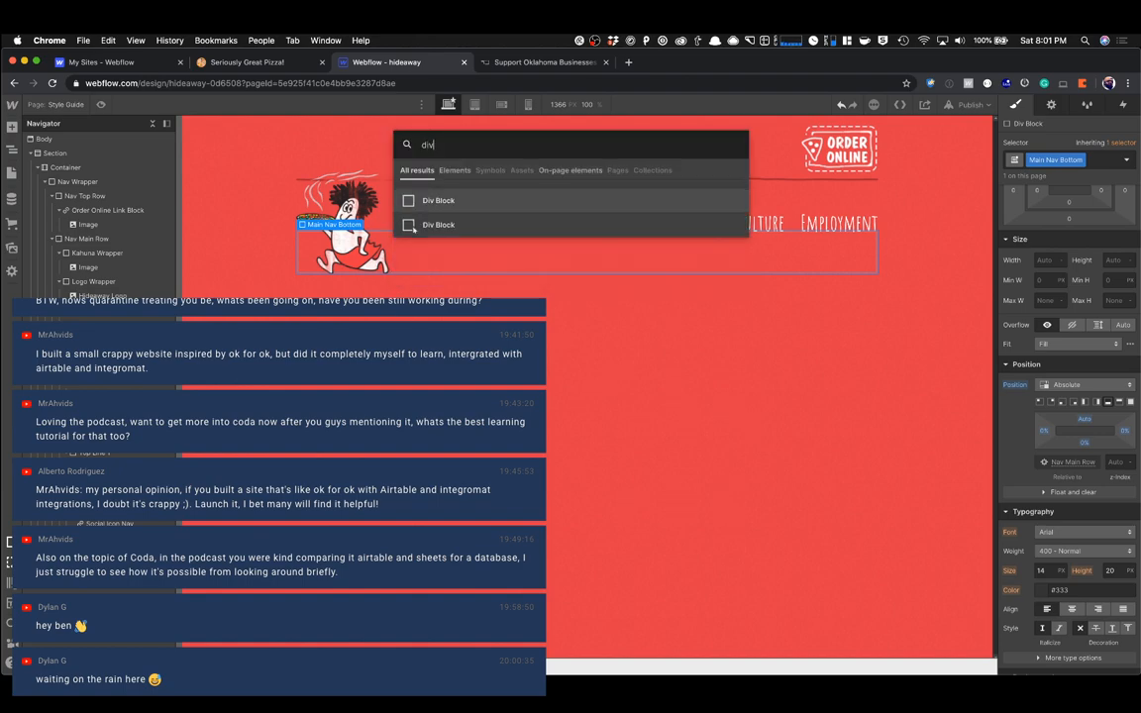
key(Return)
key(super+e)
text(div)
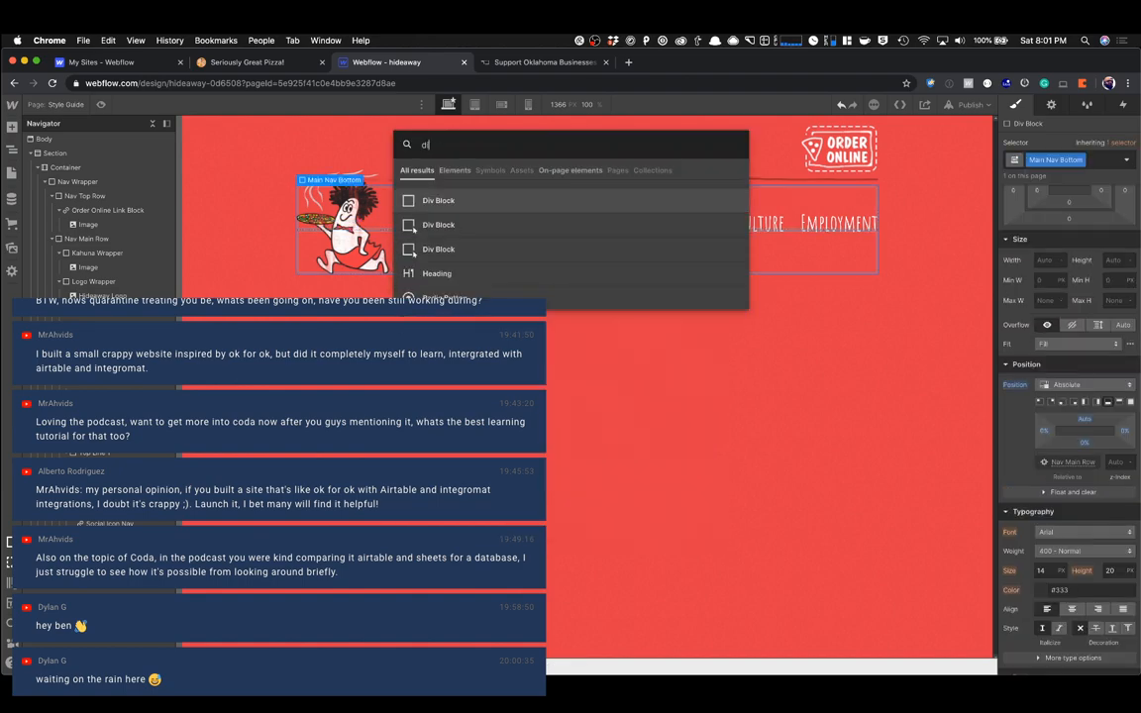
key(Return)
Set Main Nav Bottom's display to flex so its three div blocks sit in a horizontal row.
click(488, 246)
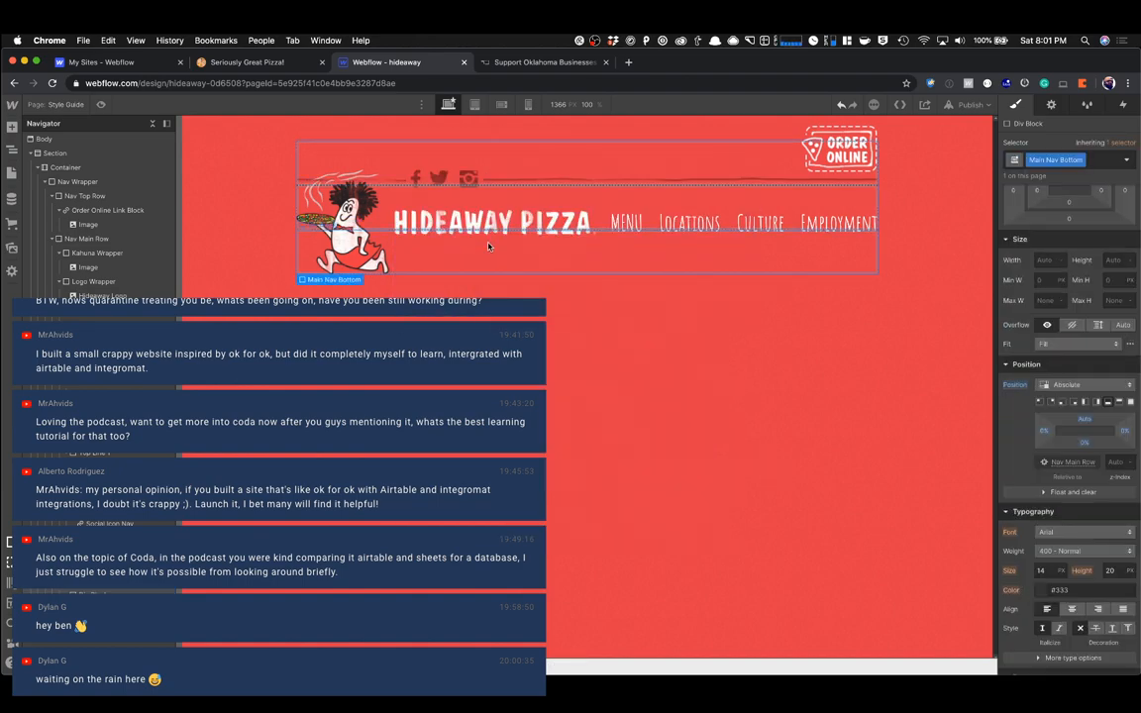
click(489, 246)
scroll(1077, 280, up, 3)
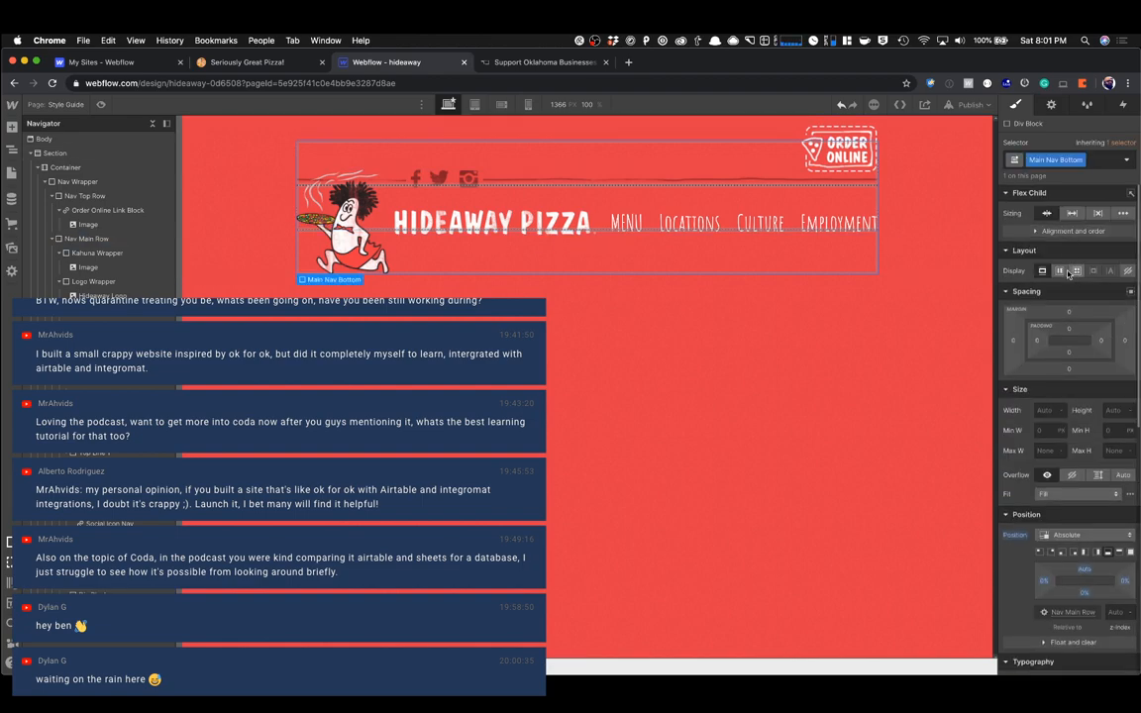
click(1060, 271)
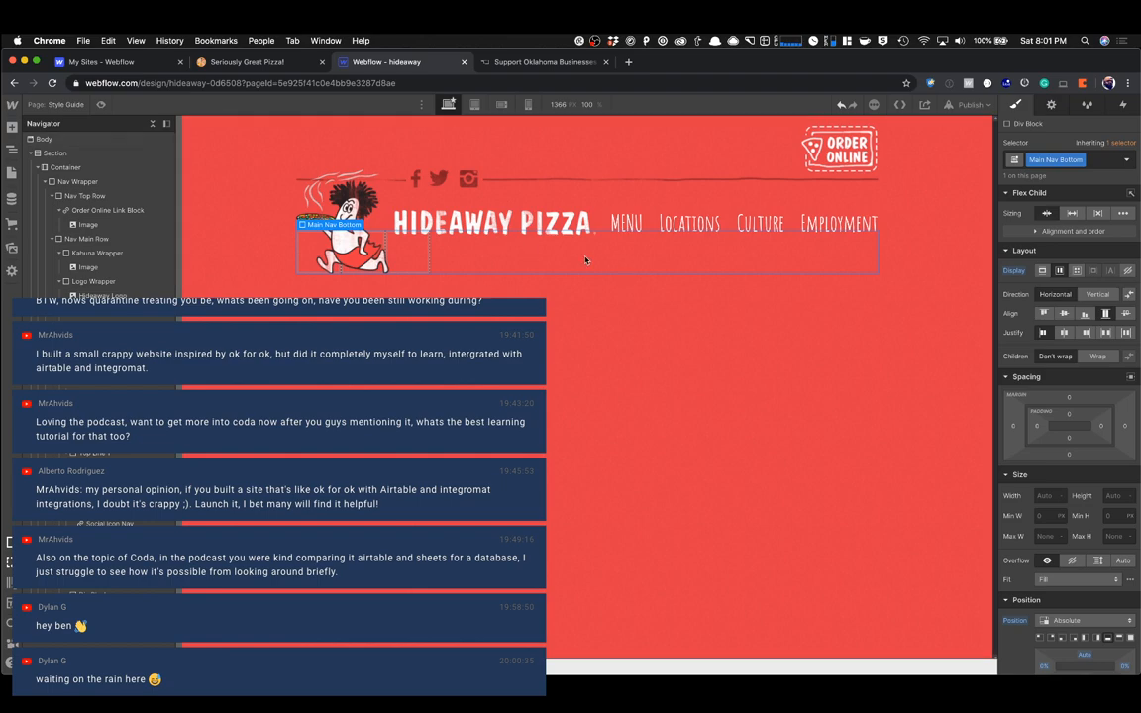
Give the first div block inside Main Nav Bottom the class Bottom Left.
click(330, 236)
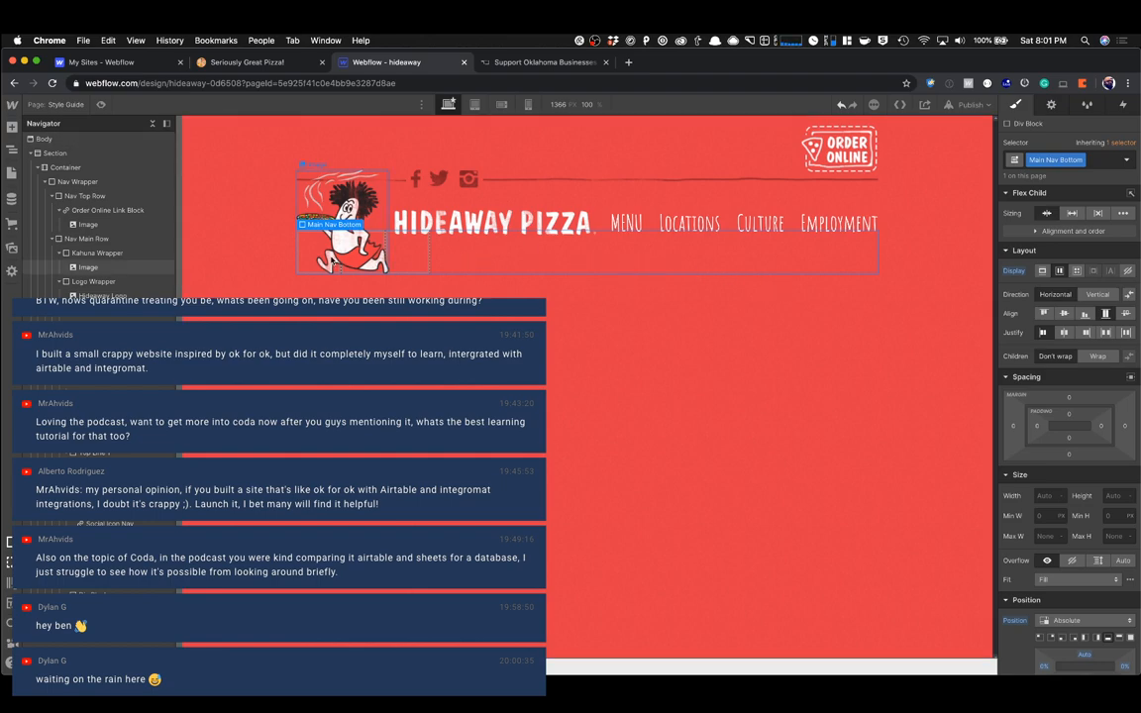
click(421, 261)
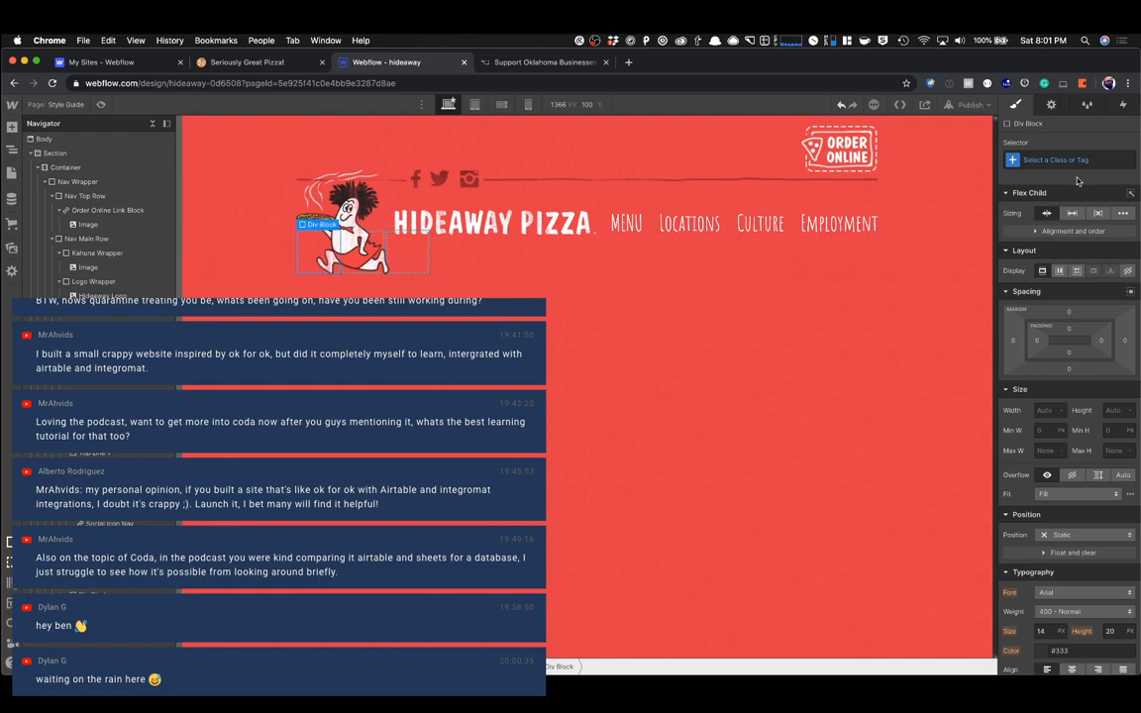
click(1028, 161)
text(Bottom Left)
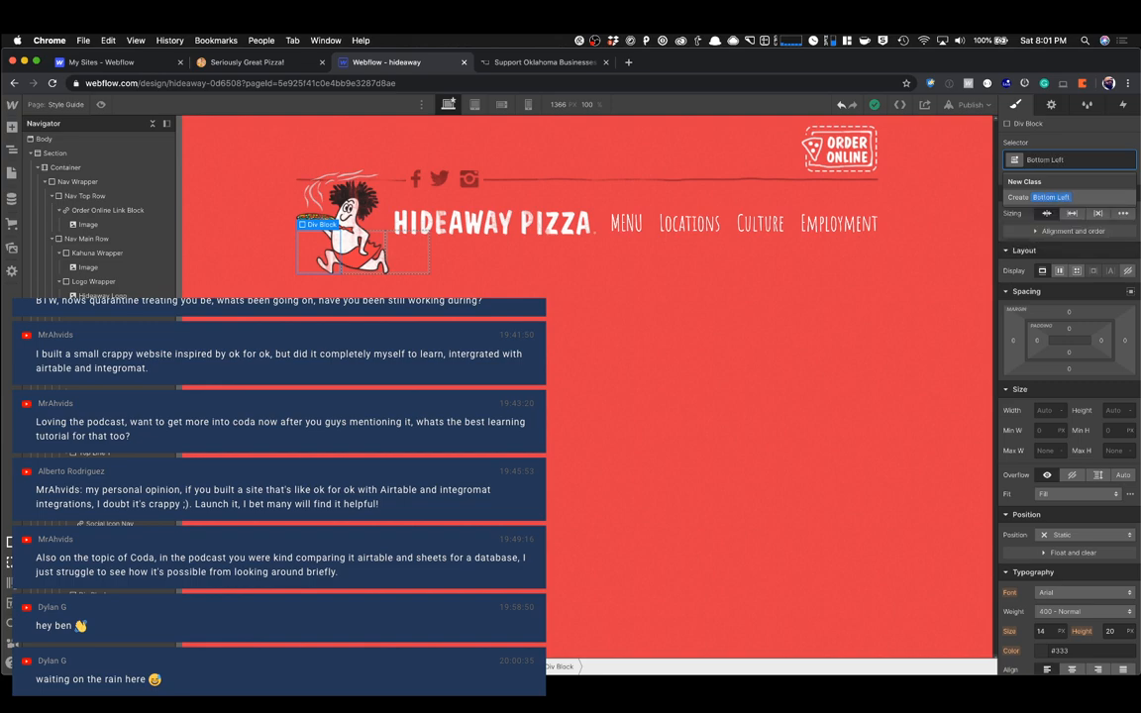
key(Return)
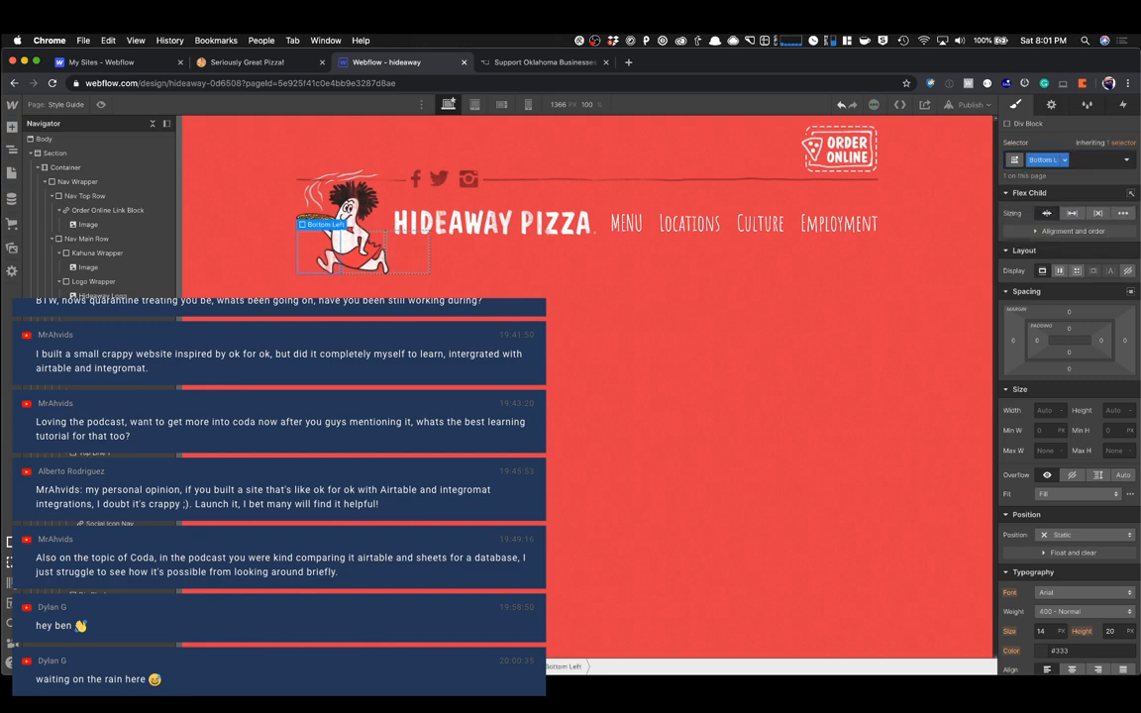
Add an image inside Bottom Left and assign it the strip-3 line graphic from the assets.
key(super+e)
text(imag)
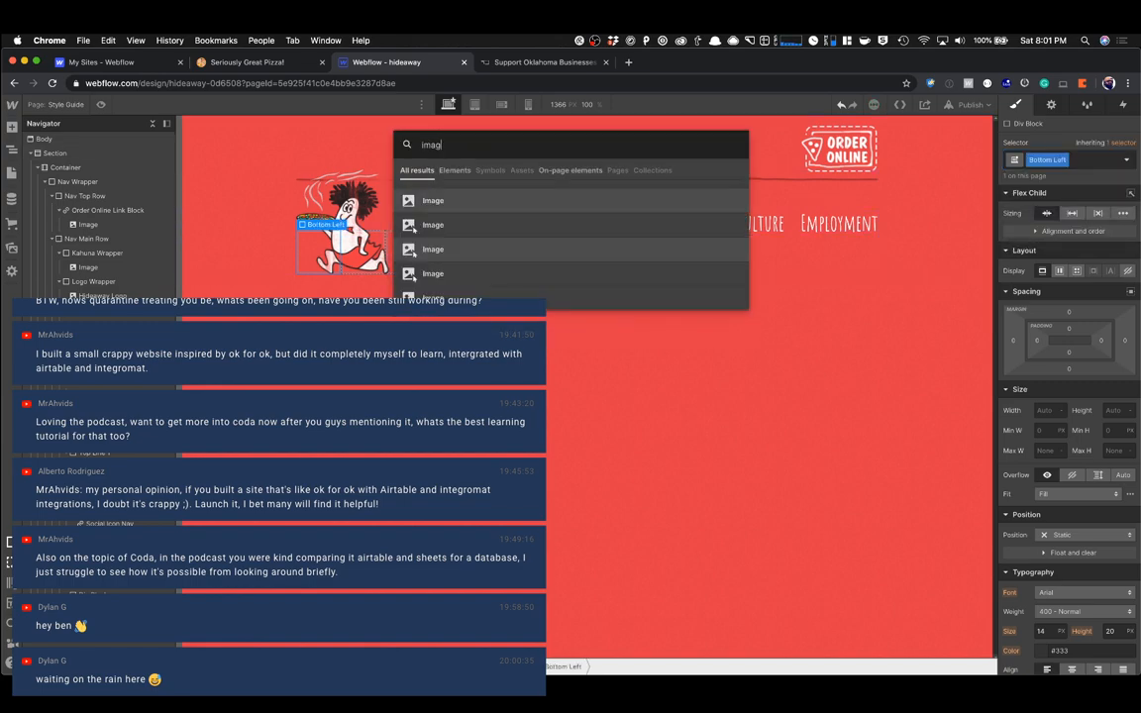
click(627, 206)
double_click(51, 181)
text(strip-3)
click(102, 223)
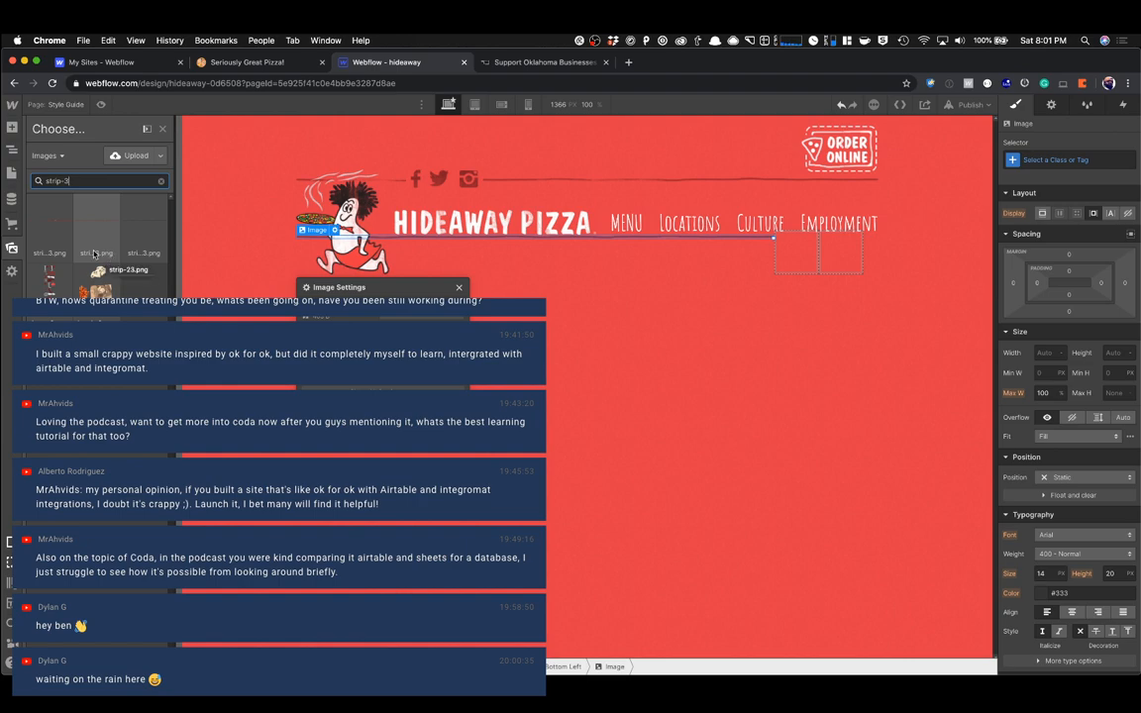
click(65, 254)
key(Escape)
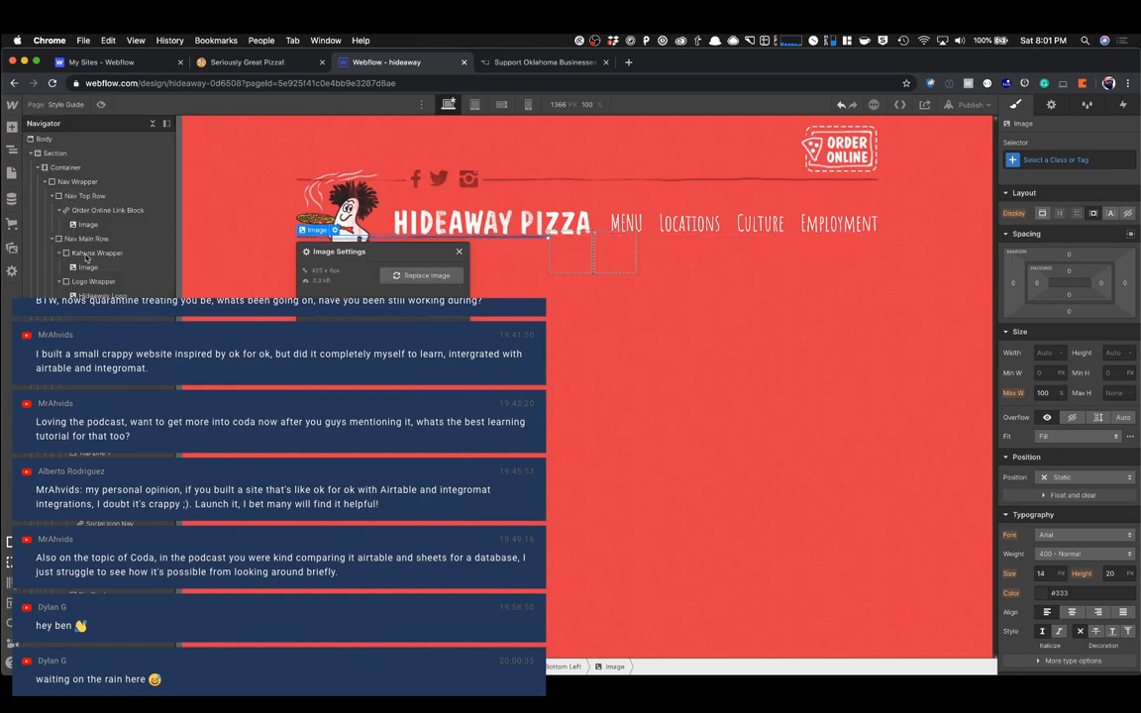
click(461, 257)
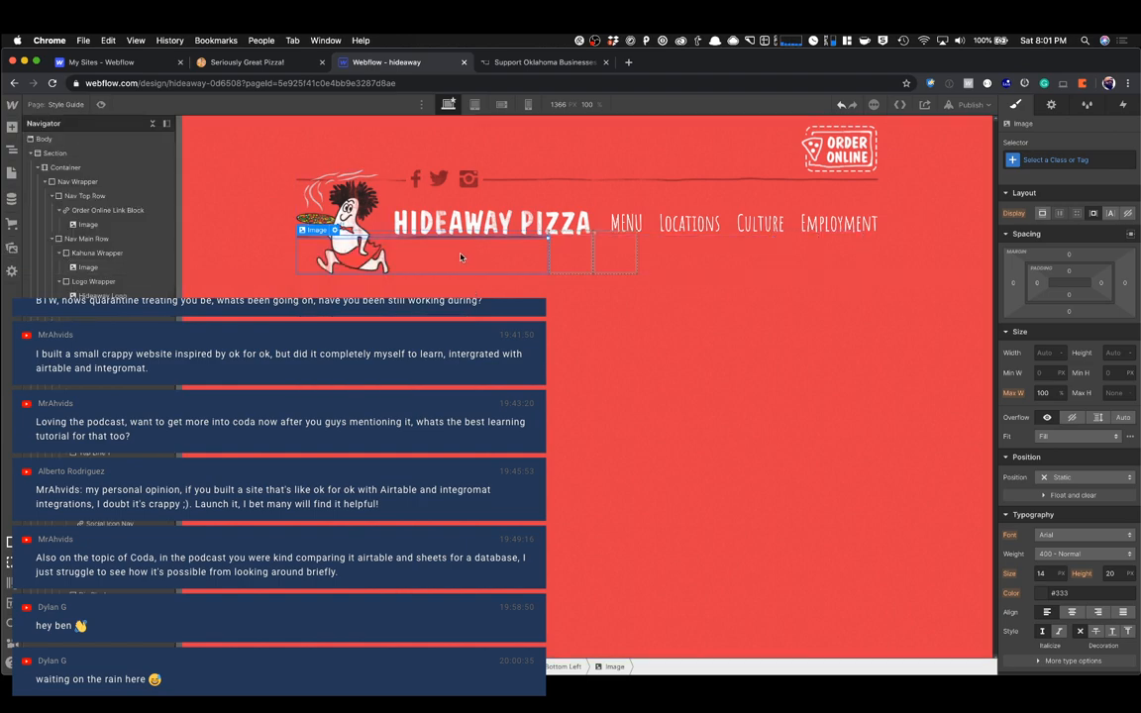
Align the children of Main Nav Bottom to the vertical center.
click(515, 272)
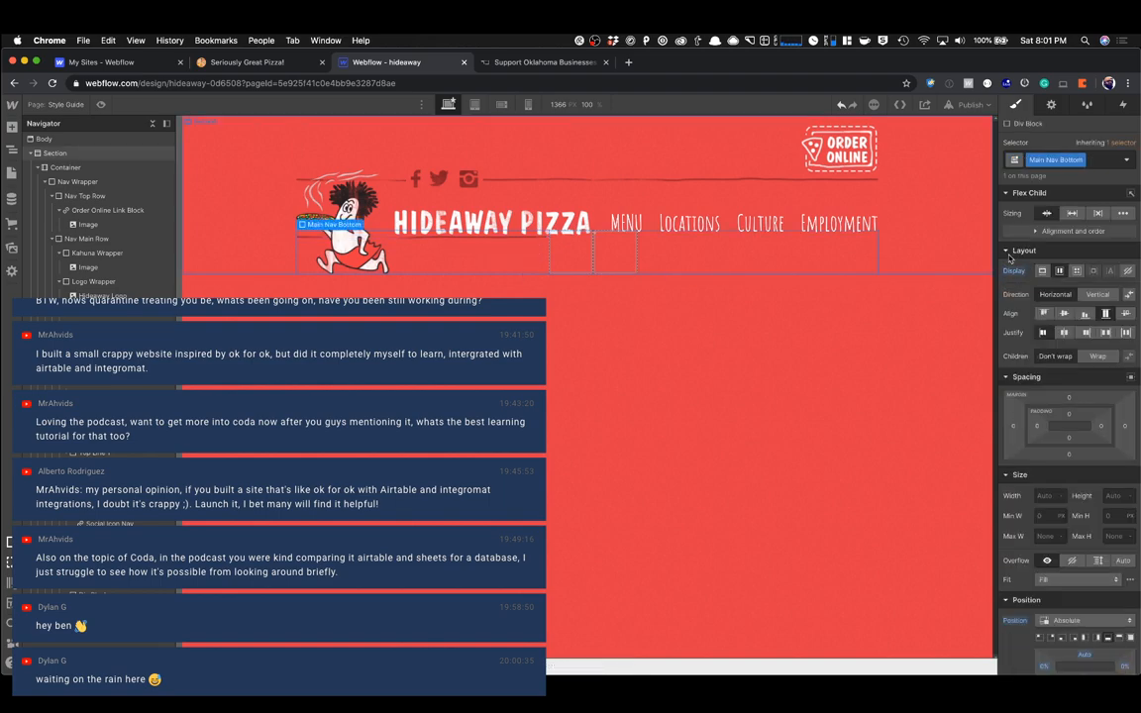
click(1066, 316)
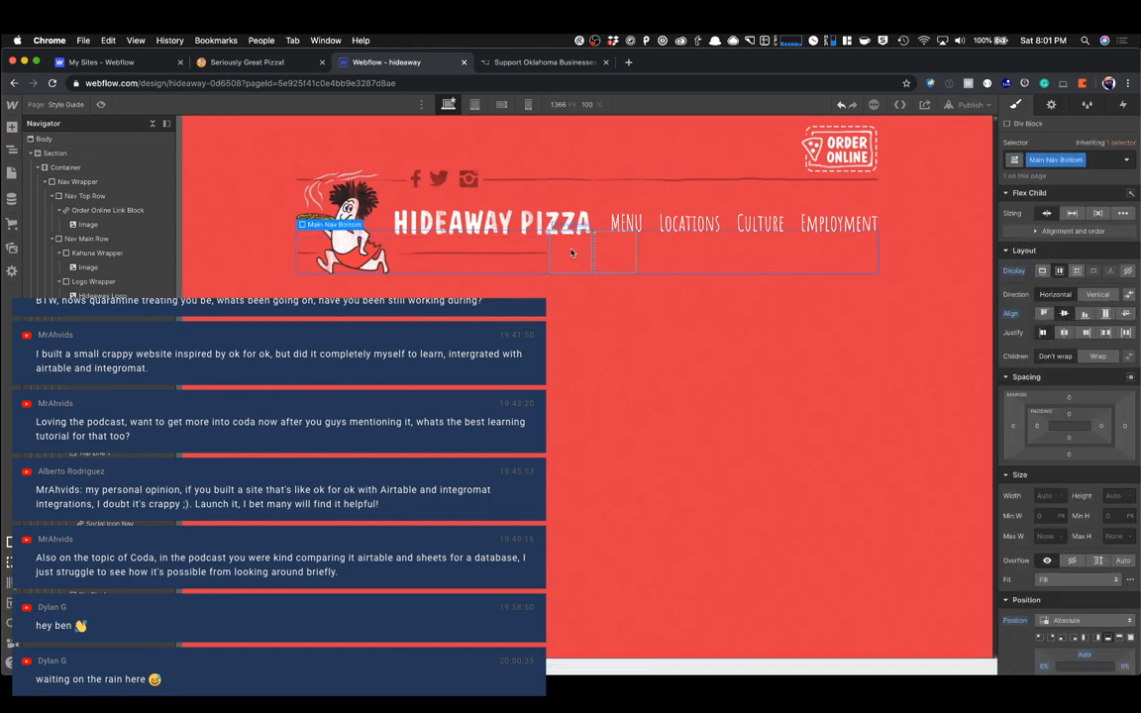
click(618, 256)
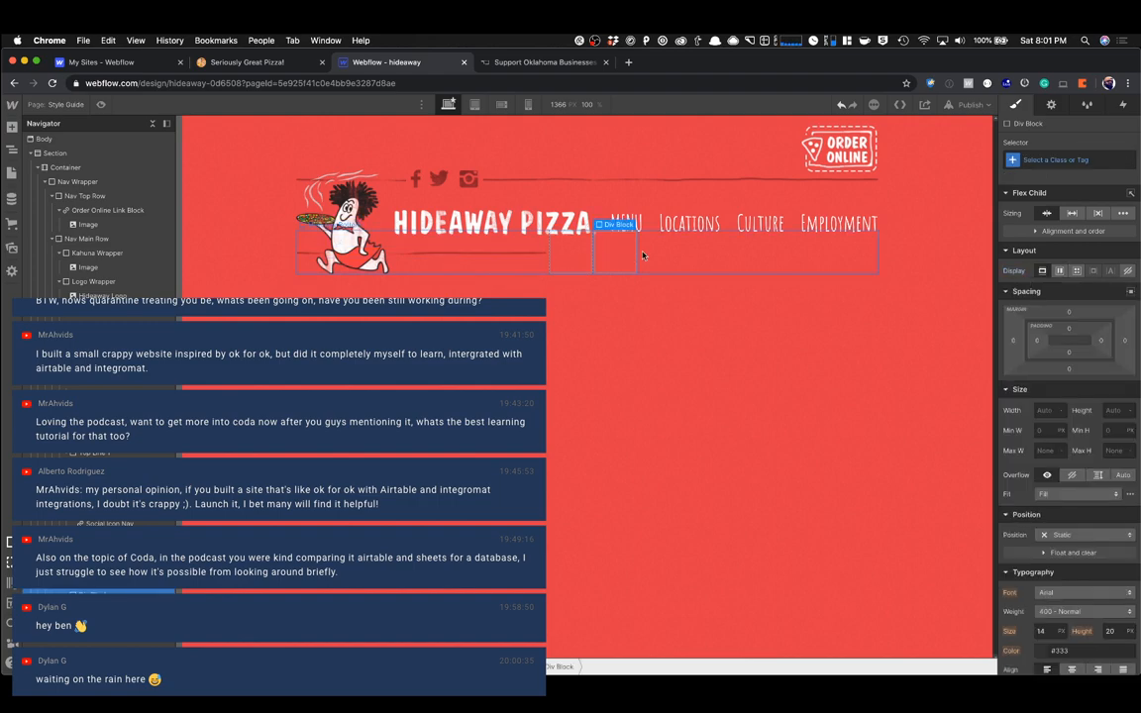
key(super+e)
text(div)
key(Return)
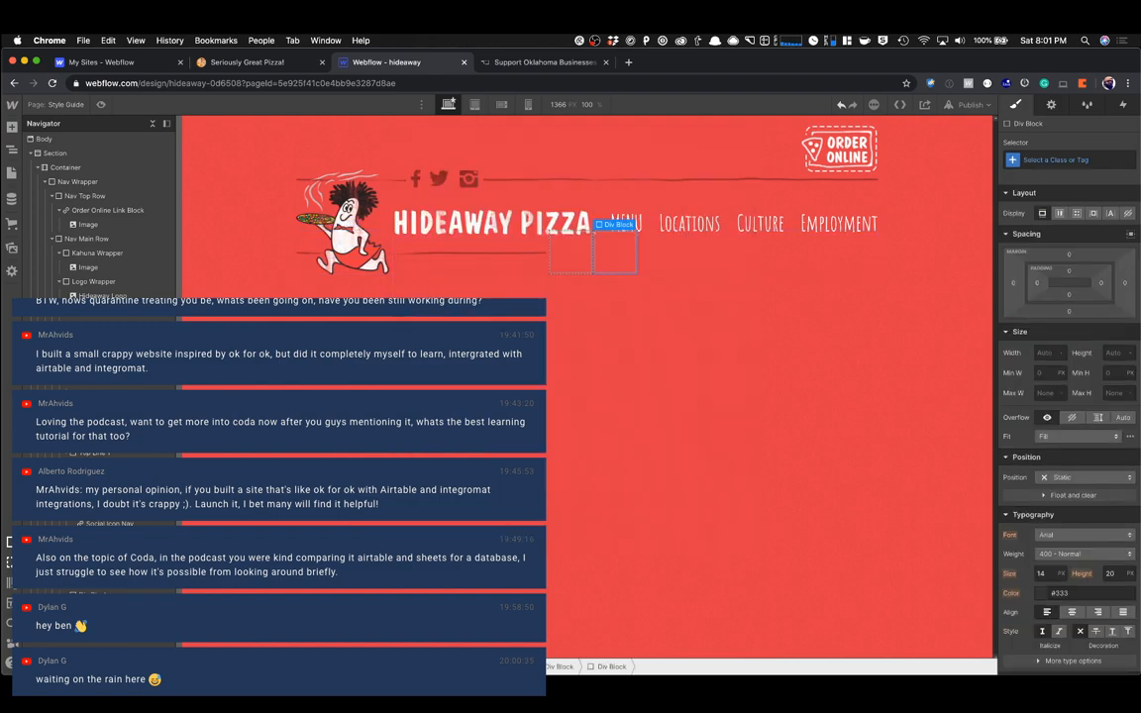
Add an image inside the third div block of Main Nav Bottom and assign it the strip-4 line graphic.
click(623, 246)
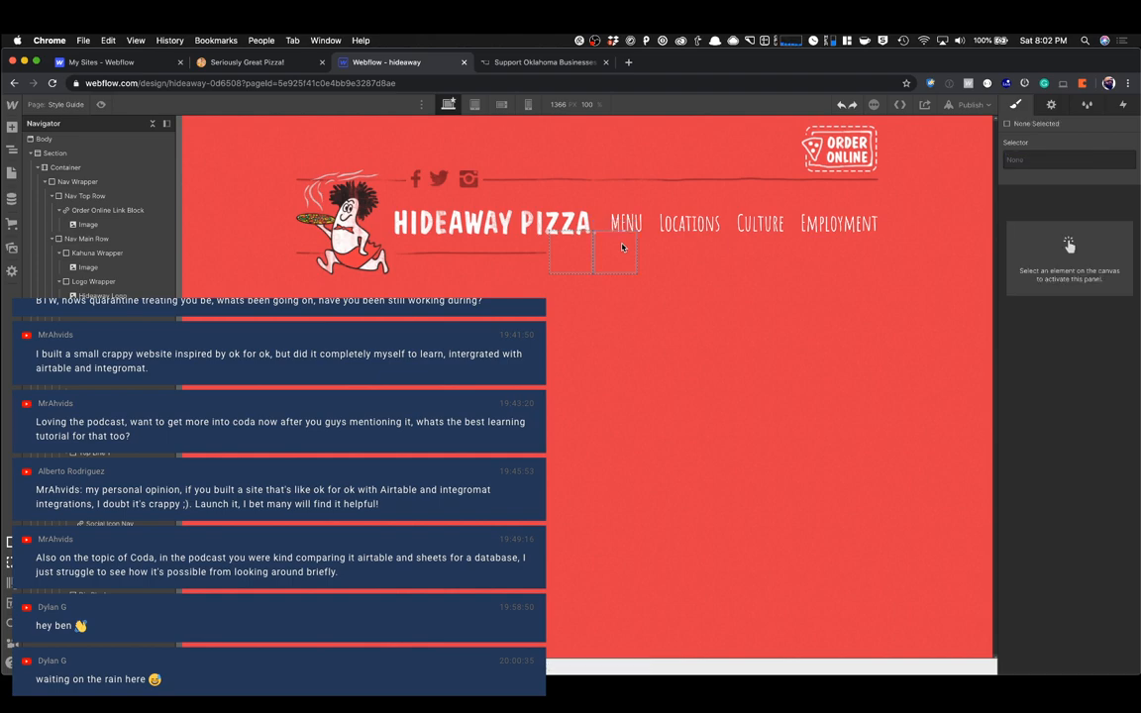
key(super+e)
text(imag)
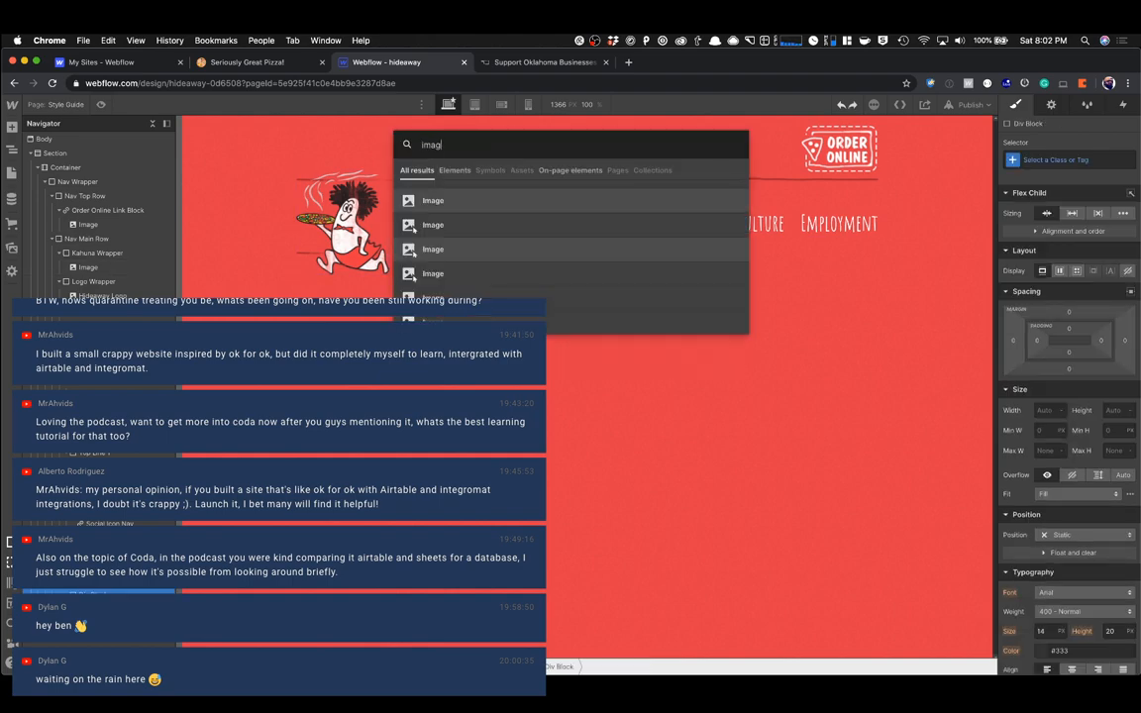
click(657, 198)
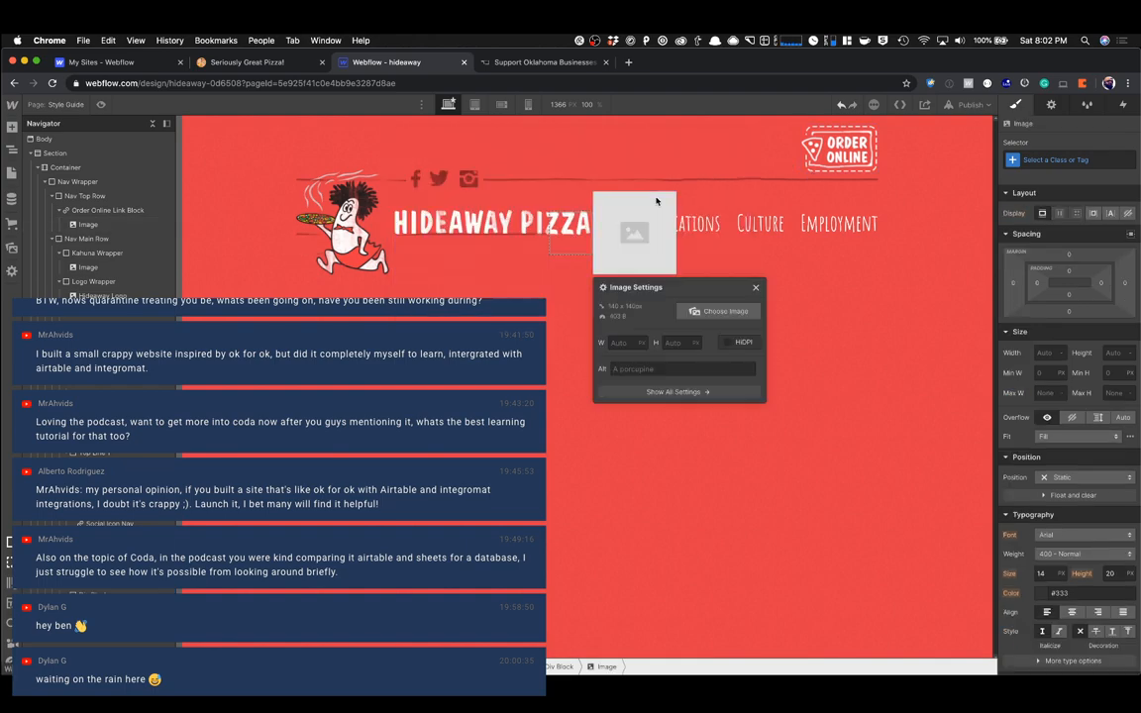
click(718, 311)
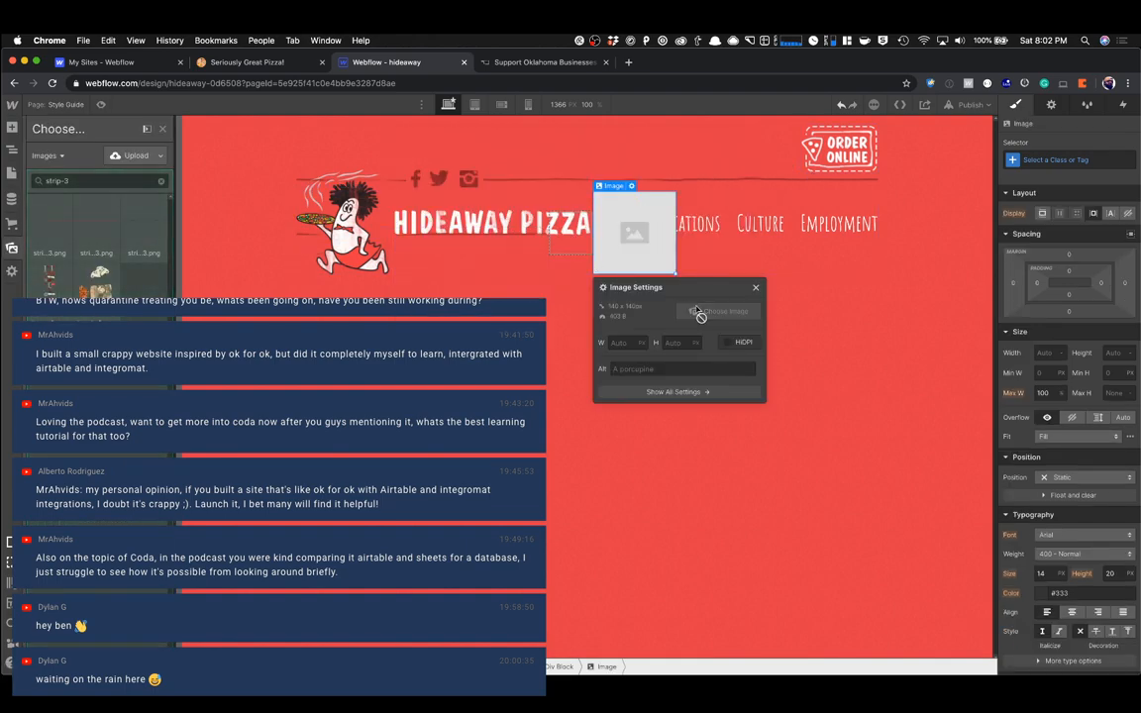
click(114, 182)
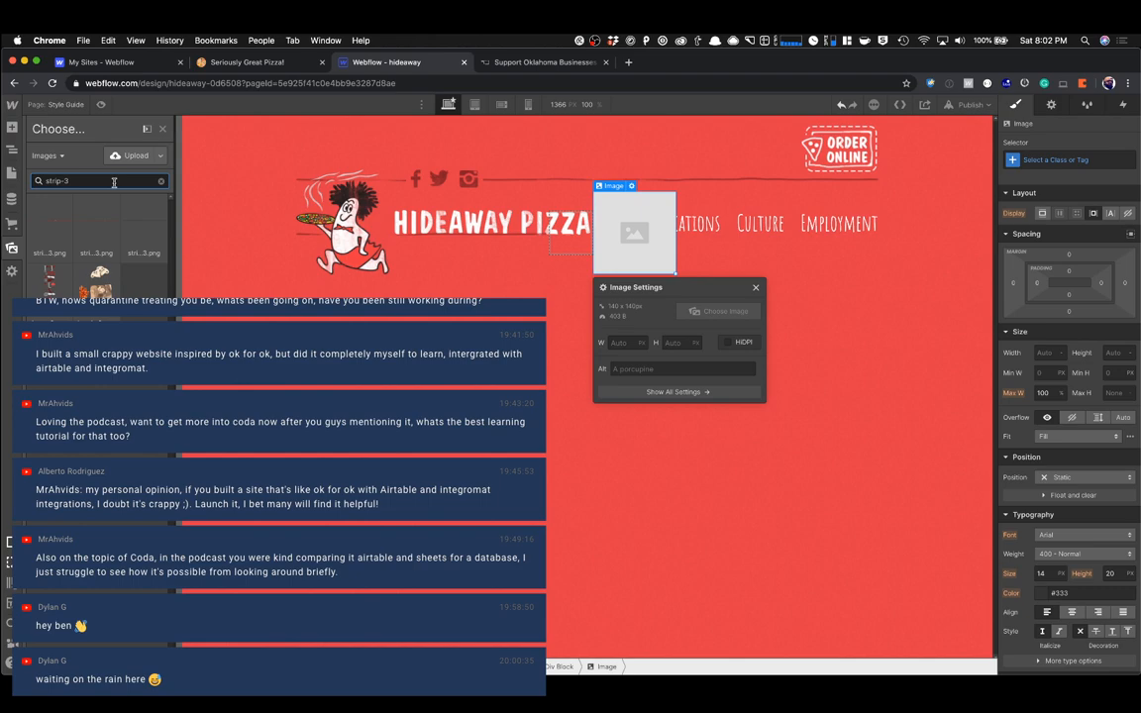
key(BackSpace)
text(4)
click(94, 222)
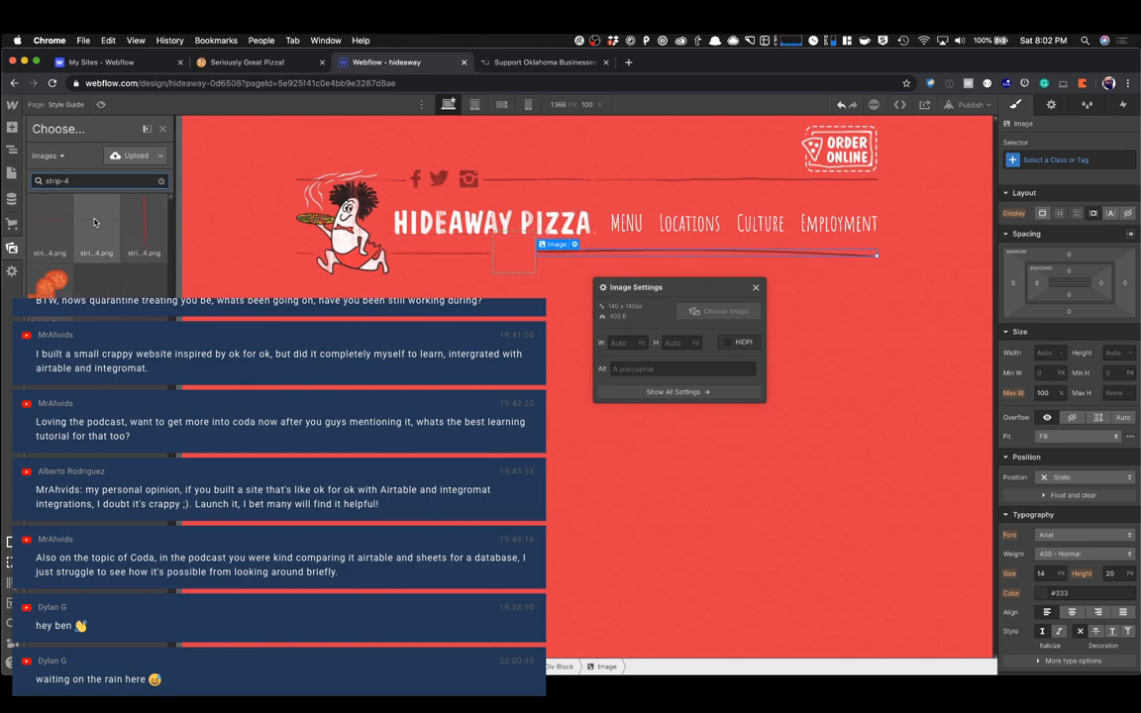
click(52, 224)
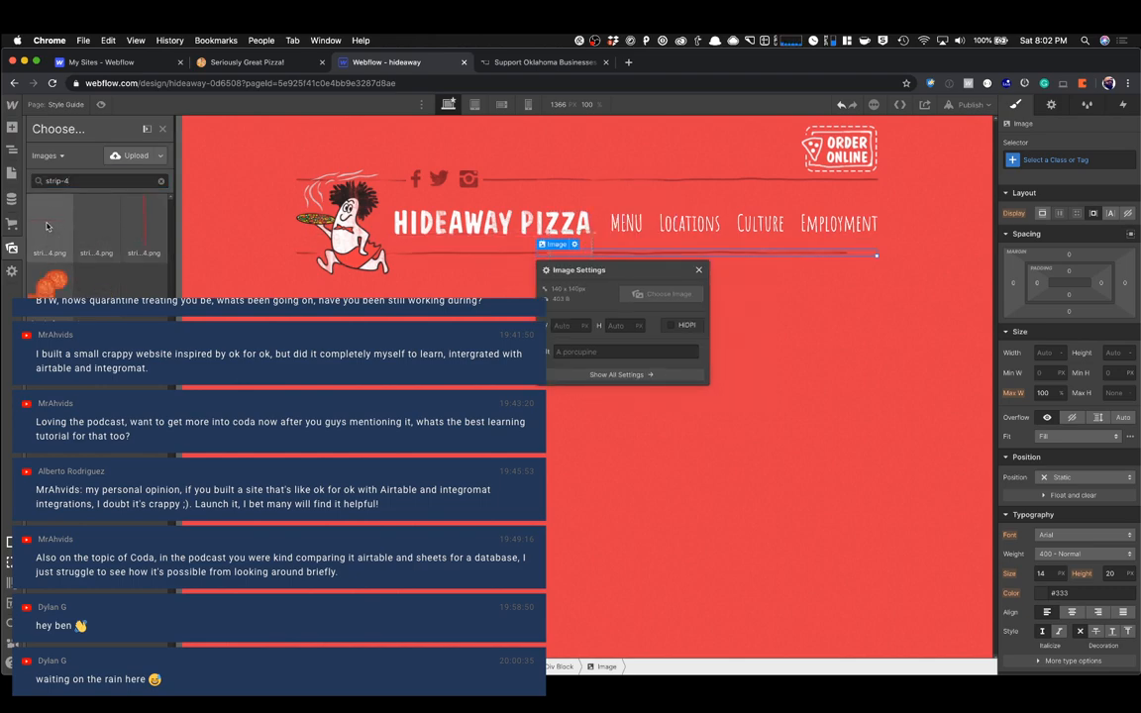
click(575, 259)
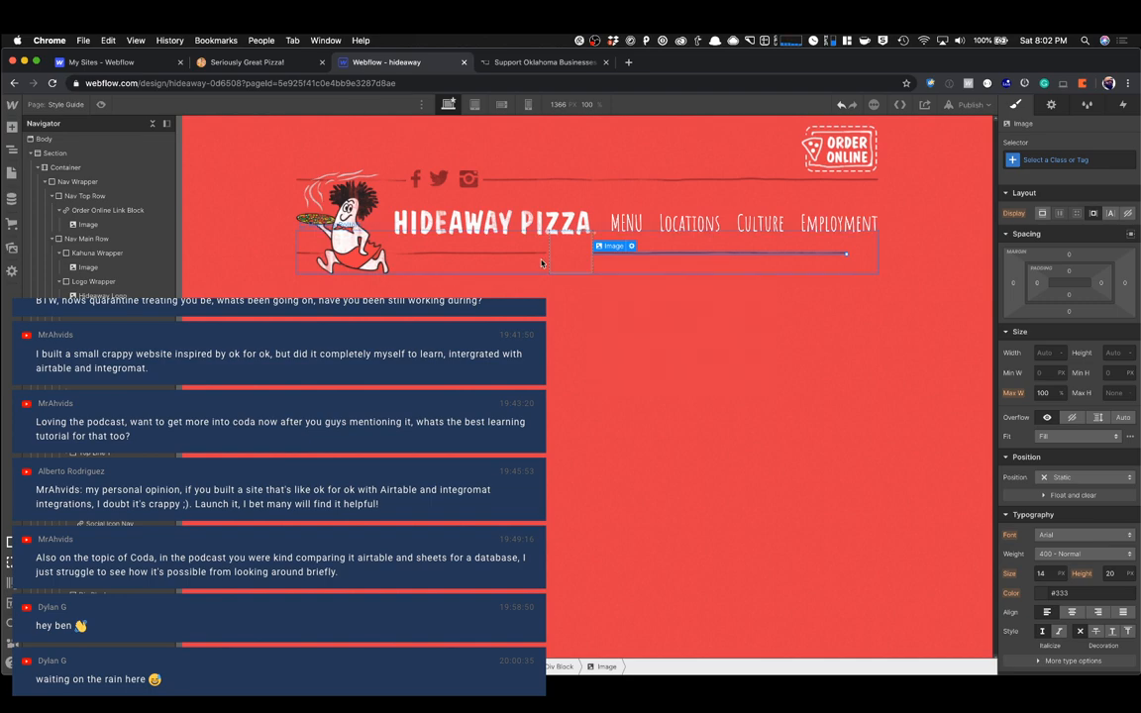
Add a text block inside the middle div block of Main Nav Bottom.
click(575, 259)
click(575, 258)
key(super+e)
text(tex)
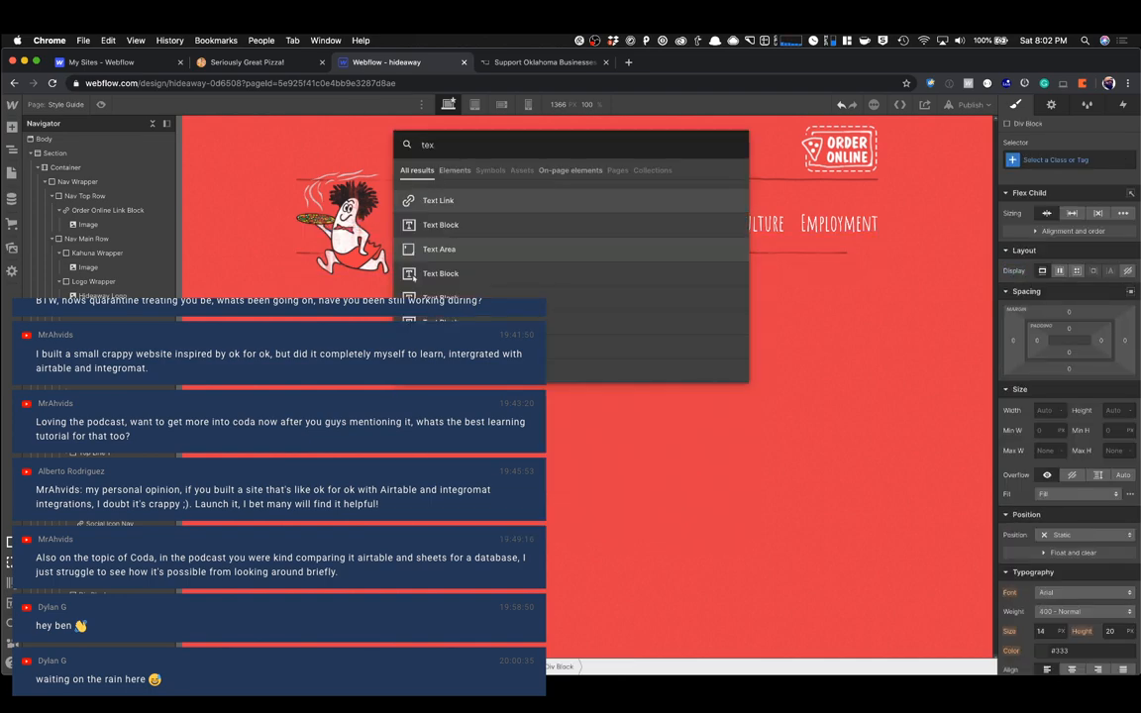
key(Down)
key(Return)
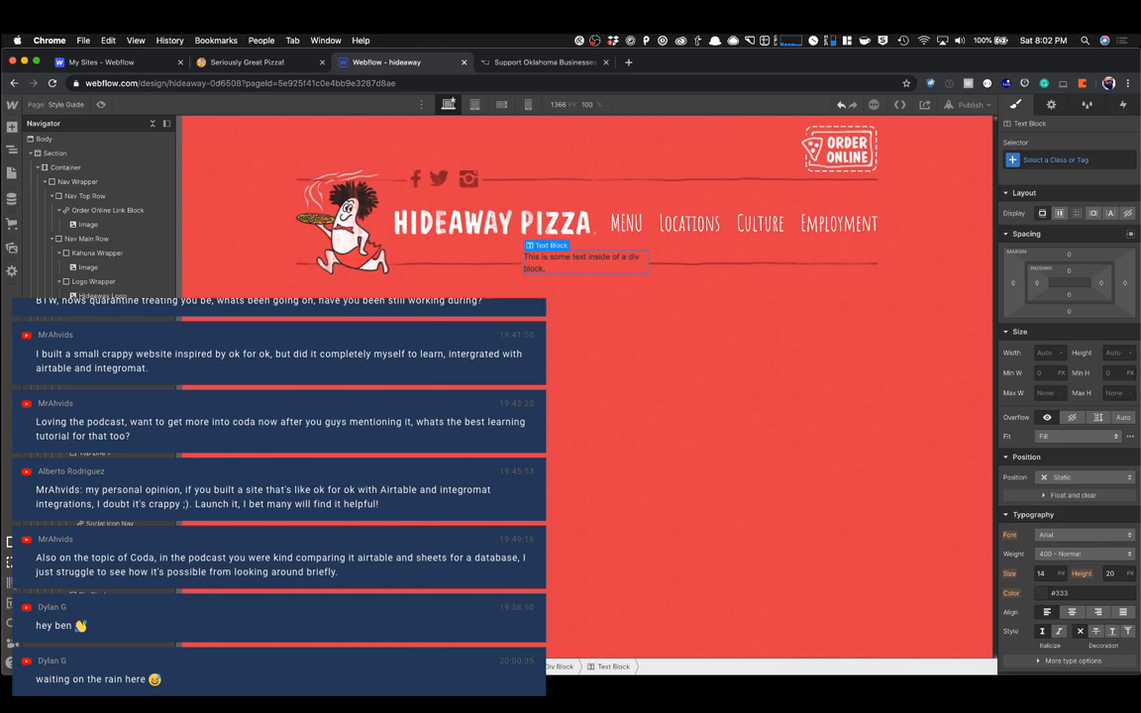
Check the wording on the live site and replace the new text block's placeholder with "Since 1957".
click(248, 64)
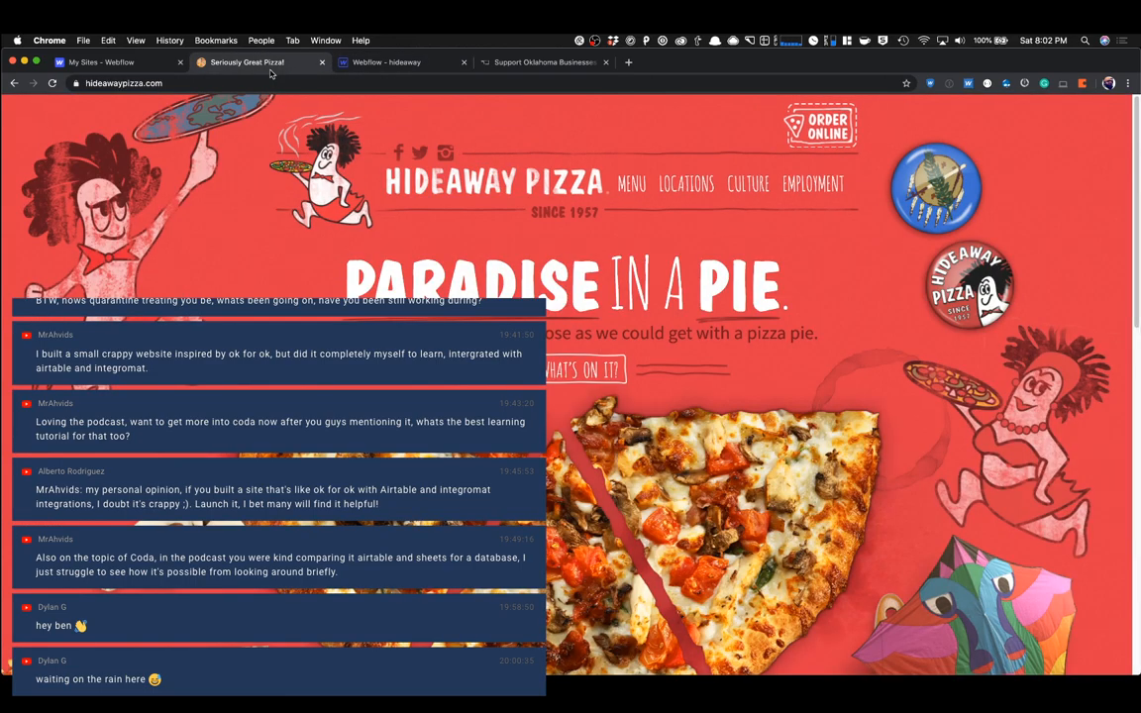
click(377, 65)
double_click(555, 260)
text(Since 1957)
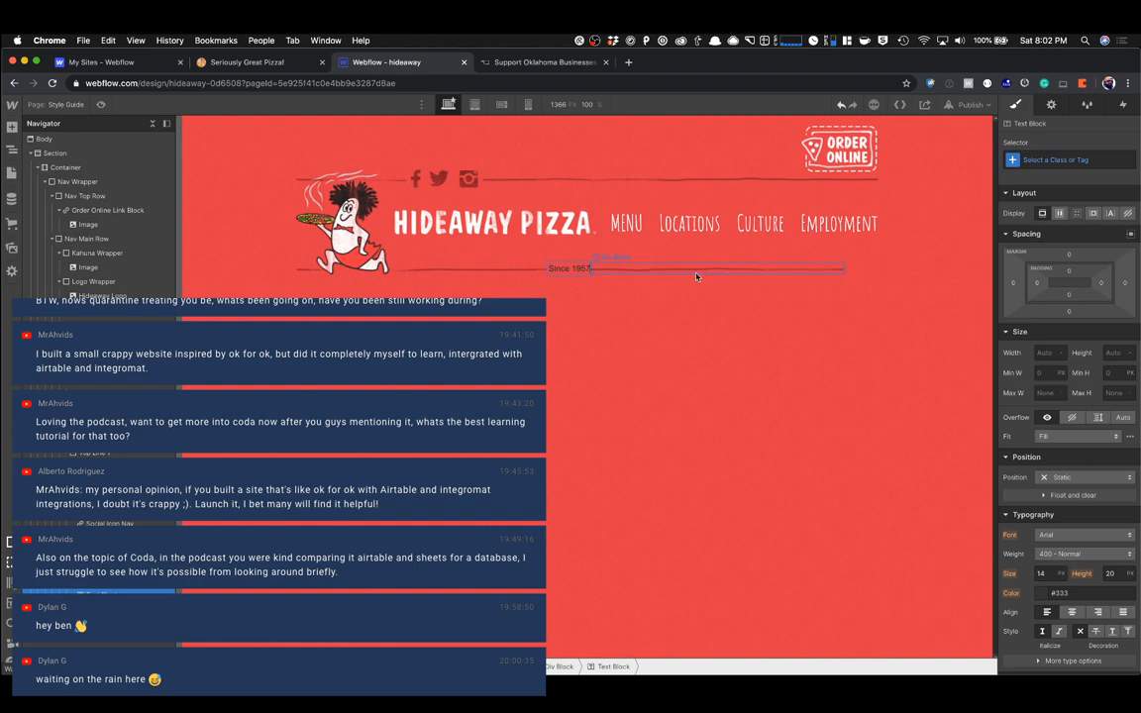
key(Escape)
Give the Since 1957 text block the class Since Text.
click(1089, 166)
text(Since Text)
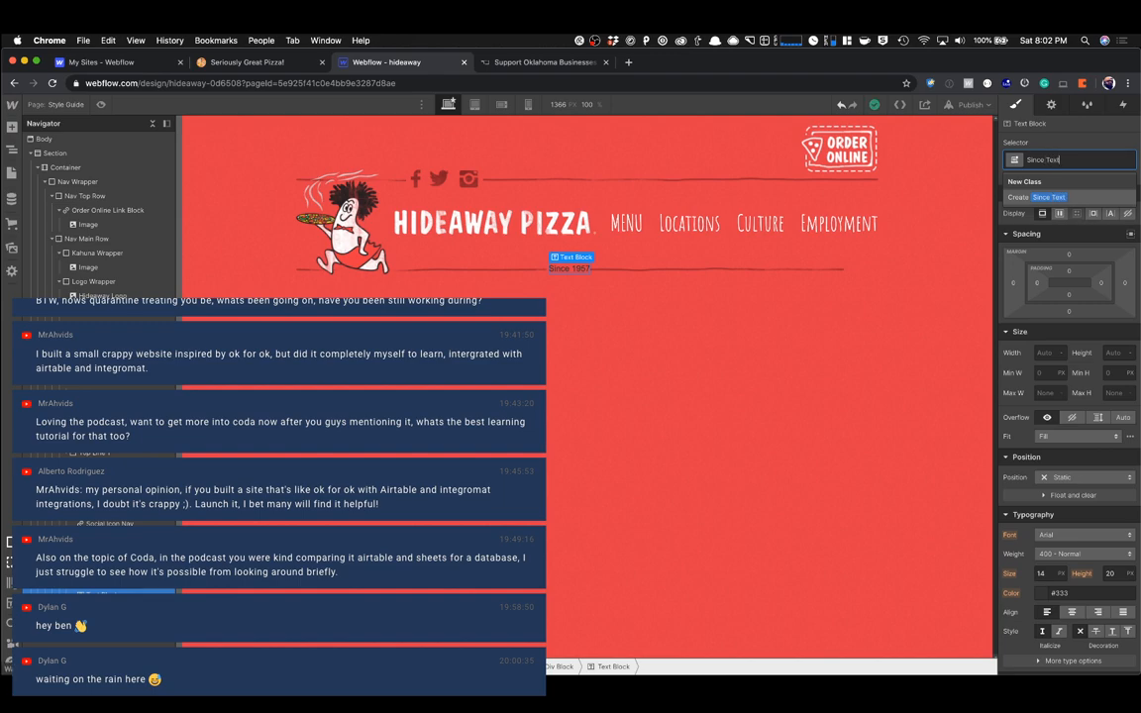
key(Return)
Set the Since Text font to Source Sans Pro with weight 900 - Black.
scroll(1062, 386, down, 3)
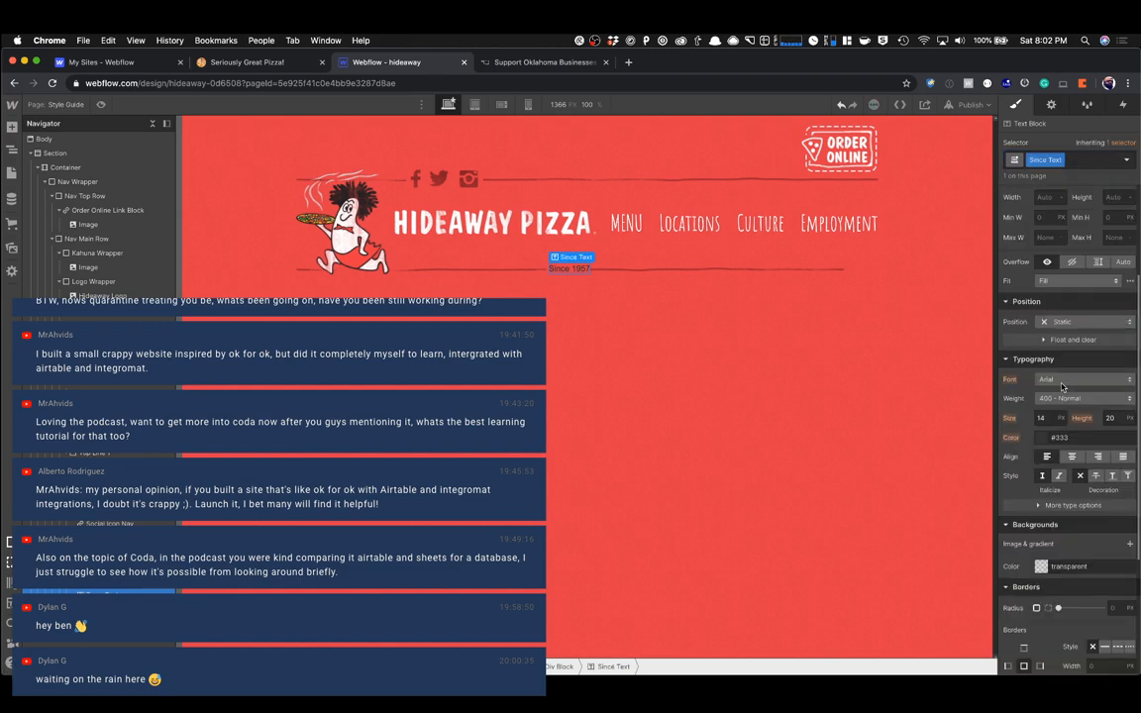
click(1063, 382)
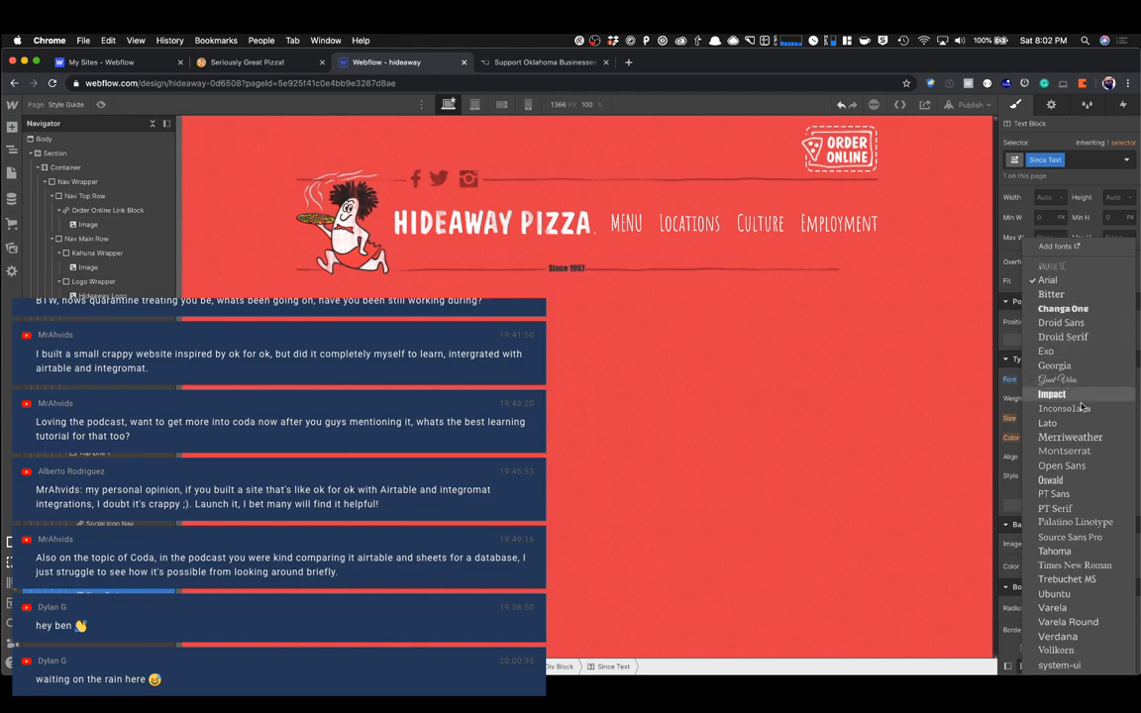
click(1070, 537)
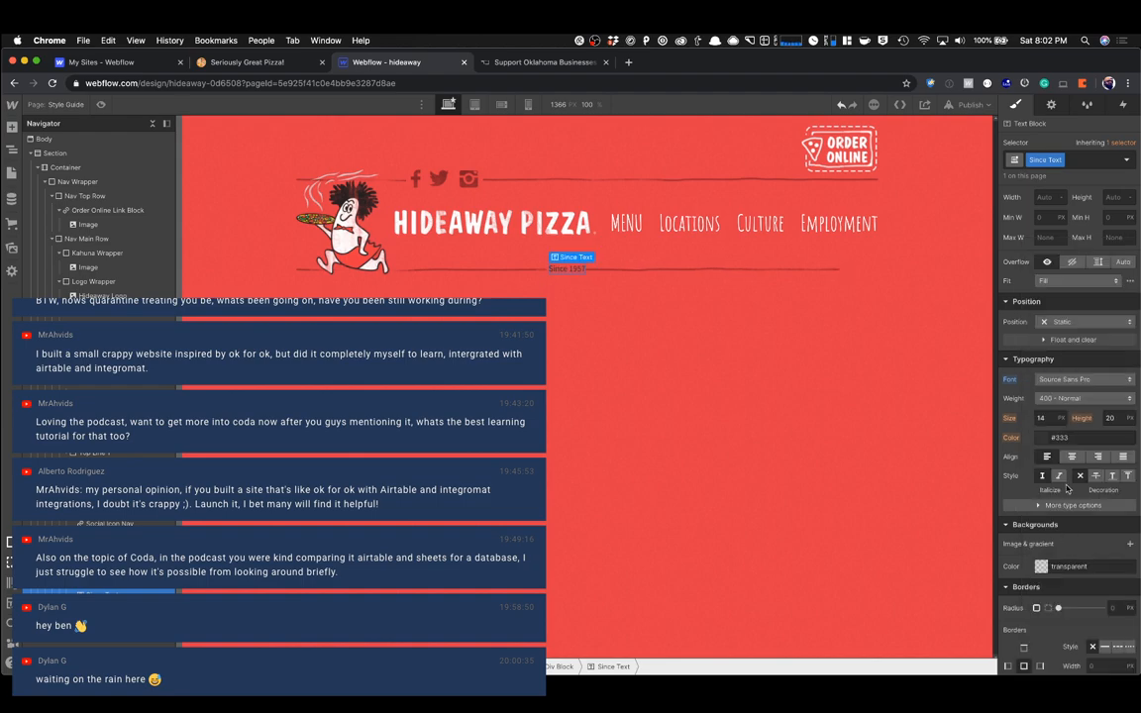
click(1078, 398)
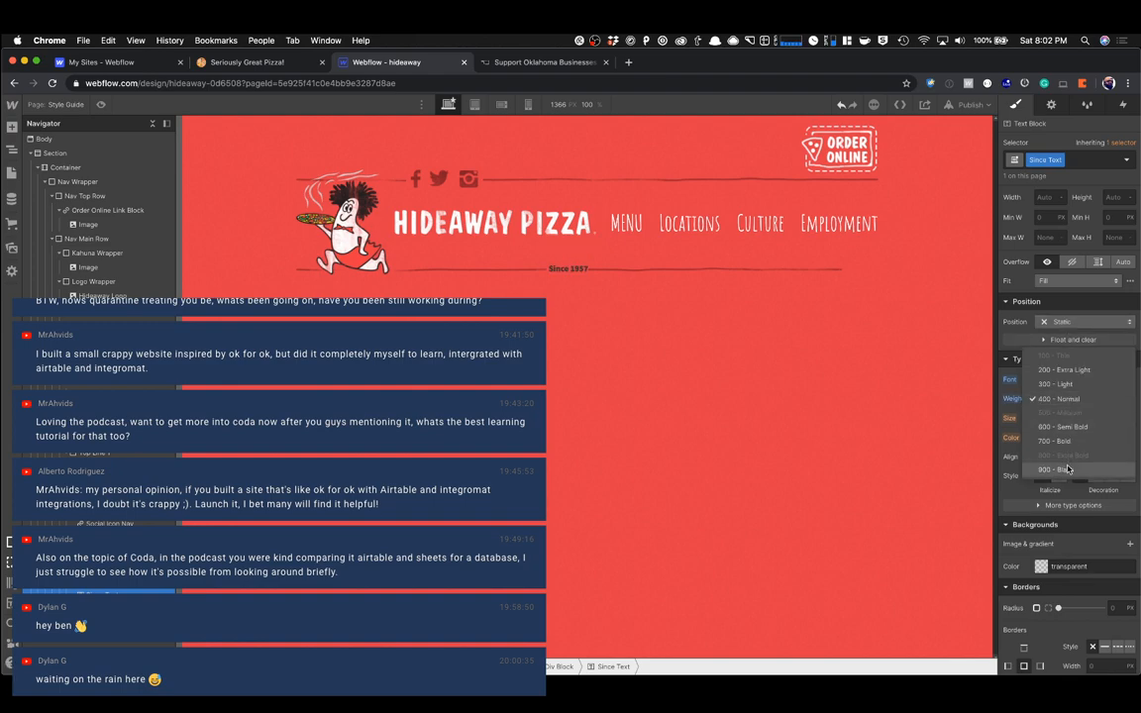
click(1068, 470)
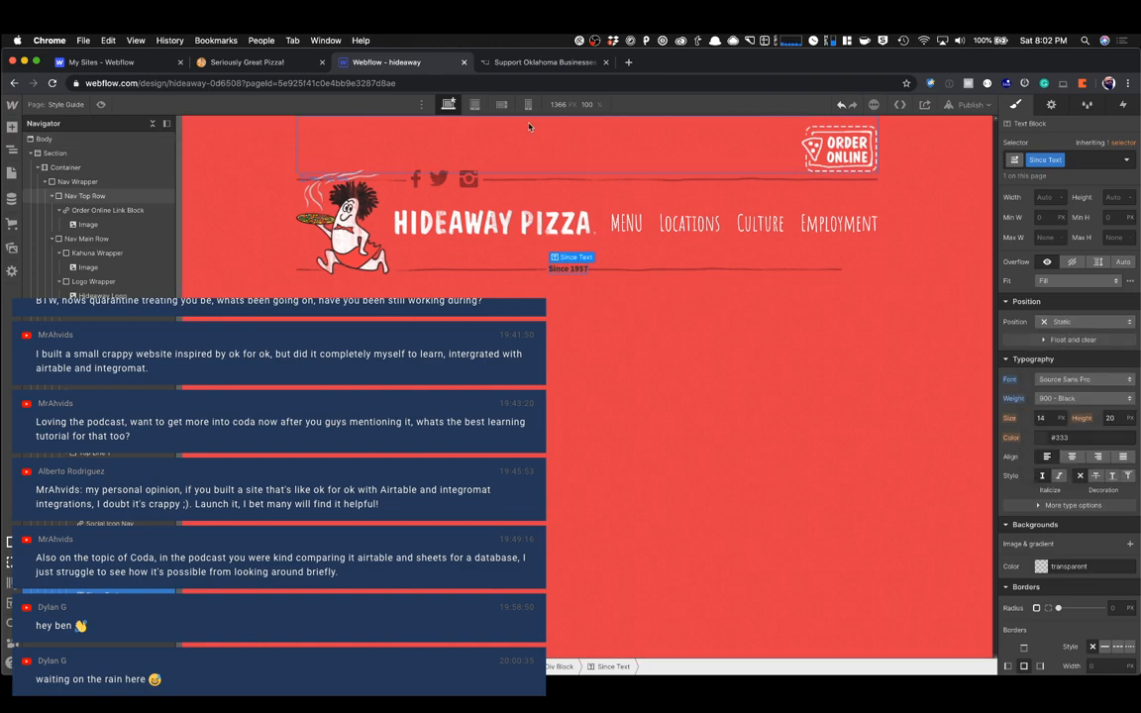
Inspect the SINCE 1957 element on the live Hideaway Pizza site for its text color and other CSS styles.
click(302, 65)
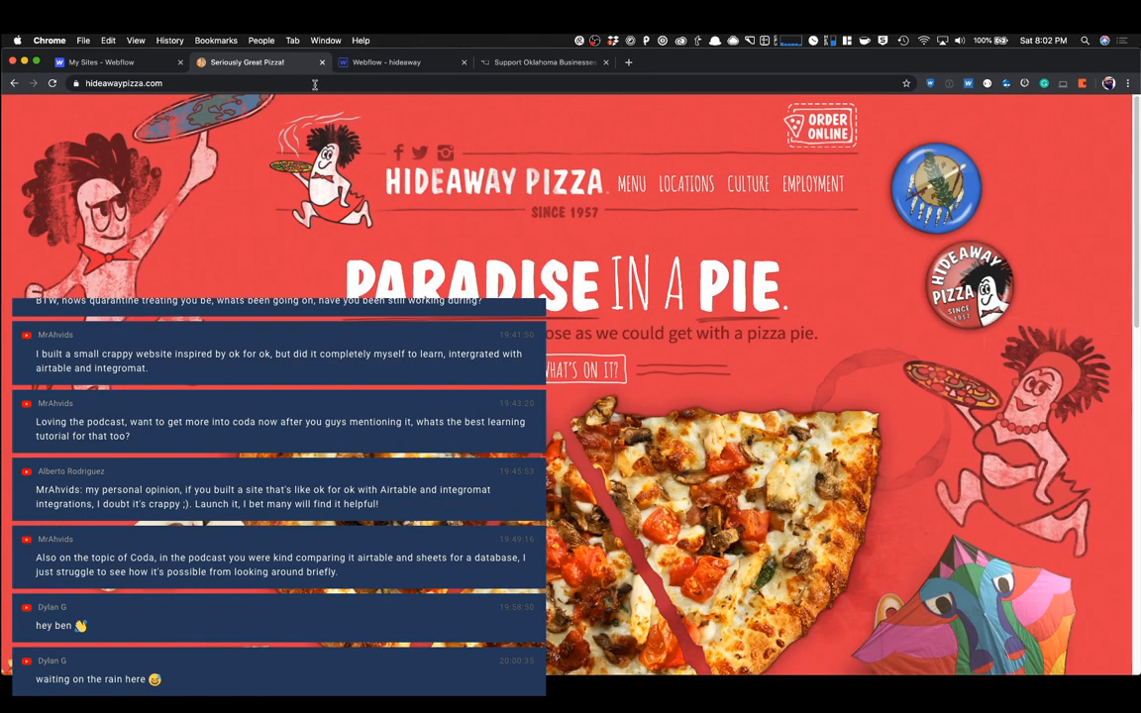
right_click(561, 212)
click(589, 293)
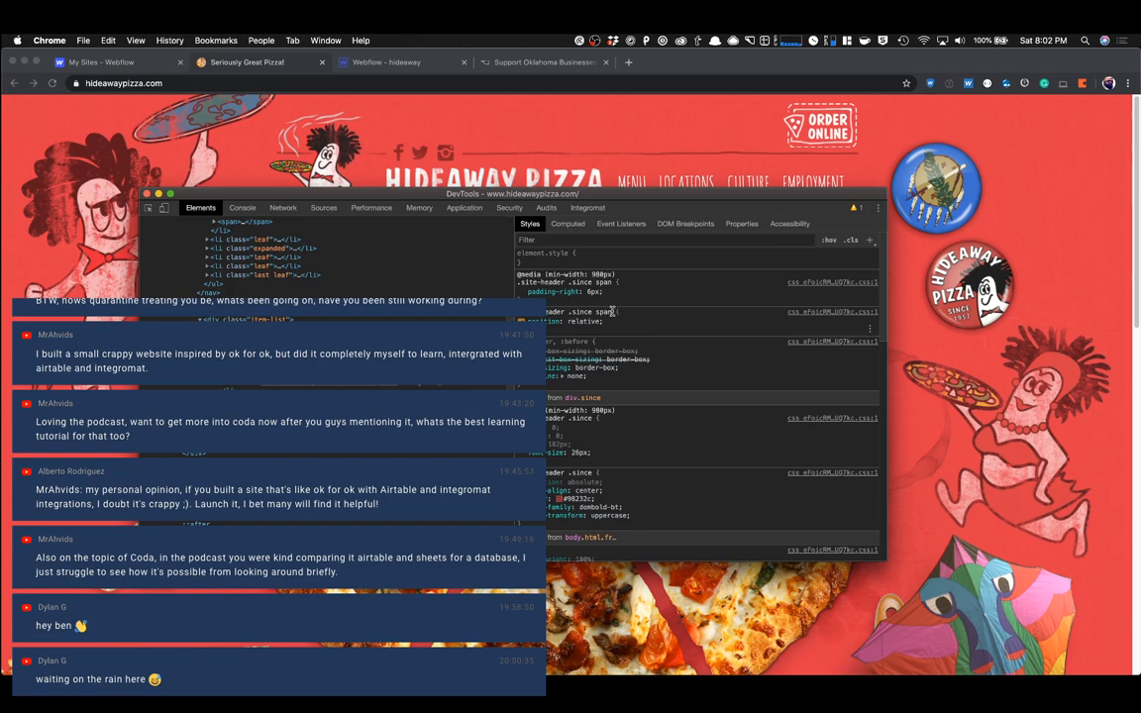
scroll(598, 408, down, 1)
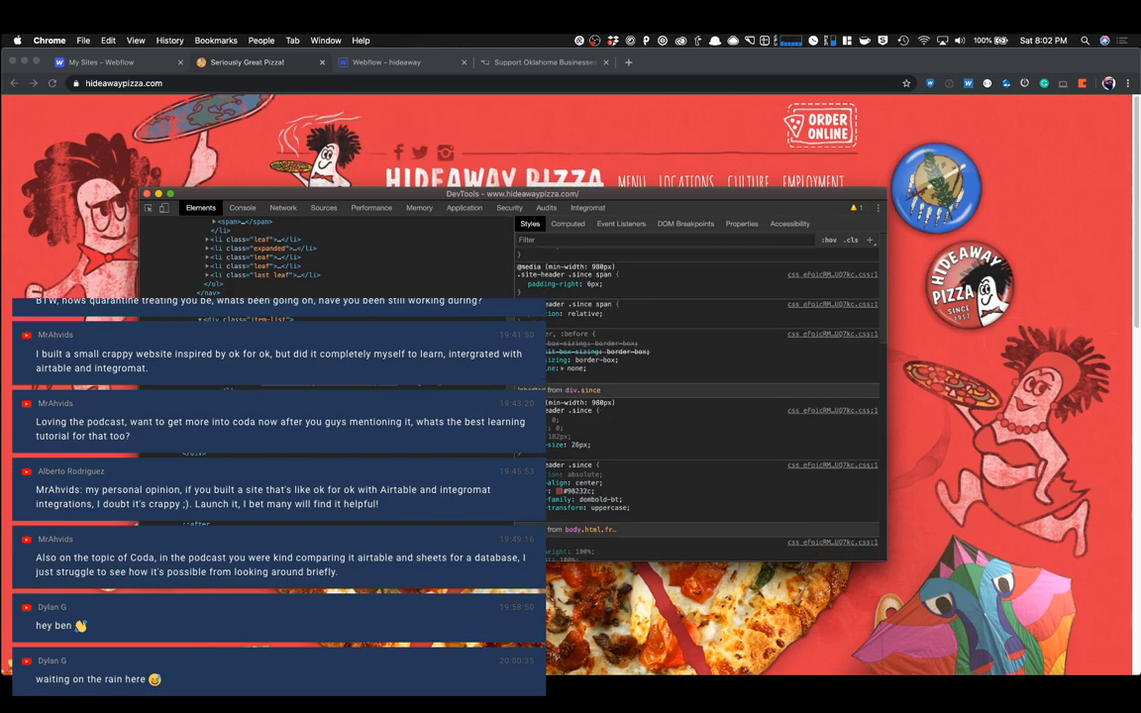
click(327, 382)
click(247, 374)
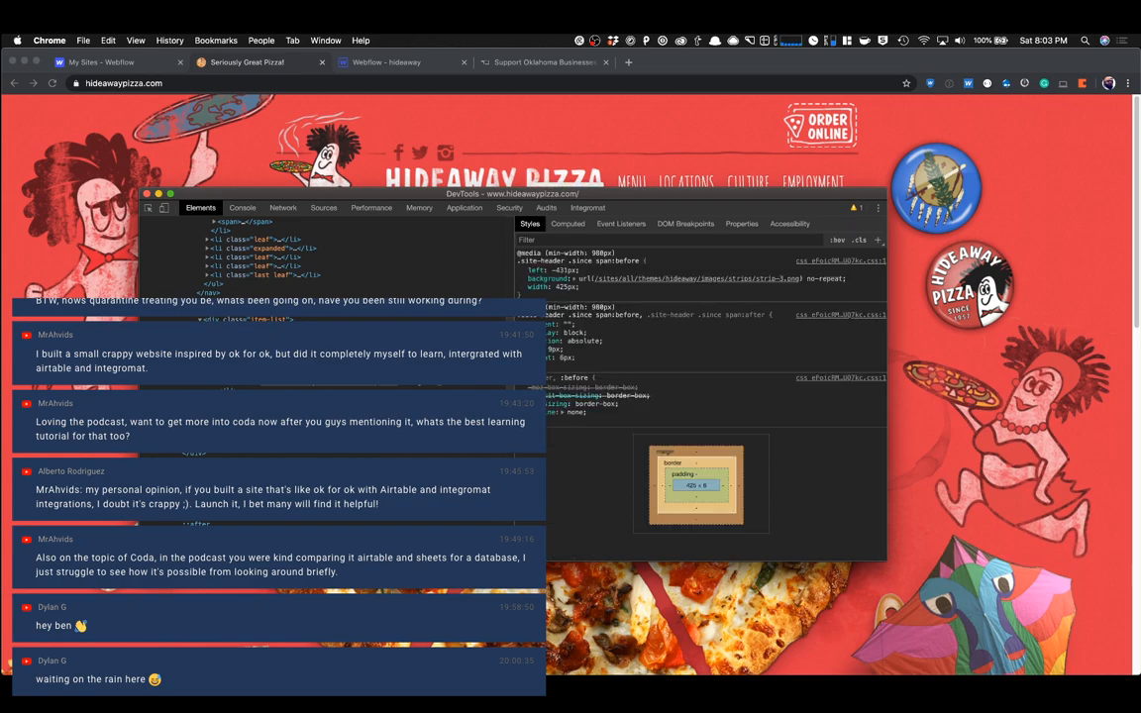
click(248, 365)
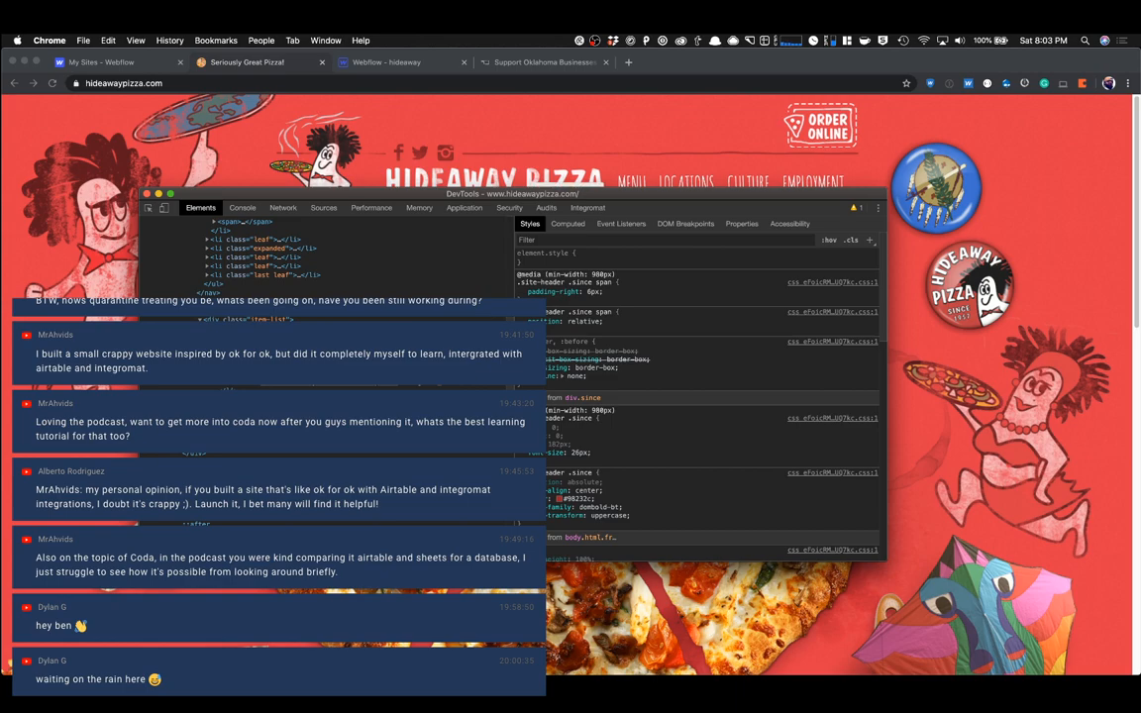
click(575, 499)
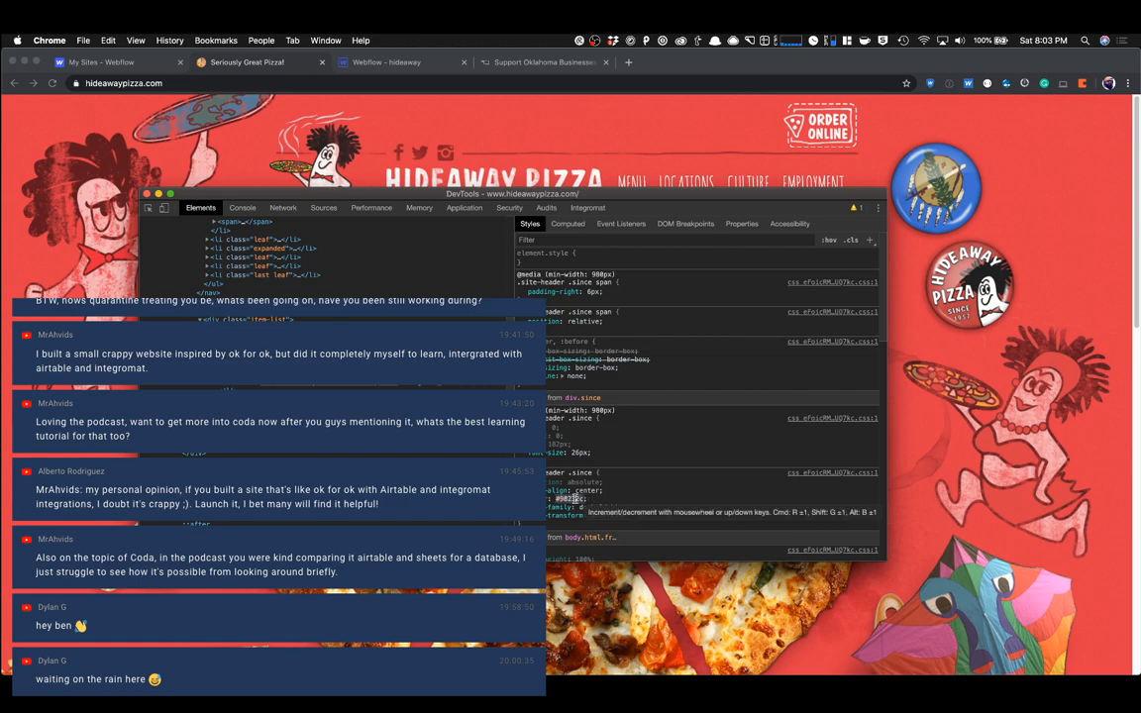
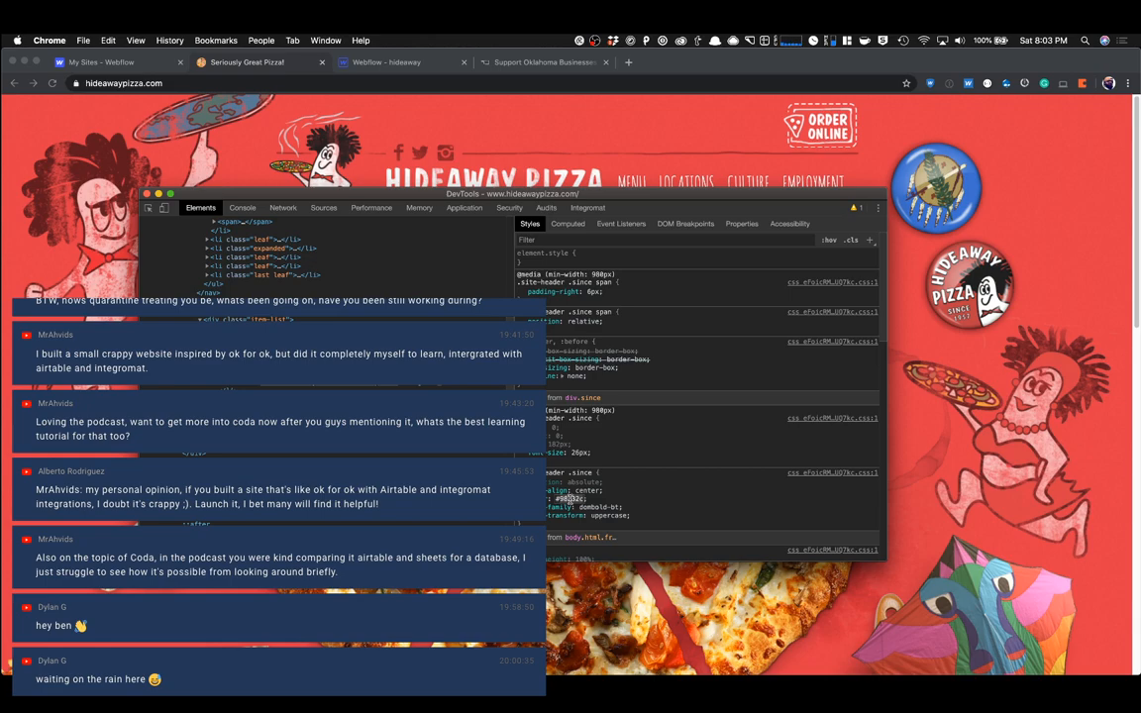
click(578, 136)
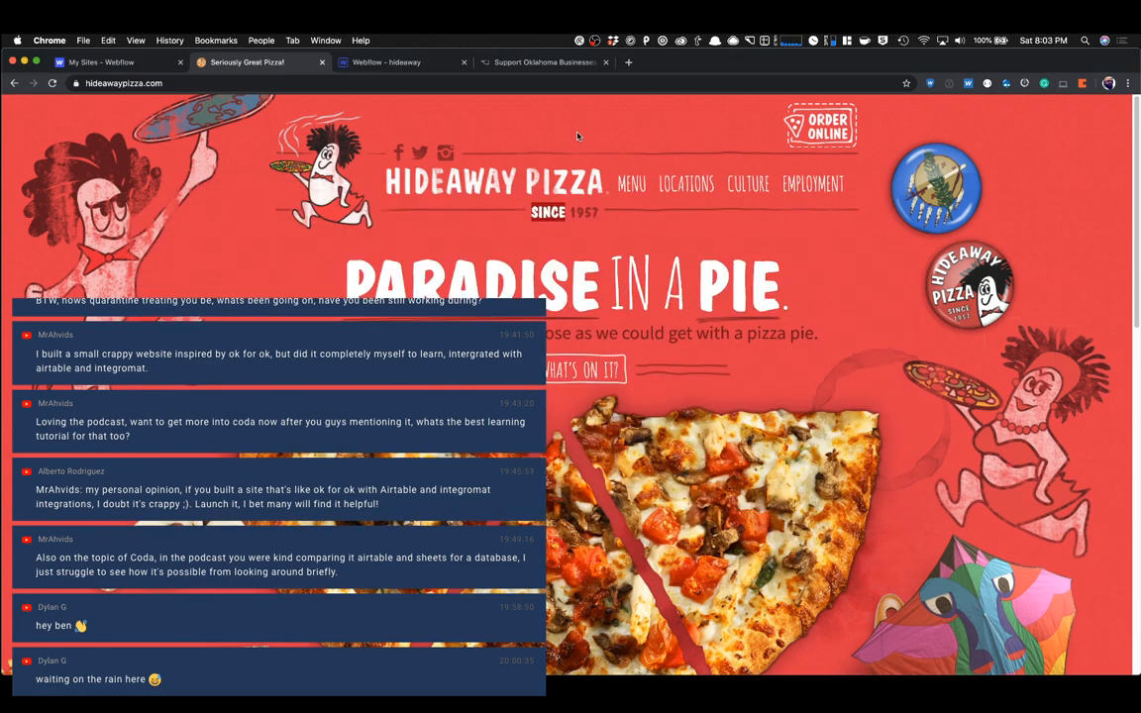
Return to the Webflow design and set the Since Text color to #98232c.
click(378, 64)
click(1056, 437)
text(#98232c)
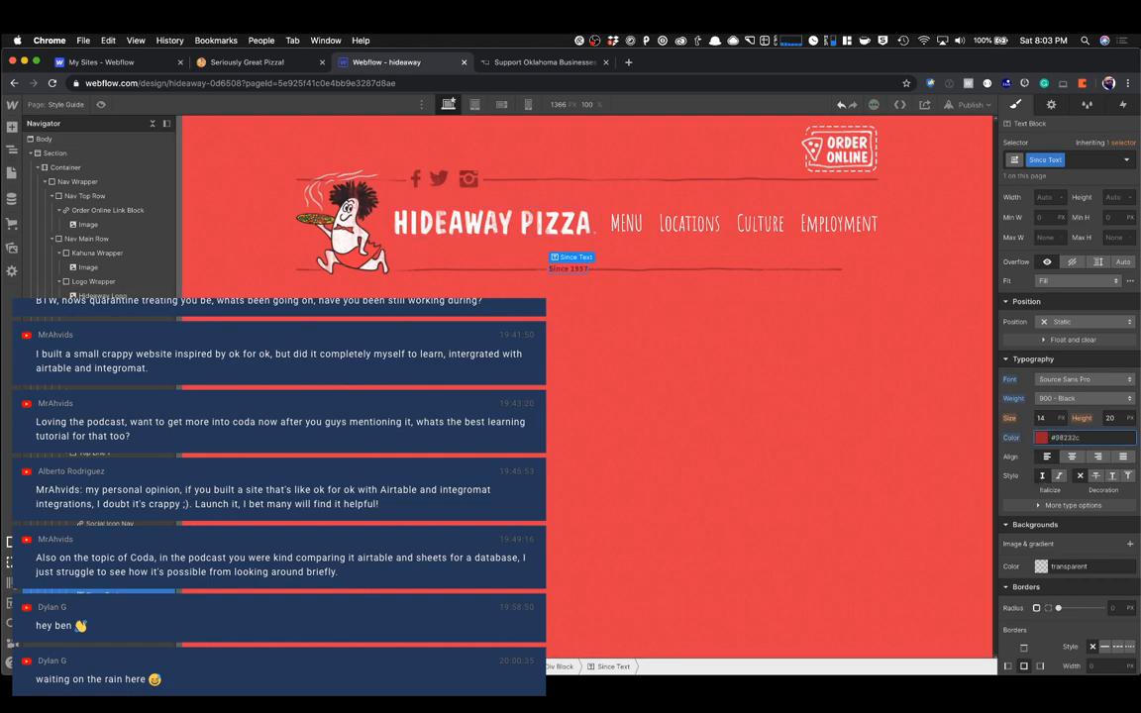
Create a color swatch named Brown from the Since Text color #98232c.
click(1040, 438)
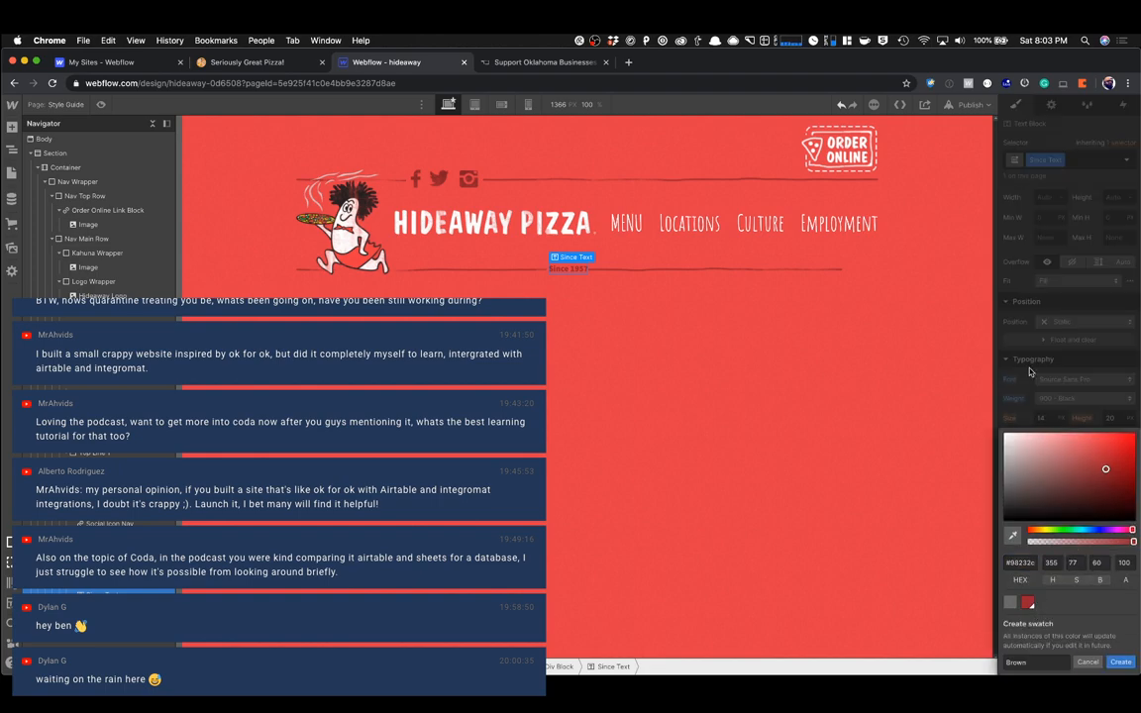
click(571, 297)
click(568, 268)
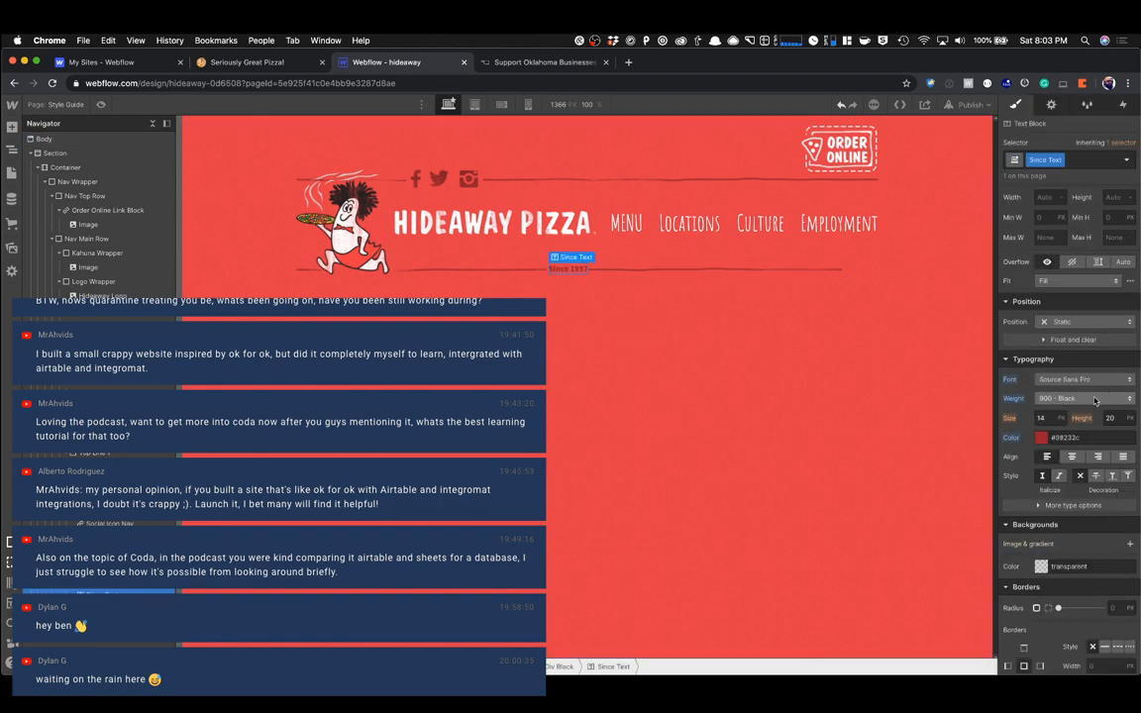
Set the Since Text line height to a unitless value of 1.
click(1131, 510)
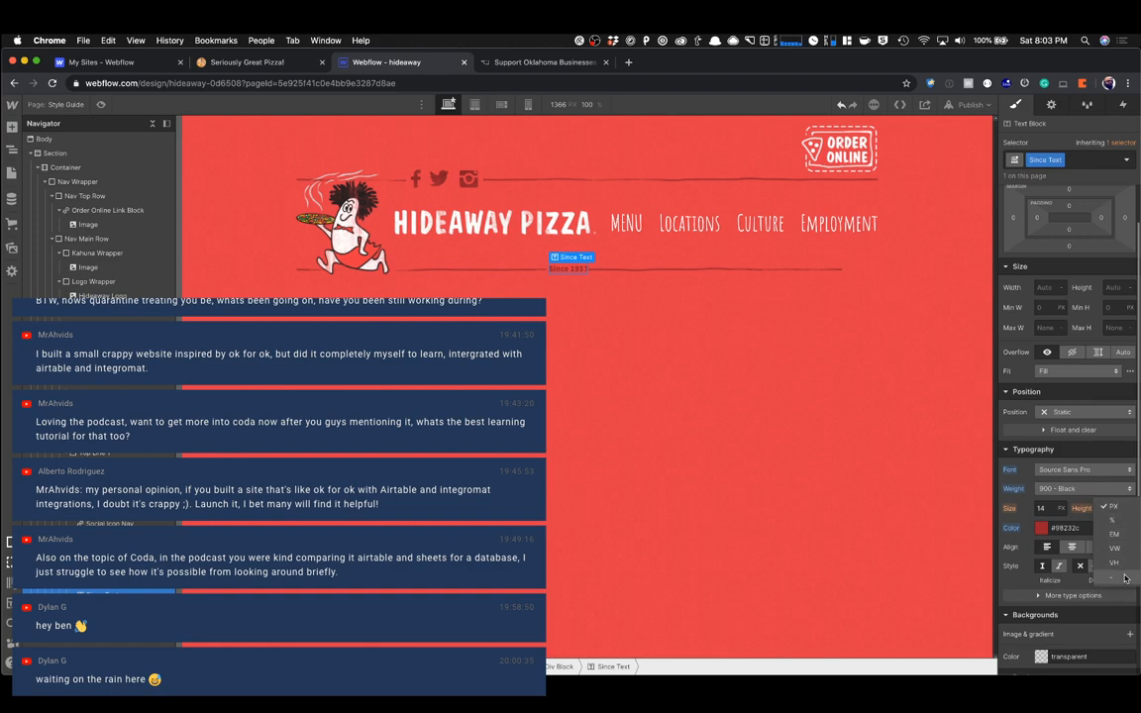
click(1128, 579)
click(1124, 513)
click(1110, 509)
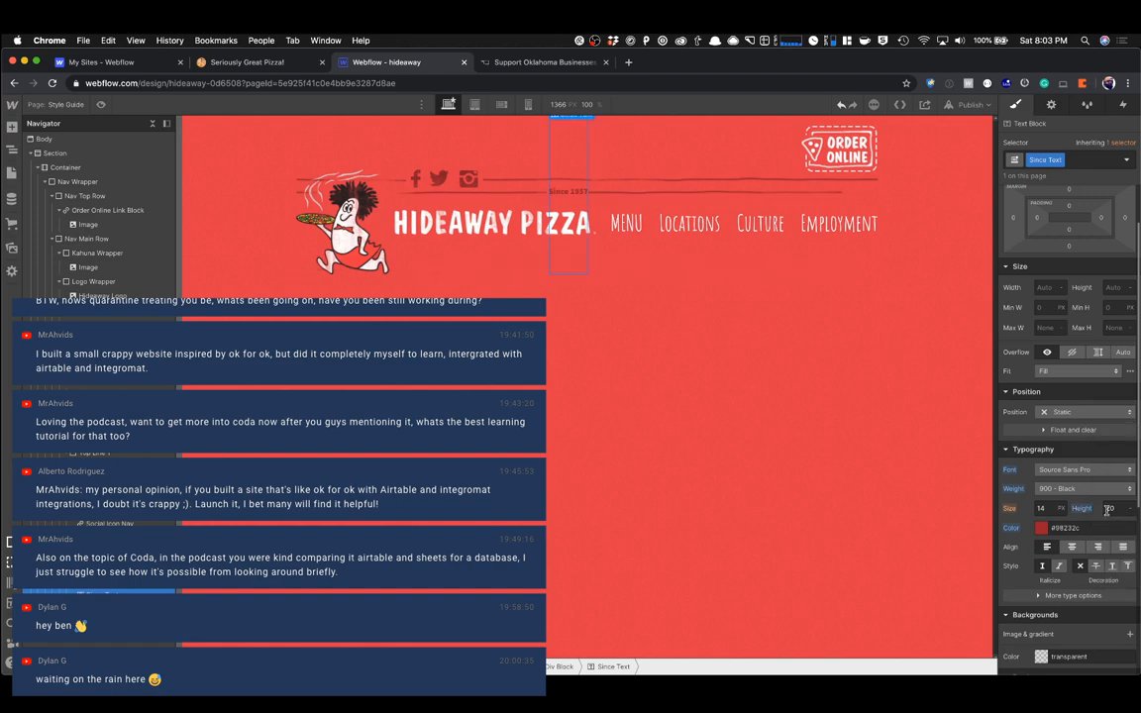
text(1)
Set the Since Text font size to 24 px.
click(1042, 508)
text(22)
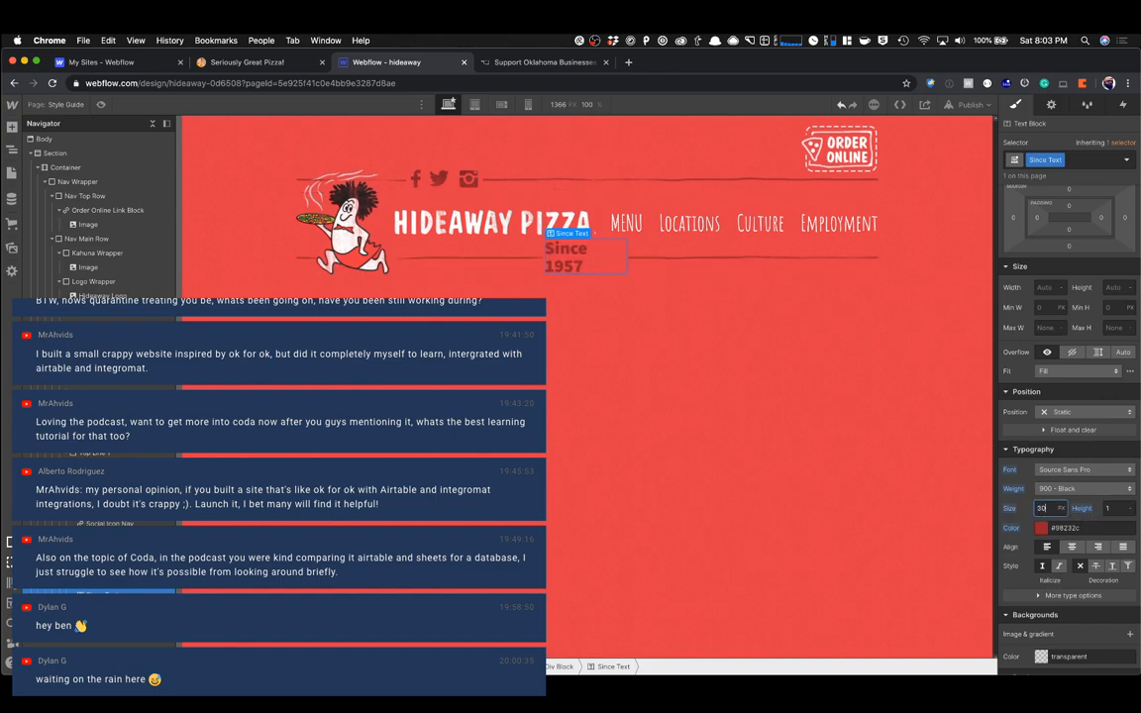
key(Up)
key(Up)
key(Up)
key(Up)
key(Up)
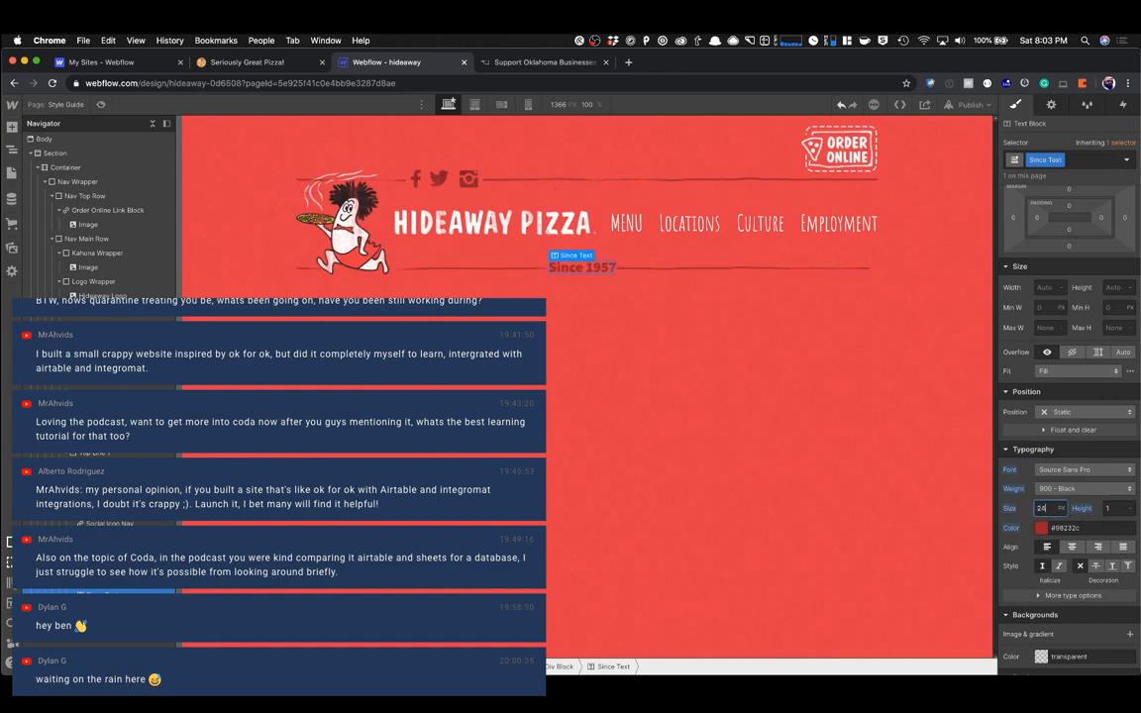
key(Down)
key(Down)
key(Down)
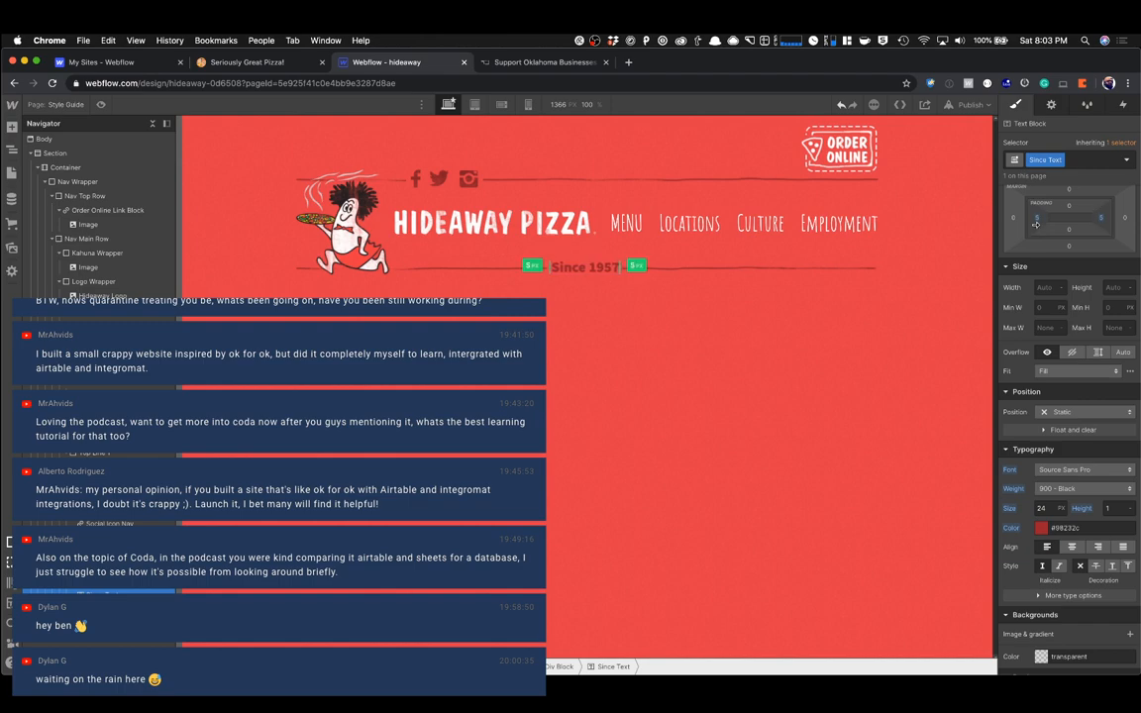
Add 5 px of left and right padding to Since Text and compare the header with the live Hideaway Pizza site.
drag(1036, 225, 1036, 225)
key(Escape)
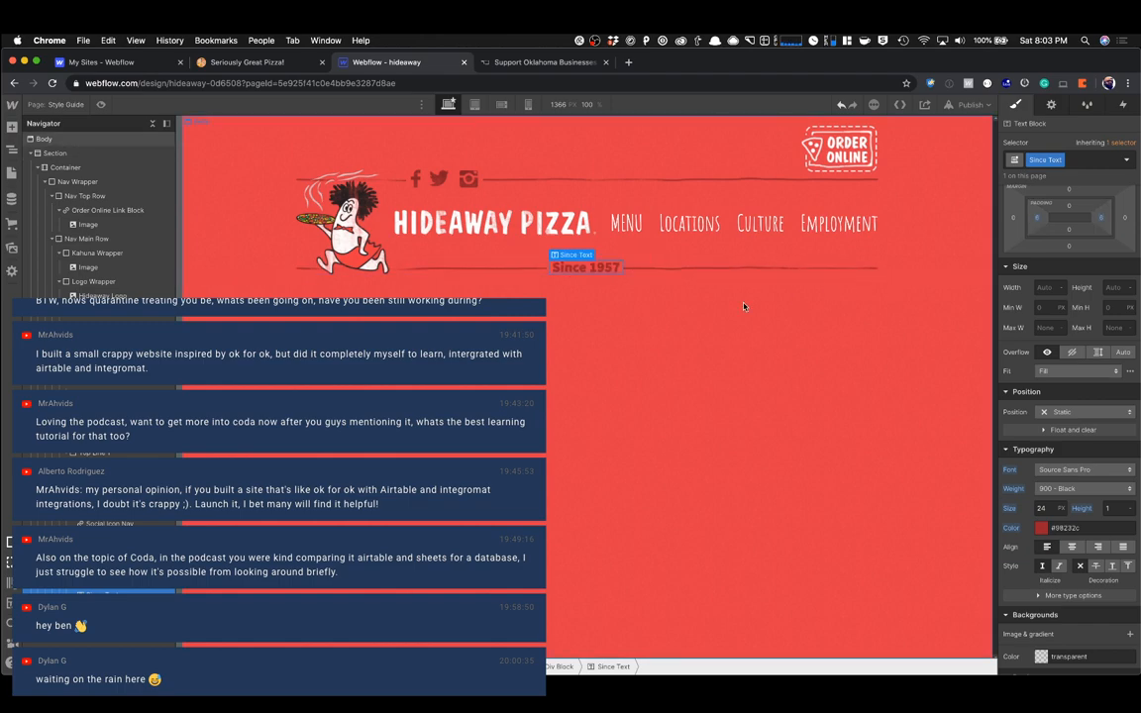
click(237, 64)
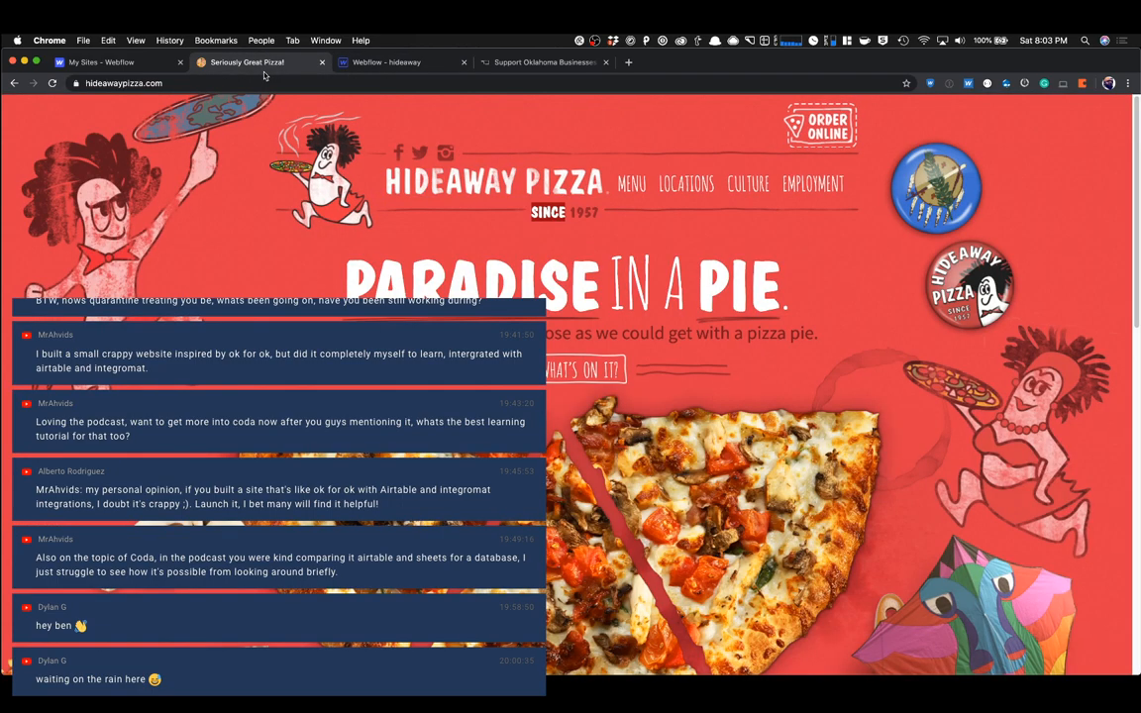
click(418, 64)
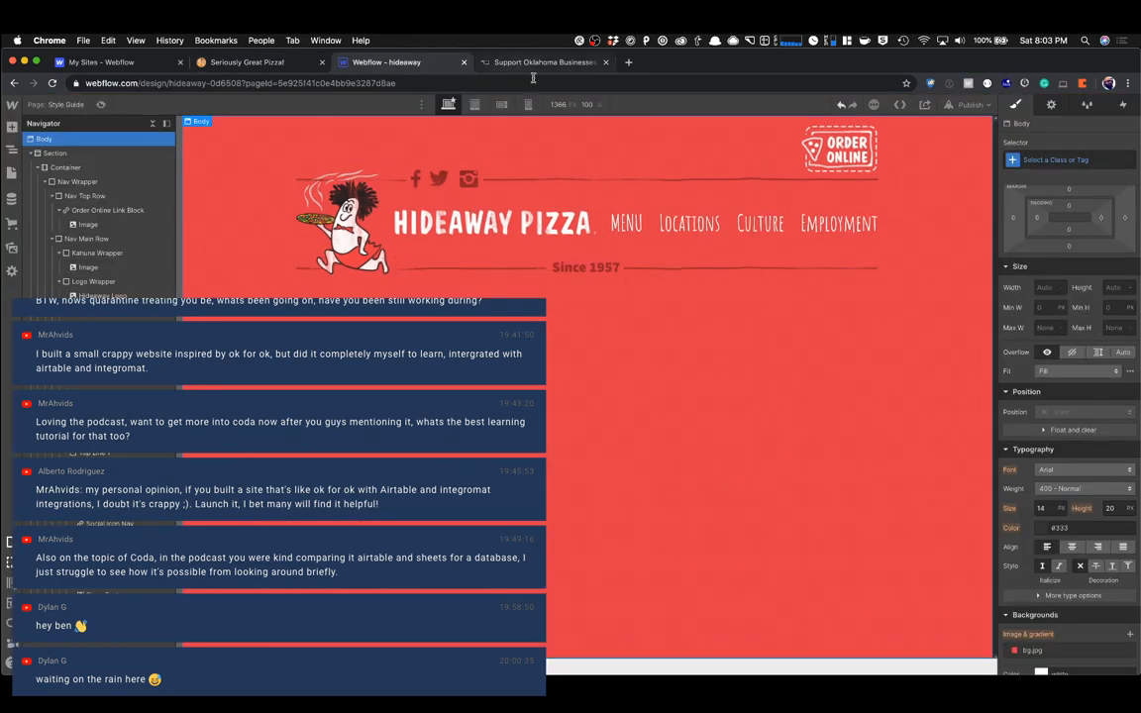
Raise the Main Nav Bottom row slightly within the header by increasing its bottom spacing.
click(764, 256)
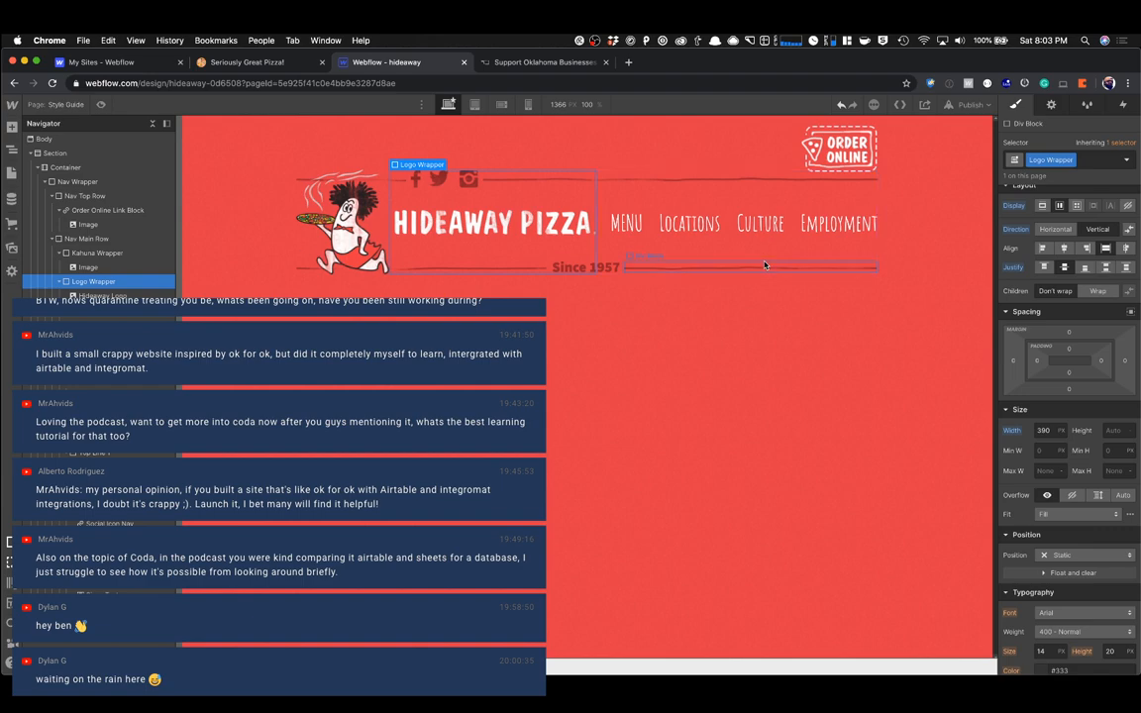
click(764, 264)
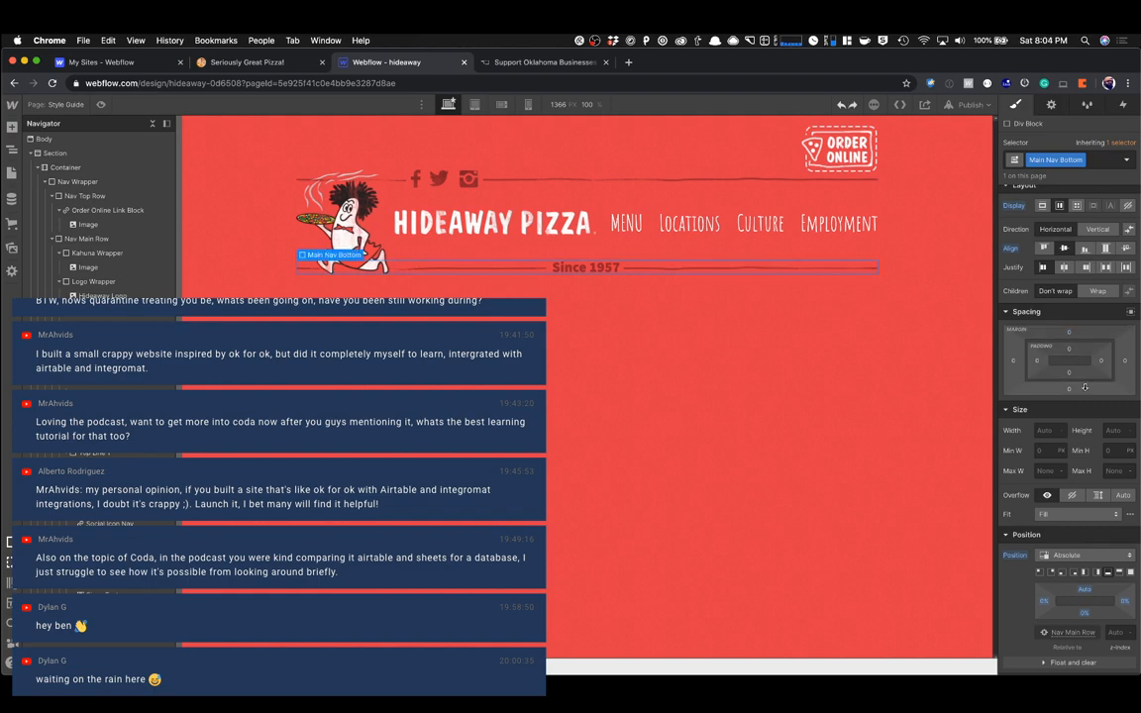
drag(1073, 586, 1085, 662)
click(811, 561)
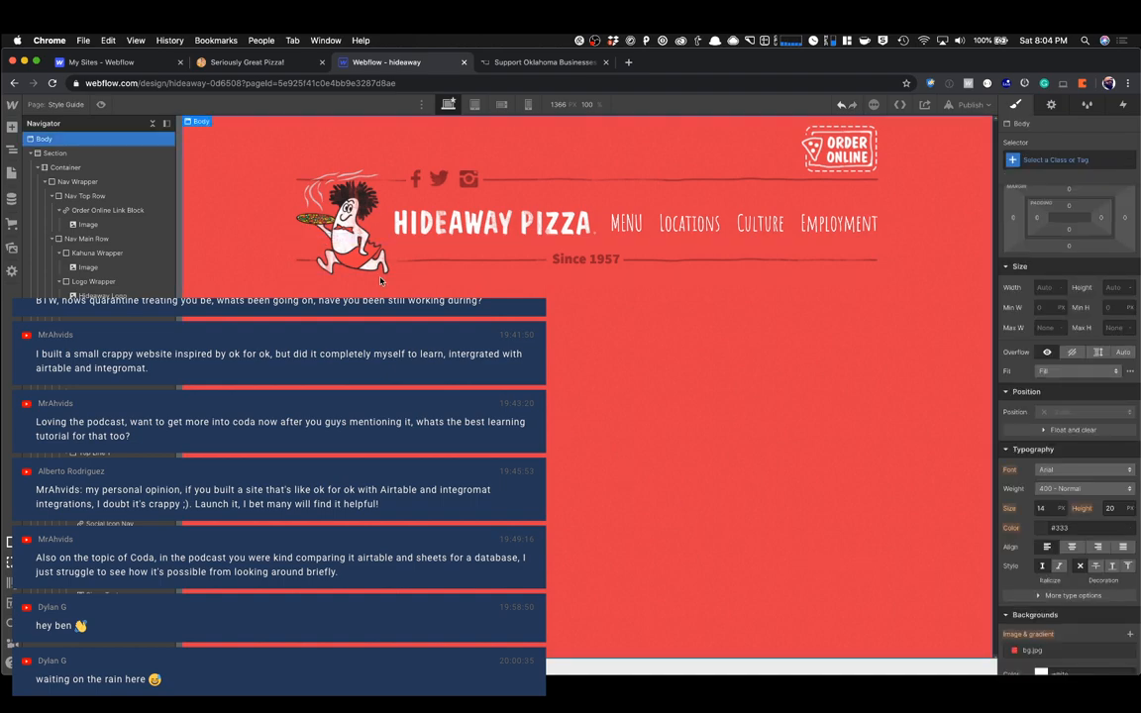
Close the okforok.com page and copy the font-family name dombold-bt from the since styles of the live Hideaway Pizza site.
click(224, 68)
click(545, 61)
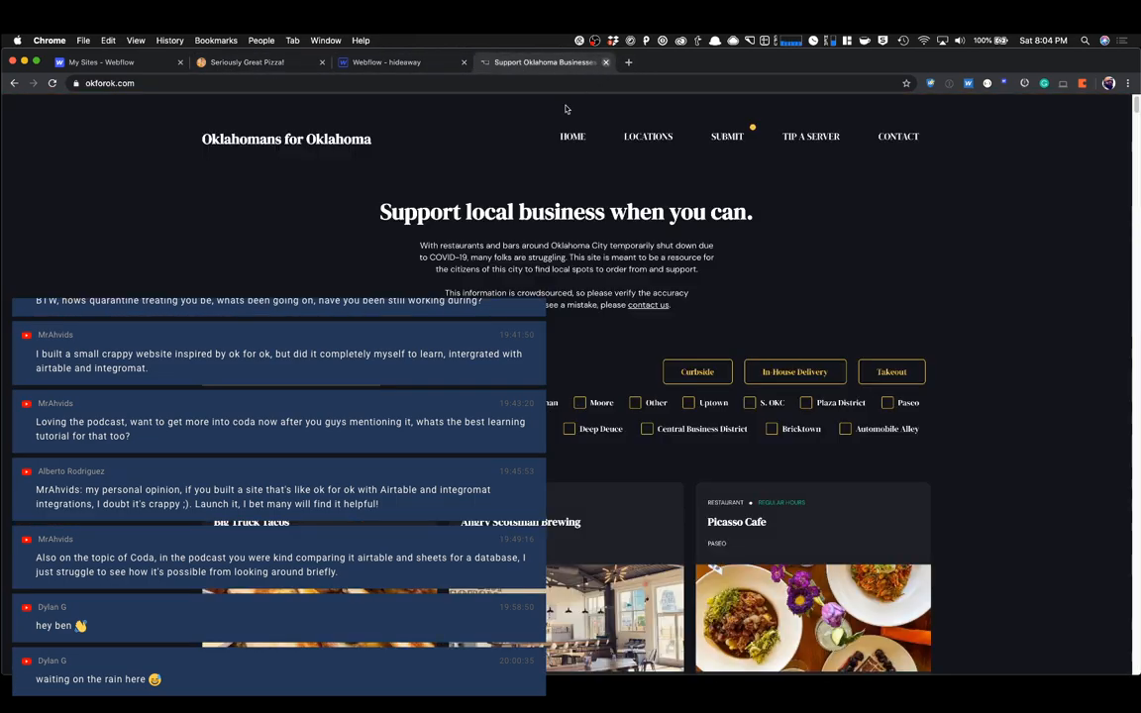
click(605, 61)
click(236, 61)
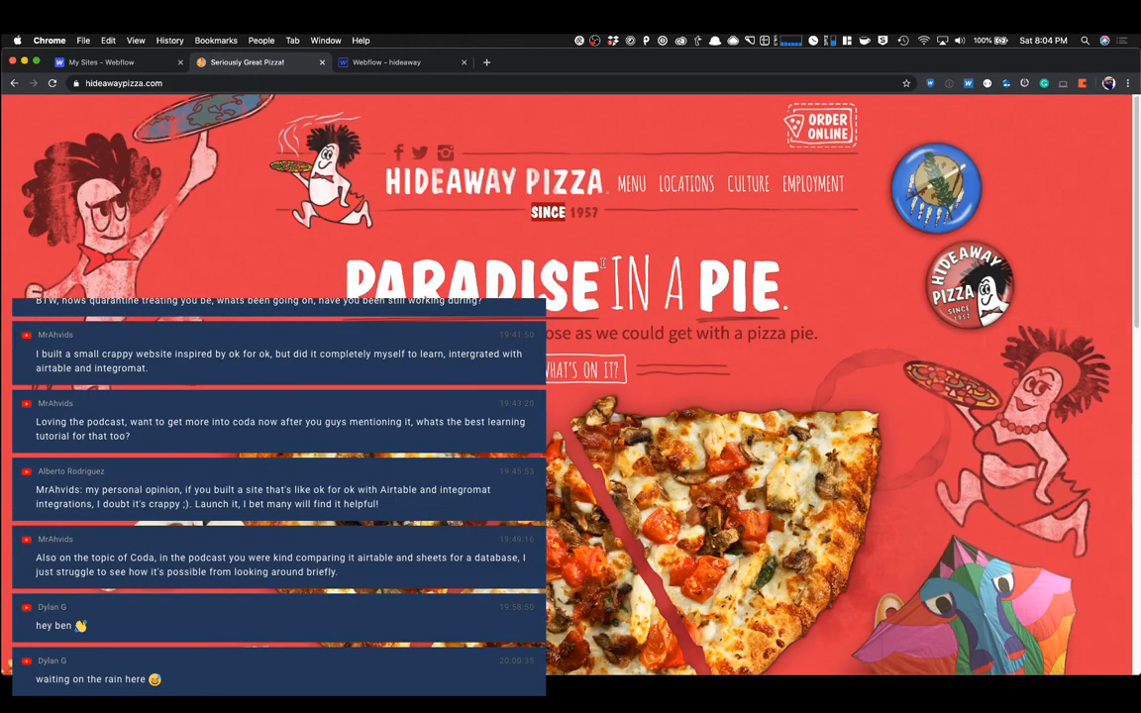
key(super+alt+i)
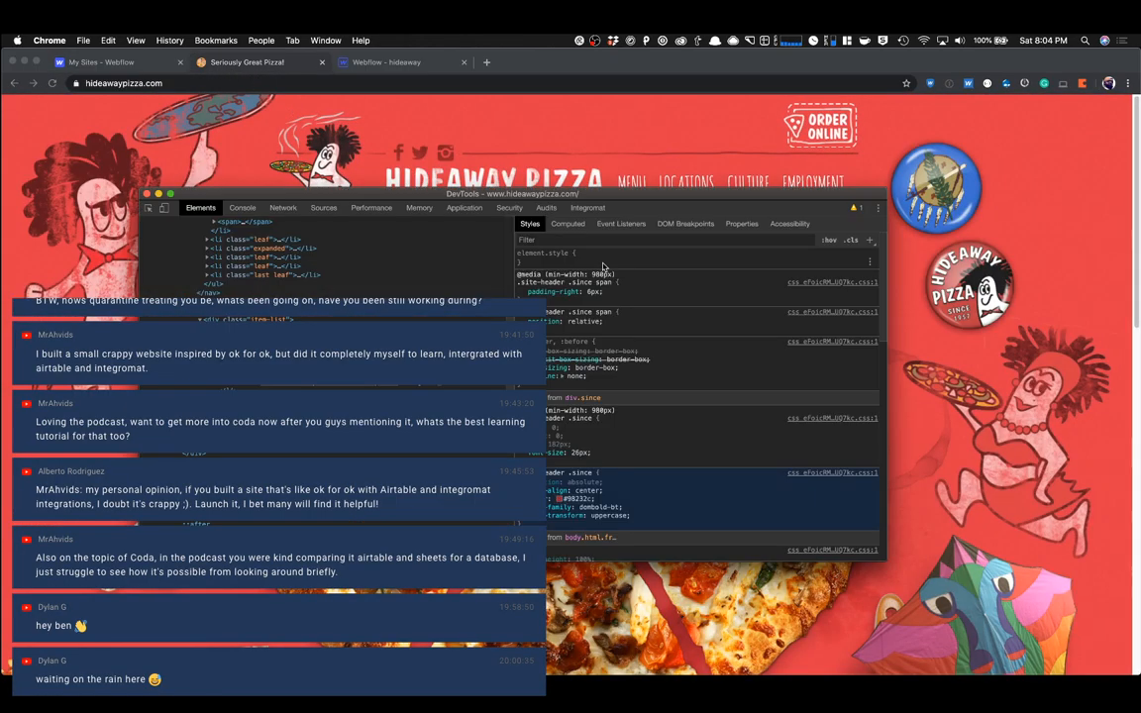
click(594, 508)
key(super+c)
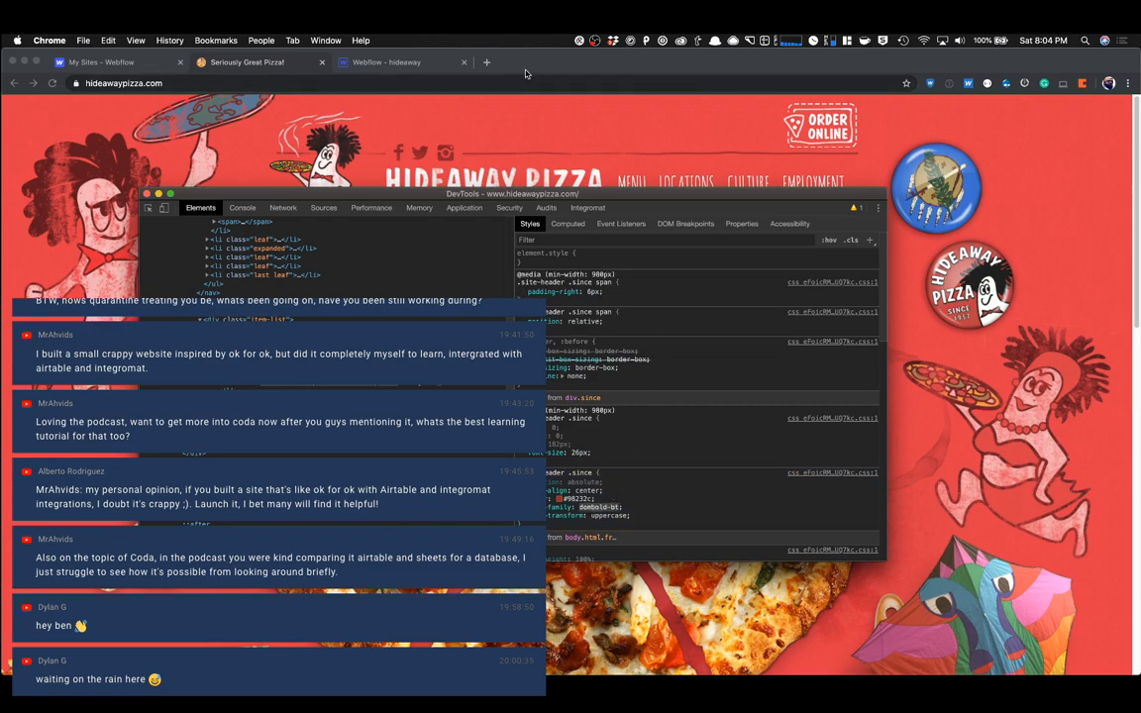
Search the web for dombold-bt and examine the results, including the dafontfree.net page, for a font download.
click(486, 62)
key(super+v)
key(Return)
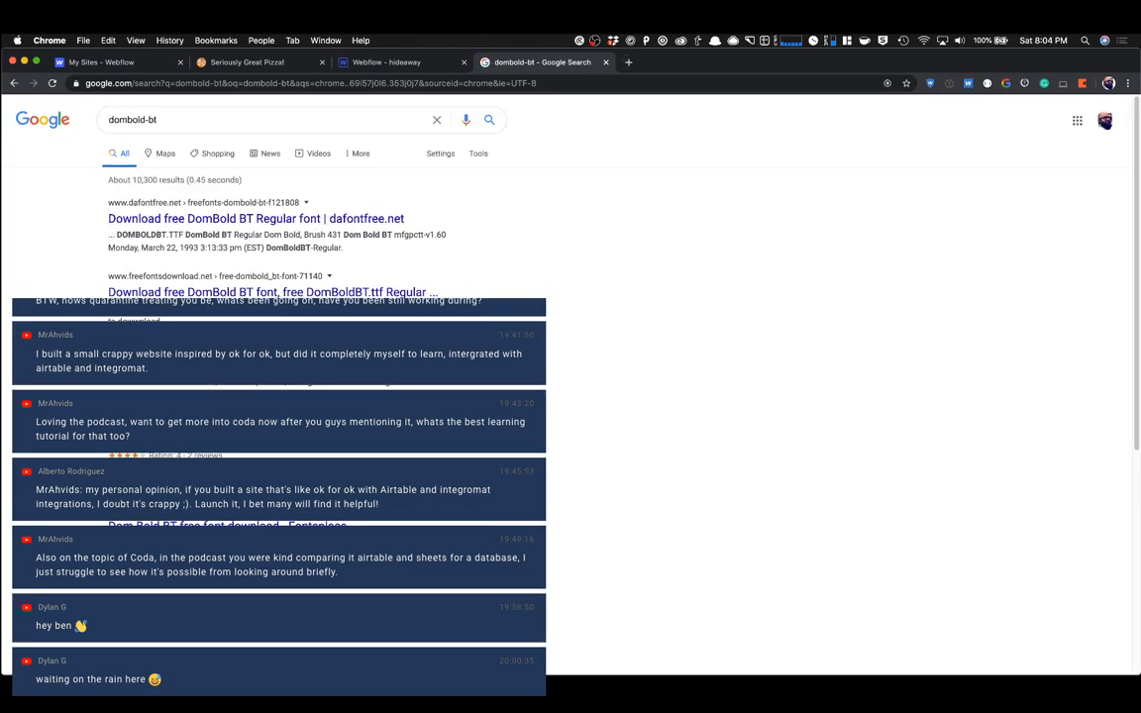
click(198, 222)
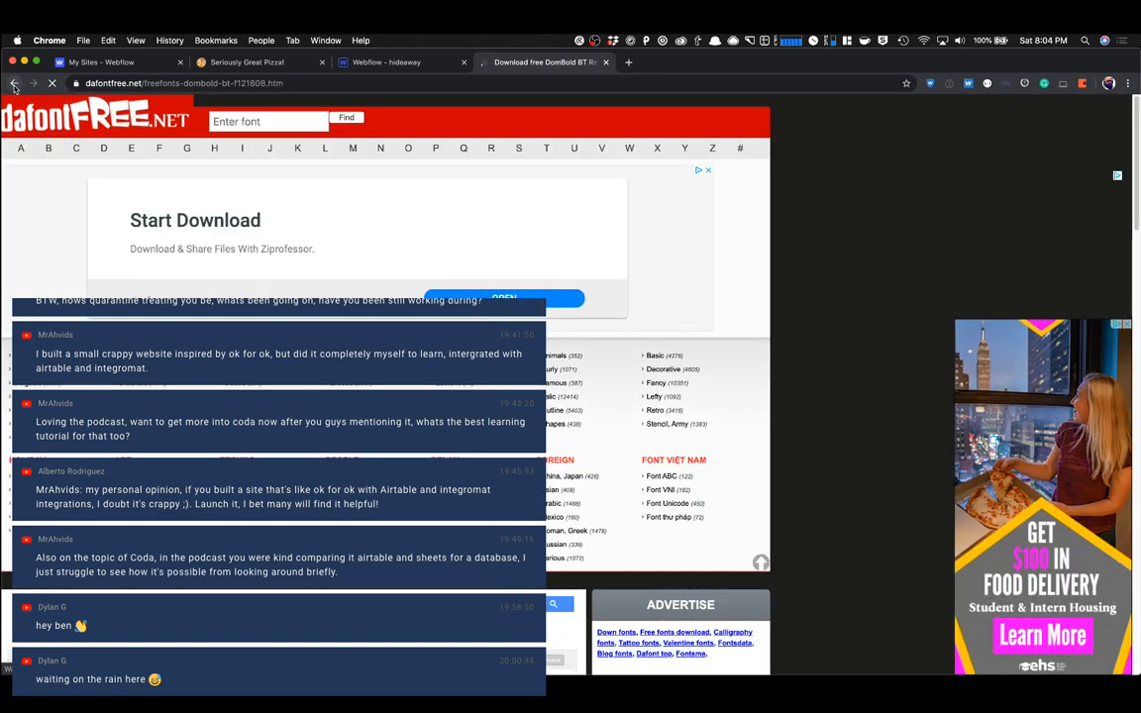
click(14, 84)
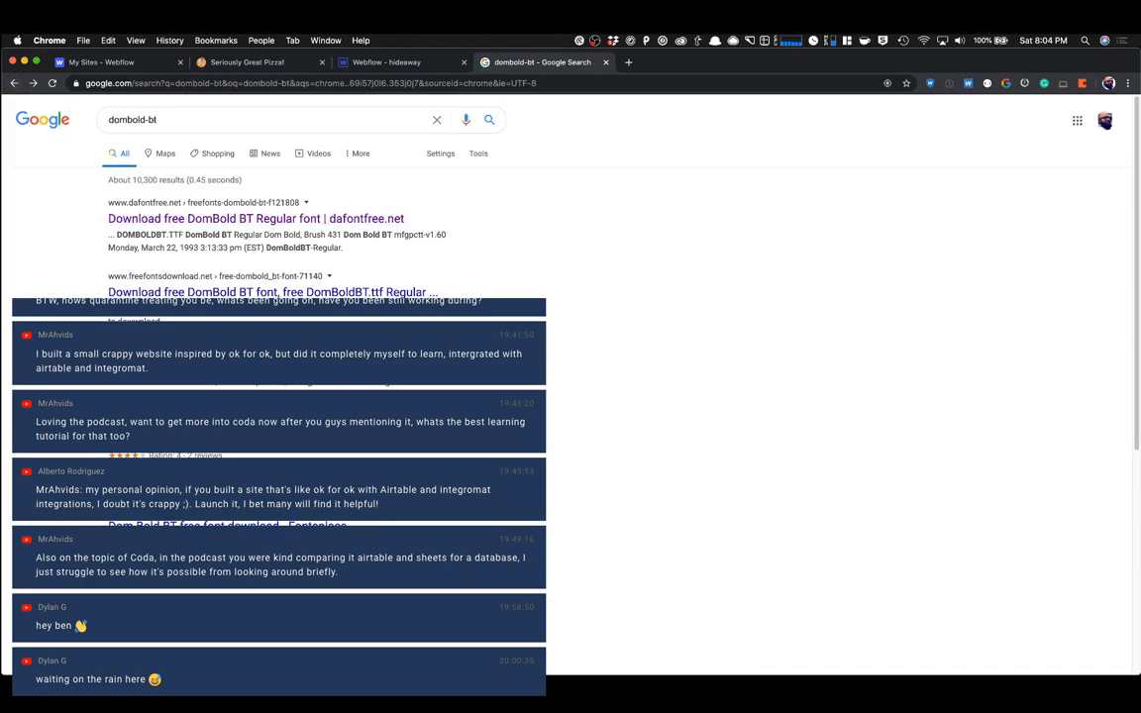
scroll(297, 198, down, 3)
scroll(297, 198, down, 4)
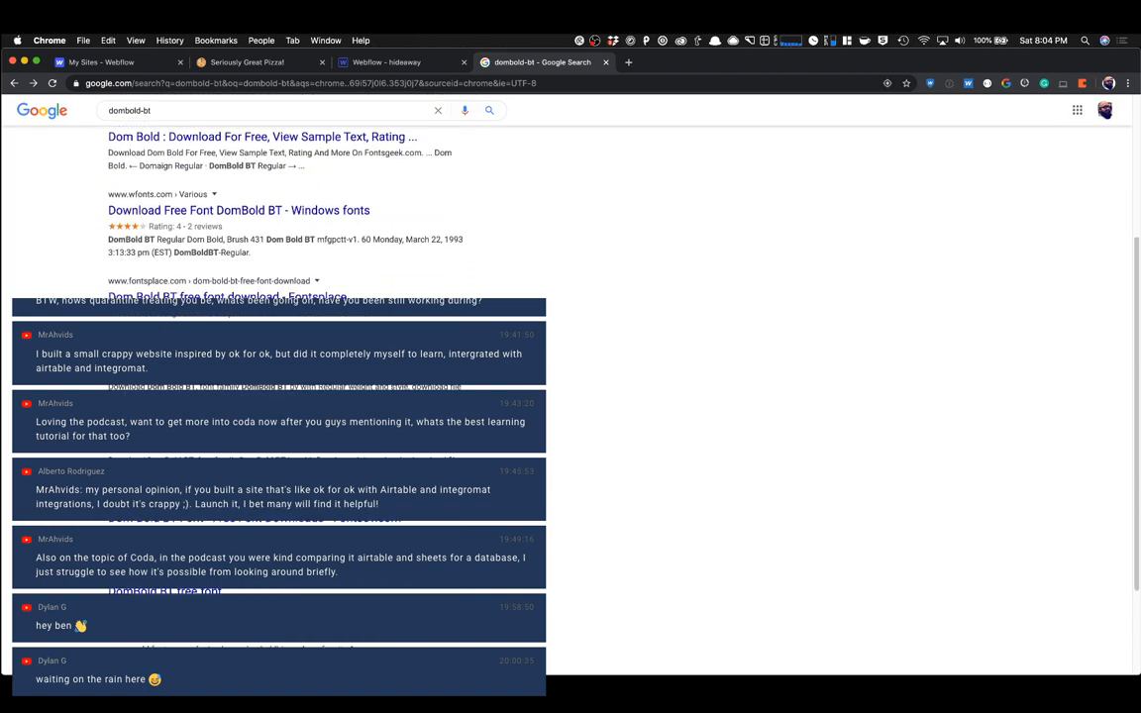
scroll(297, 199, down, 1)
scroll(297, 199, down, 2)
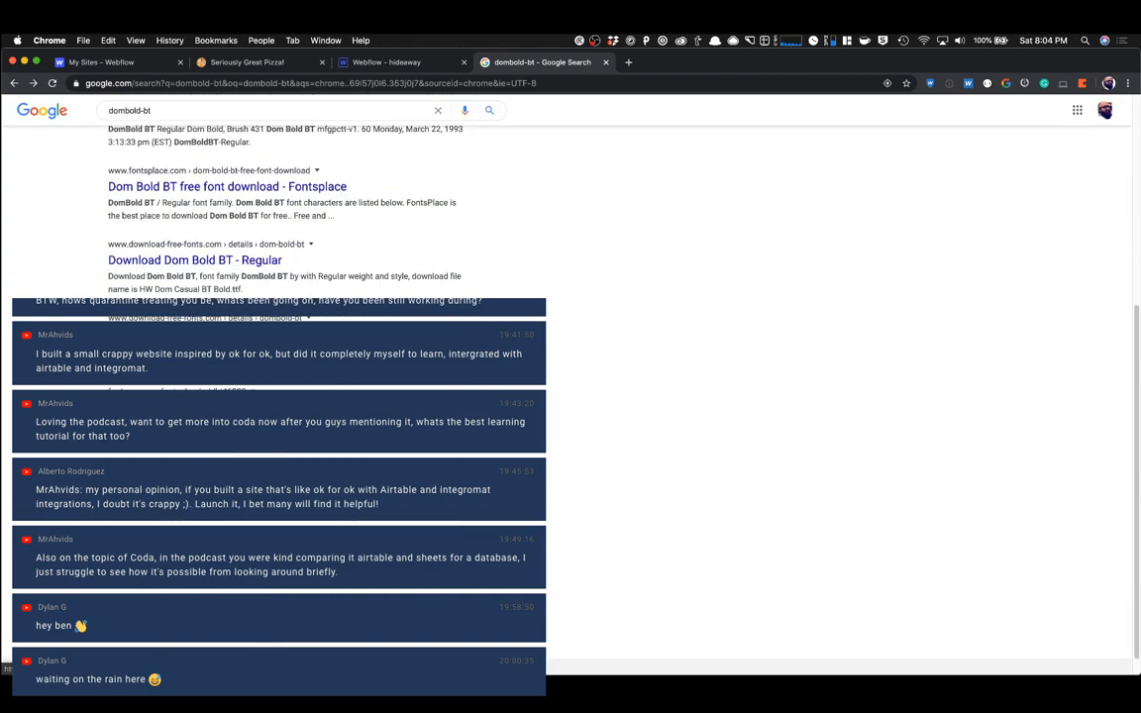
scroll(297, 198, up, 5)
Search the web for Dom Bold and open the fontsgeek.com page for the font.
triple_click(139, 120)
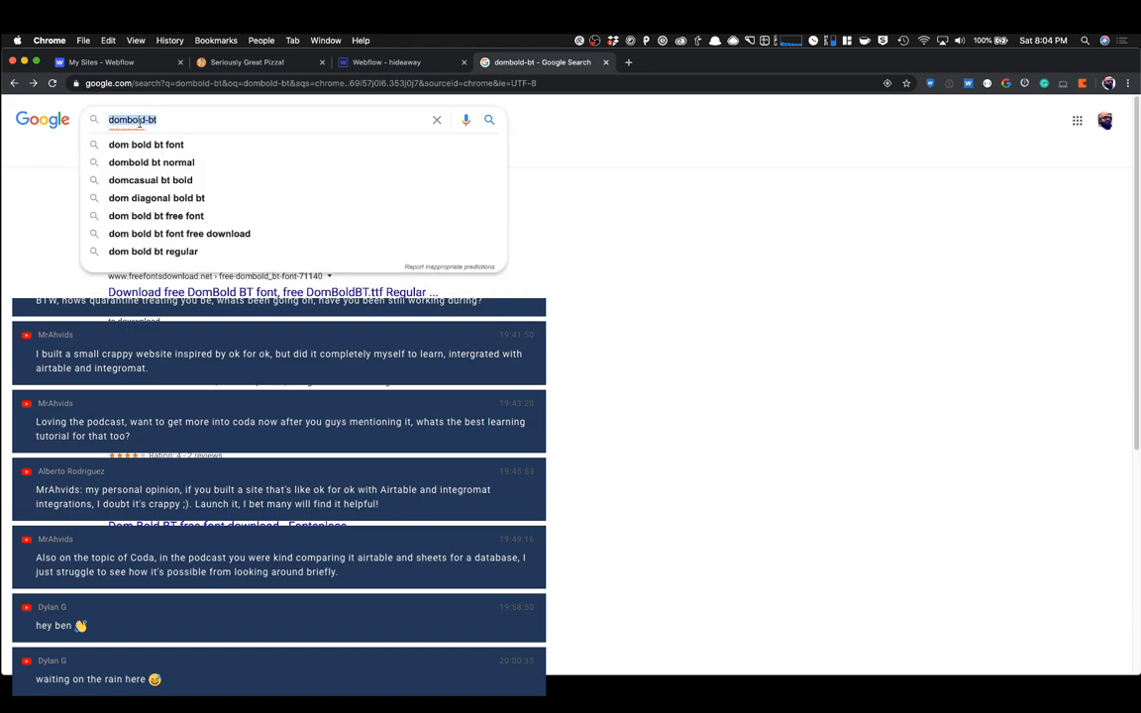
text(Dom Bold)
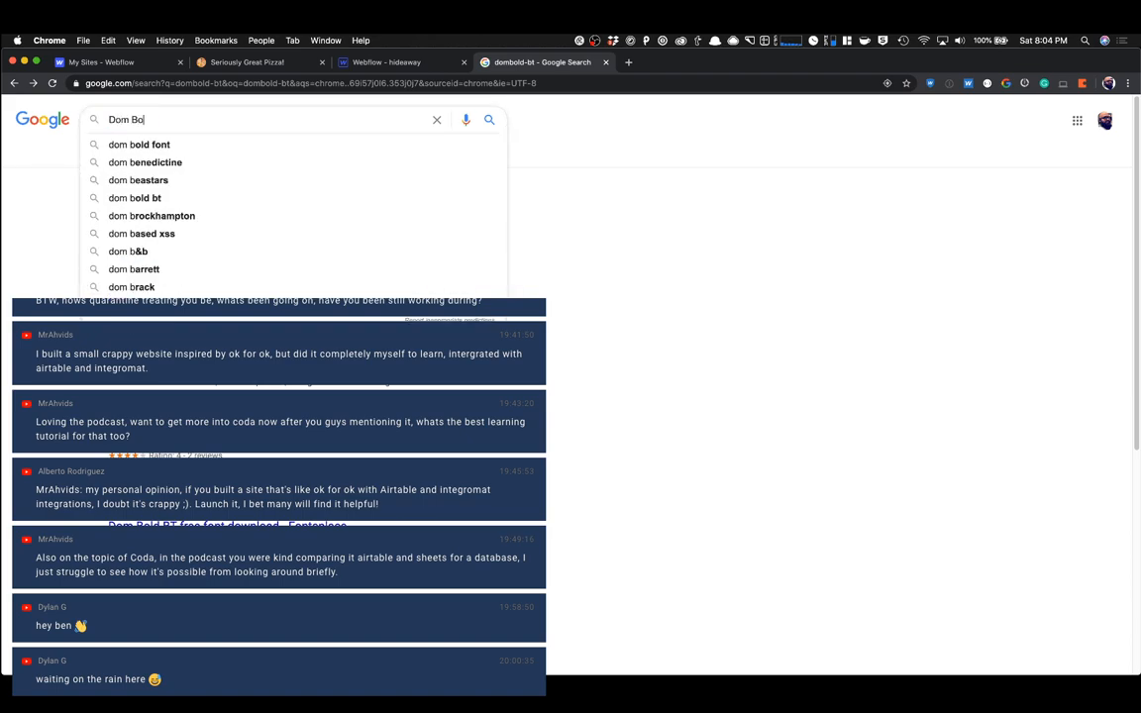
key(Return)
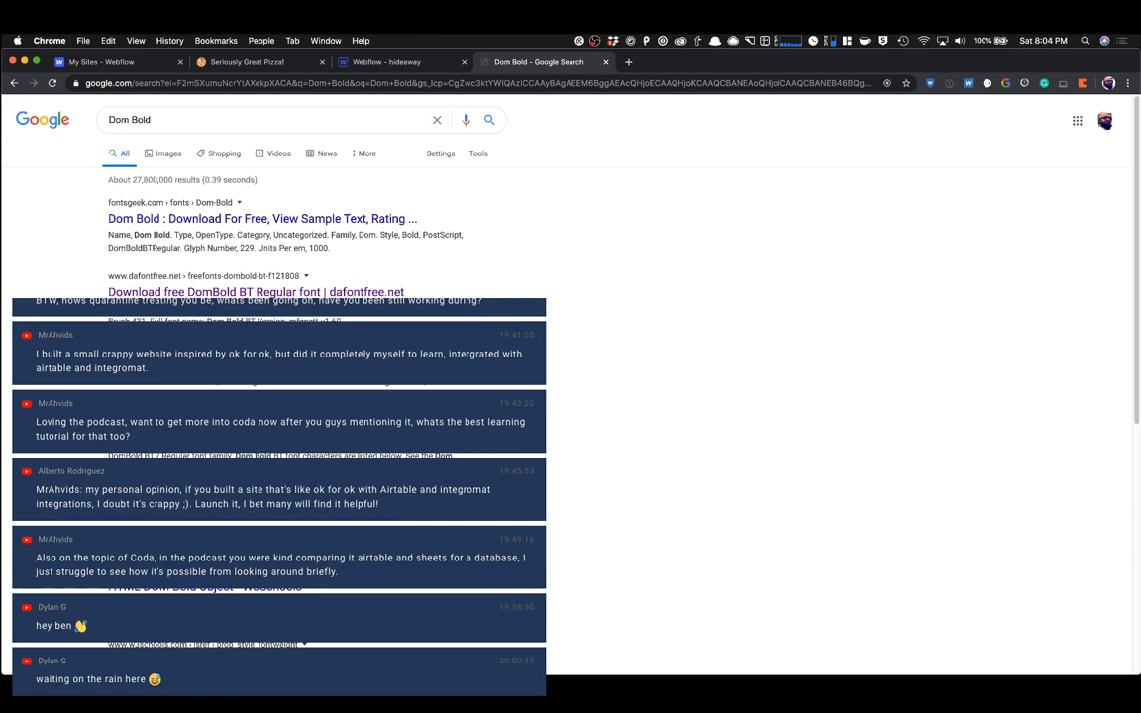
click(192, 220)
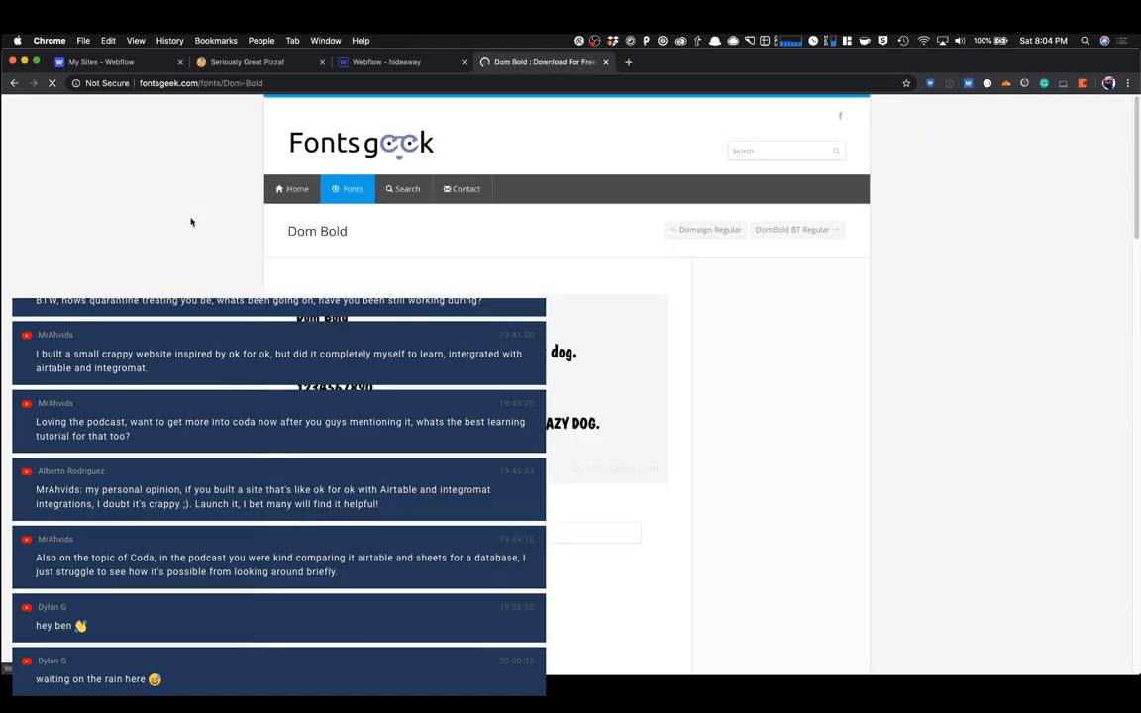
Preview the text SINCE 1957 in Dom Bold and compare it with the lettering on the live Hideaway Pizza site.
scroll(219, 266, down, 5)
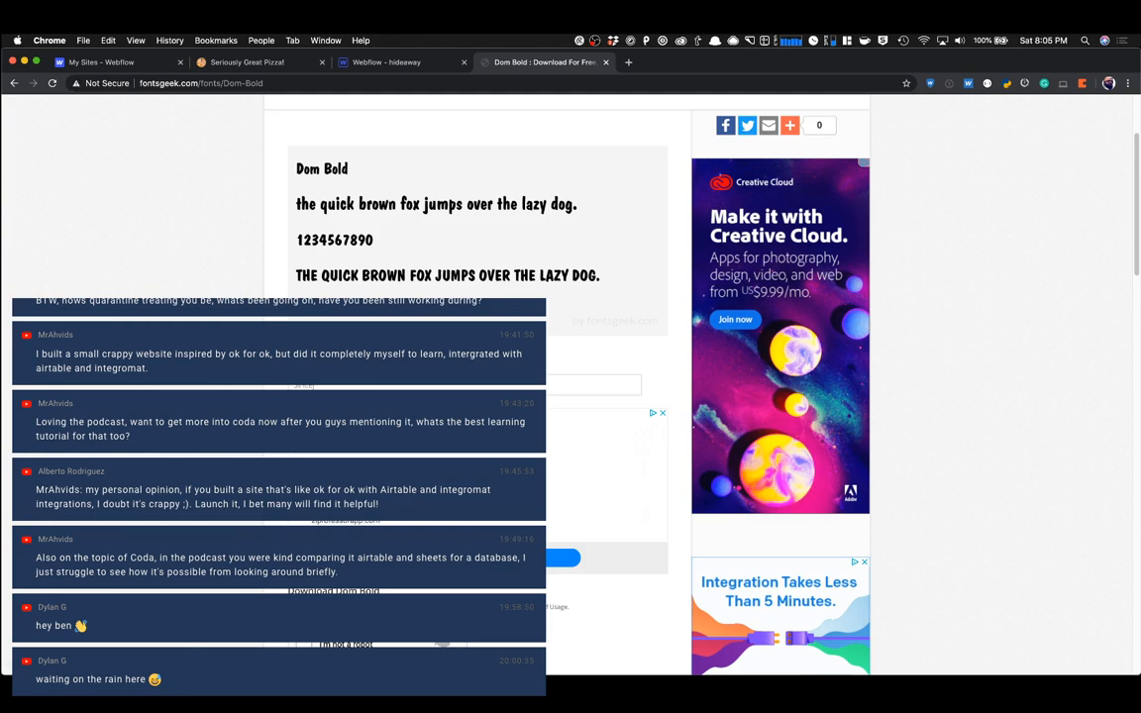
text(Since 1957)
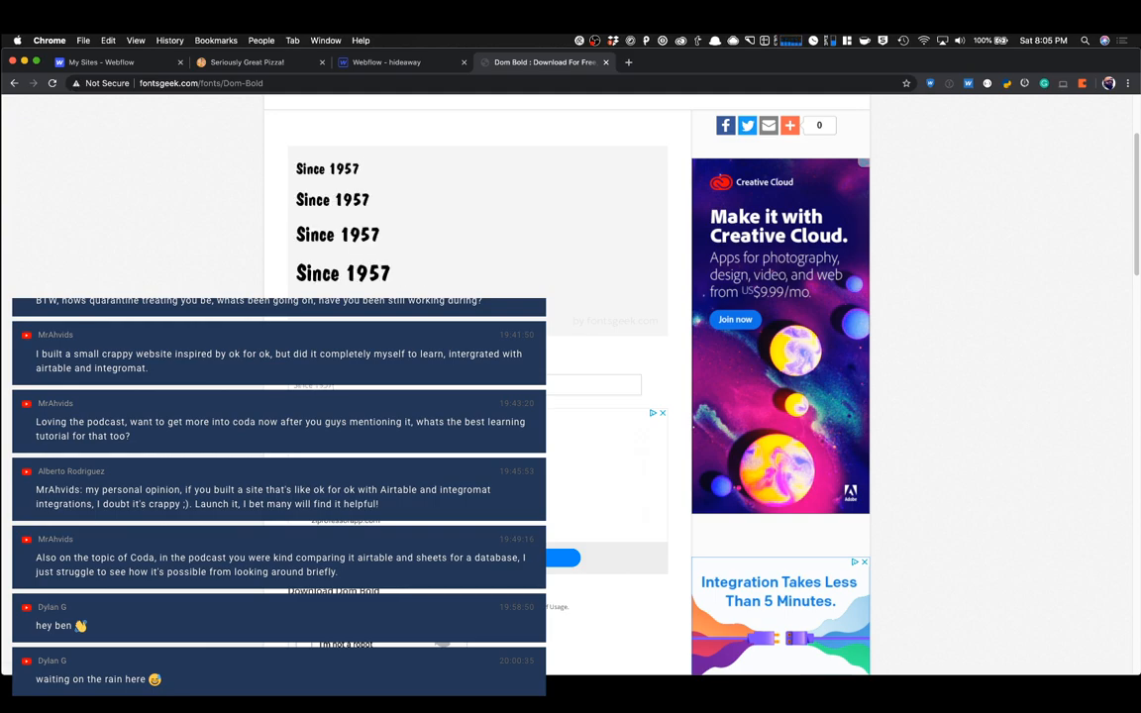
click(253, 62)
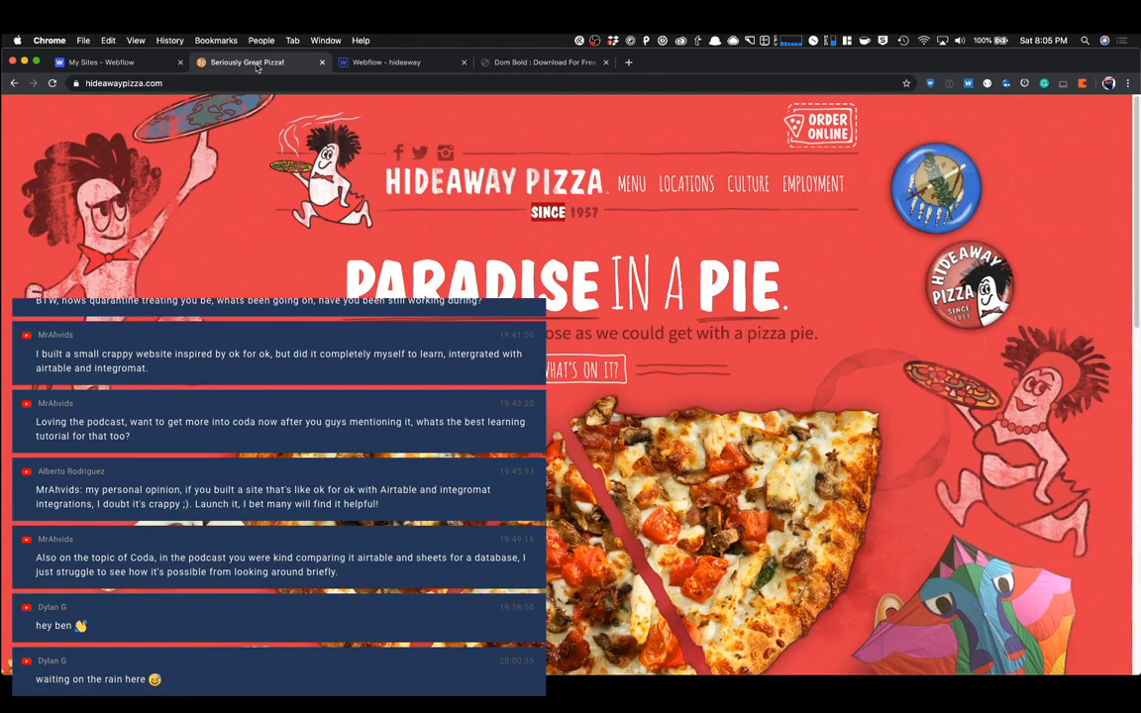
click(543, 63)
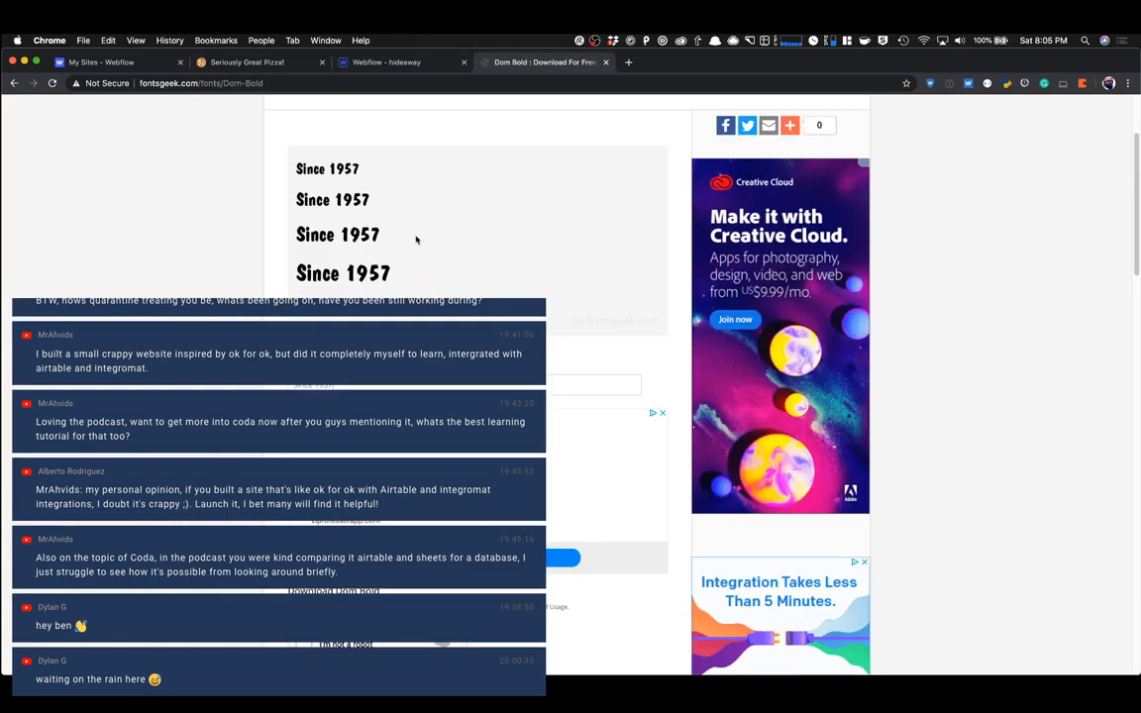
double_click(304, 386)
text(SINCE)
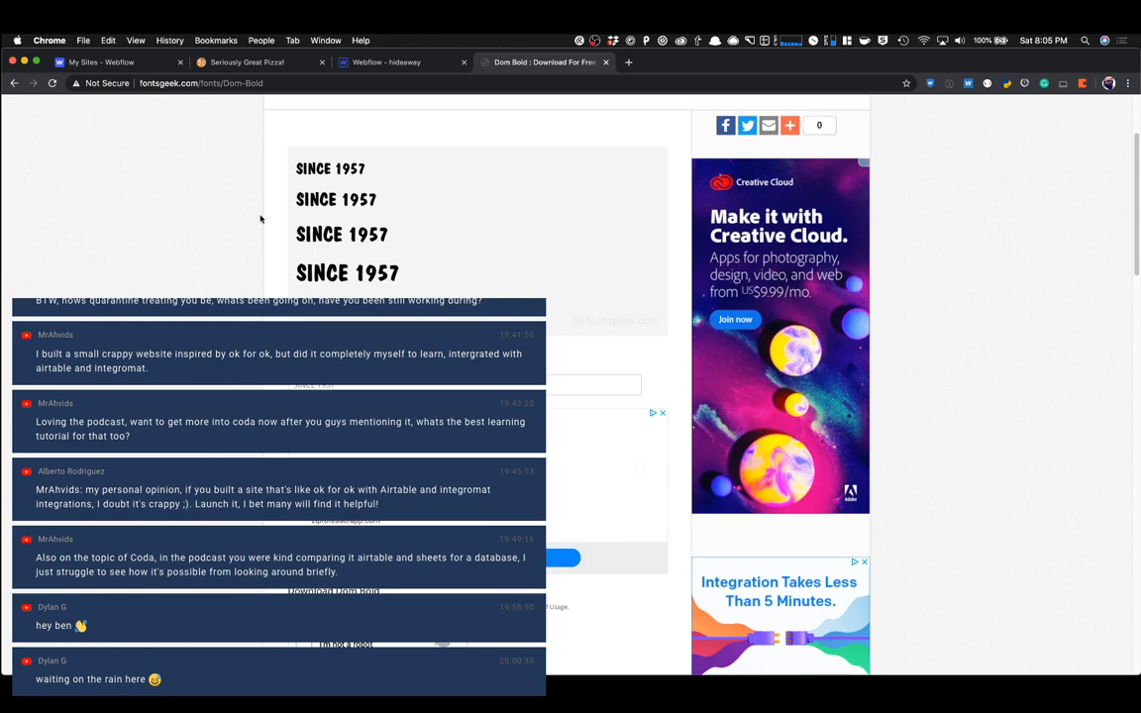
click(247, 65)
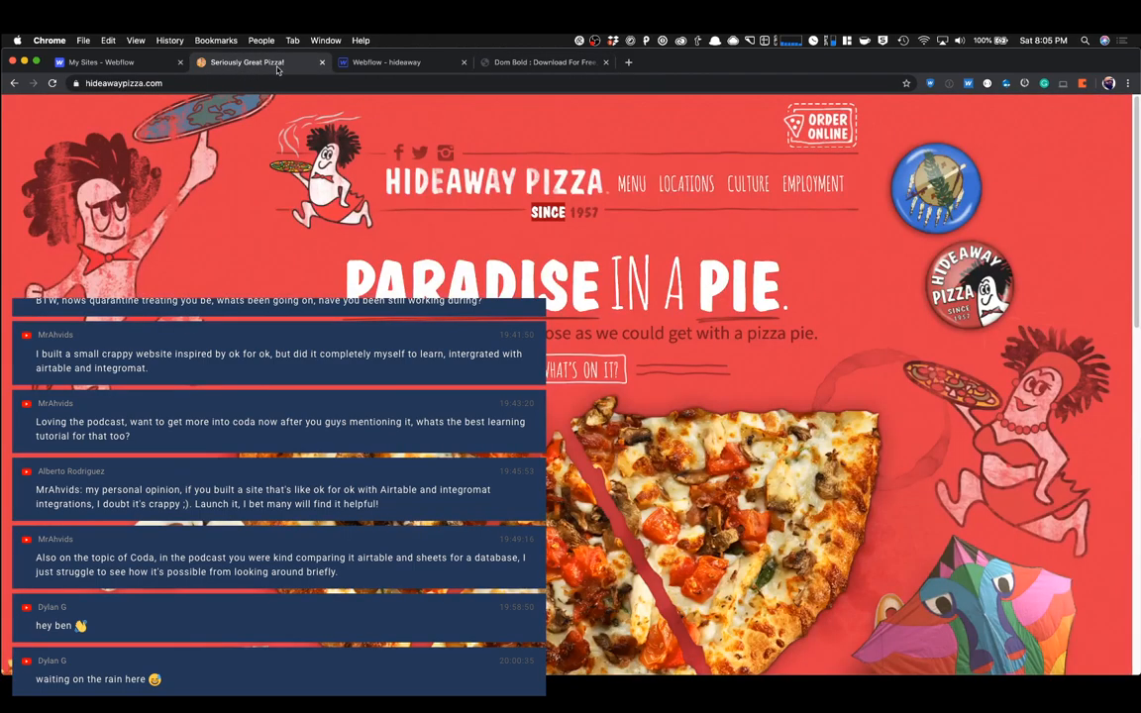
click(515, 63)
Download the Dom Bold font from its fontsgeek.com page.
scroll(445, 456, down, 4)
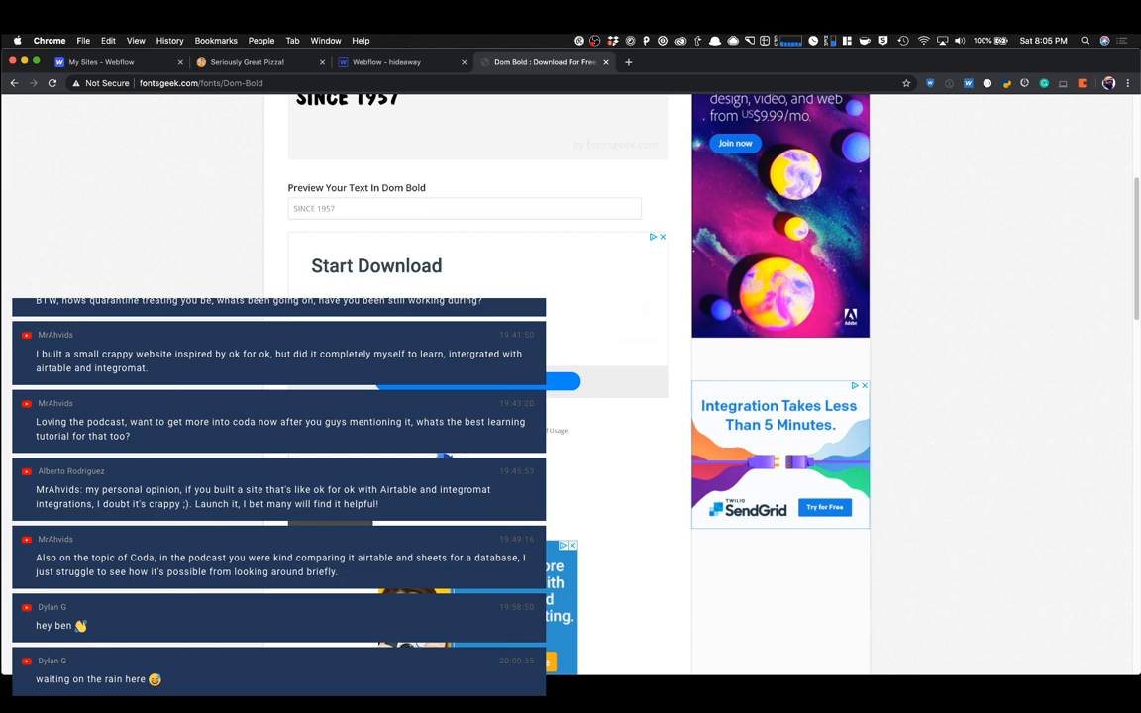
scroll(475, 397, down, 3)
scroll(476, 397, up, 4)
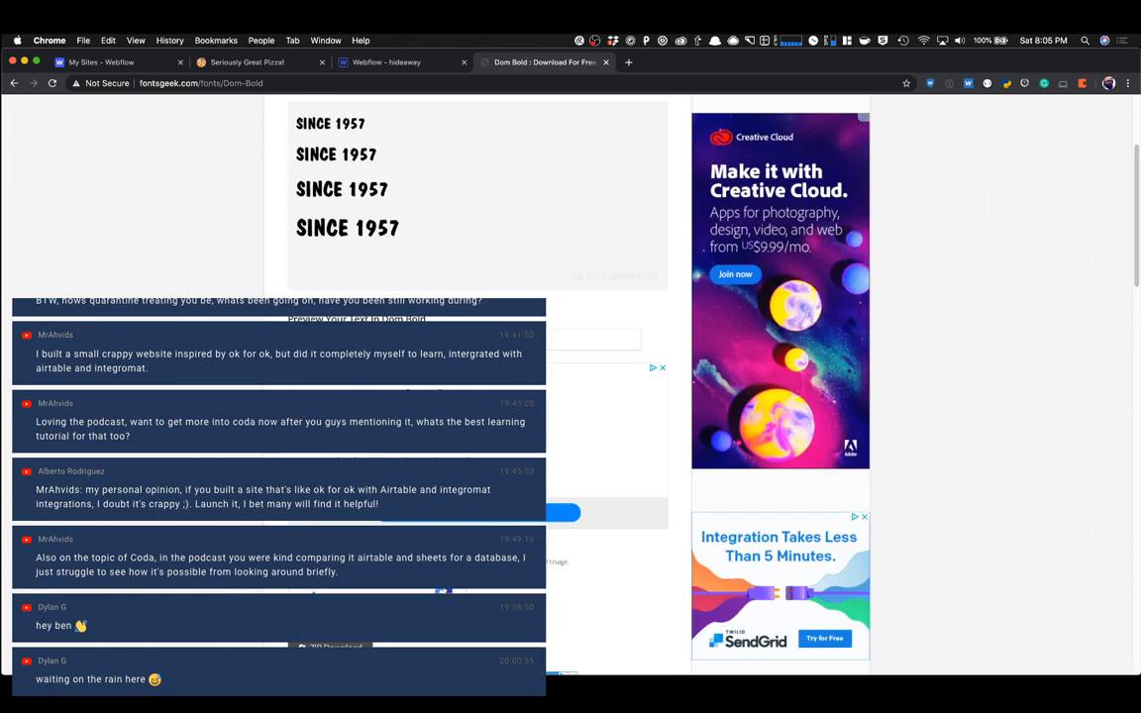
scroll(475, 397, down, 3)
click(475, 330)
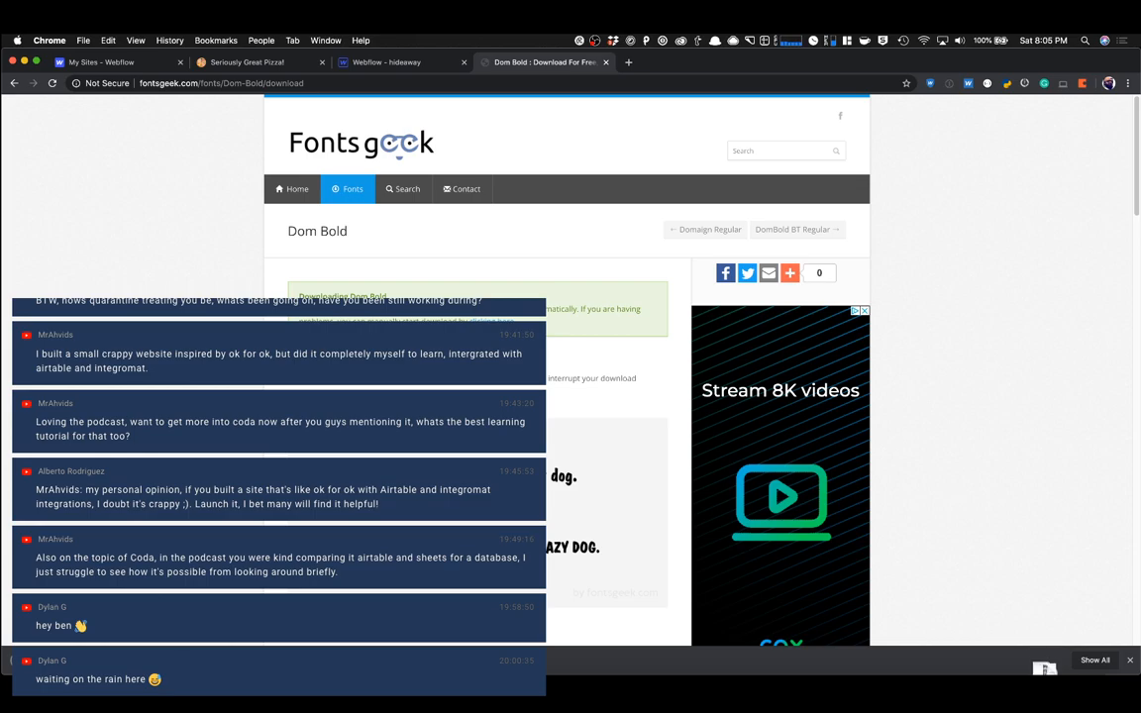
Unpack Dom Bold.zip from the Downloads folder and install Dom Bold.otf in Font Book.
click(608, 63)
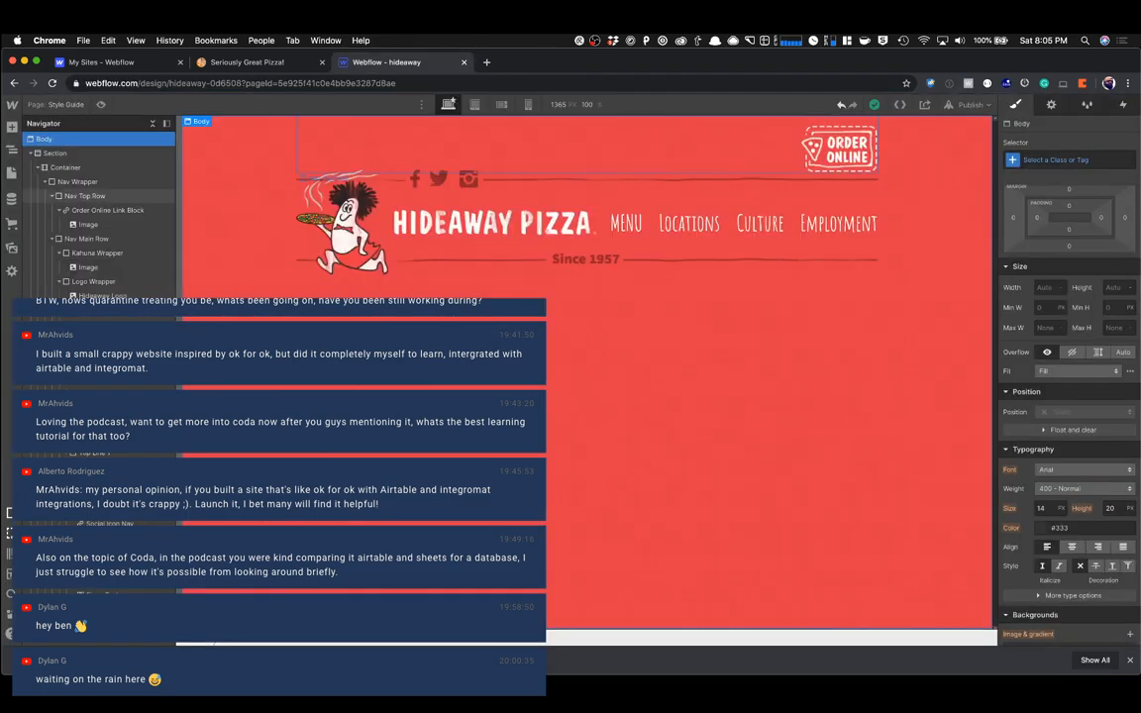
click(123, 660)
click(163, 609)
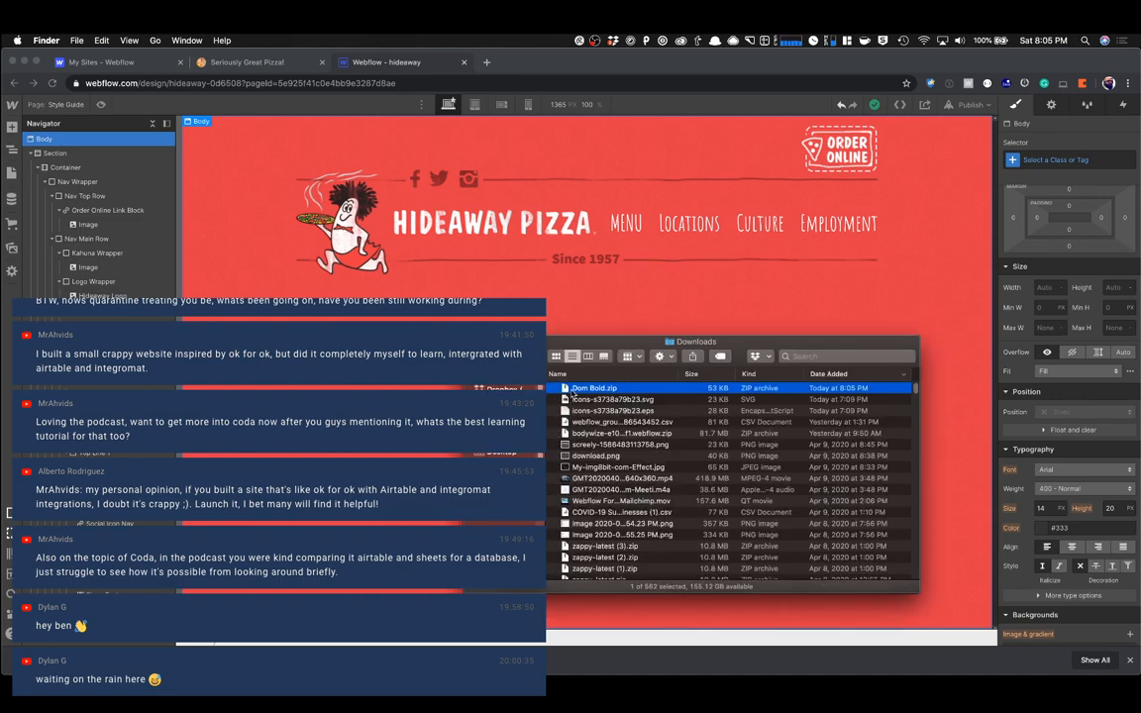
double_click(572, 393)
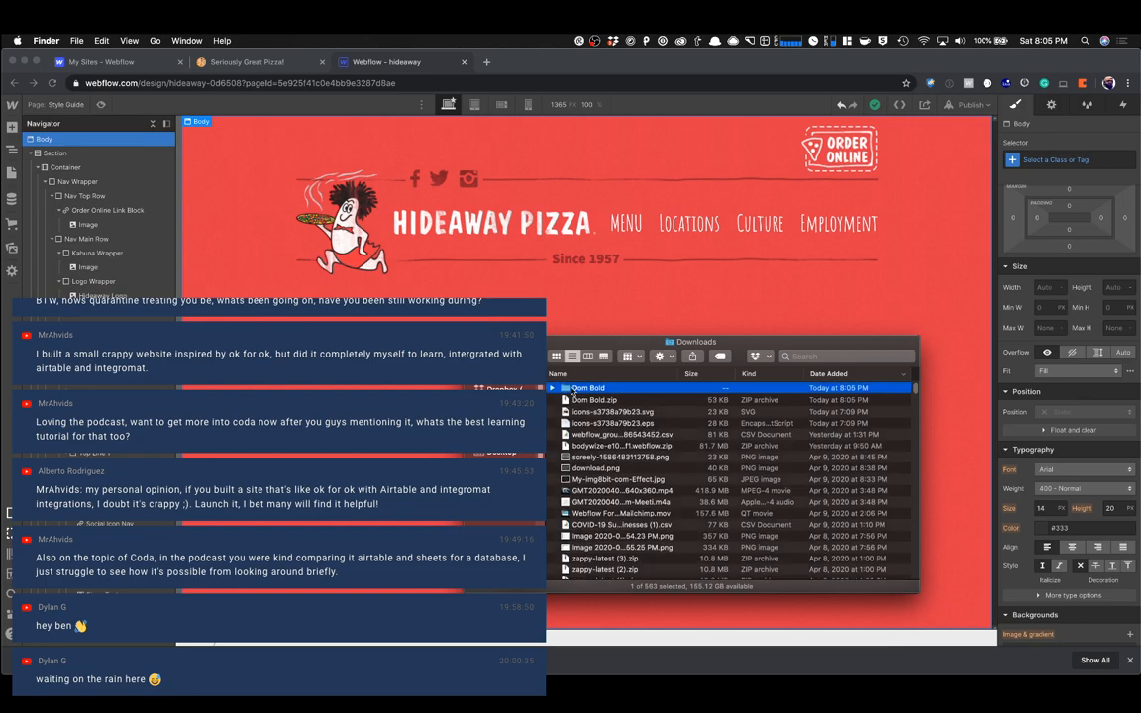
double_click(573, 391)
double_click(585, 391)
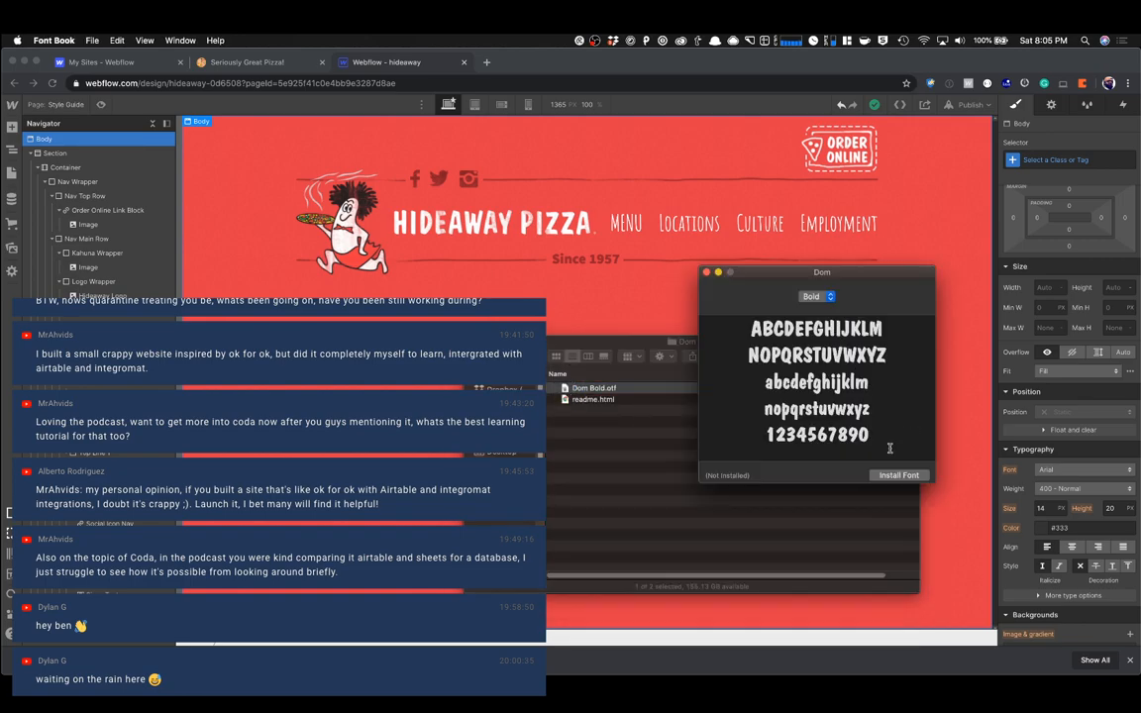
click(891, 477)
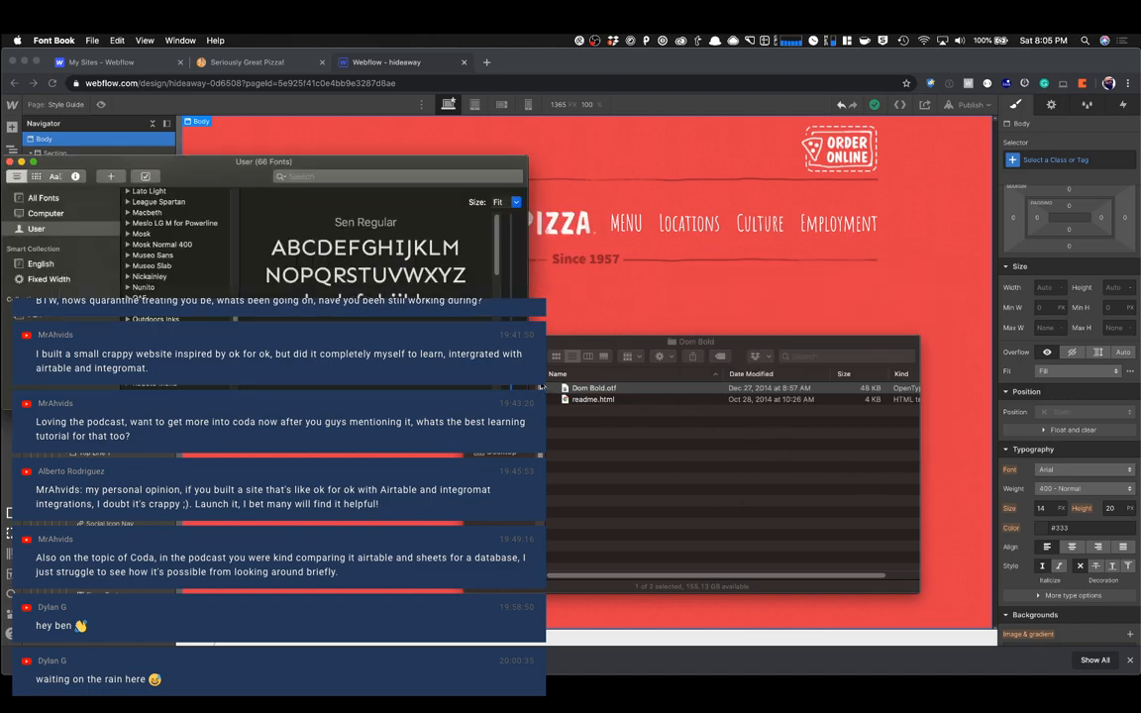
Return to the Webflow project and open the font settings of the hideaway site.
click(626, 290)
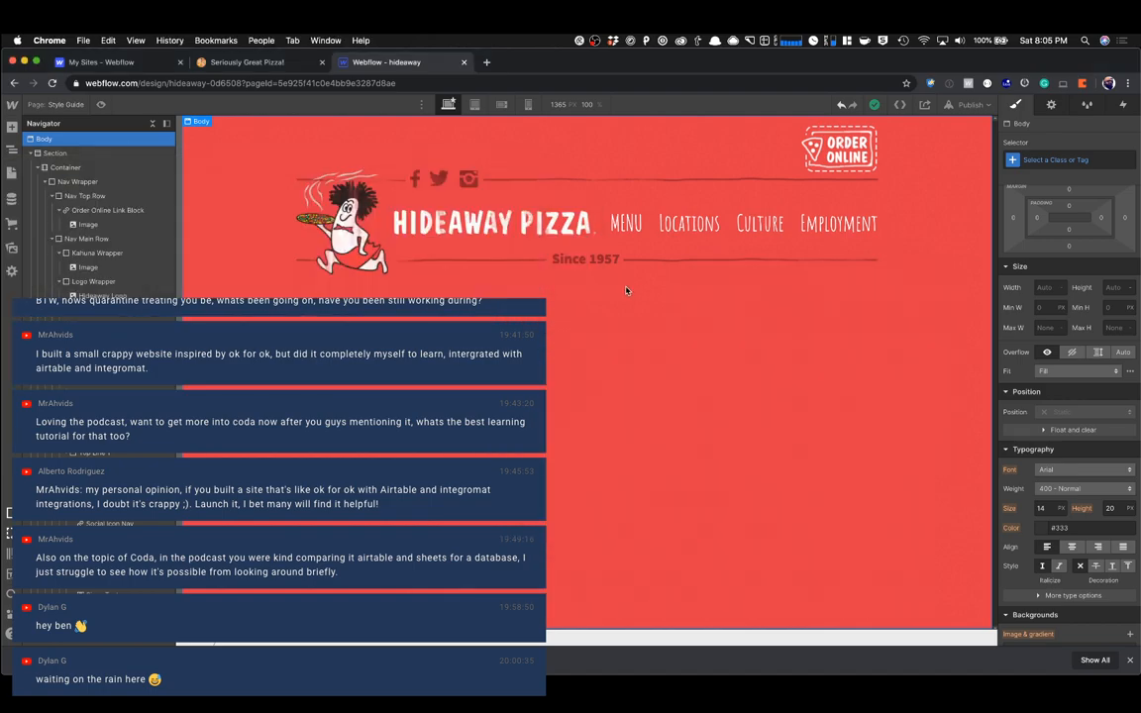
mouse_move(14, 105)
click(41, 134)
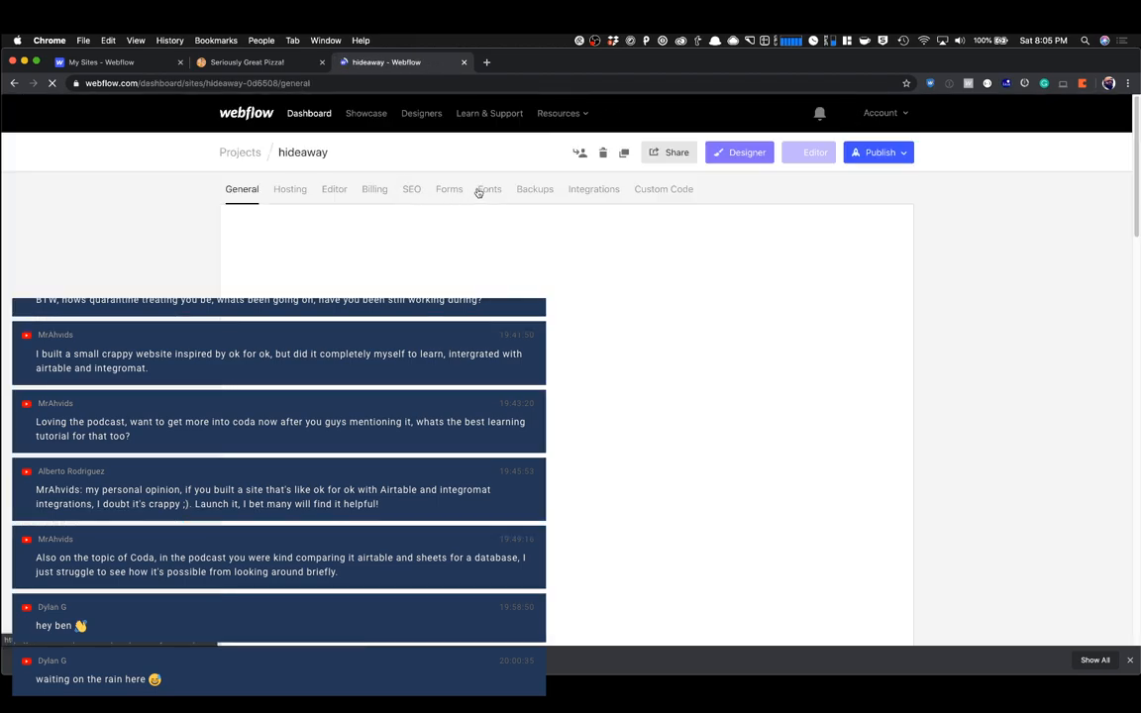
click(491, 194)
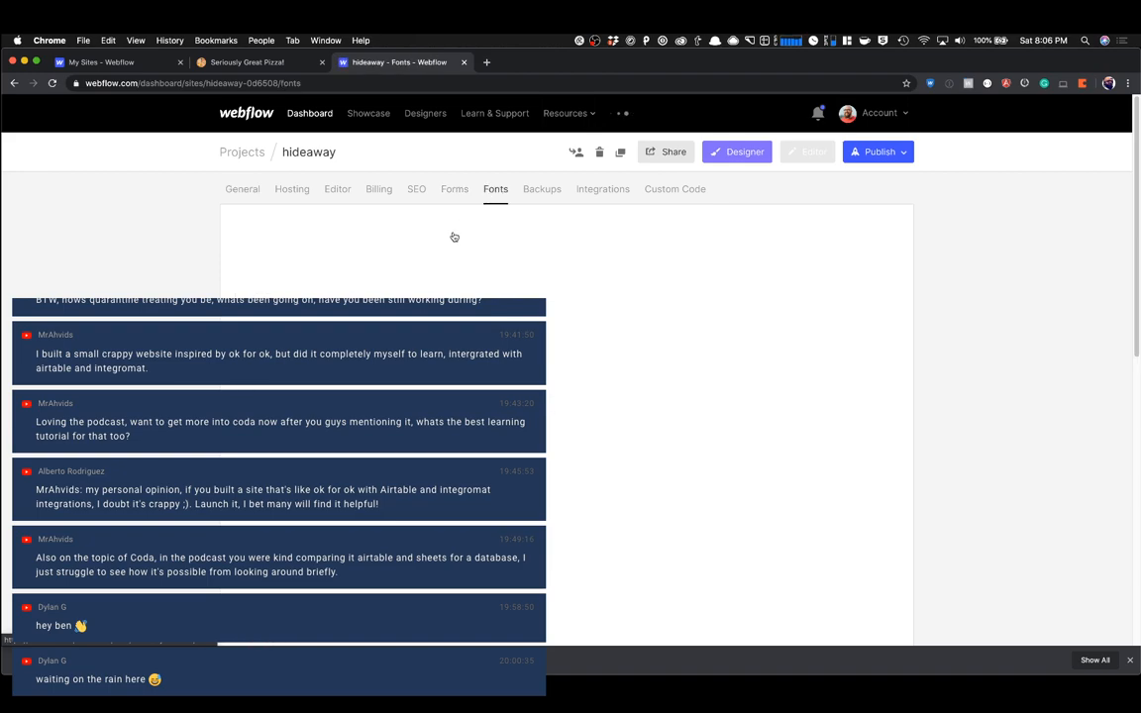
scroll(435, 266, down, 1)
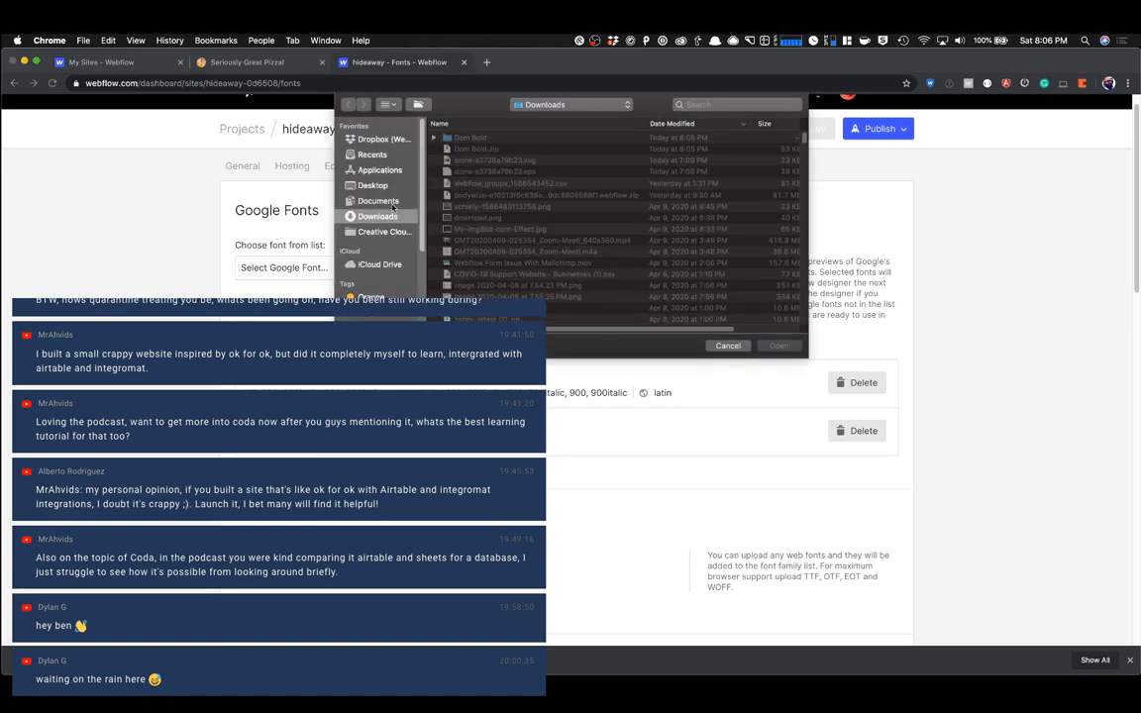
Upload Dom Bold.otf from the Dom Bold folder in Downloads as a custom font for the site.
click(382, 219)
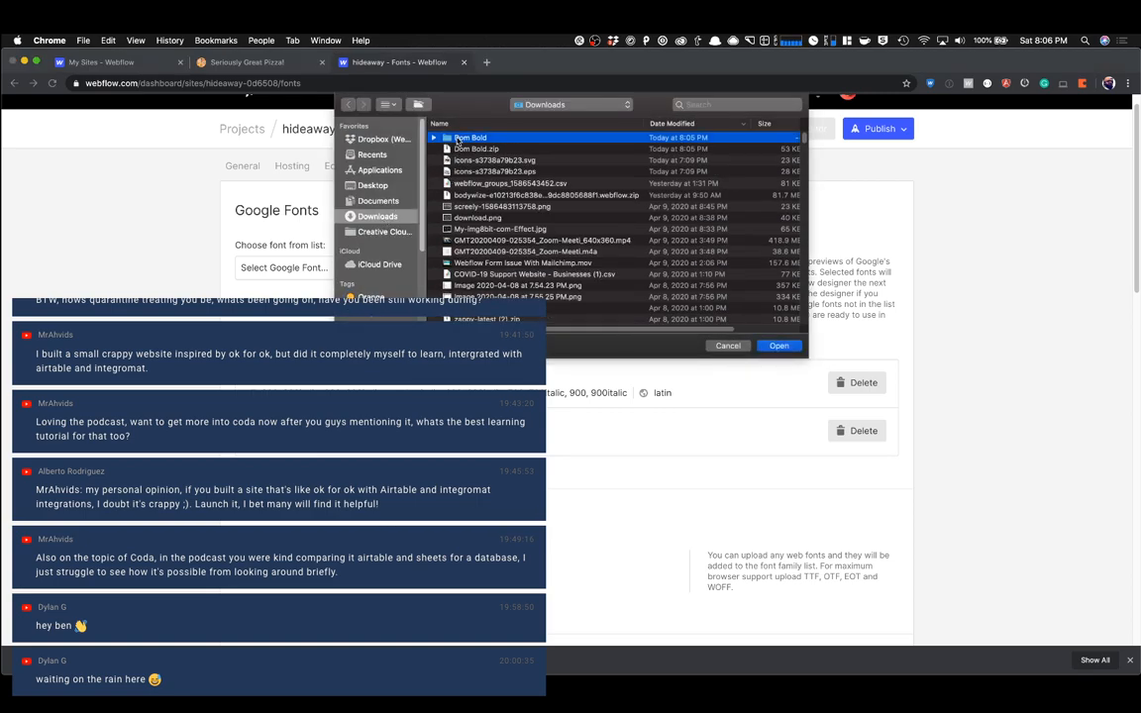
double_click(459, 139)
click(469, 139)
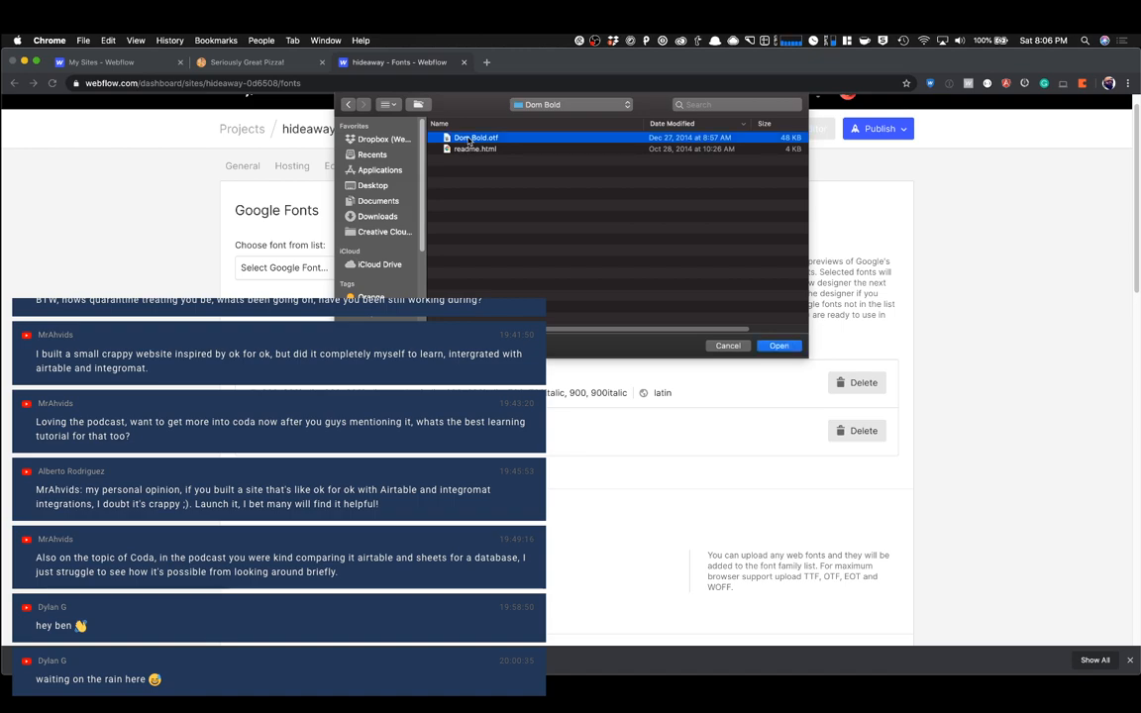
double_click(469, 138)
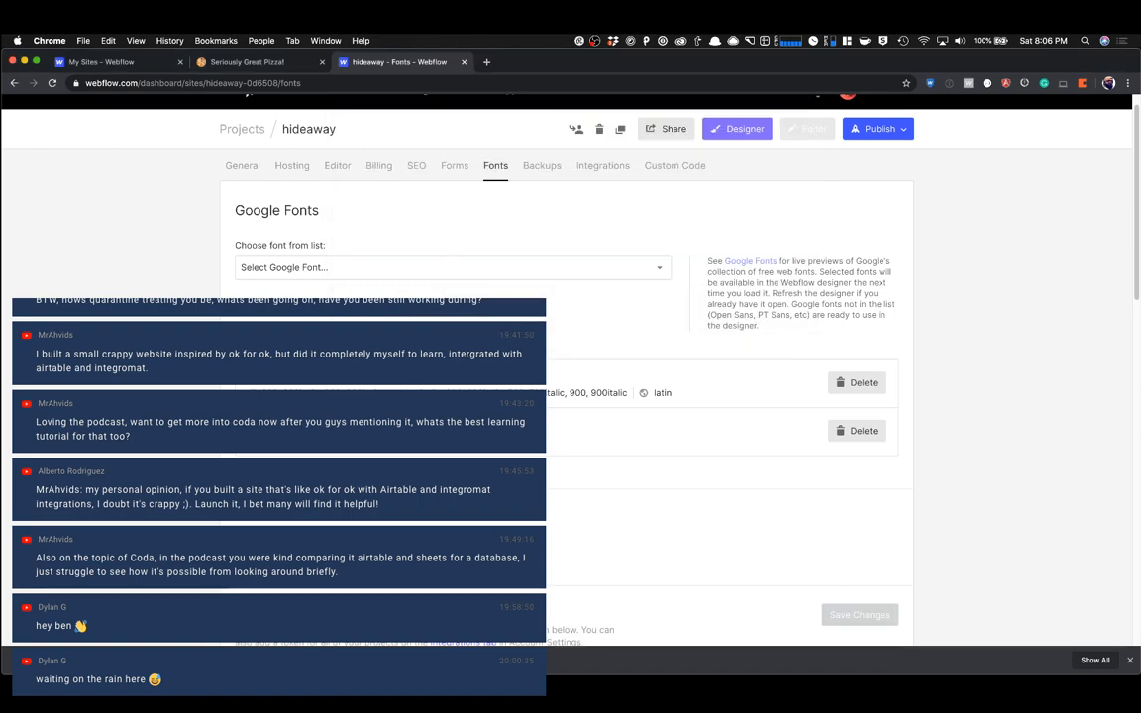
scroll(566, 396, down, 1)
scroll(414, 389, down, 2)
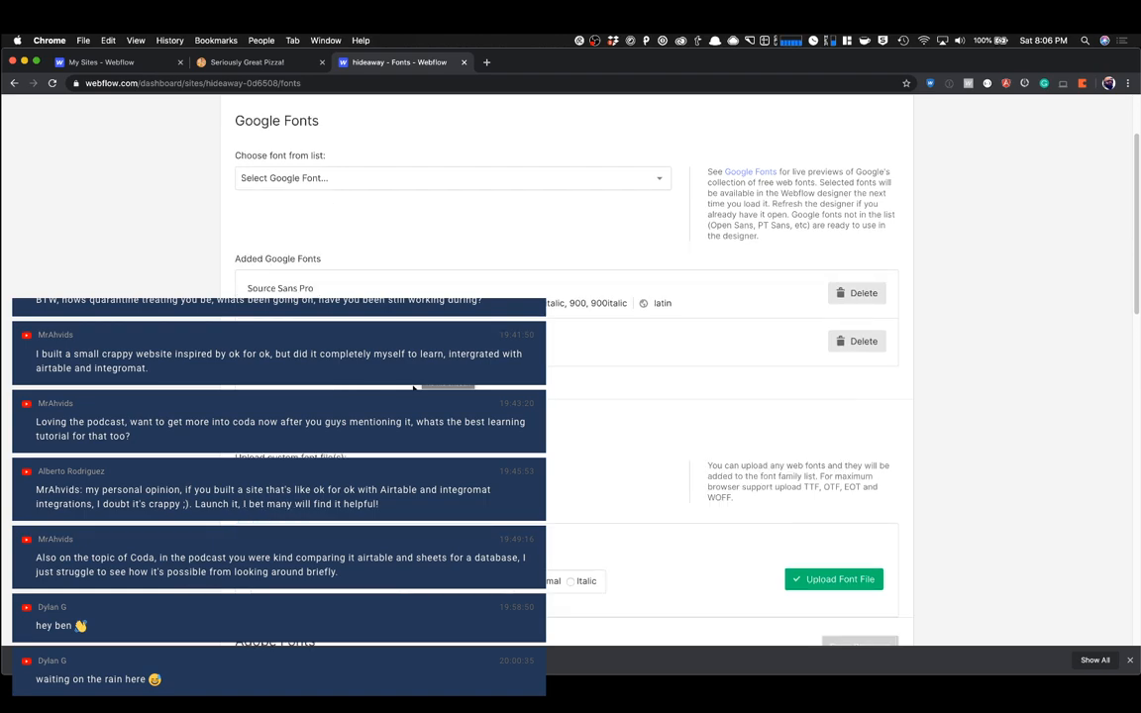
scroll(408, 387, down, 4)
click(843, 382)
Reopen the hideaway site in the Designer and switch to the Style Guide page.
scroll(667, 362, up, 8)
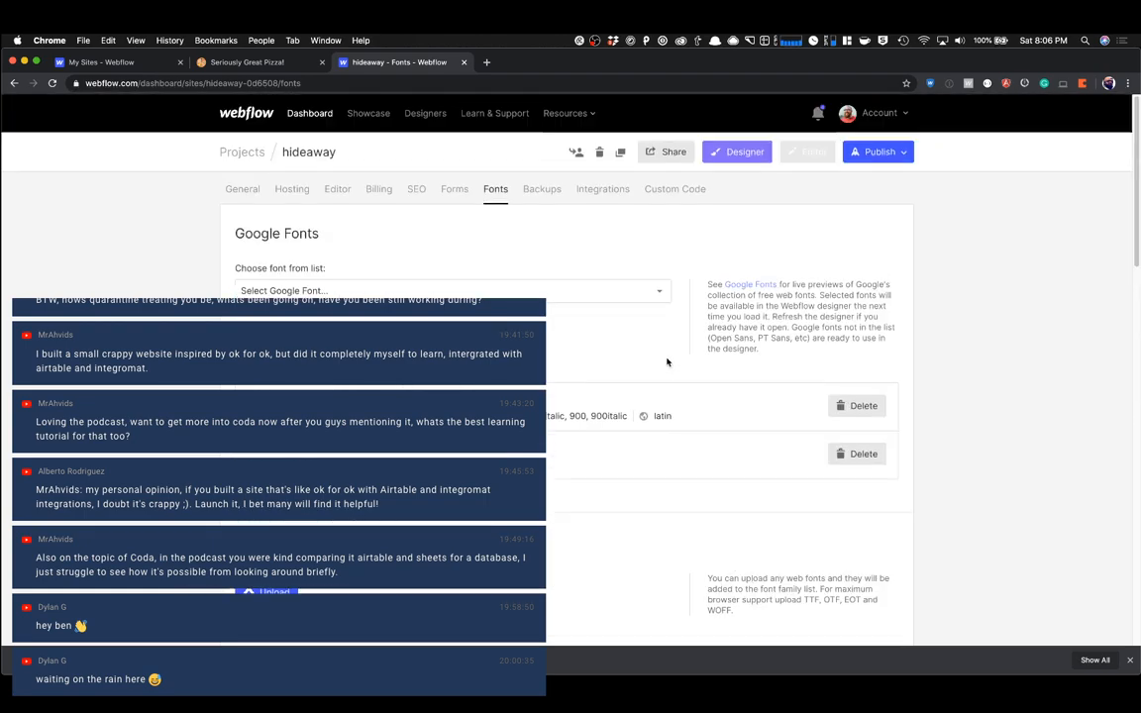
click(736, 154)
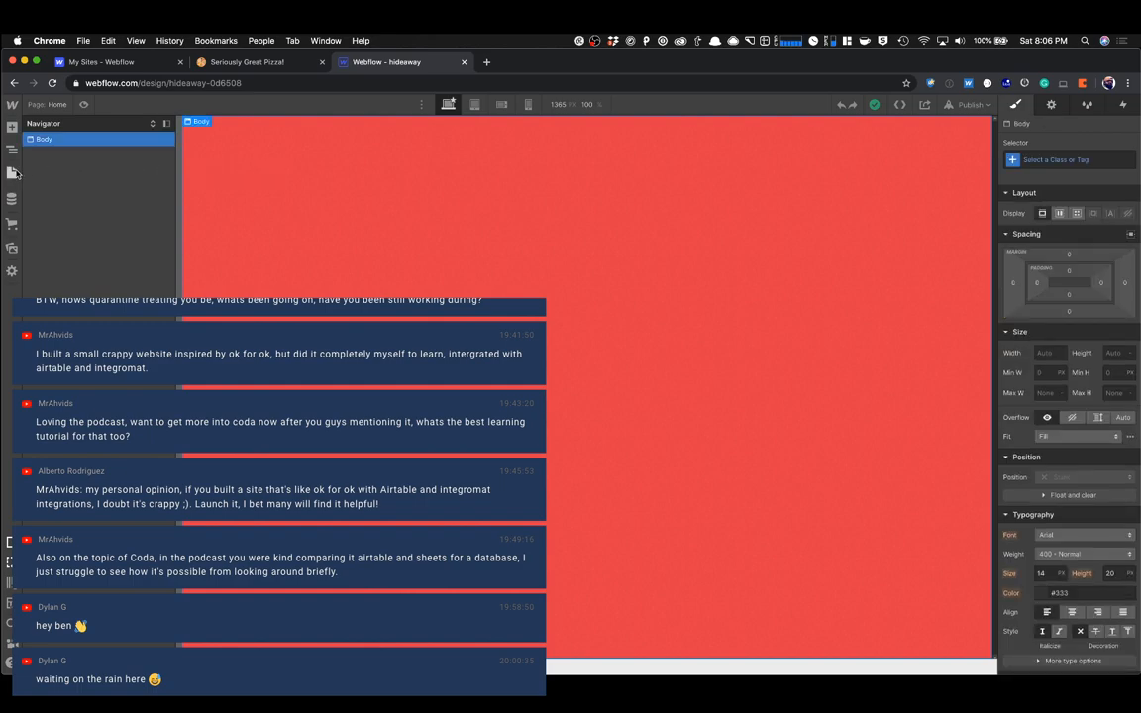
click(13, 174)
click(70, 211)
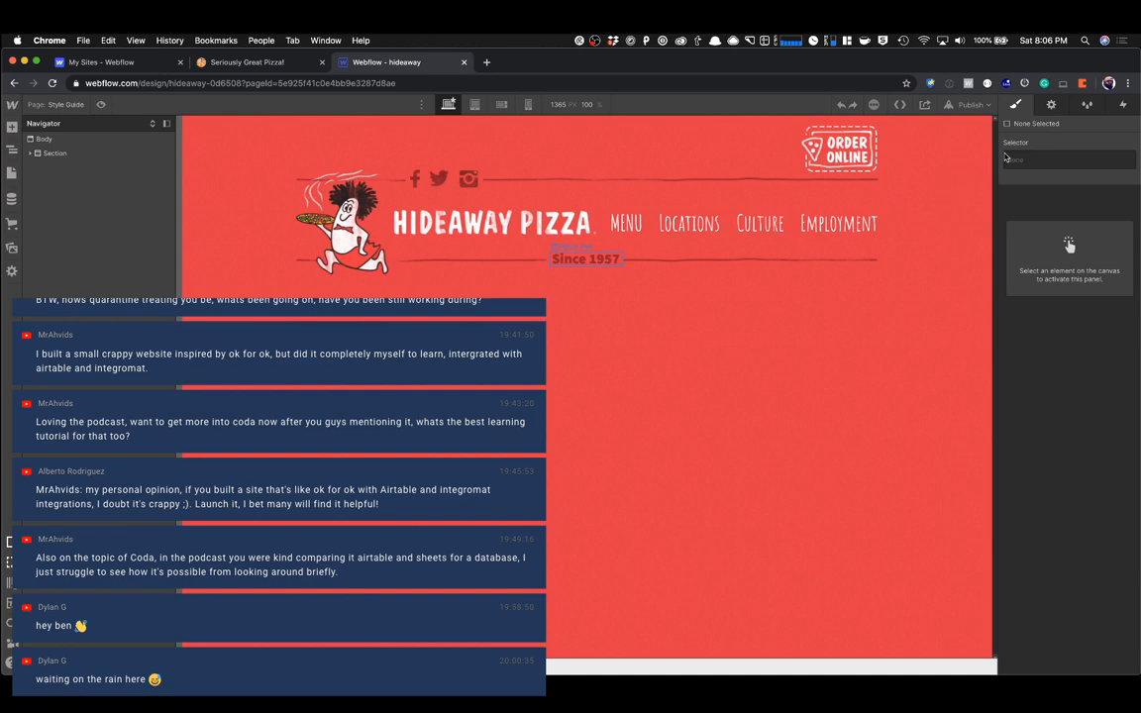
Set the font of the Since 1957 text in the header's bottom row to Dom.
click(577, 259)
scroll(1063, 295, down, 5)
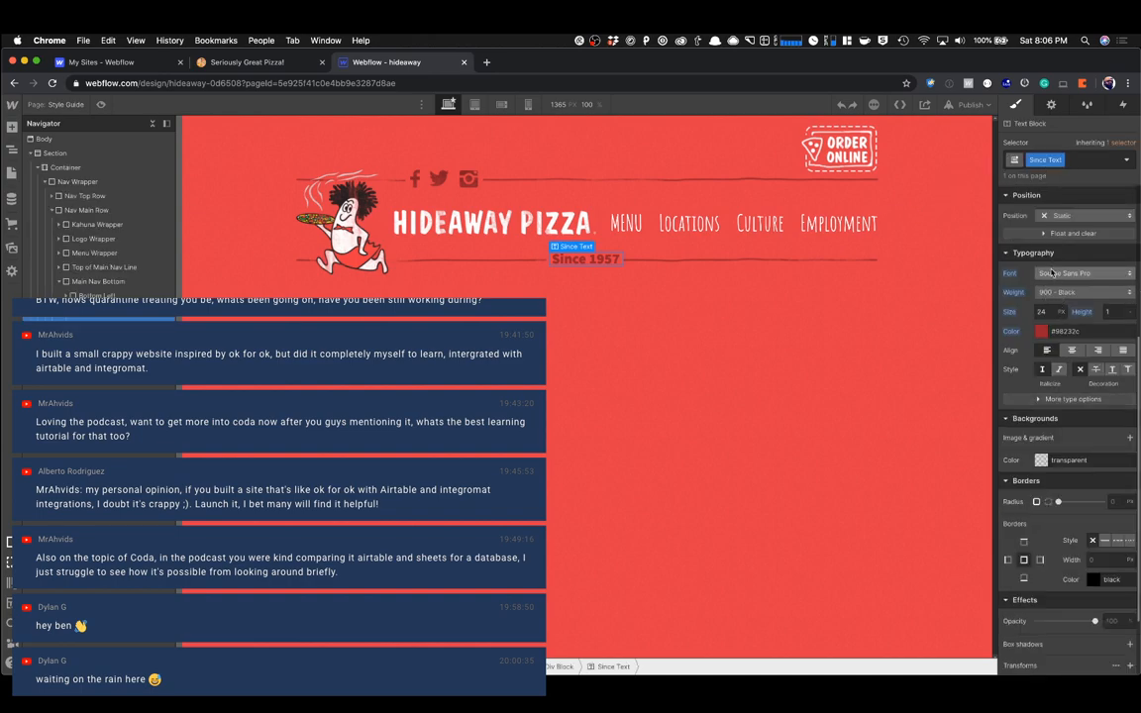
click(1053, 274)
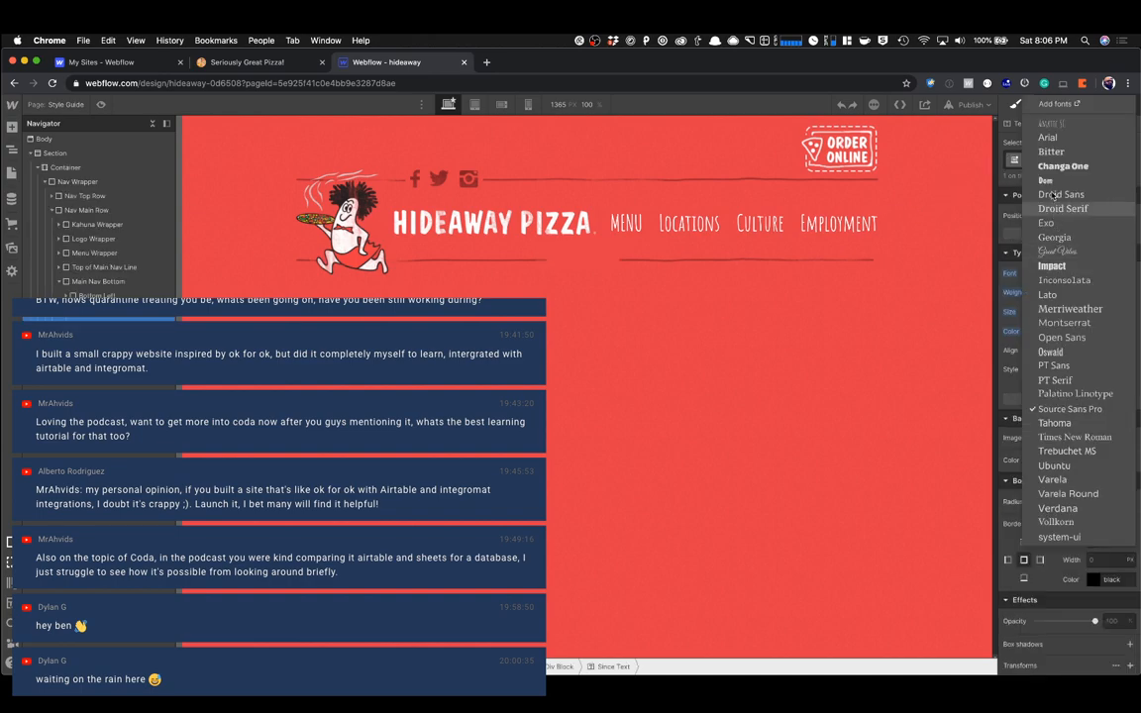
click(1048, 180)
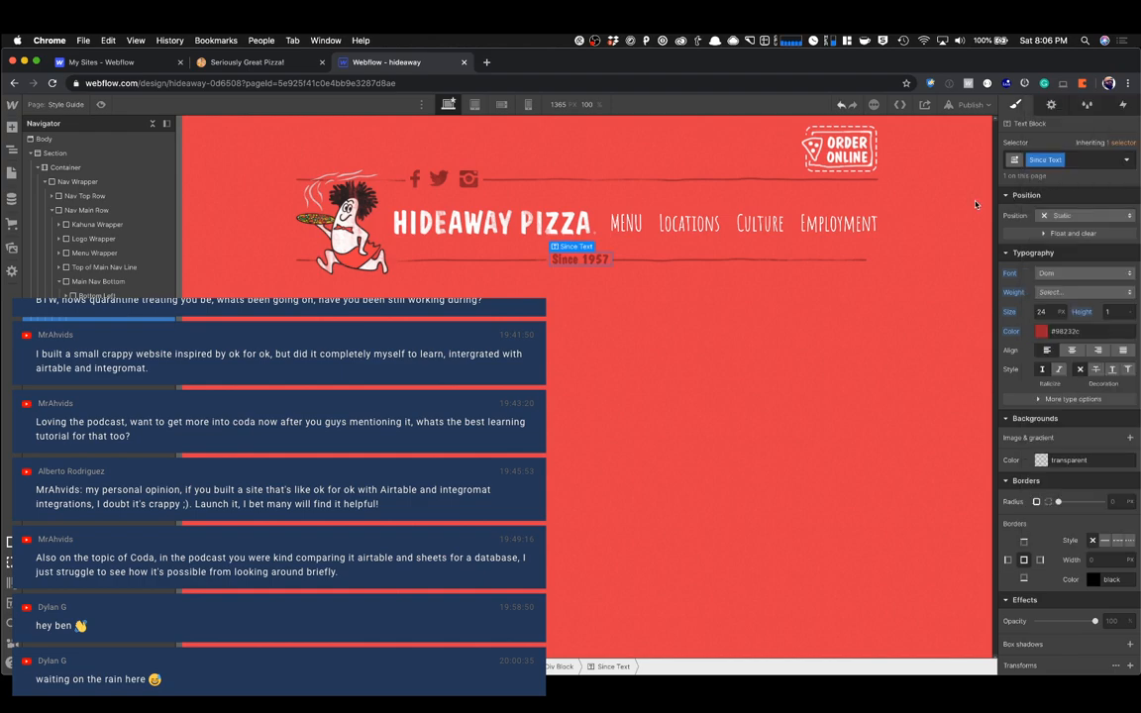
Change the word Since to uppercase SINCE in the header's Since 1957 text block.
double_click(559, 260)
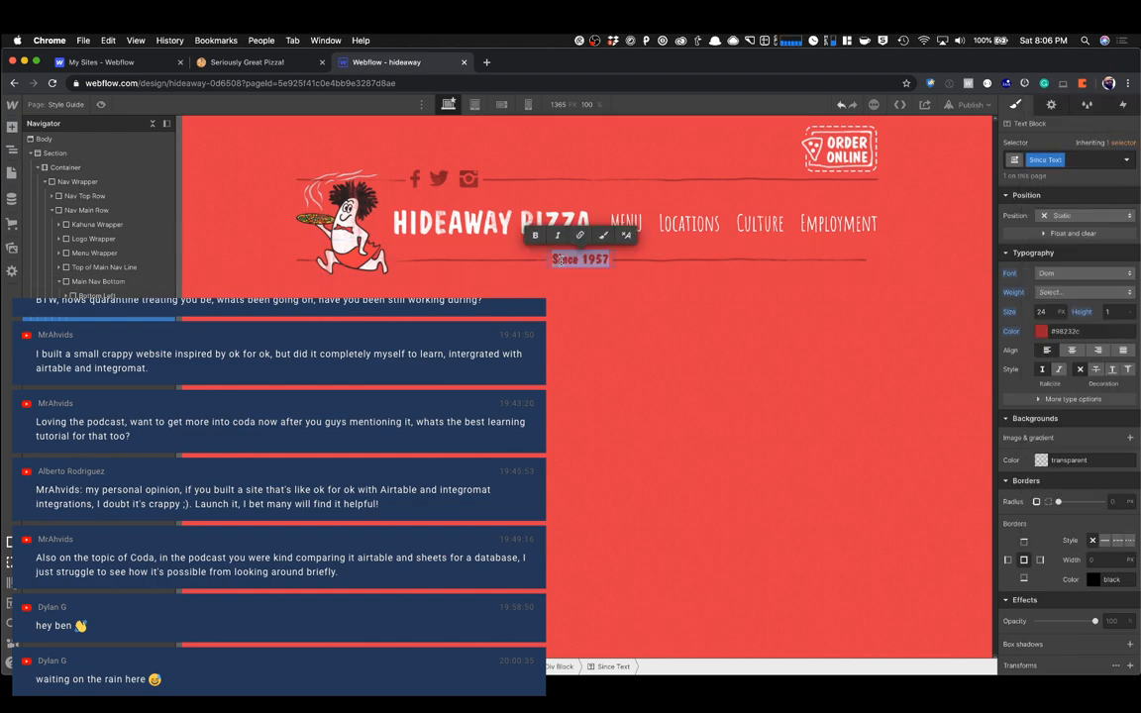
double_click(565, 259)
text(SINCE)
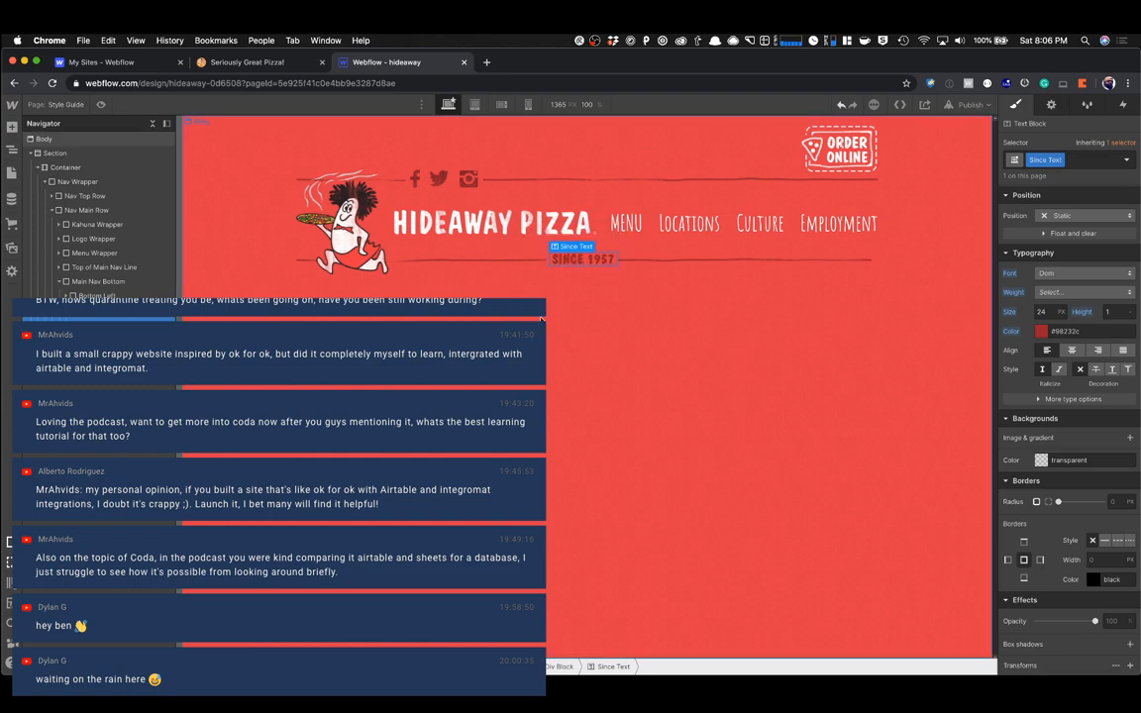
click(44, 139)
Compare the header, in the Designer and in preview, with the live Hideaway Pizza site.
click(247, 66)
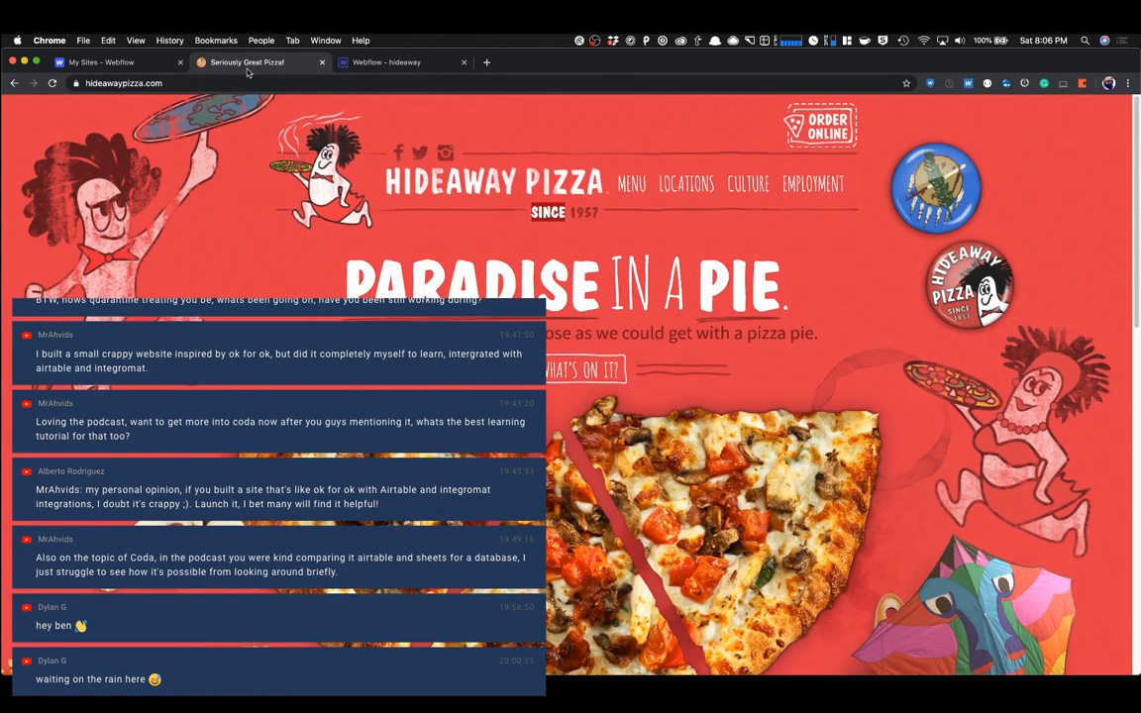
click(365, 63)
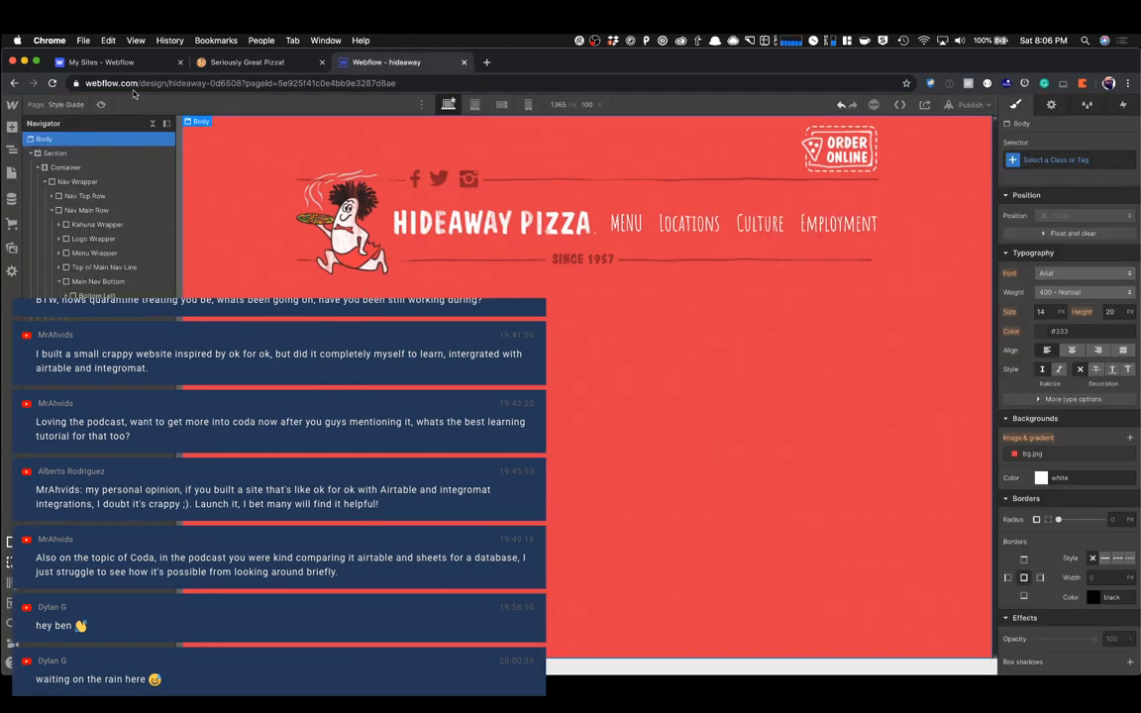
click(246, 65)
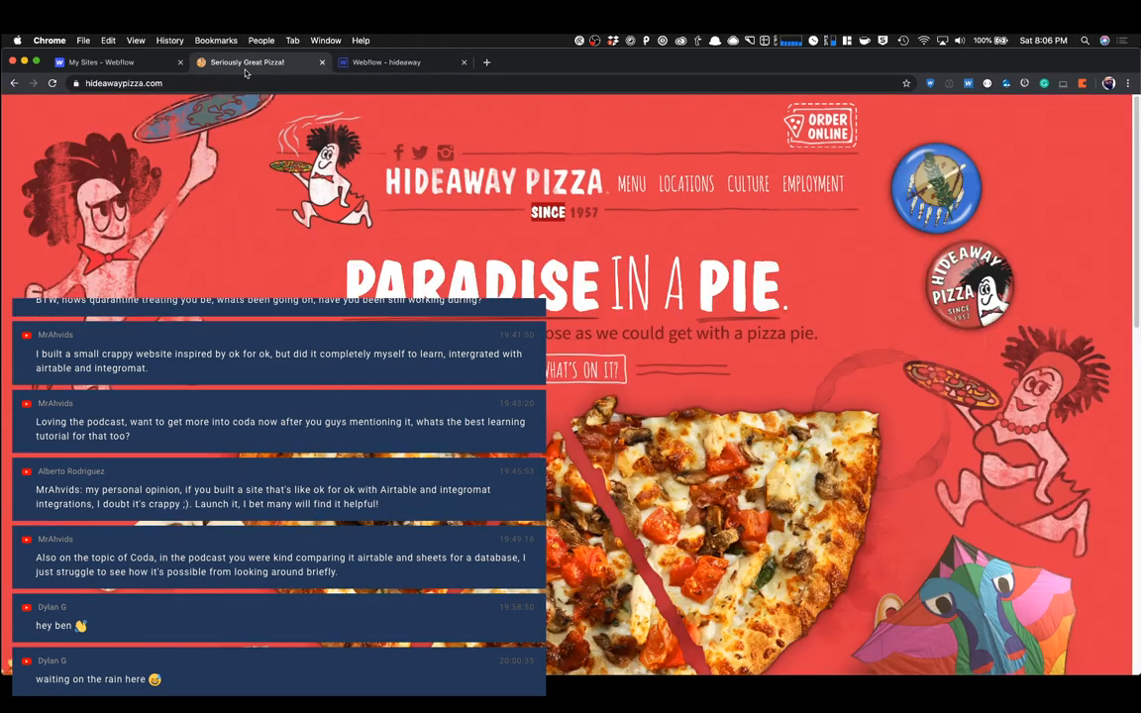
click(353, 61)
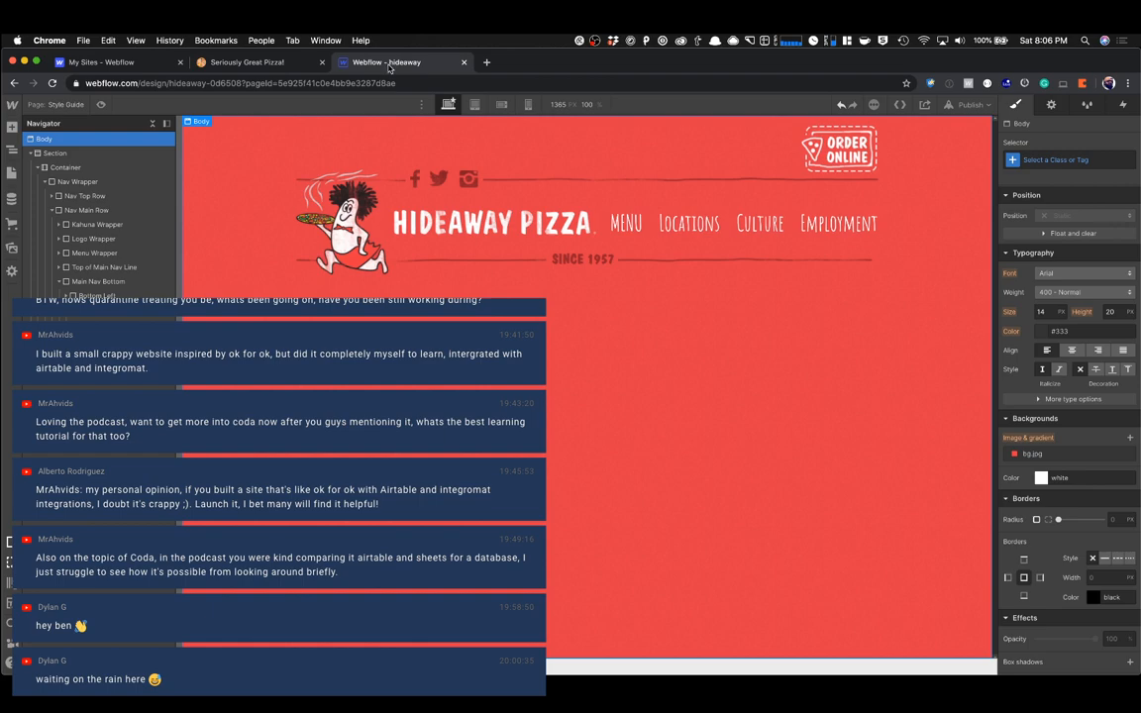
click(101, 104)
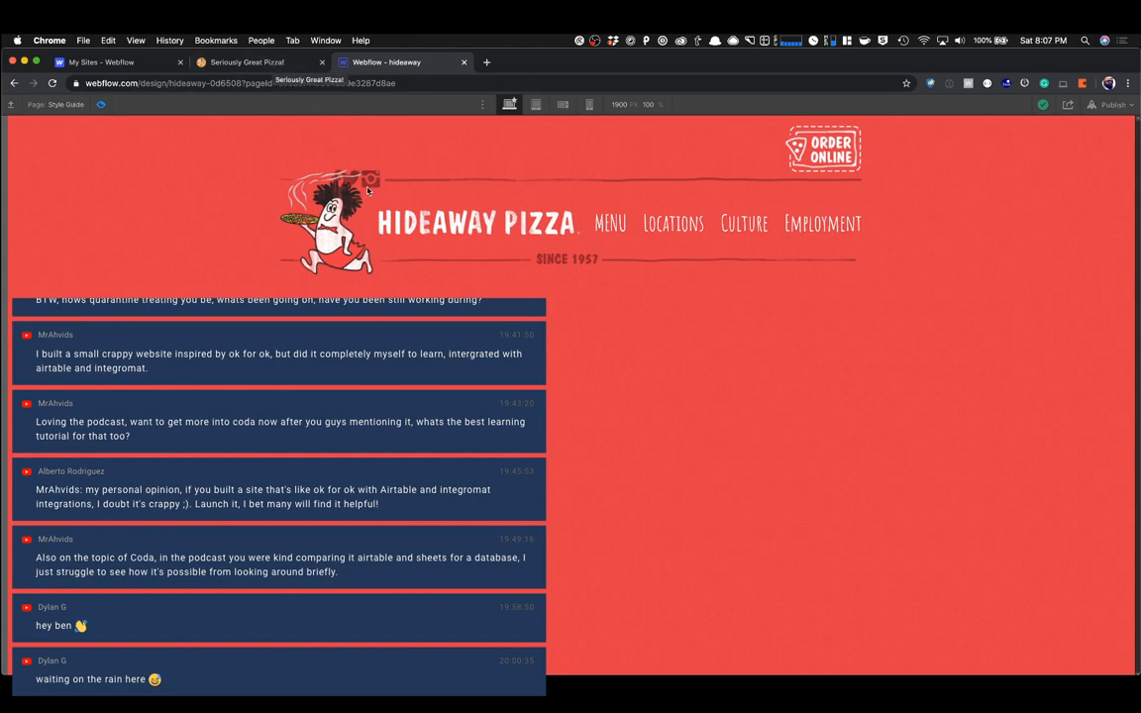
click(268, 64)
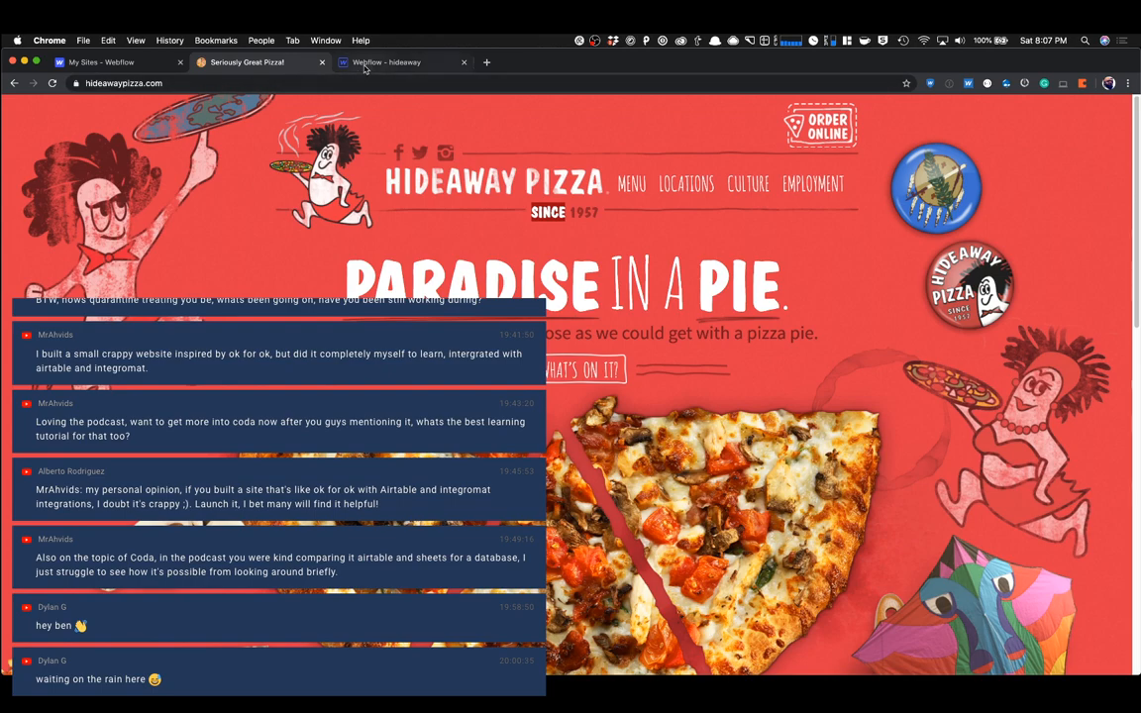
click(333, 63)
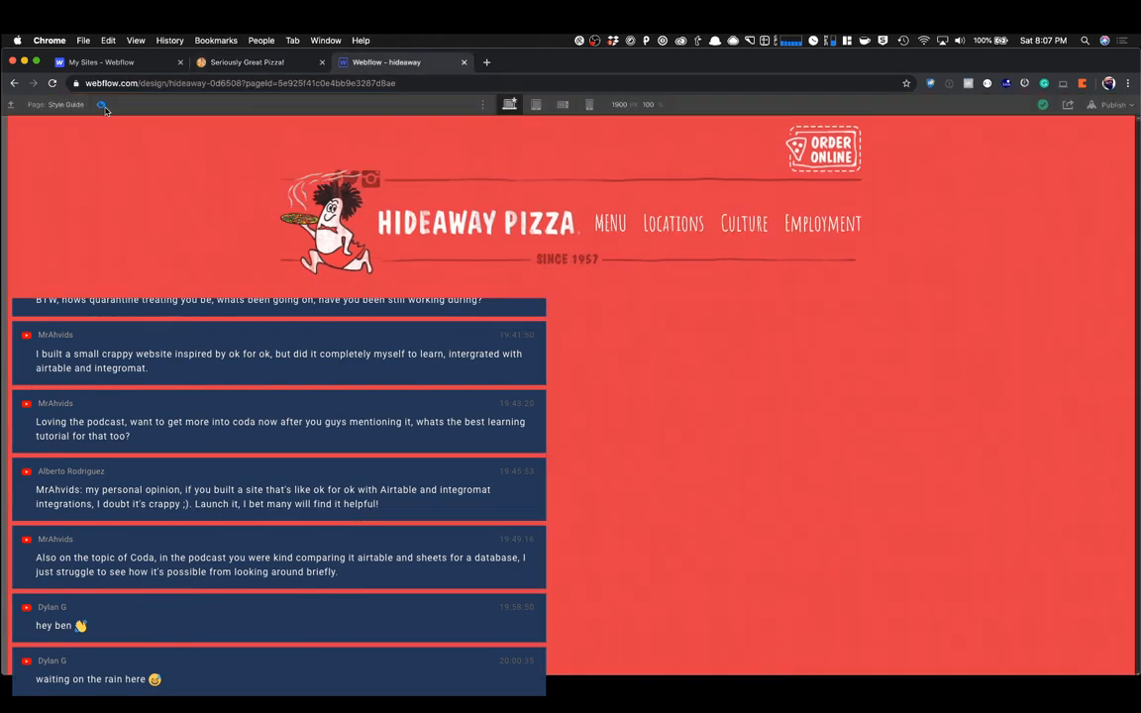
click(102, 105)
Check the size of the Top Line 1 image, set the Top Line 1 div's minimum width to 185 px and preview the header.
click(393, 182)
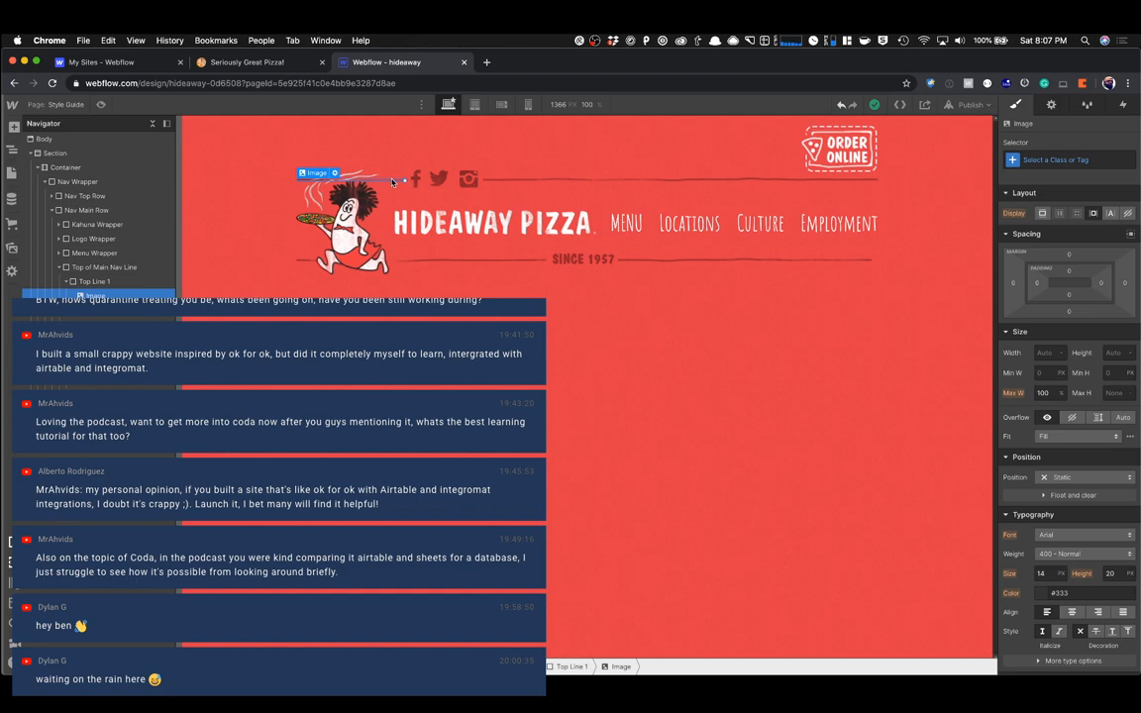
click(392, 182)
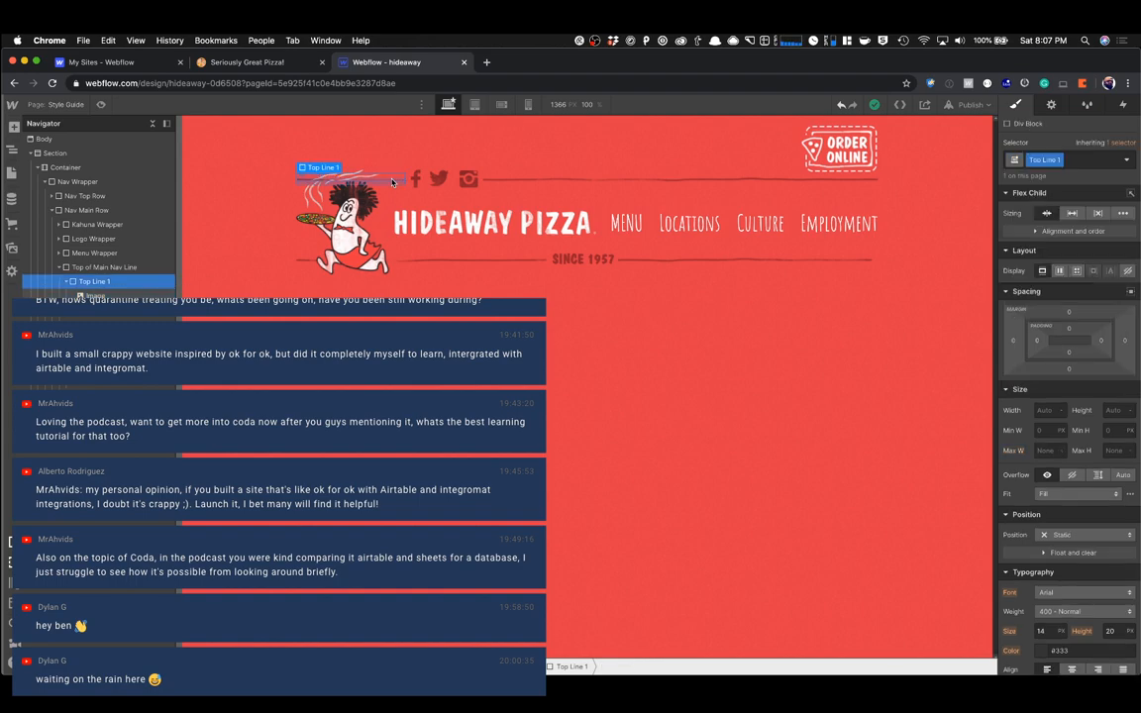
click(392, 183)
click(334, 173)
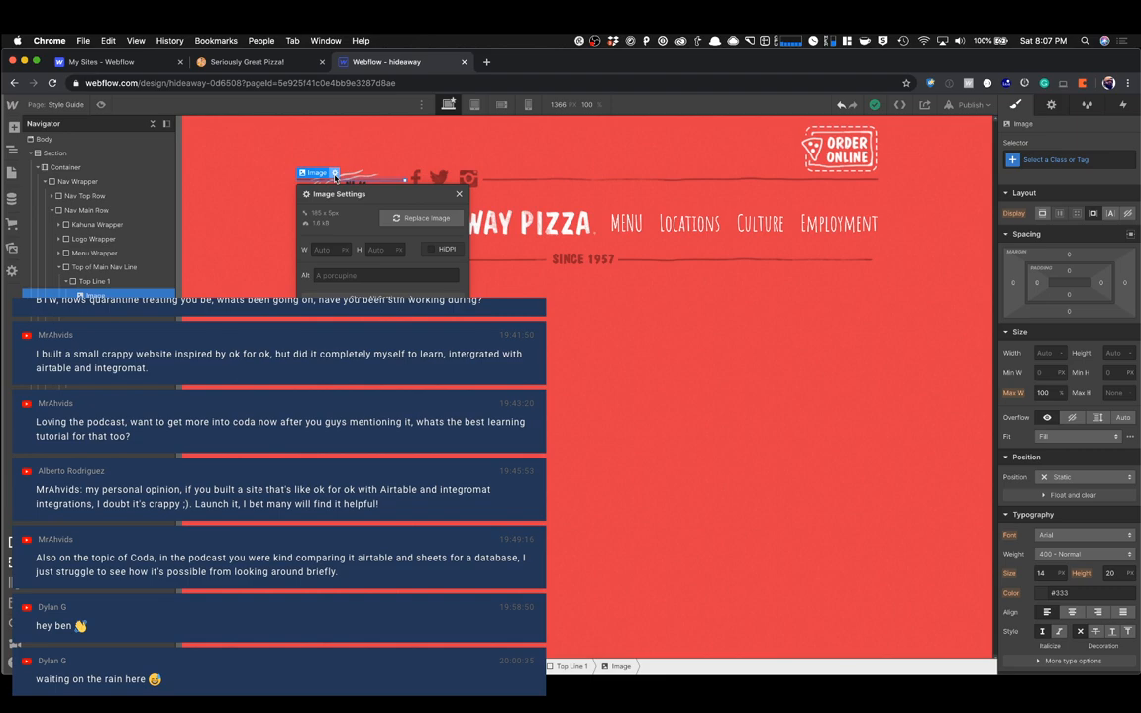
click(394, 188)
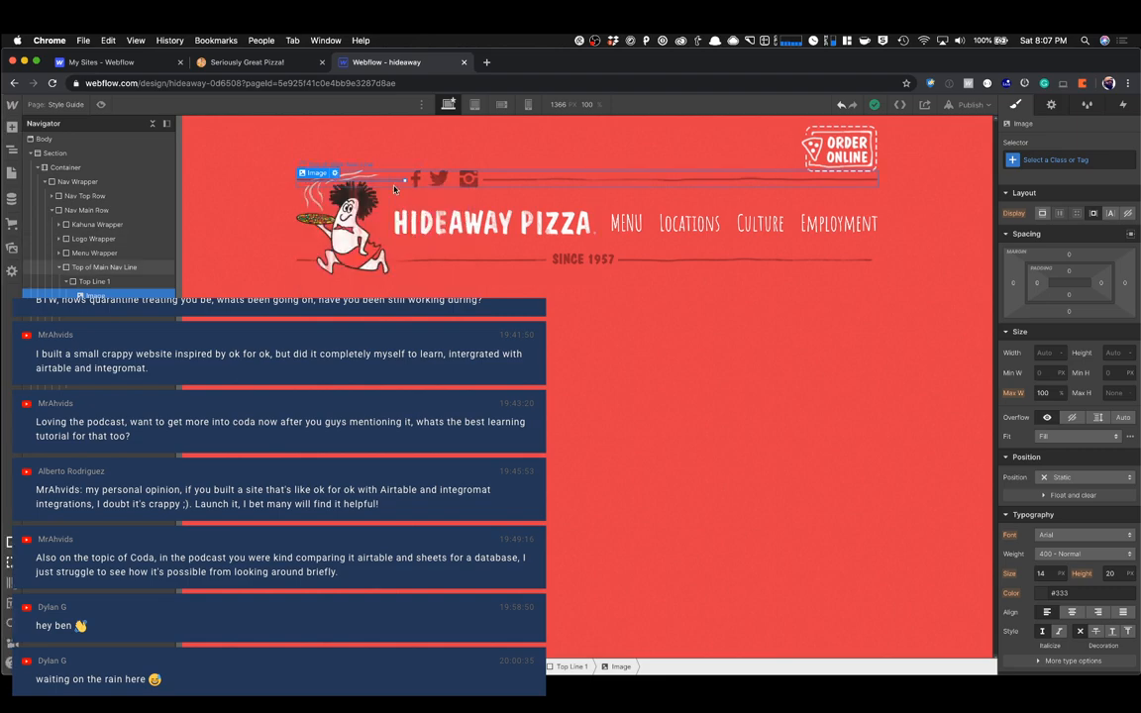
click(394, 188)
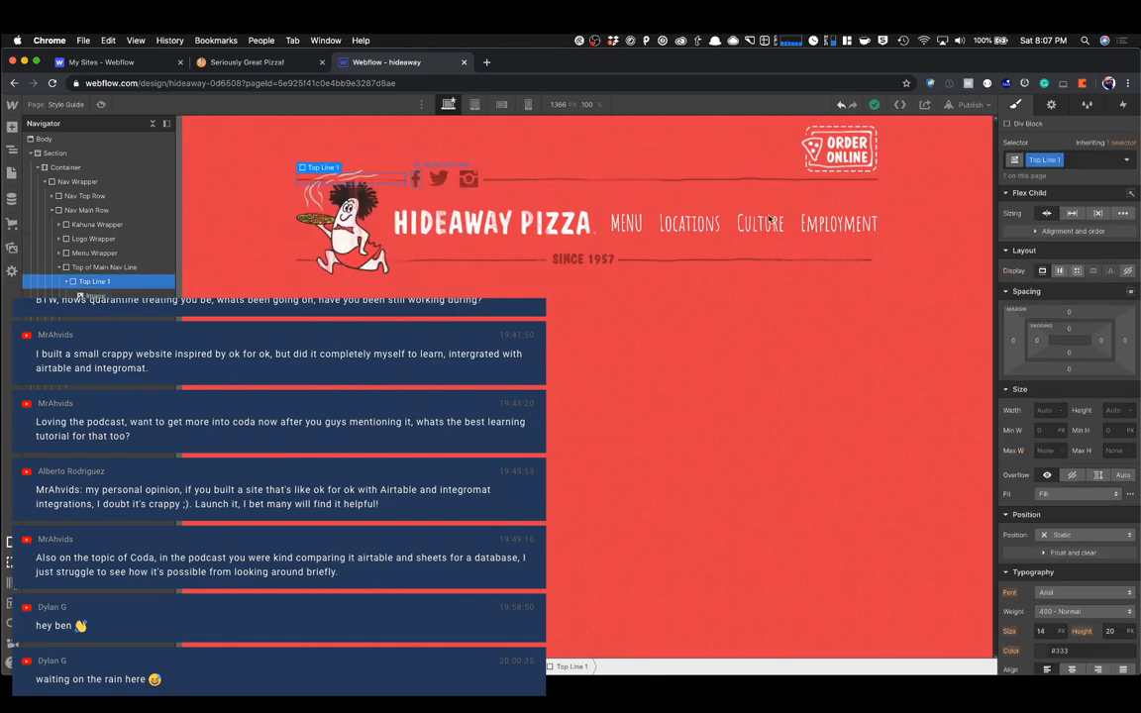
click(1046, 429)
text(185)
key(Tab)
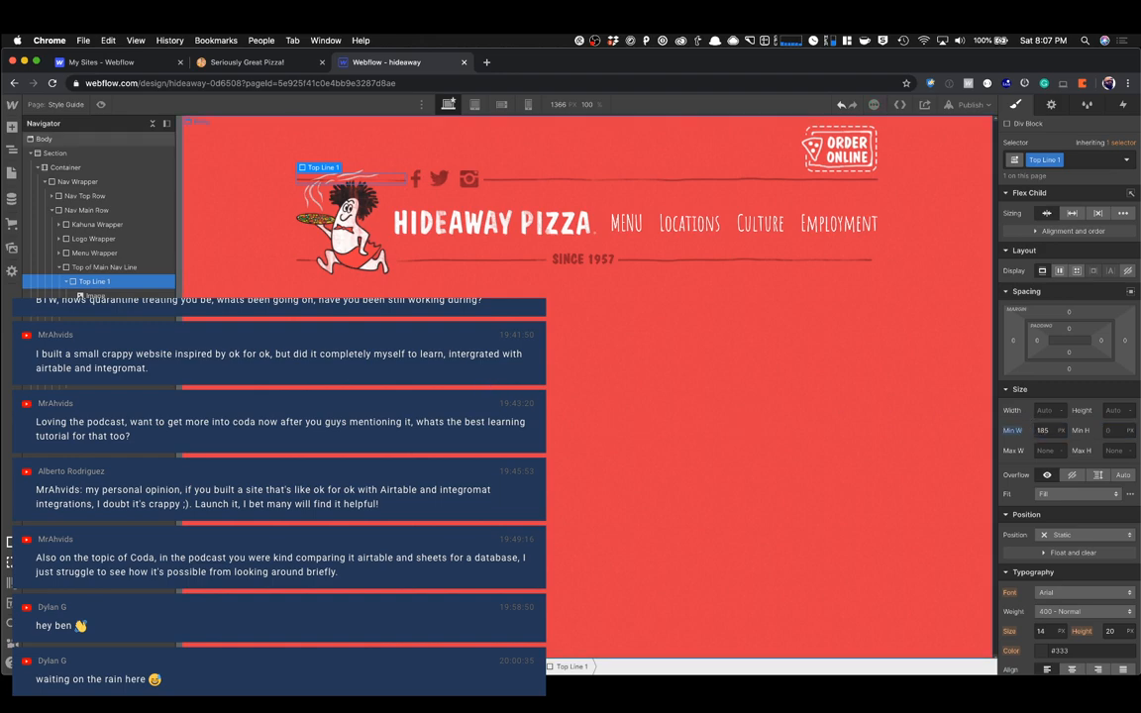
click(103, 104)
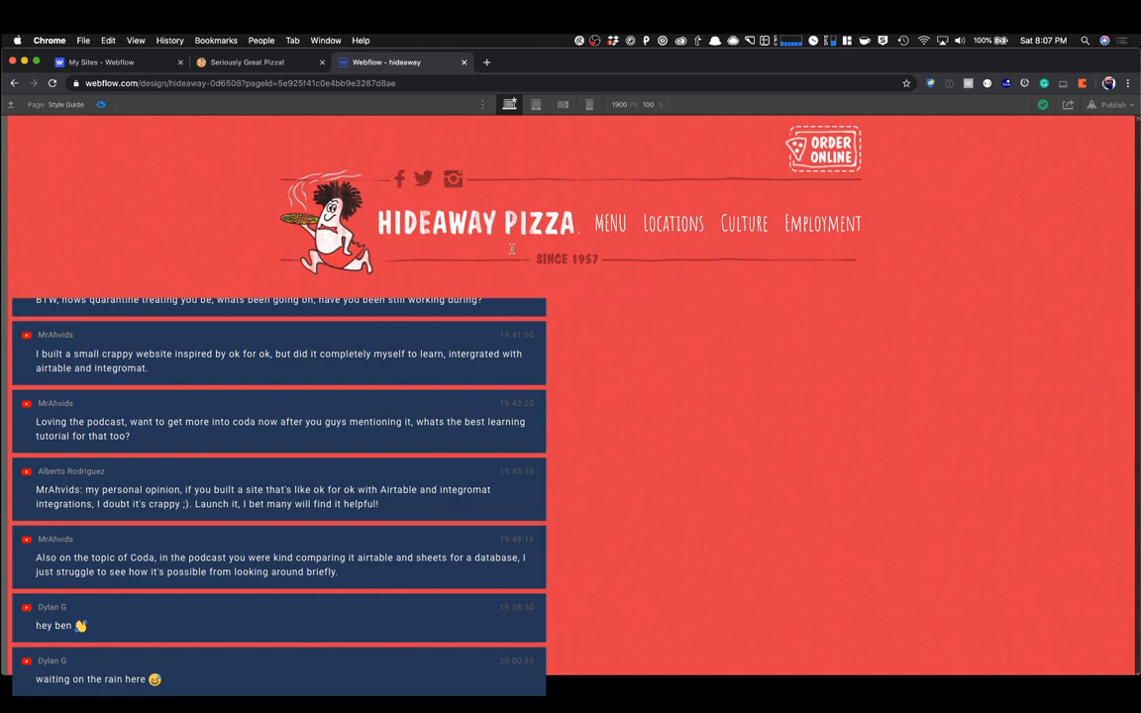
Examine the pizza hero section on the live Hideaway Pizza site, including the ingredient pop-ups for different pizzas and the page after a reload.
click(99, 106)
click(246, 61)
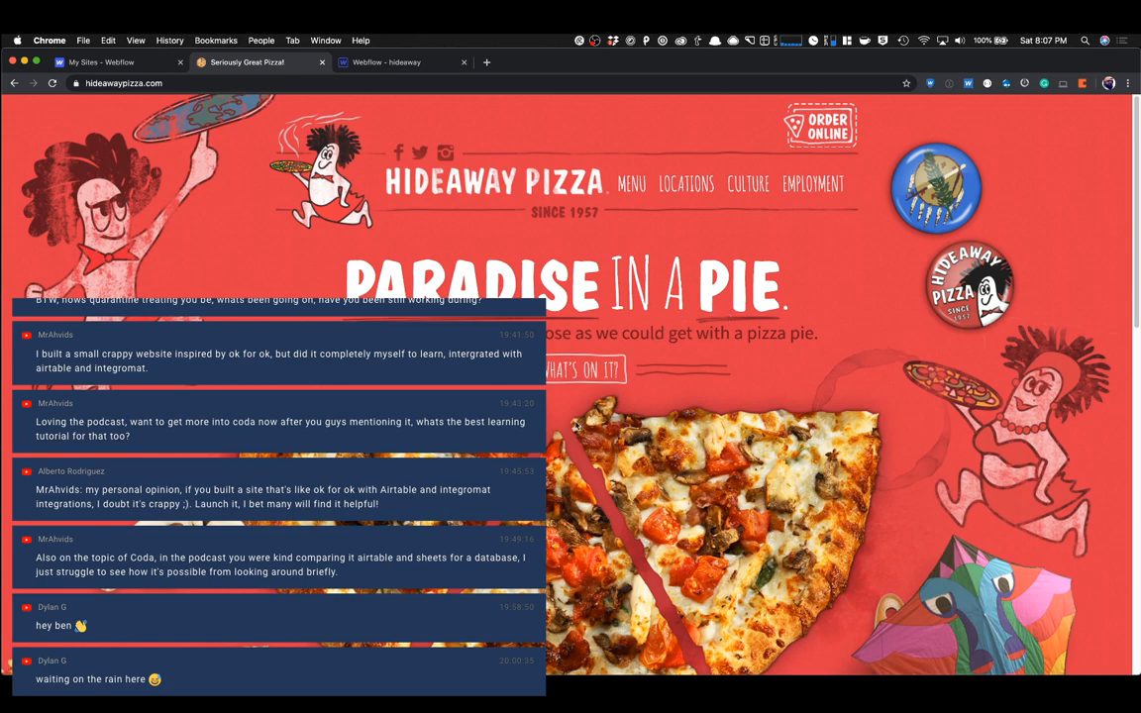
click(558, 368)
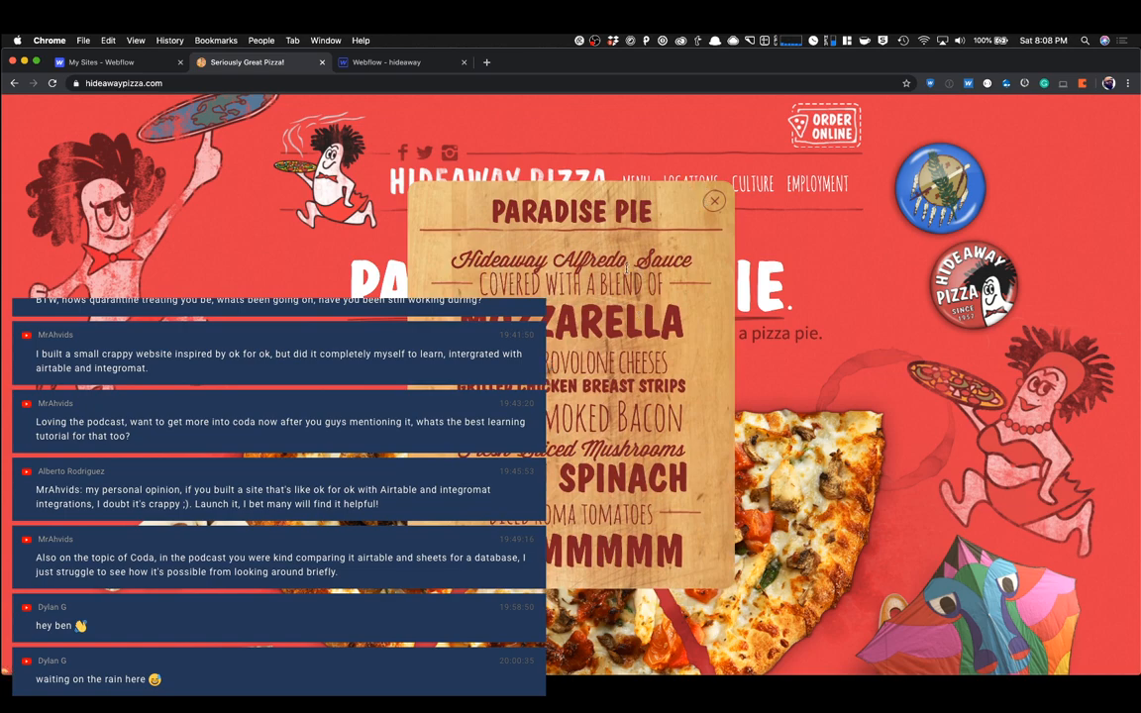
click(715, 201)
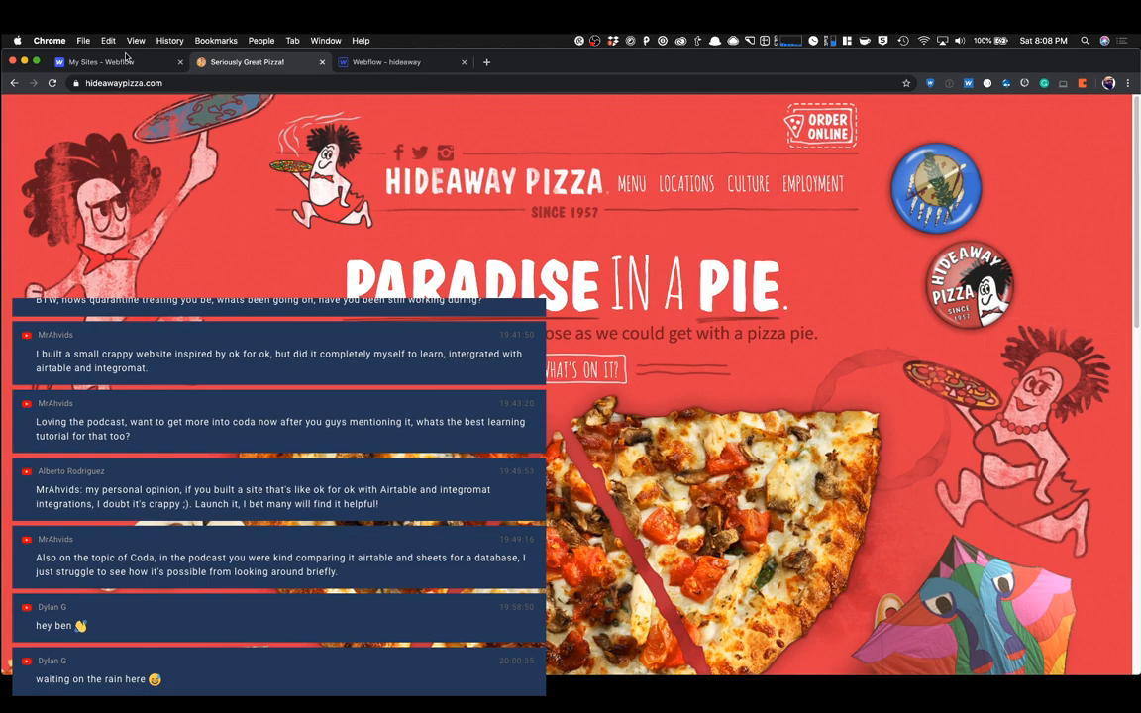
click(52, 83)
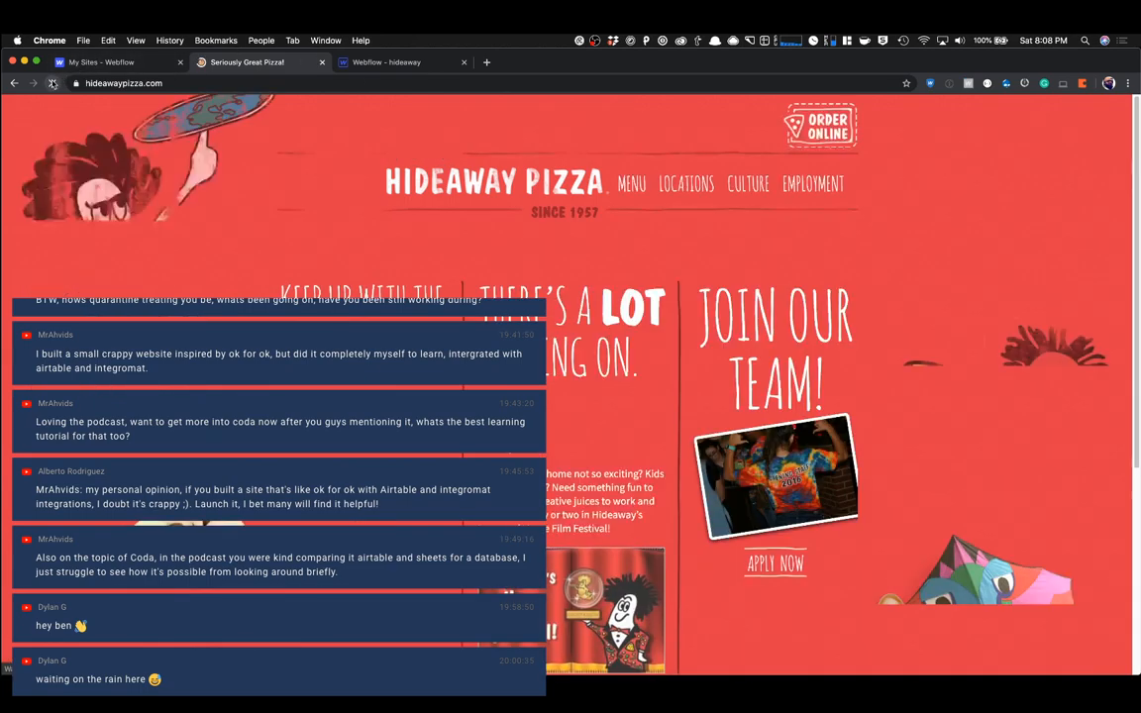
scroll(577, 421, down, 2)
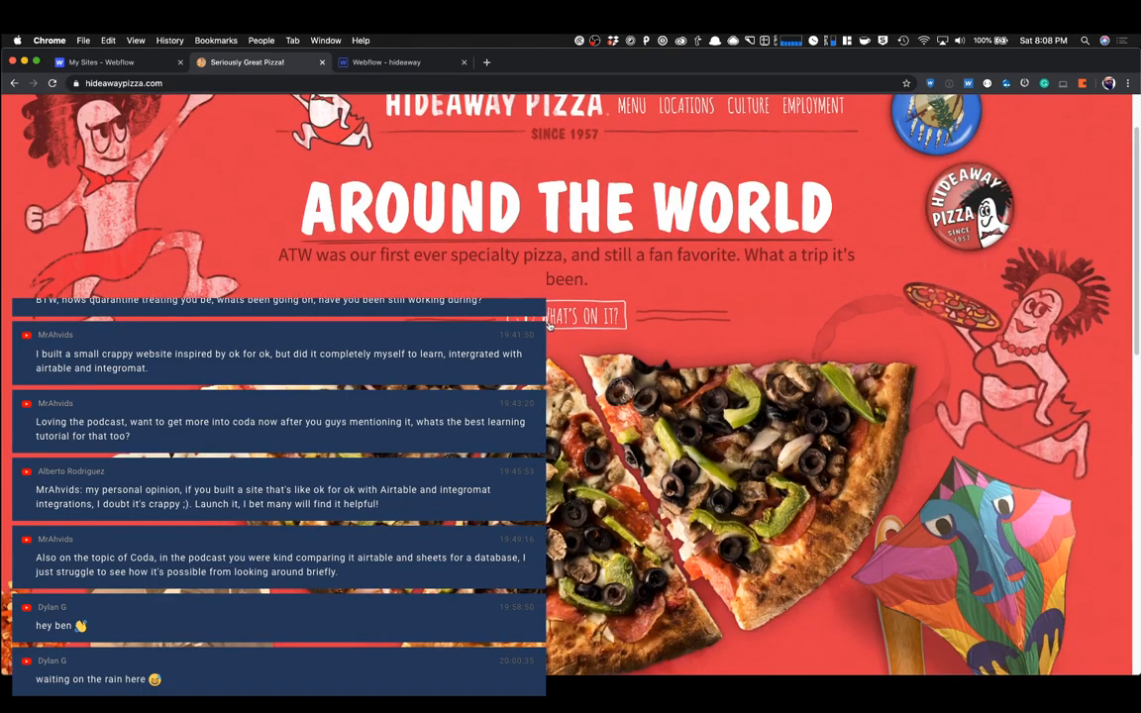
click(496, 295)
click(717, 203)
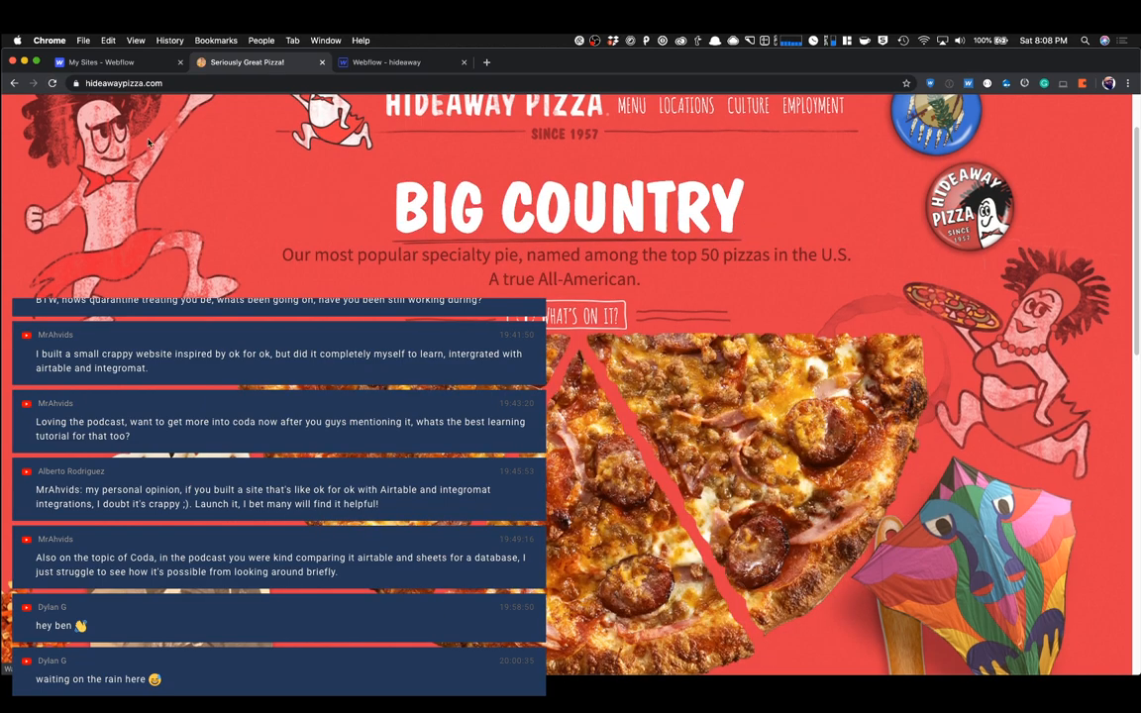
click(569, 331)
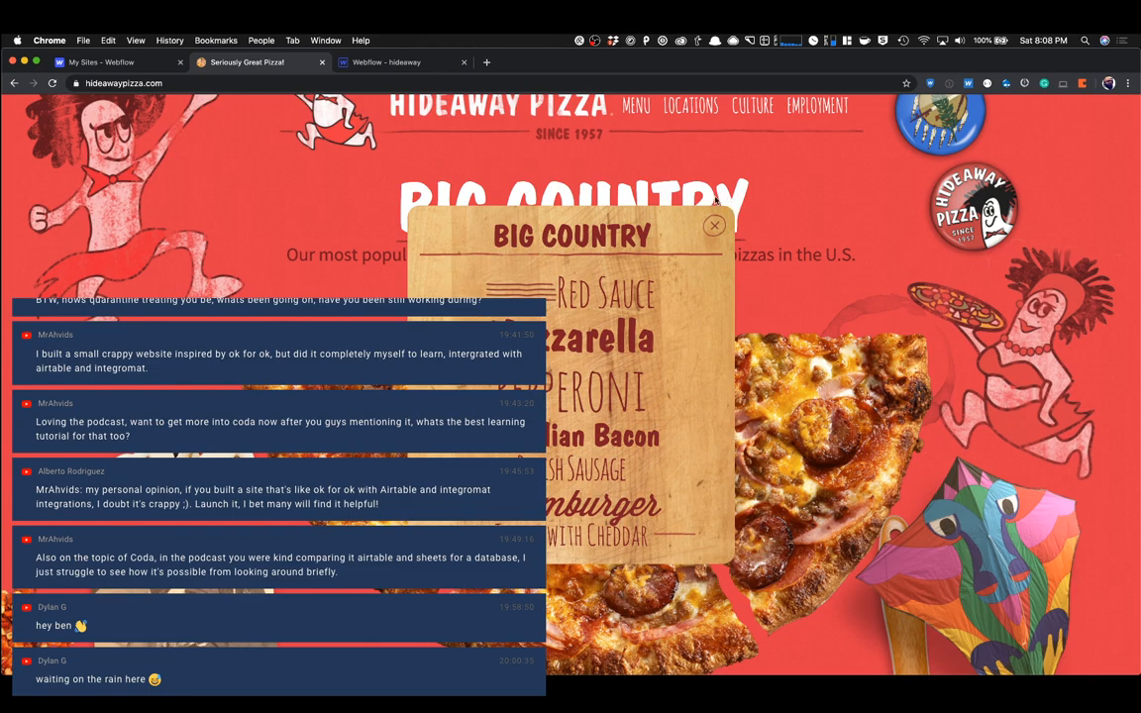
click(639, 203)
scroll(631, 284, up, 2)
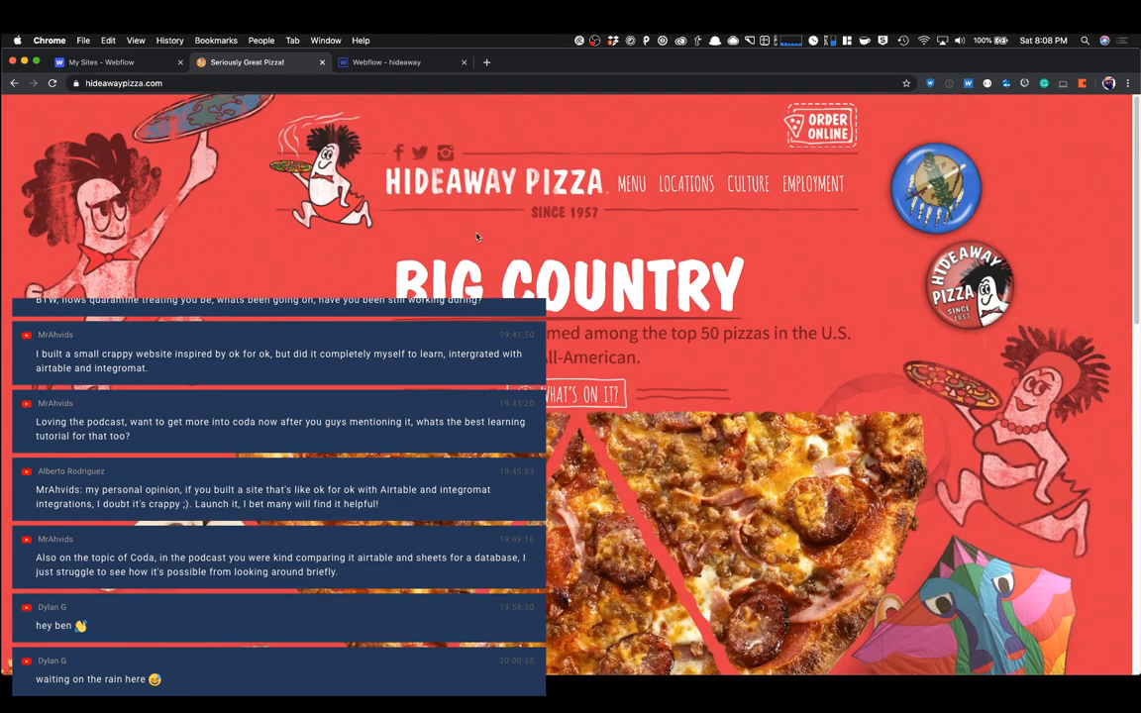
scroll(477, 236, down, 10)
scroll(474, 235, up, 10)
Compare the rebuilt header in the Designer with the header and pizza hero on the live Hideaway Pizza site.
click(355, 63)
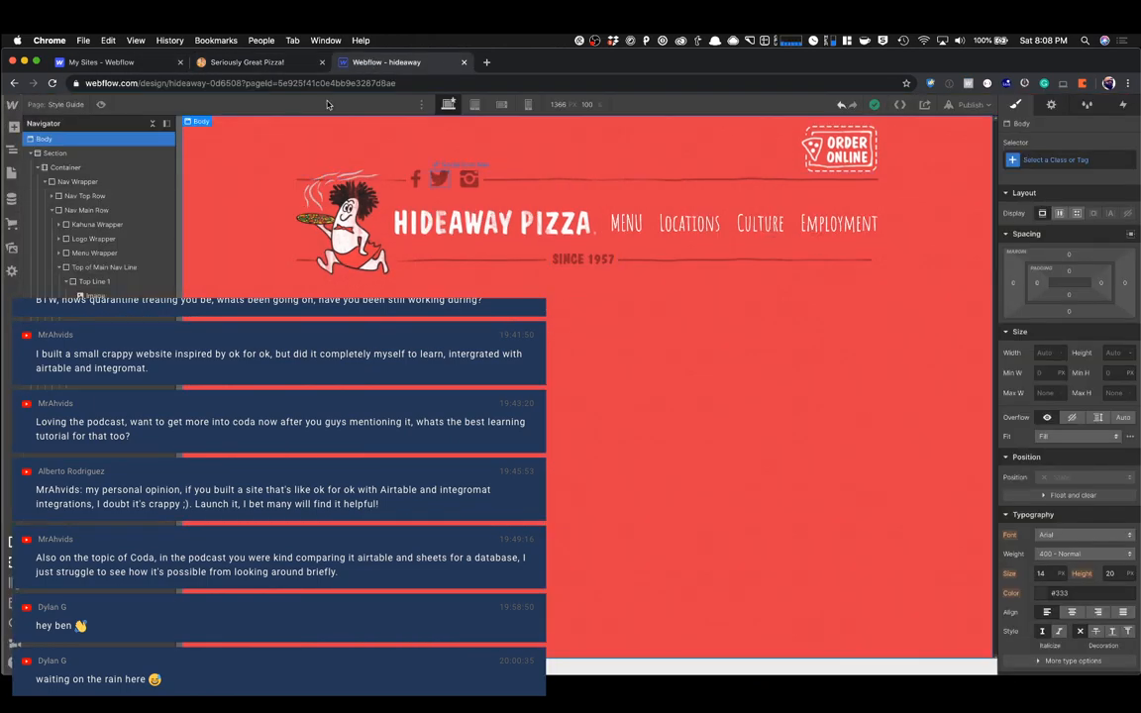
click(243, 61)
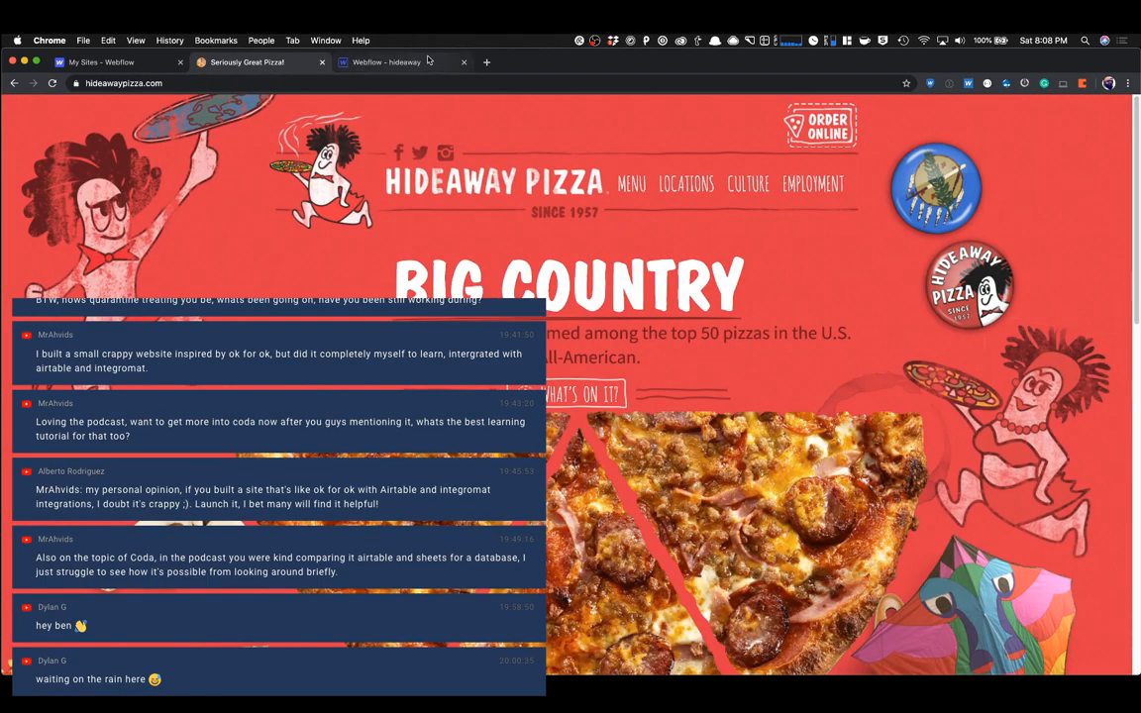
click(393, 58)
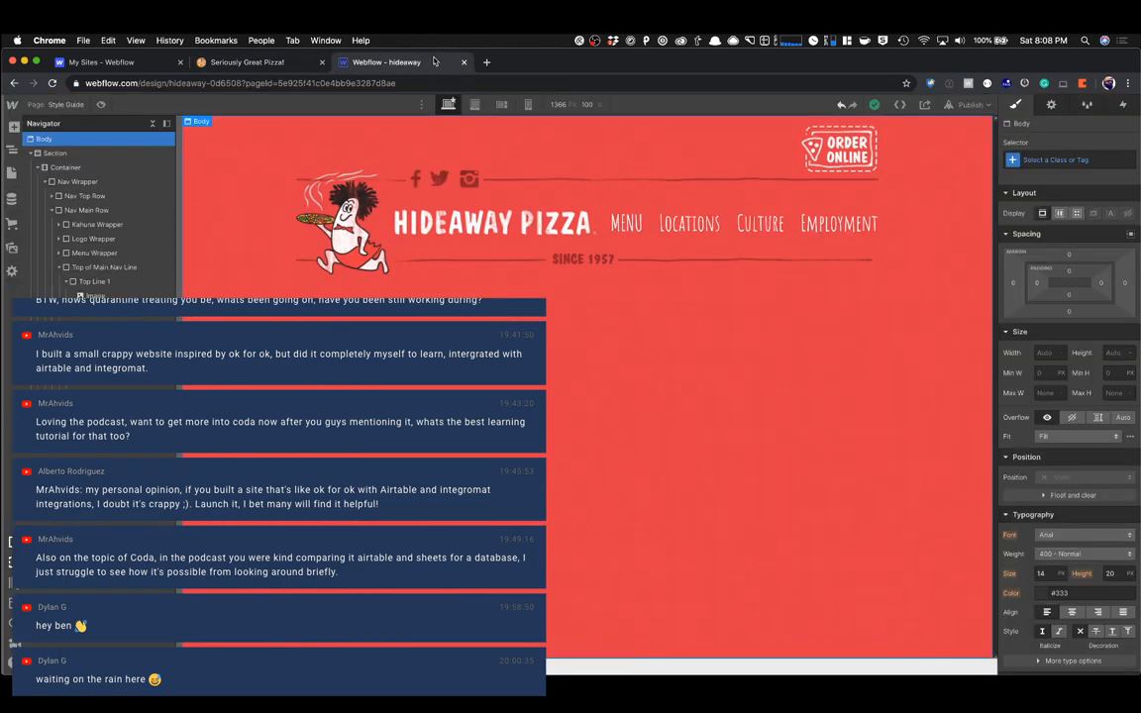
click(287, 69)
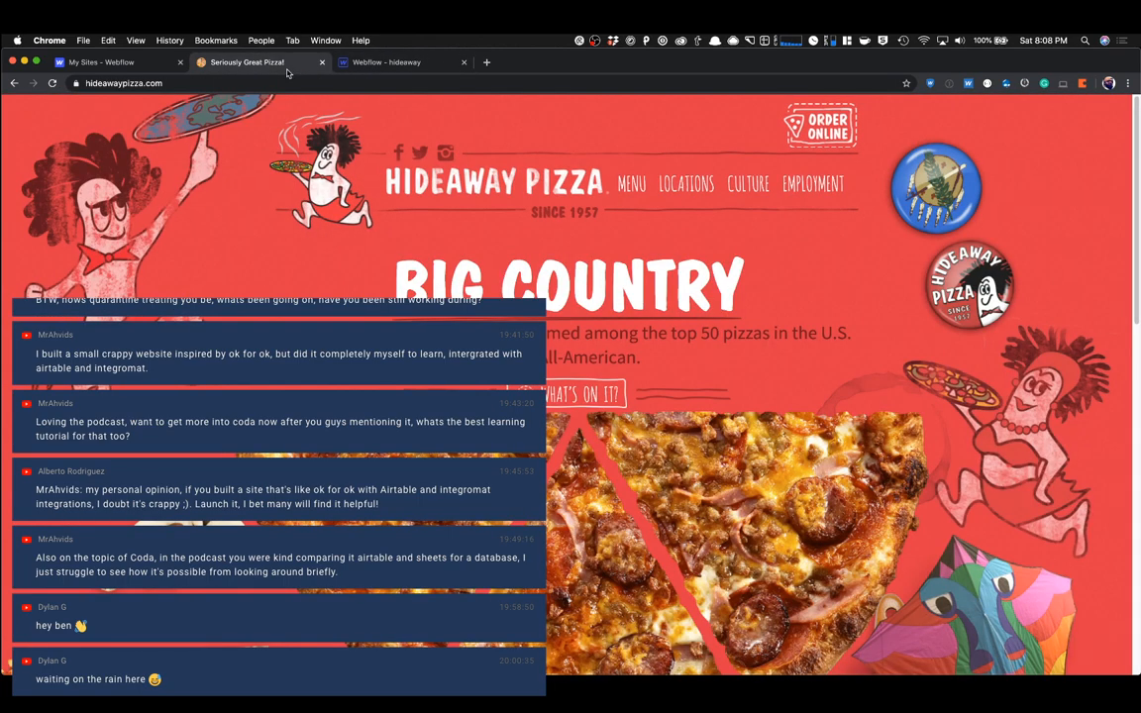
click(368, 67)
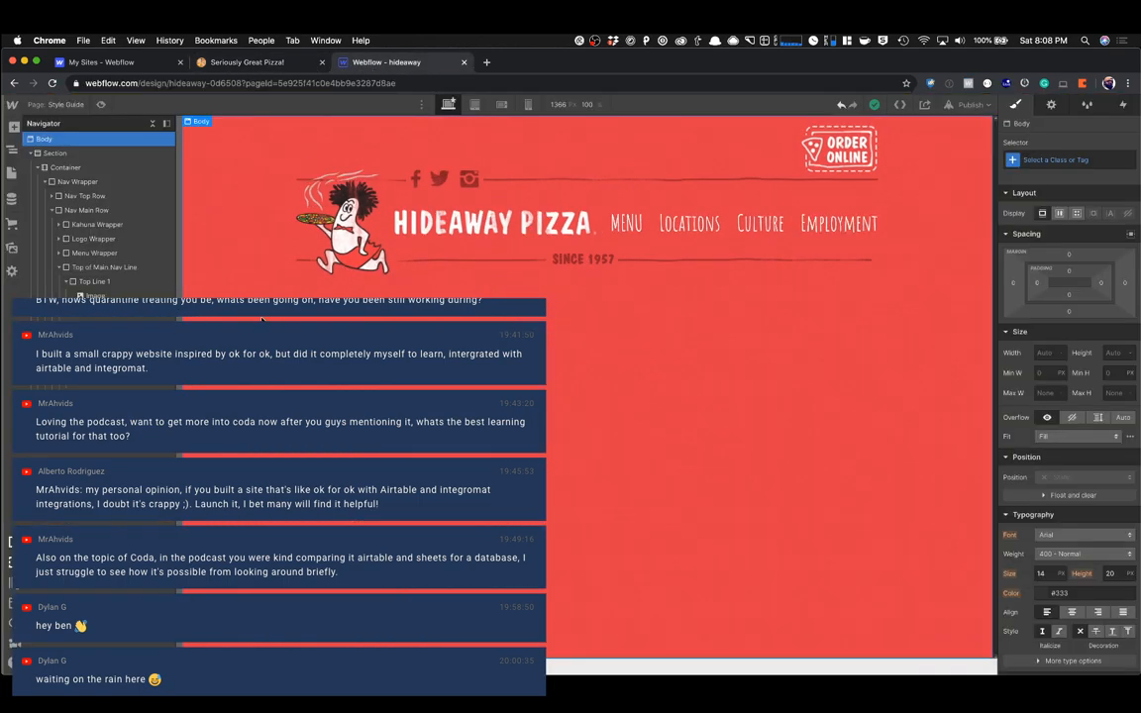
Add a new section below the header and give it the class Pizza Section.
key(super+e)
text(se)
key(Return)
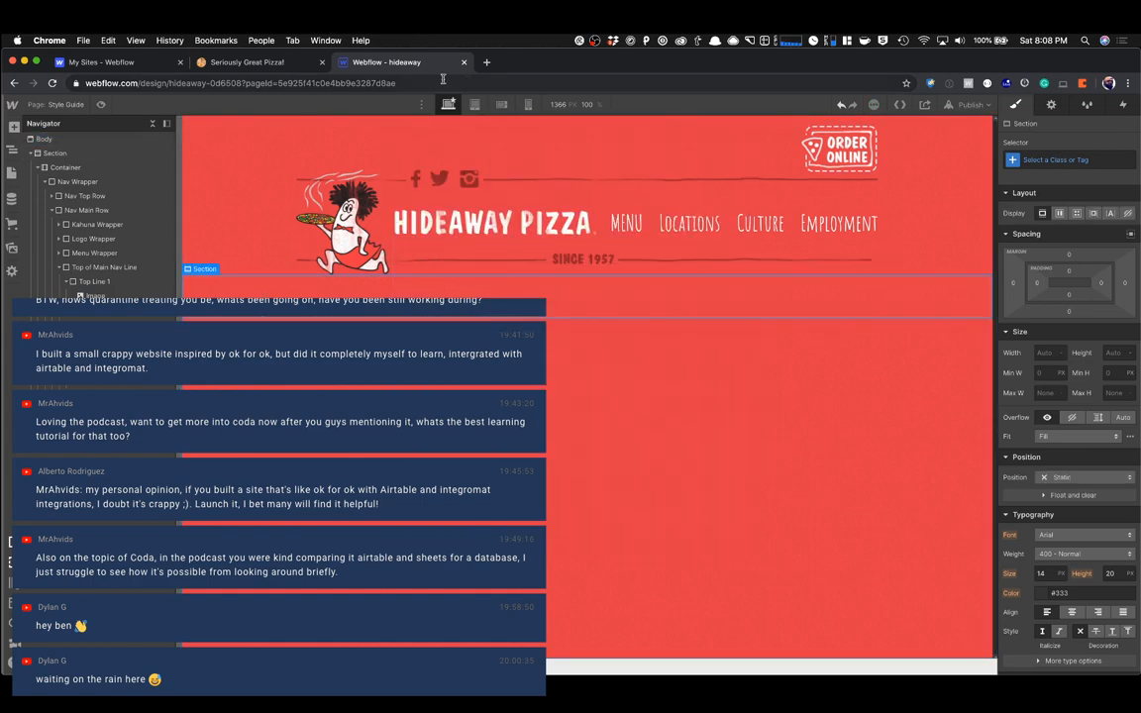
click(1056, 160)
text(Pizz)
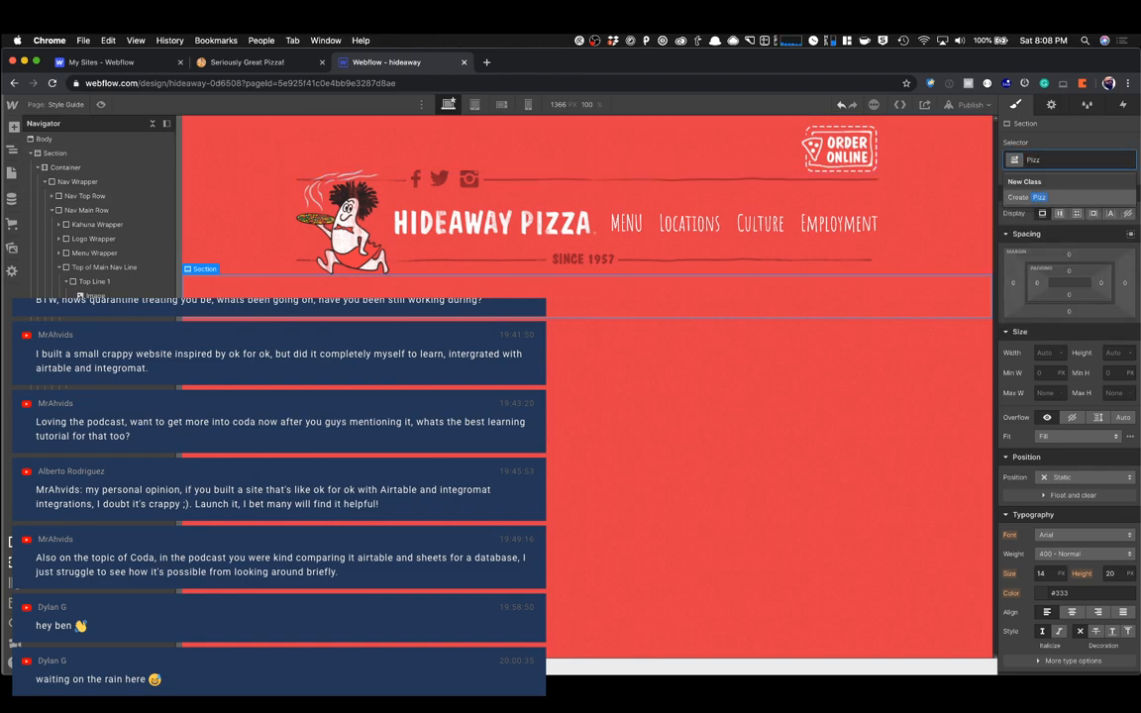
text(a Section)
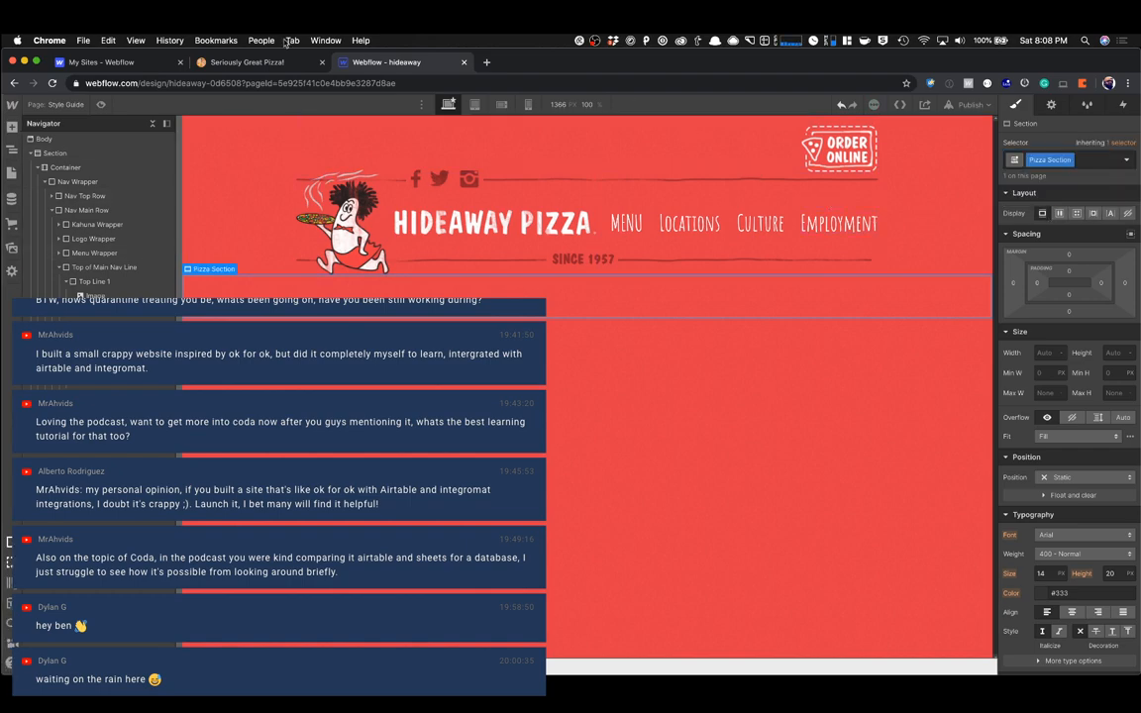
Check the hero spacing on the live site and set the Pizza Section's top and bottom padding to 35 px.
click(239, 63)
click(362, 61)
mouse_move(1068, 300)
mouse_down()
mouse_move(1067, 265)
mouse_move(1068, 279)
mouse_up()
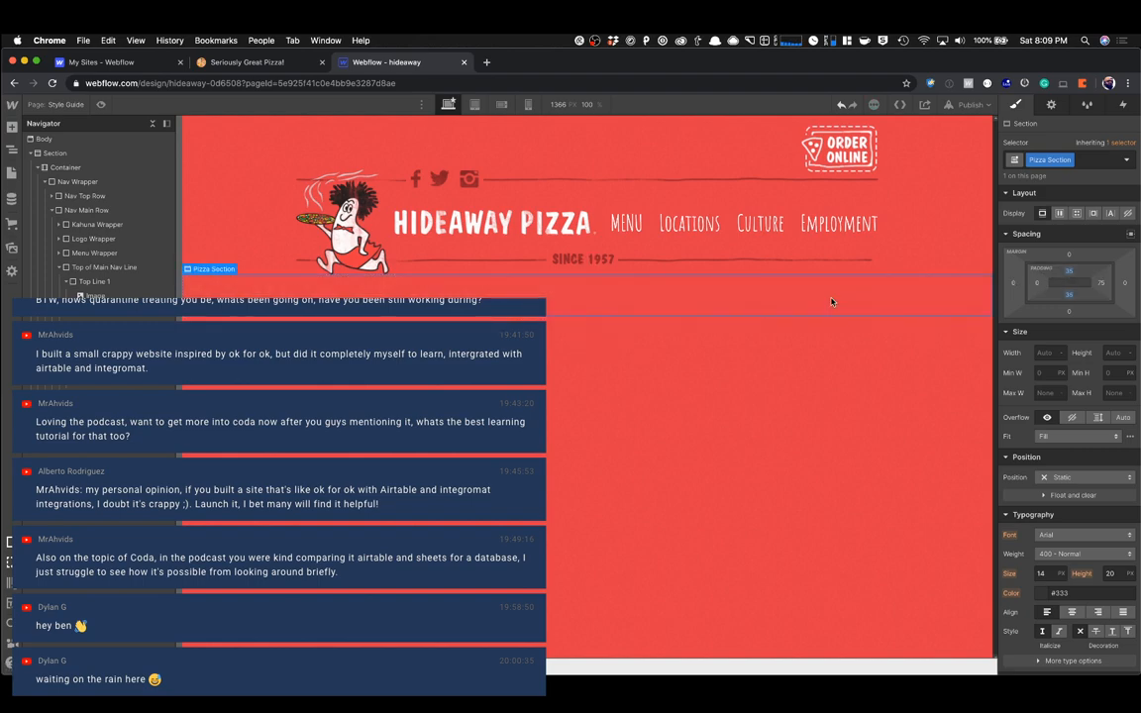
Add a container inside the Pizza Section.
key(super+e)
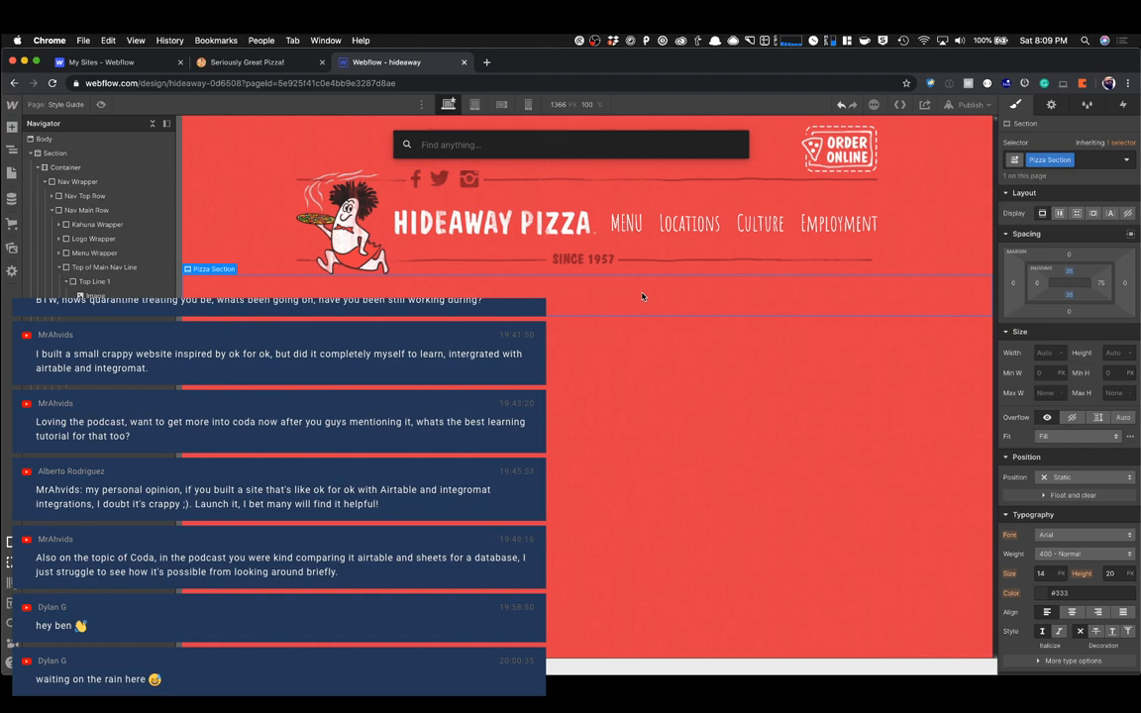
text(c)
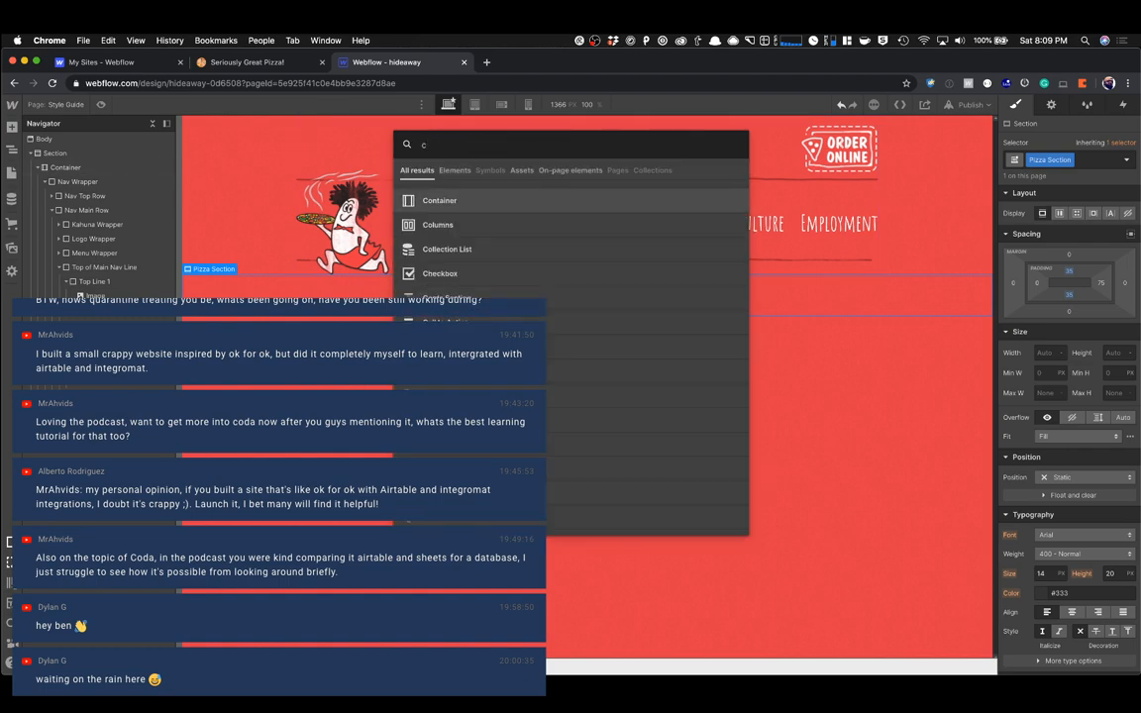
key(Return)
key(super+Return)
text(Cont)
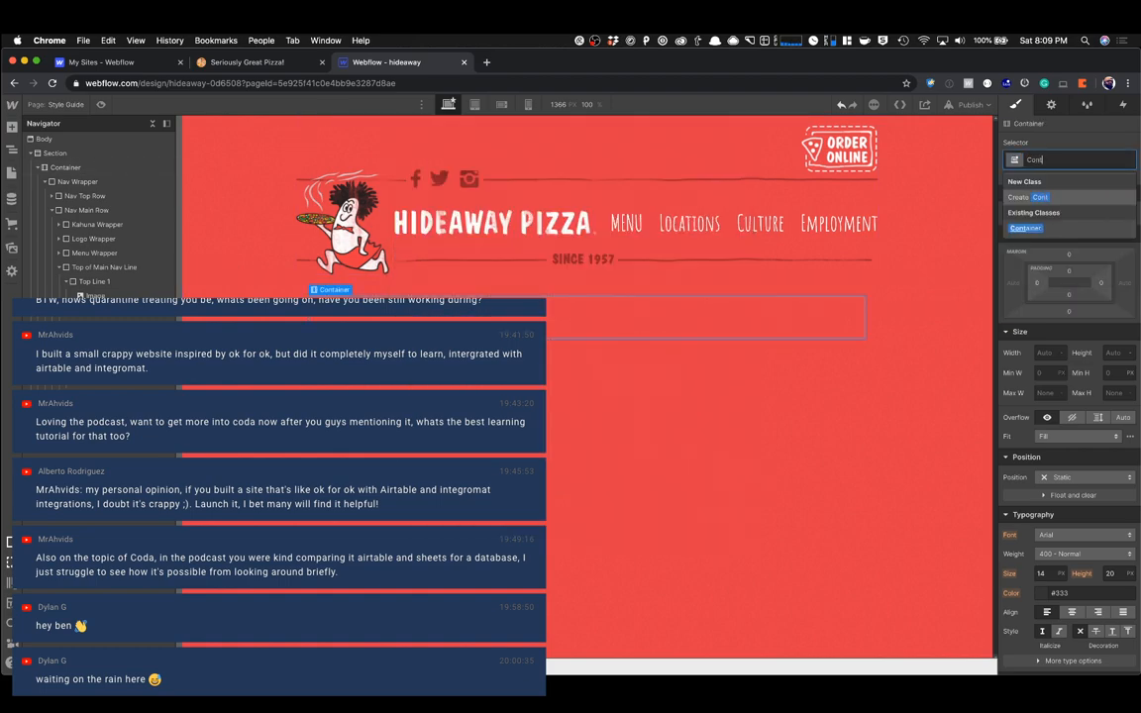
key(Return)
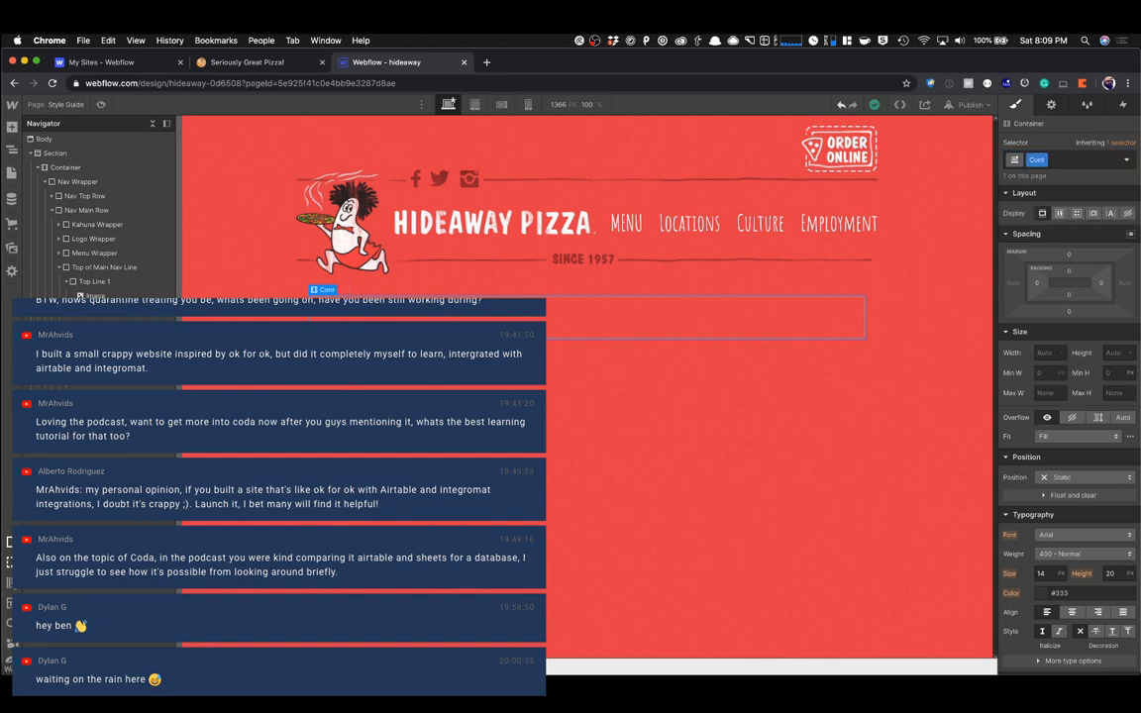
key(super+z)
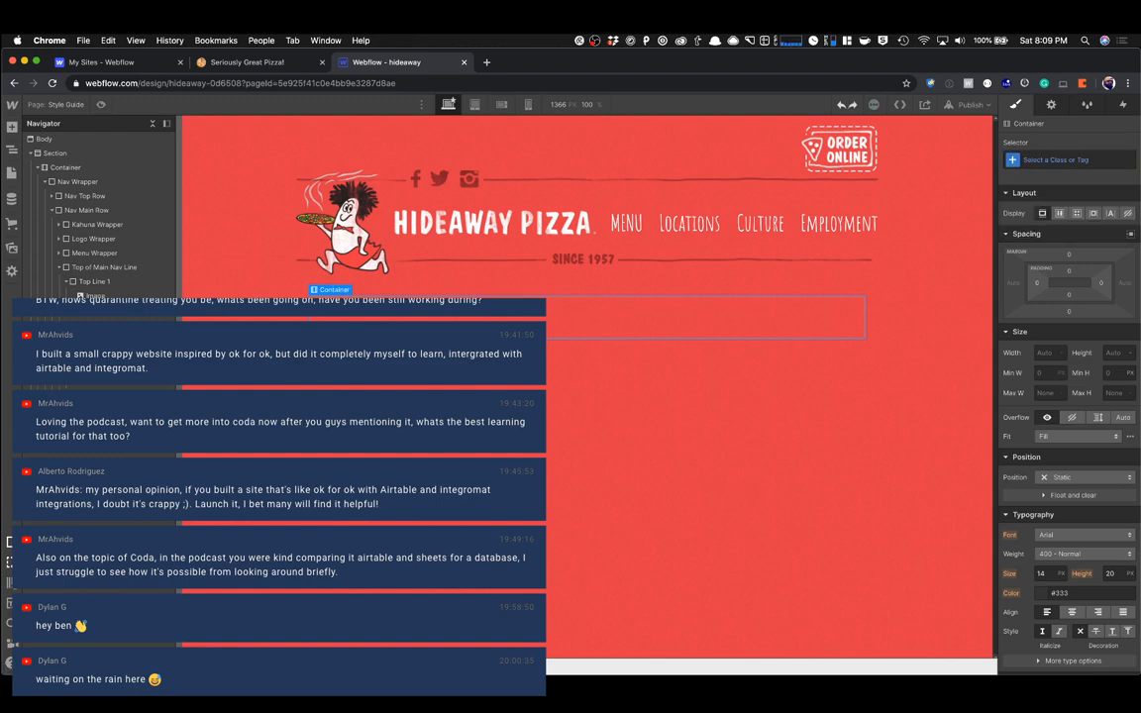
Apply the existing Container class to the new container in the Pizza Section.
key(super+Return)
text(C)
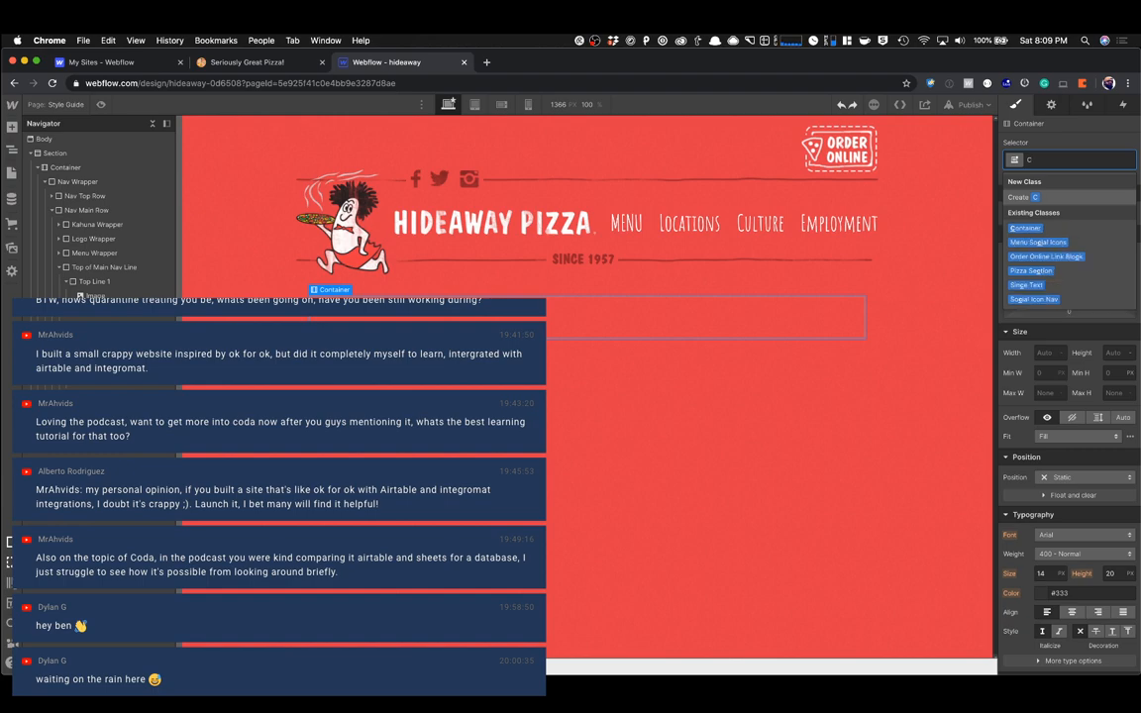
text(onta)
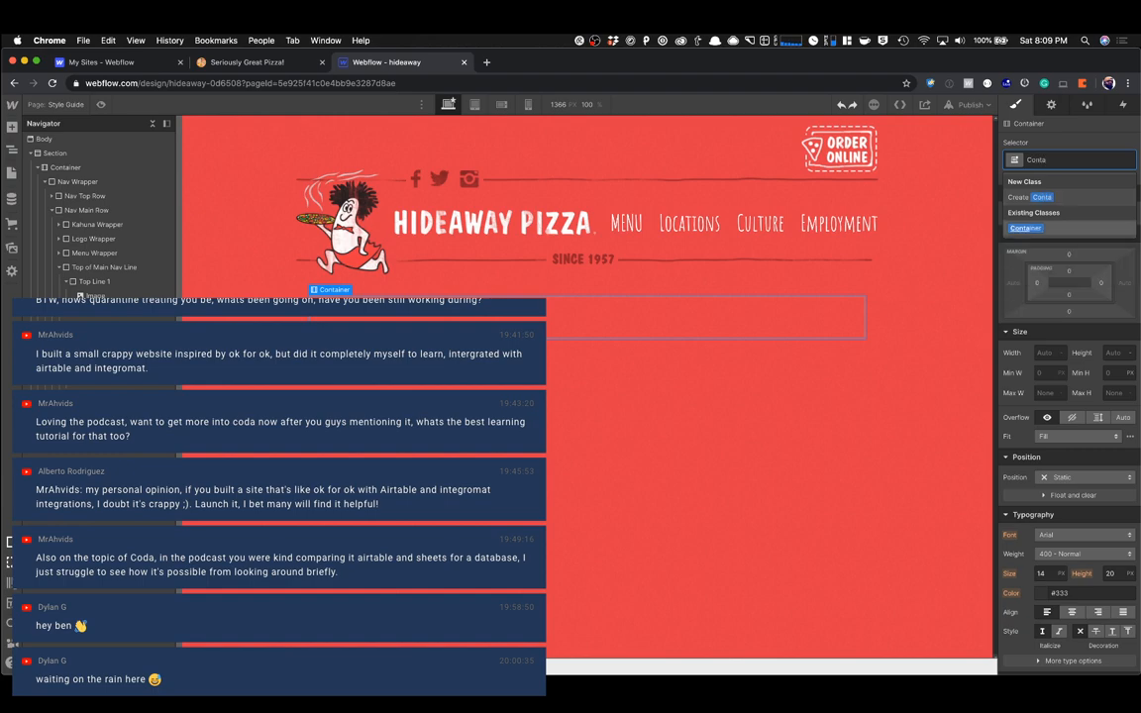
key(Return)
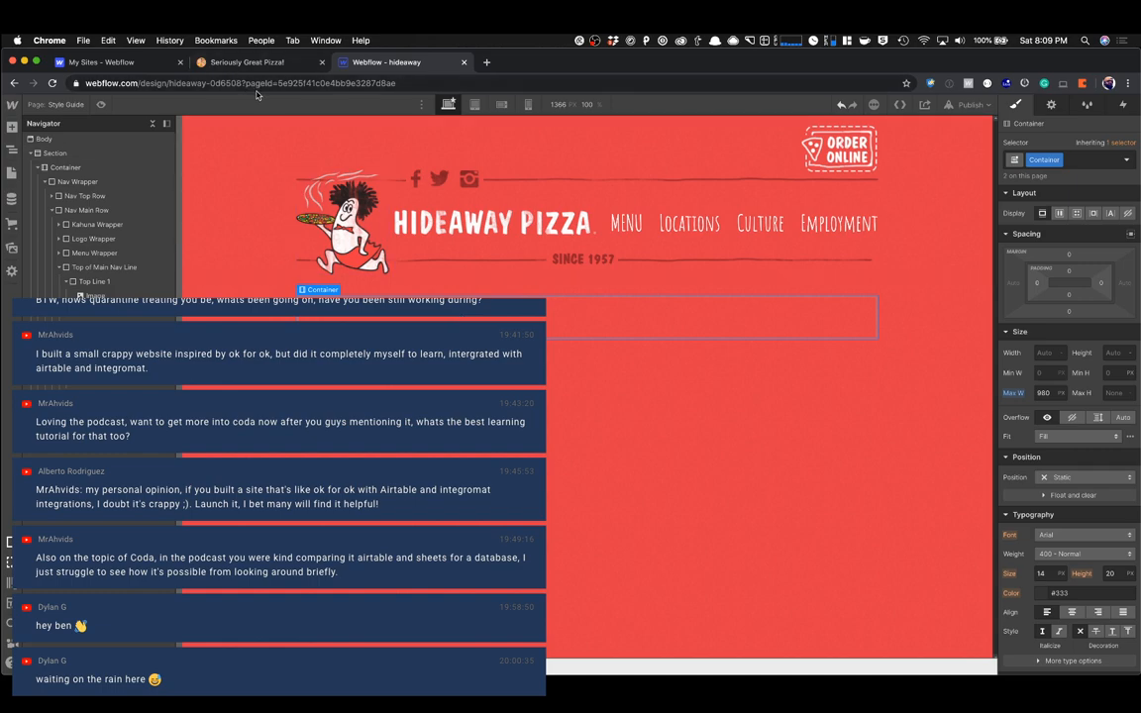
Look at the pizza title on the live site and add an H2 heading inside the Pizza Section's container.
click(248, 61)
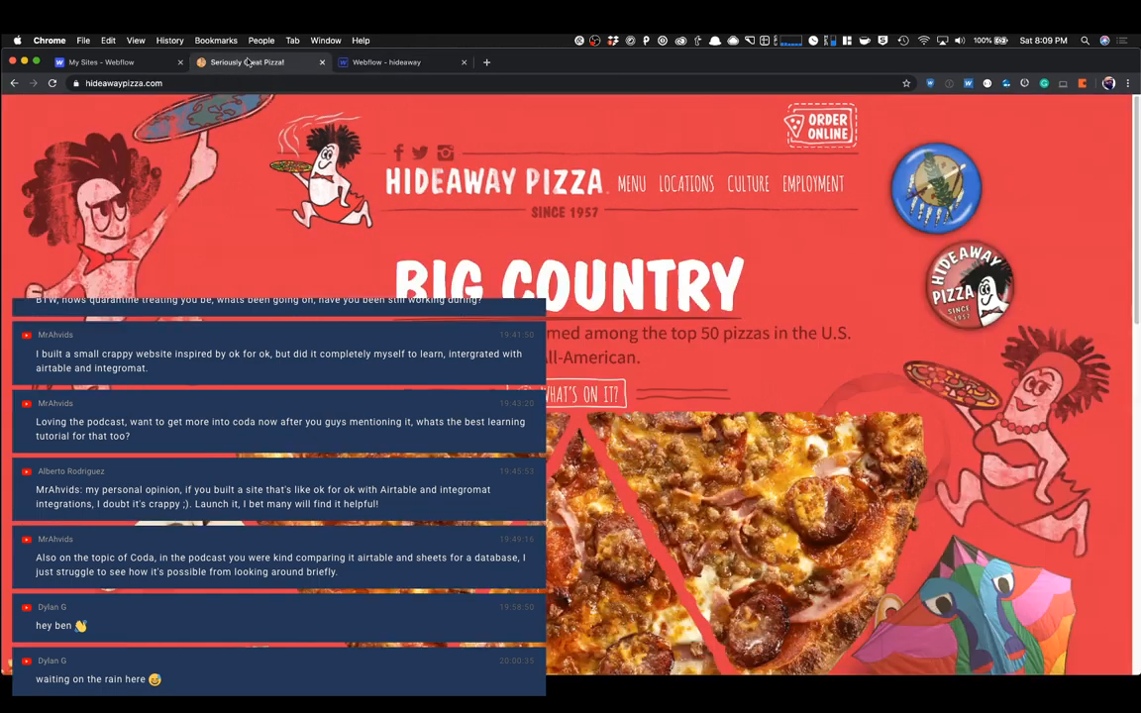
click(372, 63)
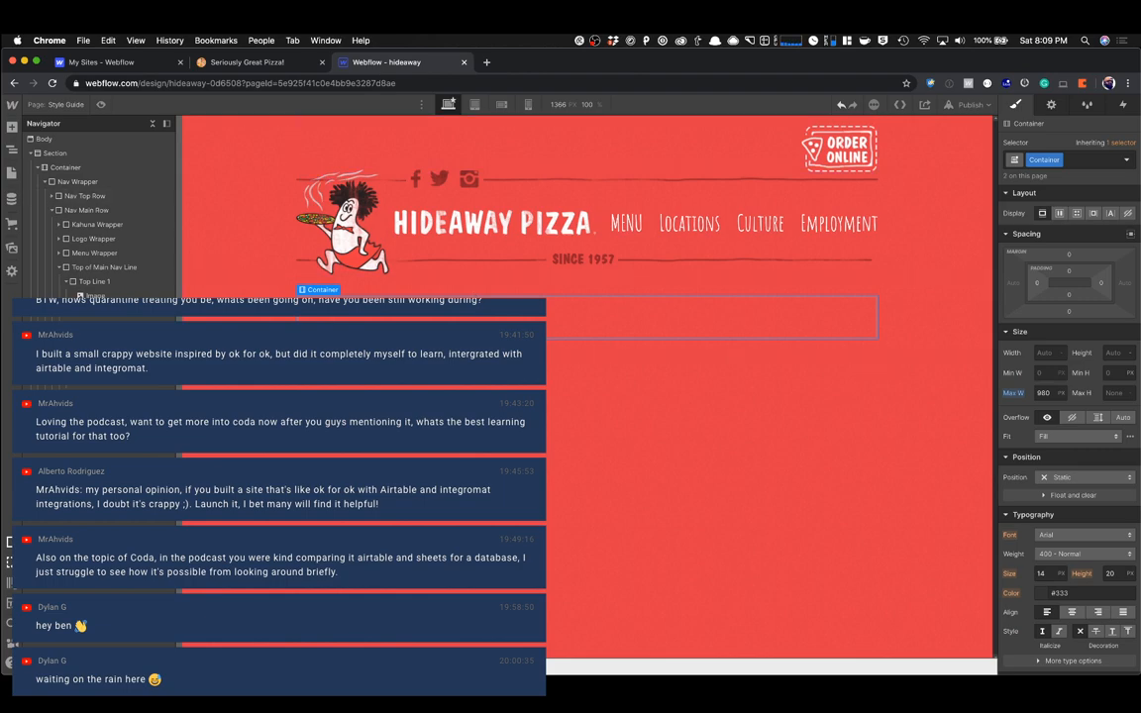
key(super+e)
text(head)
key(Return)
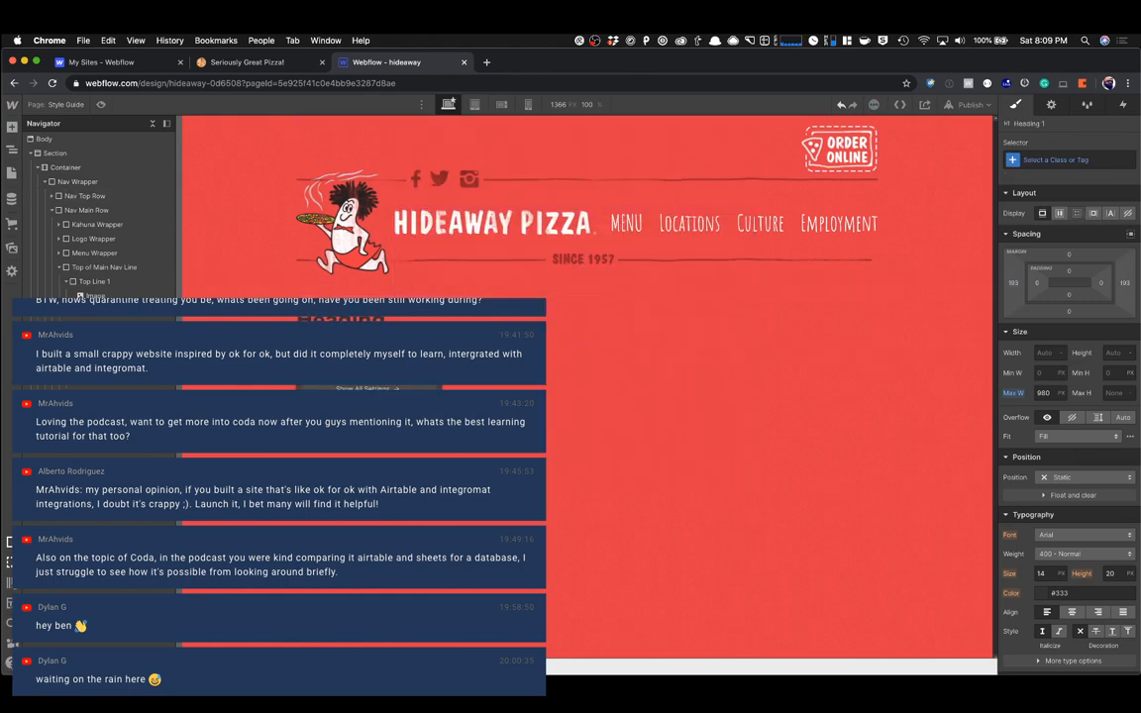
key(2)
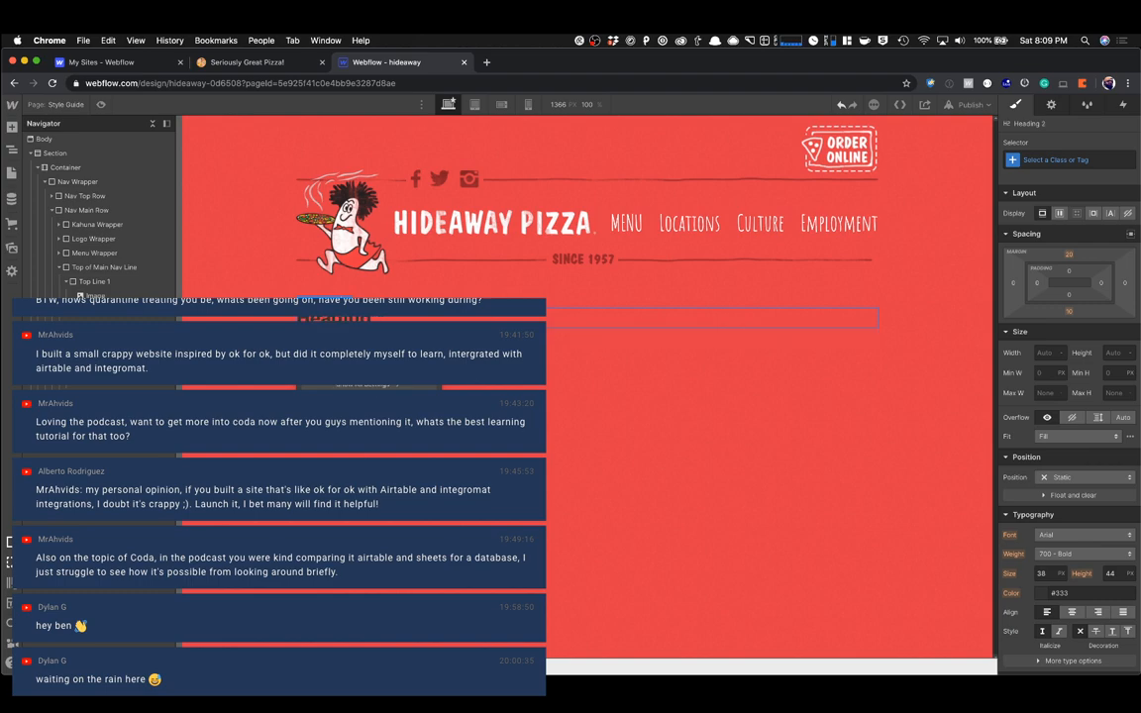
Give the H2 heading the new class Pizza Name and centre its text.
click(1042, 158)
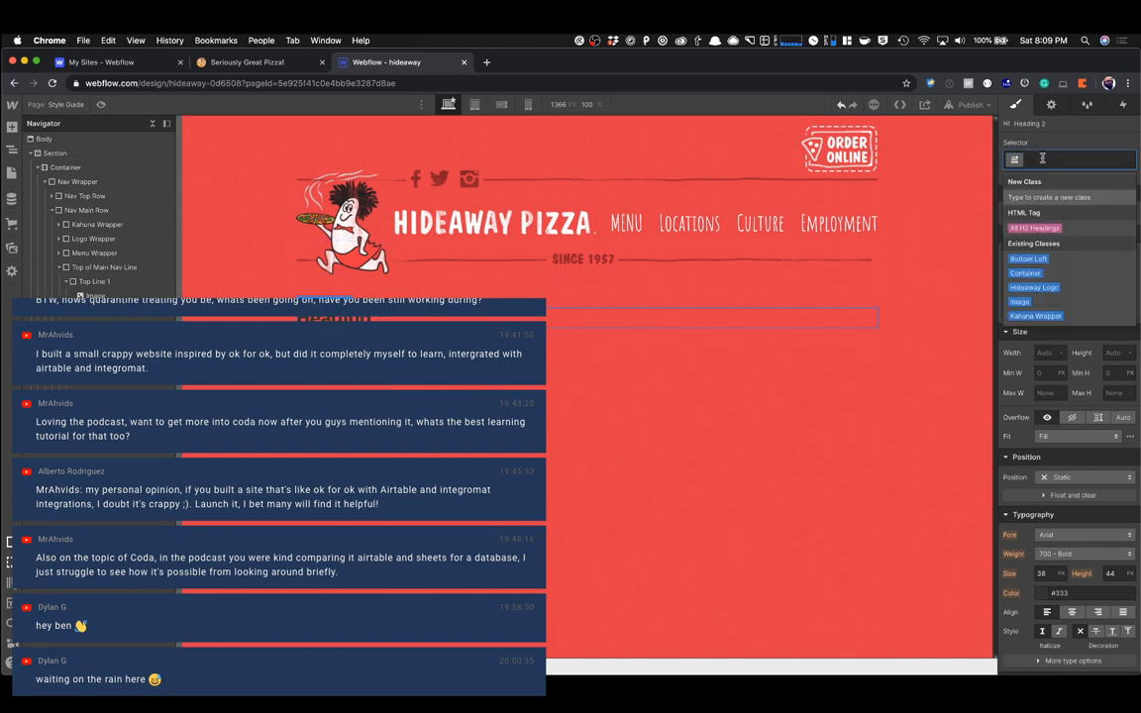
text(Pizza Name)
key(Return)
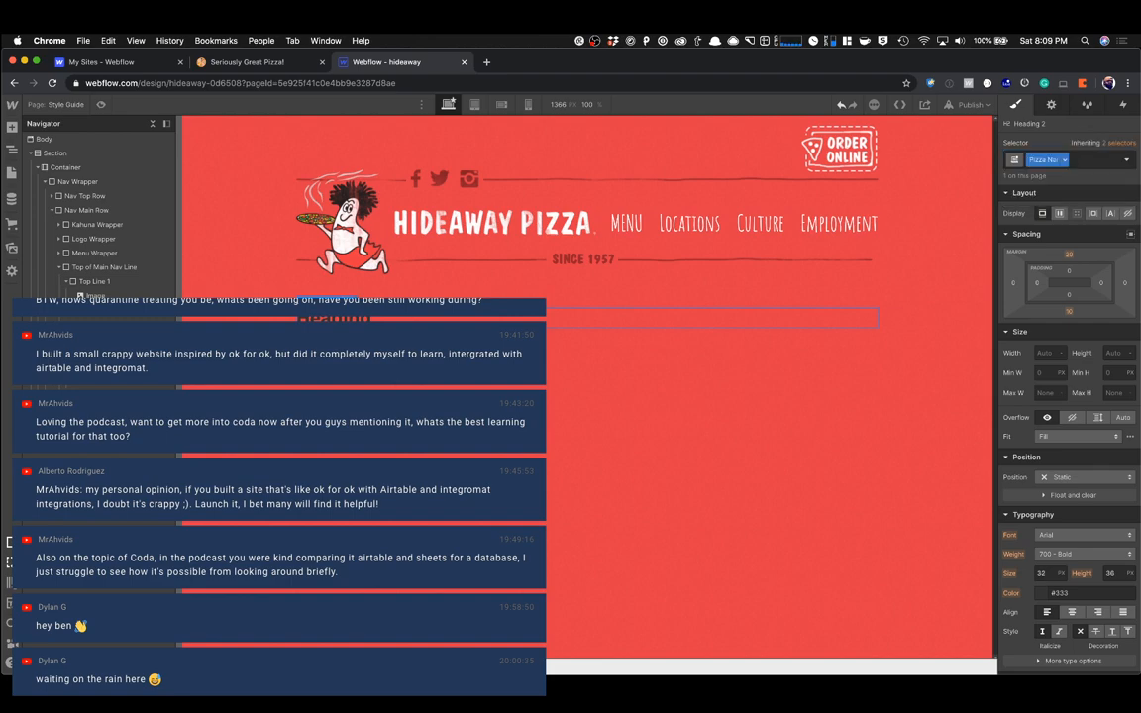
click(1072, 614)
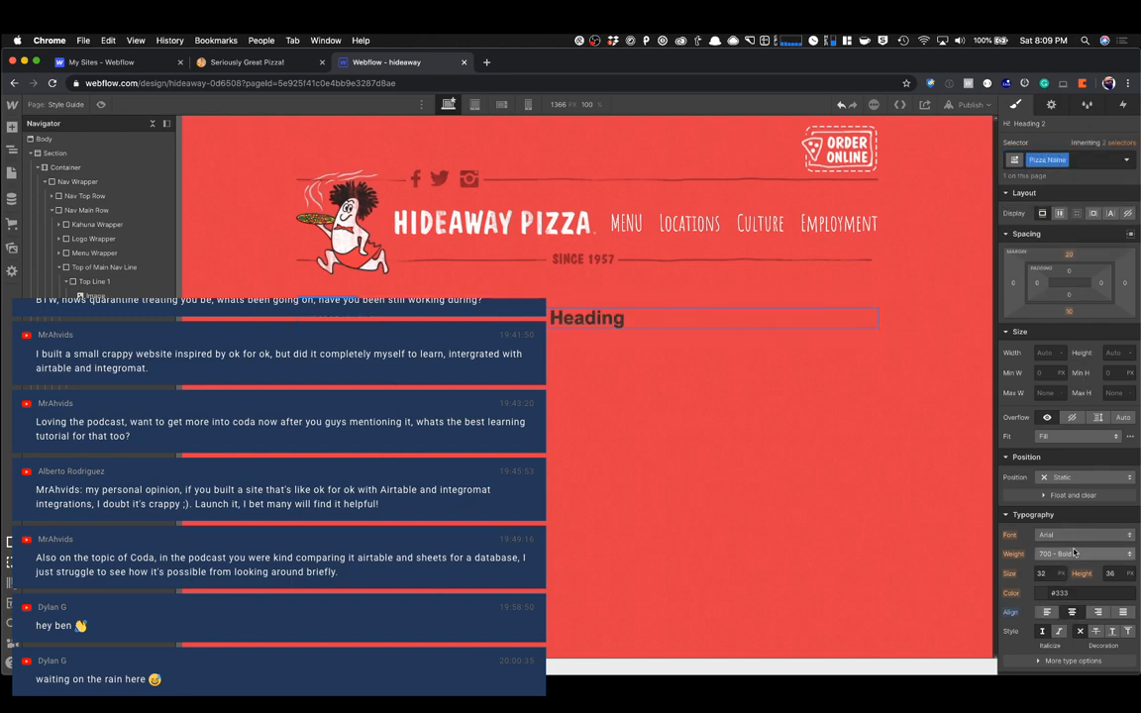
Set the Pizza Name heading's text color to white and its font to Dom.
click(1042, 592)
drag(1017, 471, 997, 402)
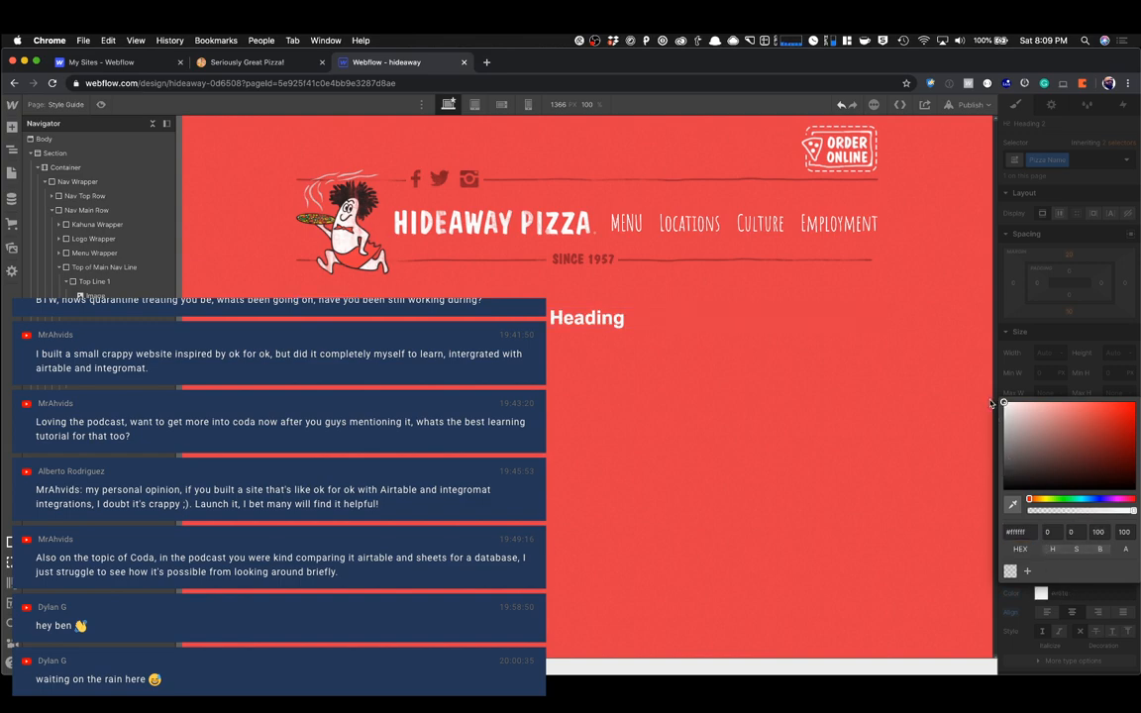
click(1060, 369)
click(1051, 536)
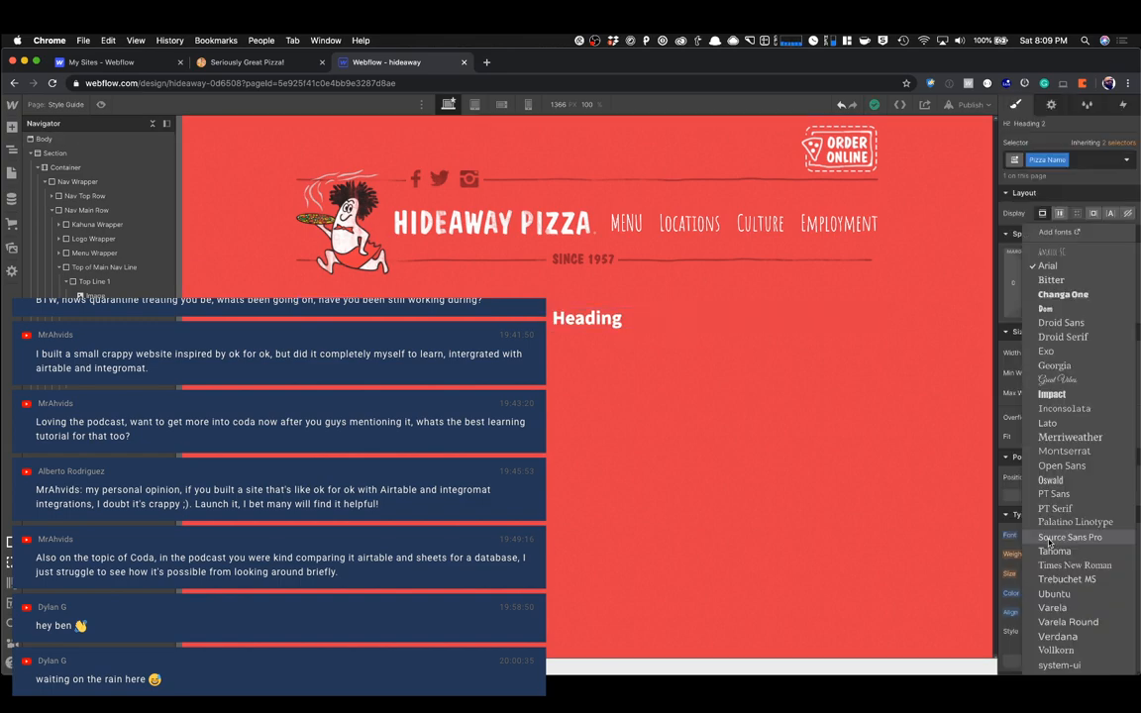
click(1046, 308)
scroll(1057, 575, down, 4)
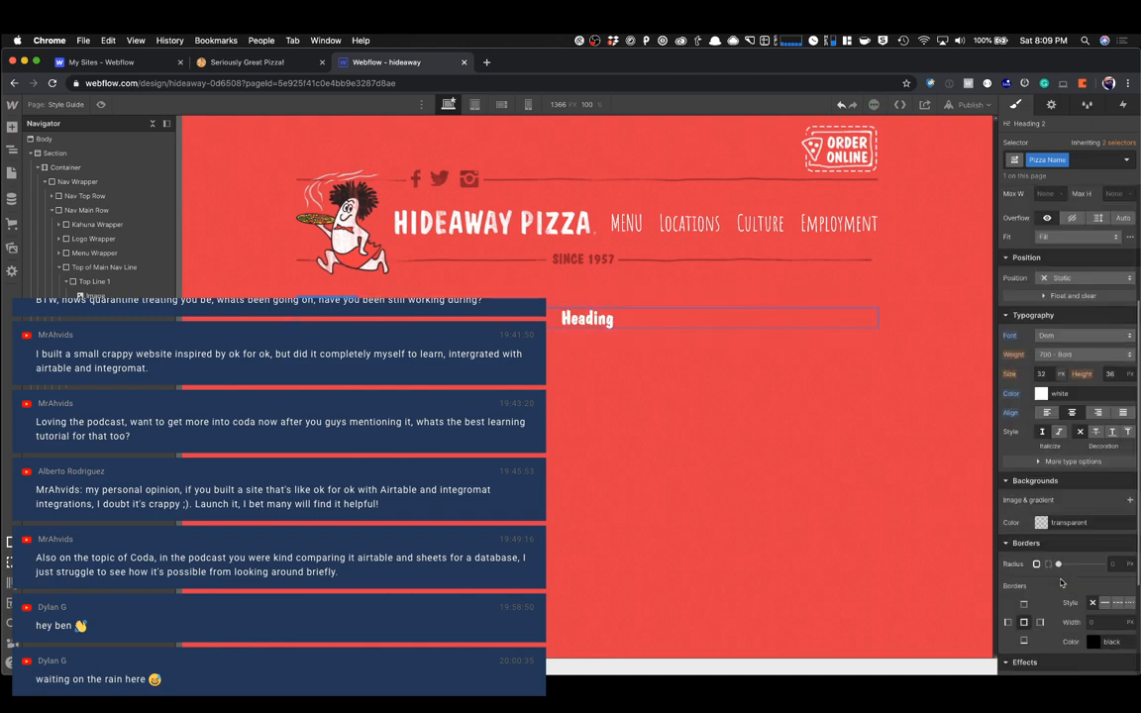
Set the Pizza Name heading's weight to 700 - Bold and transform its text to all capitals.
click(1055, 357)
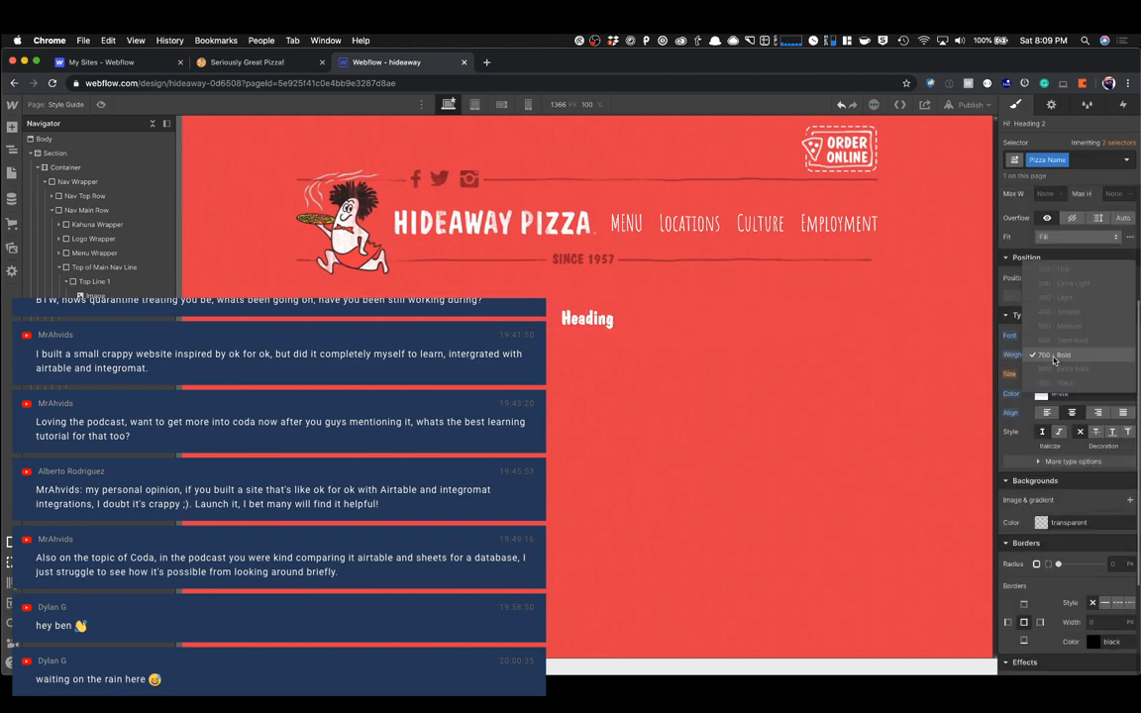
click(1071, 355)
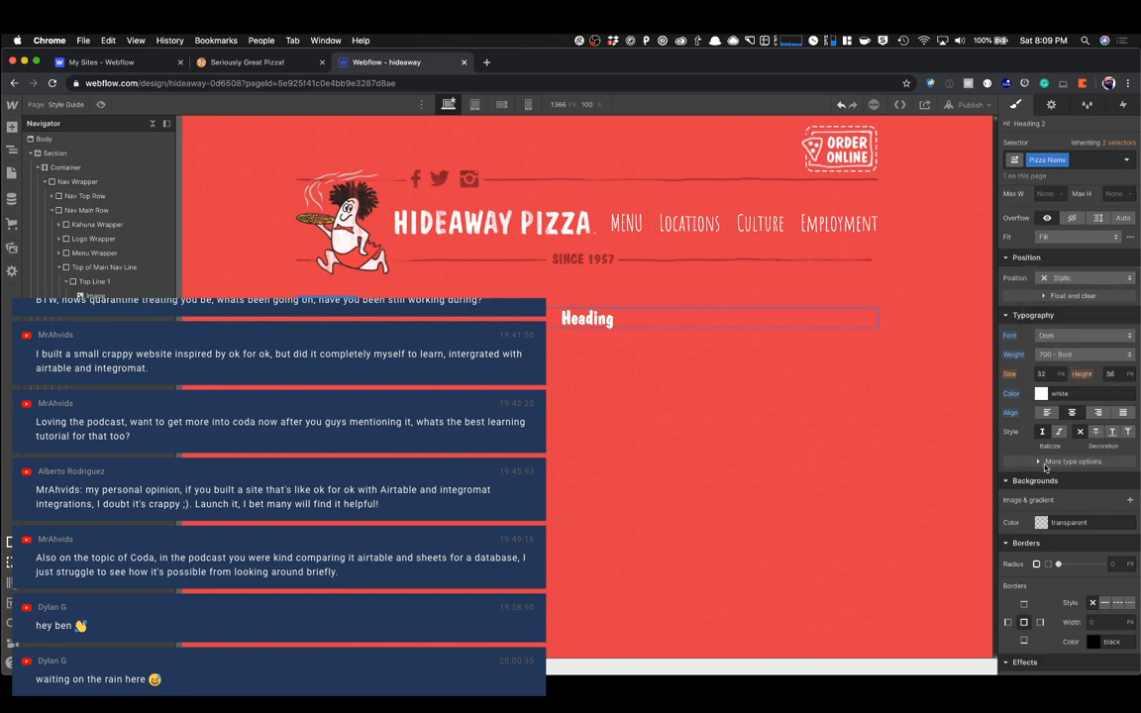
click(1073, 462)
click(1036, 512)
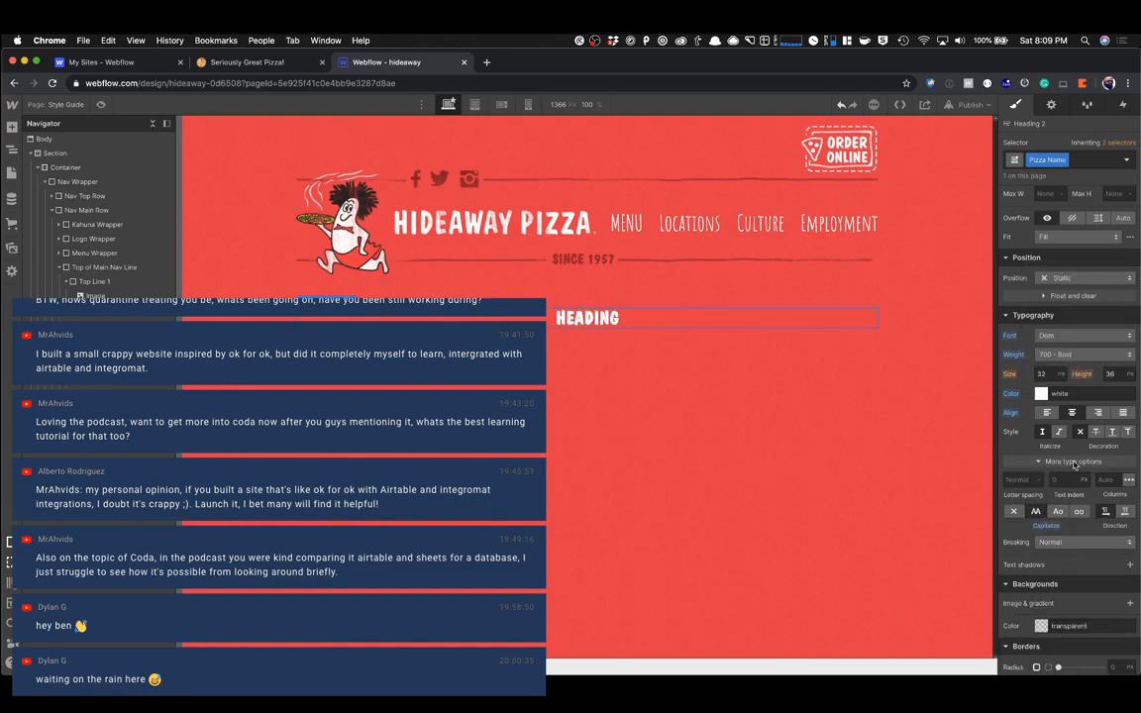
Replace the Pizza Name heading's placeholder text with "Big Country".
double_click(598, 323)
key(BackSpace)
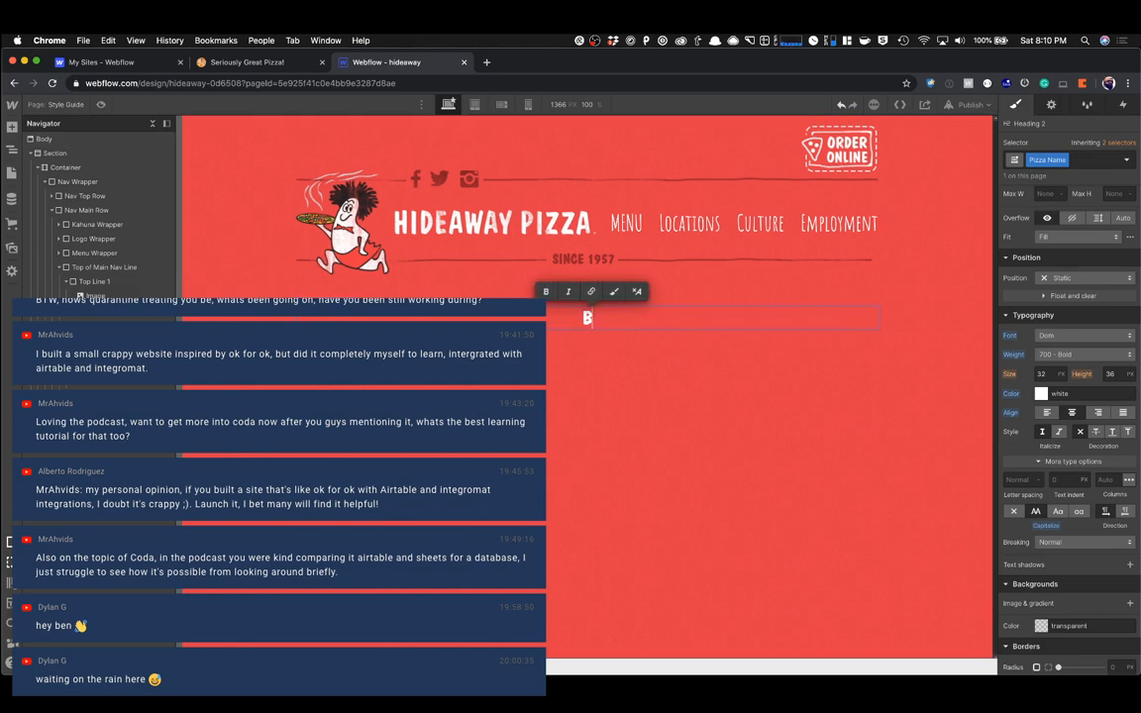
text(Big Country)
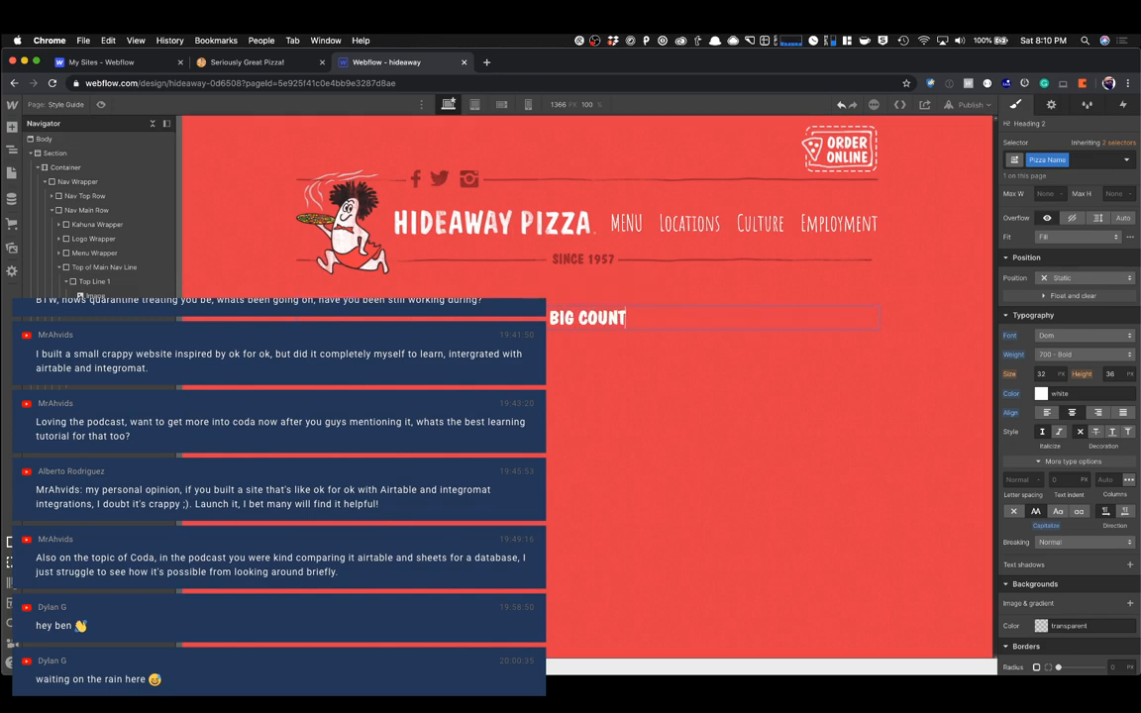
Set the Pizza Name heading's line height to a unitless 1.5.
click(1131, 374)
click(1117, 442)
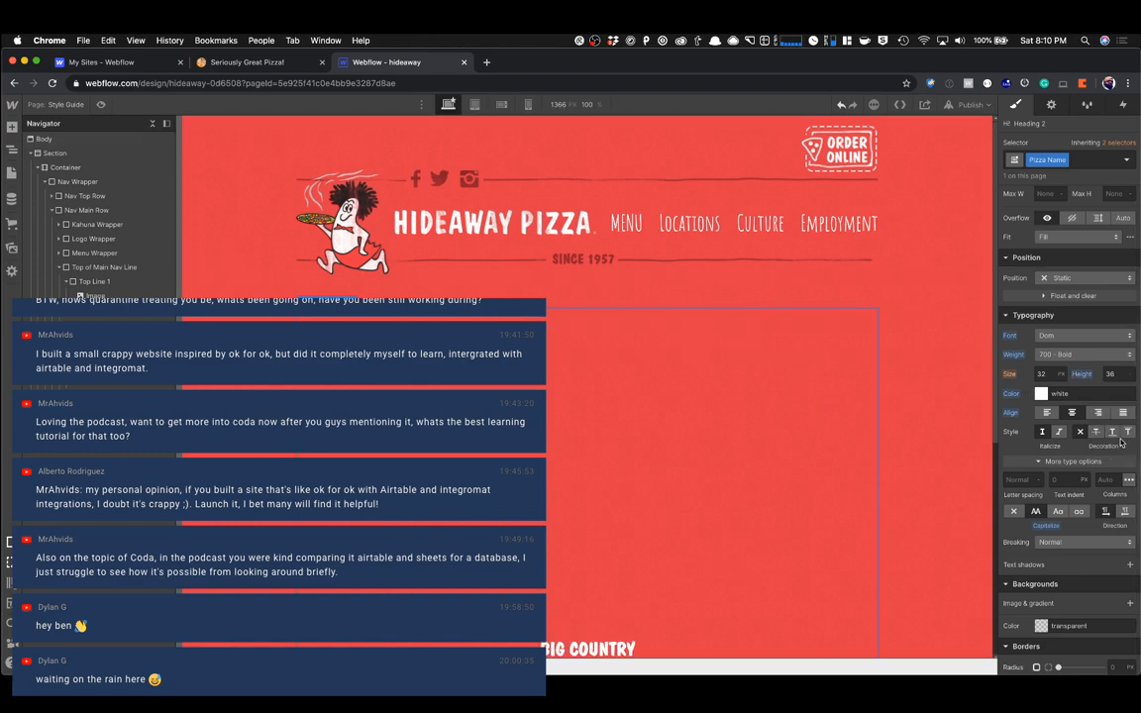
click(1113, 374)
text(1.5)
key(Tab)
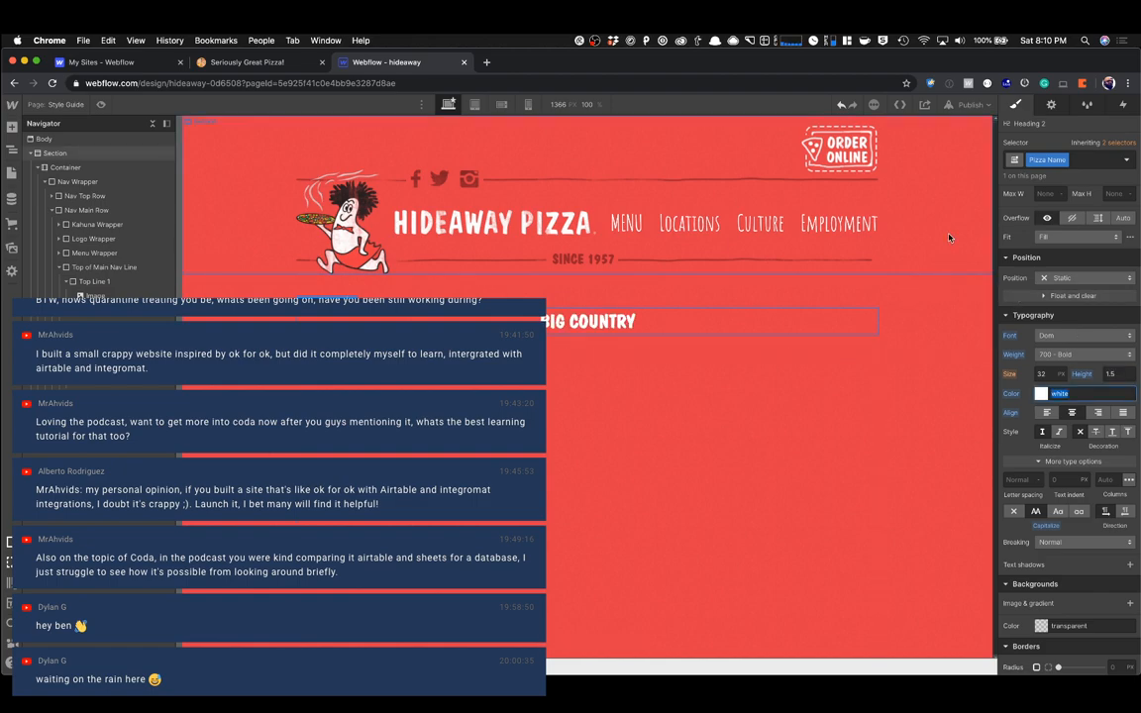
On the Body (All Pages) tag, set the line height to a unitless 1.5 and the font to Source Sans Pro.
click(963, 420)
click(1089, 160)
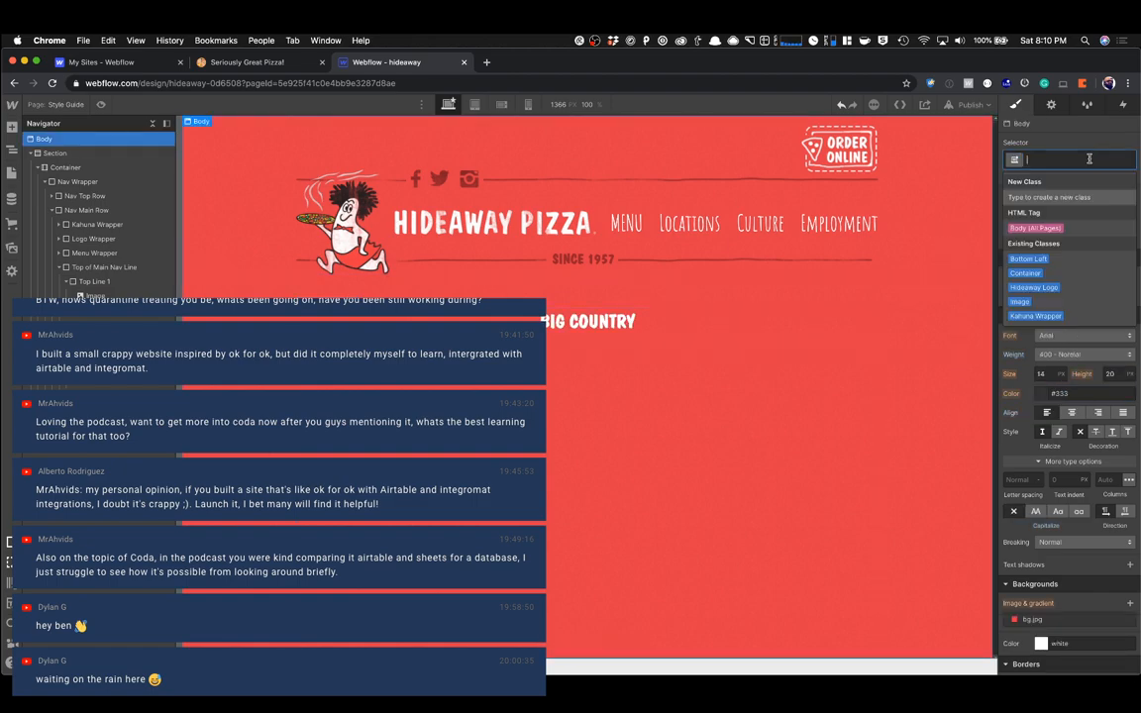
click(1036, 228)
click(1130, 374)
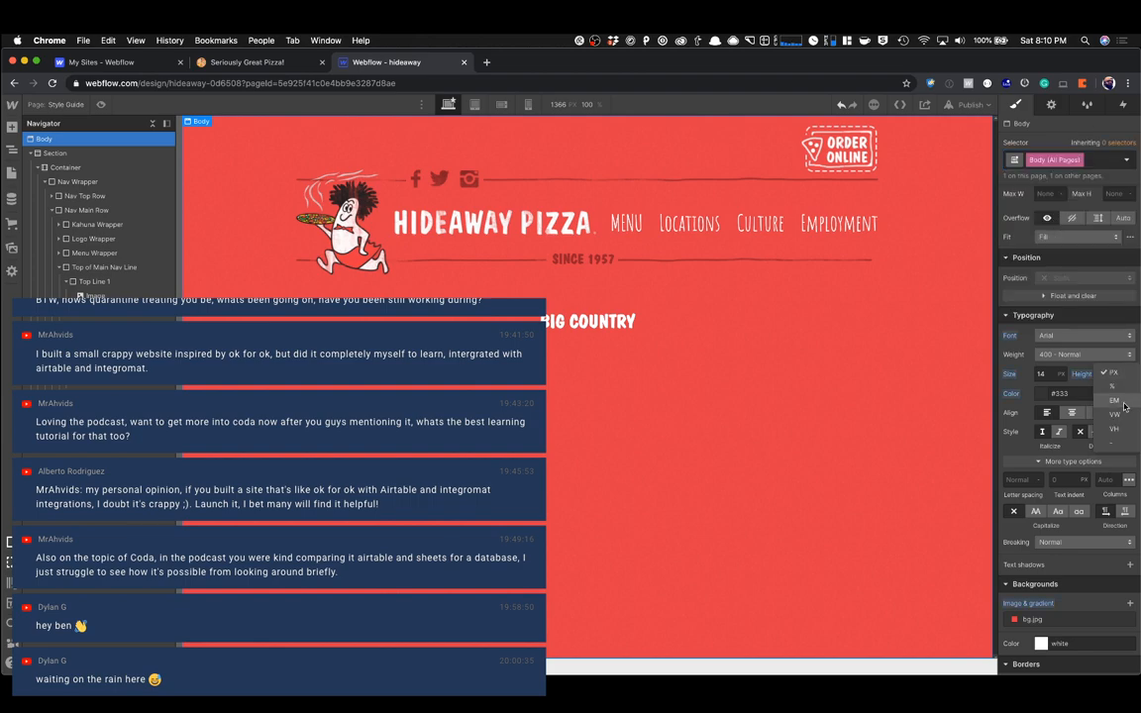
click(1120, 447)
click(1113, 374)
text(1)
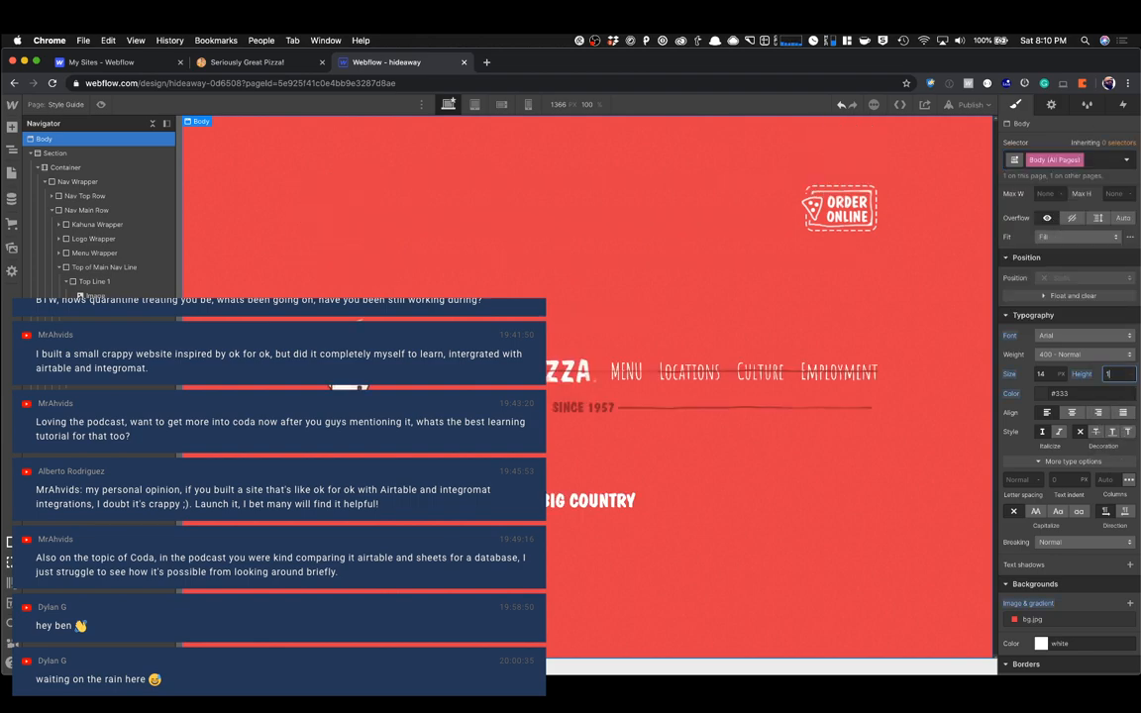
text(.5)
key(Tab)
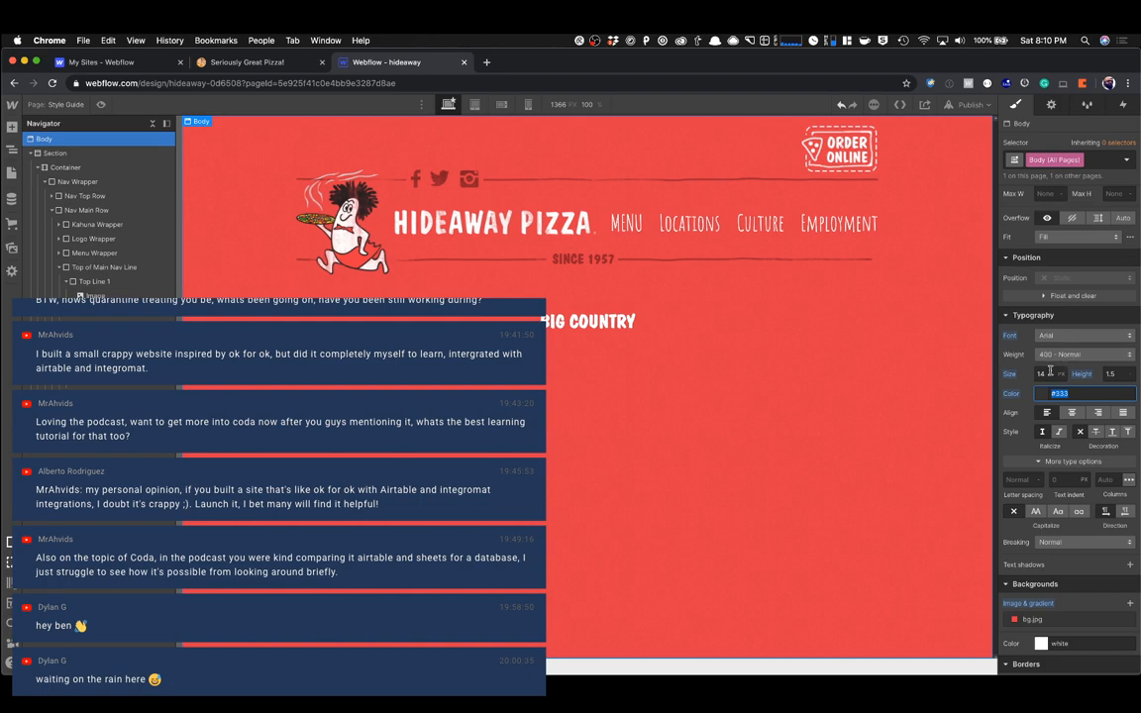
click(1082, 336)
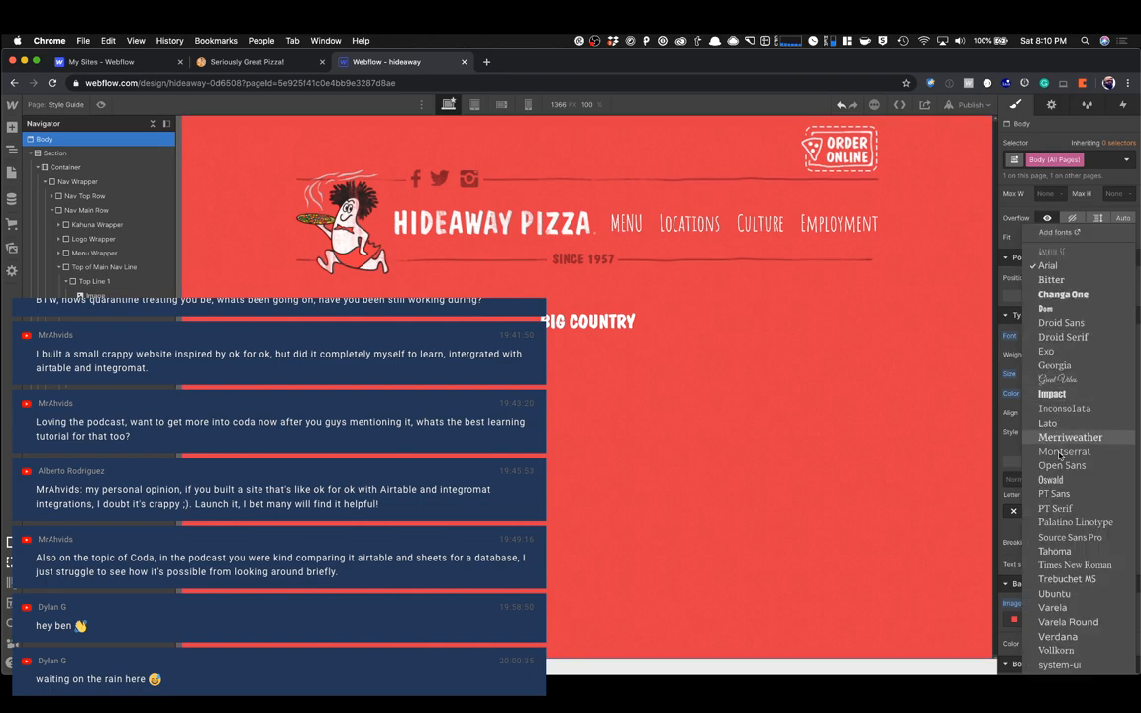
click(1068, 537)
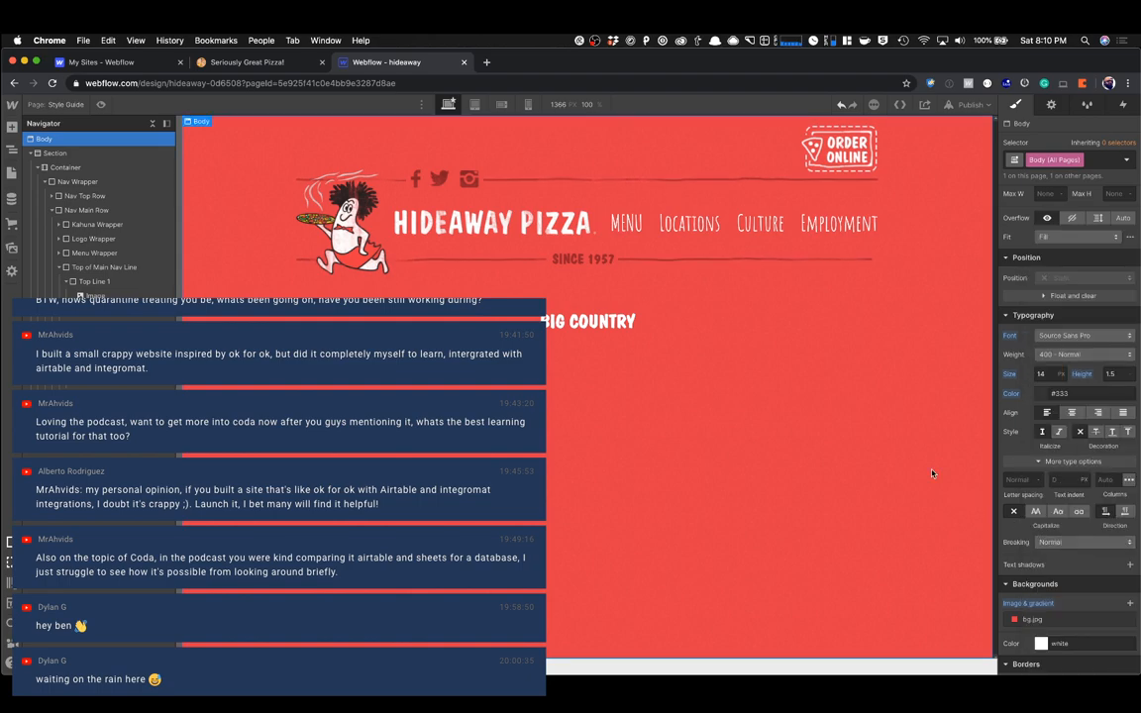
Set the Pizza Name heading's font size to 110 px and compare it with the title on the live site.
click(553, 329)
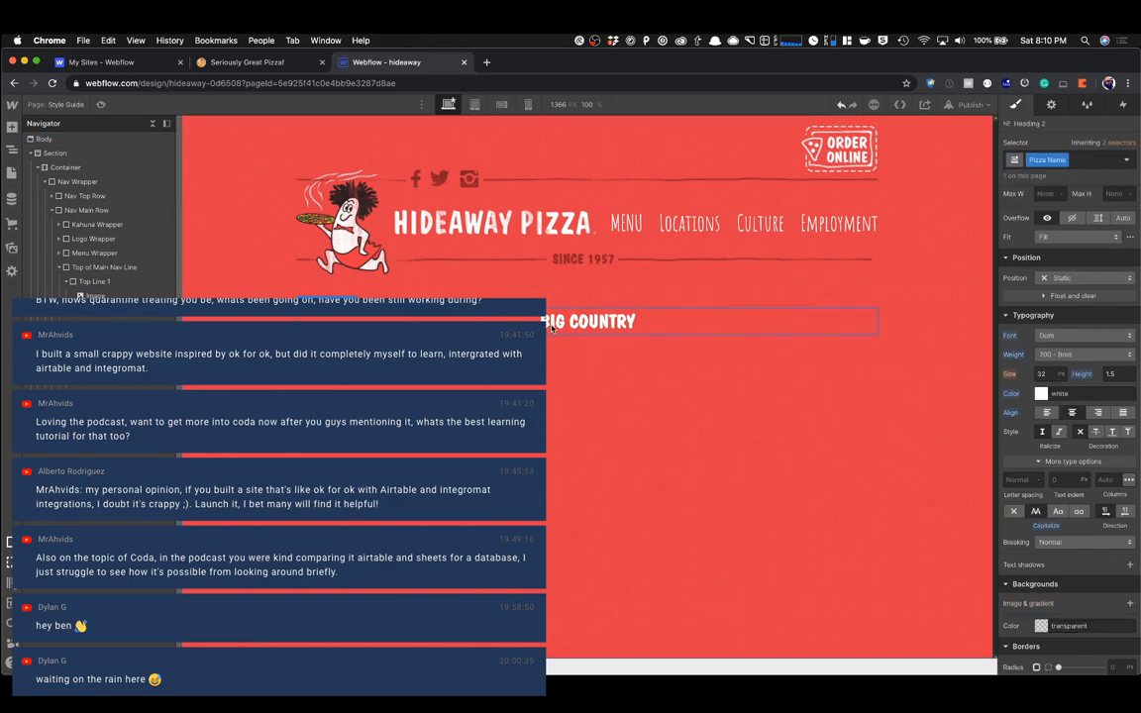
click(214, 60)
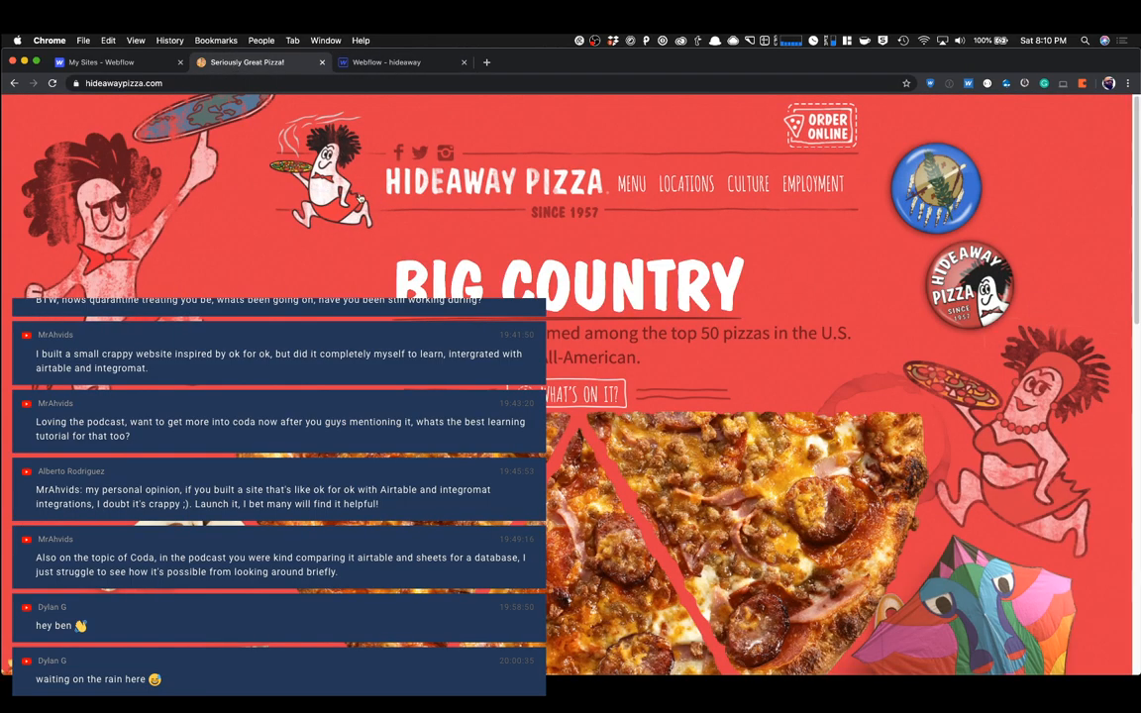
click(382, 62)
click(1044, 373)
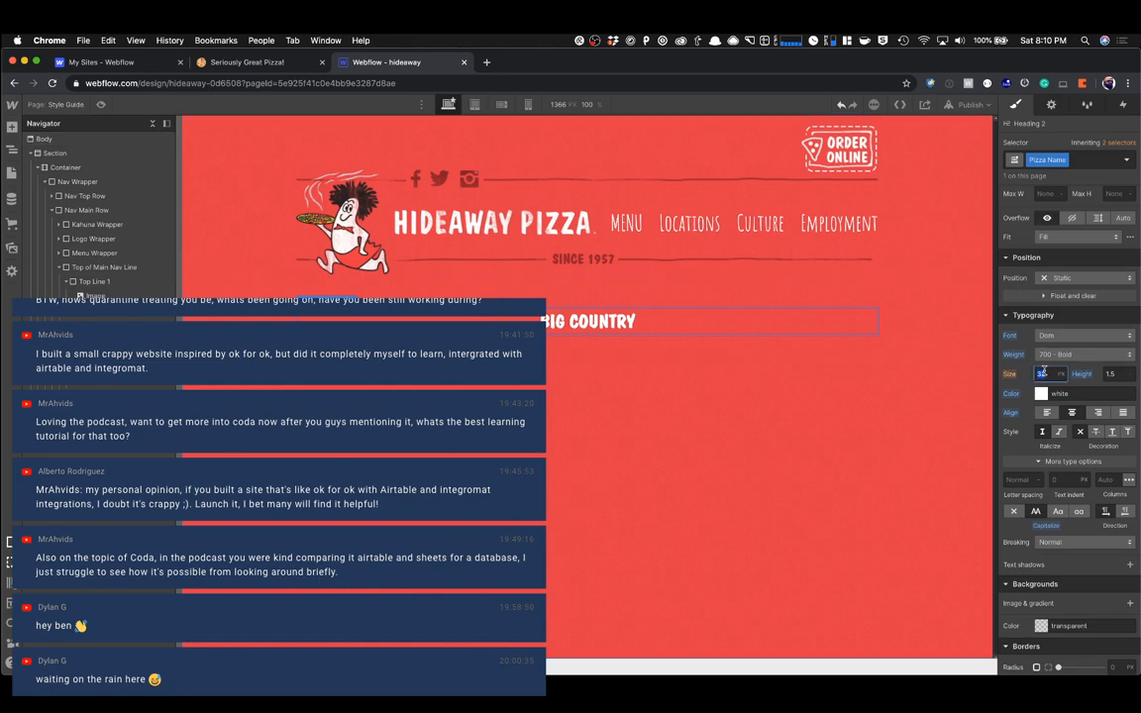
text(110)
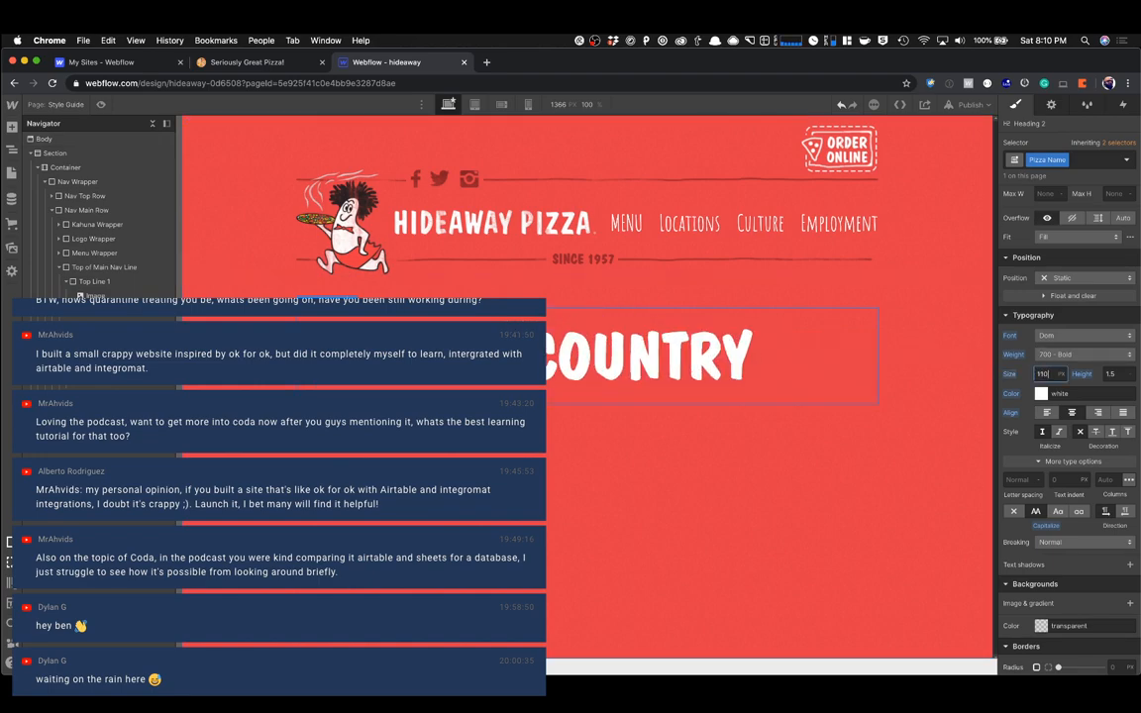
click(221, 62)
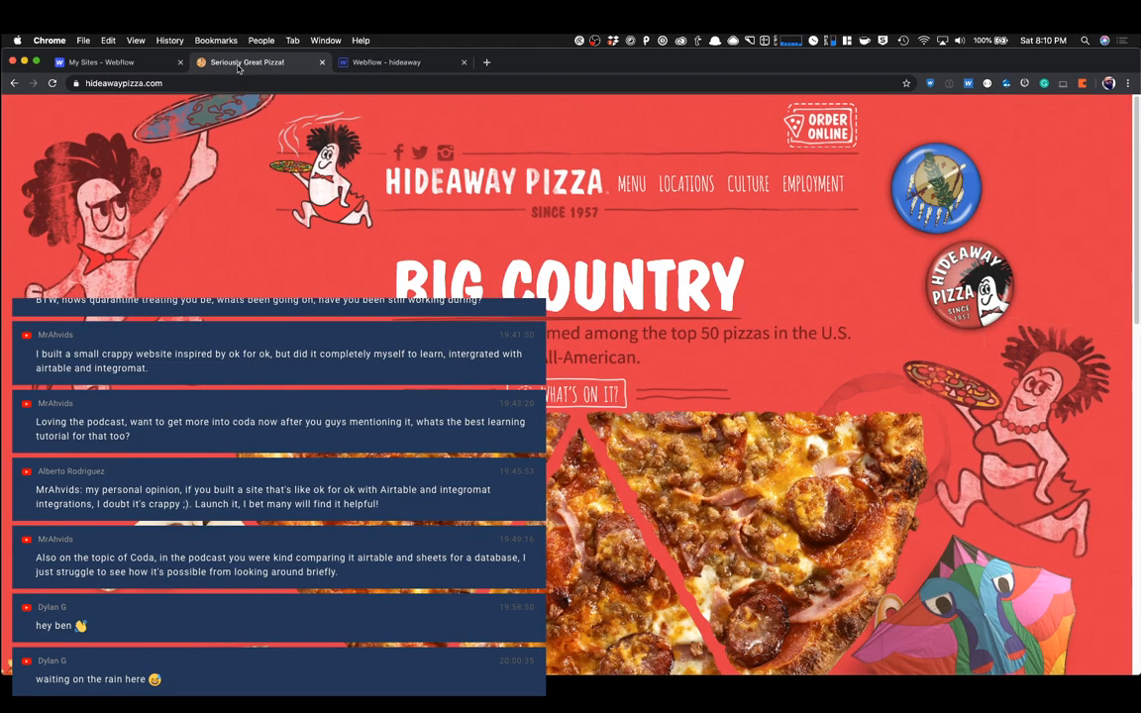
click(359, 67)
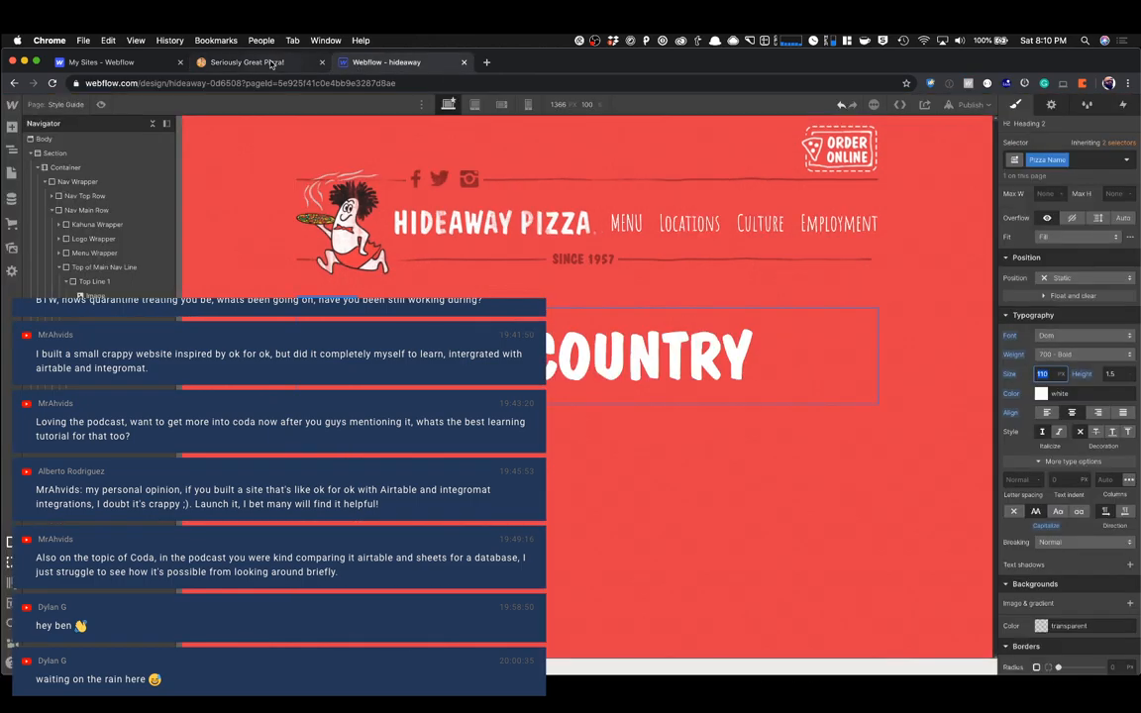
click(247, 61)
click(389, 62)
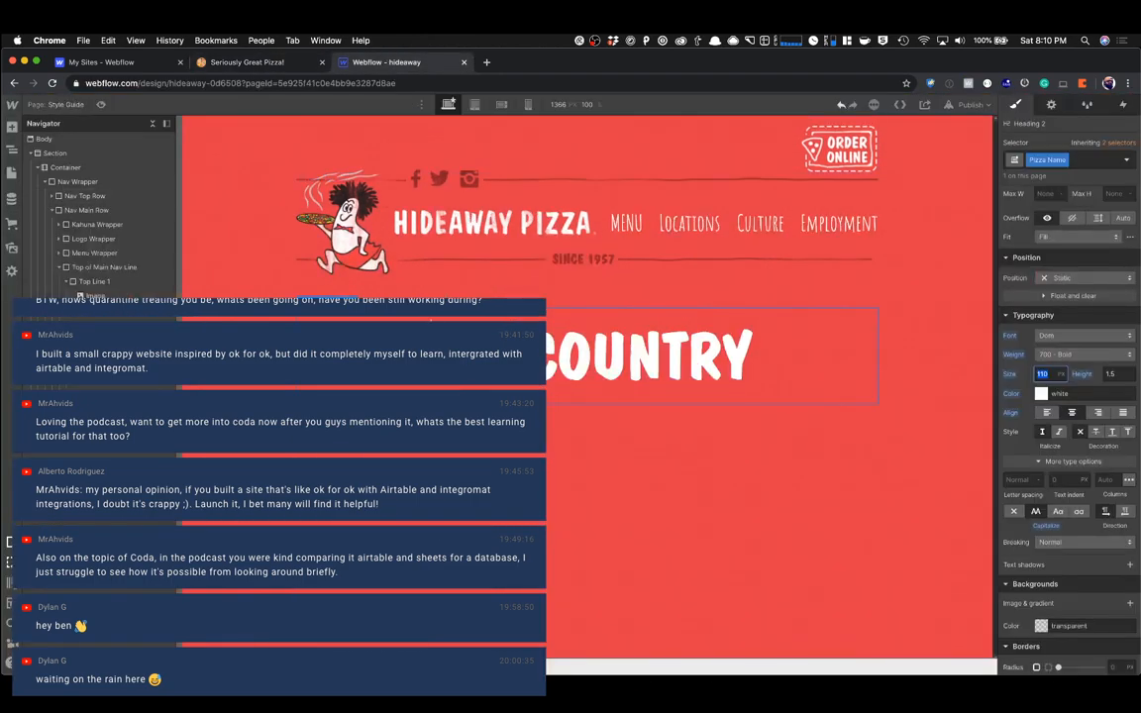
scroll(1070, 426, down, 5)
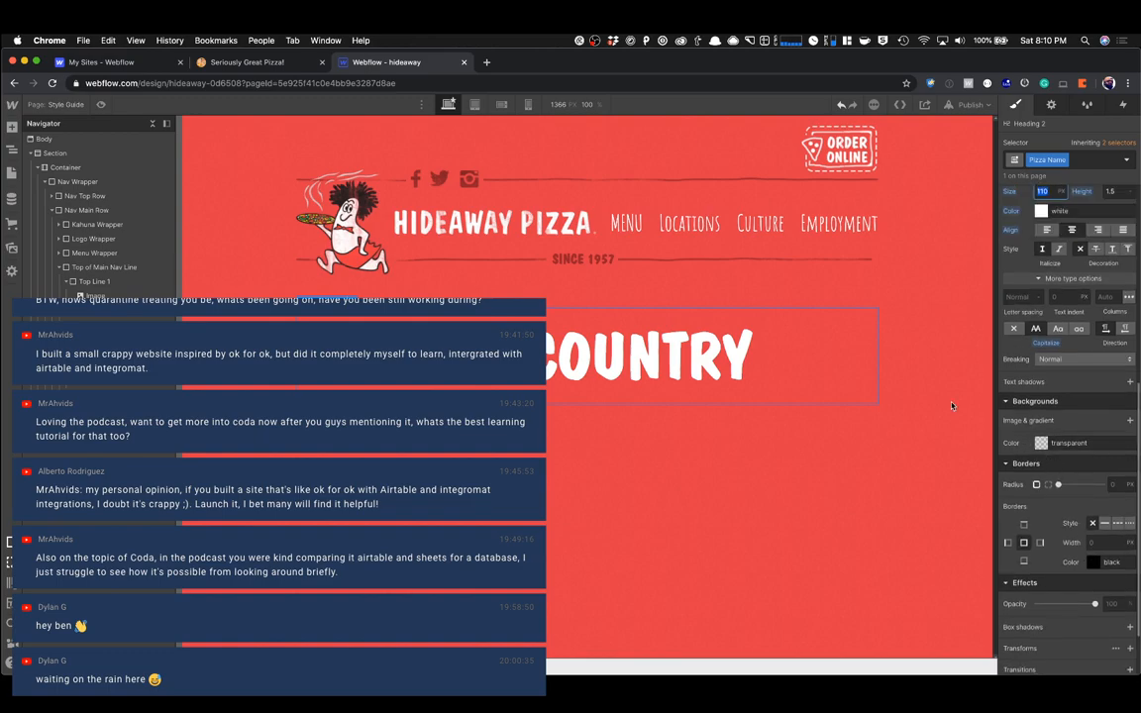
Inspect the live site's Big Country title and neighbouring elements in DevTools, moving the DevTools window clear of the title.
click(253, 62)
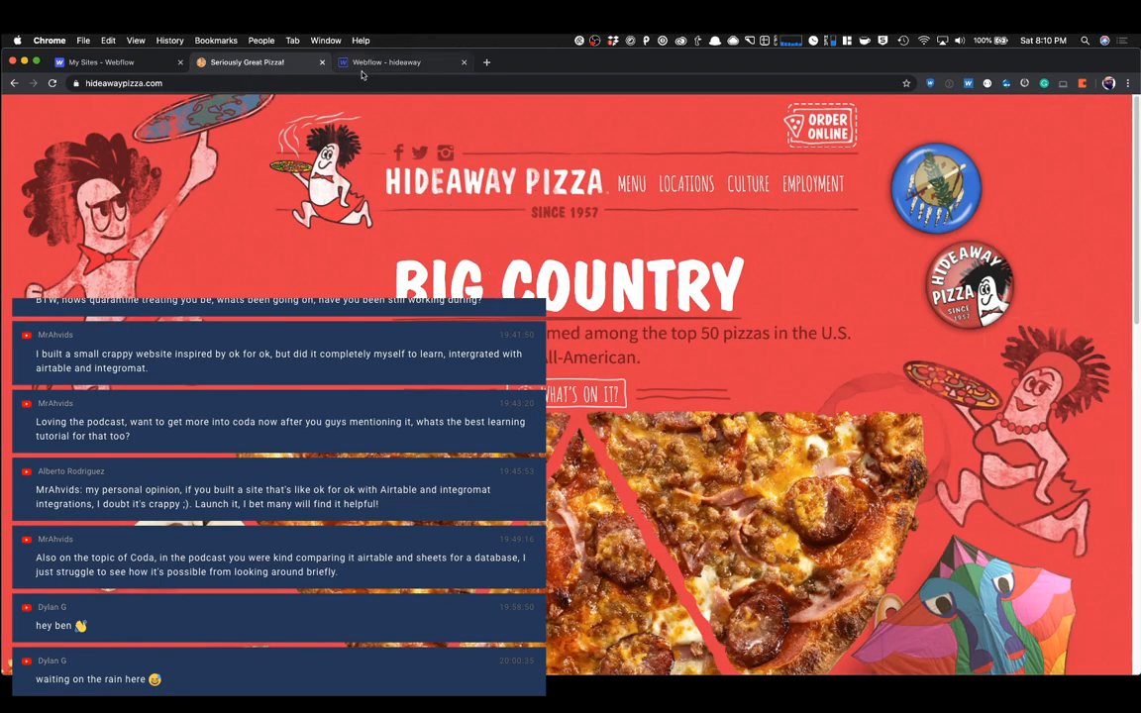
scroll(362, 397, down, 2)
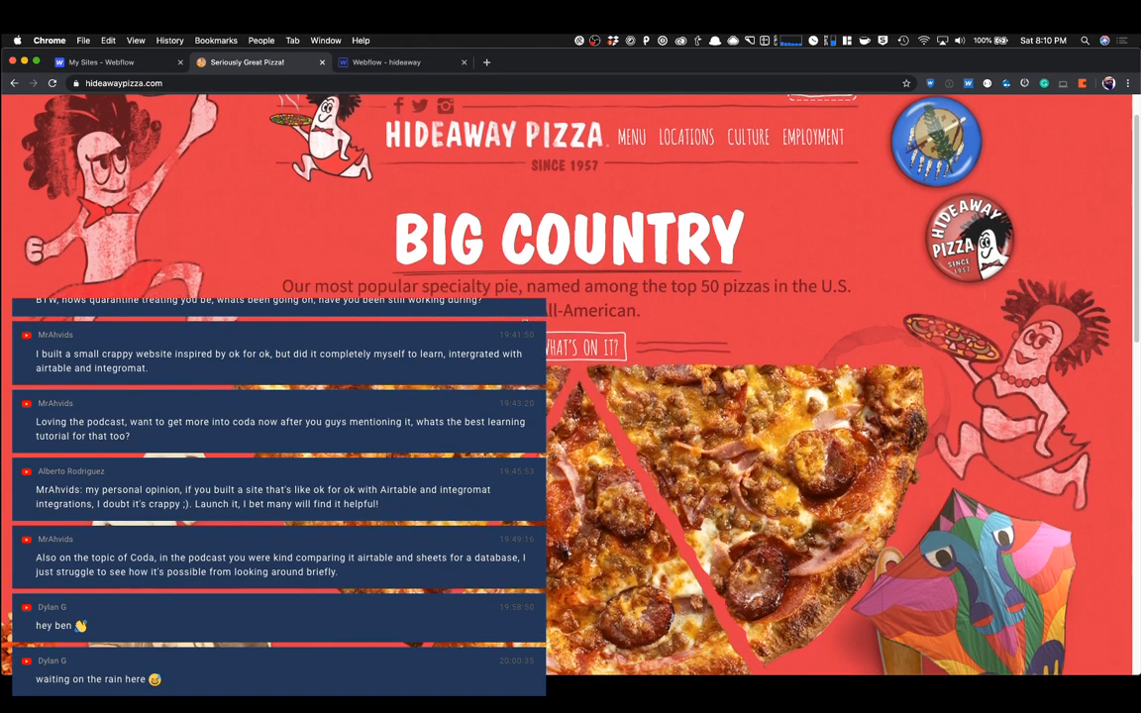
scroll(793, 386, up, 2)
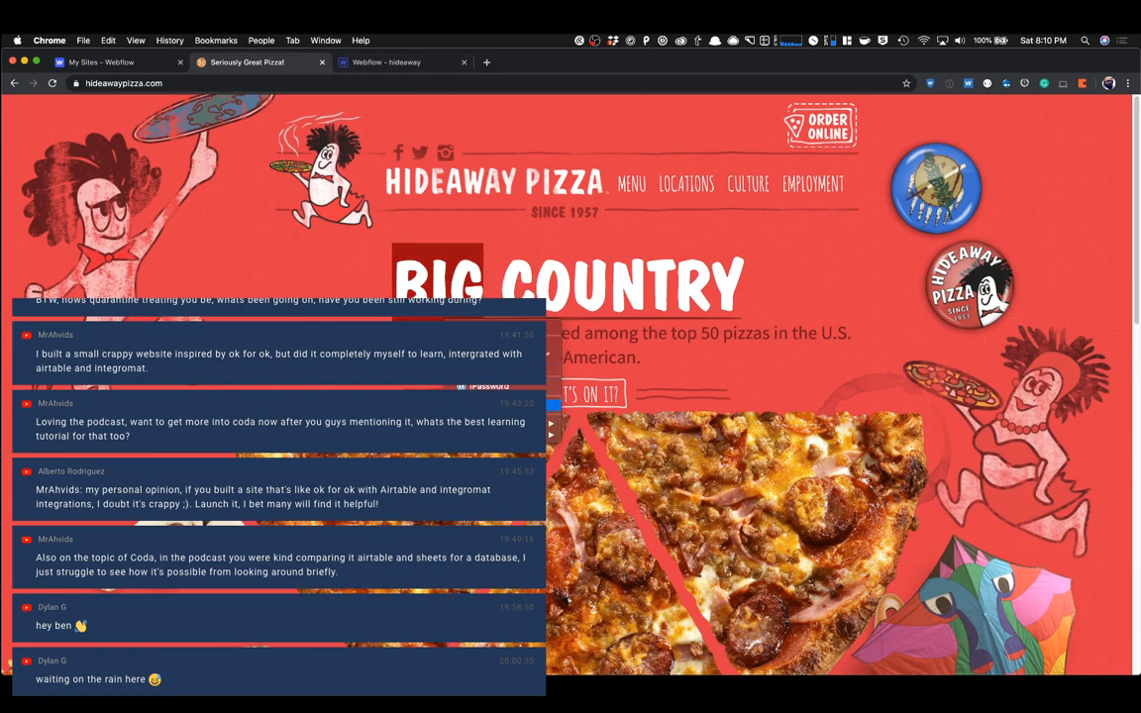
key(super+alt+i)
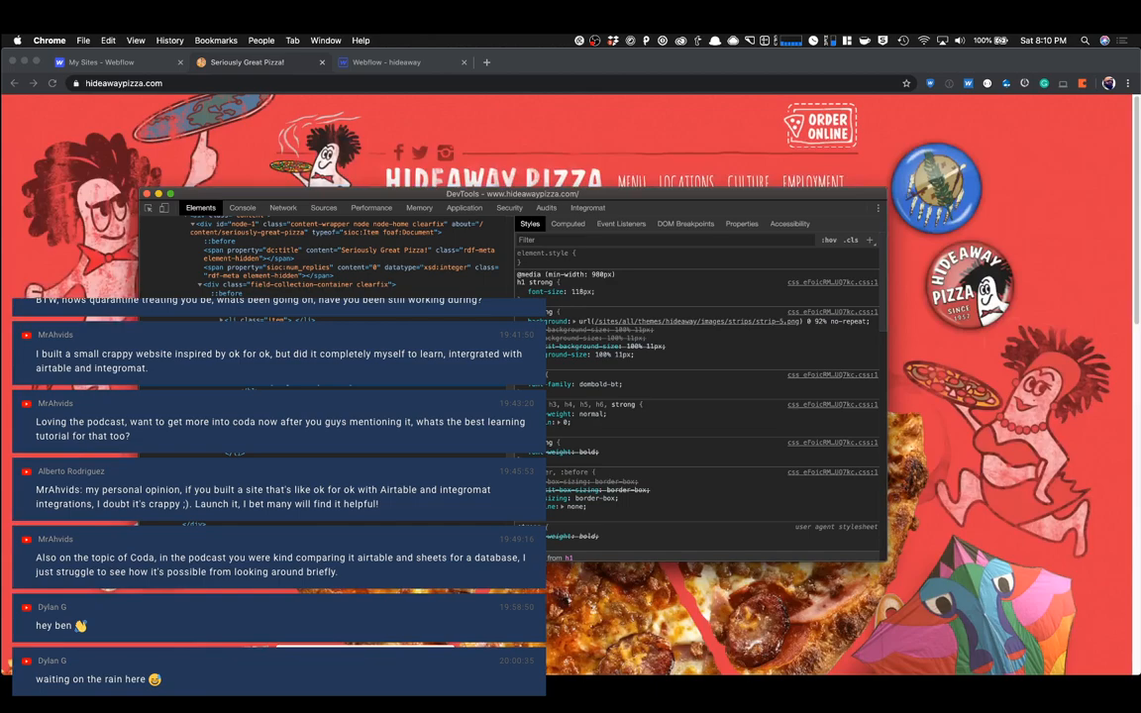
click(256, 437)
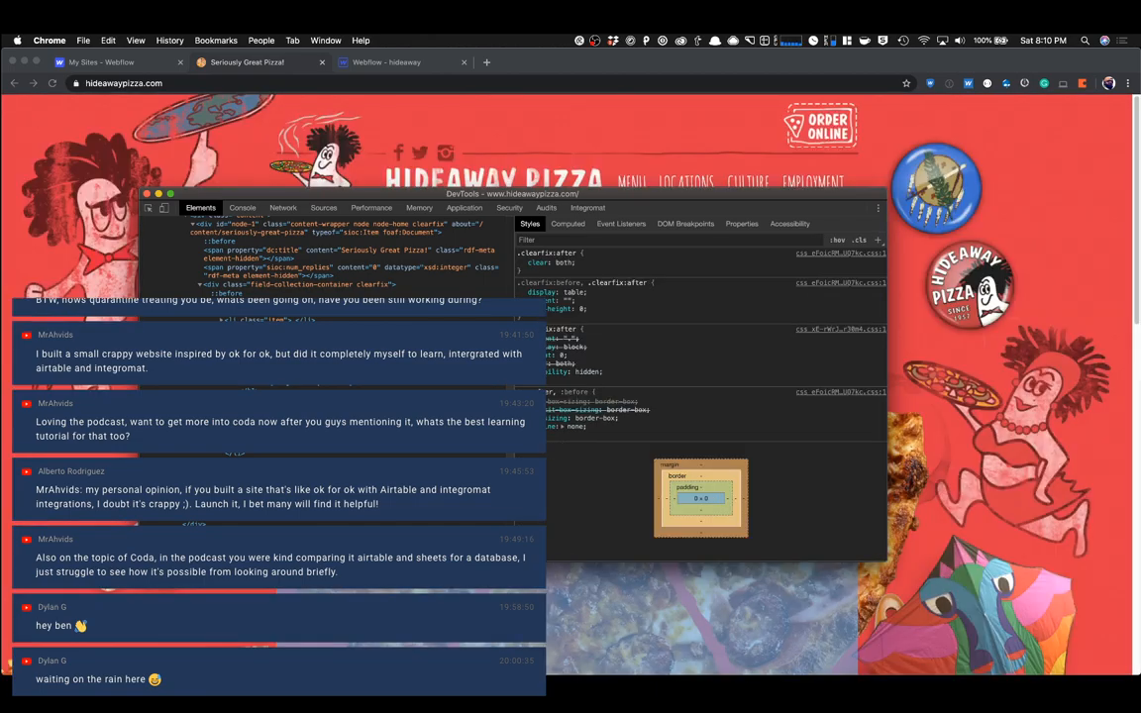
click(256, 420)
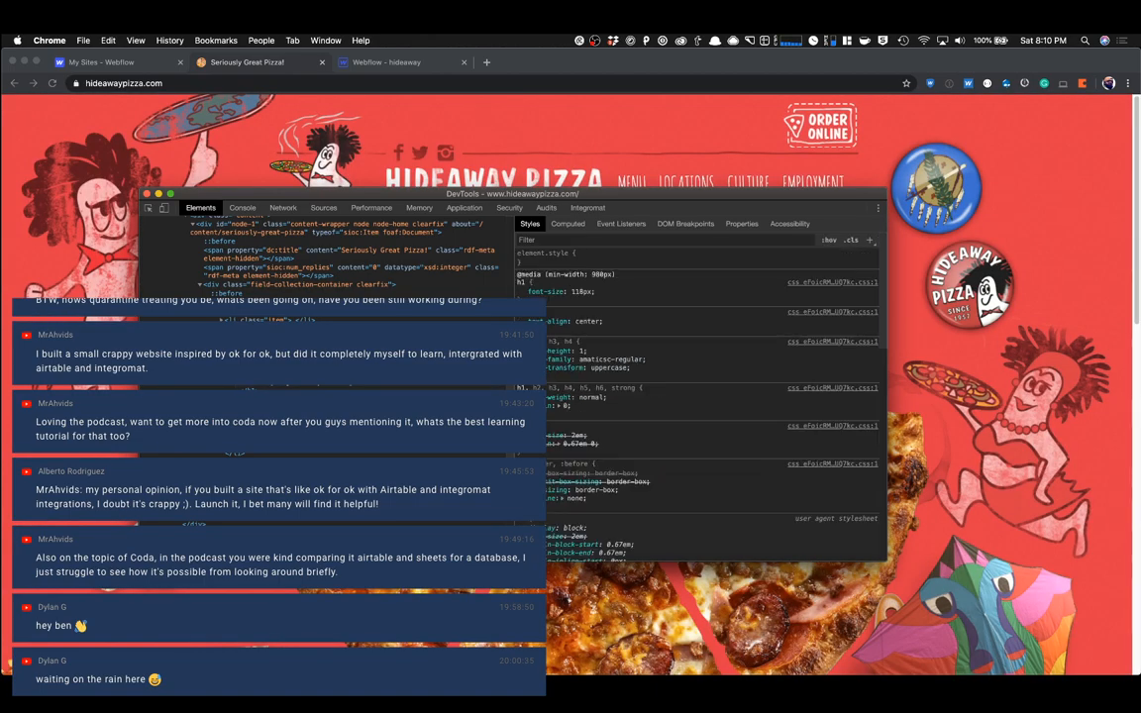
key(Up)
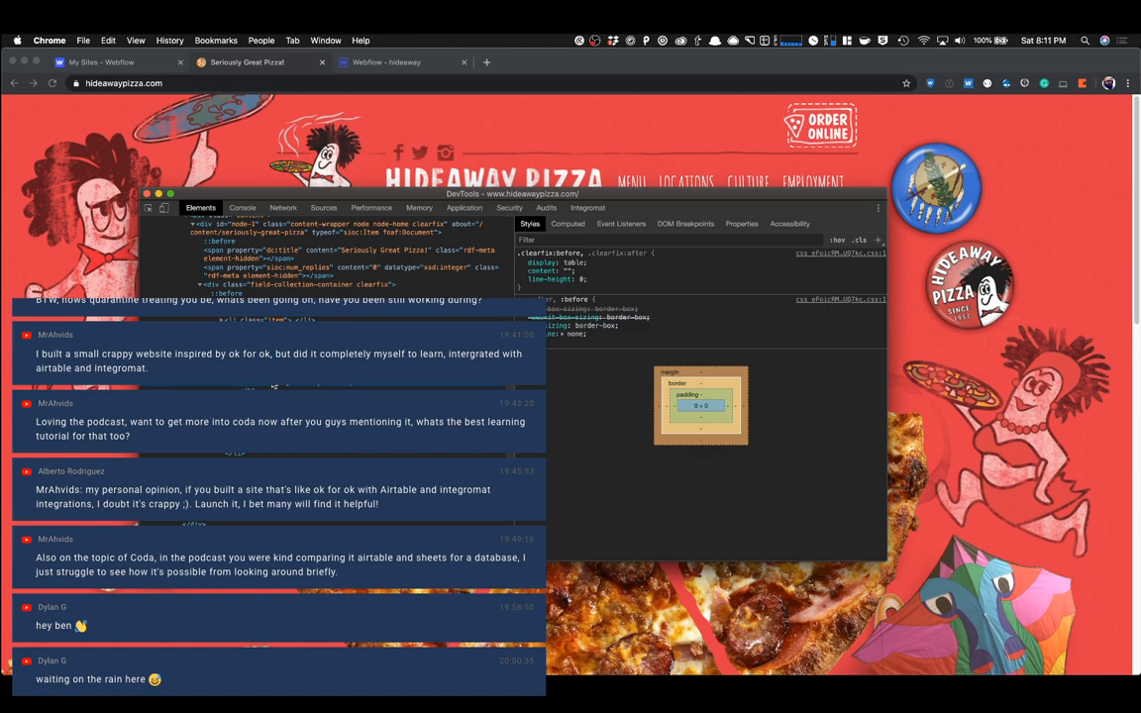
key(Down)
key(Down)
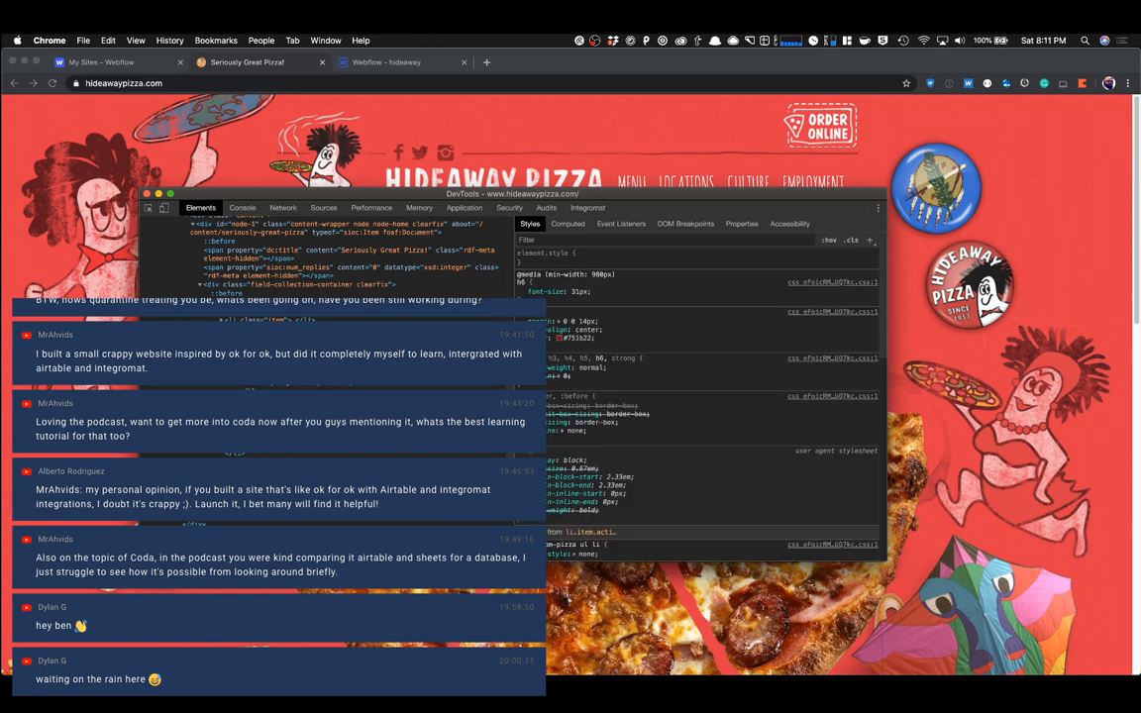
drag(215, 189, 613, 368)
Pick the Big Country title on the live page and examine the markup and styles of its h1, h6 tagline and active list item.
click(547, 388)
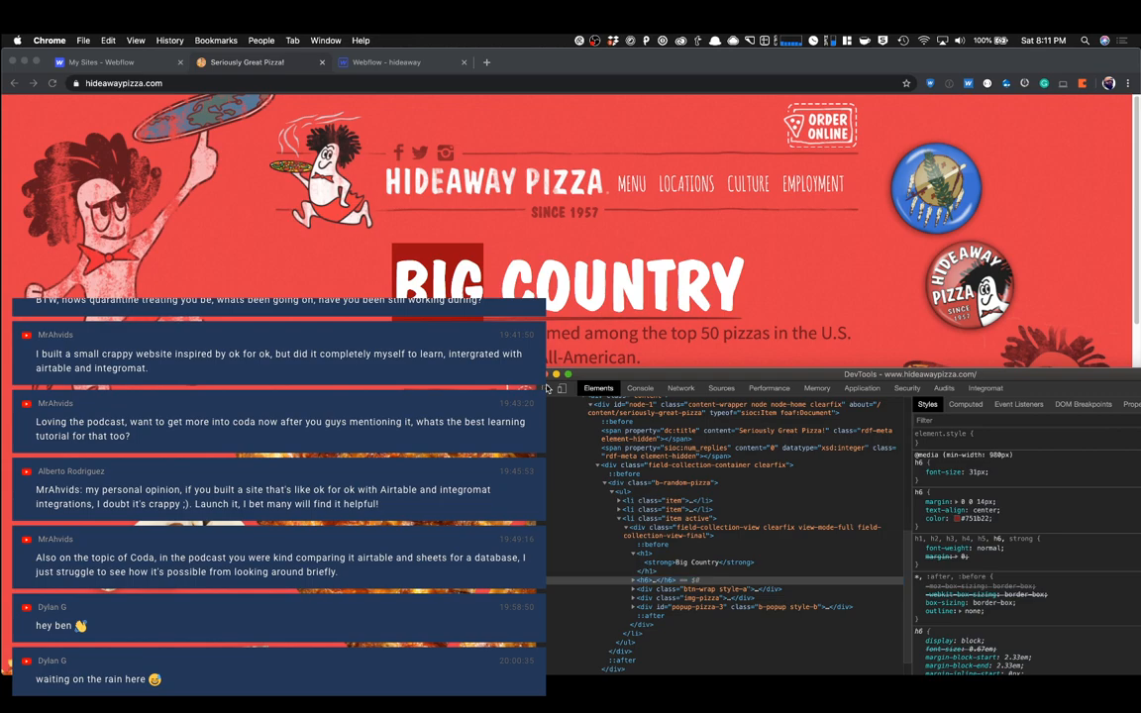
click(573, 297)
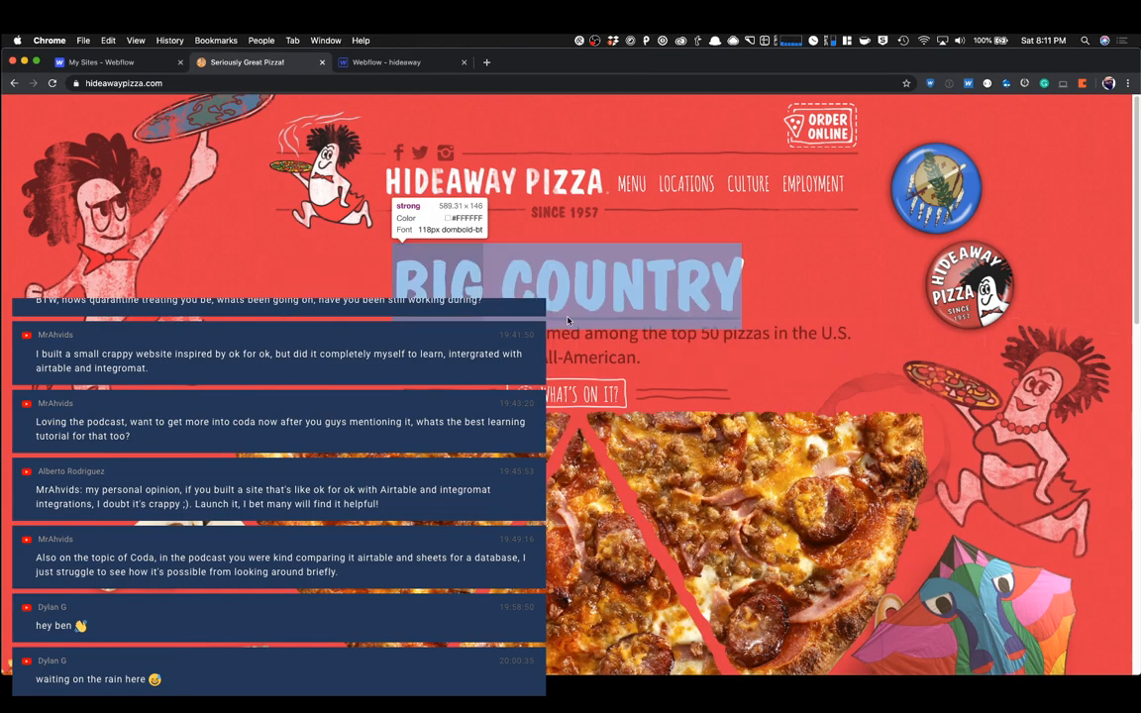
click(570, 315)
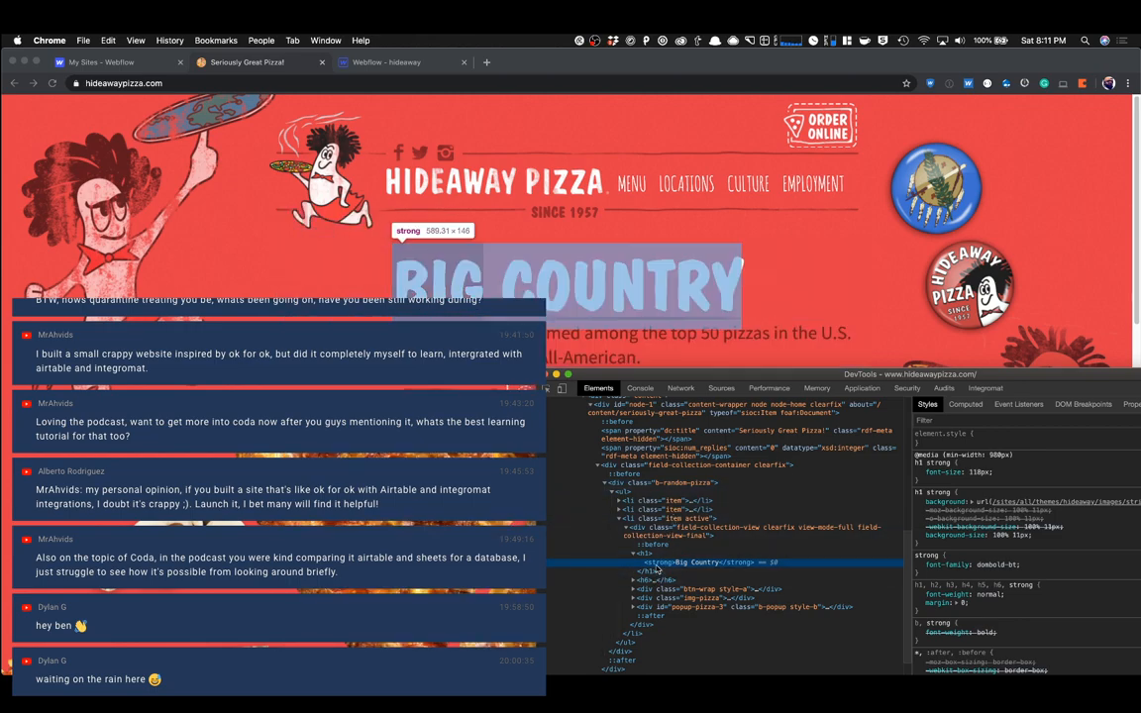
click(650, 555)
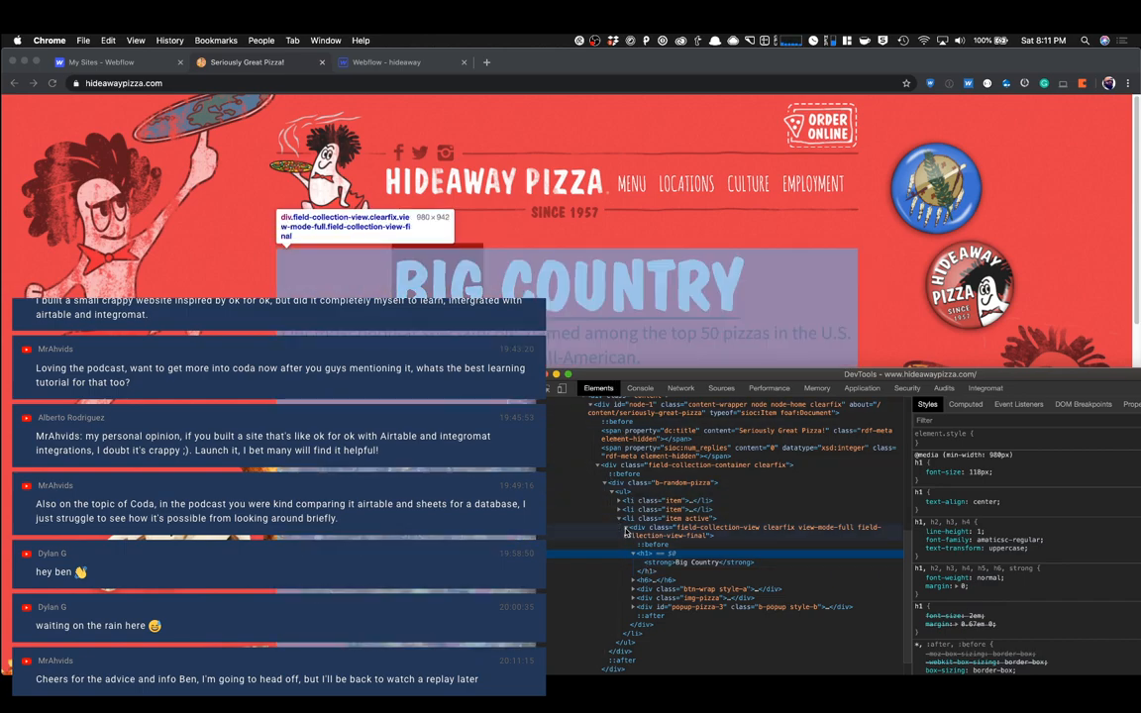
click(634, 581)
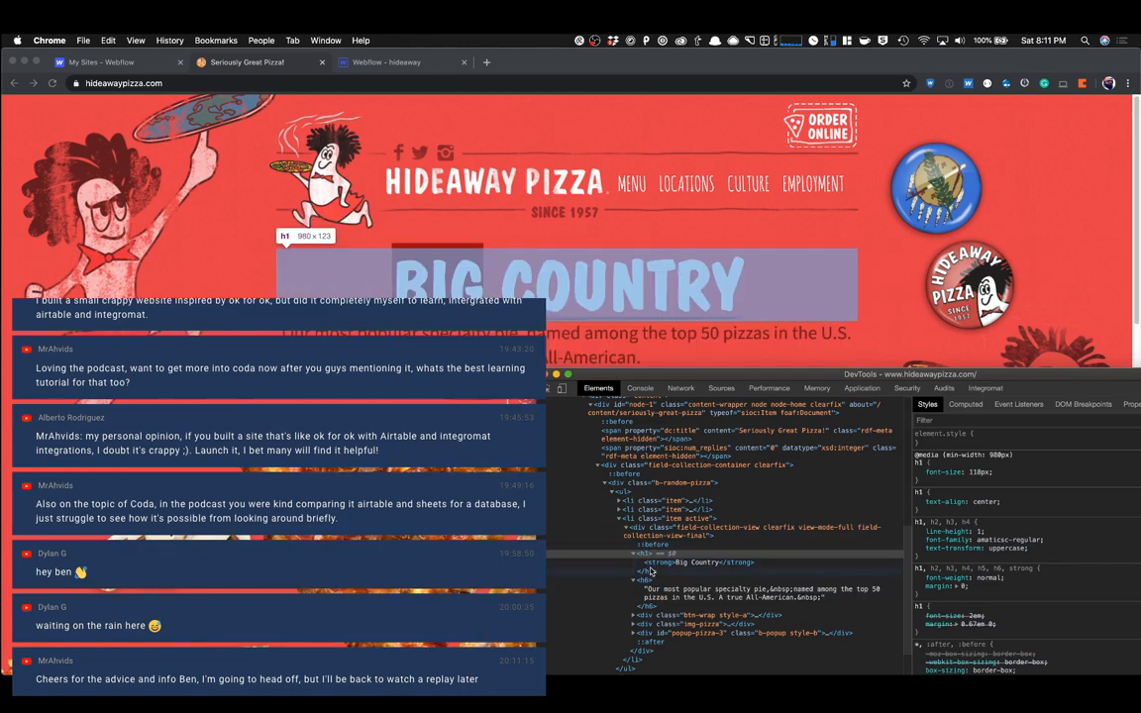
click(630, 520)
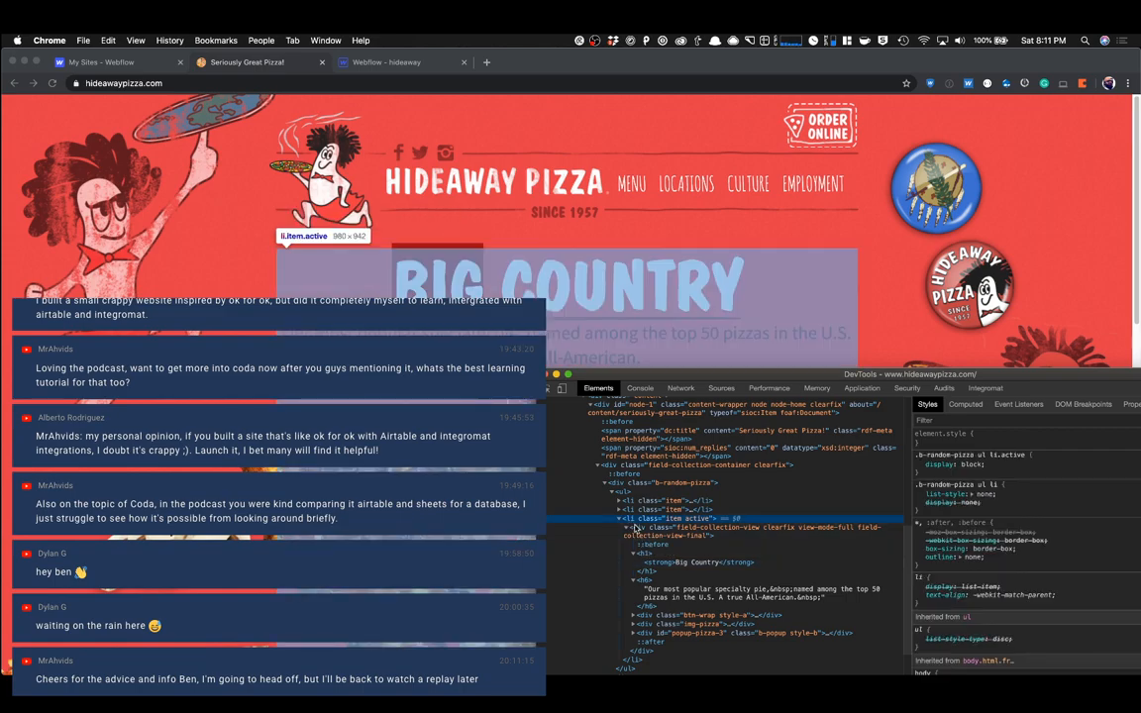
Close DevTools, return to the Webflow designer, and add strip-12.png as the background image of the Pizza Name heading.
key(super+alt+i)
click(370, 62)
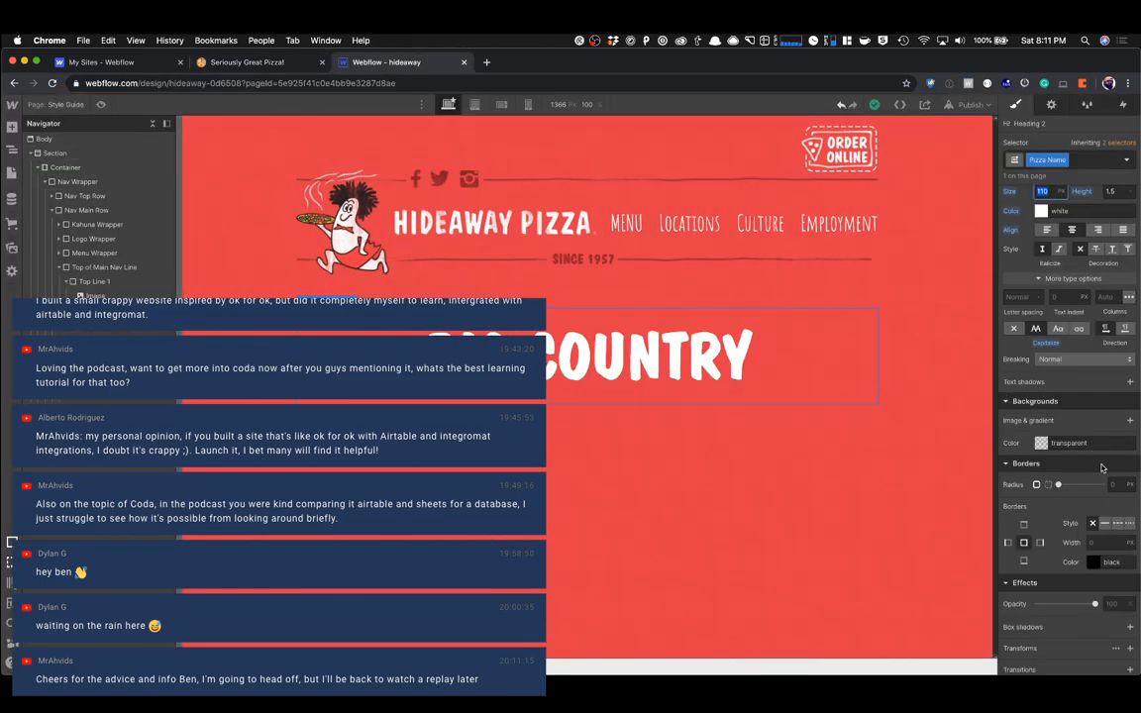
scroll(1103, 468, down, 2)
click(1129, 347)
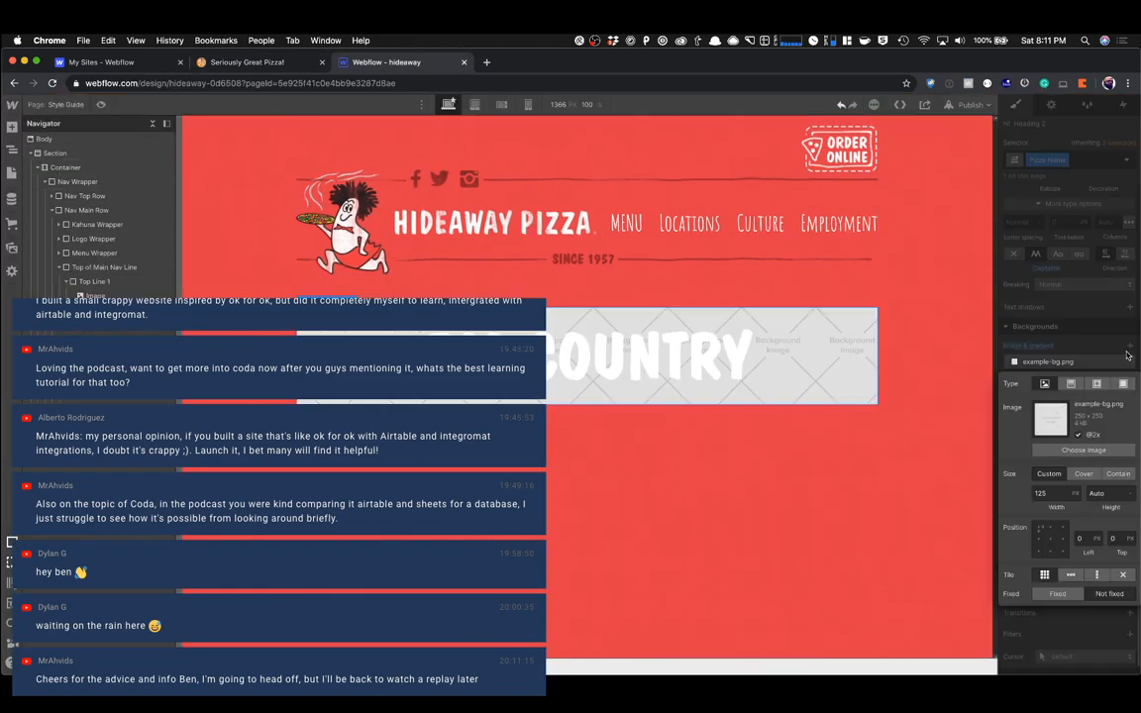
click(1084, 450)
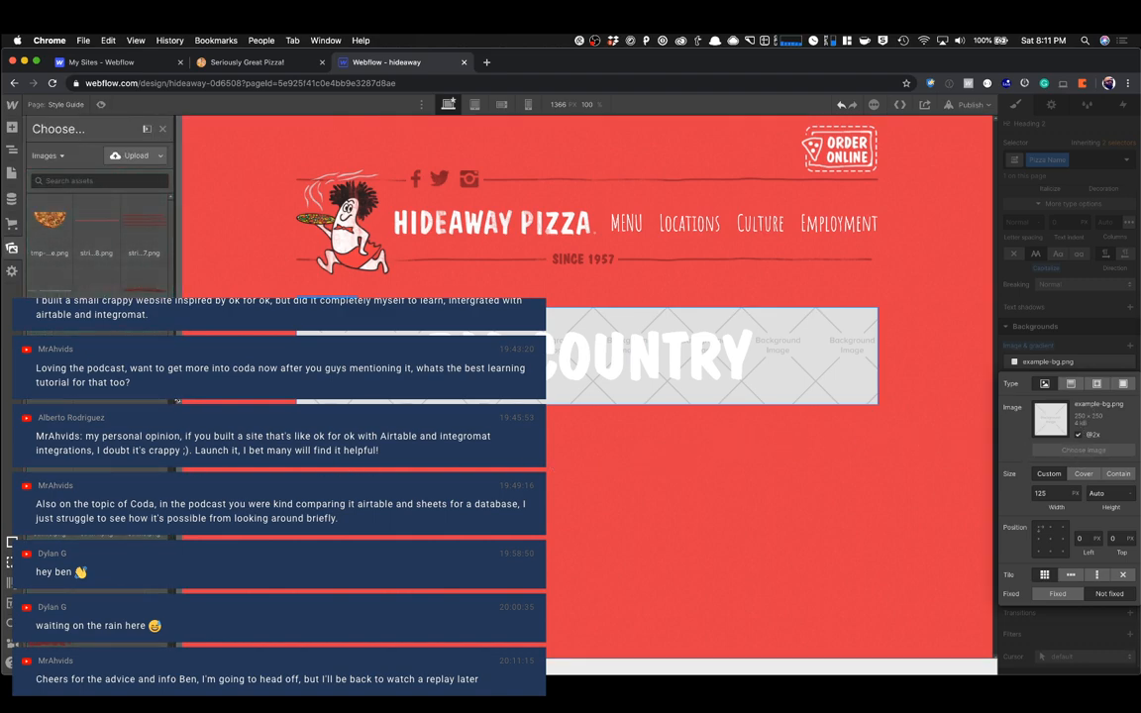
scroll(100, 400, down, 3)
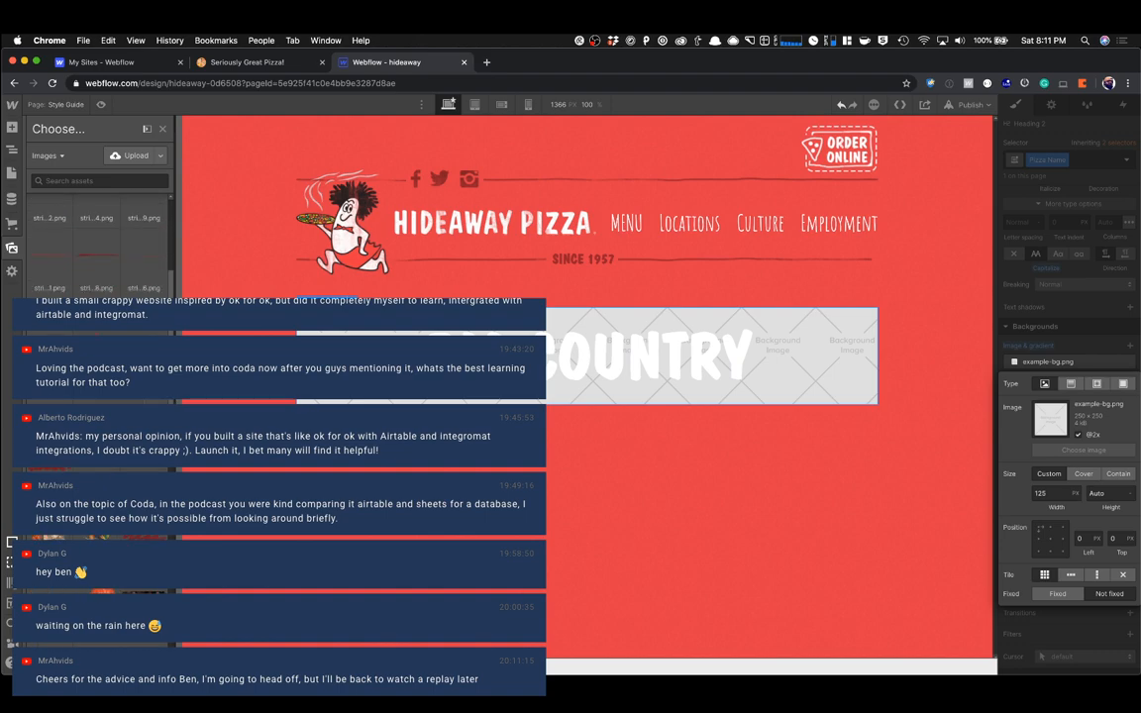
click(100, 400)
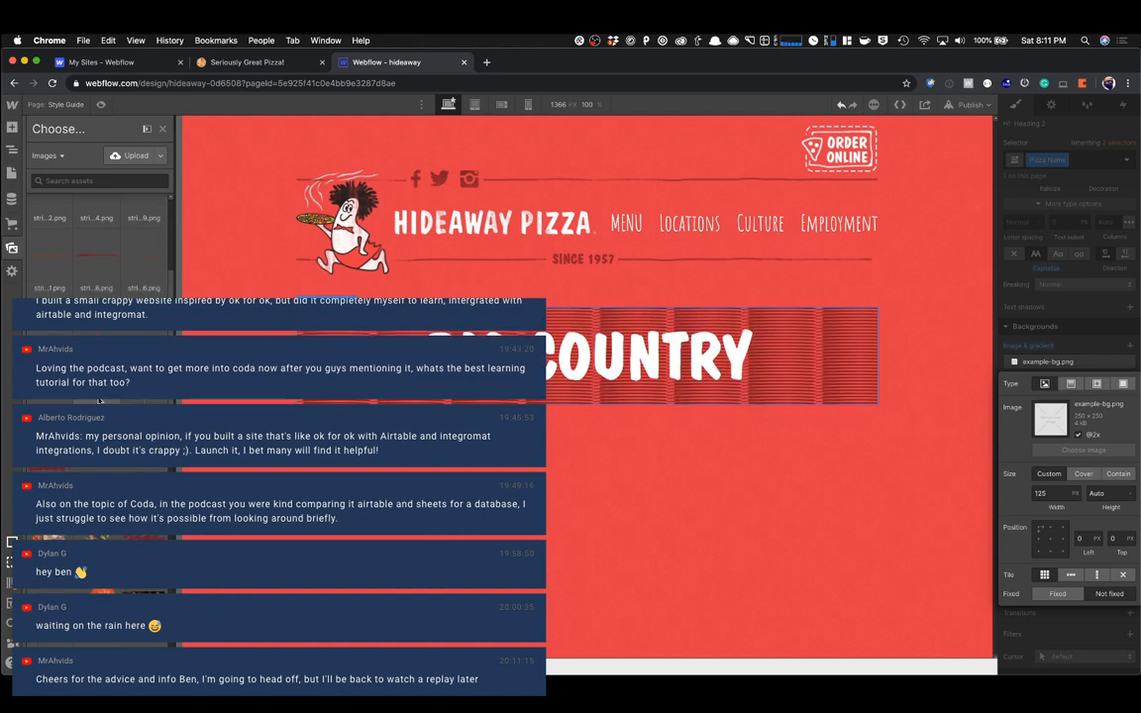
click(100, 400)
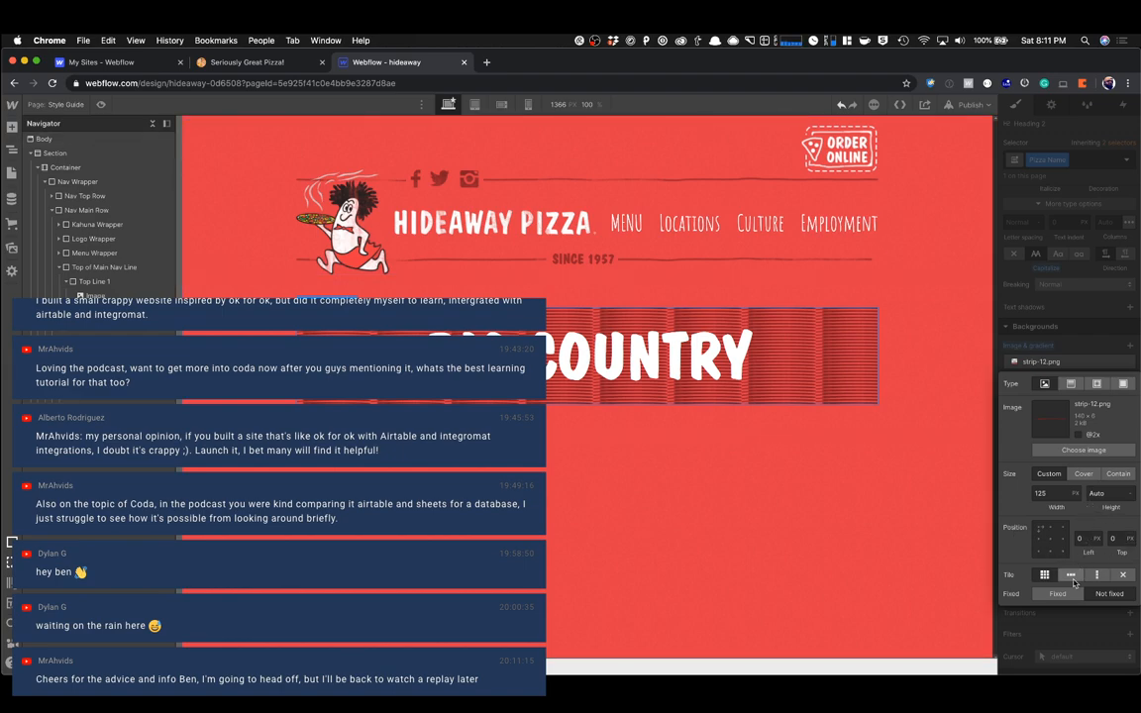
Stop the heading's background from tiling, anchor it at bottom centre, set its width to 340 px, and compare with the live site.
click(1131, 574)
click(1052, 552)
text(160)
key(shift+Up)
key(shift+Up)
key(shift+Up)
key(shift+Up)
key(shift+Up)
key(shift+Up)
key(shift+Up)
key(shift+Up)
key(shift+Up)
key(shift+Up)
key(shift+Up)
key(shift+Up)
key(shift+Up)
key(shift+Up)
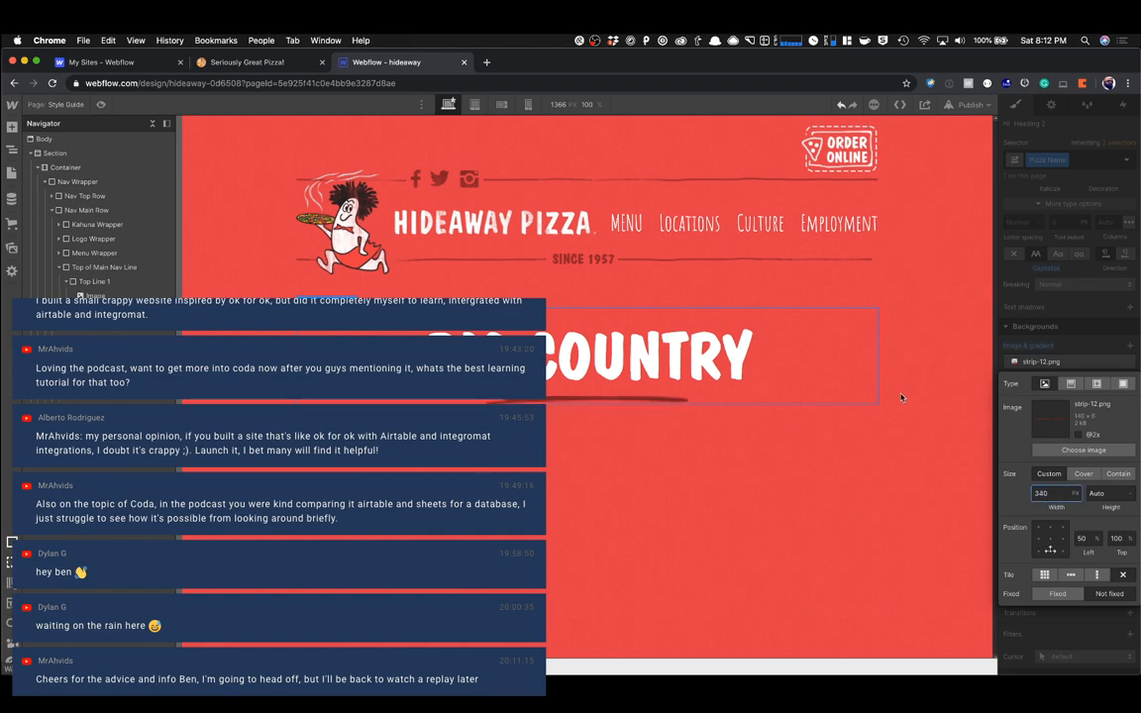
click(263, 64)
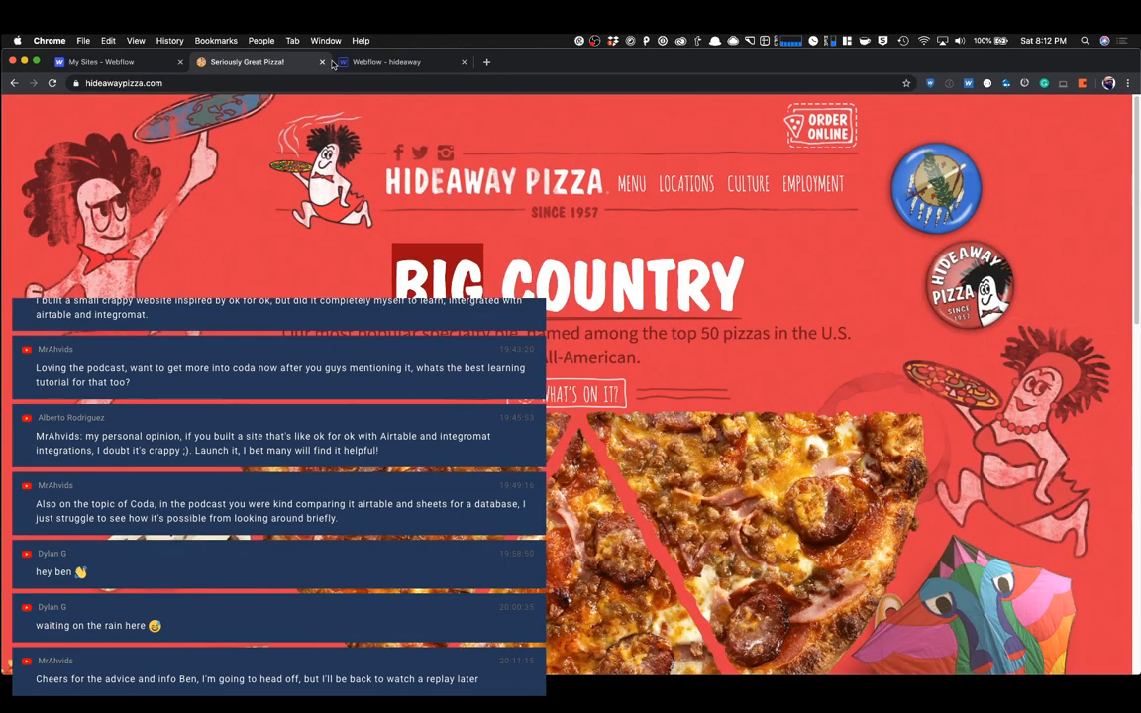
click(387, 62)
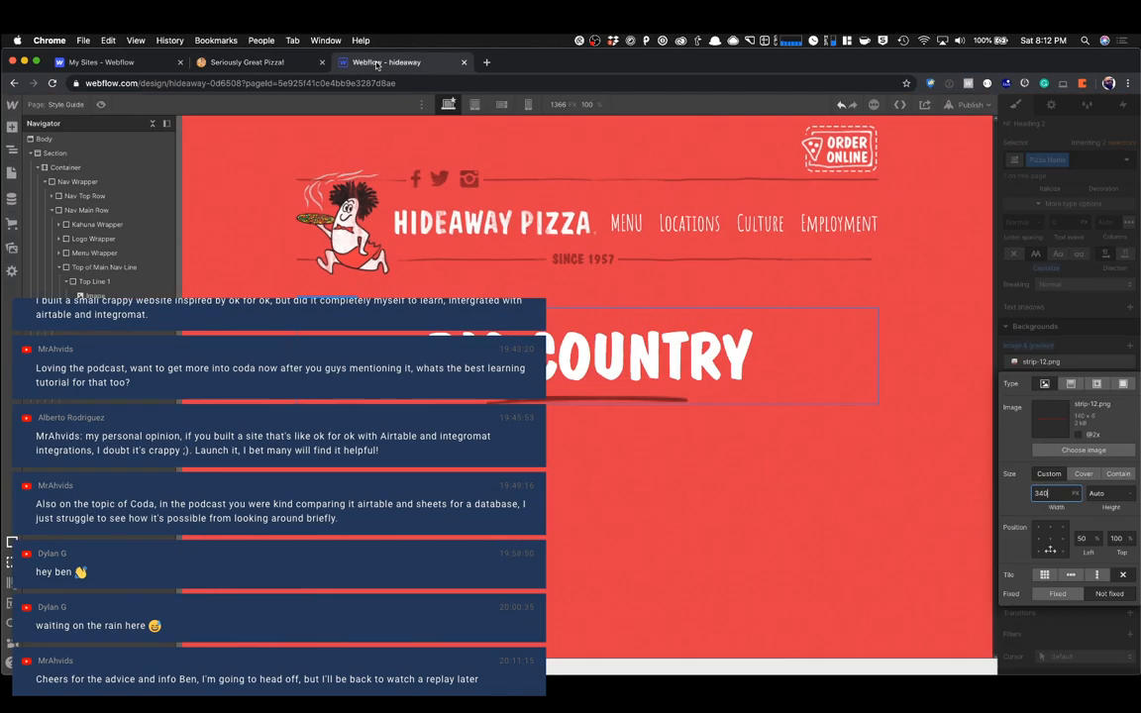
Browse the strip images in the project assets and preview them as the line under the Big Country heading.
click(1084, 450)
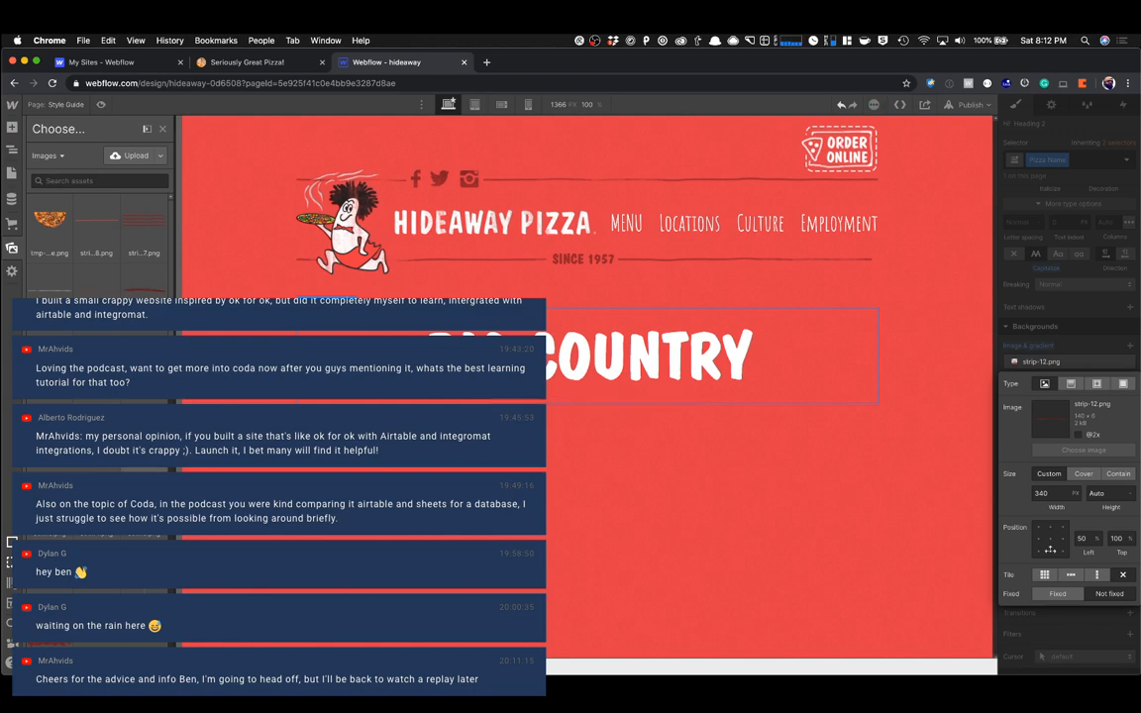
scroll(96, 238, down, 3)
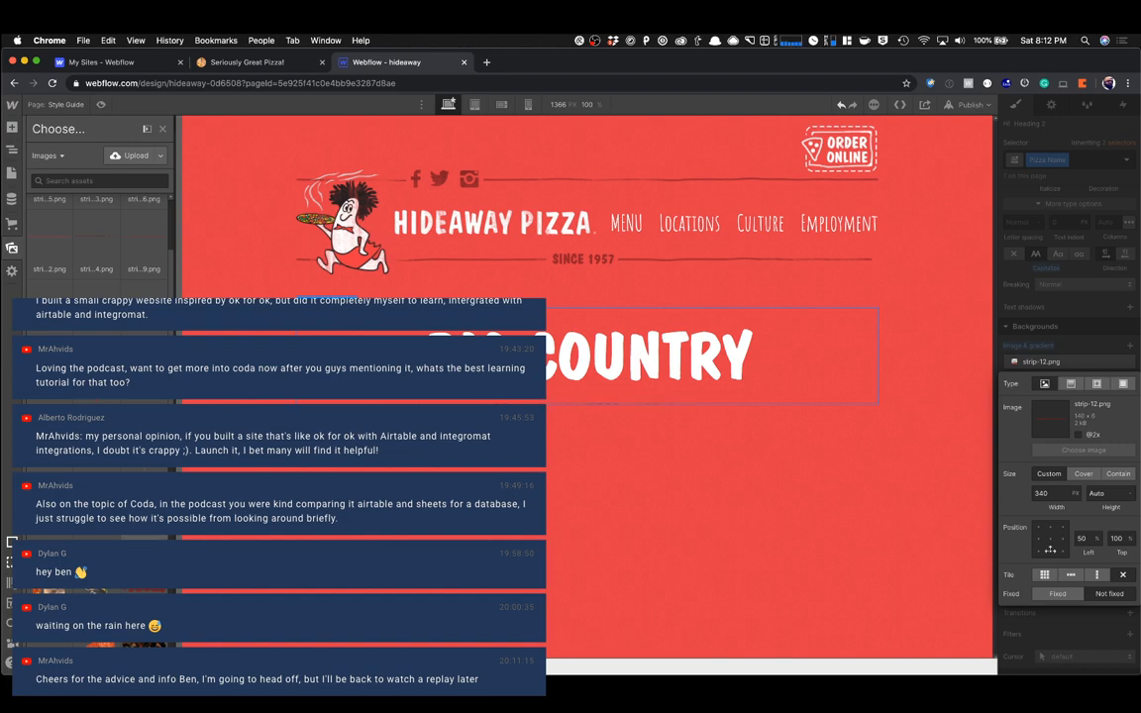
scroll(96, 238, up, 2)
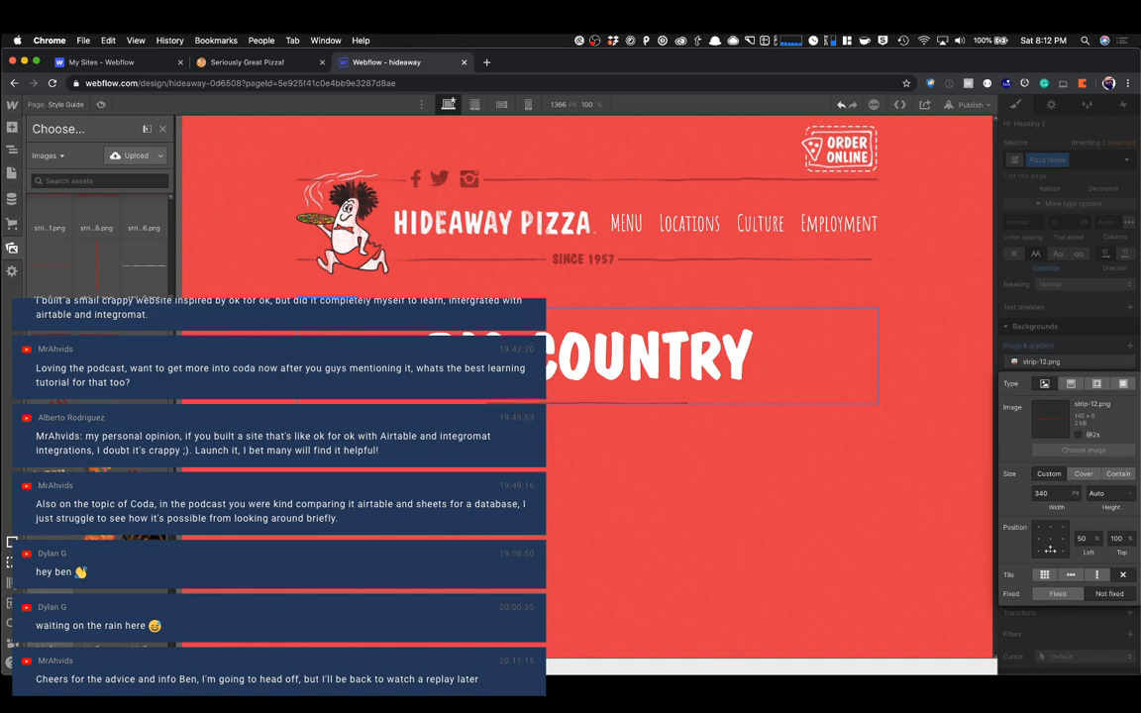
scroll(57, 281, up, 1)
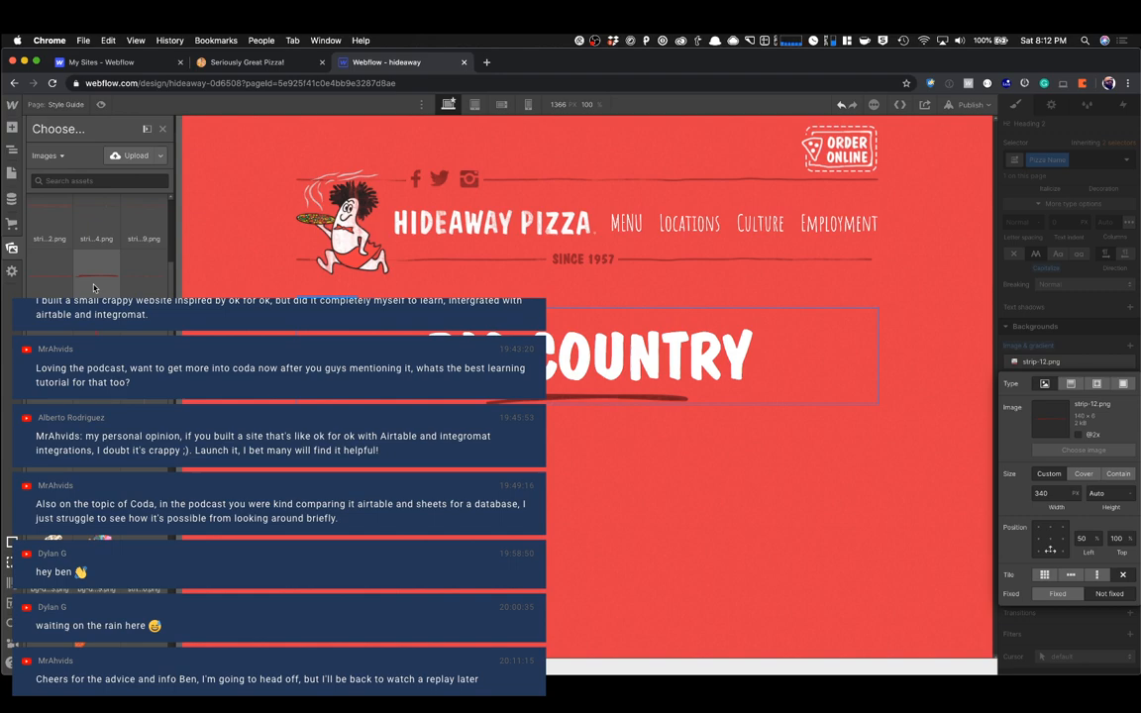
scroll(94, 287, up, 1)
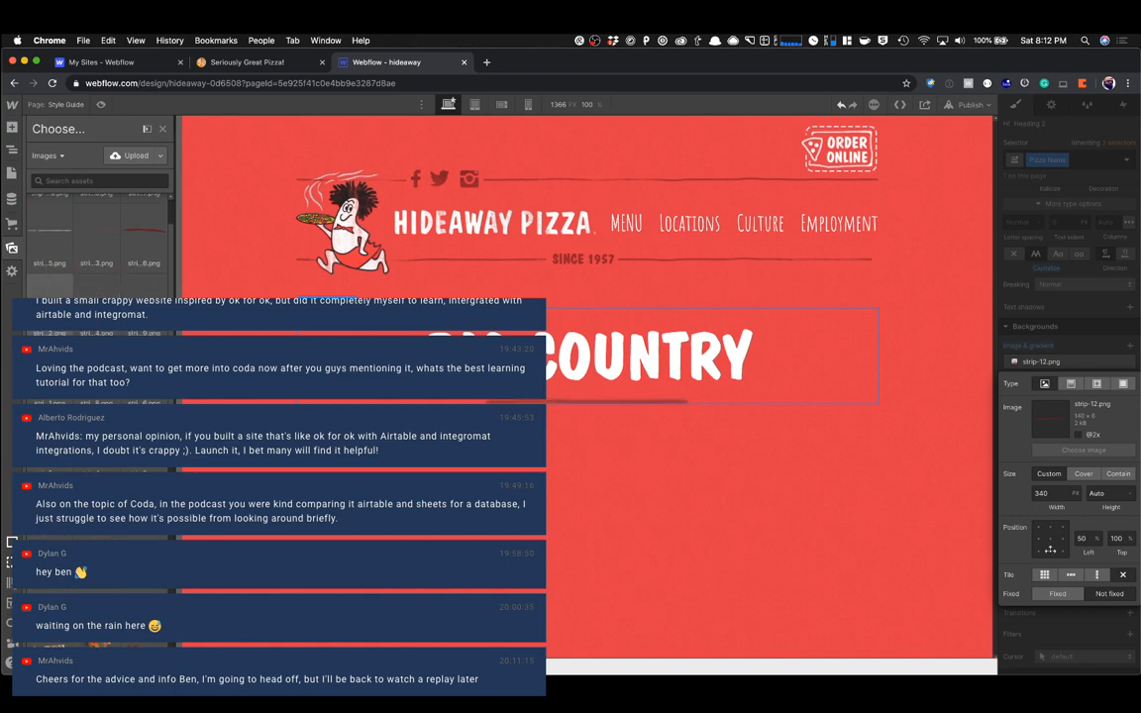
scroll(126, 269, up, 1)
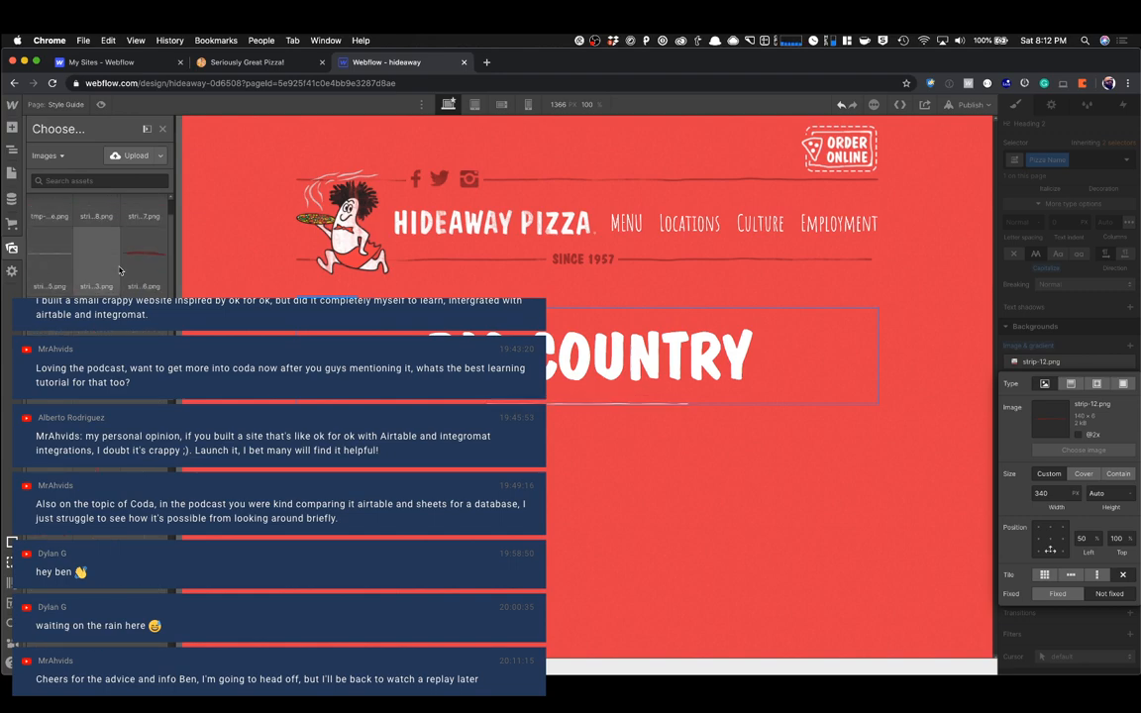
scroll(97, 269, up, 2)
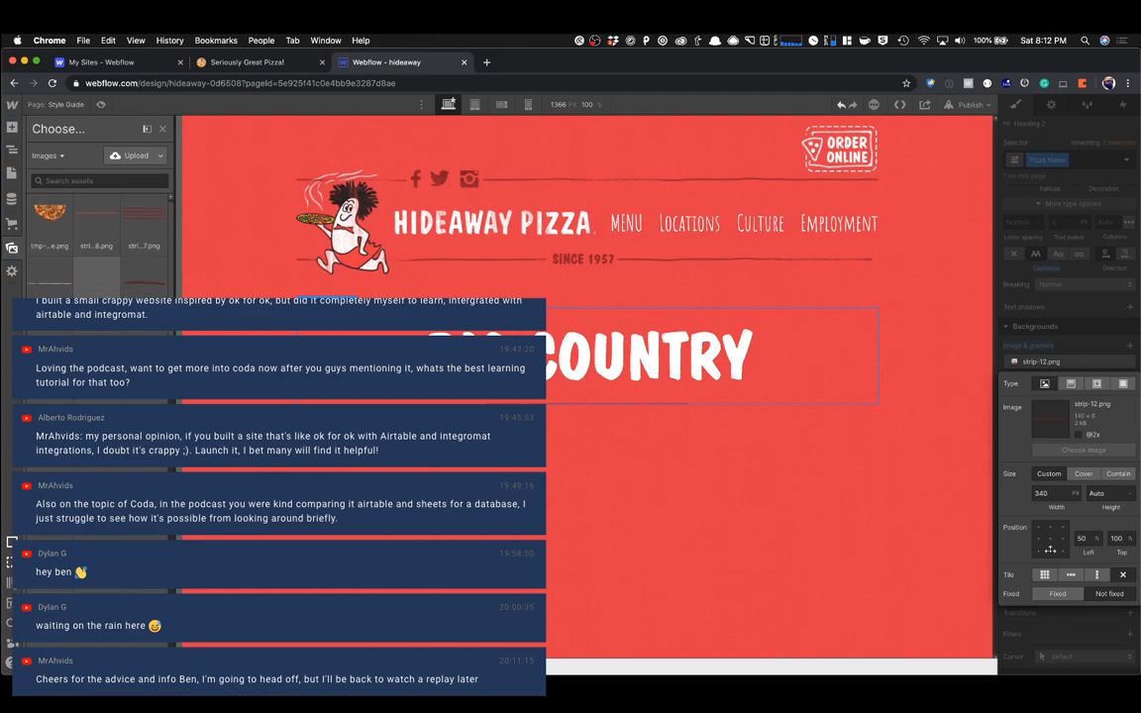
Inspect the live site's Big Country strong element in DevTools to find its background image file and size.
click(243, 63)
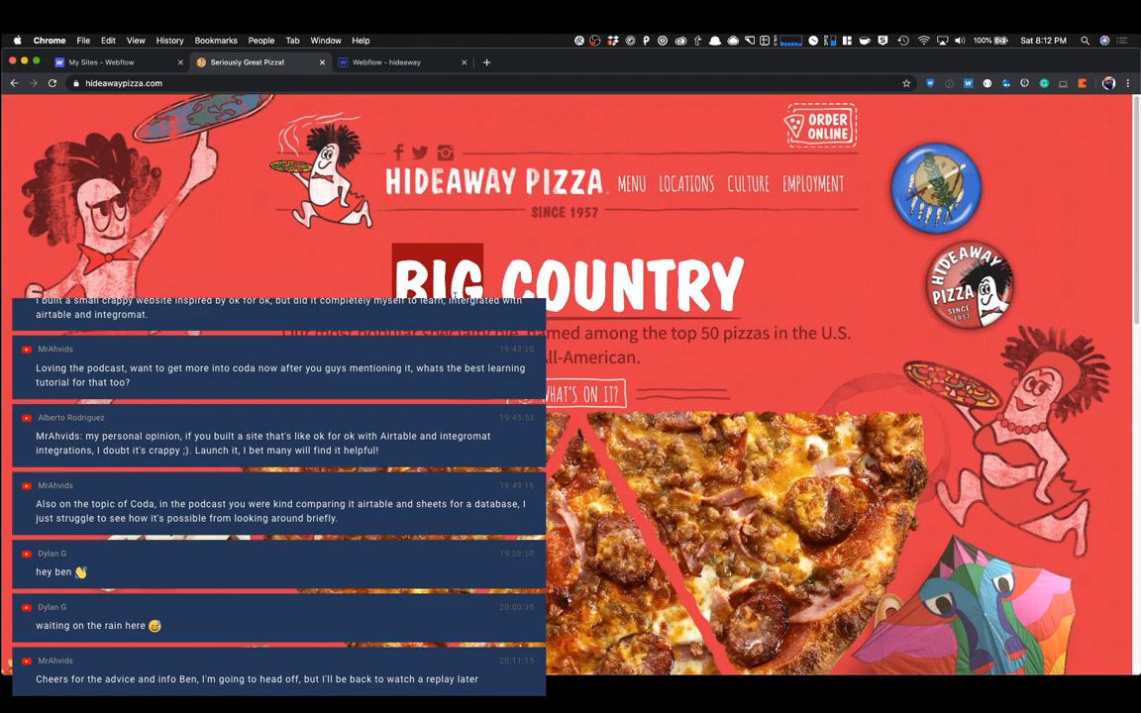
key(alt+super+i)
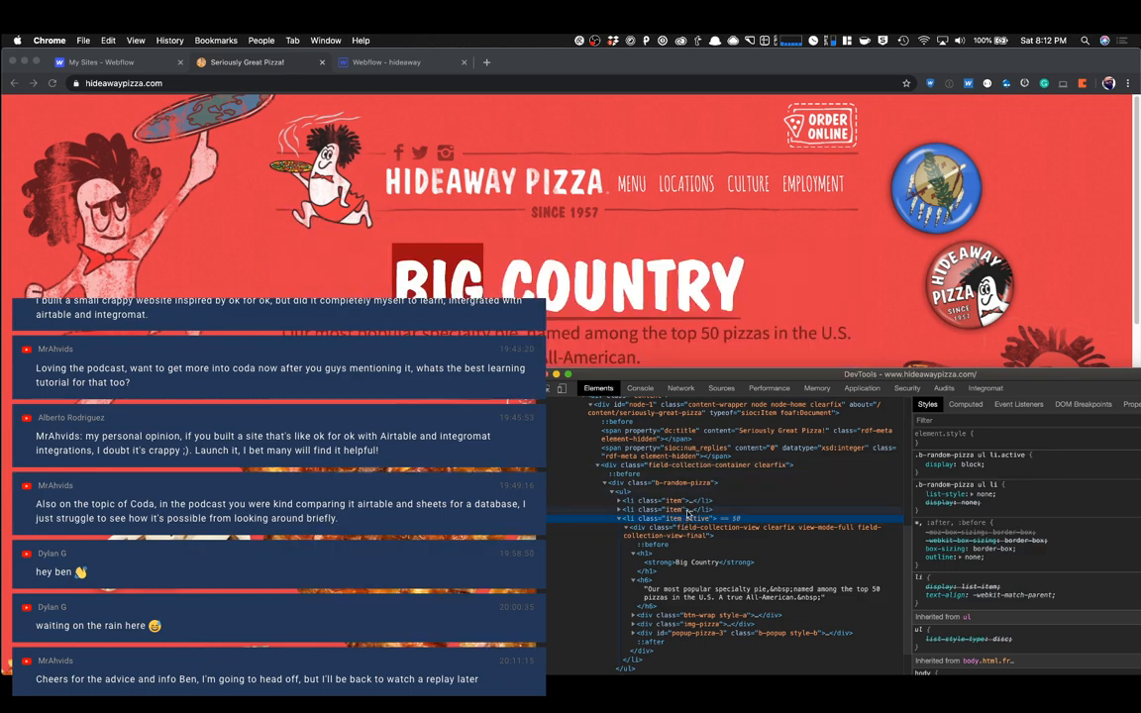
click(685, 510)
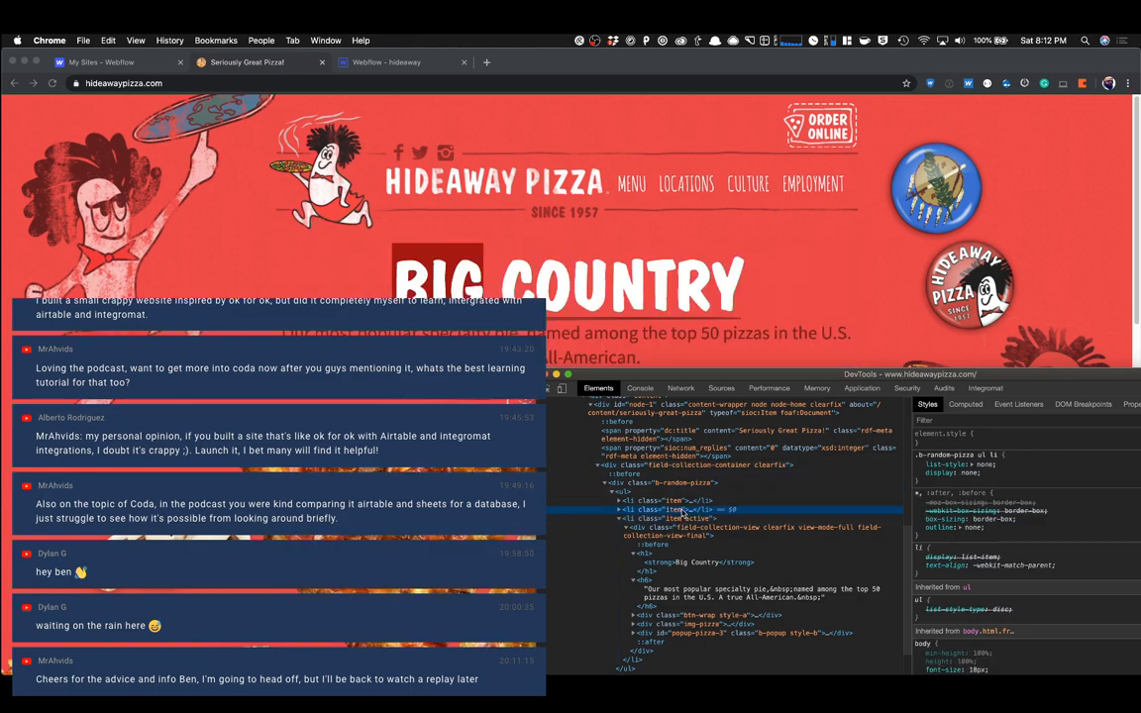
drag(652, 376, 633, 139)
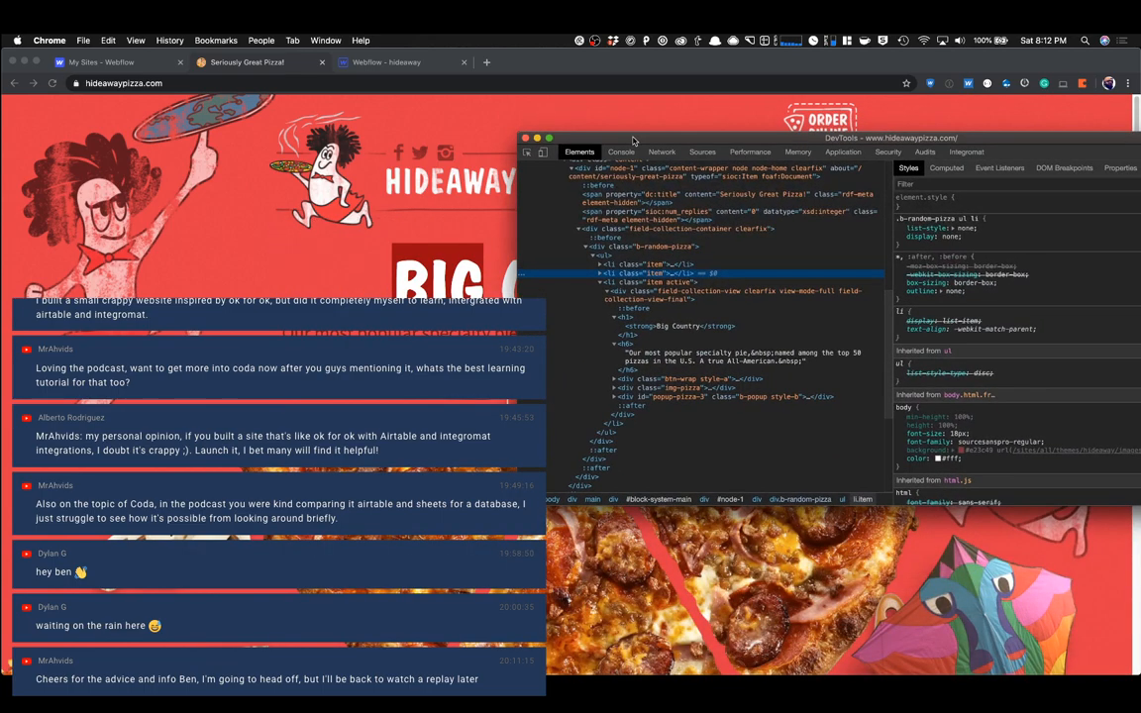
click(610, 283)
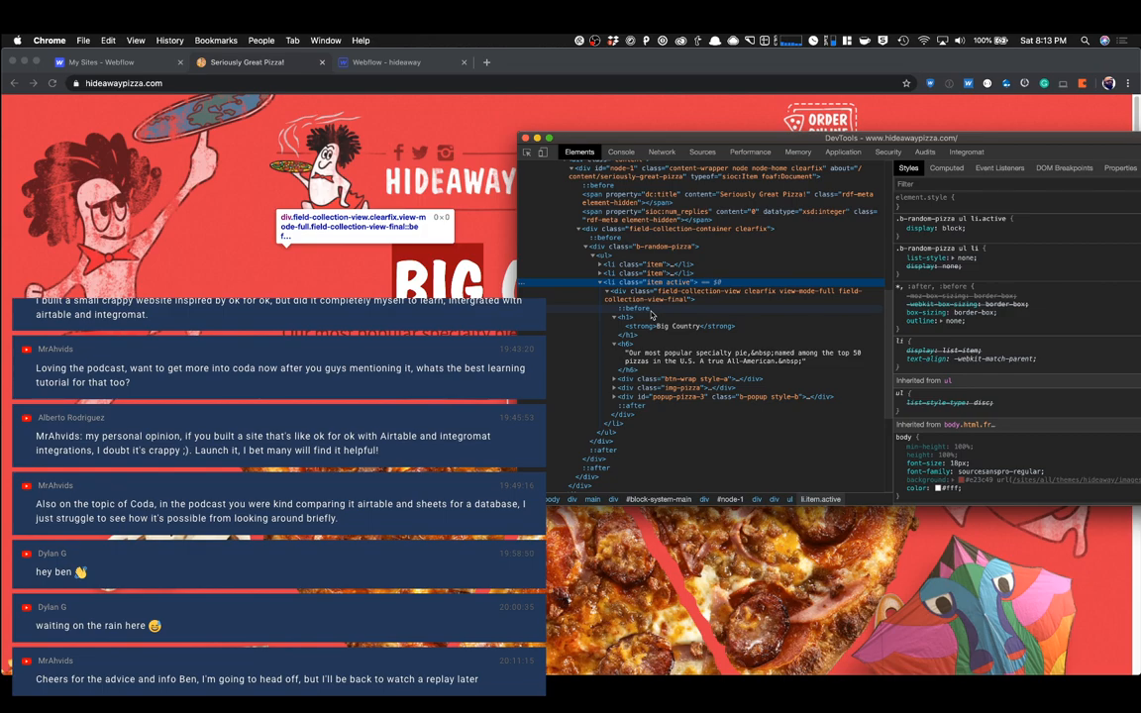
click(652, 326)
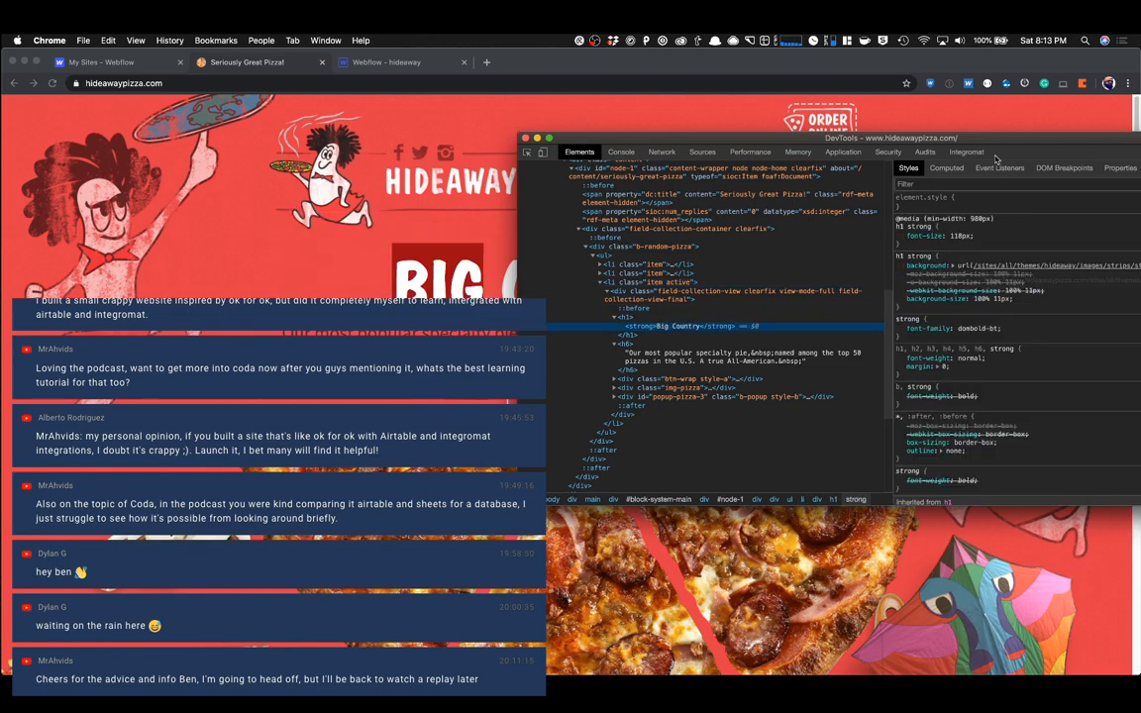
drag(996, 139, 824, 161)
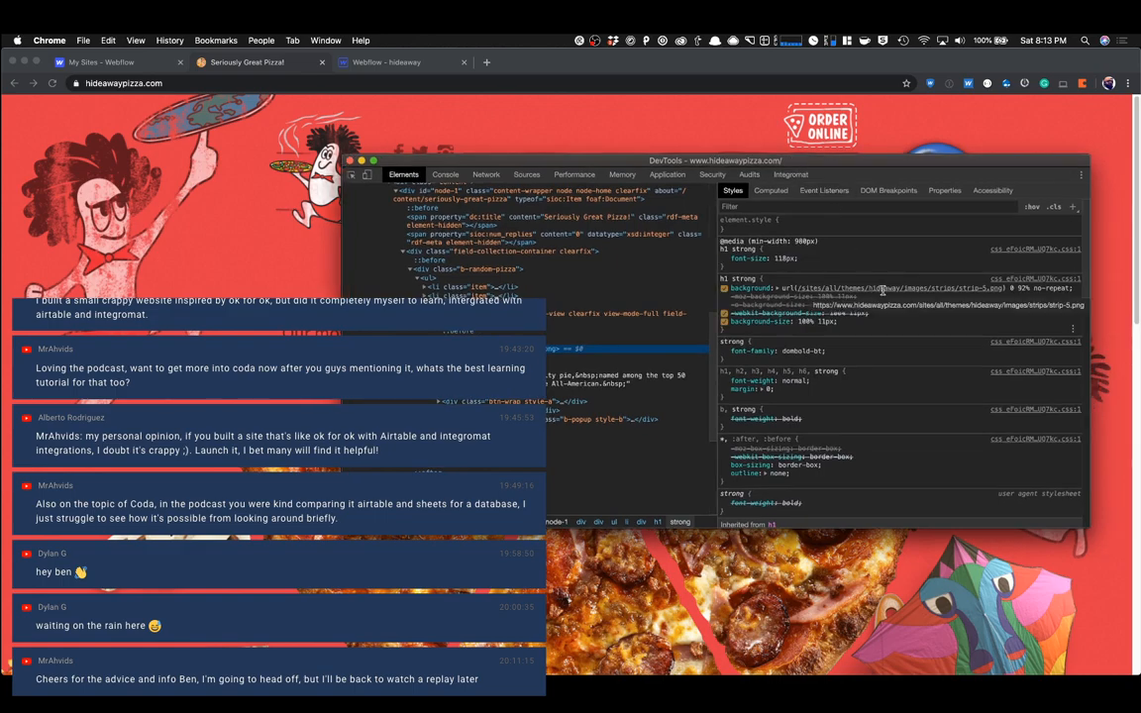
Search the Webflow image assets for strip-5 and use strip-5.png as the Pizza Name heading's background image.
click(385, 61)
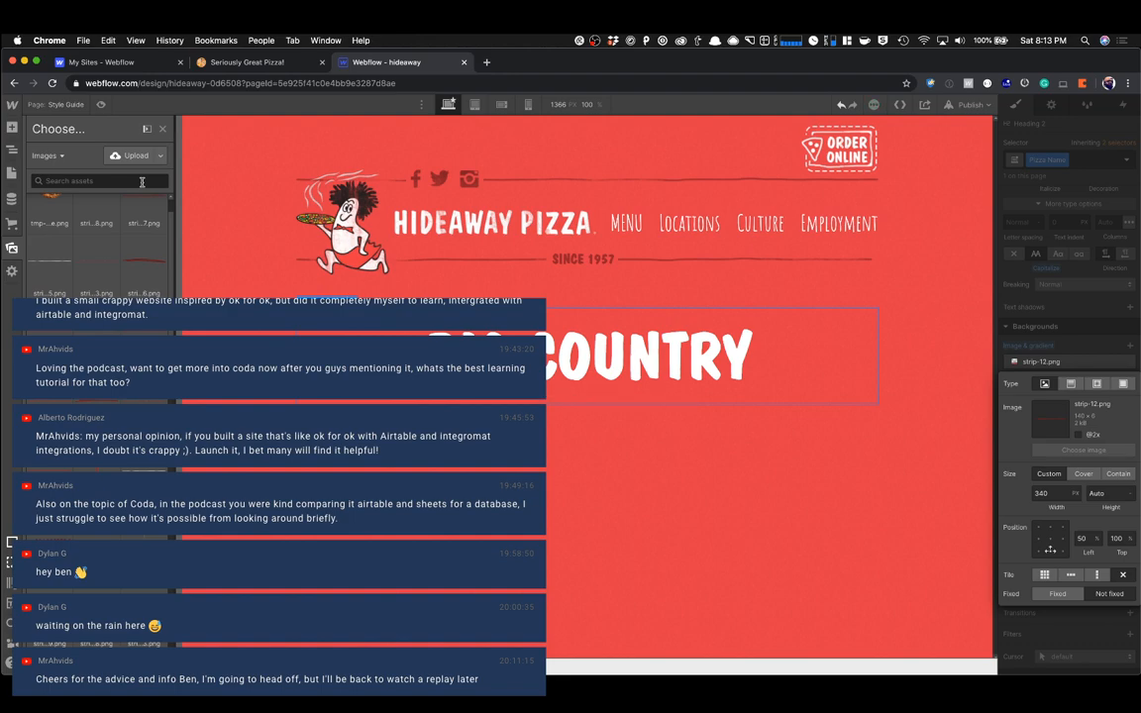
click(99, 181)
text(s)
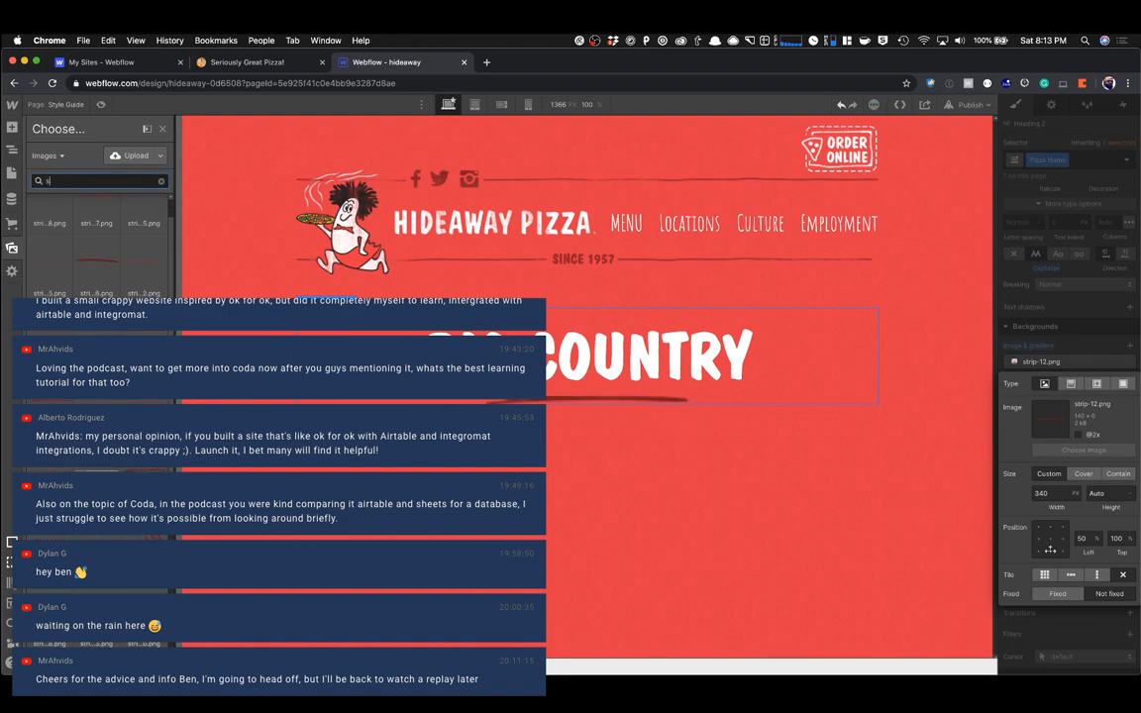
text(trip-5)
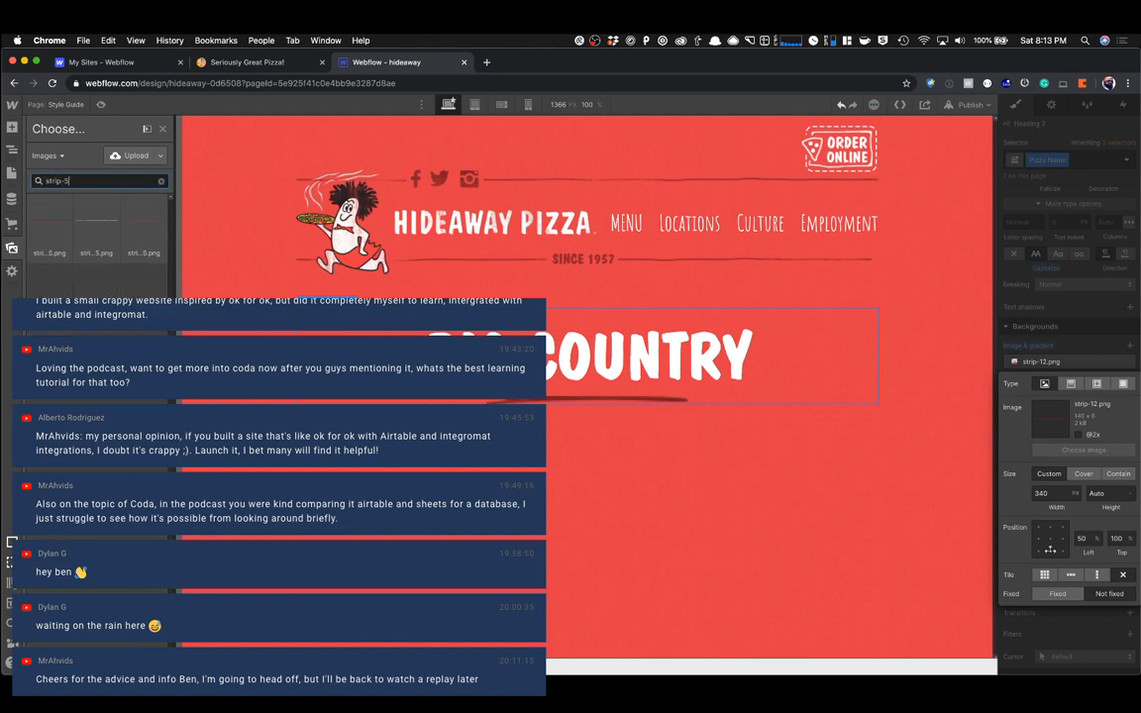
click(53, 235)
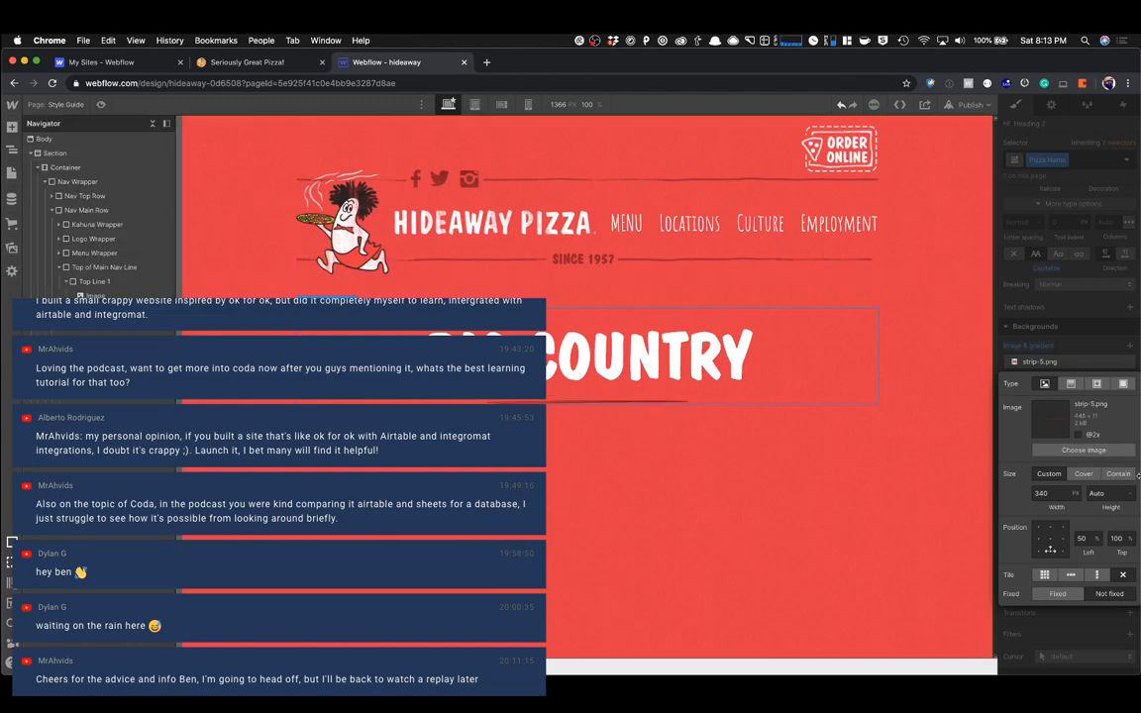
Compare the heading's underline with the live site and open the background image's width for editing.
click(262, 67)
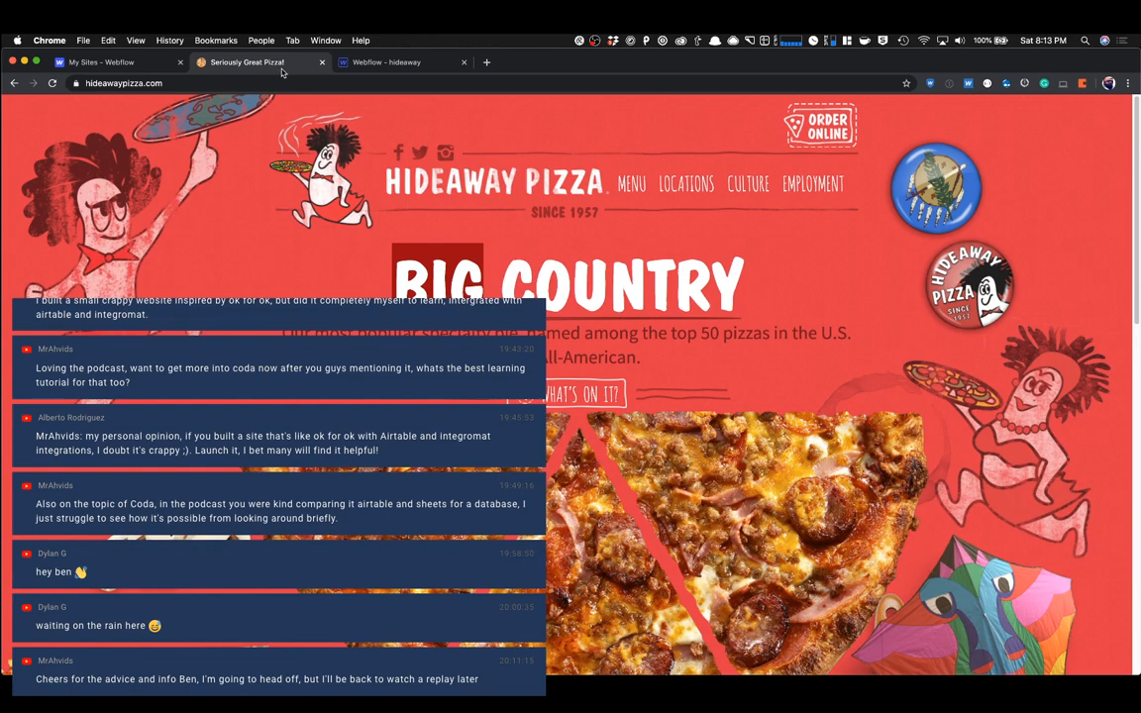
click(342, 65)
click(1056, 492)
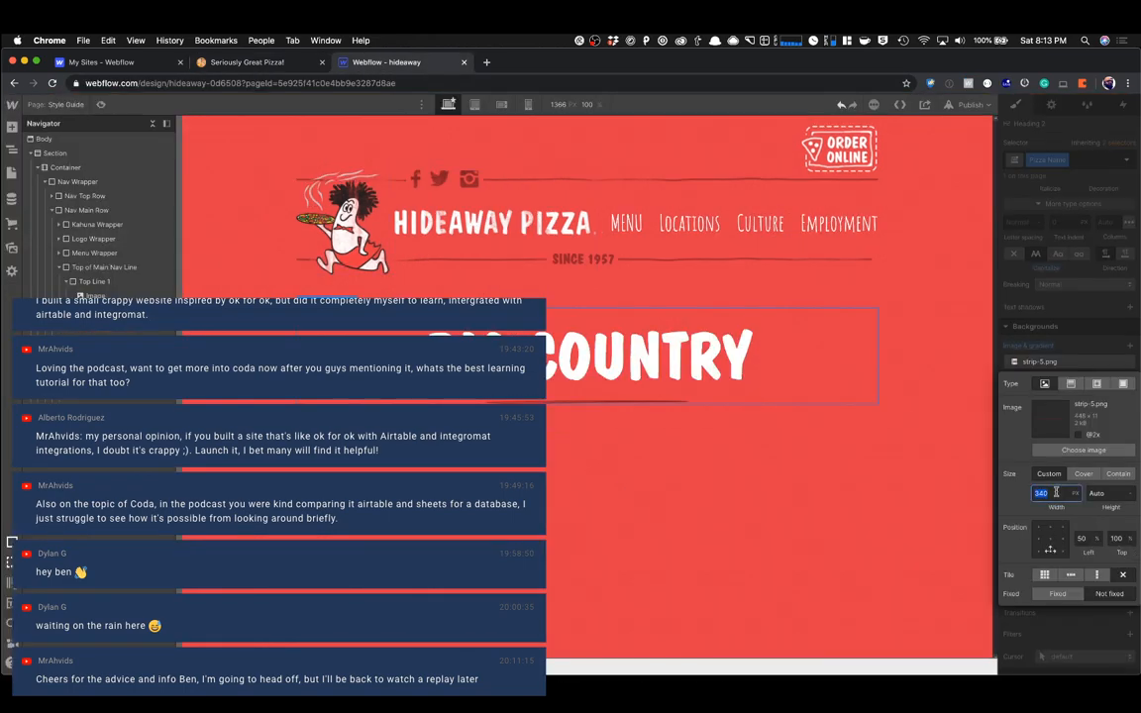
Set the custom width of the strip-5.png underline behind the Big Country heading to 540 px.
text(480)
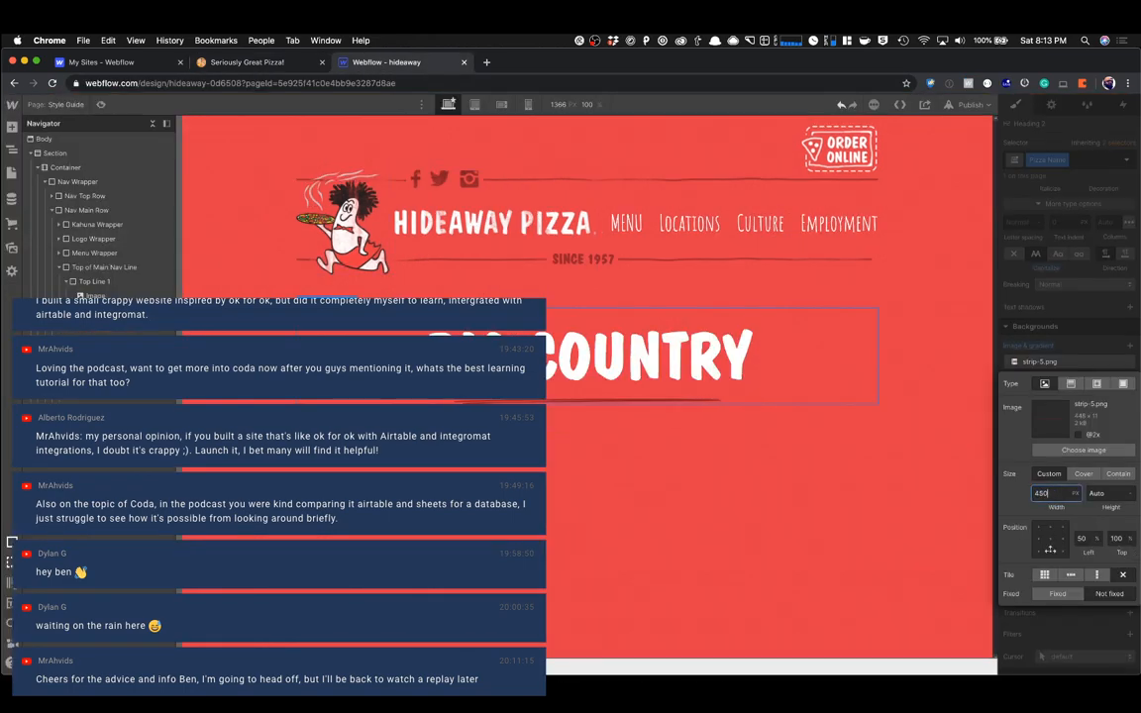
key(shift+Up)
key(shift+Up)
key(shift+Up)
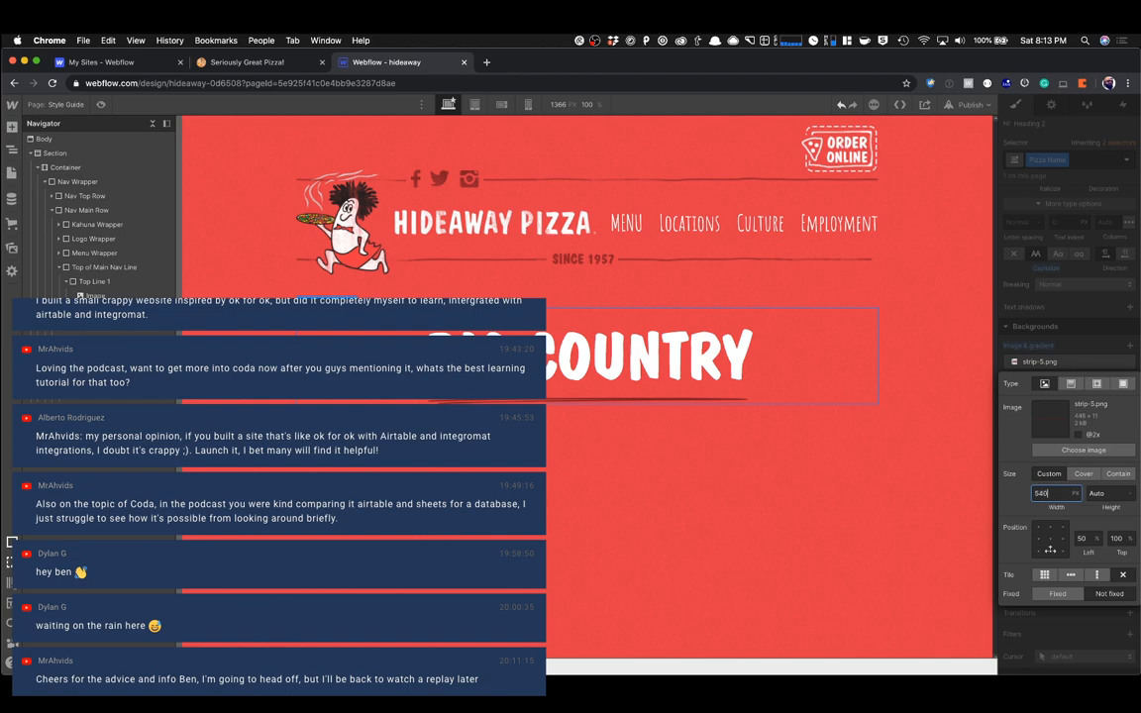
Move the strip-5.png underline closer to the Big Country heading by reducing its top position below 99%.
click(1129, 538)
click(1126, 540)
text(99)
key(Down)
key(Down)
key(Down)
key(Down)
key(Down)
key(Down)
key(Down)
key(Down)
key(Down)
key(Down)
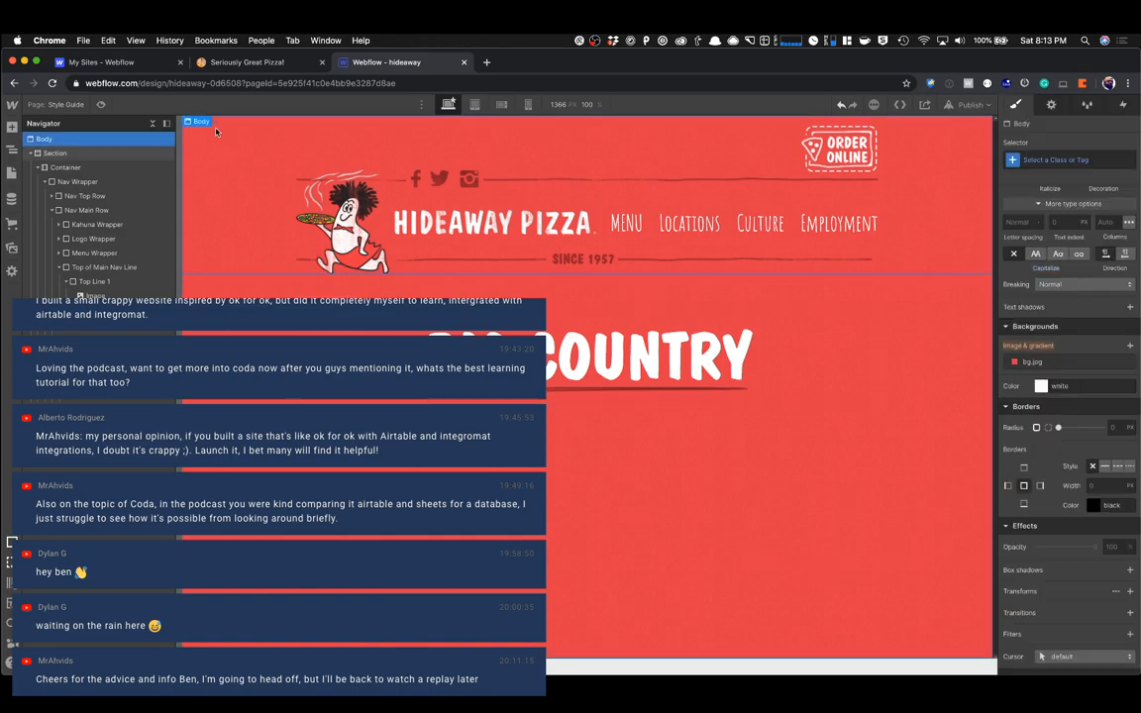
Switch to the Hideaway Pizza site and inspect the pizza description to copy its text colour code, #751b22.
click(230, 62)
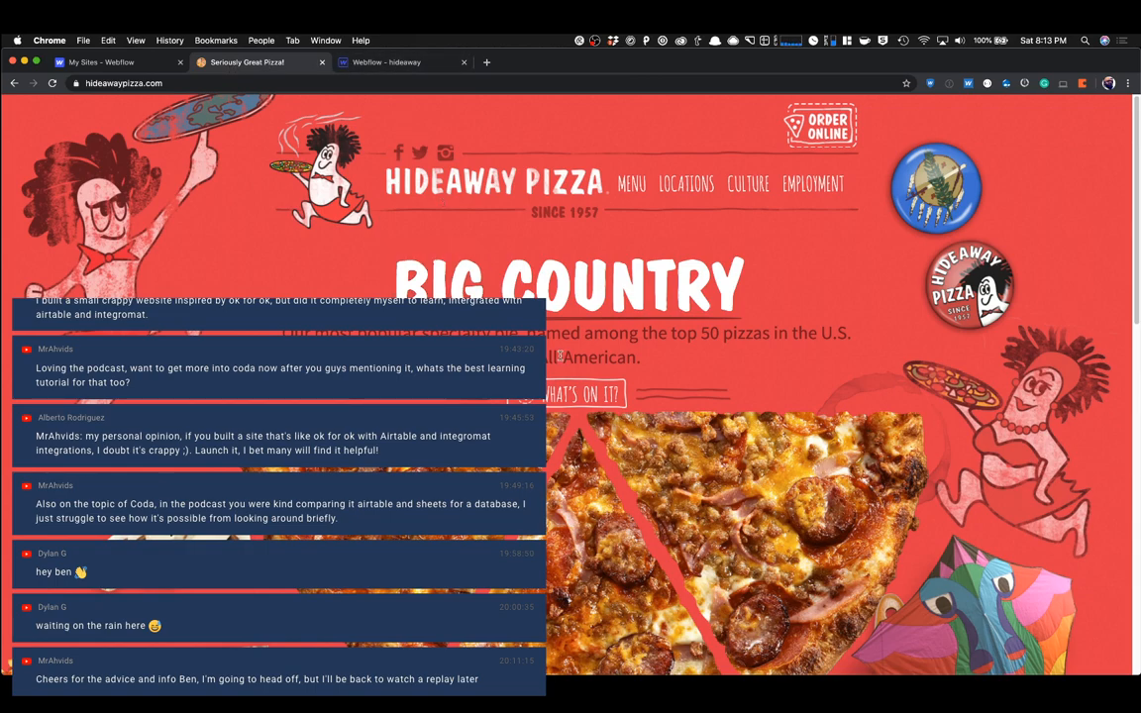
right_click(596, 357)
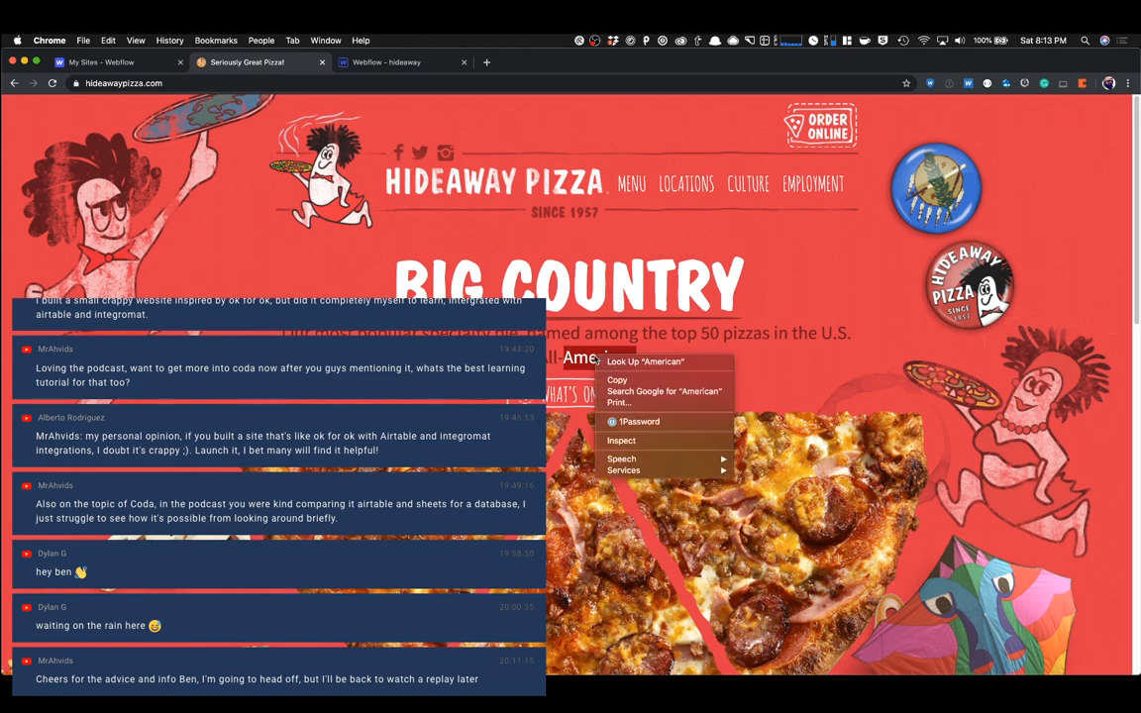
click(615, 433)
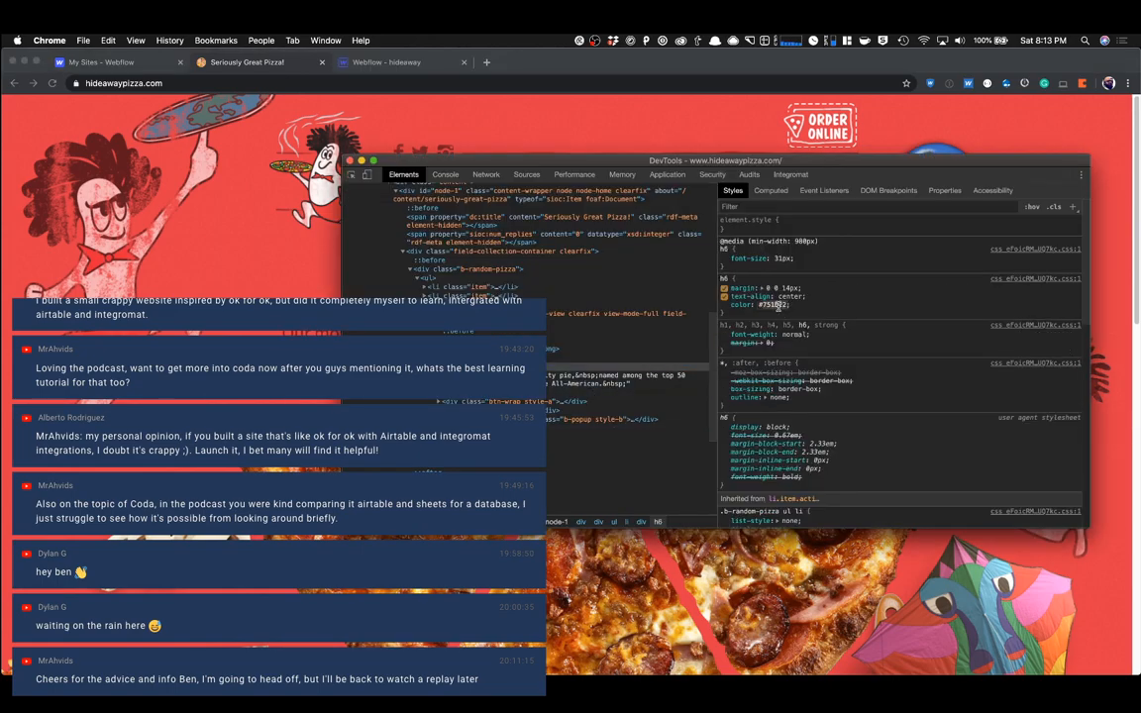
key(super+alt+i)
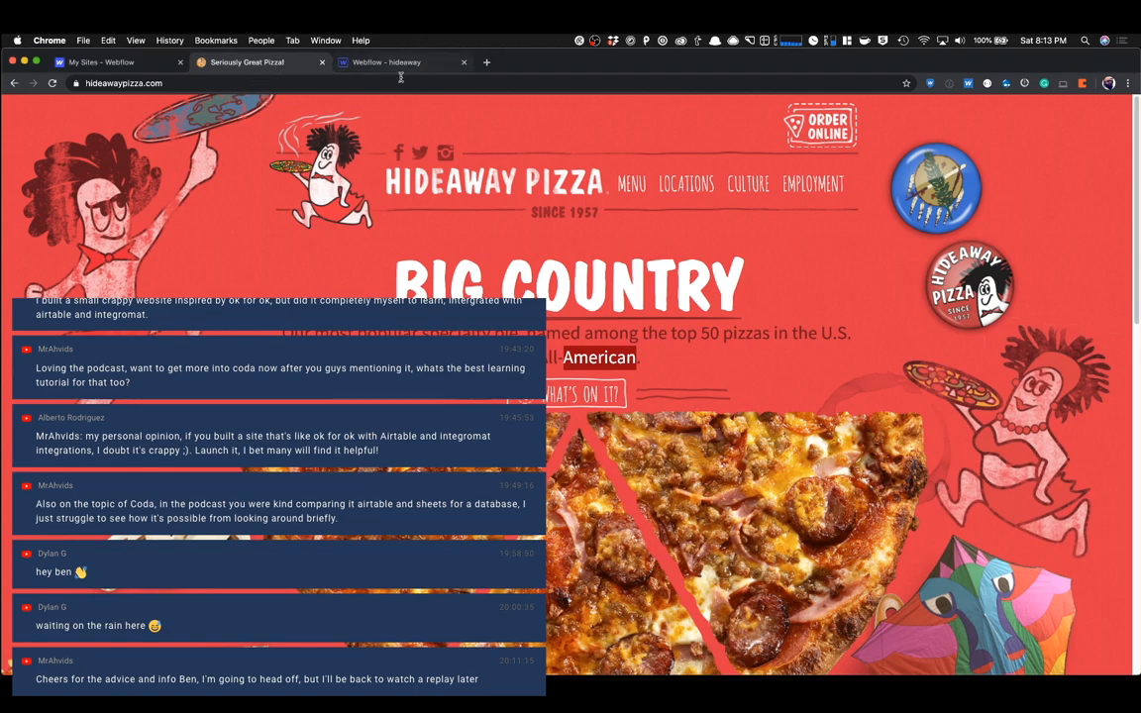
Copy the original site's pizza description and paste it into a new text block below the Big Country heading in Webflow.
drag(285, 334, 646, 365)
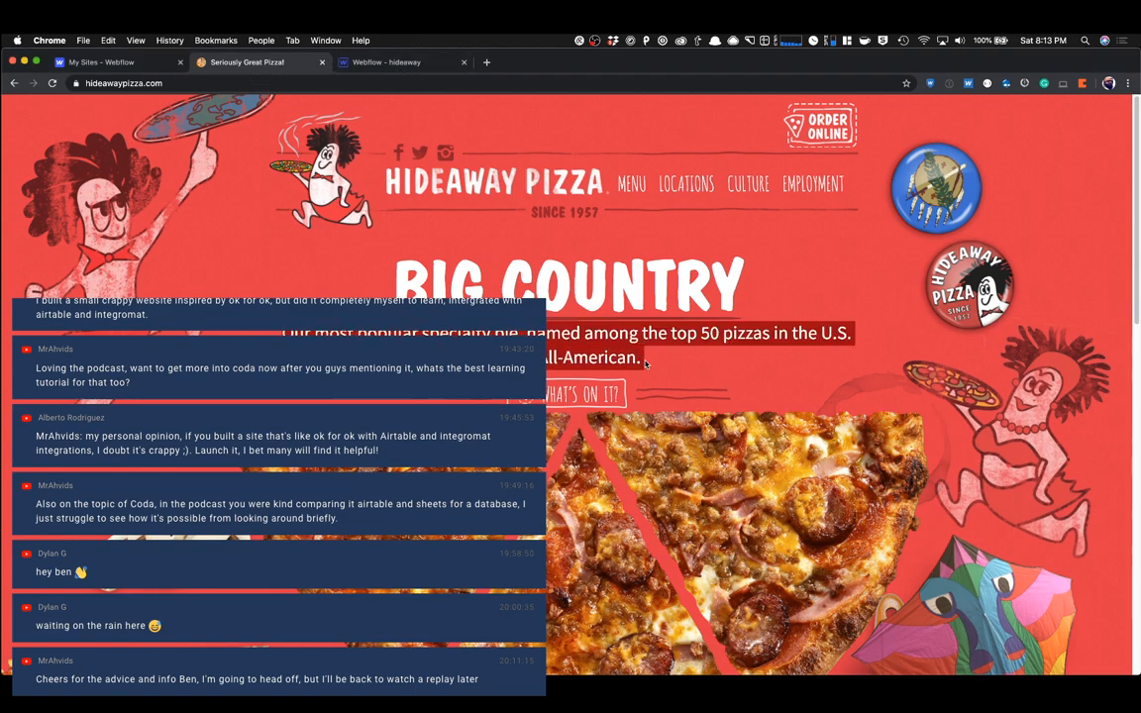
click(352, 61)
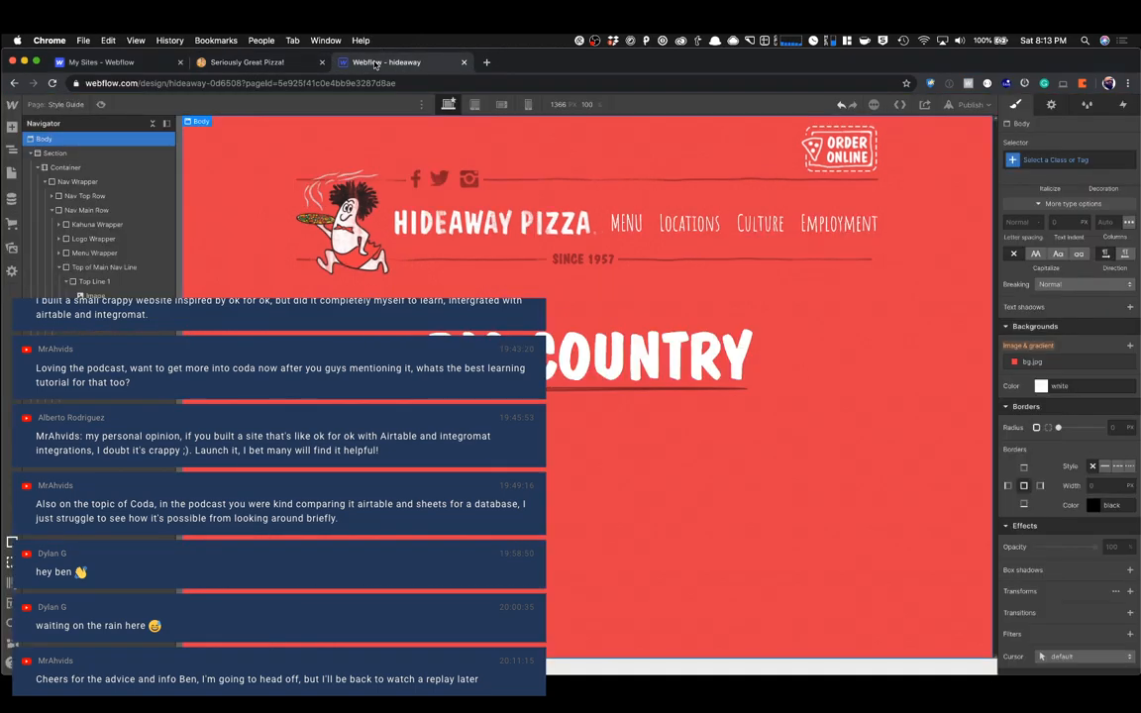
click(483, 382)
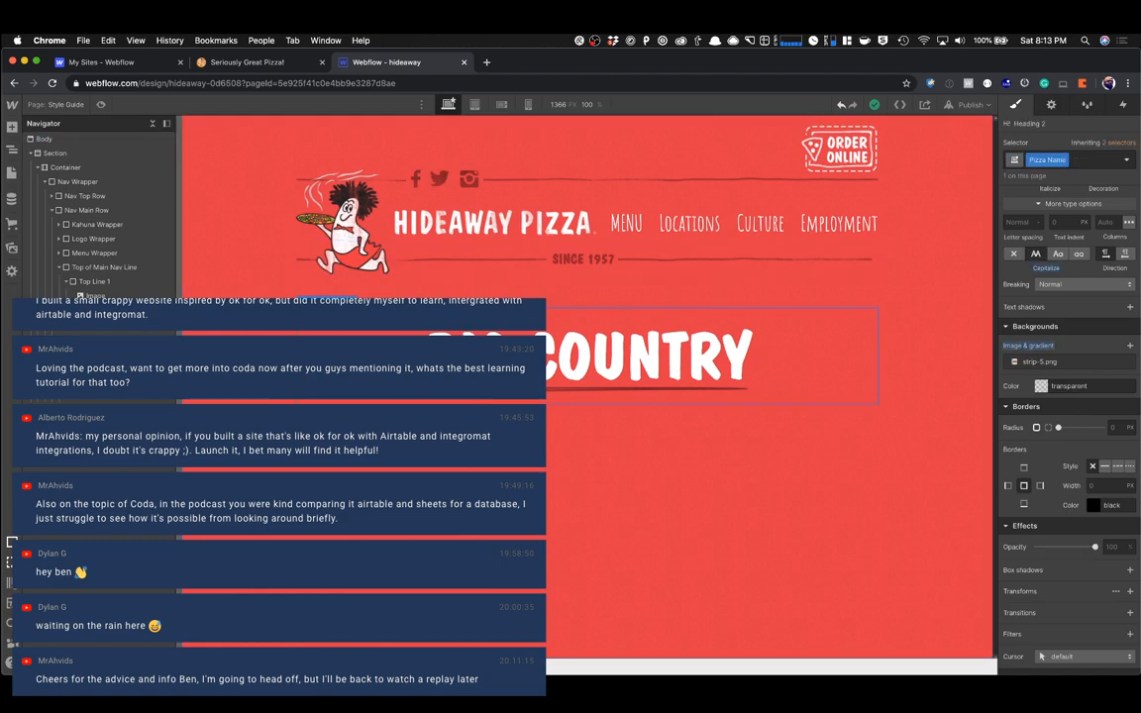
key(Up)
key(super+e)
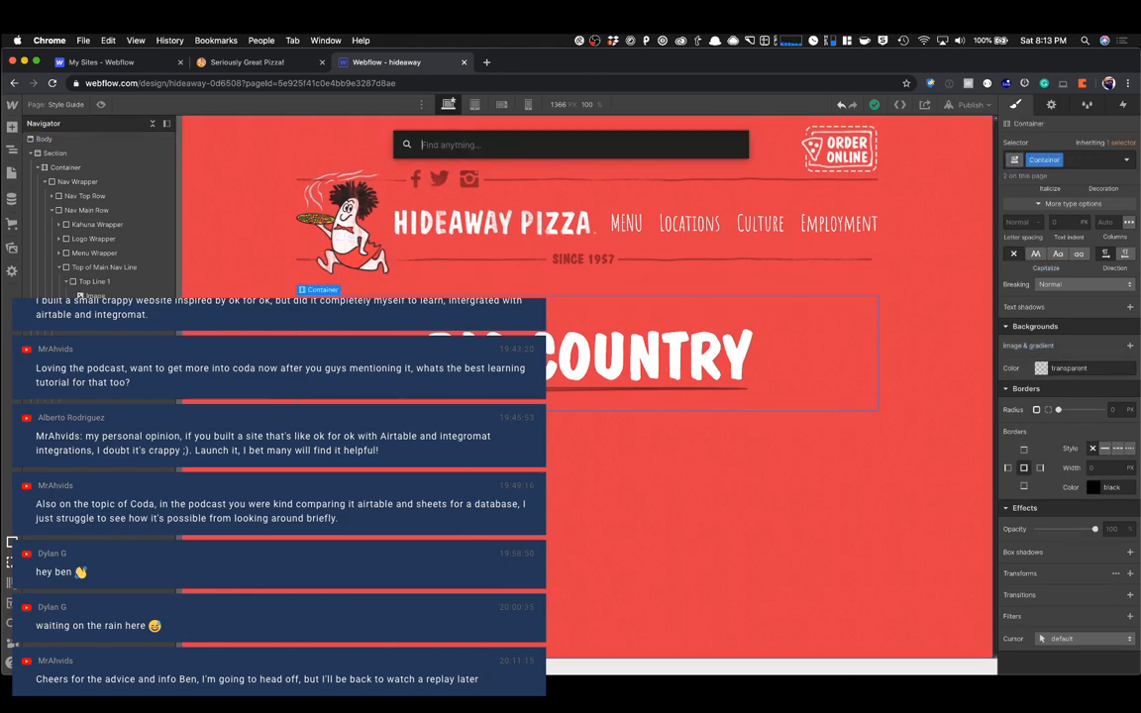
text(text)
key(Down)
key(Return)
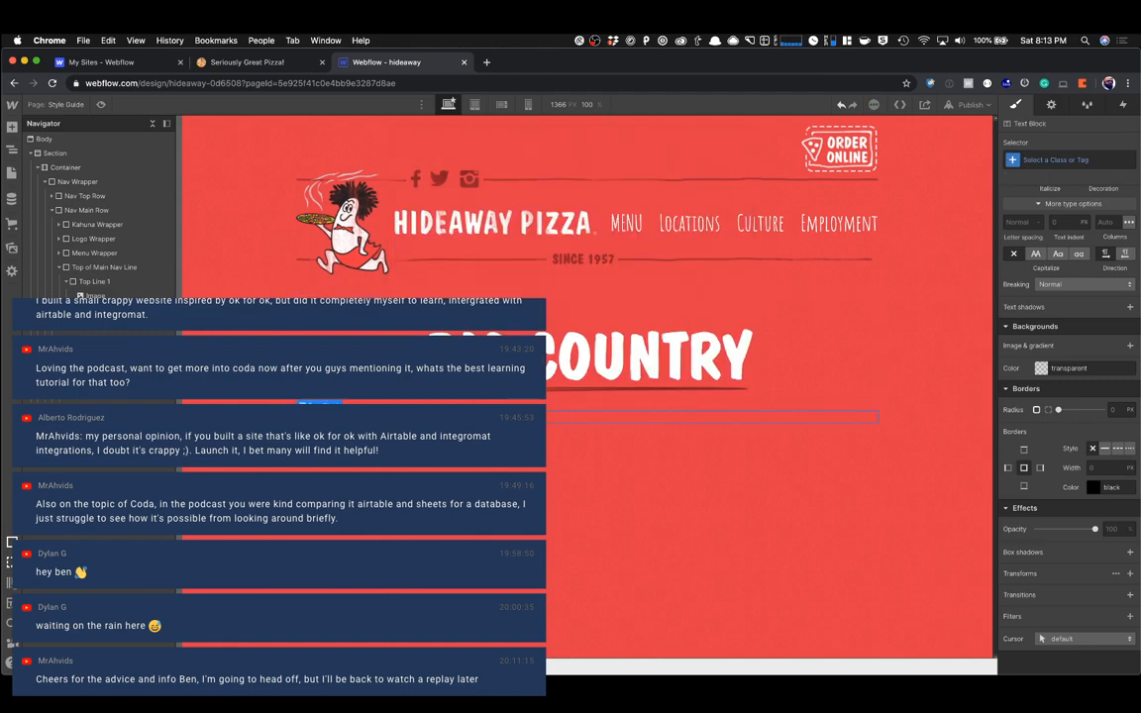
key(super+v)
click(714, 515)
Give the description text block a new class named Pizza Sub Heading.
click(714, 418)
click(1039, 160)
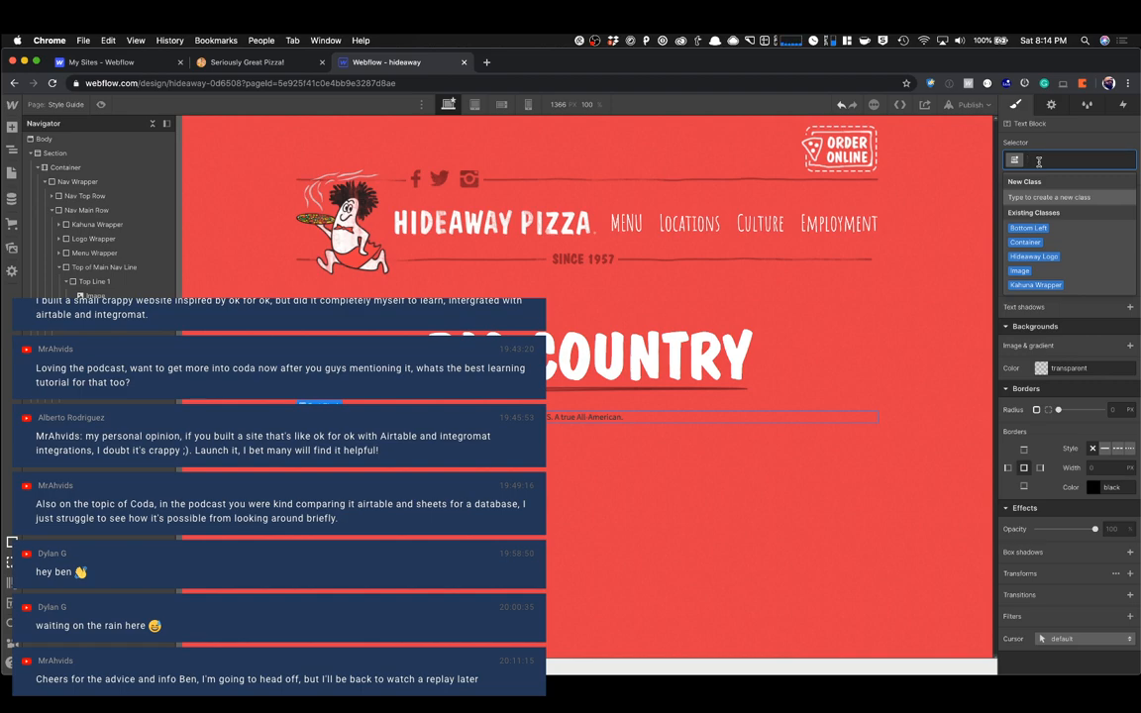
text(Pizzza)
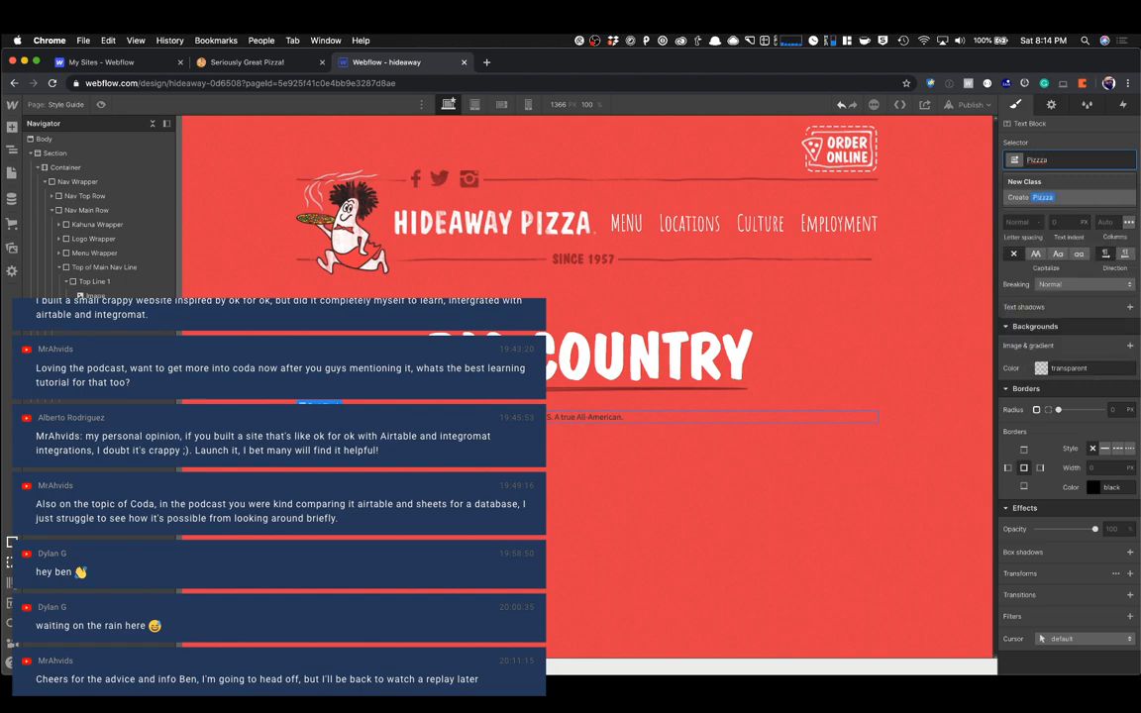
key(BackSpace)
key(BackSpace)
text(a)
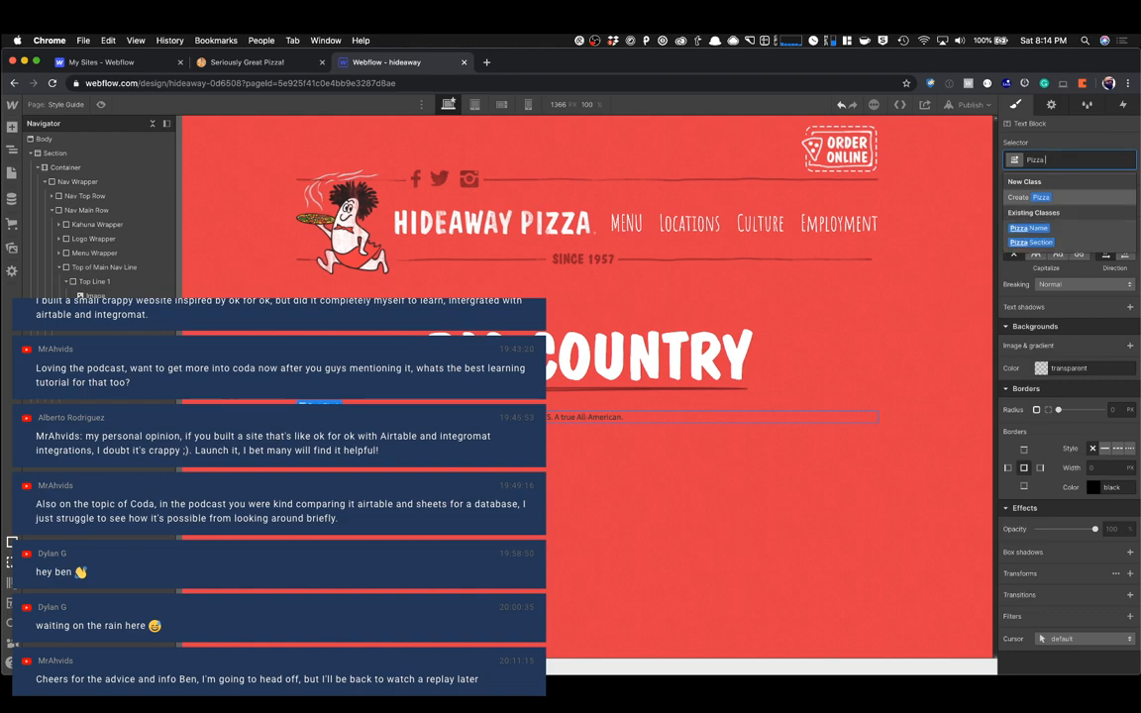
text( Sub Heading)
key(Return)
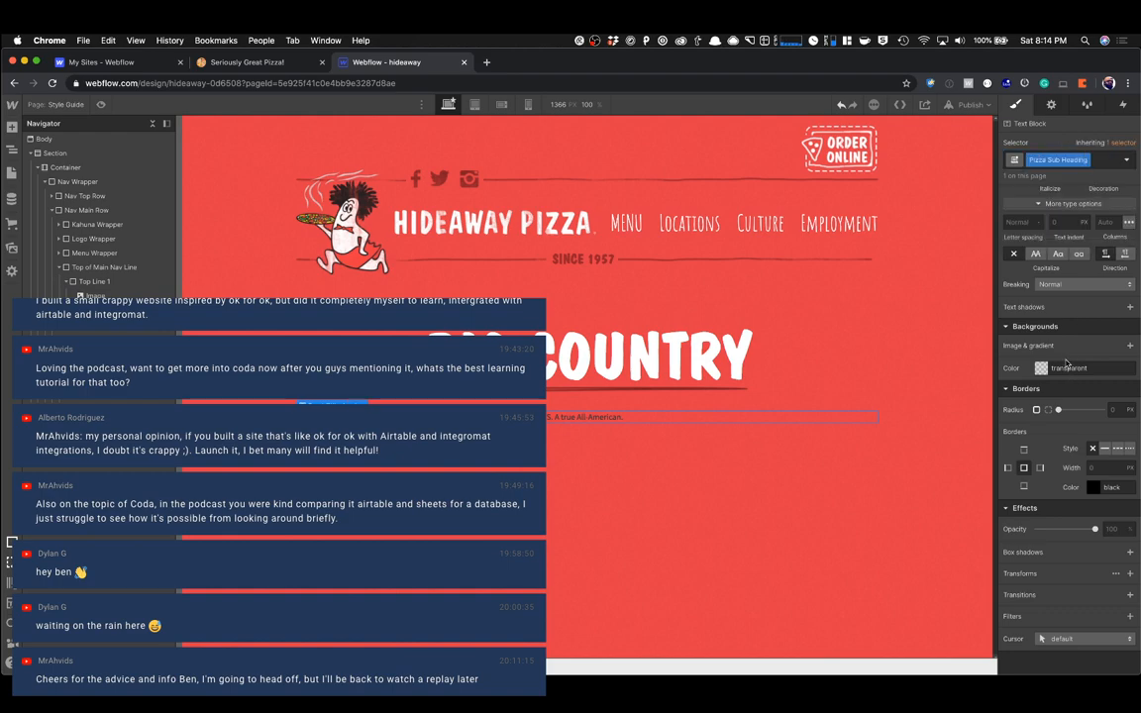
Center the Pizza Sub Heading text and set its colour to #751b22.
scroll(1050, 449, up, 5)
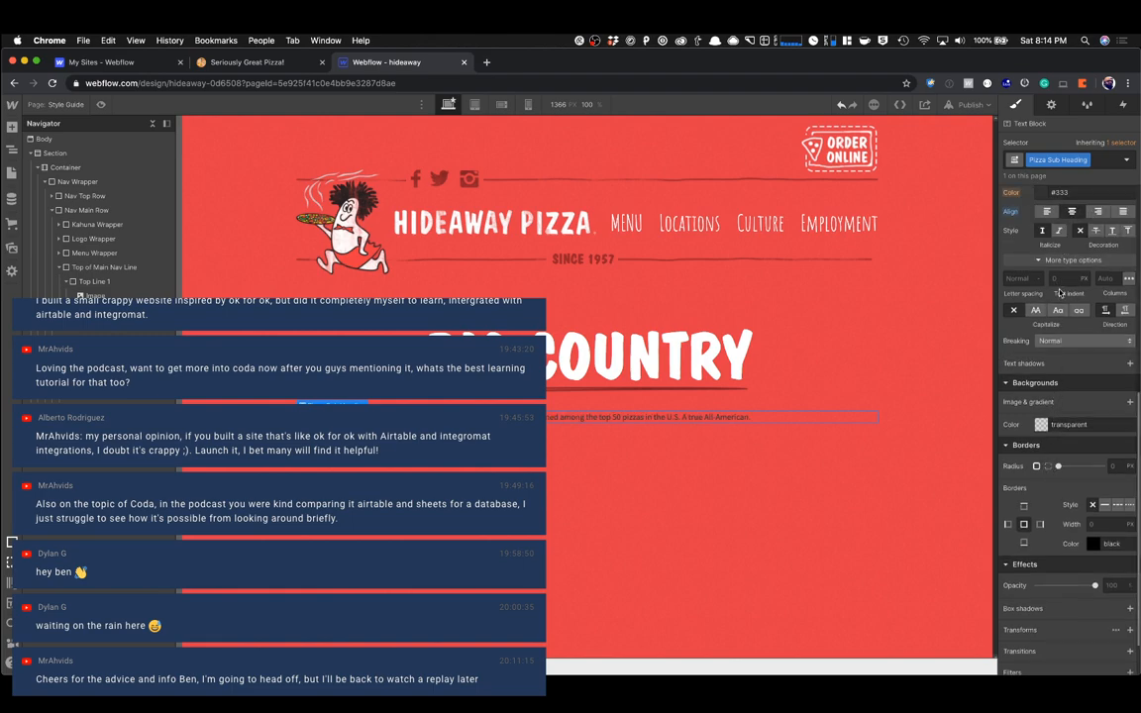
click(1061, 372)
key(super+shift+v)
key(Return)
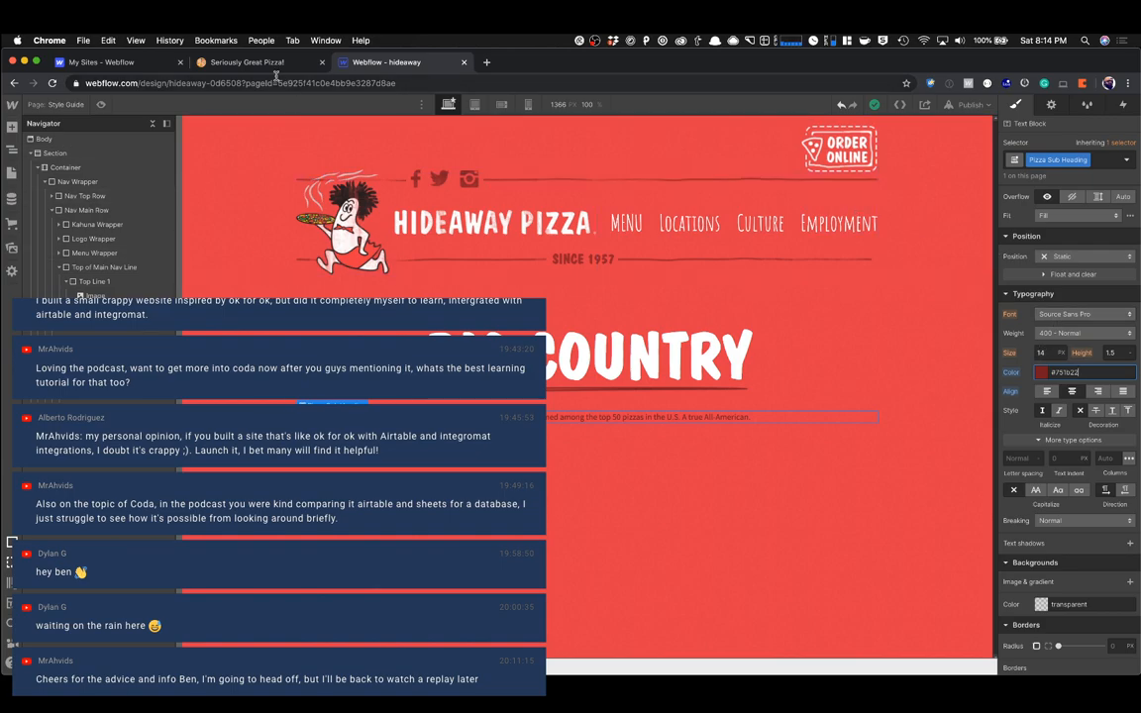
Set the Pizza Sub Heading font size to 30 px and compare it with the original site.
click(242, 63)
click(366, 64)
text(30)
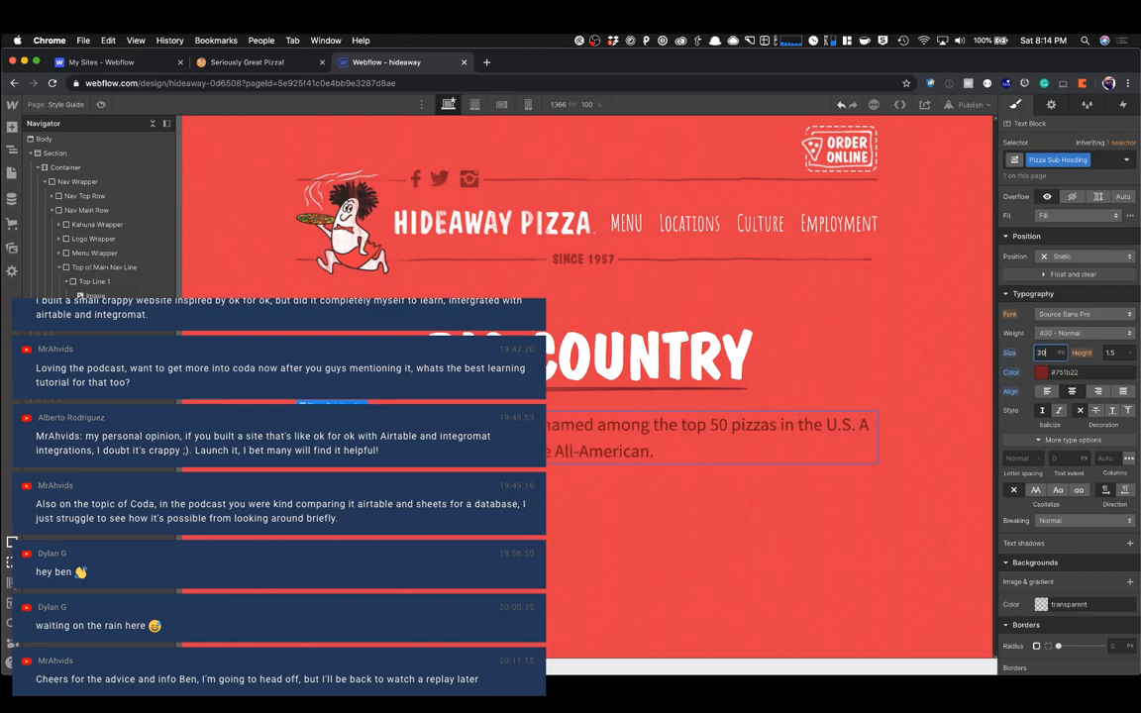
click(239, 63)
click(341, 63)
Fine-tune the Pizza Sub Heading font size to slightly above 30 px and deselect the text block.
click(867, 424)
key(Up)
key(Up)
key(Up)
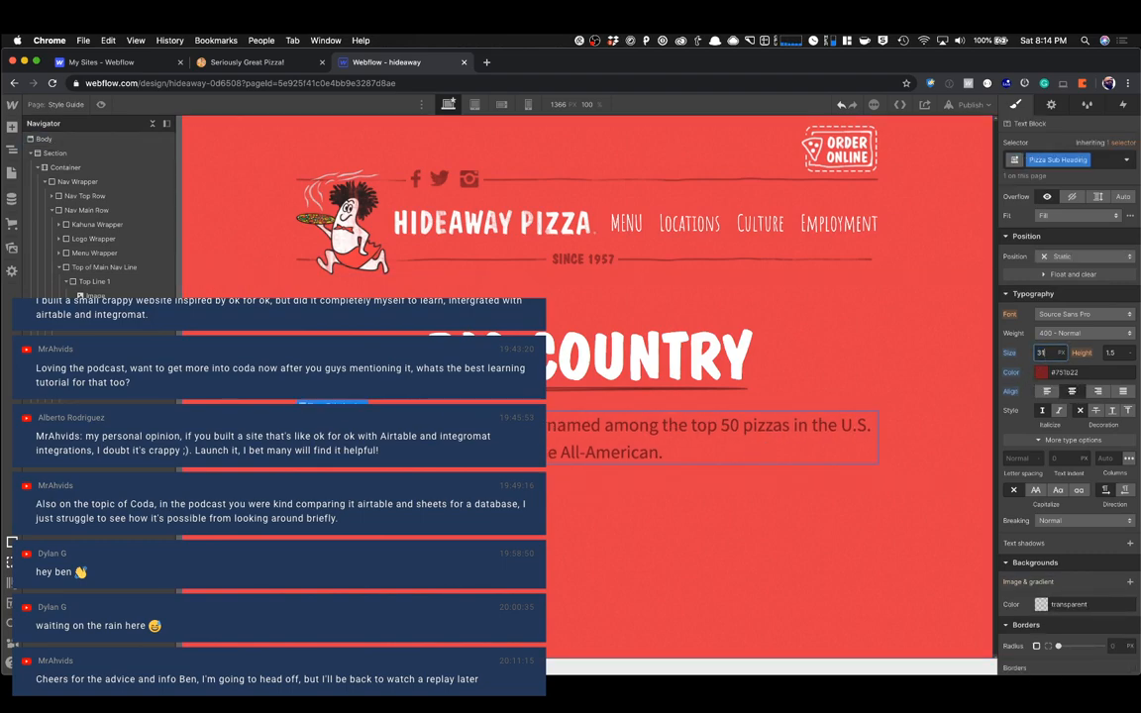
key(Down)
key(Down)
key(Down)
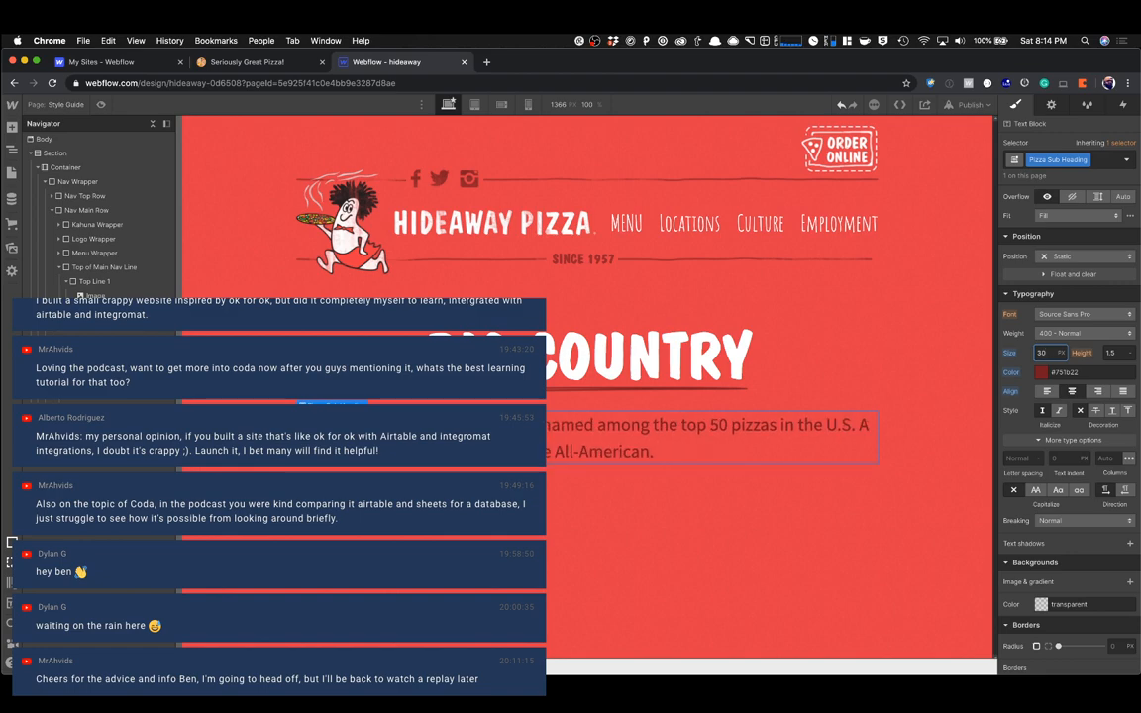
key(Up)
key(Up)
click(931, 312)
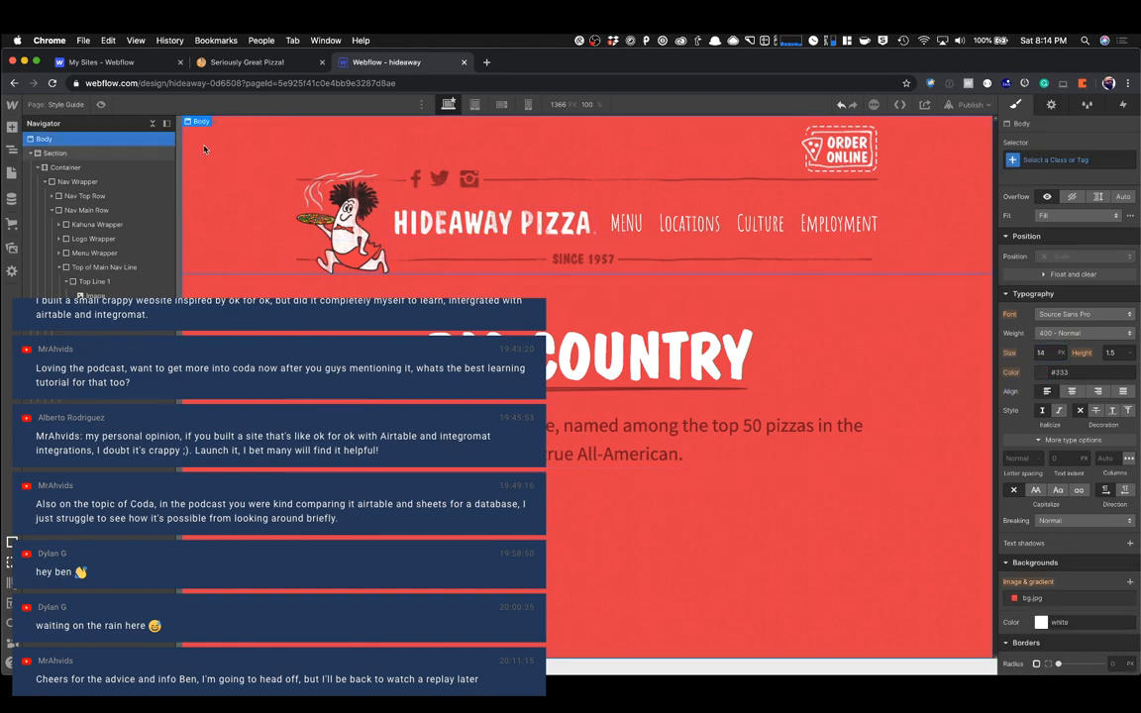
Preview the Style Guide page and compare its heading and description with the original Hideaway Pizza site.
click(101, 104)
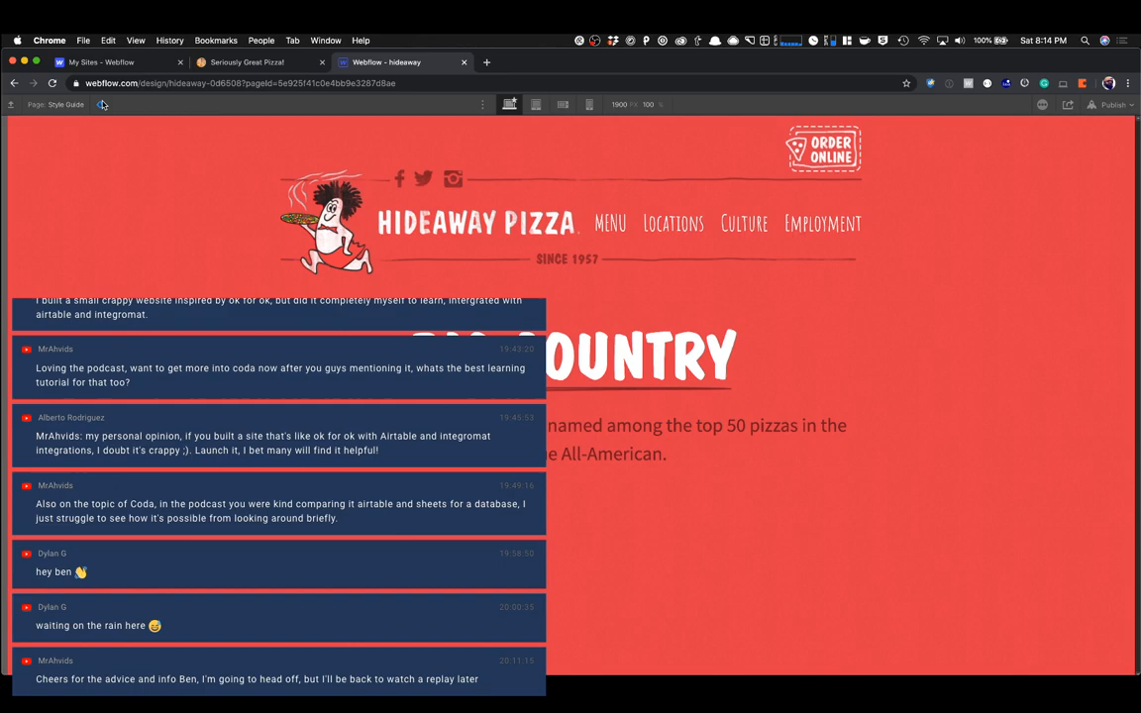
click(228, 67)
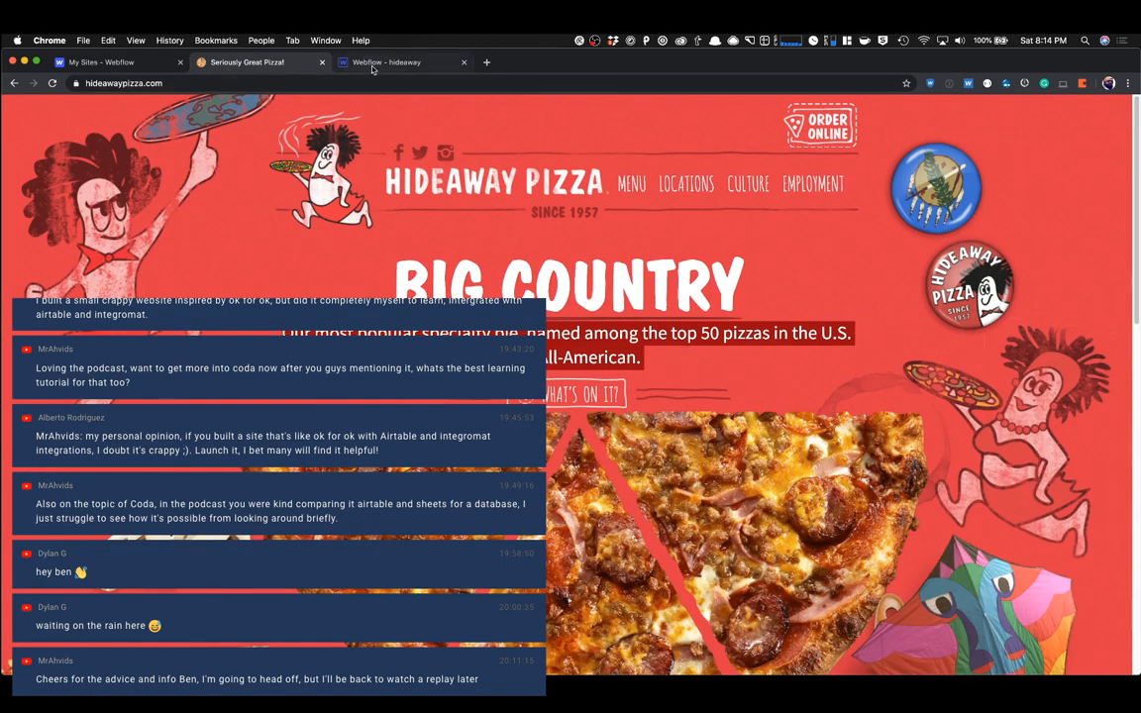
click(344, 63)
click(263, 65)
Inspect the decorative lines beside the original site's What's On It? button to find how they are built.
scroll(693, 396, down, 5)
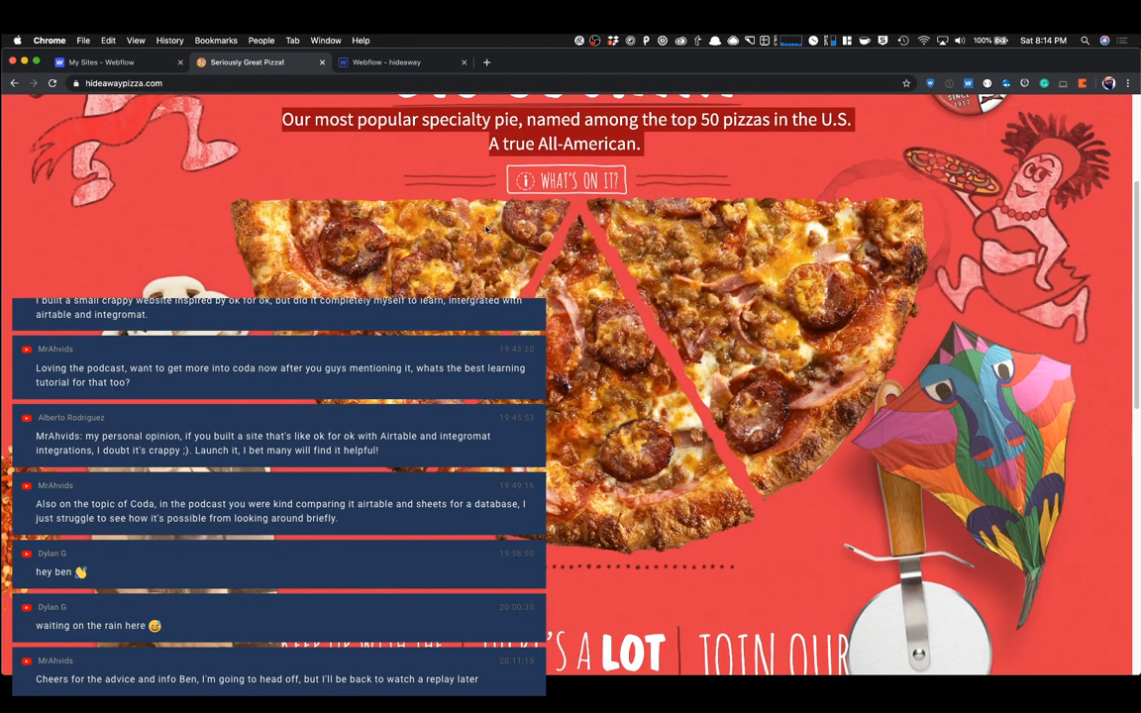
click(425, 145)
right_click(426, 187)
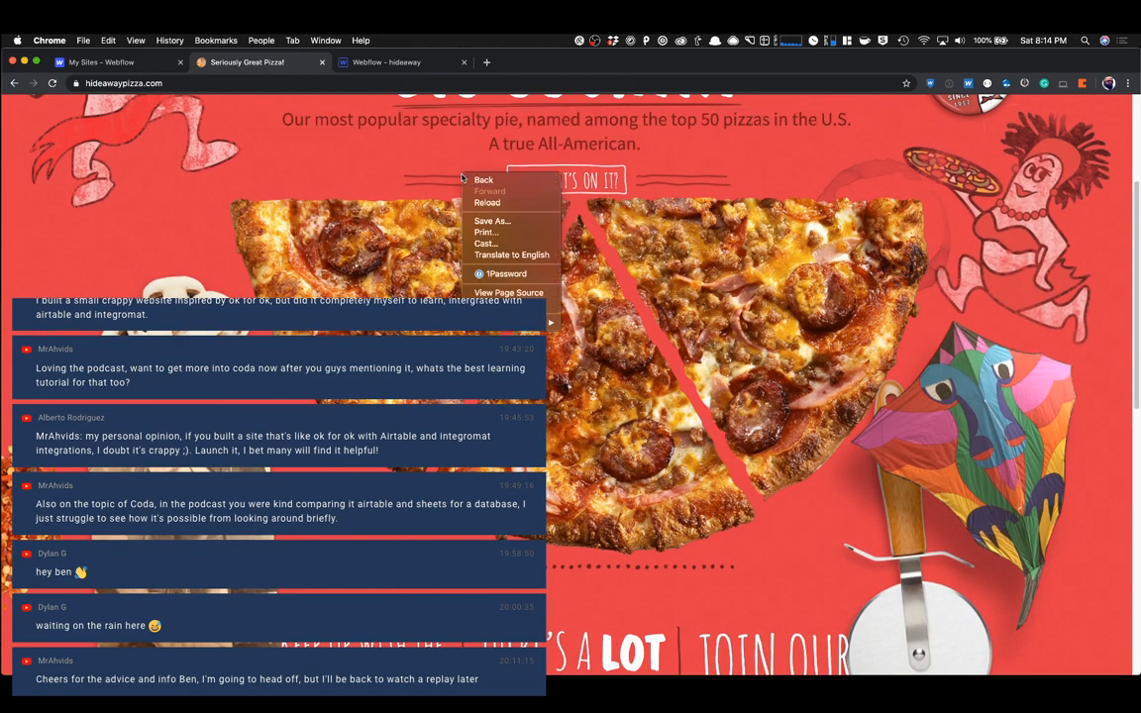
click(466, 357)
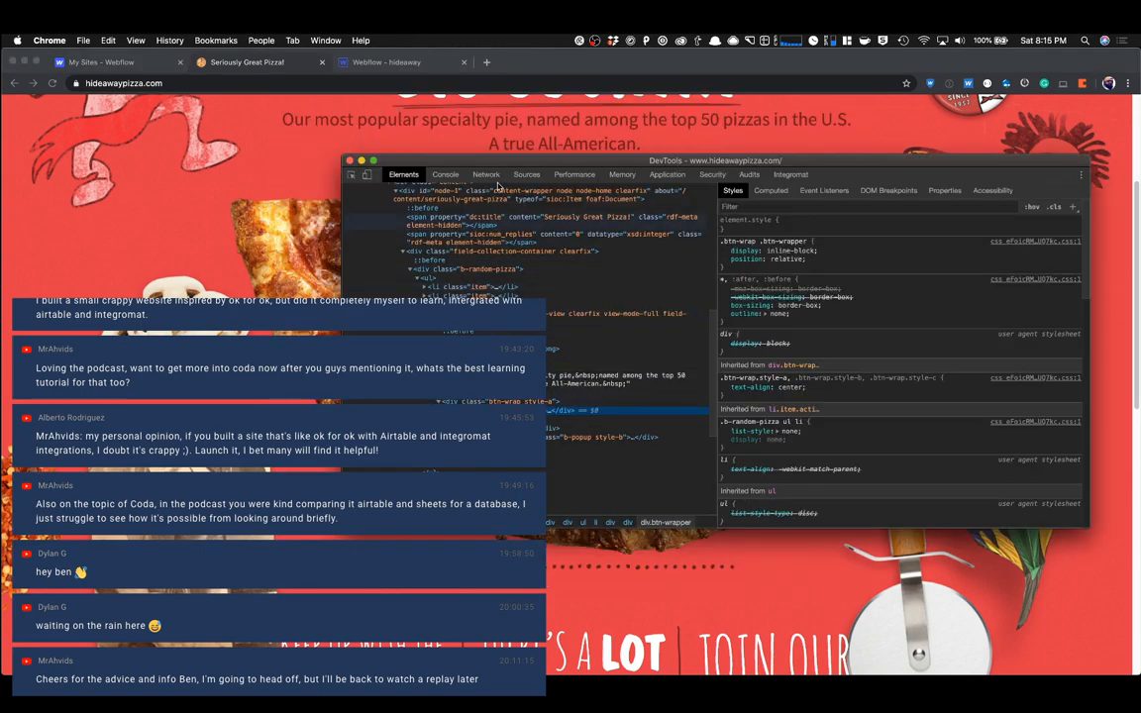
drag(349, 159, 466, 269)
click(465, 285)
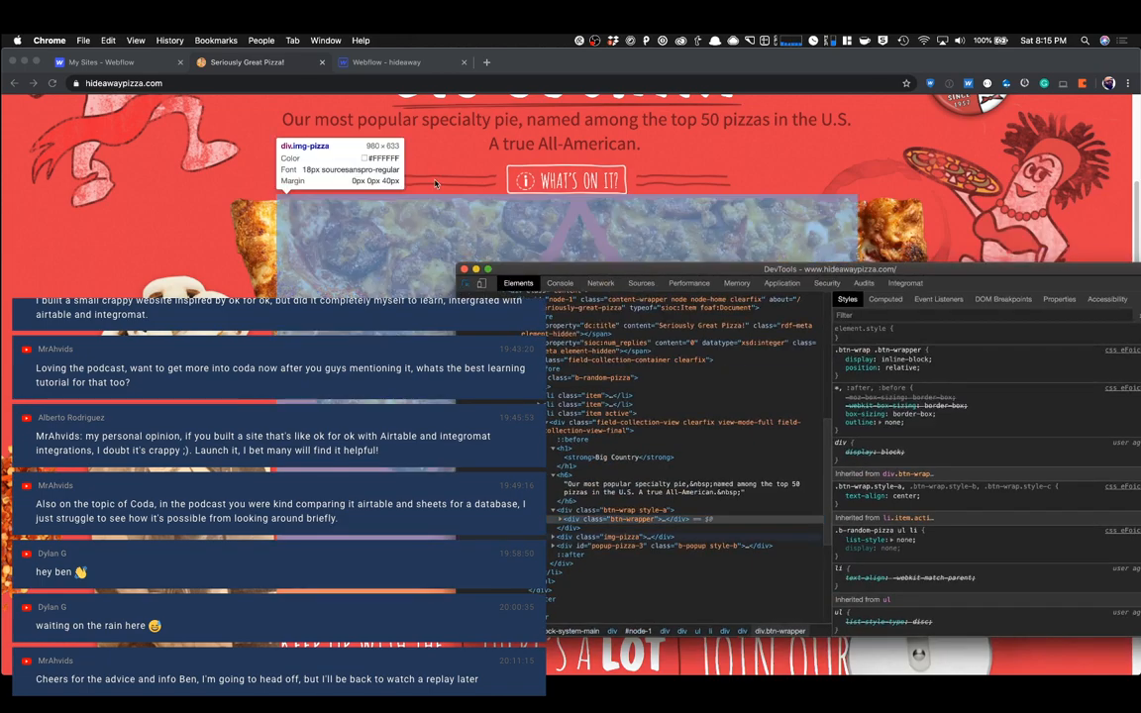
click(446, 182)
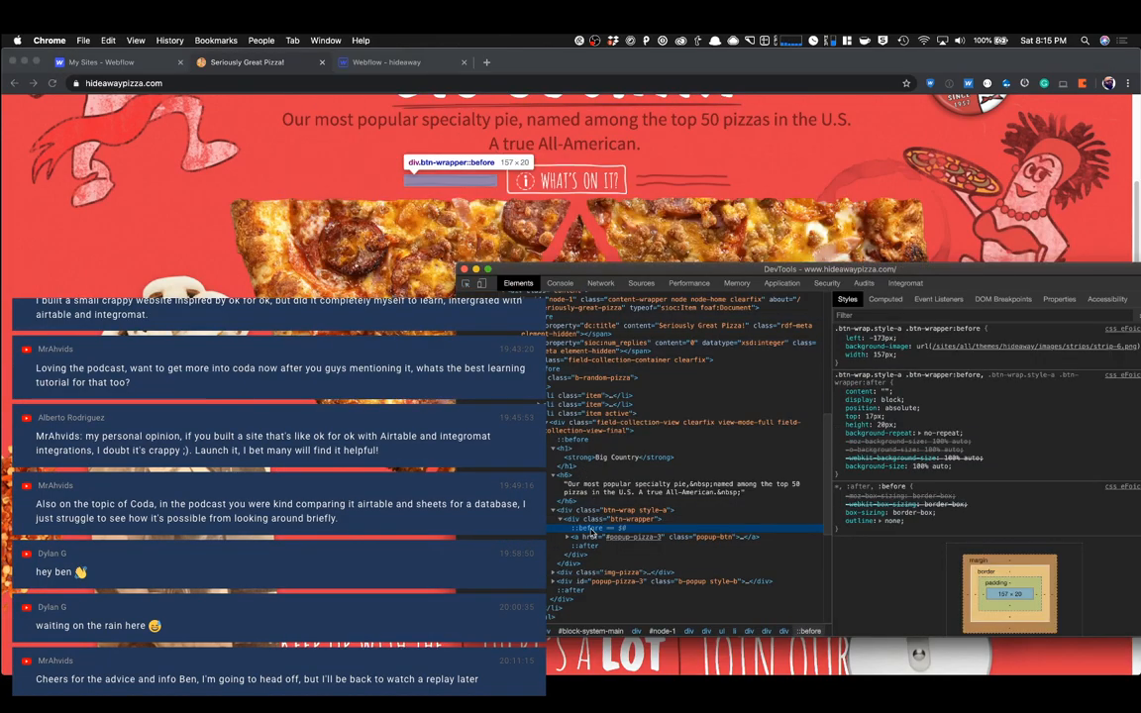
click(598, 163)
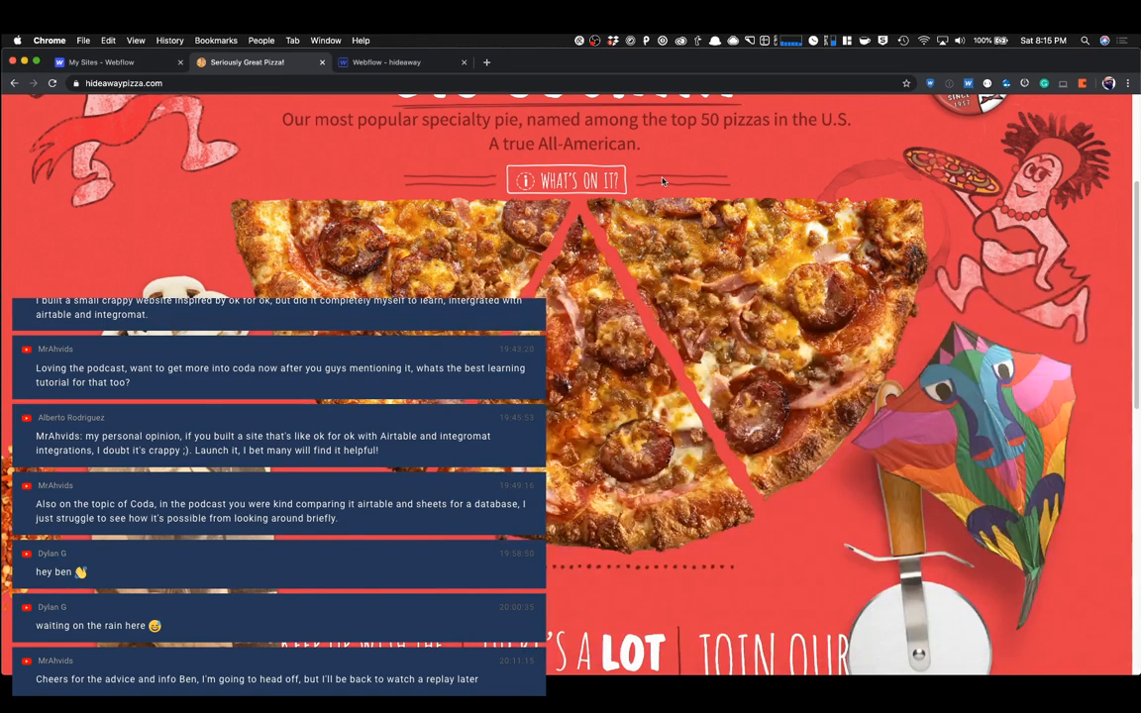
Compare the Webflow preview with the original site's What's On It? button and pizza image area.
click(371, 61)
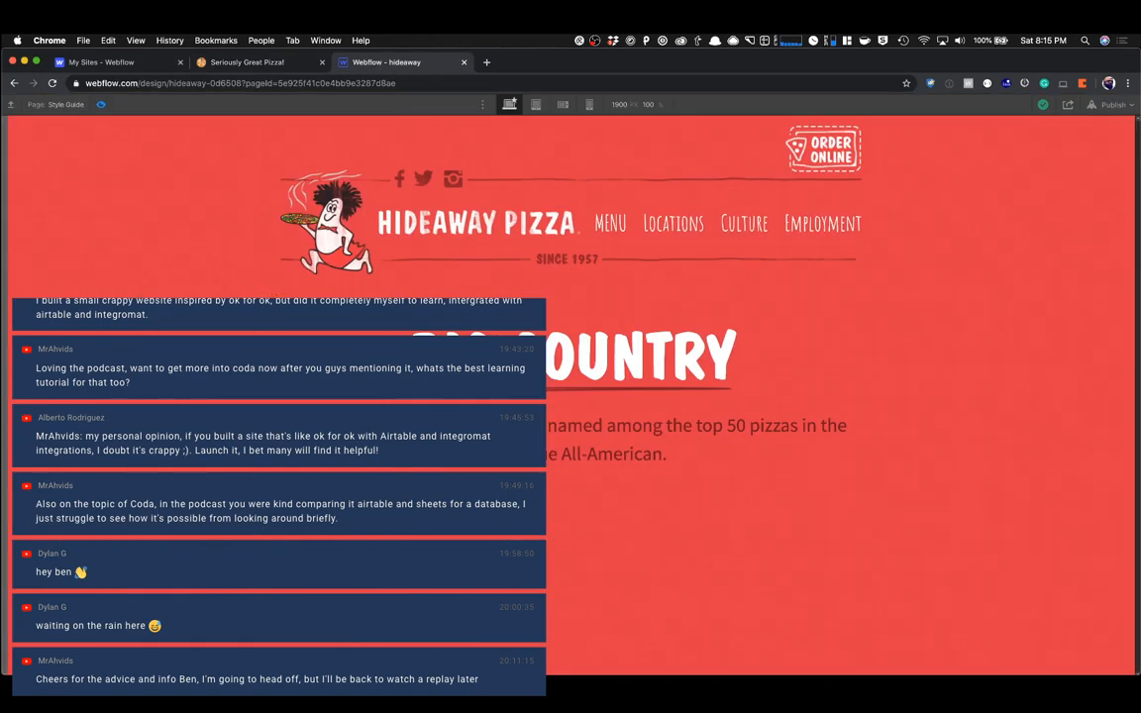
click(243, 61)
scroll(441, 192, up, 1)
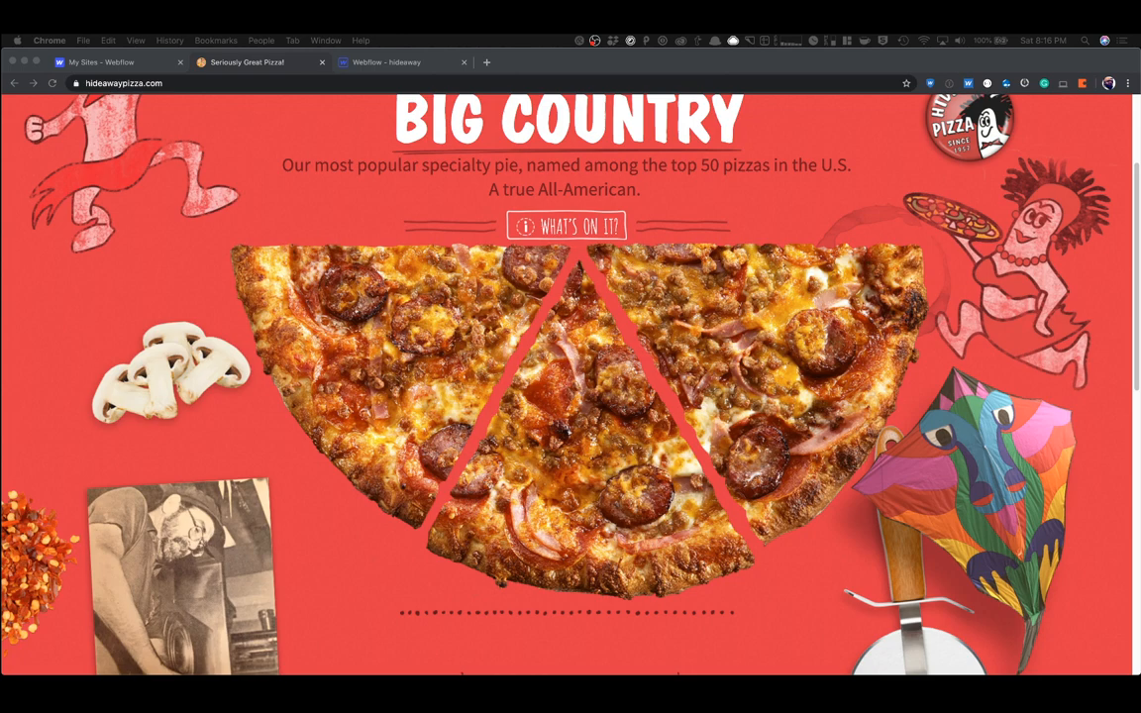
click(191, 271)
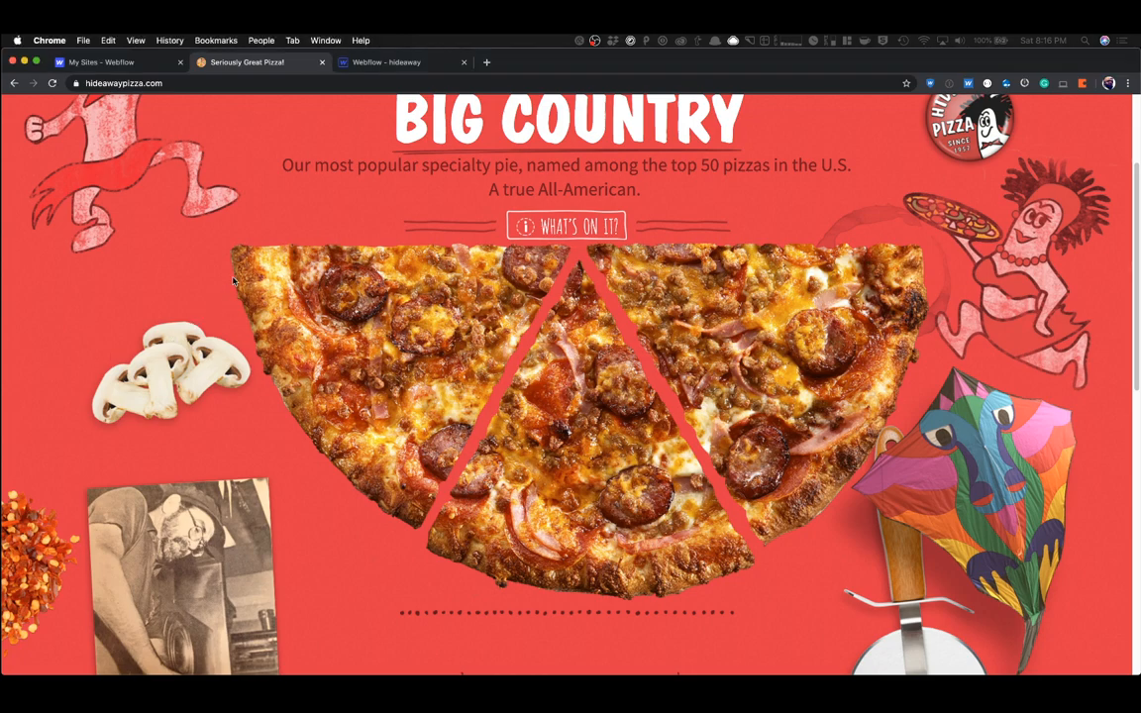
click(362, 62)
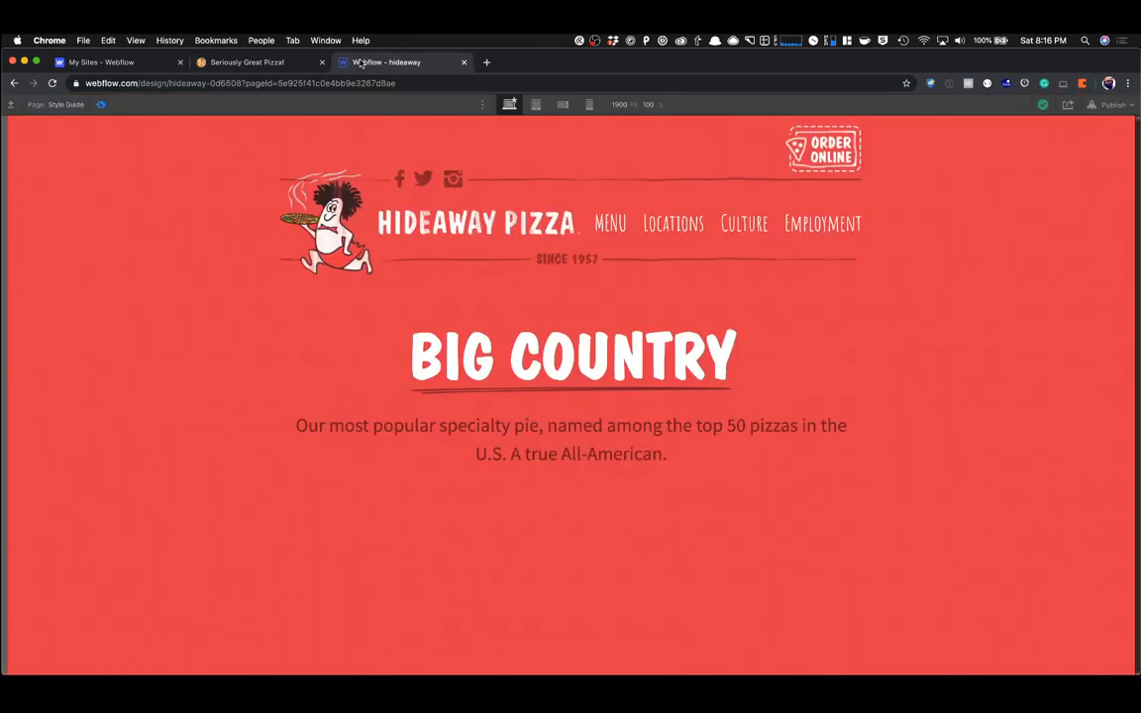
click(264, 63)
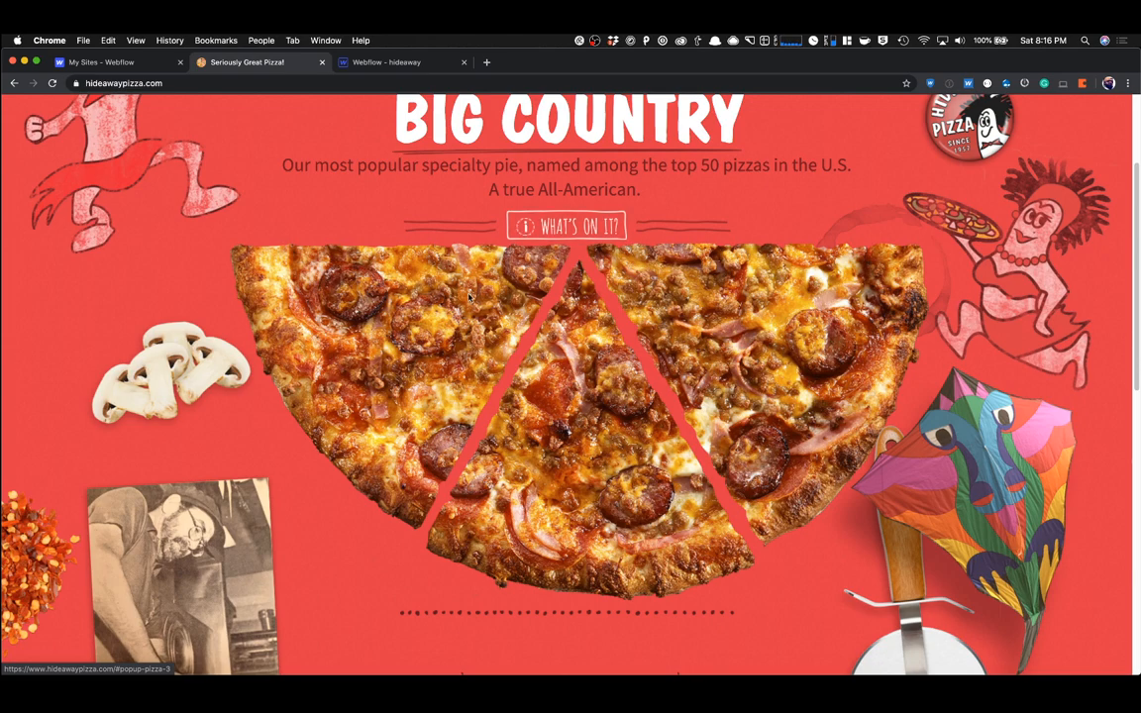
Switch back to Webflow, leave the preview and add a div block to the Pizza Section container below the description.
click(395, 65)
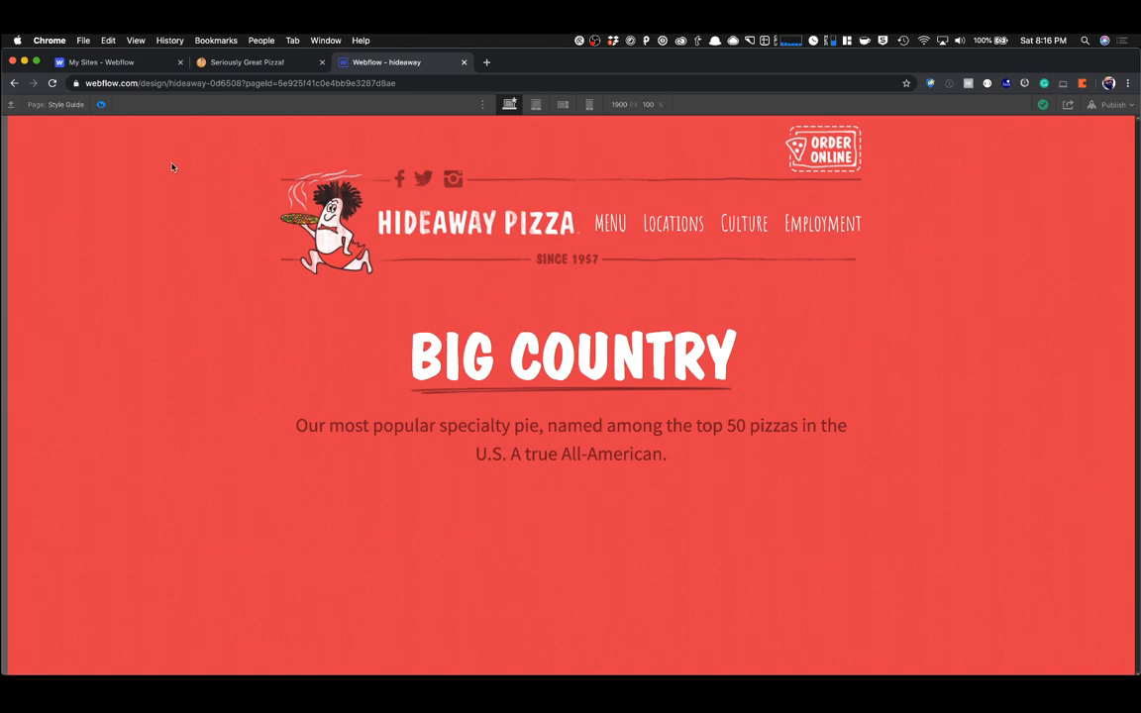
click(102, 105)
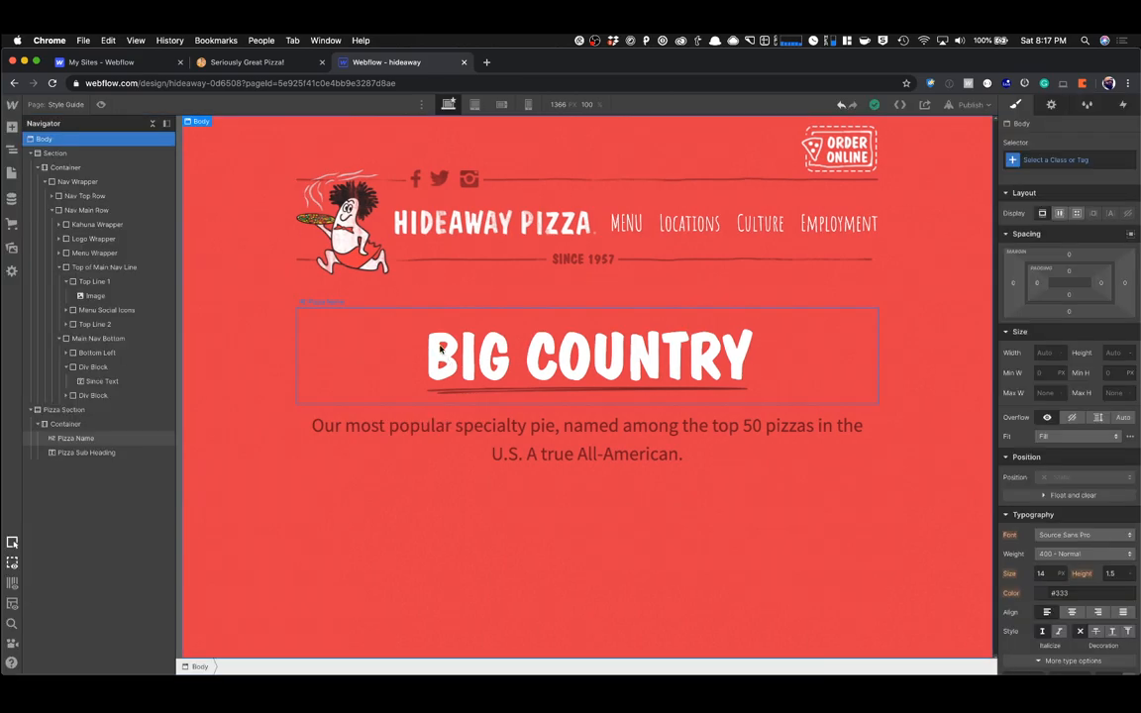
click(447, 481)
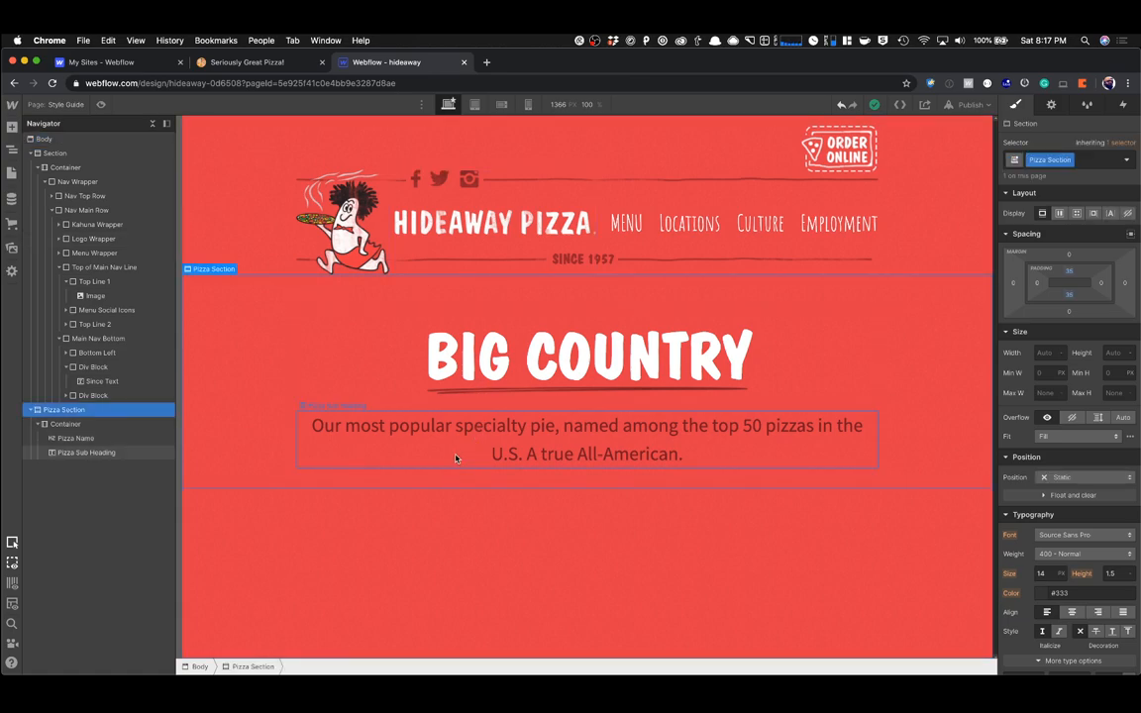
key(Down)
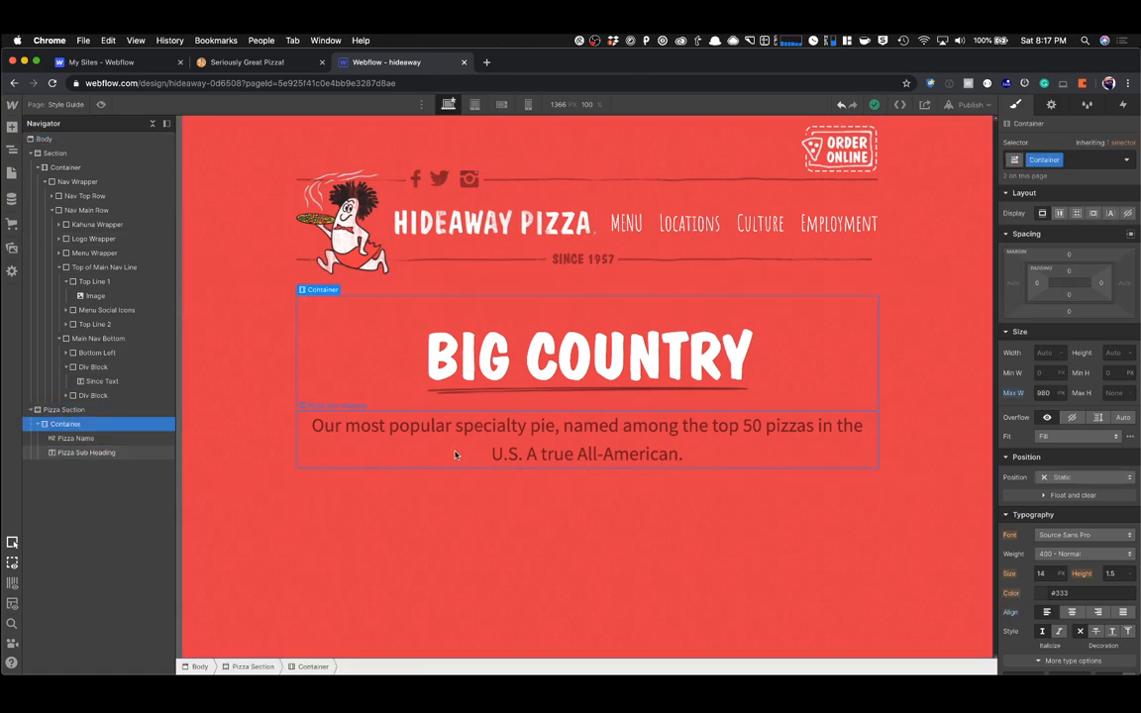
key(super+e)
text(div)
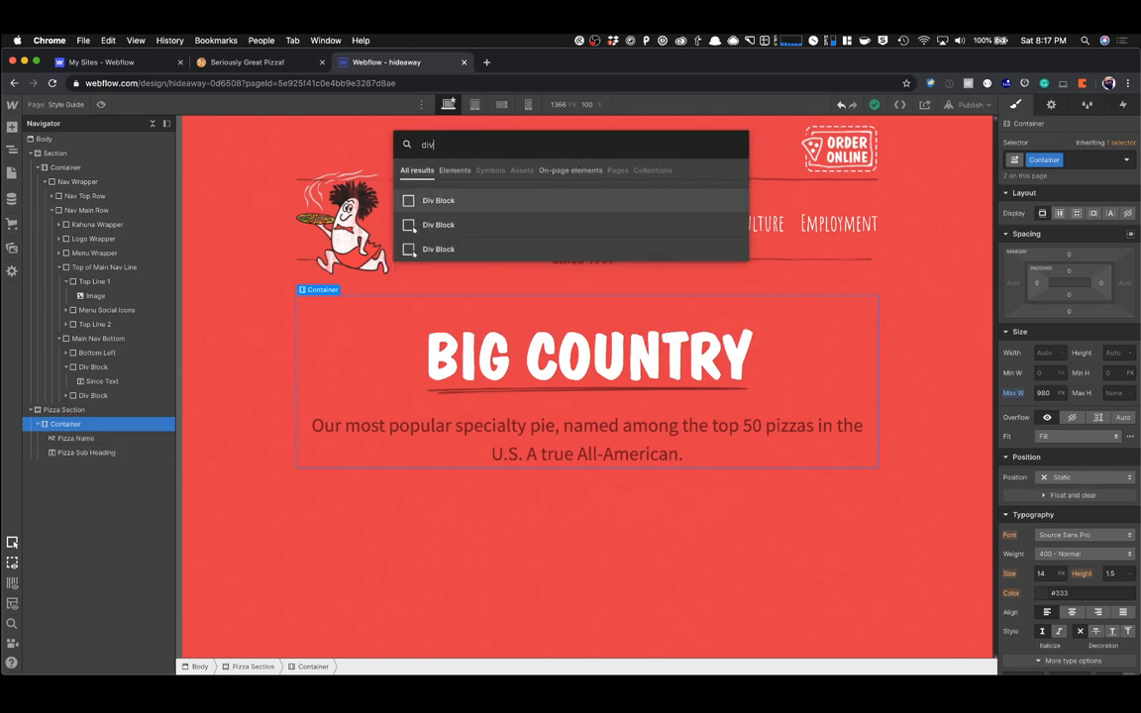
key(Return)
Check the original site's button label and give the new div block the class What's On It Wrapper.
click(247, 61)
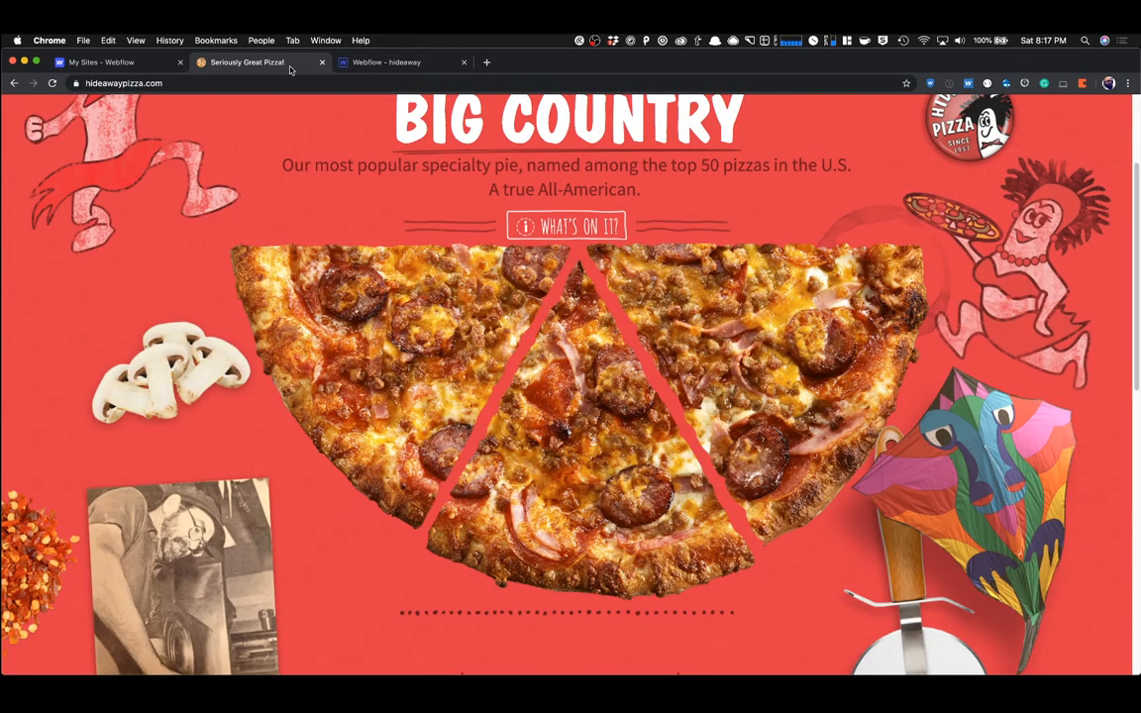
click(347, 61)
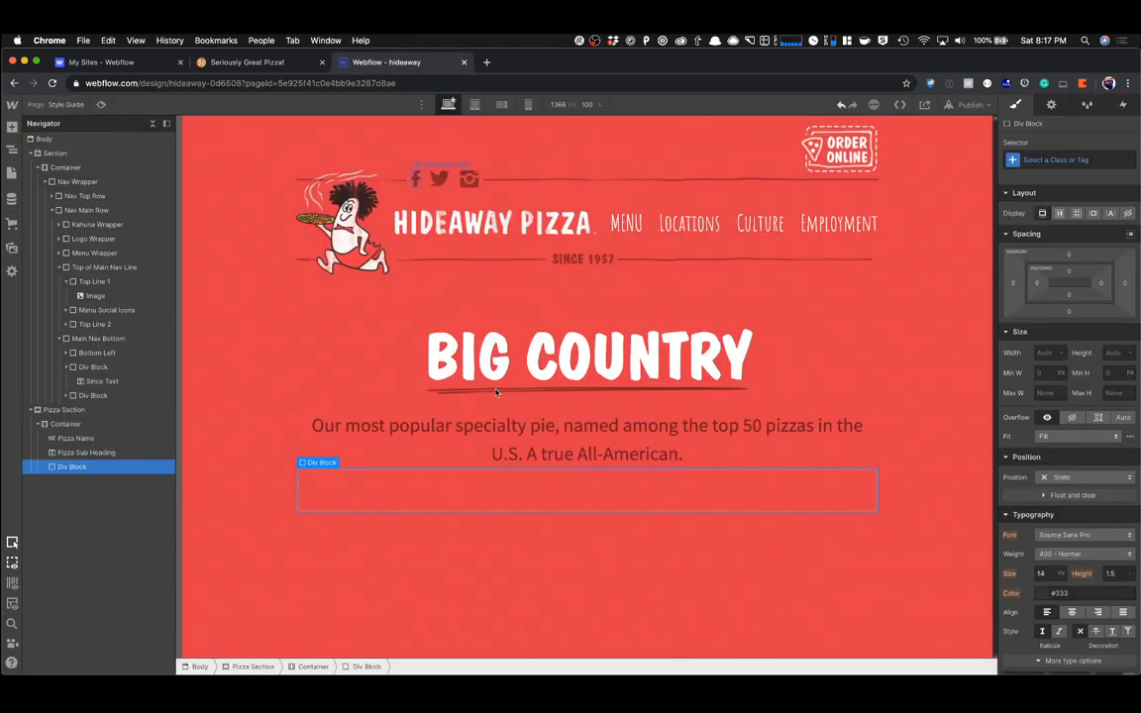
click(1040, 162)
text(Wha)
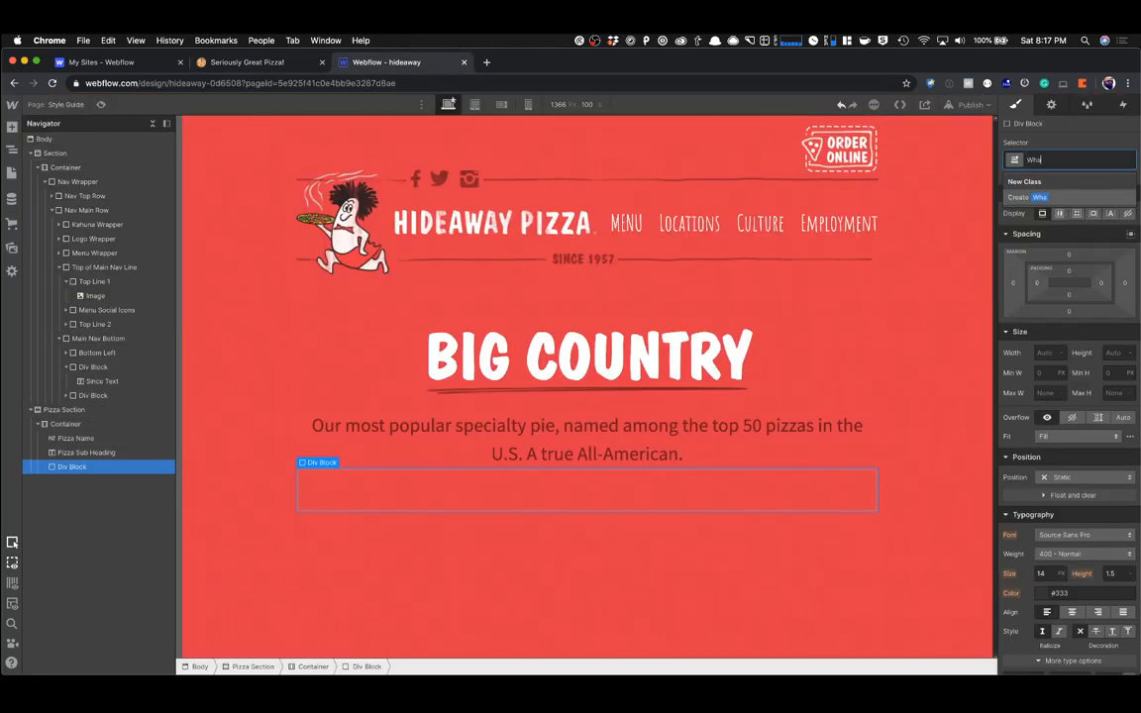
text(t's)
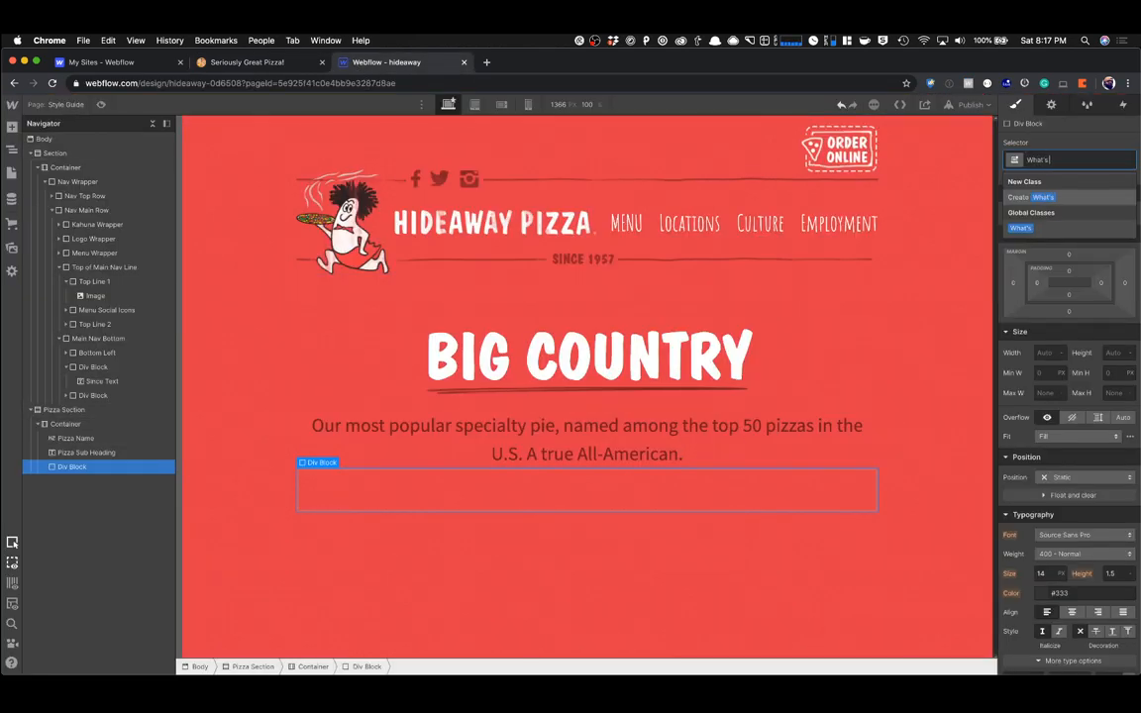
text( On It Wrapper)
key(Return)
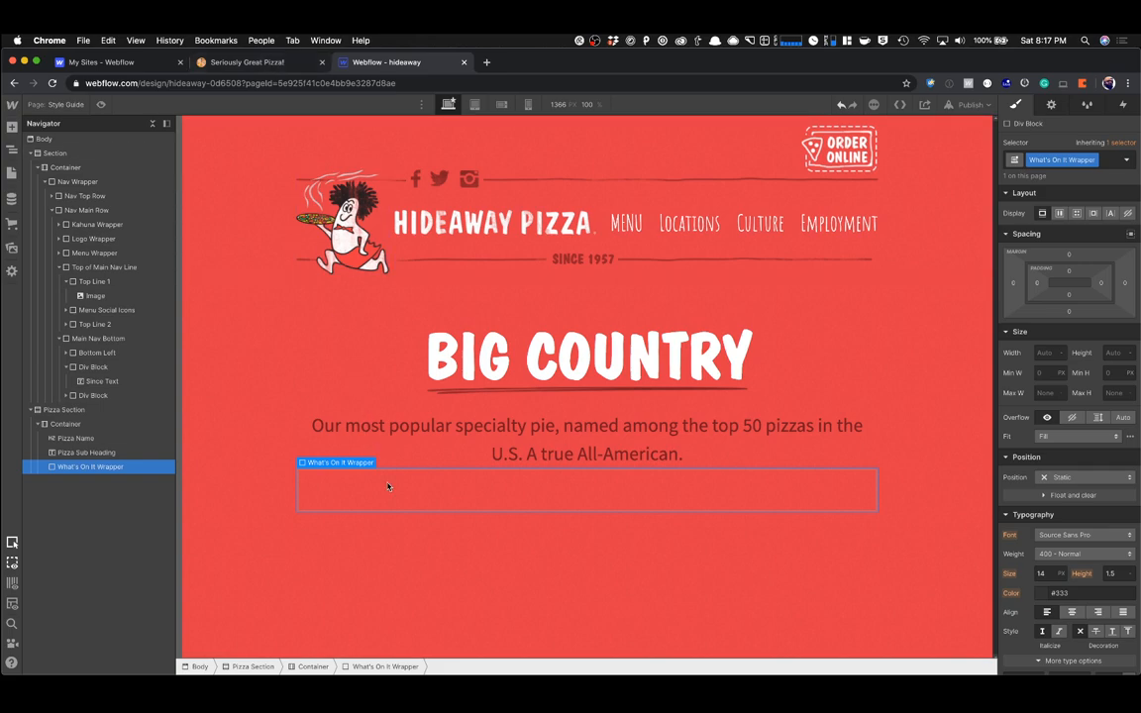
Add a div block inside the What's On It Wrapper and paste two copies of it.
key(super+e)
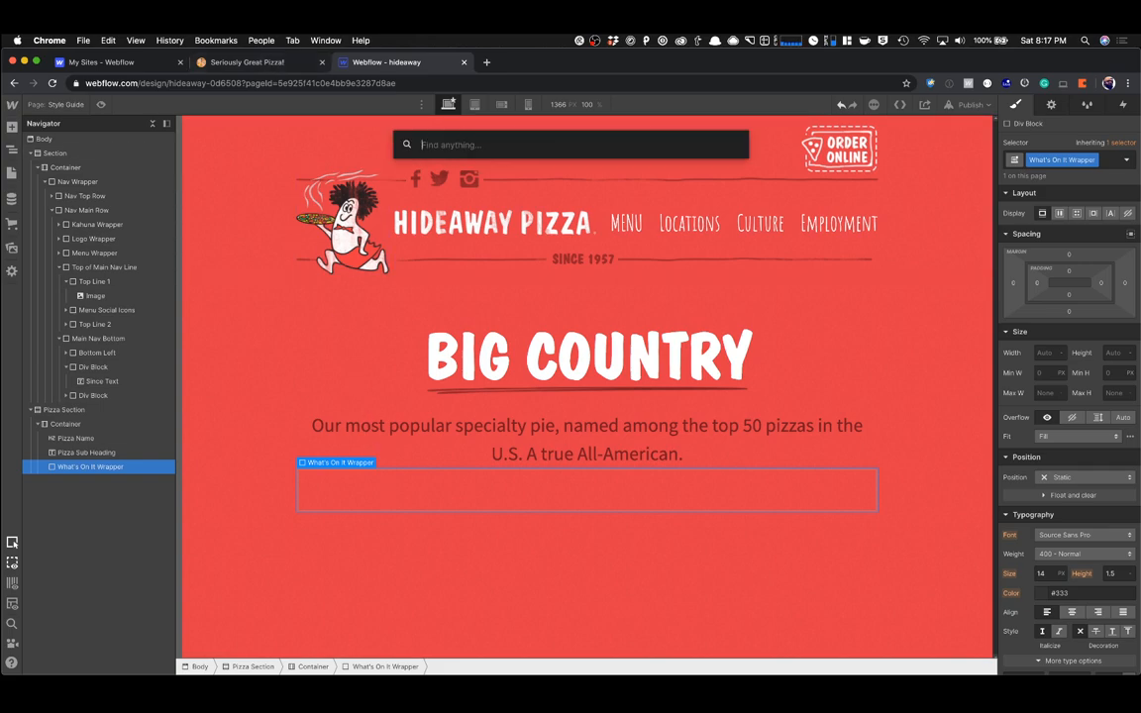
text(div)
key(Return)
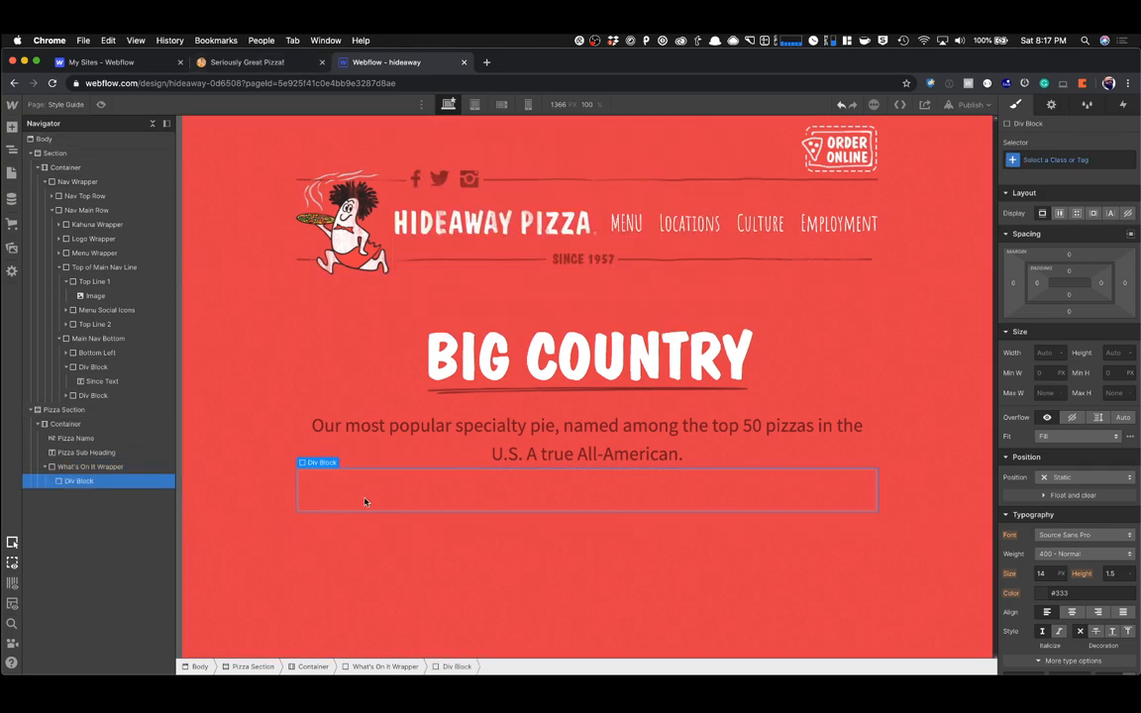
click(365, 503)
click(364, 503)
key(super+c)
key(Up)
key(super+v)
key(Up)
key(super+v)
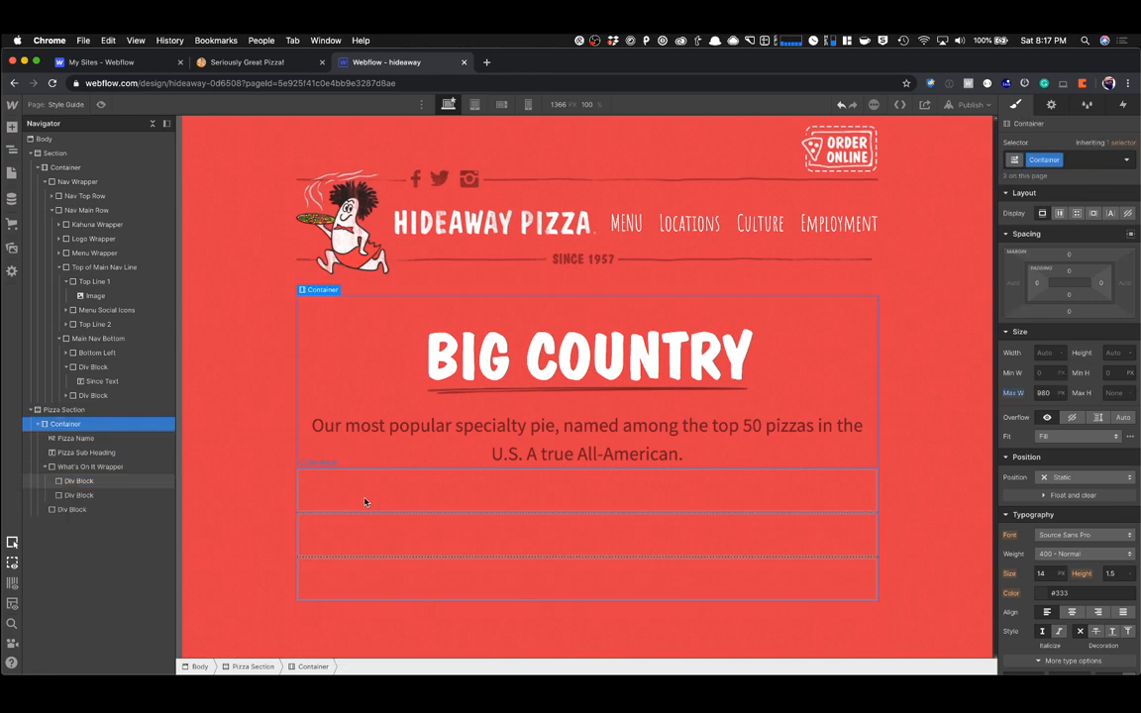
Move the stray div block from the container into the What's On It Wrapper as its third child.
click(497, 537)
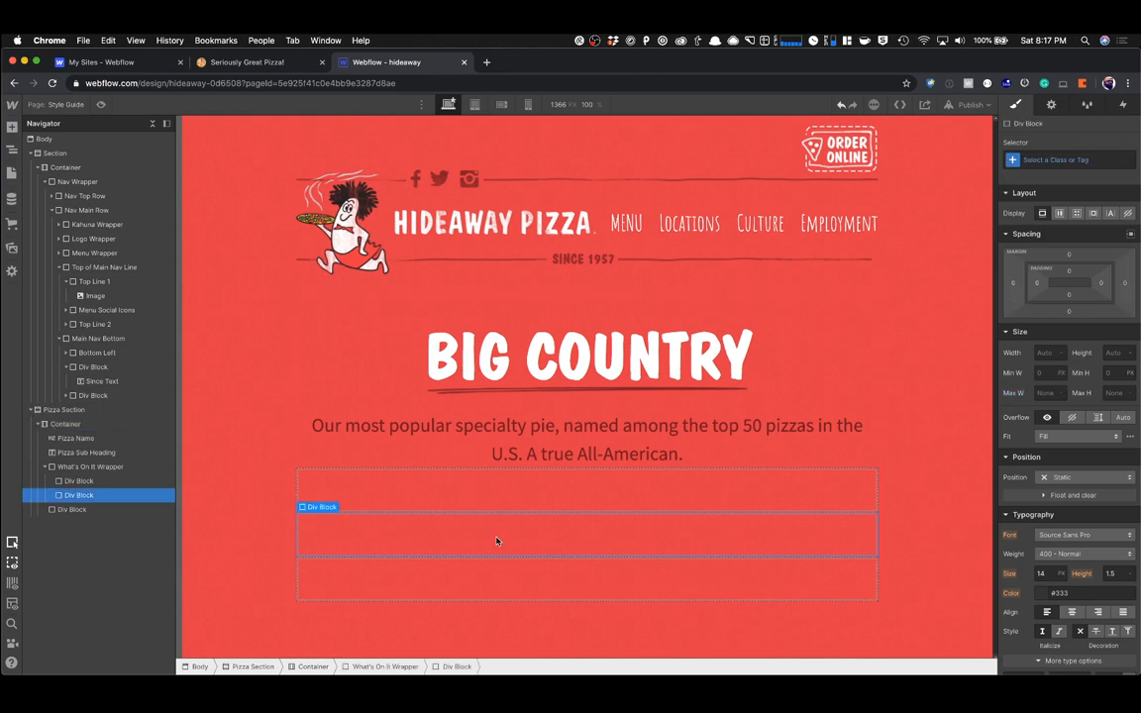
key(Up)
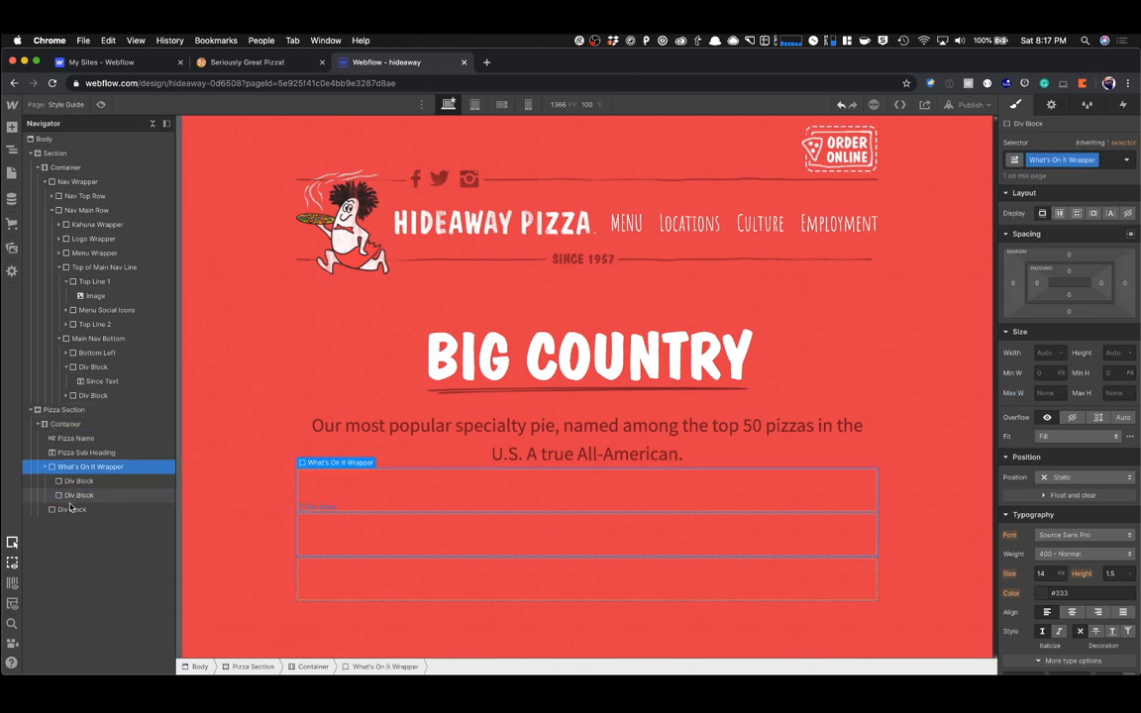
drag(70, 509, 83, 506)
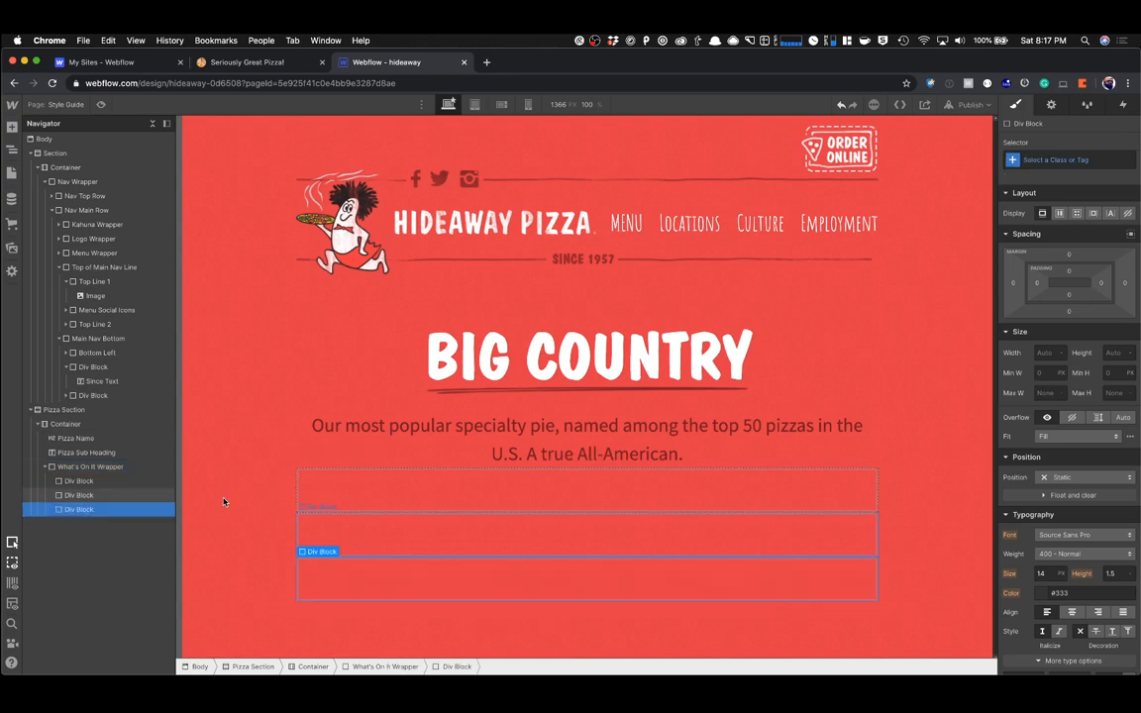
Make the What's On It Wrapper a horizontal flex layout with its children aligned and justified to the center.
click(395, 484)
key(Up)
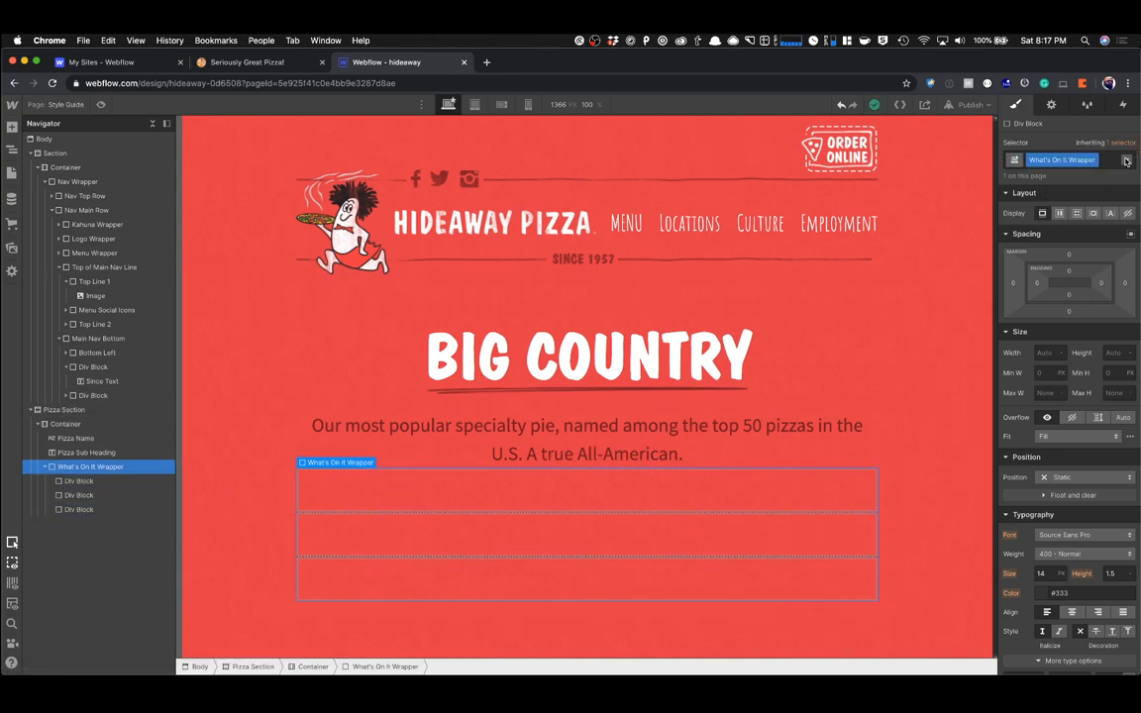
click(1059, 214)
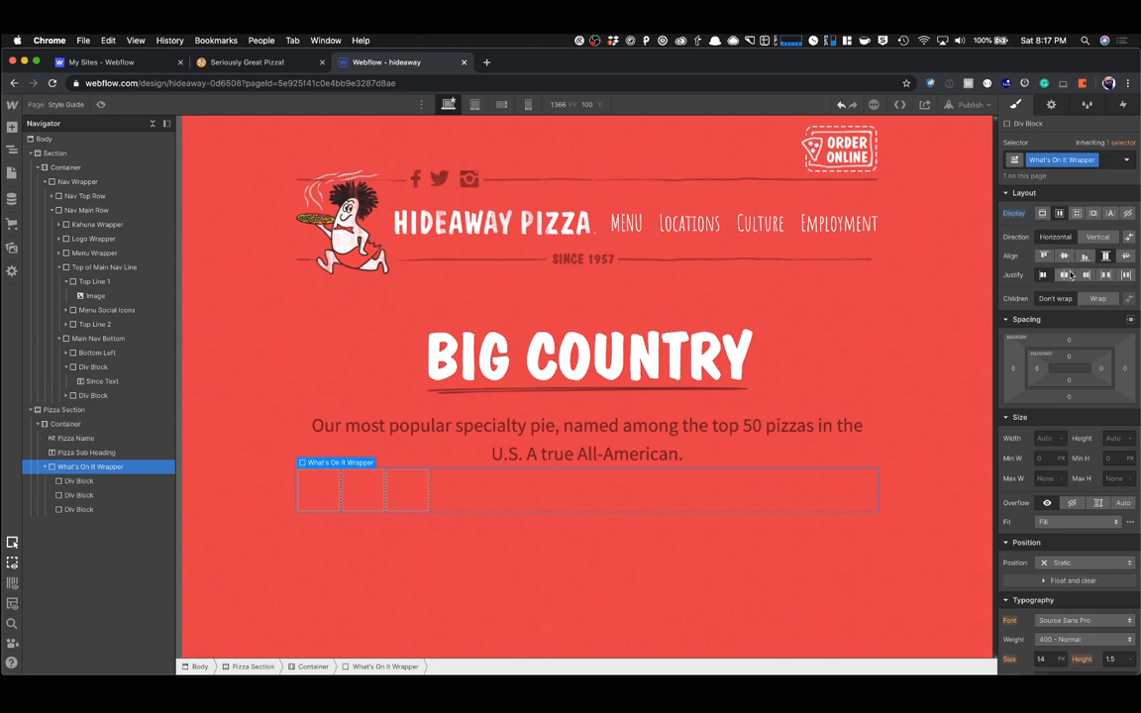
click(1064, 255)
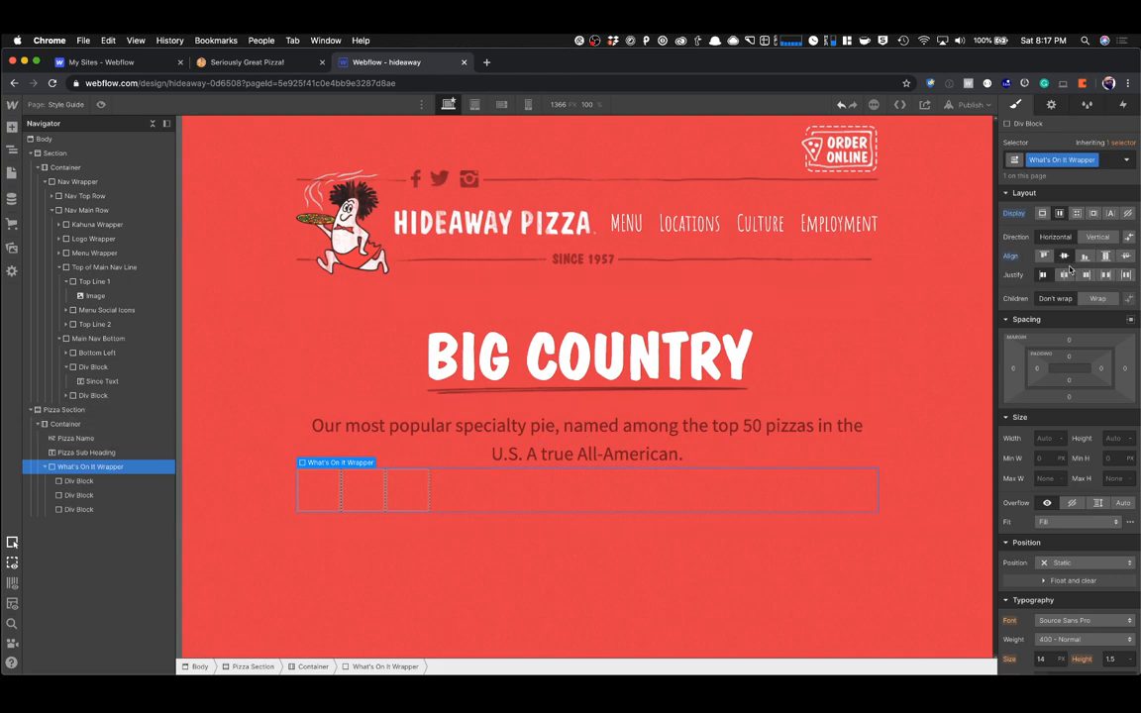
click(1064, 275)
Insert an image into the wrapper's first div block and choose the hand-drawn double-line strip asset for it.
click(549, 494)
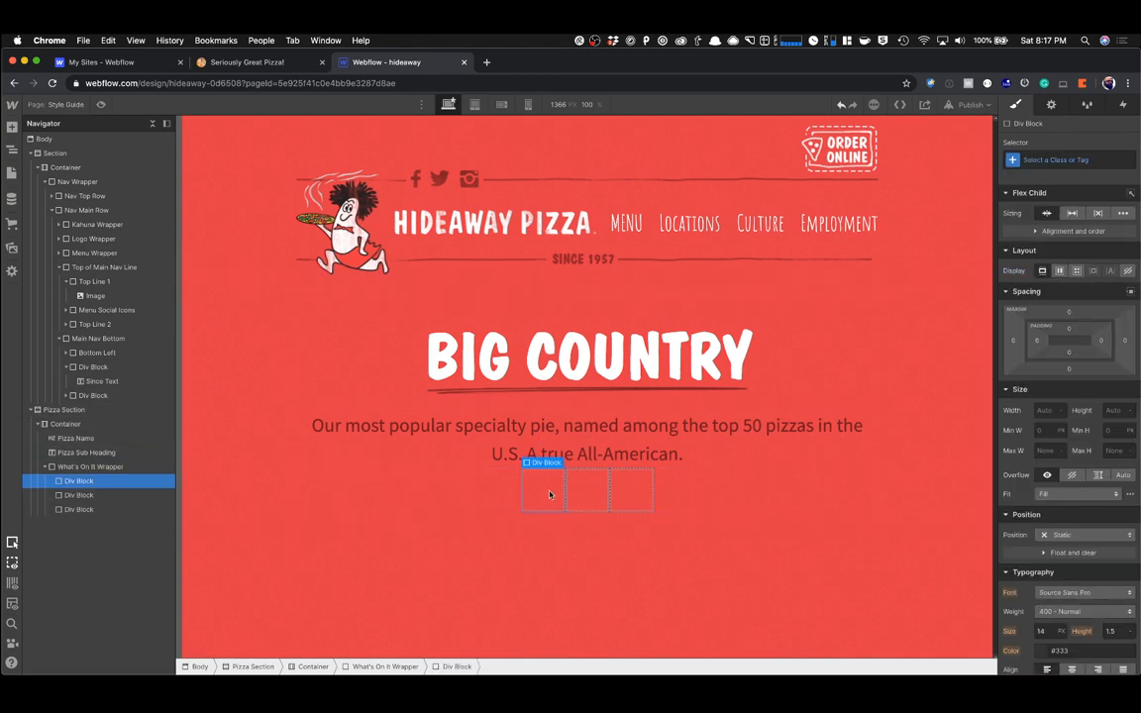
key(super+e)
text(image)
key(Return)
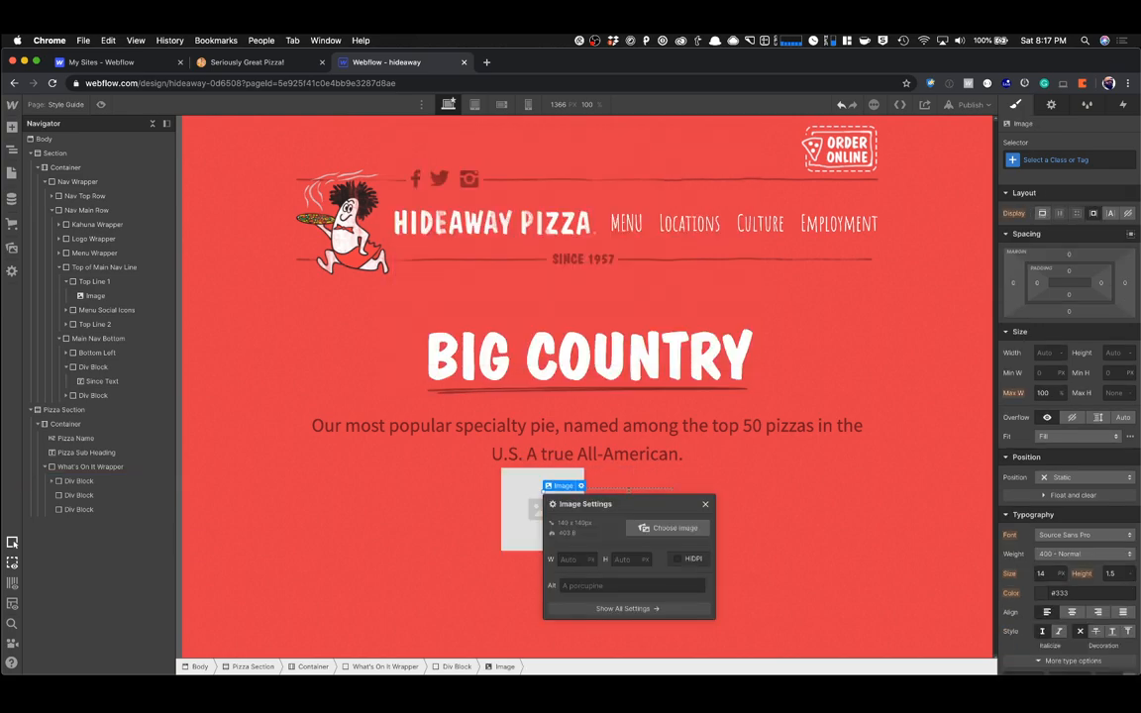
click(624, 374)
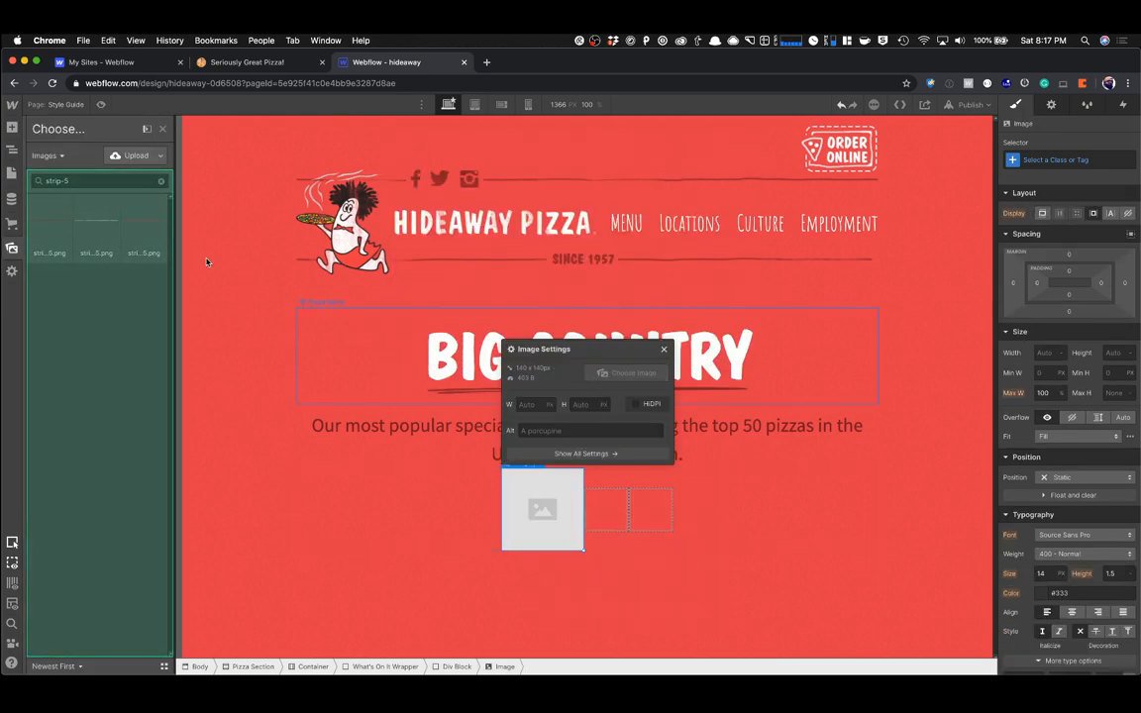
click(95, 180)
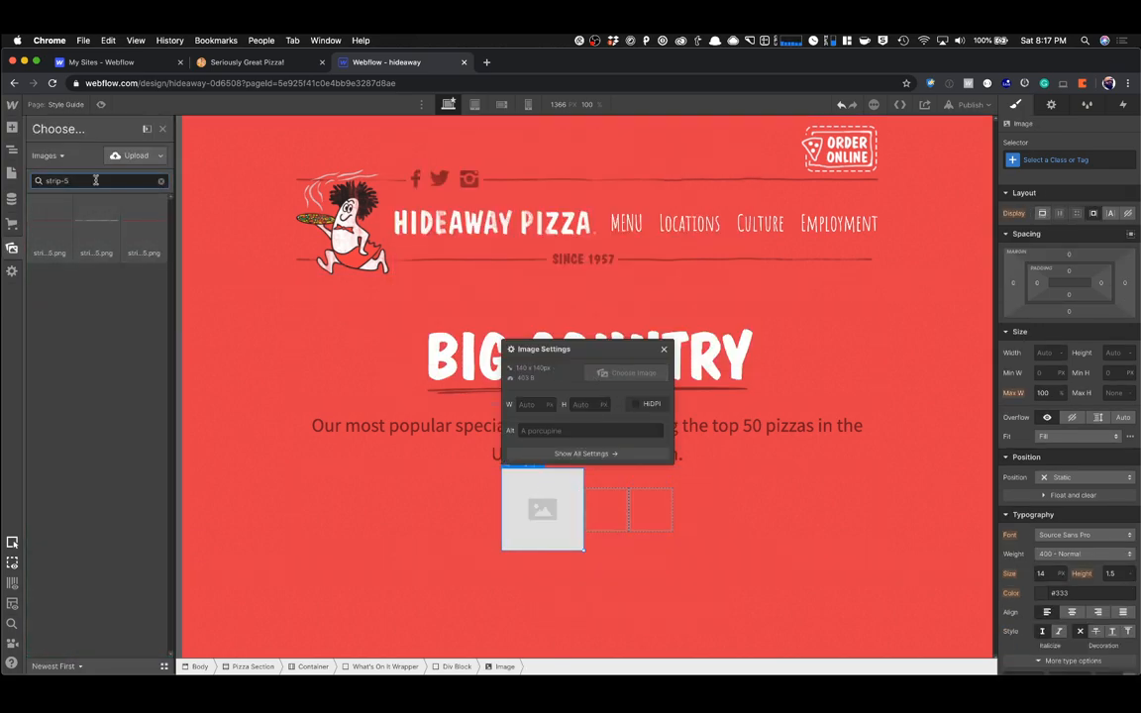
click(49, 222)
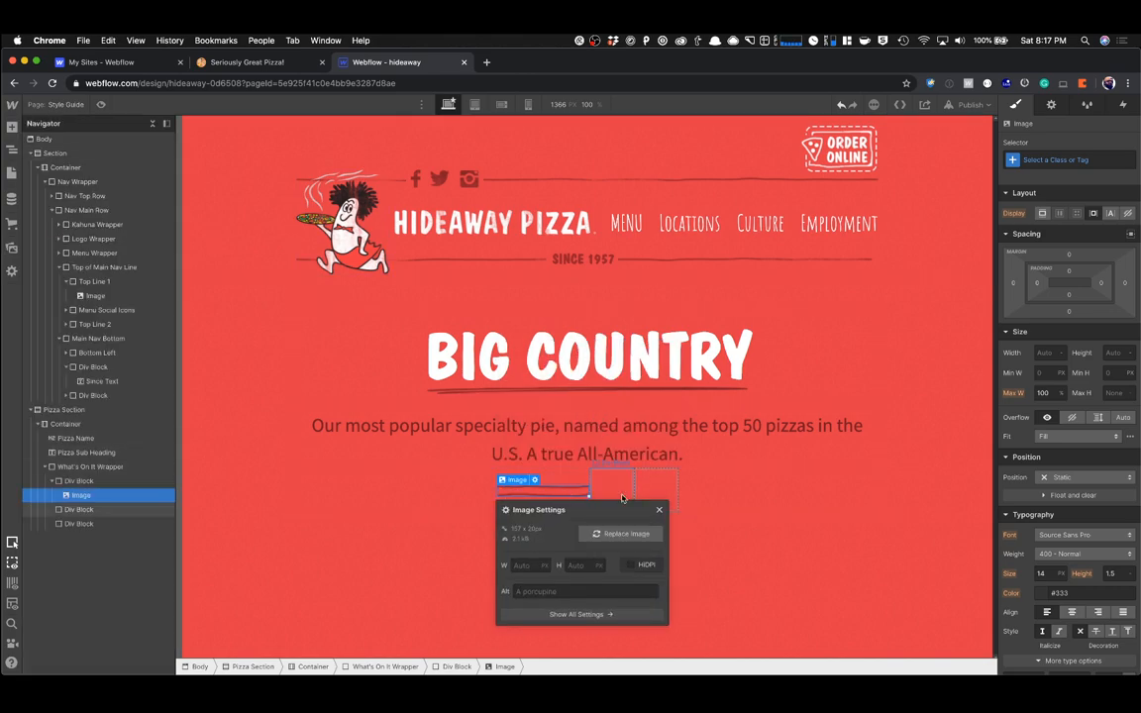
click(662, 507)
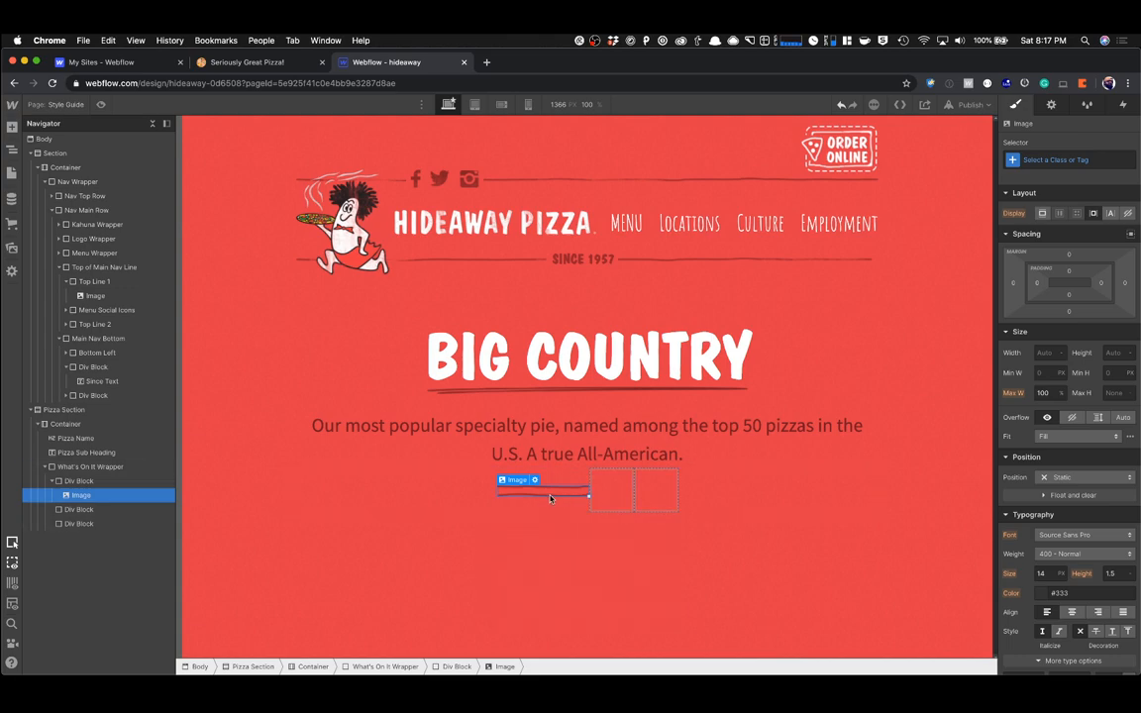
Paste a copy of the line image into the third div block and replace it with the strip-7 asset.
click(653, 486)
key(super+v)
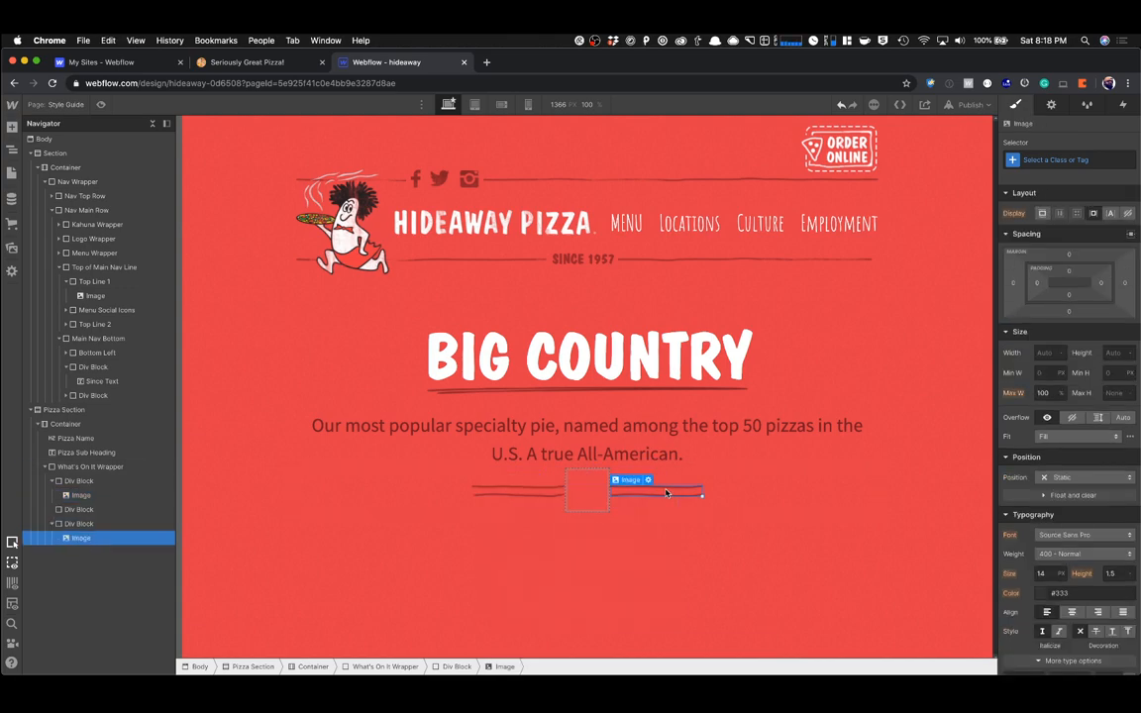
double_click(666, 490)
click(721, 535)
click(122, 181)
key(BackSpace)
text(7)
click(52, 213)
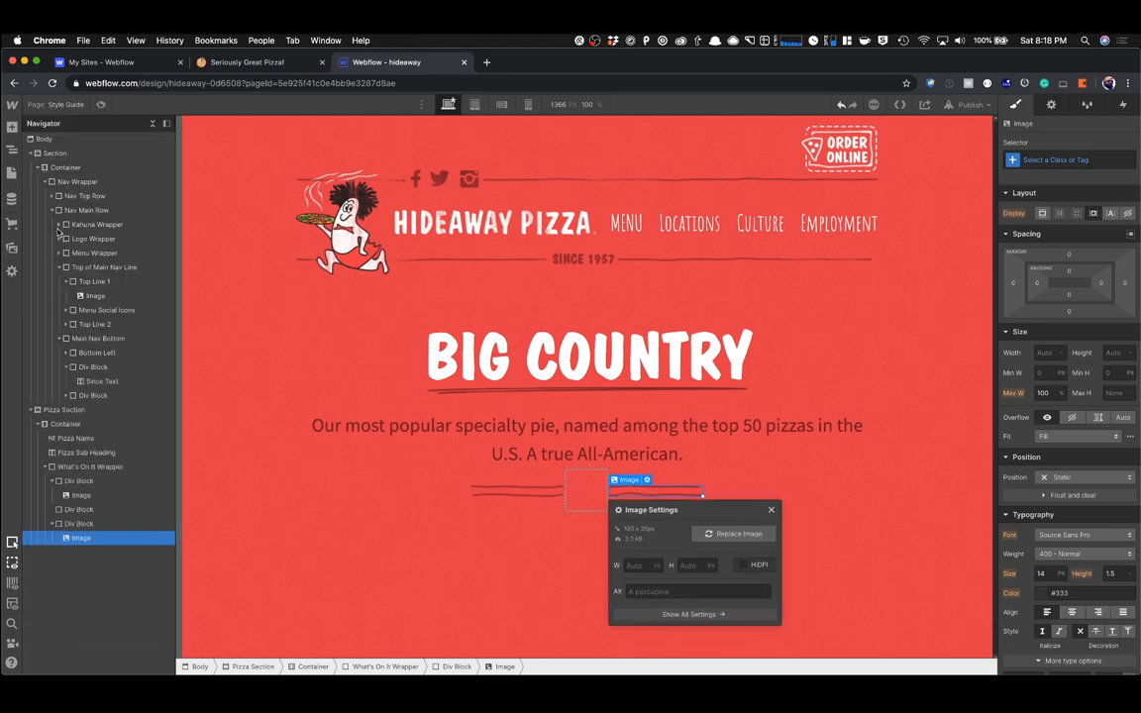
click(773, 510)
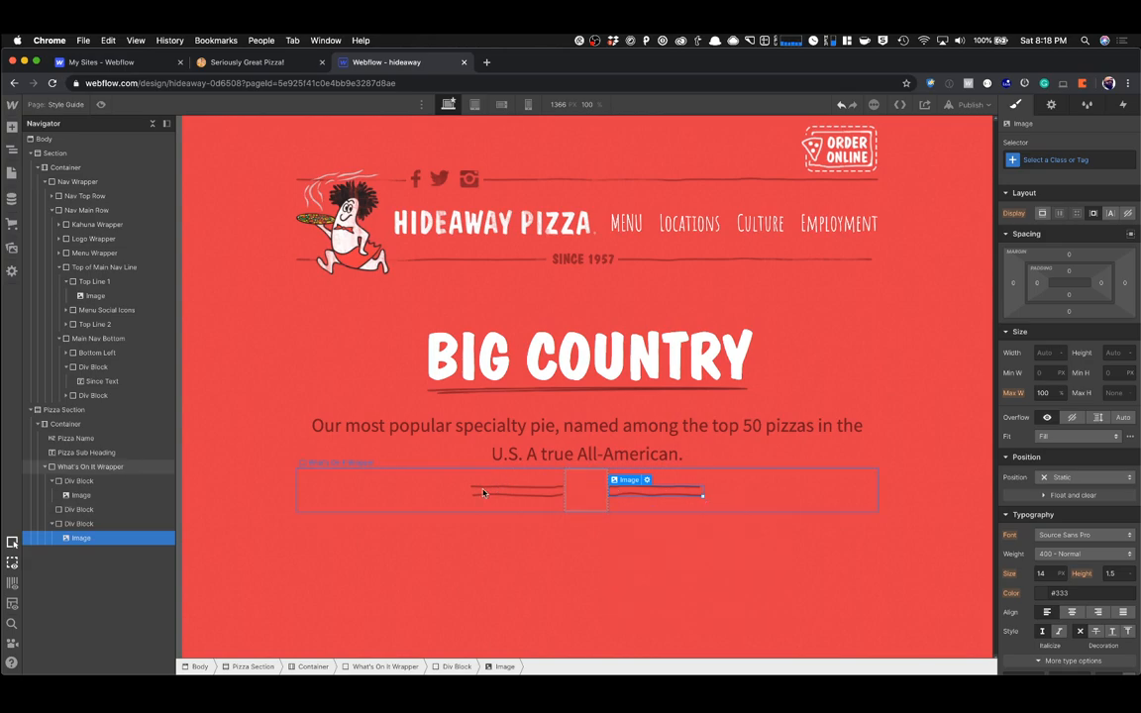
Insert a link block into the empty middle div block of the What's On It Wrapper.
click(353, 513)
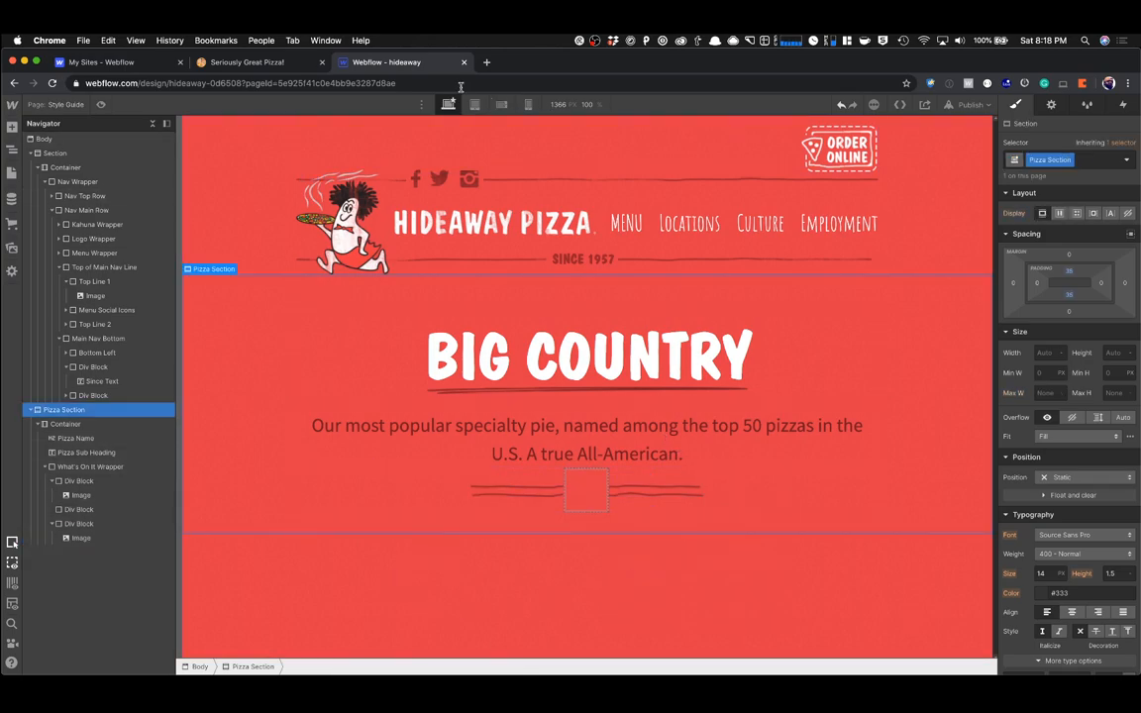
click(285, 65)
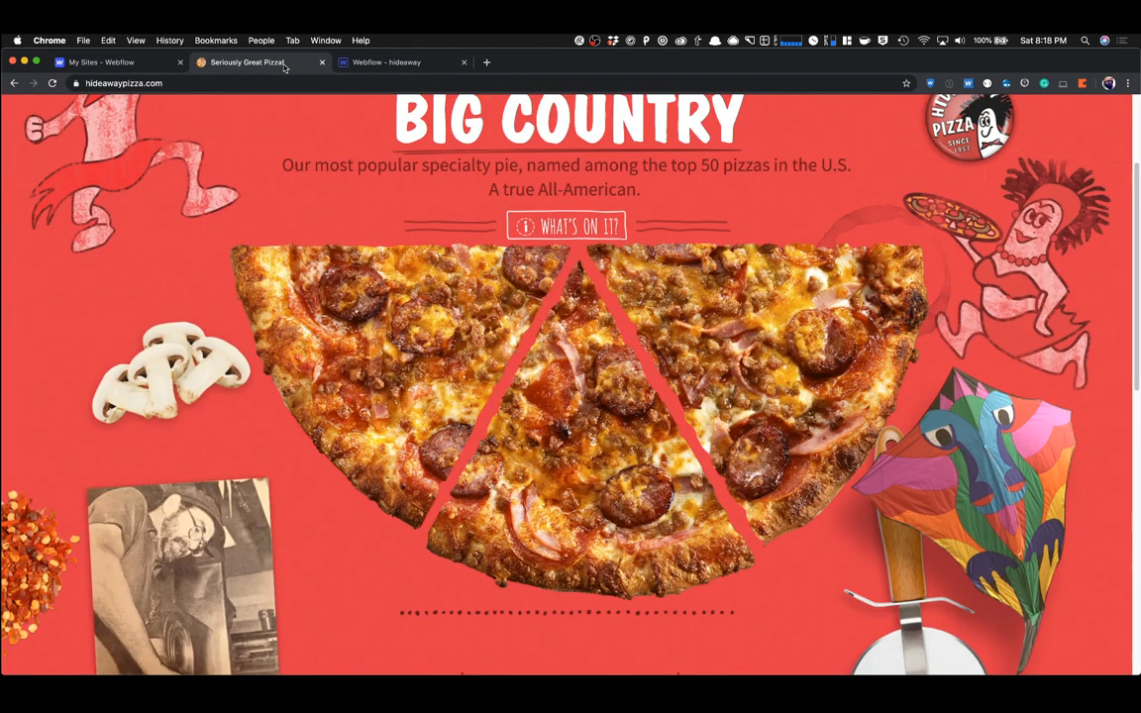
click(341, 63)
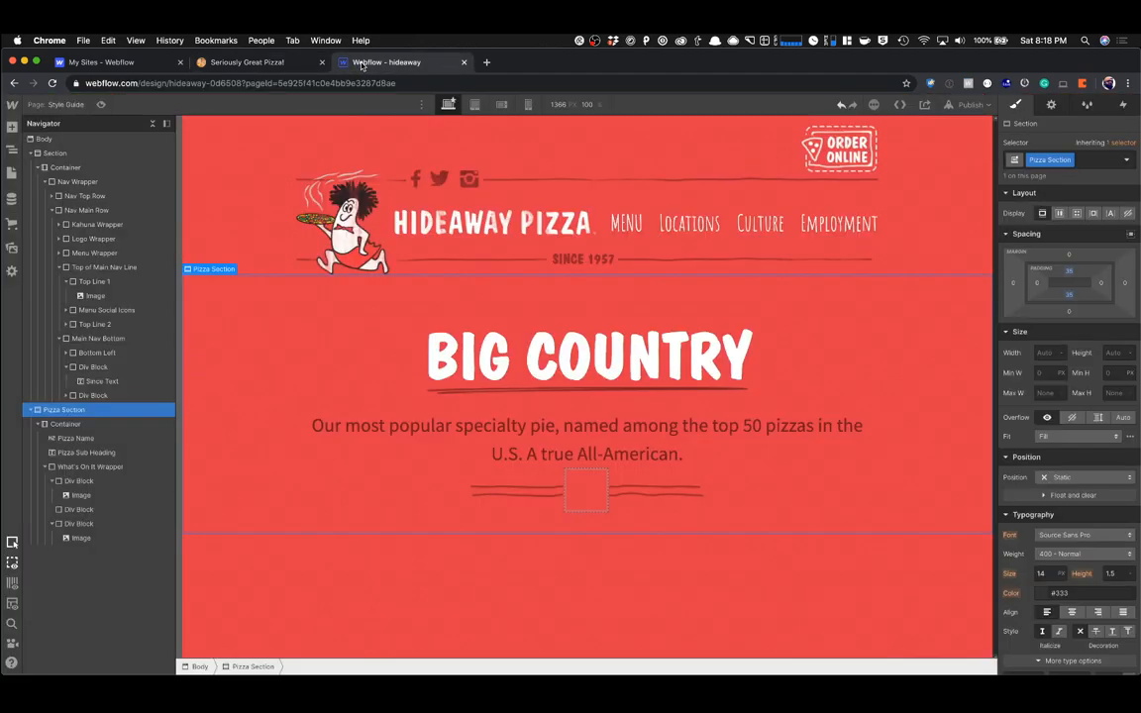
click(586, 492)
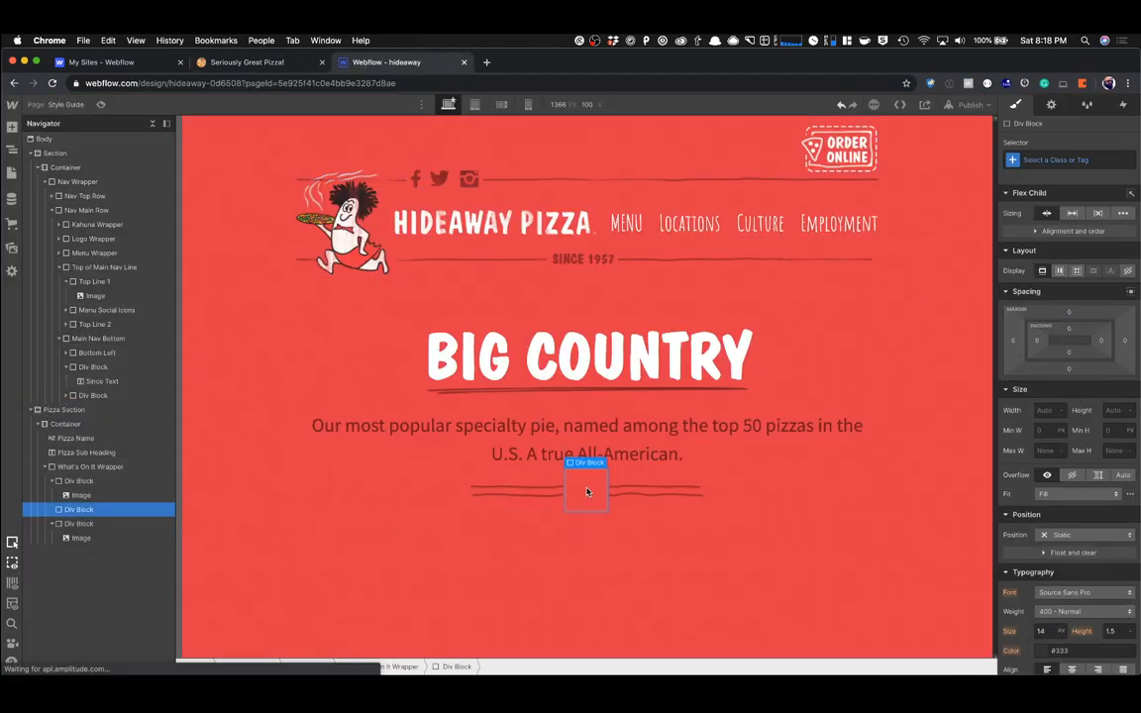
key(super+e)
text(link)
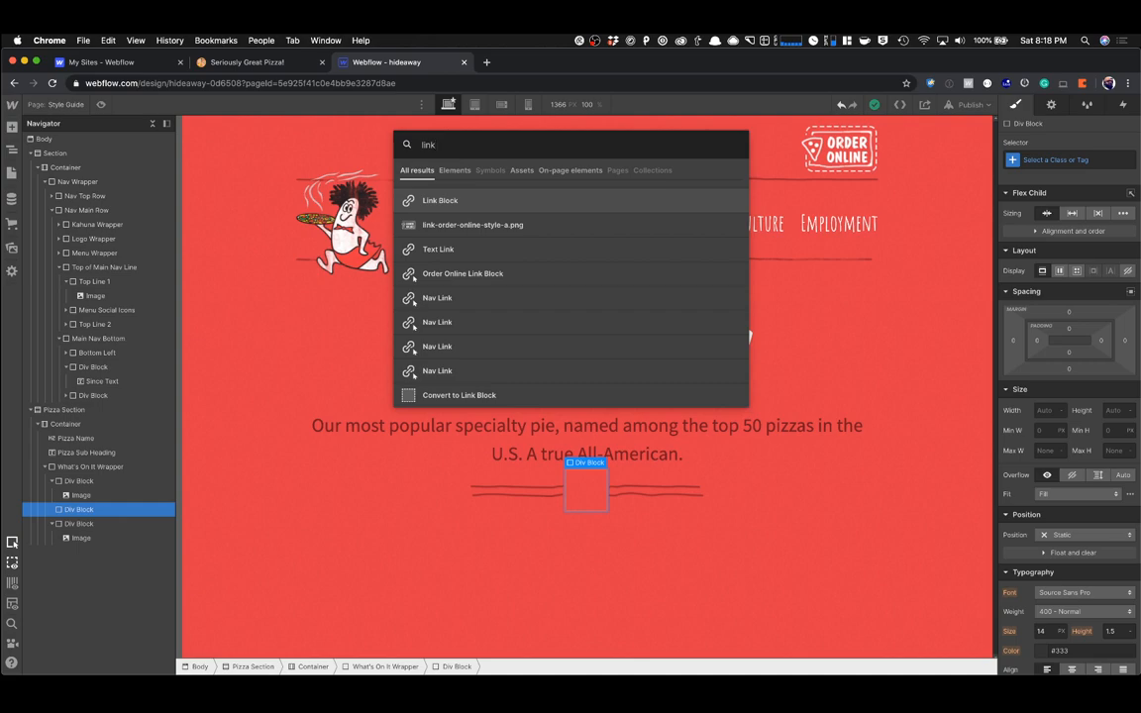
key(Return)
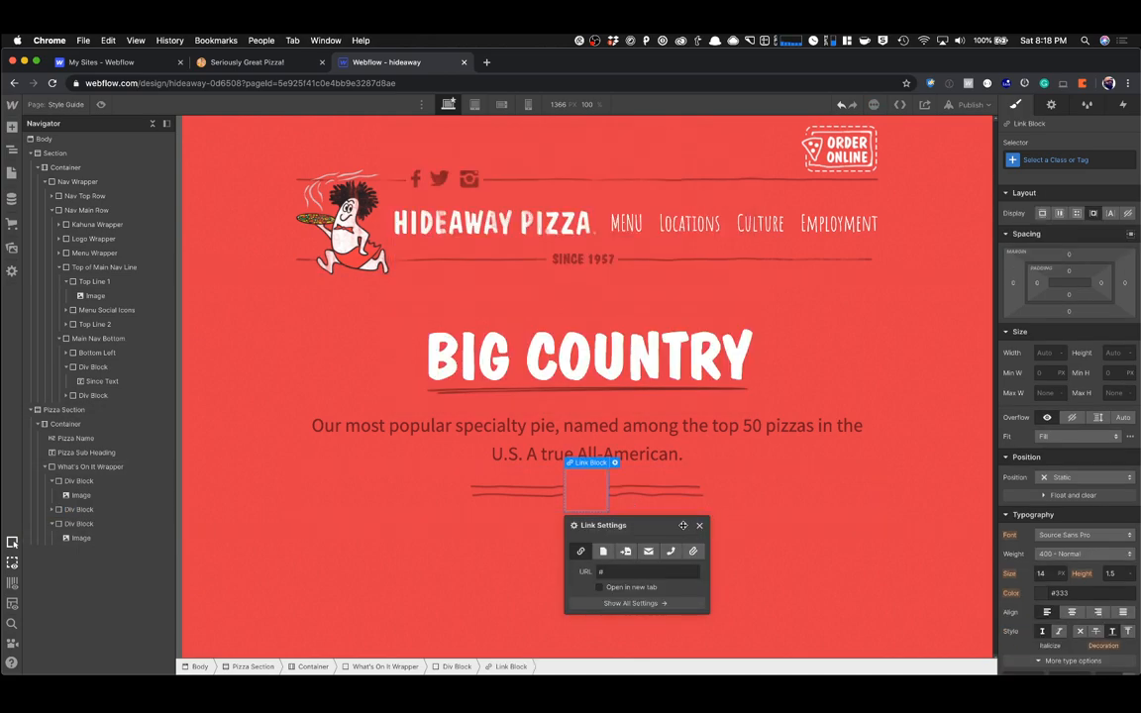
Give the new link block the class Button.
click(1042, 159)
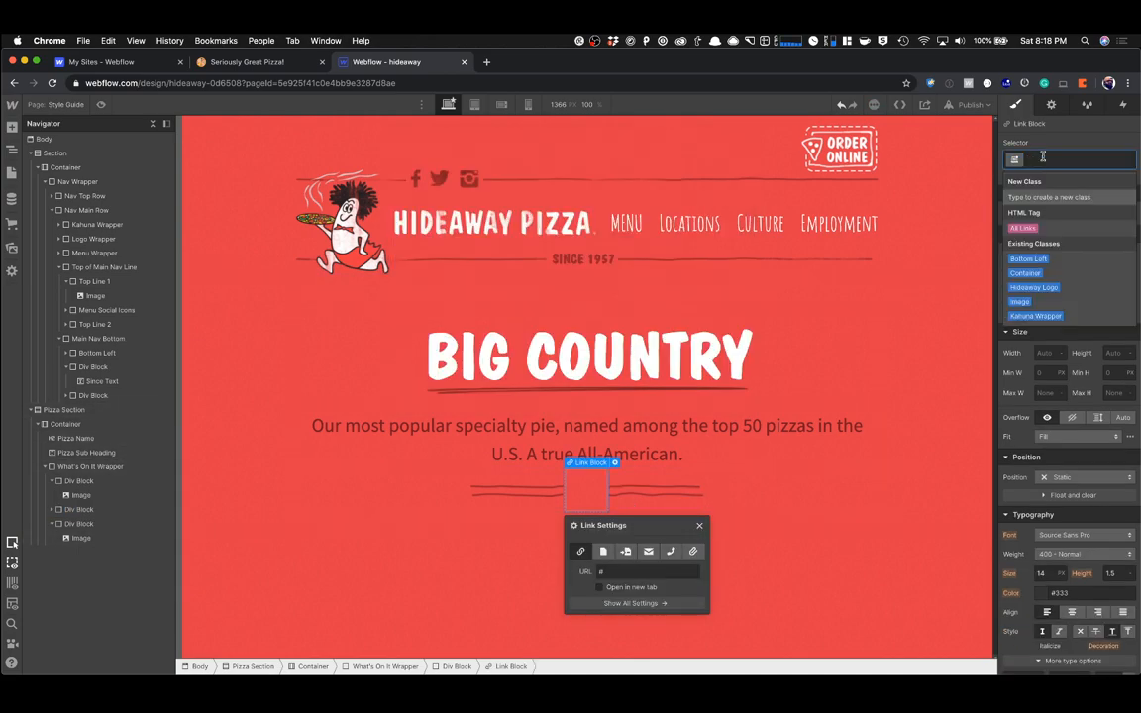
text(Button)
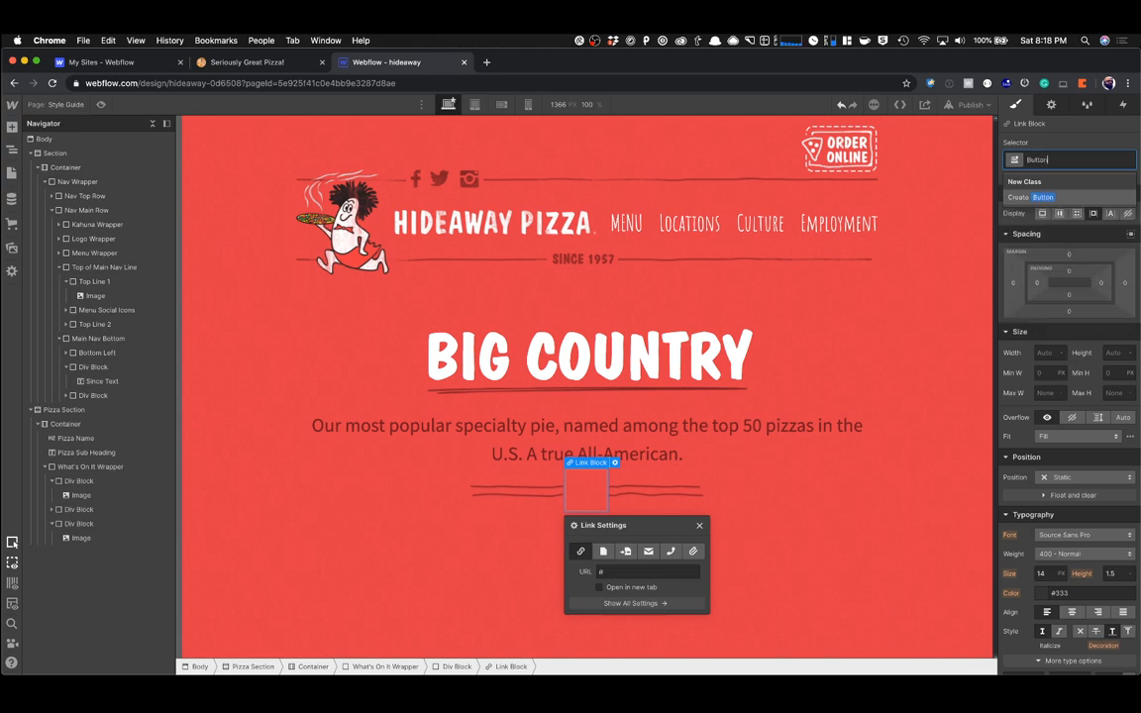
key(Return)
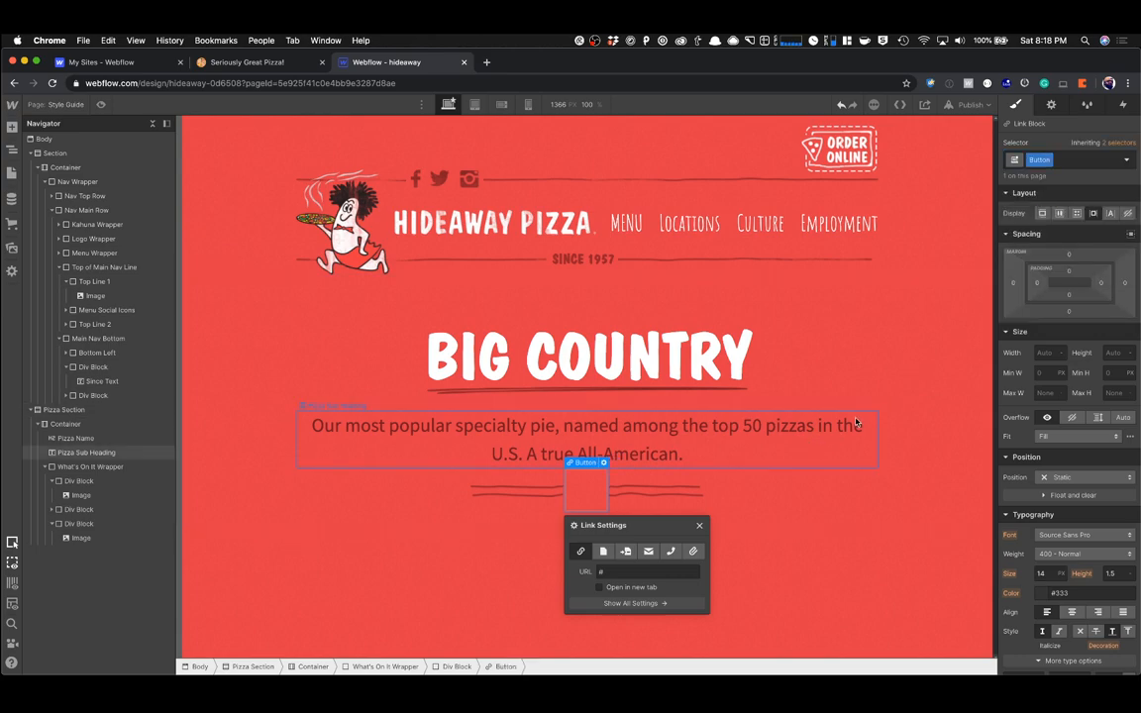
Add a background image to the Button link block and choose the btn-top-bottom-part.png asset for it.
scroll(1070, 377, down, 5)
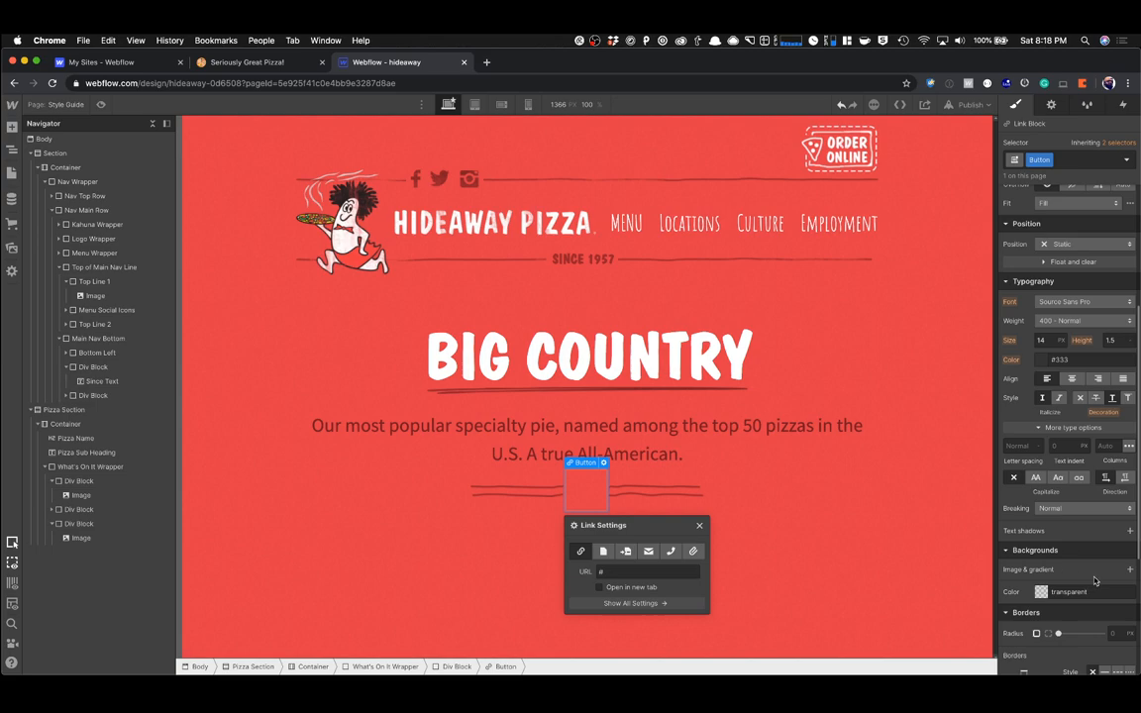
click(1129, 570)
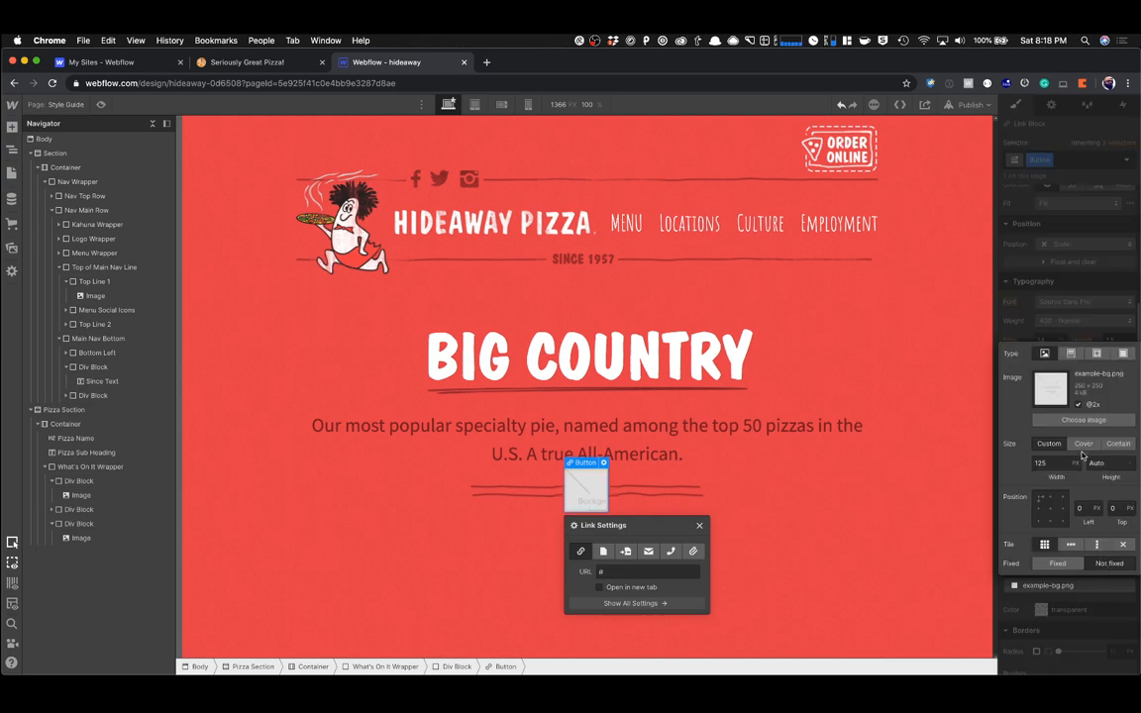
click(1084, 420)
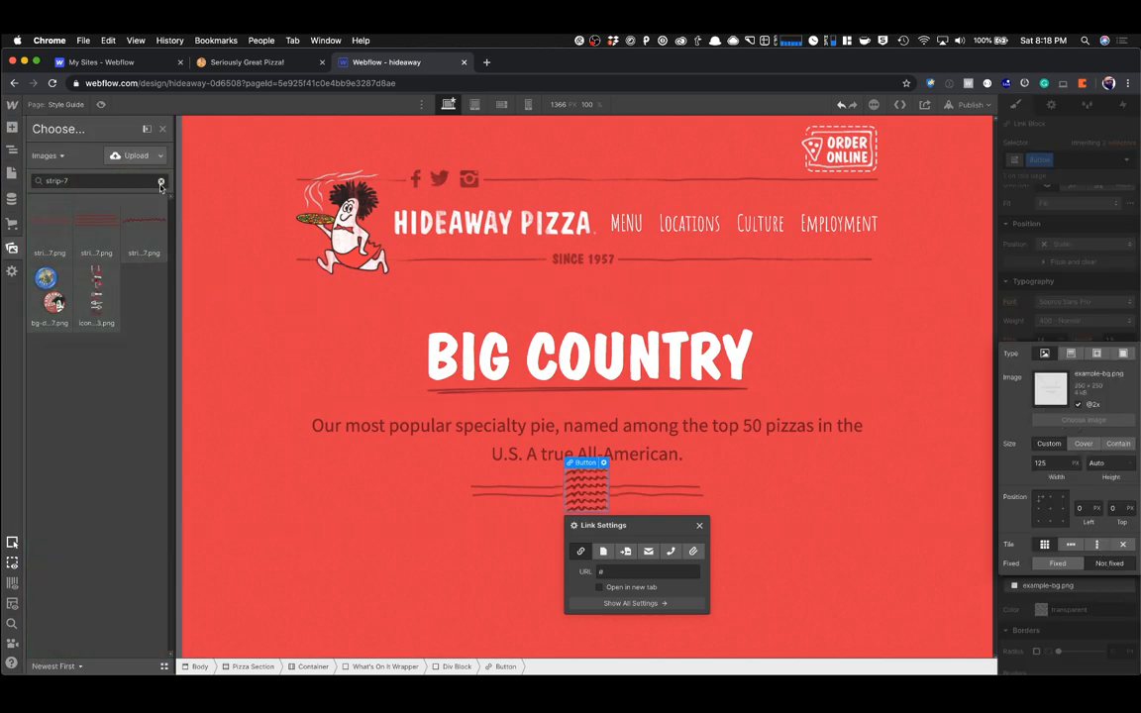
click(160, 181)
scroll(117, 447, down, 5)
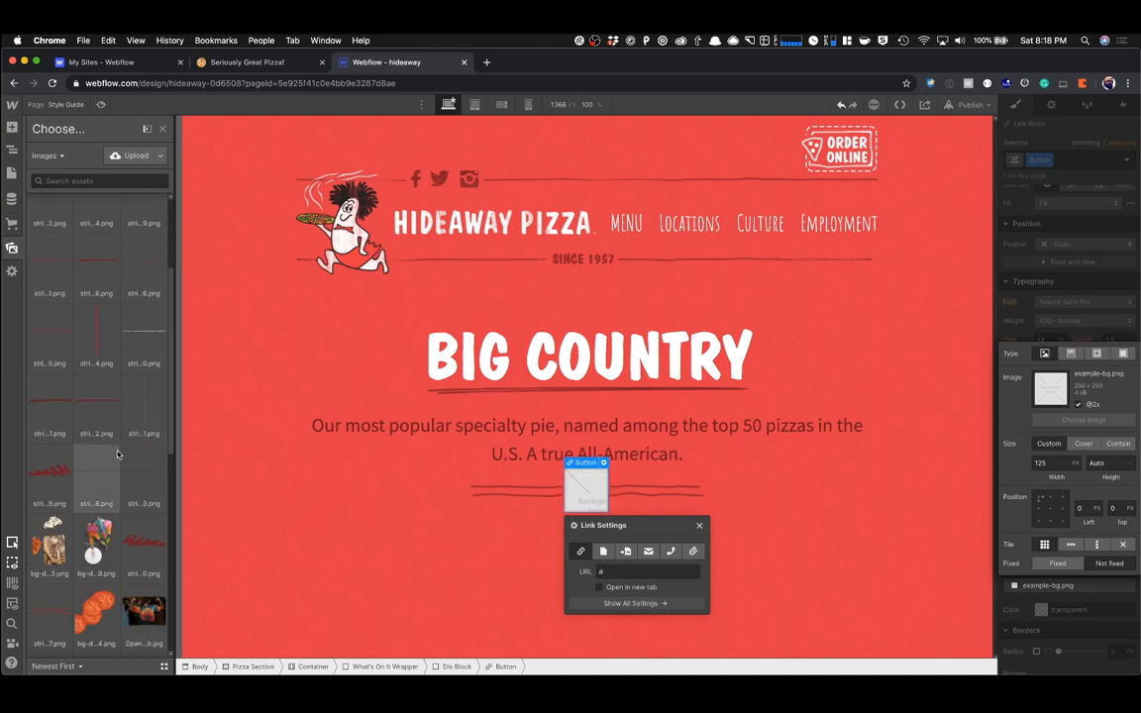
scroll(120, 446, down, 4)
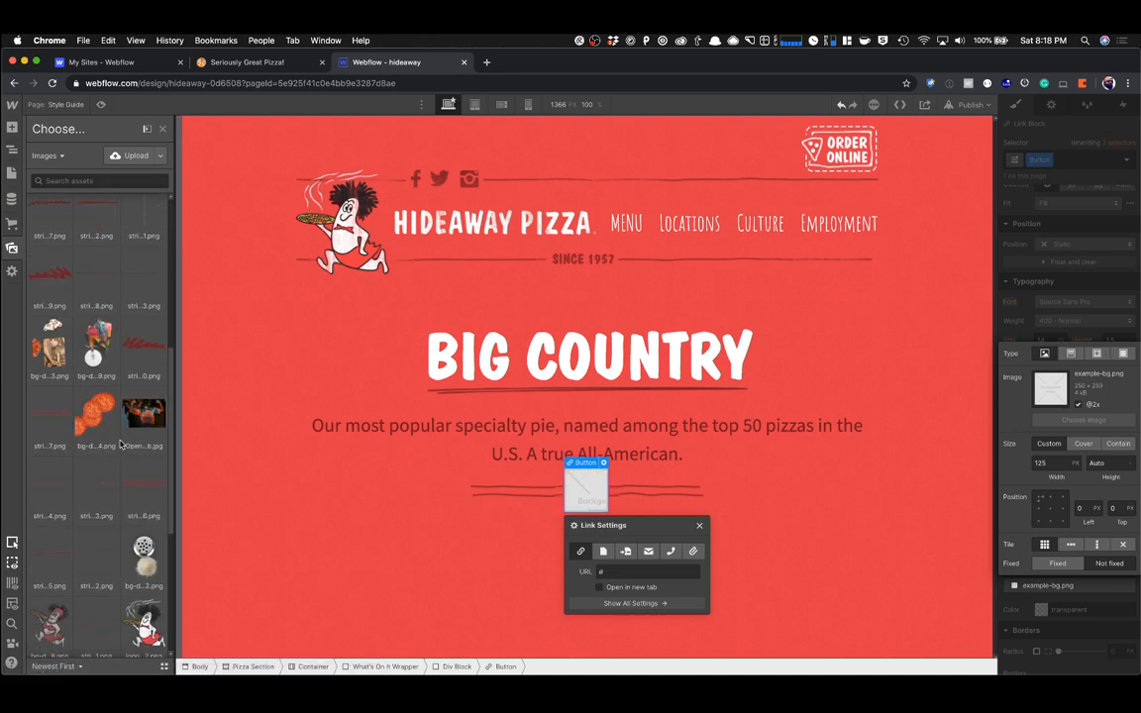
click(145, 544)
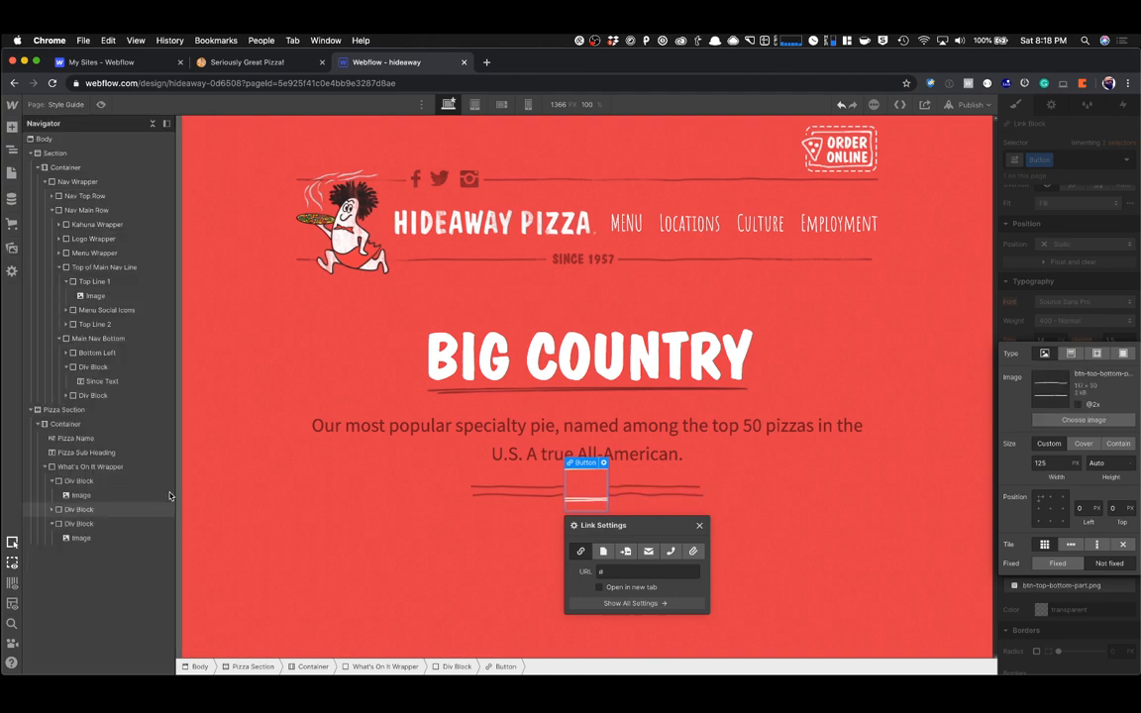
click(844, 456)
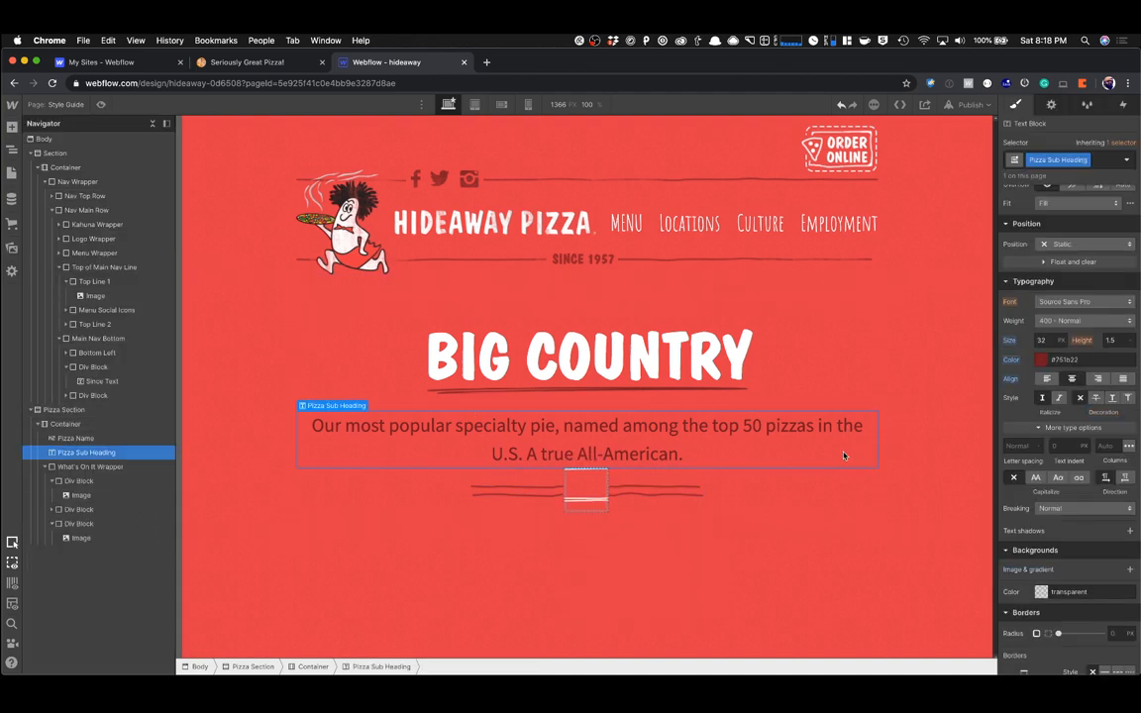
Set the Button's background image to tile horizontally only, checking the What's On It? button on the Hideaway Pizza site for reference.
click(597, 505)
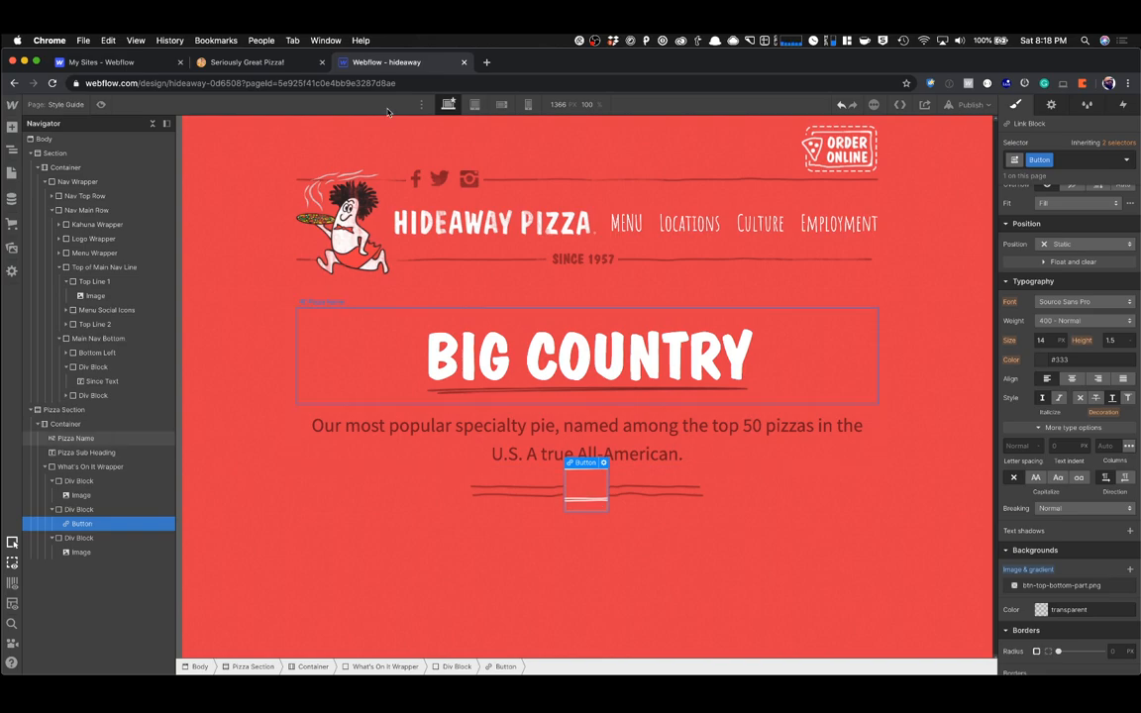
click(285, 68)
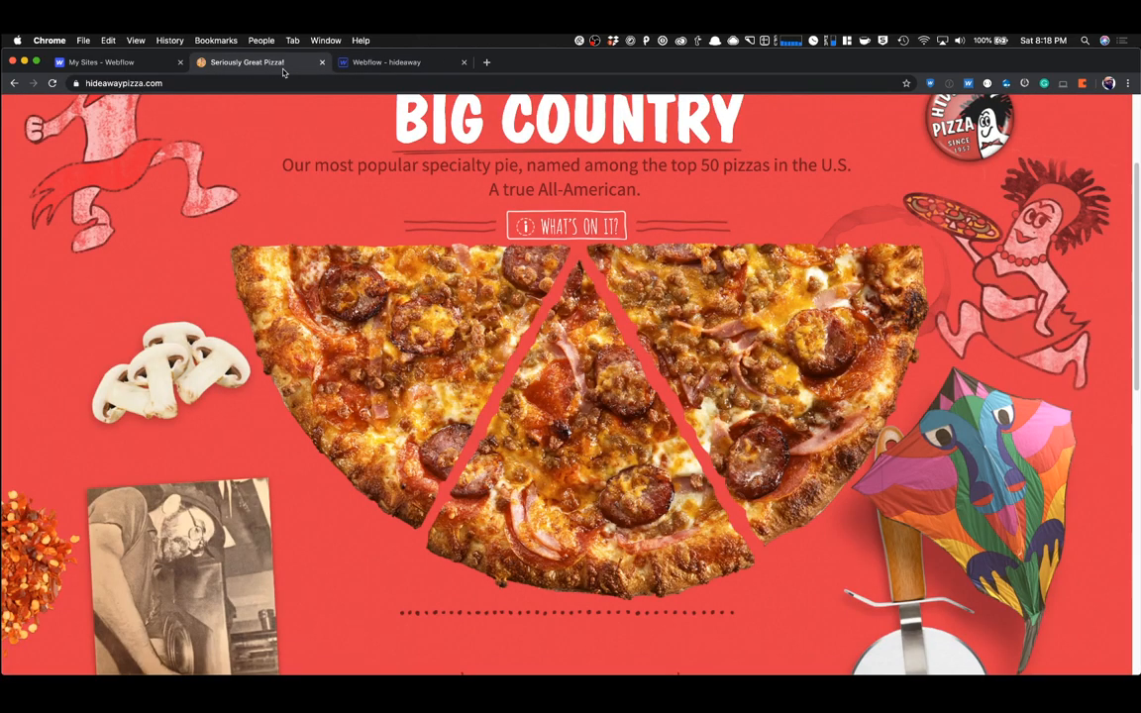
click(370, 65)
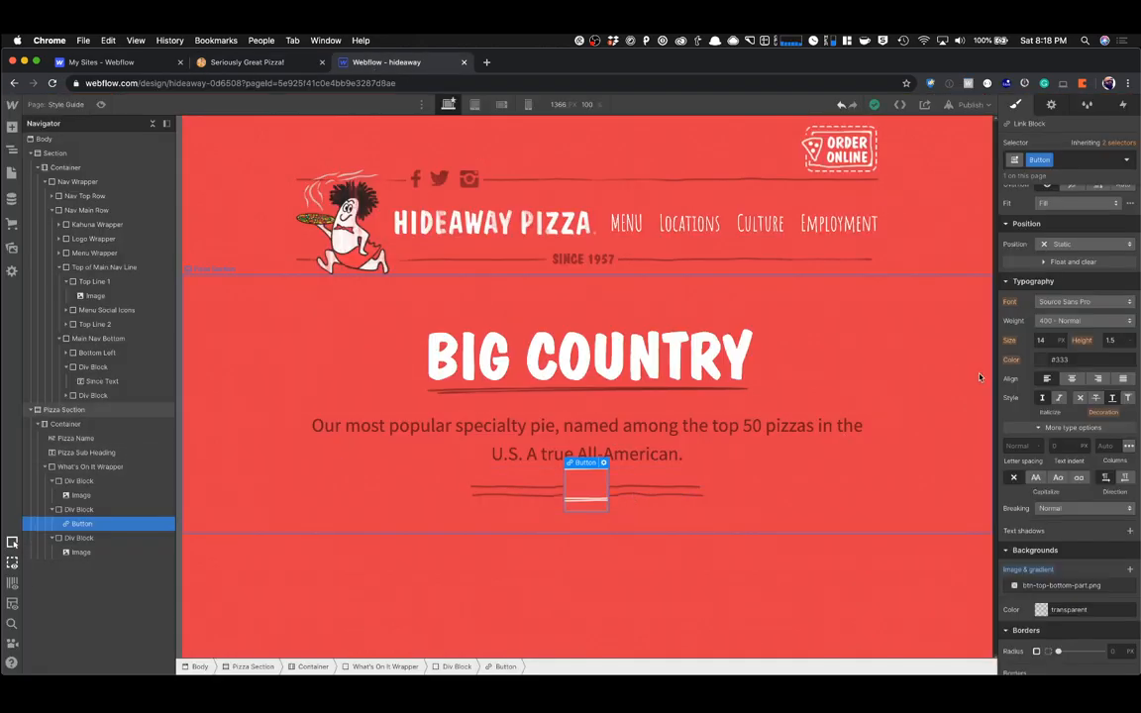
click(1060, 586)
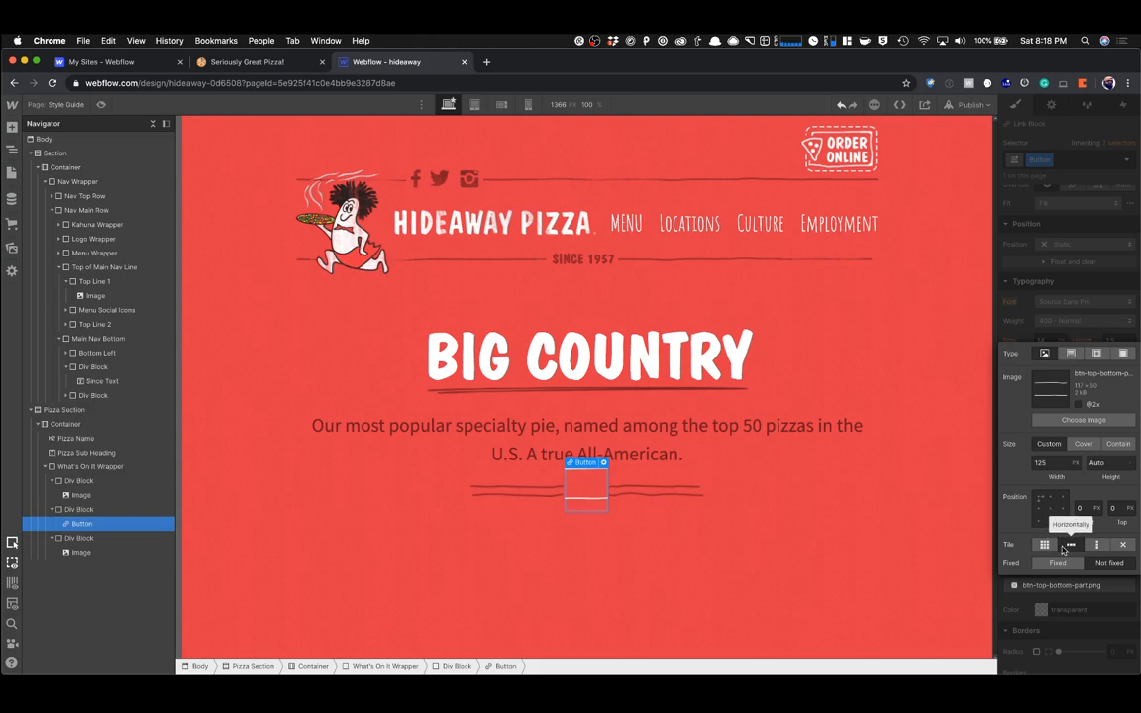
click(263, 65)
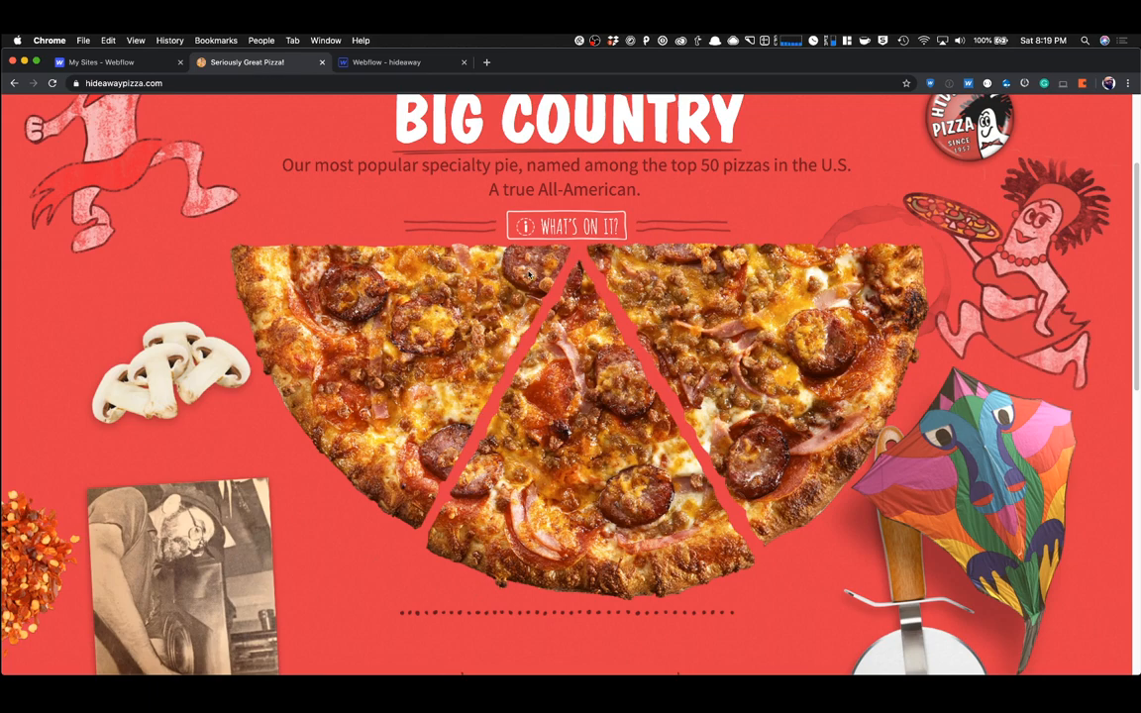
key(super+shift+4)
key(Escape)
click(378, 62)
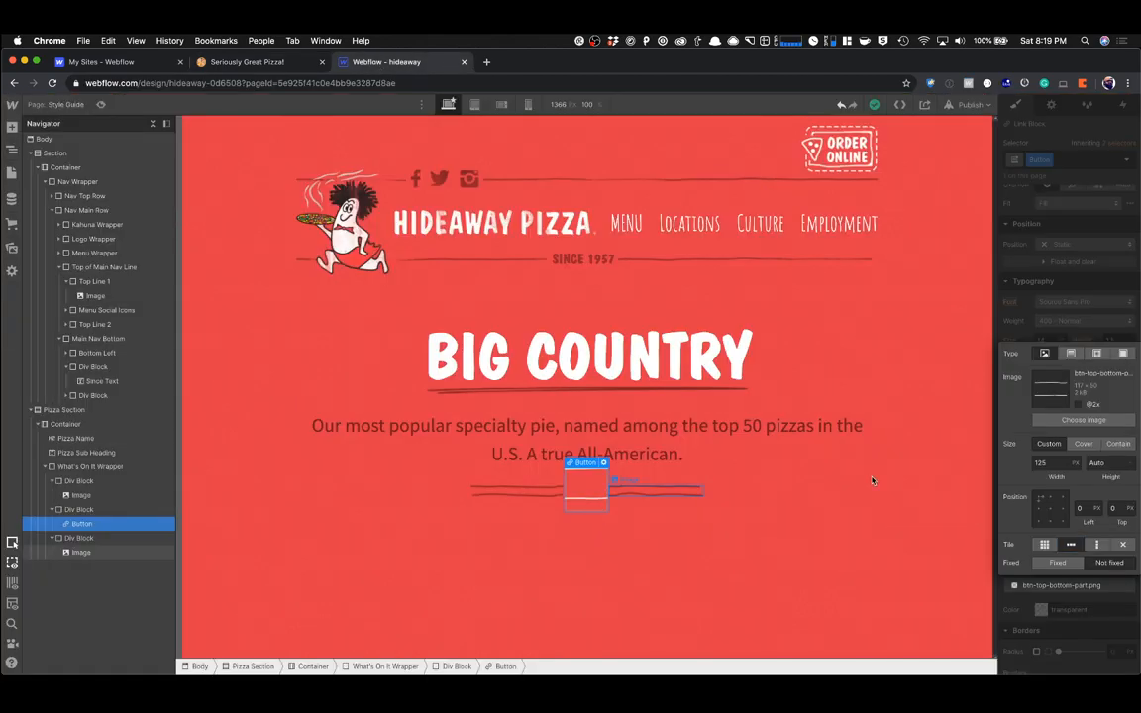
click(1062, 342)
Set the Button's height to 50 px and its left and right padding to 25 px.
scroll(1100, 267, up, 2)
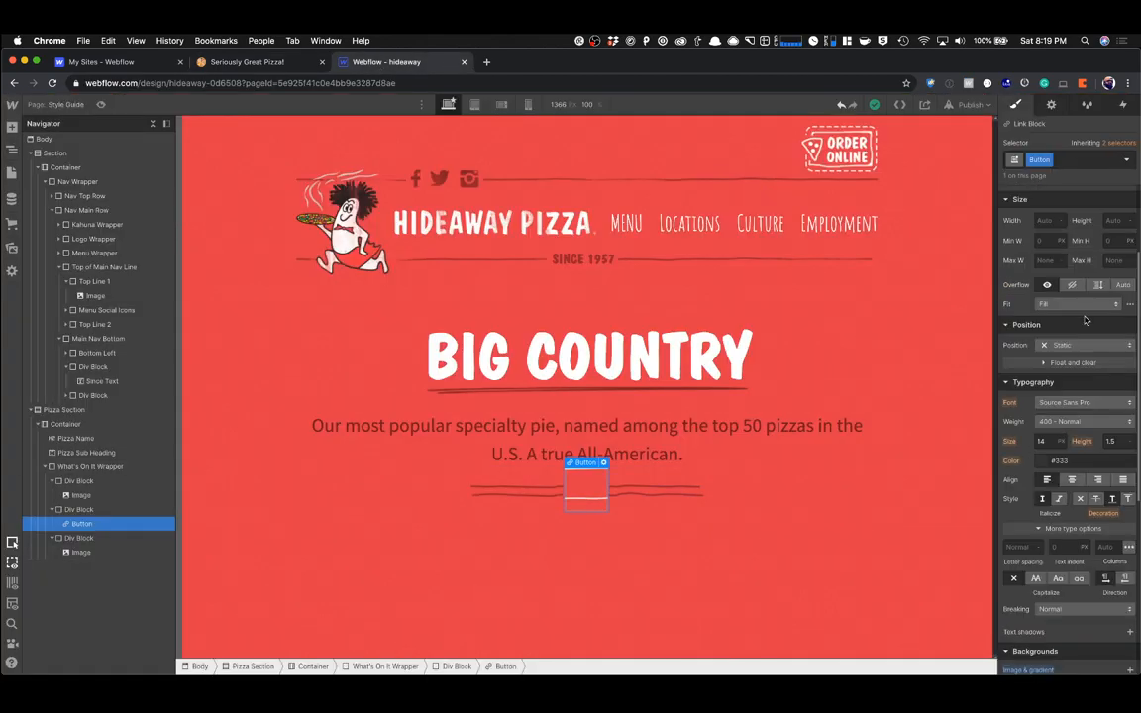
click(1112, 241)
click(1114, 219)
text(50)
key(Tab)
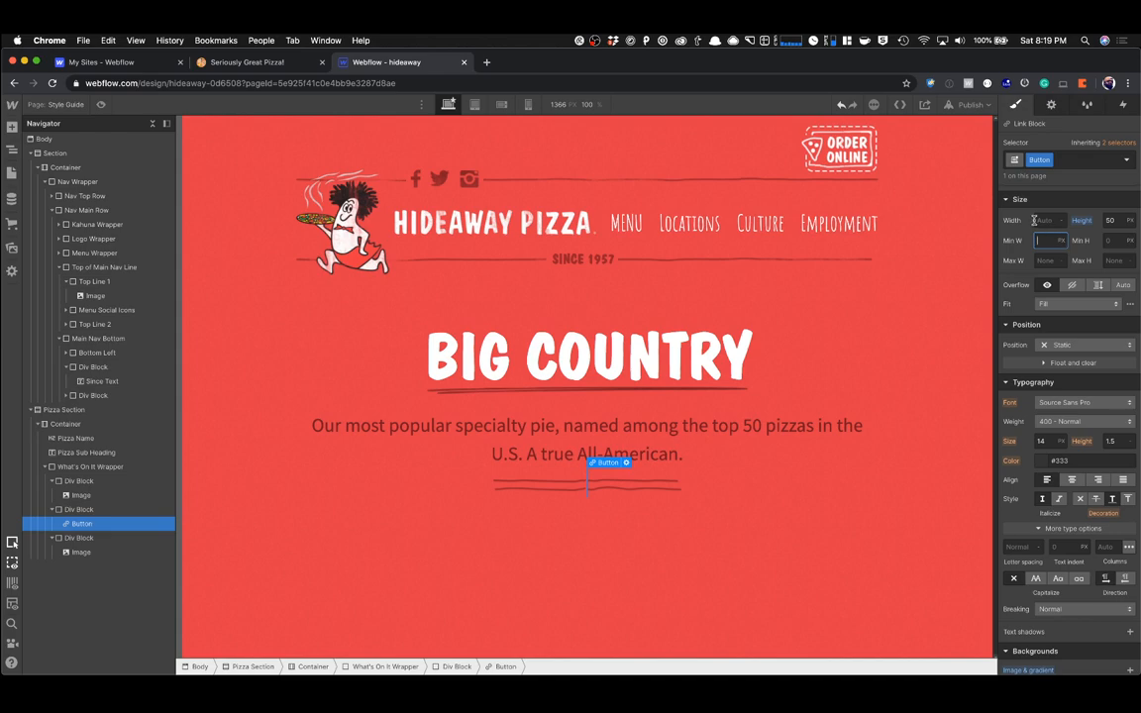
click(1030, 262)
drag(1038, 279, 1051, 280)
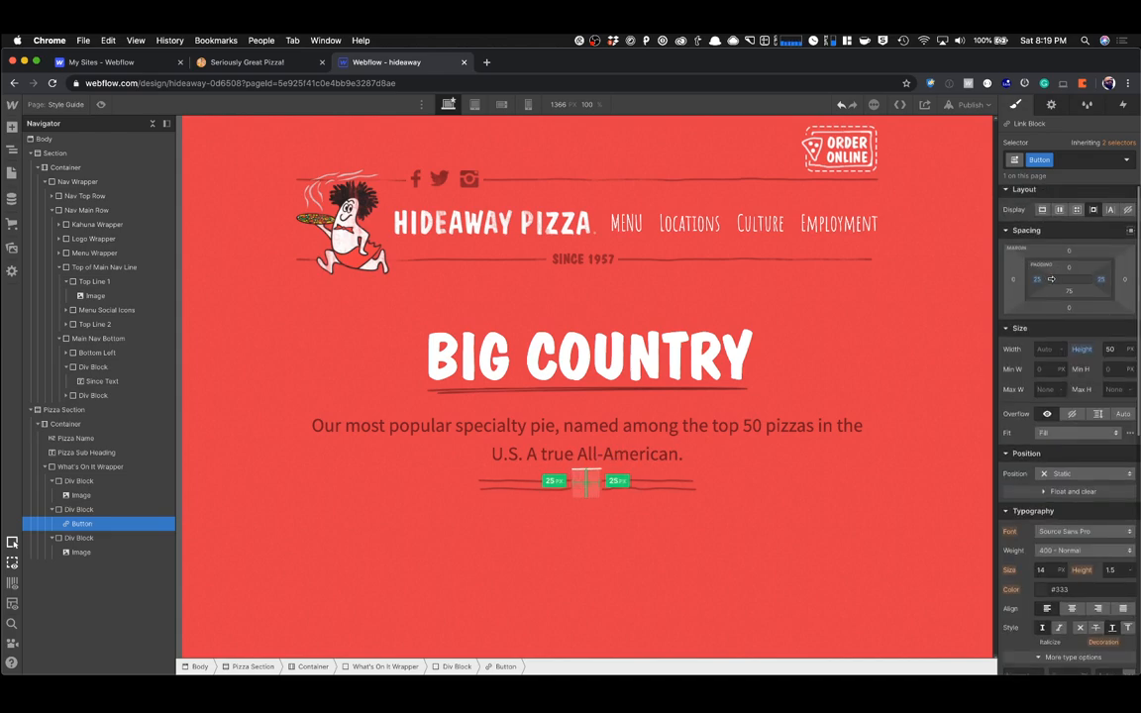
click(611, 463)
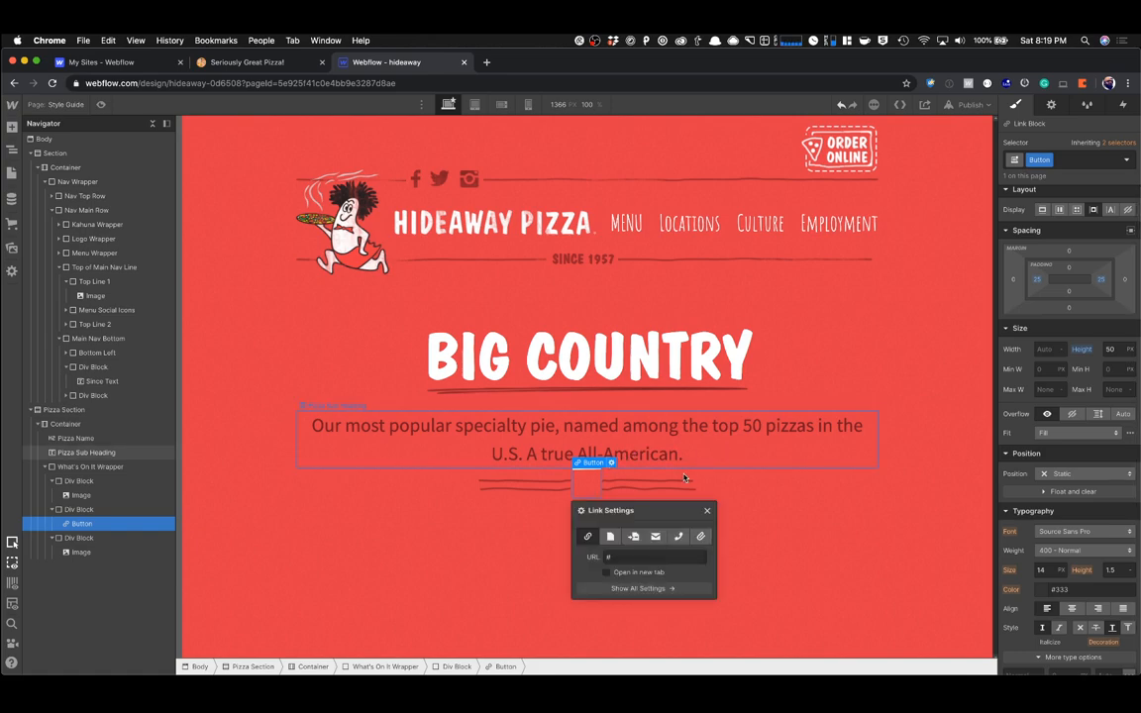
Set the custom width of the Button's btn-top-bottom-part.png background image to 112 px.
scroll(1068, 490, down, 5)
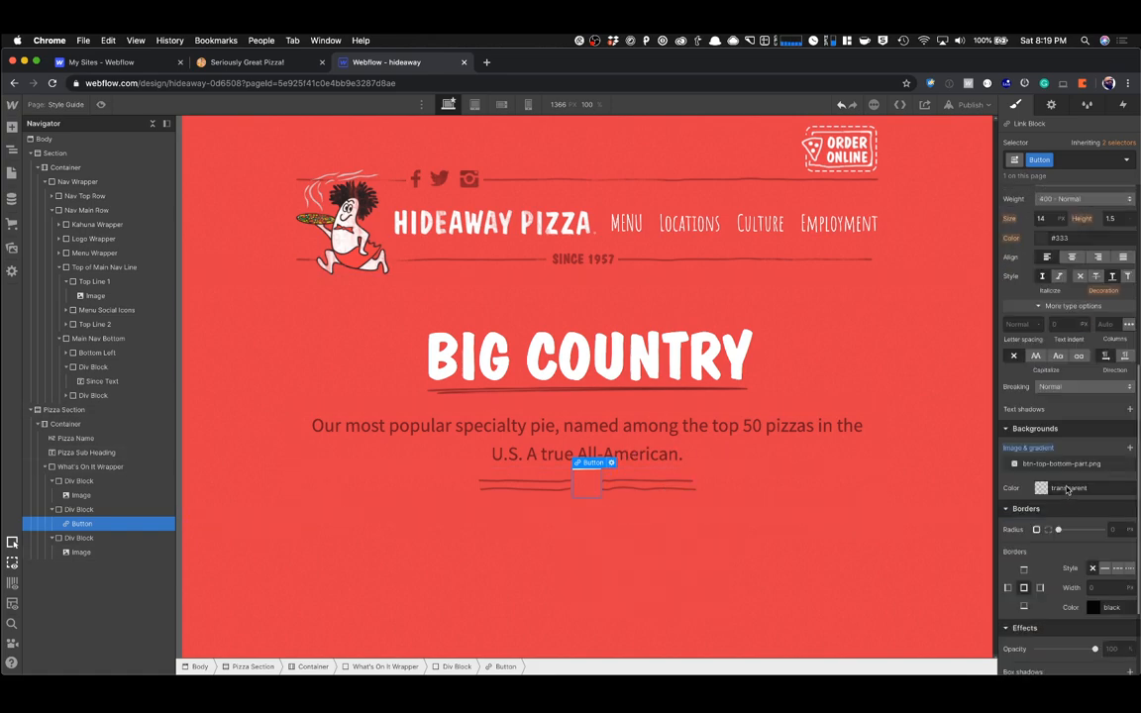
click(1061, 463)
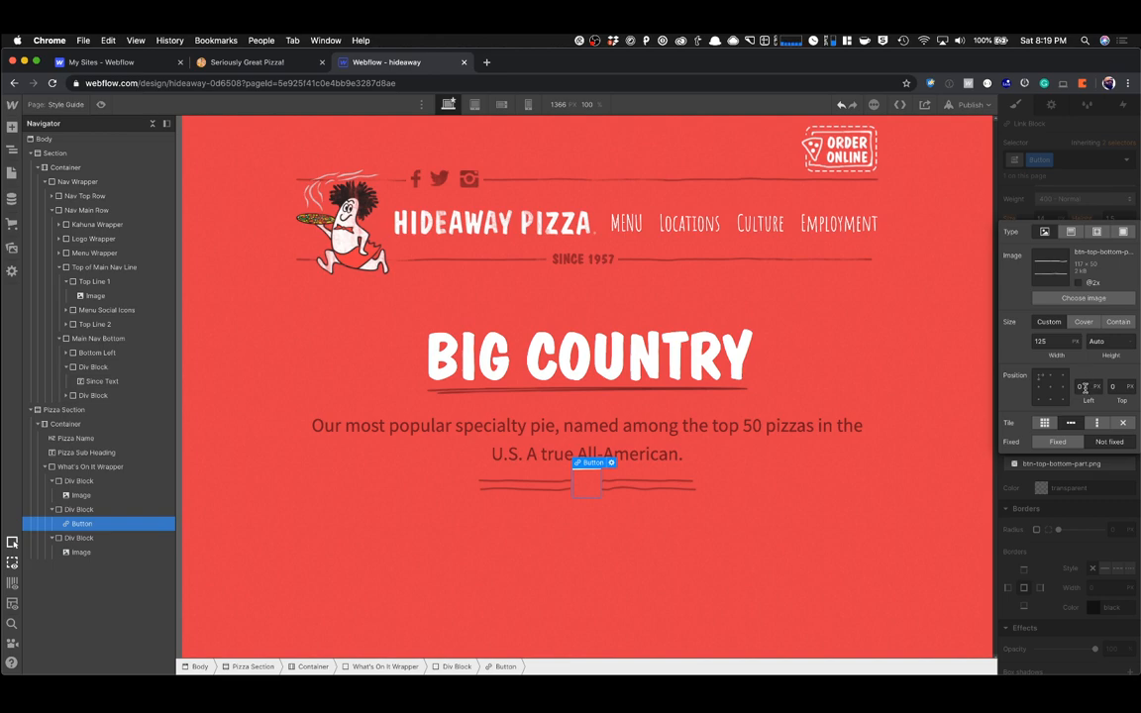
click(1055, 340)
text(124)
key(shift+Down)
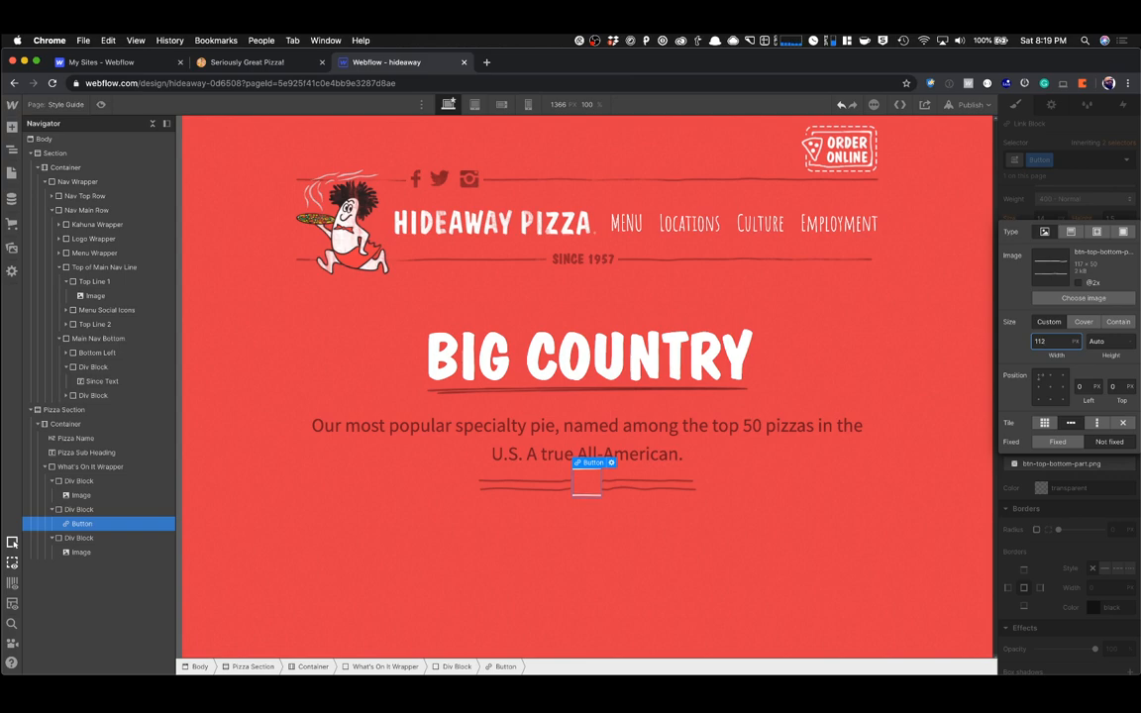
click(739, 517)
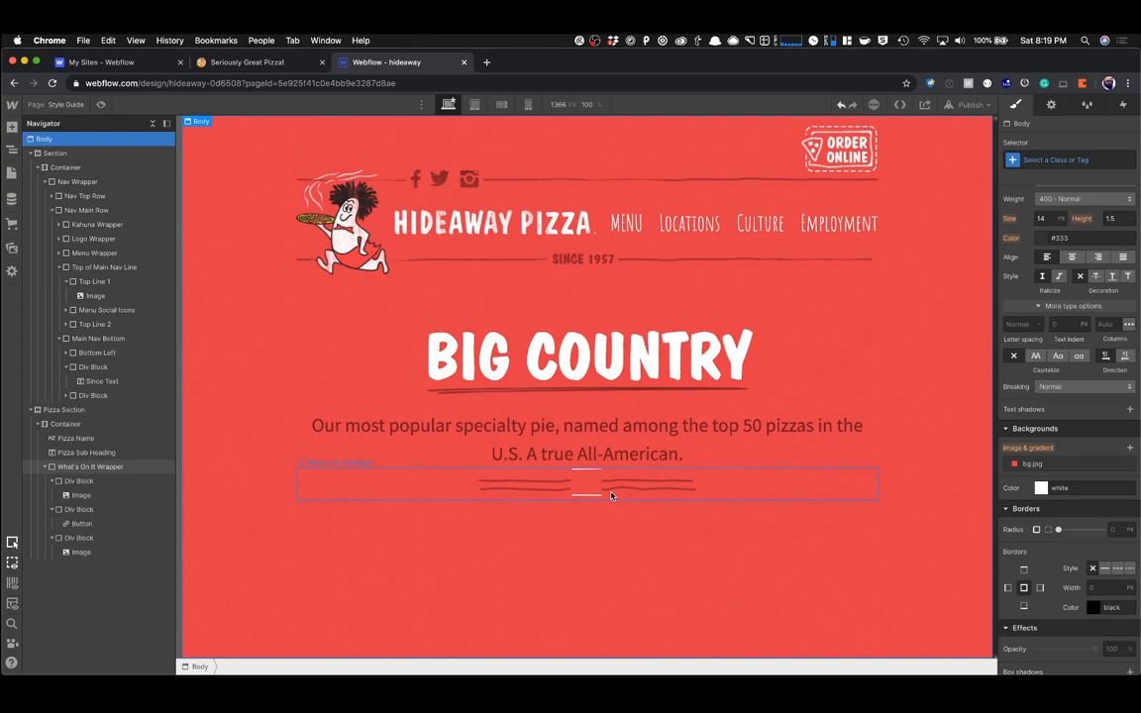
Insert a text block inside the Button link block.
click(573, 484)
key(super+e)
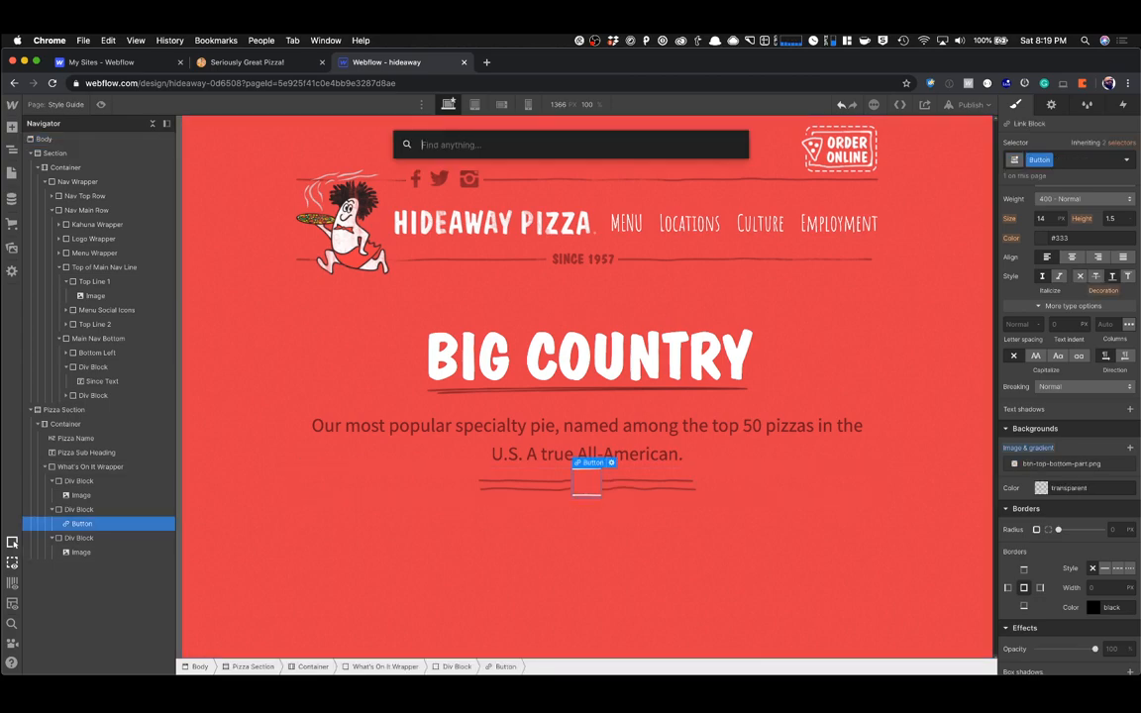
text(text)
key(Down)
key(Return)
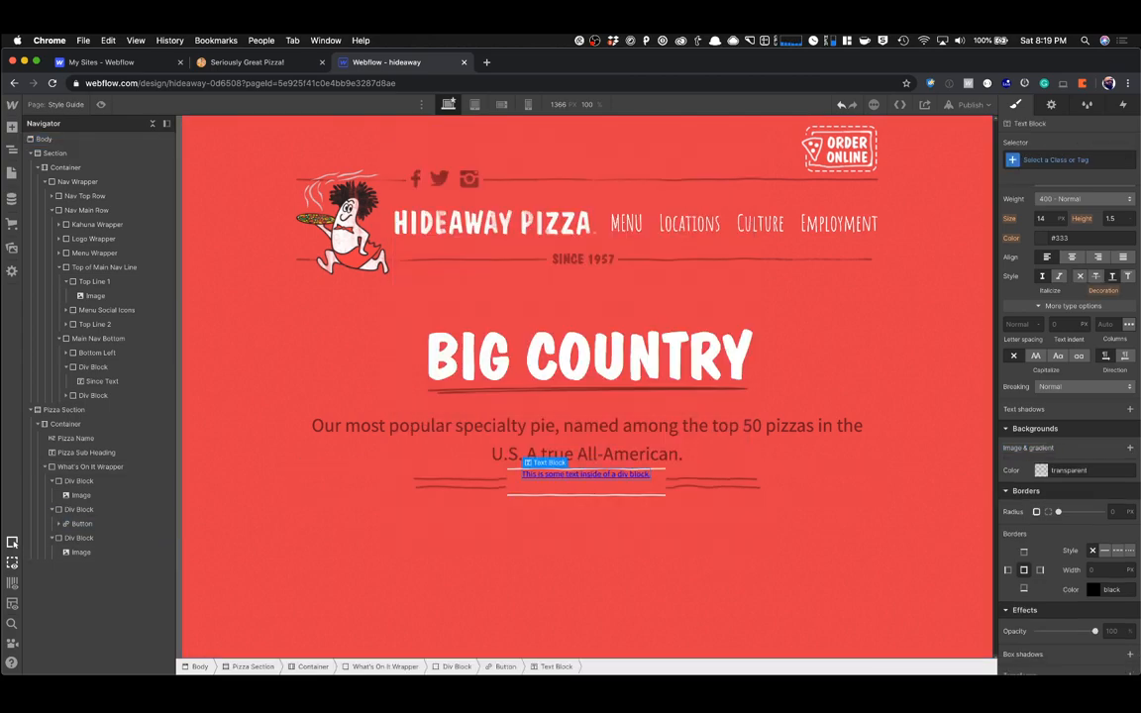
Make the Button a horizontal flex layout with its children aligned and justified to the center.
click(563, 496)
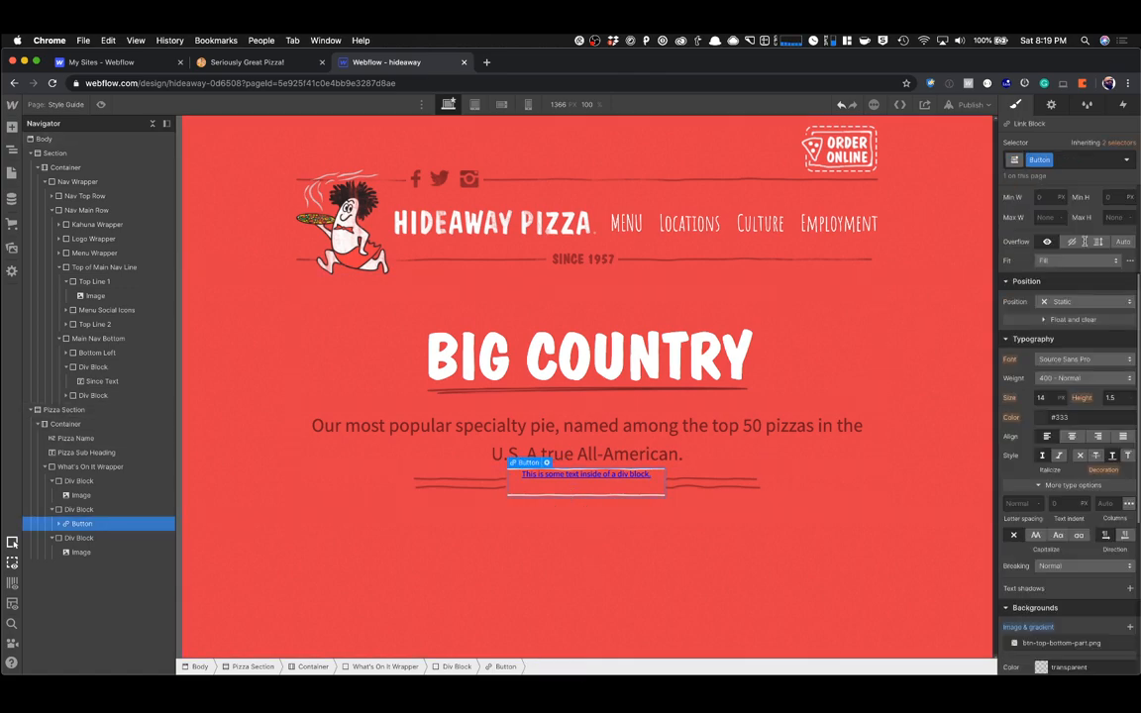
click(1059, 213)
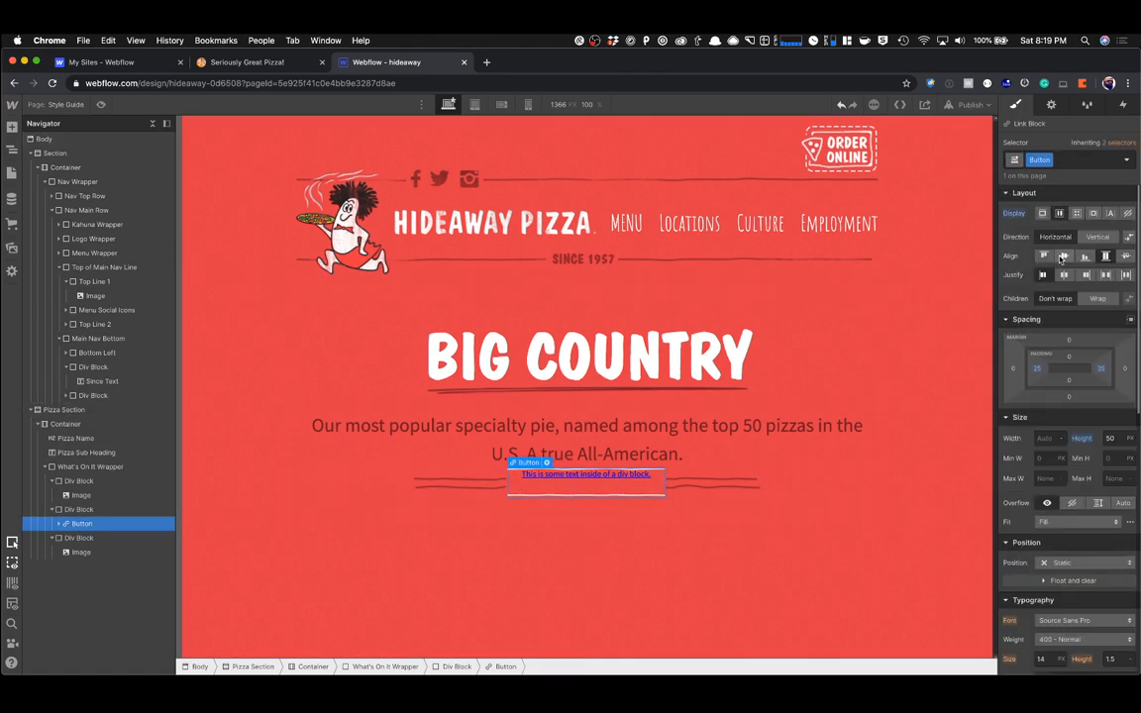
click(1065, 275)
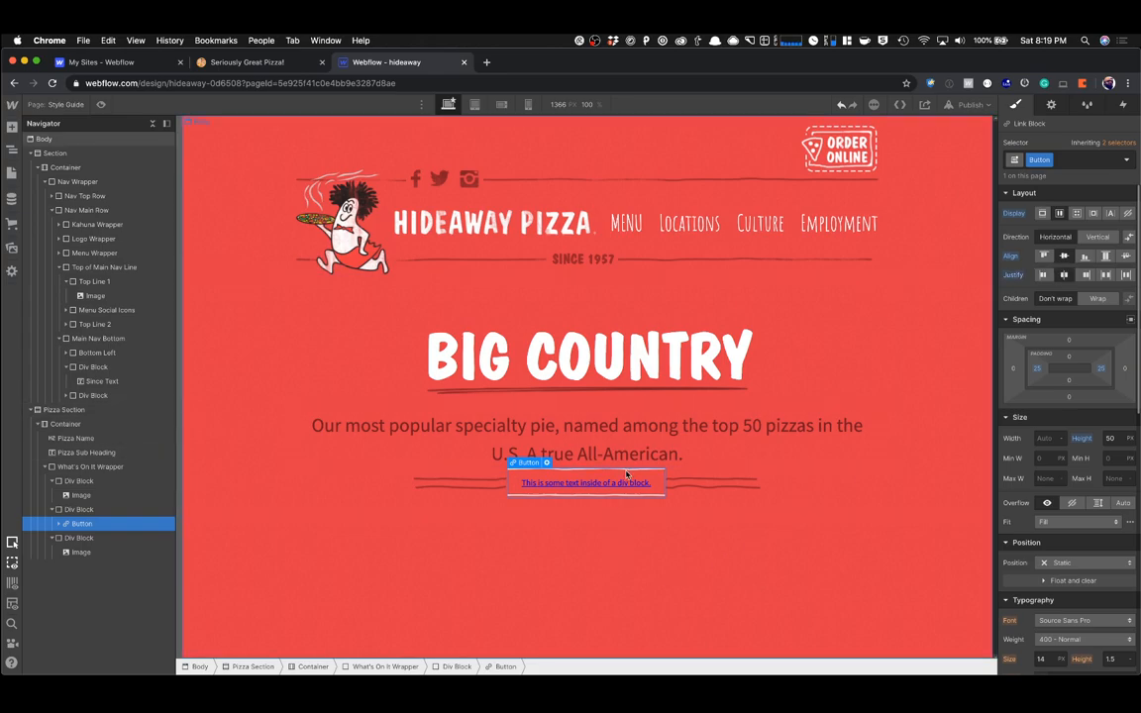
Check the button on the reference site, then replace the Button's placeholder text with WHAT'S ON IT?
click(249, 62)
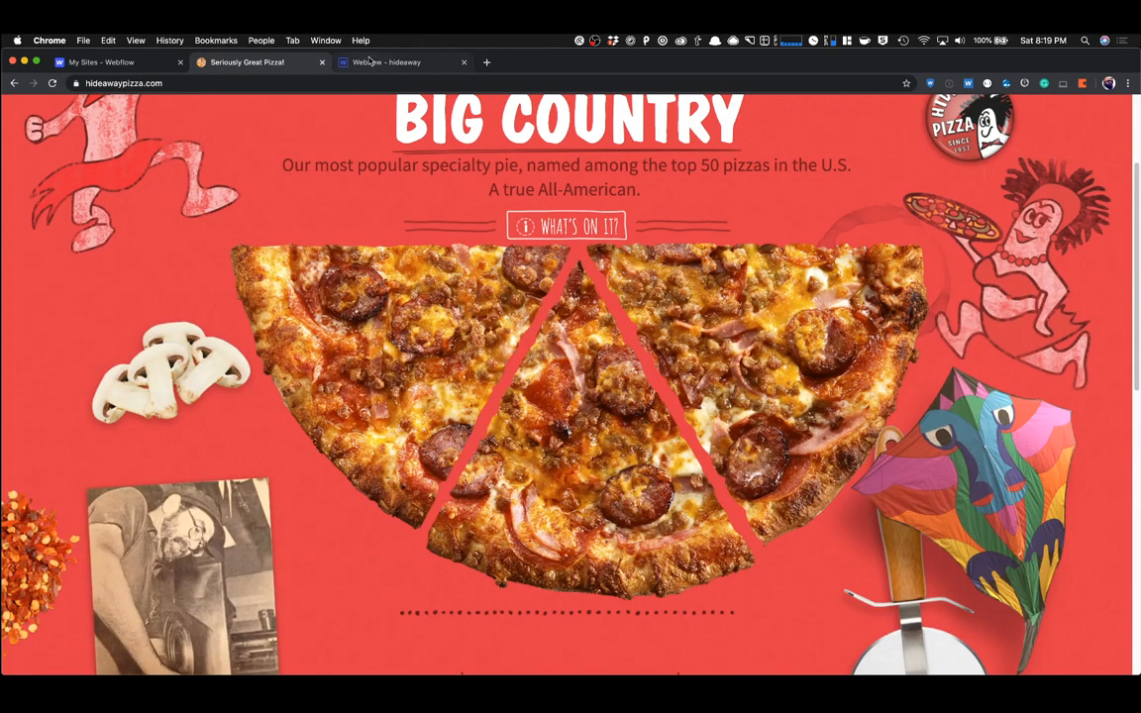
click(386, 62)
double_click(578, 485)
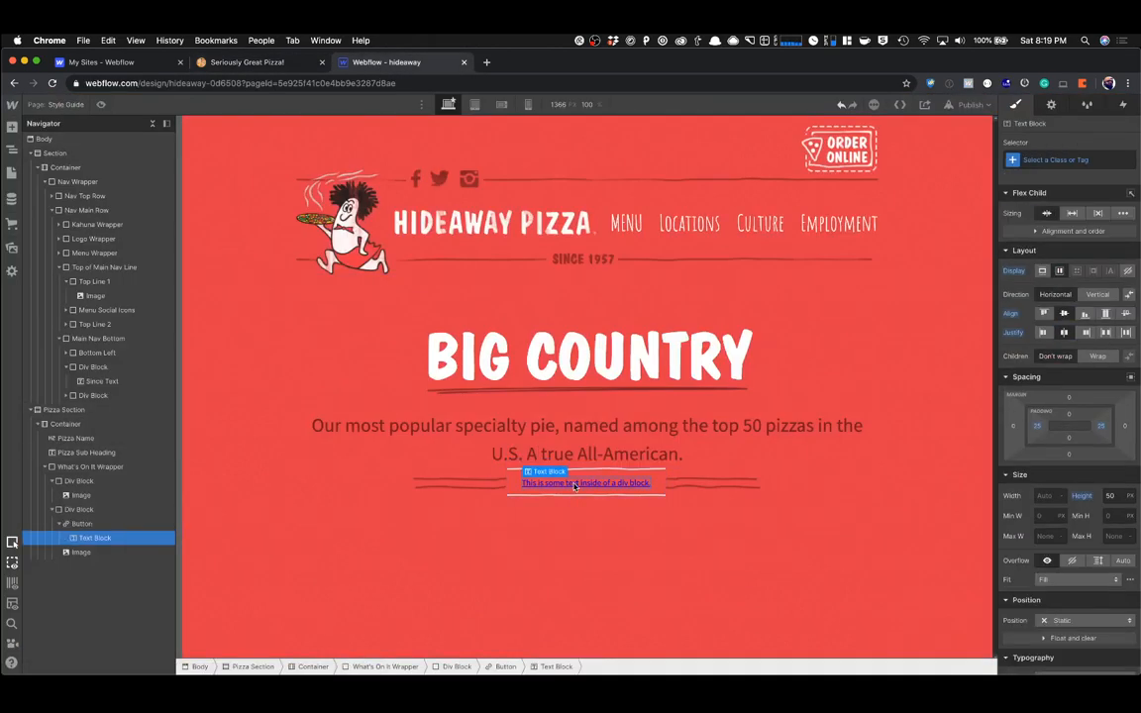
text(WHA)
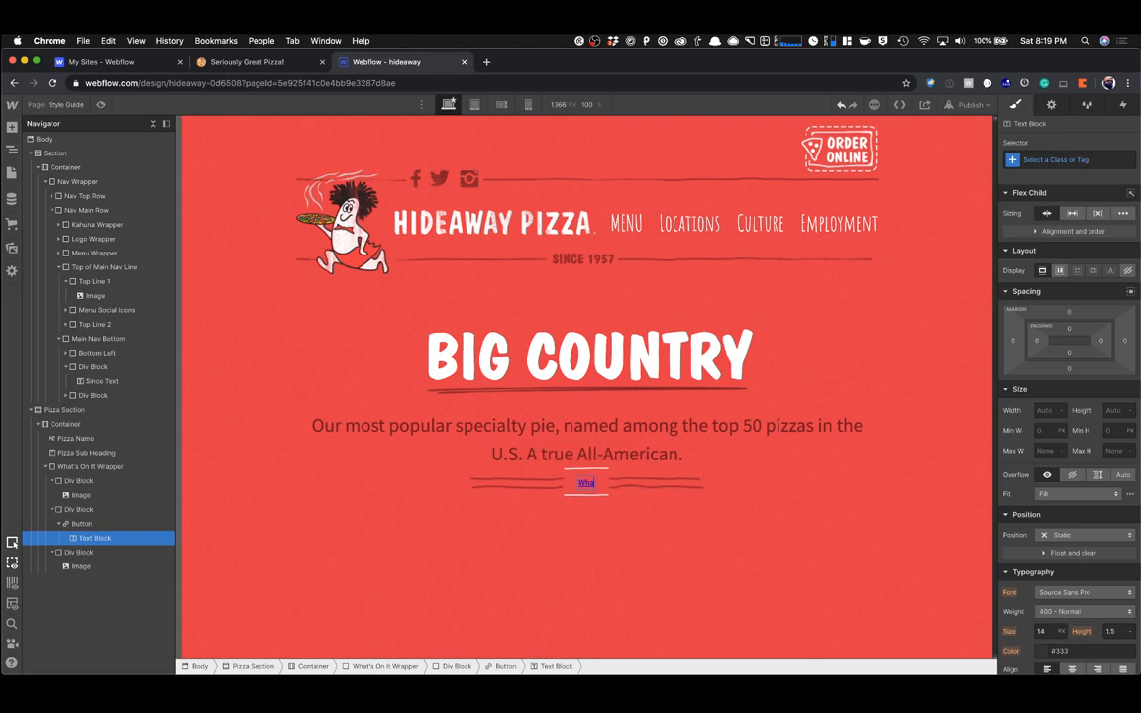
text(T'S ON IT!)
click(560, 533)
Set the Button's text color to #f8f8f8 and remove its underline decoration.
click(564, 492)
click(564, 492)
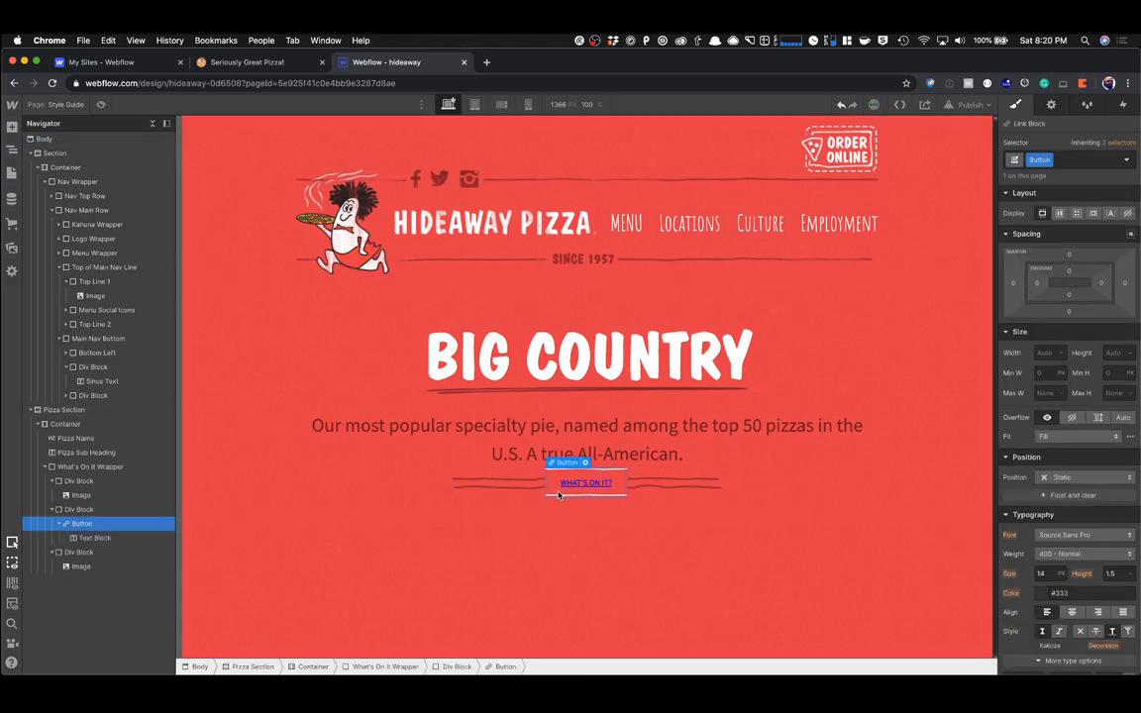
scroll(1037, 441, down, 5)
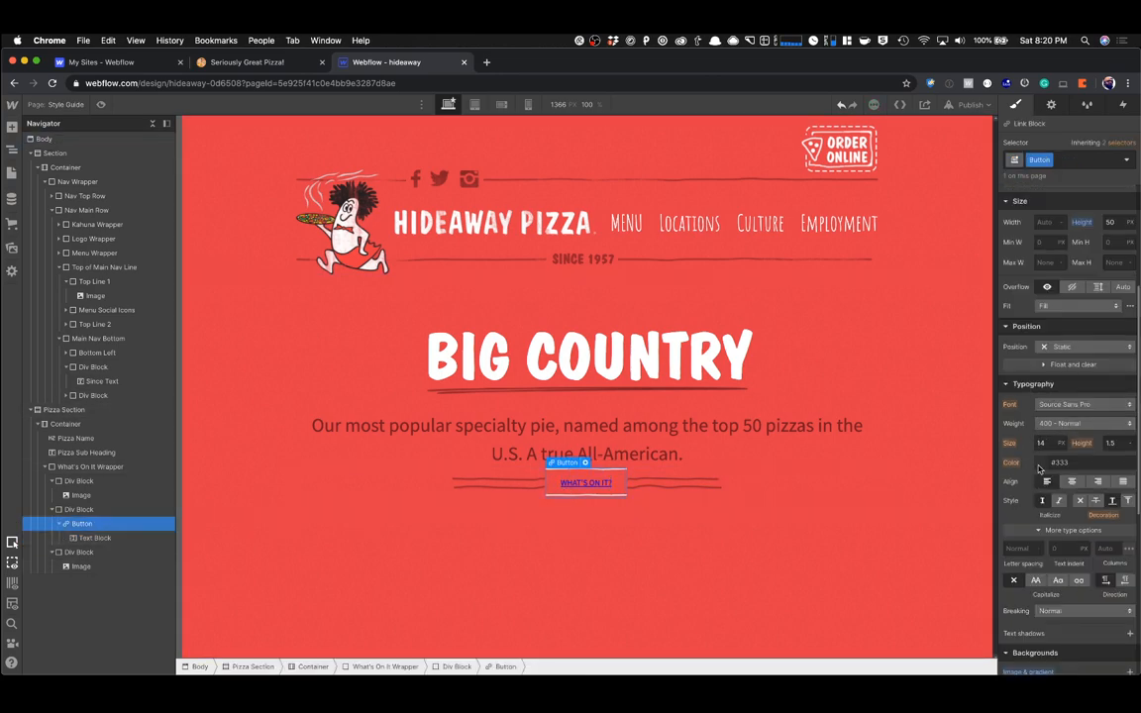
click(1052, 462)
drag(997, 517, 999, 482)
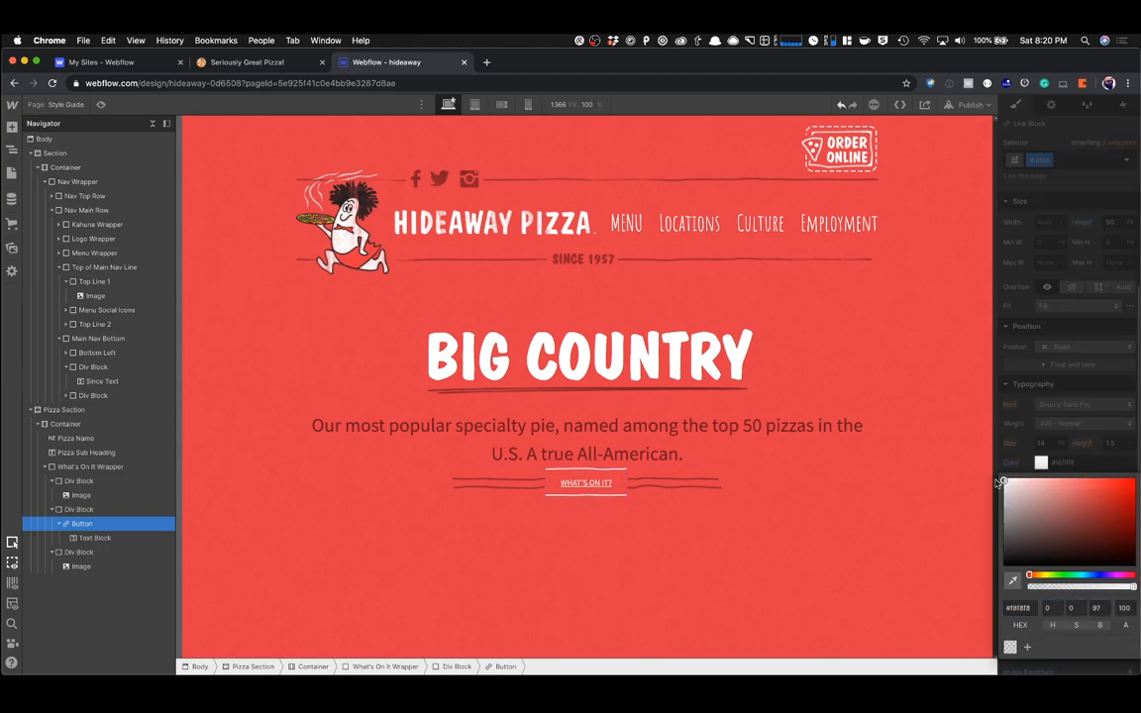
click(1080, 408)
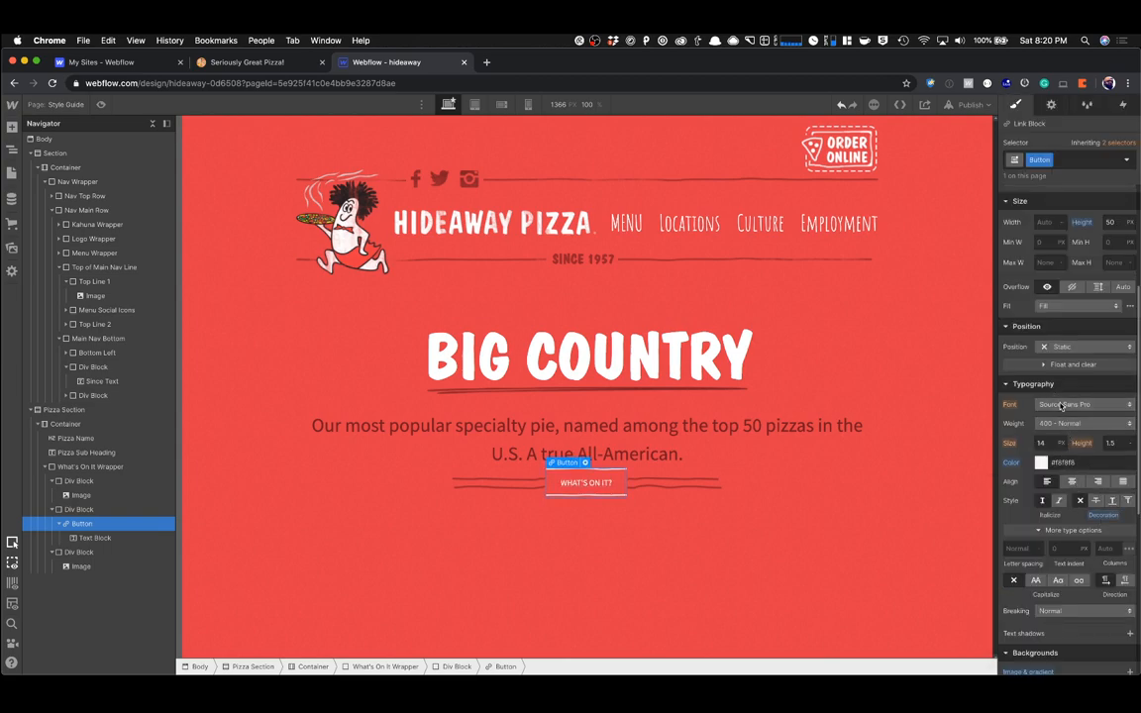
Set the Button's font to Amatic SC and its font size to 30 px, checking against the reference site.
click(1082, 404)
click(1053, 124)
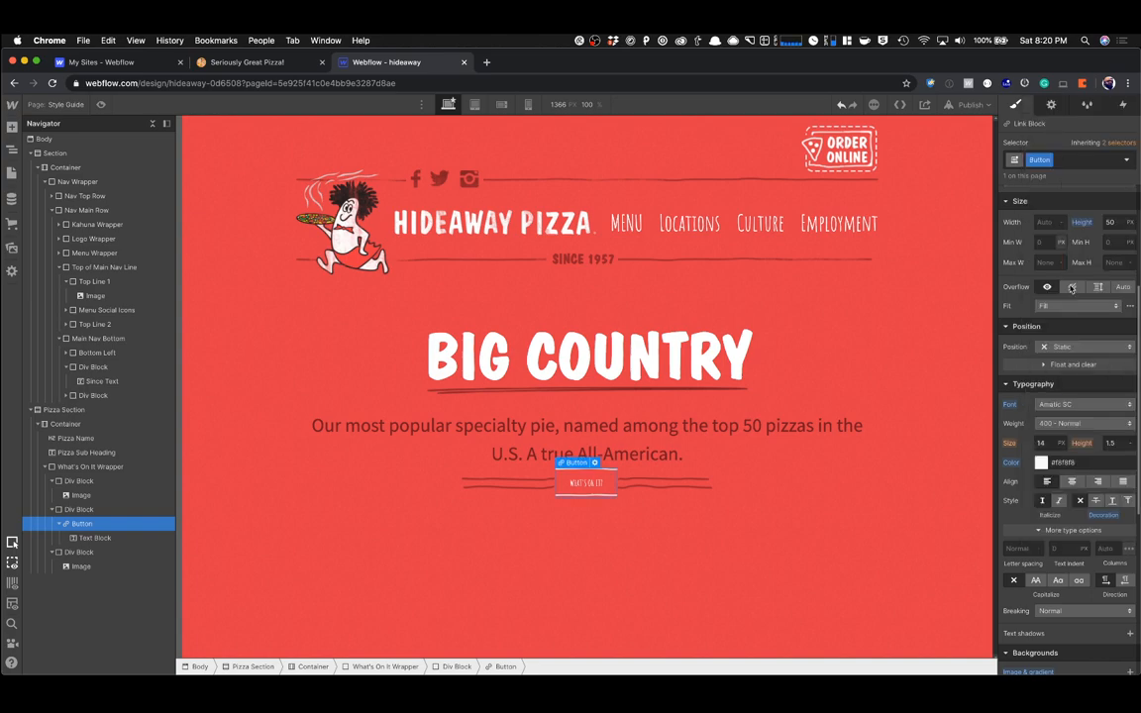
click(1042, 435)
text(18)
key(Up)
key(Up)
key(Up)
key(Up)
key(Up)
key(Up)
key(Up)
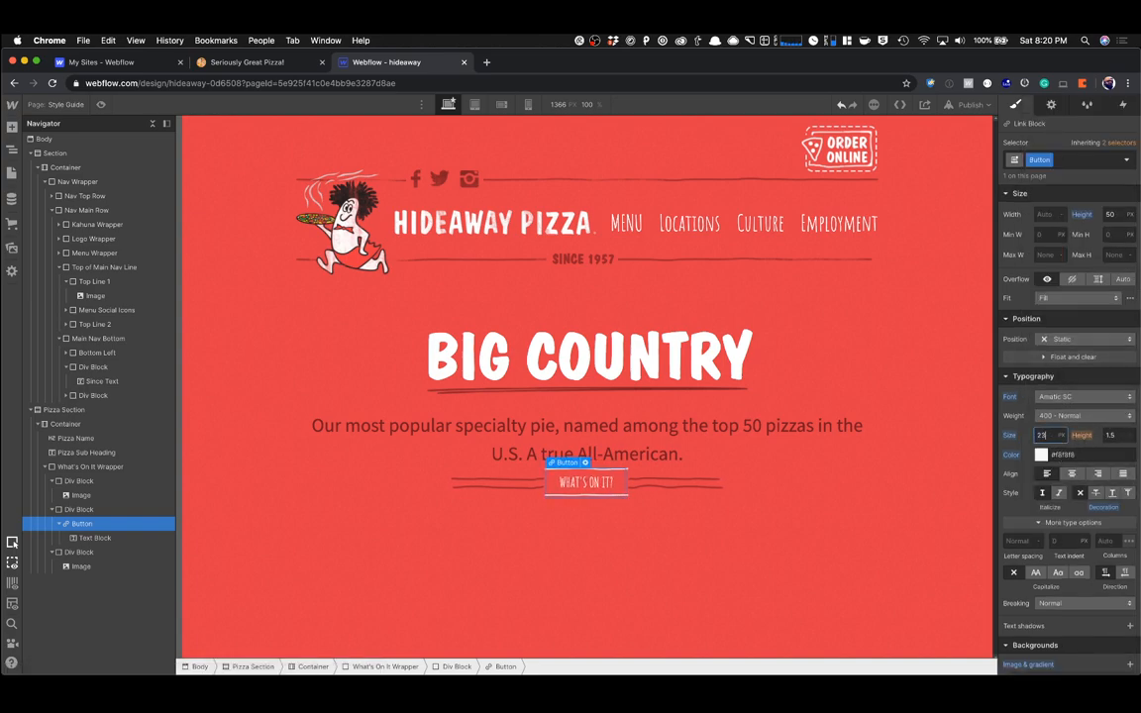
click(248, 61)
click(364, 62)
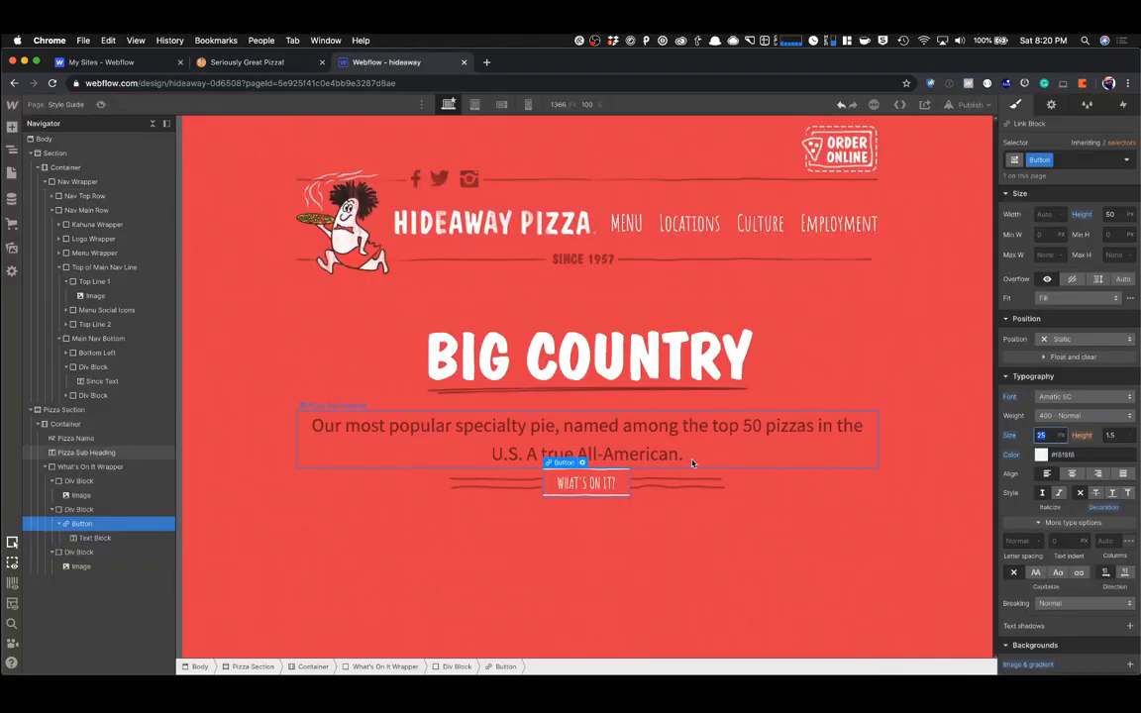
text(30)
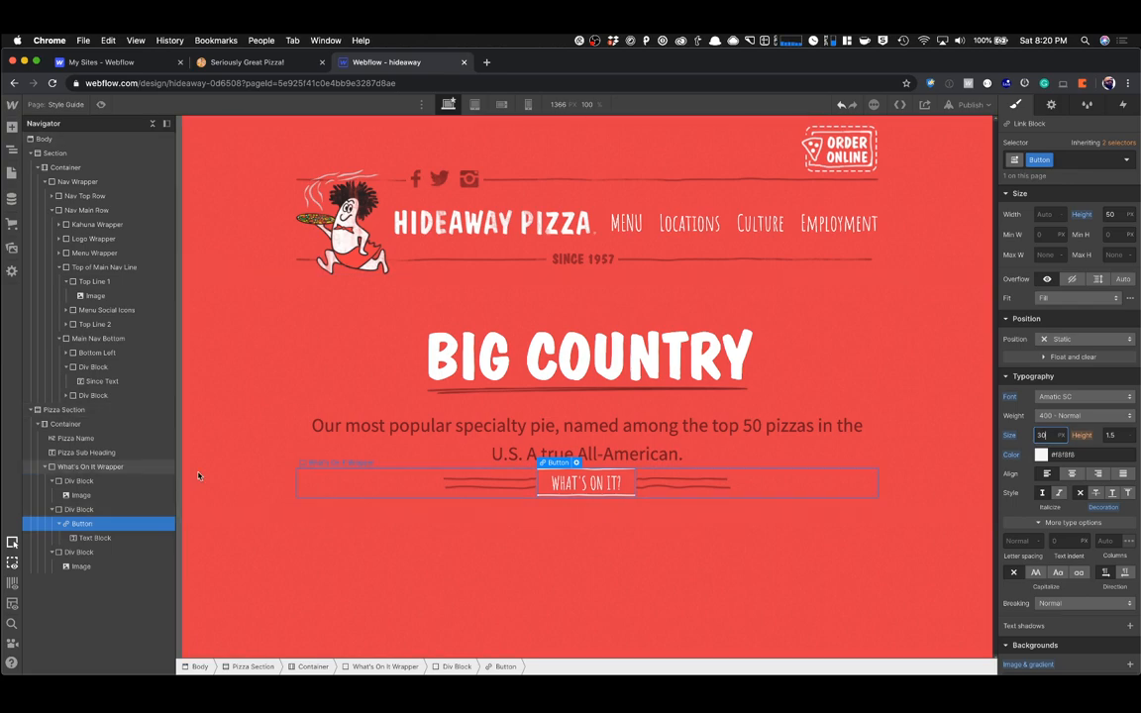
Add a div block and place it directly before the Button inside the Button's parent div block.
click(434, 495)
click(564, 492)
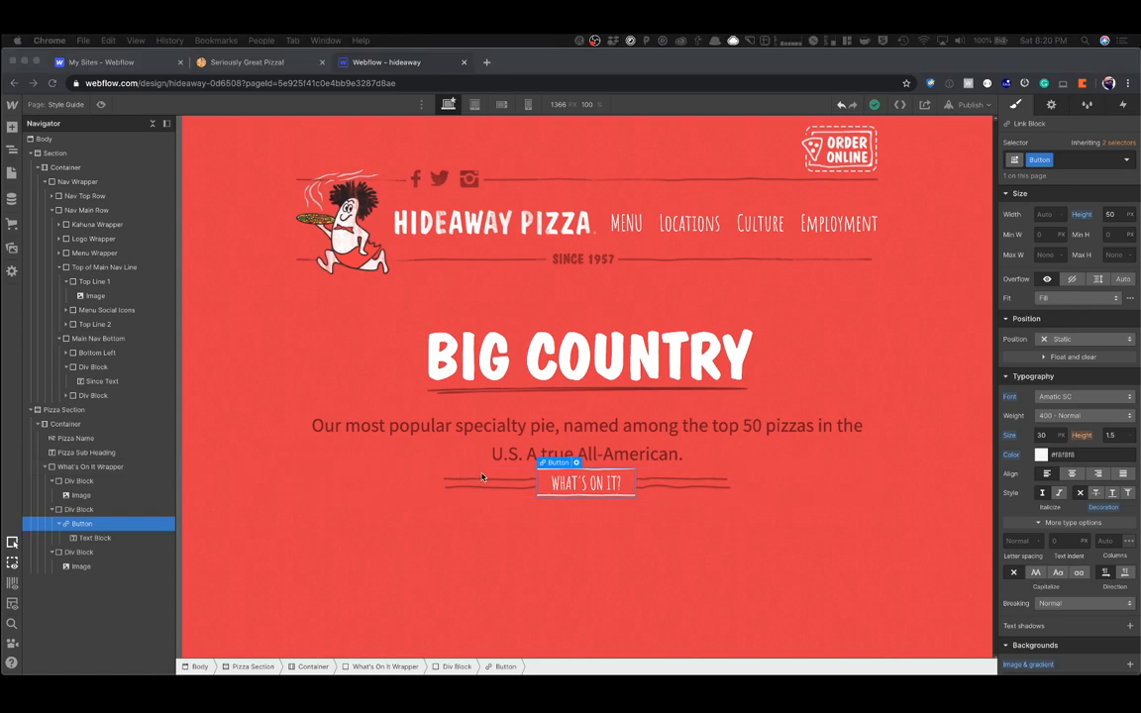
click(540, 482)
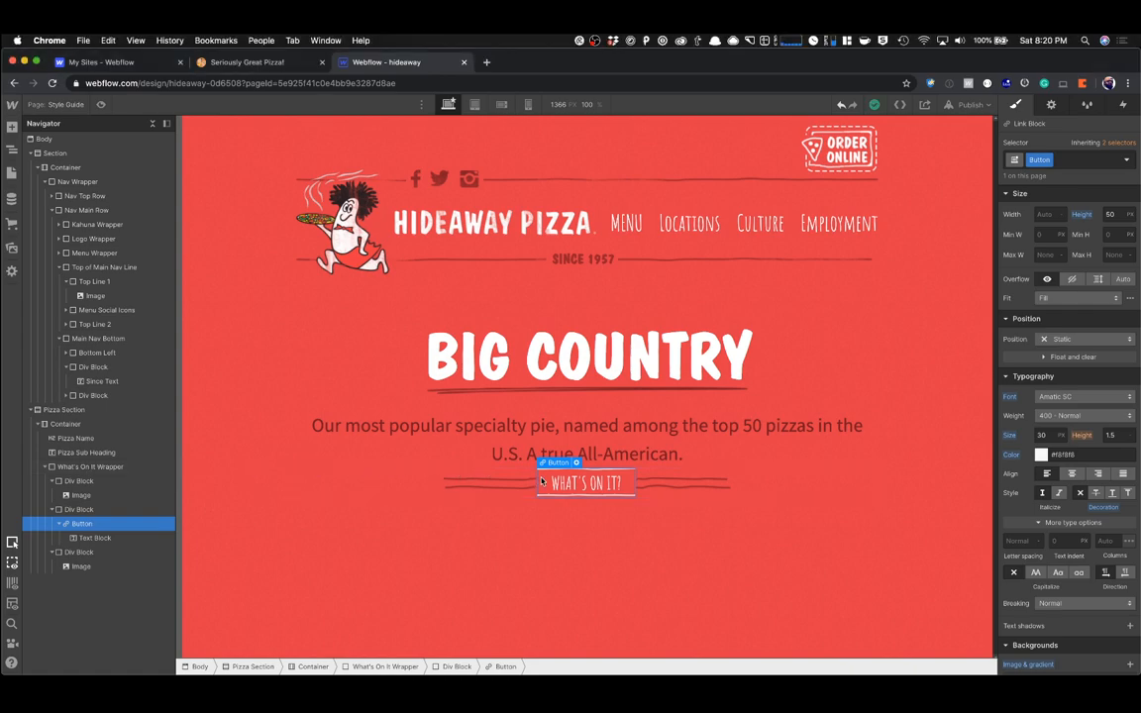
click(541, 481)
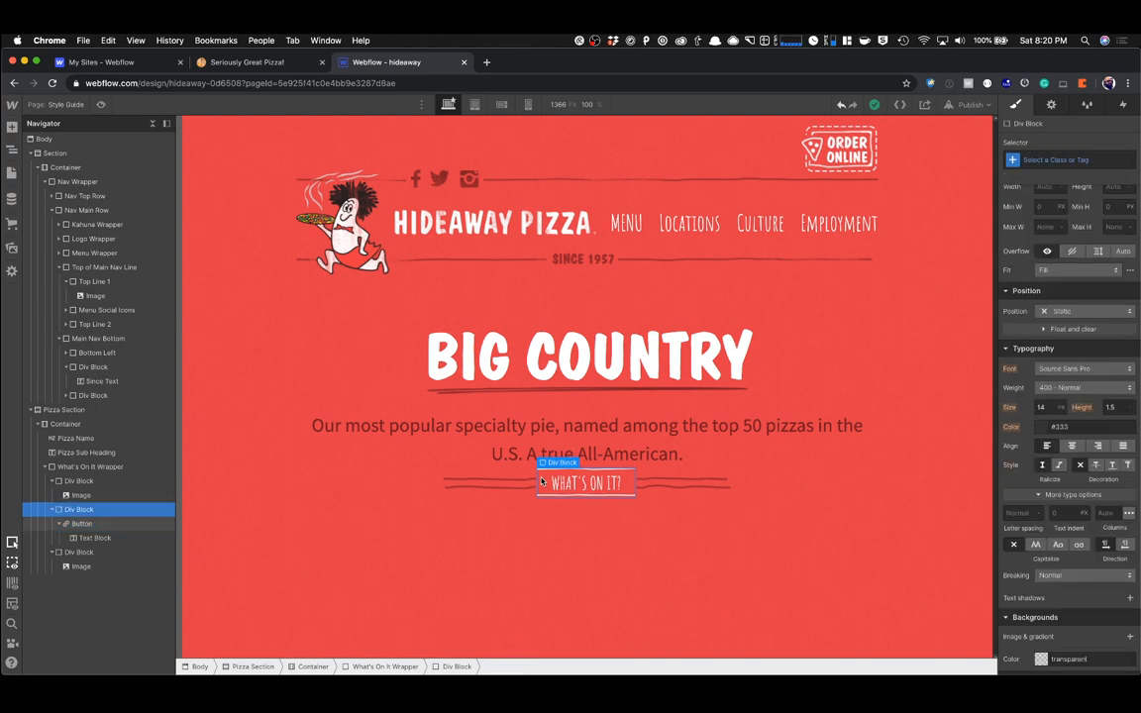
click(541, 481)
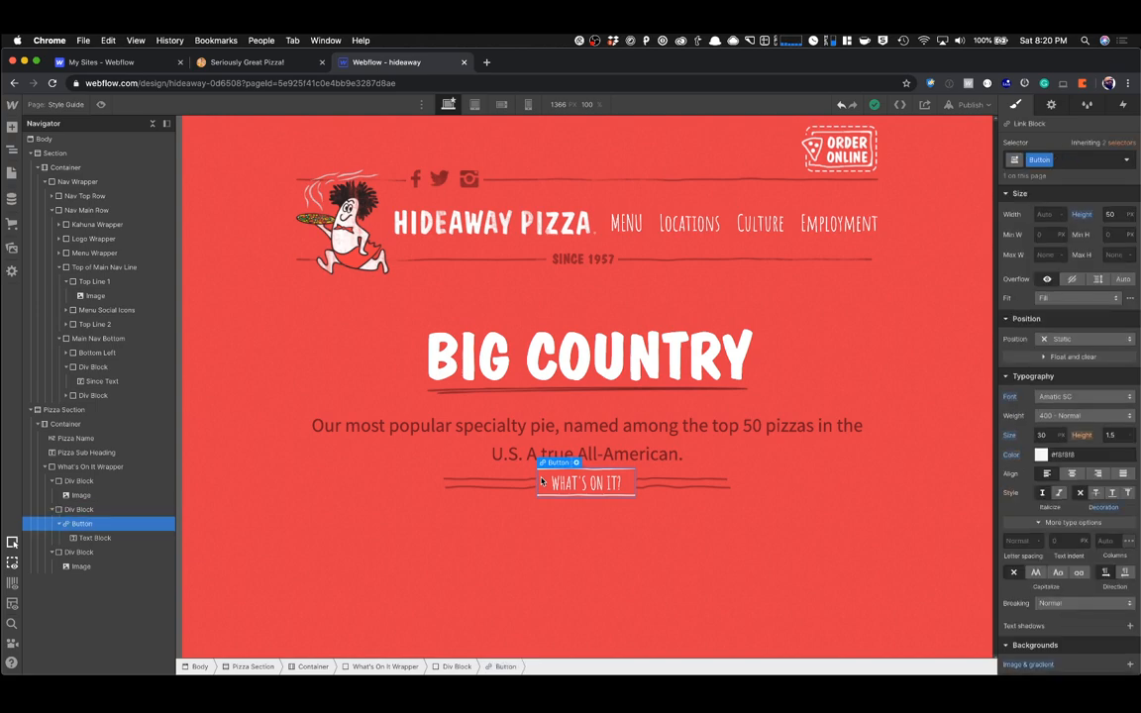
key(super+k)
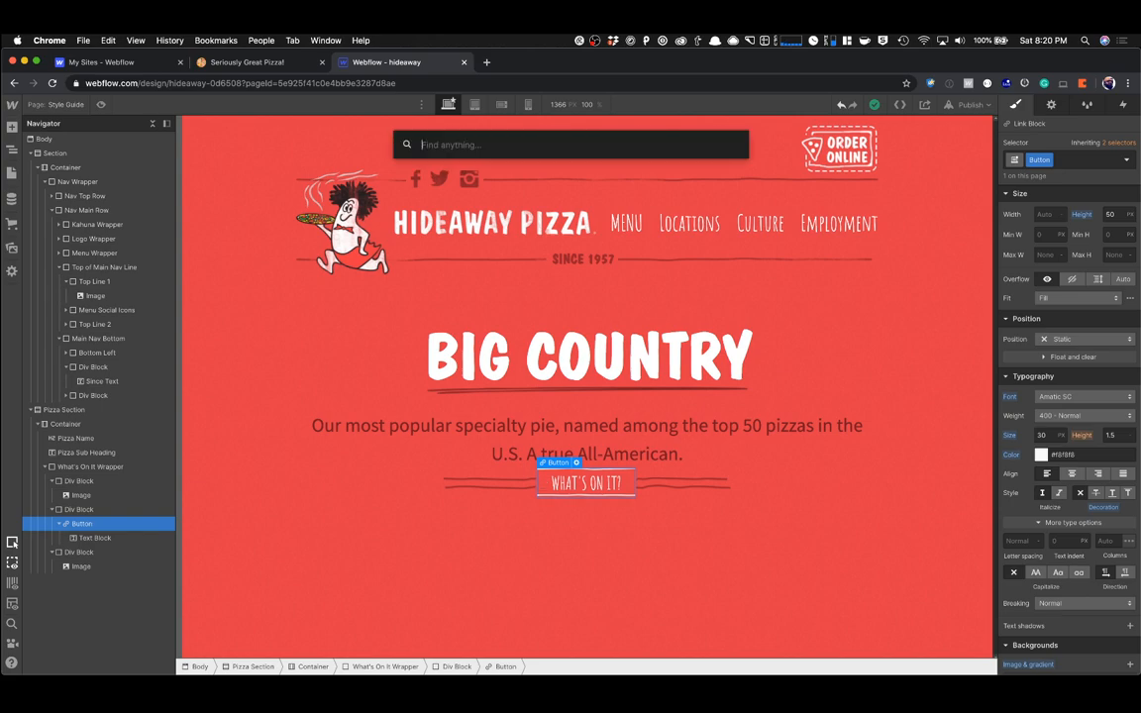
text(imag)
key(BackSpace)
key(BackSpace)
key(BackSpace)
key(BackSpace)
text(div)
key(Return)
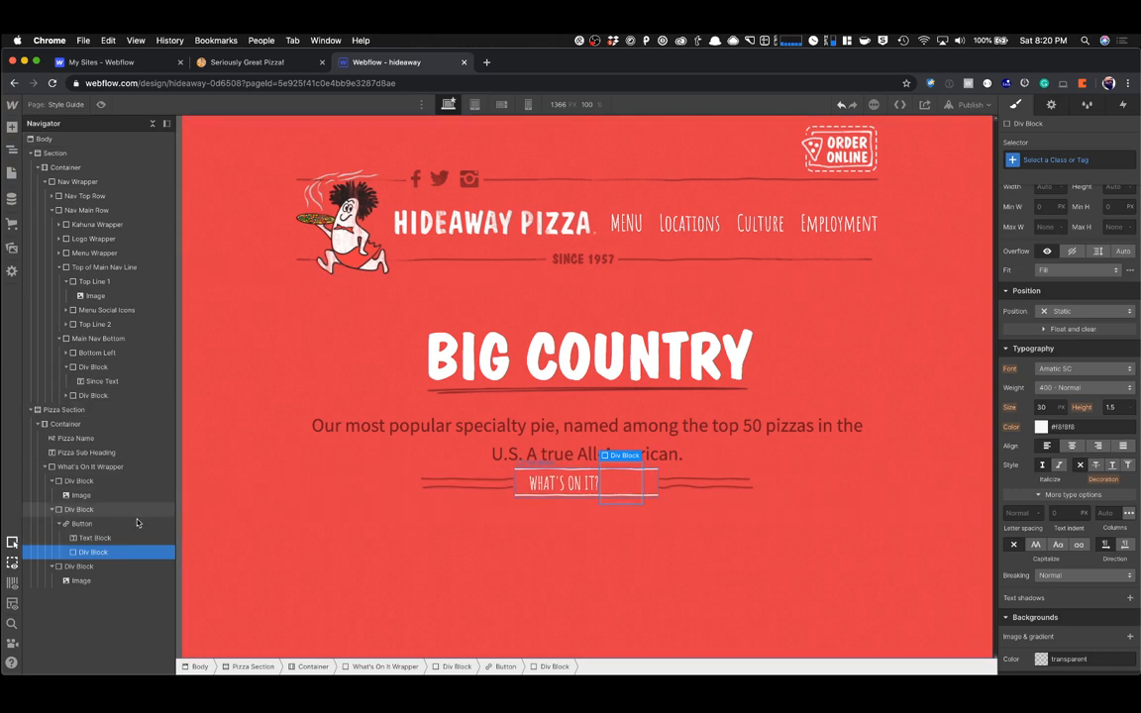
drag(74, 547, 76, 524)
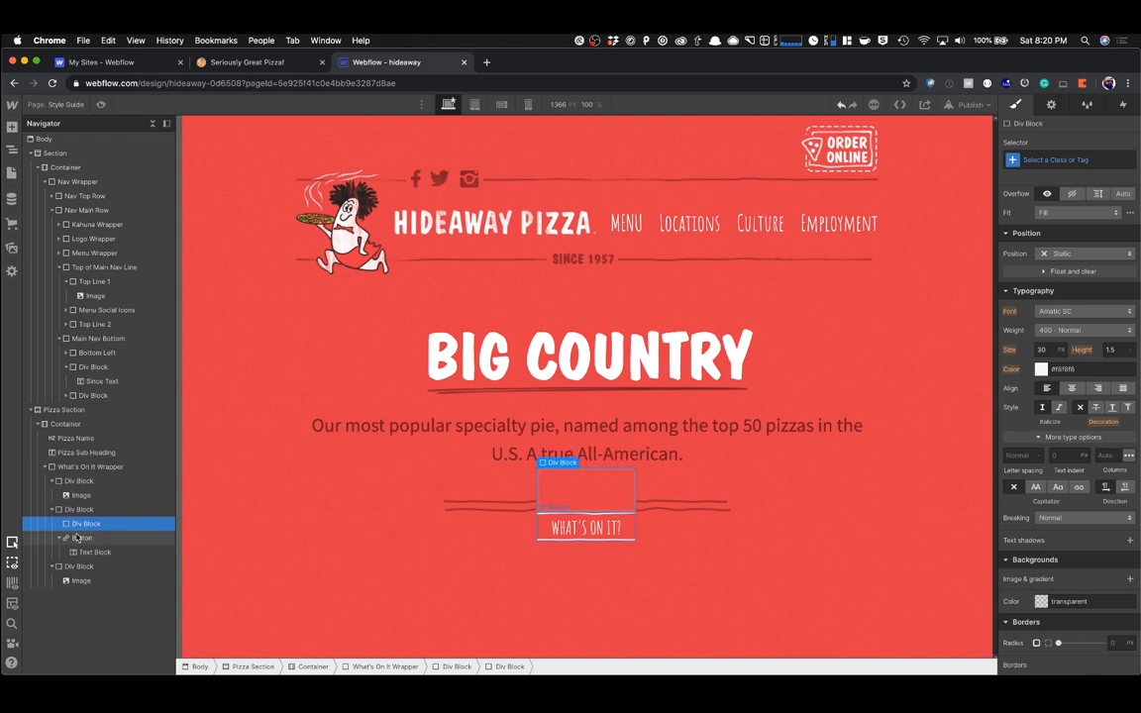
Make the parent div block around the Button a horizontal flex layout with its children aligned to the center.
click(483, 496)
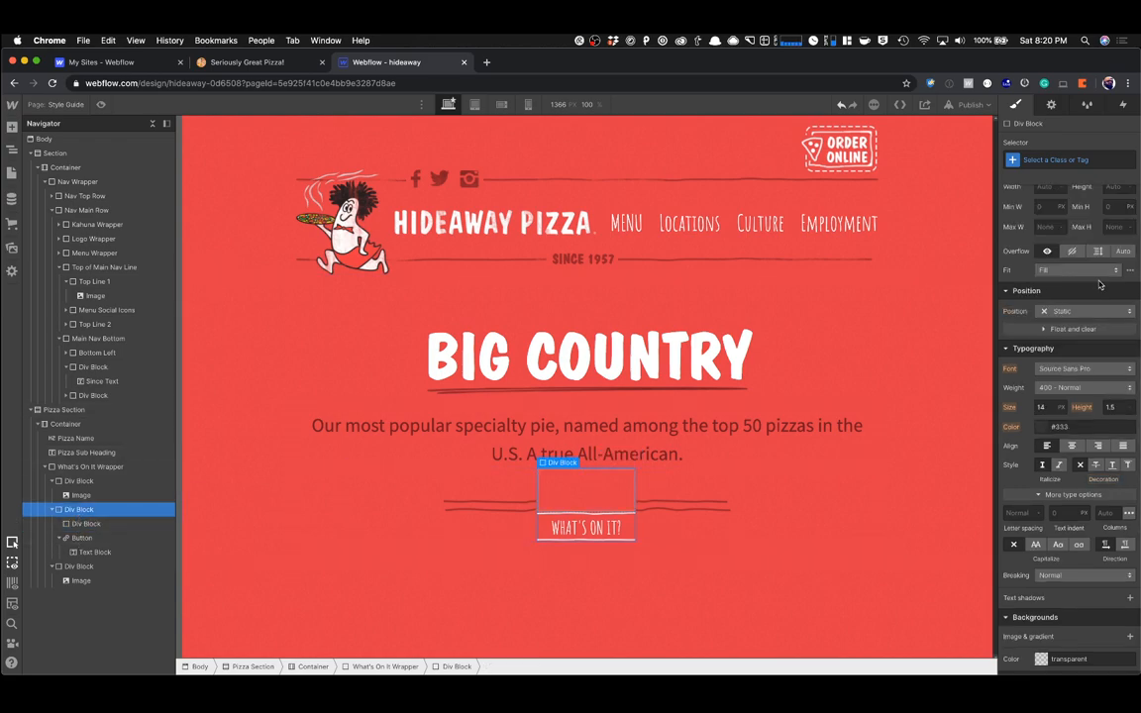
scroll(1062, 273, up, 3)
click(1062, 274)
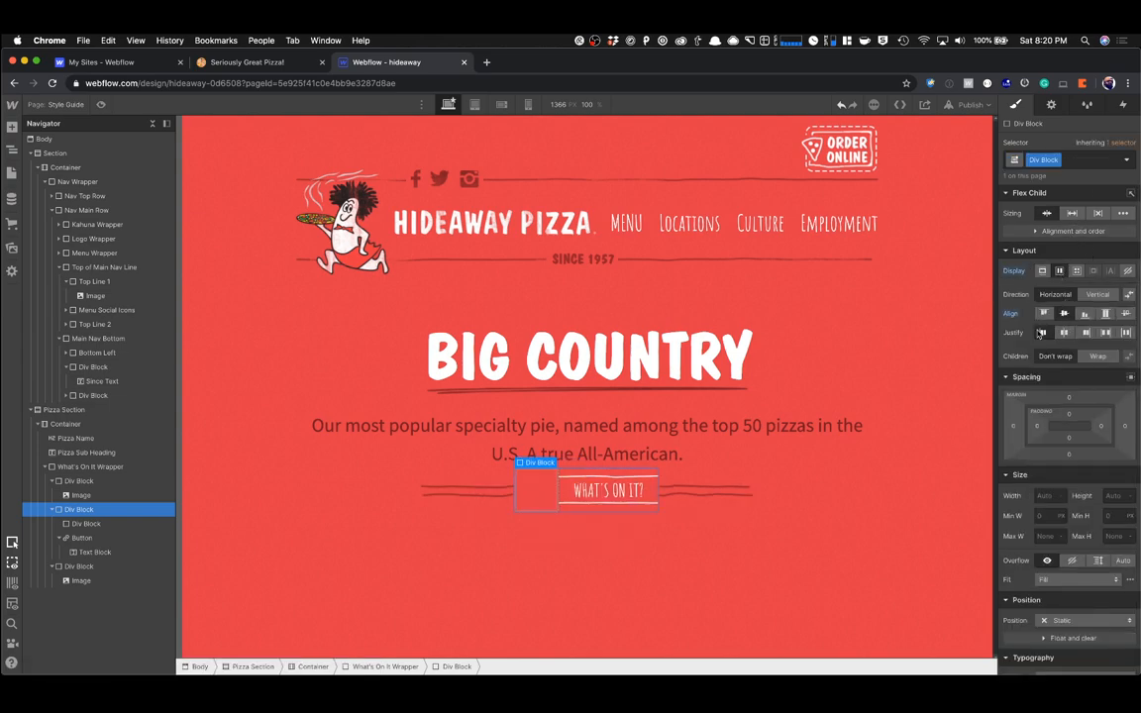
Give the empty div block before the Button the new class Button Left.
click(533, 494)
click(1042, 162)
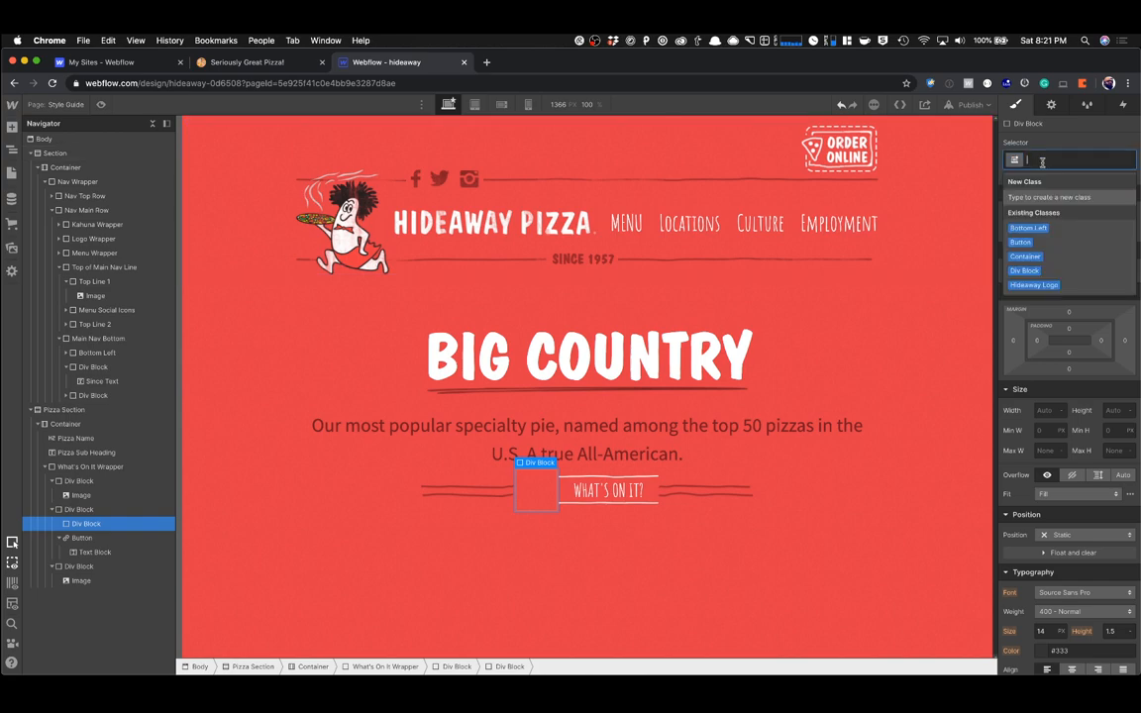
text(Button)
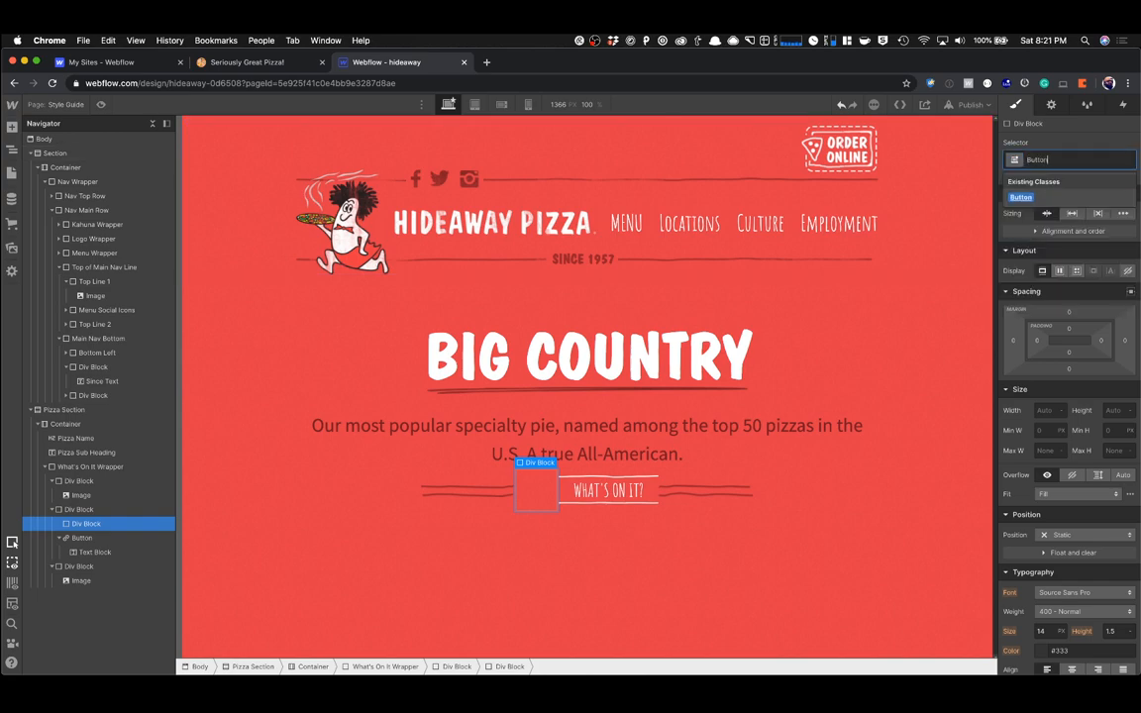
text( Left)
key(Return)
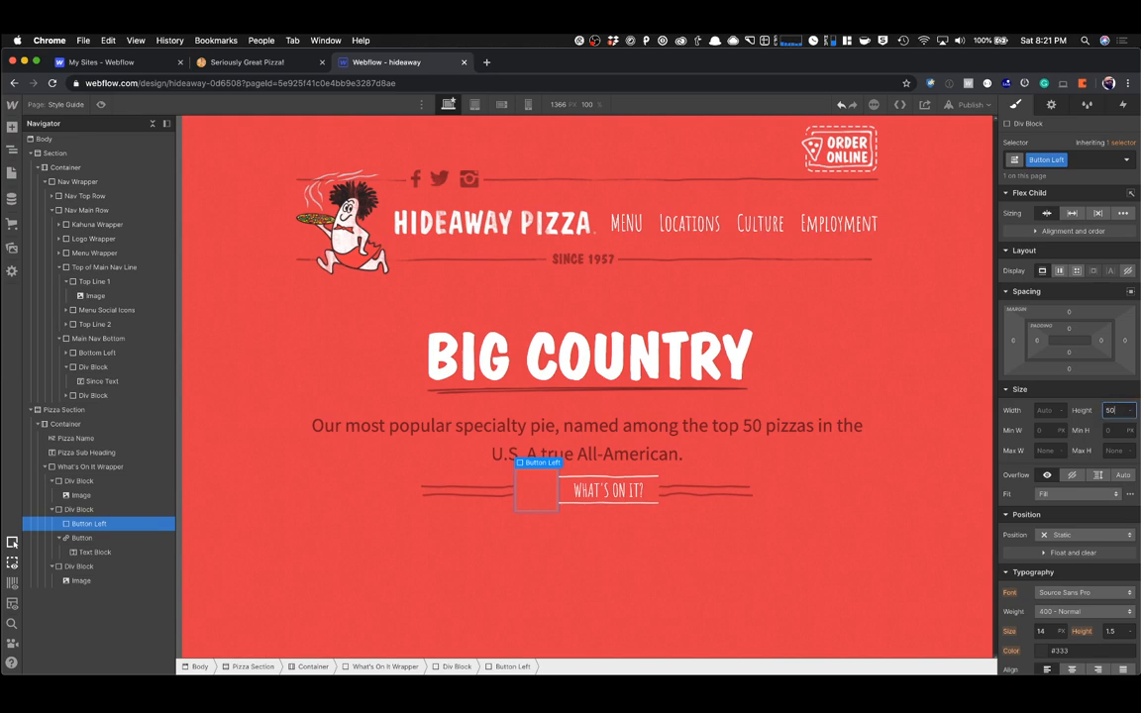
Set Button Left's height to 50 px and its width to 10 px.
text(50)
key(Tab)
key(shift+Tab)
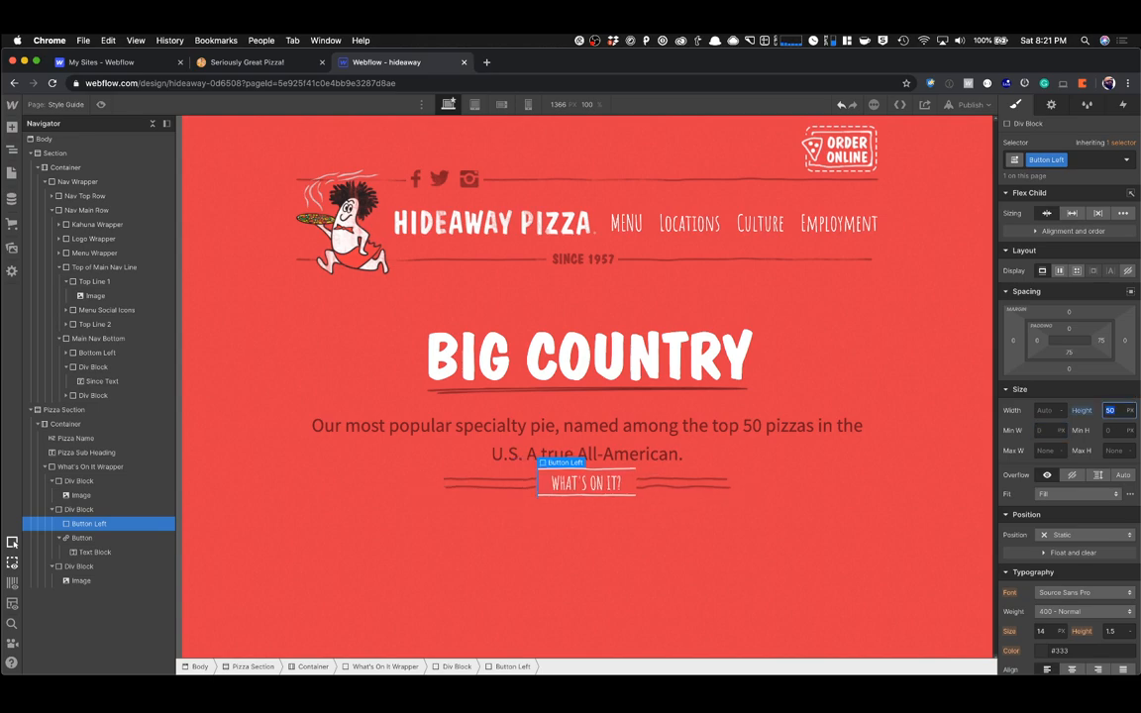
key(shift+Tab)
text(10)
key(Tab)
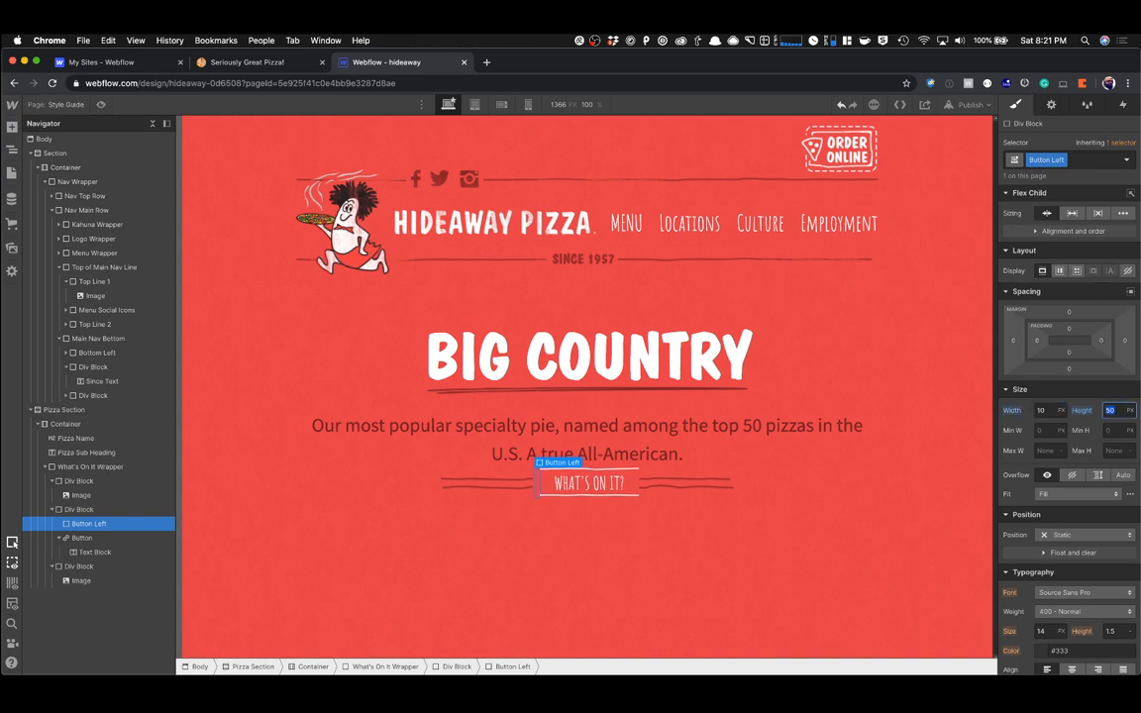
Add a background image to Button Left, using the icons-s3738a79b23.png sprite found by searching the assets for "icon".
scroll(1070, 426, down, 4)
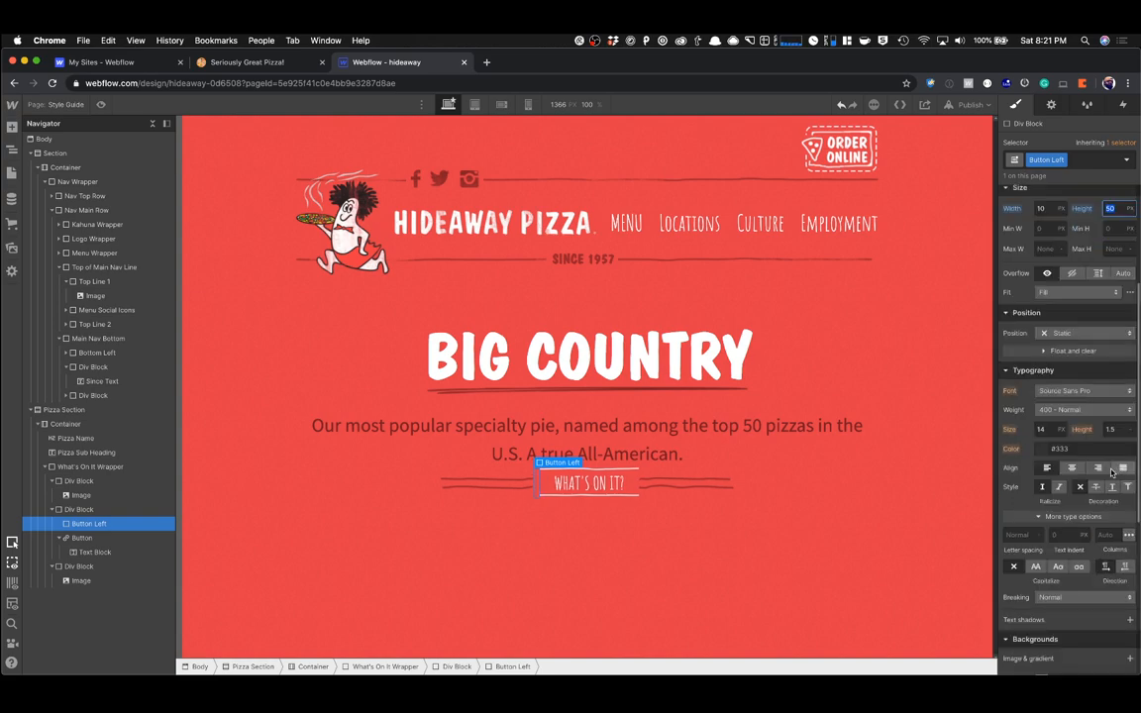
scroll(1096, 487, down, 3)
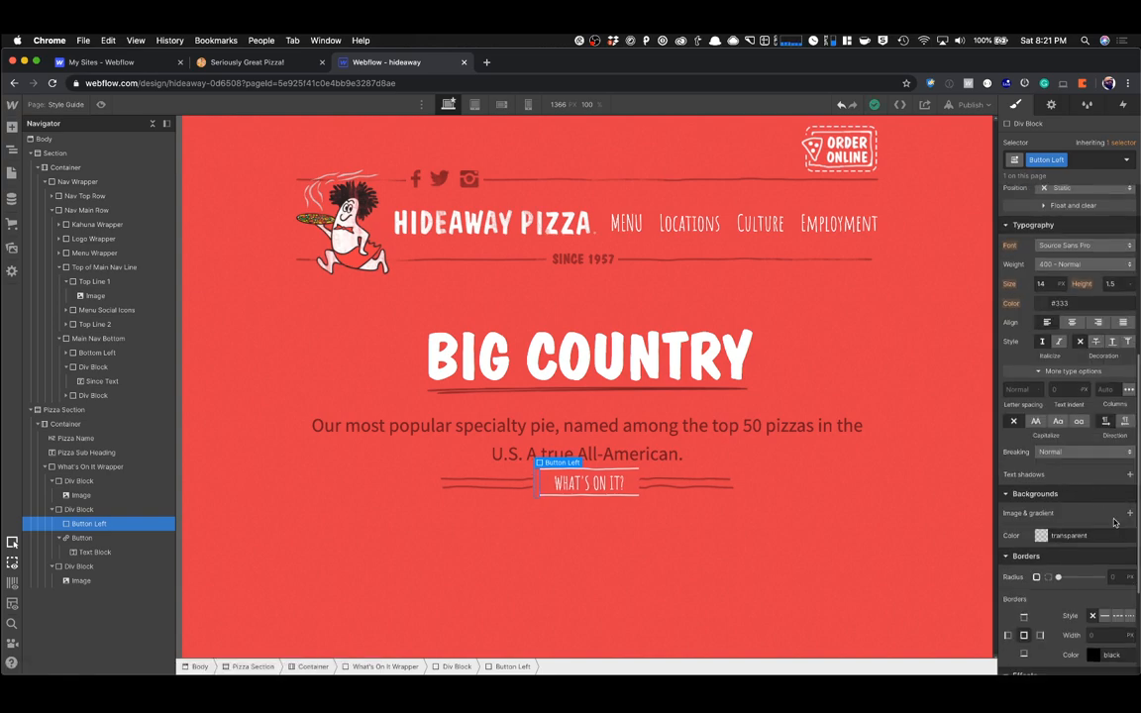
click(1130, 513)
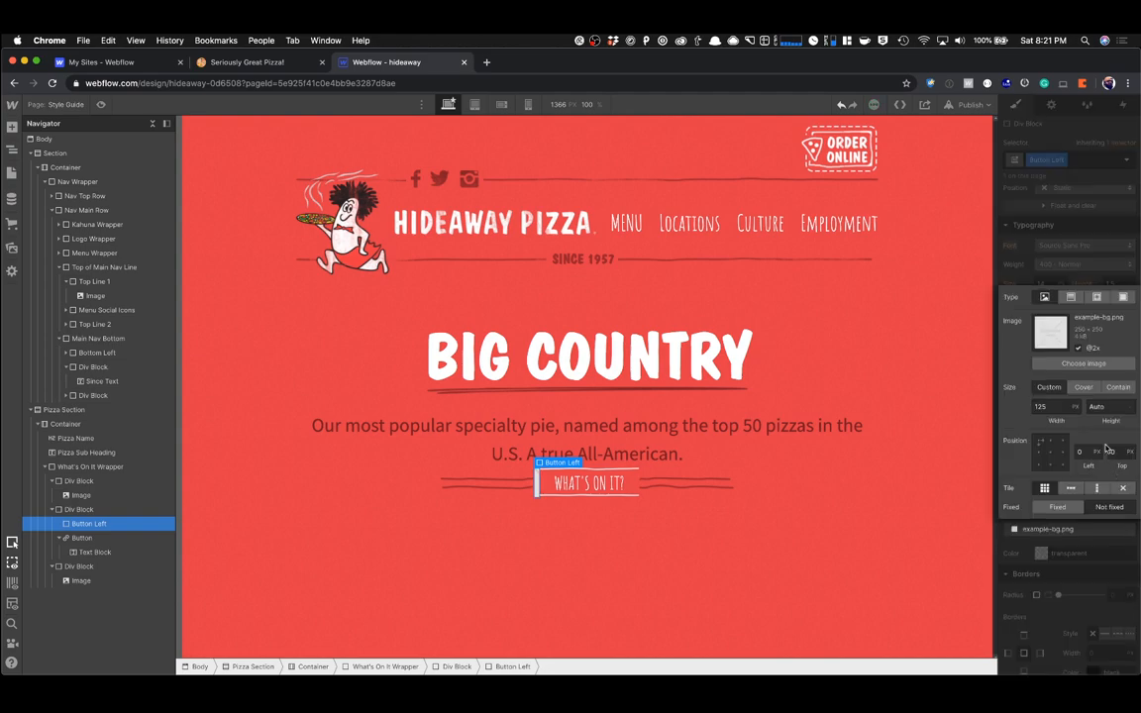
click(1084, 364)
scroll(146, 416, down, 5)
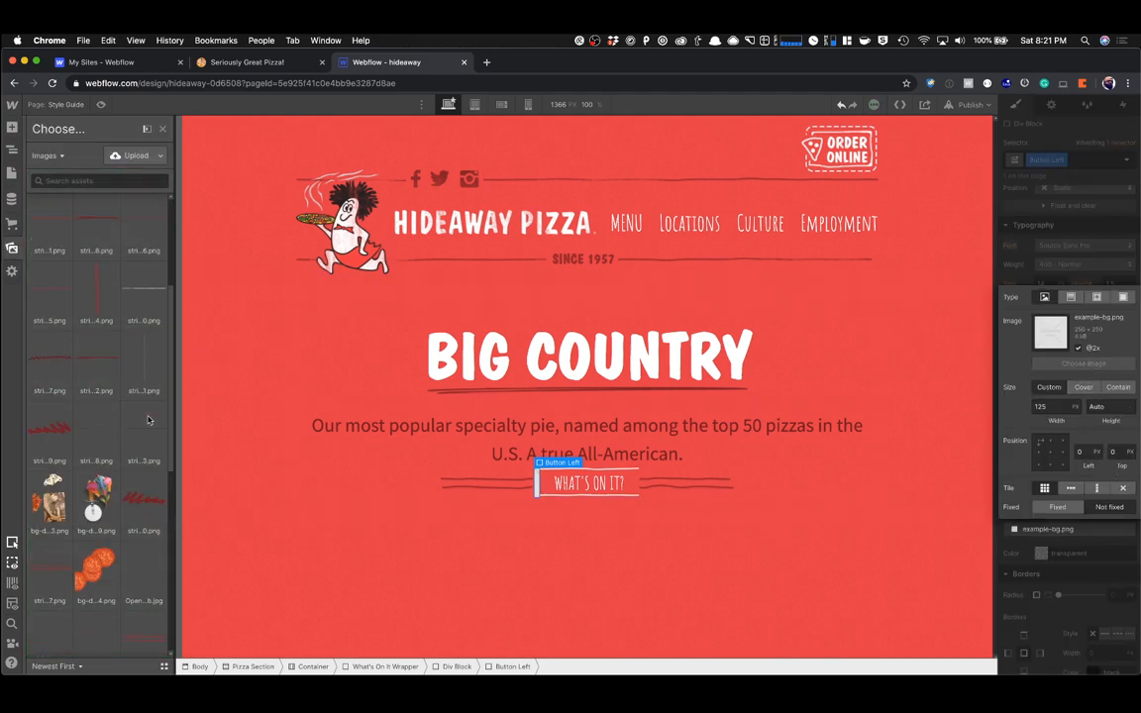
scroll(75, 525, down, 4)
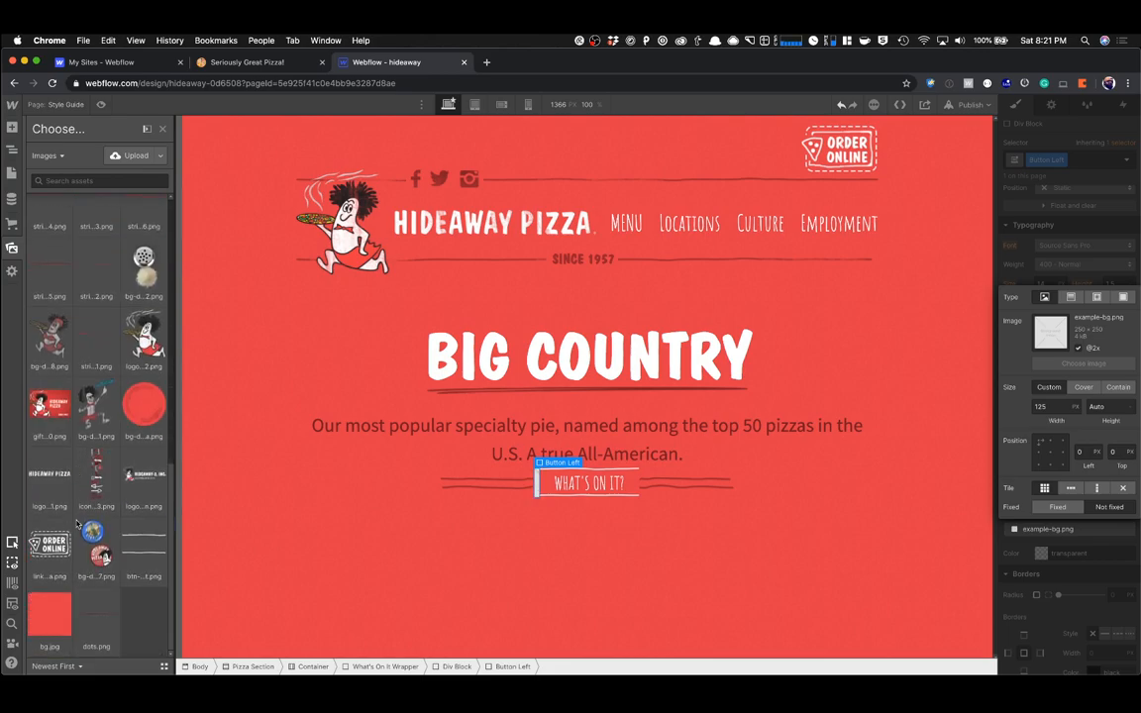
scroll(76, 525, up, 5)
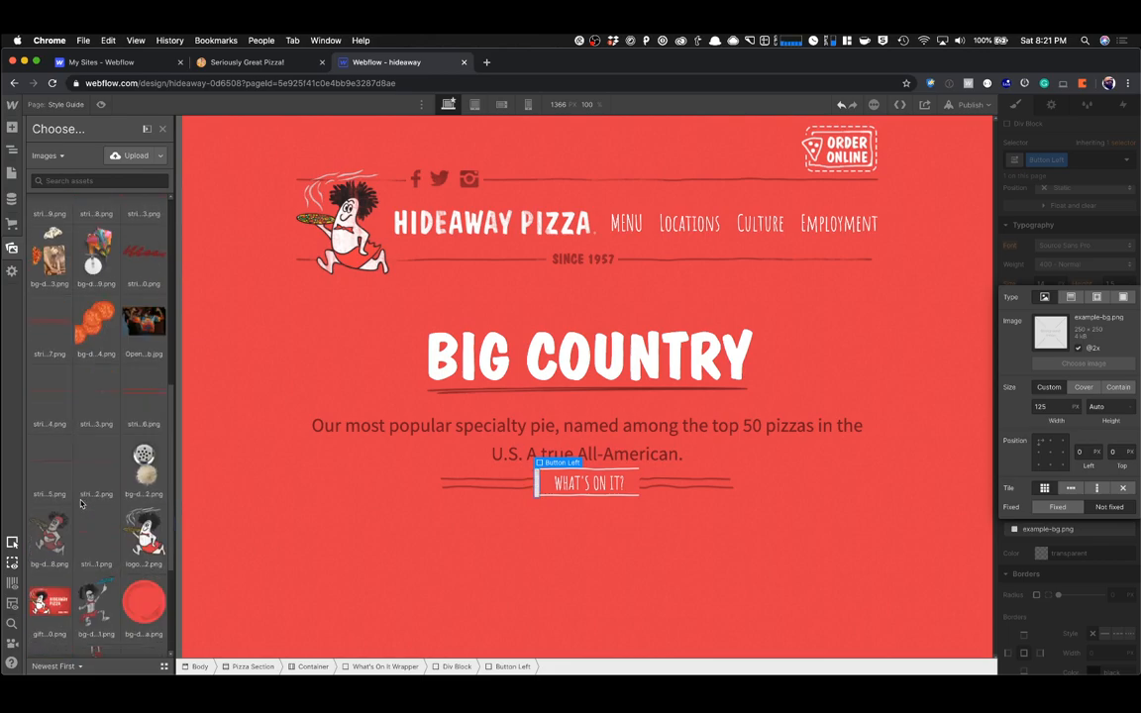
click(69, 180)
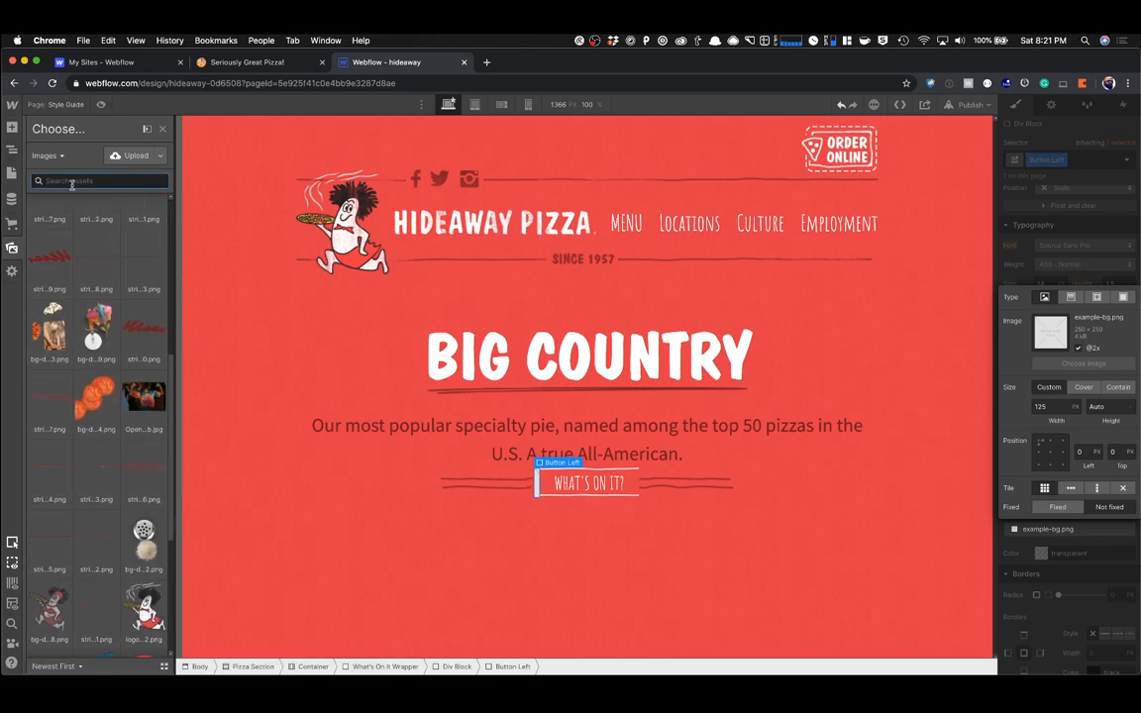
text(icon)
click(49, 223)
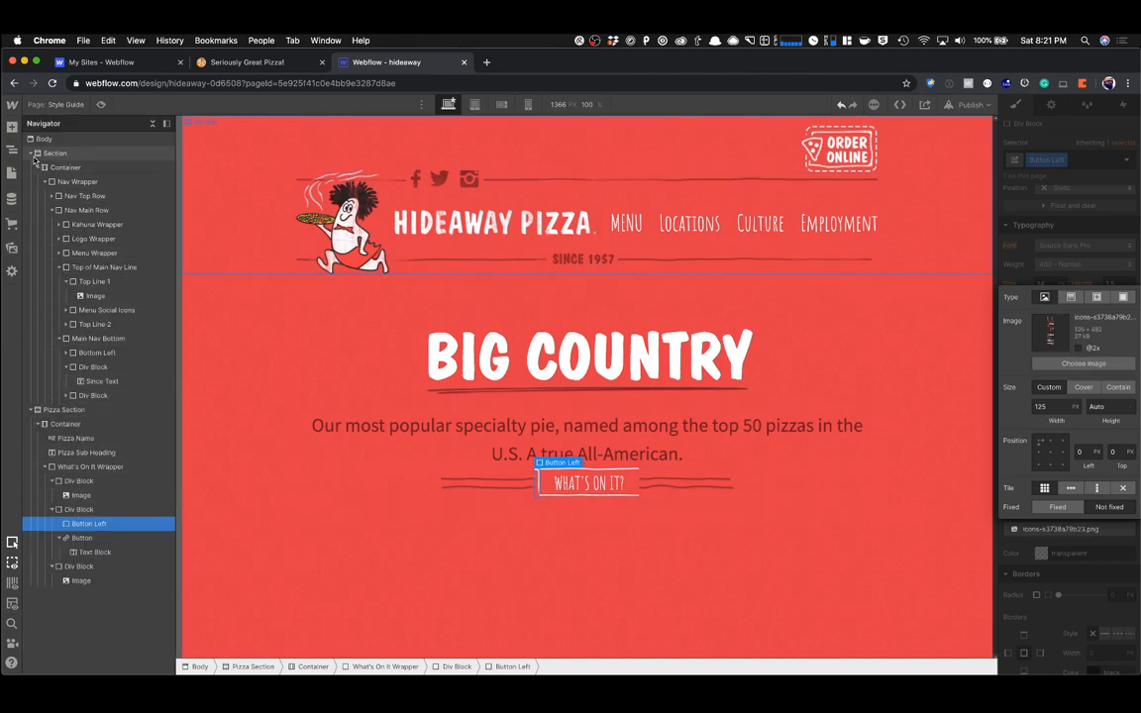
Place the icons sprite from the assets as a standalone image at the end of the Body.
click(12, 129)
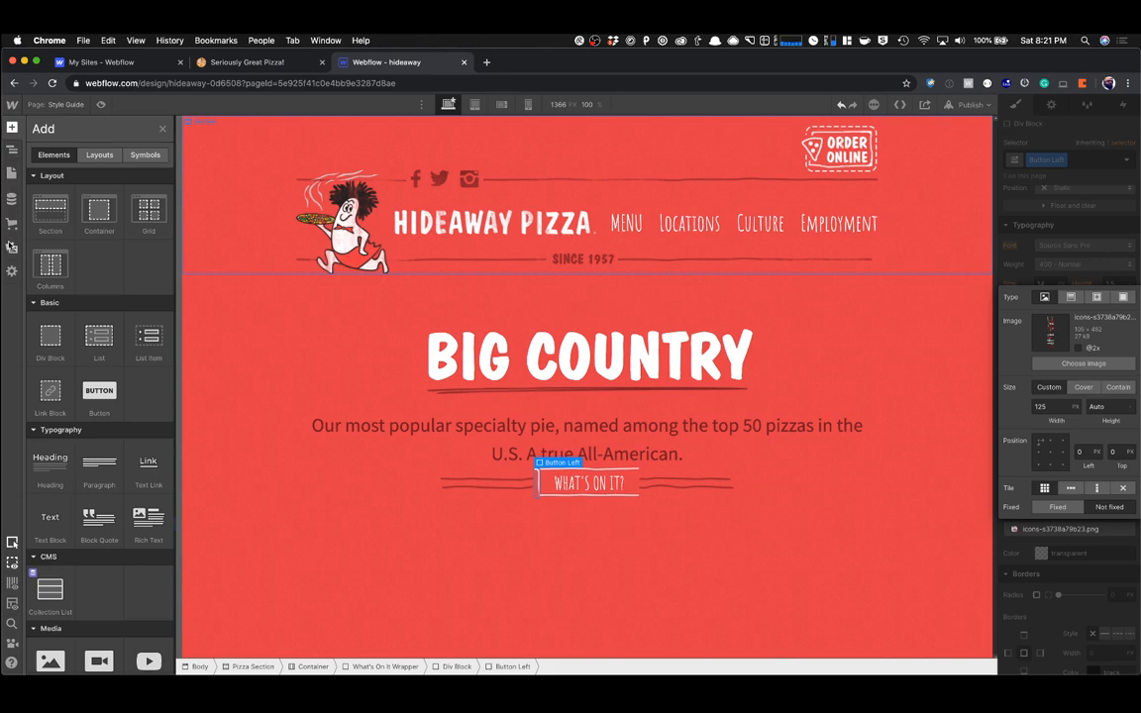
click(12, 247)
drag(51, 228, 236, 560)
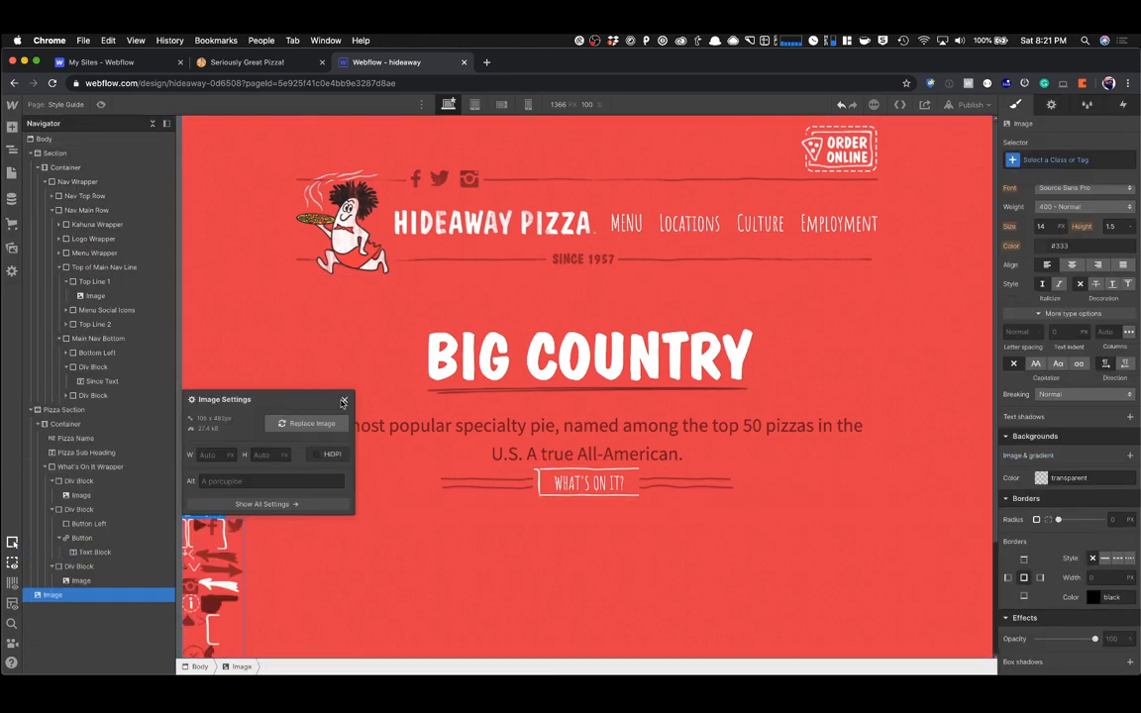
Set the left position of Button Left's background sprite to -11 px.
key(Escape)
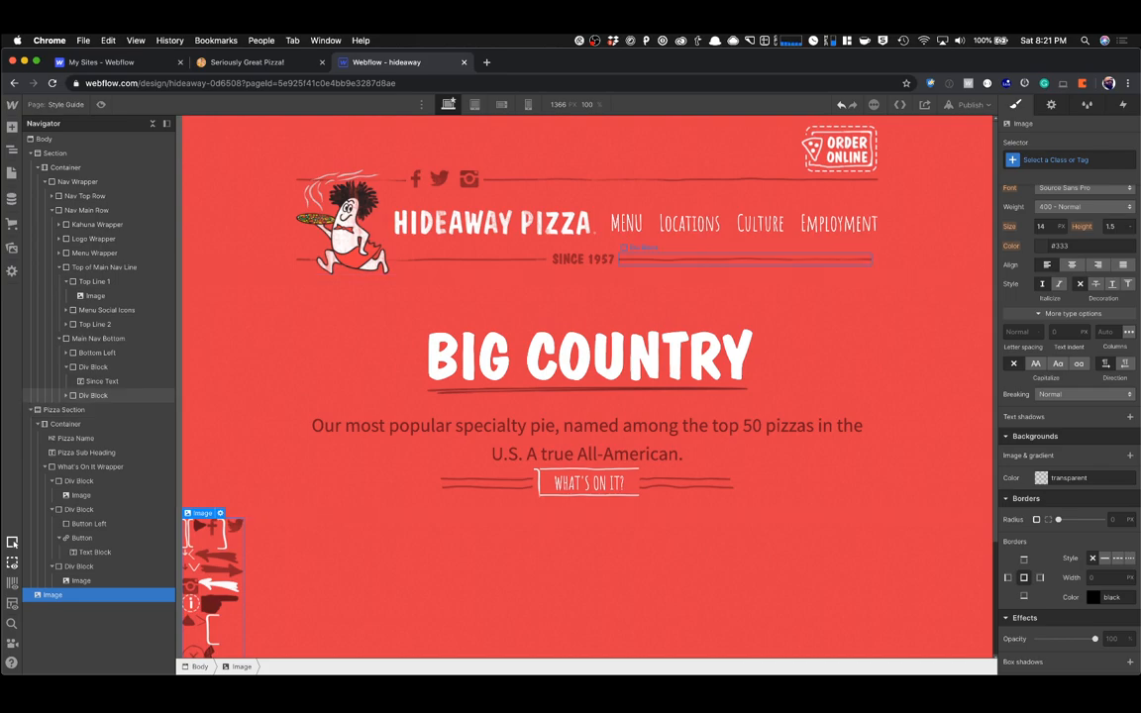
key(super+Tab)
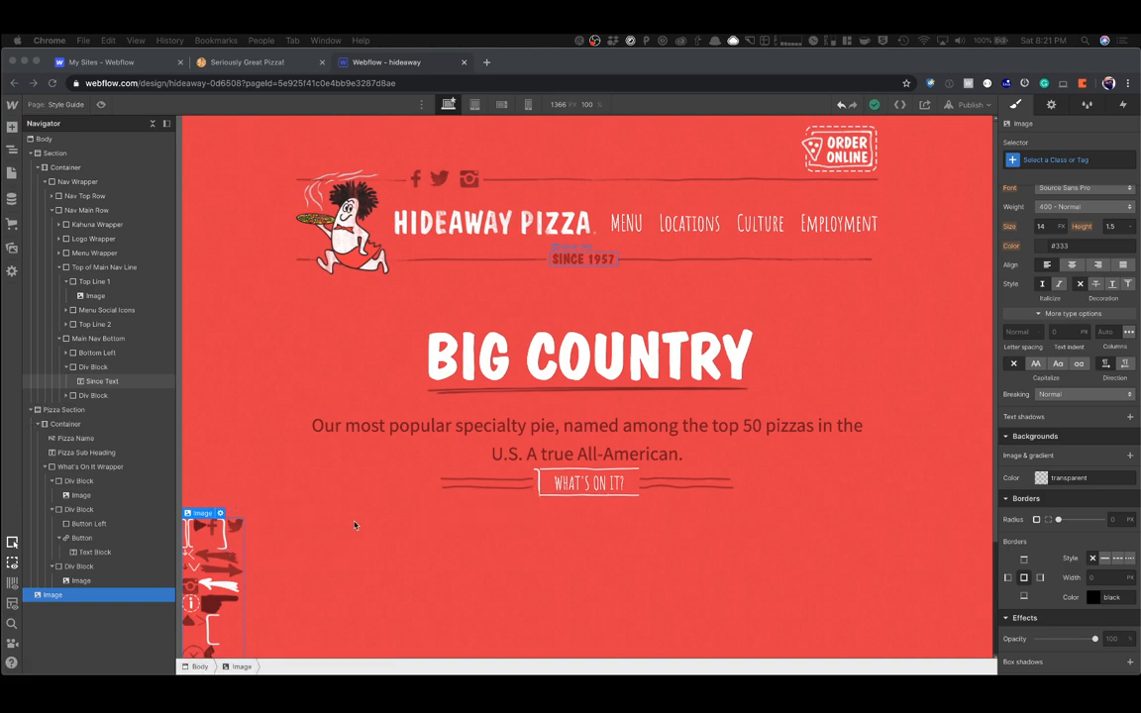
click(580, 499)
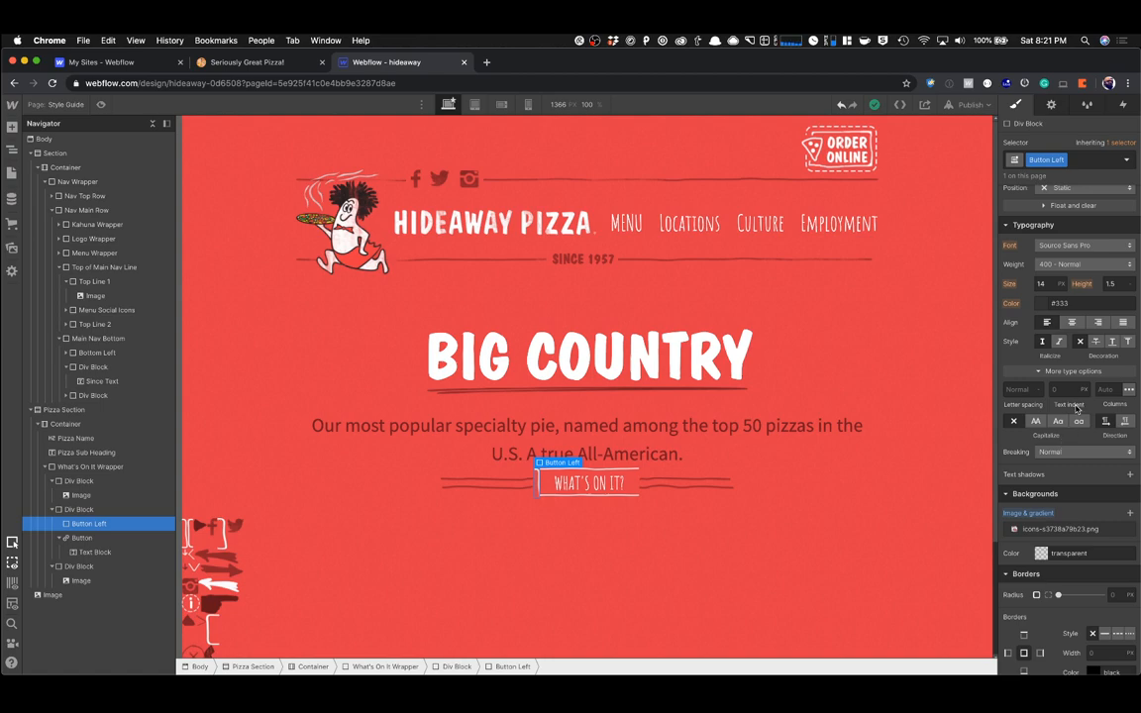
scroll(1075, 409, up, 2)
scroll(1075, 416, down, 4)
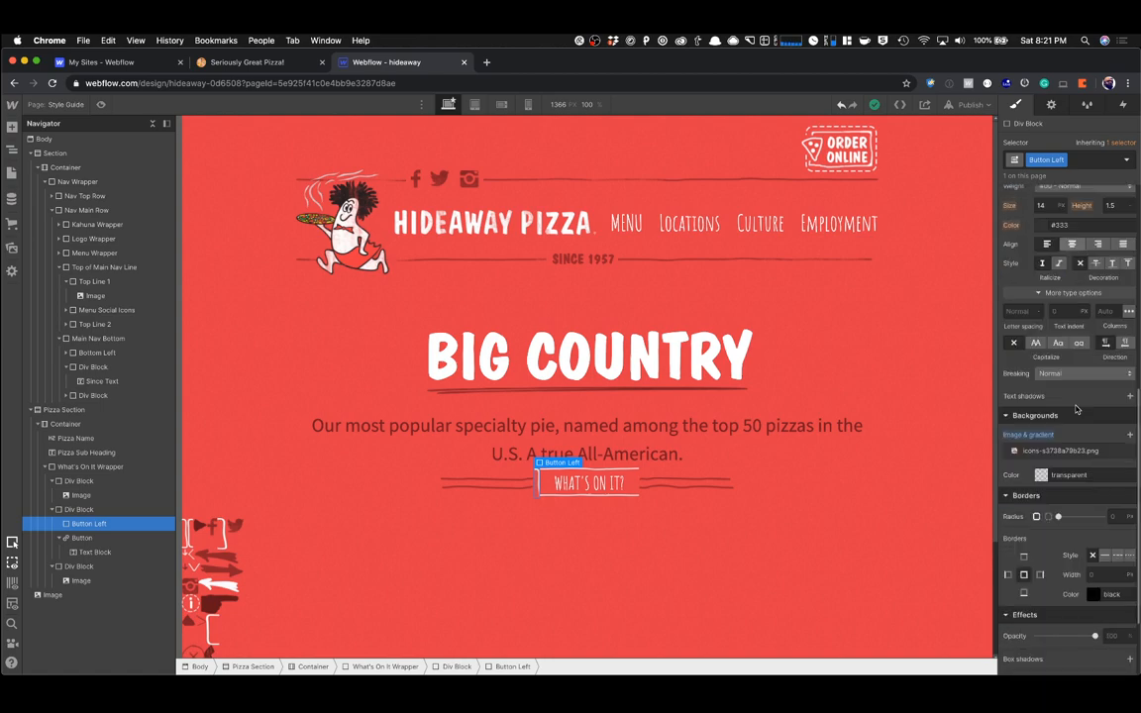
click(1063, 452)
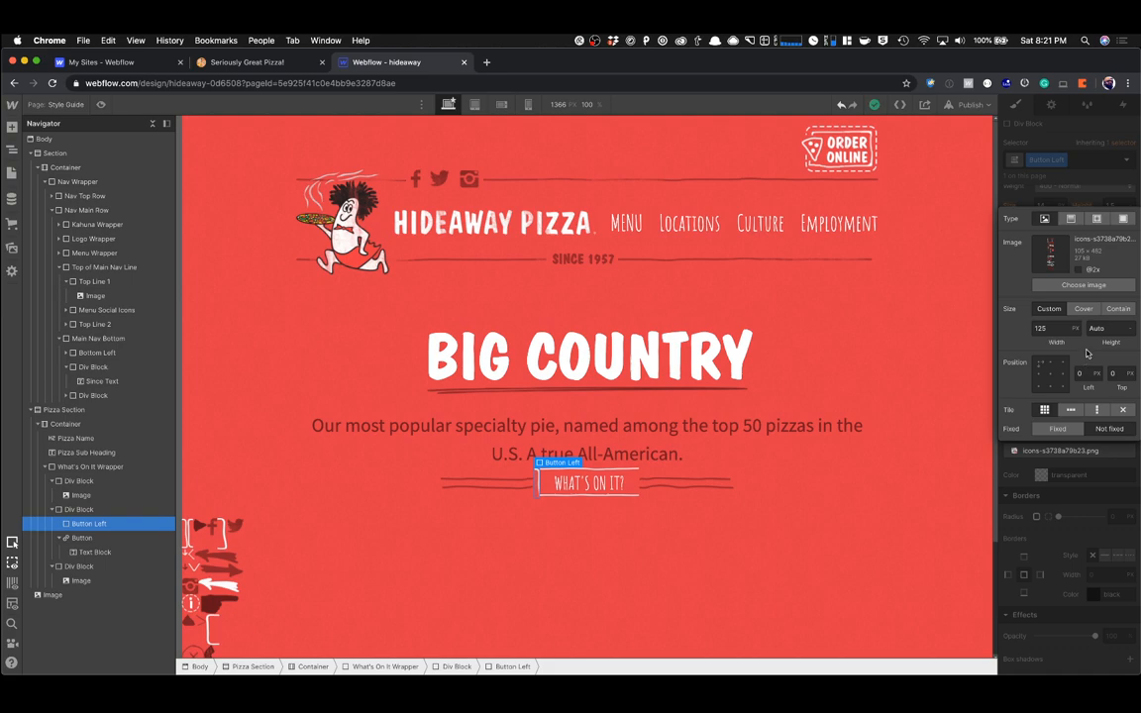
click(1086, 379)
text(1)
key(Down)
key(Down)
key(Down)
key(Down)
key(Down)
key(Down)
key(Down)
key(Down)
key(Down)
key(Down)
key(Down)
key(Down)
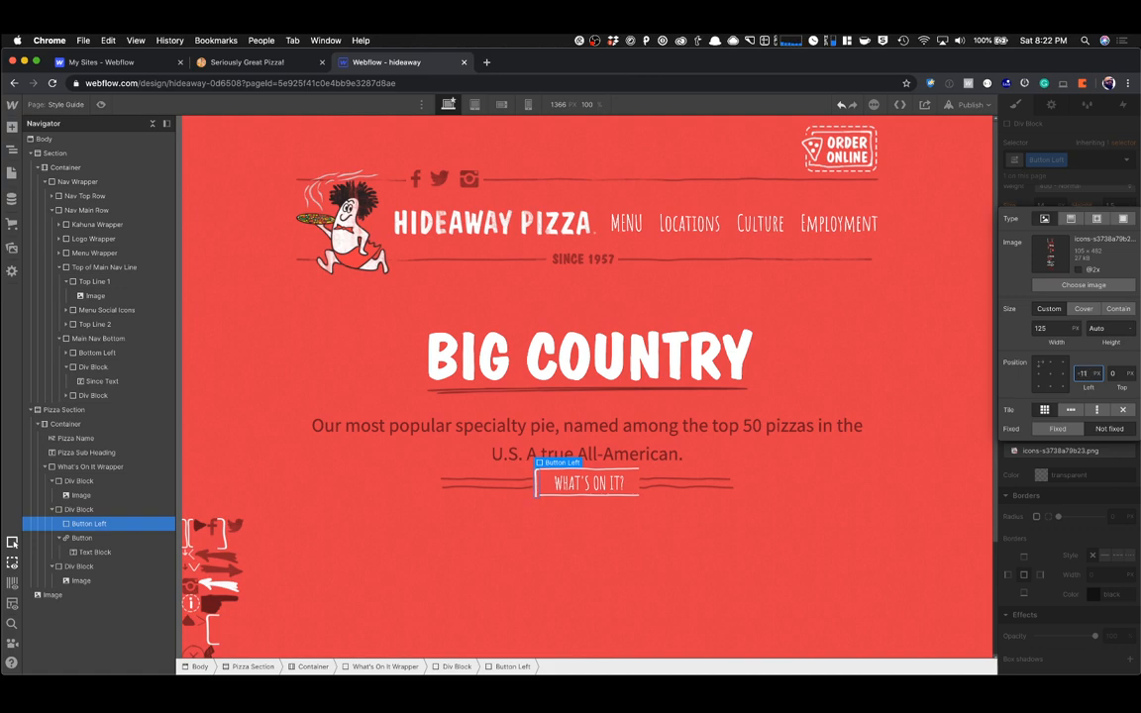
Set Button Left's background image width to 101 px with automatic height and its left position to -9 px.
click(1048, 328)
click(1110, 328)
text(50)
key(Return)
key(super+z)
click(1054, 330)
text(120)
key(shift+Down)
click(1084, 373)
text(-9)
click(649, 507)
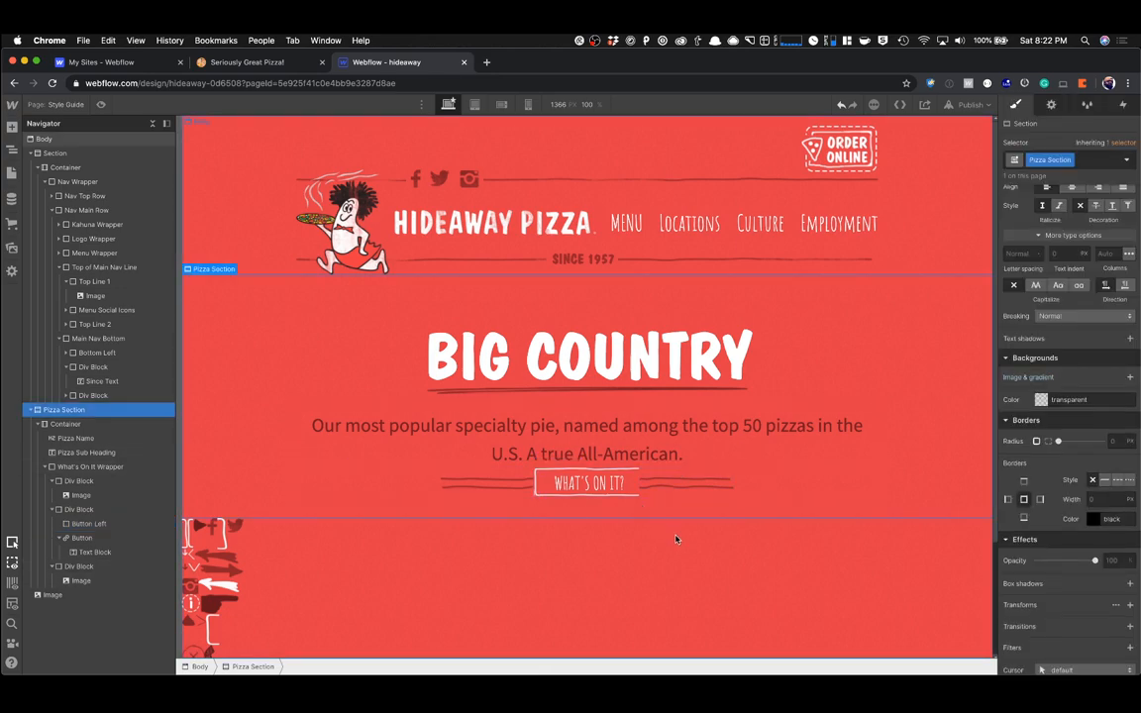
Change the left position of Button Left's background image to -10 px.
click(555, 493)
click(539, 490)
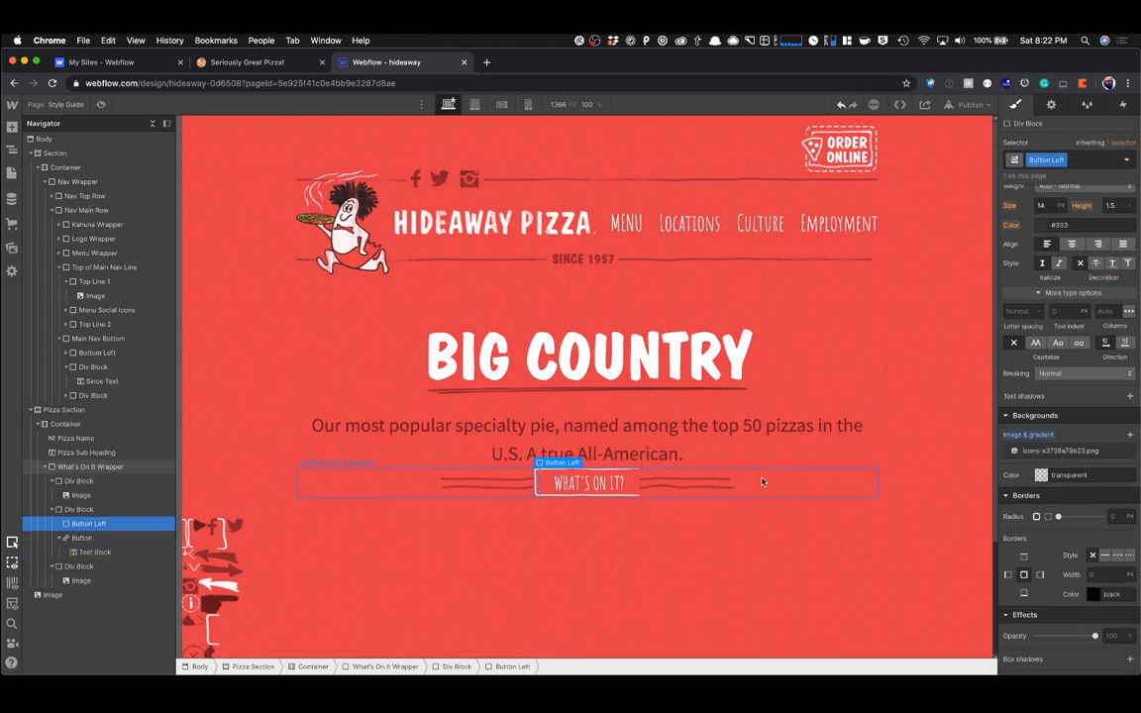
scroll(1053, 383, up, 3)
scroll(1052, 384, down, 3)
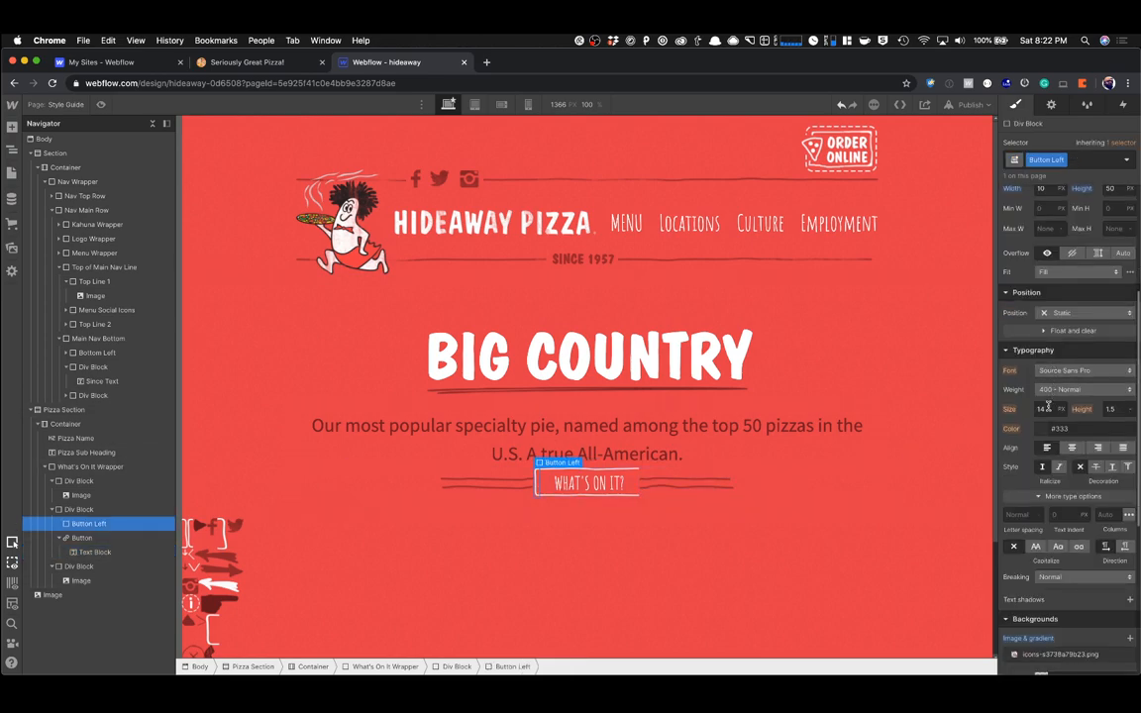
click(1055, 523)
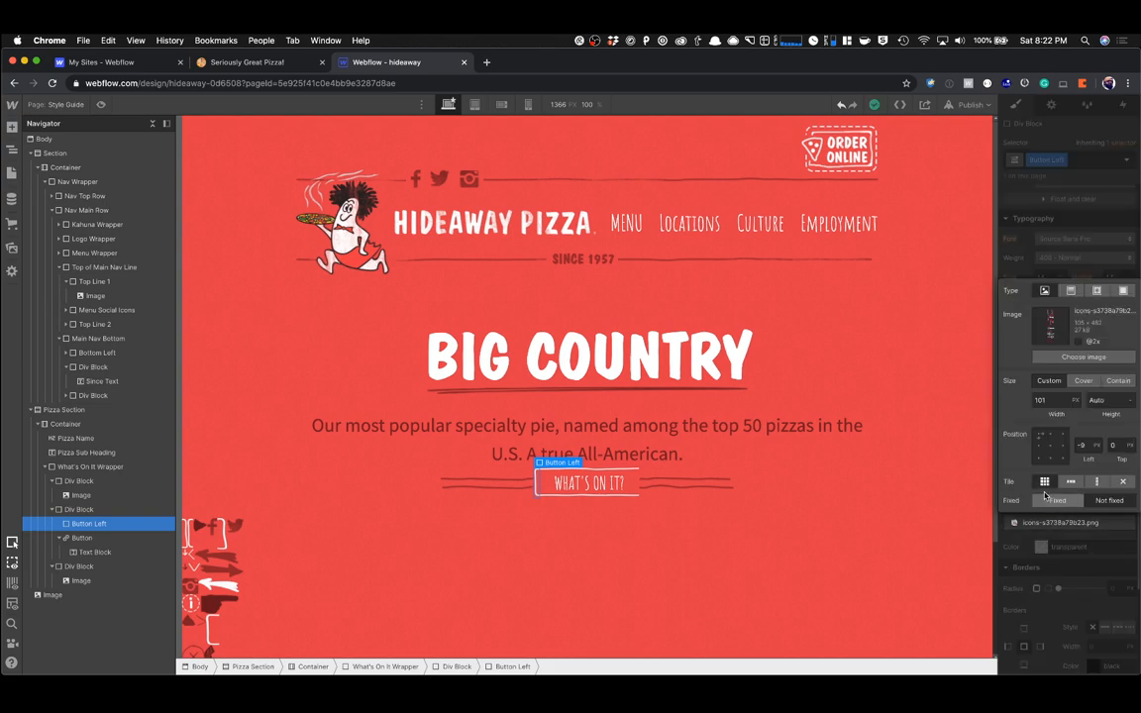
click(1083, 446)
text(-10)
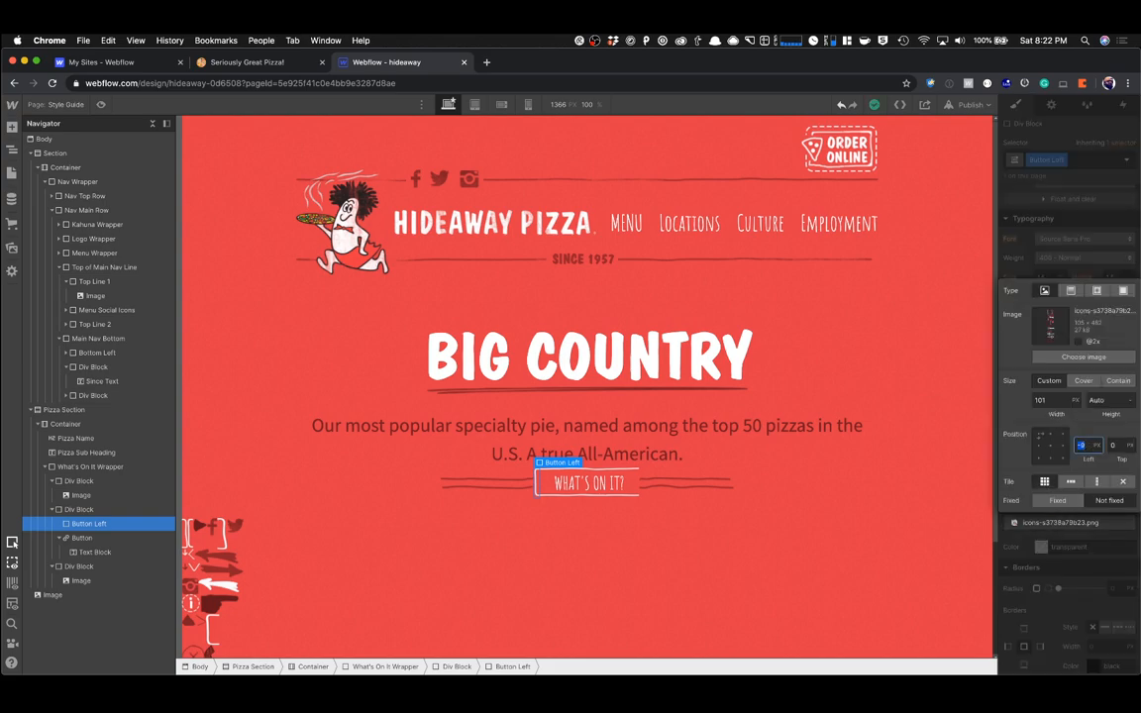
click(737, 490)
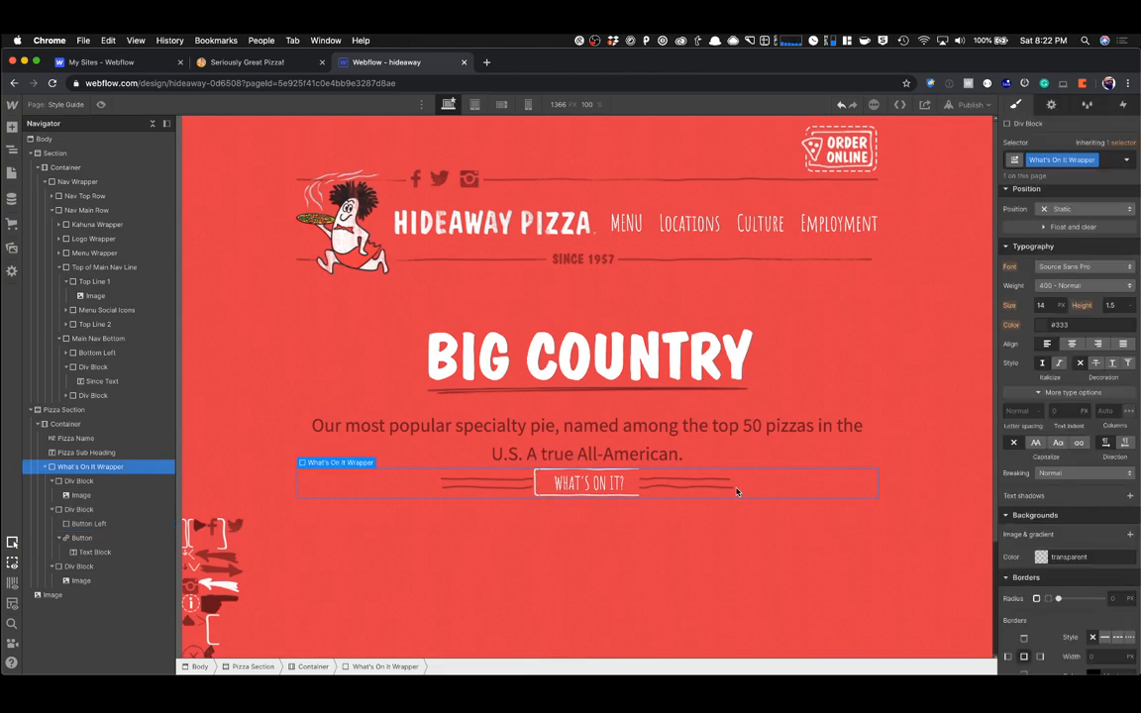
Set Button Left's width to 9 px and check the button in the page preview.
click(541, 489)
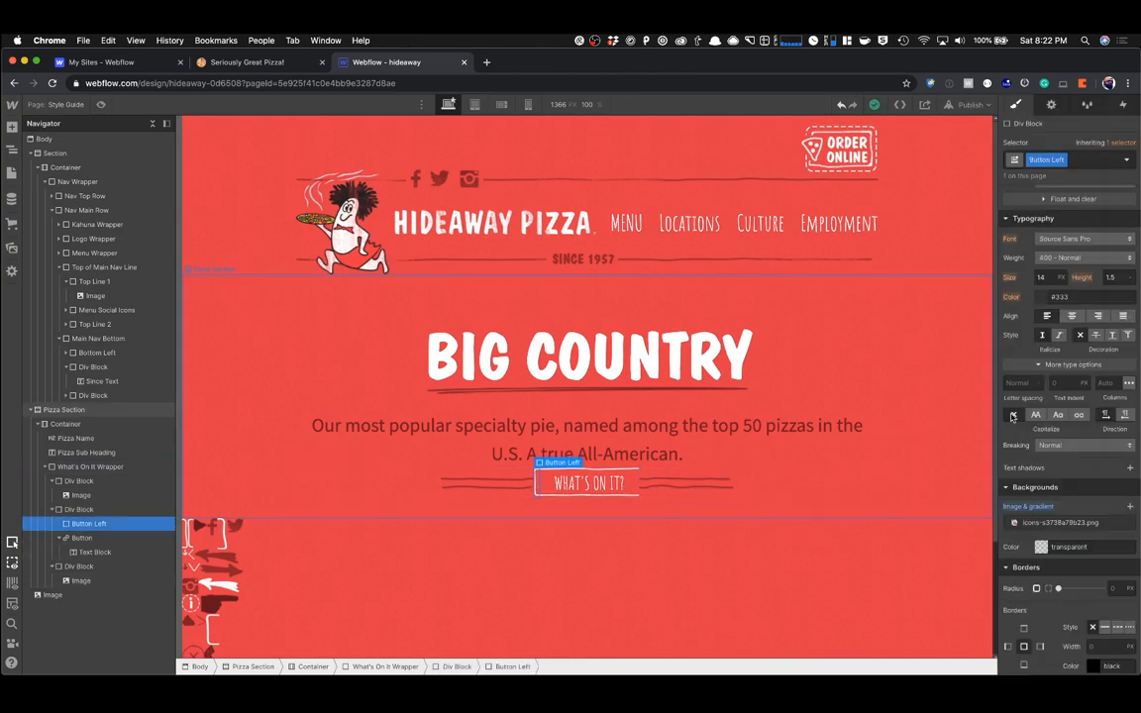
scroll(1102, 312, up, 5)
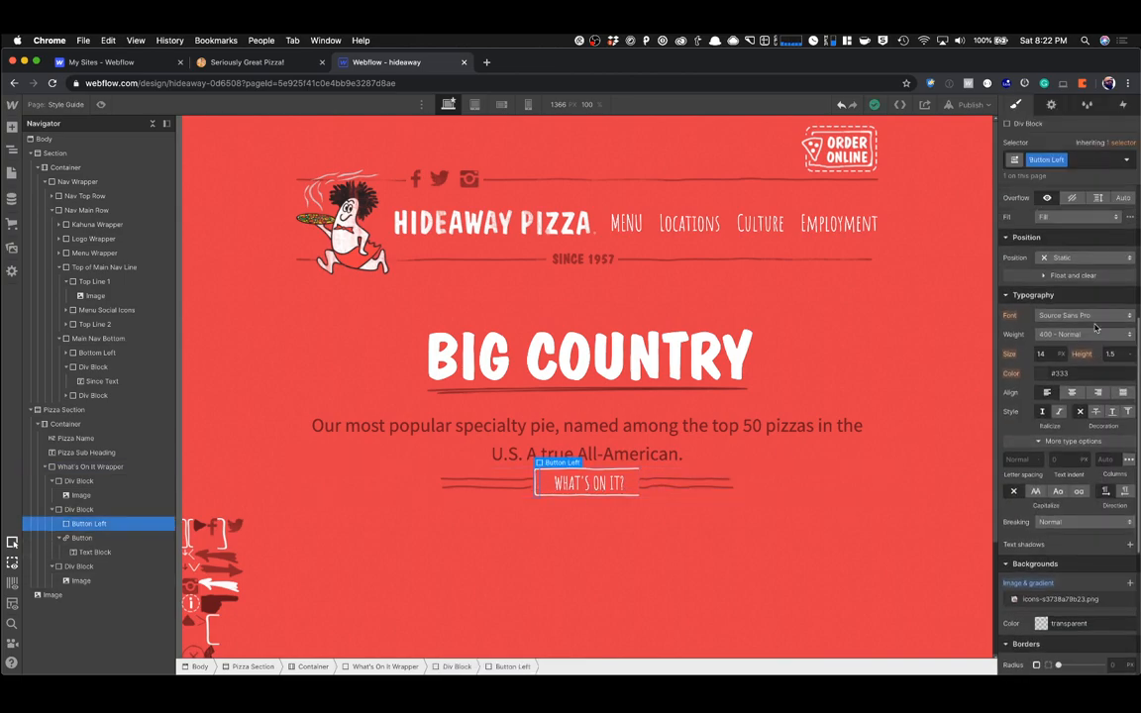
scroll(1097, 329, up, 2)
click(1042, 329)
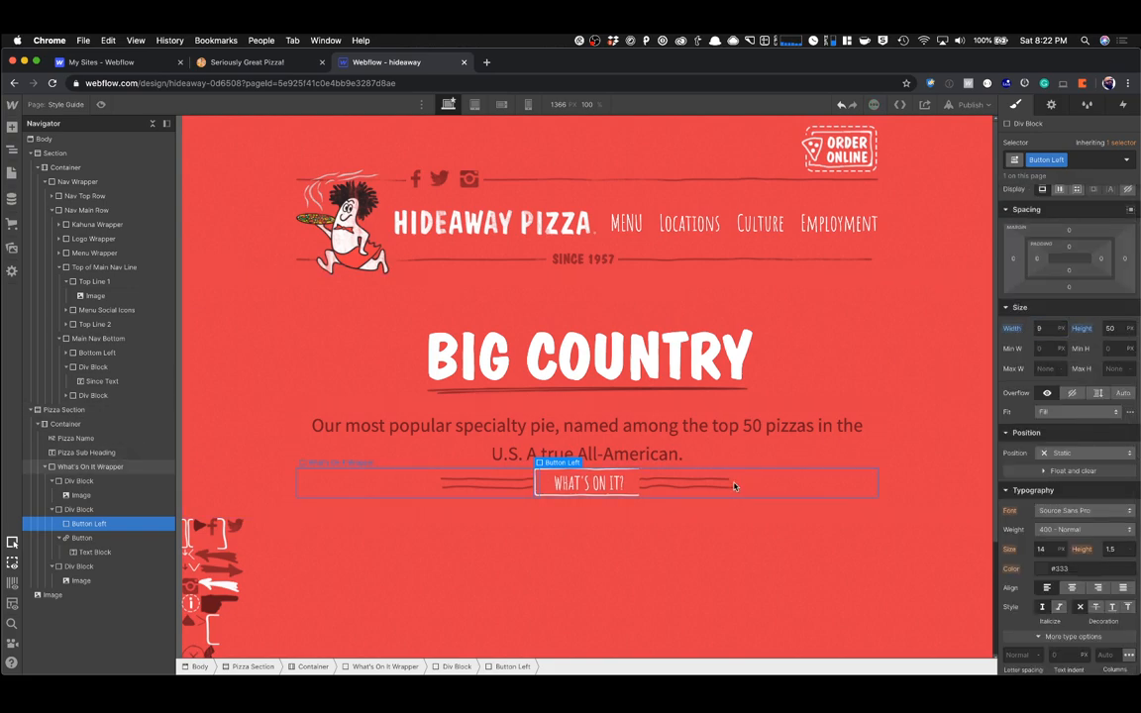
click(788, 487)
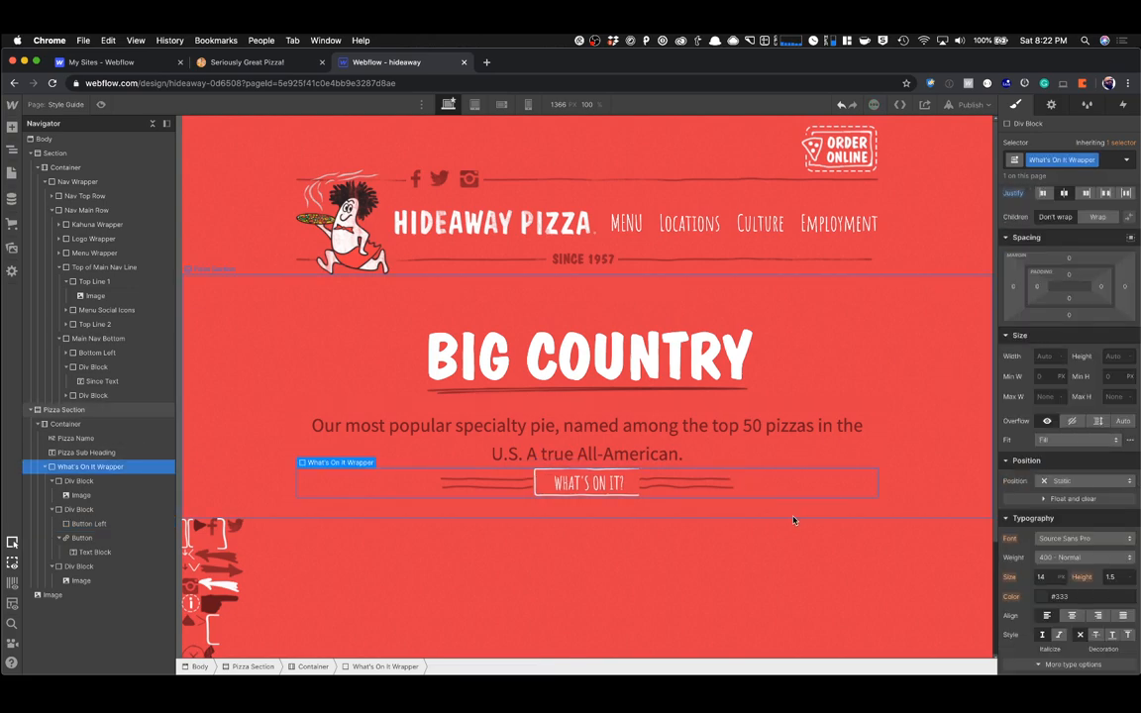
click(100, 104)
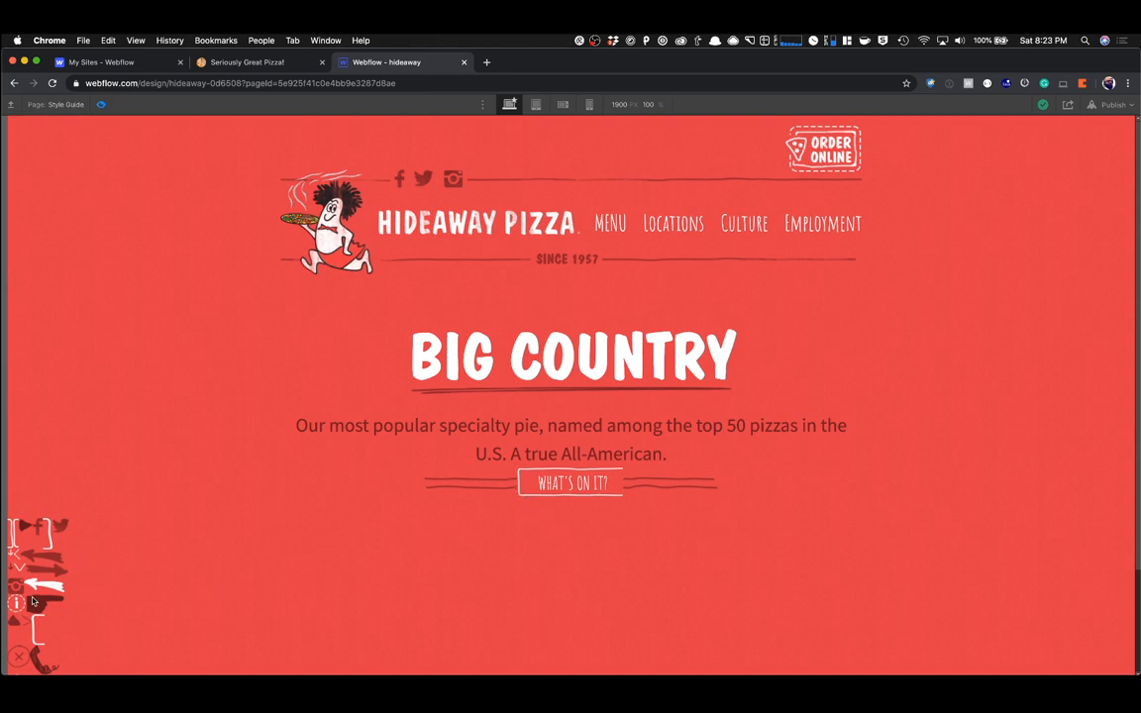
click(100, 104)
Paste a copy of Button Left after the Button, inside the same div block.
click(537, 487)
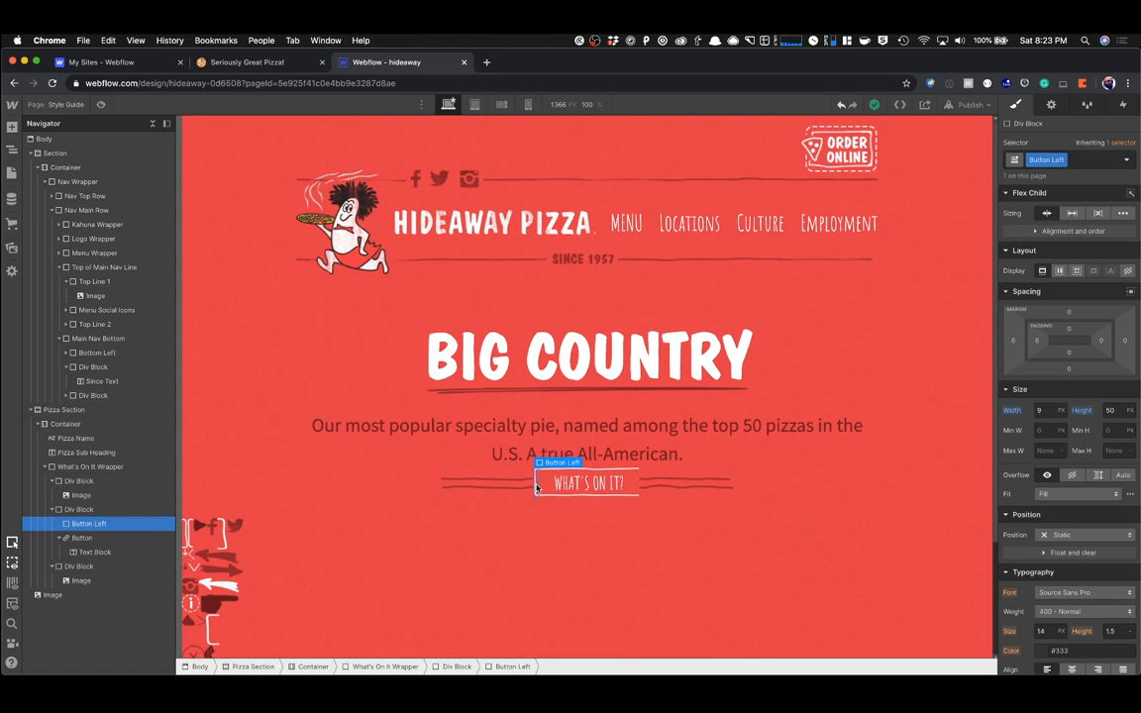
click(571, 492)
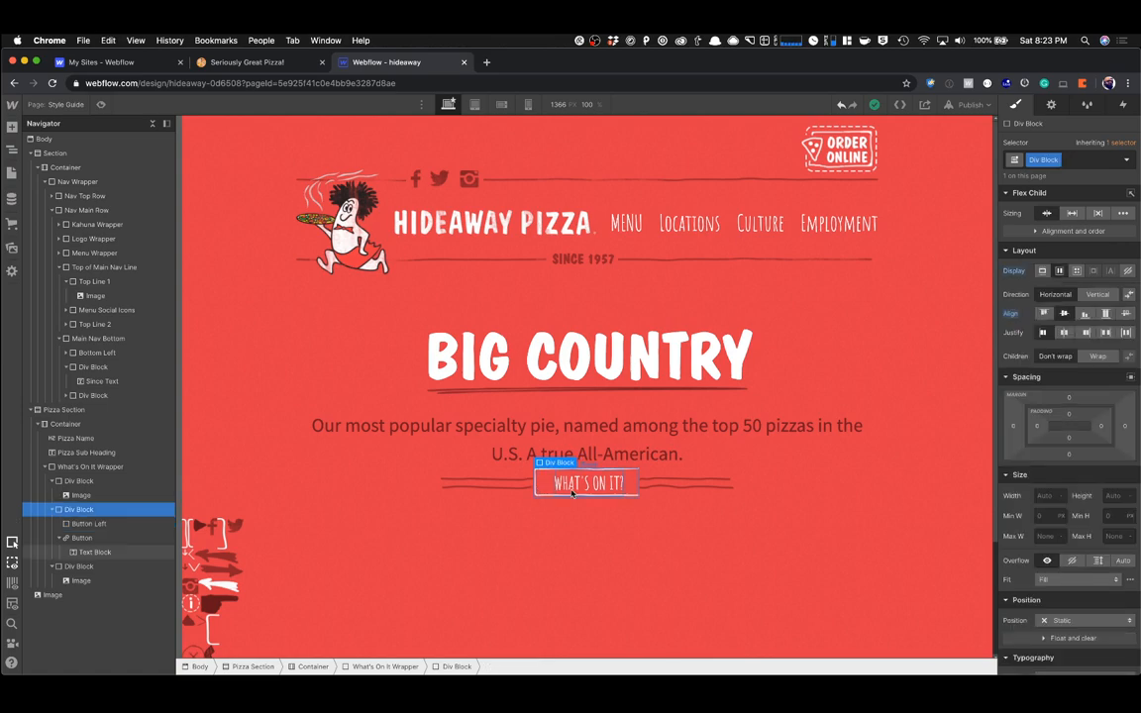
key(super+v)
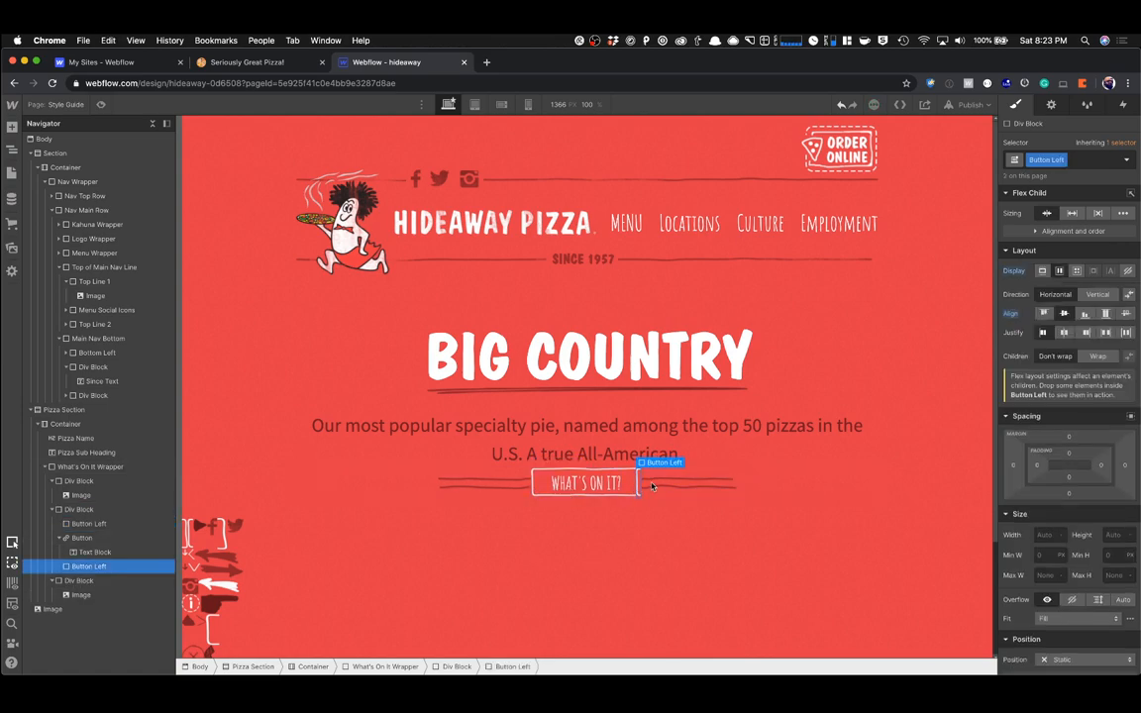
Duplicate the class on the copied Button Left block and rename it Button Right.
click(1066, 161)
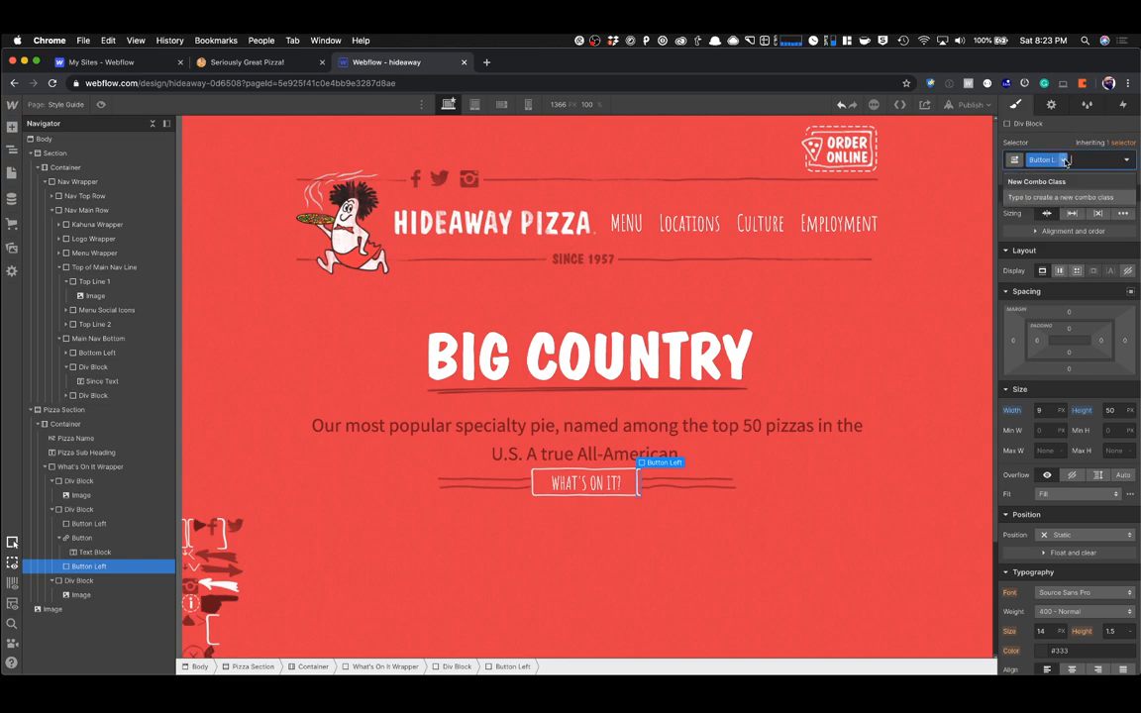
click(1067, 161)
click(1058, 188)
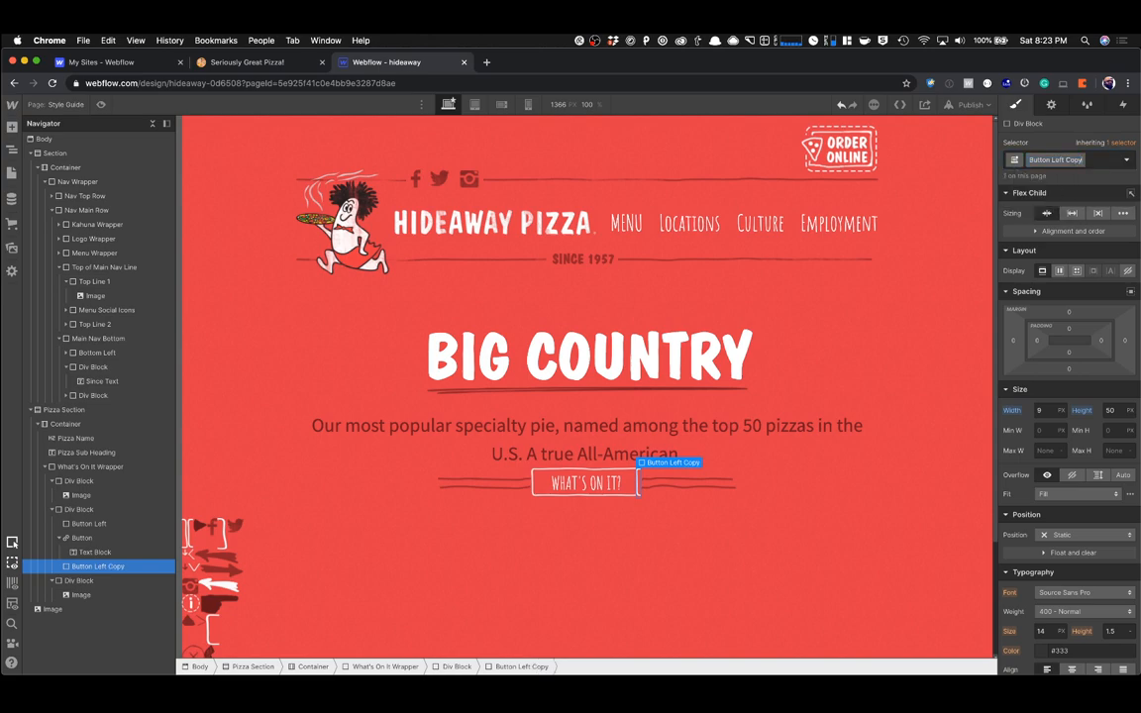
text(Button Right)
key(Return)
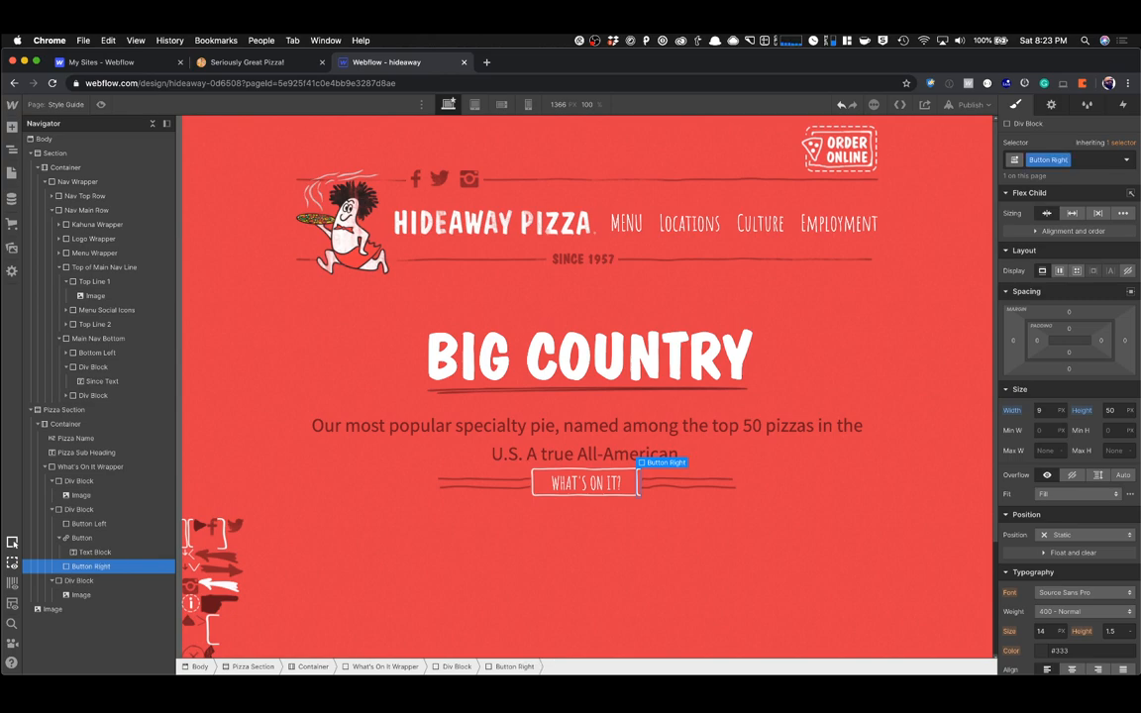
Set Button Right's background sprite to a width of 96 px and a left position of -61 px.
scroll(1041, 397, down, 5)
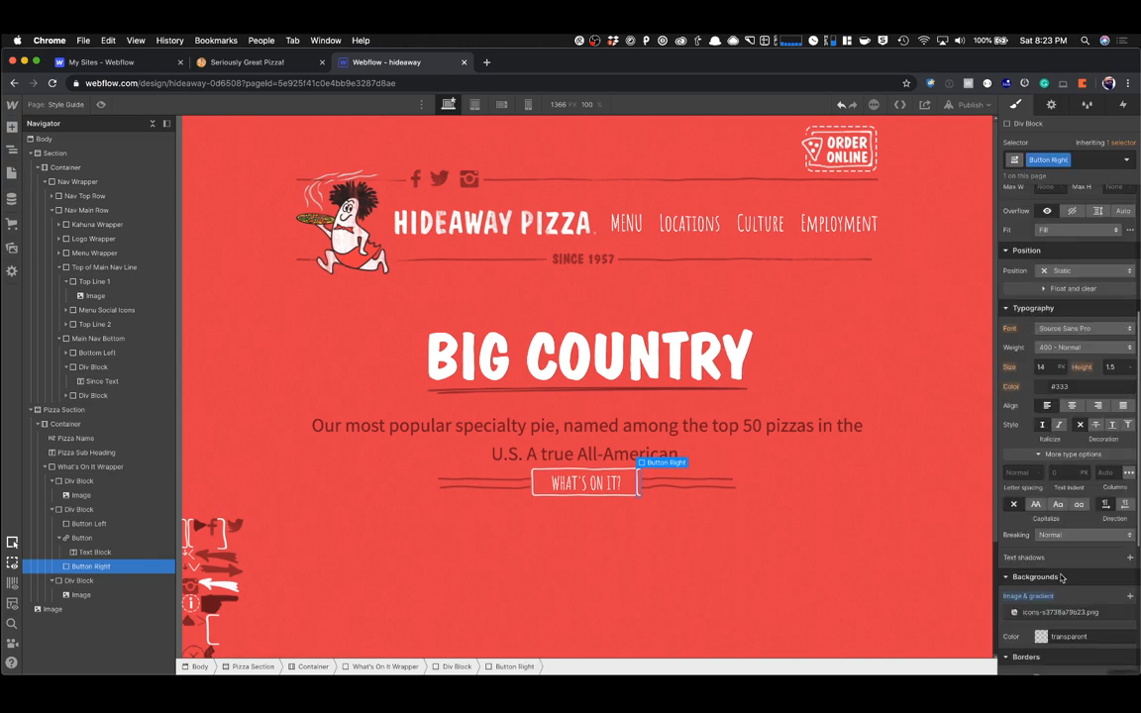
click(1062, 616)
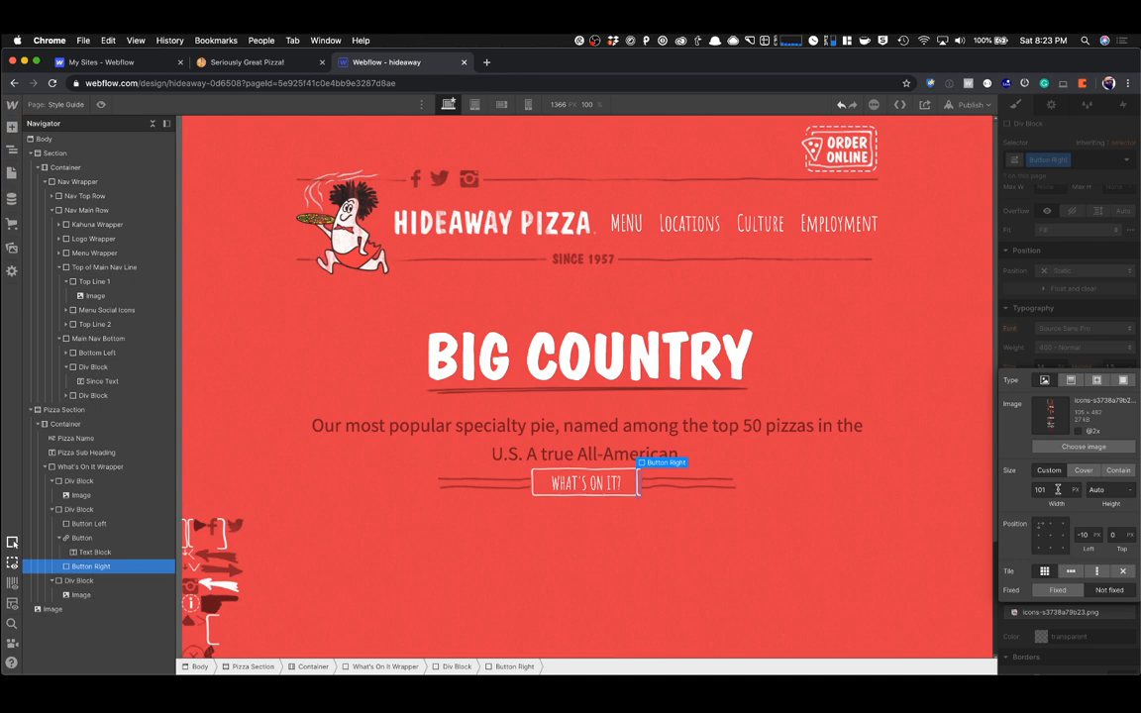
click(1087, 536)
text(-20)
key(Down)
key(Down)
click(1052, 490)
text(90)
key(Up)
key(Up)
key(Up)
key(Up)
key(Up)
key(Up)
click(1086, 535)
key(Down)
key(Down)
key(Down)
key(Down)
key(Down)
key(Down)
key(Down)
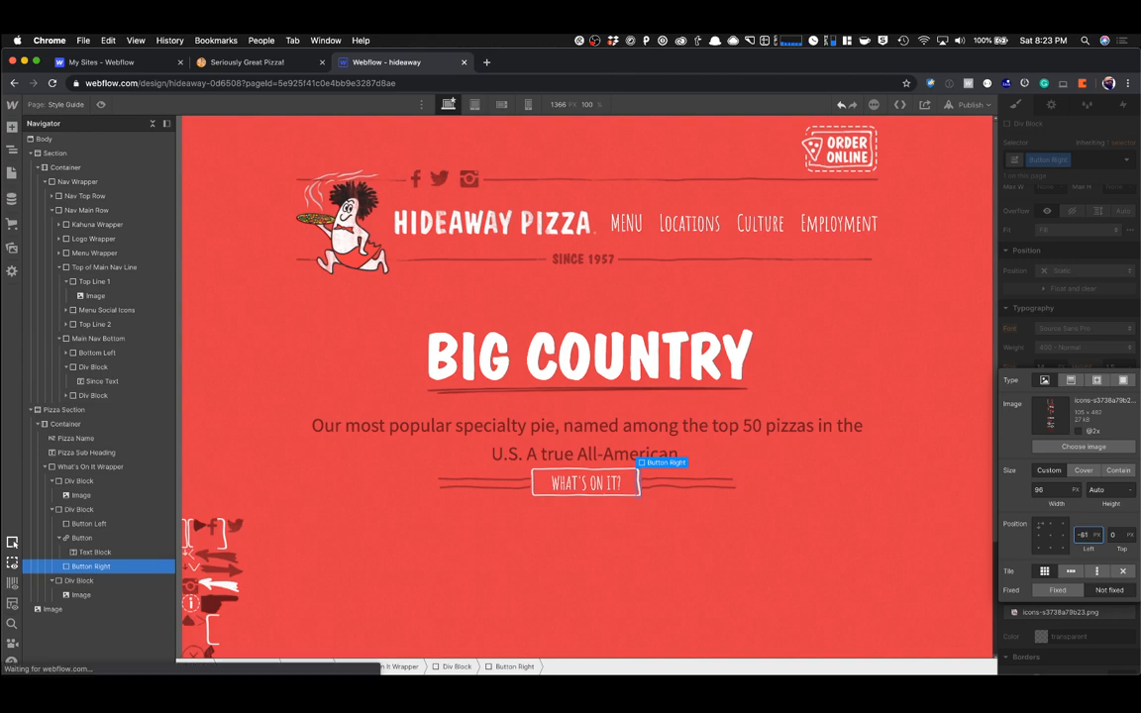
click(927, 584)
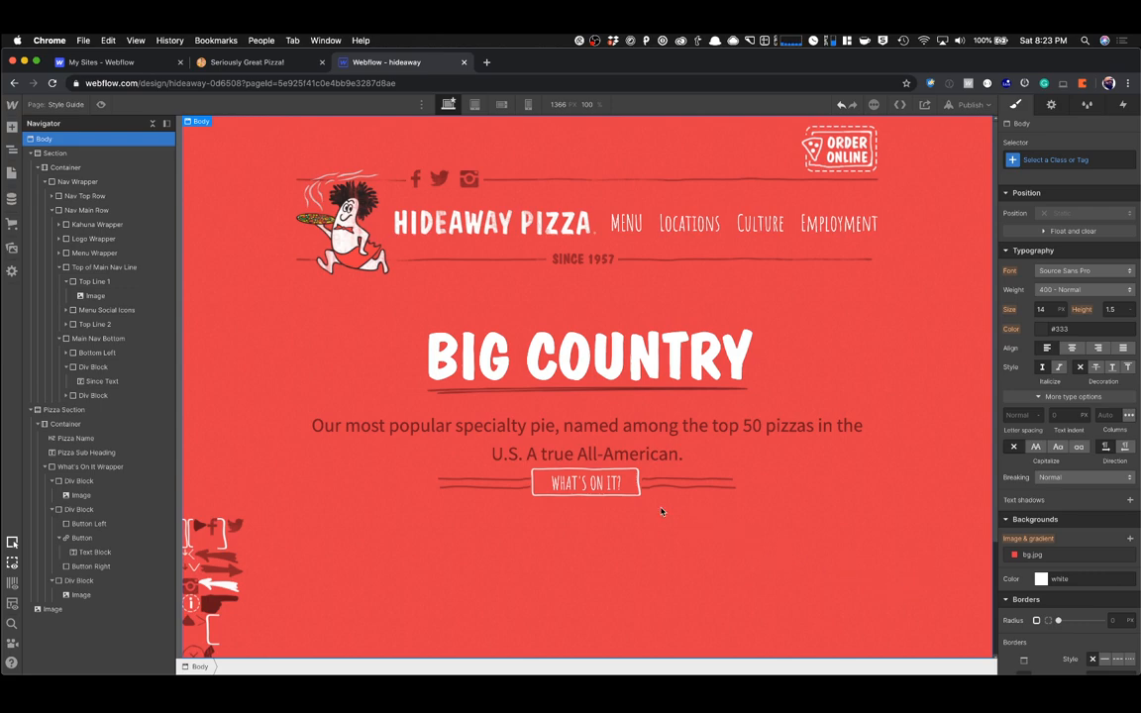
Rename the class of the div block around the What's On It? button parts as On it Button Wrapper.
click(558, 474)
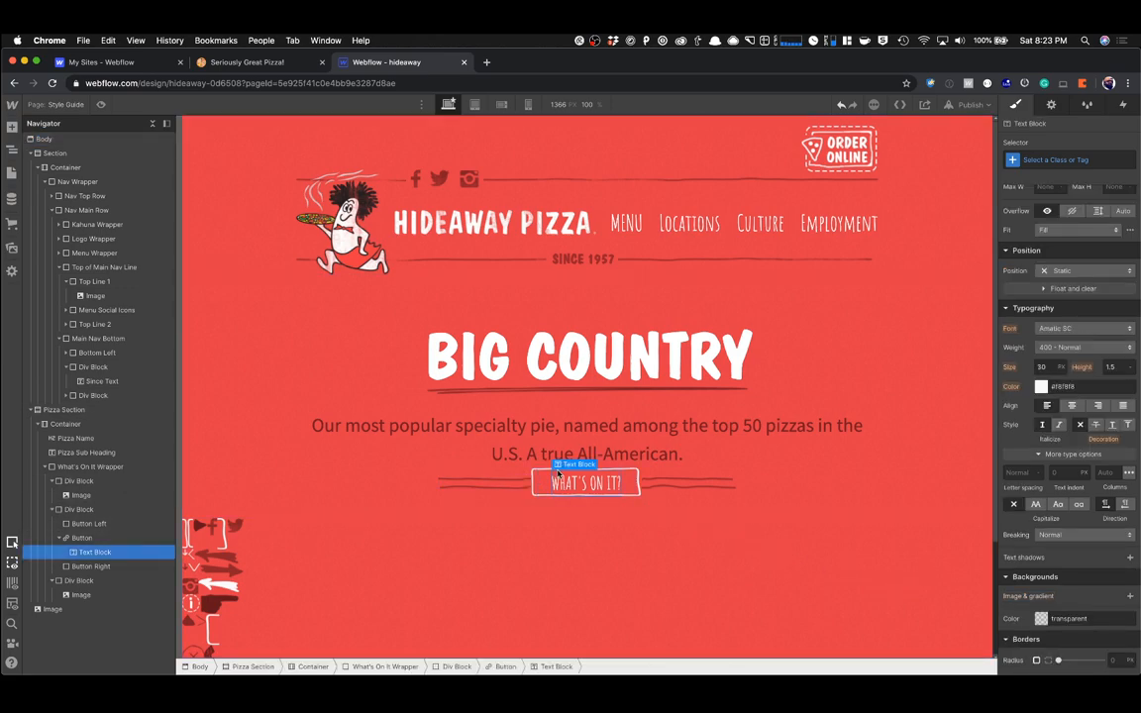
click(1056, 159)
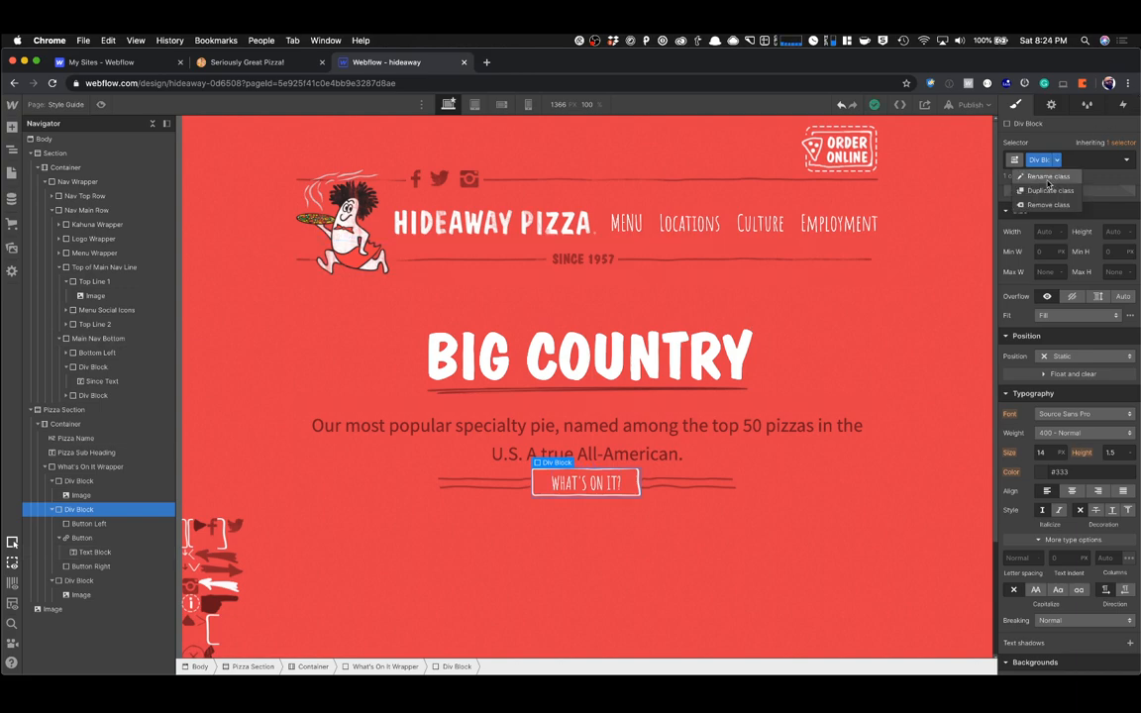
click(1047, 180)
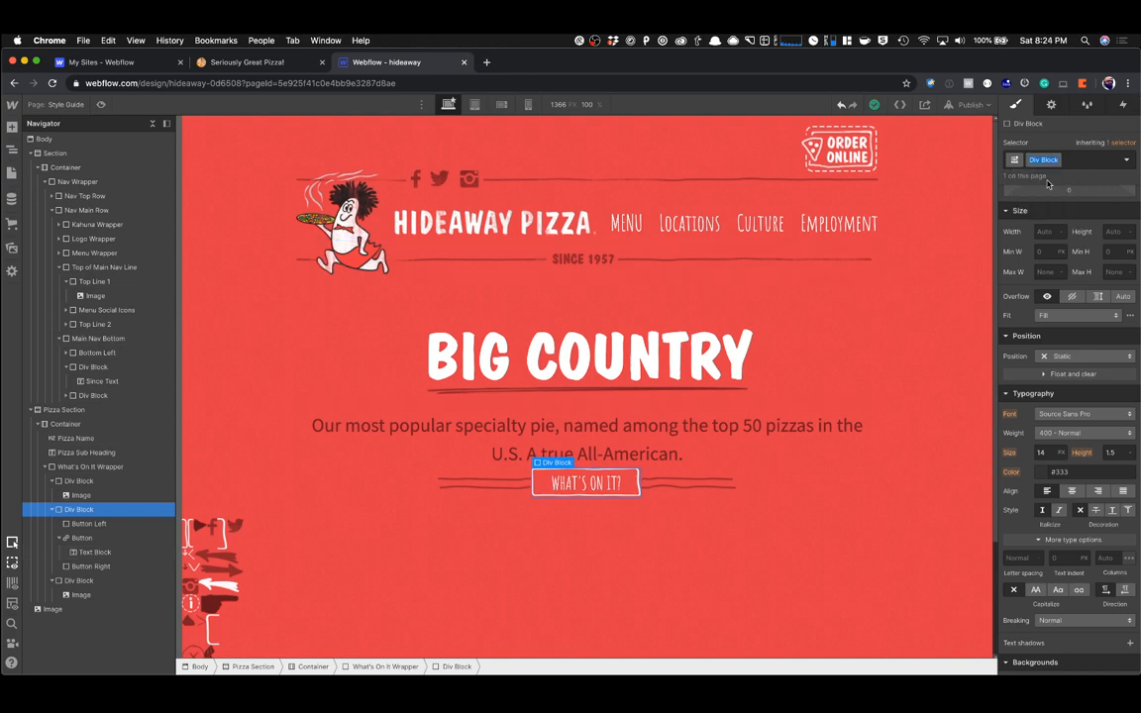
text(On it Button Wrapper)
key(Return)
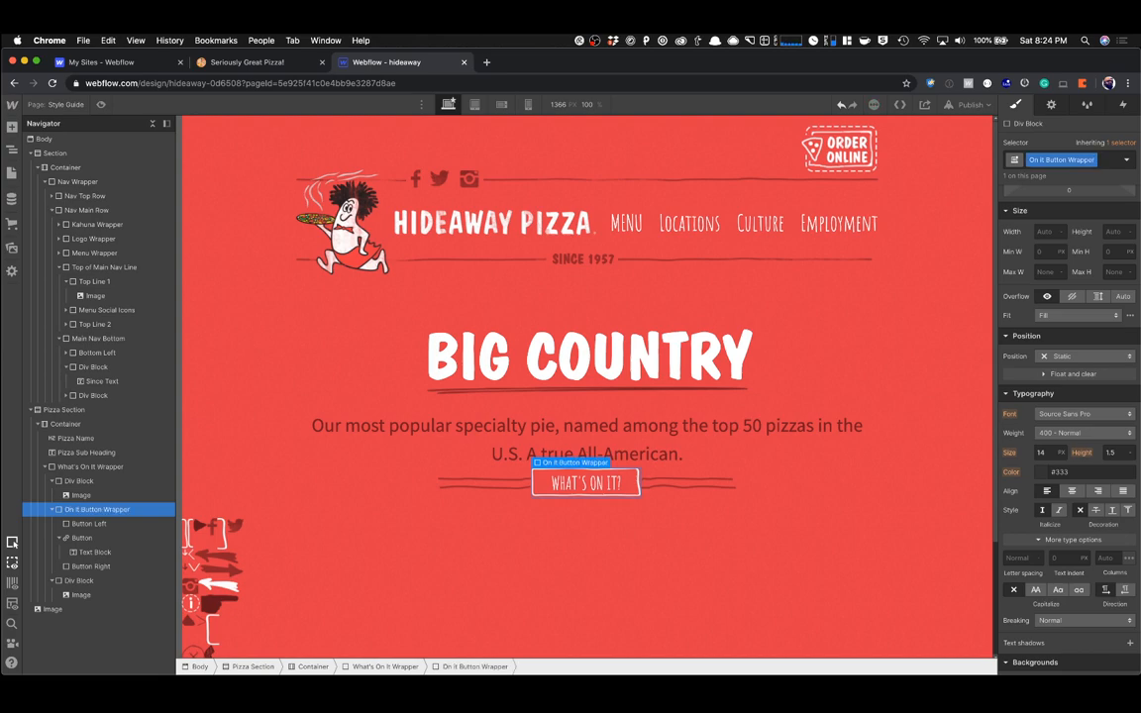
Give On it Button Wrapper equal left and right margins of about 28 px.
scroll(1015, 228, up, 3)
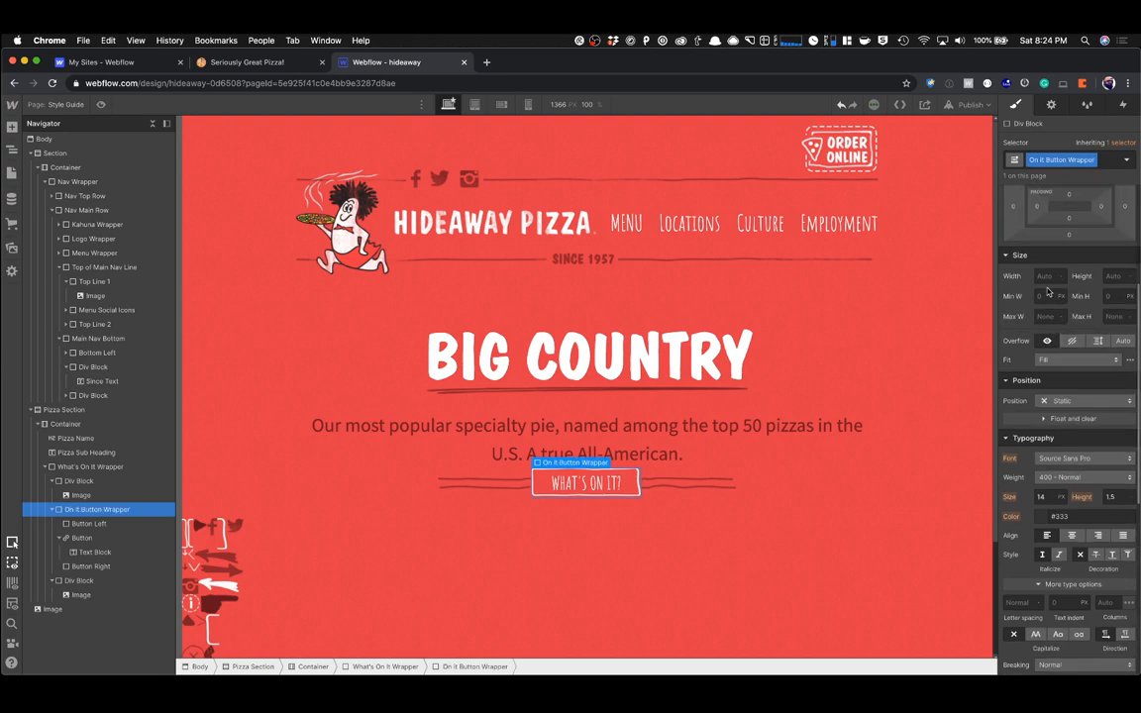
drag(1015, 228, 998, 227)
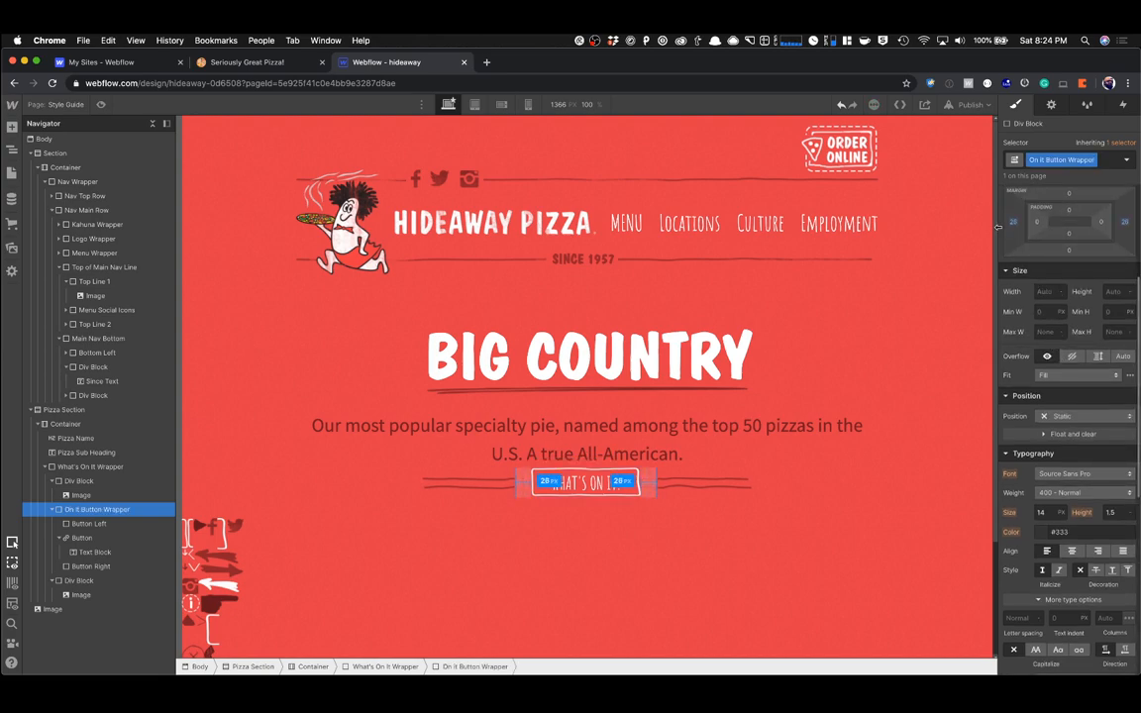
Compare the button spacing with the original Hideaway site and set On it Button Wrapper's left and right margins to 18 px.
click(252, 63)
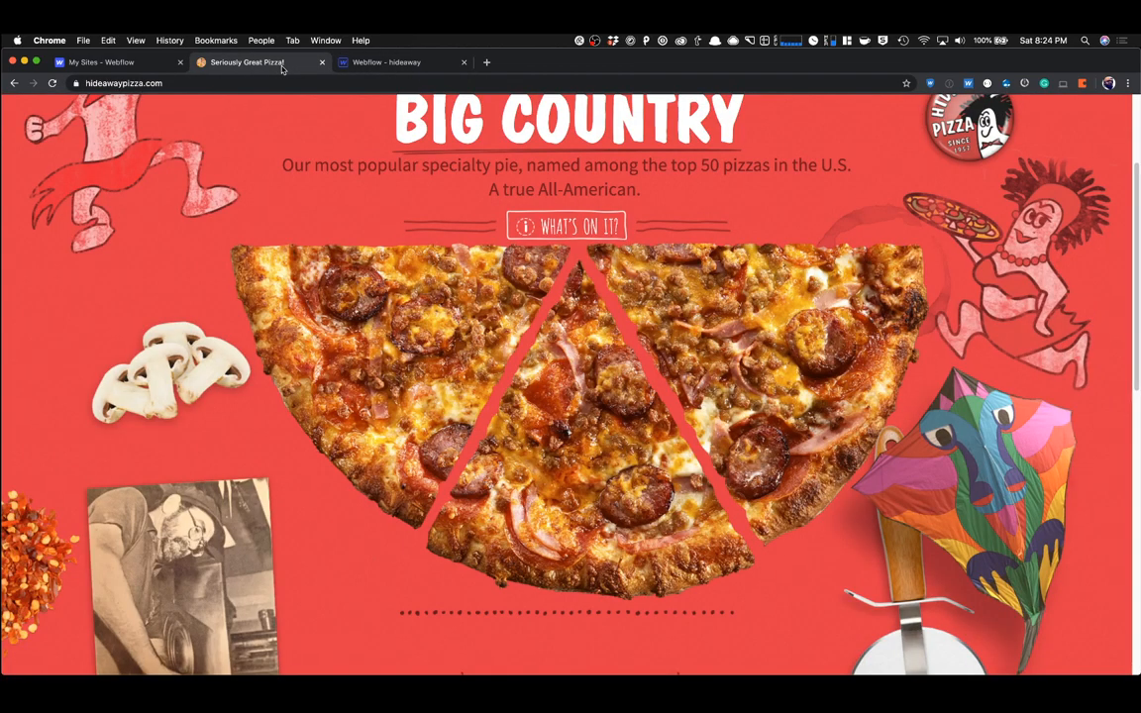
key(super+shift+p)
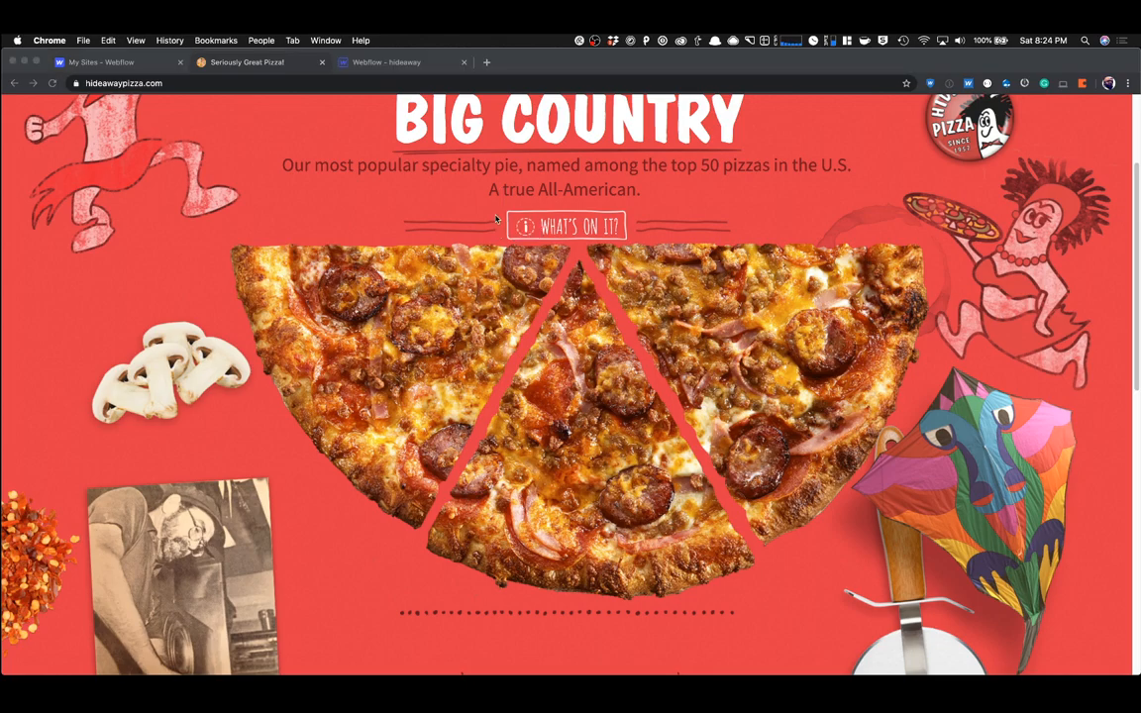
click(376, 62)
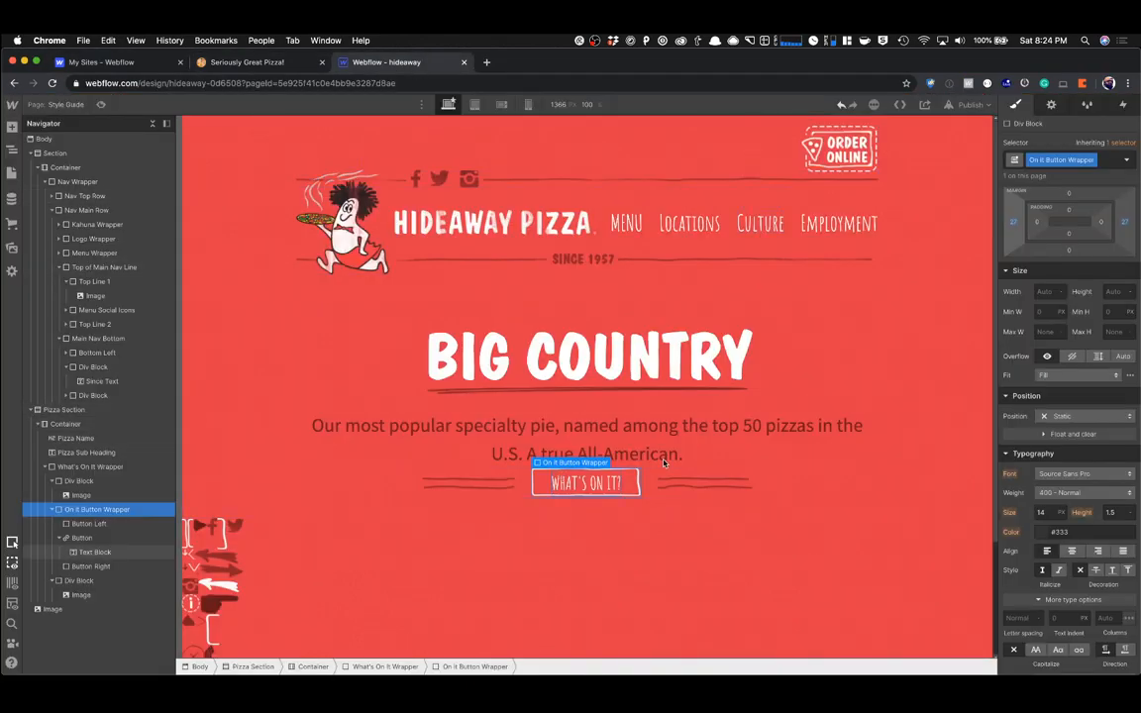
drag(1017, 224, 1024, 225)
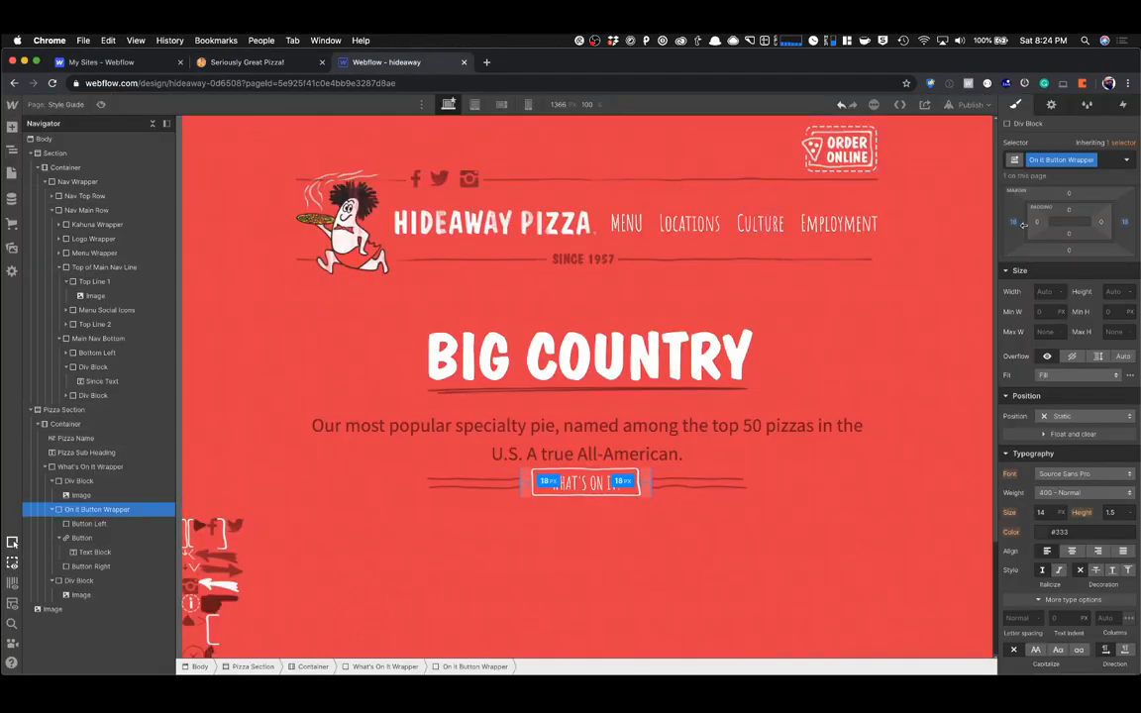
click(805, 585)
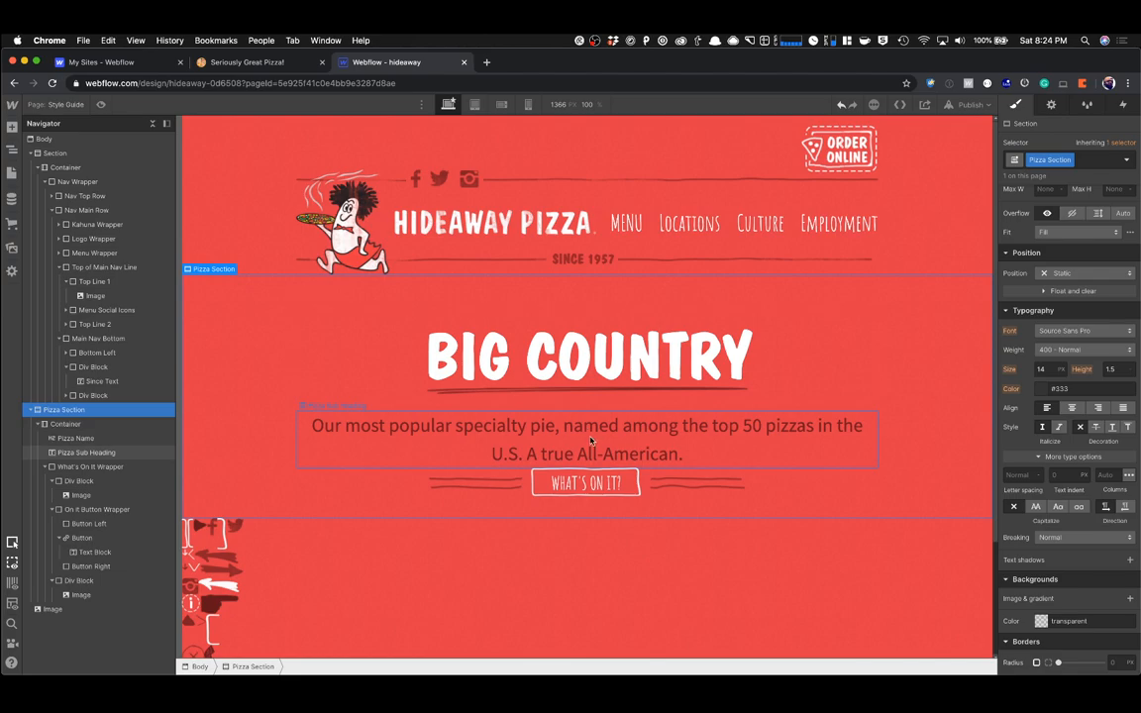
Check the subheading spacing on the original site and give Pizza Sub Heading a bottom margin of 20 px.
click(376, 491)
click(248, 62)
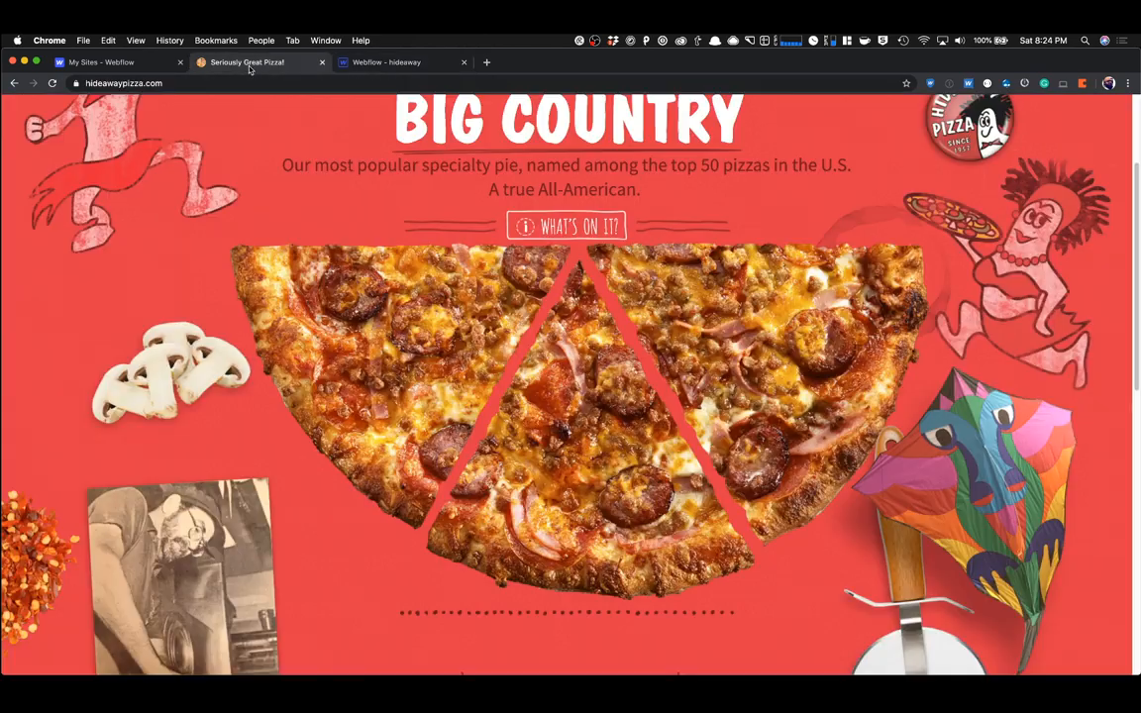
click(362, 62)
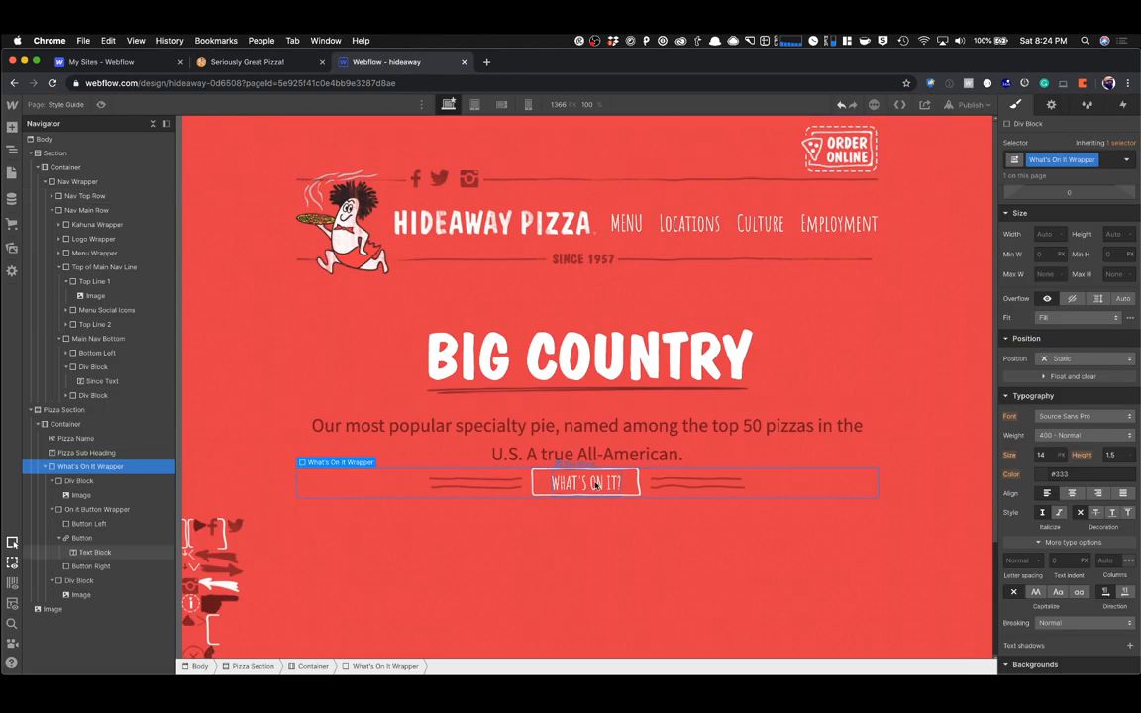
click(612, 445)
scroll(1082, 326, up, 4)
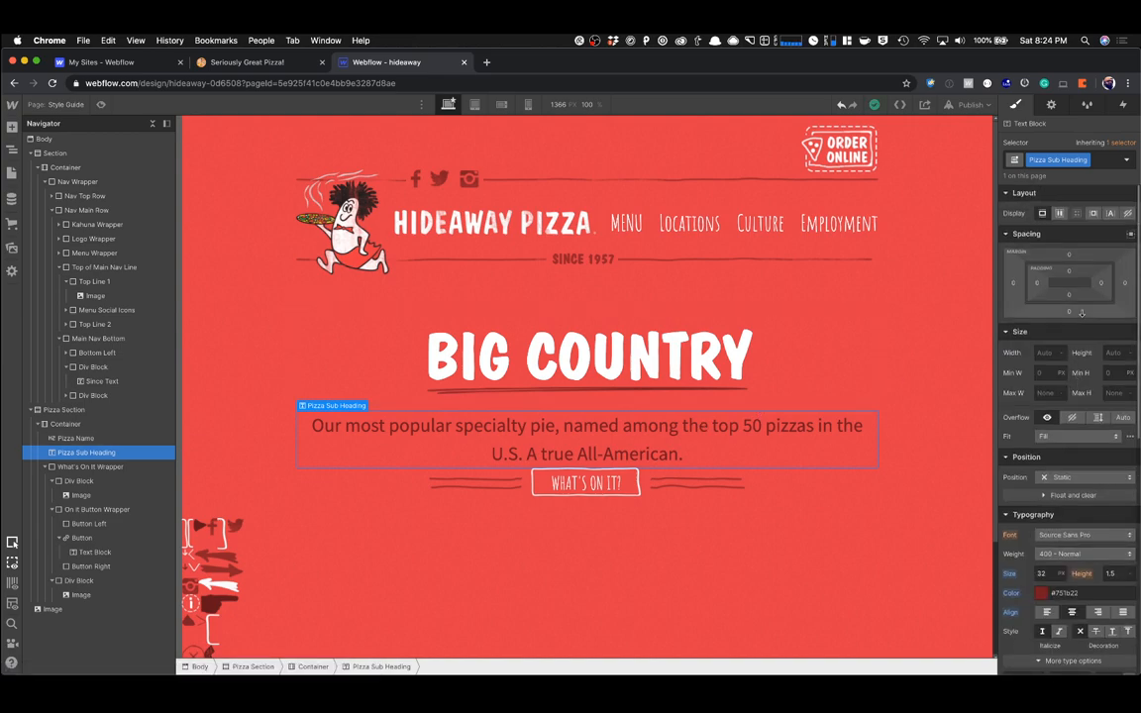
drag(1082, 326, 1081, 326)
scroll(798, 561, down, 1)
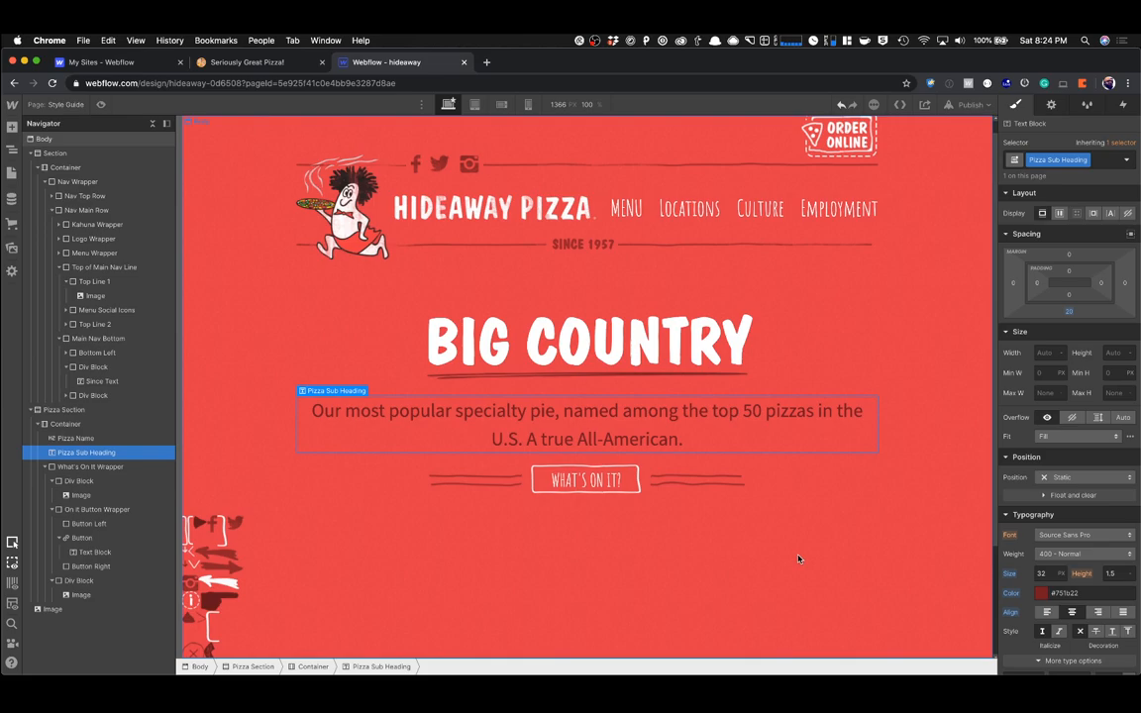
click(912, 527)
scroll(912, 528, up, 1)
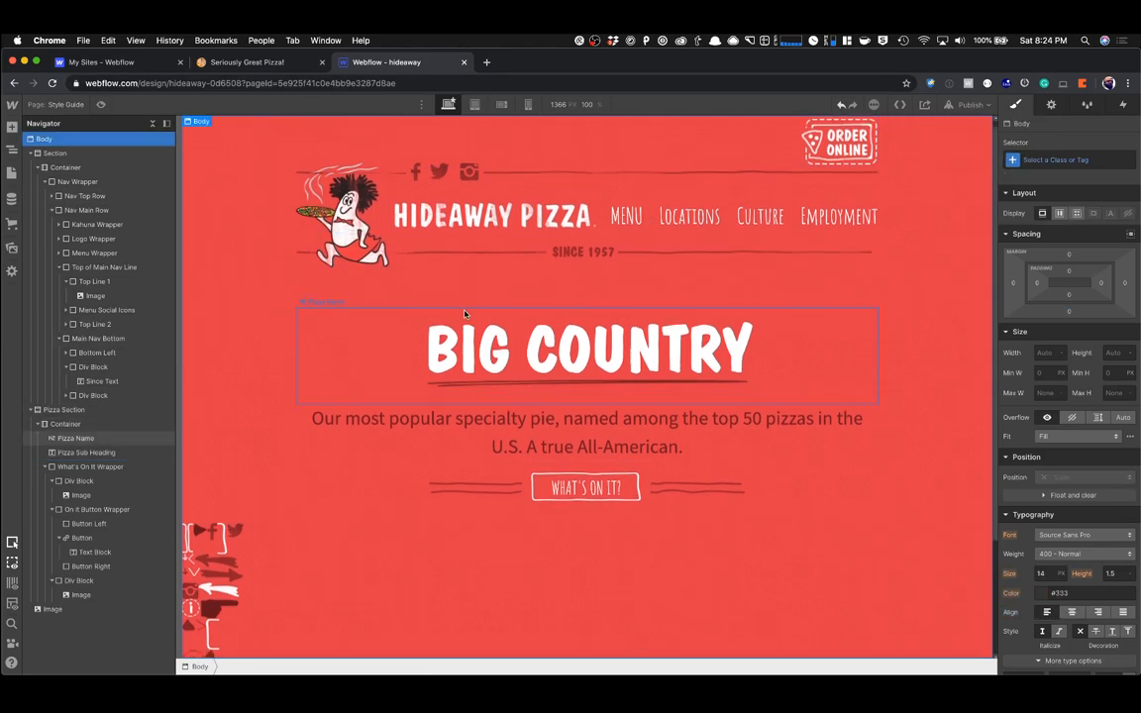
Add a div block inside the Pizza Section's Container, directly below What's On It Wrapper.
click(266, 62)
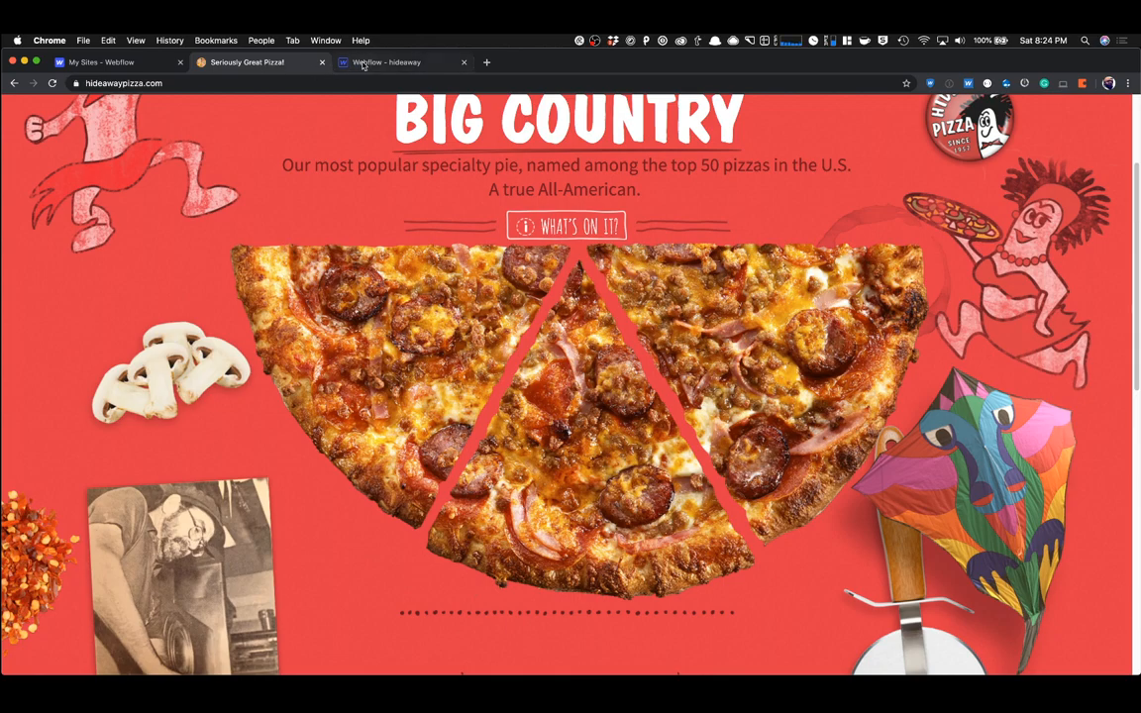
click(328, 61)
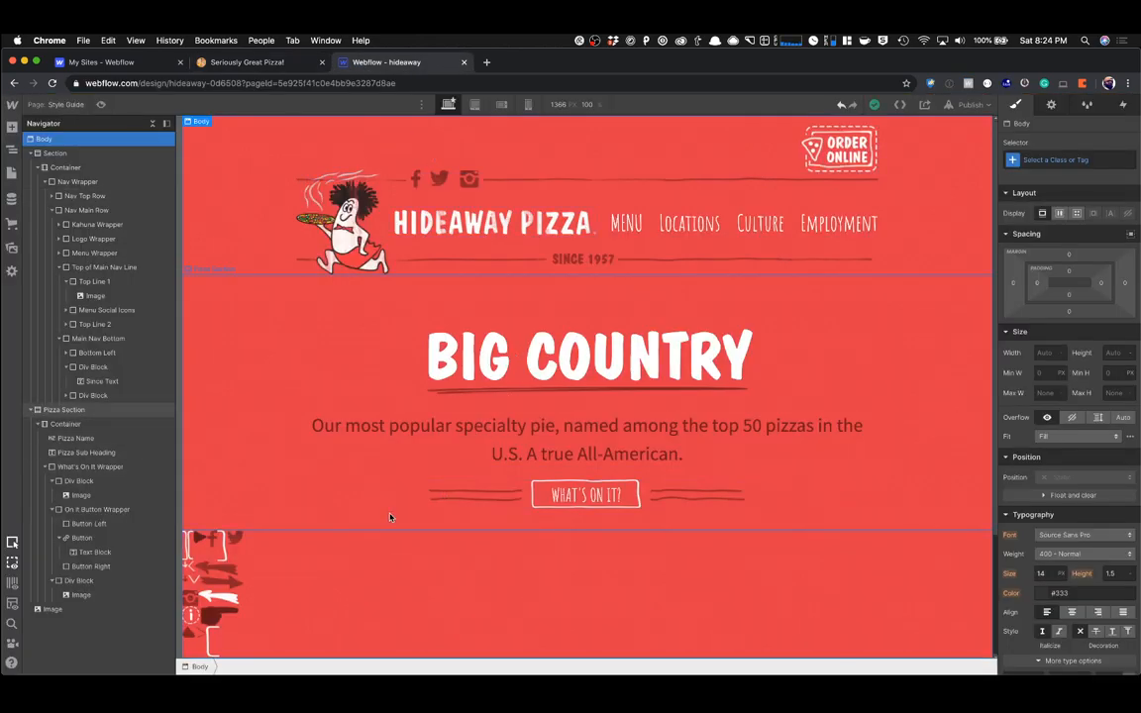
click(454, 504)
click(433, 495)
key(Up)
key(Up)
key(Up)
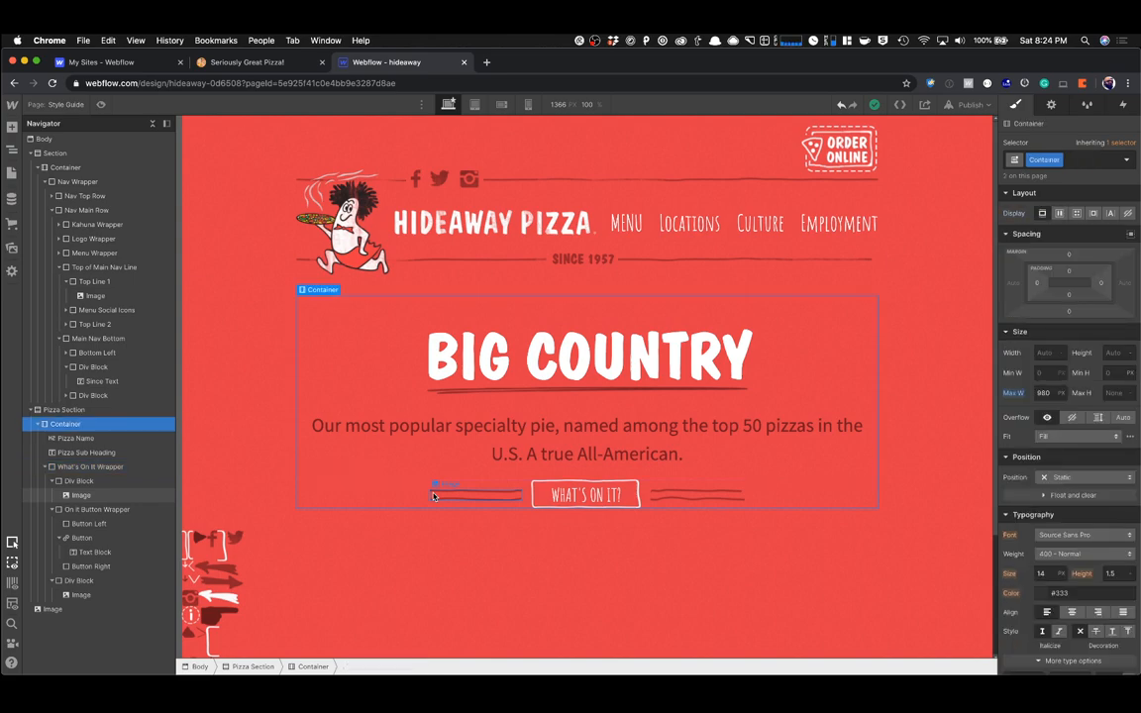
key(super+e)
text(div)
key(Return)
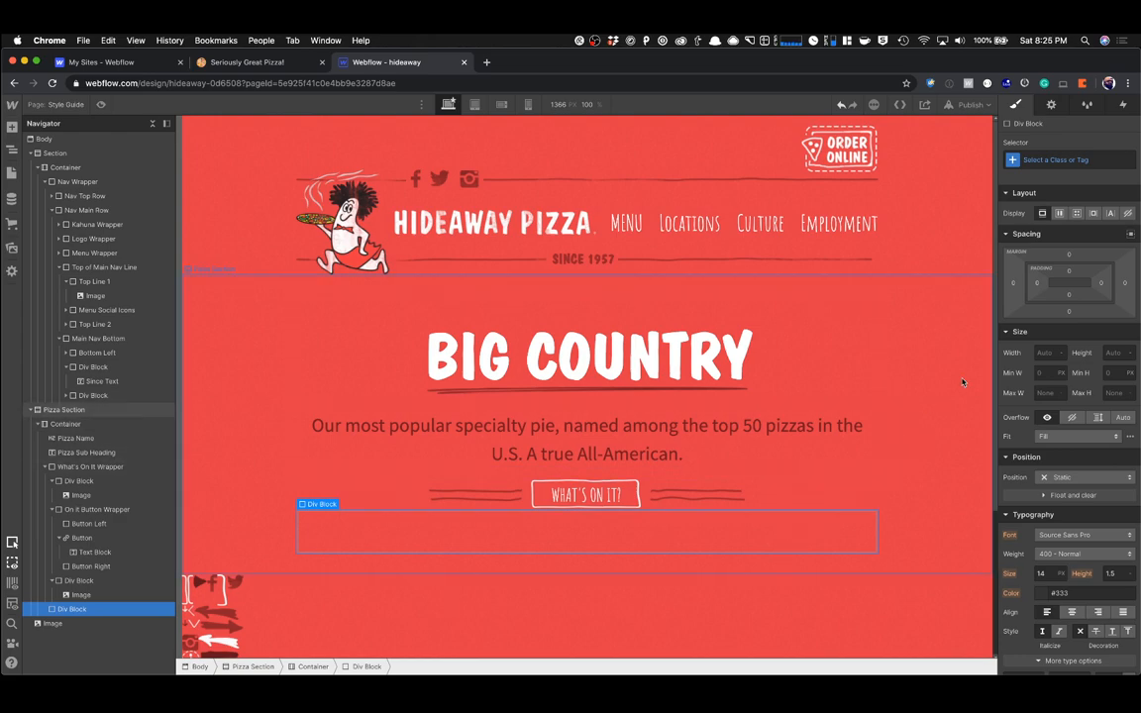
Give the new div block the class Pizza Image Wrapper.
click(1039, 160)
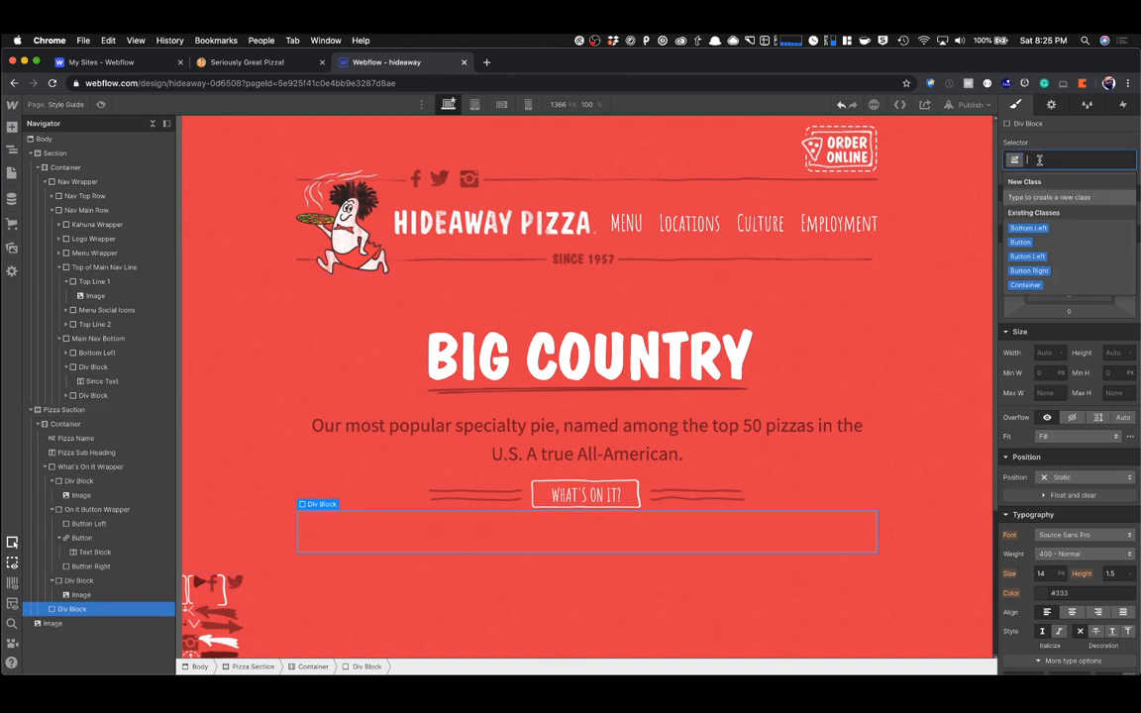
text(Pizza)
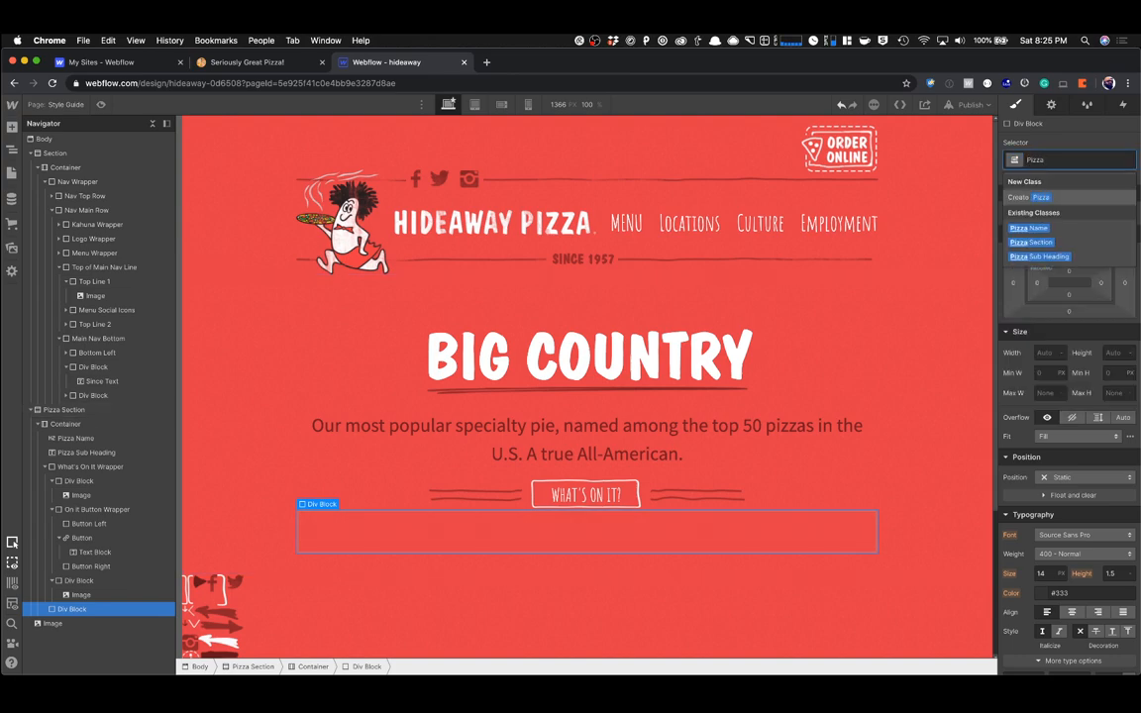
text( Image Wrapper)
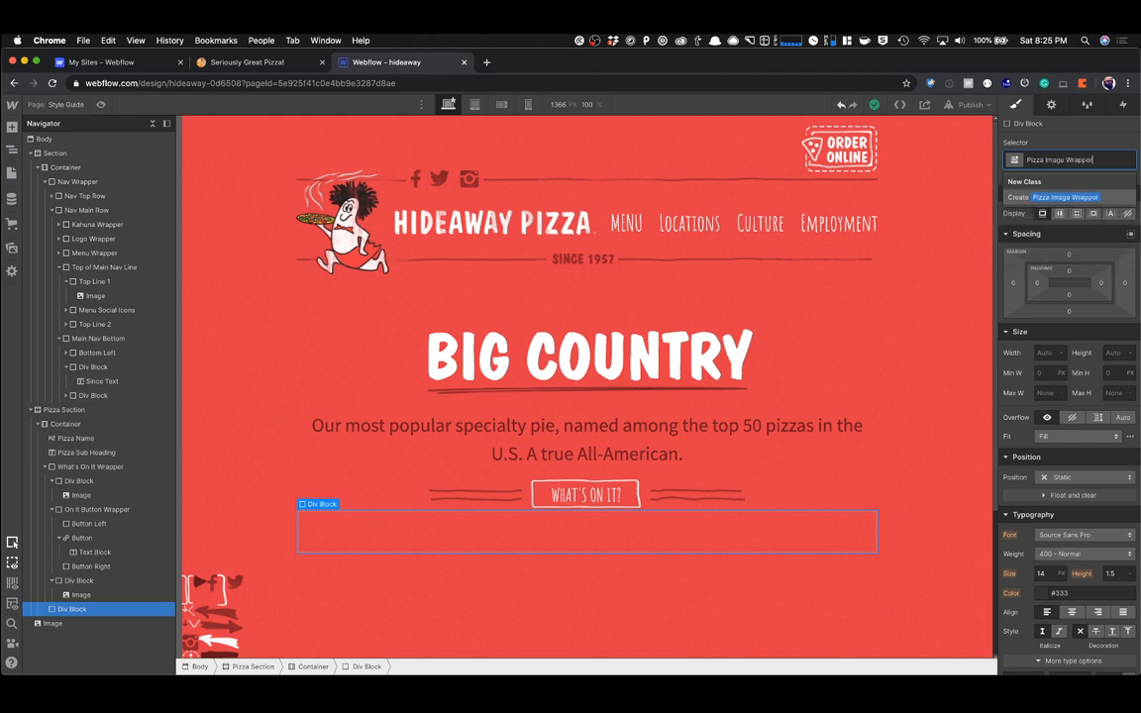
key(Return)
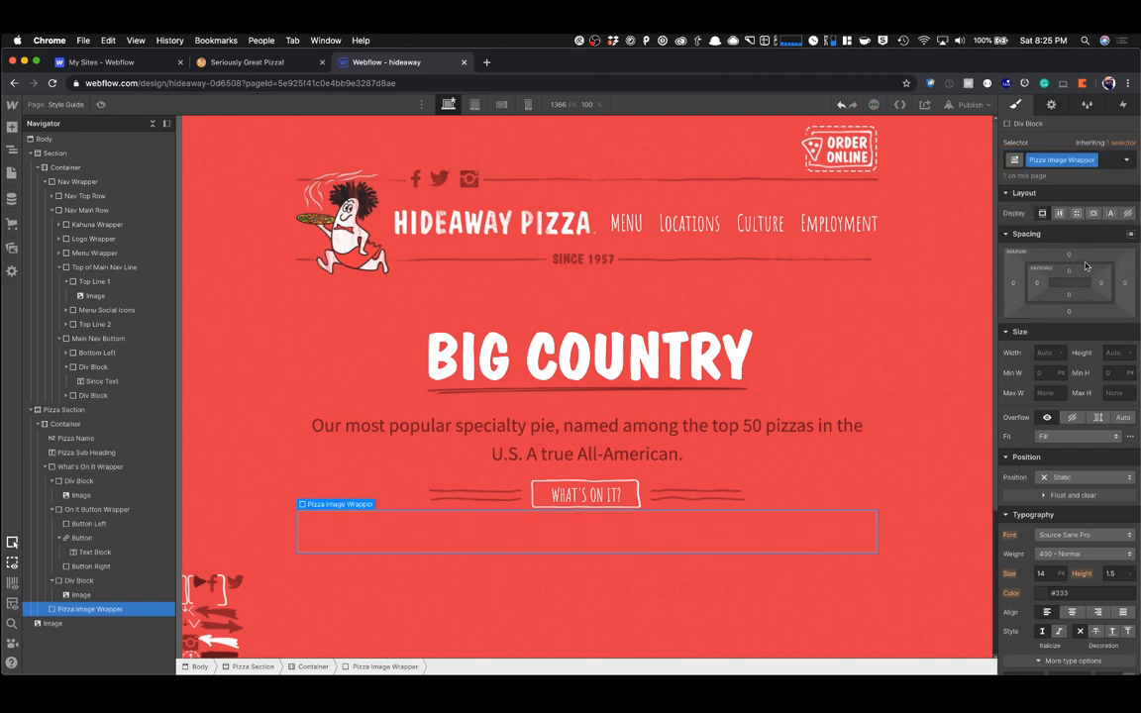
Insert an image element inside Pizza Image Wrapper and assign it the sliced half-pizza picture from the assets.
click(243, 61)
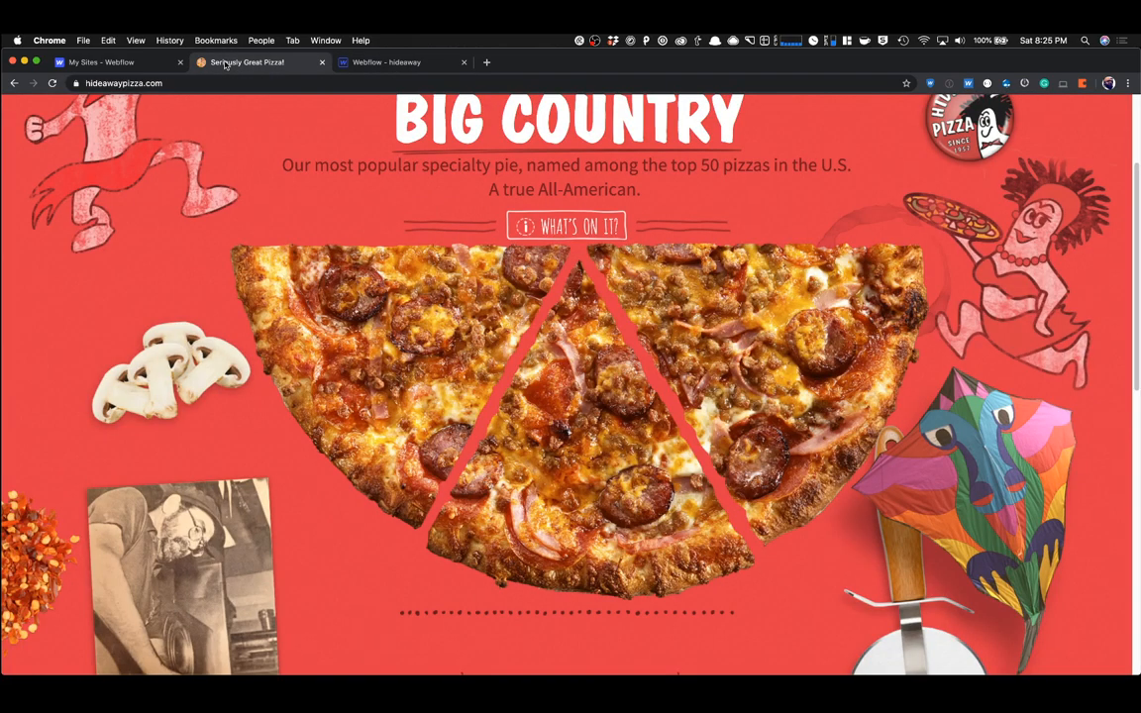
click(381, 63)
key(super+e)
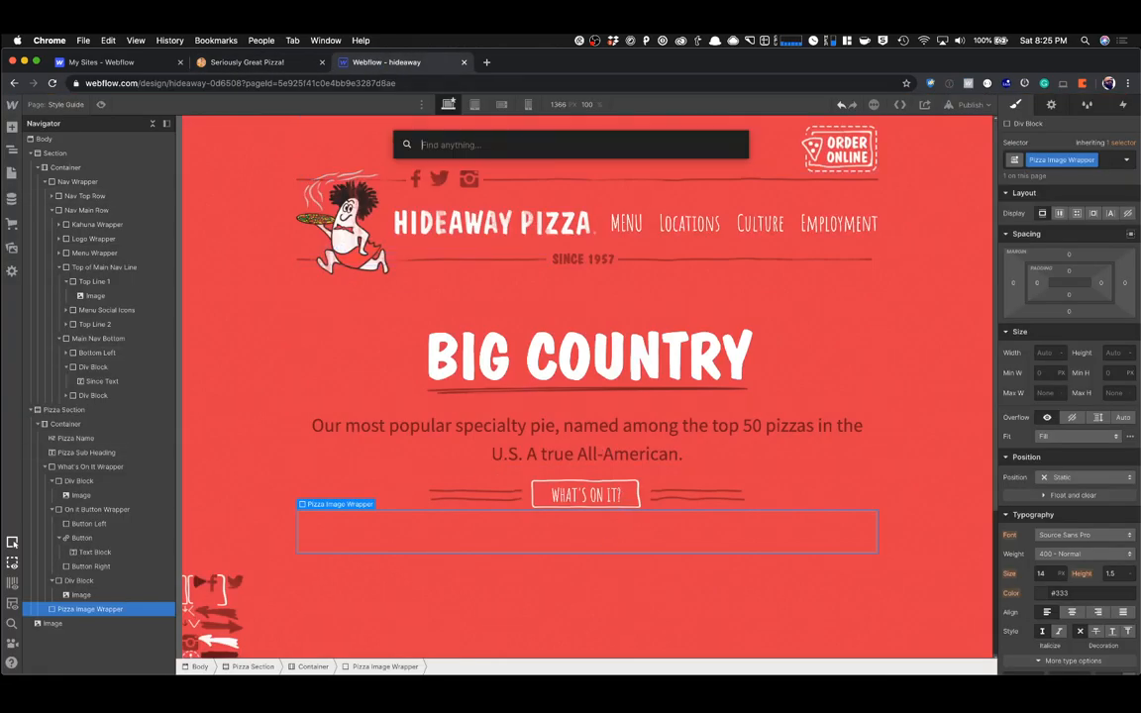
text(image)
key(Return)
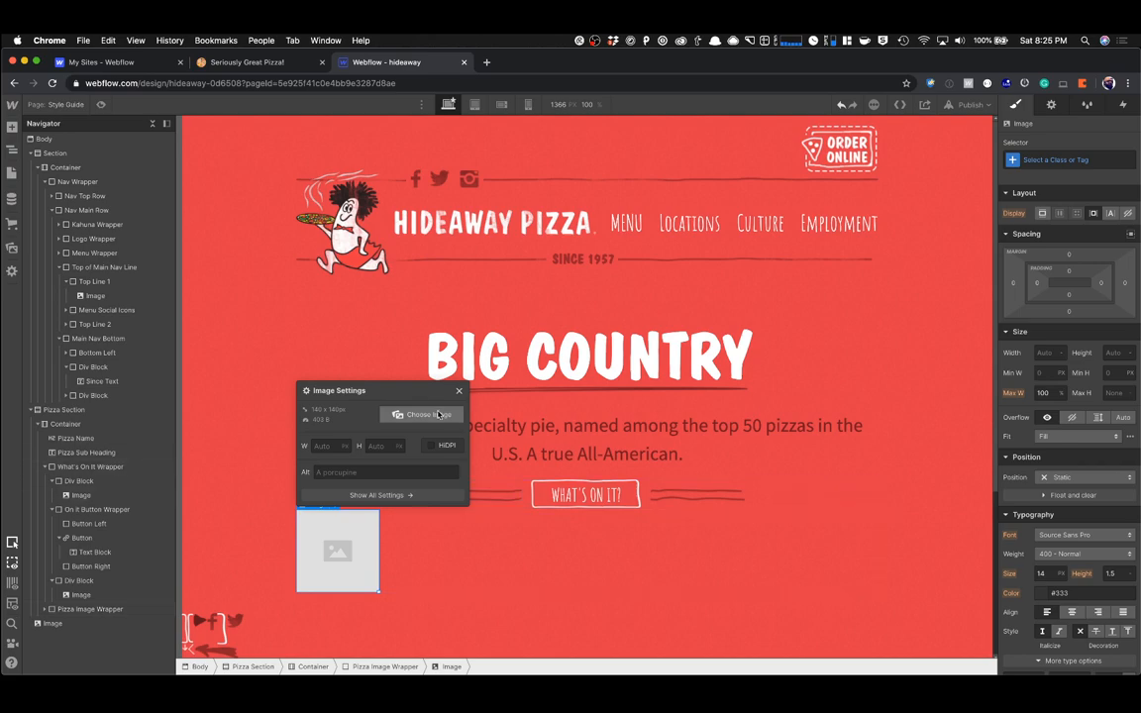
click(428, 414)
double_click(95, 182)
key(BackSpace)
click(52, 211)
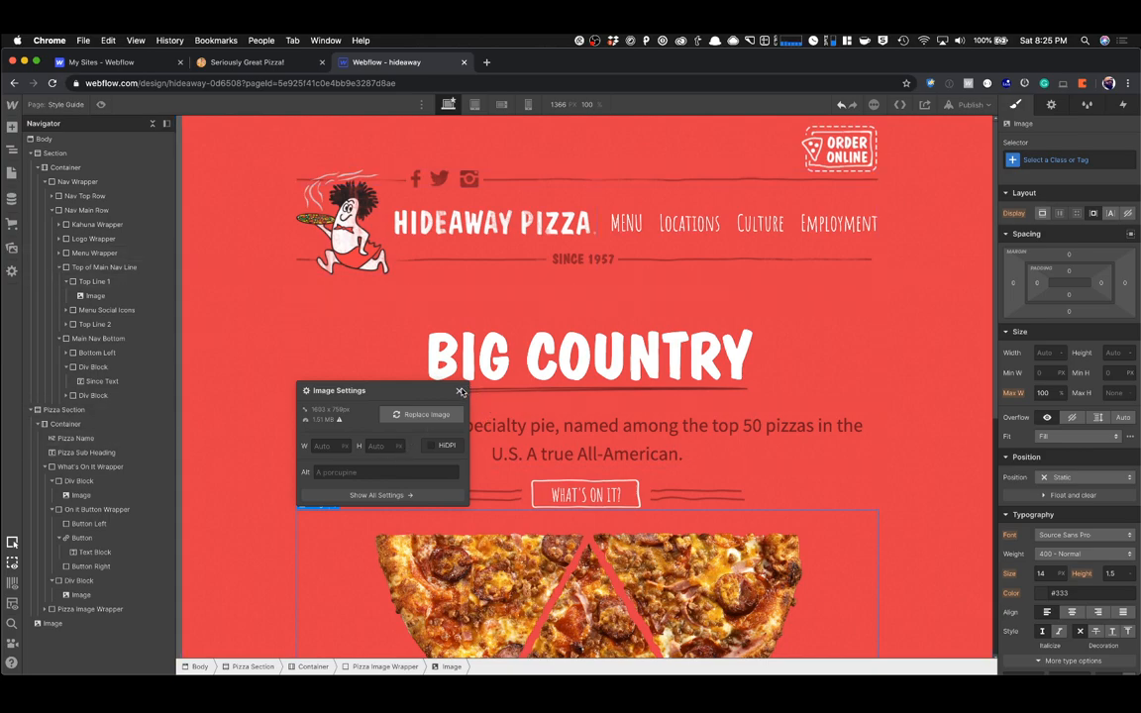
click(417, 359)
scroll(459, 428, down, 3)
scroll(459, 428, down, 1)
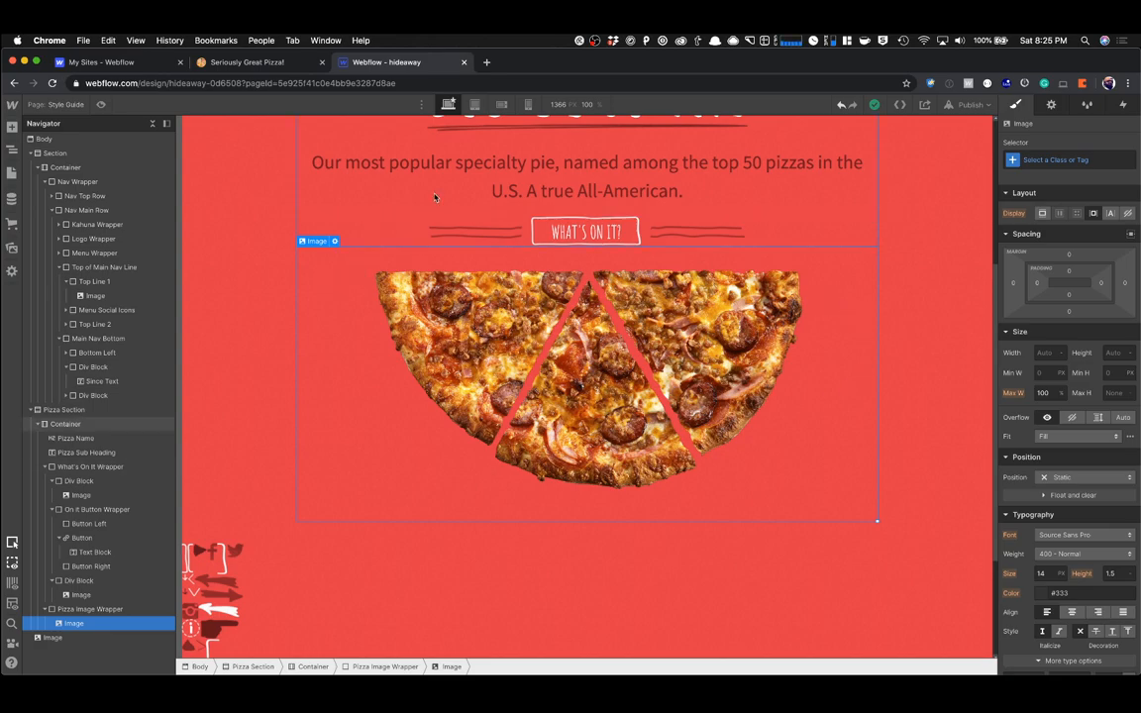
Compare the pizza's size with the original site and set the pizza image's width to 130%.
click(231, 67)
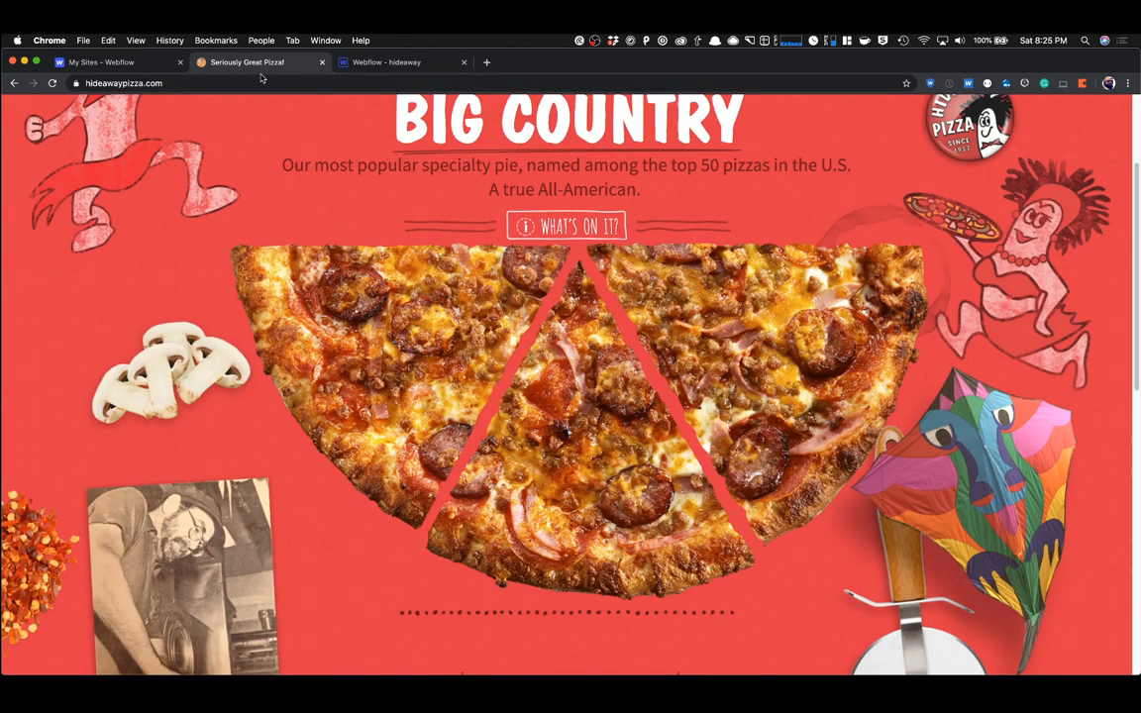
click(396, 62)
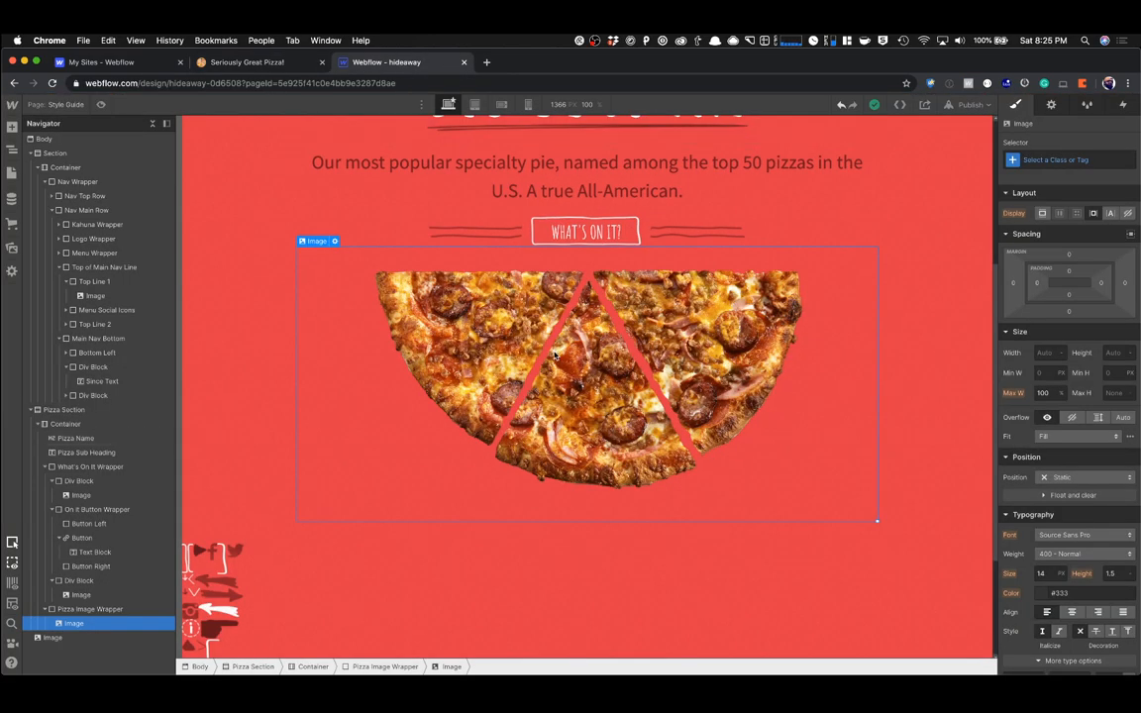
click(1042, 353)
text(130%)
key(Tab)
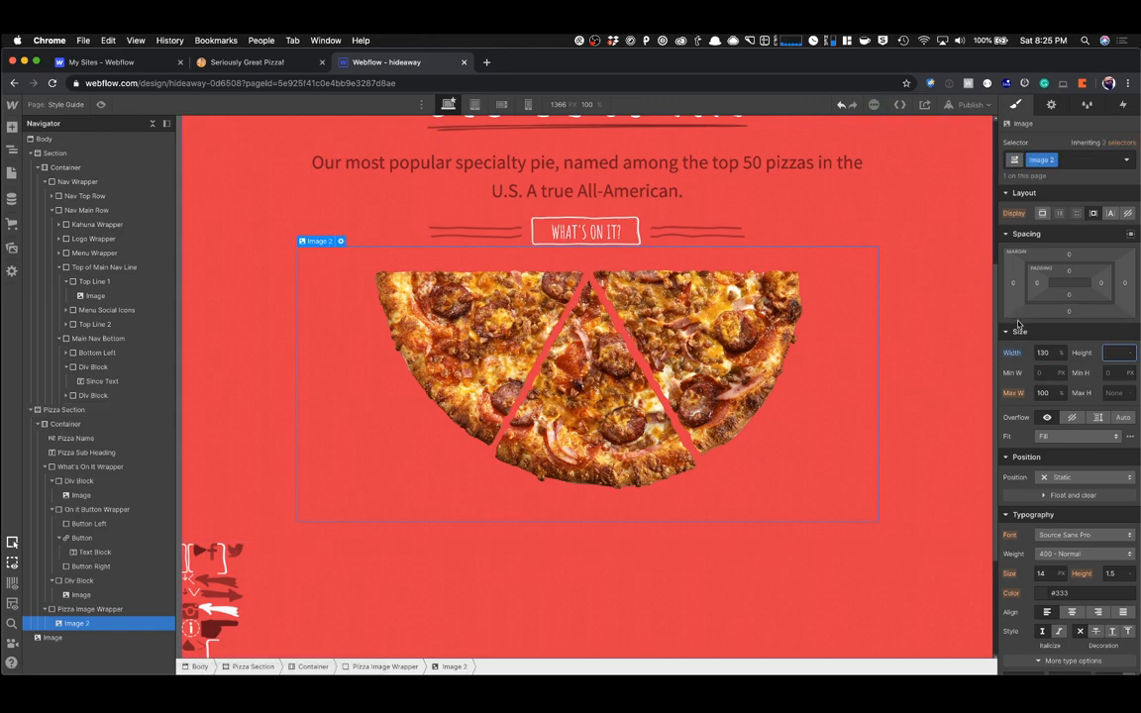
Rename the pizza image's class from Image 2 to Pizza.
double_click(1043, 159)
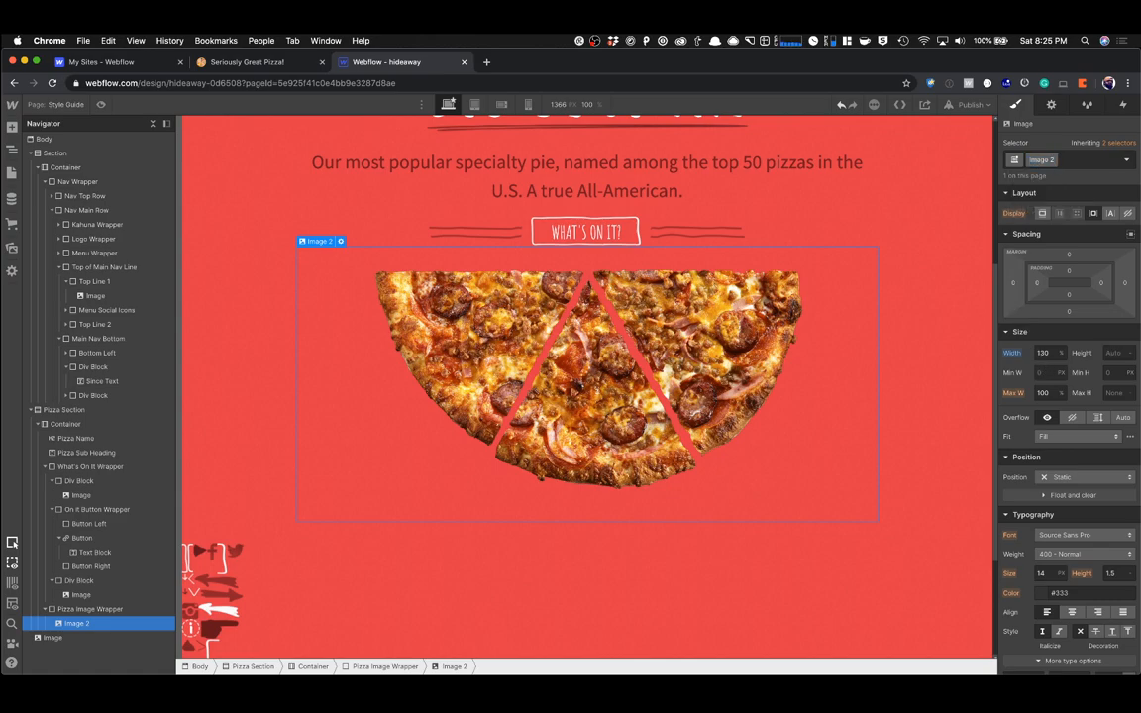
text(Pizza)
key(Return)
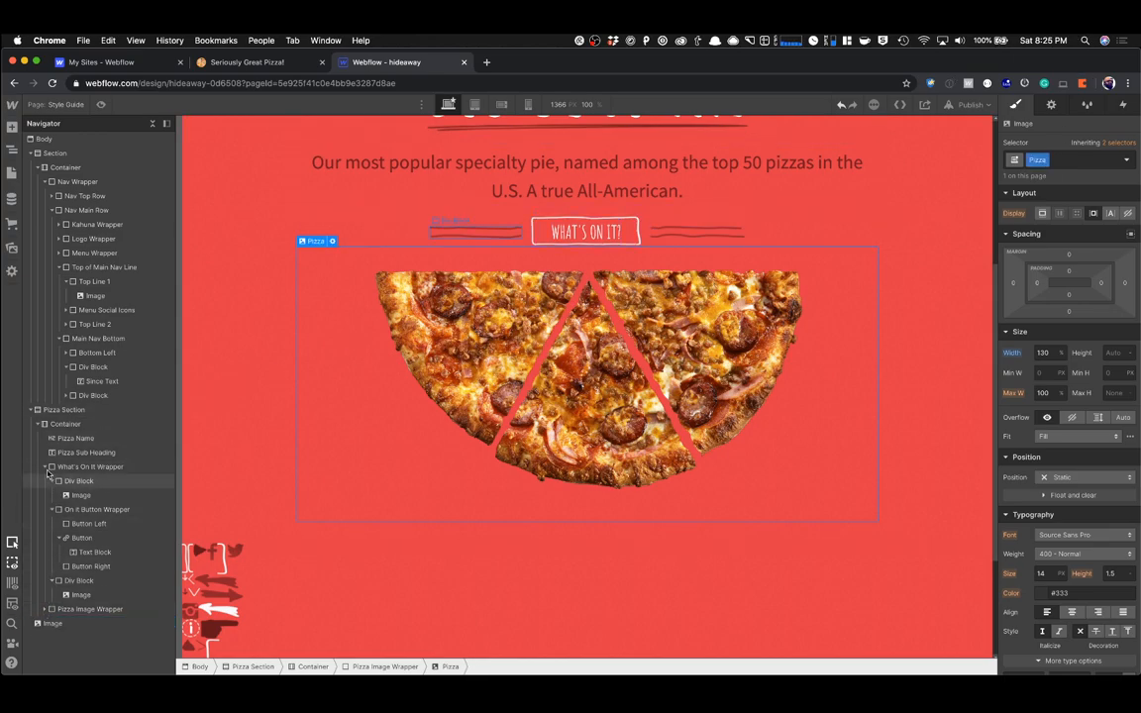
Move Pizza Image Wrapper out of the Container so it sits directly inside Pizza Section.
click(37, 425)
click(37, 426)
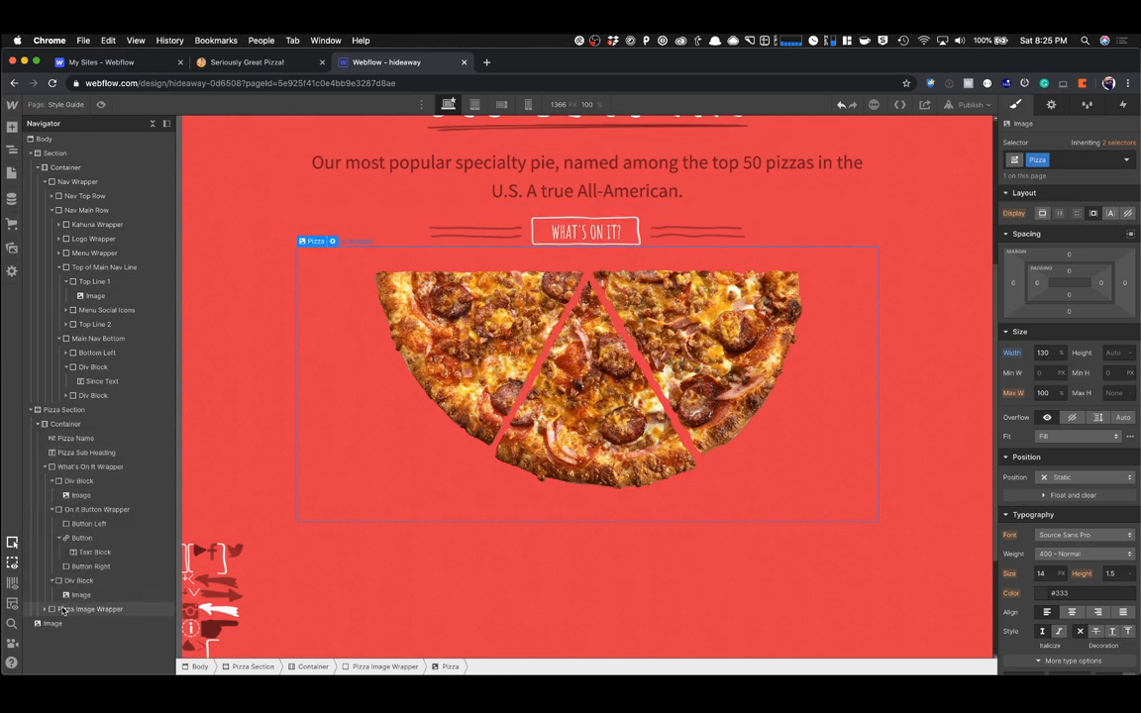
click(27, 609)
mouse_move(30, 608)
mouse_down()
mouse_move(55, 549)
mouse_move(39, 546)
mouse_move(42, 609)
mouse_up()
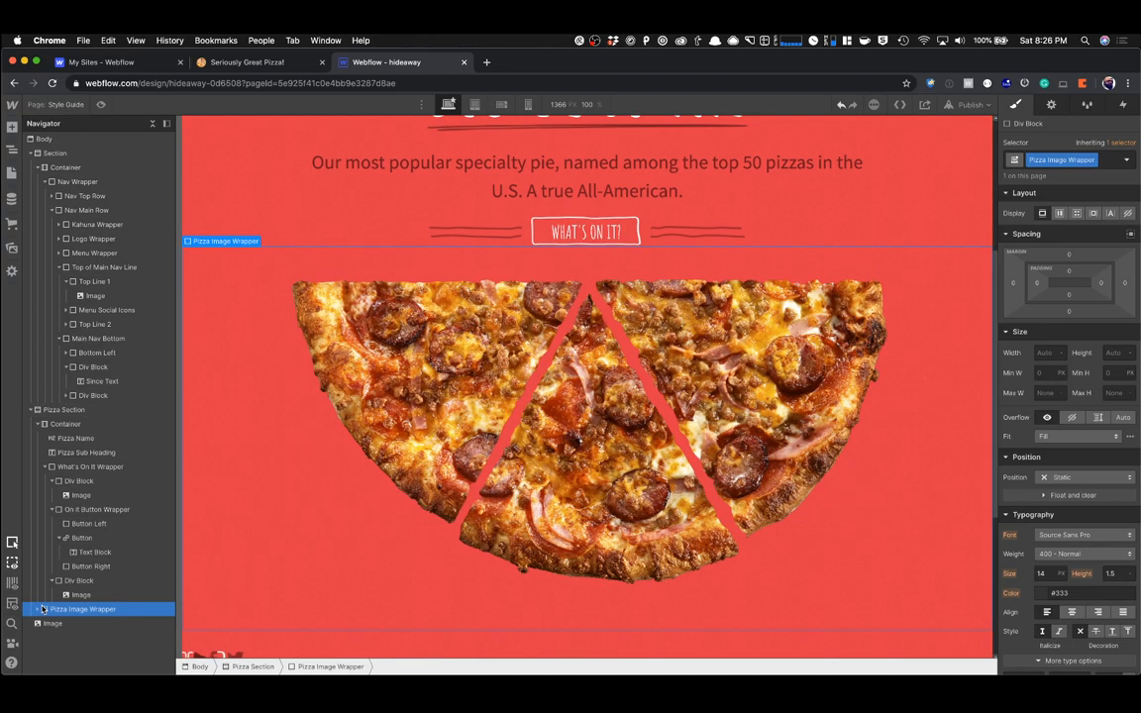
Preview the page and compare the pizza image's size and position with the original Hideaway site.
click(100, 104)
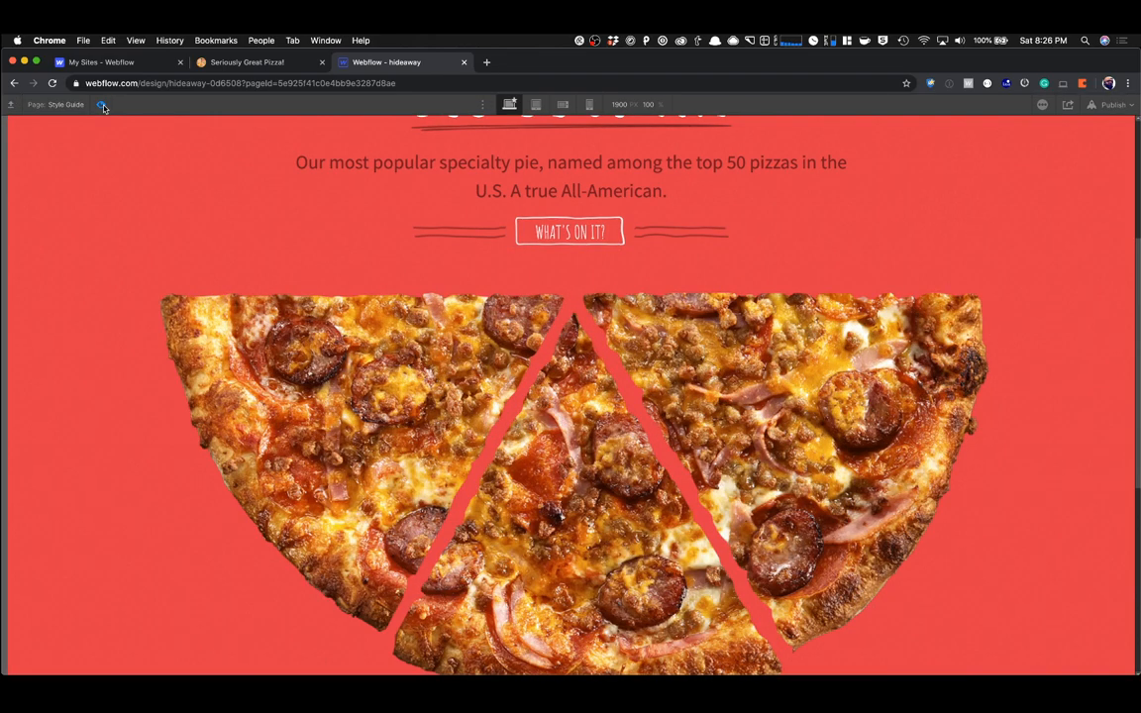
click(101, 105)
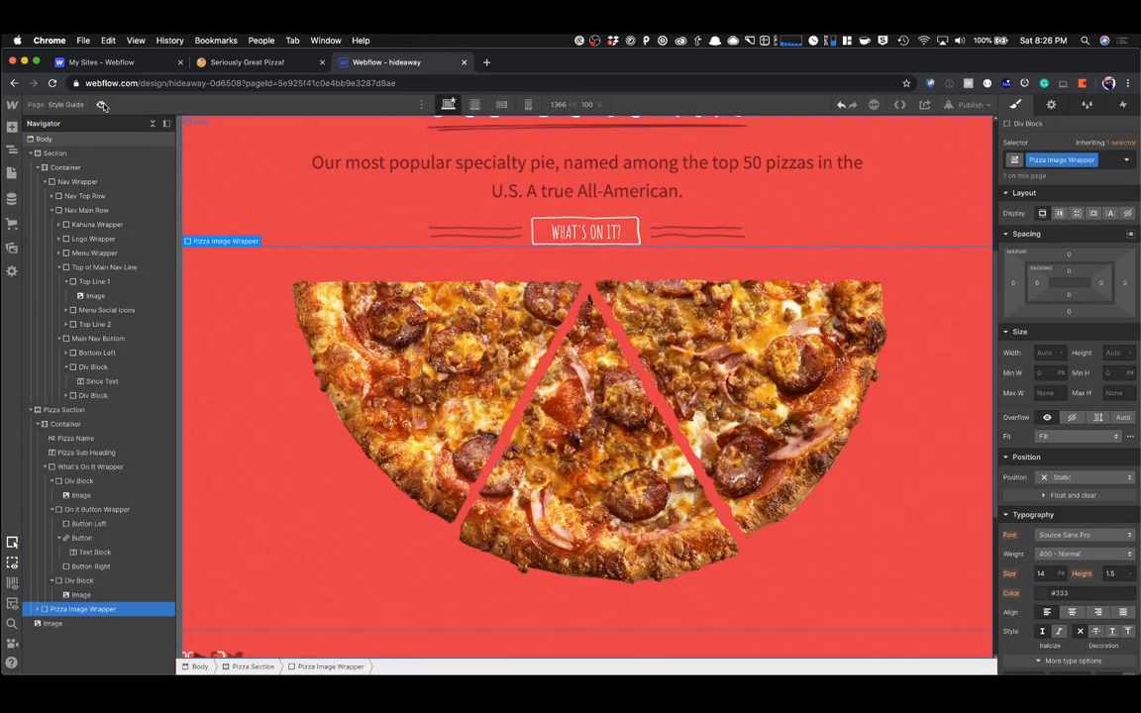
click(252, 65)
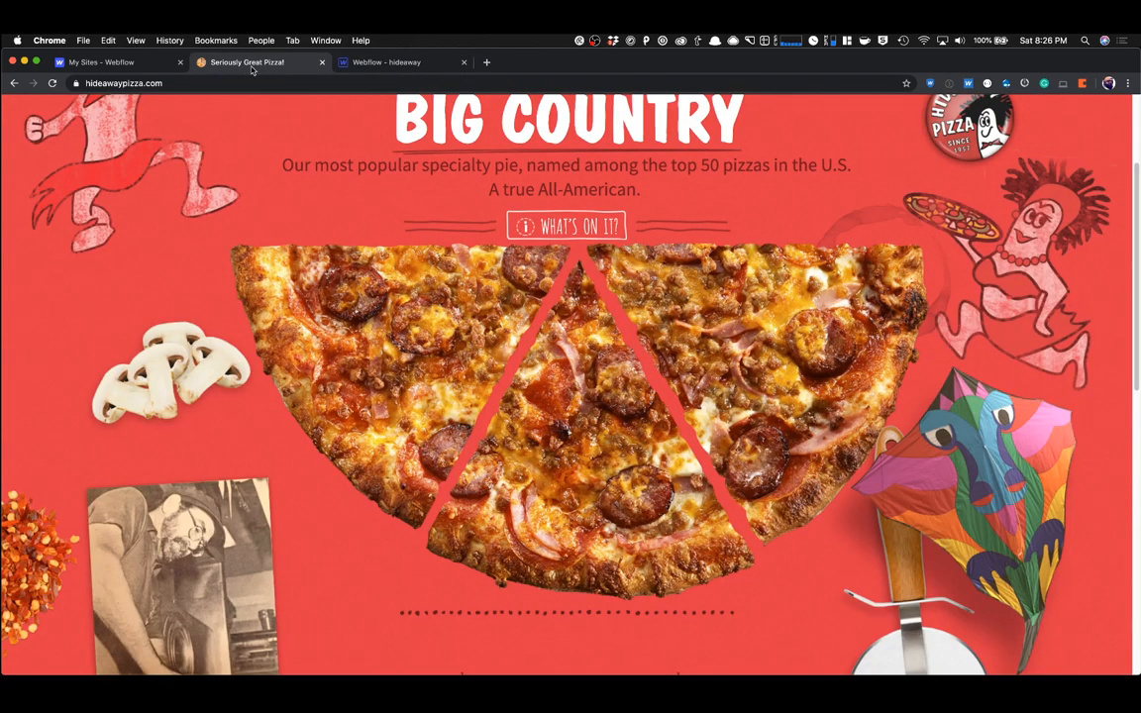
click(357, 62)
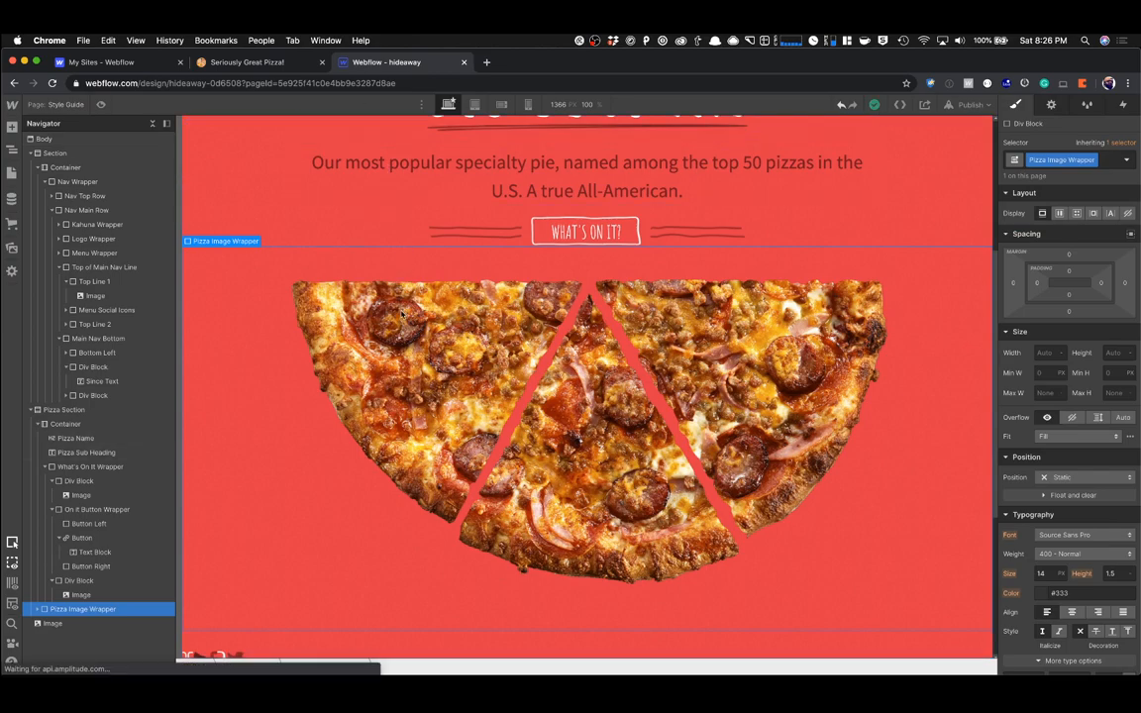
key(Up)
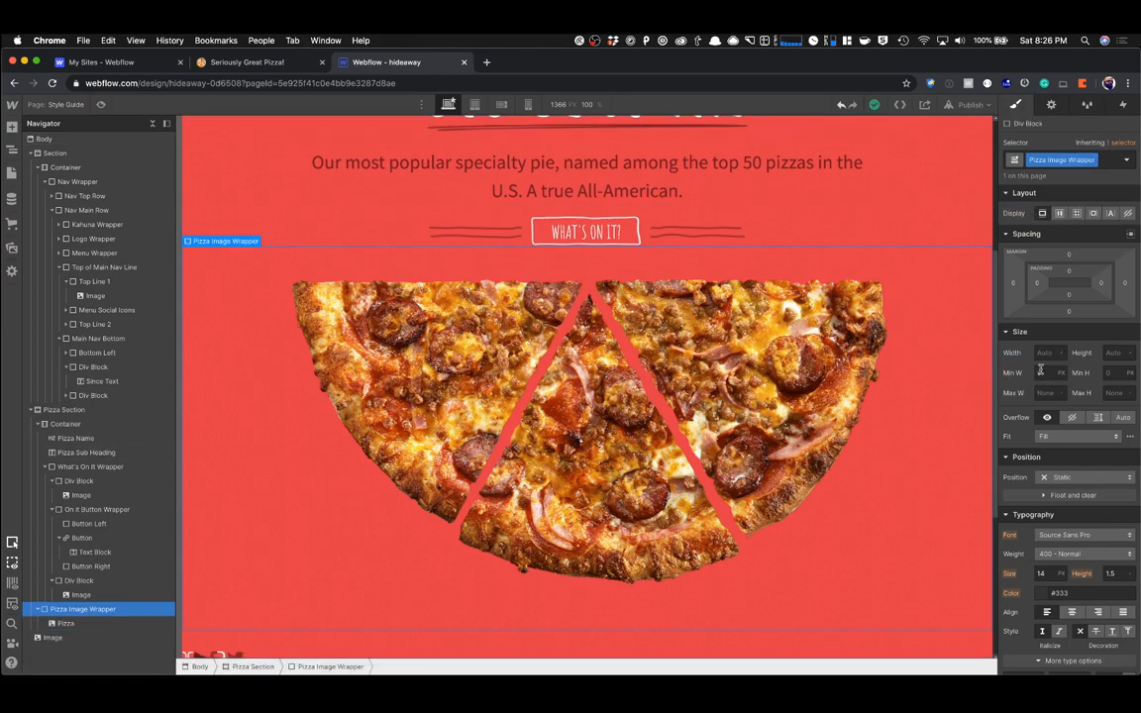
Measure the canvas width, set Pizza Image Wrapper's width to 1200 px, centre it with auto side margins, and preview the page.
key(shift+super+p)
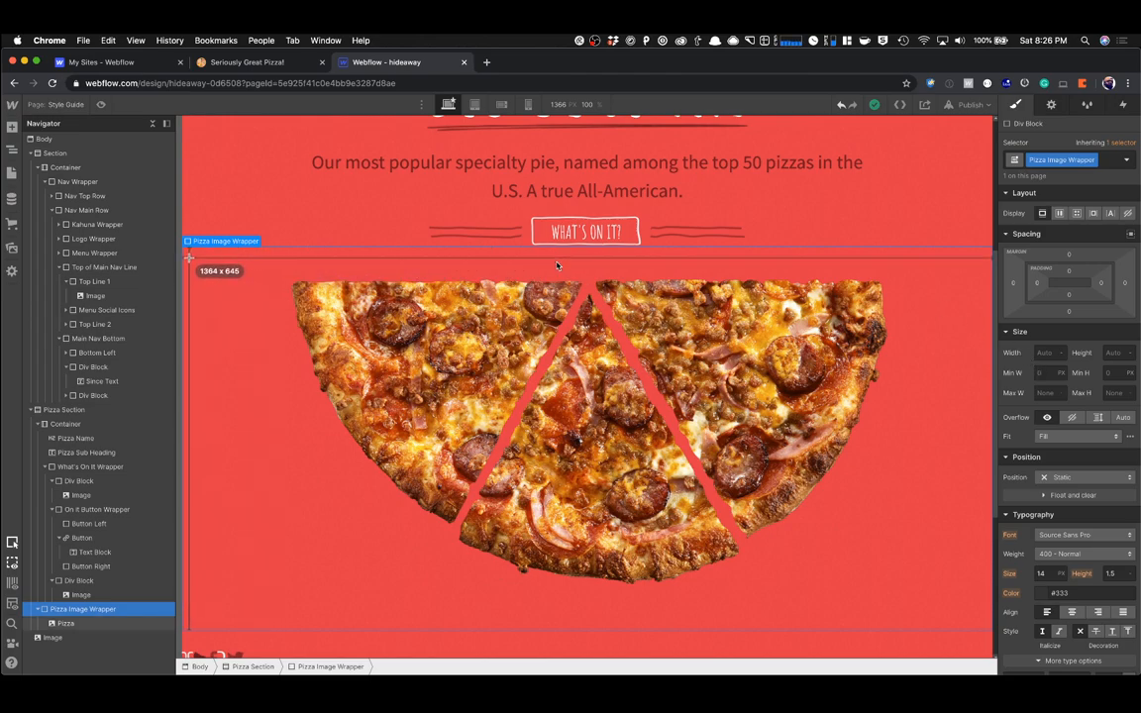
drag(183, 259, 993, 268)
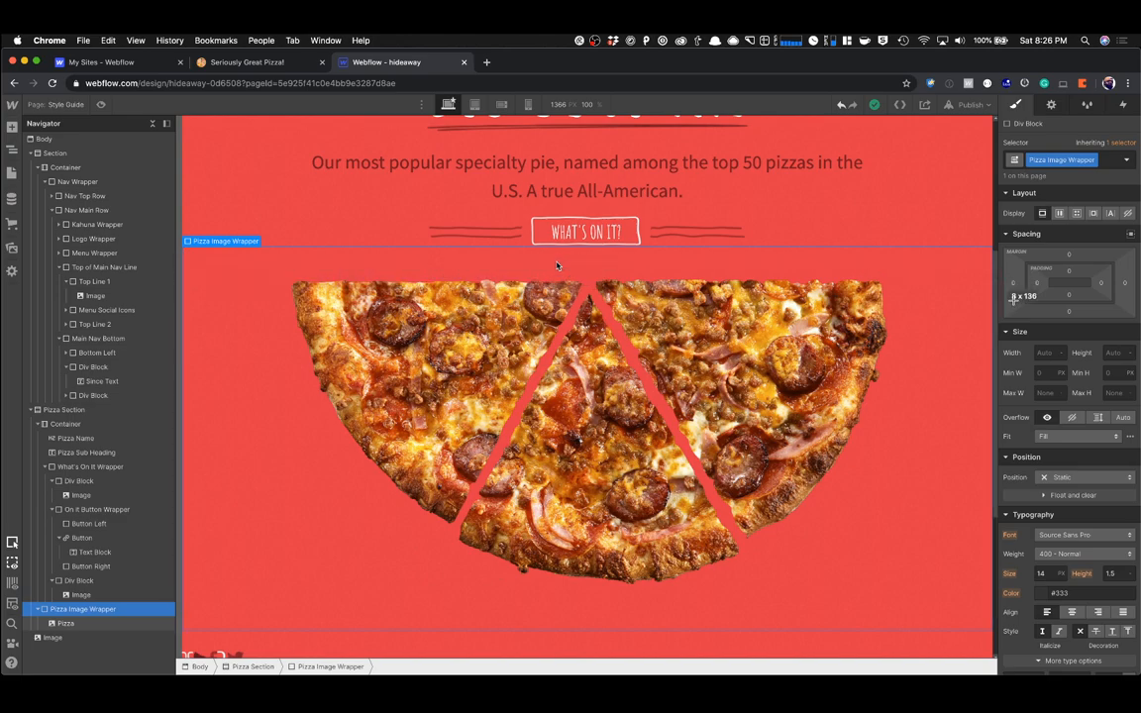
click(1048, 352)
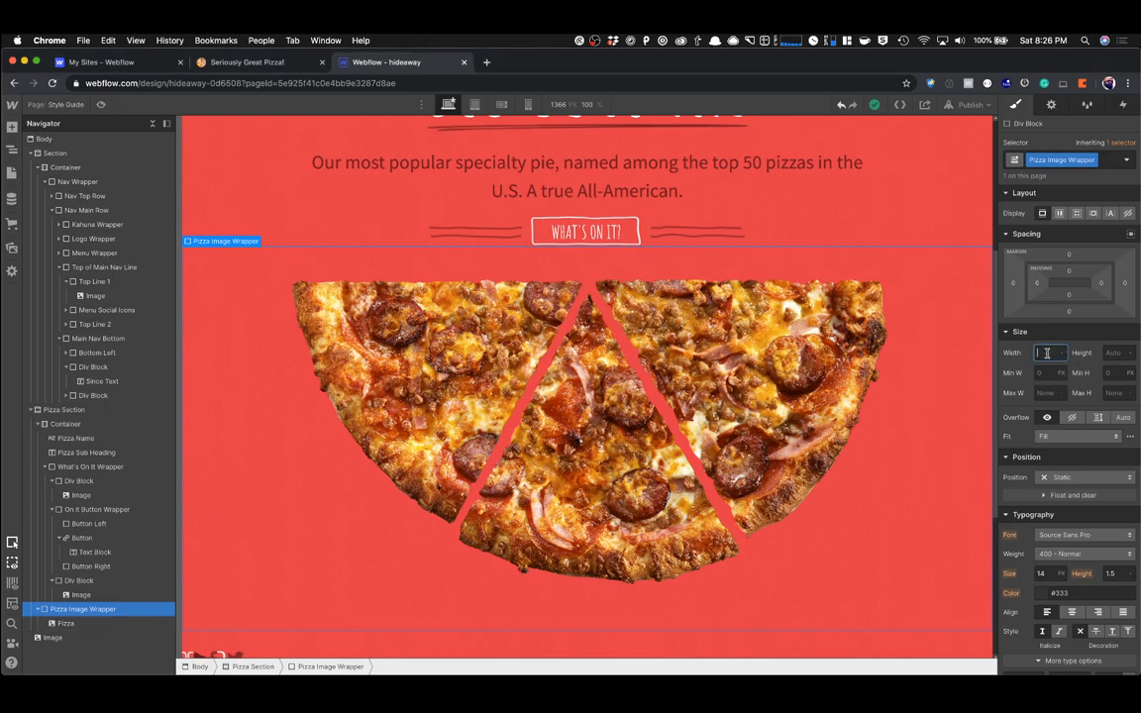
text(1200)
key(Tab)
click(1131, 234)
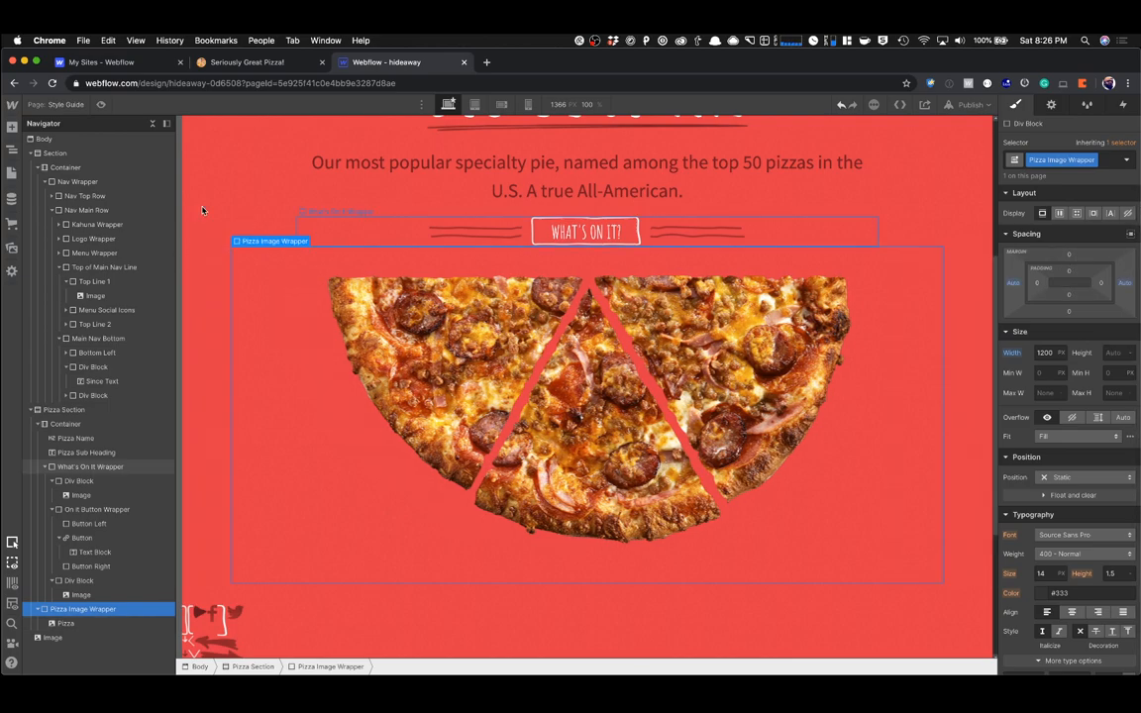
click(100, 105)
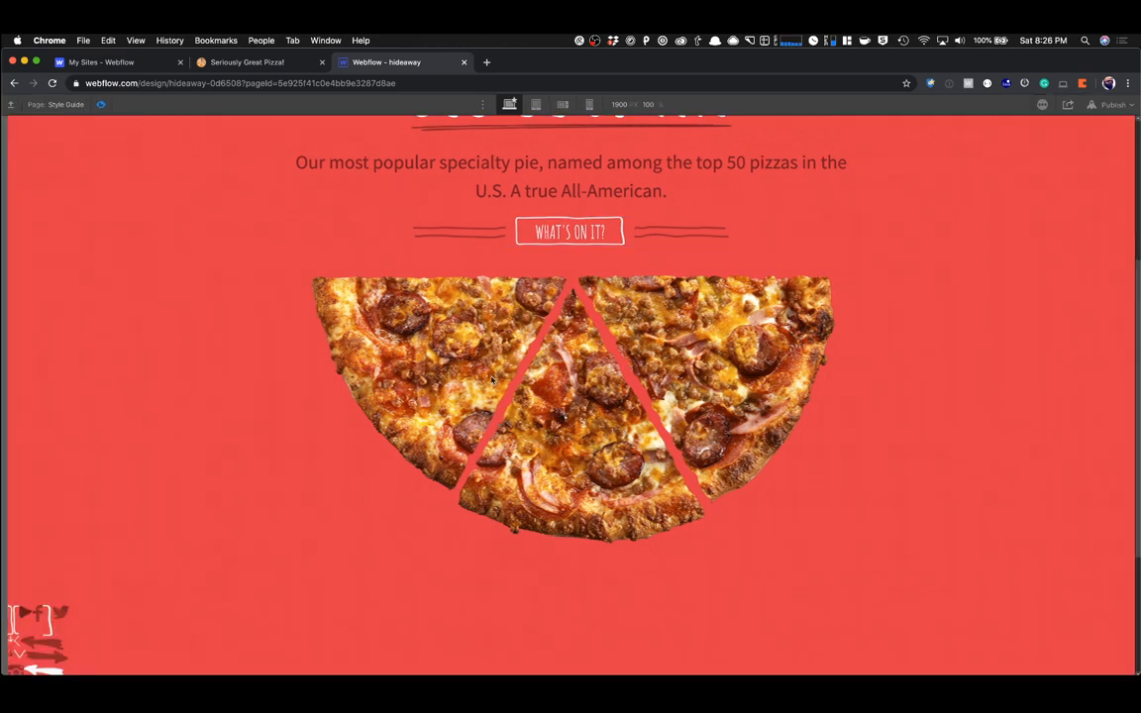
key(super+shift+p)
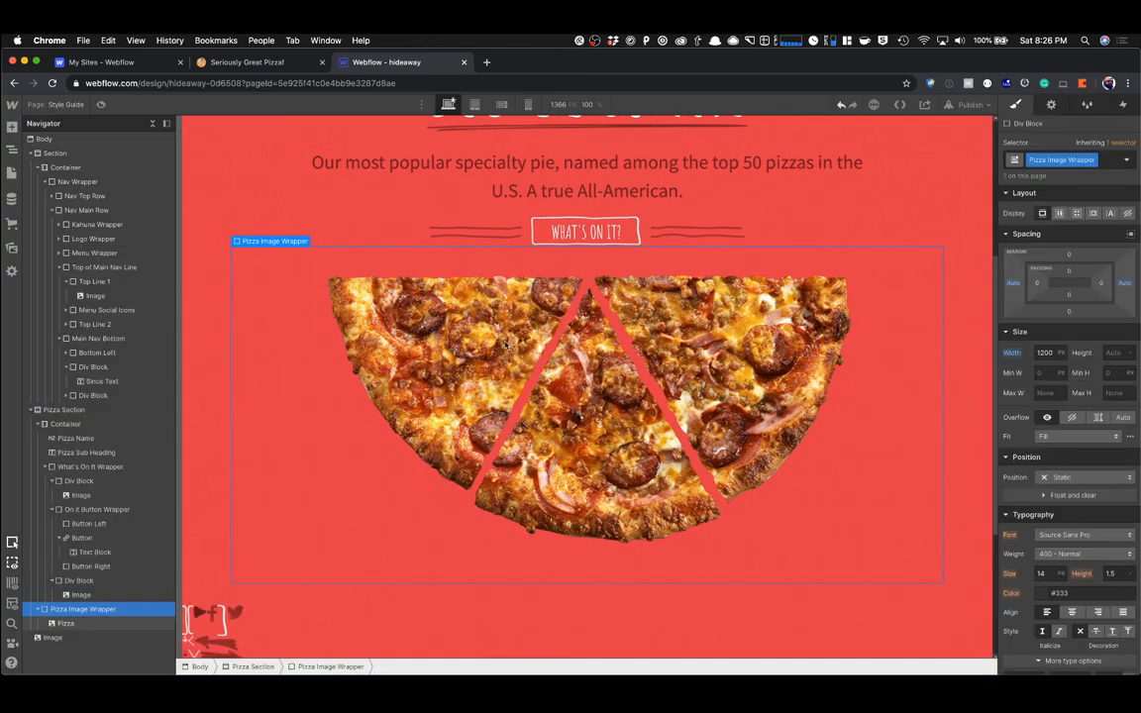
Reset Pizza Image Wrapper's fixed width and set its maximum width to 1300 px.
right_click(1015, 358)
click(1014, 357)
alt+click(1015, 357)
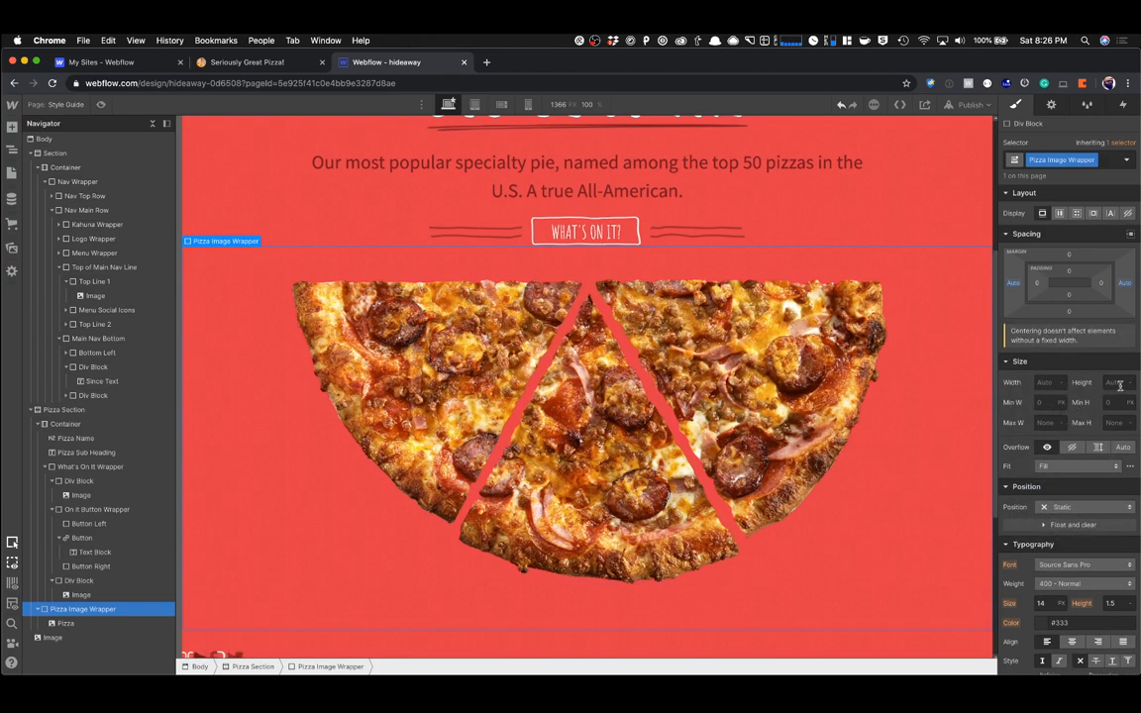
click(1038, 423)
text(1300)
key(Tab)
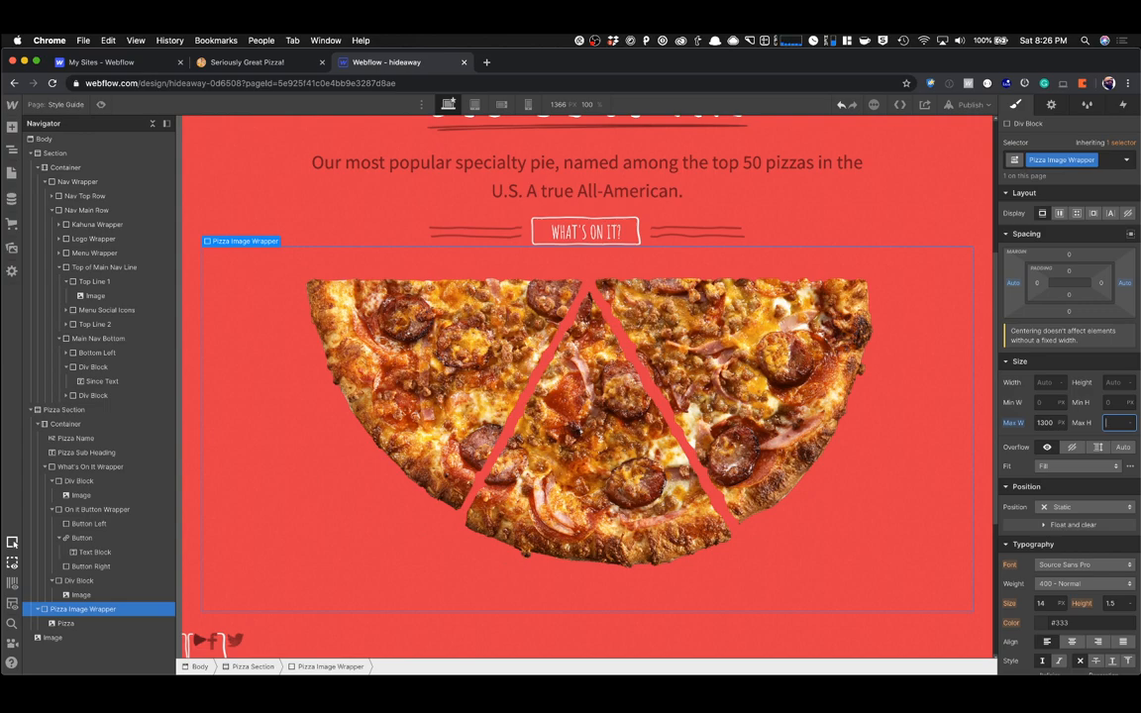
Check the pizza image in preview and set its top margin to -30 px.
click(66, 623)
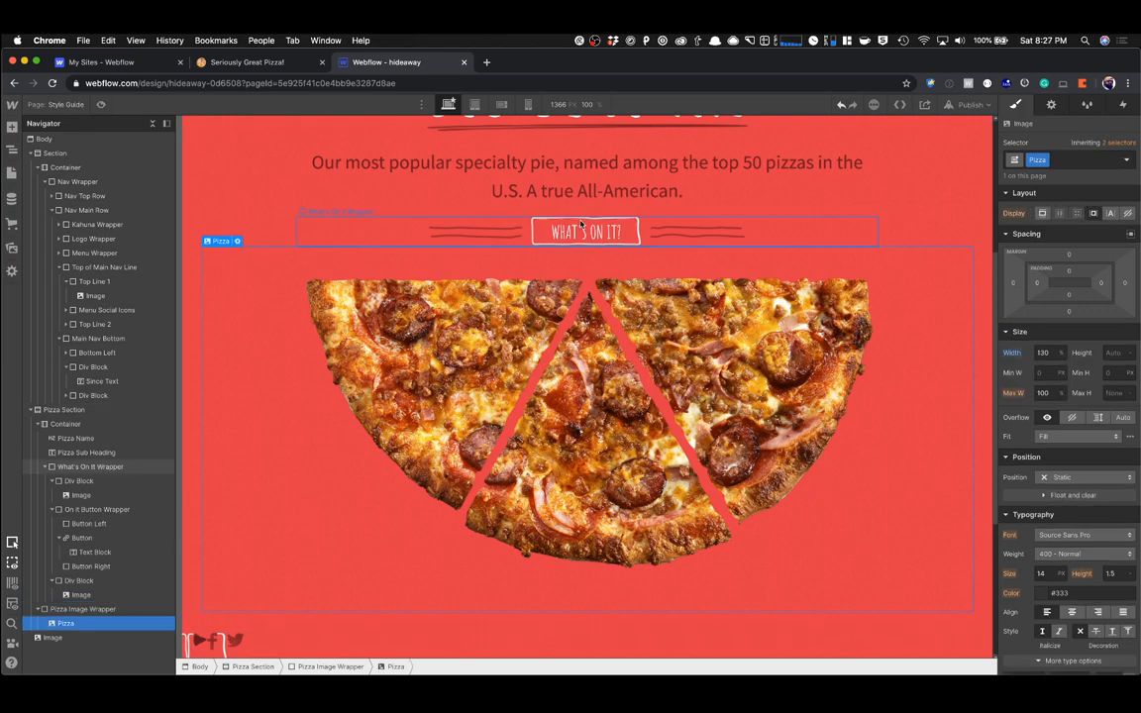
click(100, 105)
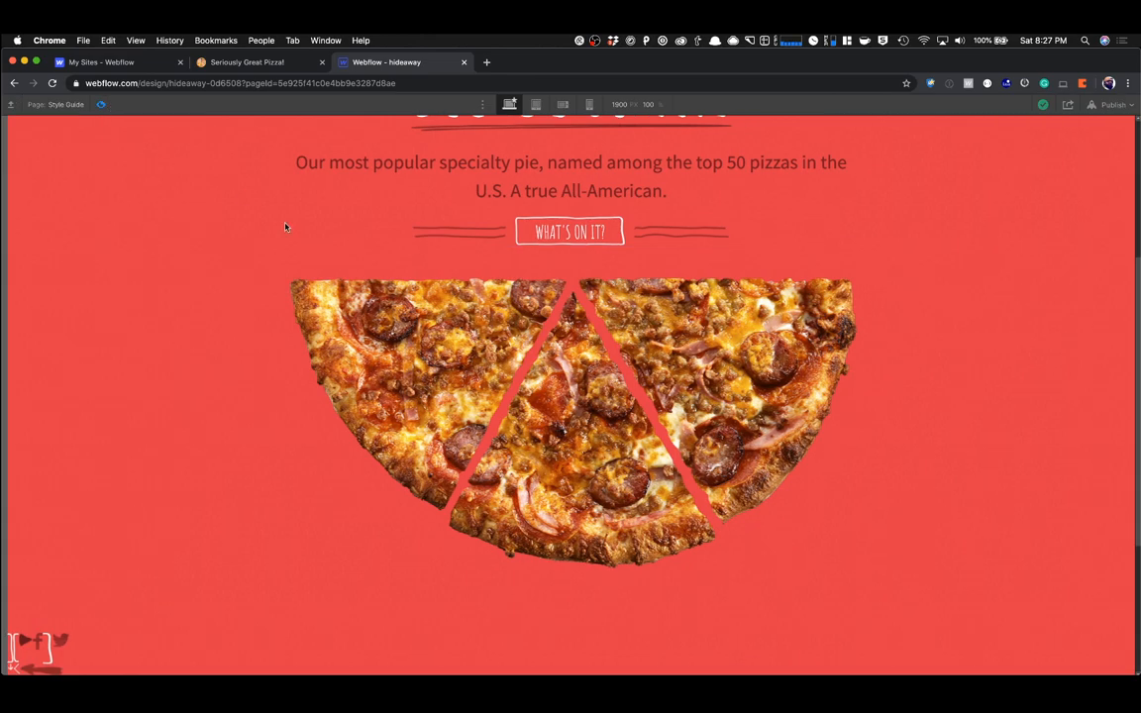
scroll(242, 196, up, 5)
scroll(472, 342, down, 3)
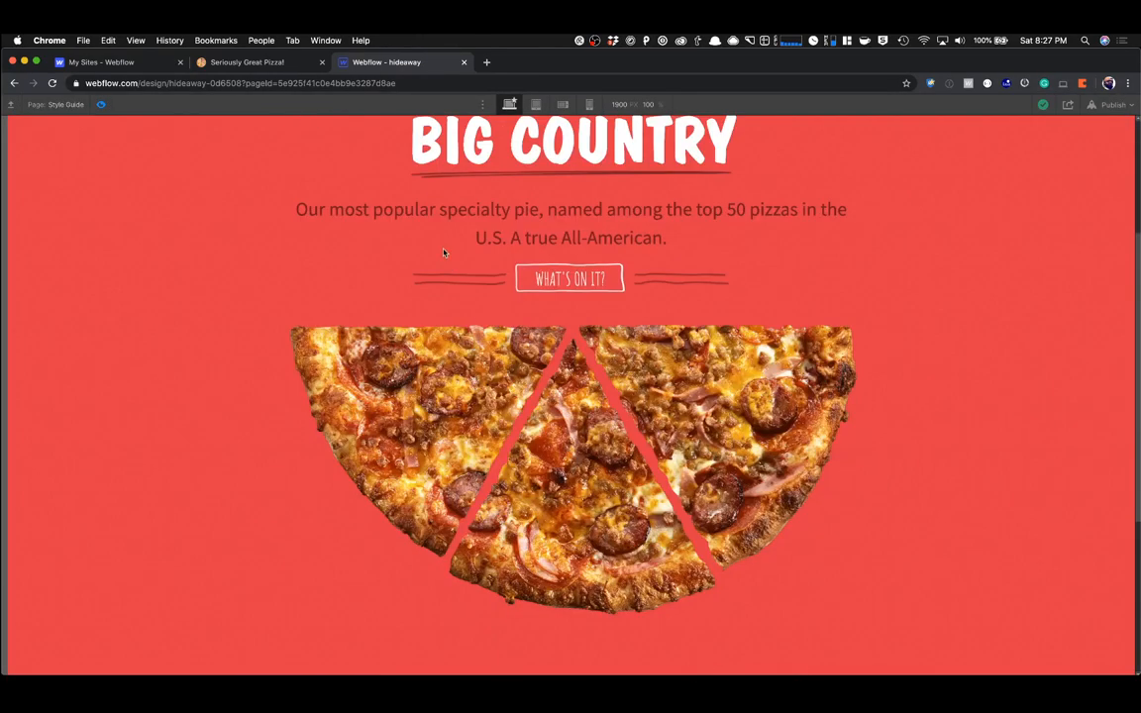
click(100, 104)
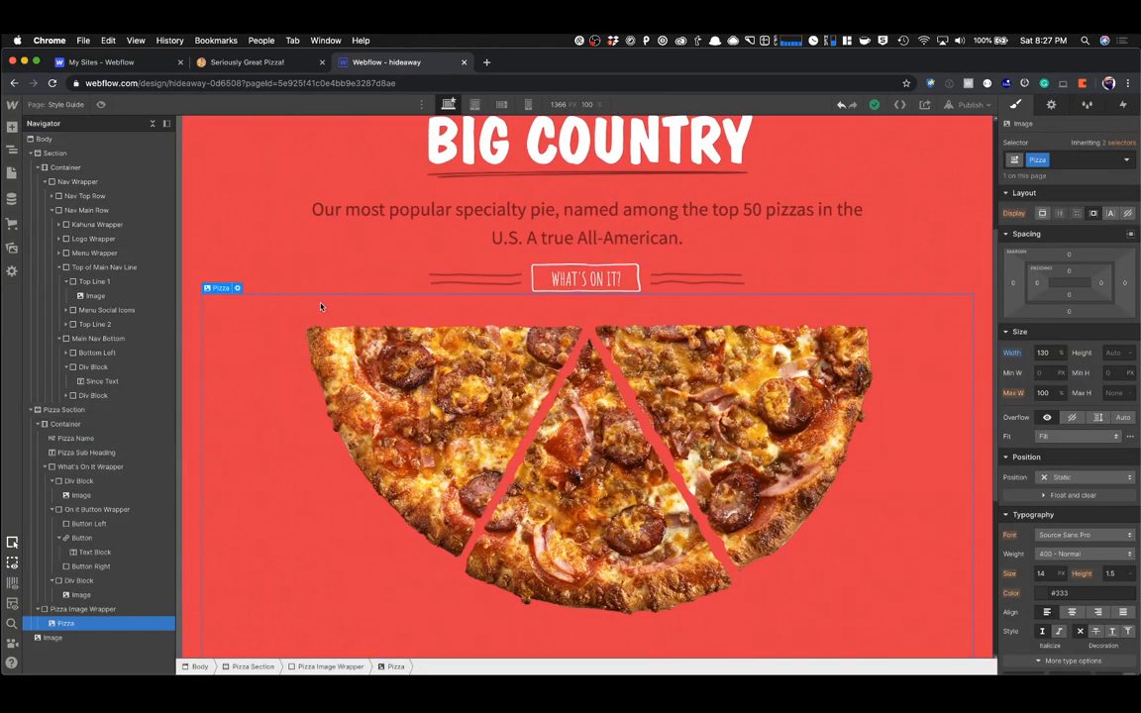
drag(1070, 256, 1077, 271)
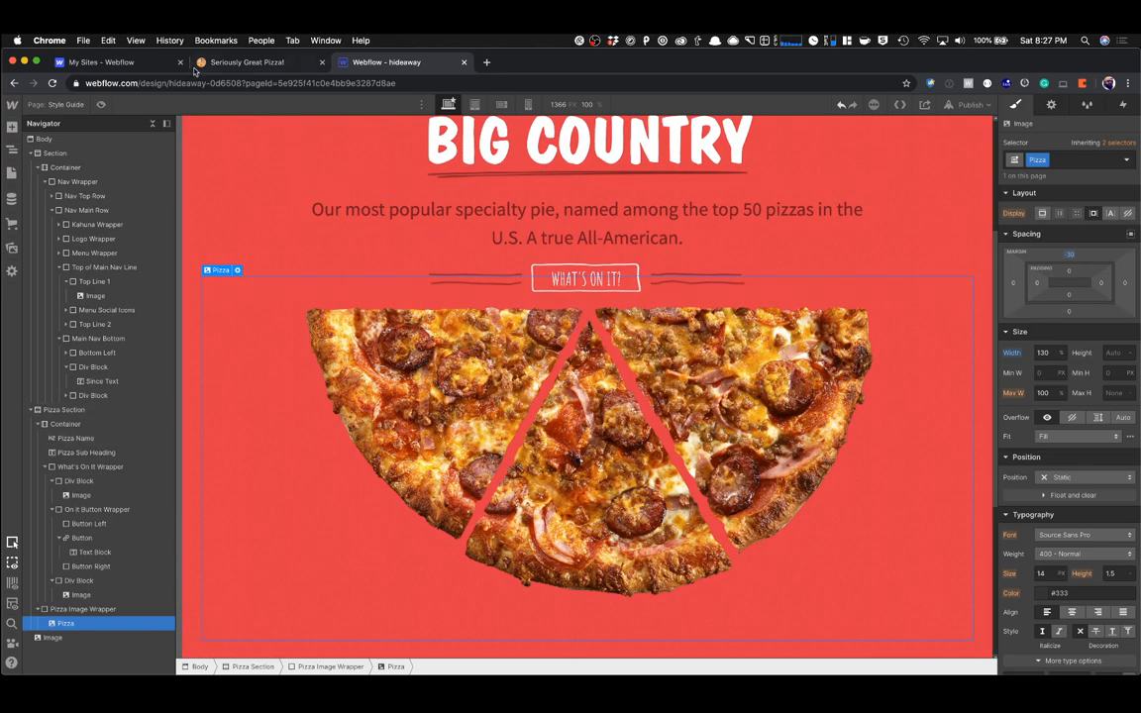
Preview the page and compare it with the original Hideaway site, examining the pizza area and the sections down to the footer.
click(101, 104)
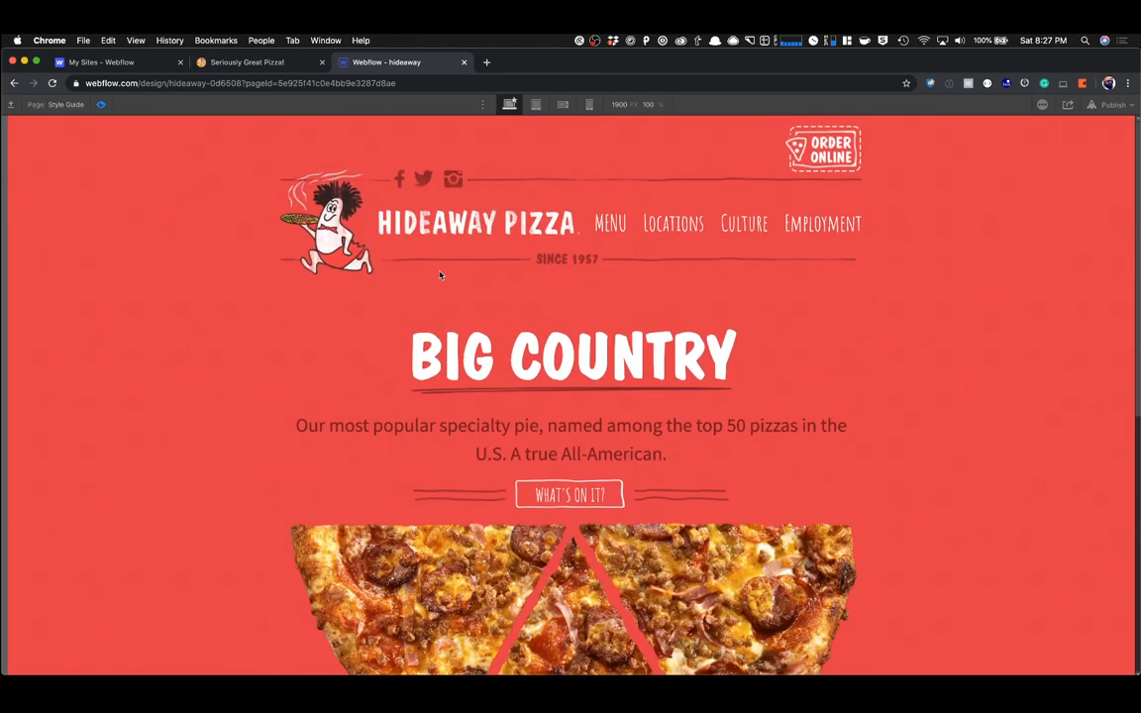
scroll(848, 237, down, 2)
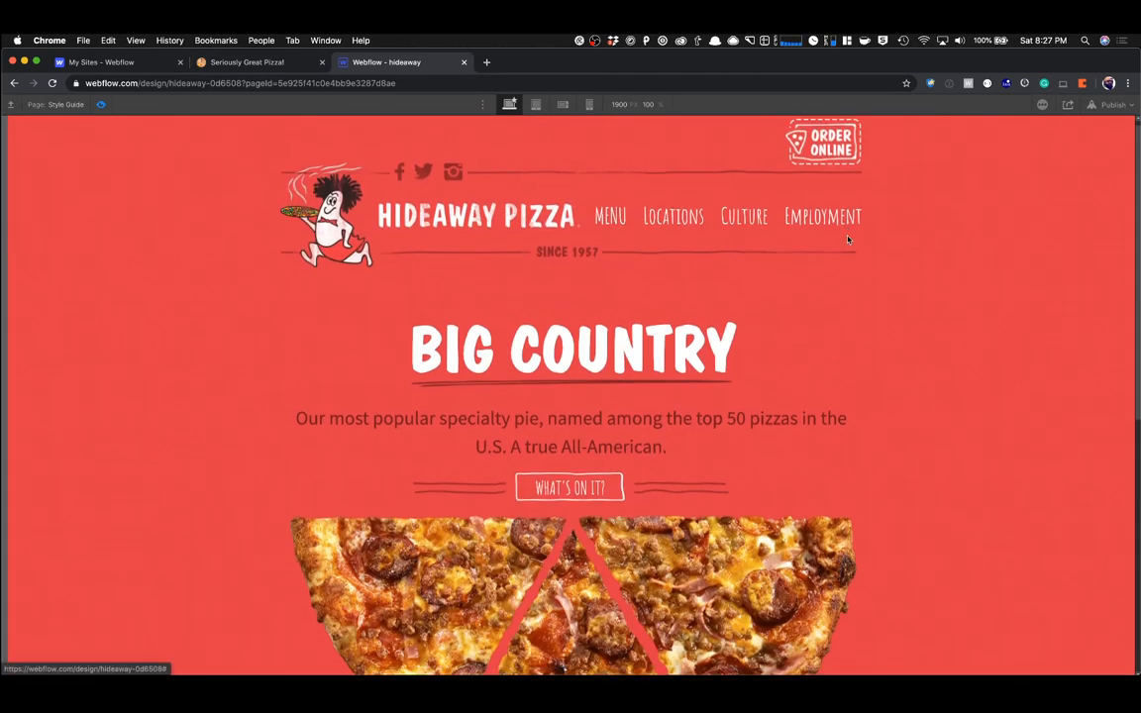
scroll(848, 237, up, 2)
click(233, 62)
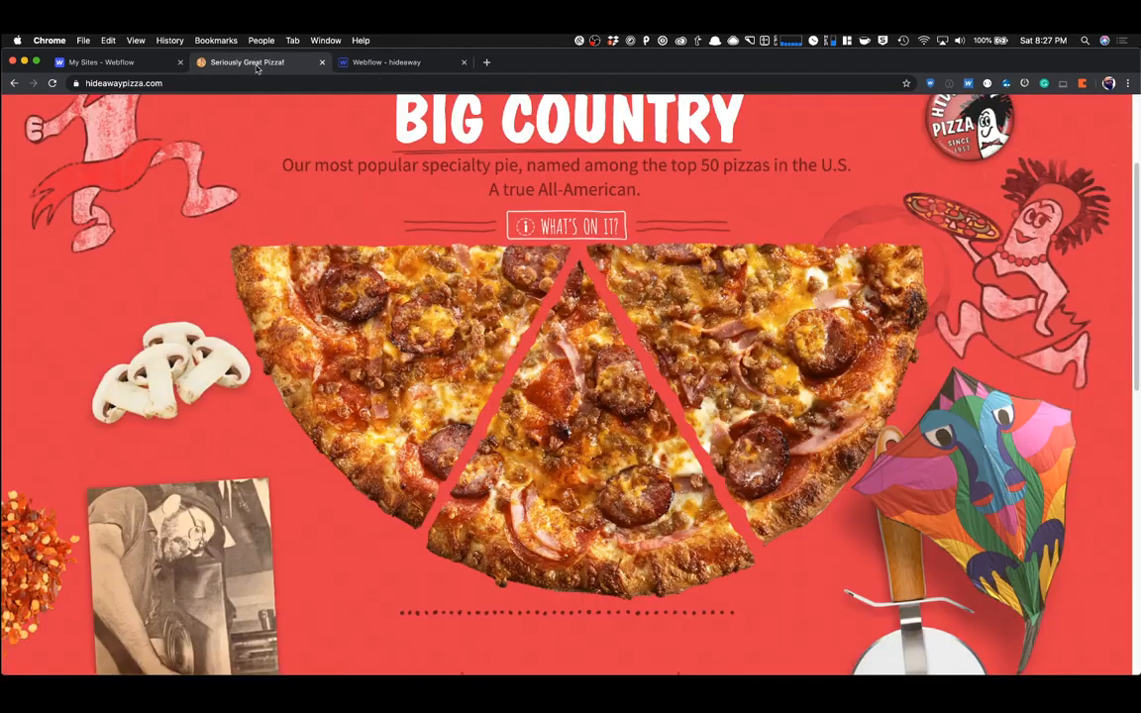
scroll(371, 263, down, 1)
scroll(372, 263, down, 5)
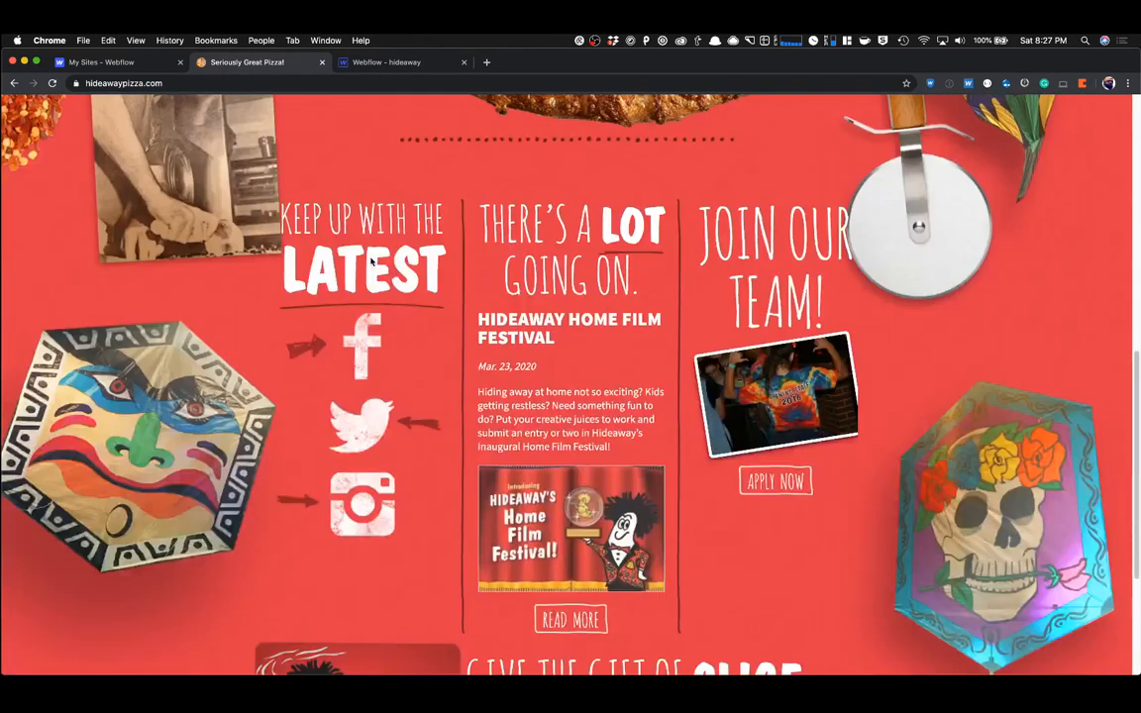
scroll(372, 258, down, 3)
scroll(373, 257, up, 7)
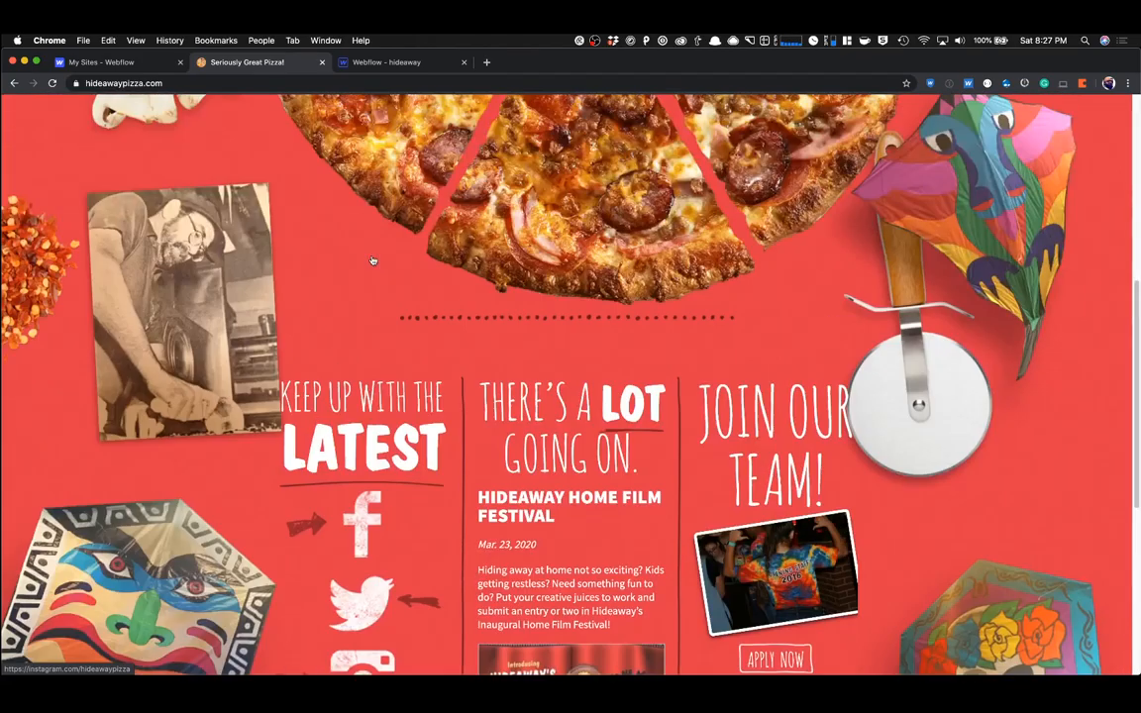
scroll(375, 255, down, 10)
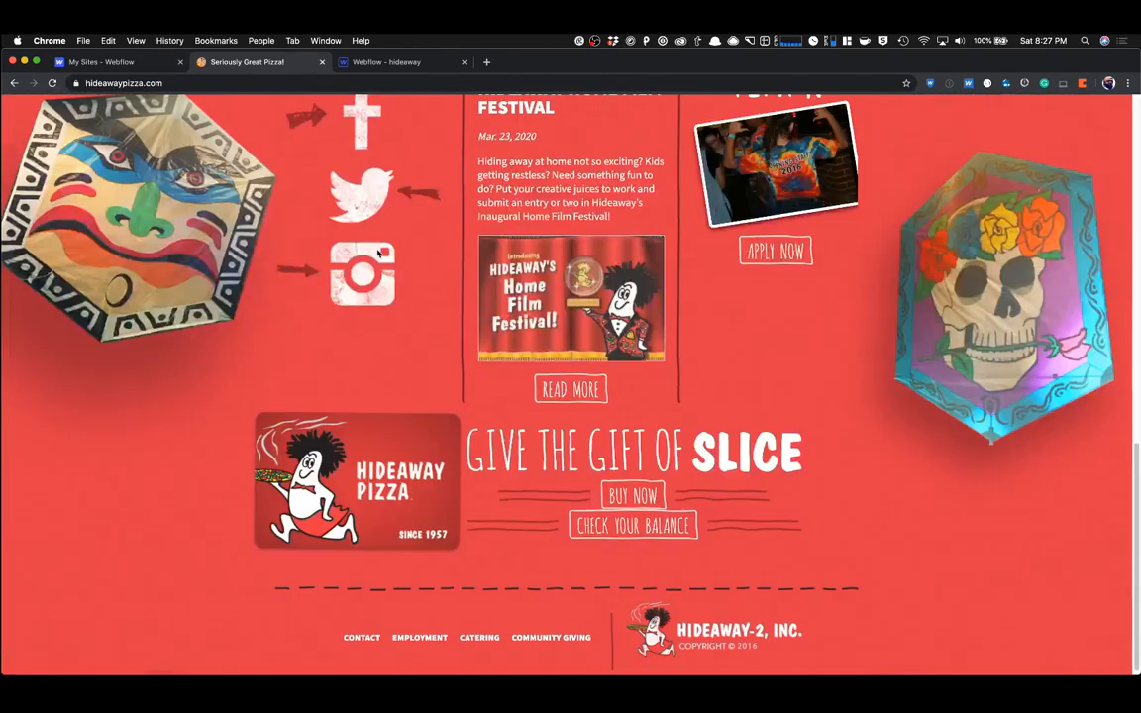
scroll(382, 238, up, 10)
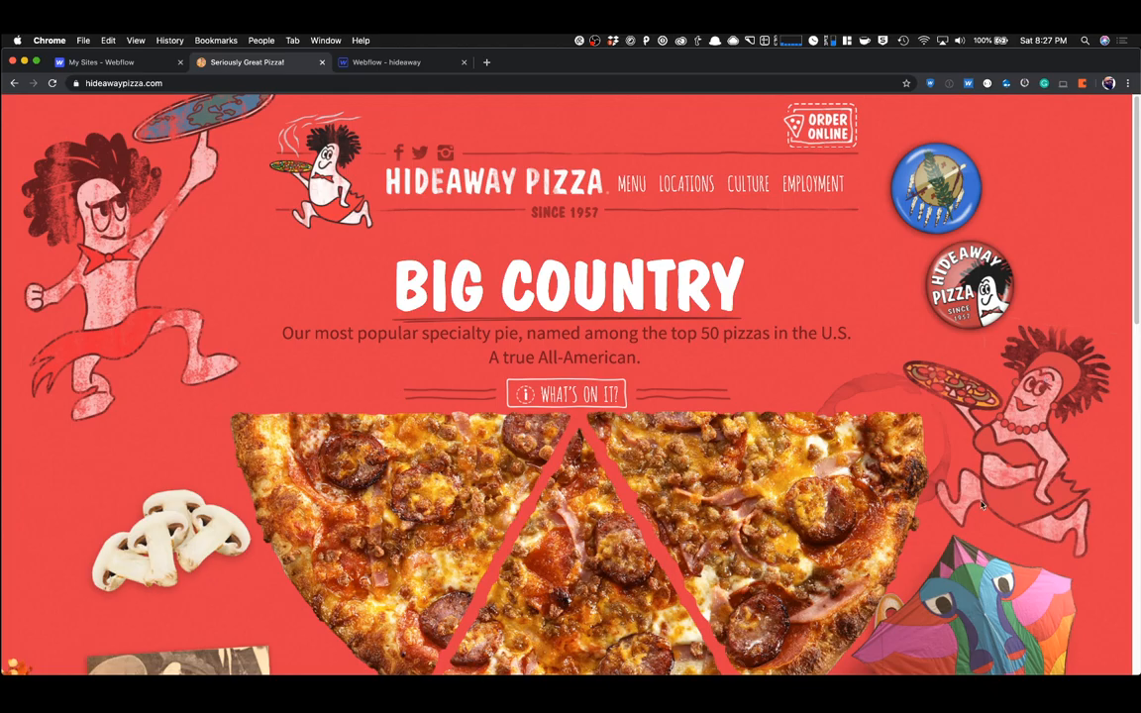
scroll(780, 485, down, 5)
scroll(780, 486, up, 3)
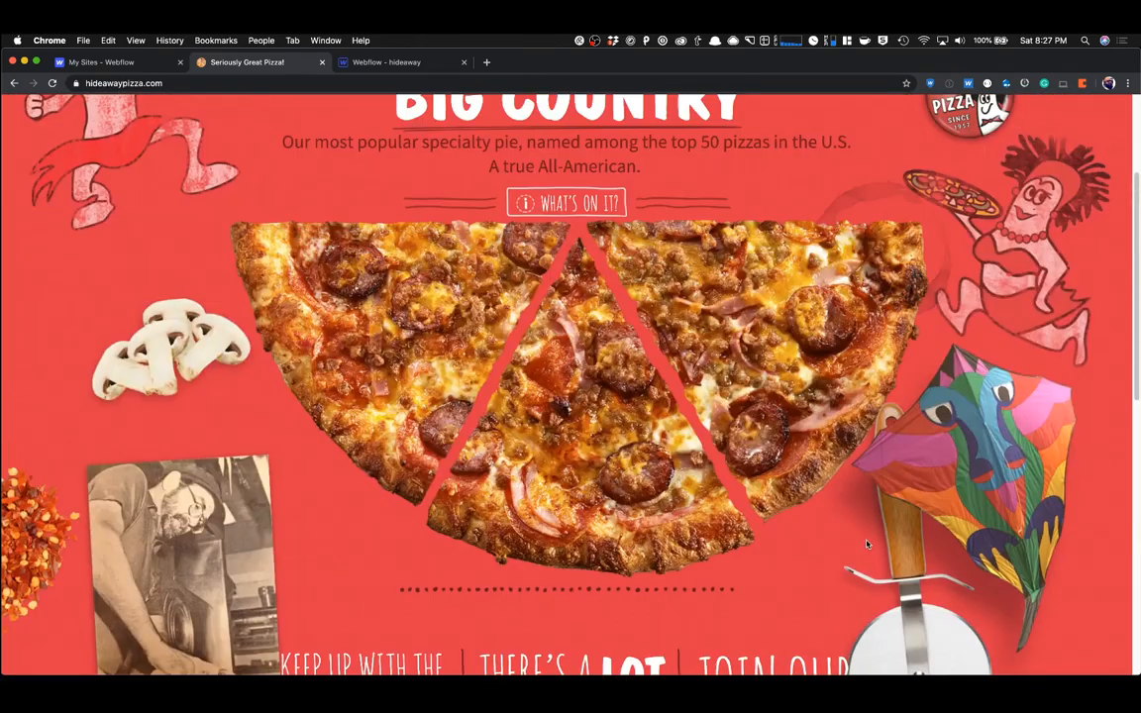
scroll(595, 347, up, 1)
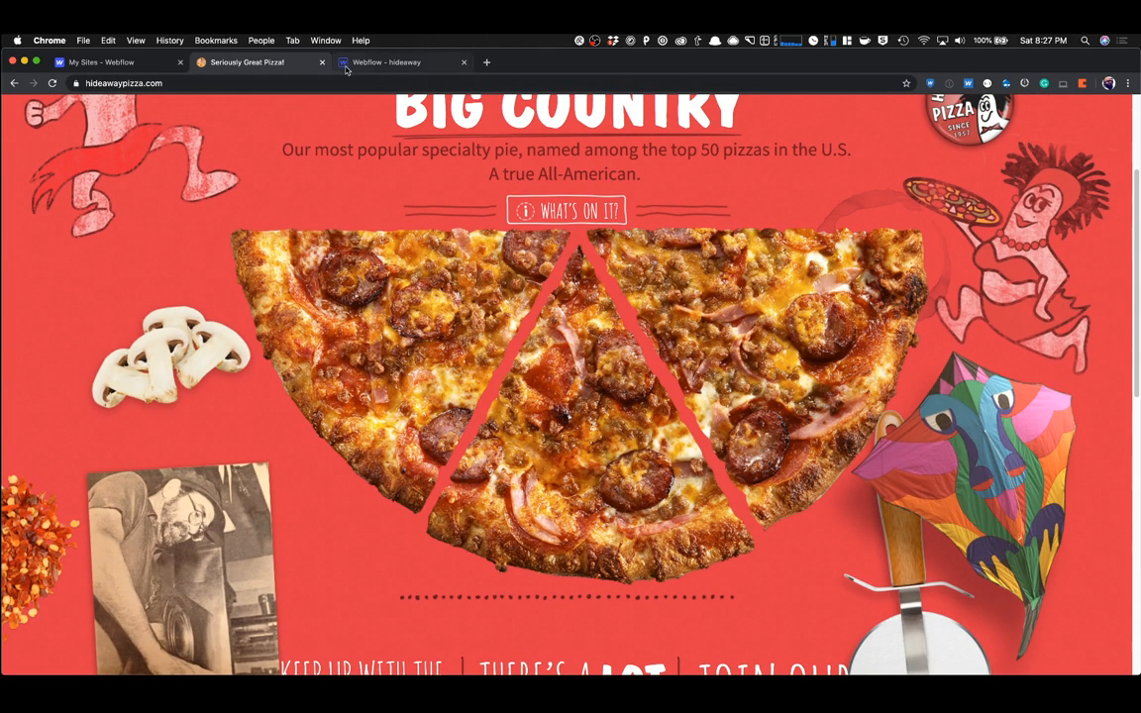
Inspect the info icon in the original site's What's On It? button and open its background image, icons-s3738a79b23.png, separately.
right_click(524, 208)
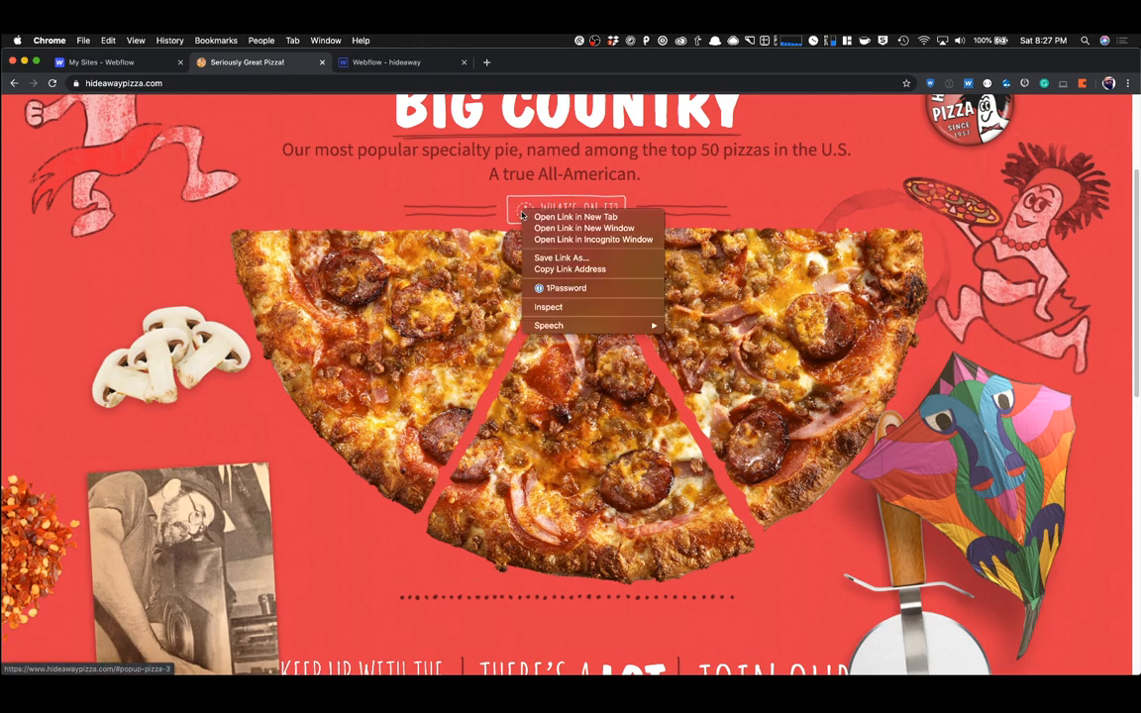
click(548, 306)
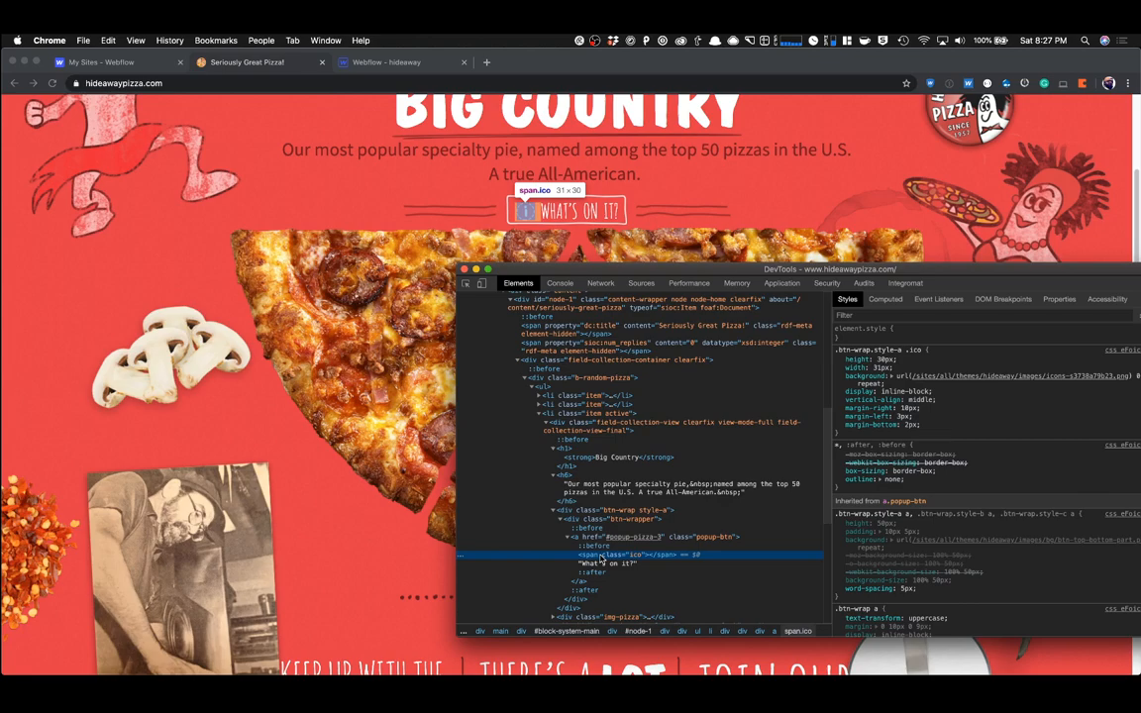
right_click(966, 377)
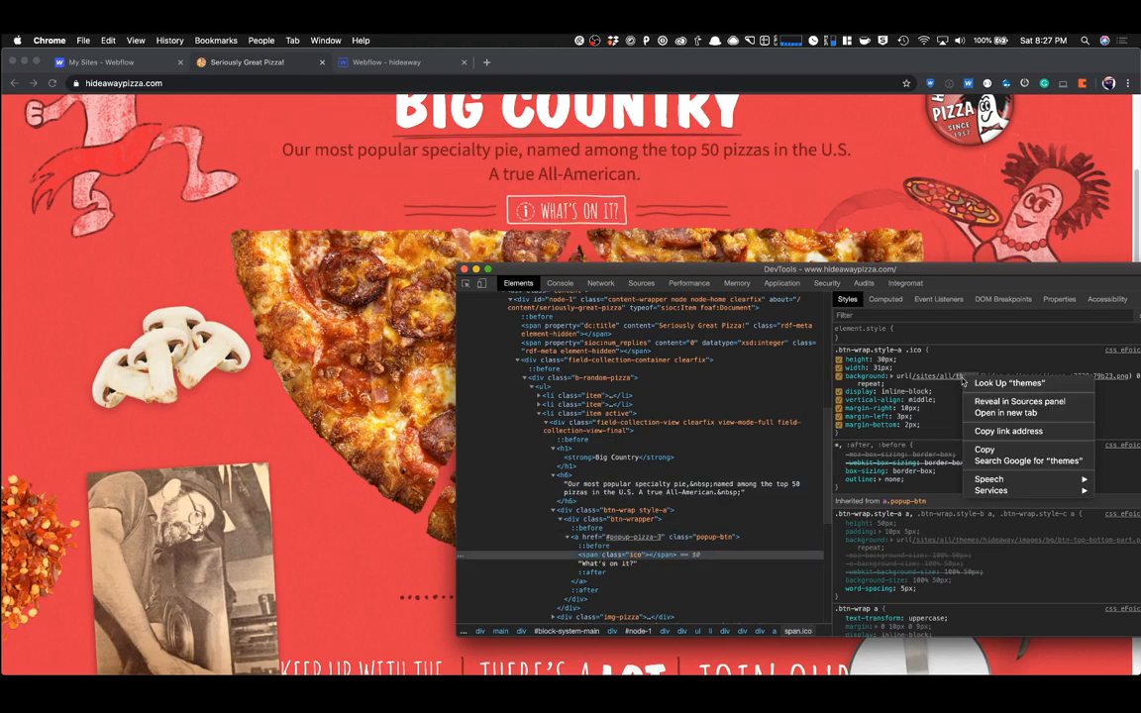
click(1003, 413)
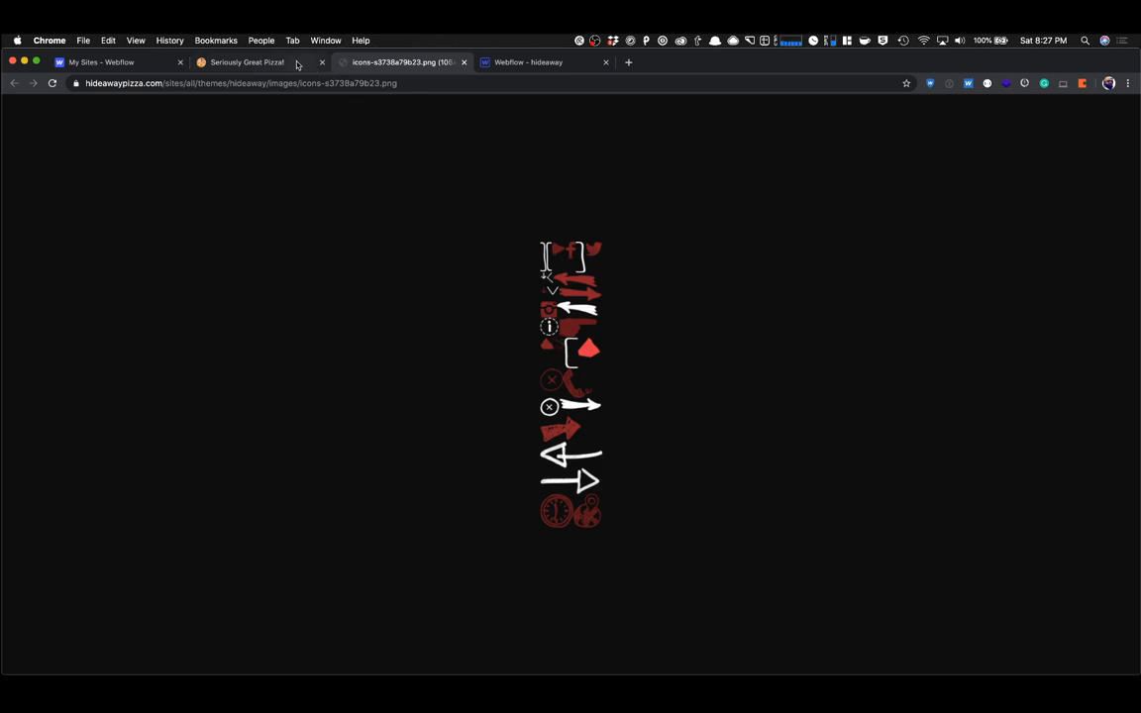
Return to the Webflow project and add a div block inside the What's On It? Button, placed before its Text Block.
click(482, 67)
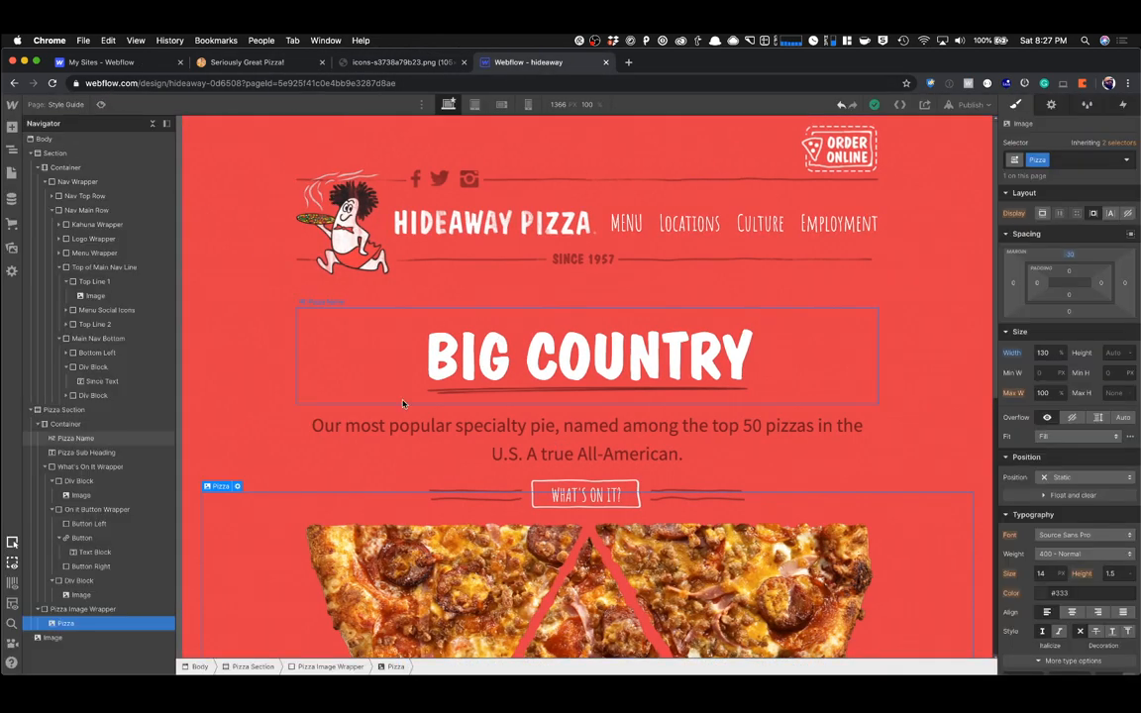
click(544, 492)
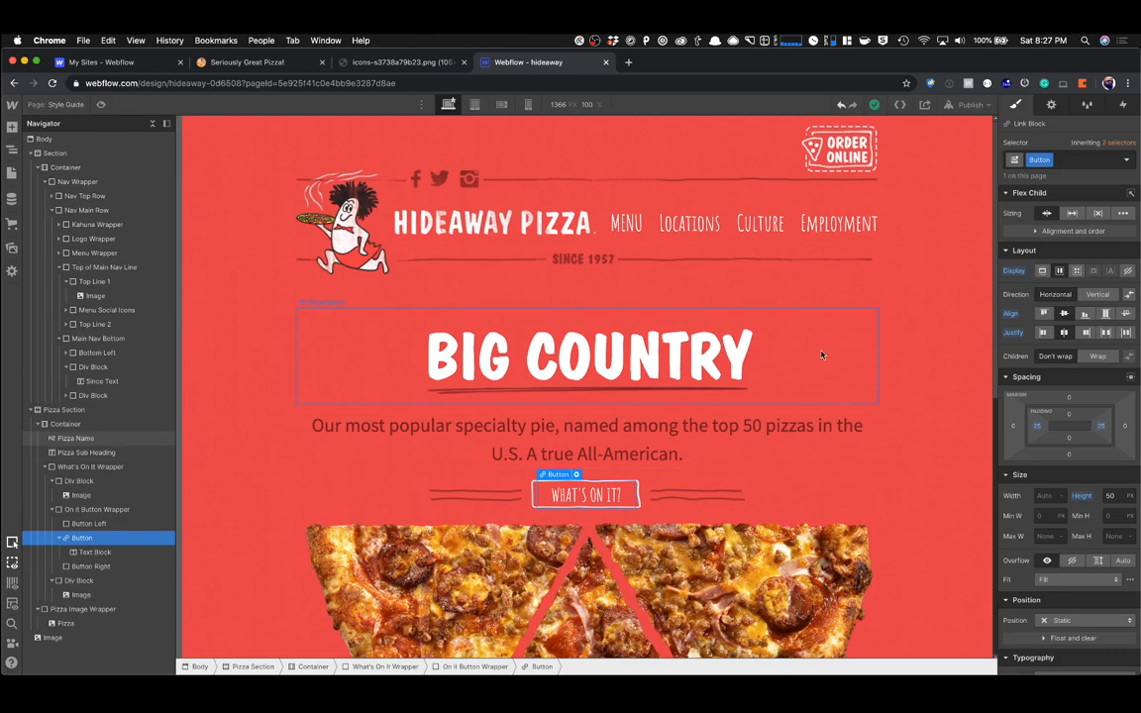
key(super+e)
text(div)
key(Return)
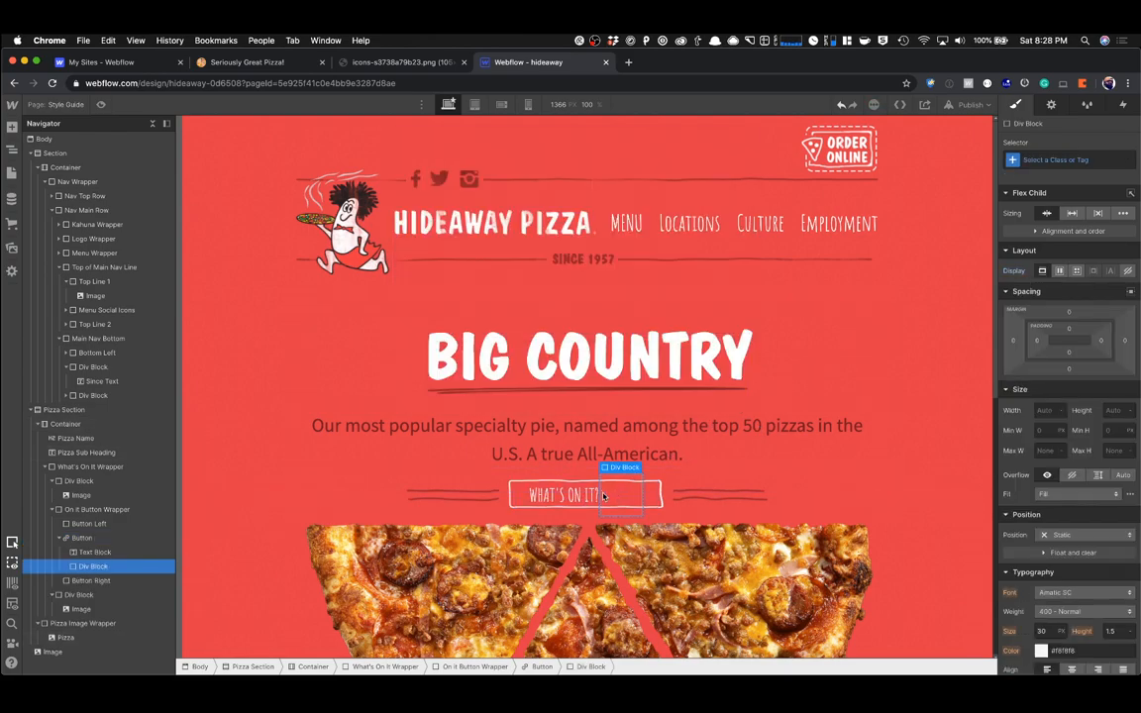
drag(94, 566, 93, 547)
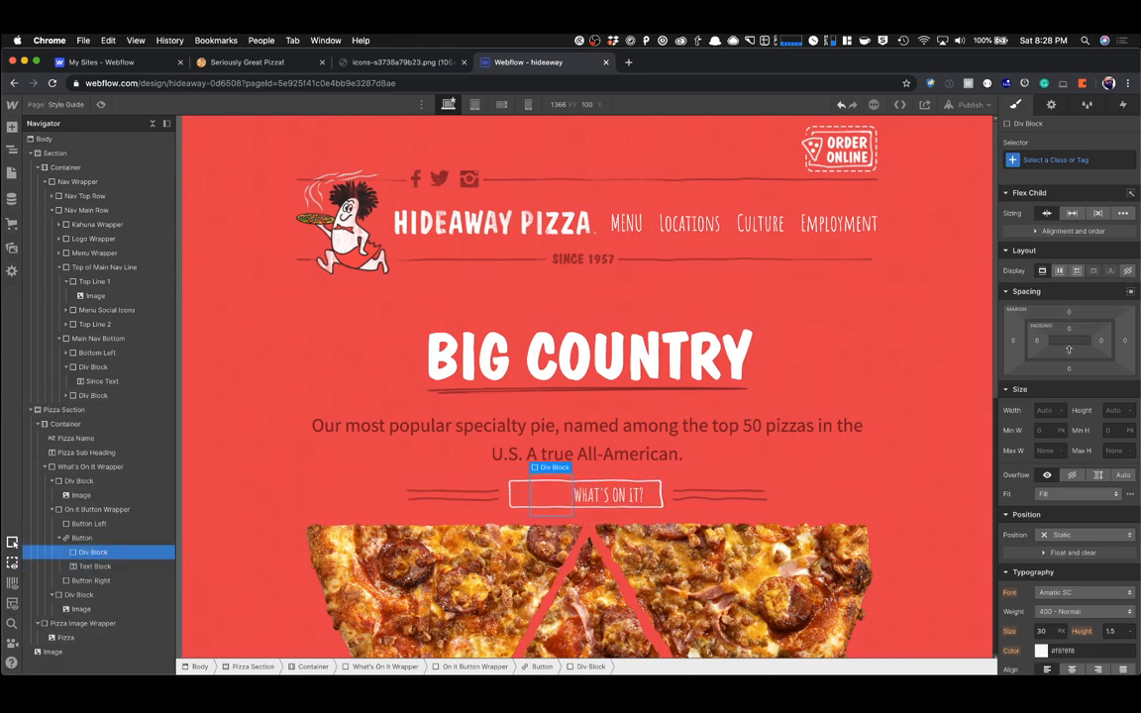
Set the new div block's width and height to 30 px each.
click(1049, 409)
text(30)
key(Tab)
text(30)
key(Tab)
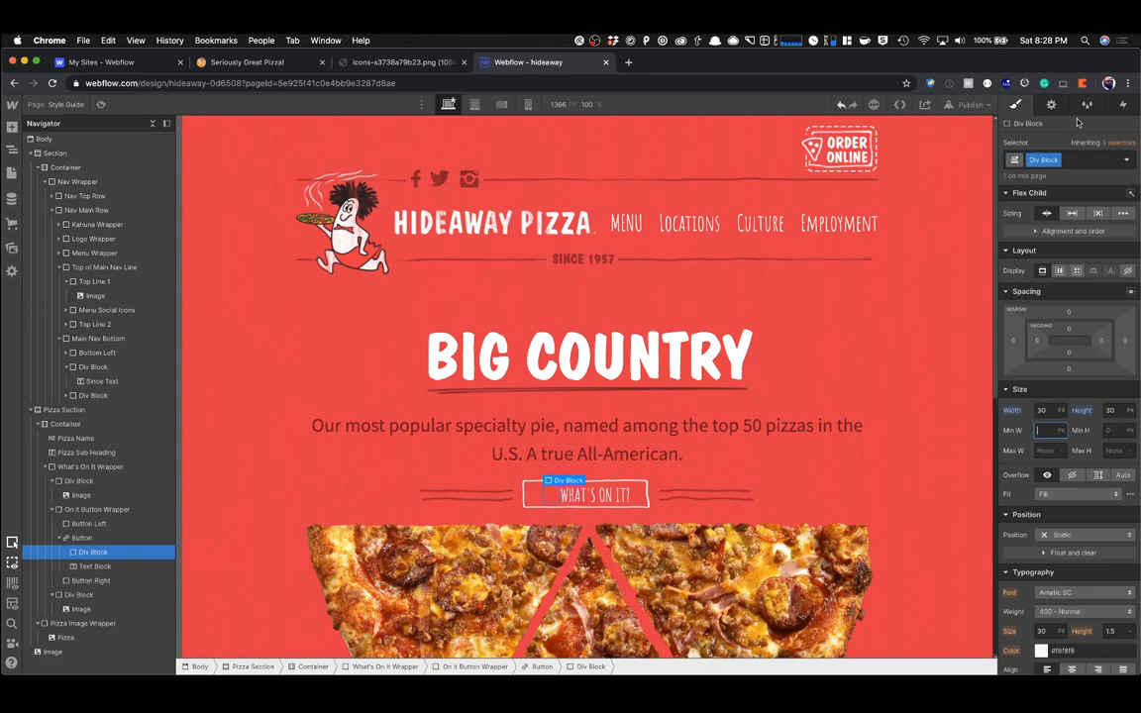
Rename the new div block's class to Ico and give it a 10 px right margin.
click(1056, 159)
click(1050, 177)
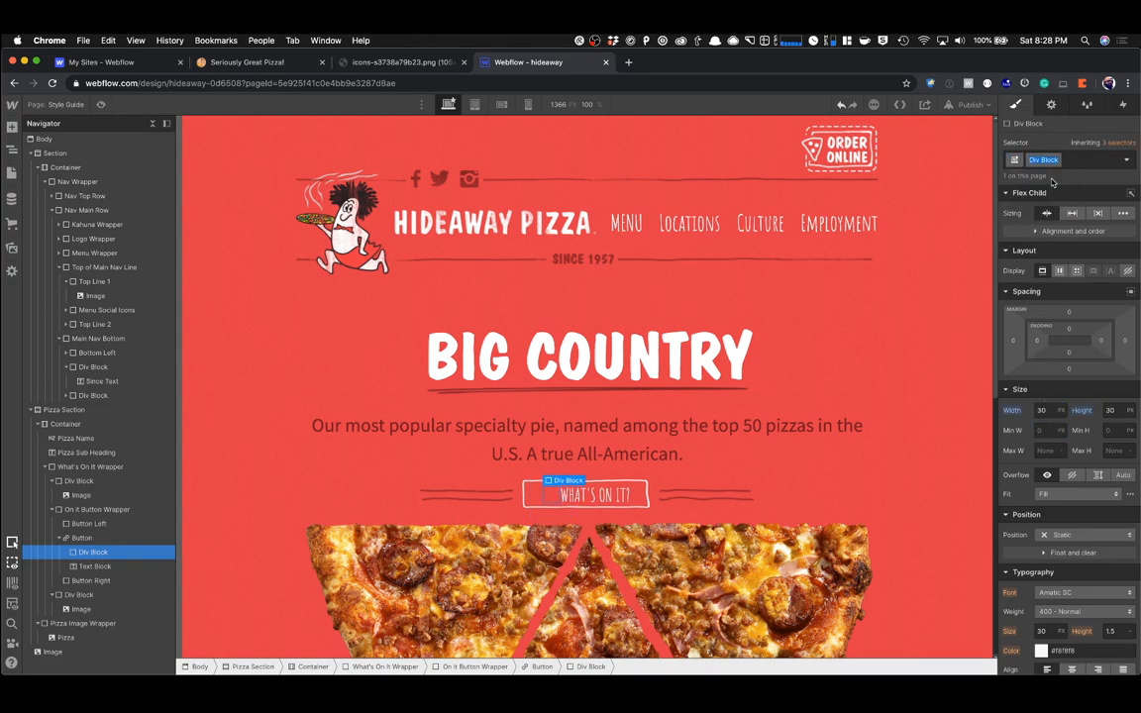
text(ico)
key(Return)
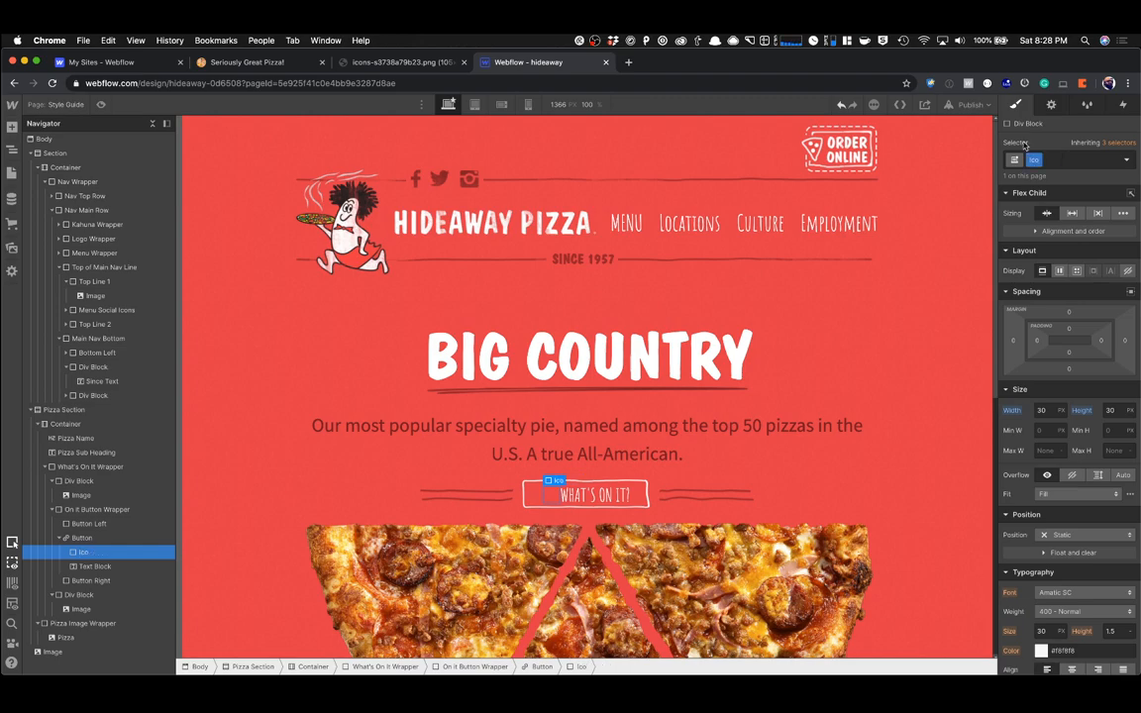
drag(1101, 339, 1130, 340)
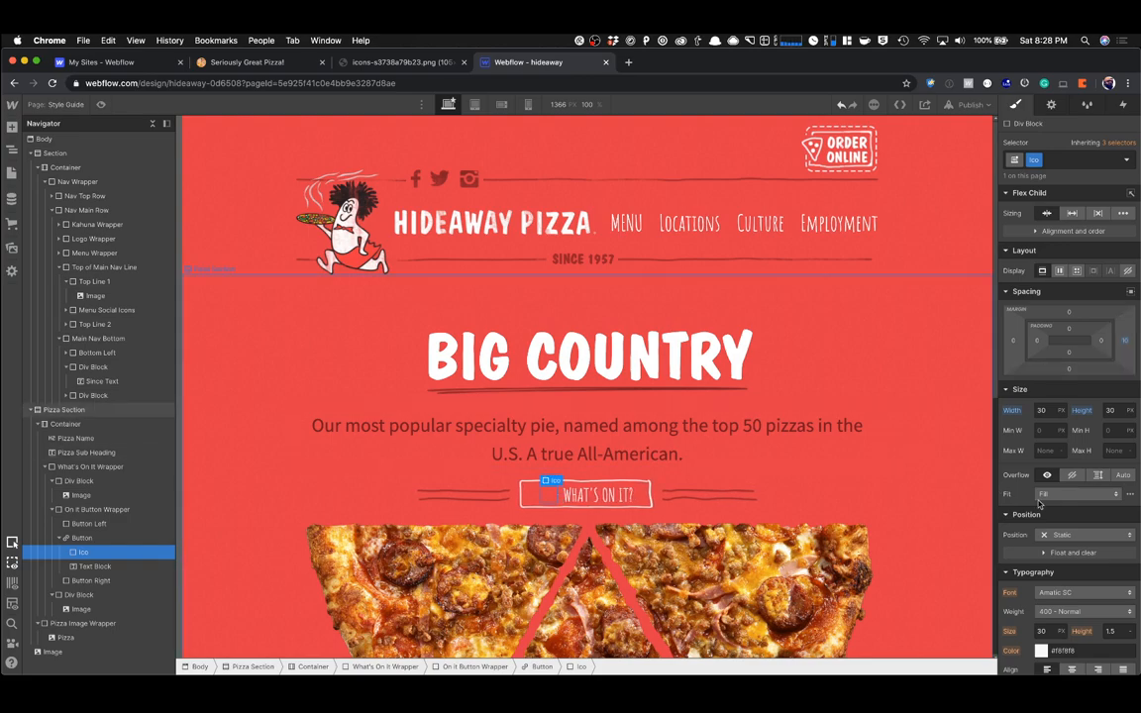
scroll(1100, 496, down, 5)
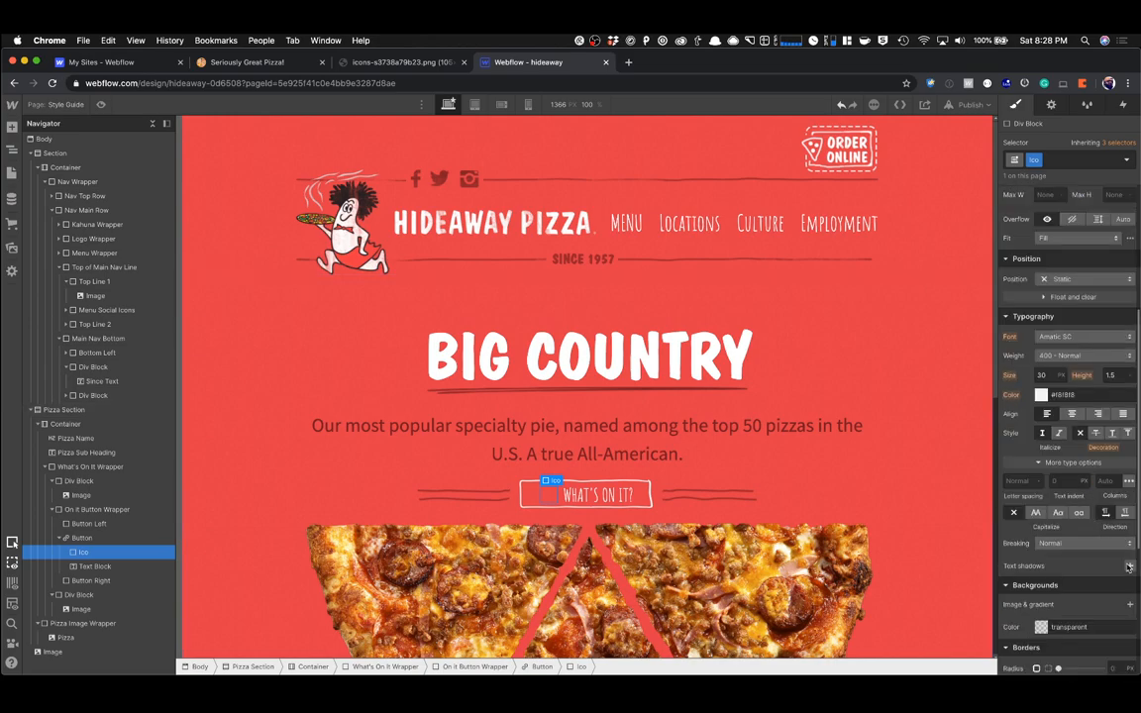
Give the Ico div a background image, using icons-s3738a79b23.png from the project assets.
click(1128, 603)
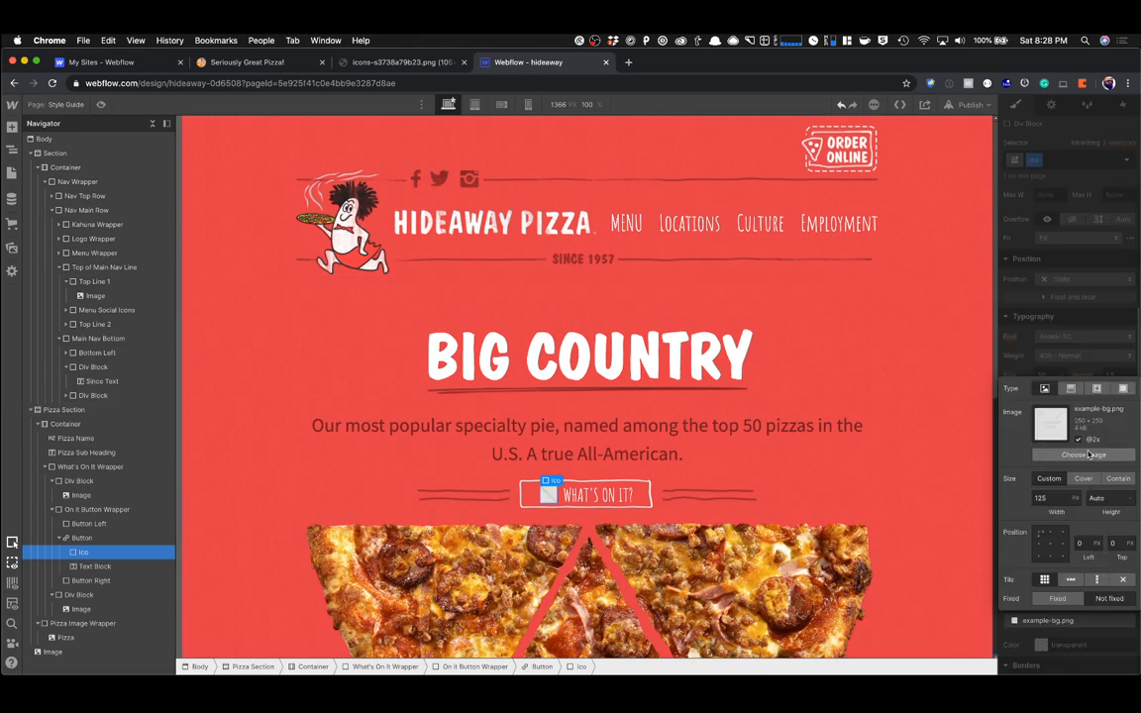
click(1084, 454)
click(77, 178)
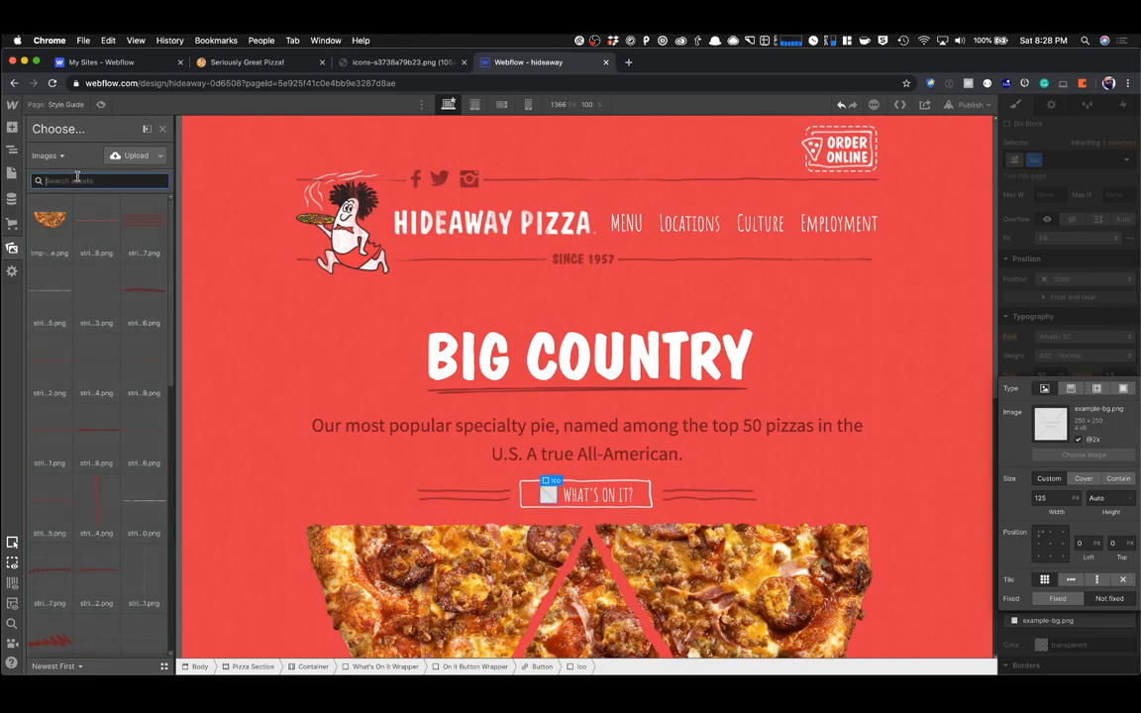
text(icon)
click(49, 220)
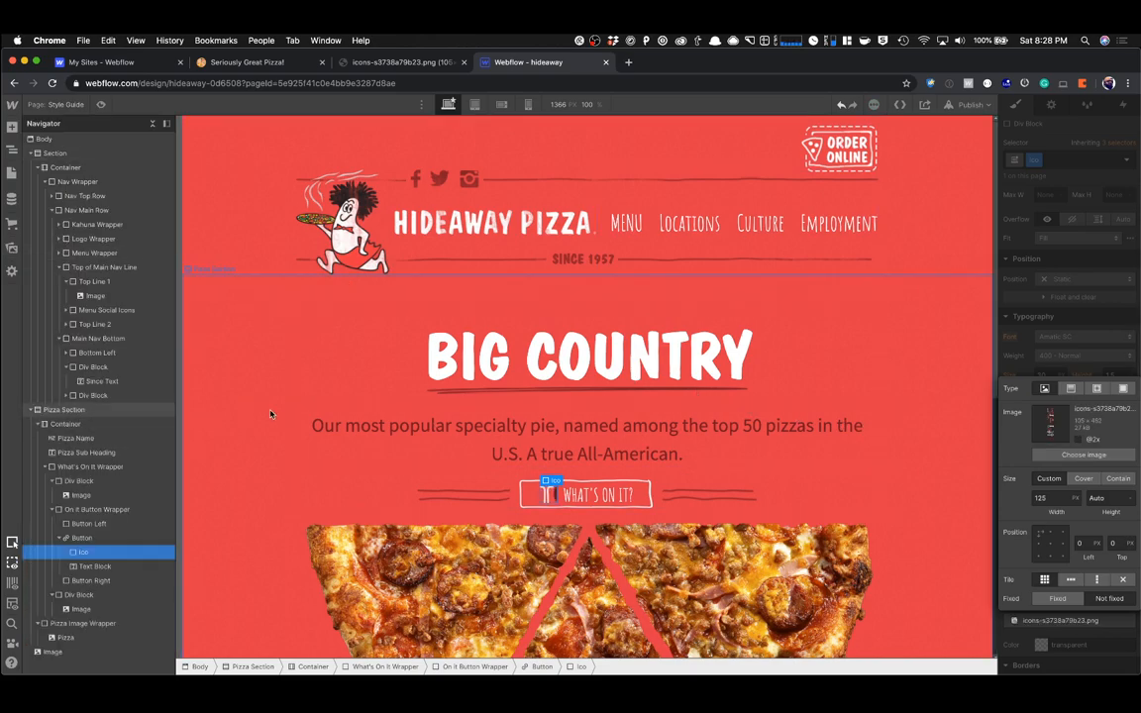
scroll(261, 417, down, 10)
scroll(304, 363, up, 5)
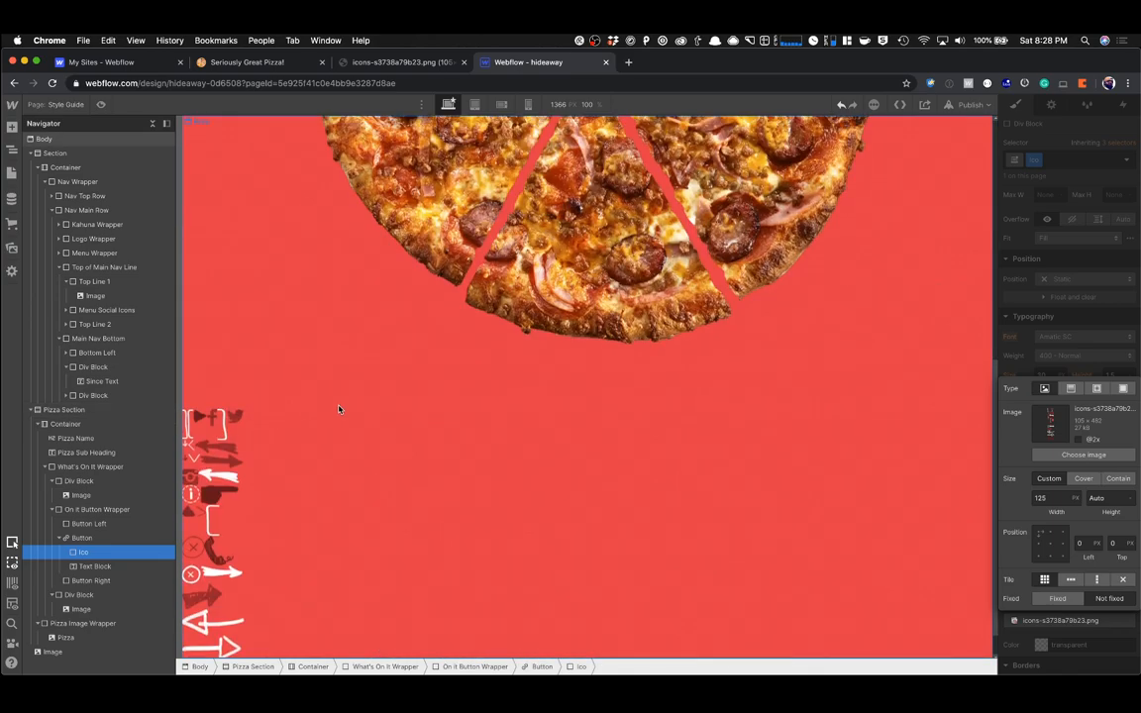
Set the Ico background's width to 120 px and shift its left and top offsets towards the info icon in the sprite.
text(125)
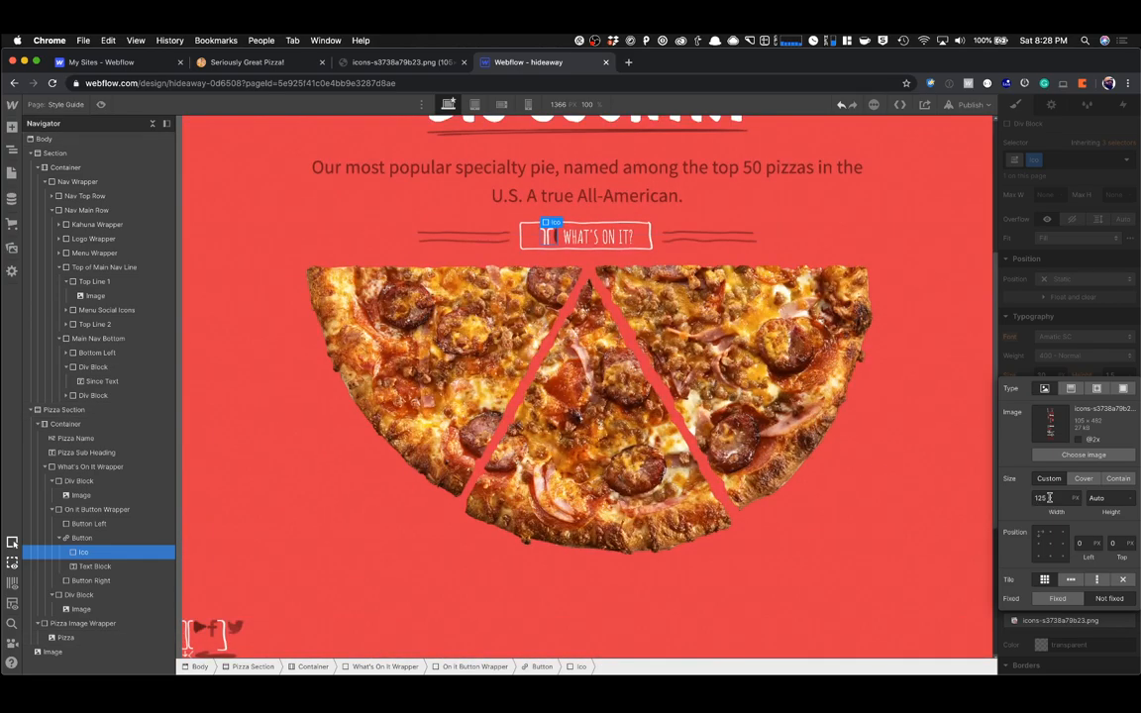
double_click(1049, 499)
text(120)
key(Tab)
key(Tab)
text(-10)
key(shift+Up)
key(Tab)
key(shift+Down)
key(shift+Down)
key(shift+Down)
key(shift+Down)
key(shift+Down)
key(shift+Down)
key(shift+Down)
key(shift+Down)
key(shift+Down)
key(shift+Down)
key(shift+Down)
key(shift+Down)
key(shift+Down)
key(shift+Down)
key(shift+Down)
Shrink the Ico background's width from 110 px and set its top offset to -120 px to frame the info icon.
click(1051, 499)
text(110)
key(shift+Down)
key(Tab)
key(Tab)
key(Tab)
key(Up)
key(Up)
key(Up)
key(Up)
key(Up)
key(Up)
key(Up)
key(Up)
key(Up)
key(Up)
key(Up)
key(Up)
key(Up)
key(Up)
key(Up)
key(shift+Tab)
key(shift+Tab)
key(shift+Tab)
key(Down)
key(Down)
key(Tab)
key(Tab)
key(Tab)
text(-120)
click(775, 414)
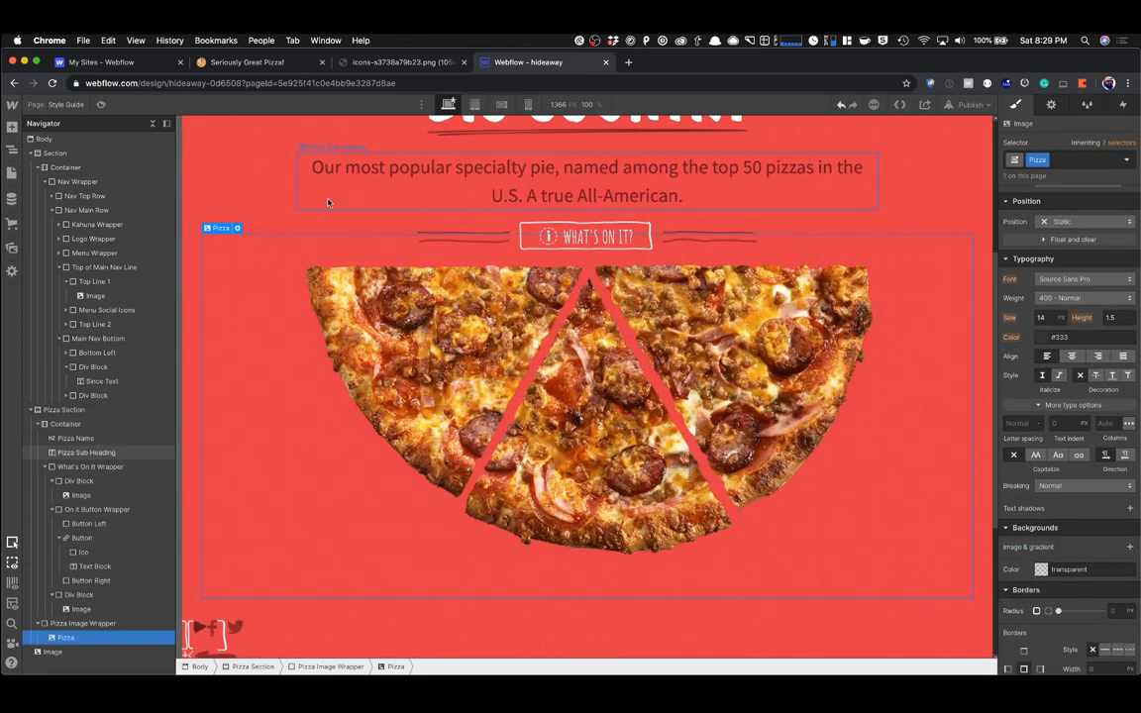
Preview the page and compare its What's On It? button and pizza with the original site.
click(320, 149)
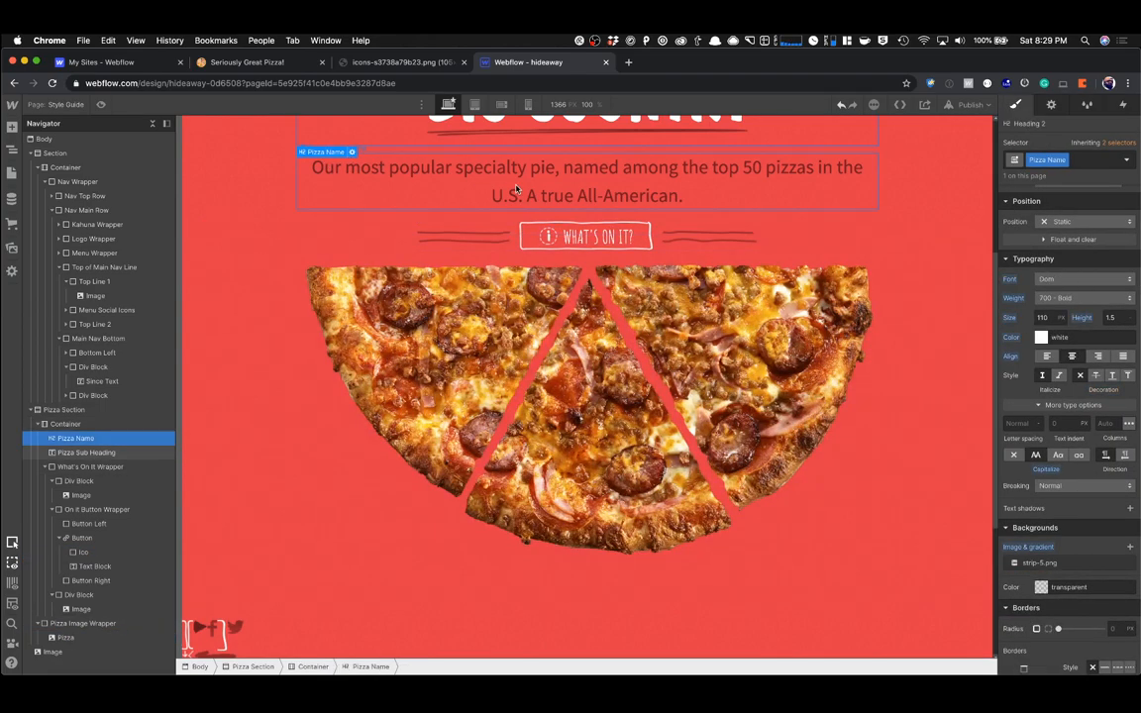
click(100, 104)
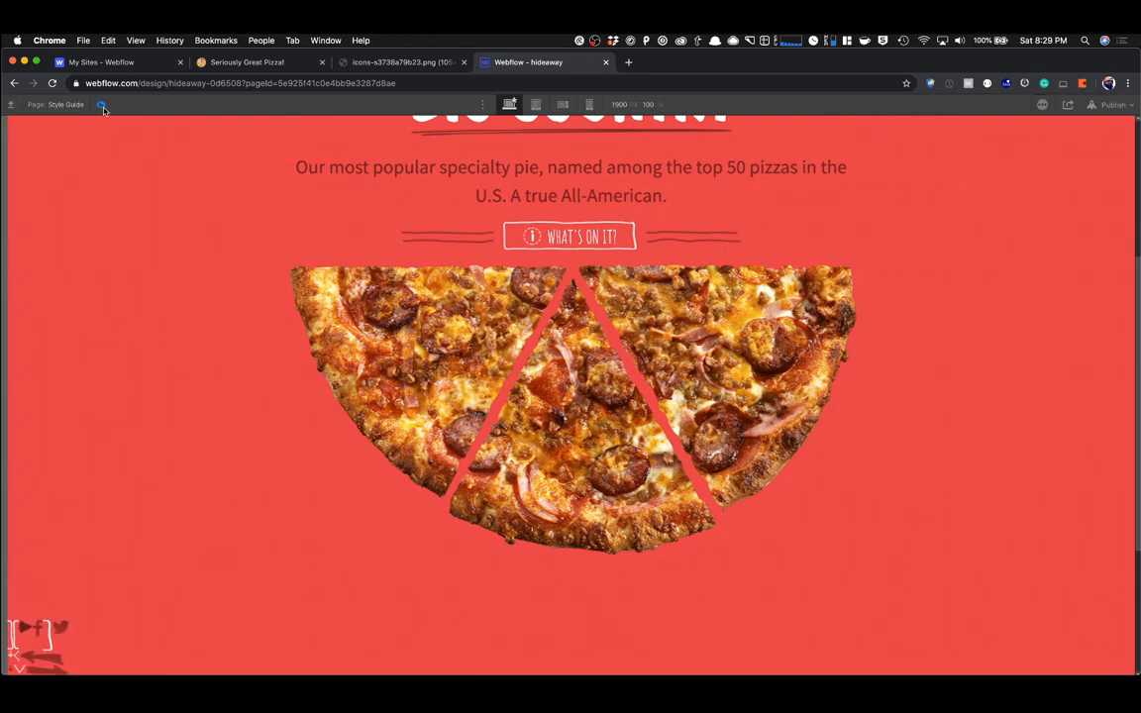
click(229, 61)
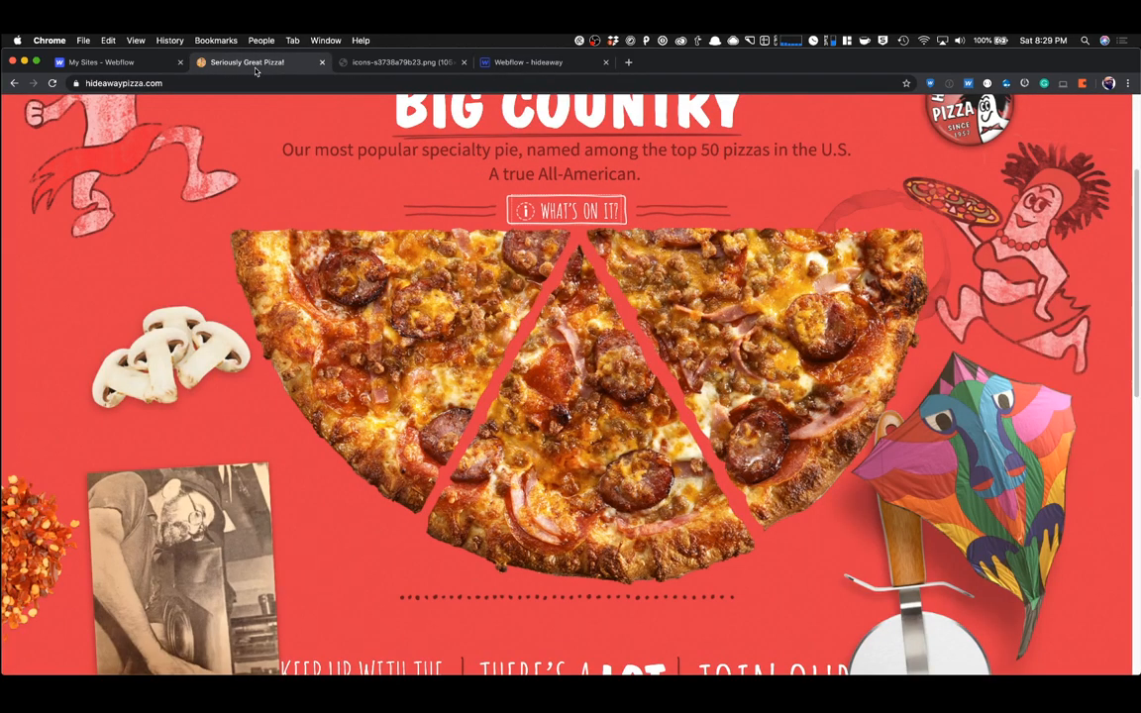
click(488, 63)
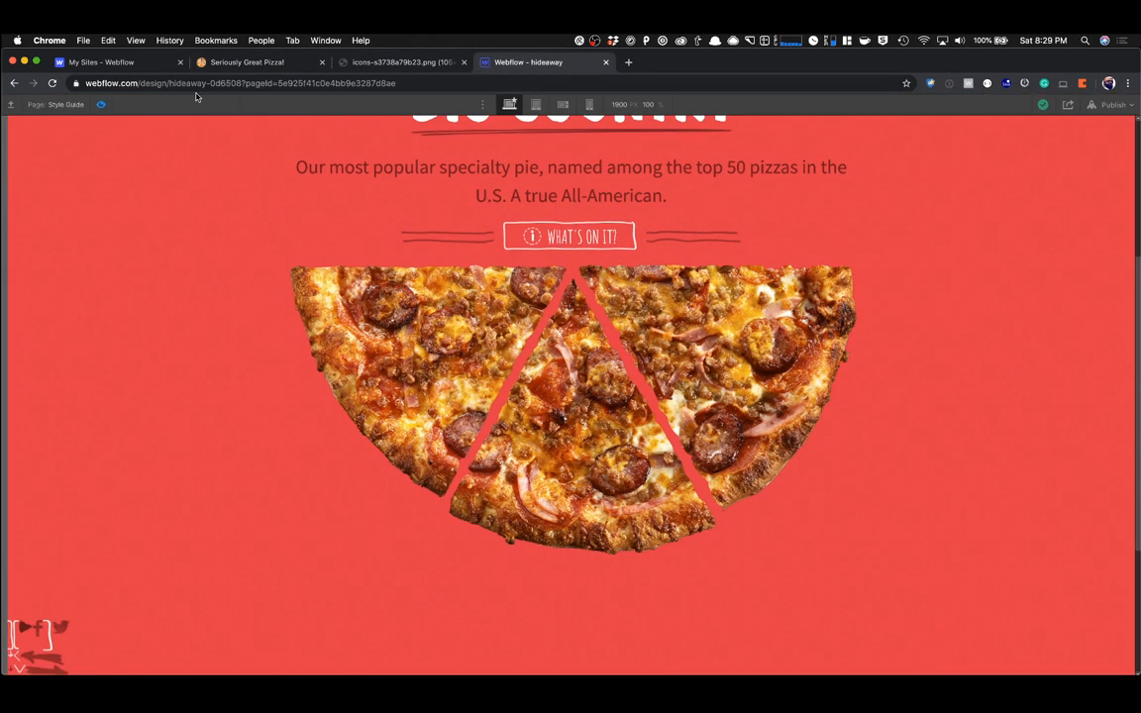
key(super+shift+p)
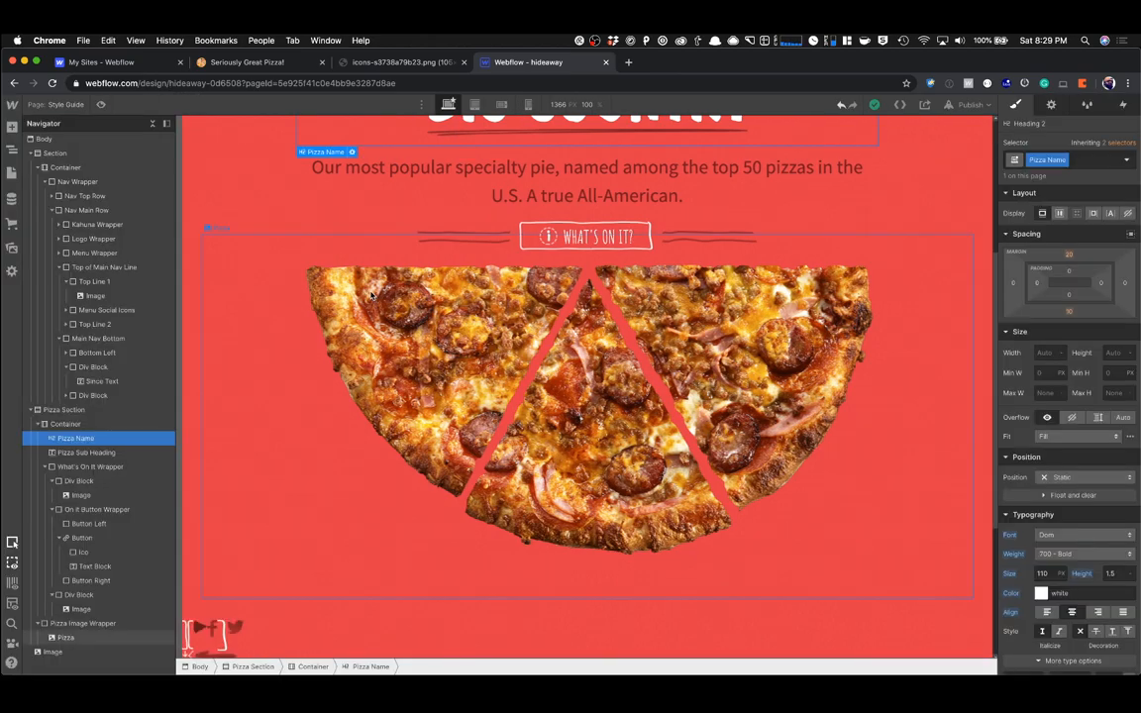
Try dots.png as a Cover background on the Pizza Image Wrapper, tiled horizontally.
click(692, 406)
scroll(583, 392, down, 3)
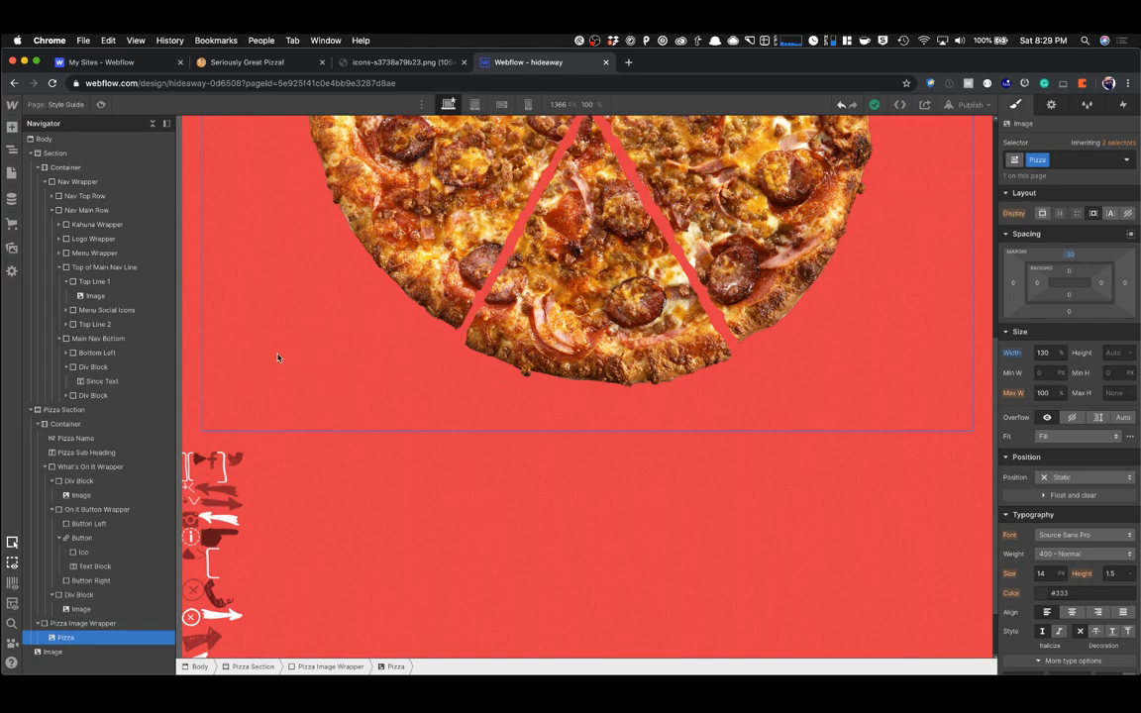
scroll(293, 352, up, 4)
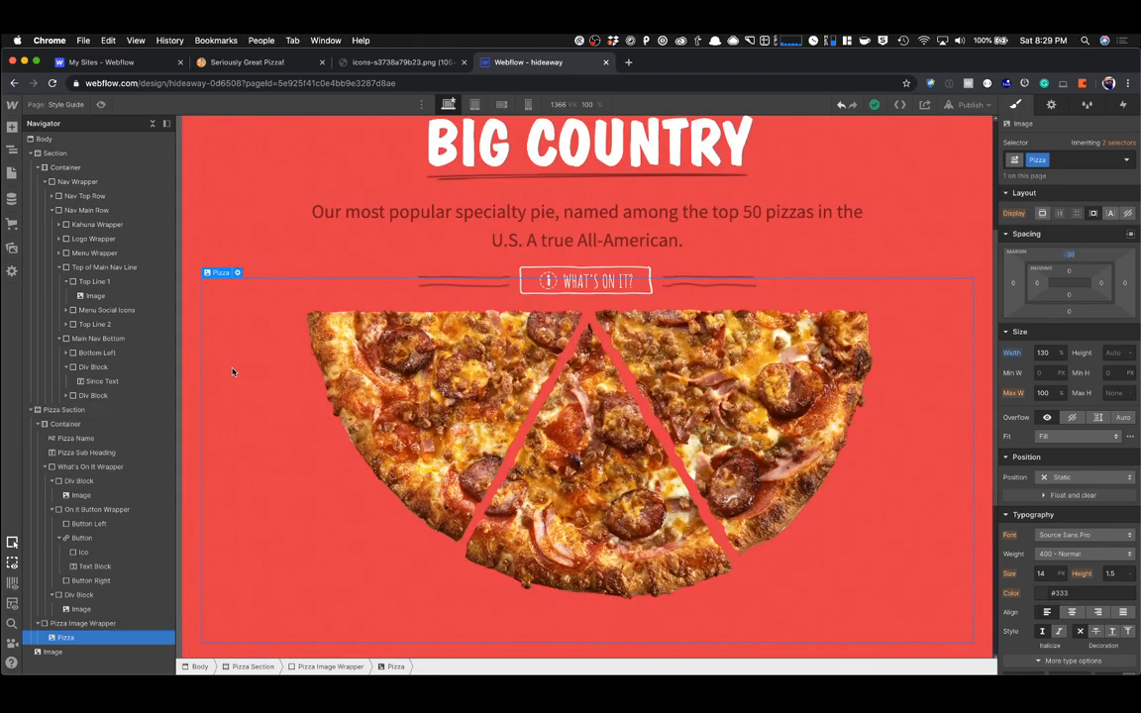
key(Up)
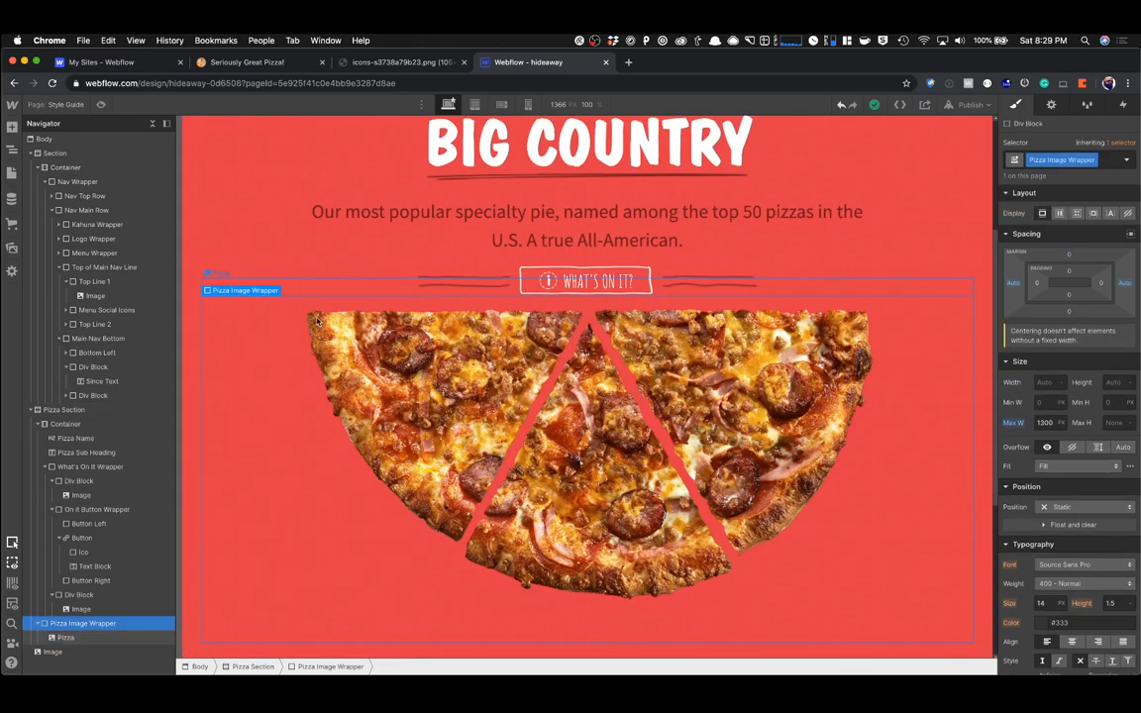
scroll(303, 332, down, 4)
scroll(1082, 460, down, 6)
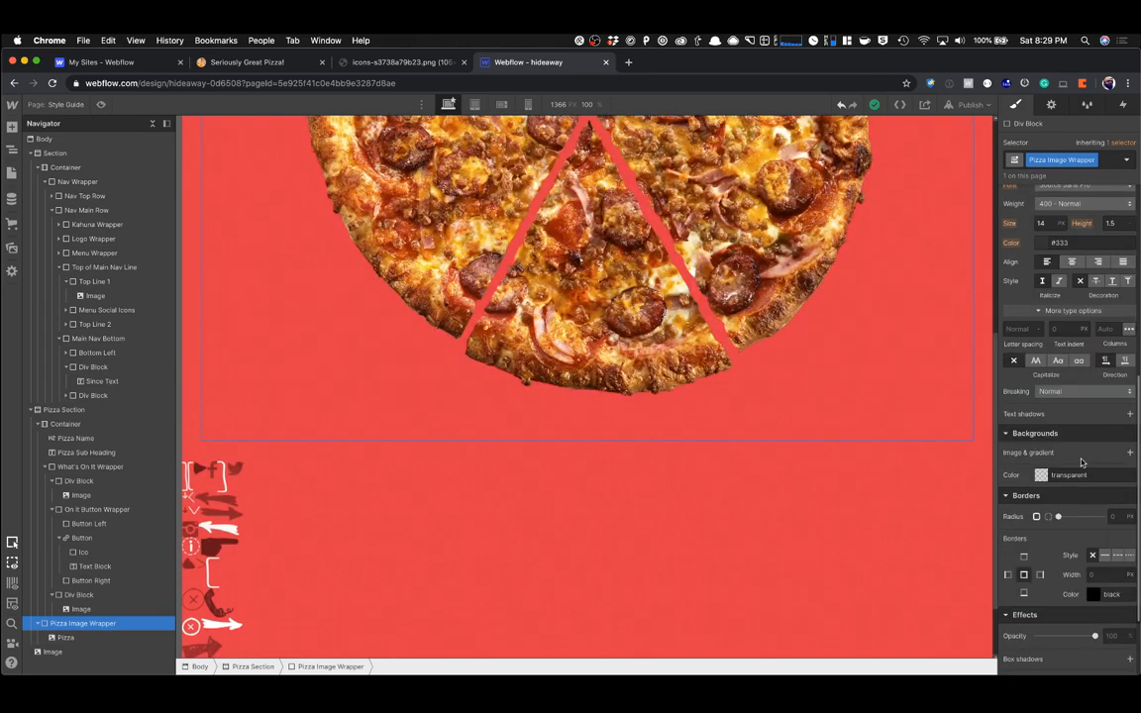
click(1130, 451)
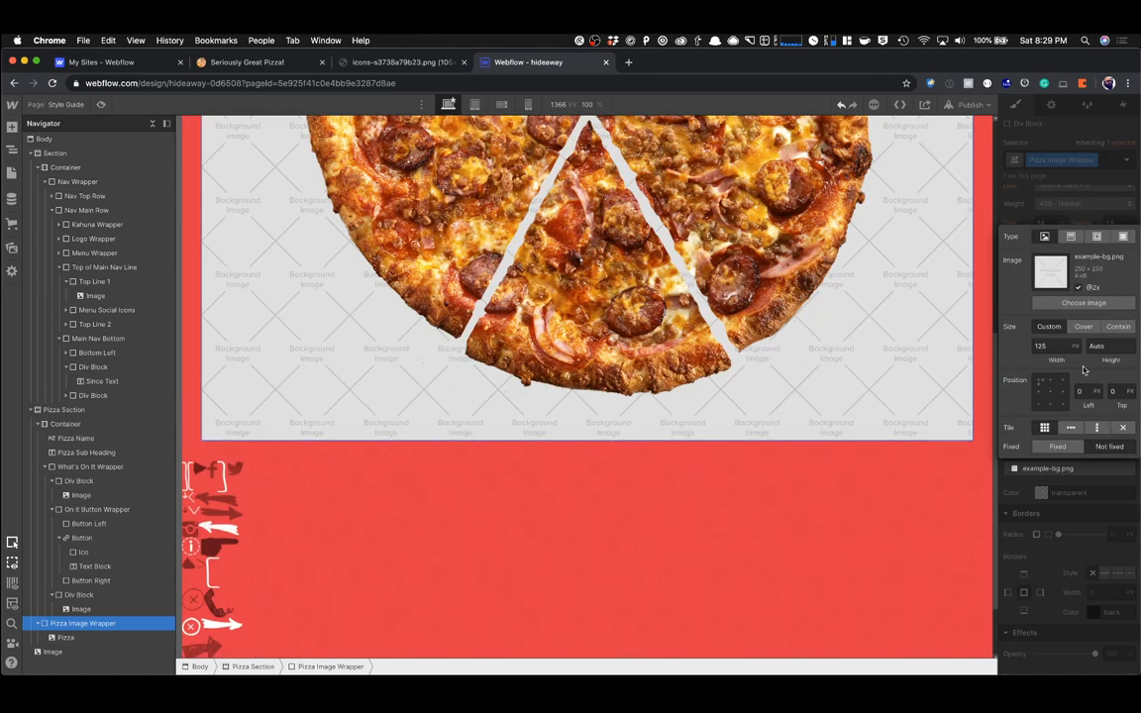
click(1081, 327)
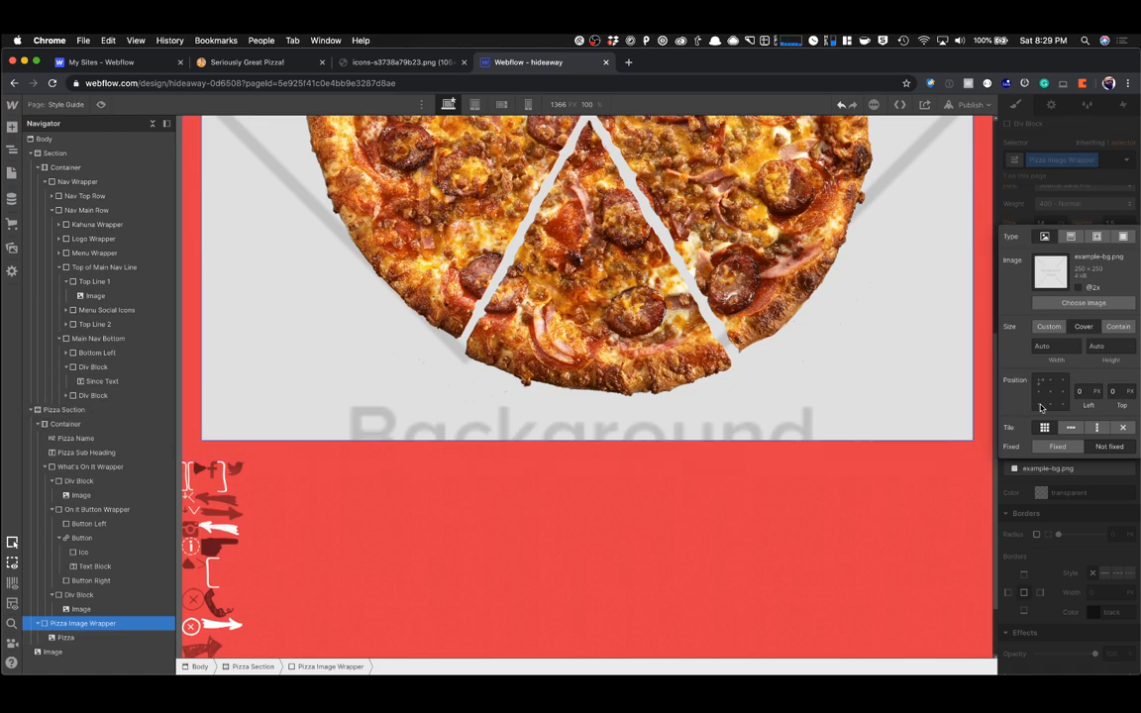
click(1083, 302)
double_click(113, 182)
text(d)
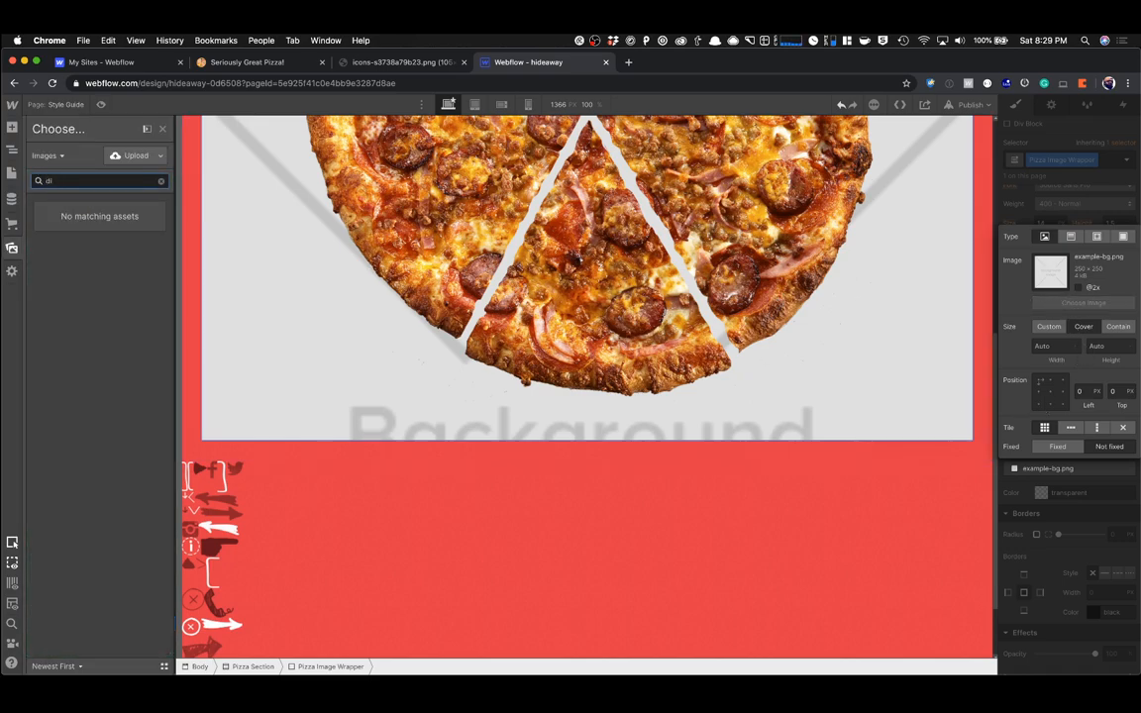
text(ot)
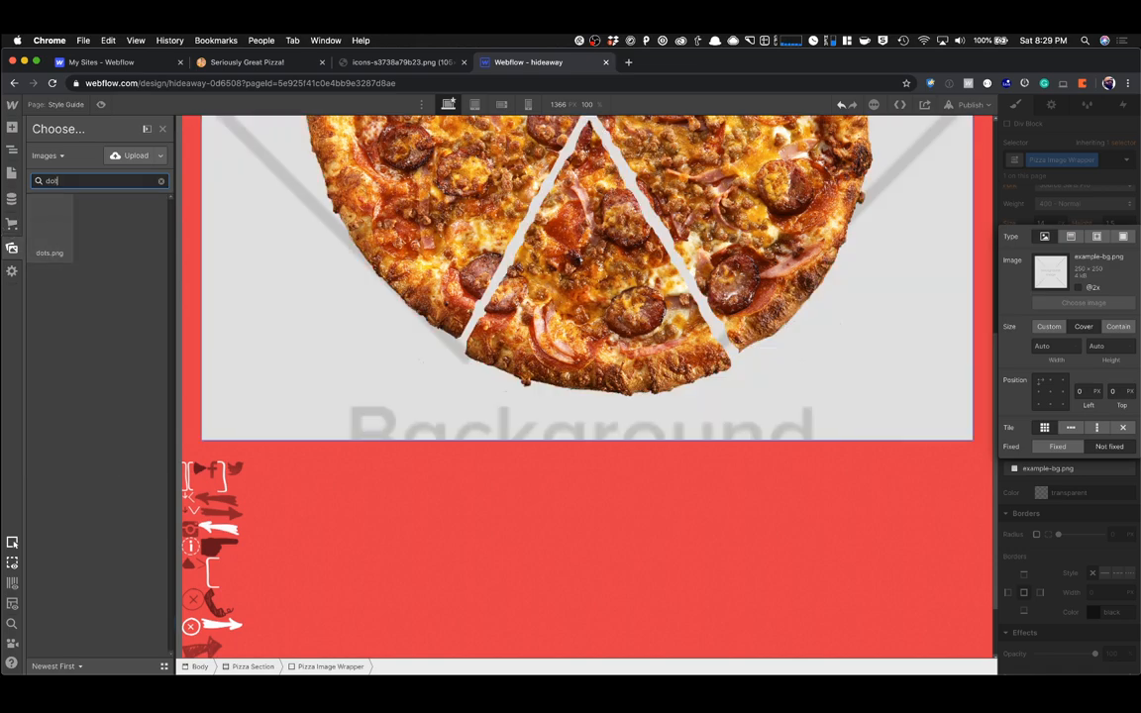
click(50, 226)
key(z)
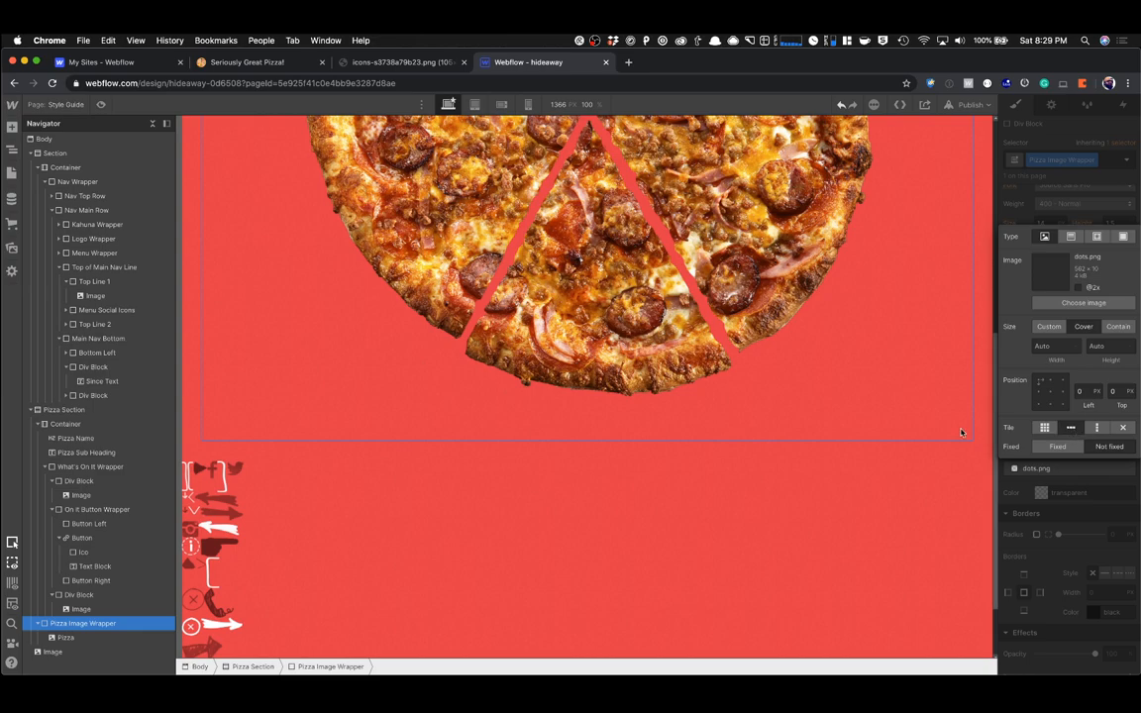
scroll(896, 414, up, 5)
scroll(897, 414, down, 3)
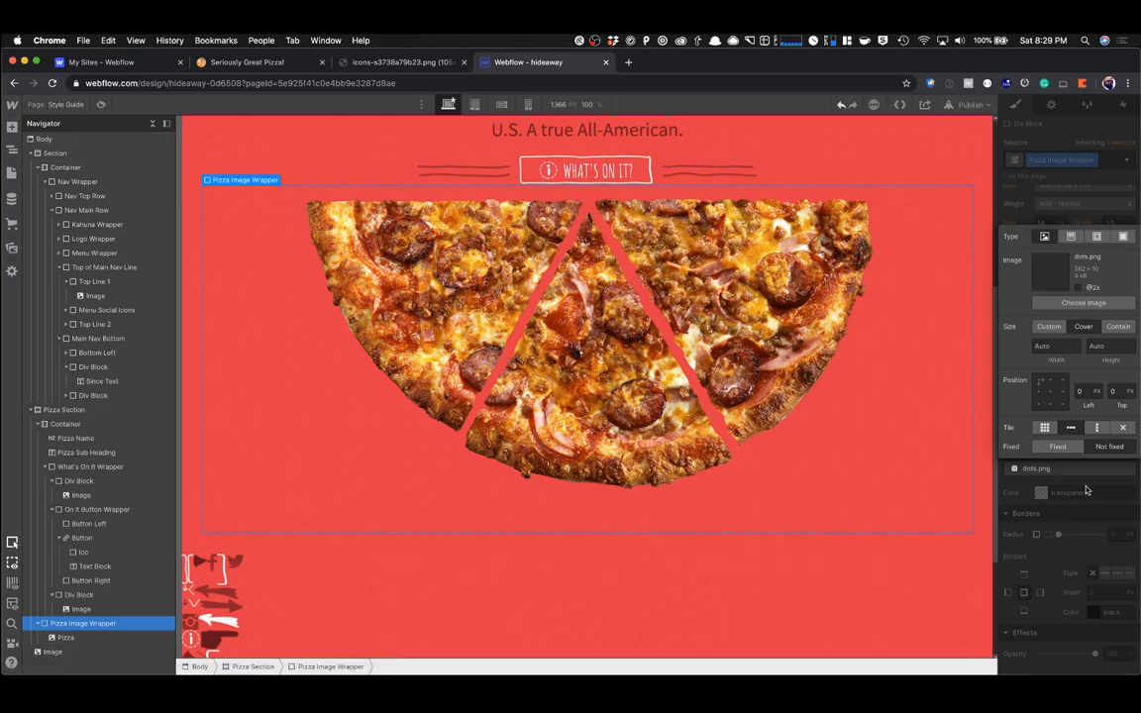
Remove the dots.png background from the Pizza Image Wrapper.
click(1056, 302)
click(1050, 347)
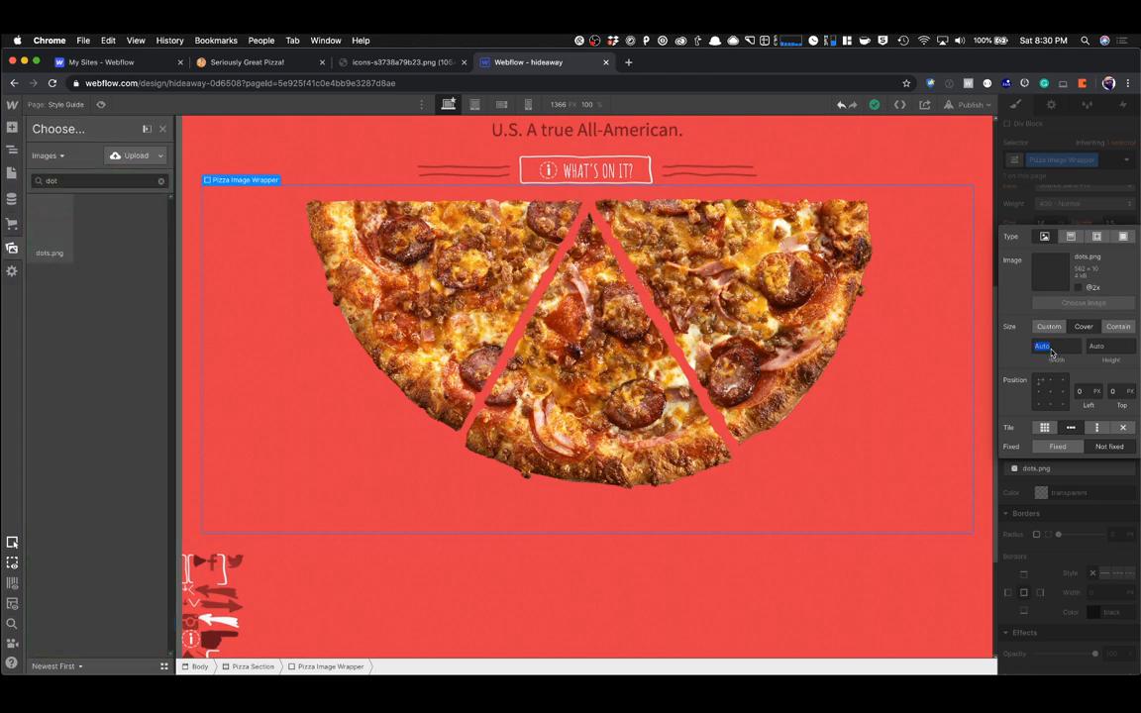
click(1039, 346)
click(1086, 492)
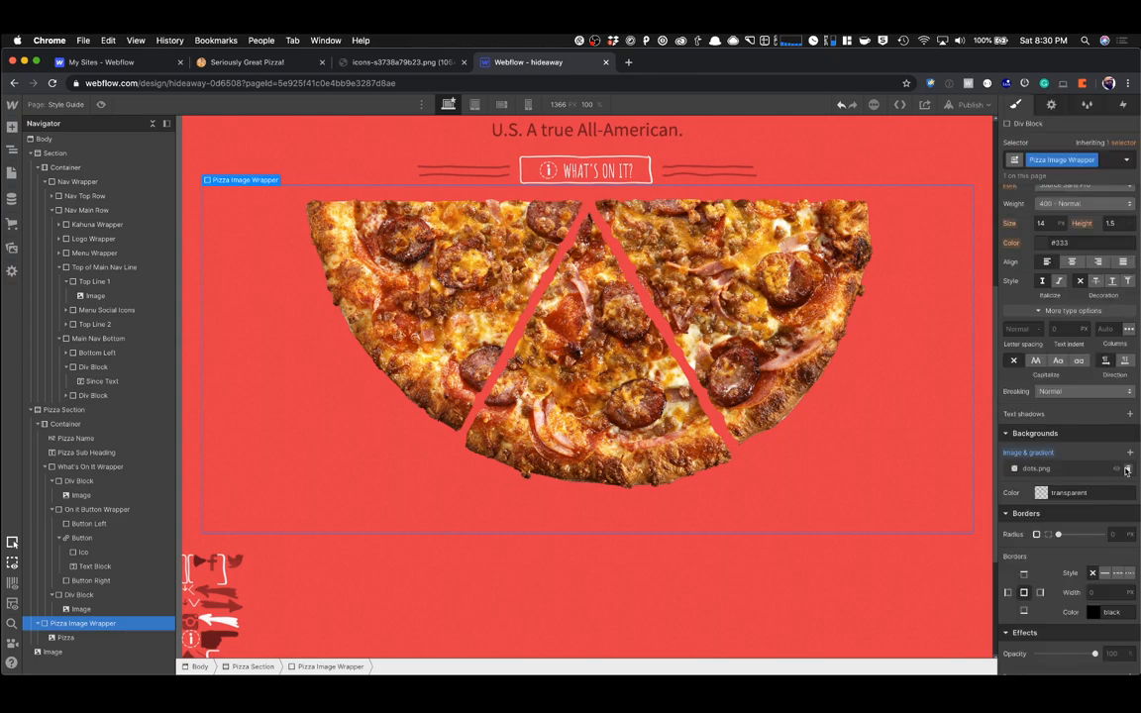
click(1130, 470)
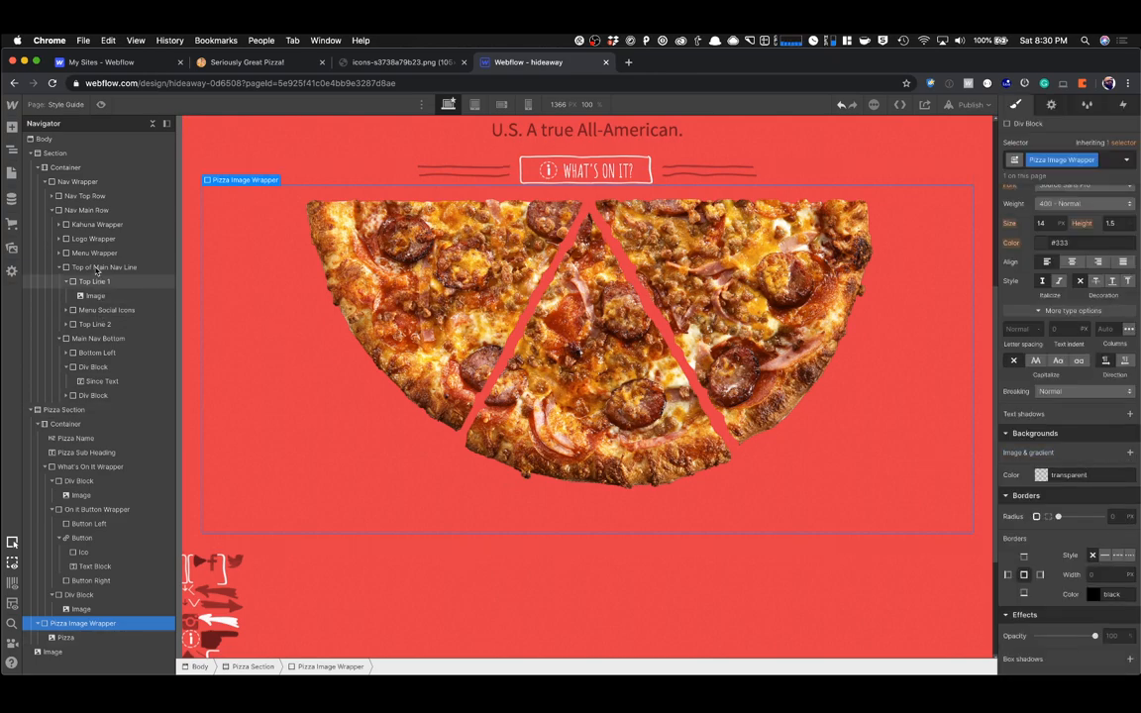
Inspect the dotted line below the pizza on the original site to find its background image and spacing.
click(432, 68)
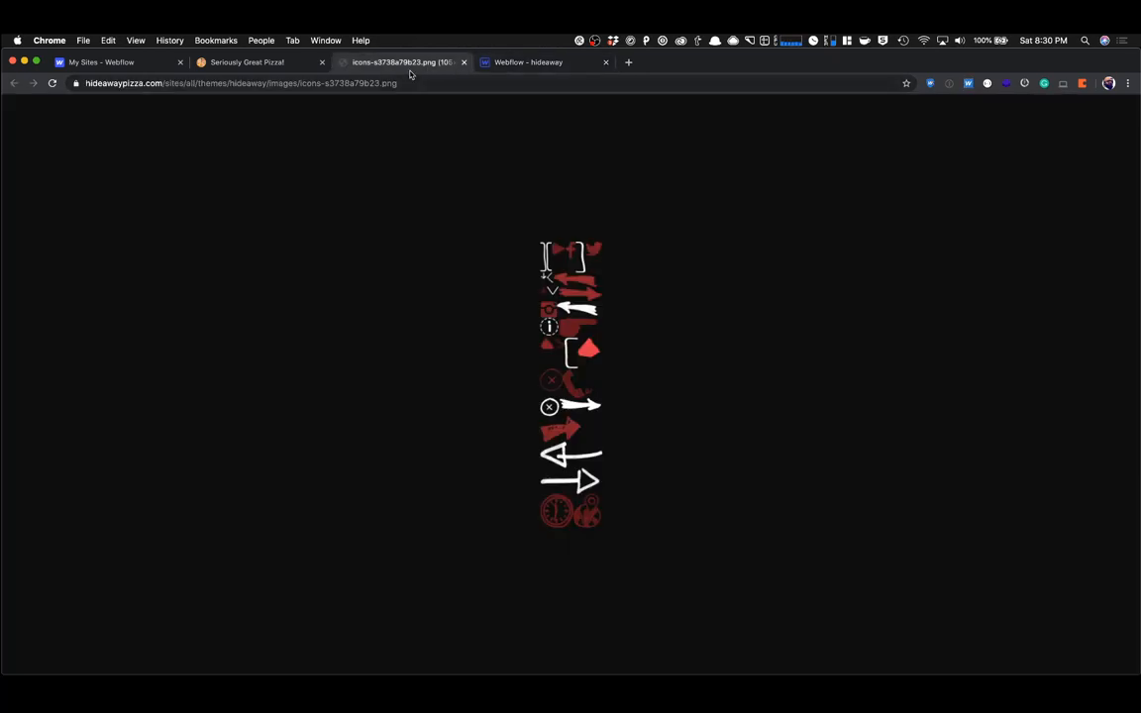
click(317, 63)
scroll(420, 372, down, 3)
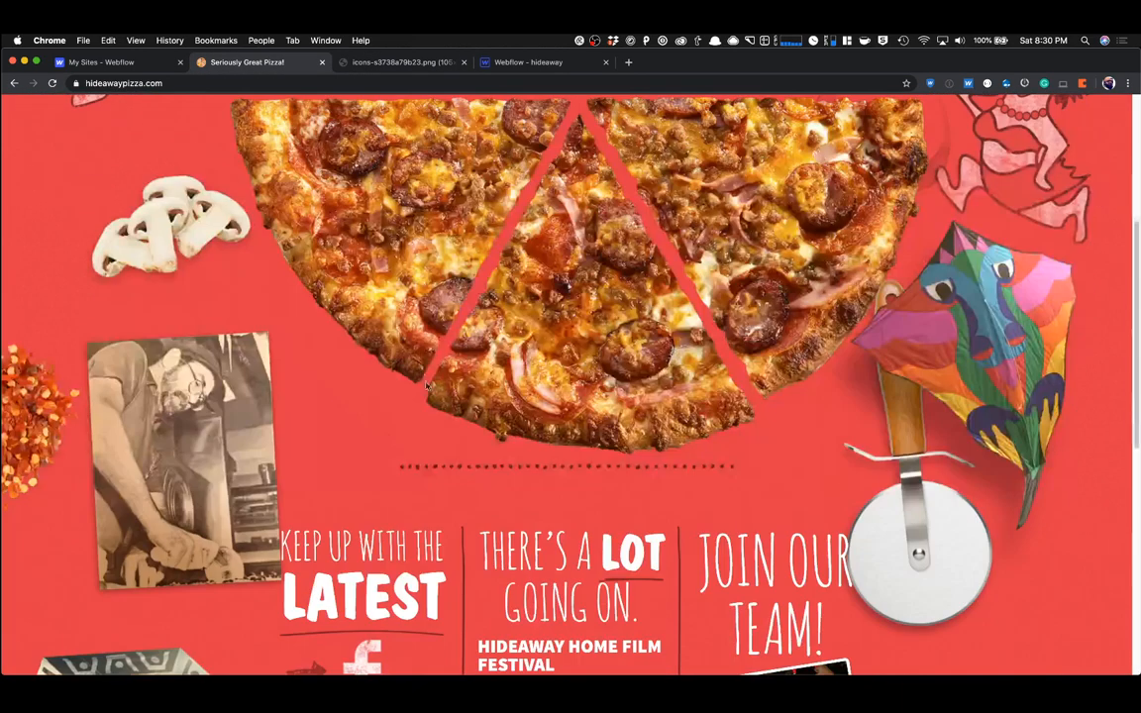
right_click(437, 469)
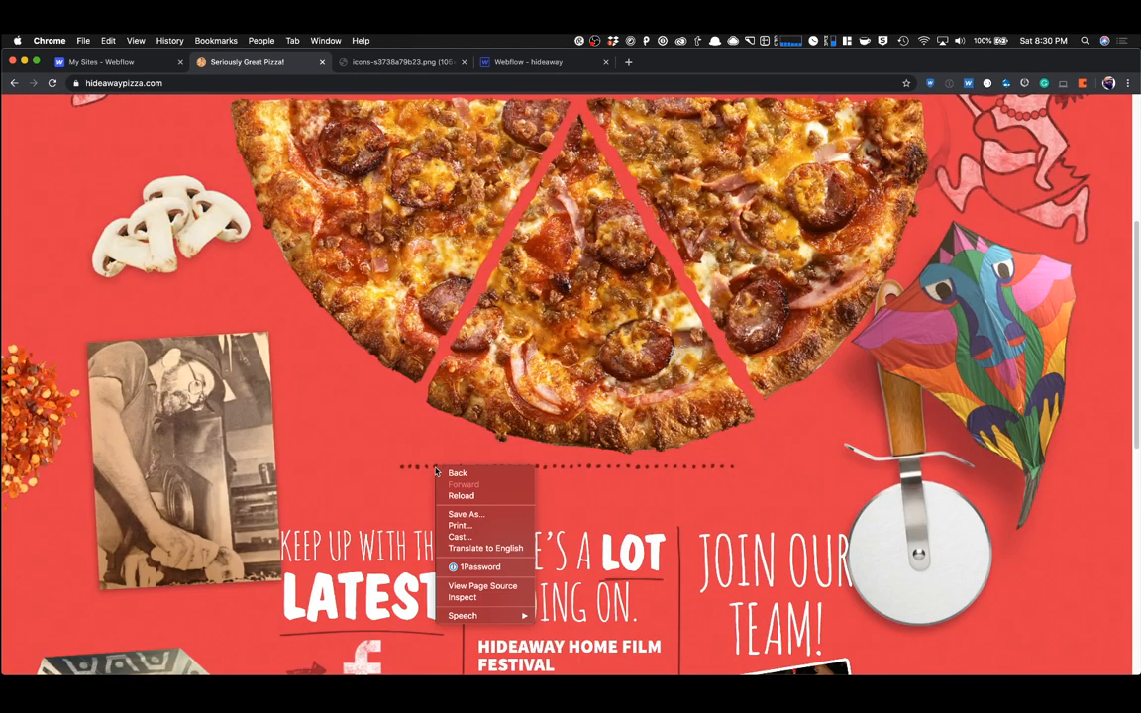
click(462, 597)
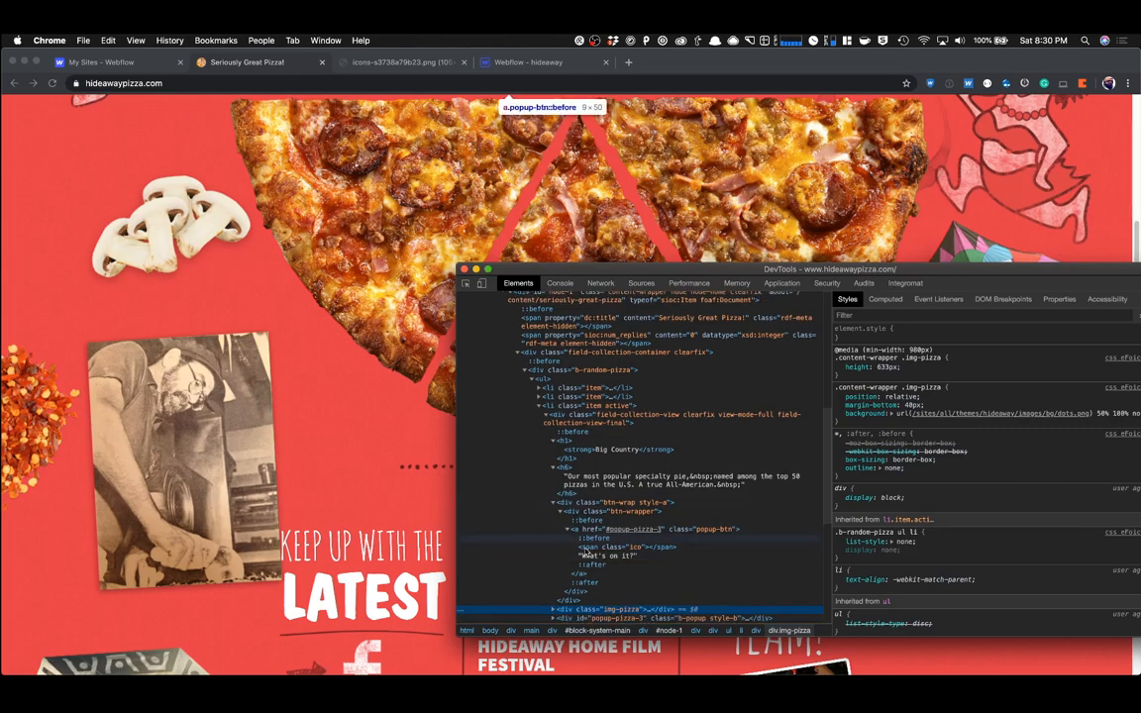
scroll(586, 553, down, 1)
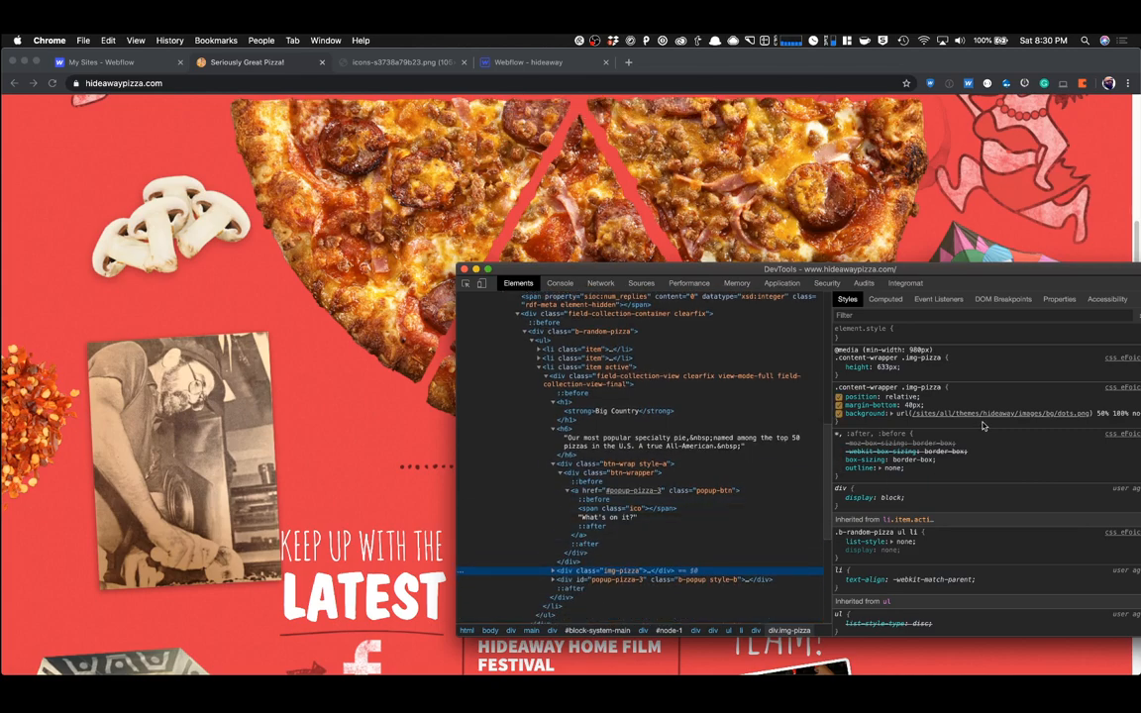
Return to the Webflow project and insert the dots image from the assets into the Pizza Section, directly below the Pizza Image Wrapper.
click(520, 61)
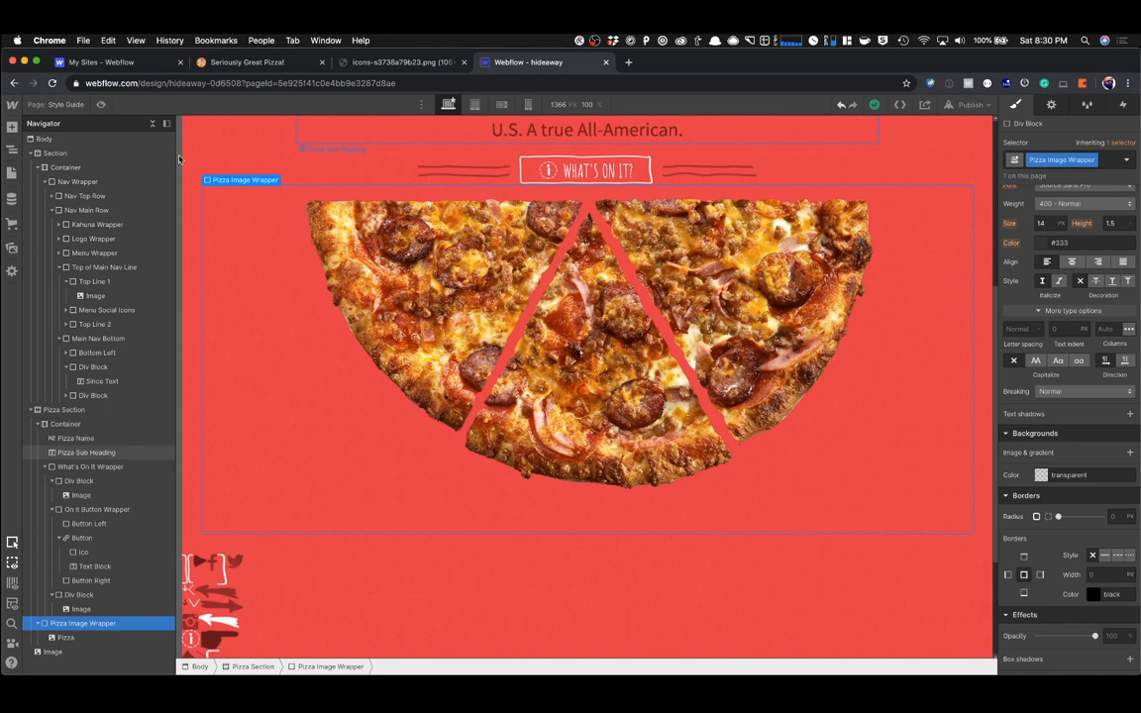
click(12, 248)
double_click(89, 181)
text(pizza)
drag(49, 223, 533, 546)
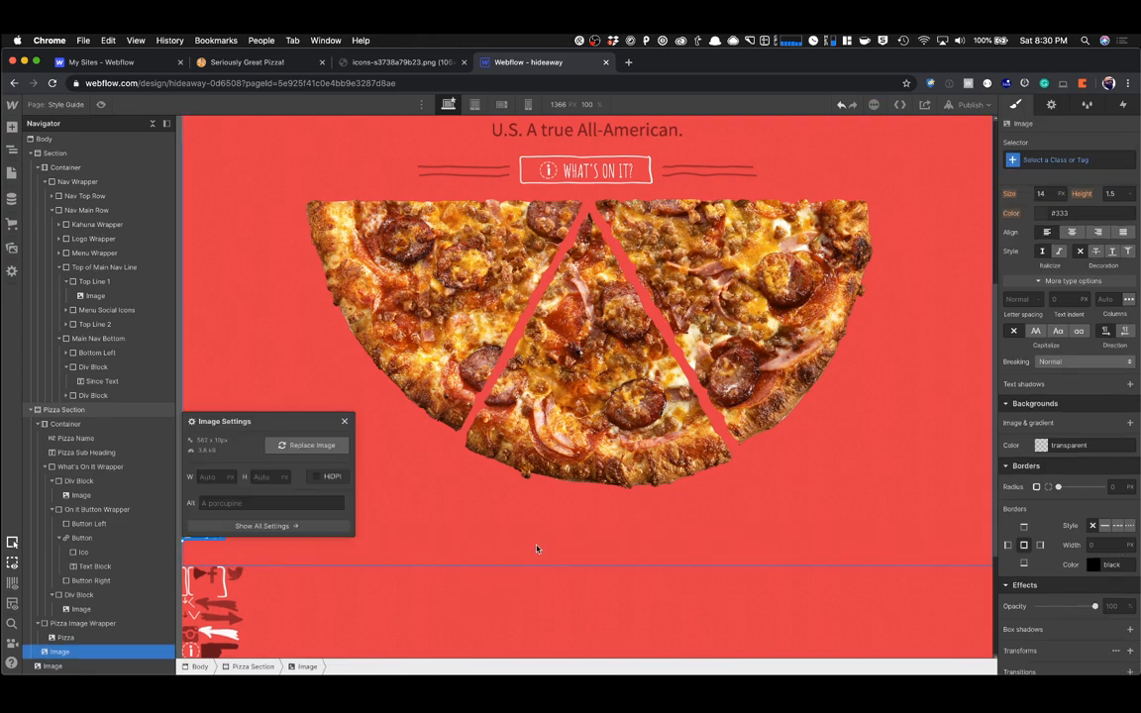
click(344, 423)
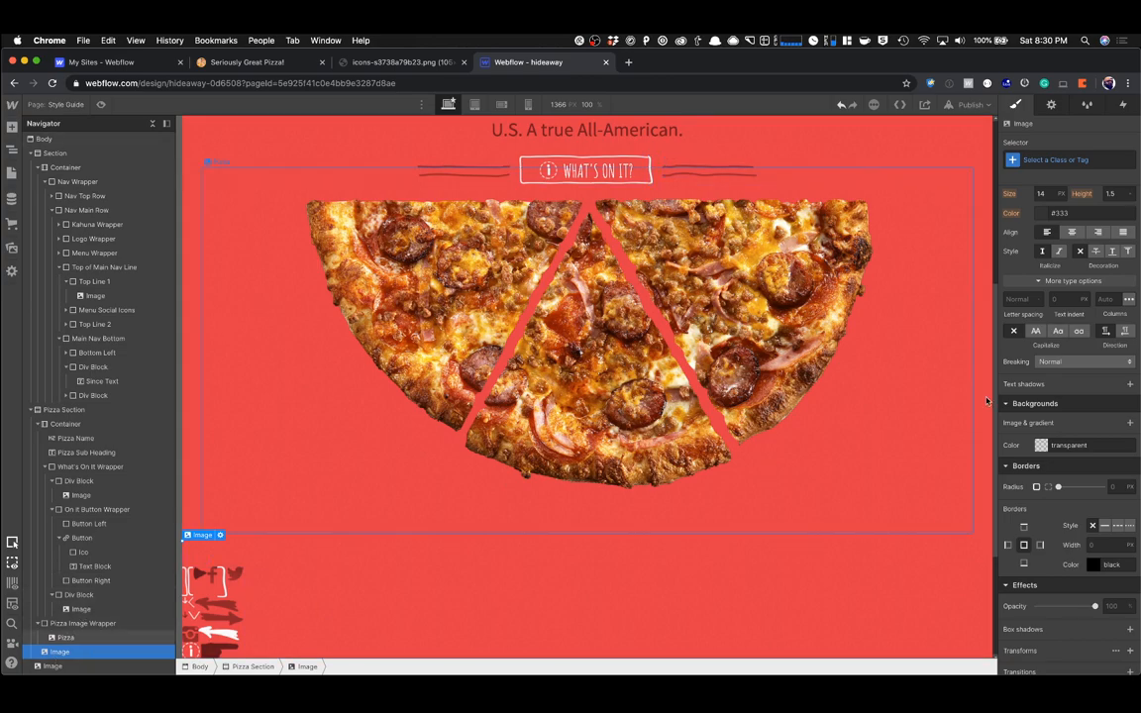
Set the dots image's width to 300 px and height to 20 px.
scroll(1041, 248, up, 6)
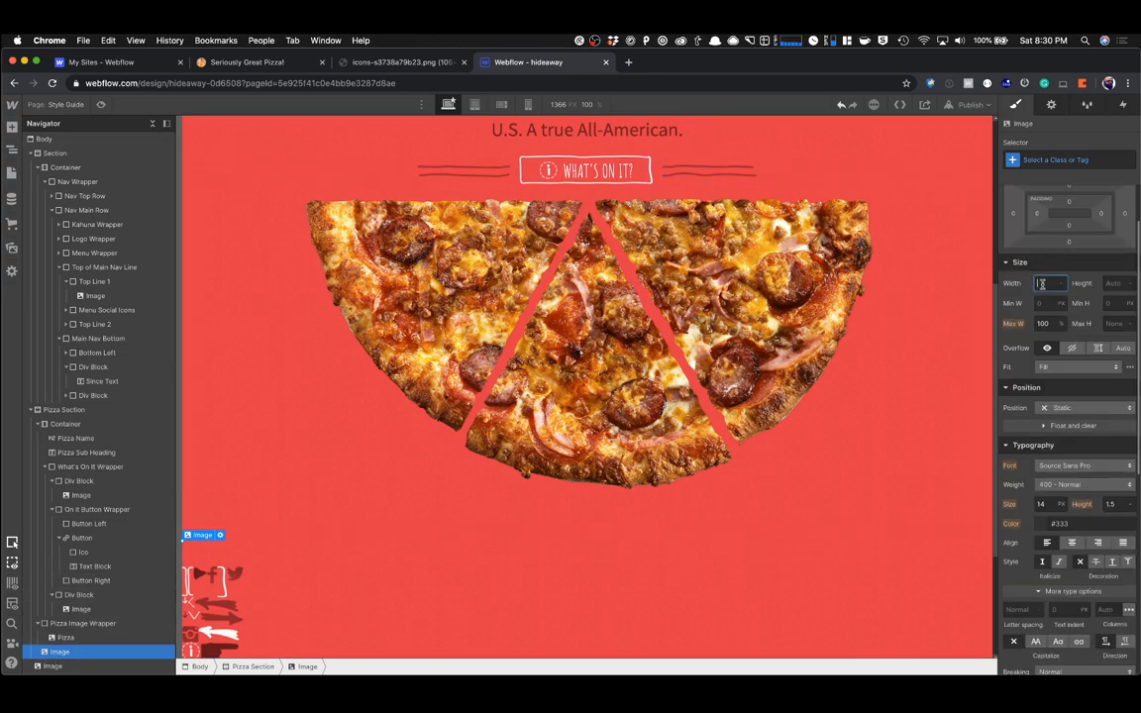
click(1042, 284)
text(300)
key(Tab)
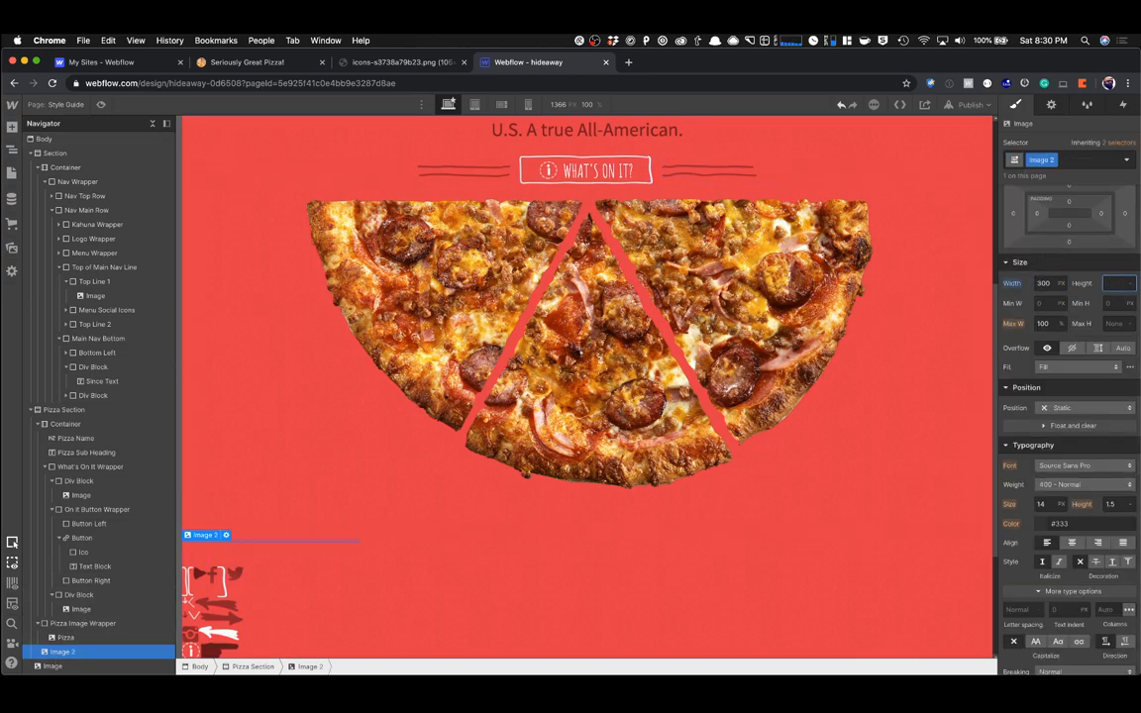
text(20)
key(Tab)
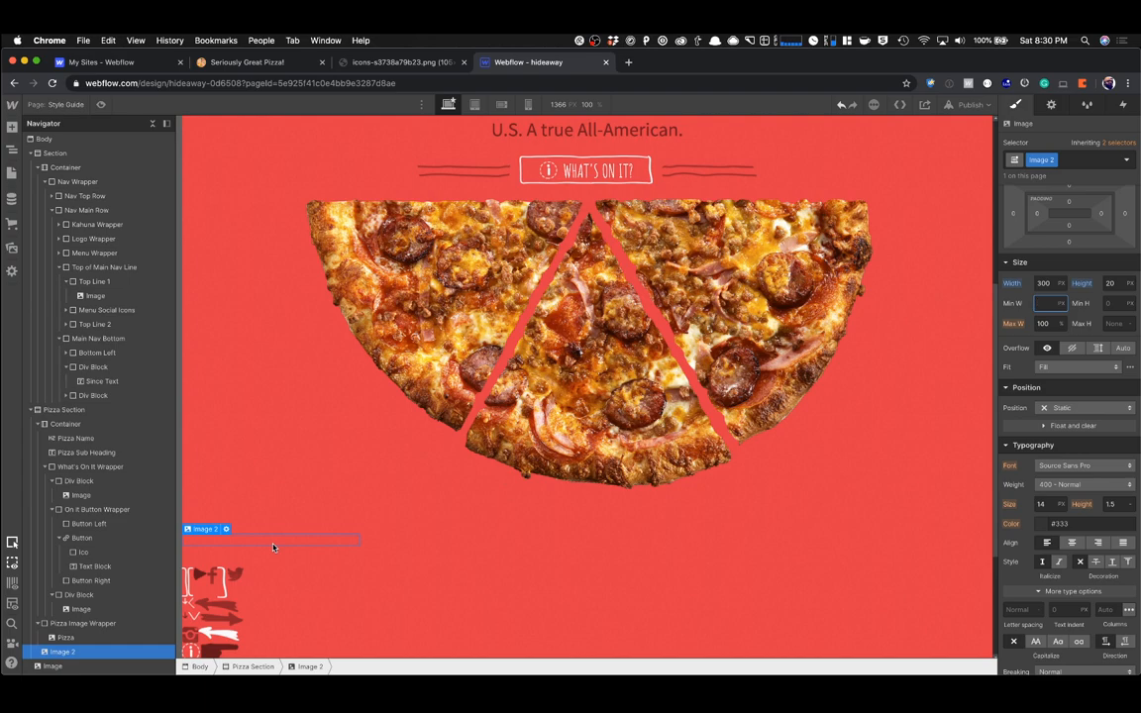
Delete the dots image placed directly below the Pizza Image Wrapper in the Pizza Section.
click(202, 537)
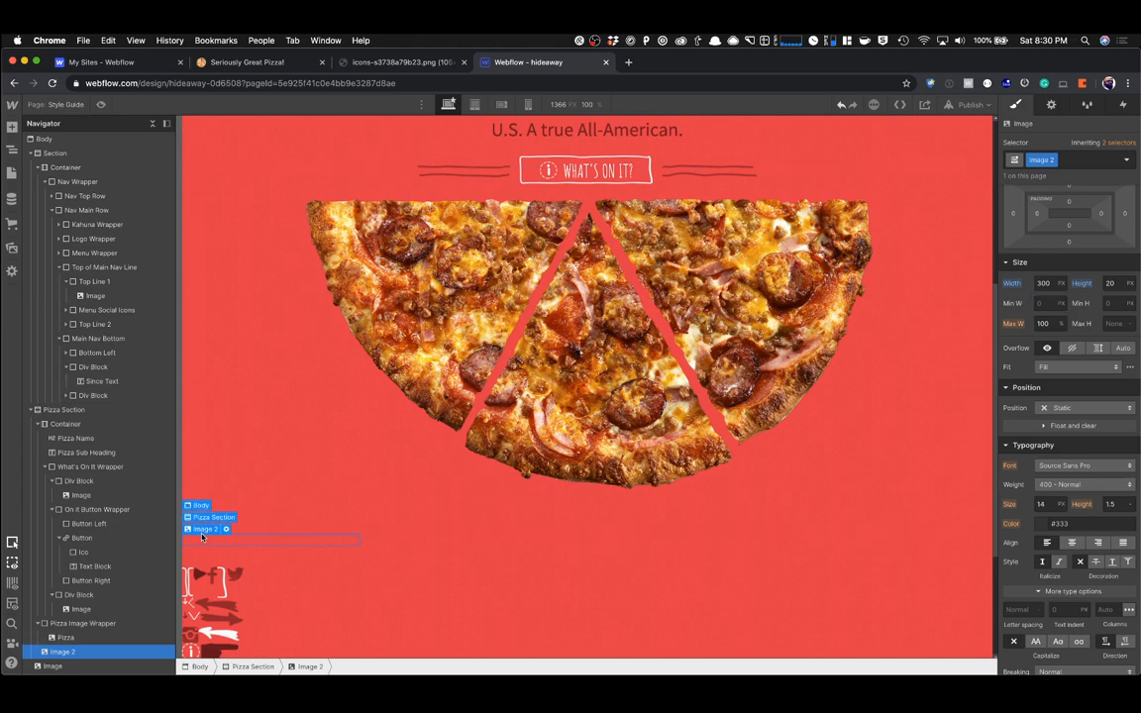
key(Delete)
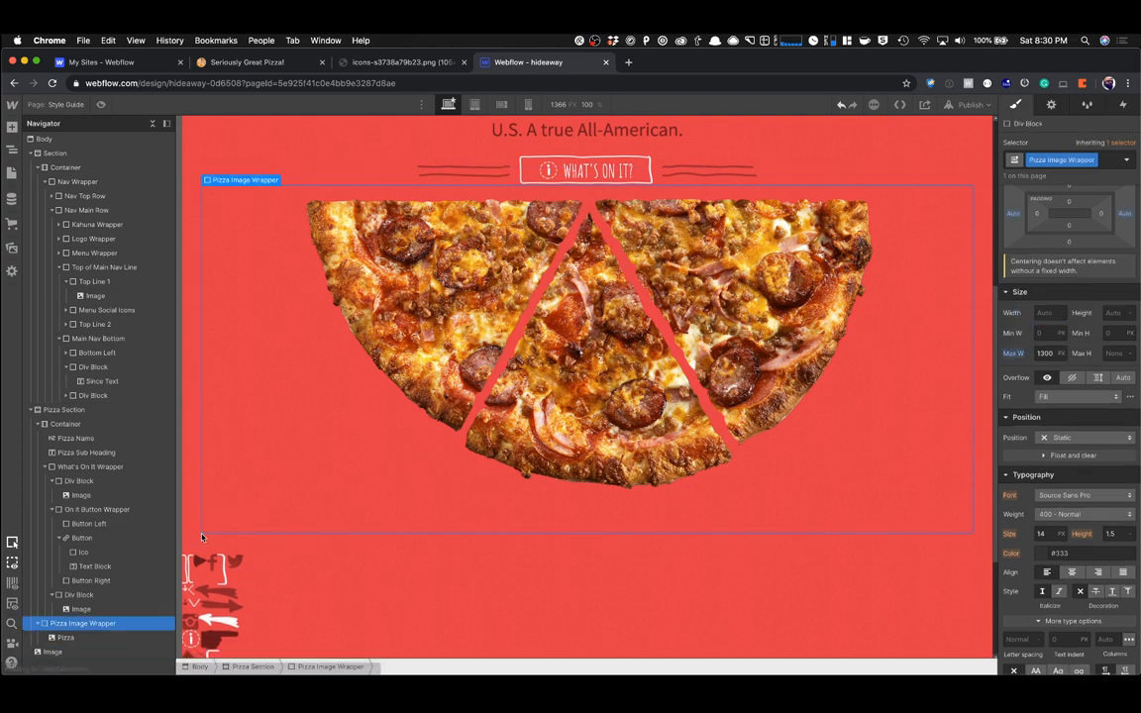
Switch to the original Hideaway Pizza site and open the dots.png background of the img-pizza element in a new tab.
click(421, 61)
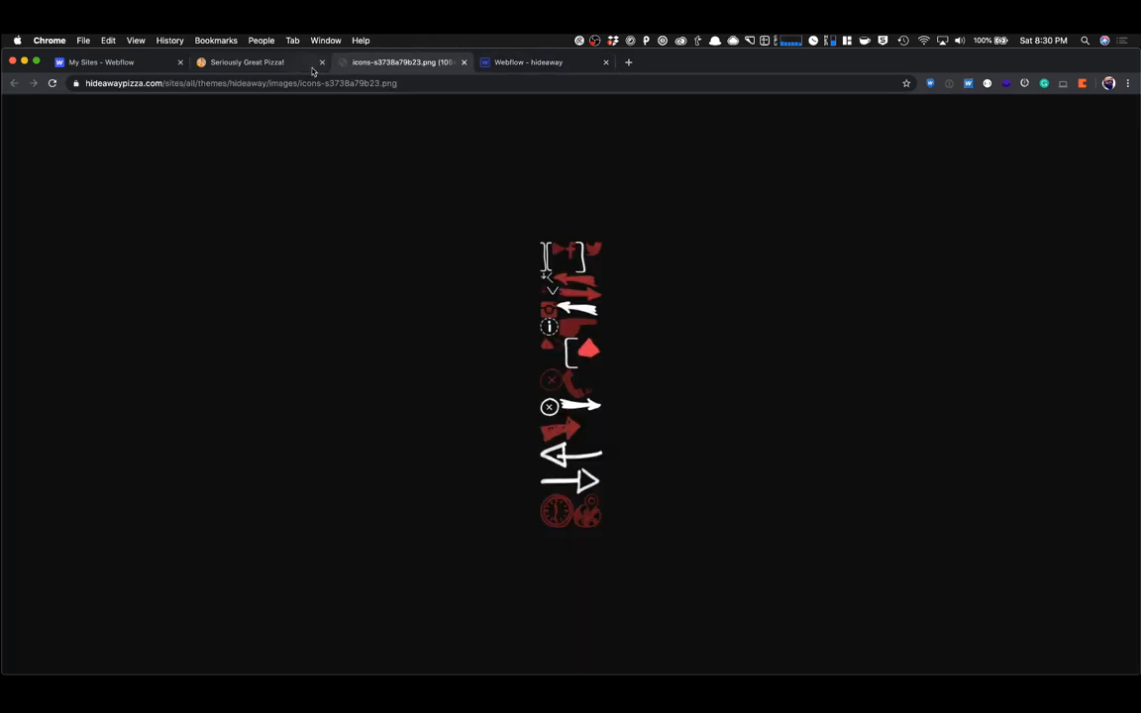
click(254, 62)
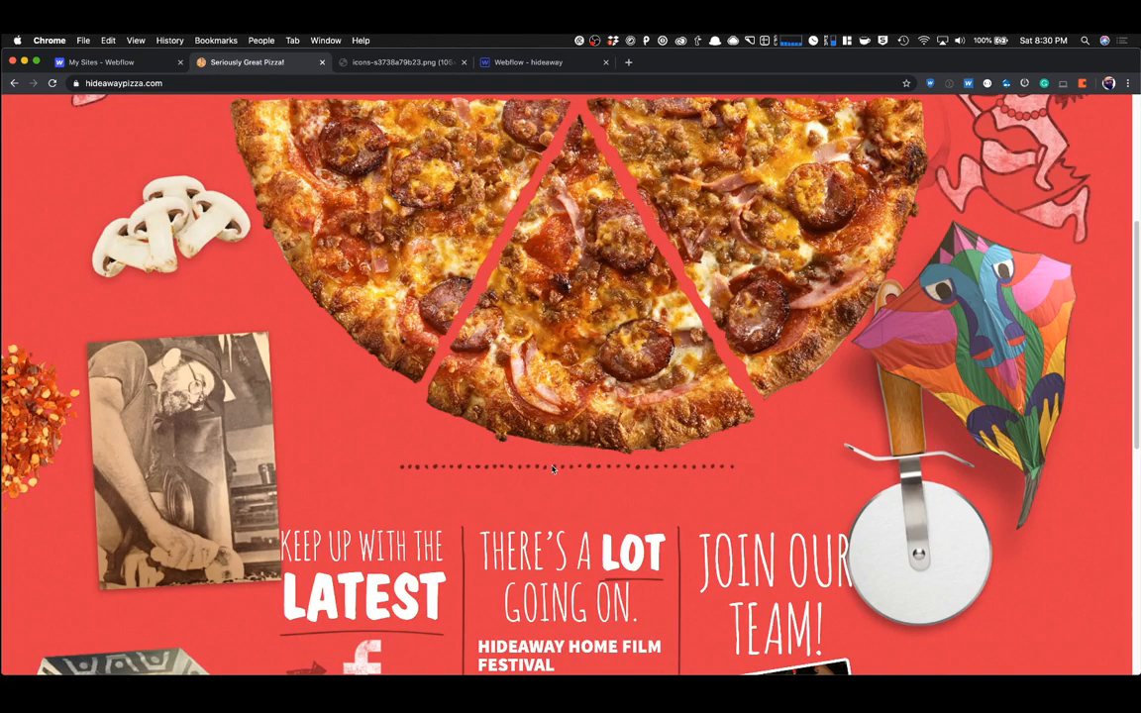
key(super+alt+i)
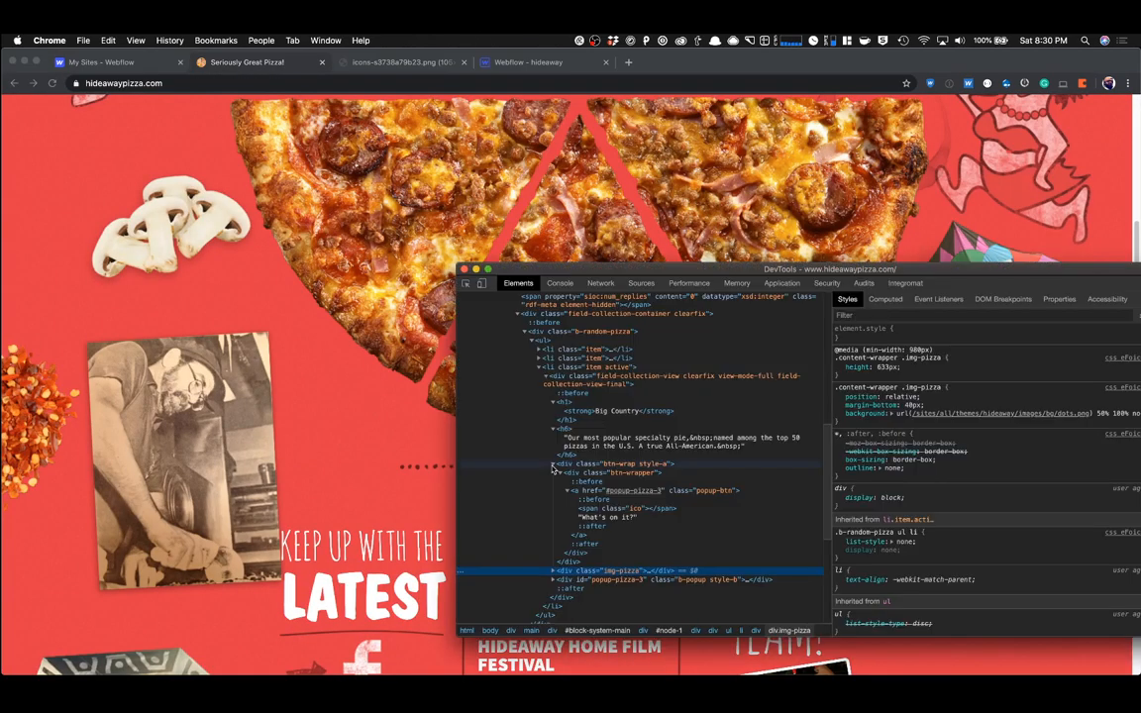
right_click(1002, 415)
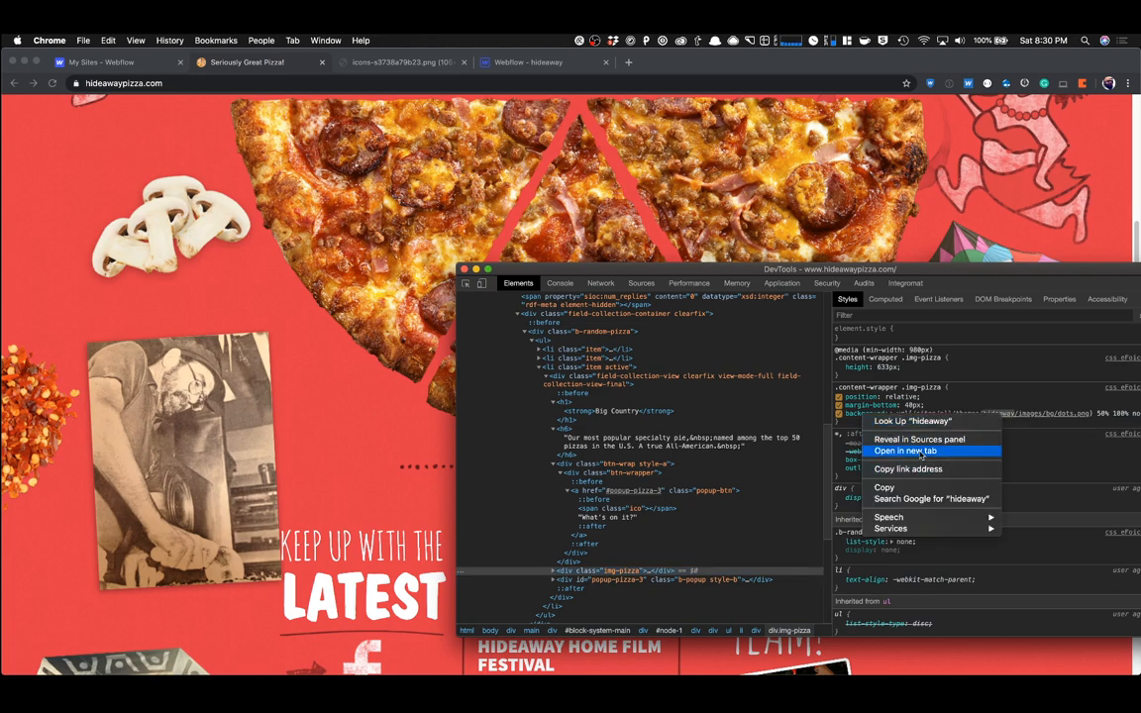
click(922, 453)
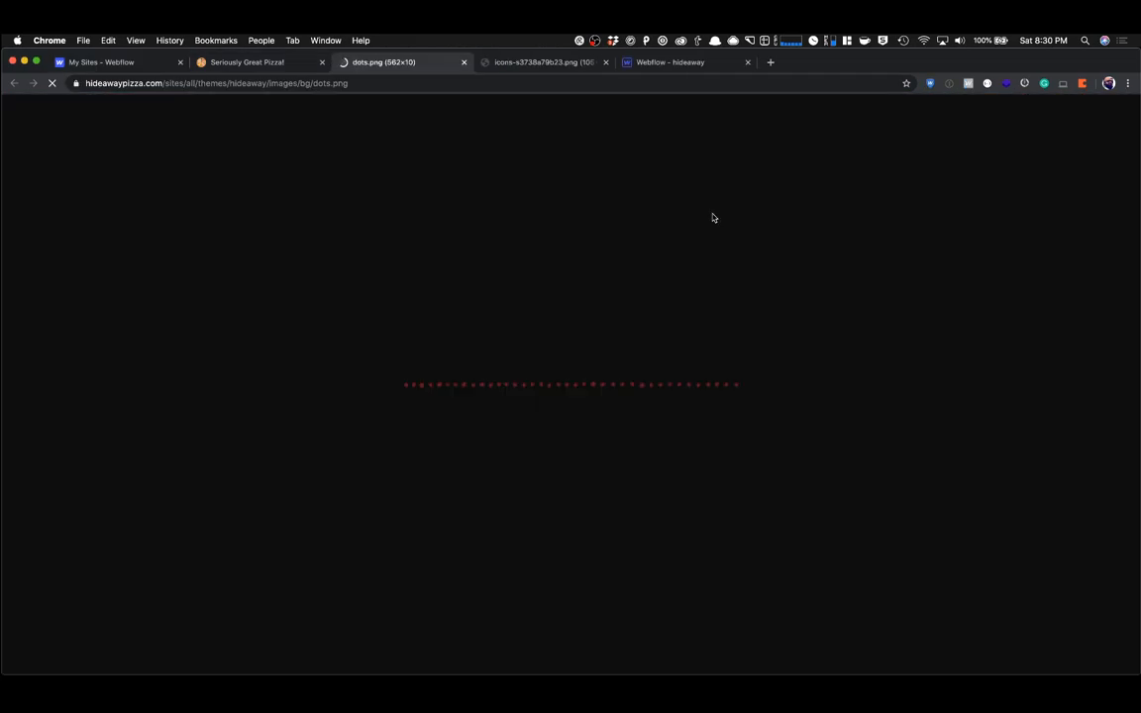
Save the dotted line image as dots-2.png in the Hideaway folder.
right_click(525, 396)
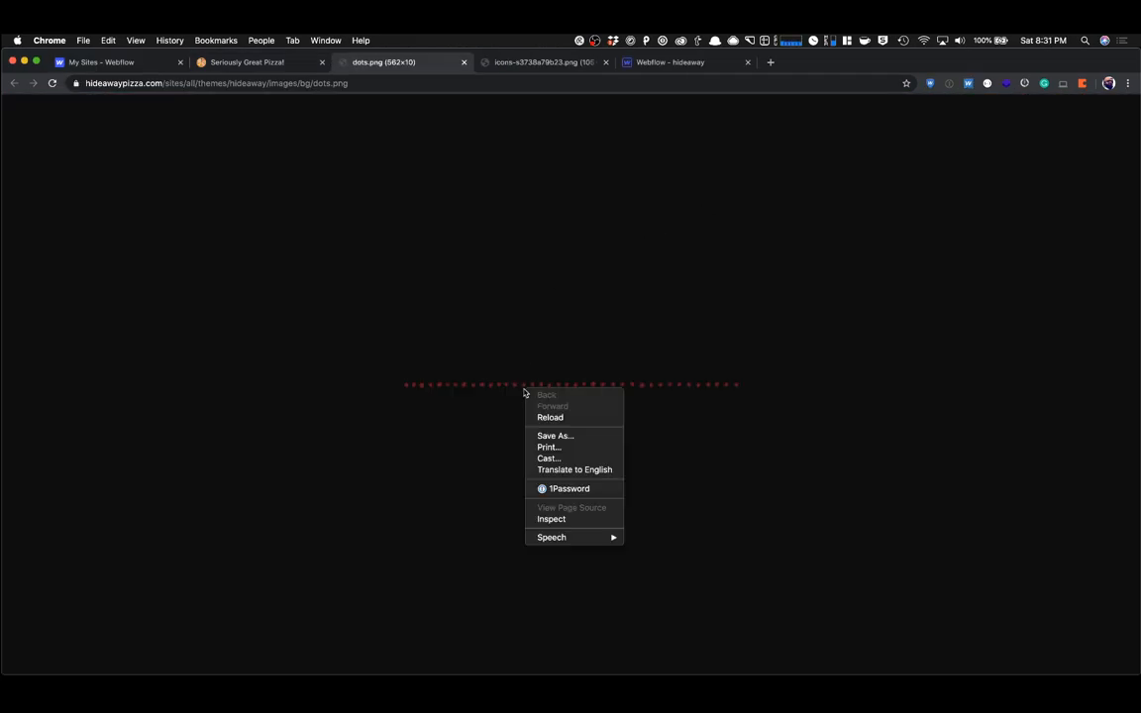
click(557, 437)
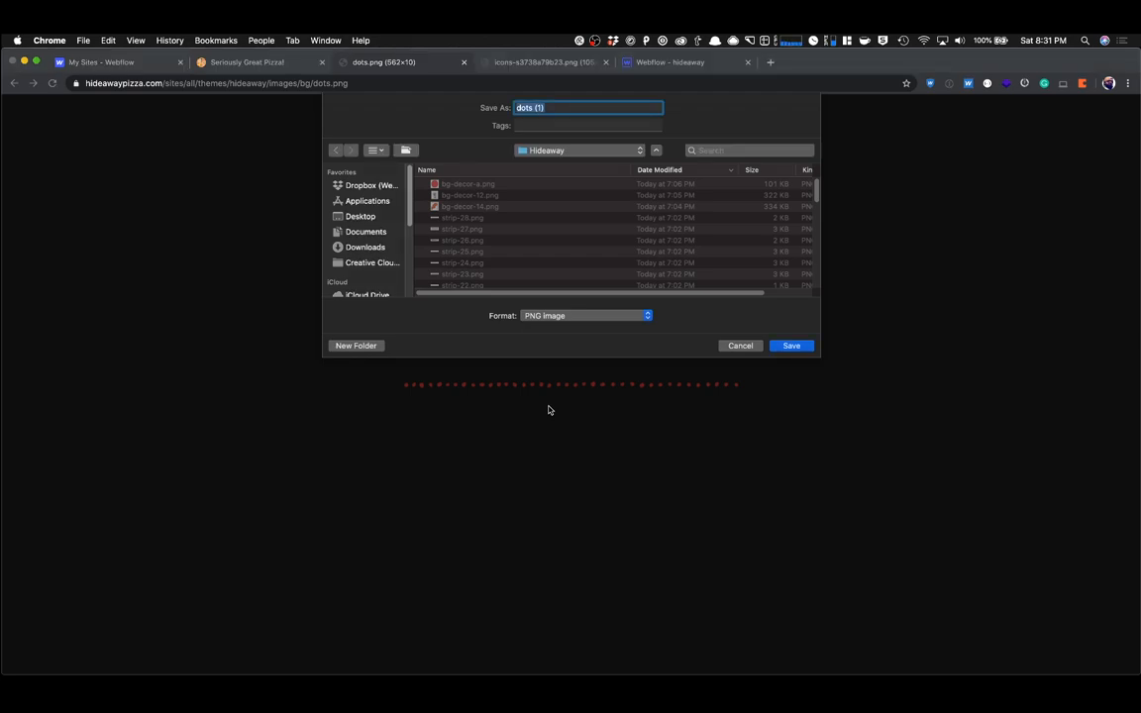
key(Right)
key(Return)
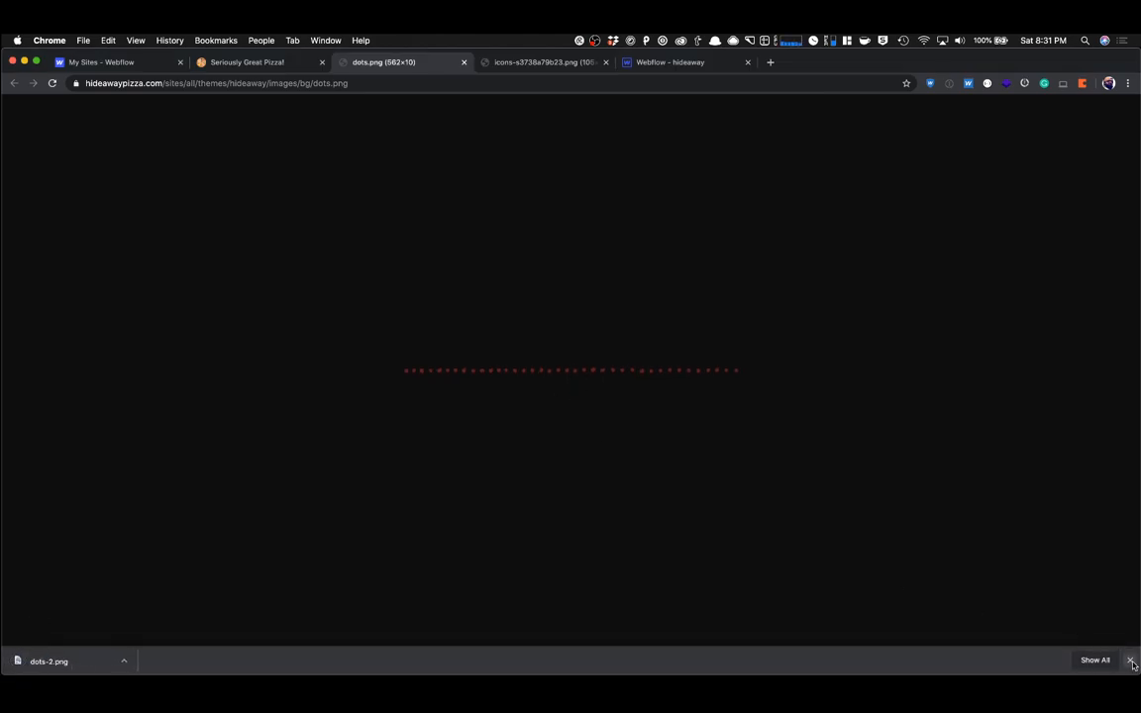
click(1130, 660)
Return to the Webflow project, try to upload dots-2.png from the Desktop's Hideaway folder to the assets, and clear the asset search.
click(643, 66)
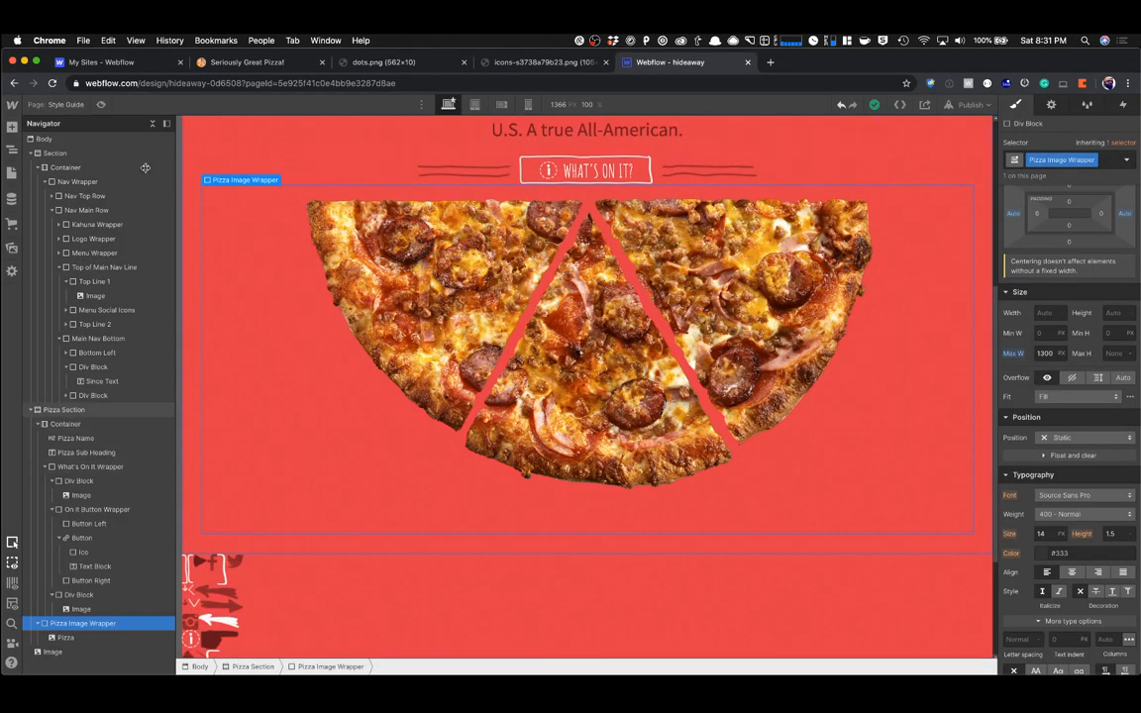
click(12, 248)
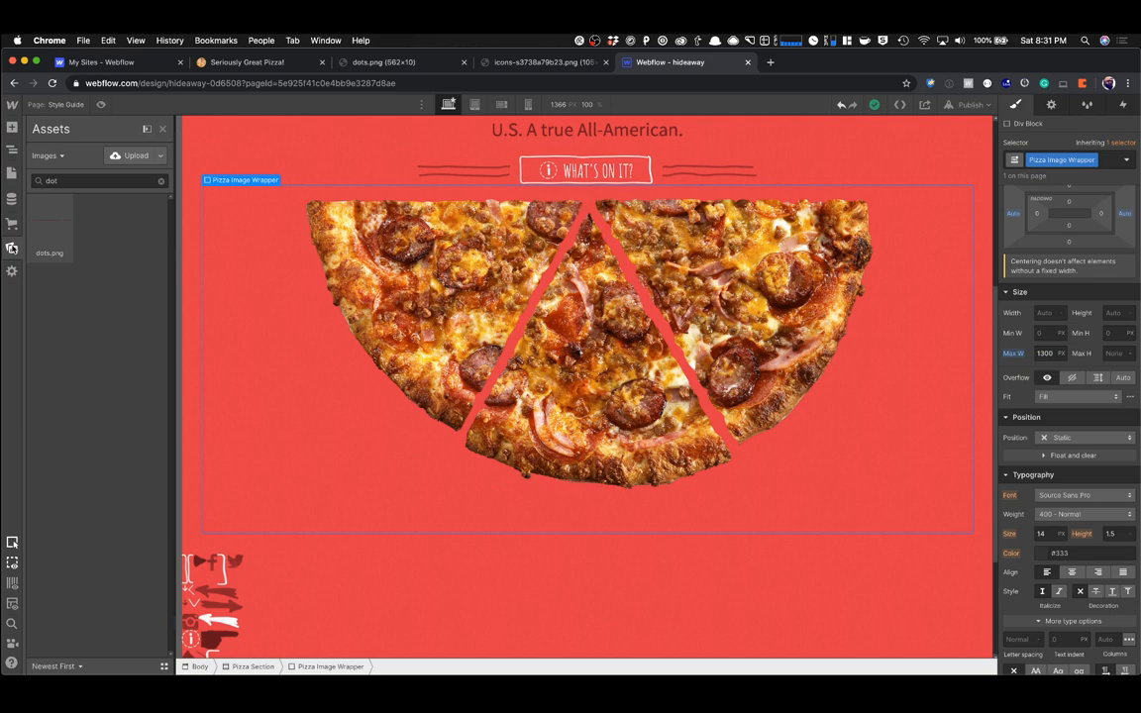
click(119, 156)
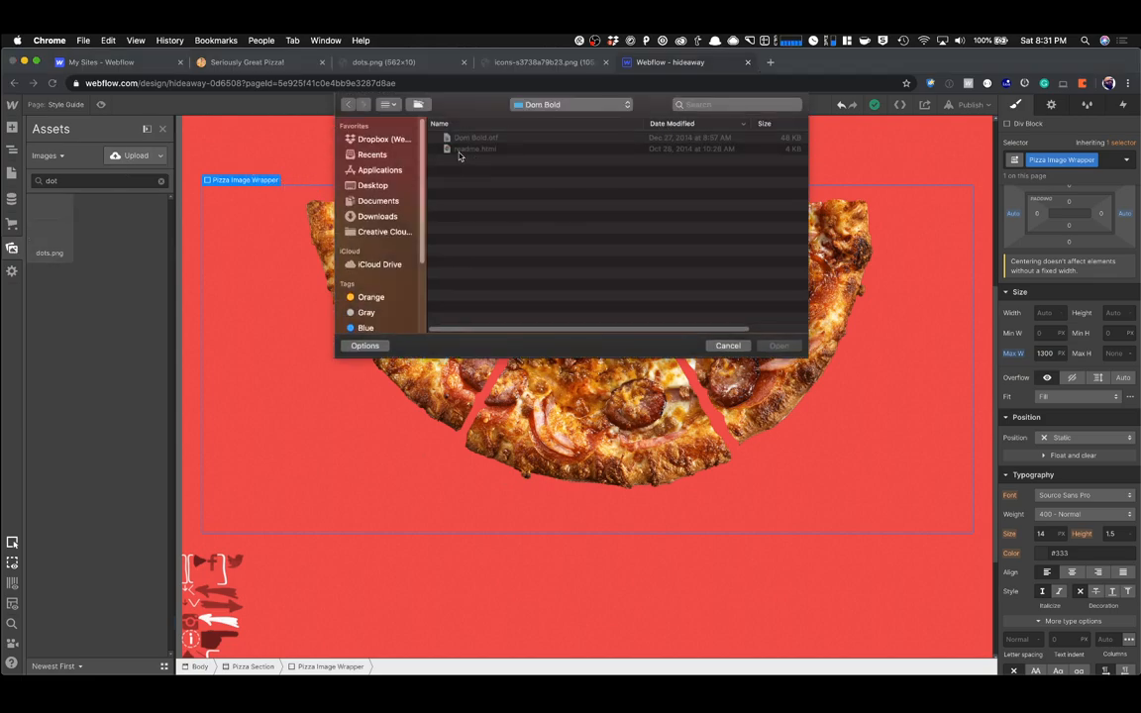
click(372, 186)
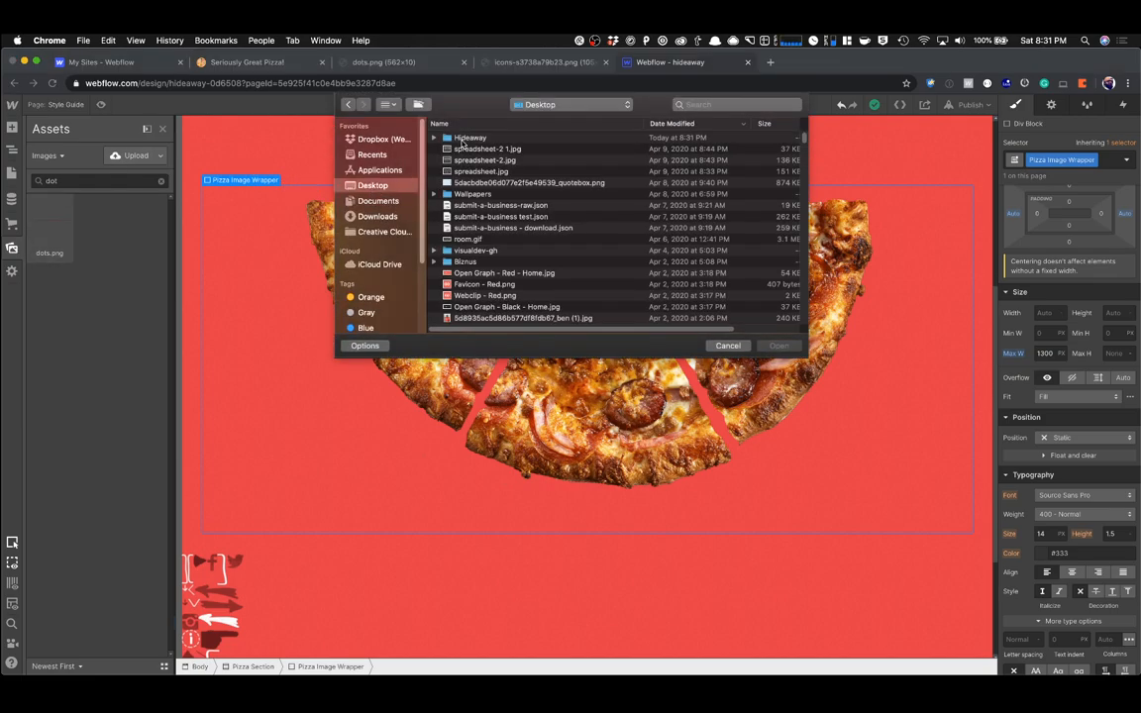
double_click(466, 138)
double_click(469, 137)
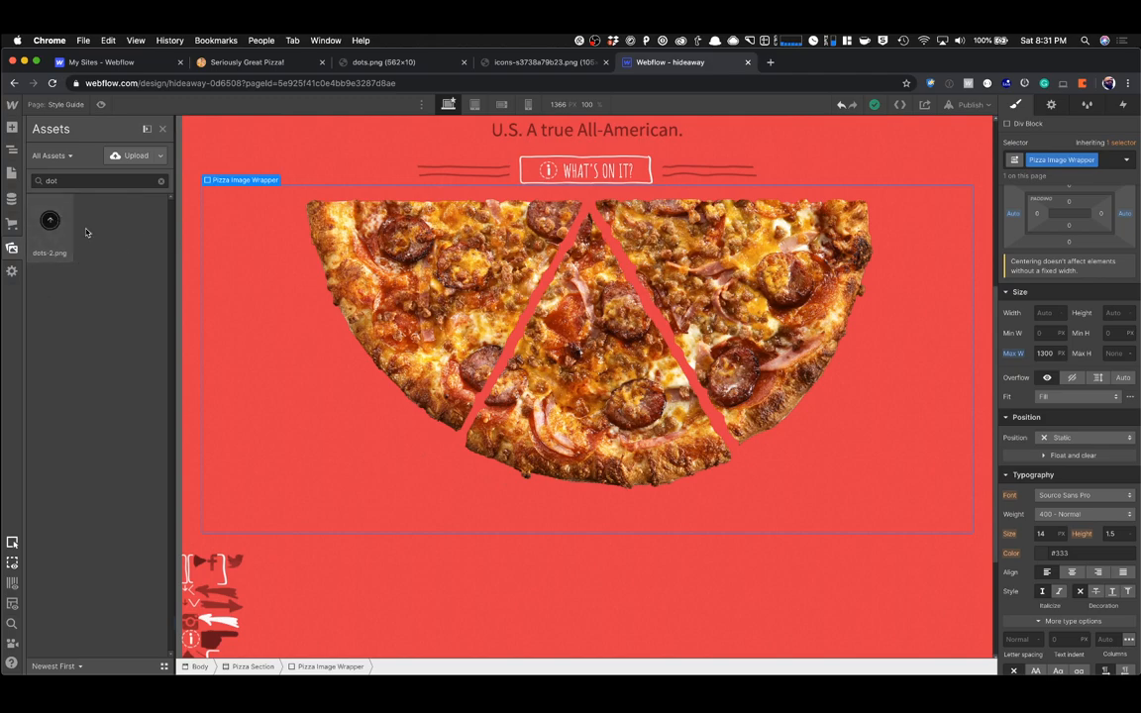
click(162, 181)
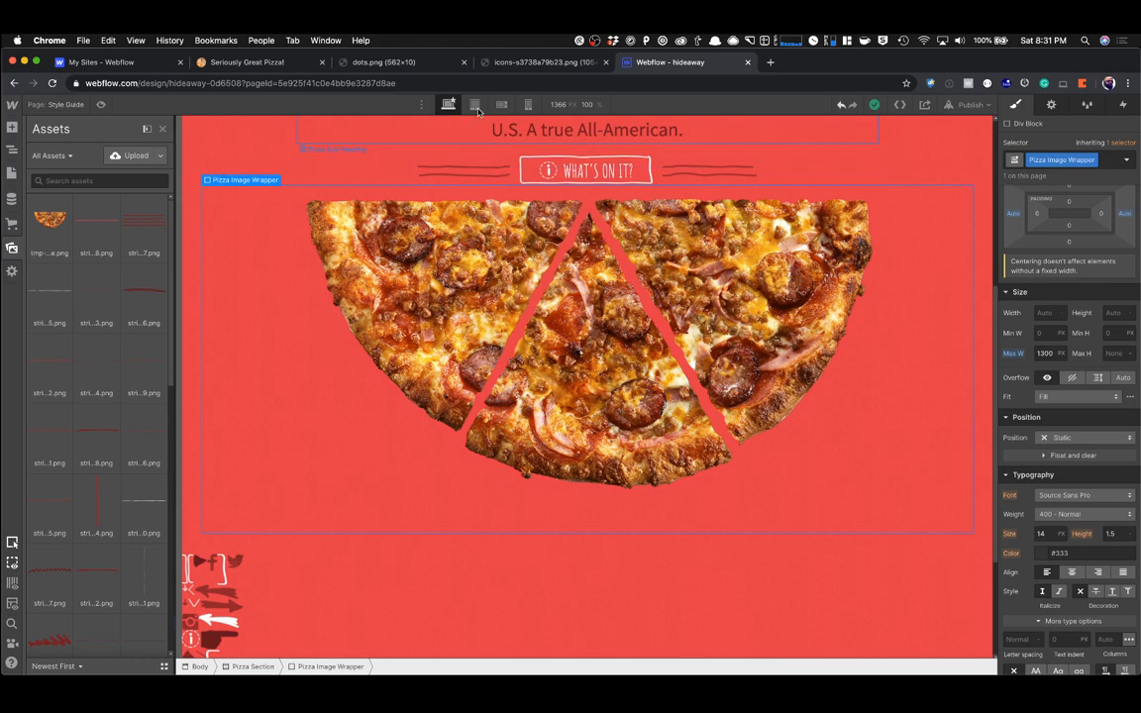
click(771, 61)
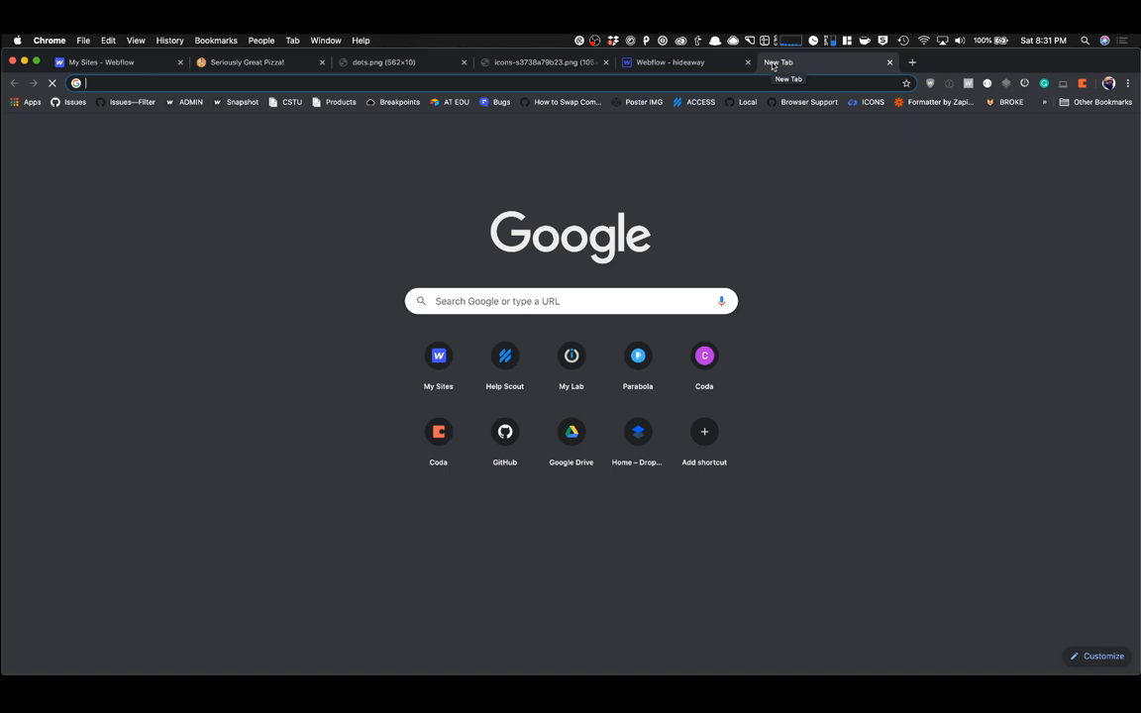
text(tinypng.com)
key(Return)
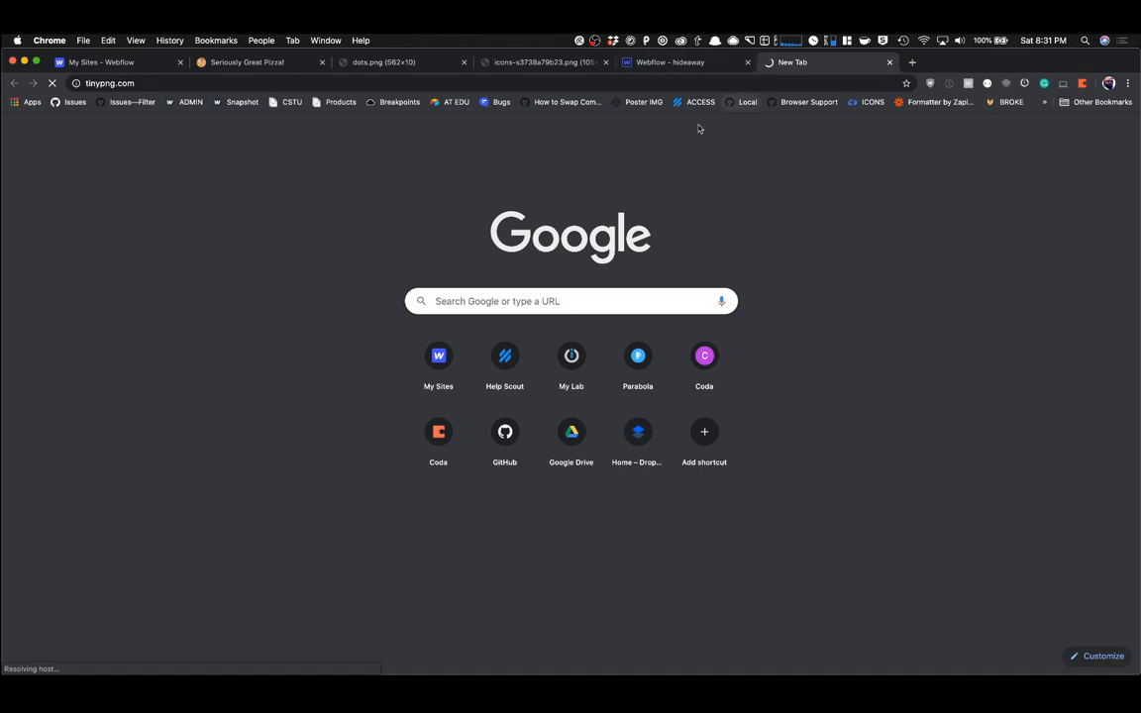
click(890, 62)
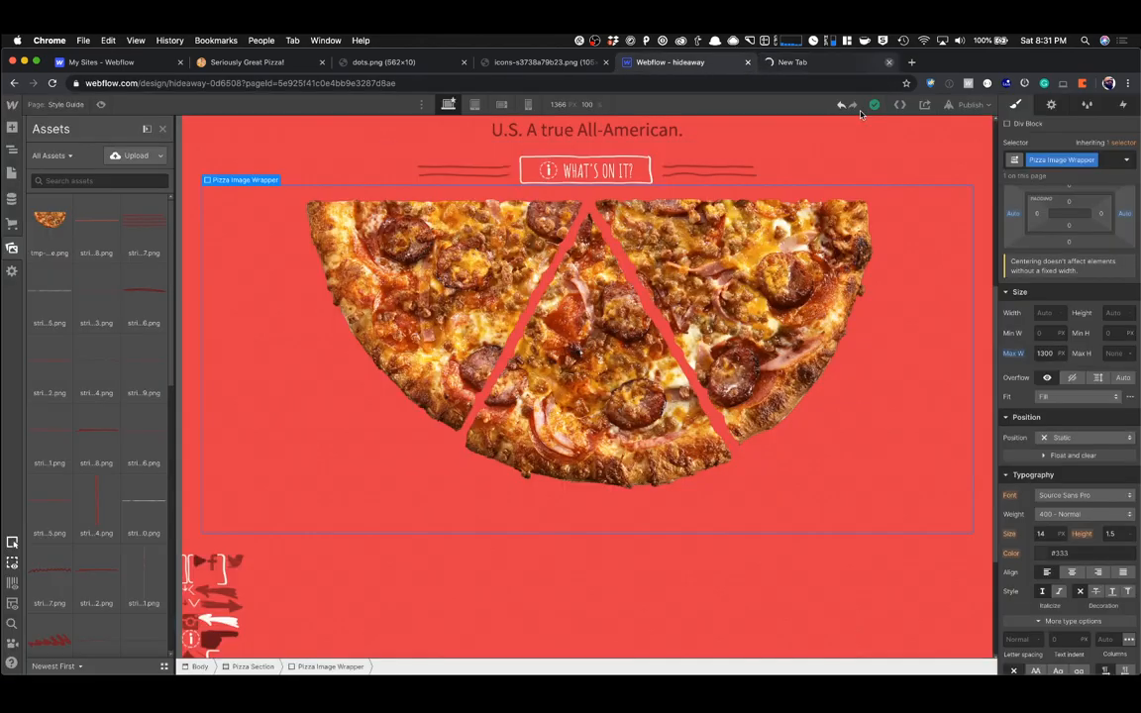
Switch to Preview and open dots-2.png from the Hideaway folder.
key(super+space)
text(preview)
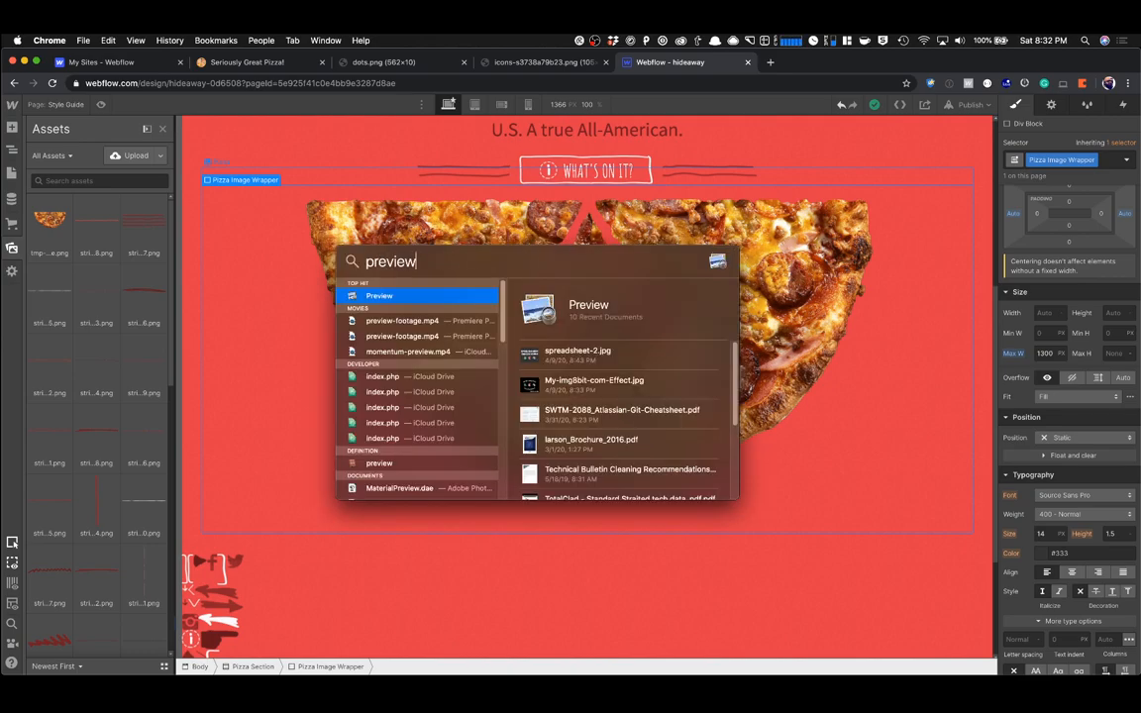
key(Return)
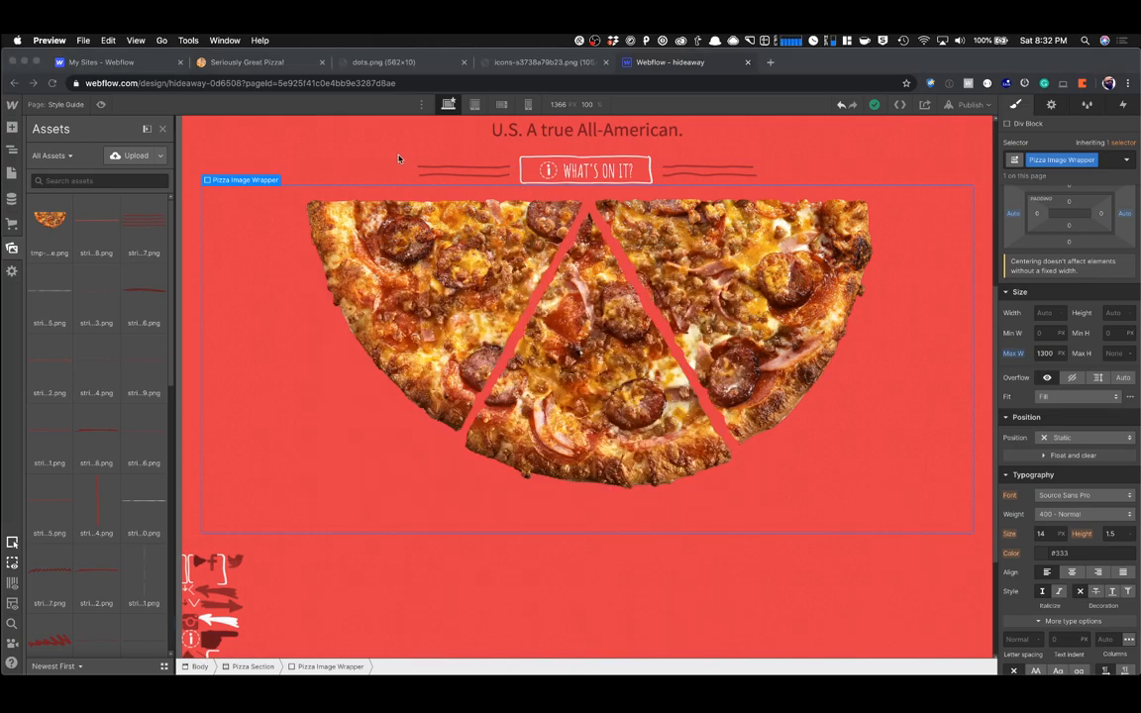
click(83, 40)
mouse_move(108, 40)
click(469, 184)
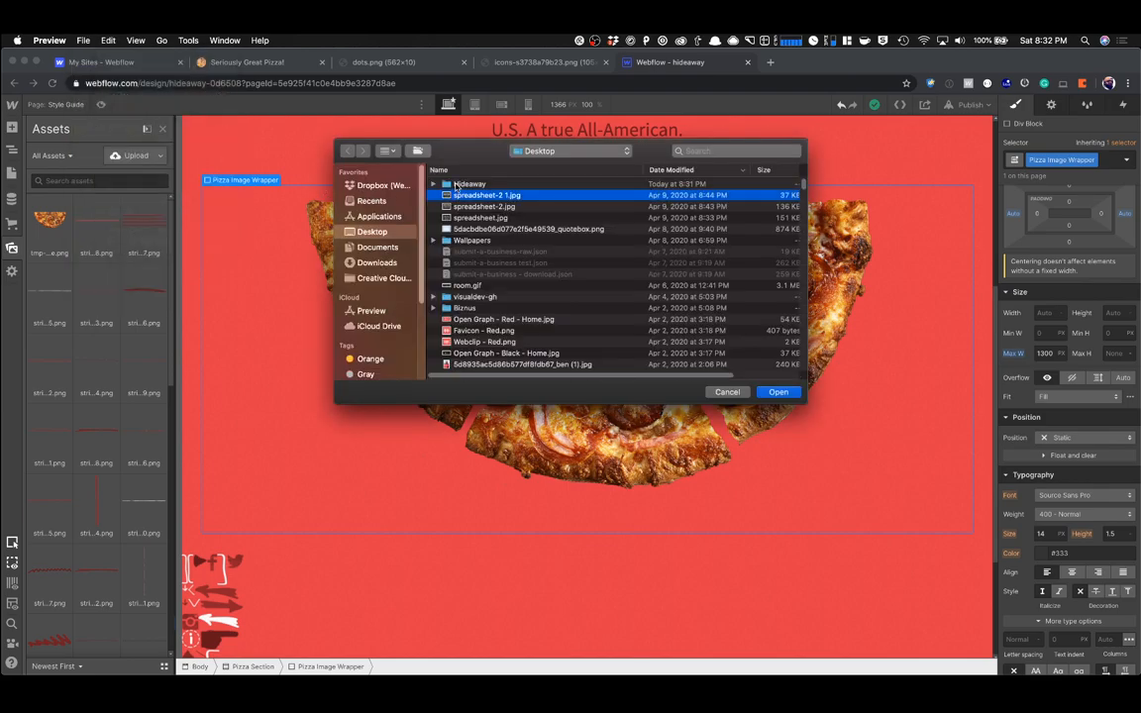
double_click(470, 184)
double_click(434, 184)
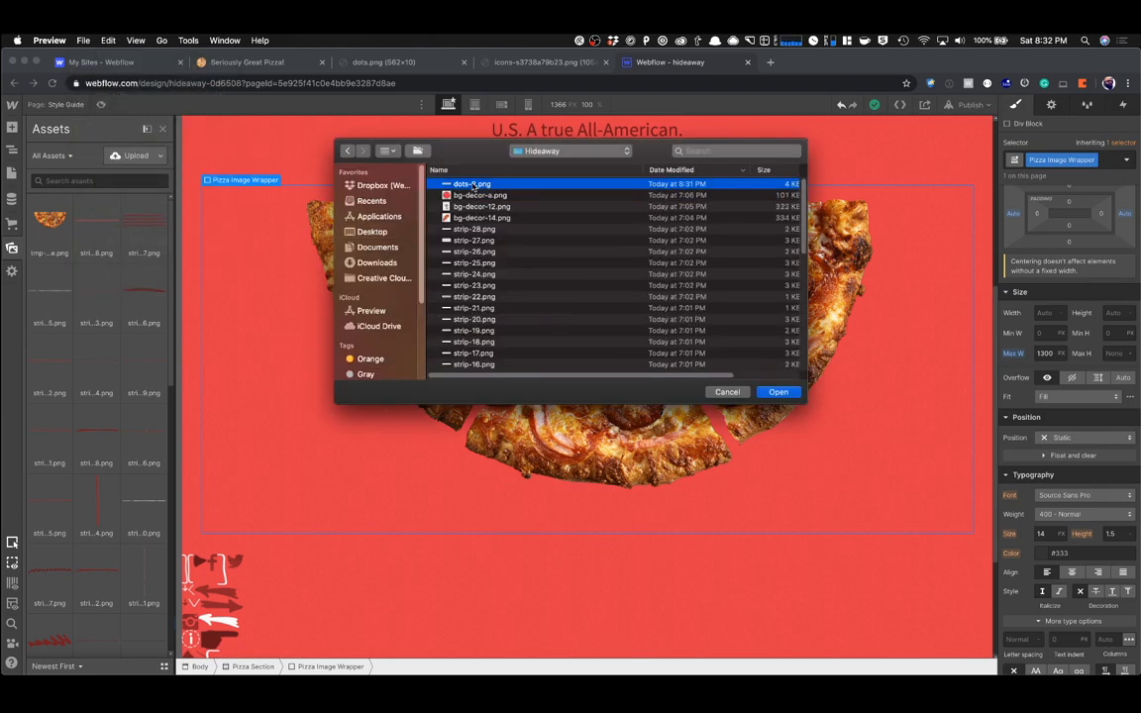
Export the dots image as a PNG with alpha named dots-new in the Hideaway folder.
drag(193, 57, 315, 82)
click(86, 40)
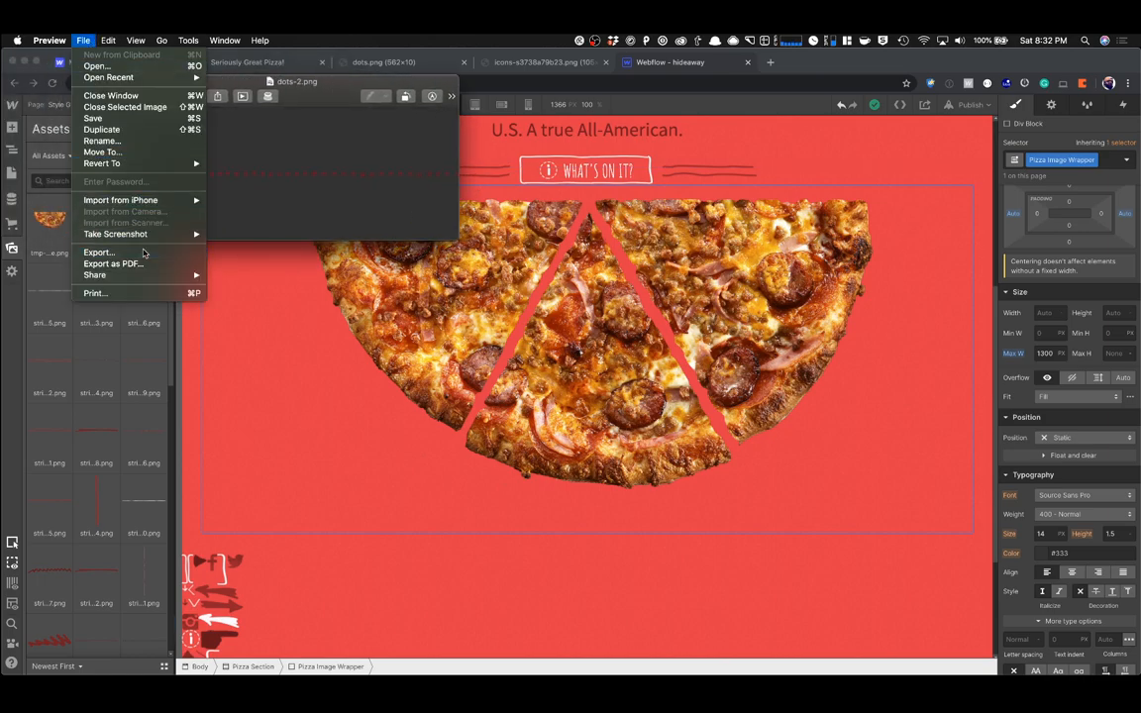
click(514, 258)
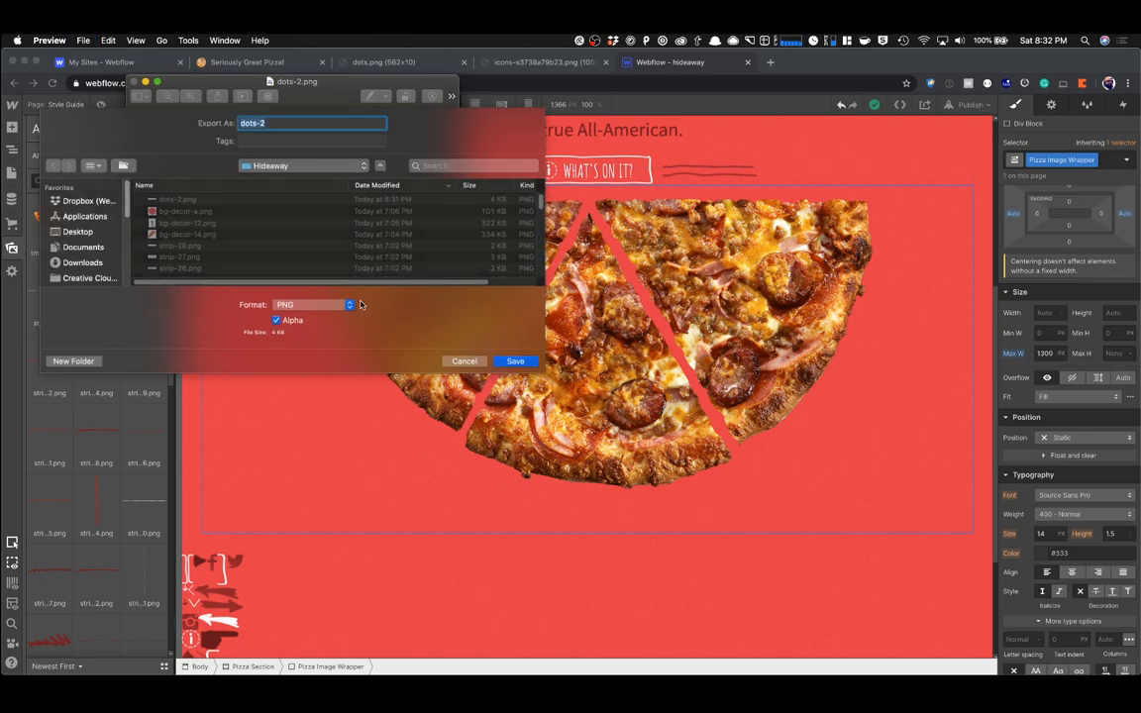
key(Right)
key(BackSpace)
key(Return)
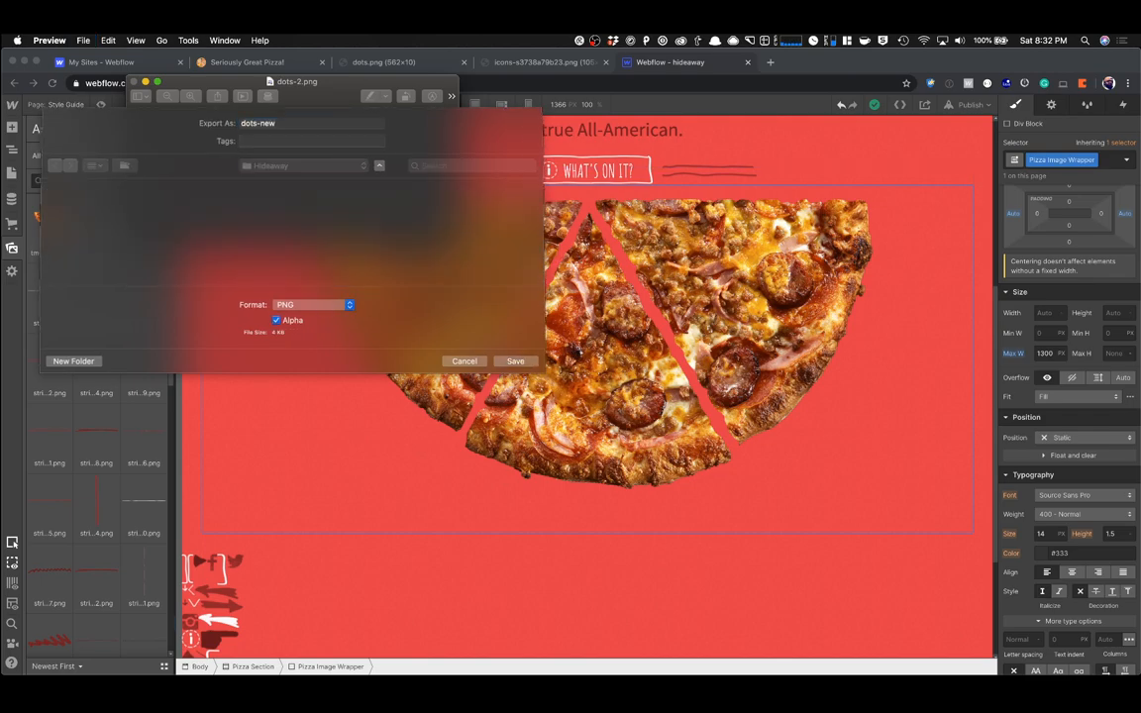
Return to the Webflow project and upload dots-new.png to the assets.
key(super+Tab)
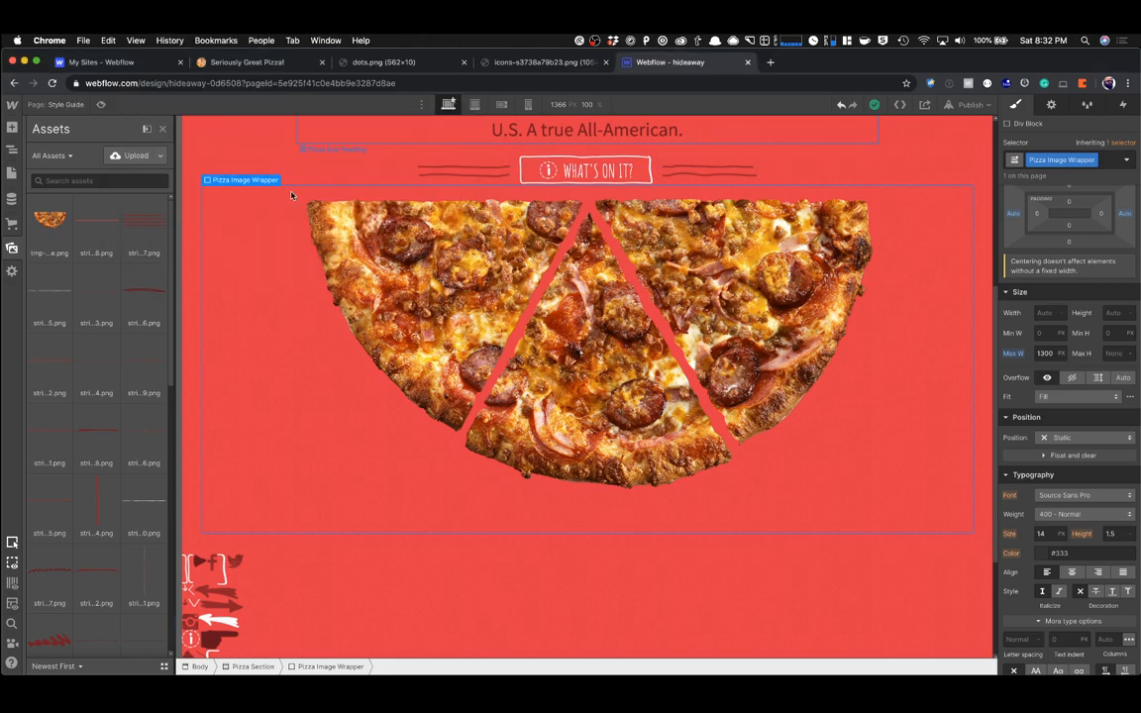
click(120, 159)
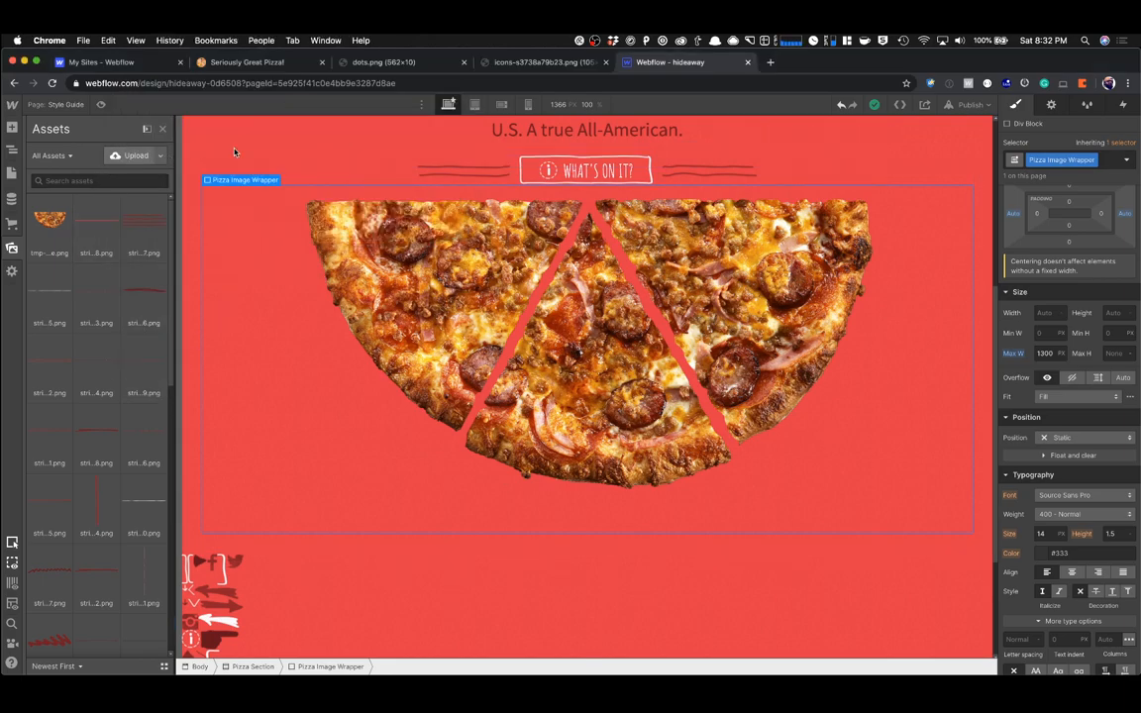
click(461, 138)
double_click(461, 139)
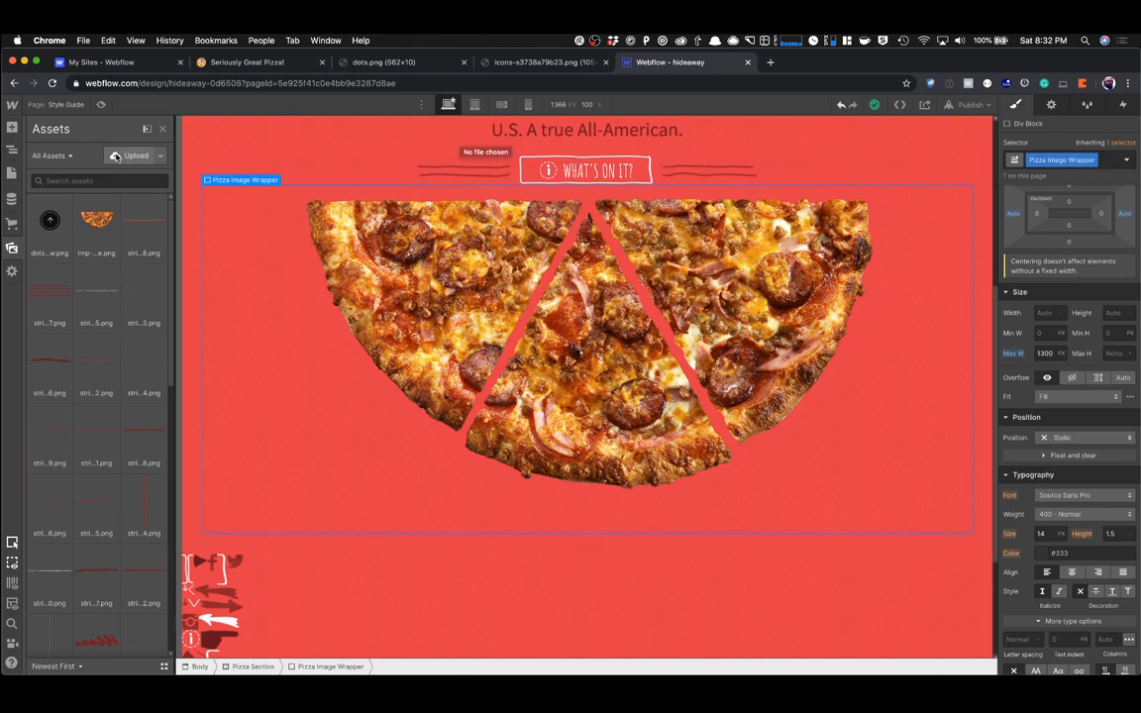
Reload the Webflow project and open the dots-new.png asset's file in a new tab from its details.
click(52, 83)
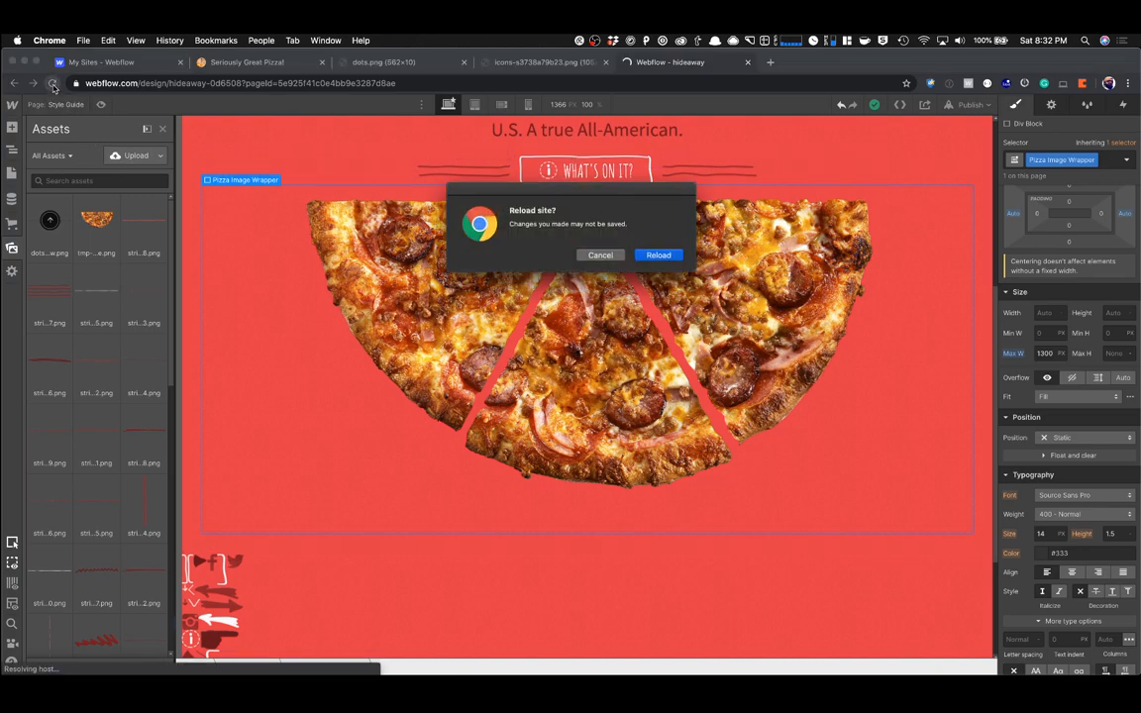
click(656, 256)
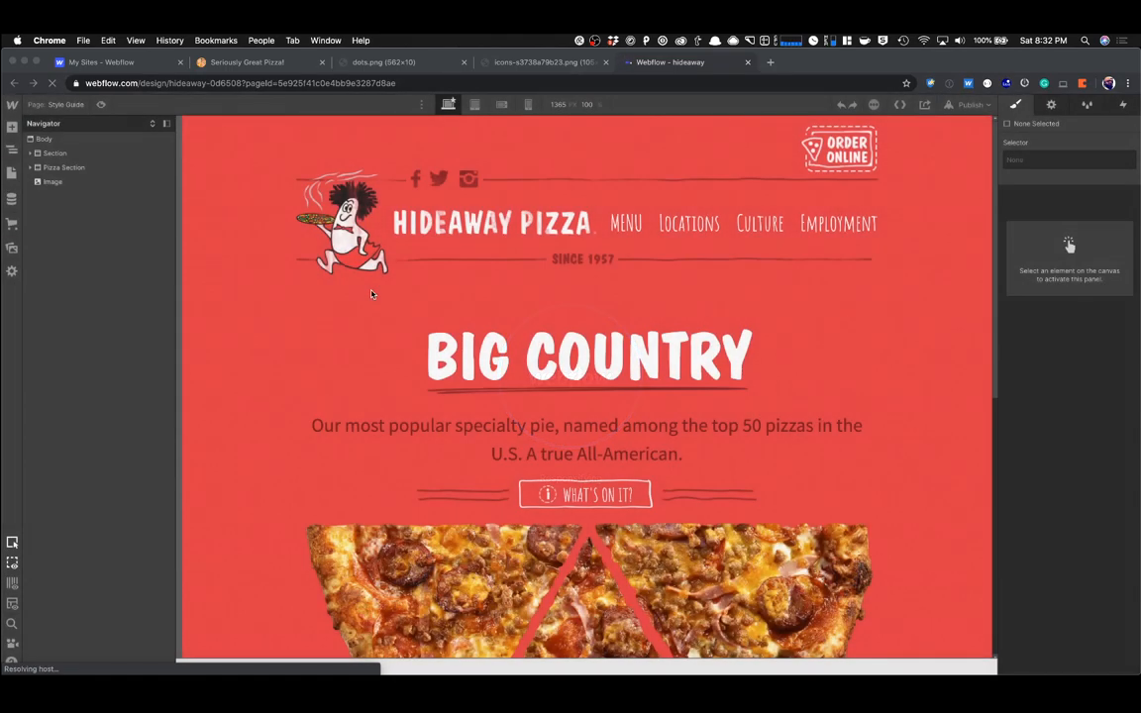
click(13, 245)
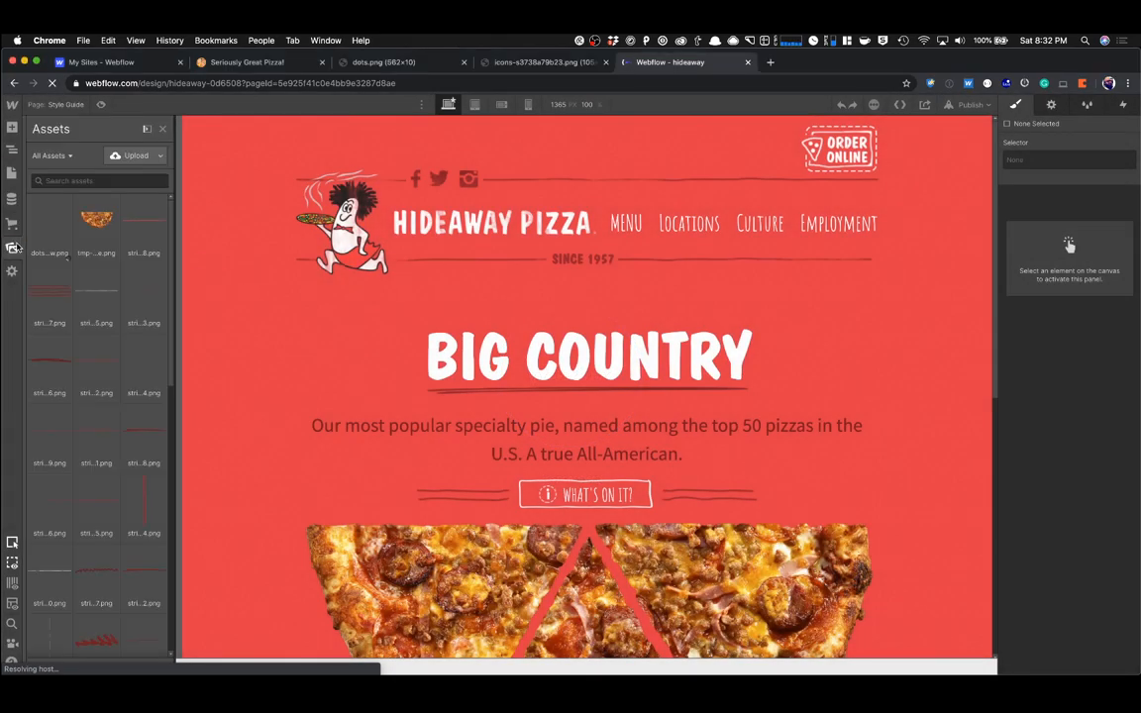
click(67, 201)
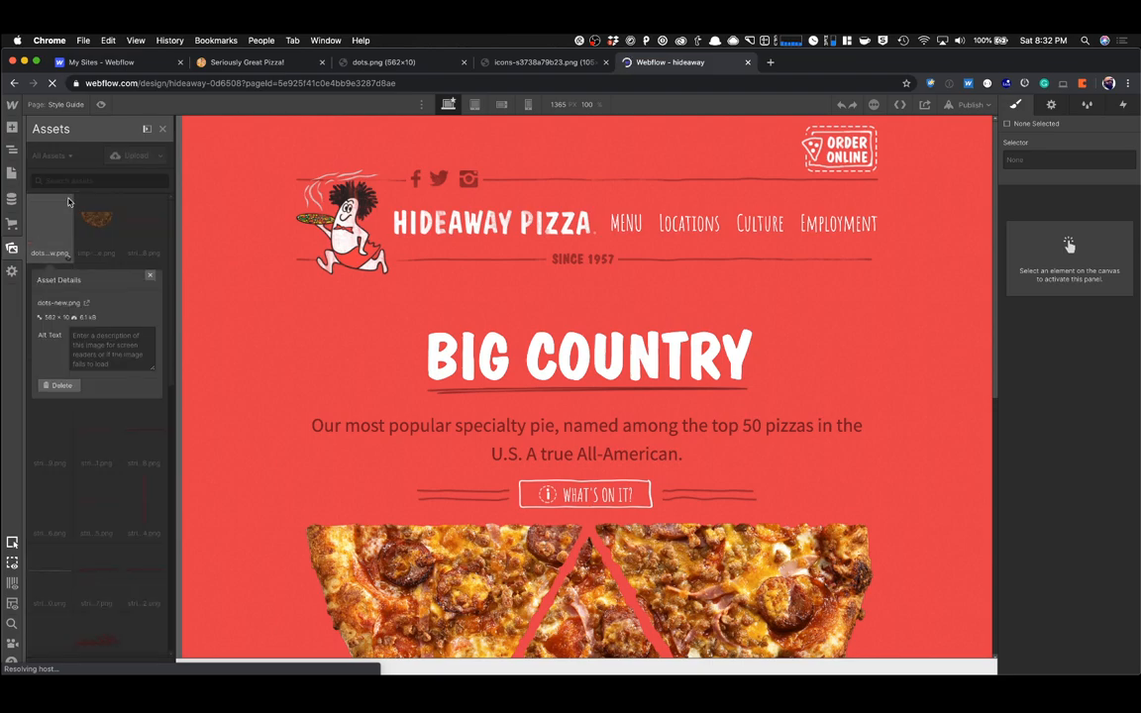
click(86, 304)
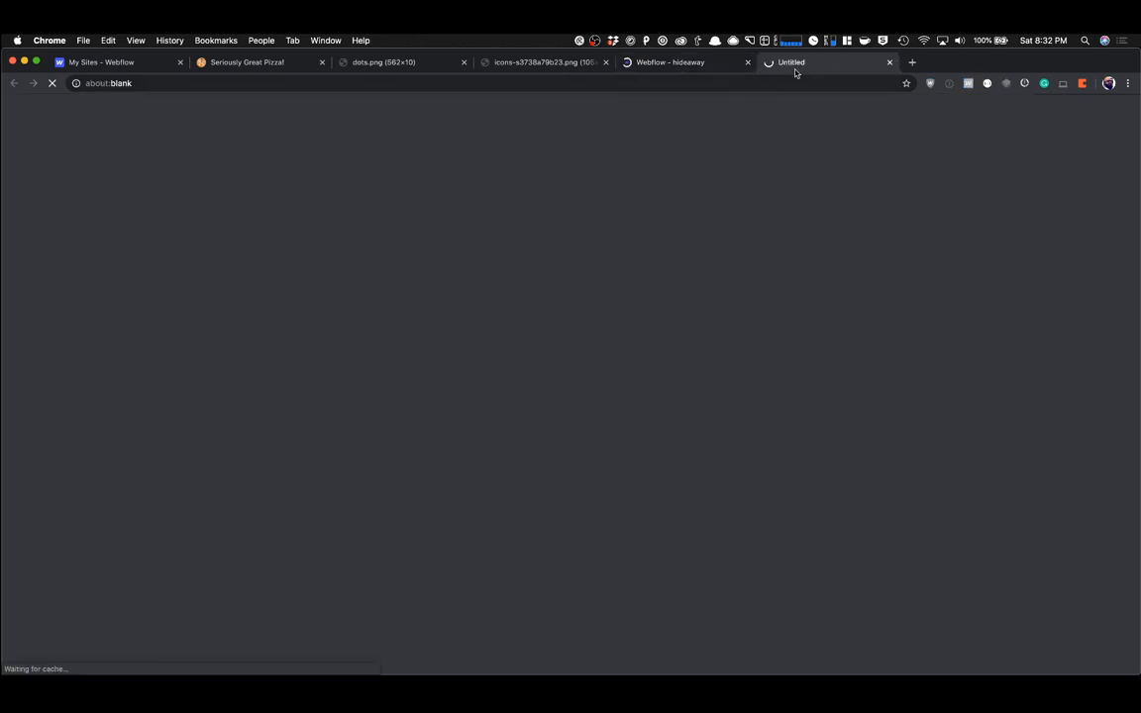
Open fast.com in a new tab to test the internet connection speed.
click(910, 65)
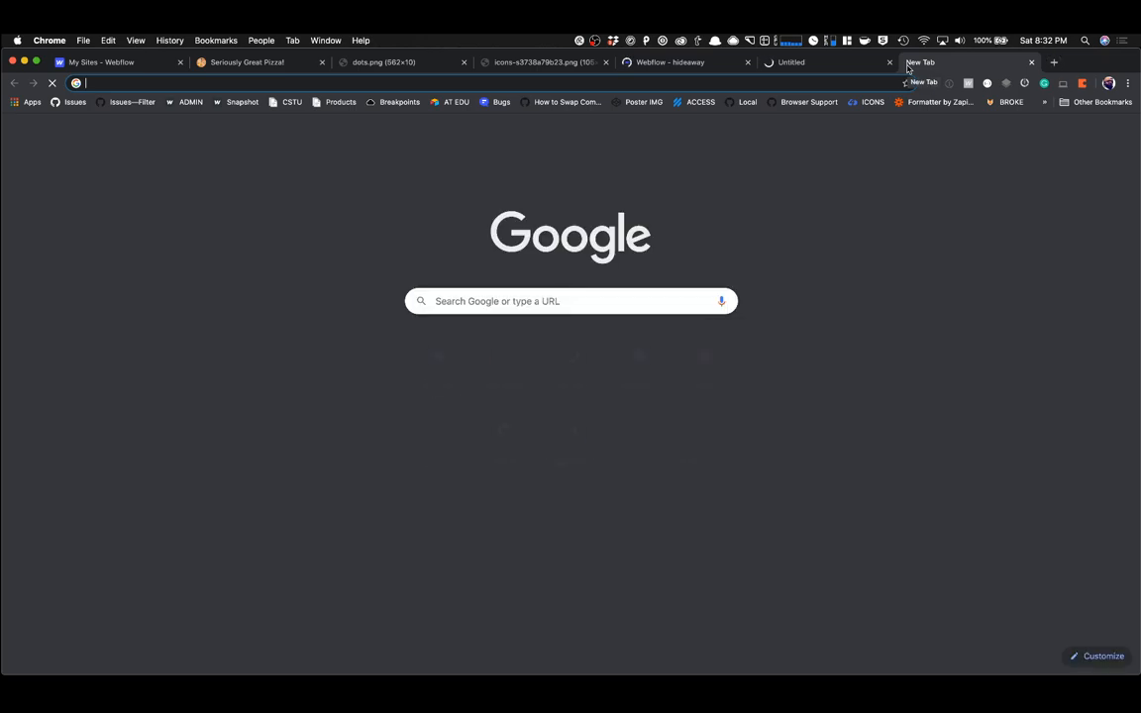
text(fast/cp,)
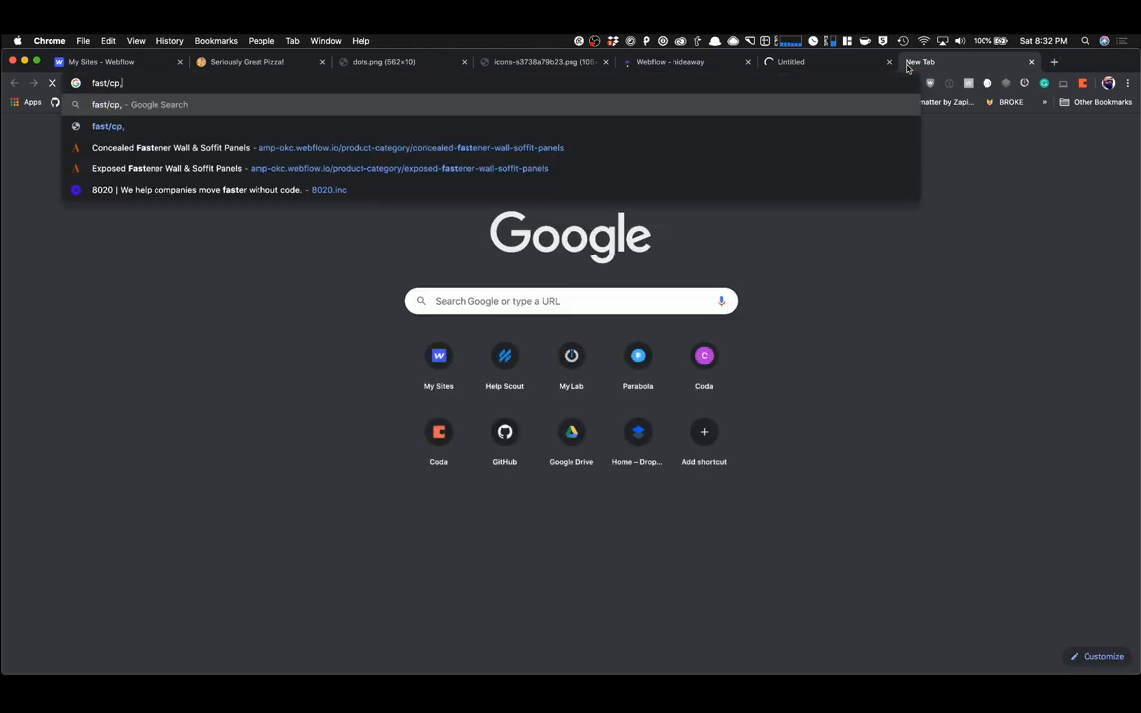
key(Return)
click(681, 84)
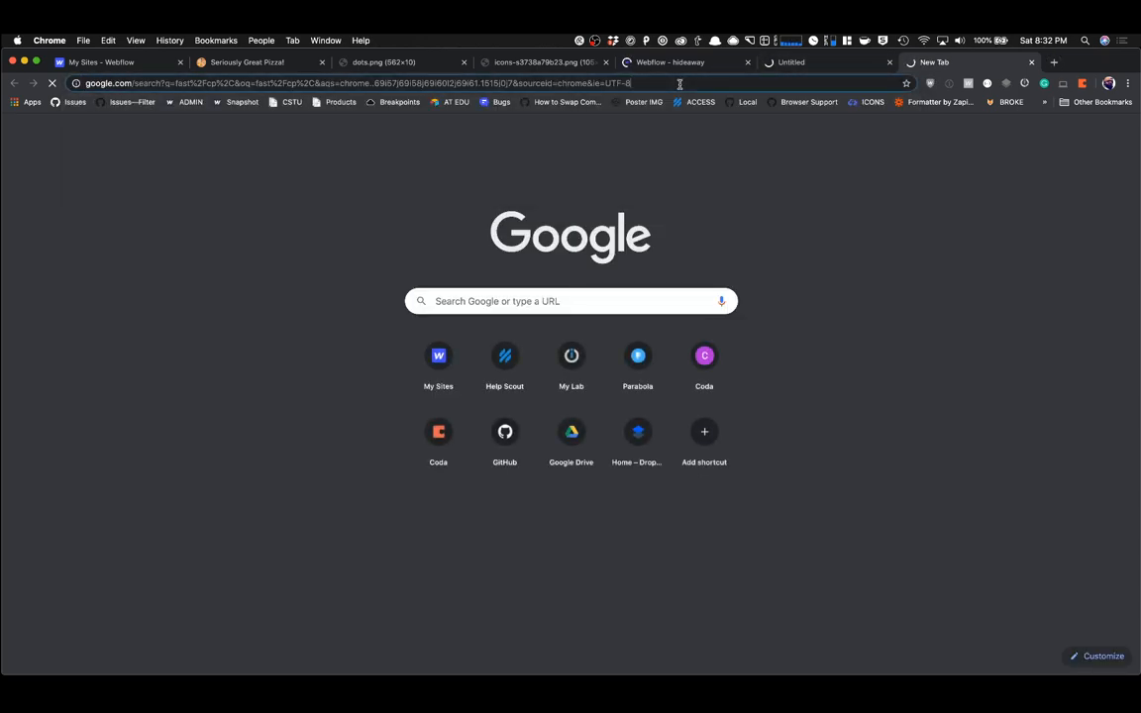
text(fast.com)
key(Return)
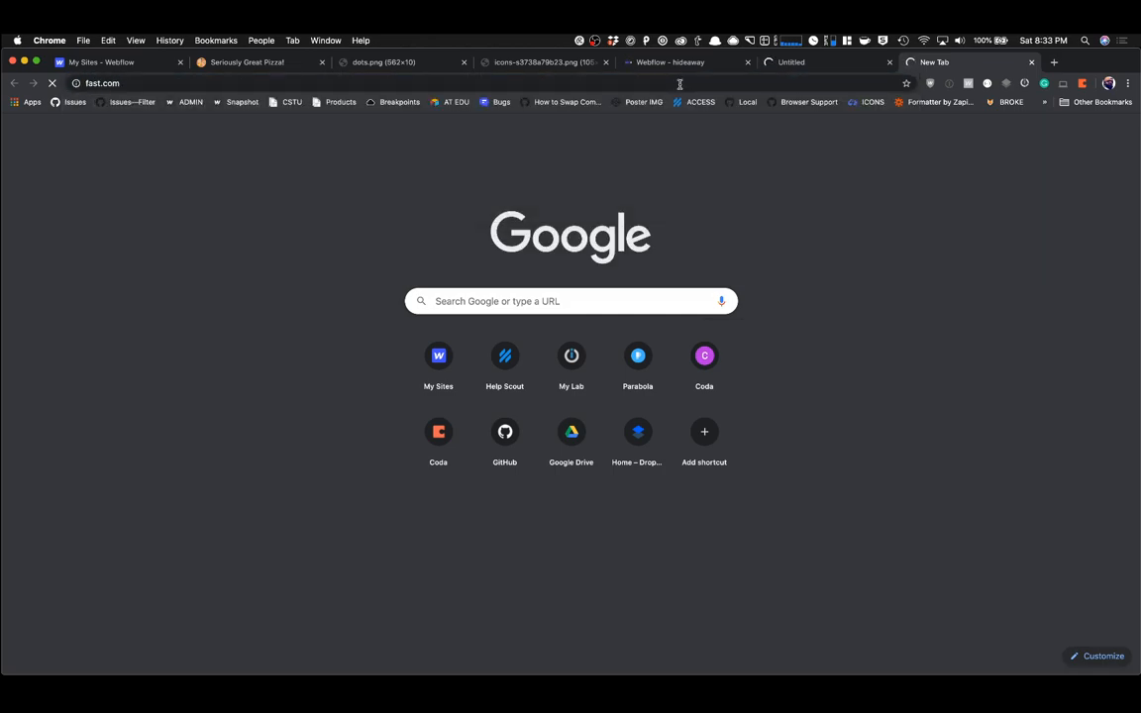